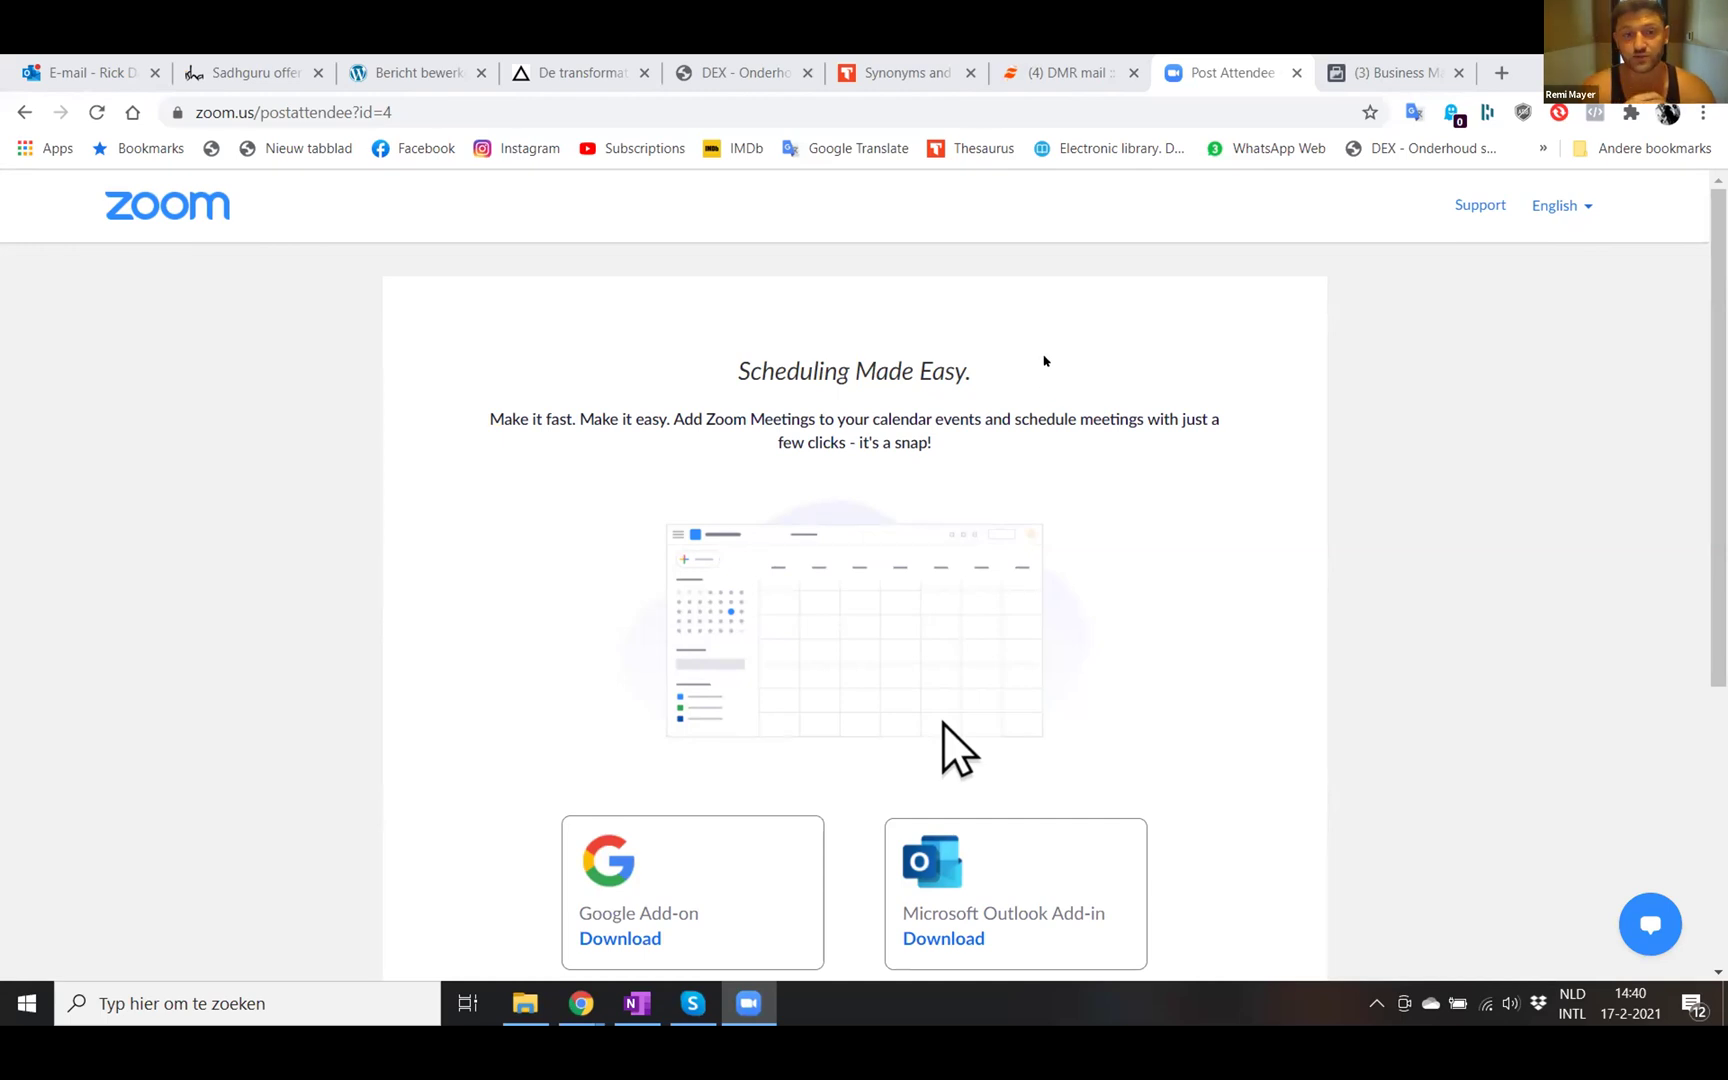
- Switch from the Zoom page to the '(3) Business Manager' browser tab
click(1395, 72)
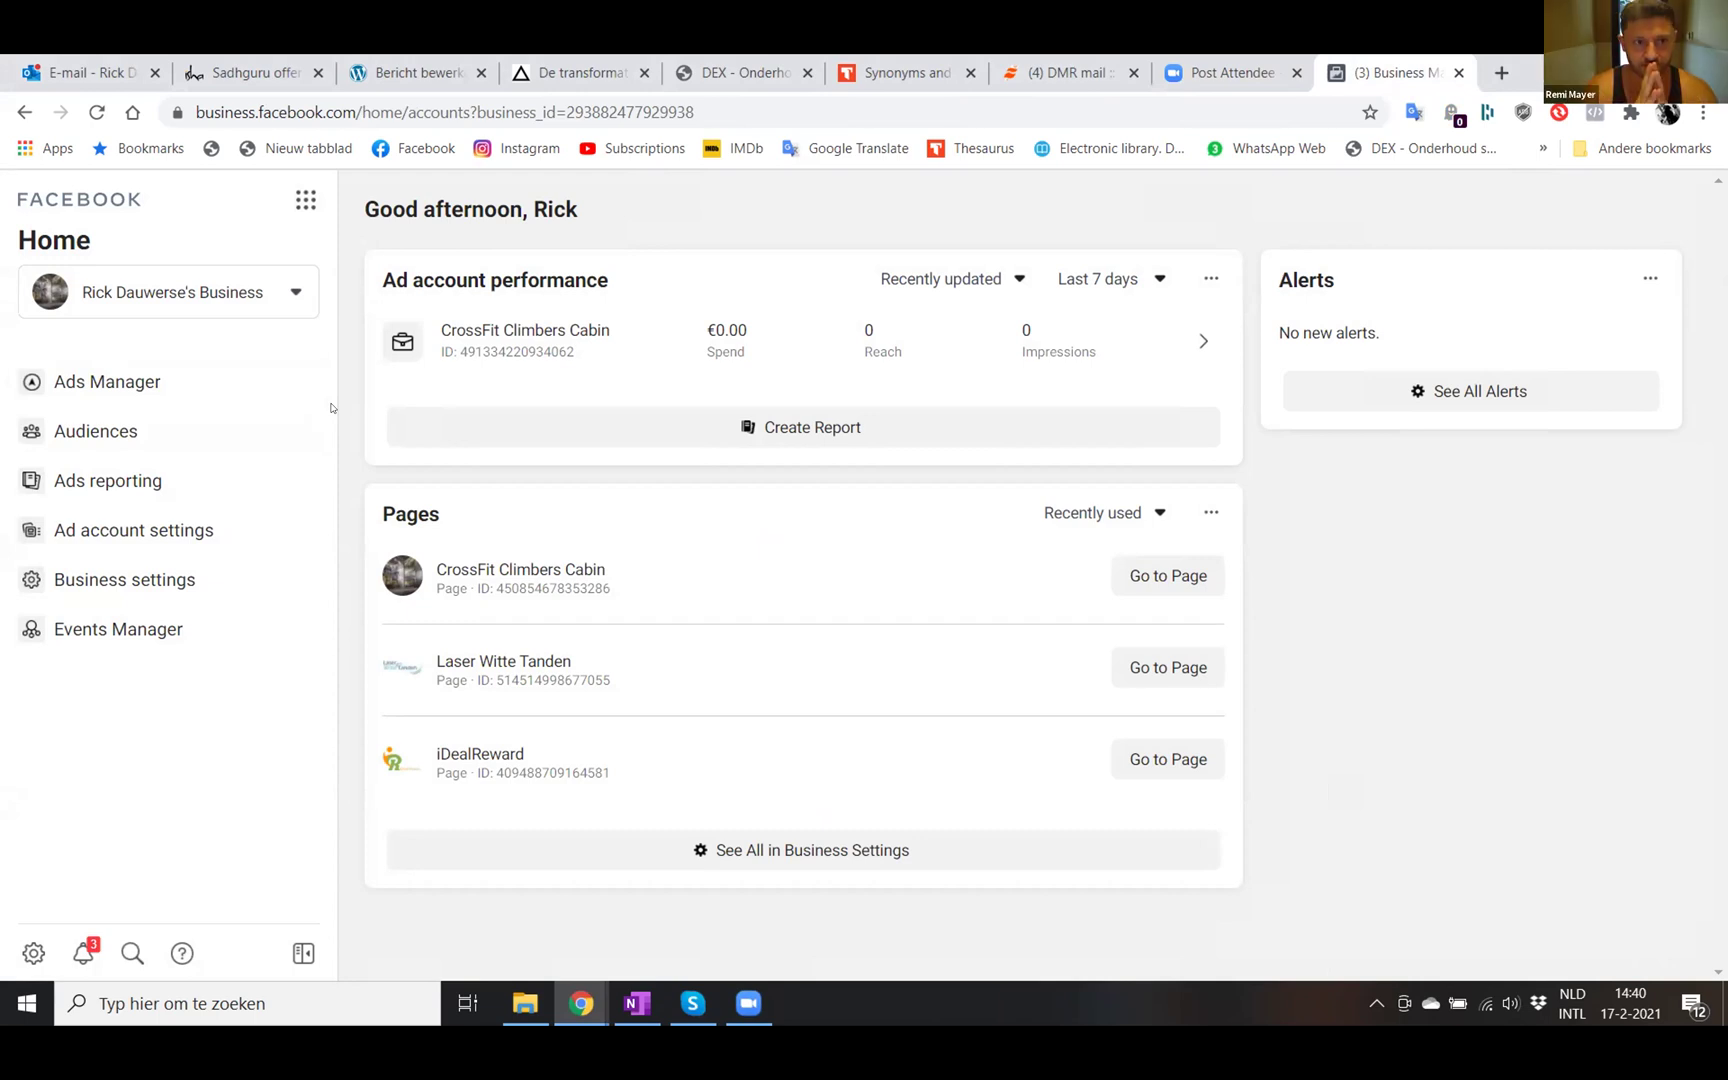
- Open the business selector to list the business account and personal account
click(152, 294)
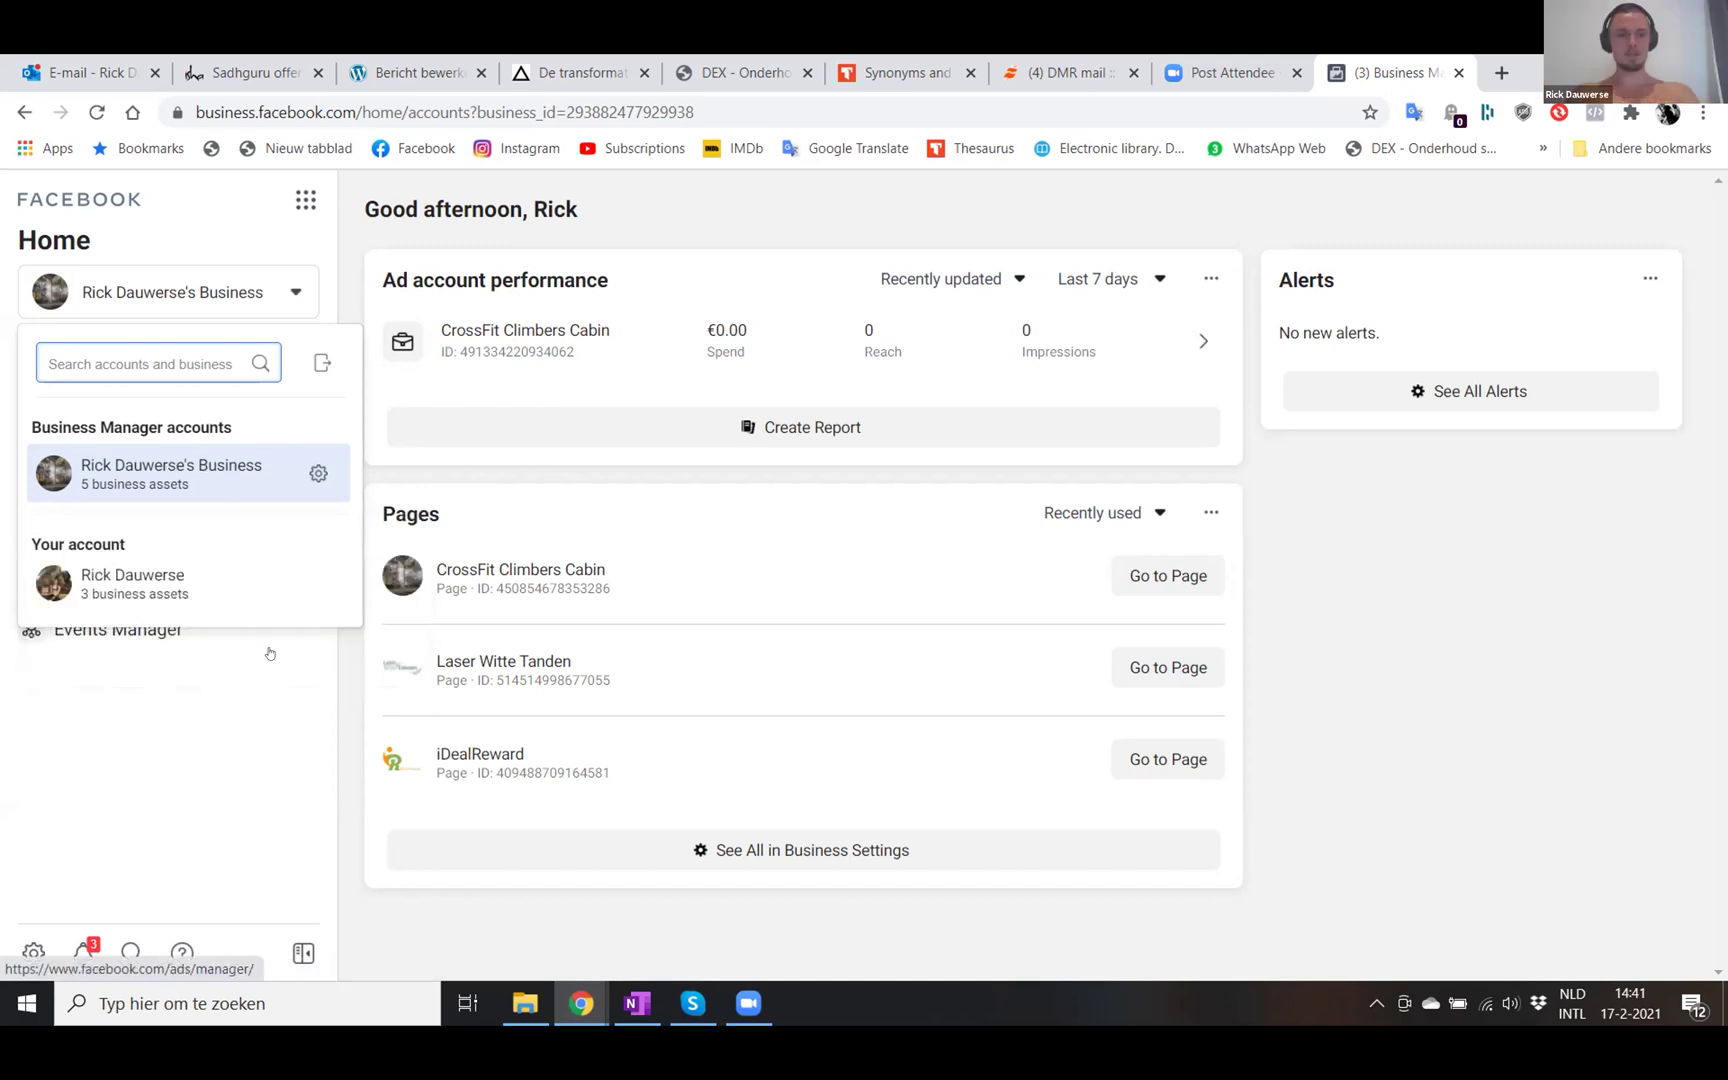
- Close the account list and go to Ads Manager's Campaigns tab for the ad account
click(258, 710)
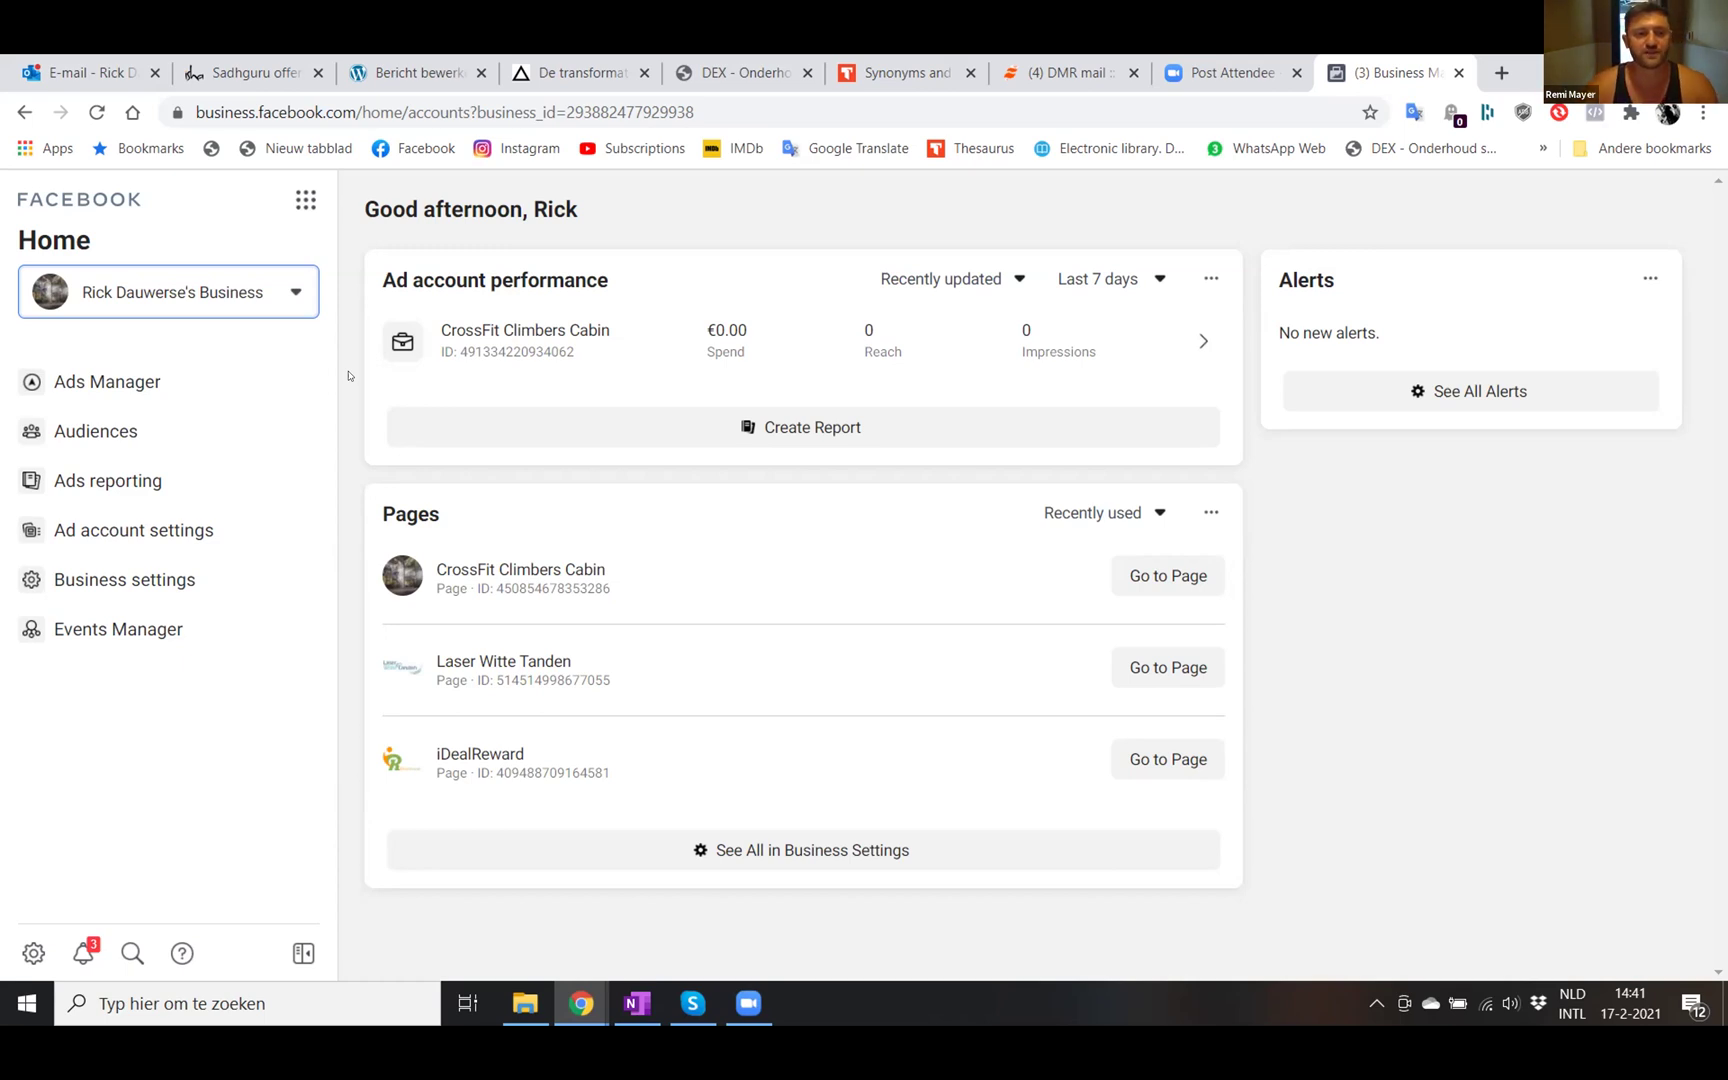
click(150, 378)
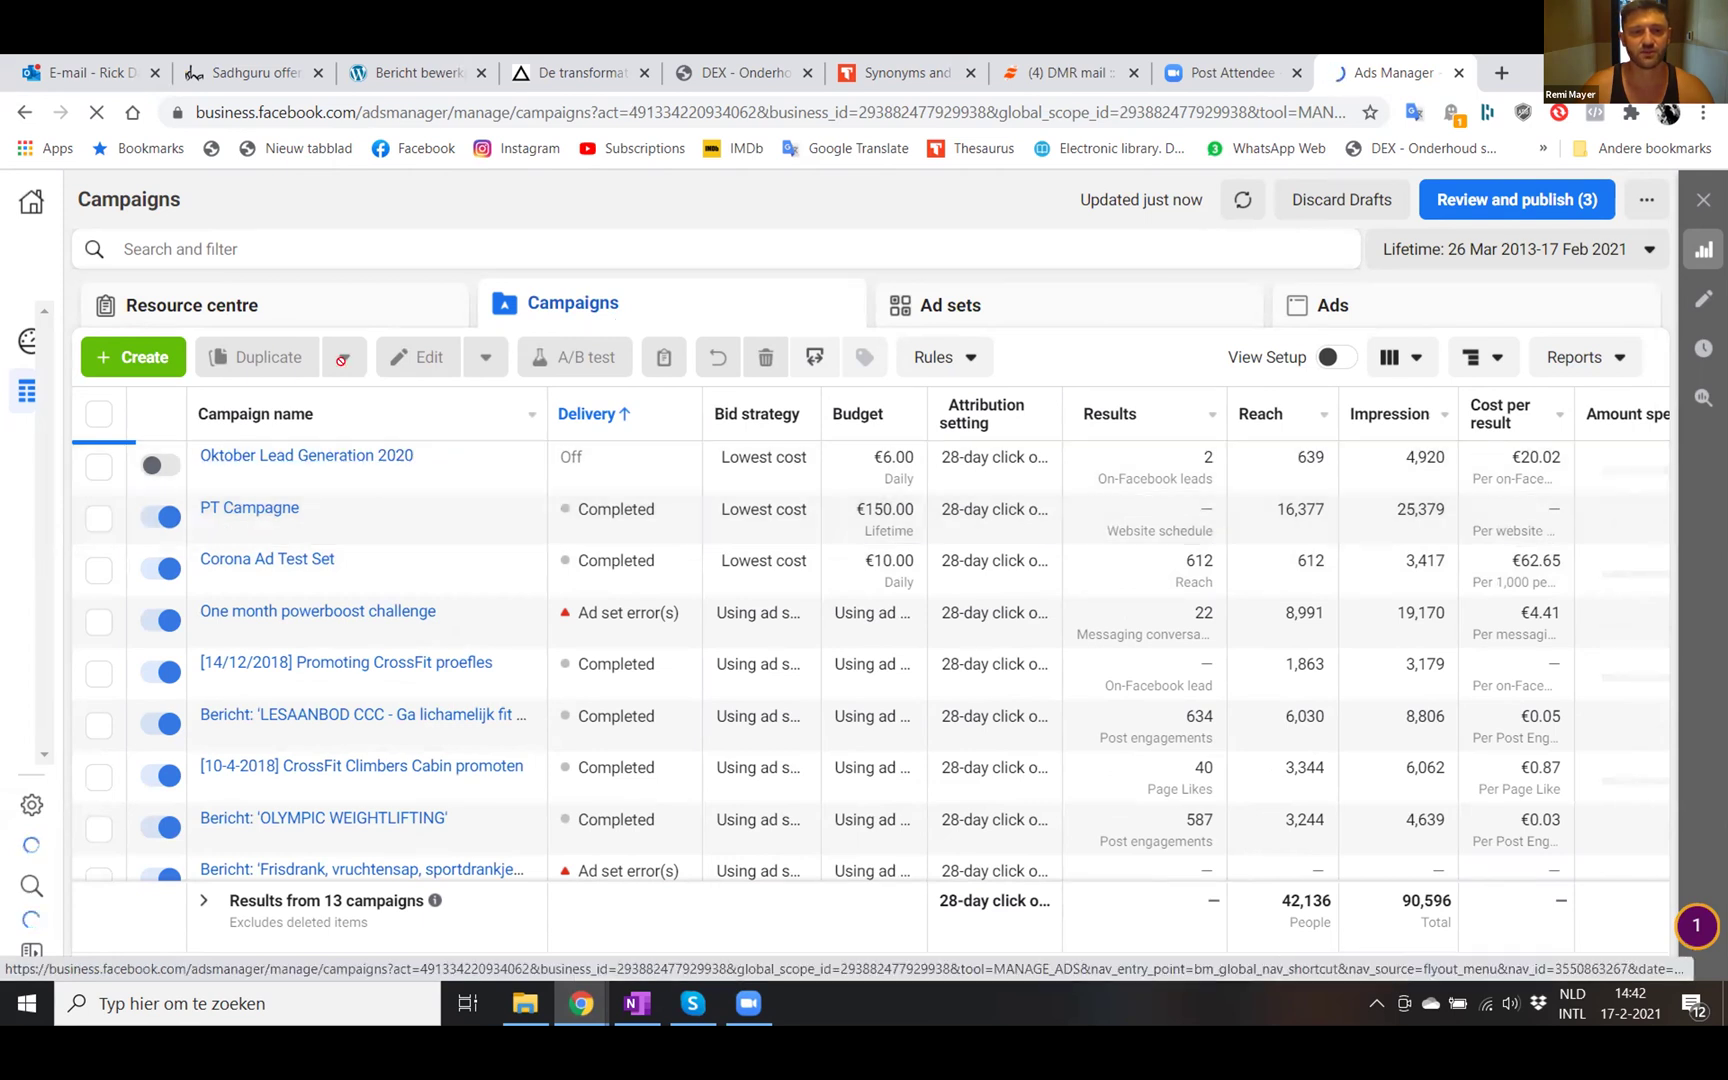
- Start a new campaign with the green + Create button
click(145, 359)
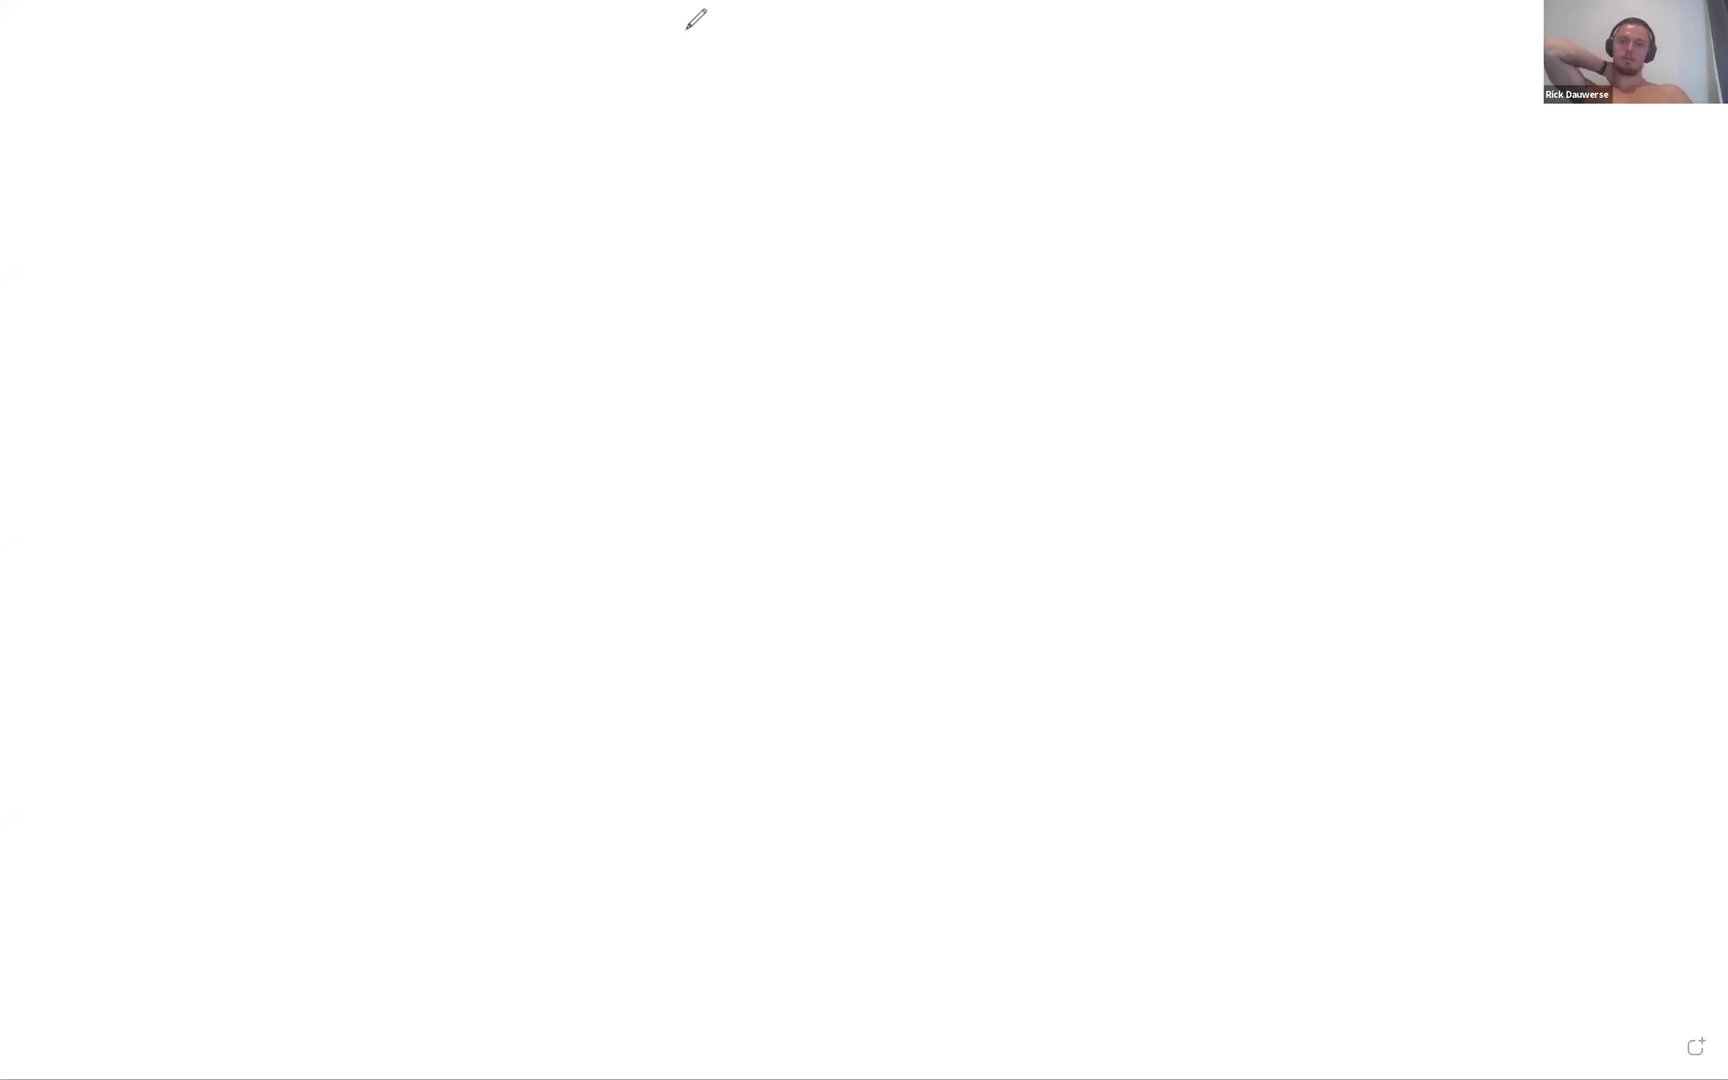
- Draw the Campaign box and branch it down to ad sets AS1, AS2, 3 and 4
mouse_move(599, 25)
mouse_down()
mouse_move(1088, 147)
mouse_move(440, 185)
mouse_move(648, 23)
mouse_move(596, 124)
mouse_move(790, 104)
mouse_move(811, 109)
mouse_move(816, 150)
mouse_move(879, 122)
mouse_up()
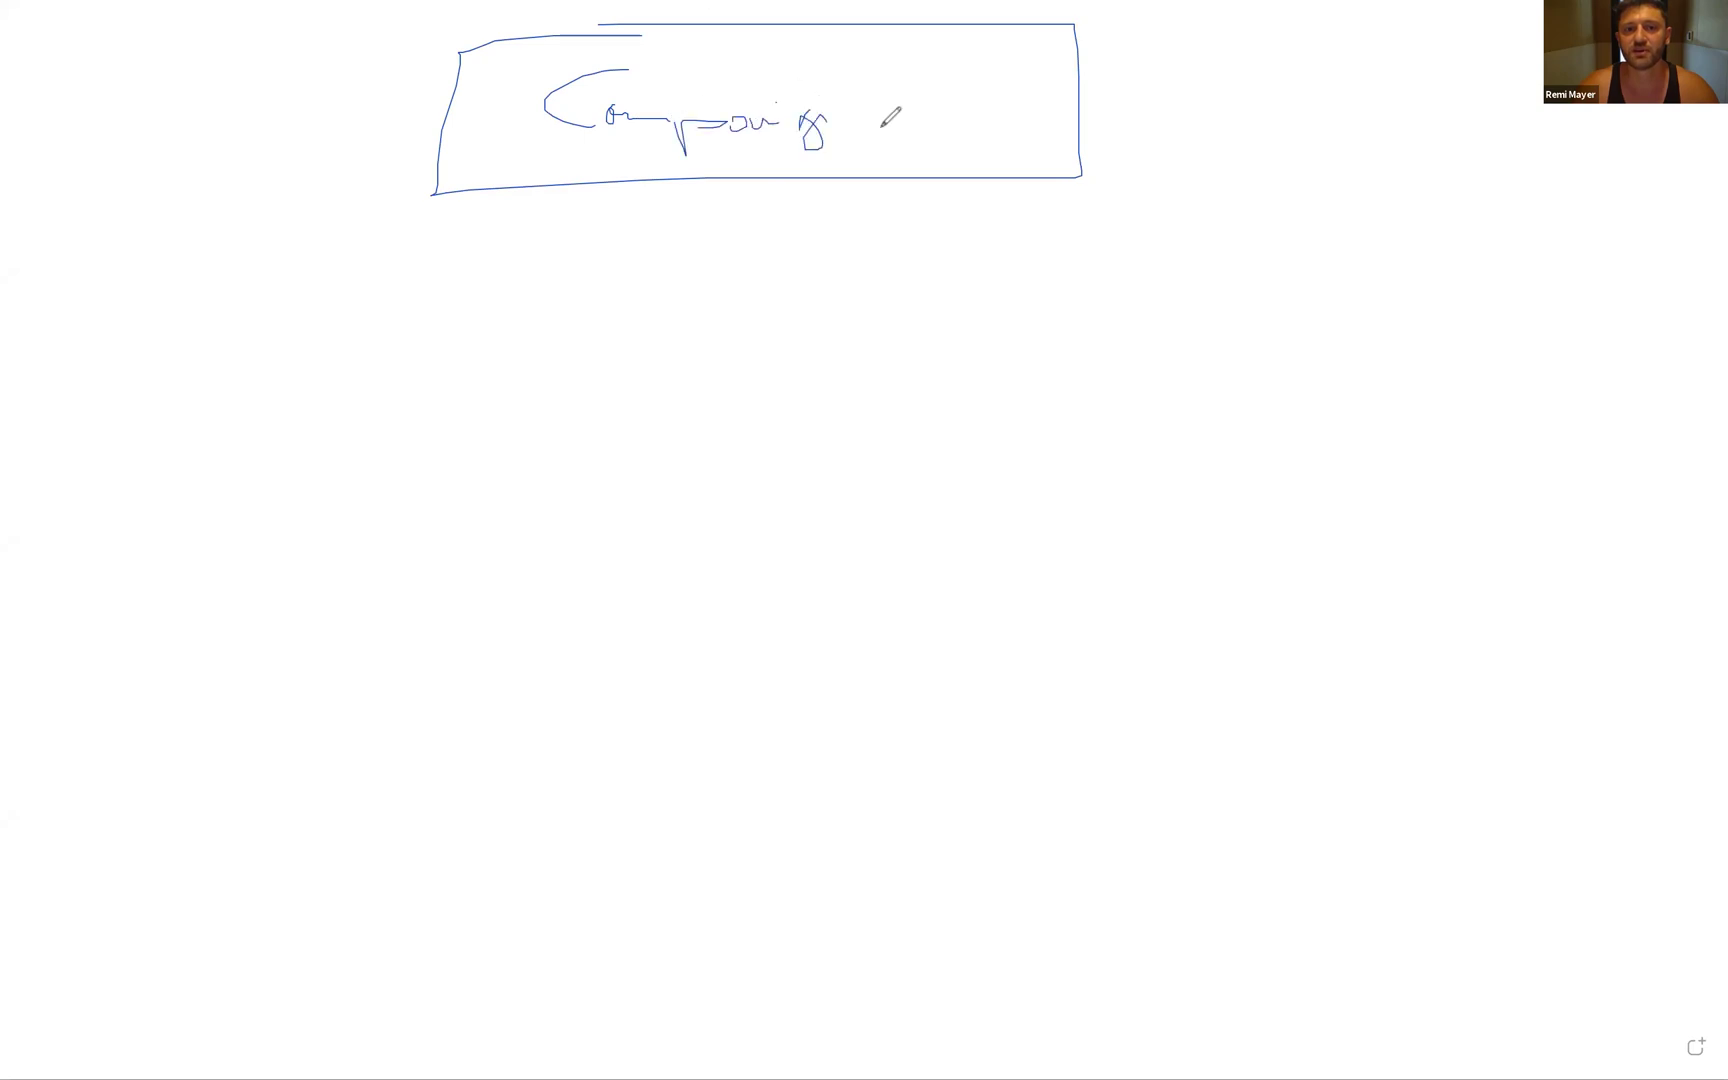
mouse_move(711, 188)
mouse_down()
mouse_move(93, 375)
mouse_move(135, 472)
mouse_move(310, 492)
mouse_move(35, 495)
mouse_move(95, 482)
mouse_up()
mouse_move(95, 558)
mouse_down()
mouse_move(100, 505)
mouse_move(126, 548)
mouse_move(148, 537)
mouse_move(149, 559)
mouse_move(265, 552)
mouse_up()
mouse_move(597, 293)
mouse_down()
mouse_move(589, 466)
mouse_move(702, 505)
mouse_move(503, 596)
mouse_up()
mouse_move(469, 474)
mouse_down()
mouse_move(503, 596)
mouse_move(586, 516)
mouse_move(593, 540)
mouse_move(651, 537)
mouse_move(602, 540)
mouse_move(565, 571)
mouse_up()
mouse_move(695, 287)
mouse_down()
mouse_move(914, 444)
mouse_move(917, 487)
mouse_up()
mouse_move(818, 494)
mouse_down()
mouse_move(983, 529)
mouse_move(850, 576)
mouse_up()
mouse_move(905, 287)
mouse_down()
mouse_move(1040, 300)
mouse_move(1355, 435)
mouse_up()
mouse_move(1250, 459)
mouse_down()
mouse_move(1438, 453)
mouse_move(1434, 585)
mouse_up()
click(884, 541)
drag(885, 540, 894, 562)
drag(1323, 503, 1331, 530)
- Sketch the ad lines and ad boxes branching under AS2
drag(1342, 314, 1566, 448)
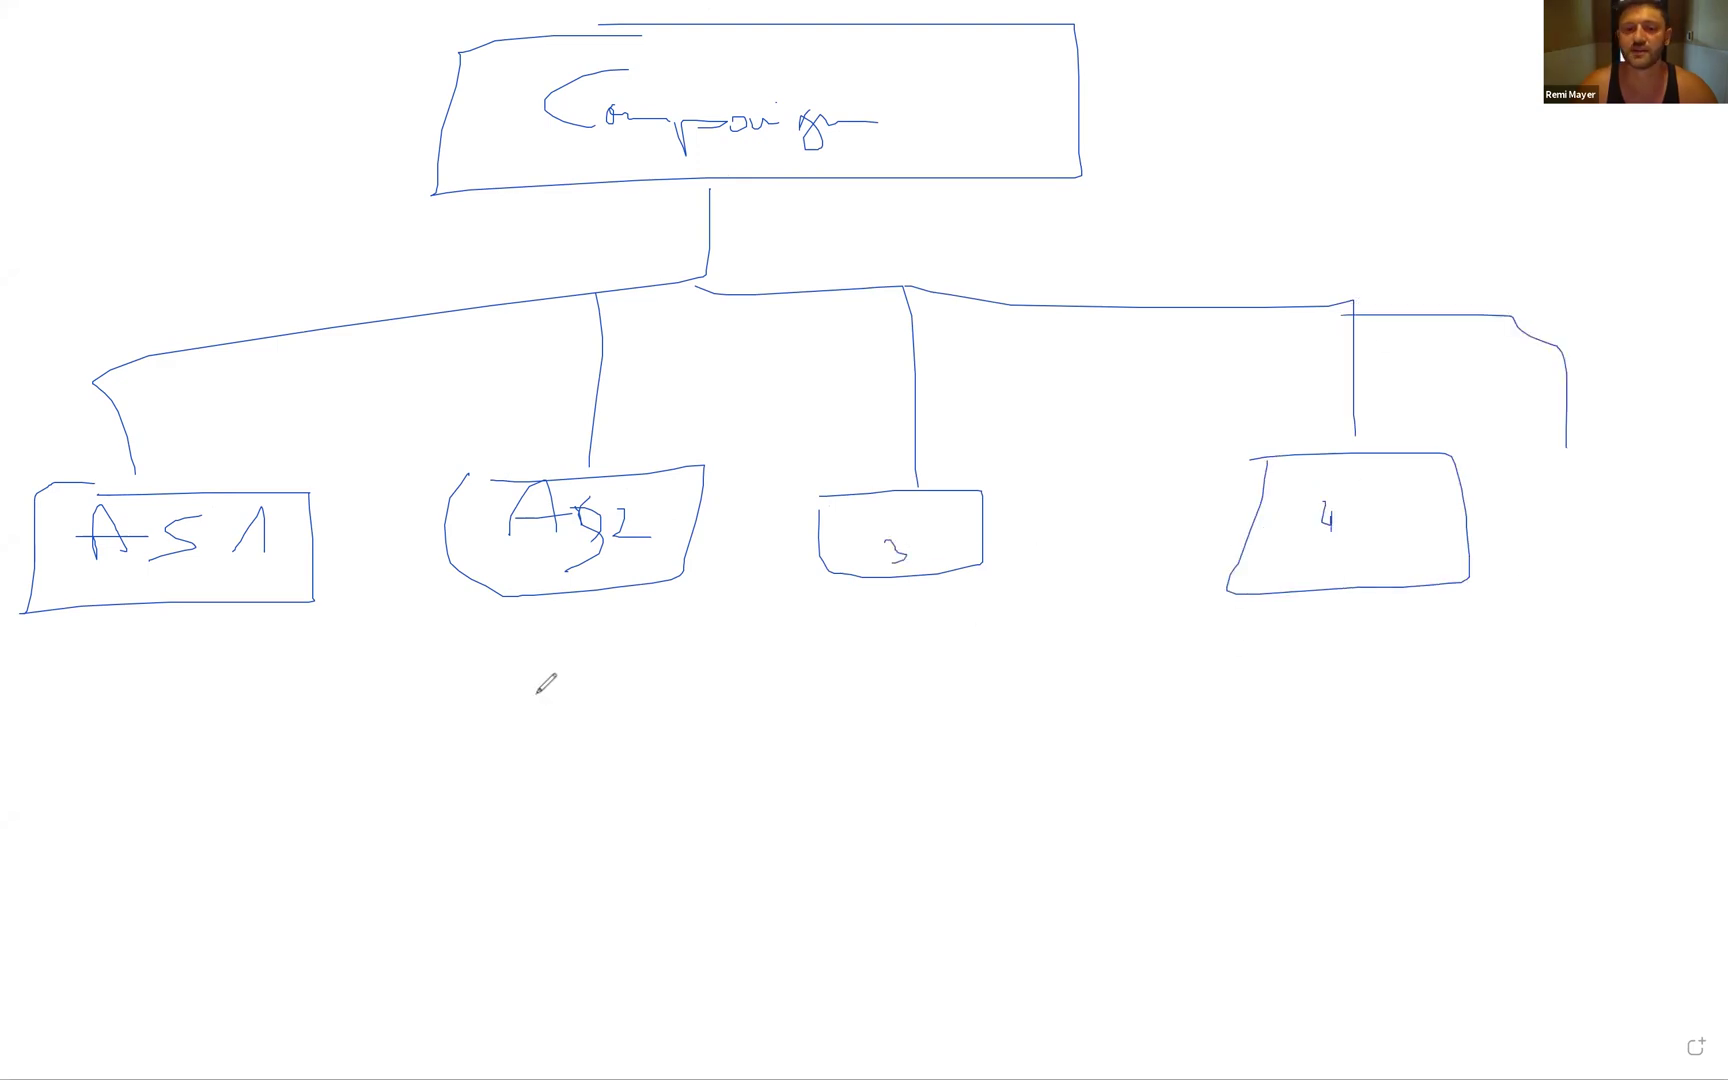
mouse_move(574, 593)
mouse_down()
mouse_move(574, 640)
mouse_move(366, 654)
mouse_move(351, 802)
mouse_up()
mouse_move(572, 662)
mouse_down()
mouse_move(788, 666)
mouse_move(782, 760)
mouse_up()
drag(678, 682, 683, 787)
drag(528, 689, 528, 766)
drag(448, 667, 445, 765)
mouse_move(667, 896)
mouse_down()
mouse_move(679, 798)
mouse_move(668, 875)
mouse_up()
drag(752, 787, 670, 850)
mouse_move(540, 783)
mouse_down()
mouse_move(583, 880)
mouse_move(437, 815)
mouse_move(530, 768)
mouse_up()
mouse_move(470, 837)
mouse_down()
mouse_move(414, 771)
mouse_move(450, 876)
mouse_up()
drag(350, 804, 315, 805)
- Sketch the ads under ad set 3, ad set 4 and AS1
mouse_move(907, 577)
mouse_down()
mouse_move(918, 668)
mouse_move(1067, 766)
mouse_up()
drag(997, 667, 1006, 706)
drag(932, 658, 951, 697)
drag(886, 680, 909, 716)
drag(865, 687, 864, 717)
drag(1314, 592, 1338, 640)
drag(1223, 665, 1450, 787)
drag(1368, 675, 1379, 717)
mouse_move(1318, 664)
mouse_down()
mouse_move(1310, 698)
mouse_move(1198, 719)
mouse_up()
mouse_move(145, 612)
mouse_down()
mouse_move(128, 714)
mouse_move(170, 785)
mouse_move(127, 731)
mouse_move(49, 705)
mouse_up()
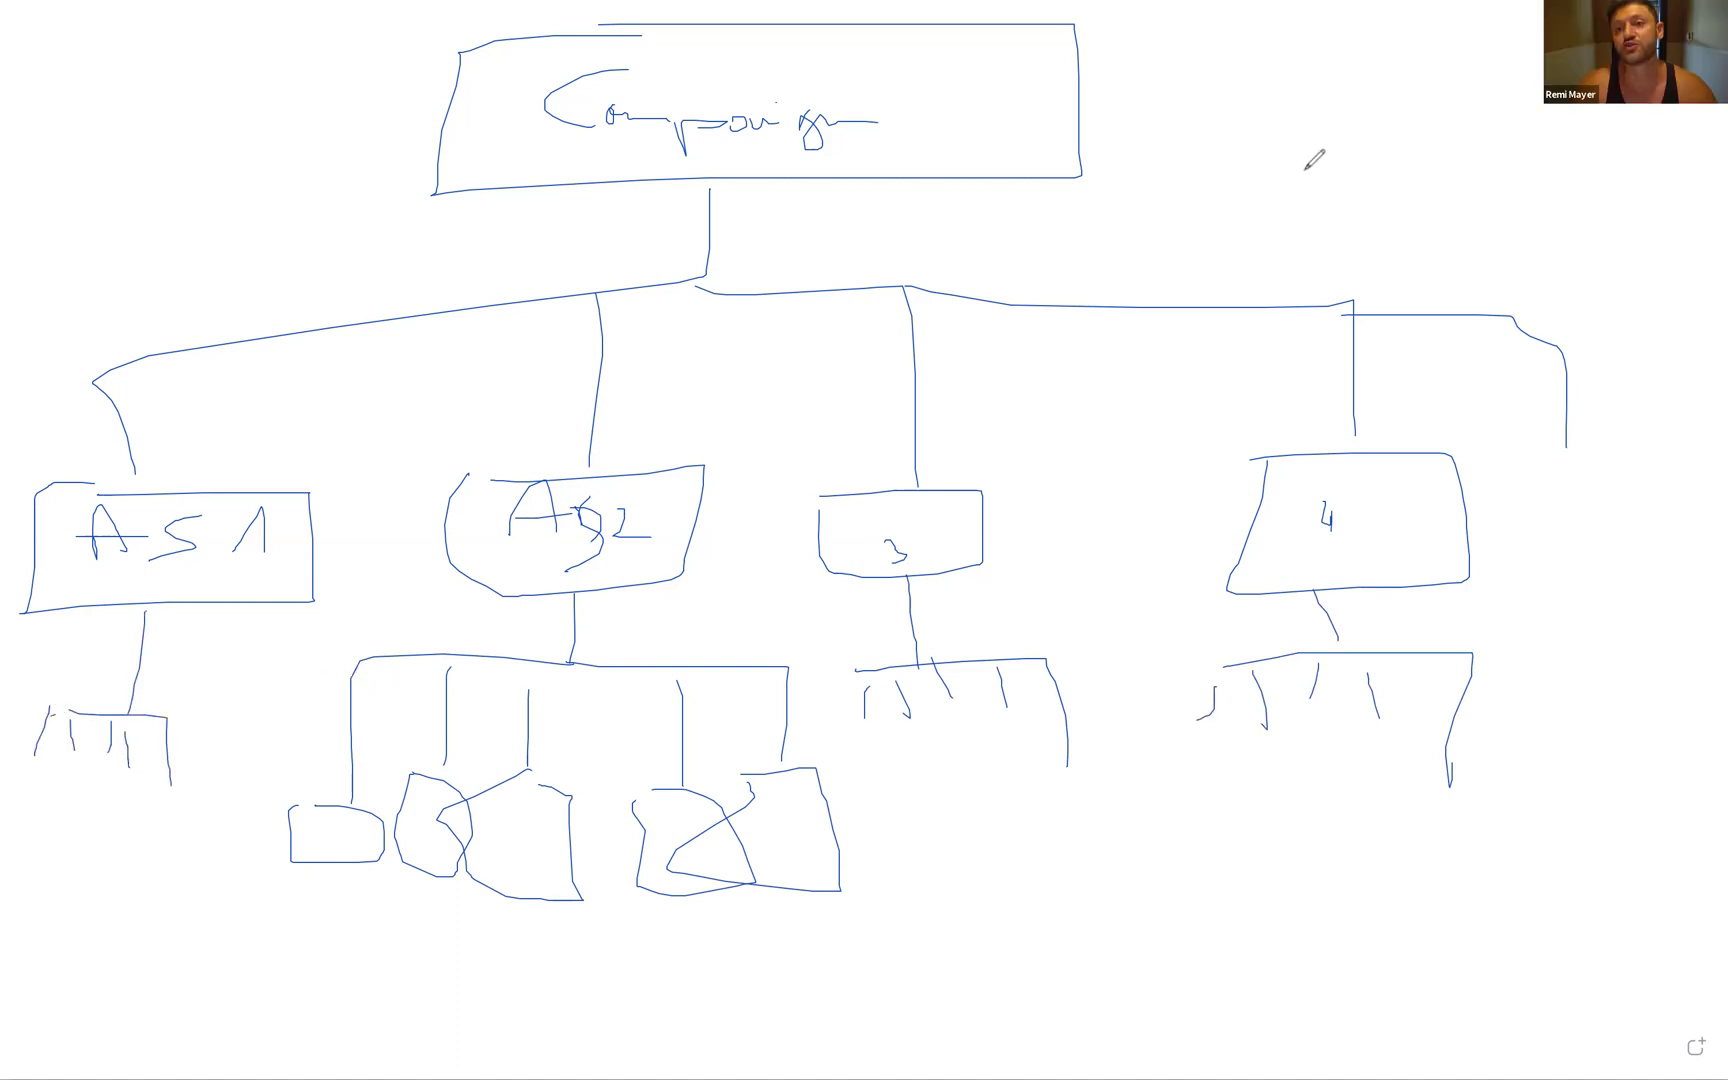
- Number the first box 'Campaign 1' and draw a second box labelled 'C2' at top right
mouse_move(1244, 78)
mouse_down()
mouse_move(1350, 35)
mouse_move(1405, 63)
mouse_move(1412, 175)
mouse_up()
mouse_move(960, 99)
mouse_down()
mouse_move(1003, 57)
mouse_move(1005, 125)
mouse_up()
drag(1492, 148, 1540, 103)
drag(1556, 179, 1655, 163)
mouse_move(1531, 120)
mouse_down()
mouse_move(1608, 177)
mouse_move(1500, 188)
mouse_move(1608, 177)
mouse_up()
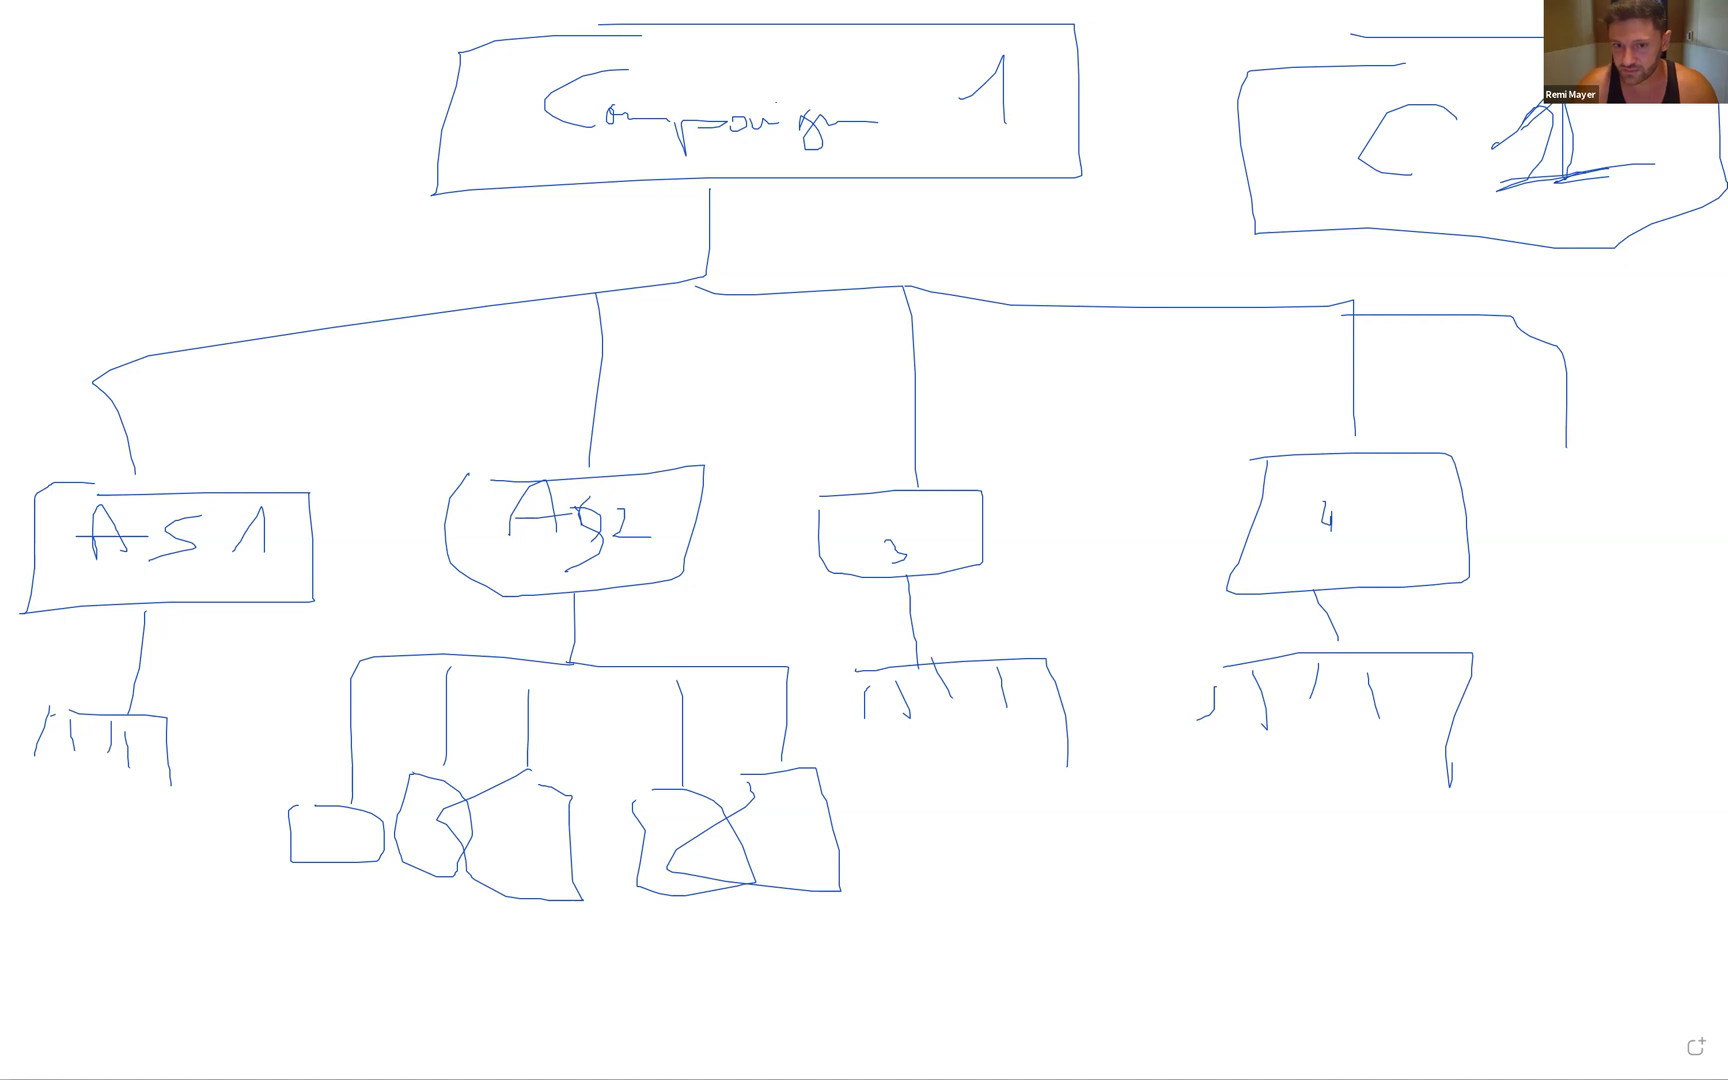
- Erase the ad branches under ad set 4 and draw one box labelled 'Ad' instead
mouse_move(1318, 643)
mouse_down()
mouse_move(1315, 607)
mouse_move(1334, 645)
mouse_move(1246, 668)
mouse_move(1462, 682)
mouse_move(1205, 705)
mouse_up()
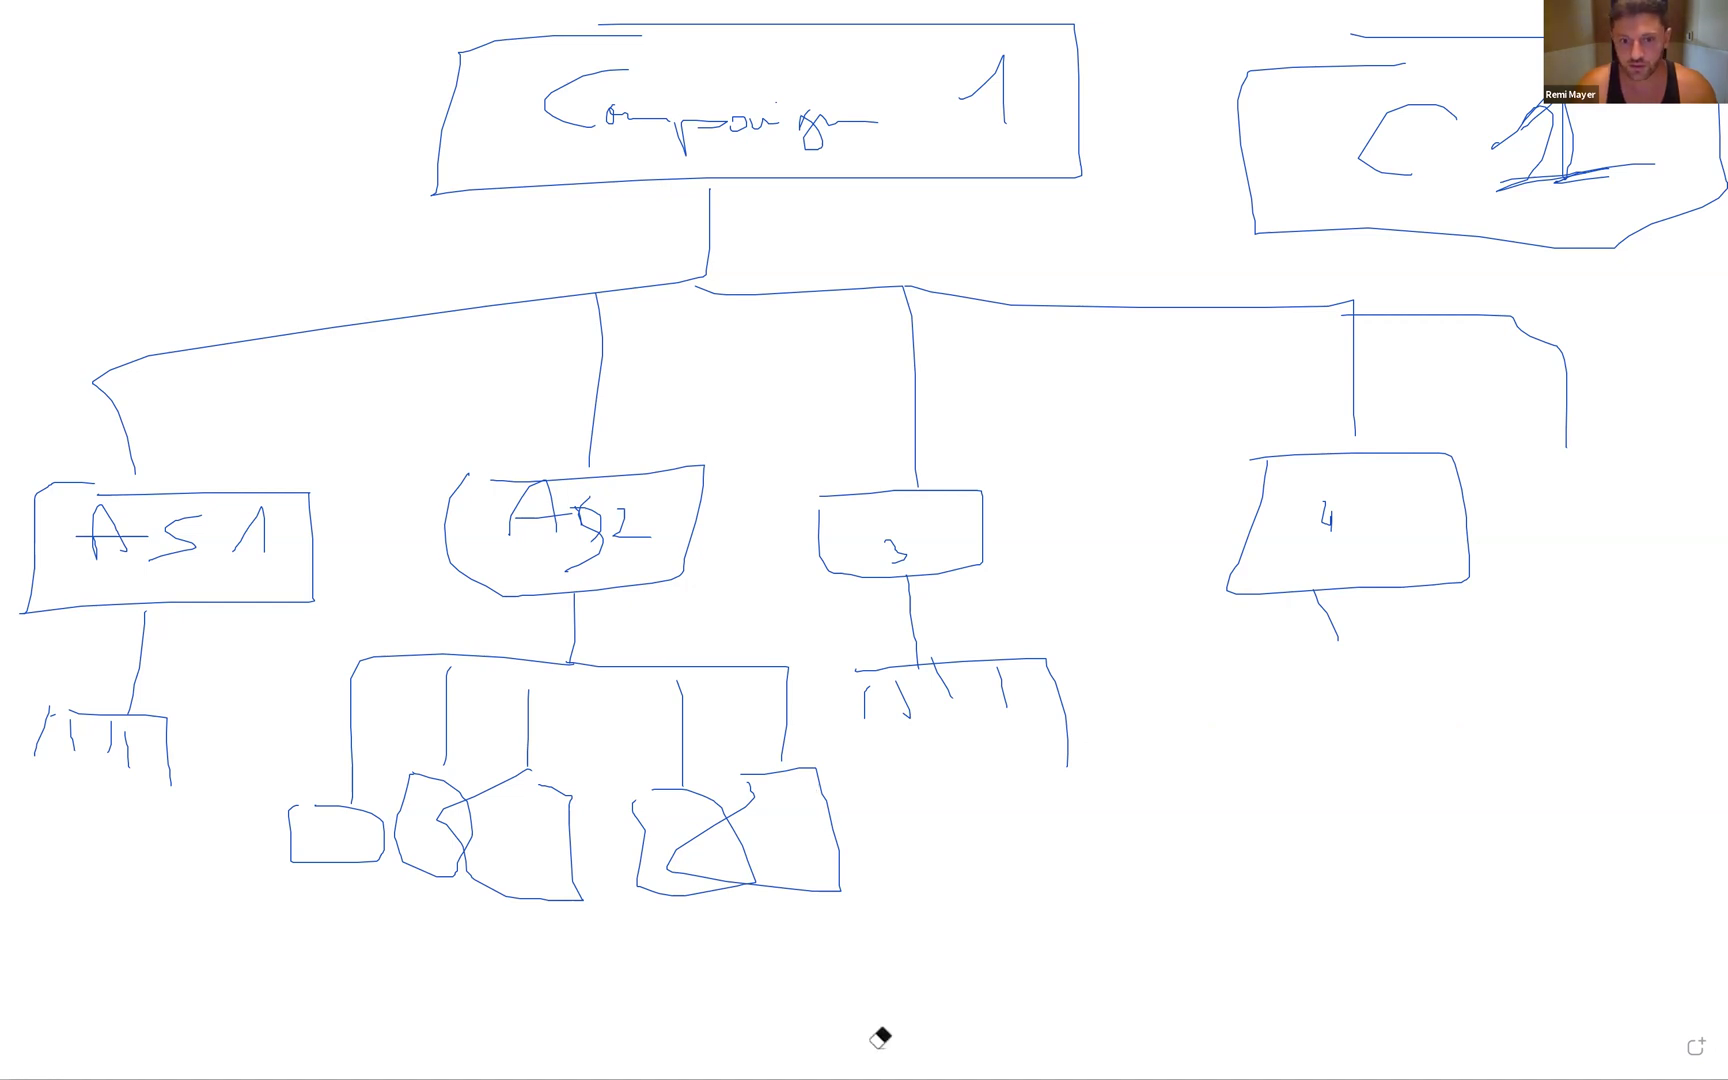
mouse_move(1283, 651)
mouse_down()
mouse_move(1493, 802)
mouse_move(1250, 632)
mouse_move(1297, 653)
mouse_up()
mouse_move(1300, 724)
mouse_down()
mouse_move(1322, 679)
mouse_move(1345, 716)
mouse_up()
mouse_move(1302, 704)
mouse_down()
mouse_move(1370, 712)
mouse_move(1384, 692)
mouse_move(1388, 716)
mouse_up()
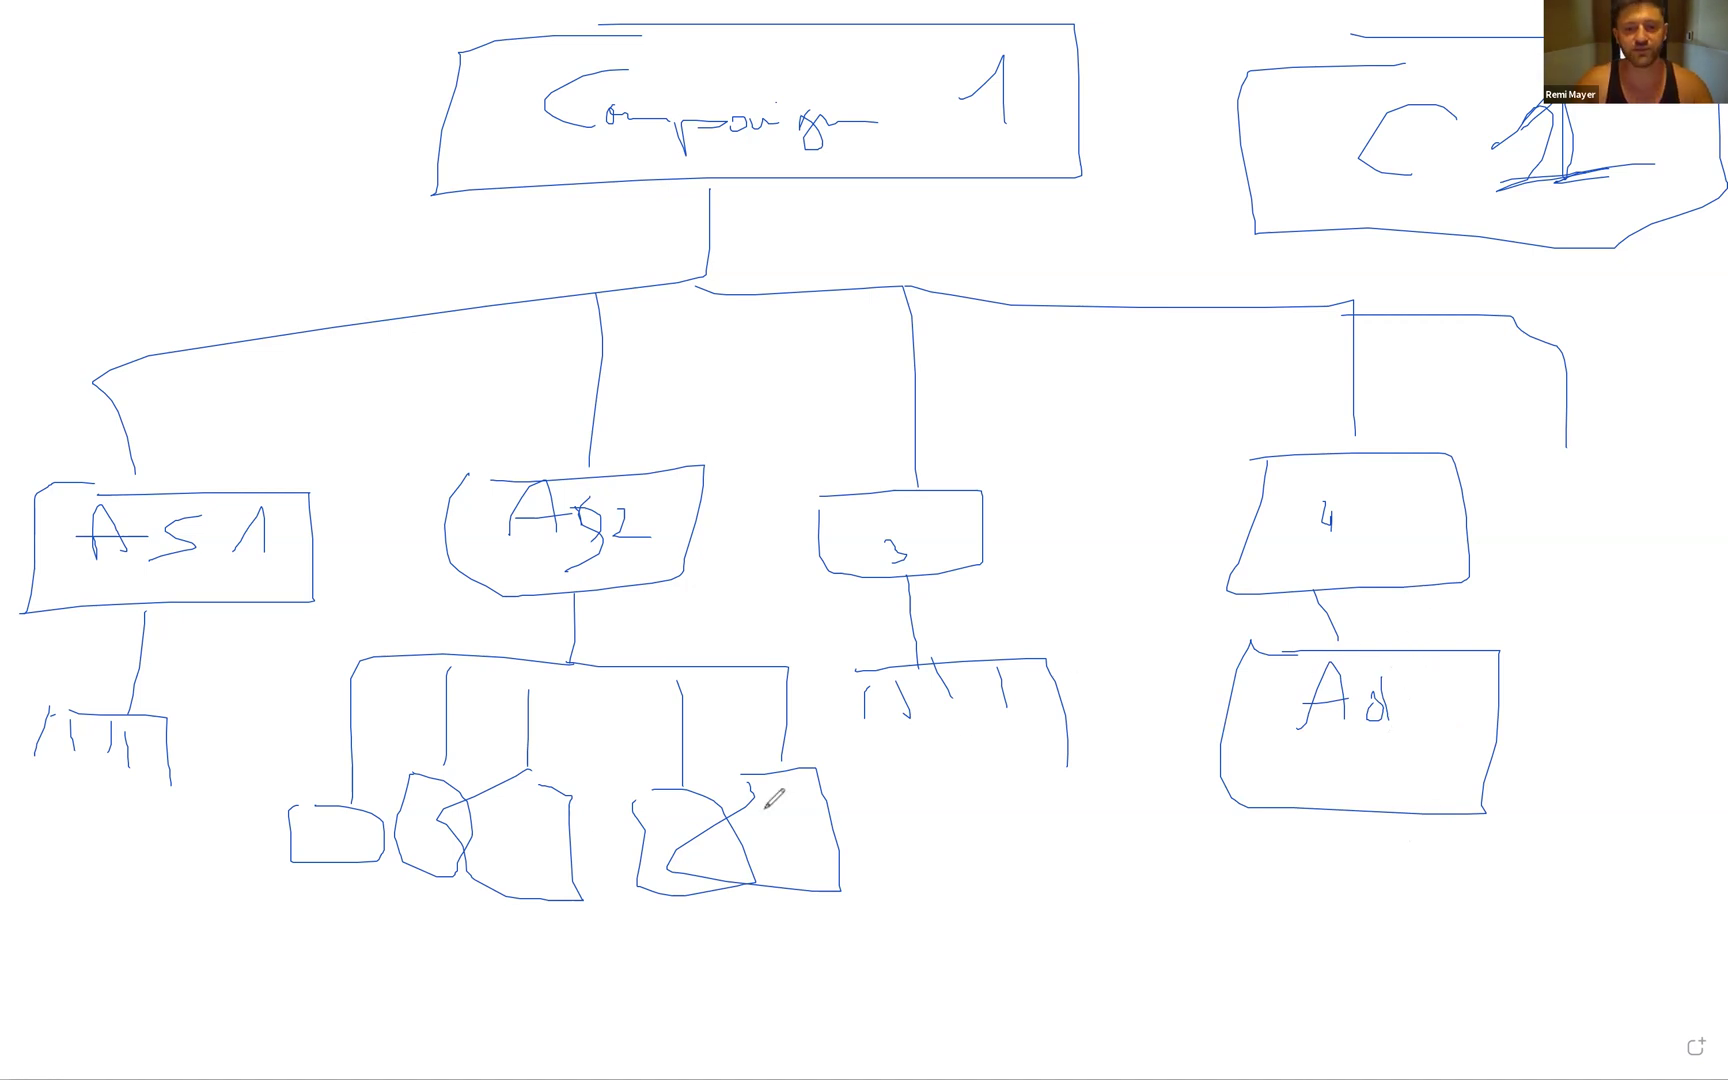
- Bracket all of AS2's ads into one group and write a $50 budget above AS2
mouse_move(290, 757)
mouse_down()
mouse_move(876, 815)
mouse_move(902, 888)
mouse_up()
drag(387, 944, 259, 795)
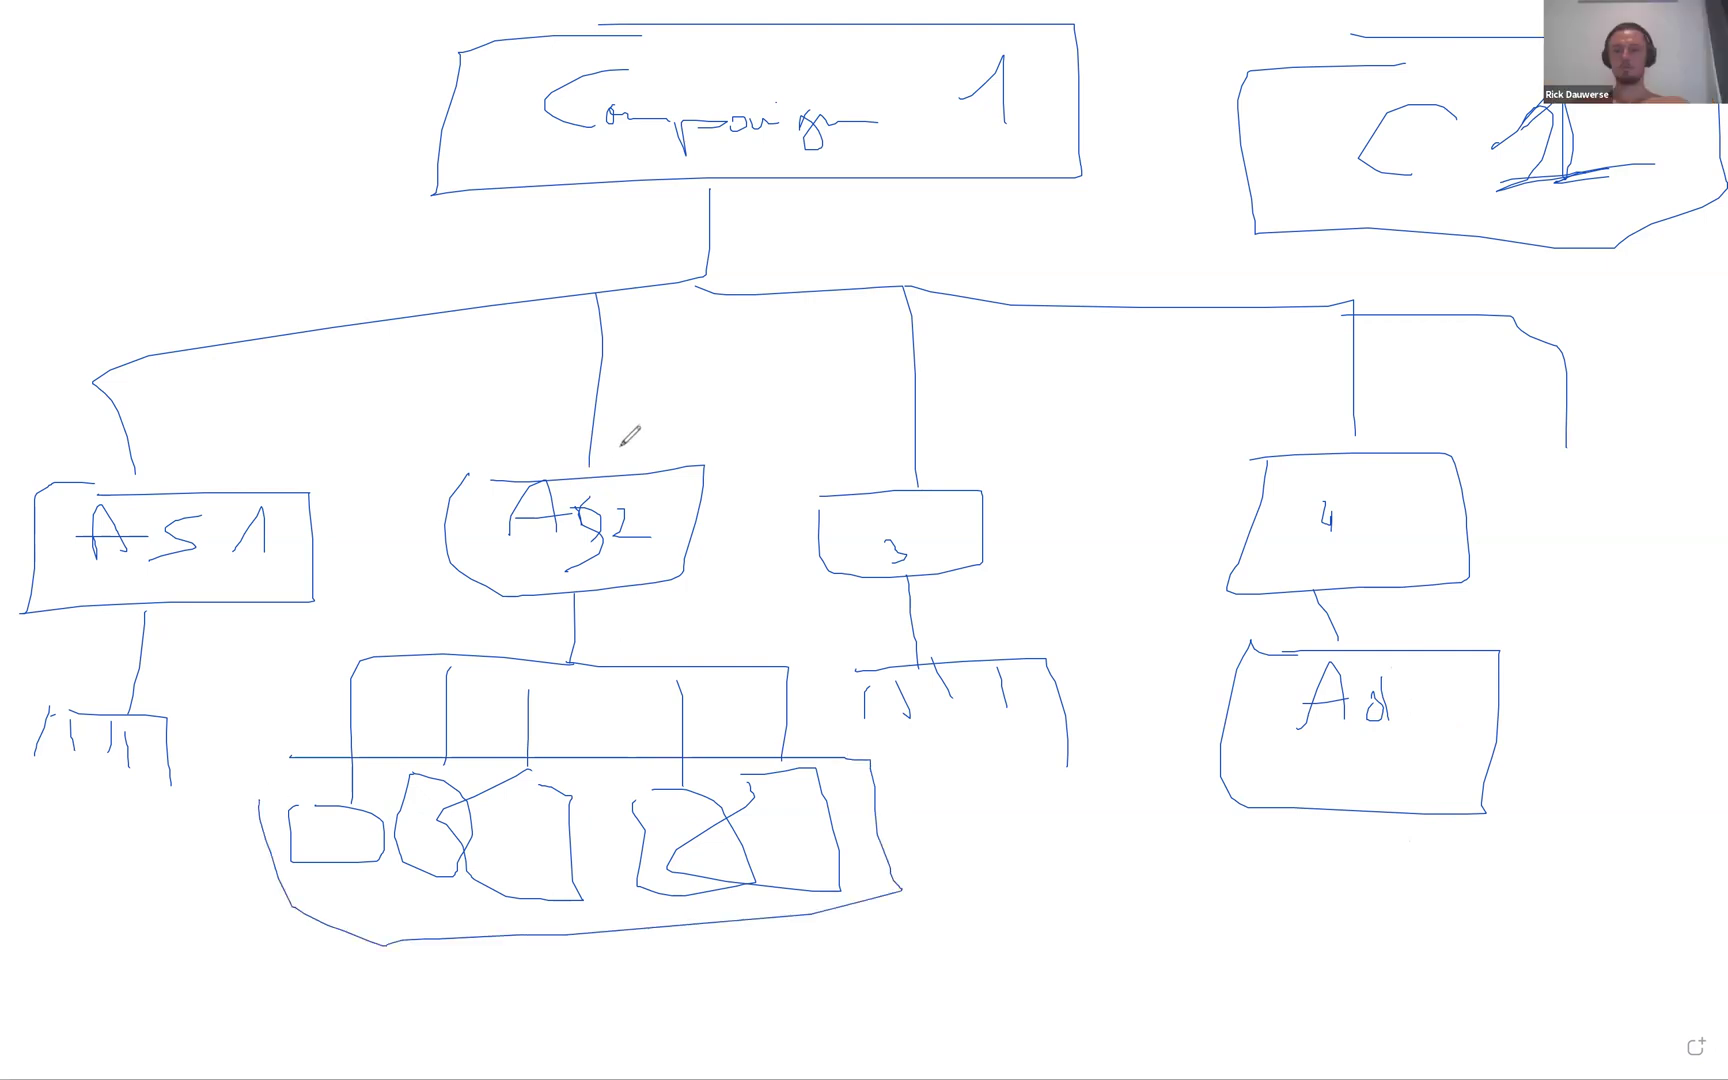
drag(650, 436, 648, 478)
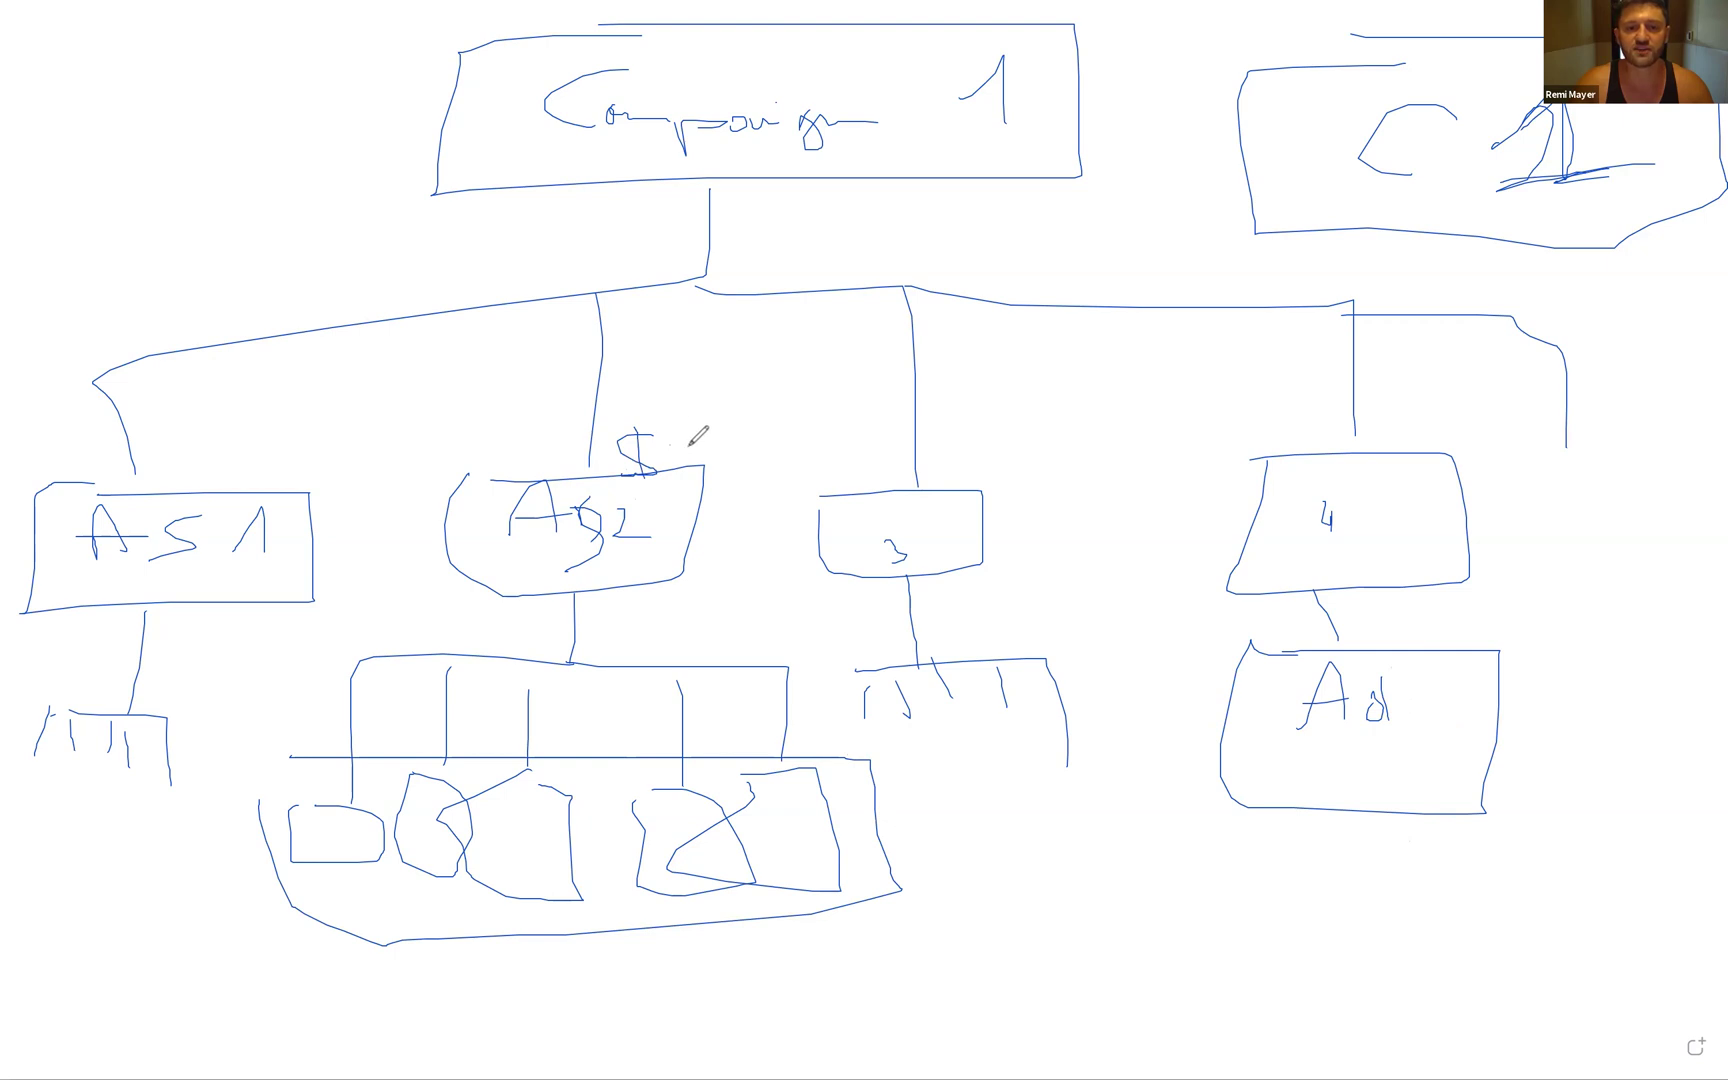
drag(661, 434, 728, 477)
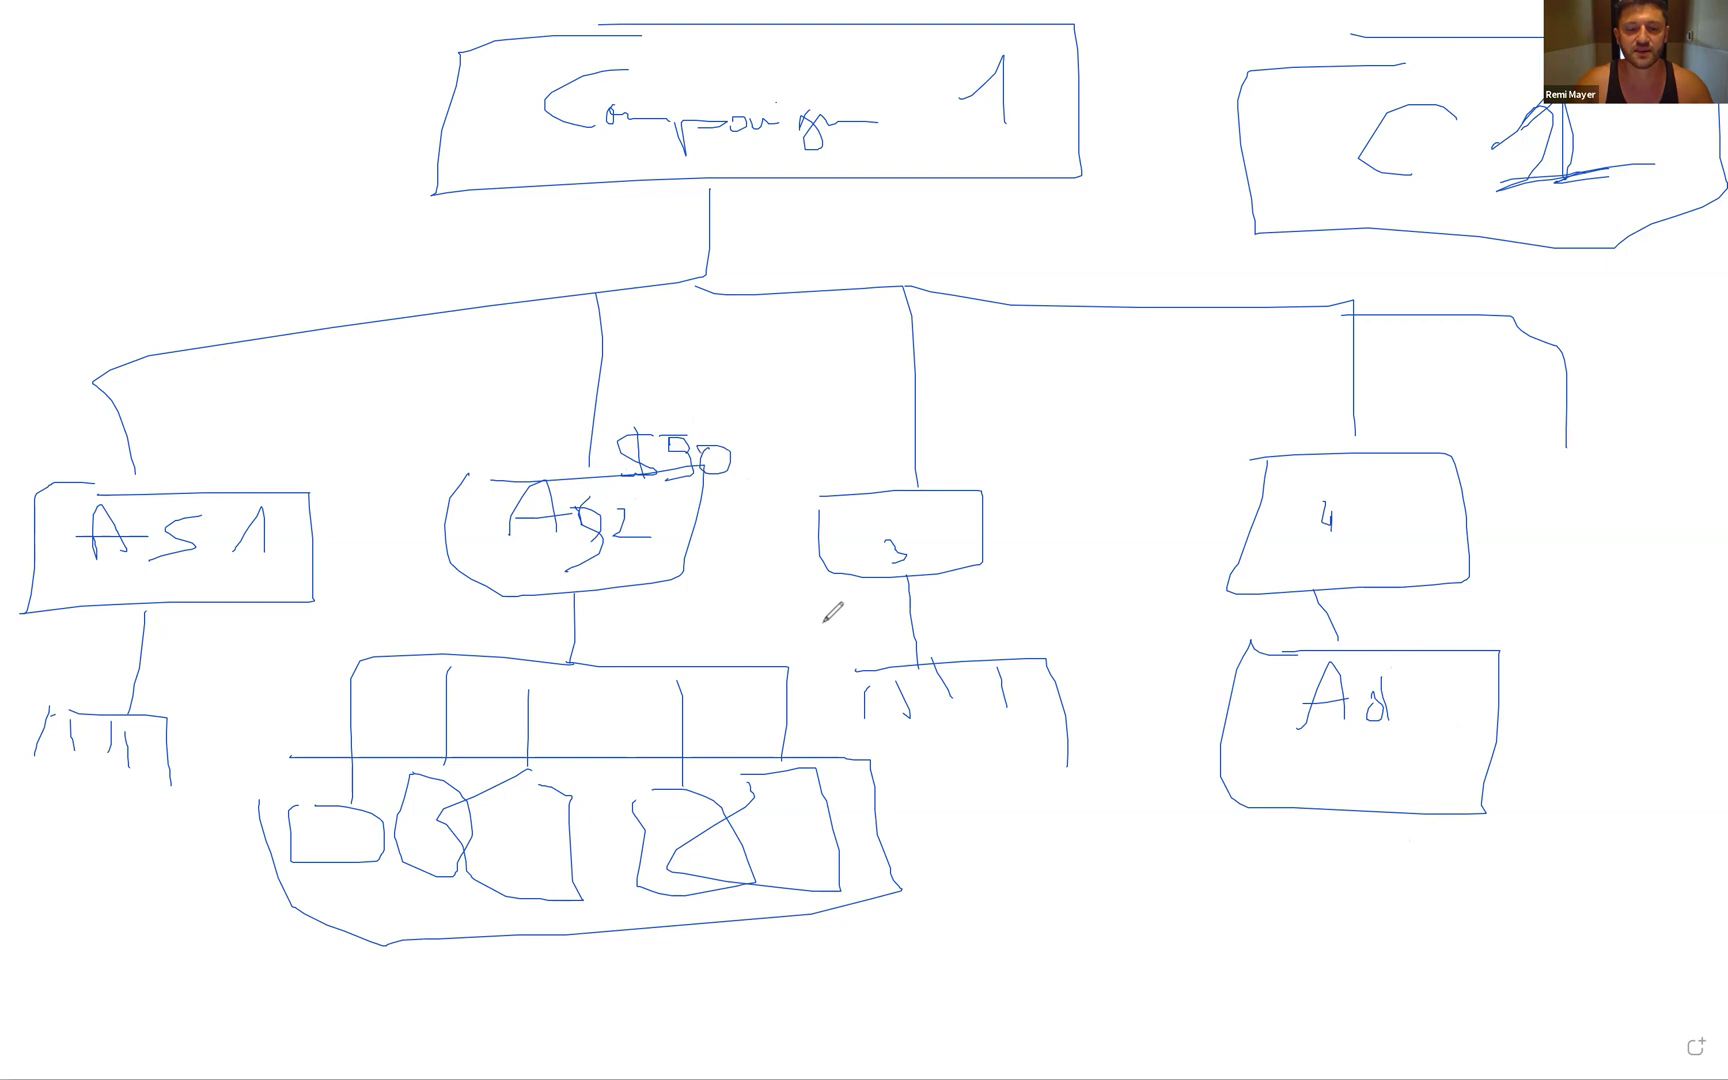
- Number AS2's ads 1–5, outline ad 3, and start tracing the $50 budget down through AS2
drag(354, 852, 527, 853)
mouse_move(669, 818)
mouse_down()
mouse_move(678, 840)
mouse_move(767, 830)
mouse_move(762, 845)
mouse_up()
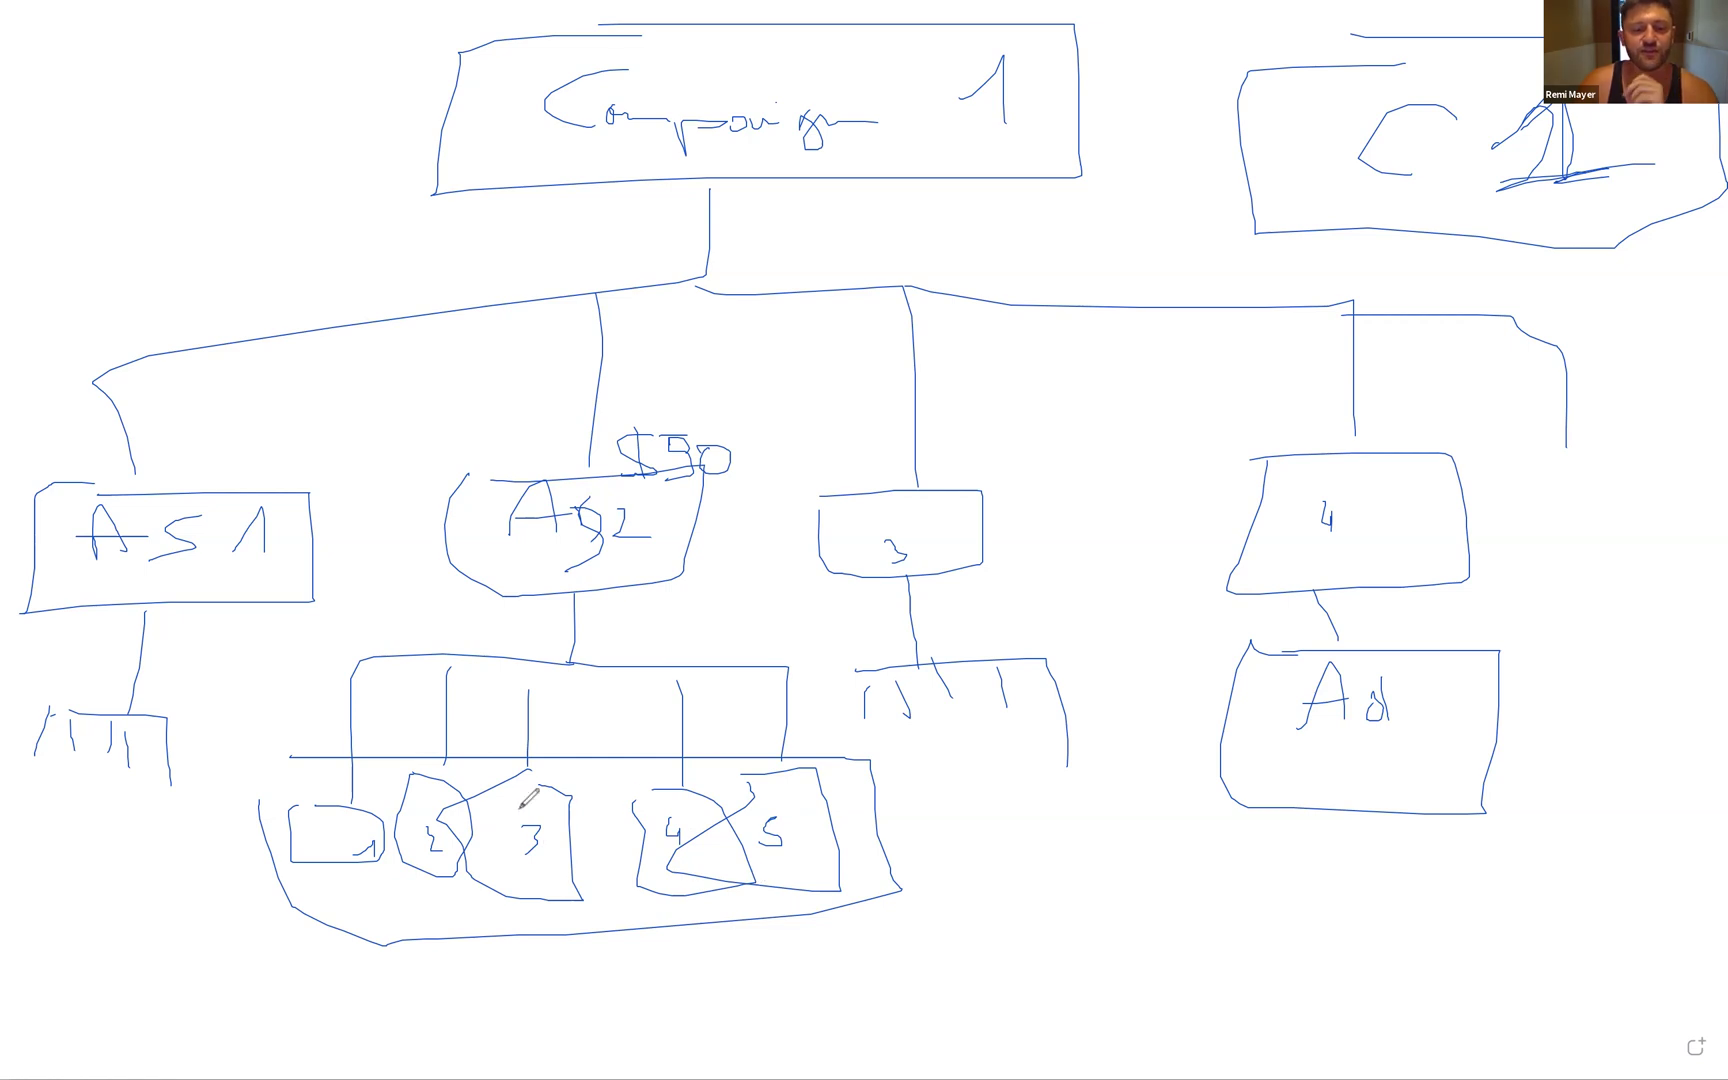
mouse_move(578, 857)
mouse_down()
mouse_move(485, 915)
mouse_move(483, 785)
mouse_move(572, 795)
mouse_up()
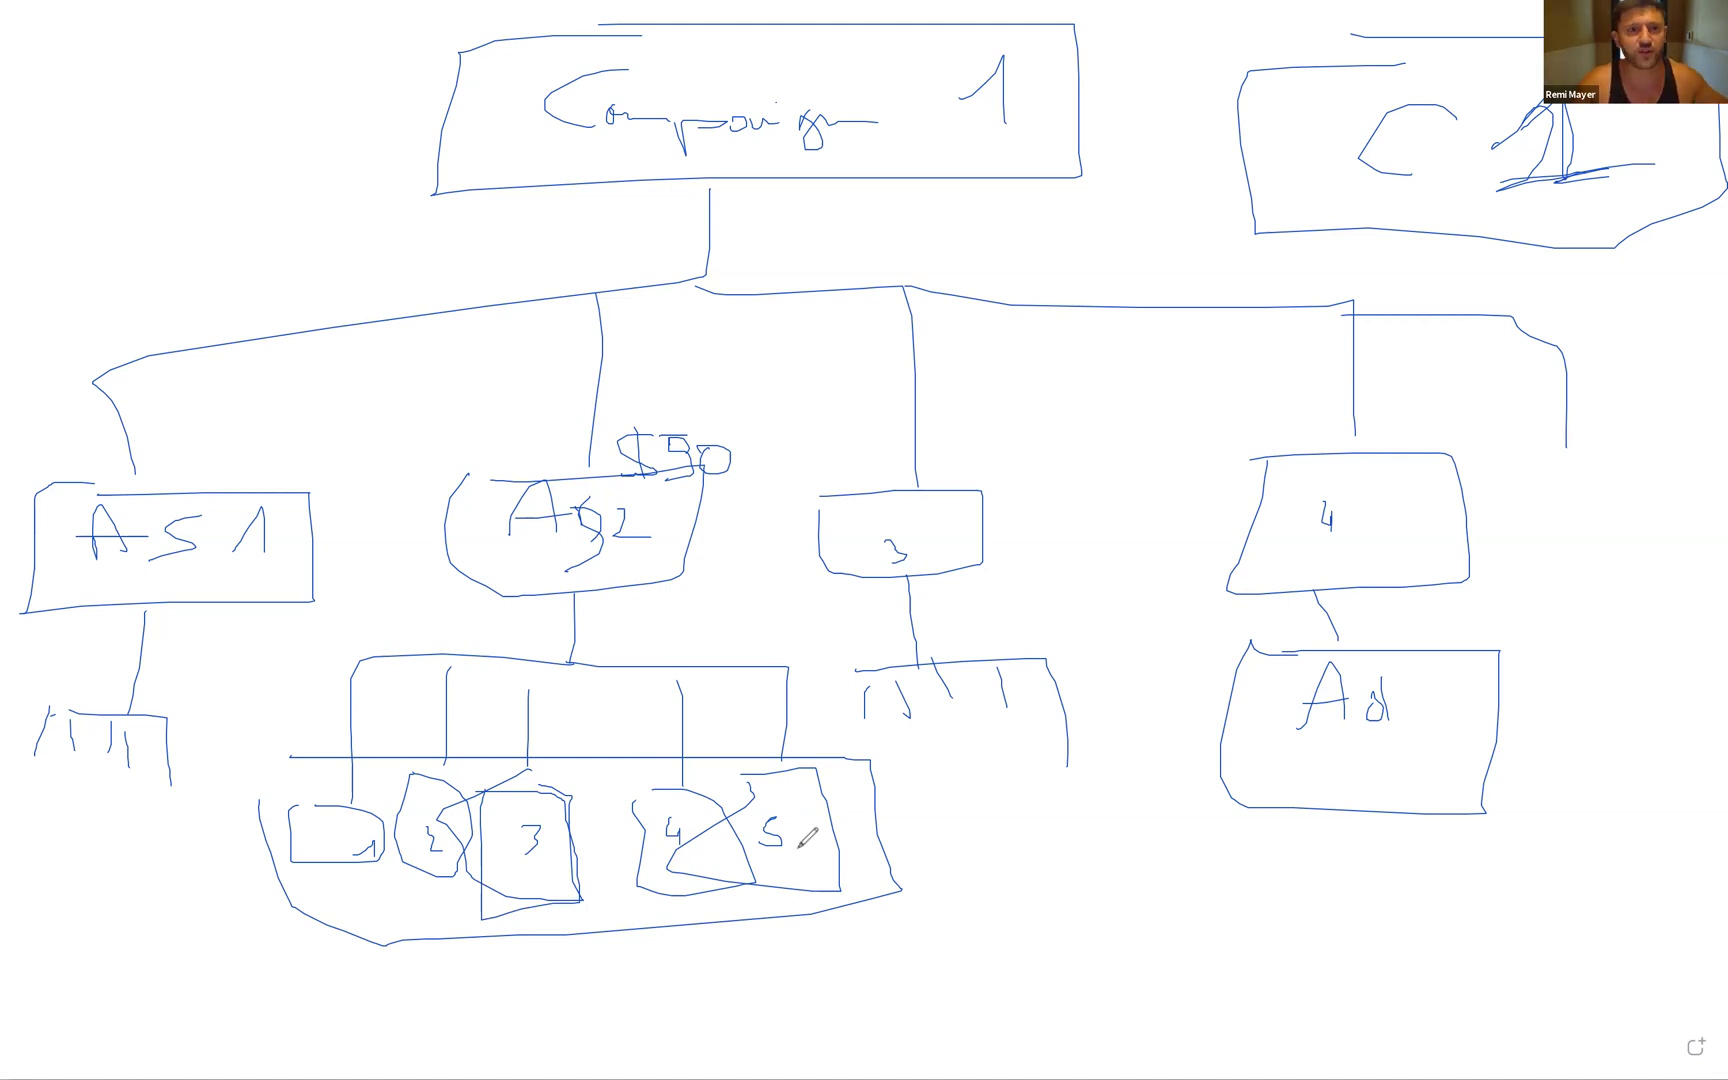
drag(478, 789, 578, 790)
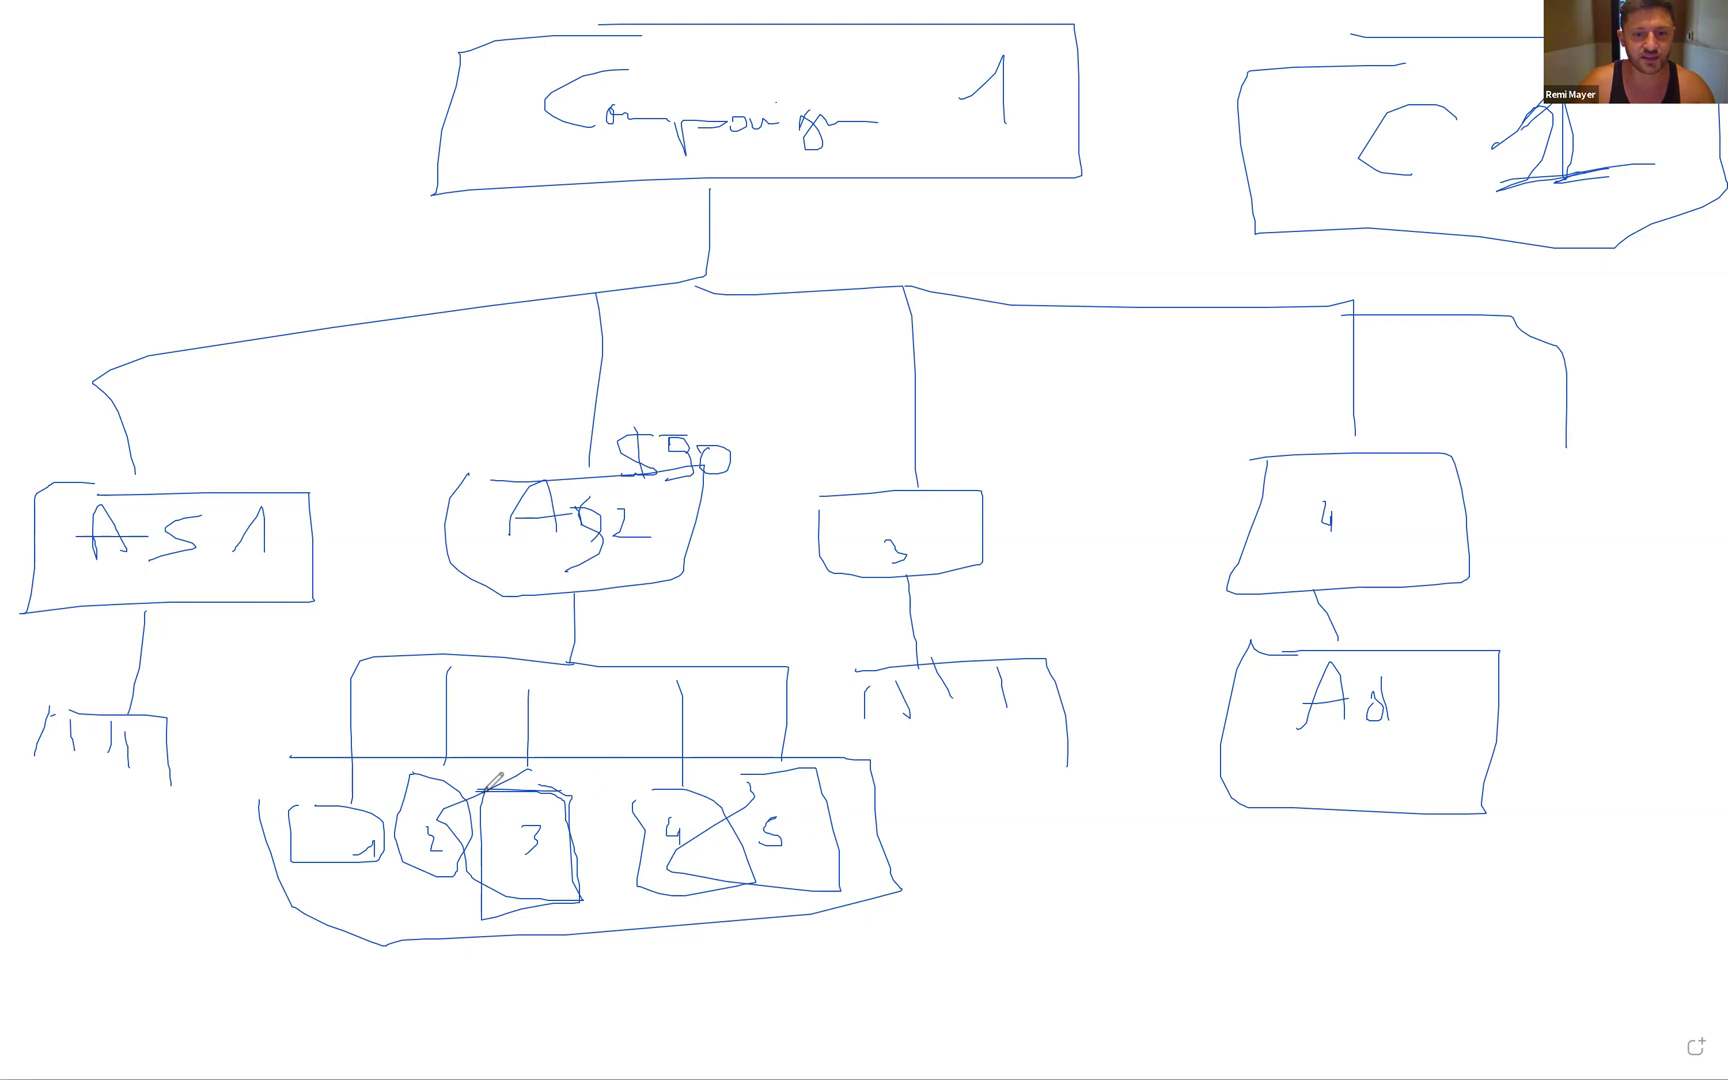
drag(664, 436, 710, 435)
drag(580, 597, 579, 642)
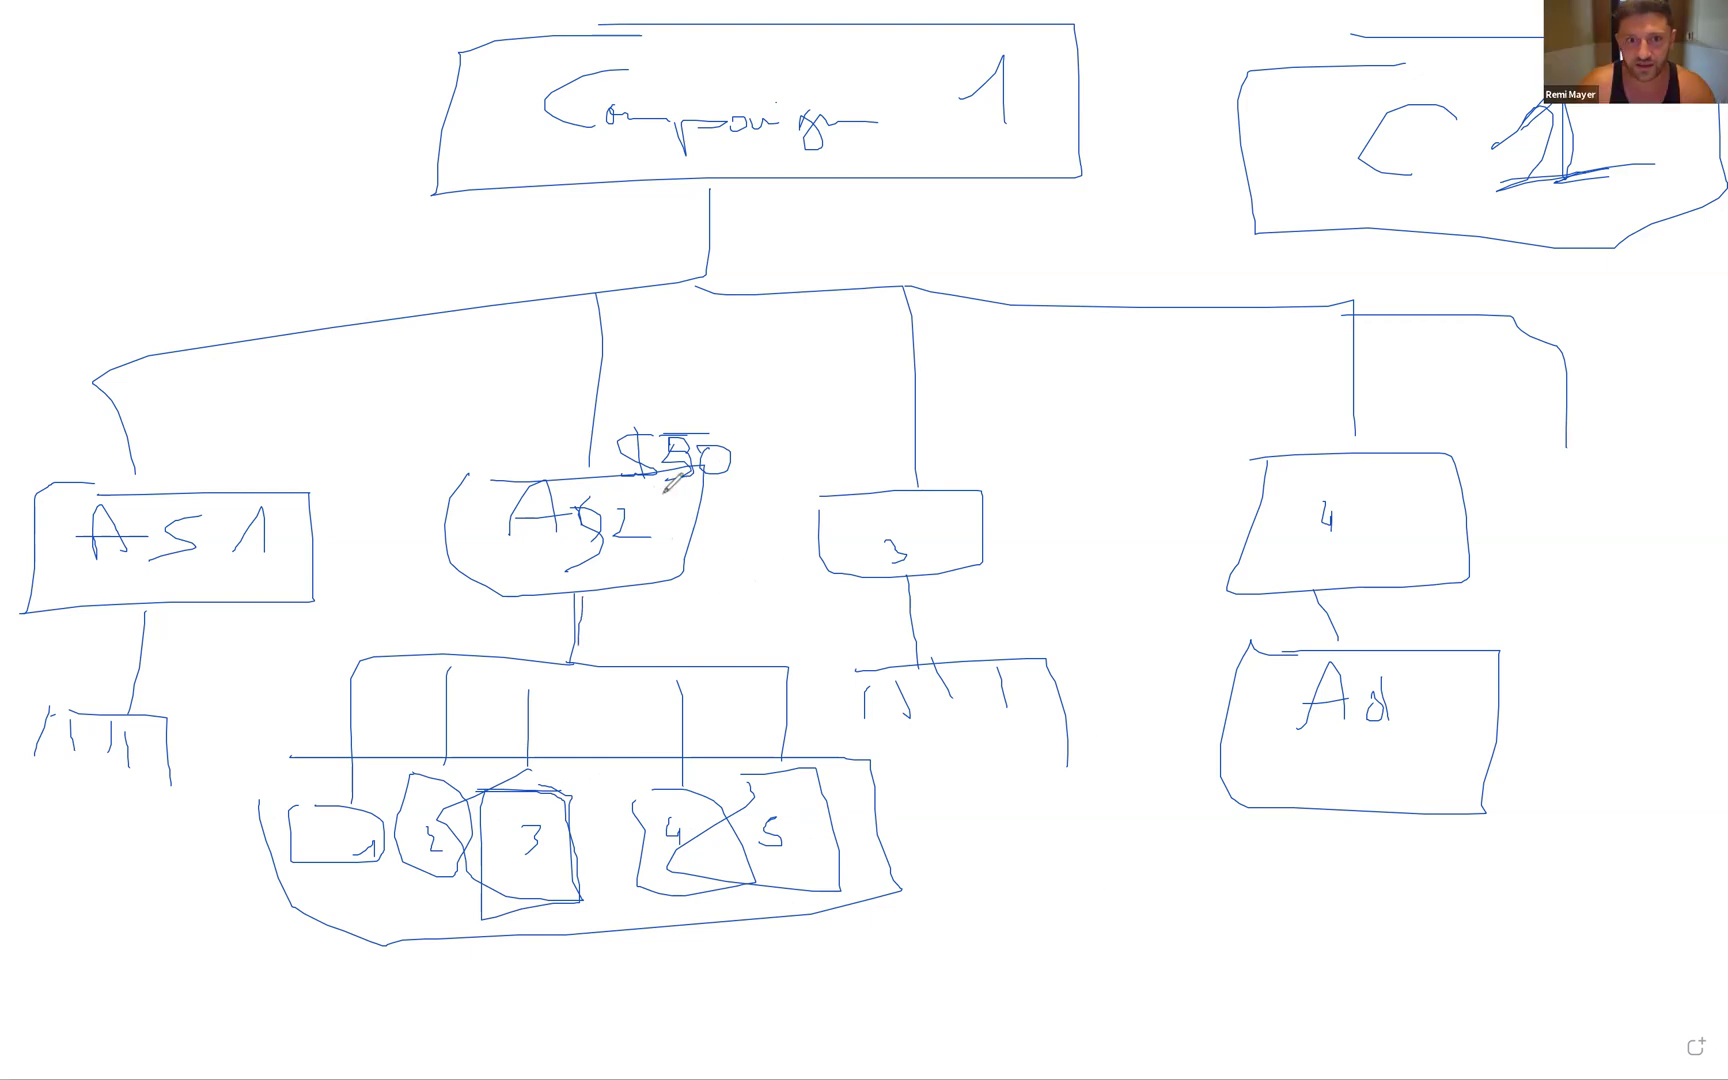
mouse_move(742, 487)
mouse_down()
mouse_move(622, 490)
mouse_move(560, 550)
mouse_move(567, 661)
mouse_up()
- Lead the pink budget line down to ad 3 and loop it around the box
mouse_move(538, 746)
mouse_down()
mouse_move(541, 803)
mouse_move(595, 890)
mouse_move(487, 833)
mouse_move(560, 802)
mouse_up()
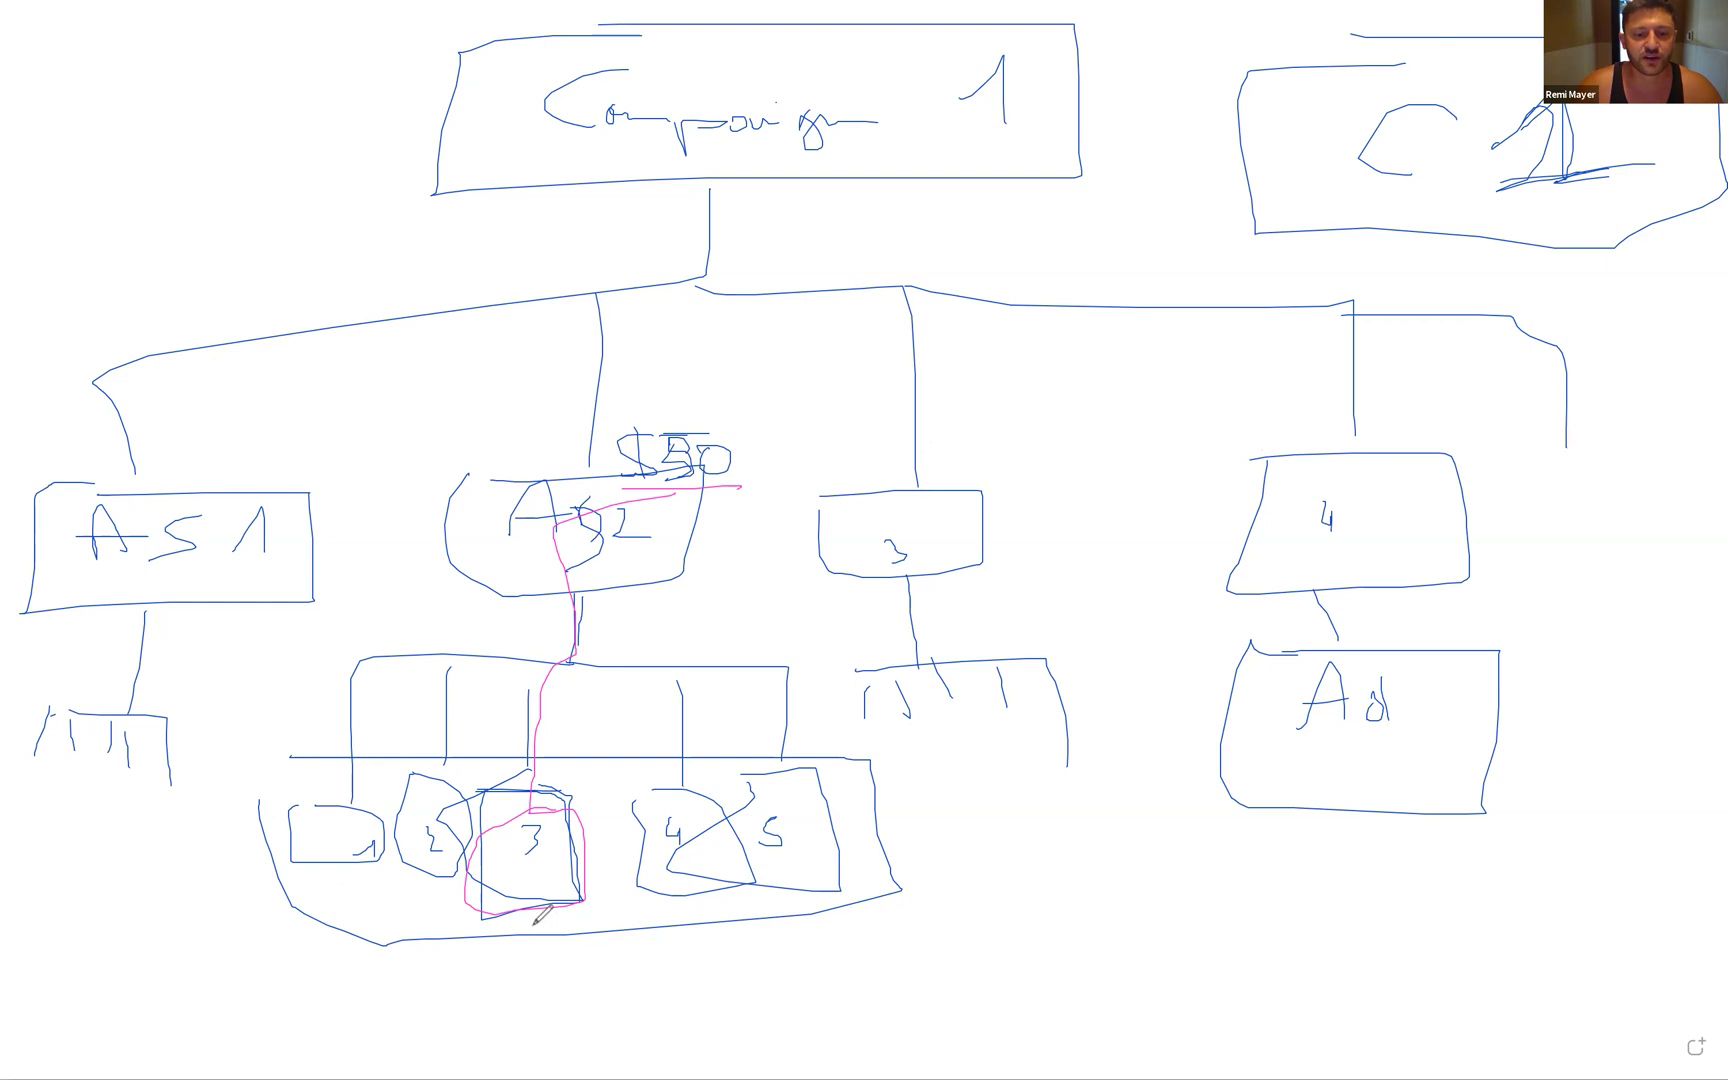
- Write result figures under the ads: 5 under ads 1 and 4, 4 under ad 5
drag(539, 929, 543, 967)
mouse_move(693, 911)
mouse_down()
mouse_move(659, 930)
mouse_move(660, 953)
mouse_up()
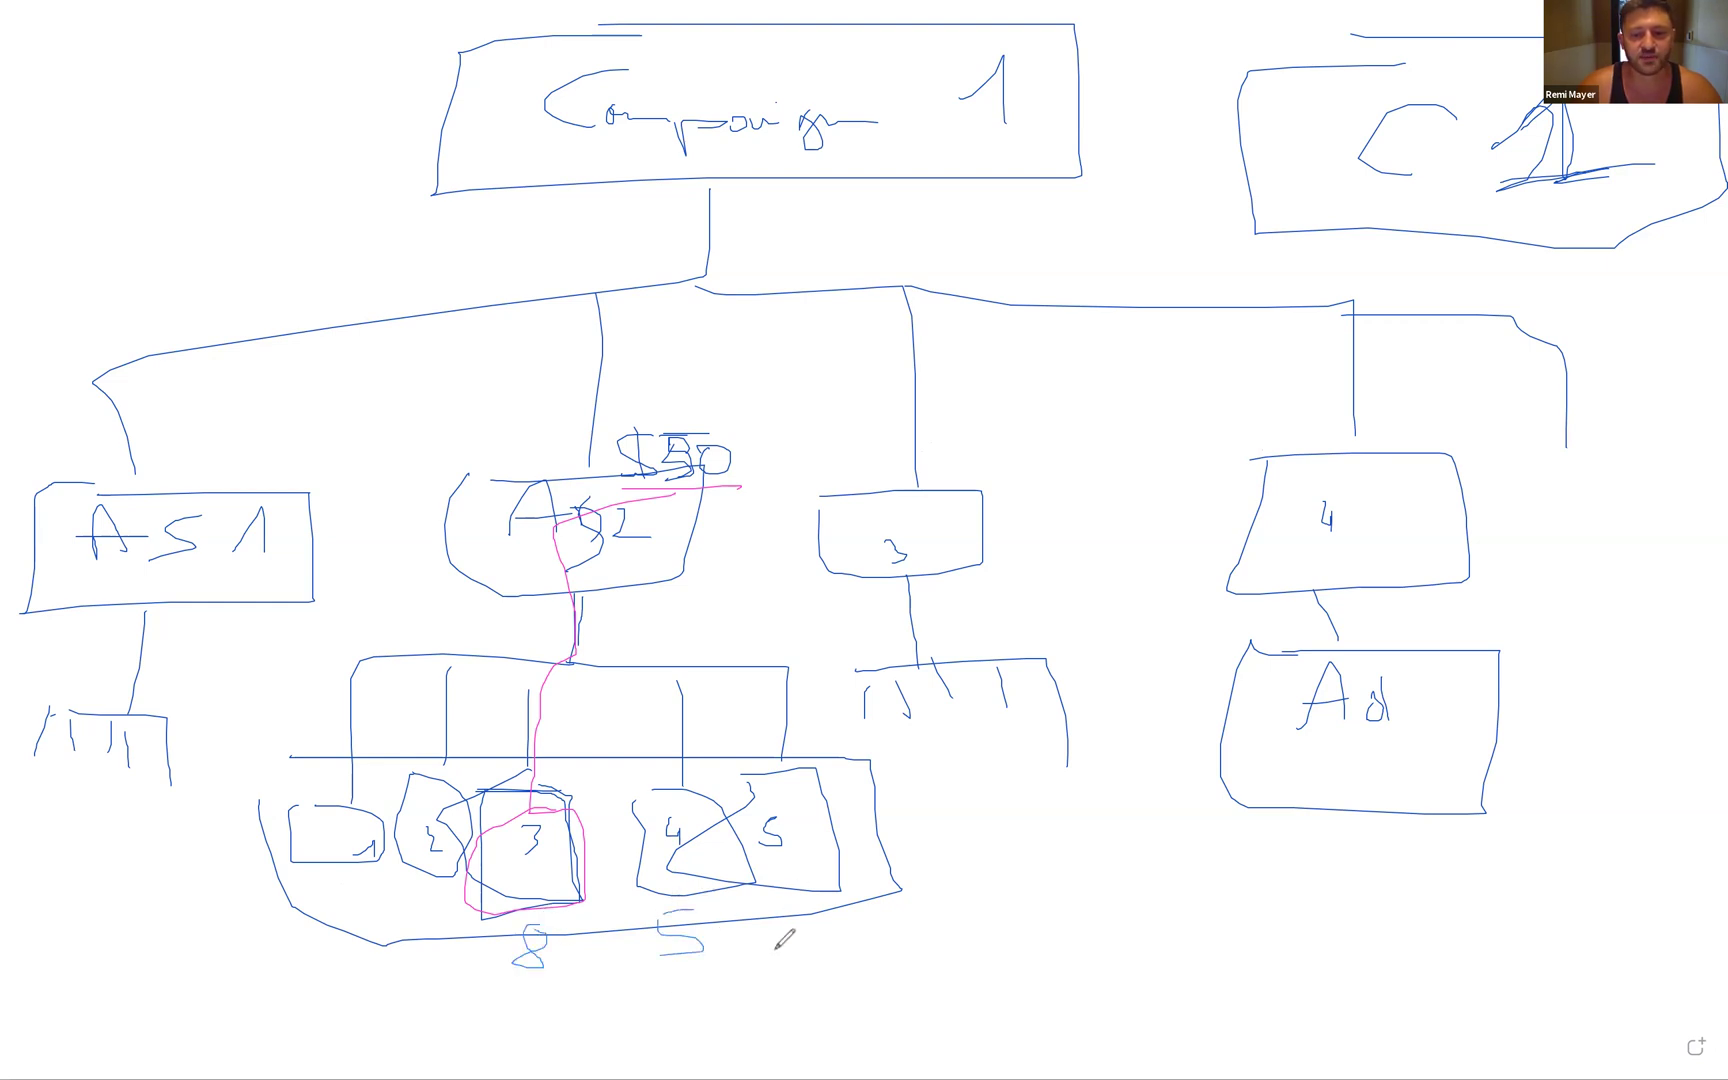
drag(782, 902, 796, 930)
drag(793, 930, 794, 976)
mouse_move(320, 908)
mouse_down()
mouse_move(371, 903)
mouse_move(305, 953)
mouse_up()
click(420, 903)
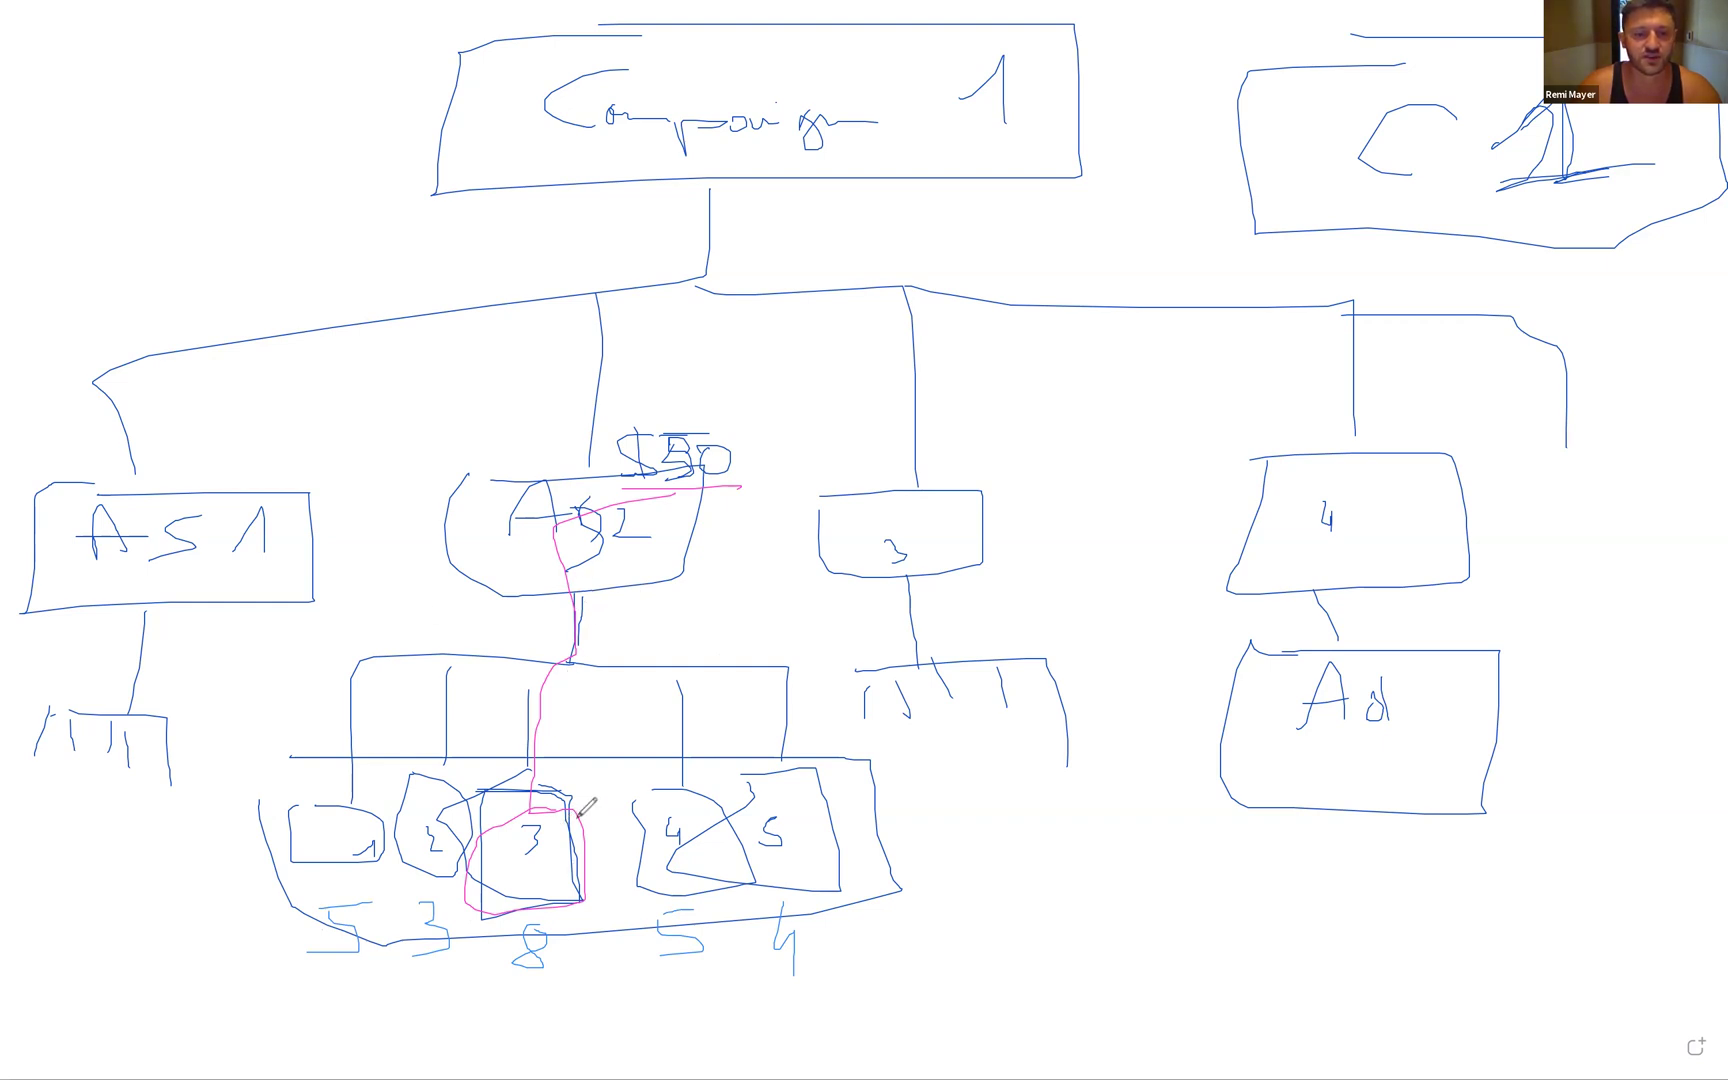
- Cross out ad 3, reroute the budget line to ad 2, and write $10 beside ad set 4
drag(601, 773, 482, 993)
drag(462, 774, 597, 1000)
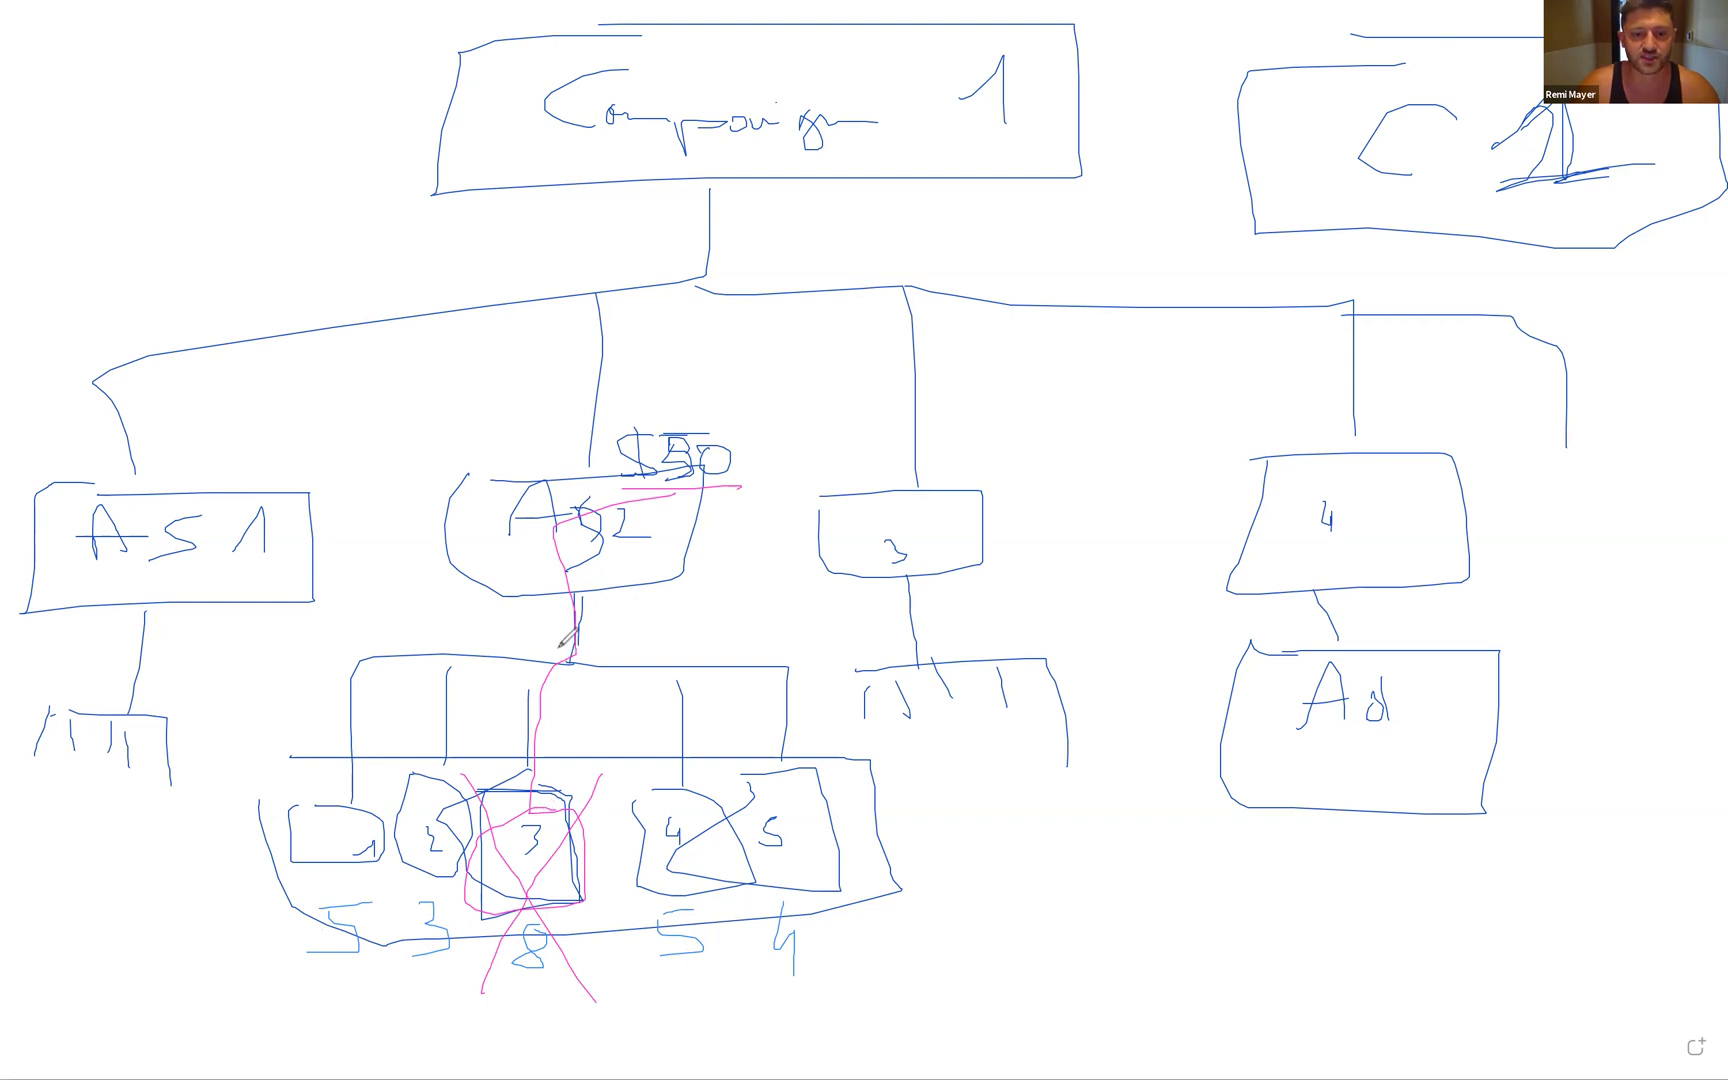
mouse_move(577, 642)
mouse_down()
mouse_move(472, 650)
mouse_move(440, 768)
mouse_move(471, 881)
mouse_move(414, 765)
mouse_move(580, 594)
mouse_move(702, 676)
mouse_move(790, 685)
mouse_move(795, 868)
mouse_move(767, 758)
mouse_up()
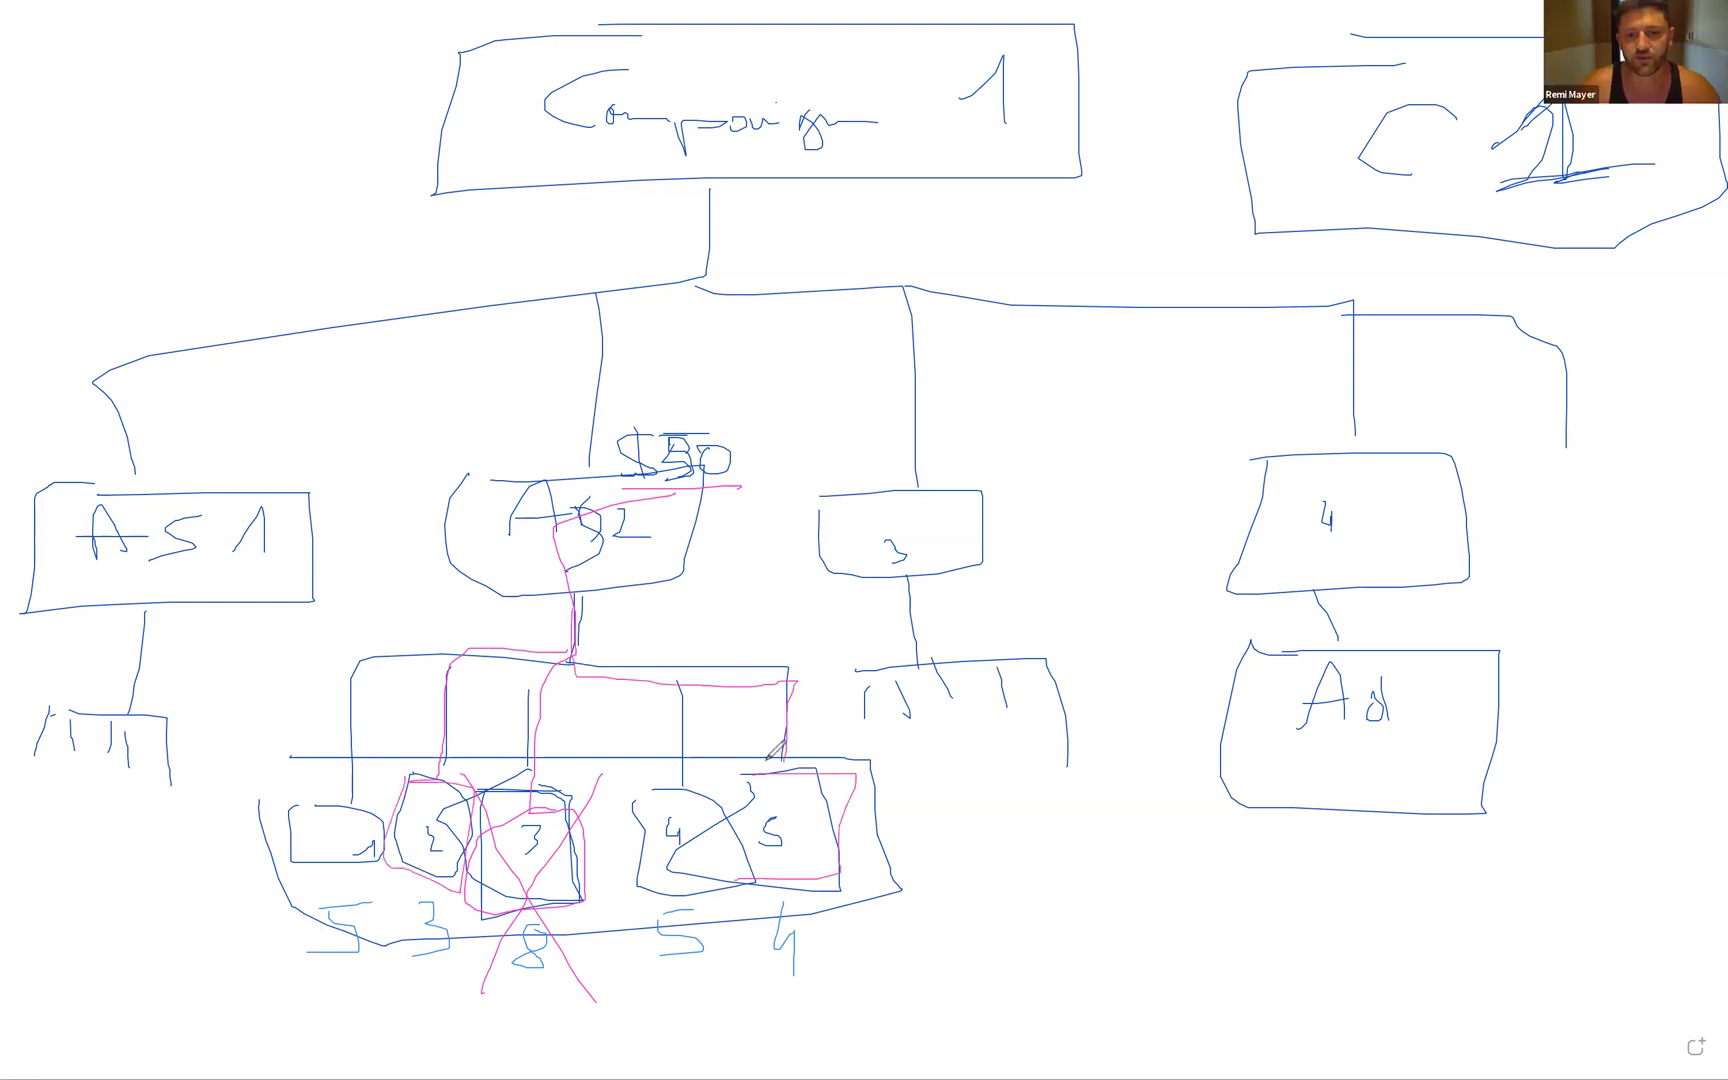
mouse_move(282, 813)
mouse_down()
mouse_move(376, 811)
mouse_move(250, 855)
mouse_up()
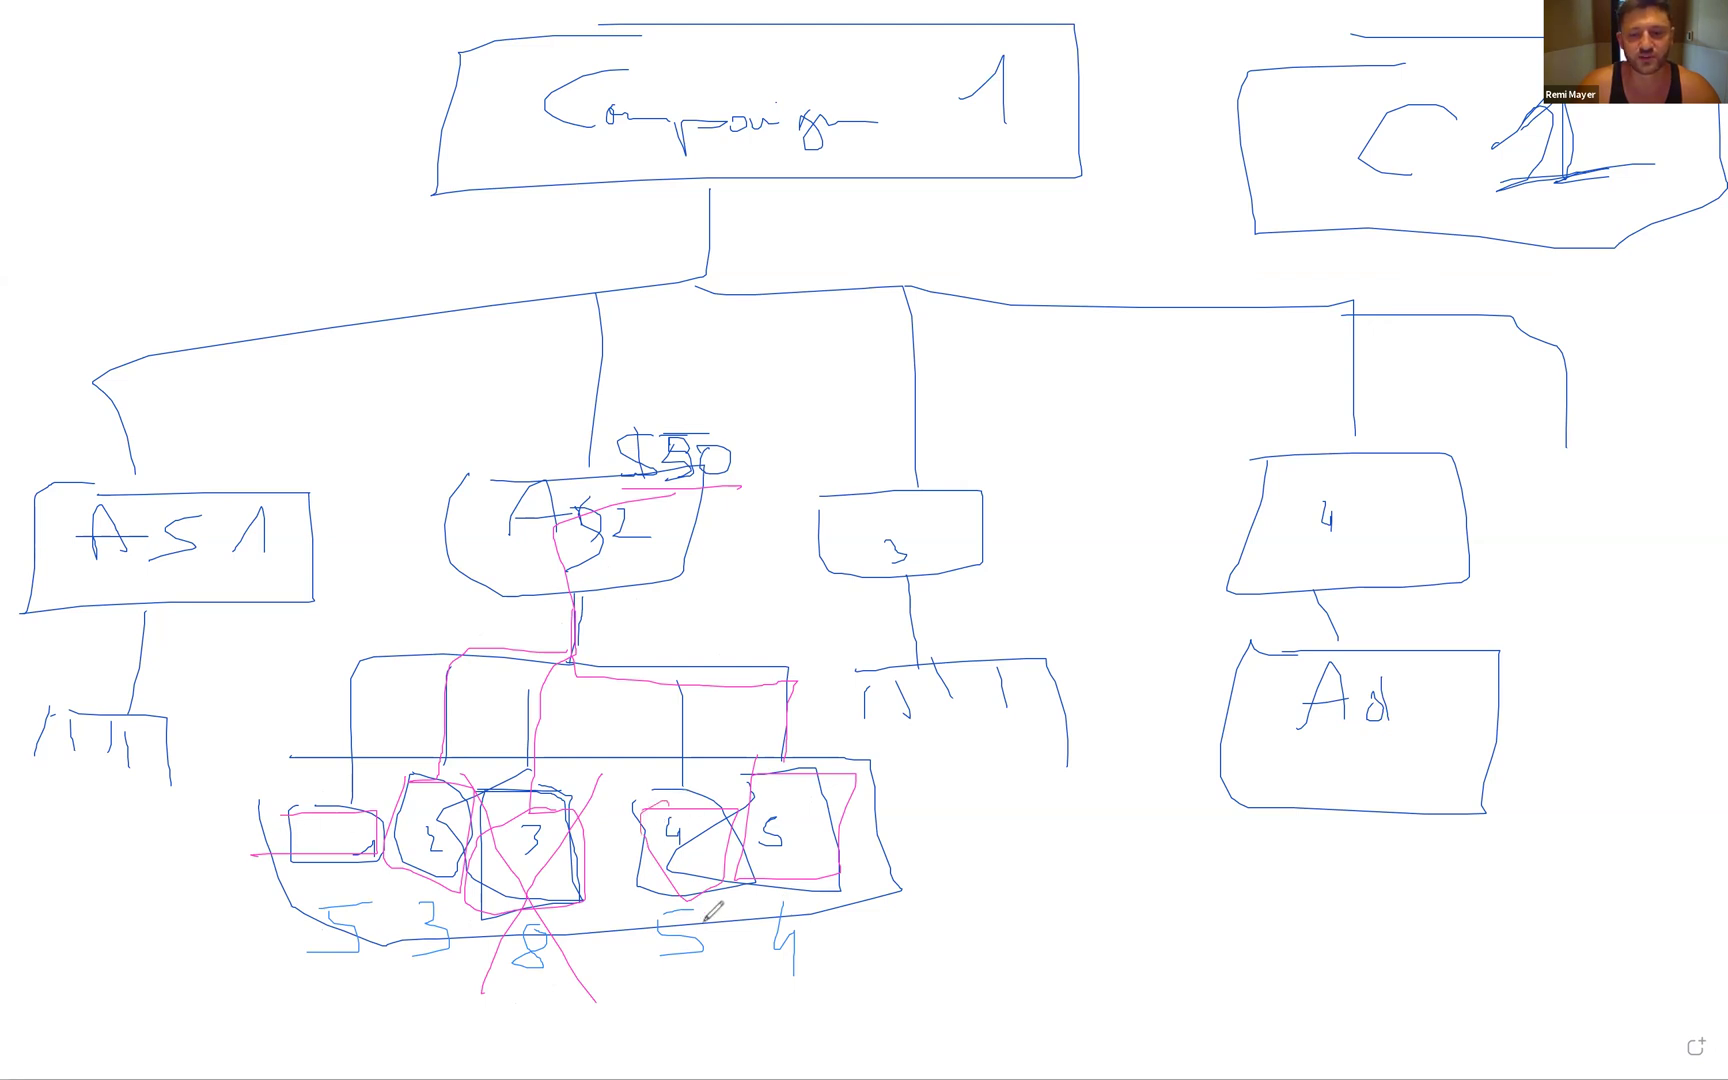
drag(478, 842, 628, 988)
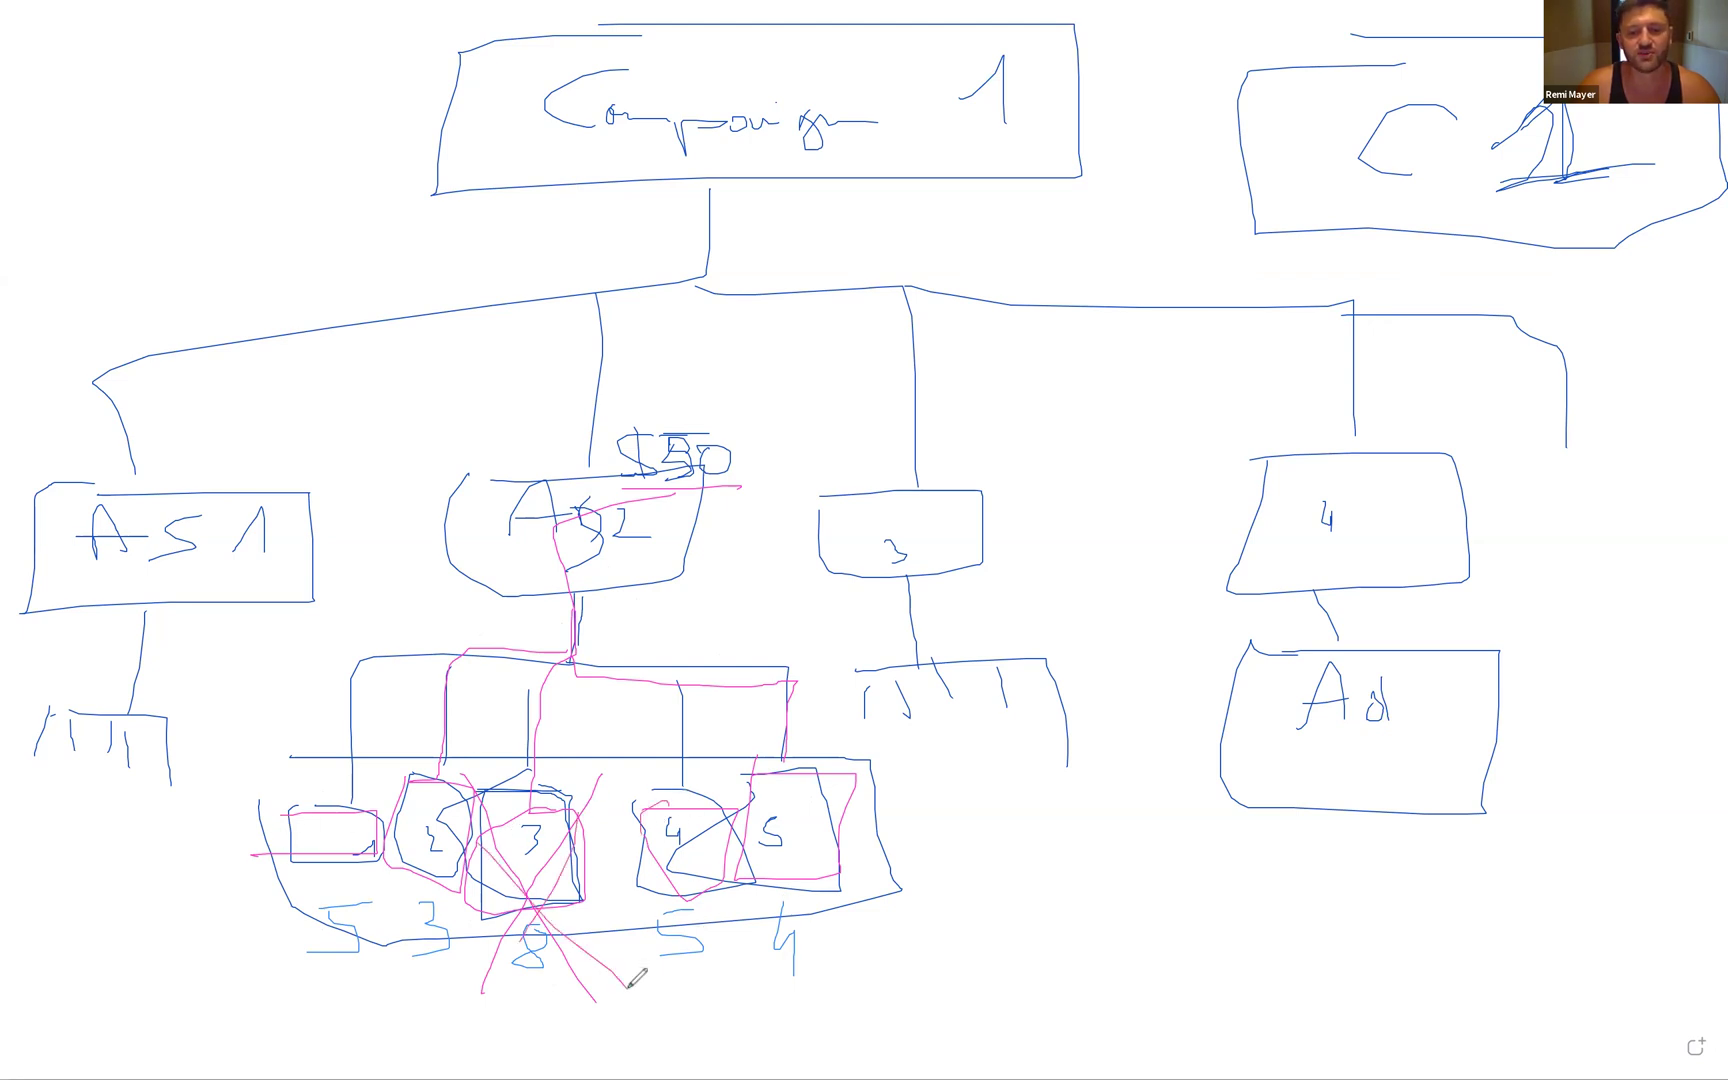
mouse_move(605, 780)
mouse_down()
mouse_move(494, 987)
mouse_move(462, 1005)
mouse_up()
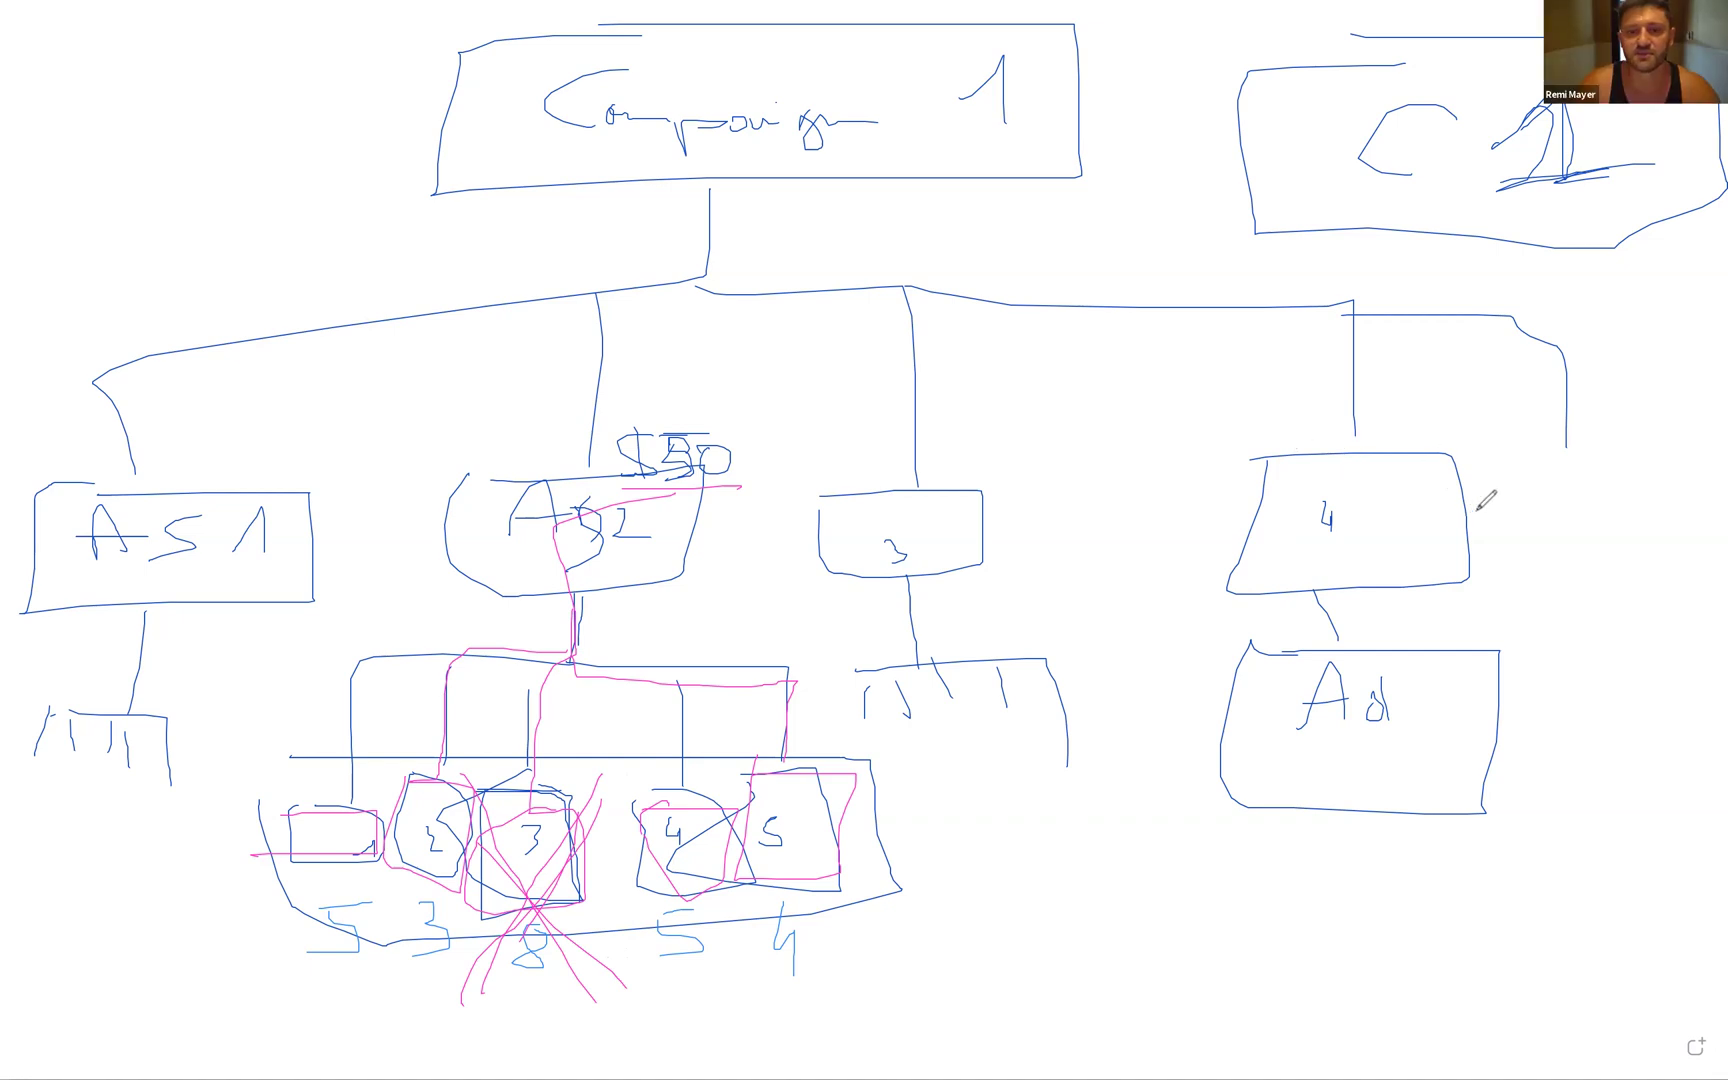
mouse_move(1497, 489)
mouse_down()
mouse_move(1491, 522)
mouse_move(1512, 494)
mouse_move(1467, 488)
mouse_move(1428, 531)
mouse_move(1454, 553)
mouse_up()
mouse_move(1317, 591)
mouse_down()
mouse_move(1338, 636)
mouse_move(1320, 626)
mouse_up()
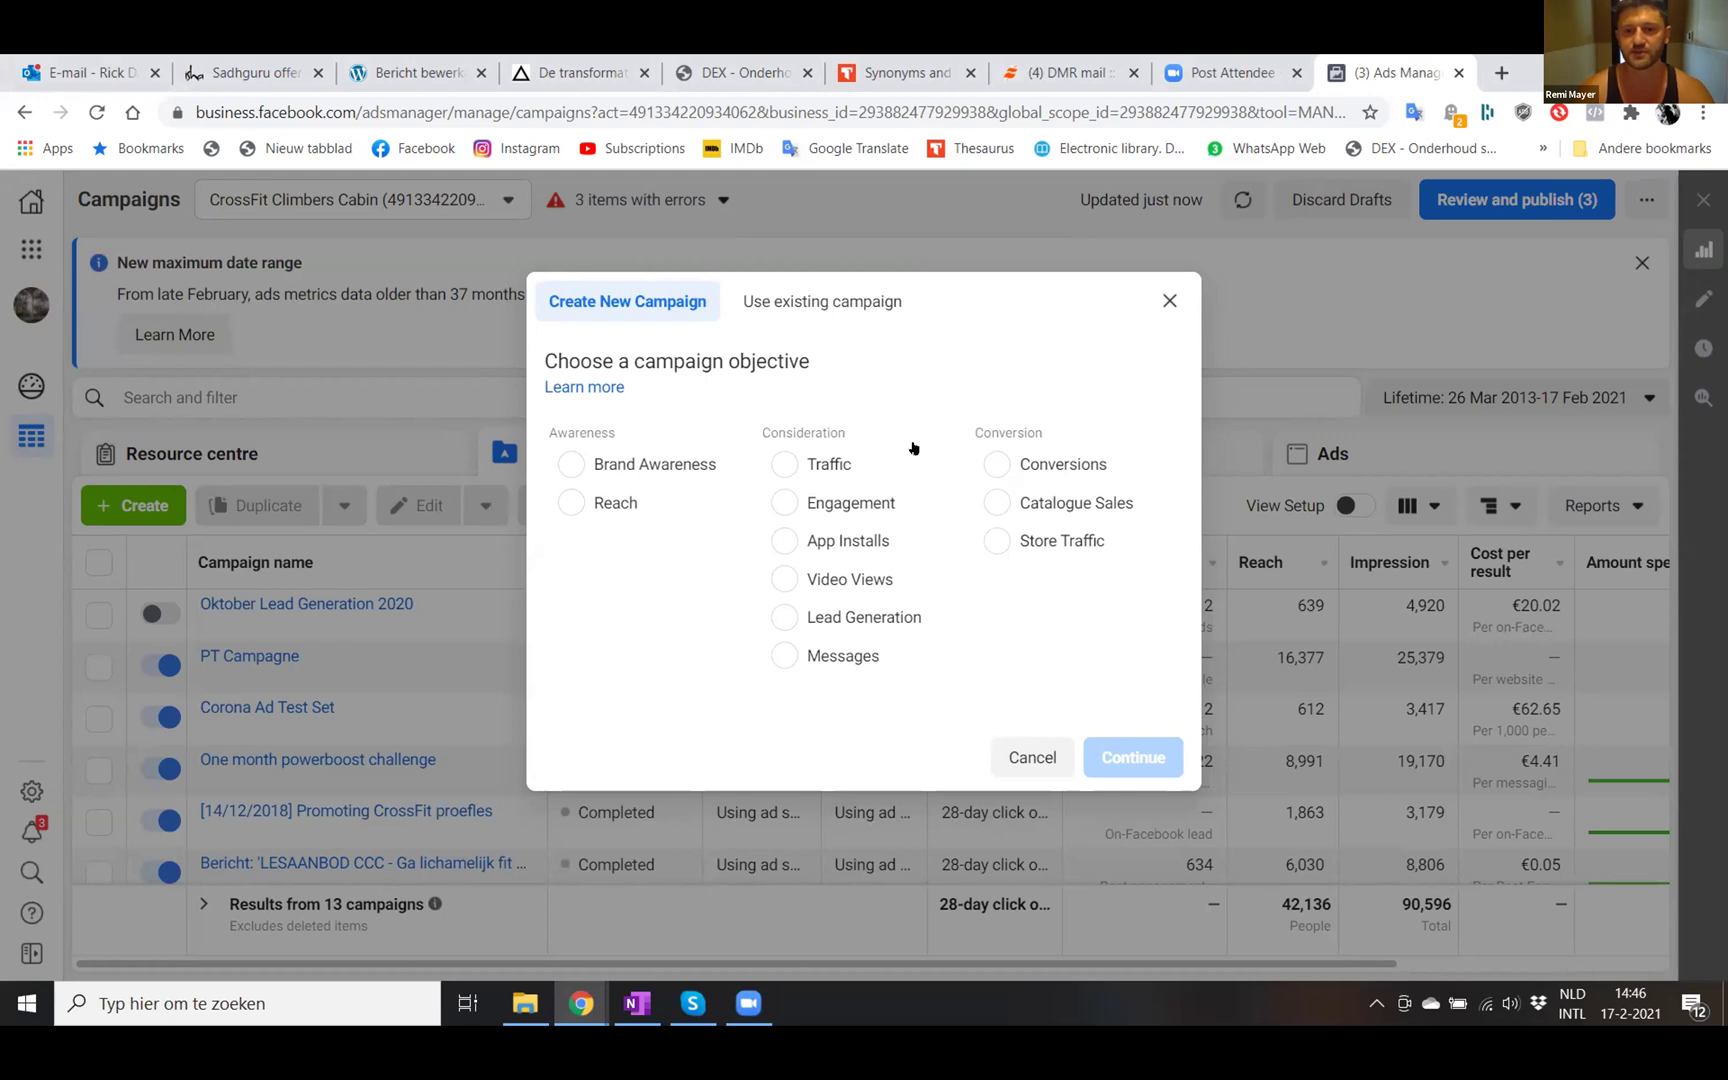
- Pick Conversions as the objective in the Create New Campaign dialog
click(997, 464)
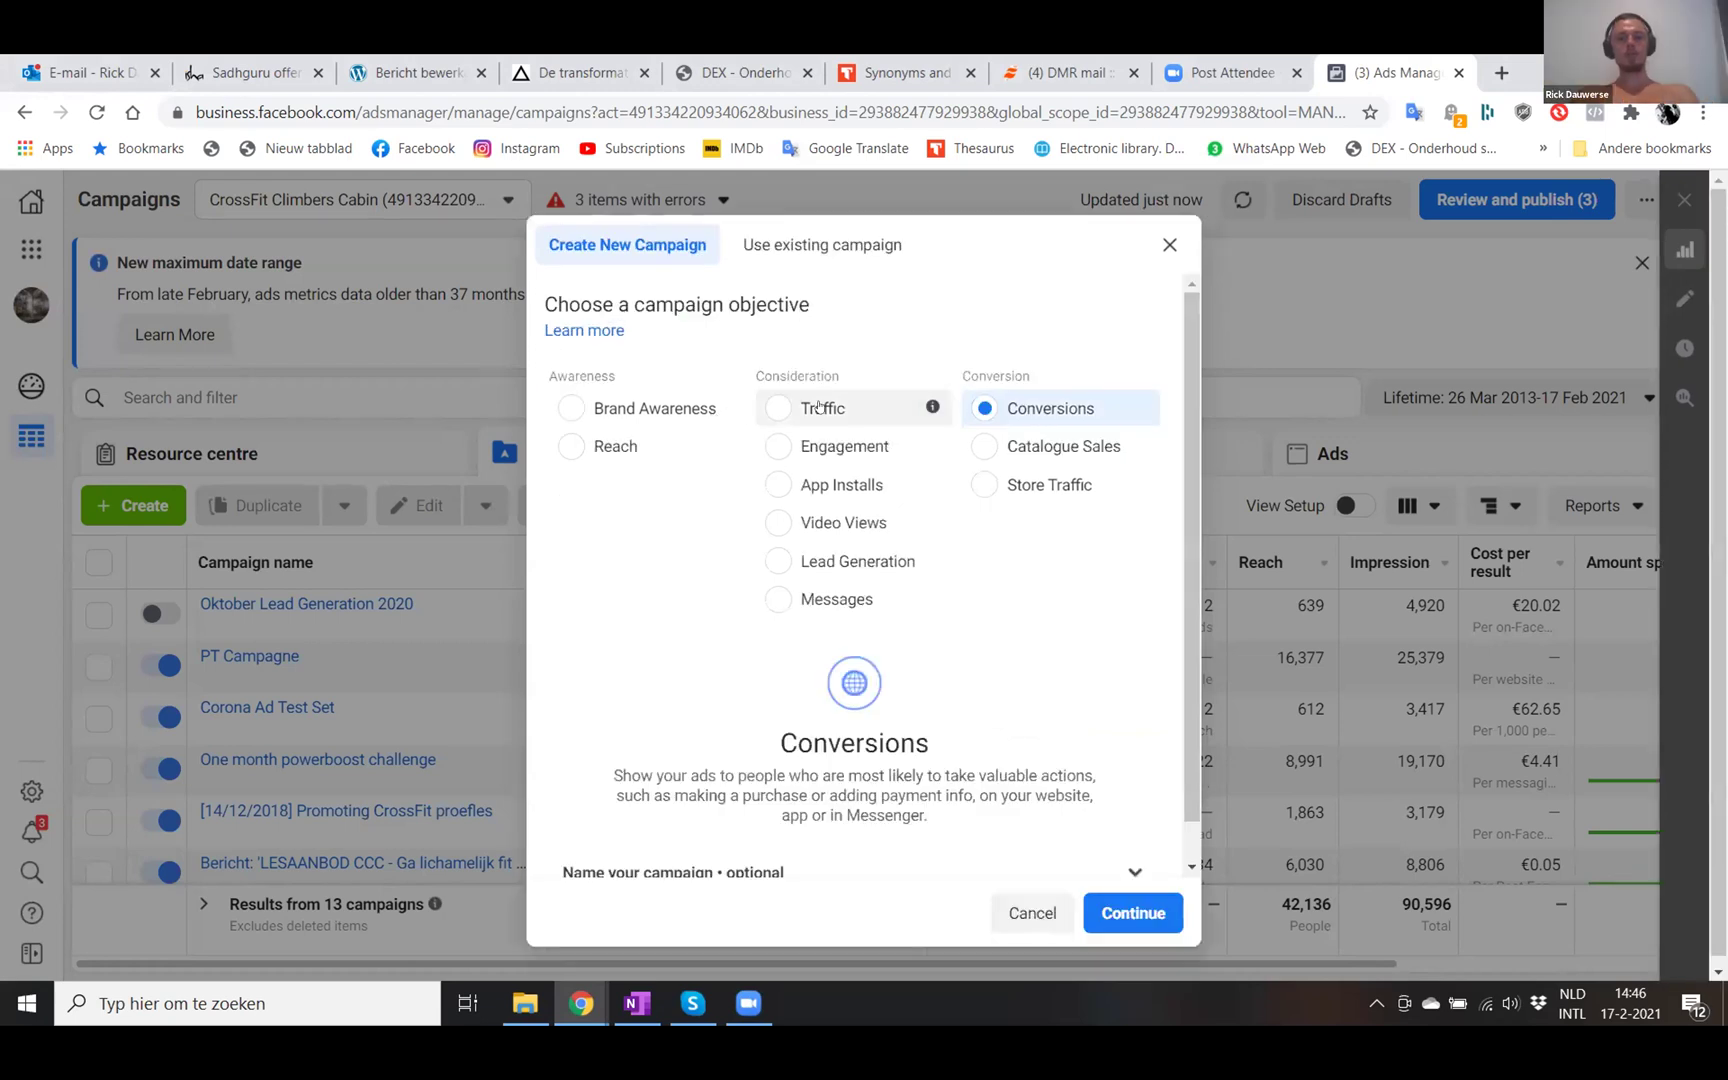
mouse_move(726, 418)
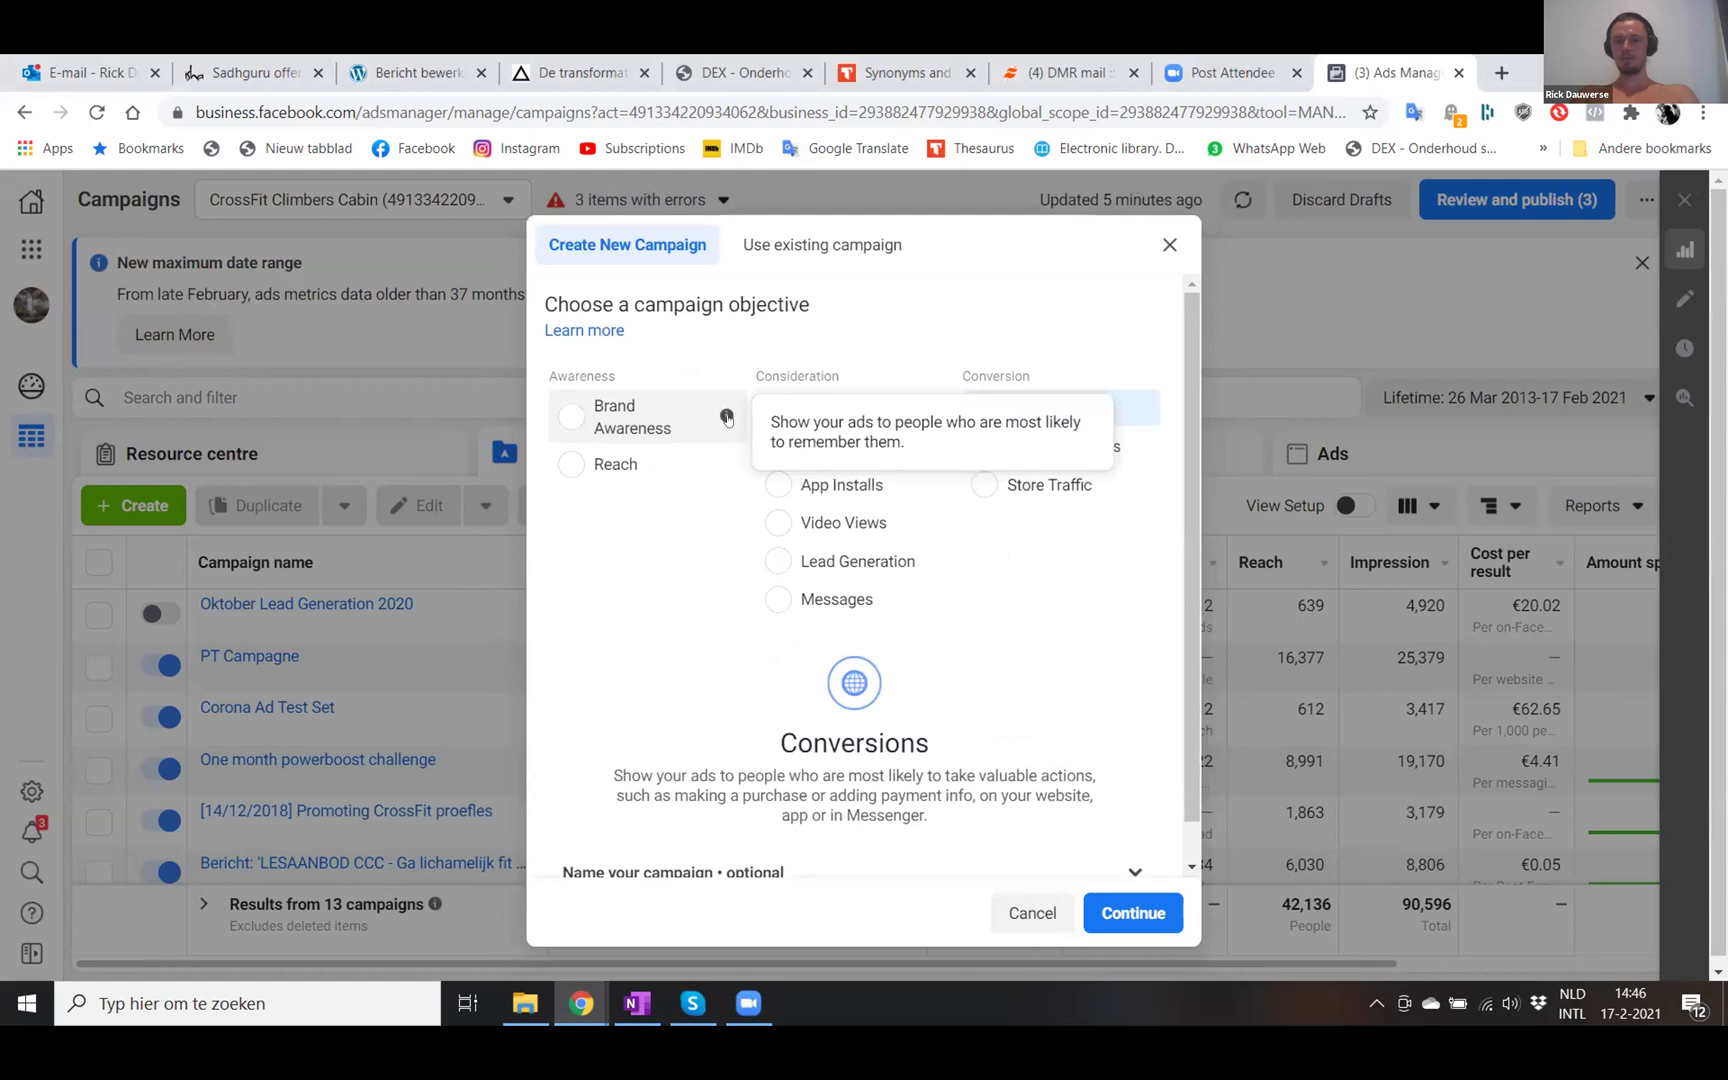
mouse_move(1137, 452)
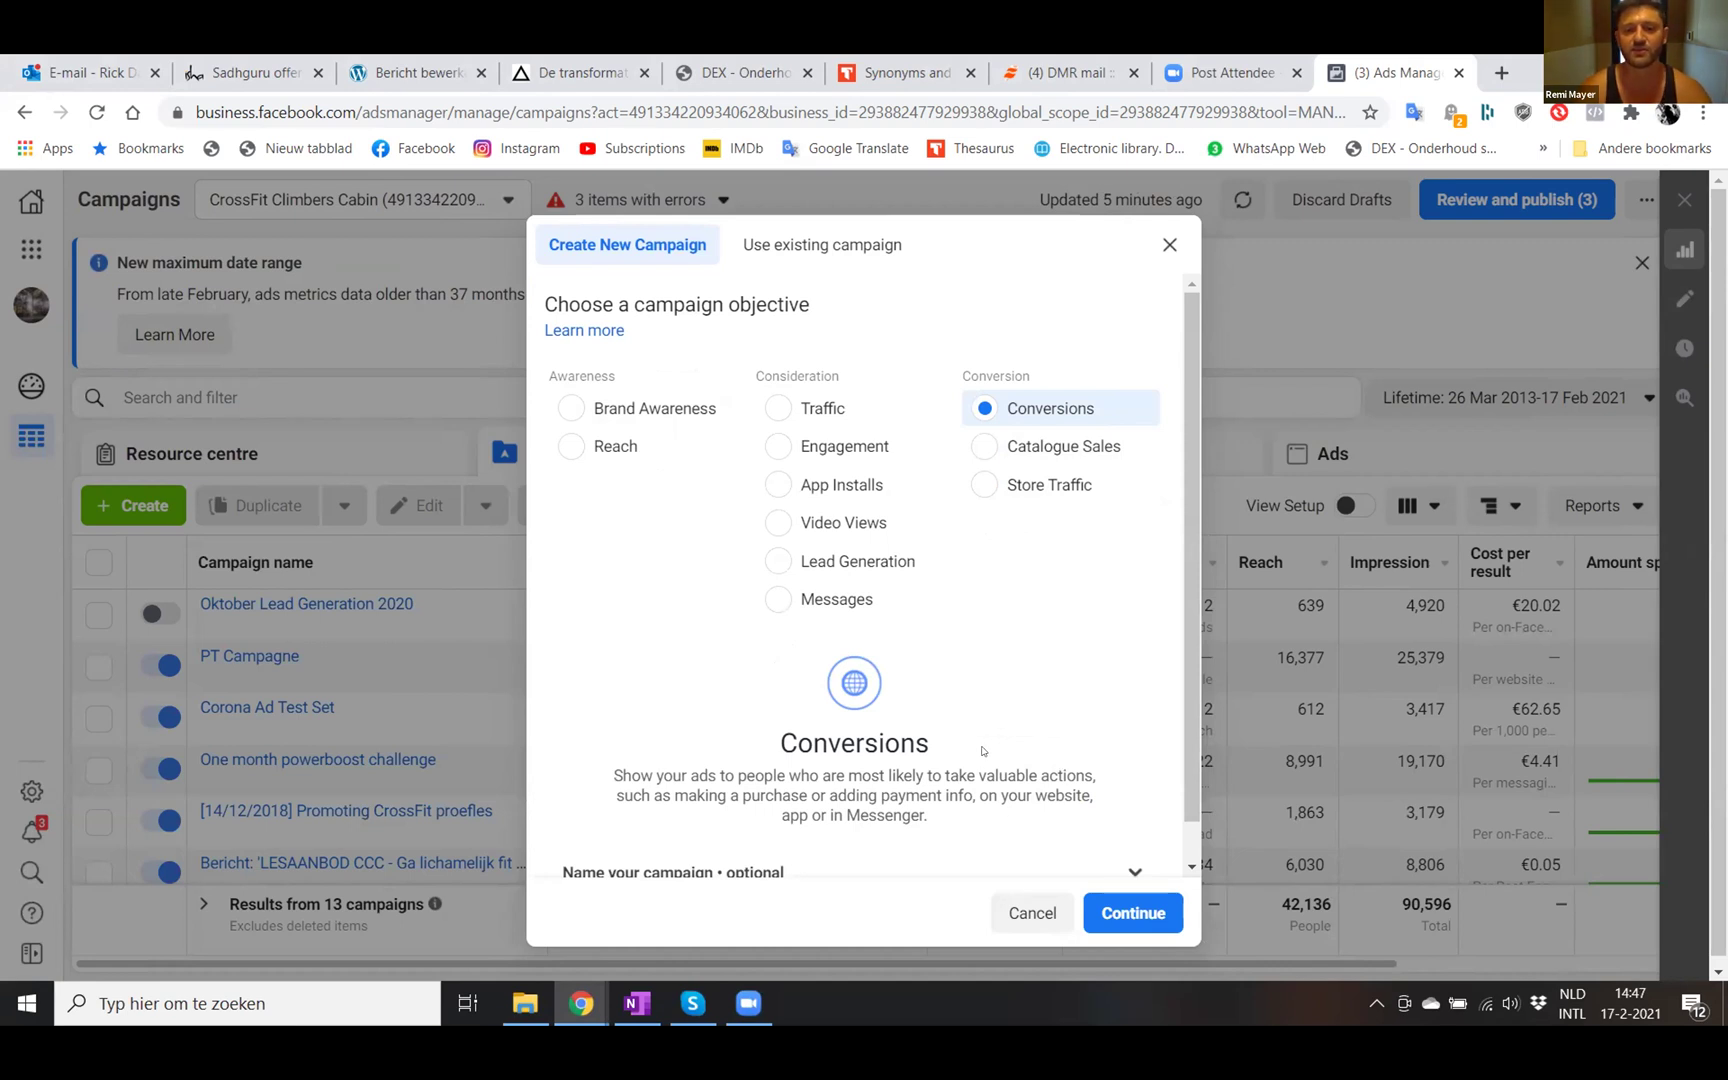
scroll(990, 745, down, 1)
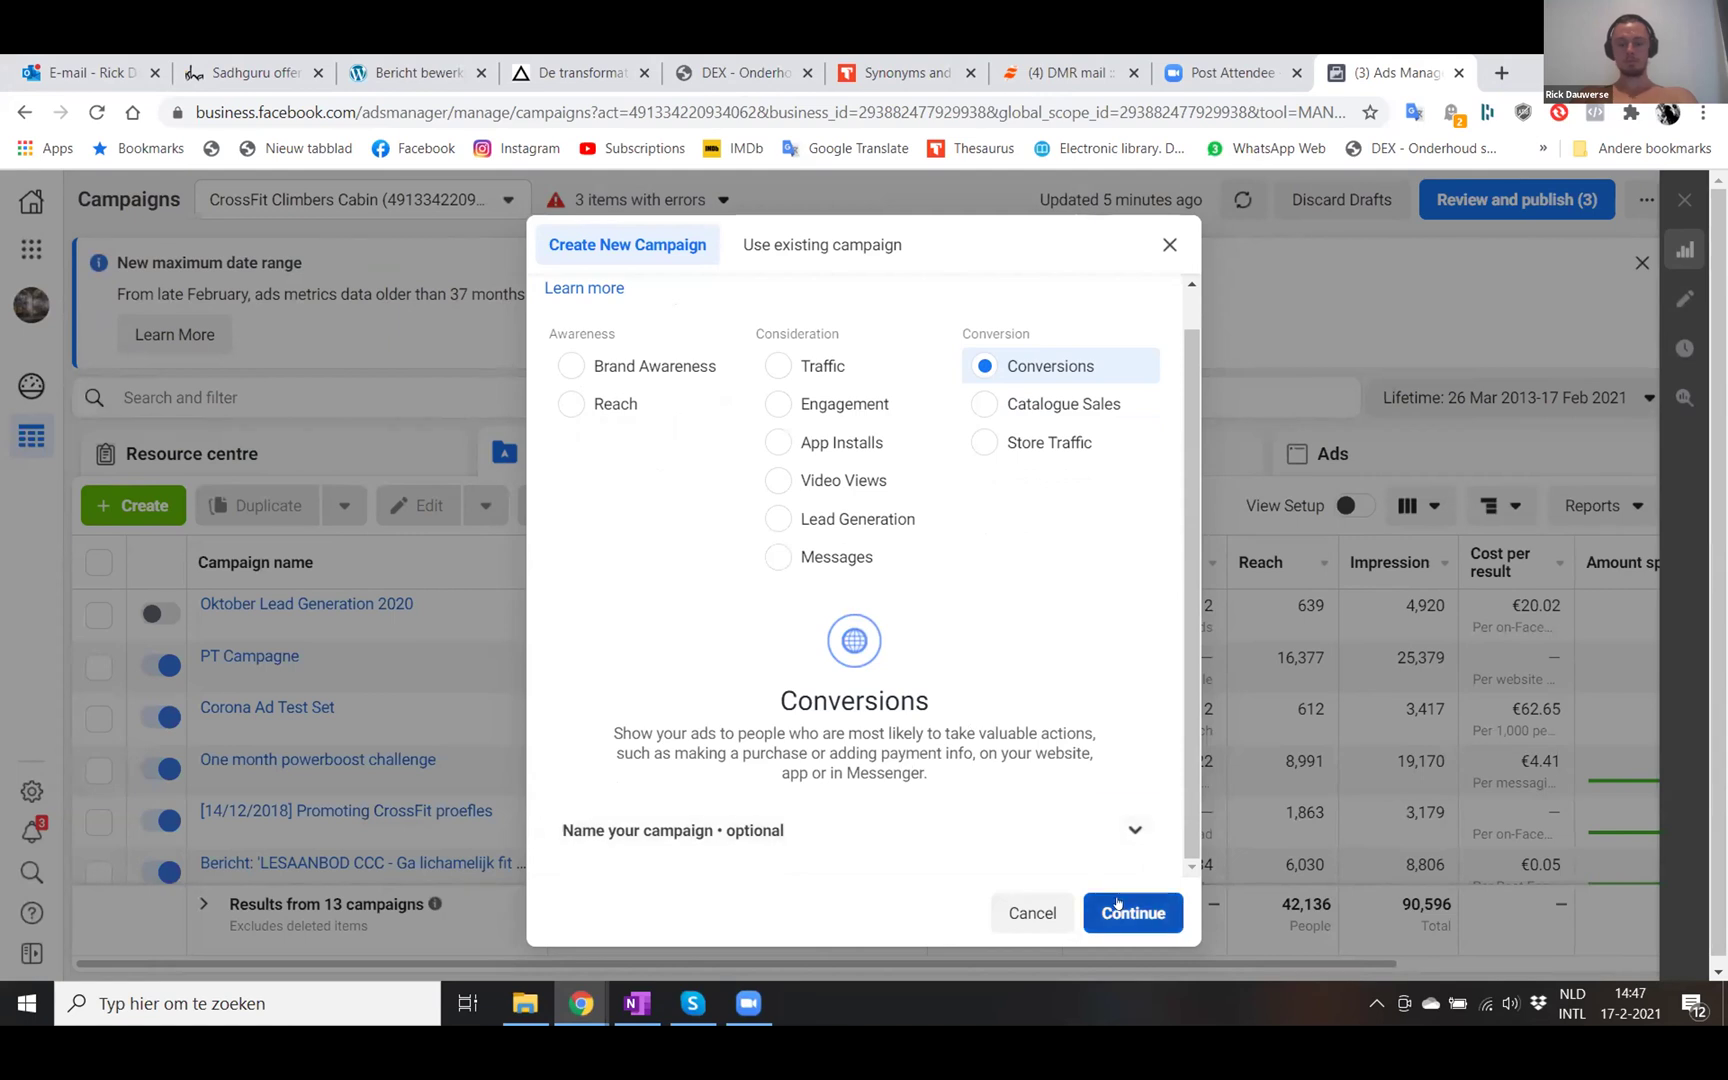
scroll(865, 697, up, 1)
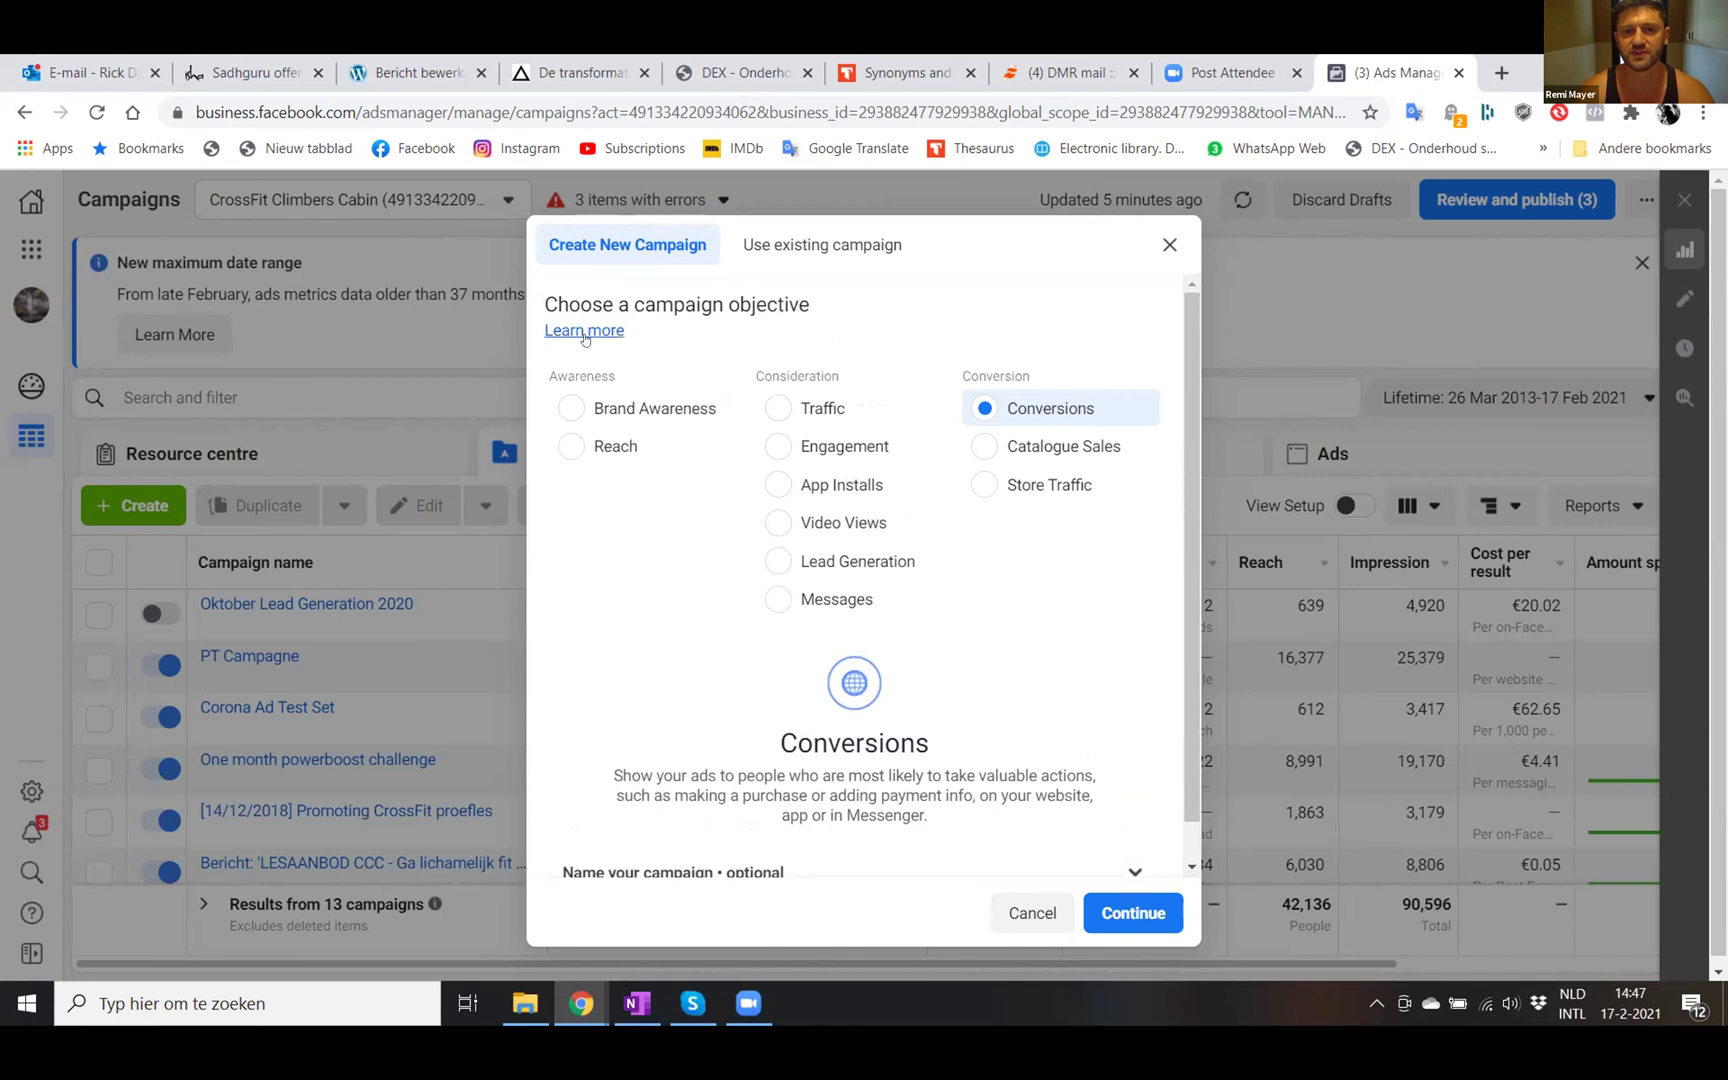
scroll(616, 700, down, 1)
- Name the campaign 'Body Transformation Program [1]'
click(616, 828)
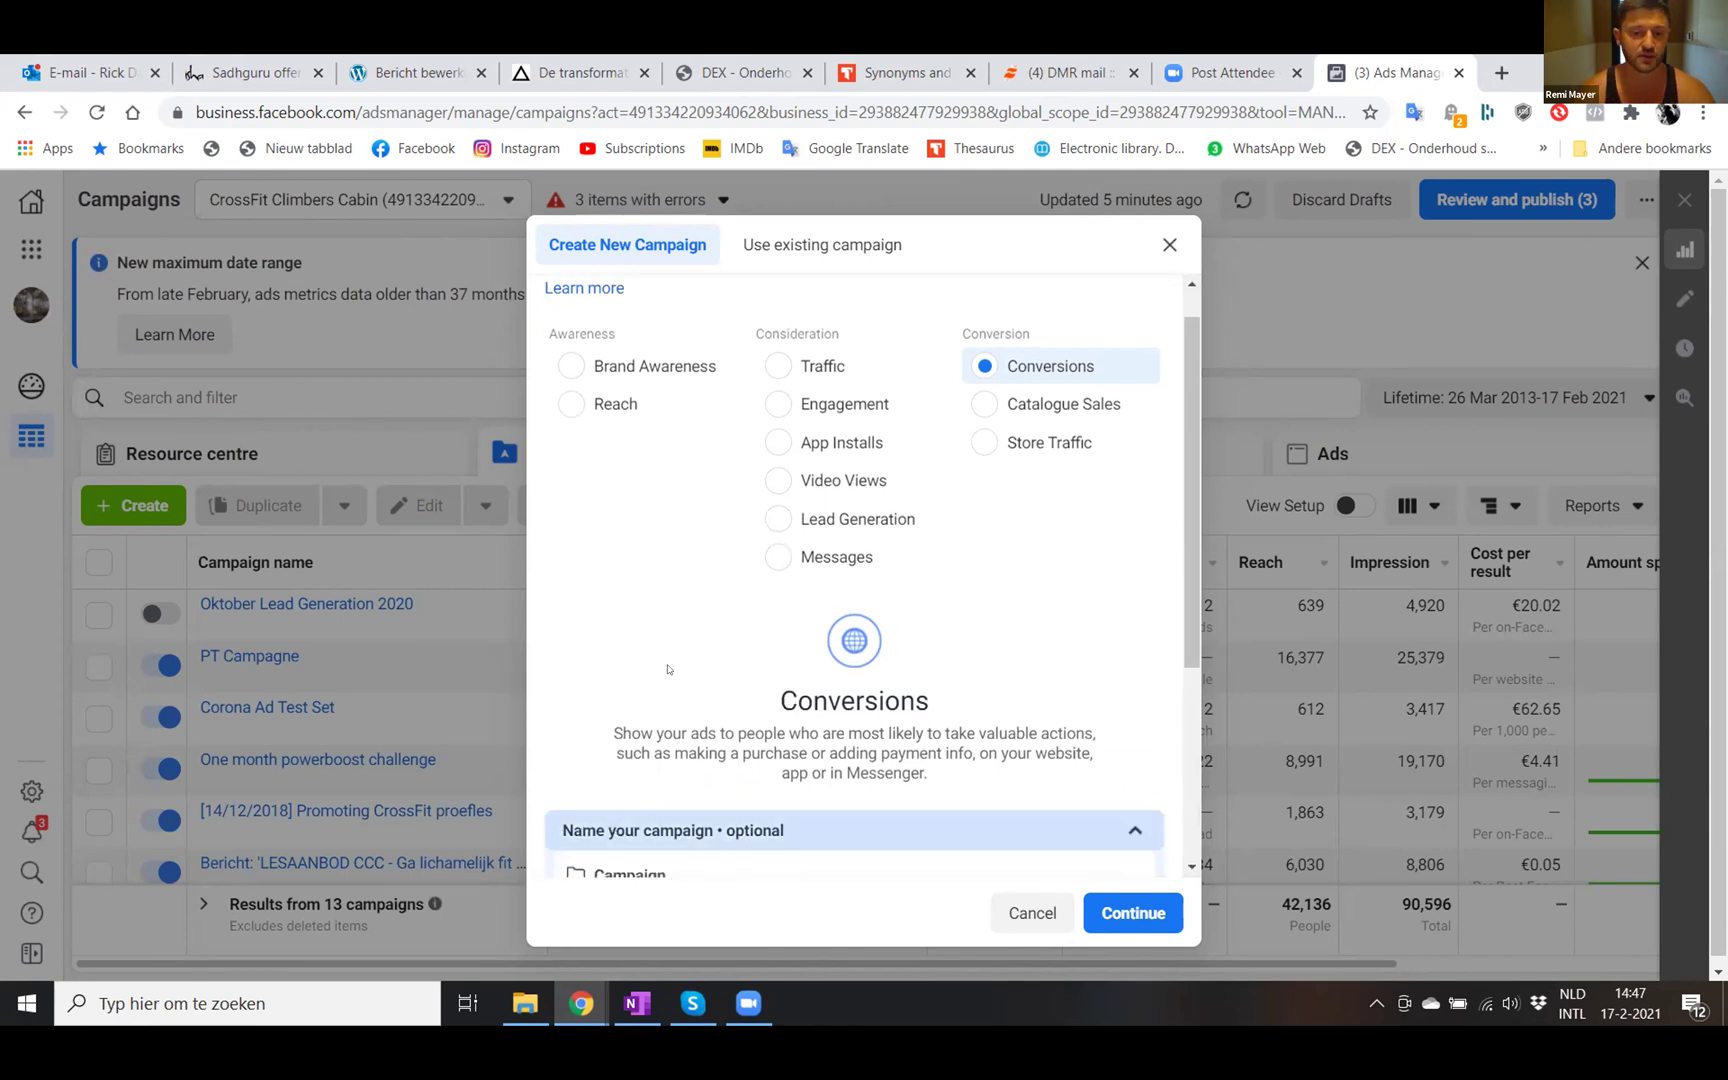
scroll(669, 668, down, 2)
scroll(669, 640, down, 4)
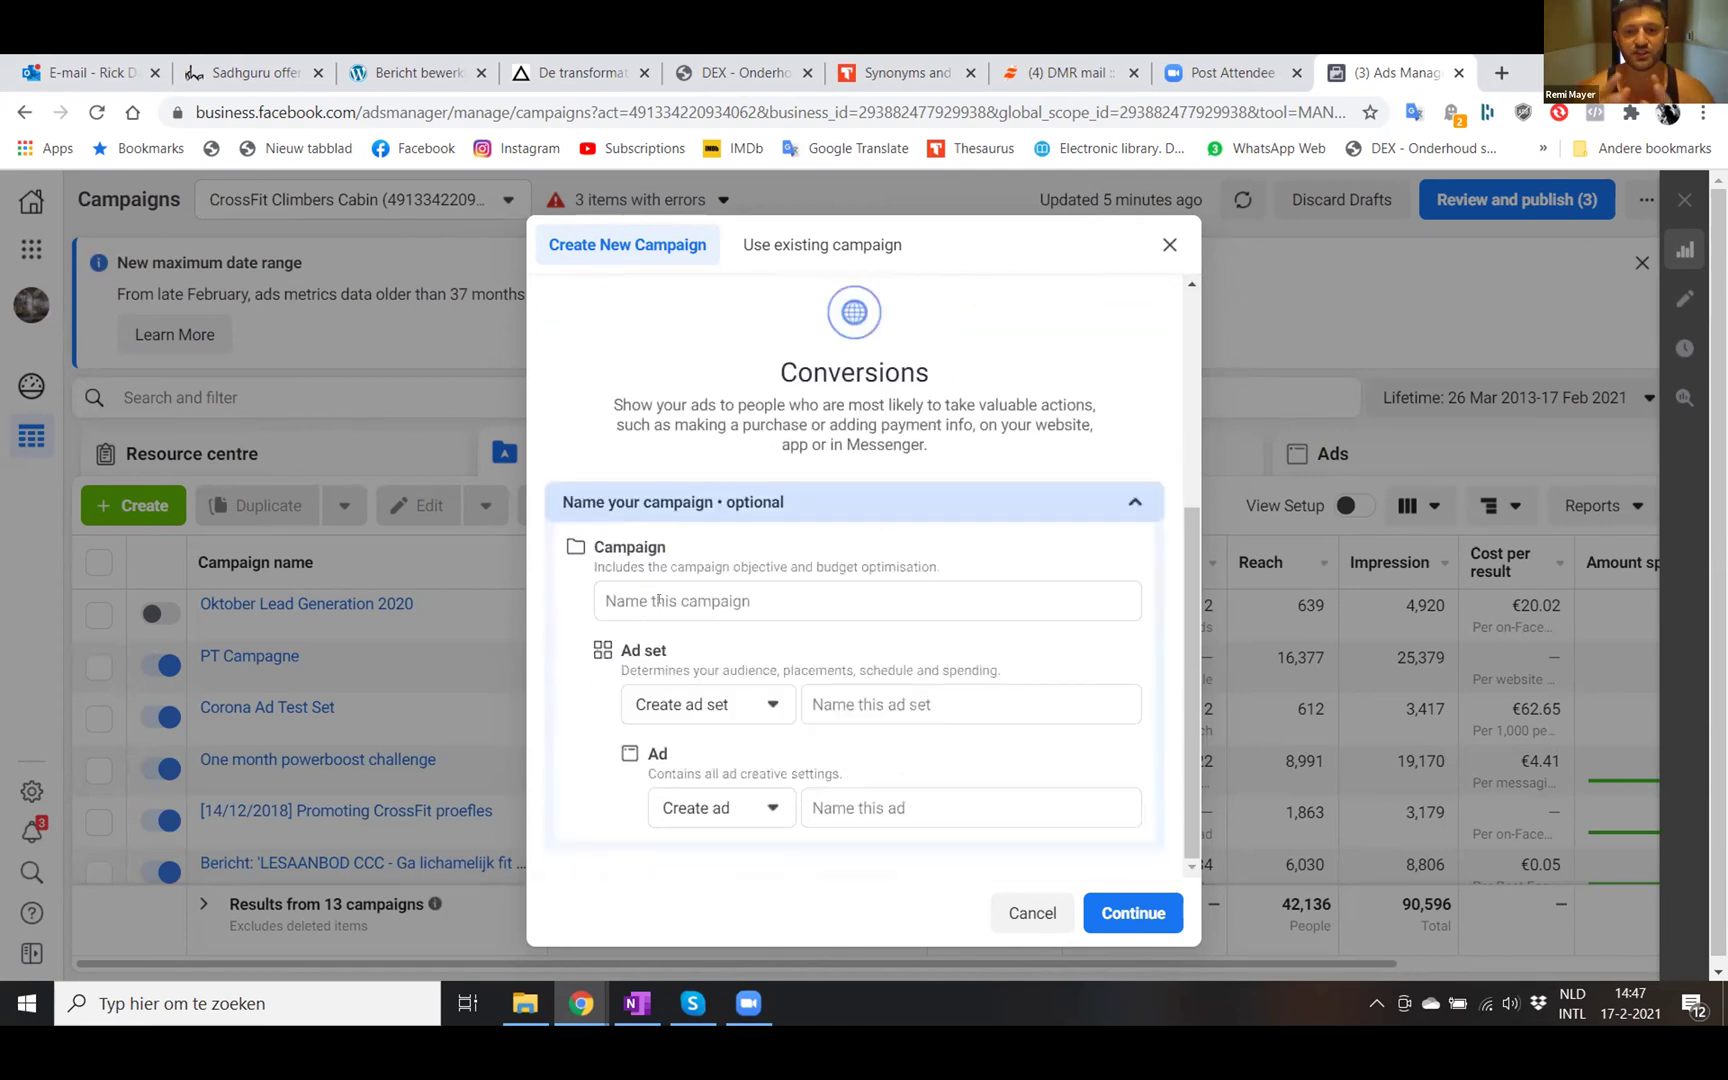
click(658, 600)
text(Body T)
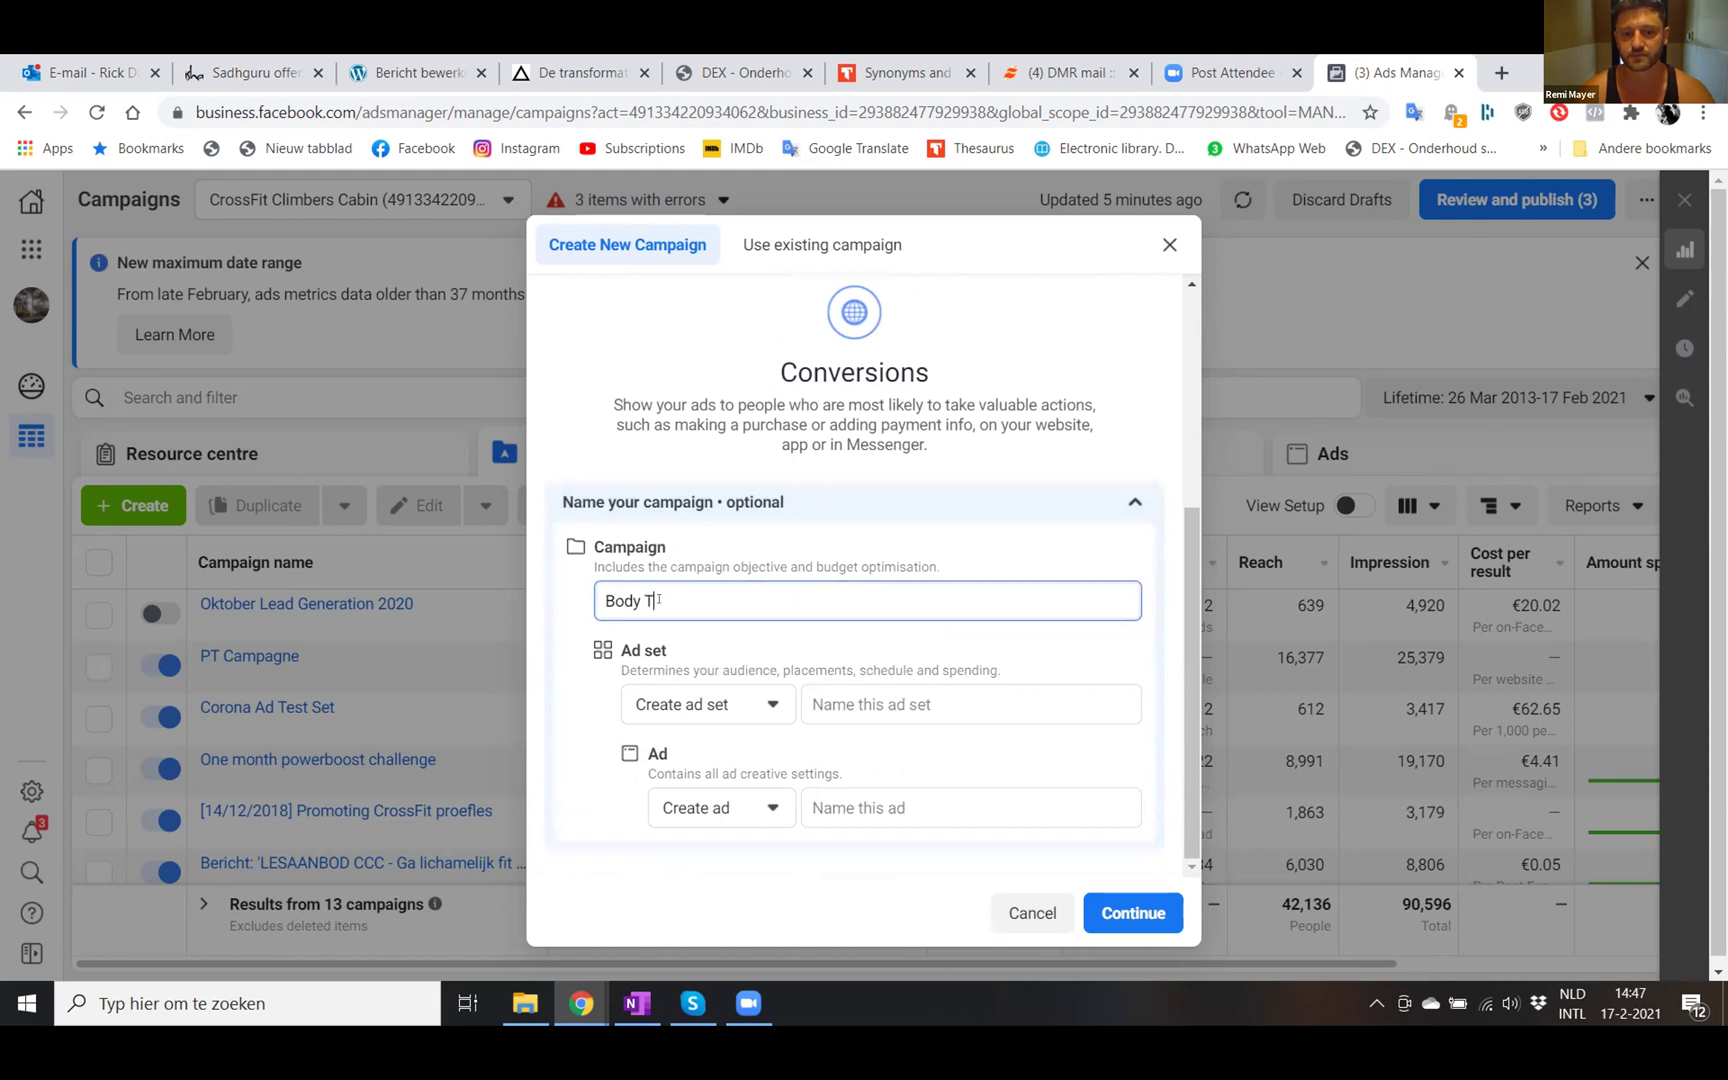
text(ransformation Program )
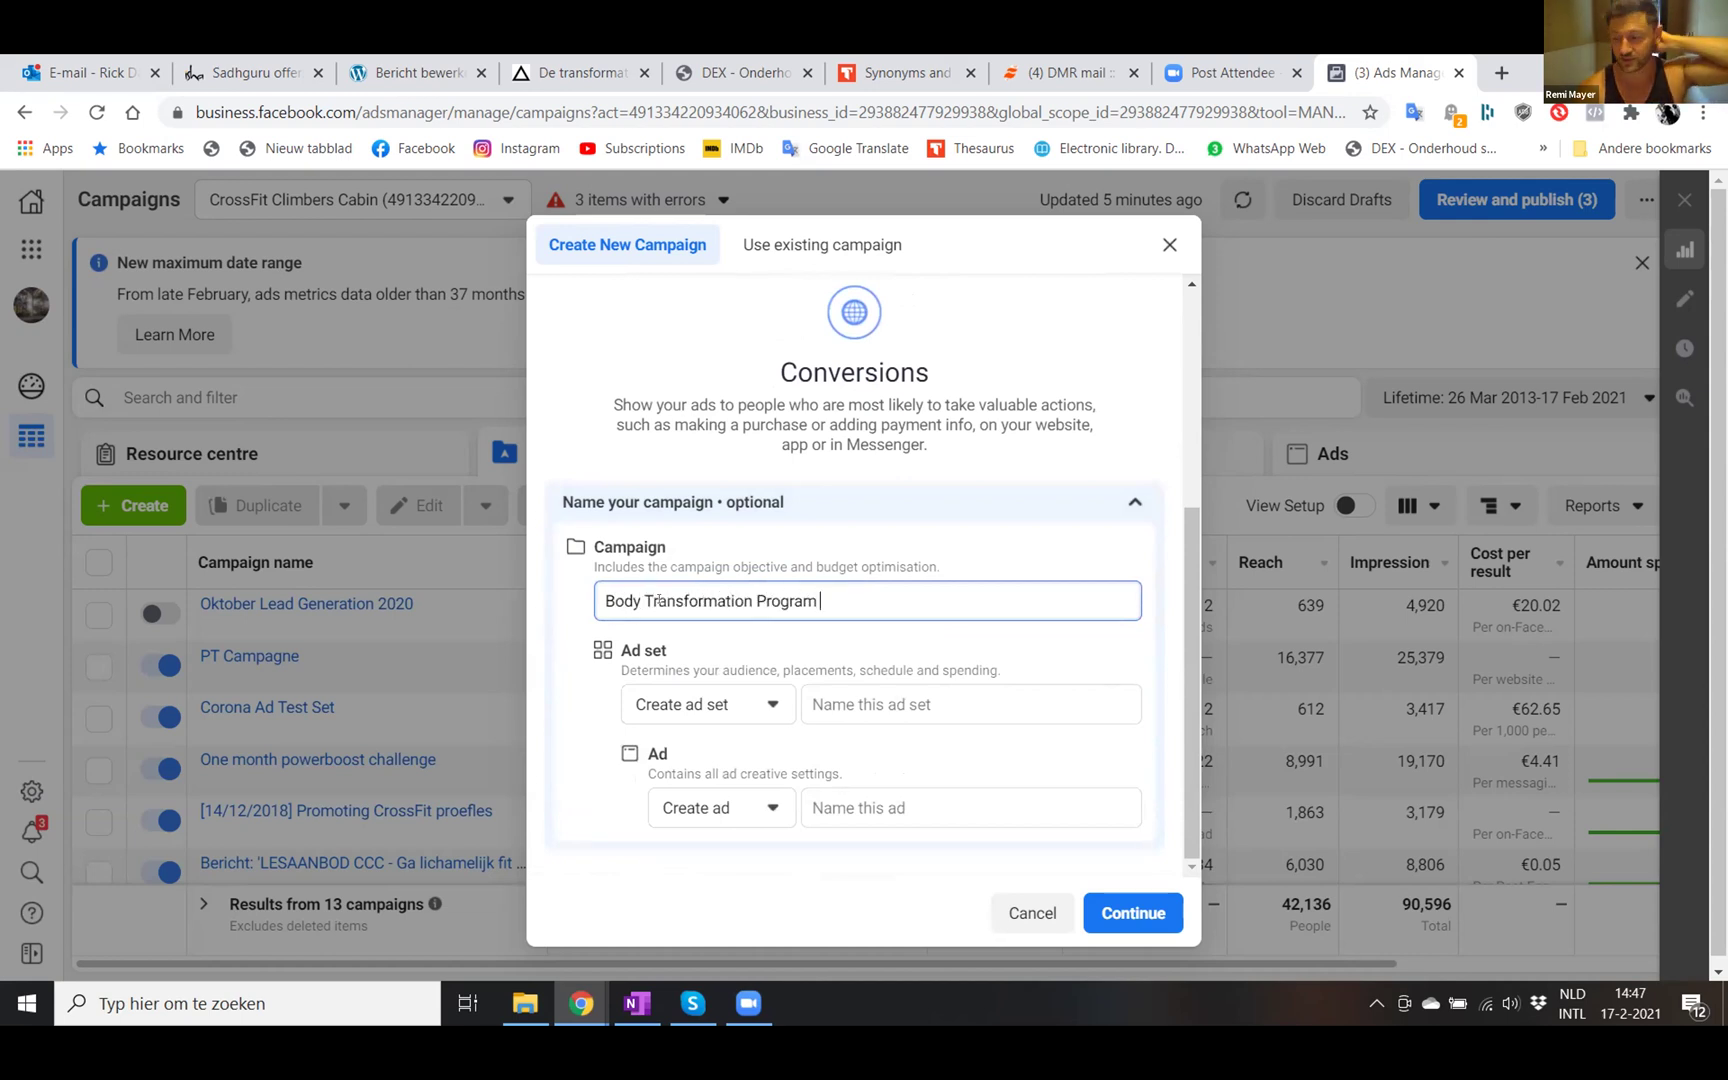
text([1])
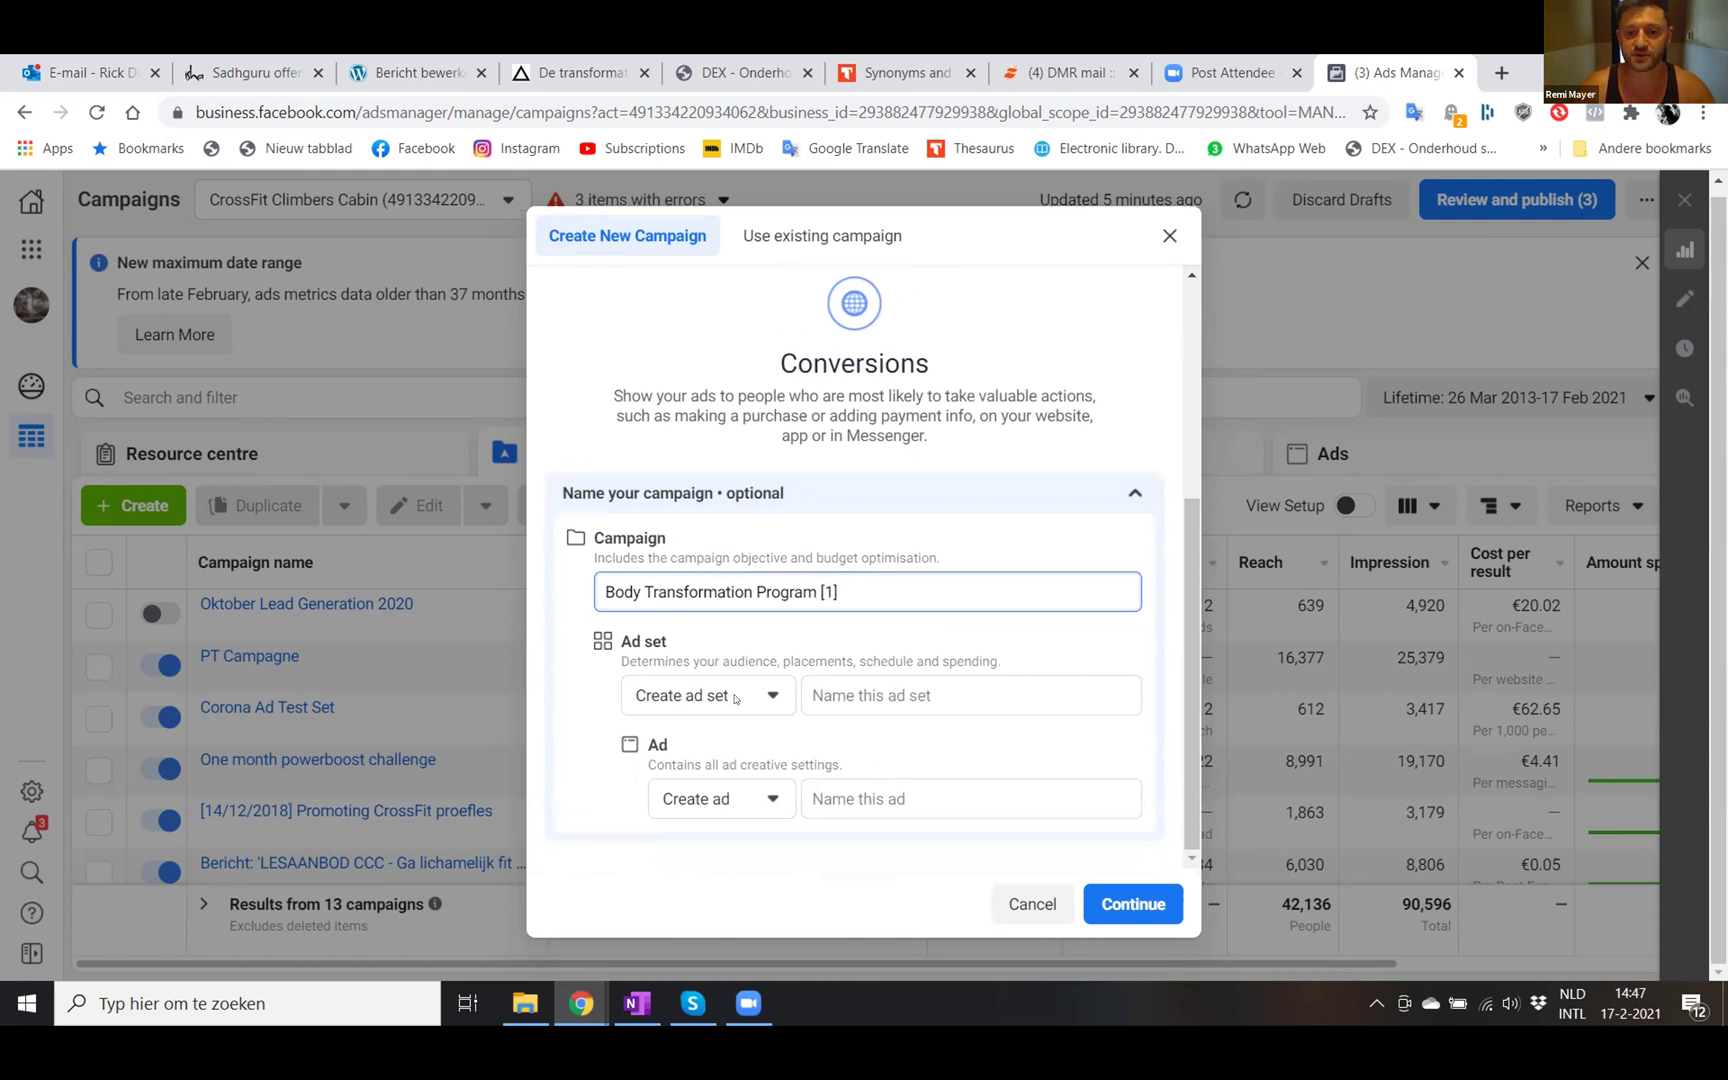
- Name both the ad set and the ad 'Member Interview Evelien' and create the campaign
click(870, 695)
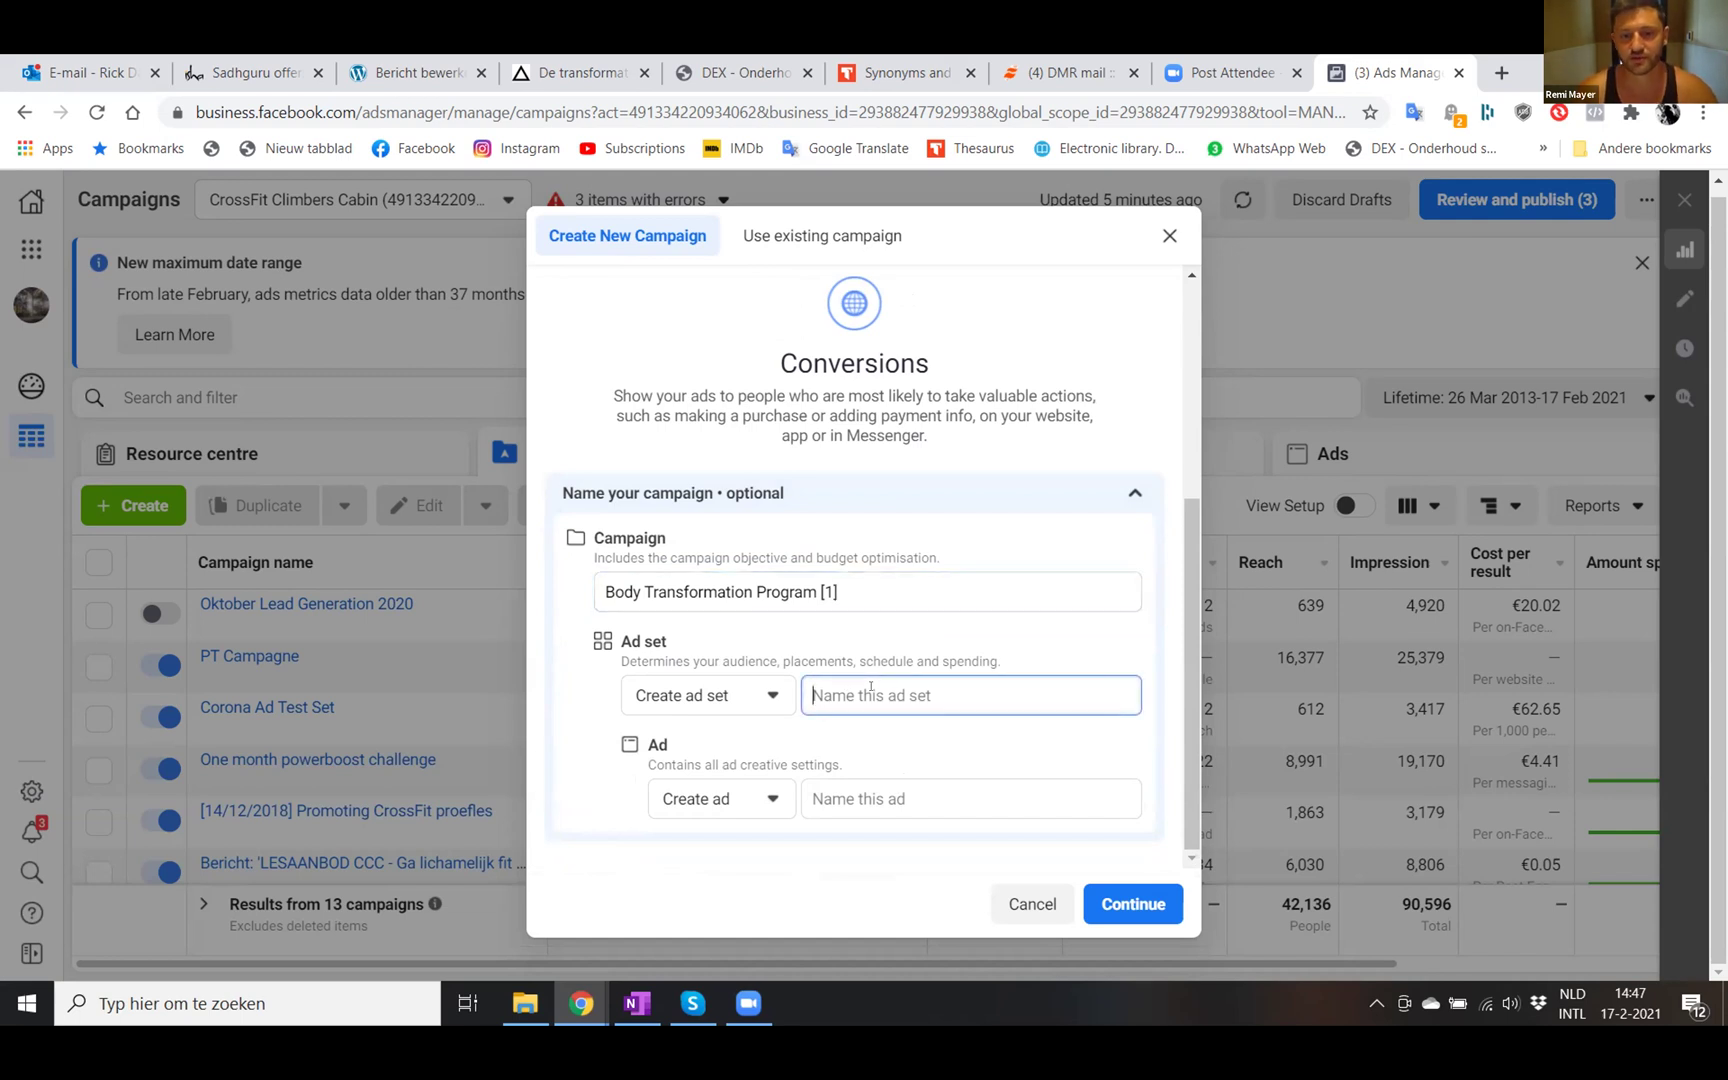
text(Member Interview )
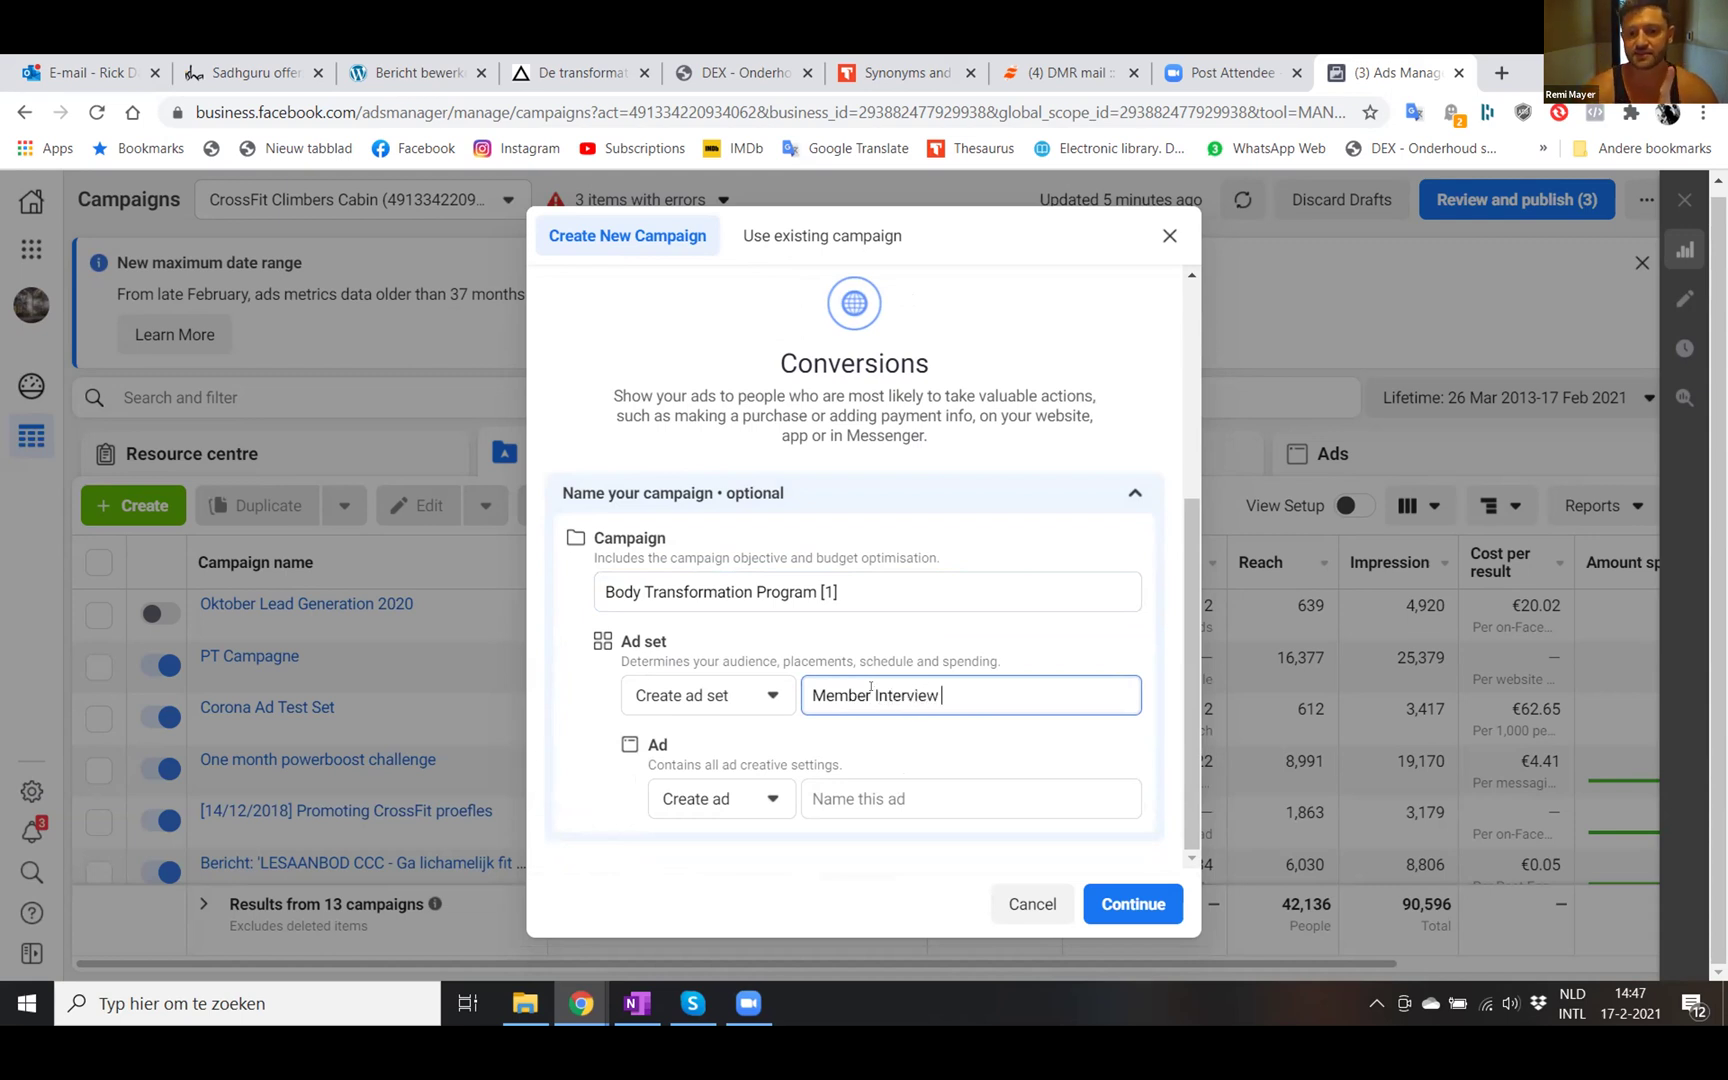
text(Evelien)
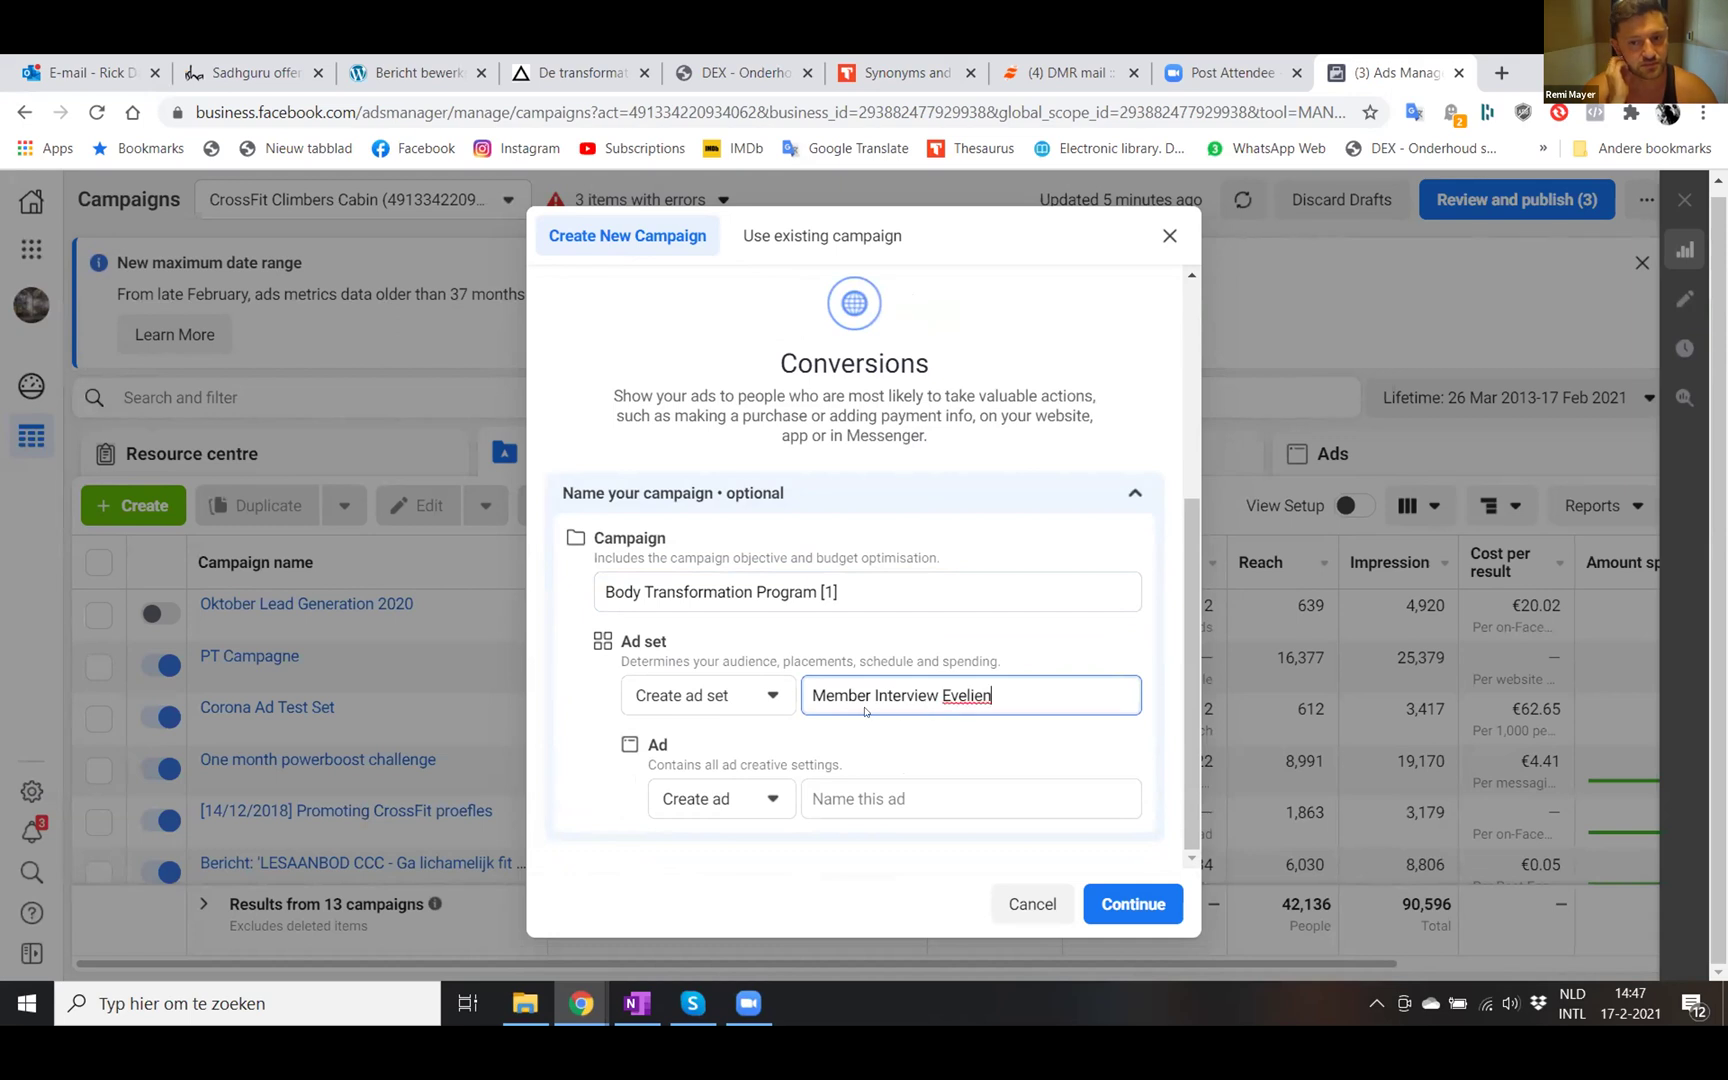
click(848, 785)
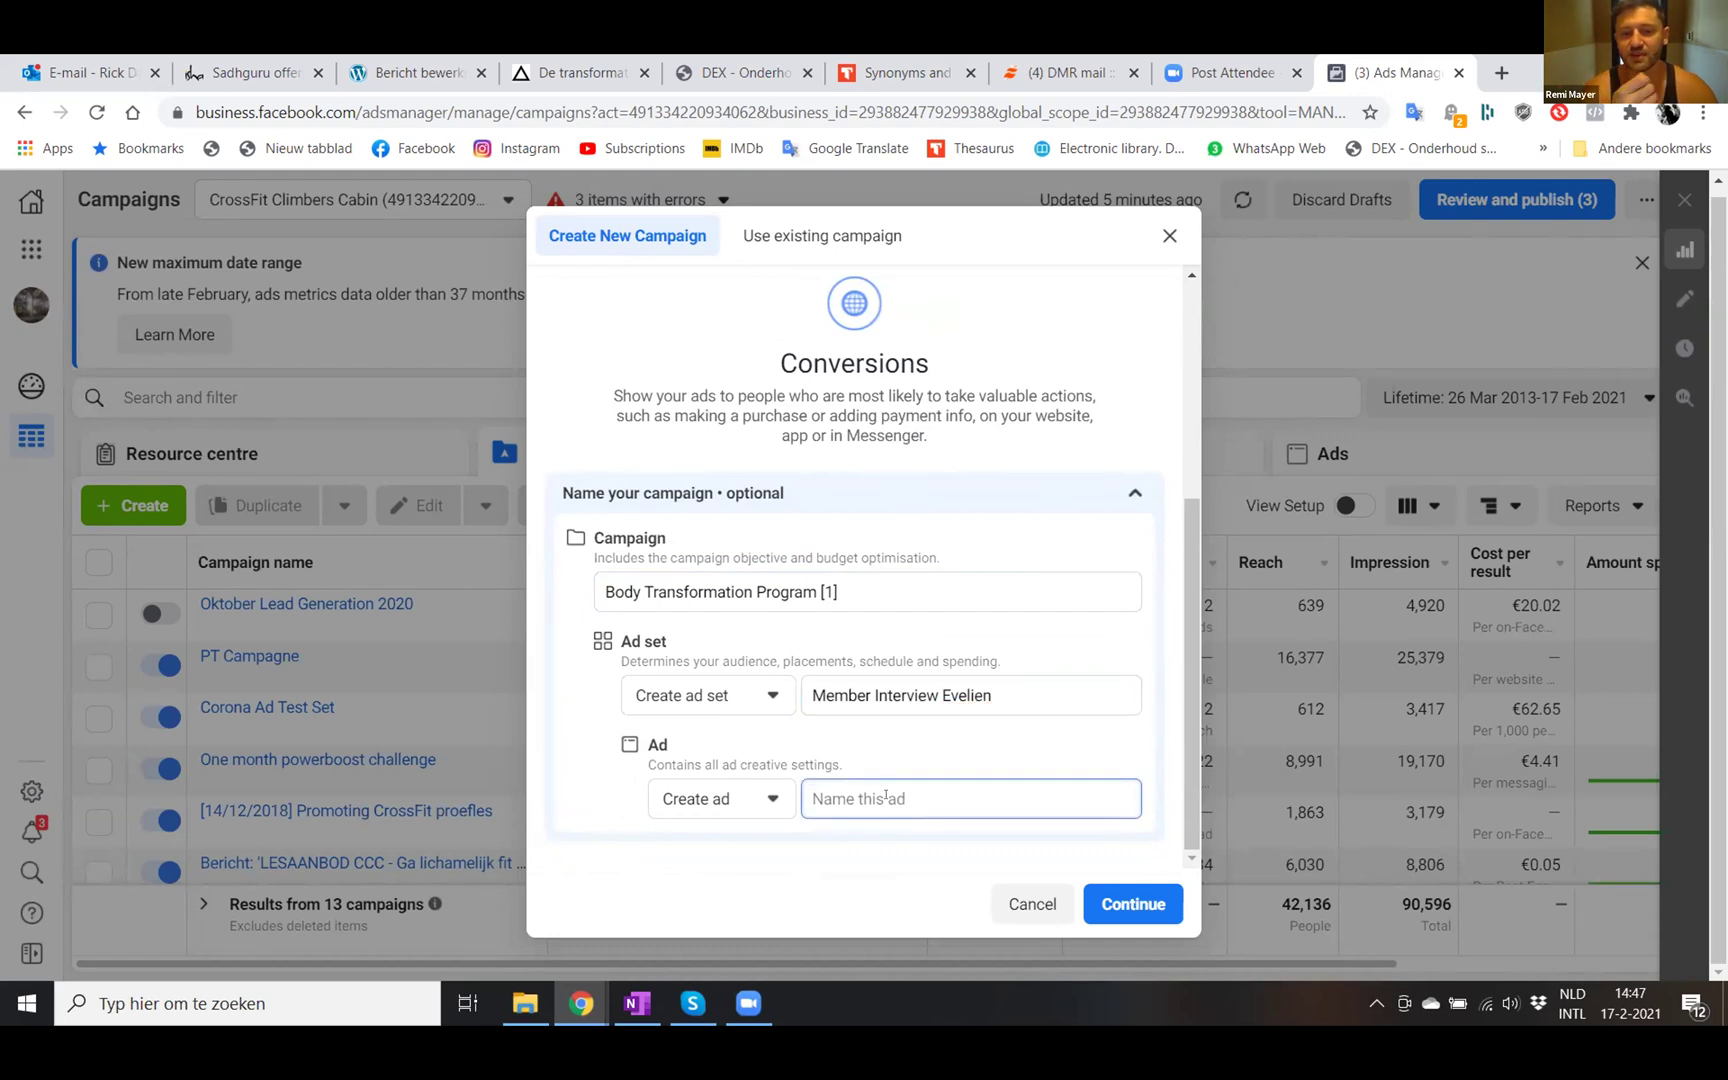
triple_click(999, 686)
key(ctrl+c)
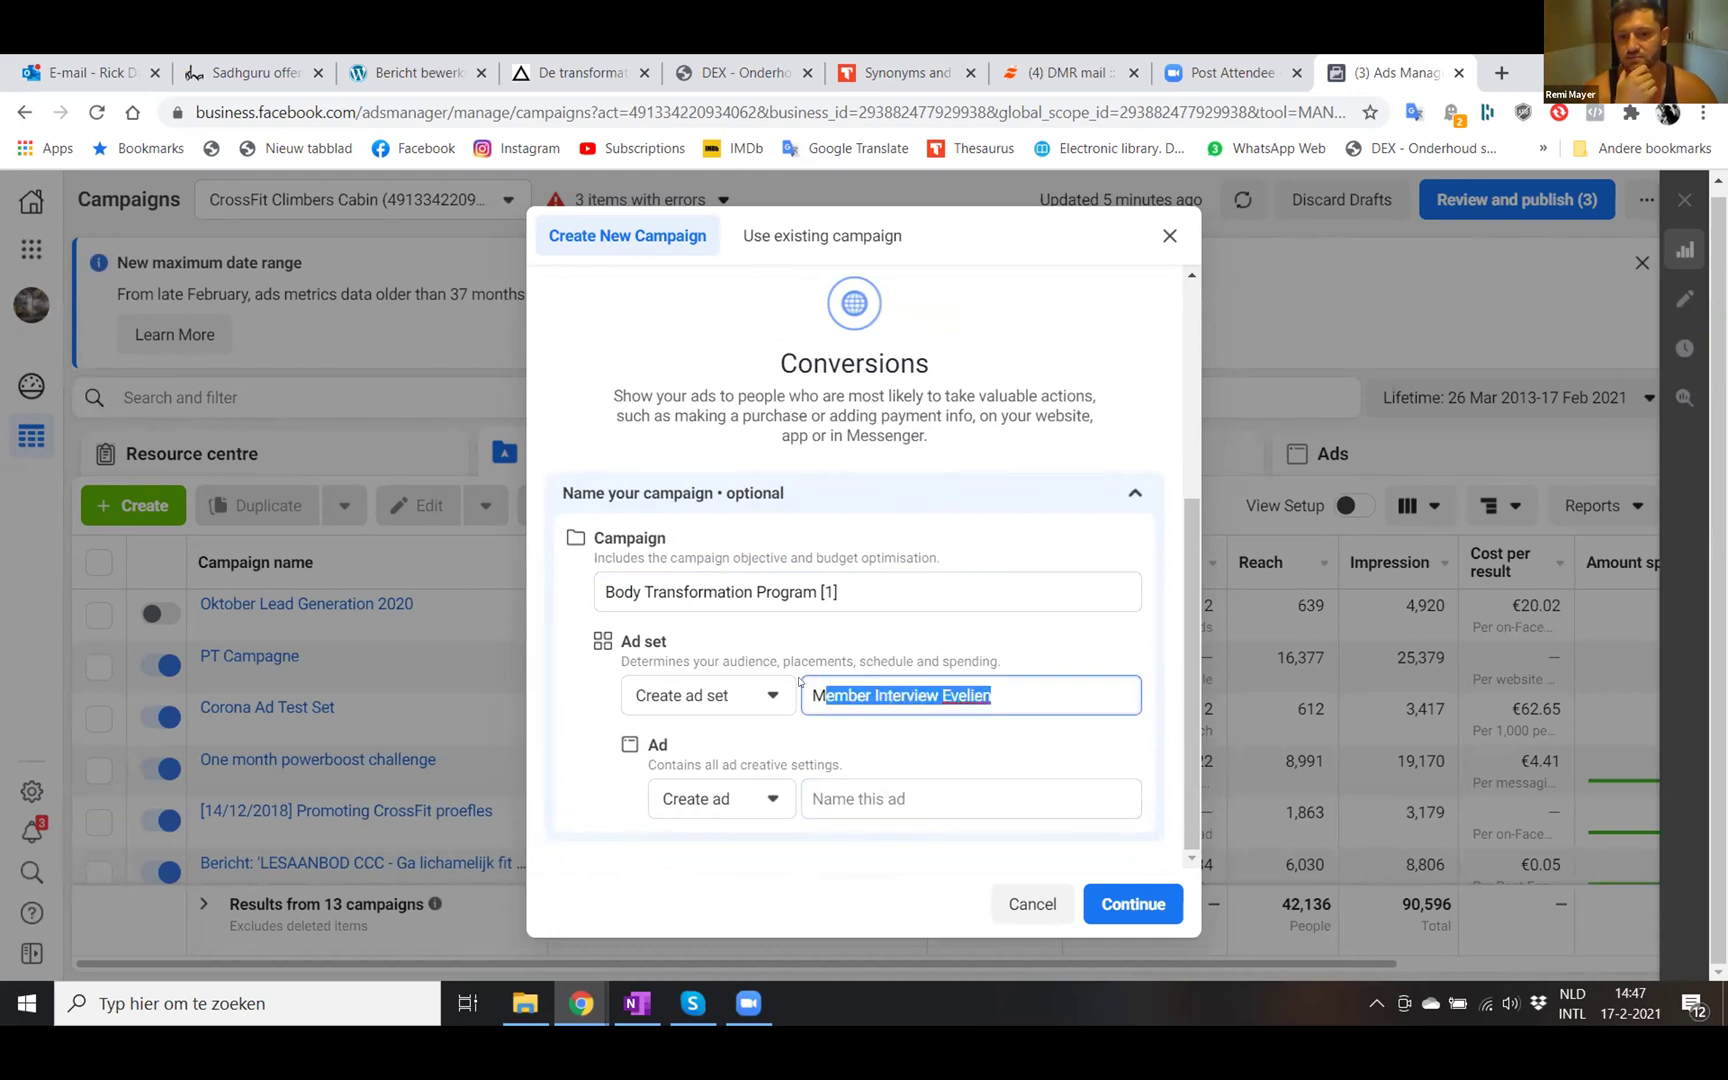
click(851, 808)
key(ctrl+v)
click(868, 763)
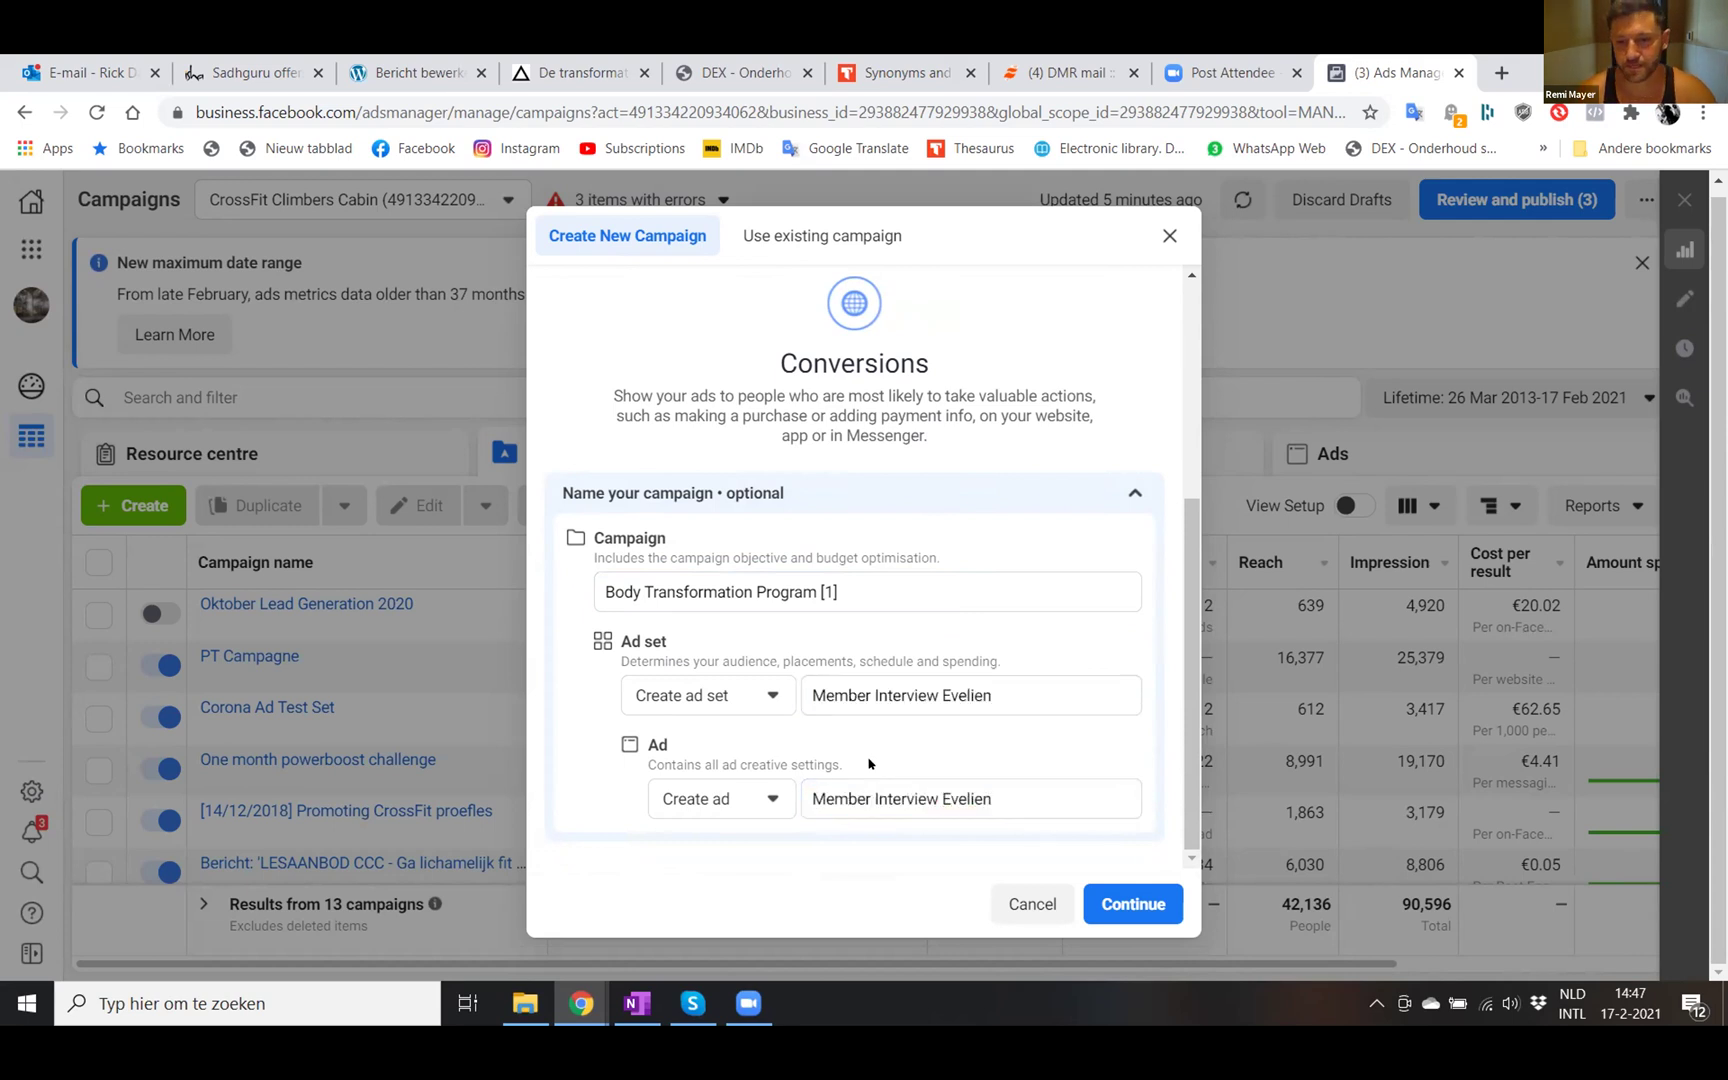
click(1140, 903)
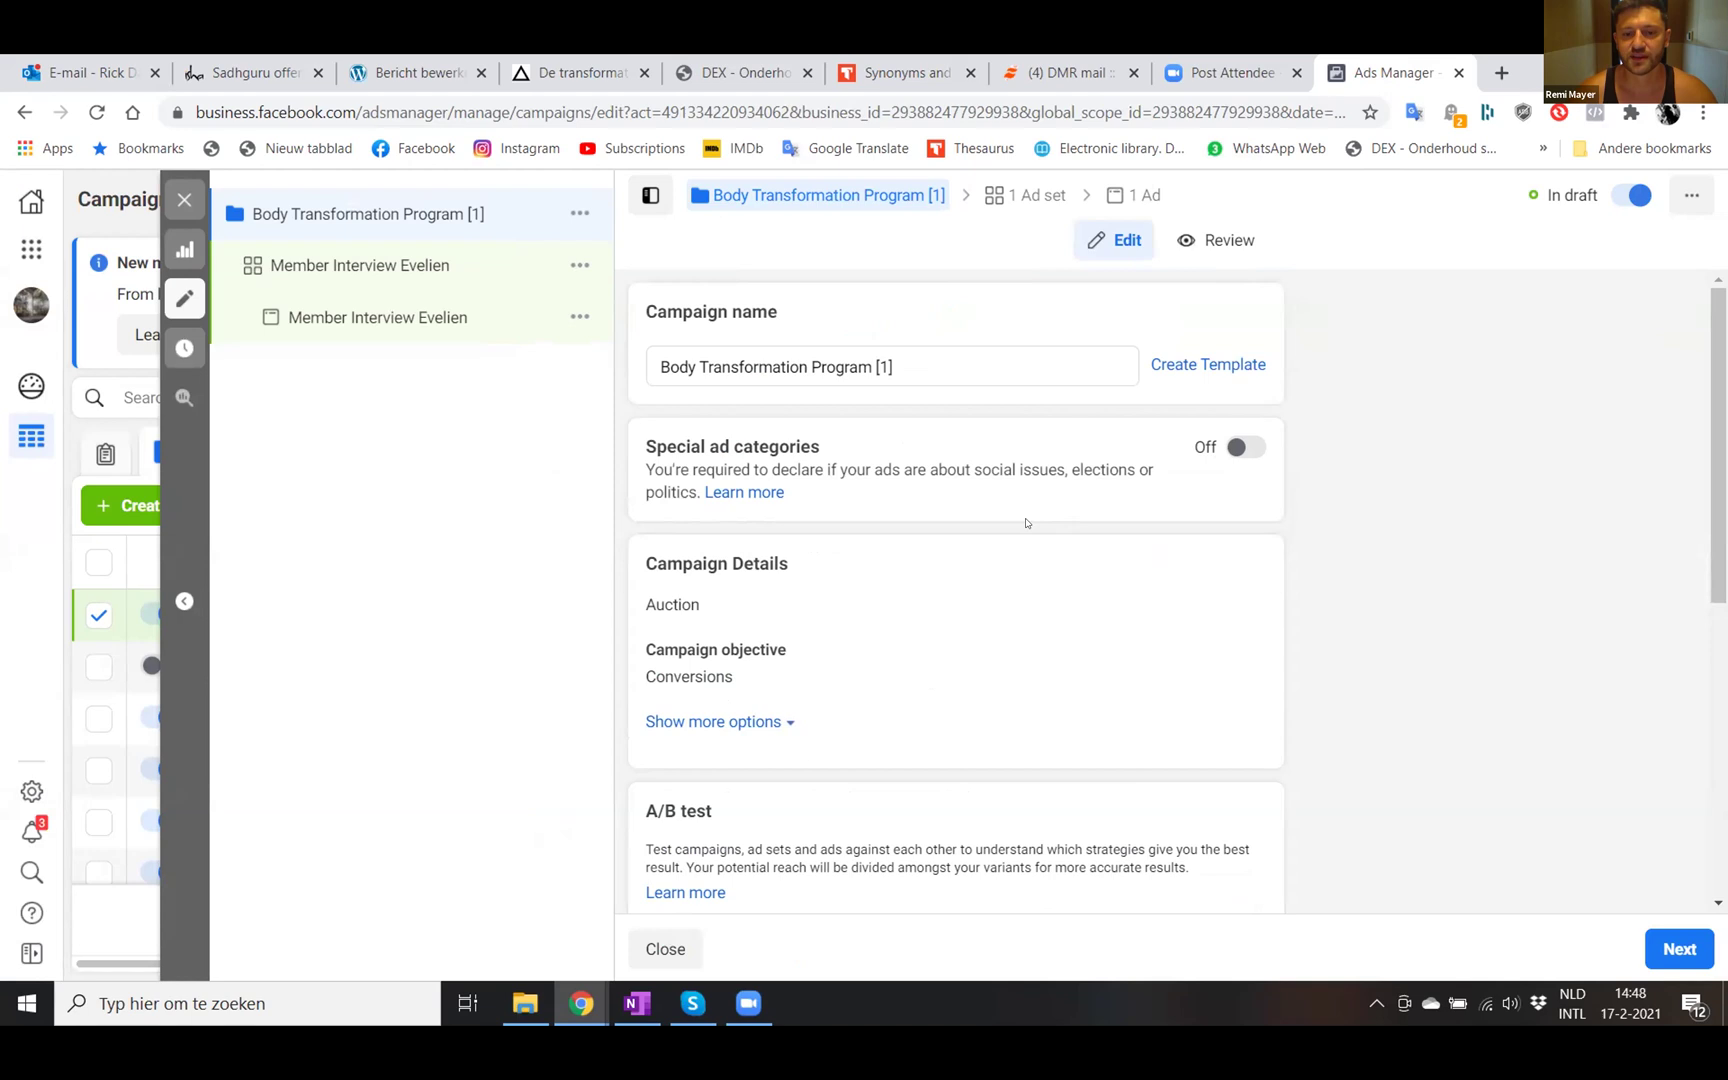
- Switch Campaign budget optimisation off and continue to the ad set settings
scroll(1388, 682, down, 5)
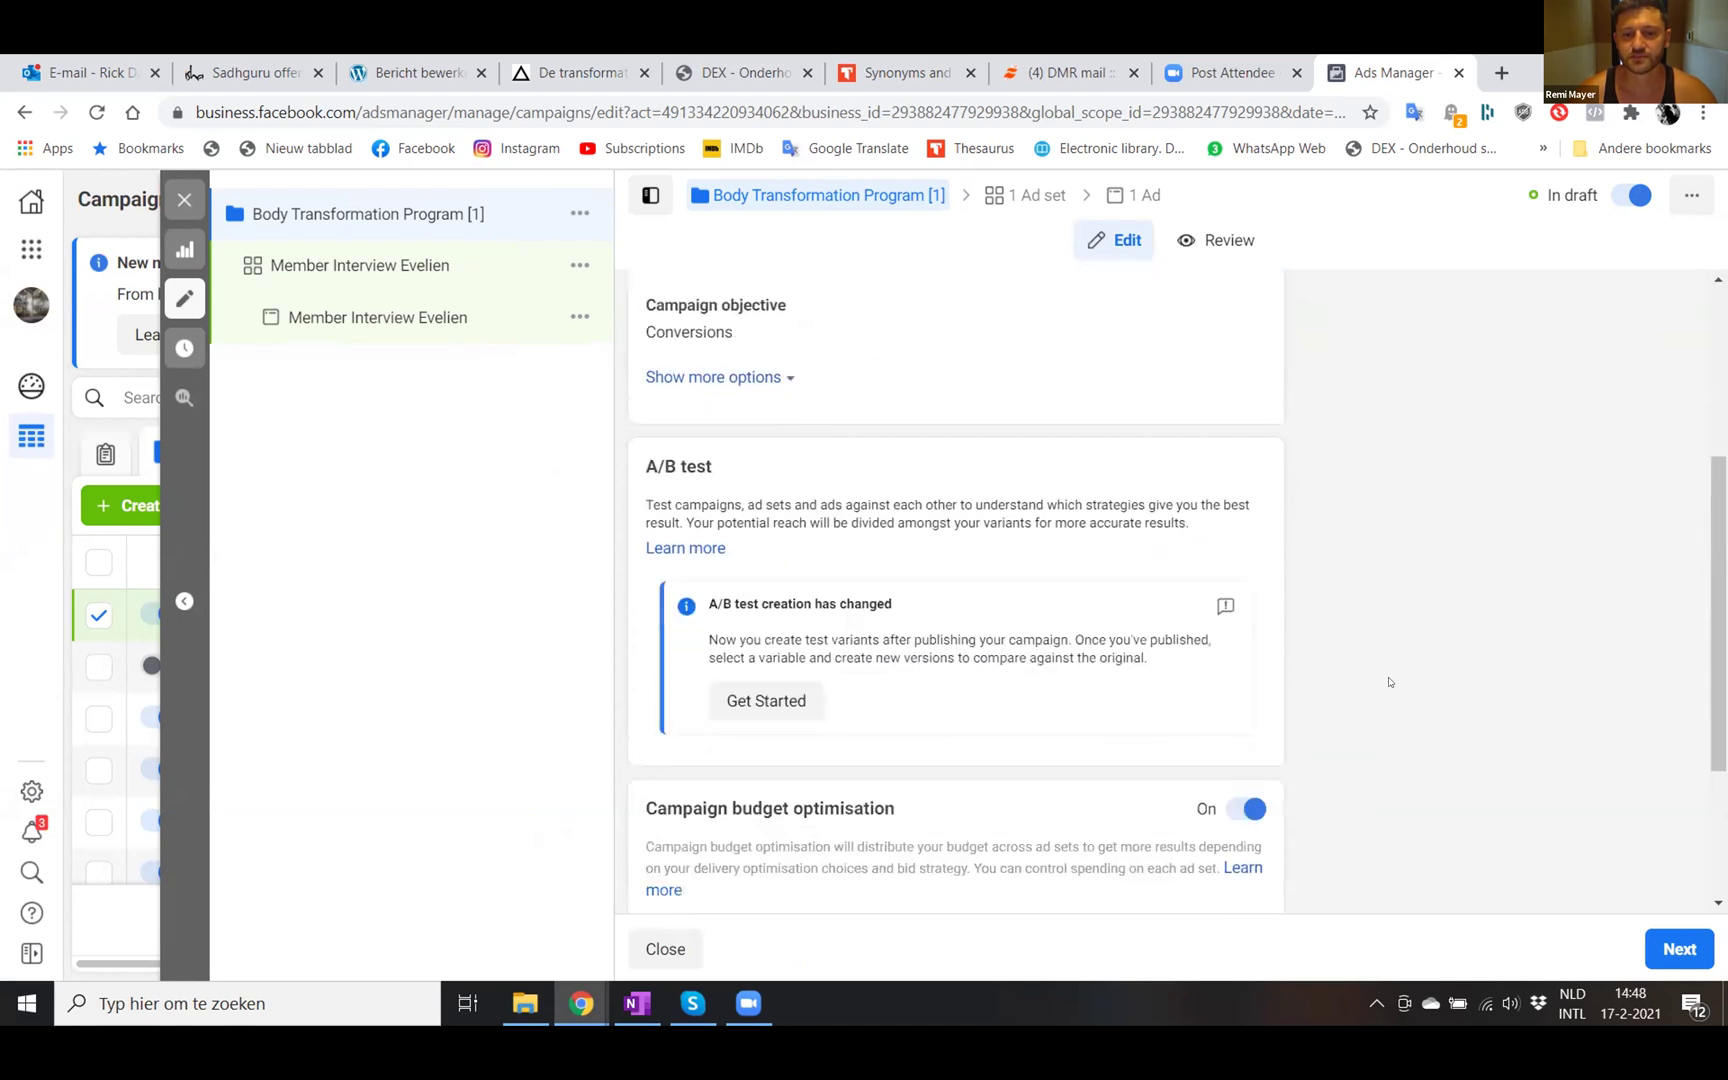
scroll(1388, 682, down, 1)
scroll(1388, 682, down, 1)
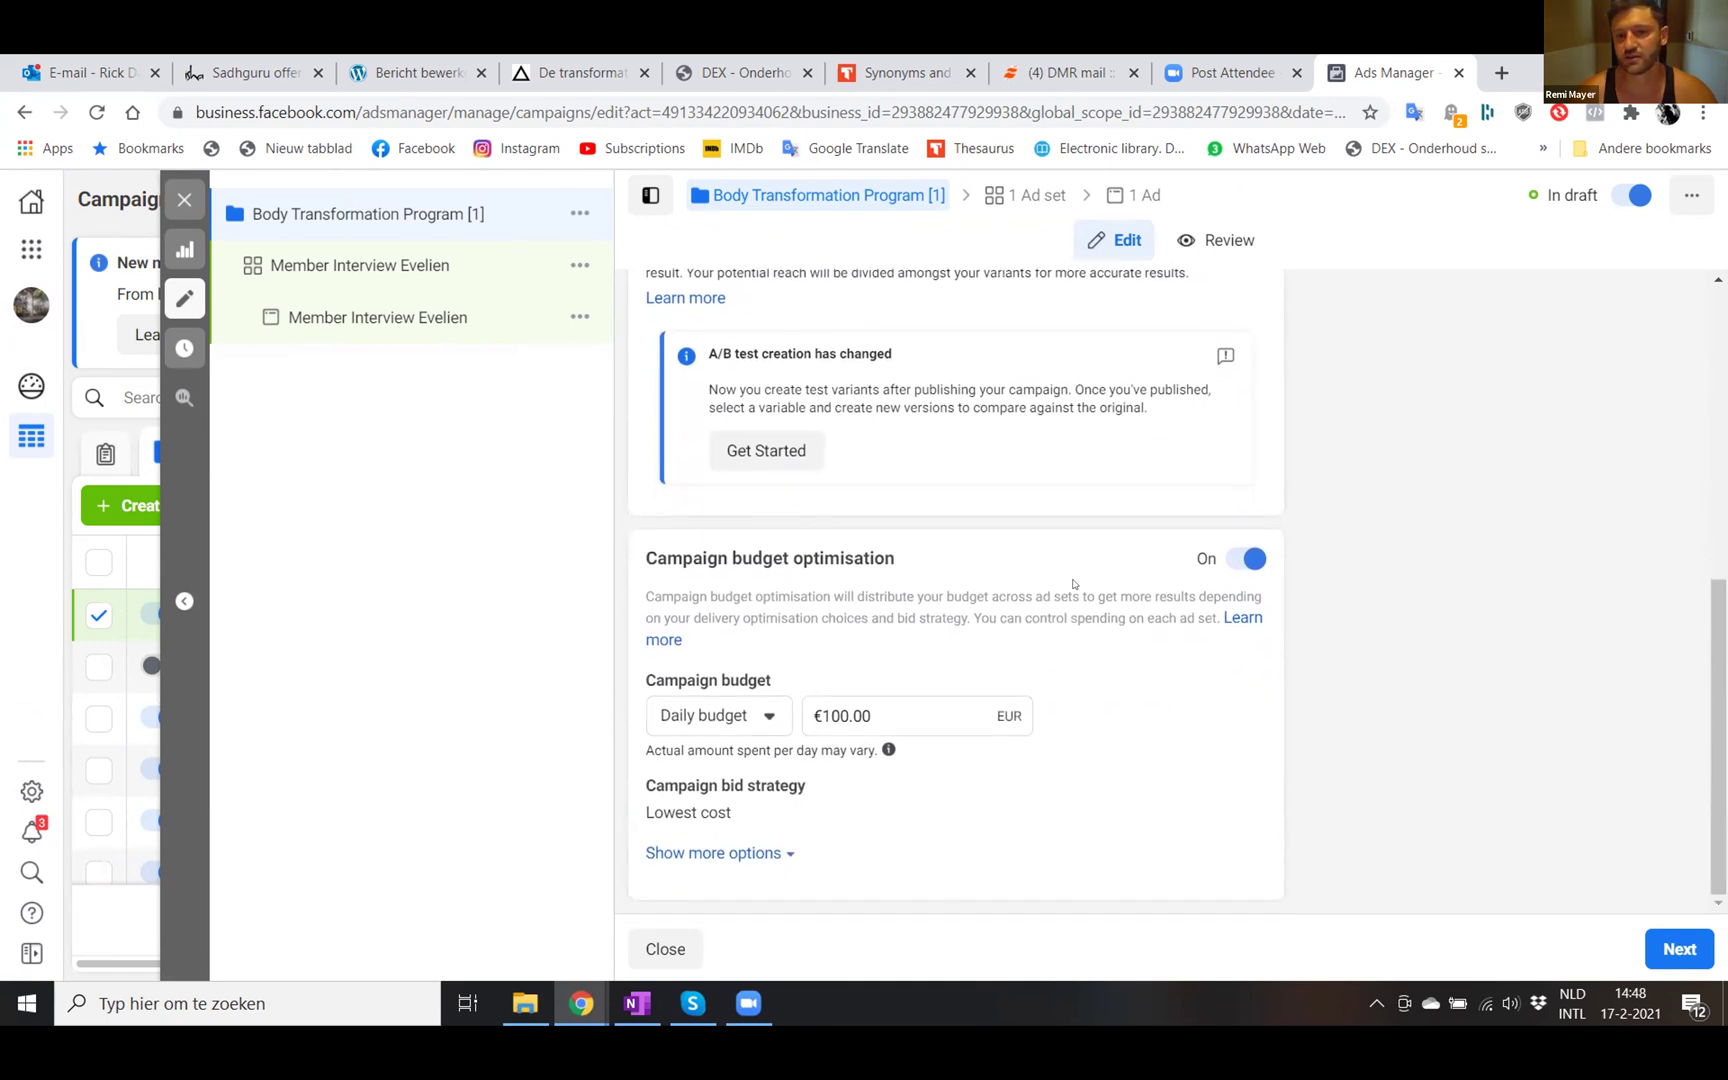
click(1240, 562)
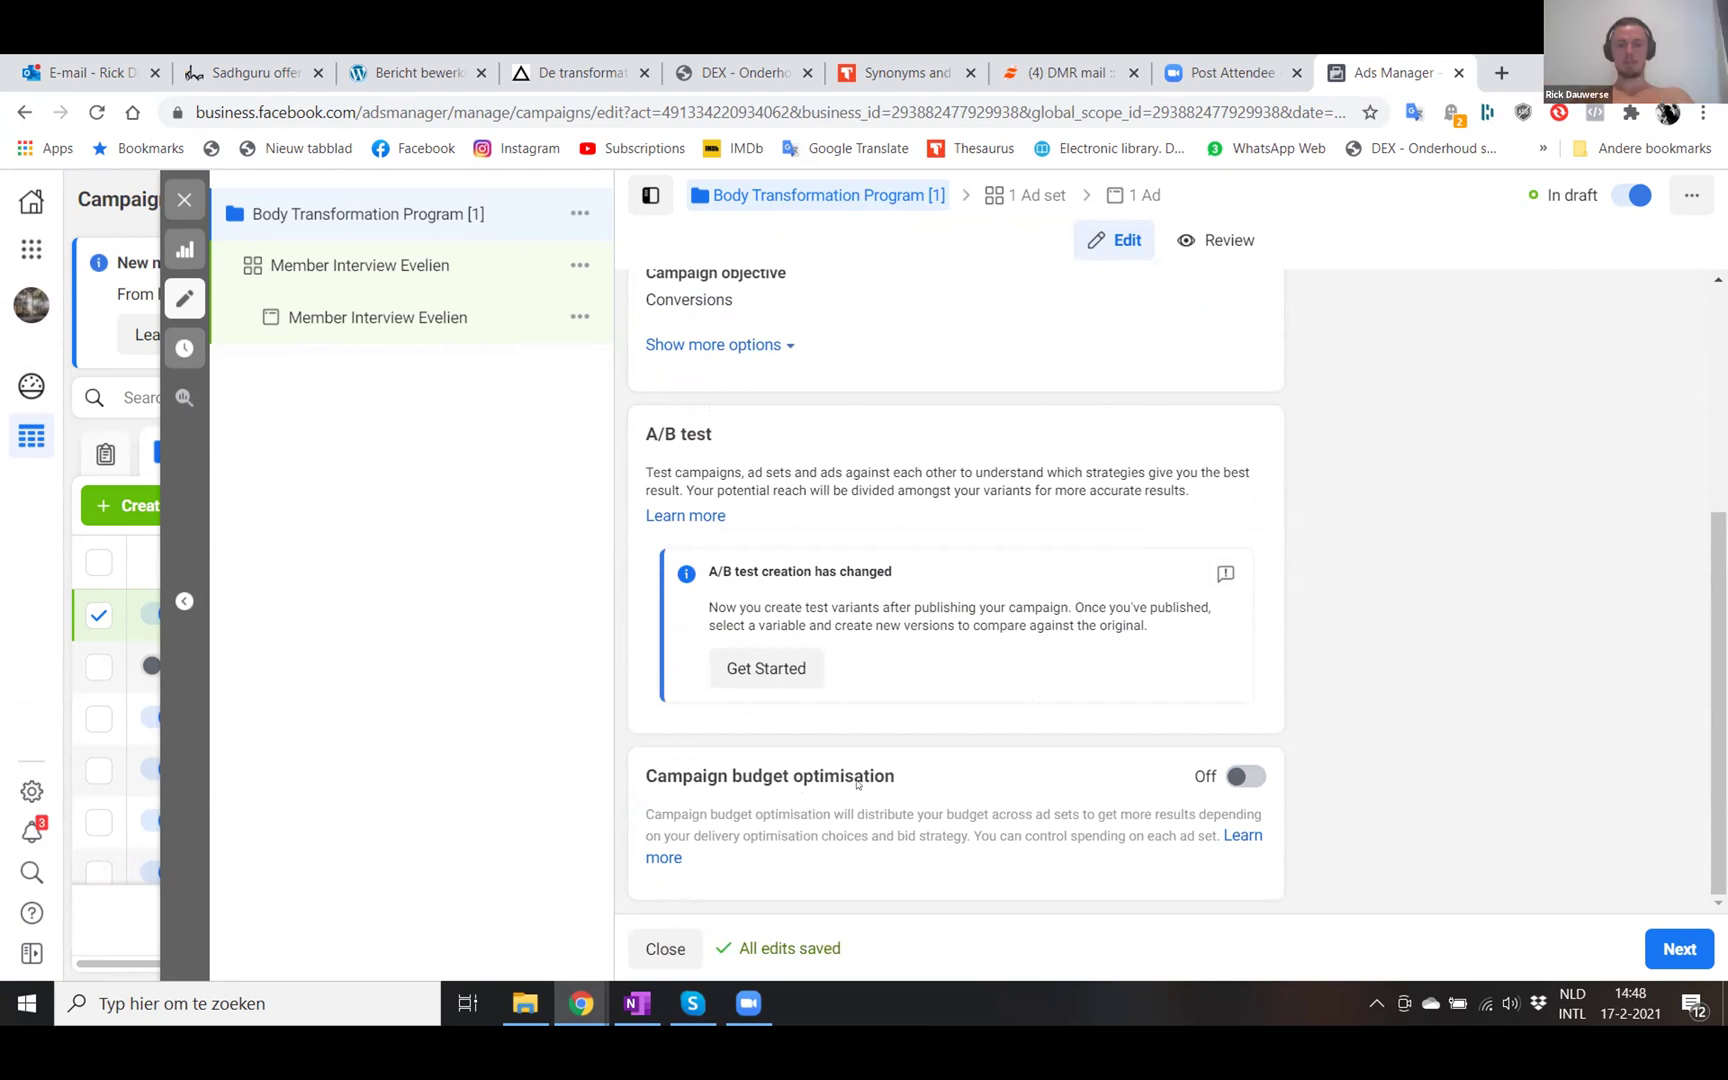
click(1677, 945)
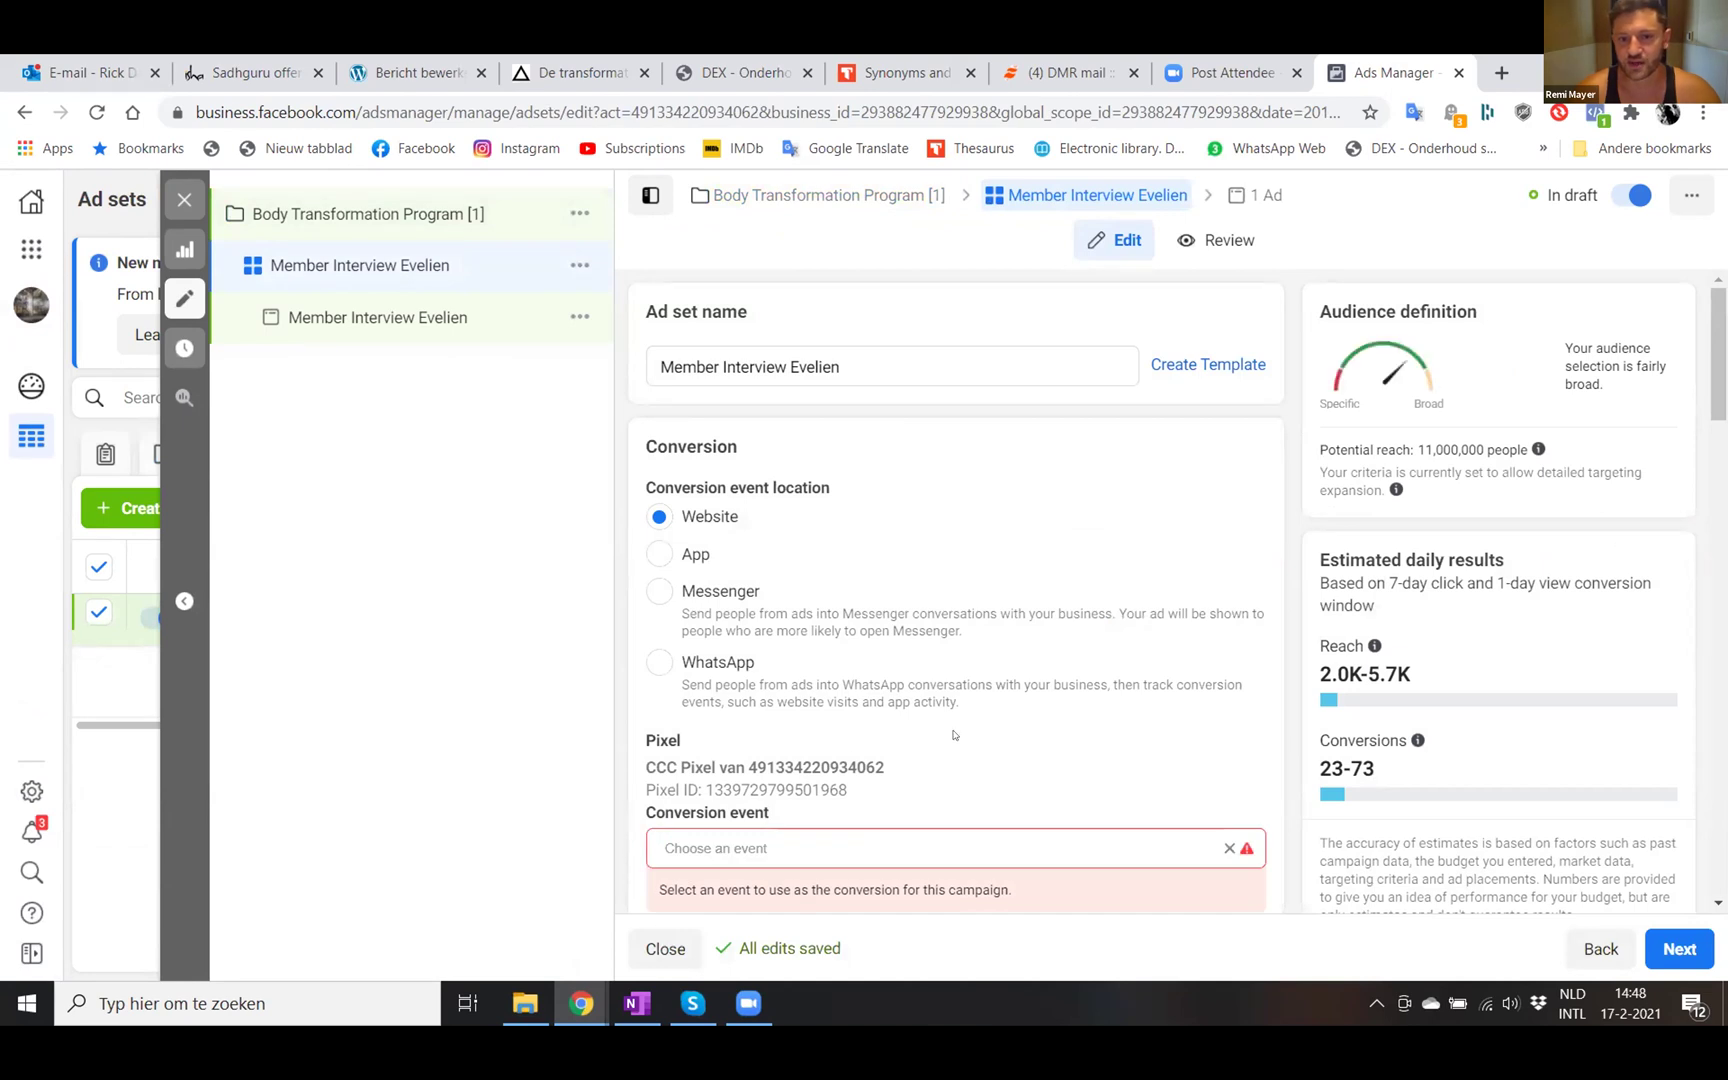
- Review the ad set's Conversion section, with Website location and pixel settings
scroll(871, 721, down, 1)
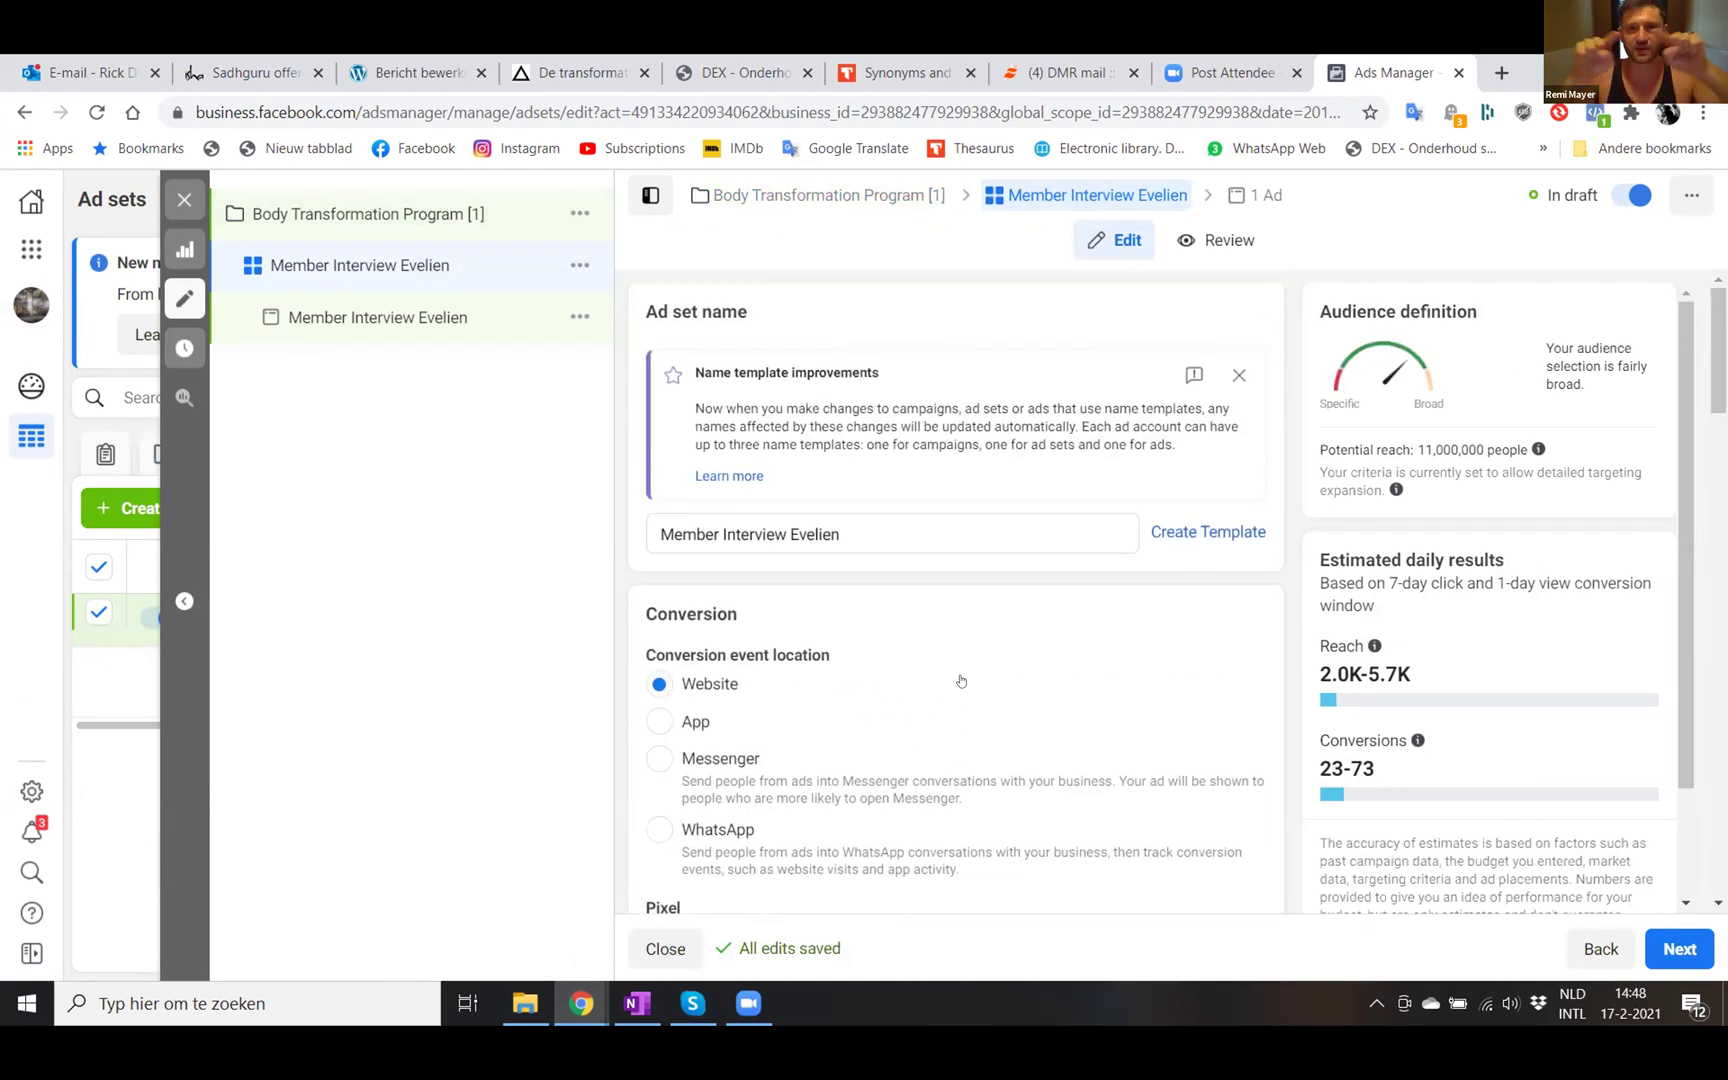
scroll(964, 679, down, 4)
scroll(962, 690, up, 1)
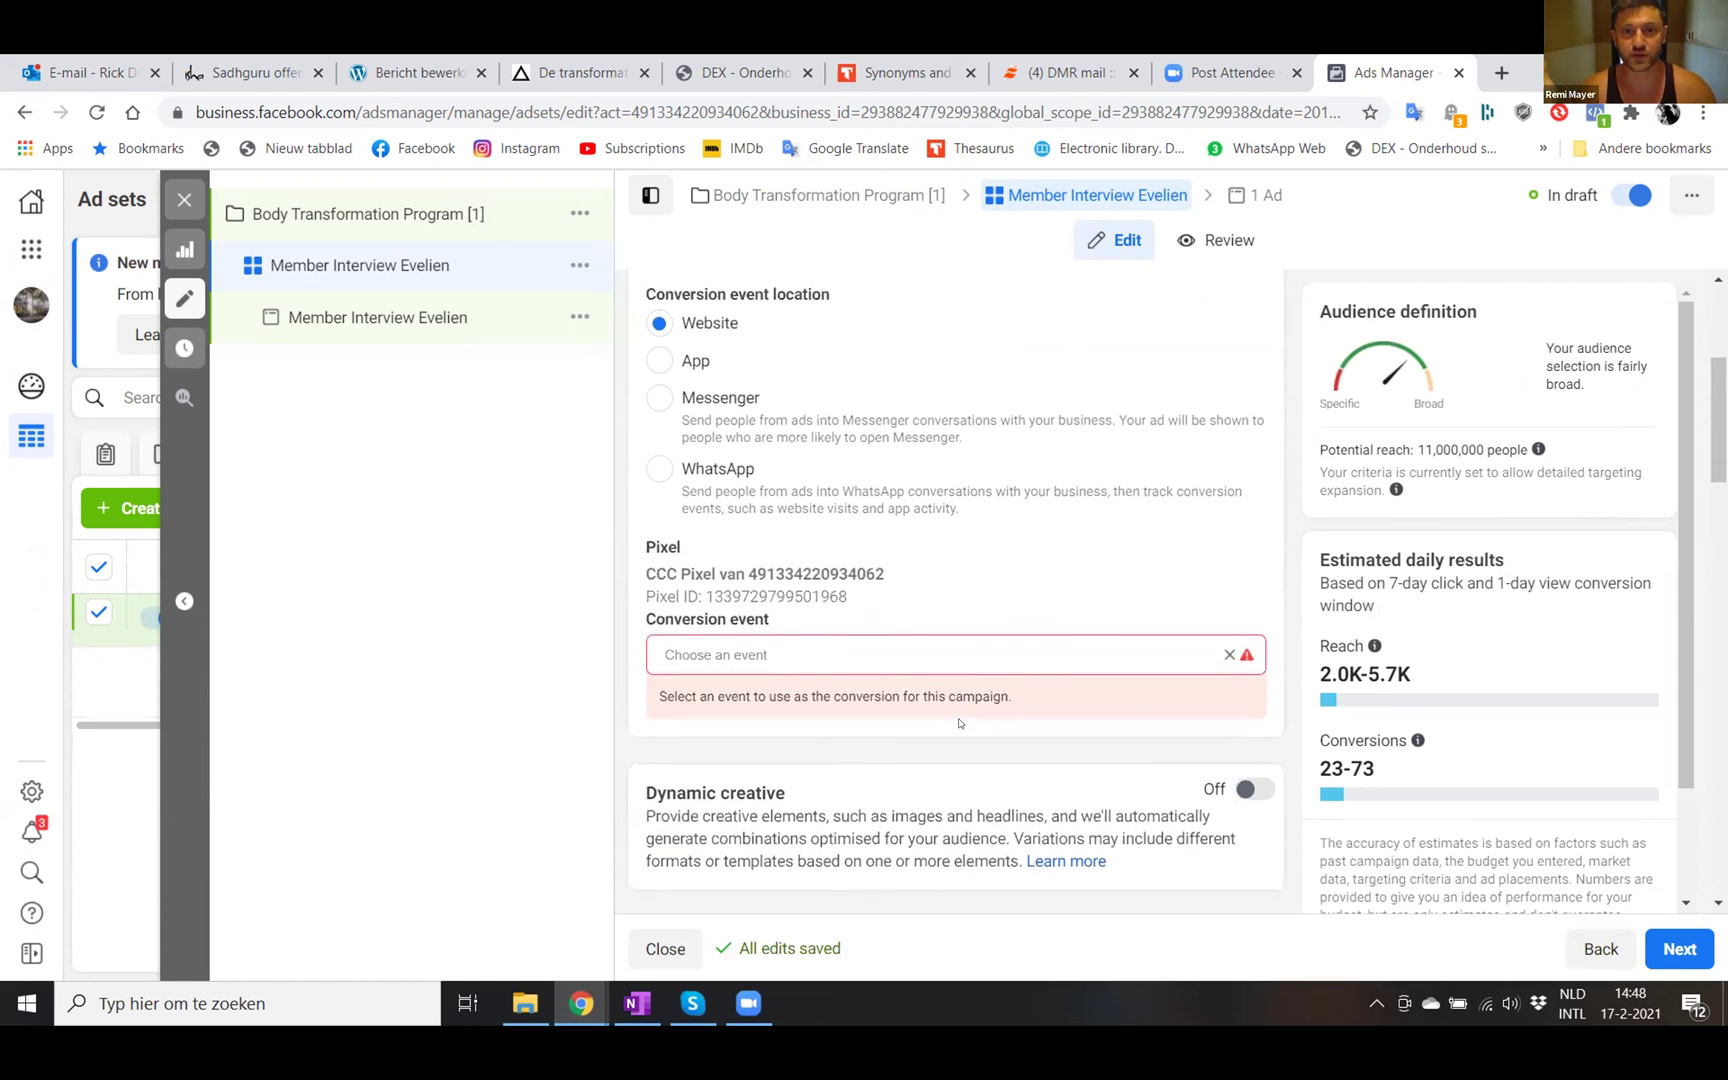
scroll(958, 722, up, 1)
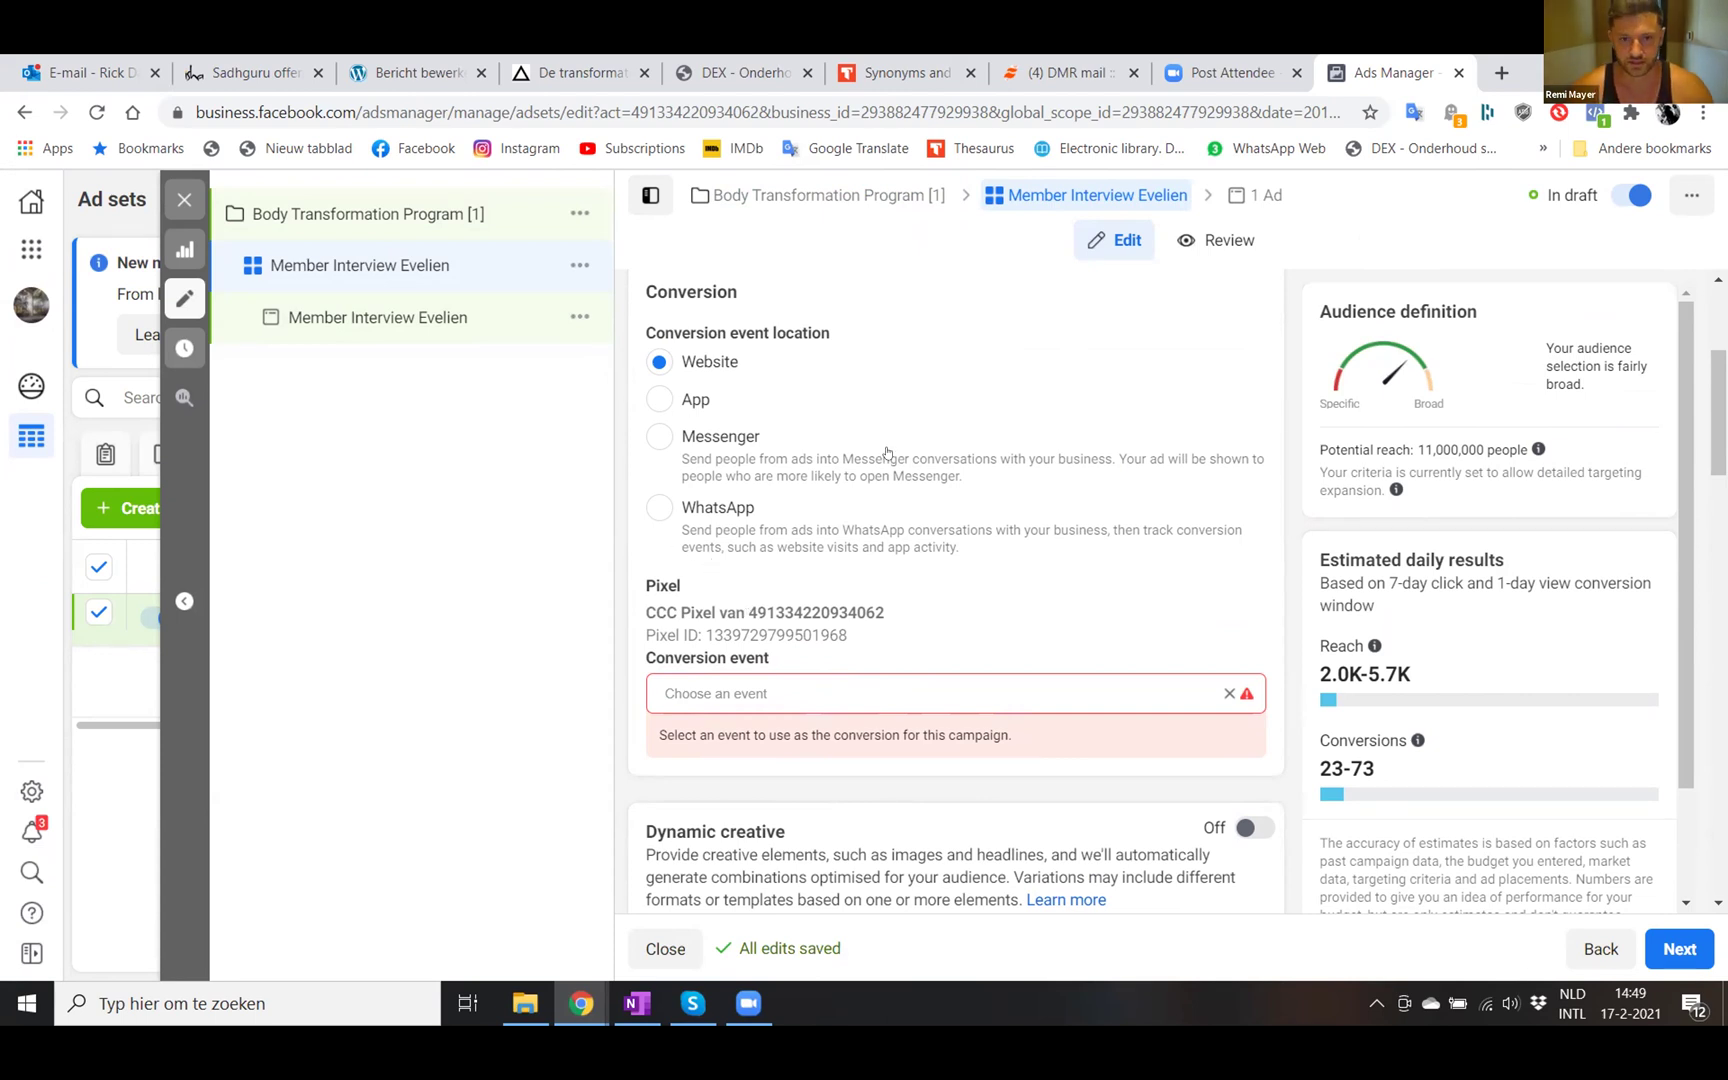
scroll(900, 650, down, 3)
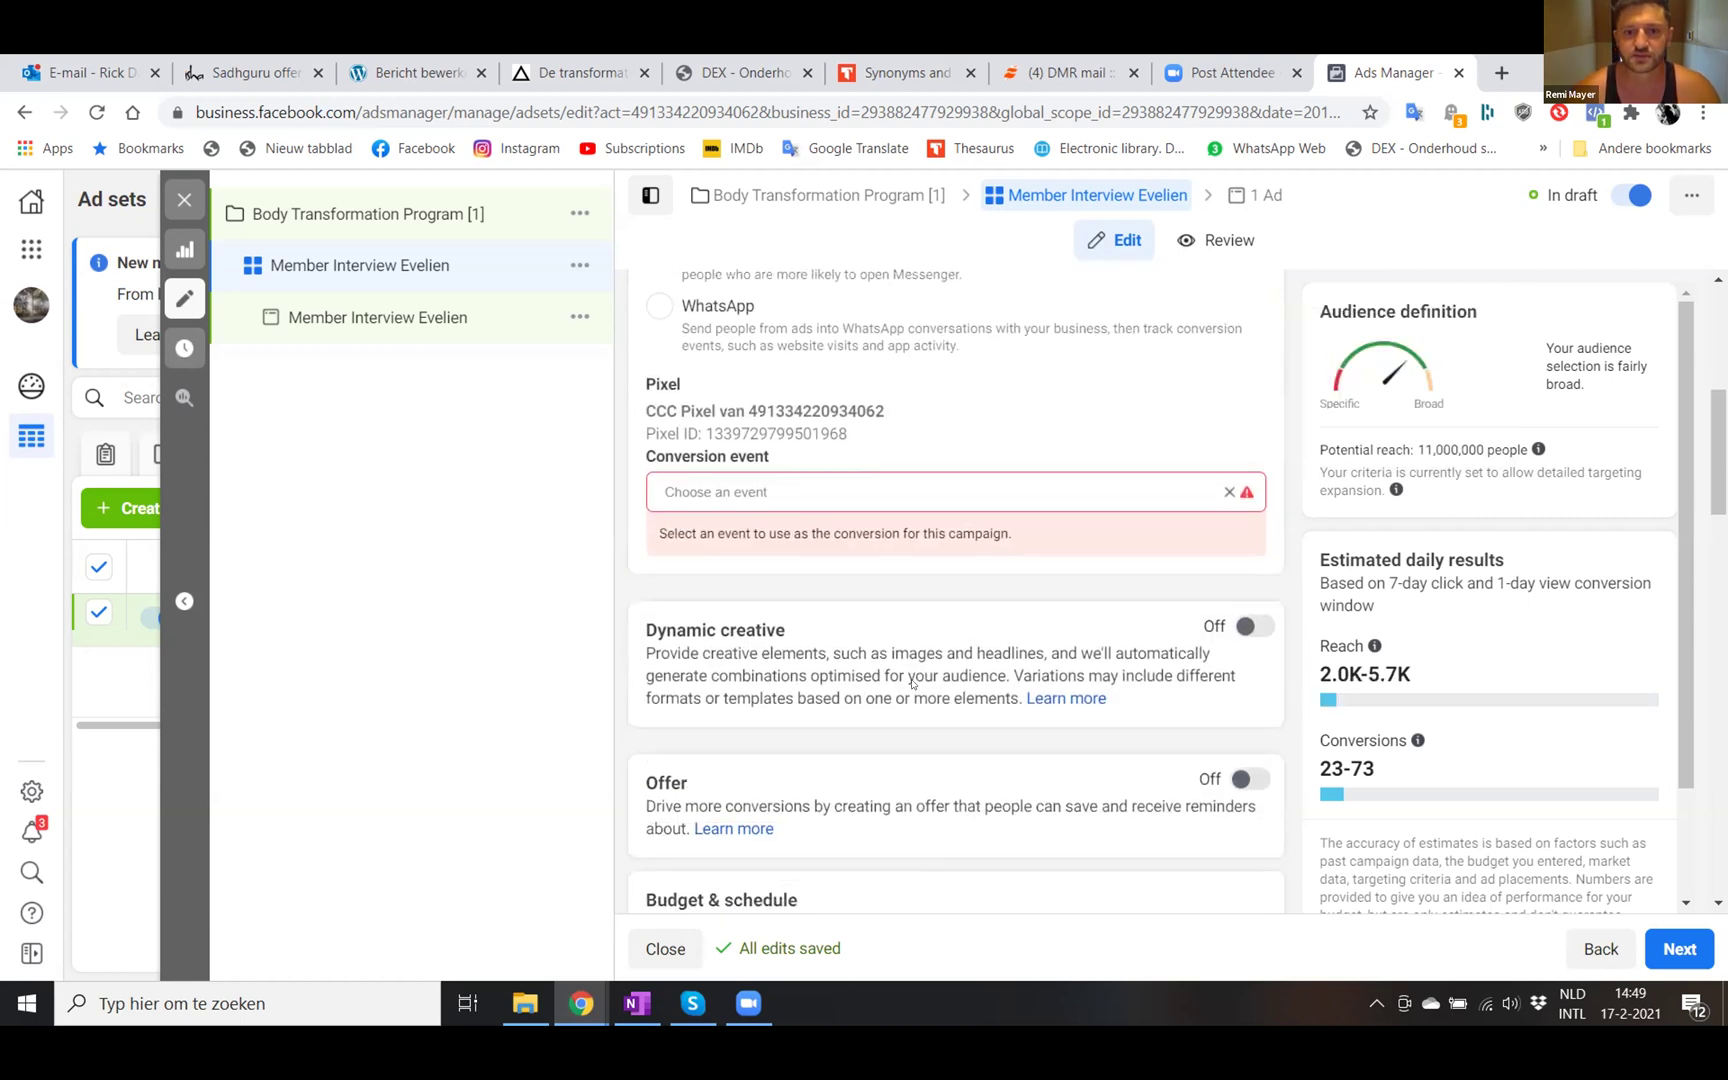
scroll(780, 612, up, 1)
scroll(790, 613, up, 1)
- Set Lead as the conversion event and select the iOS 14 Help article's closing text
click(699, 585)
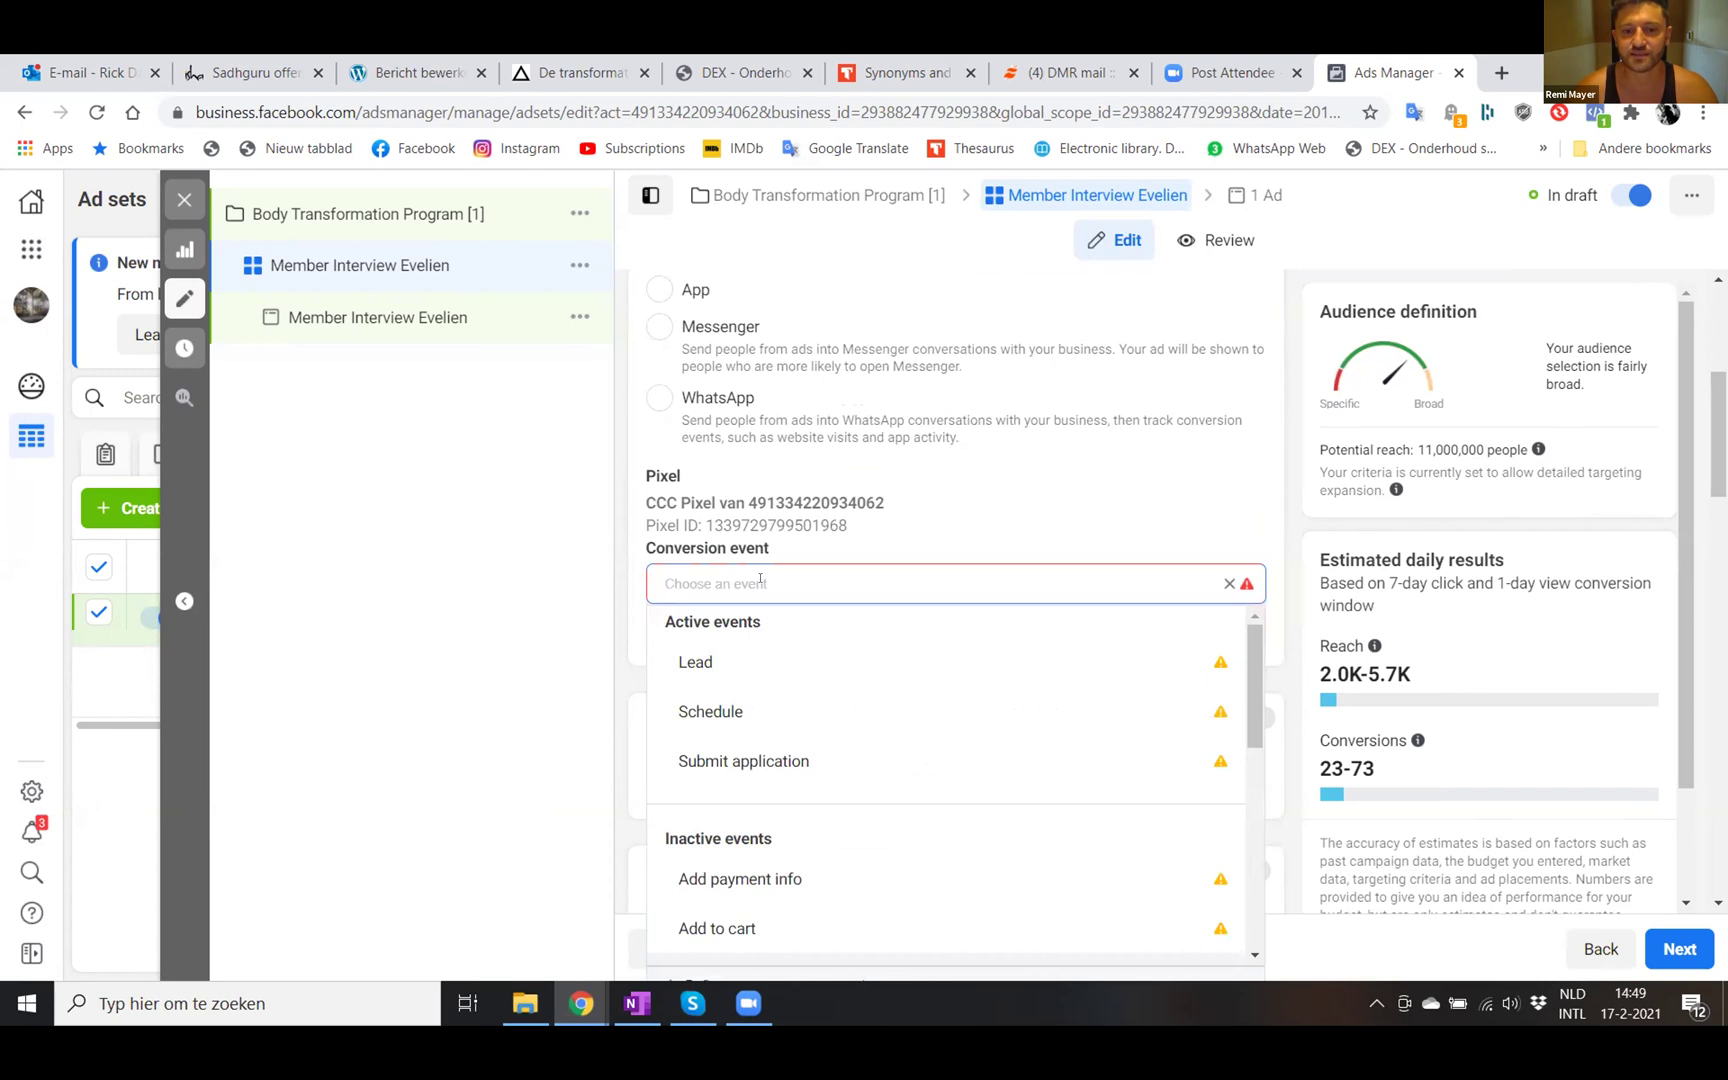
click(702, 660)
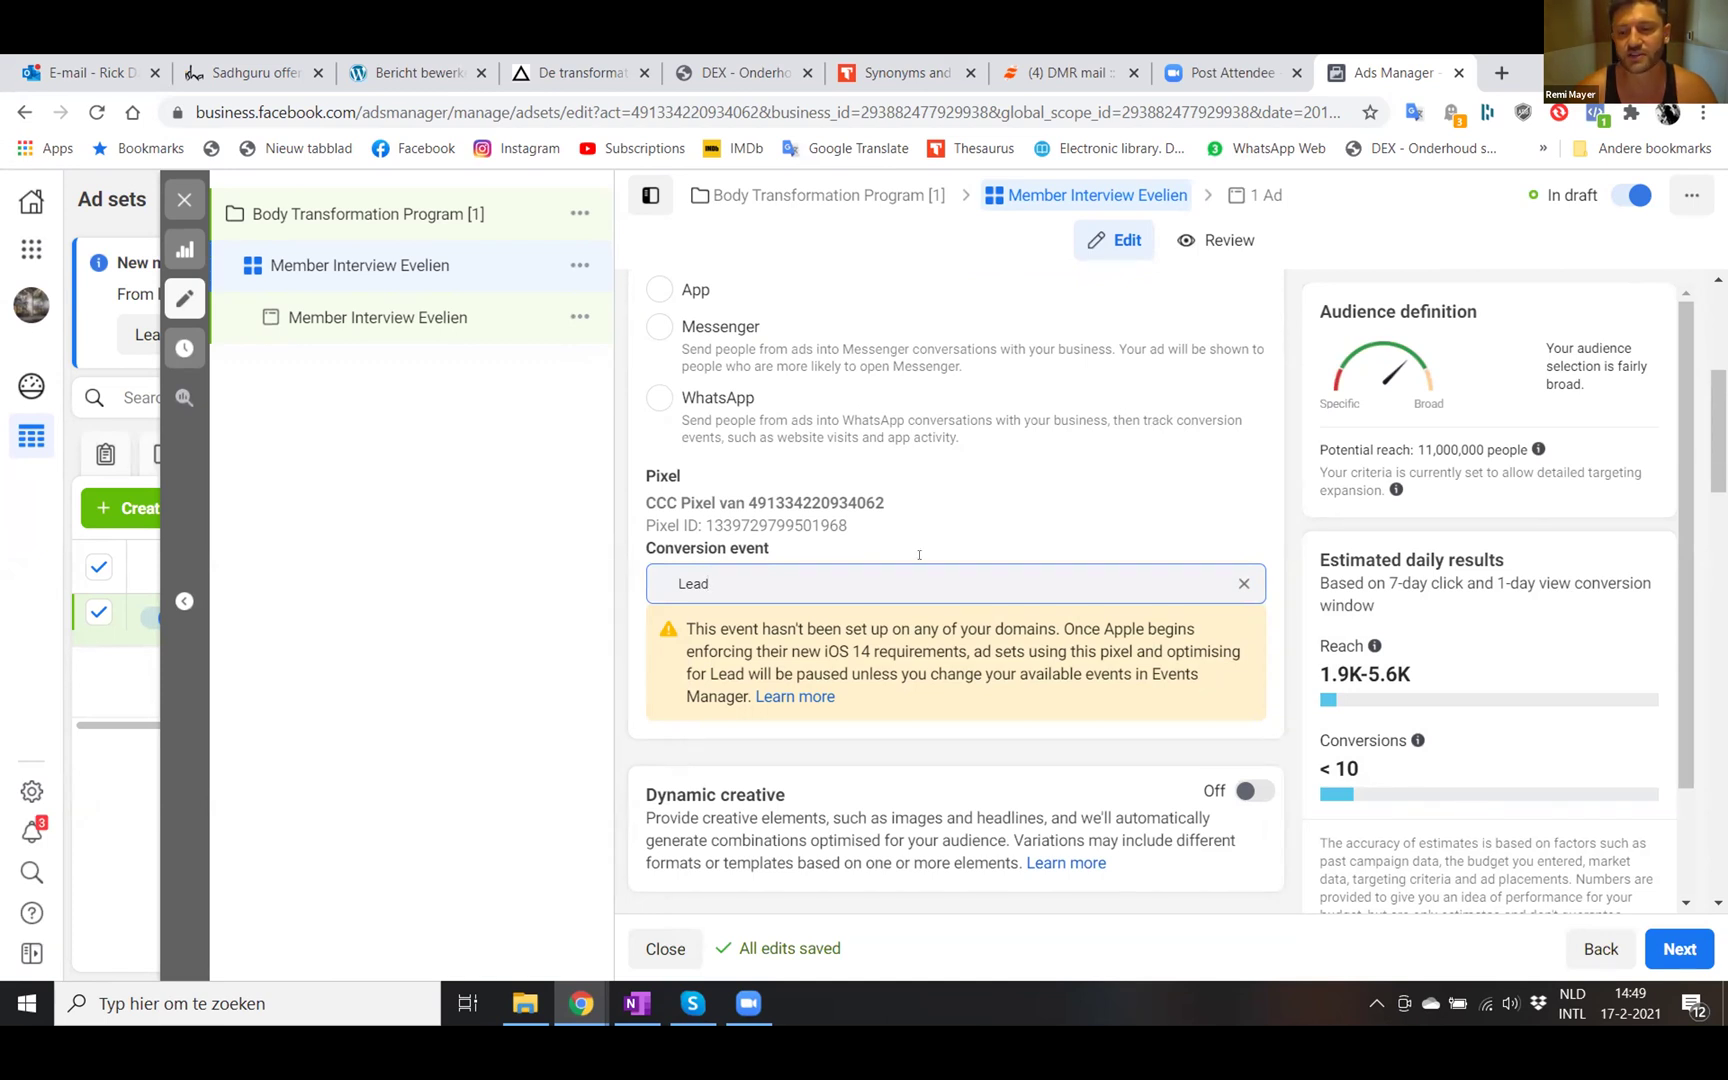
click(795, 696)
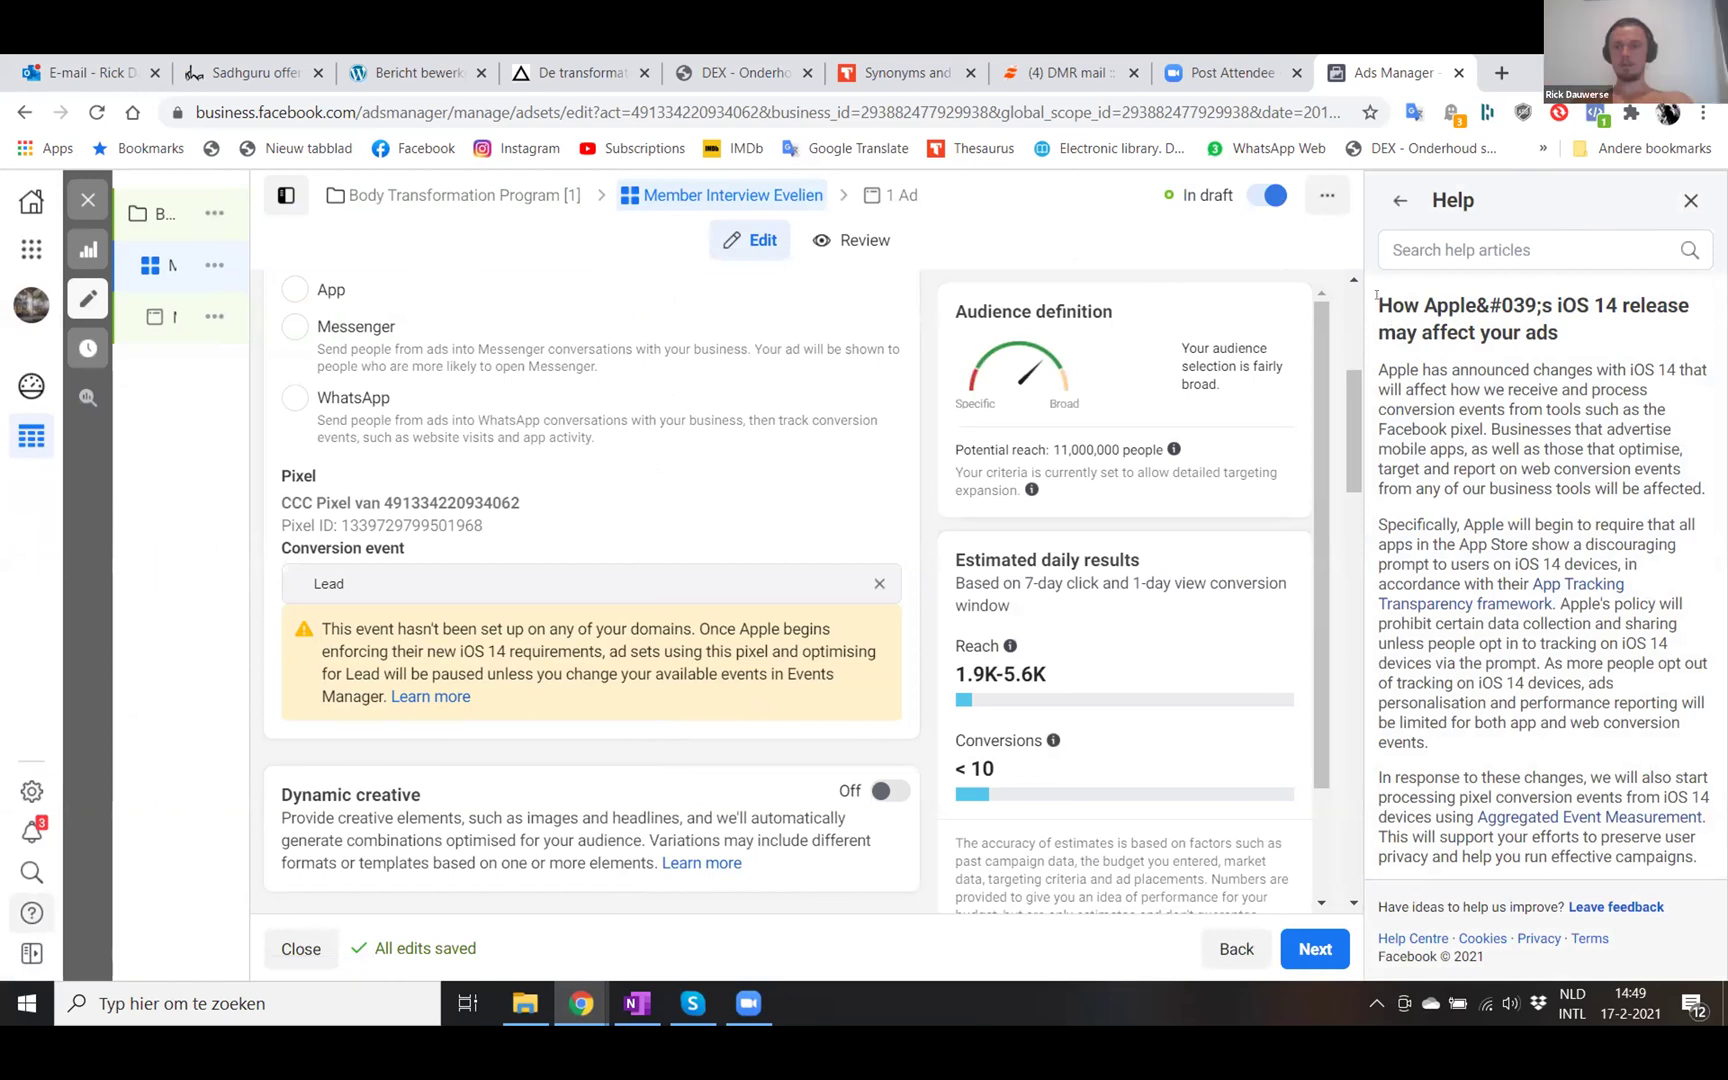
drag(1685, 770, 535, 1025)
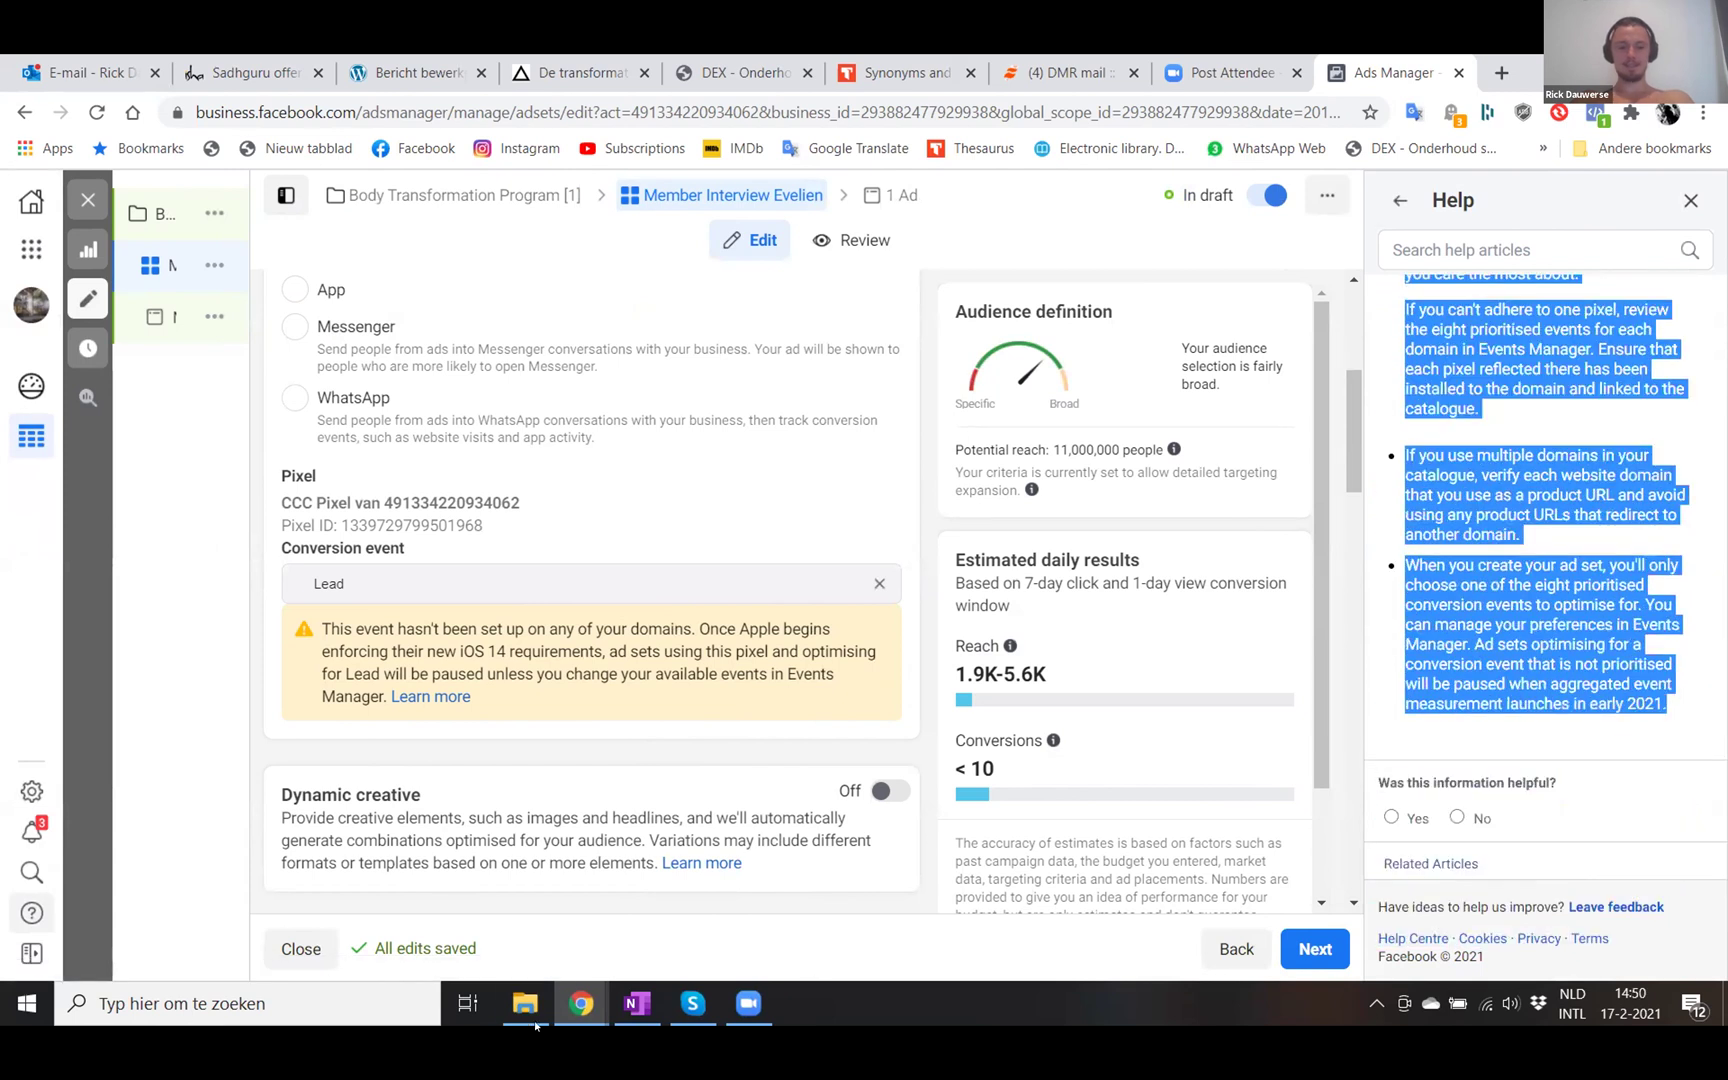
click(368, 995)
- Paste the copied Help text into a new blank Word document, then return to Ads Manager
text(w)
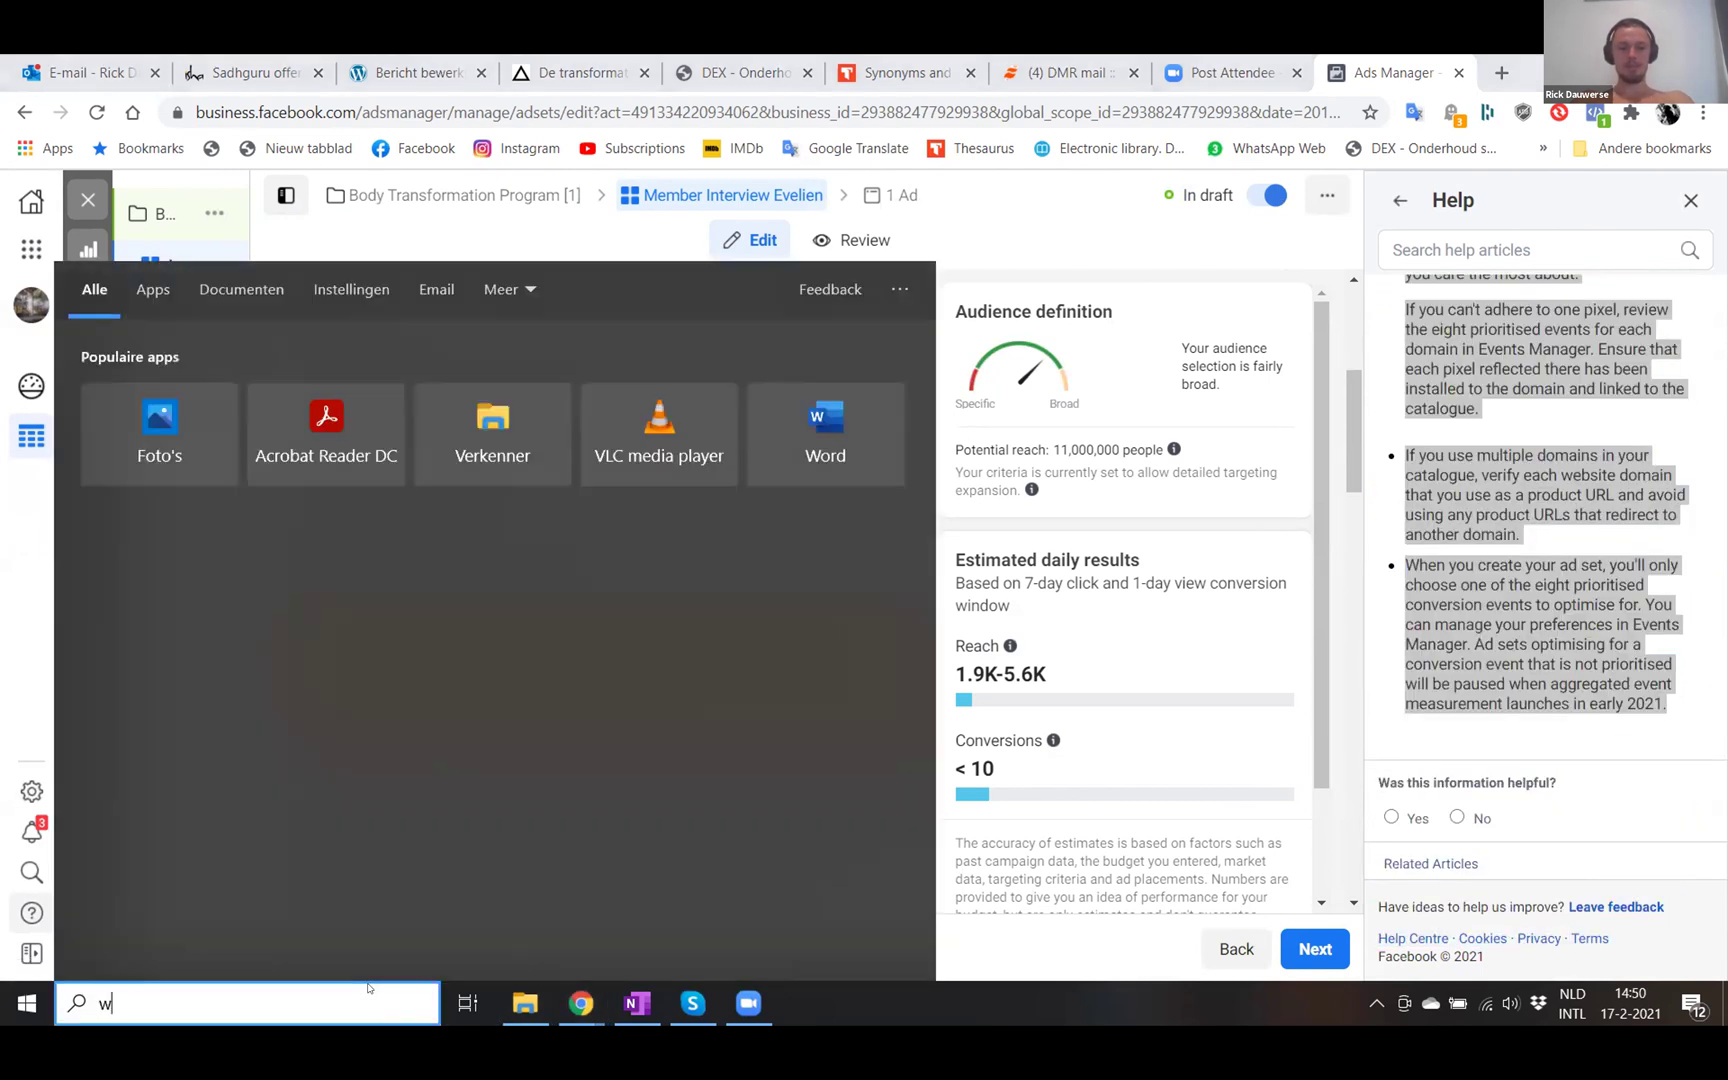
text(ord)
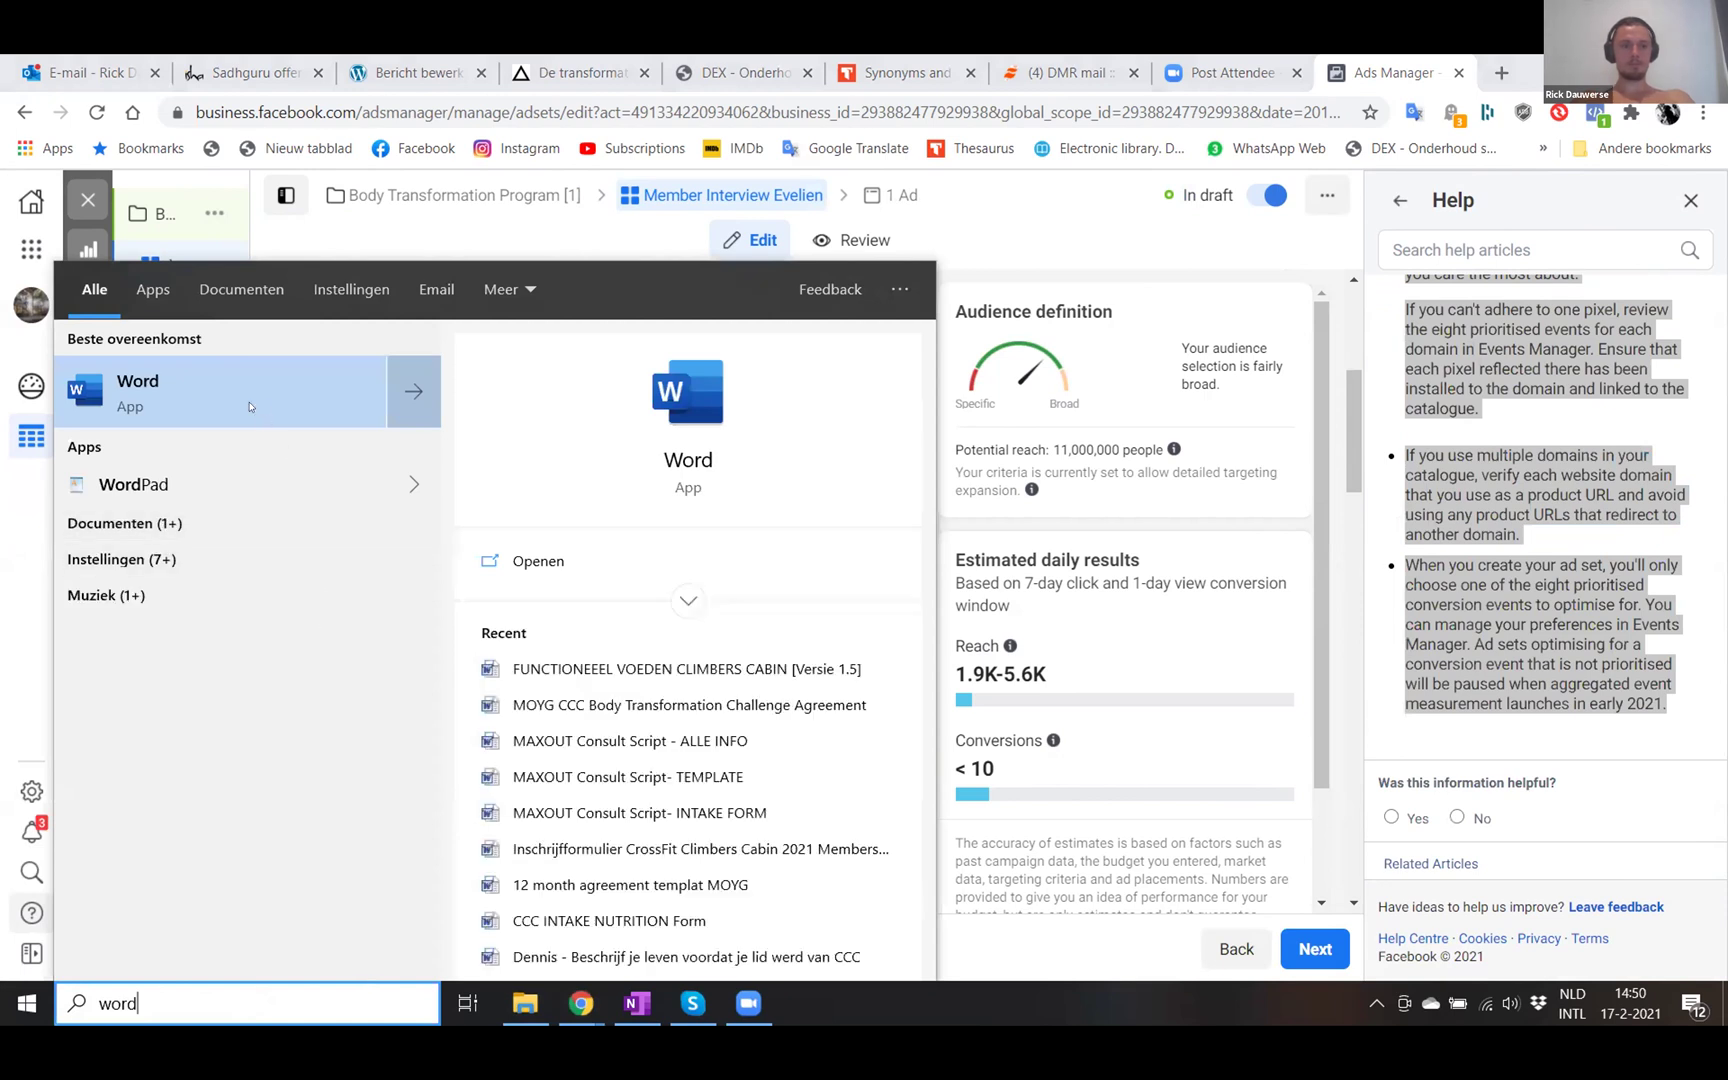
click(250, 407)
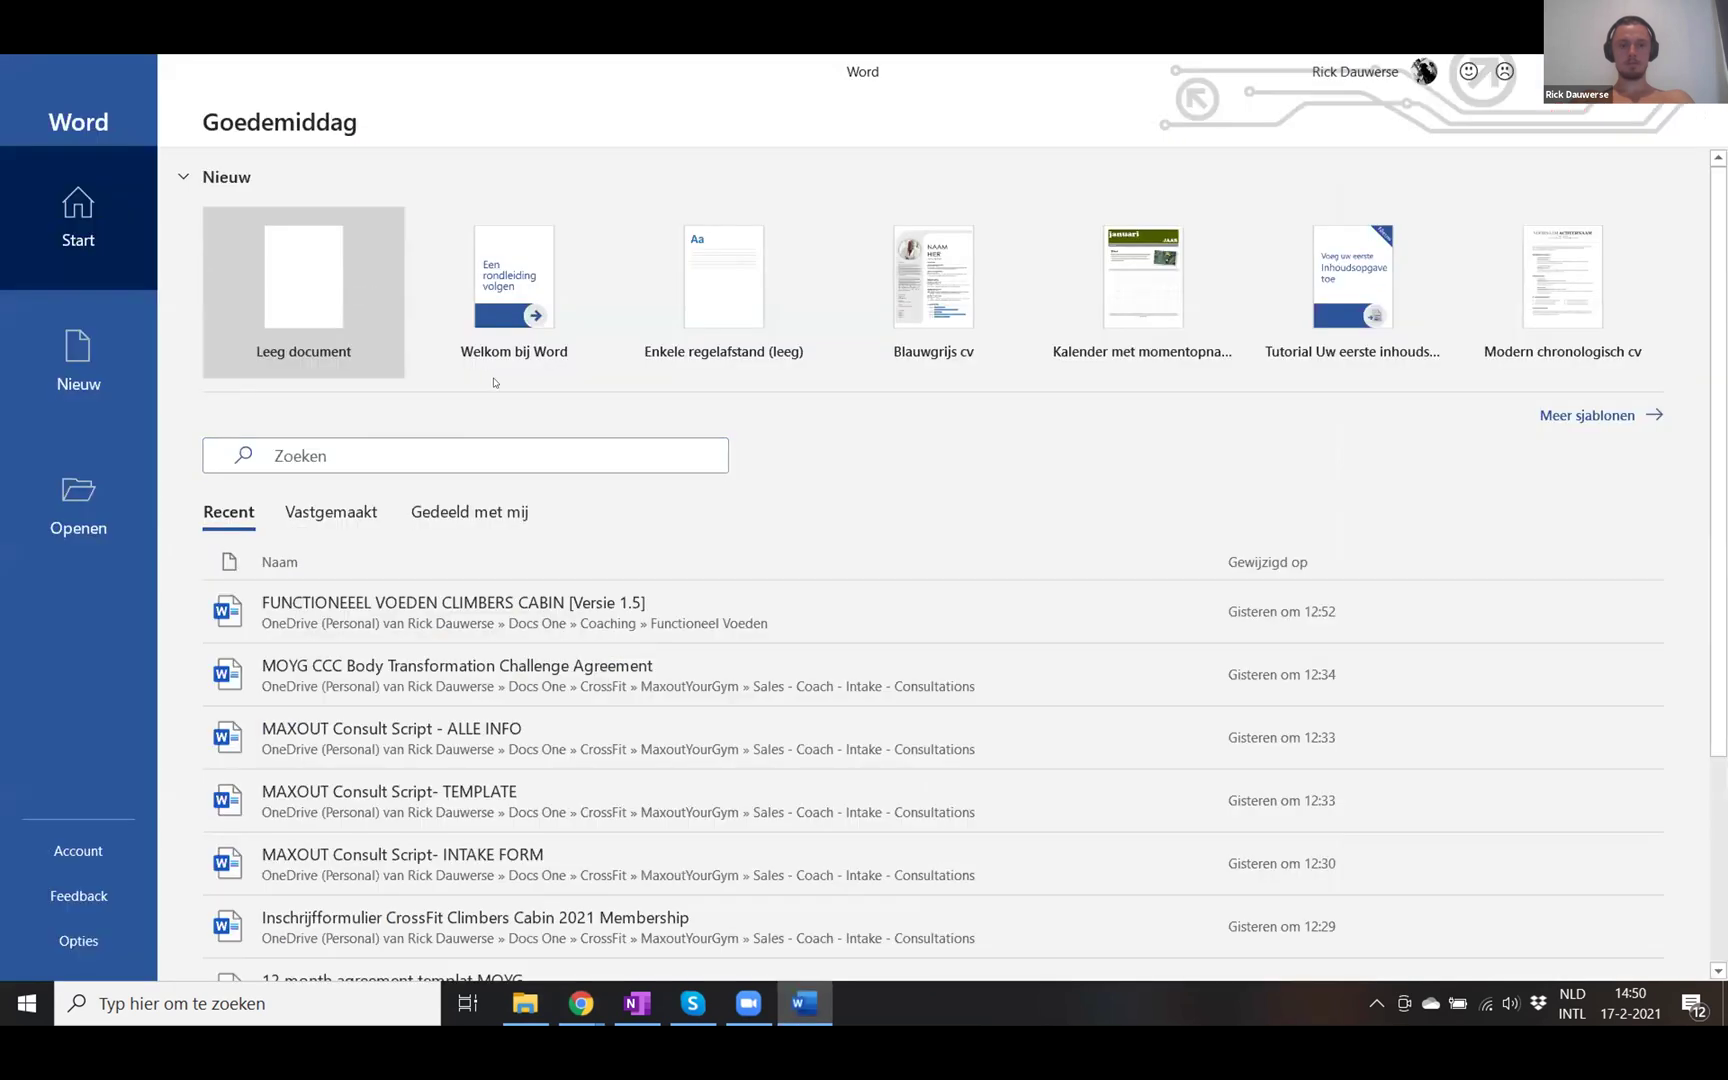
key(Return)
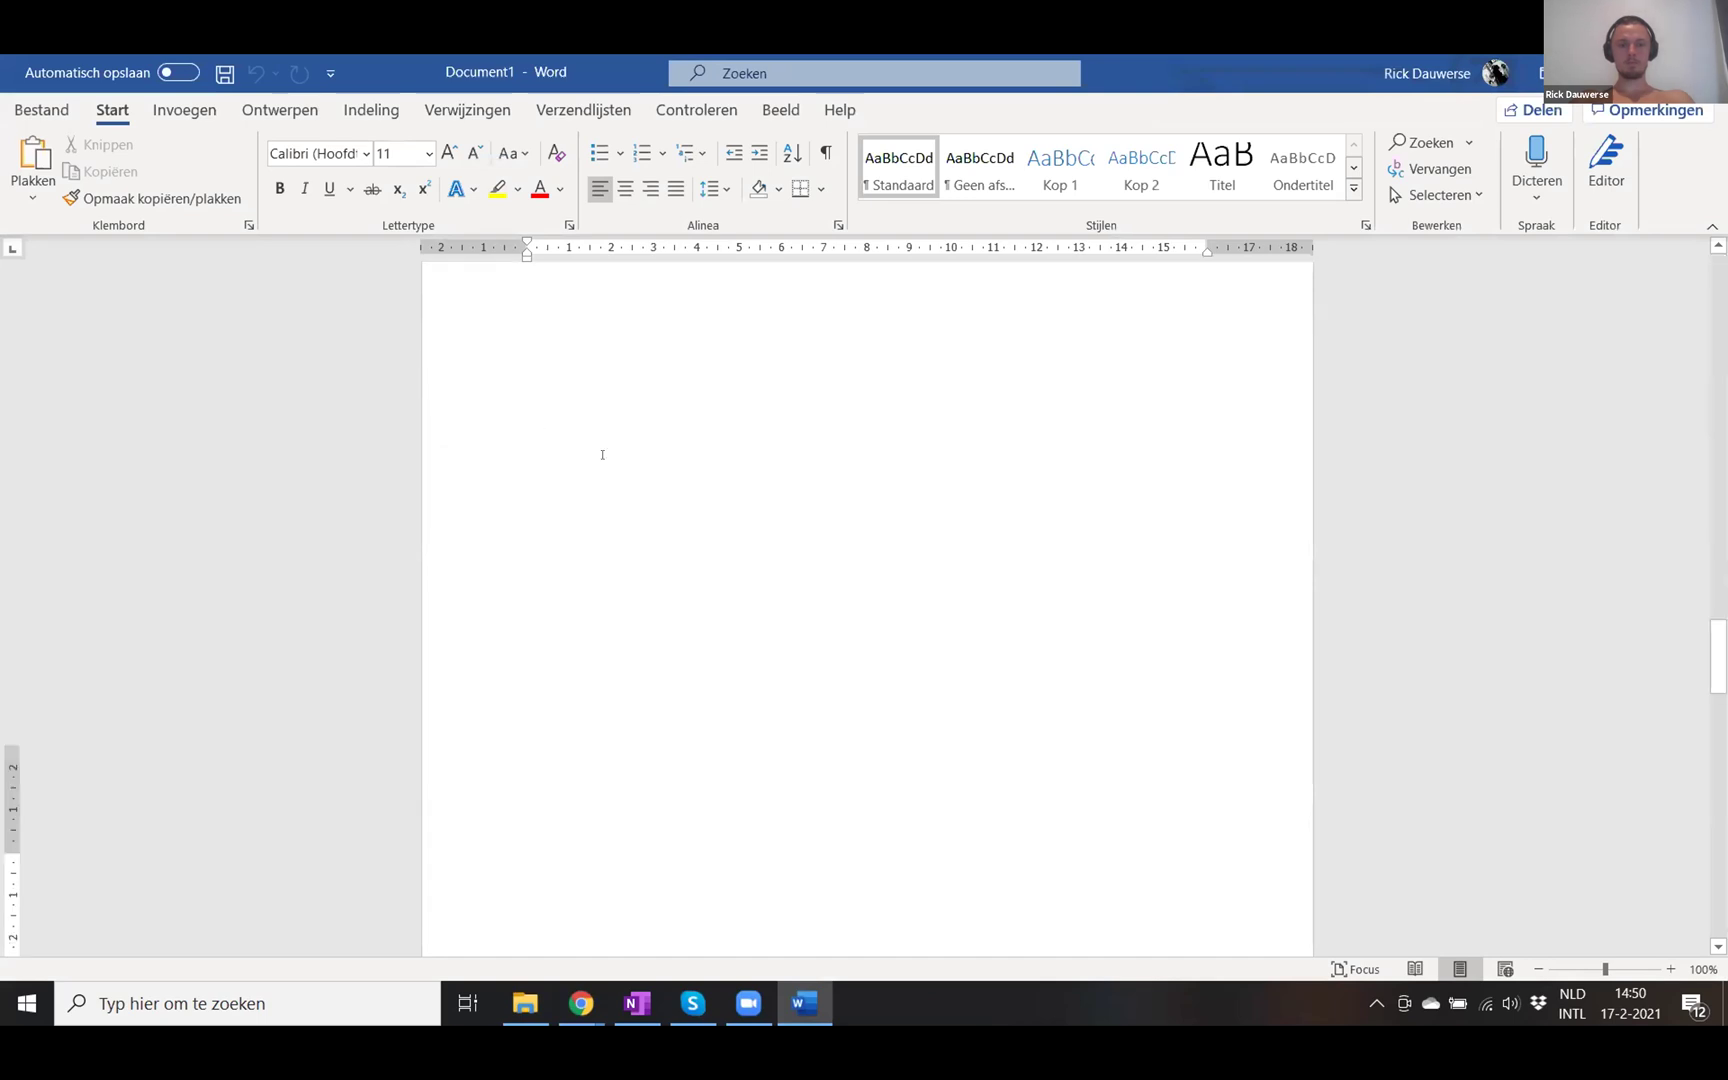
key(ctrl+v)
key(alt+Tab)
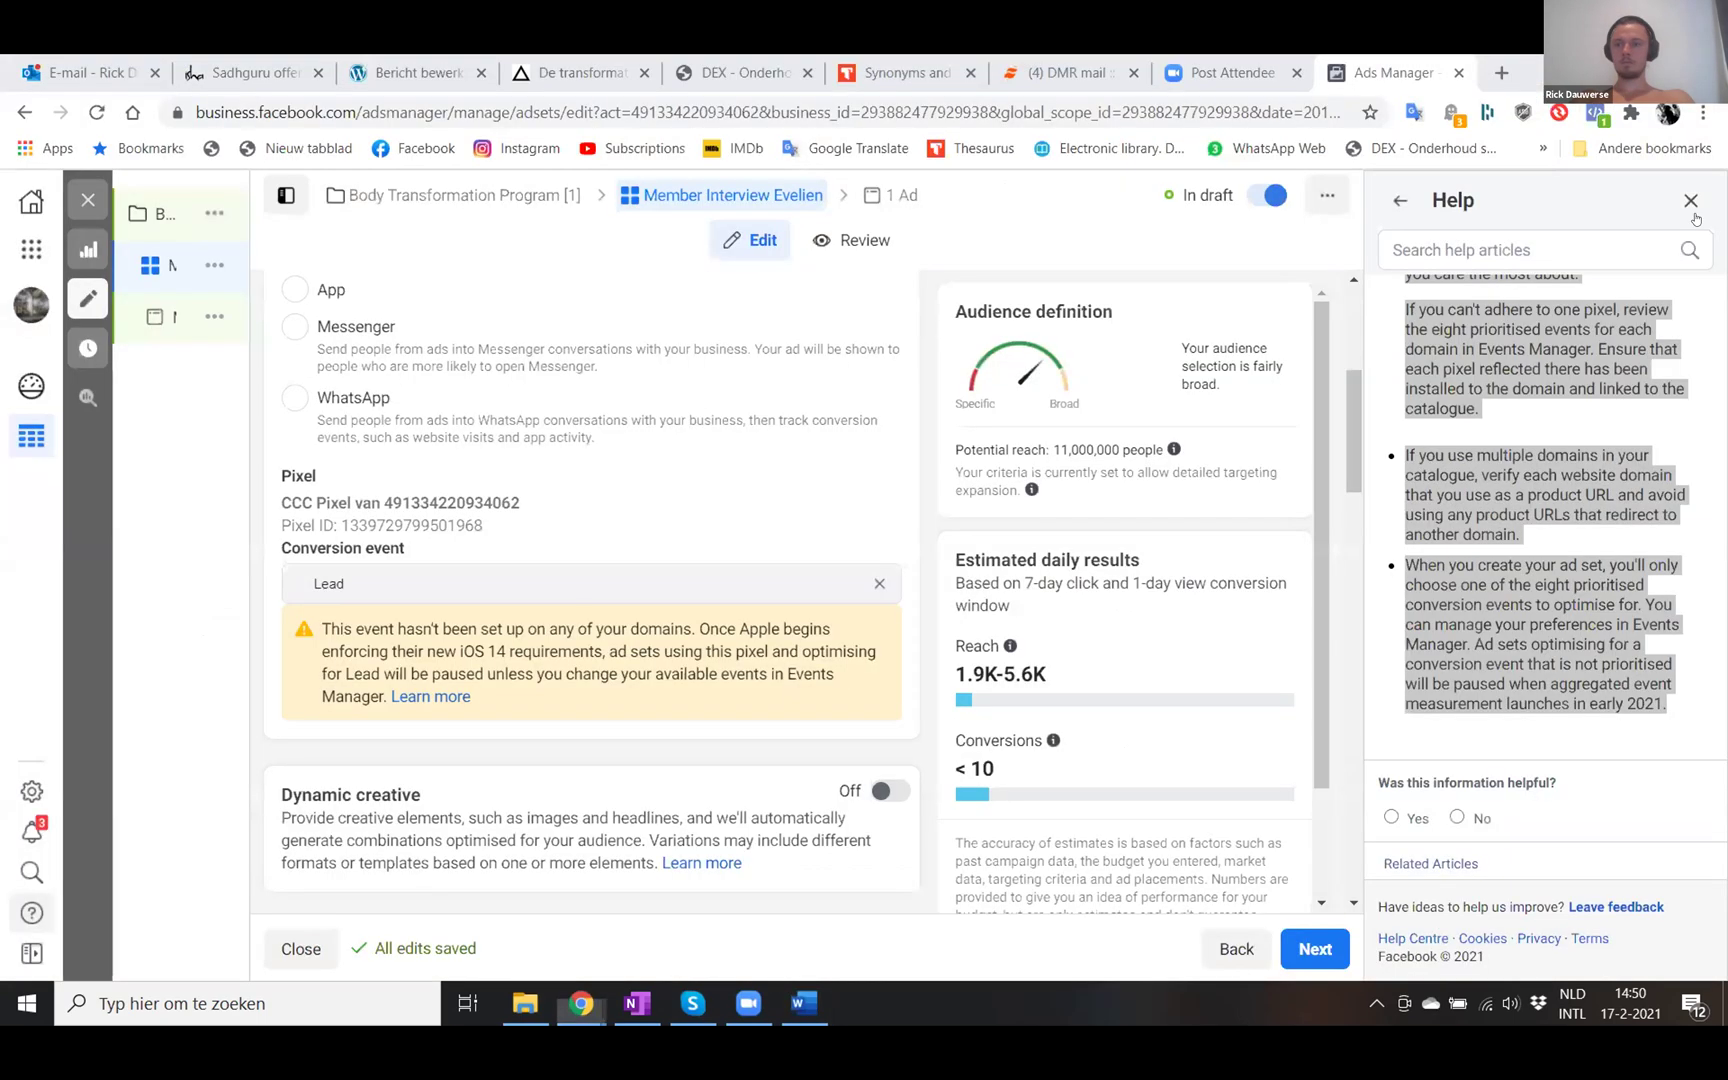
- Close the Help panel and bring the ad set's Budget & schedule section into view
click(1690, 202)
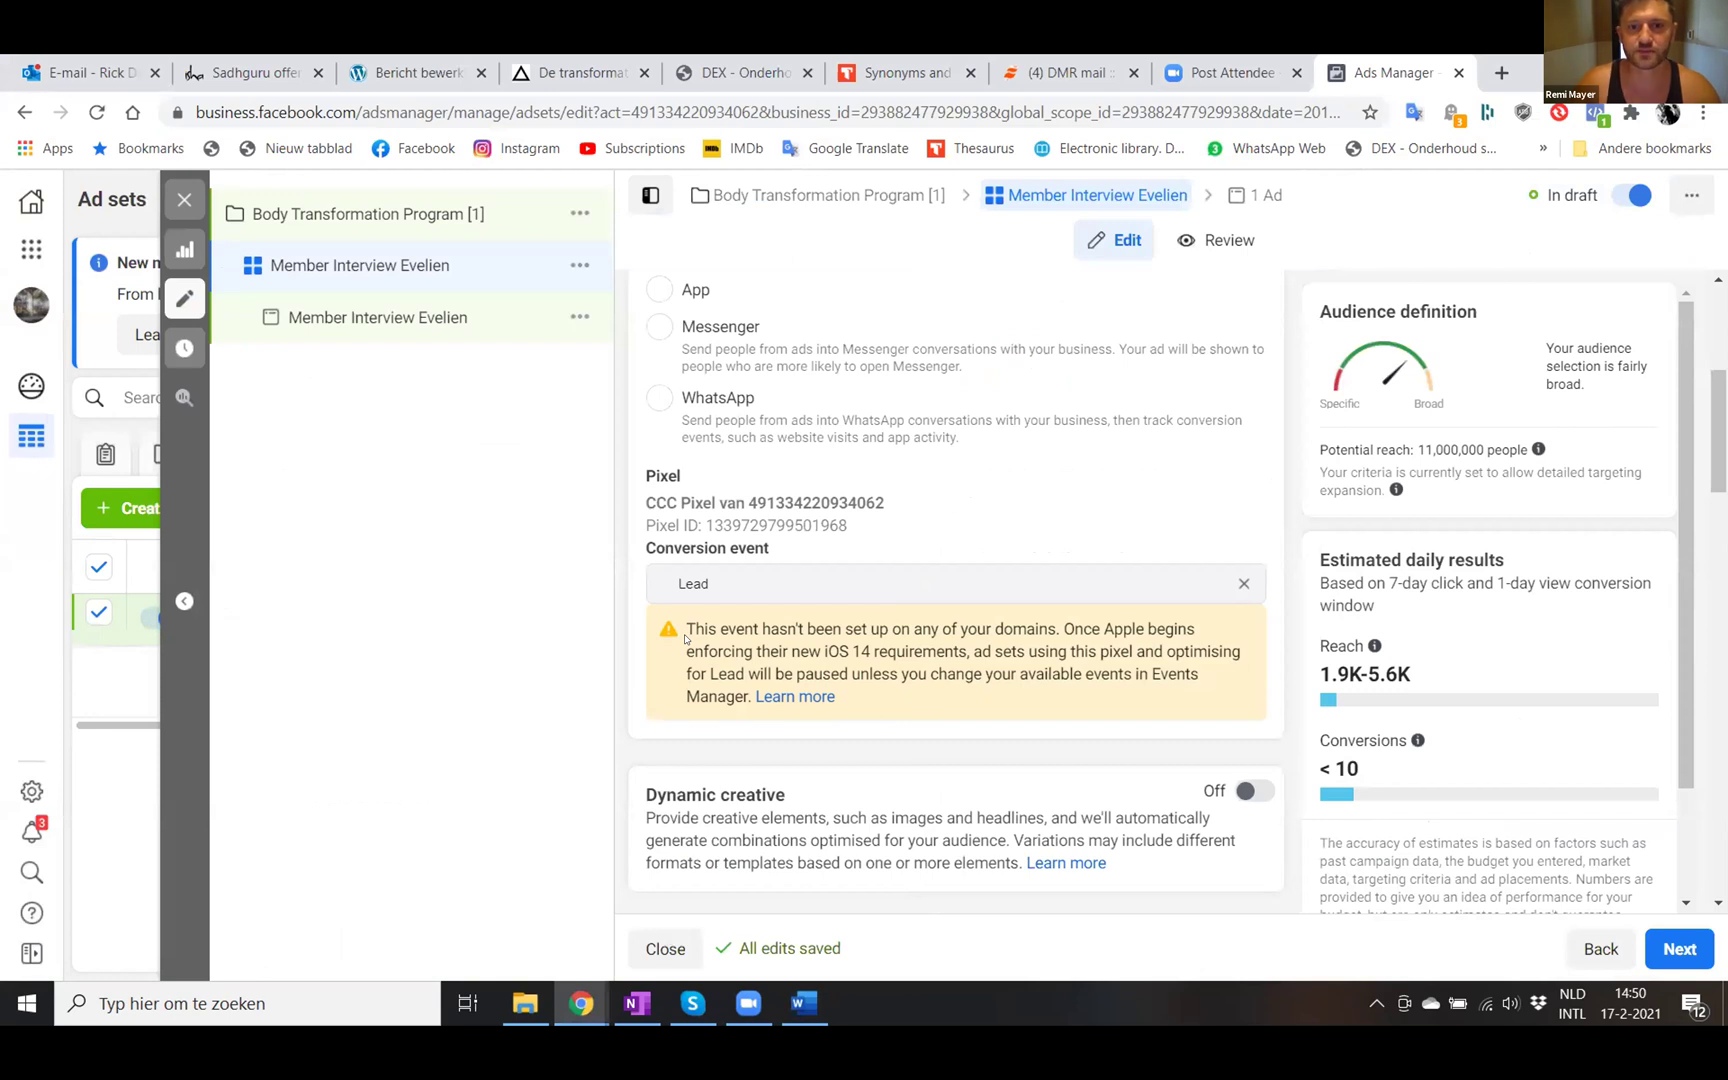
scroll(685, 638, down, 2)
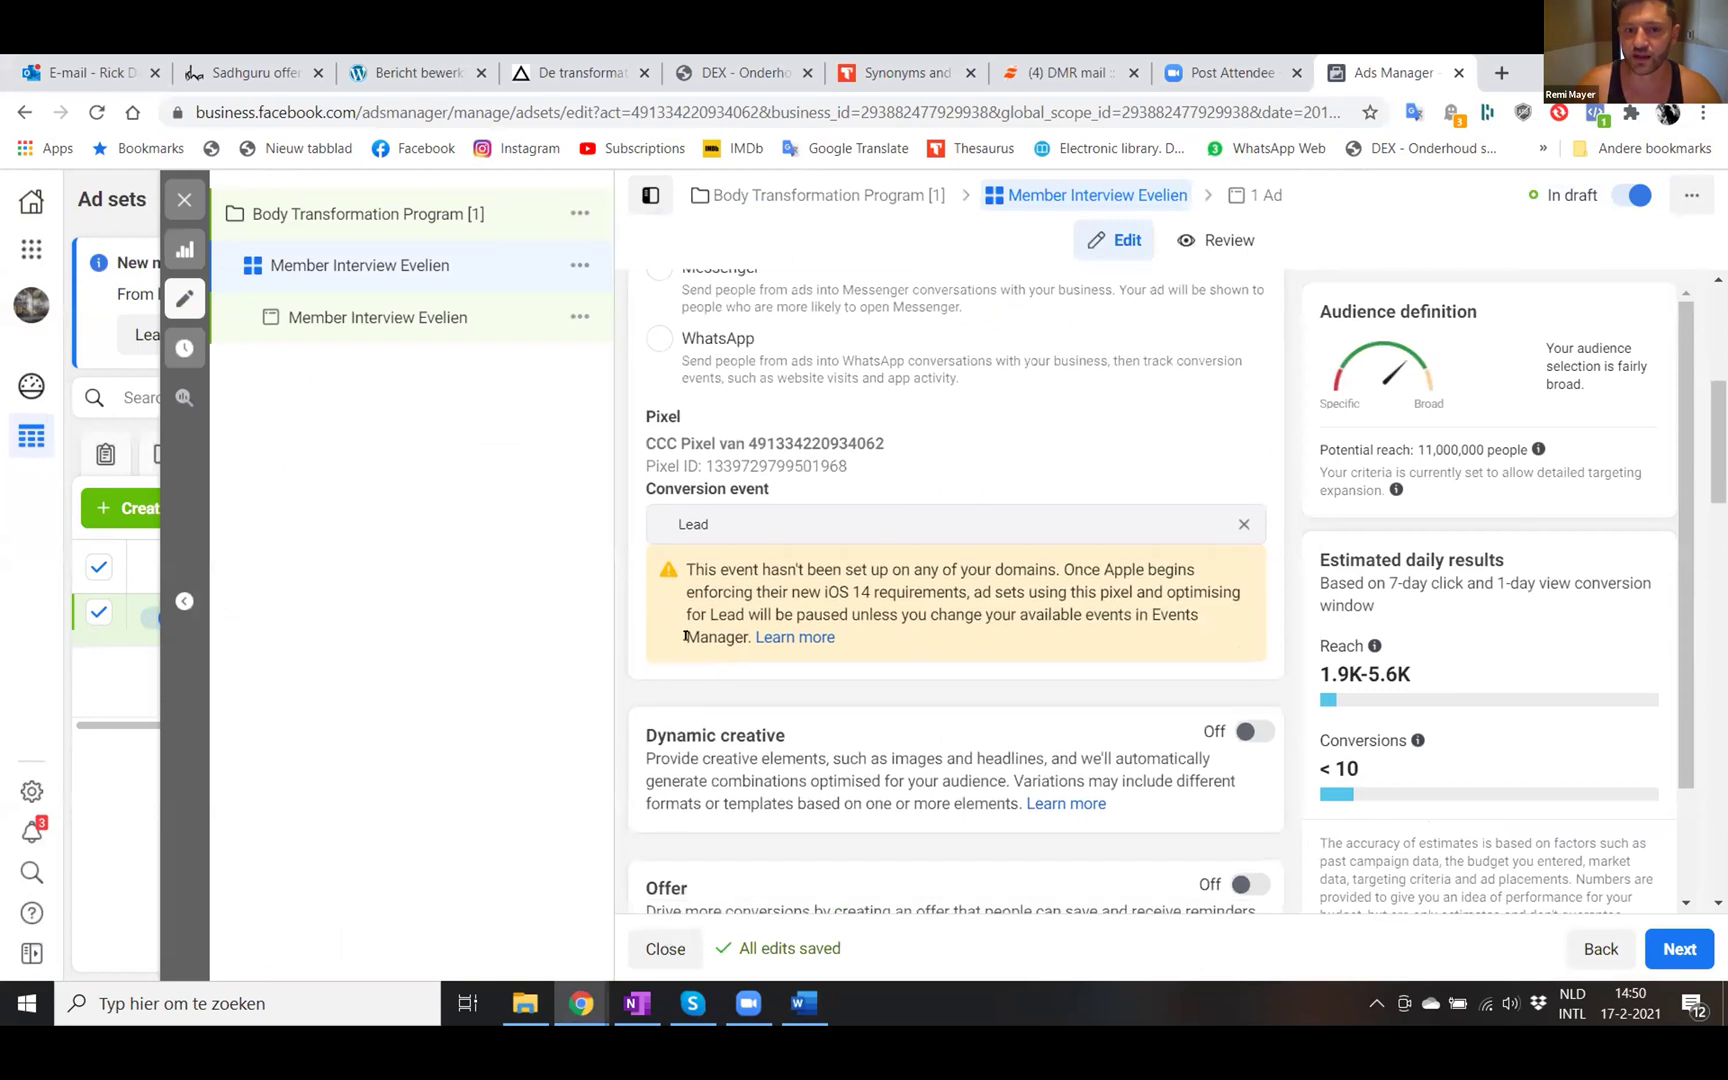
scroll(685, 638, down, 4)
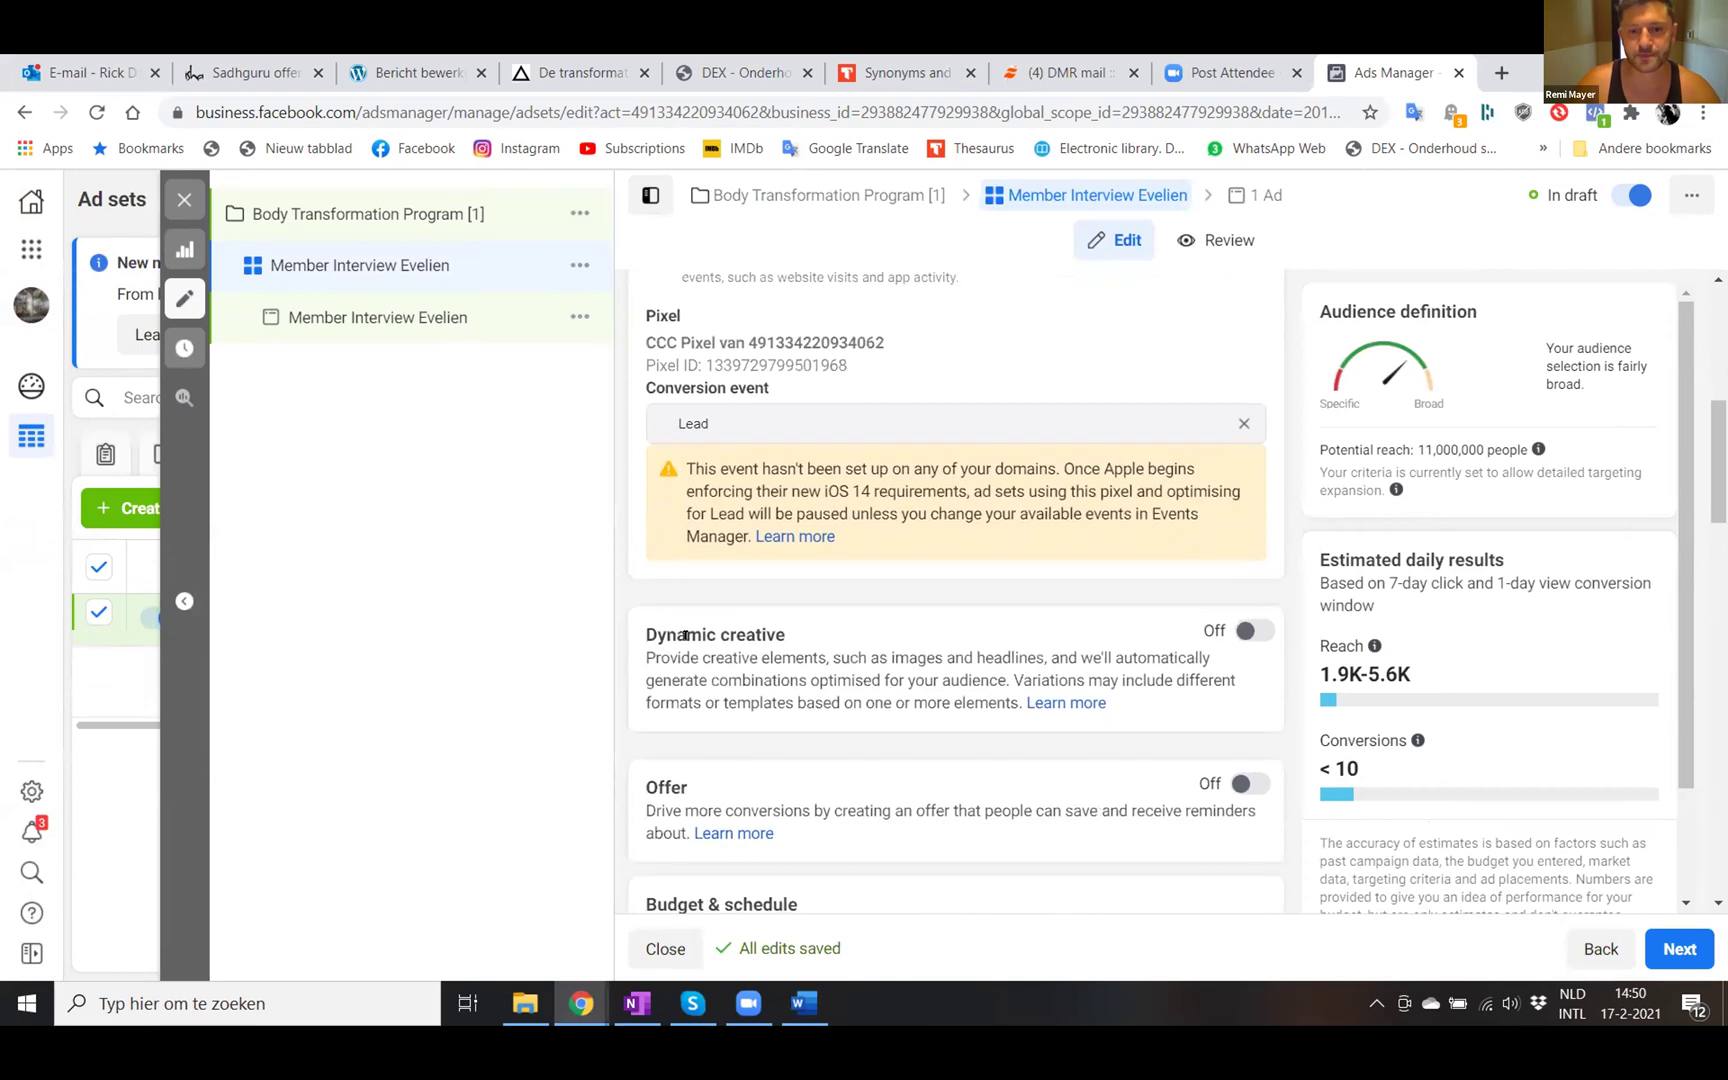
scroll(685, 640, down, 4)
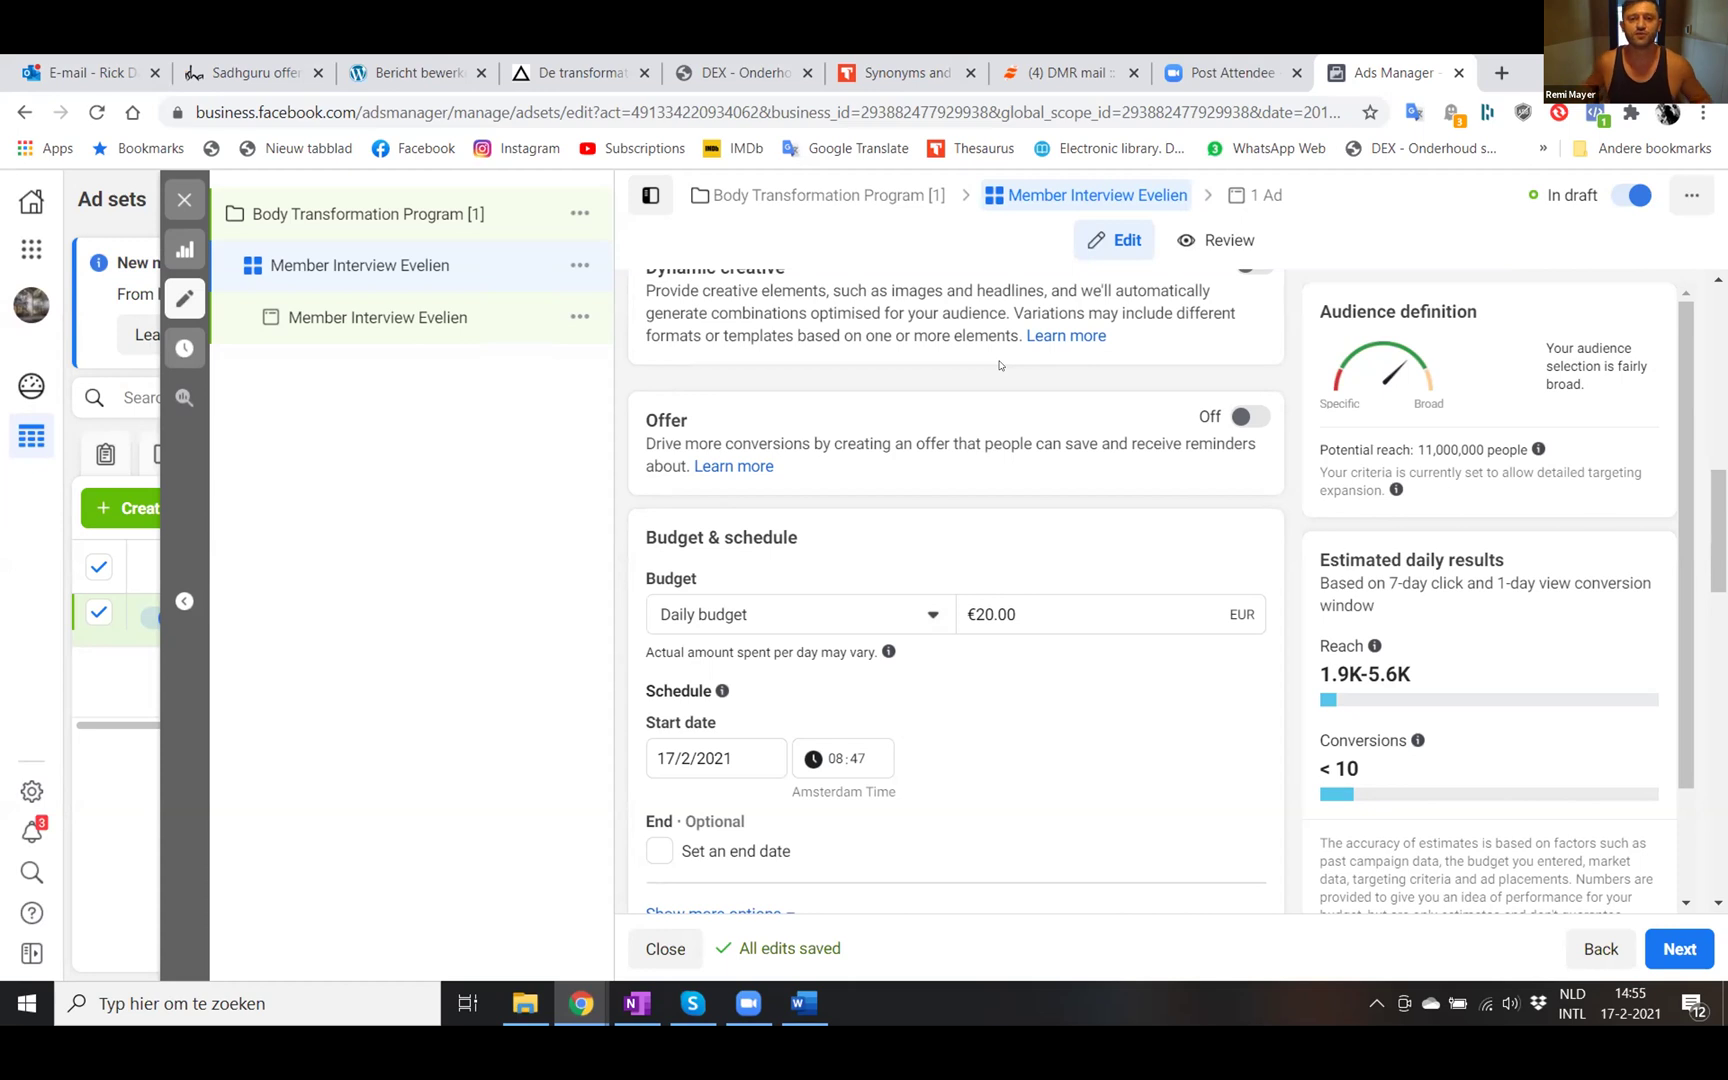
- Change the daily budget from €20.00 to €10.00
click(978, 611)
key(BackSpace)
text(1)
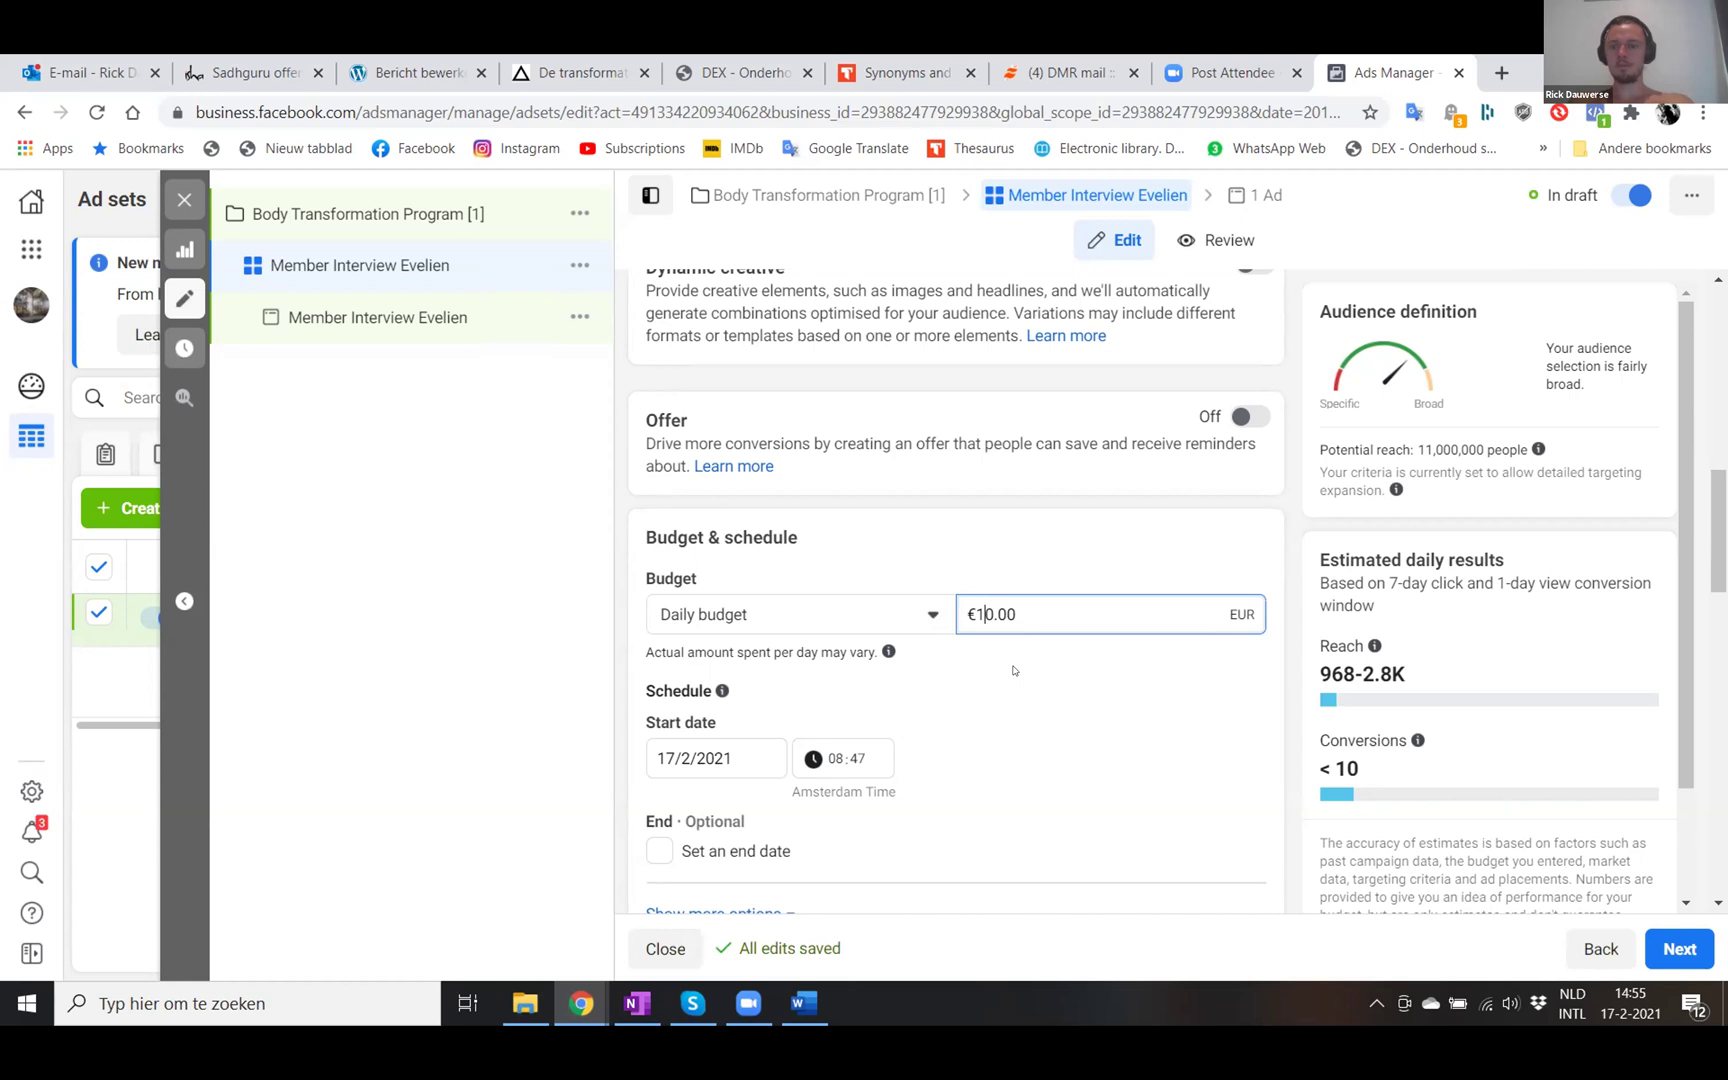
scroll(1012, 668, down, 2)
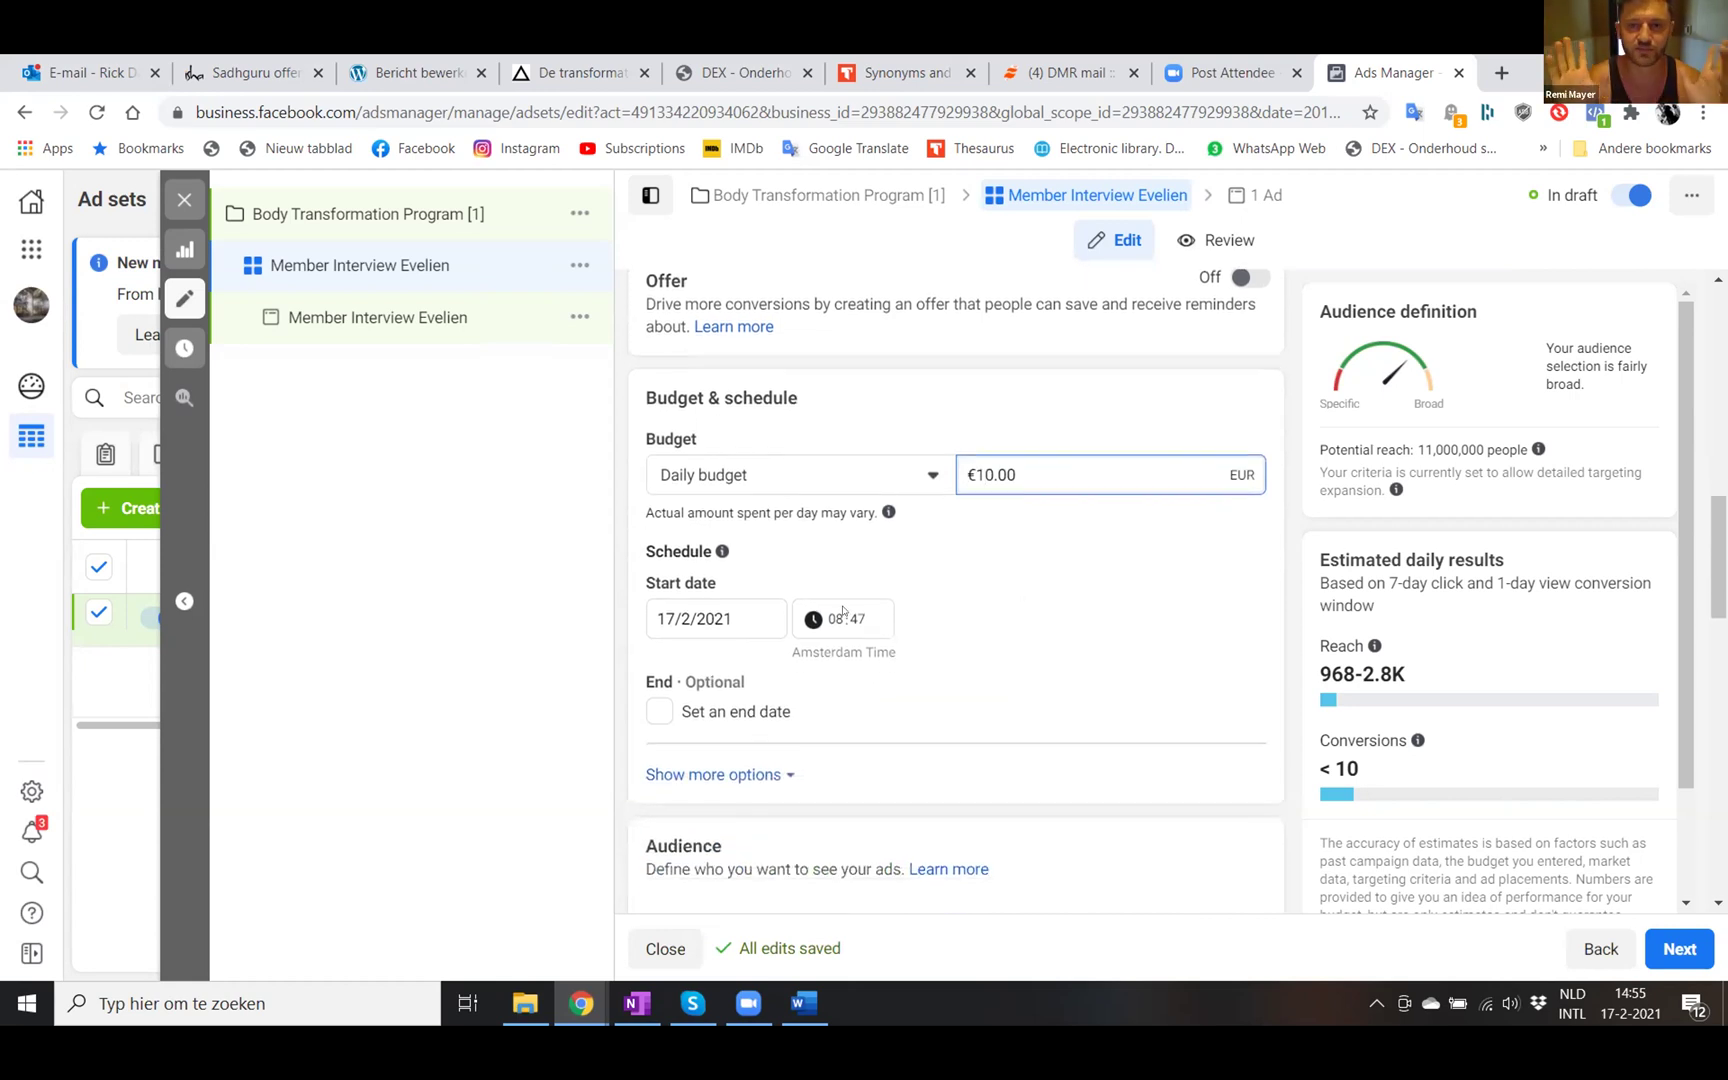
- Set the ad set's start date to 22 February 2021
click(713, 604)
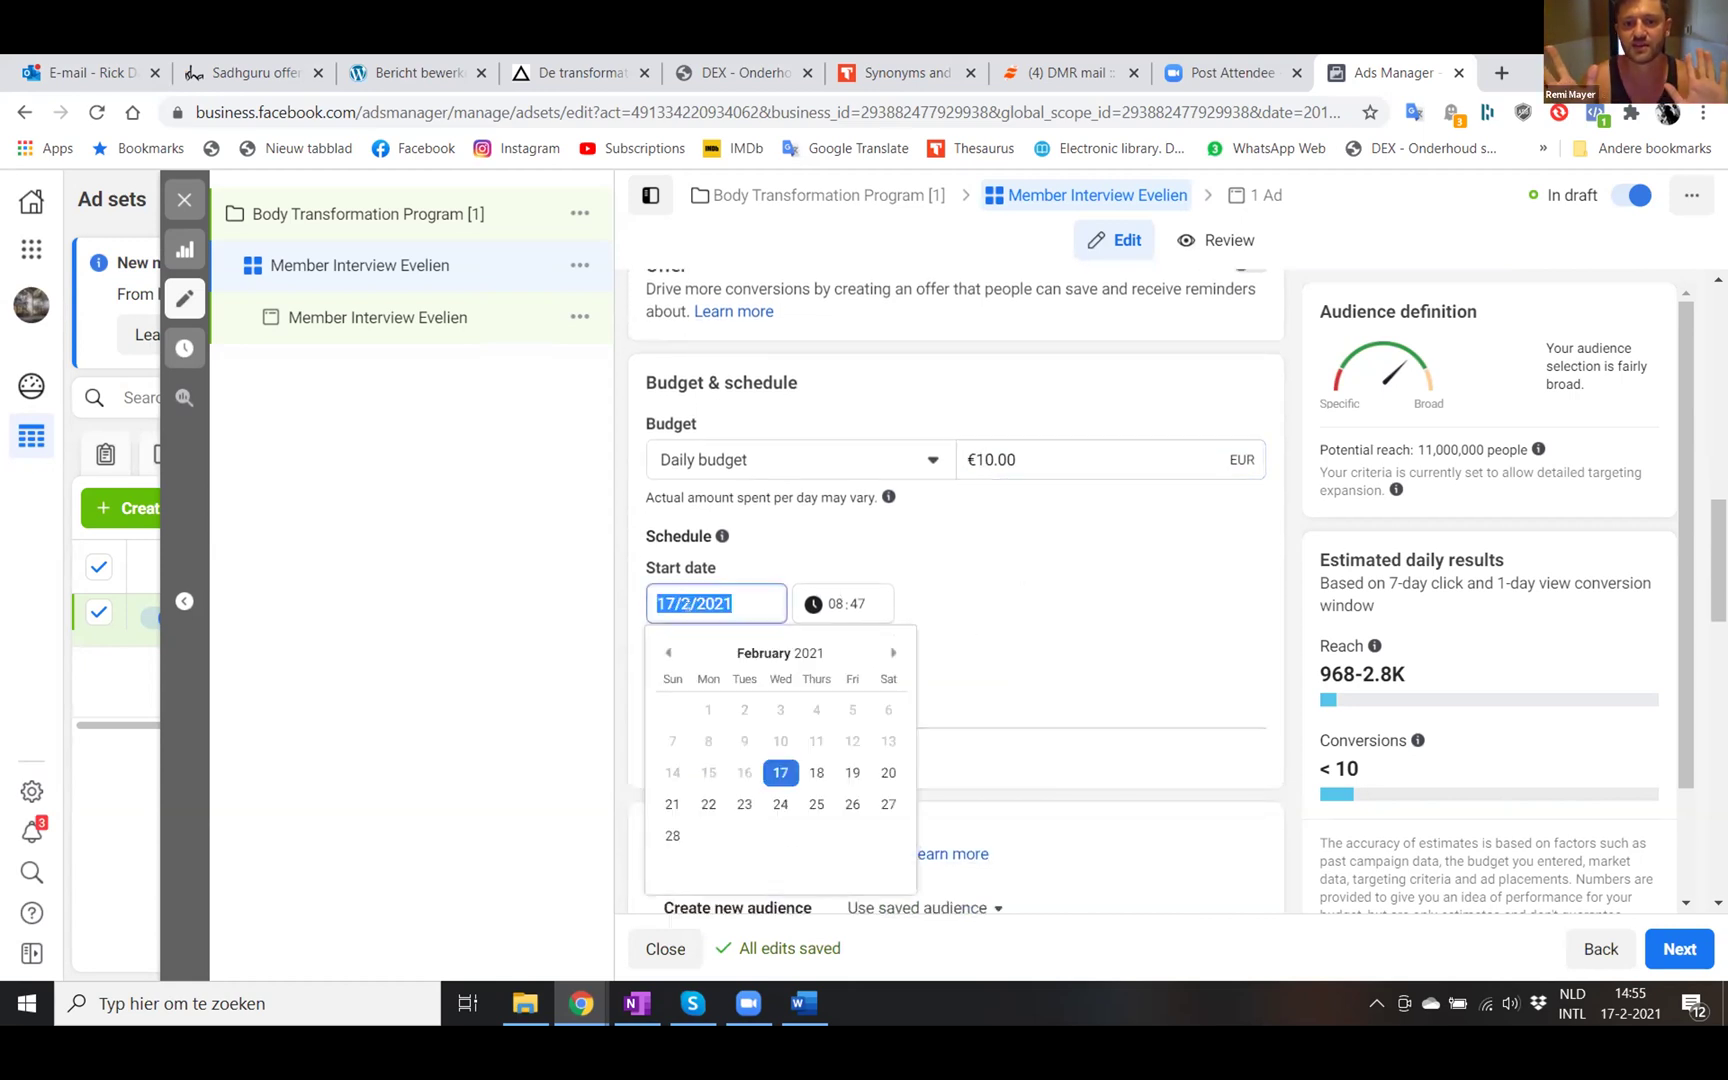
click(708, 804)
scroll(980, 727, down, 1)
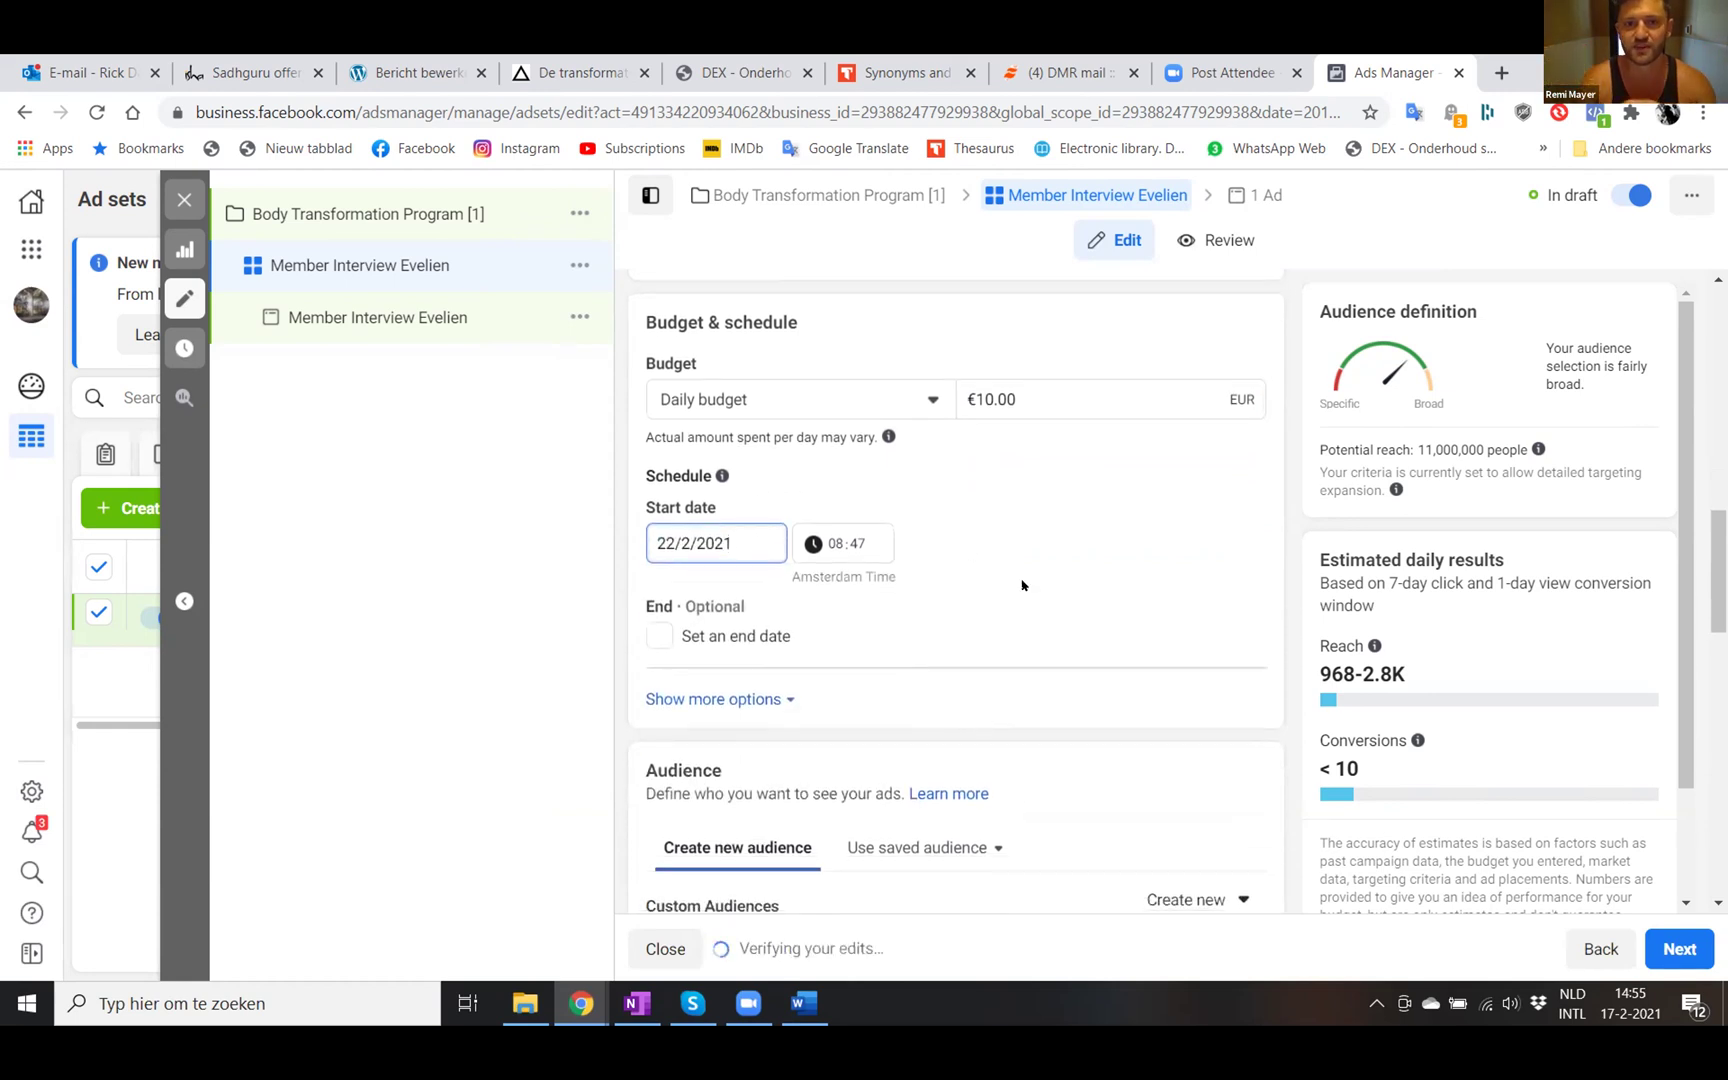
scroll(1022, 585, down, 1)
scroll(1022, 585, down, 1)
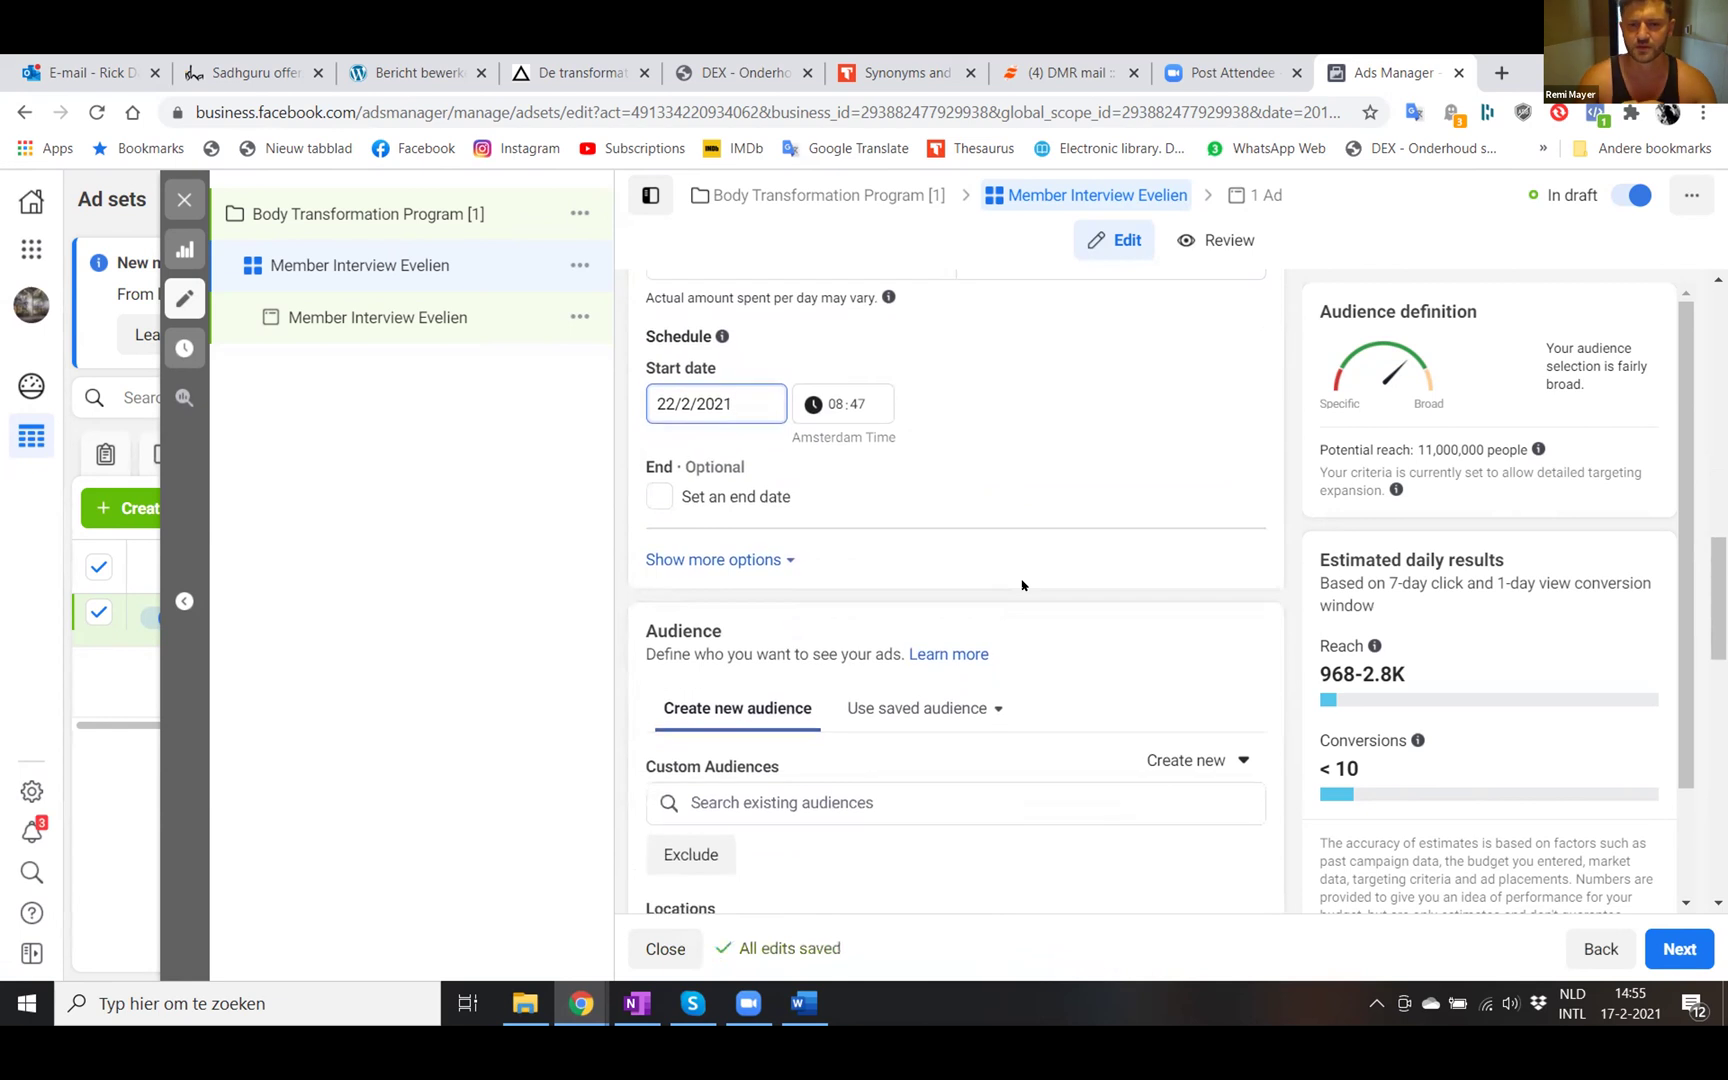
scroll(1022, 585, down, 1)
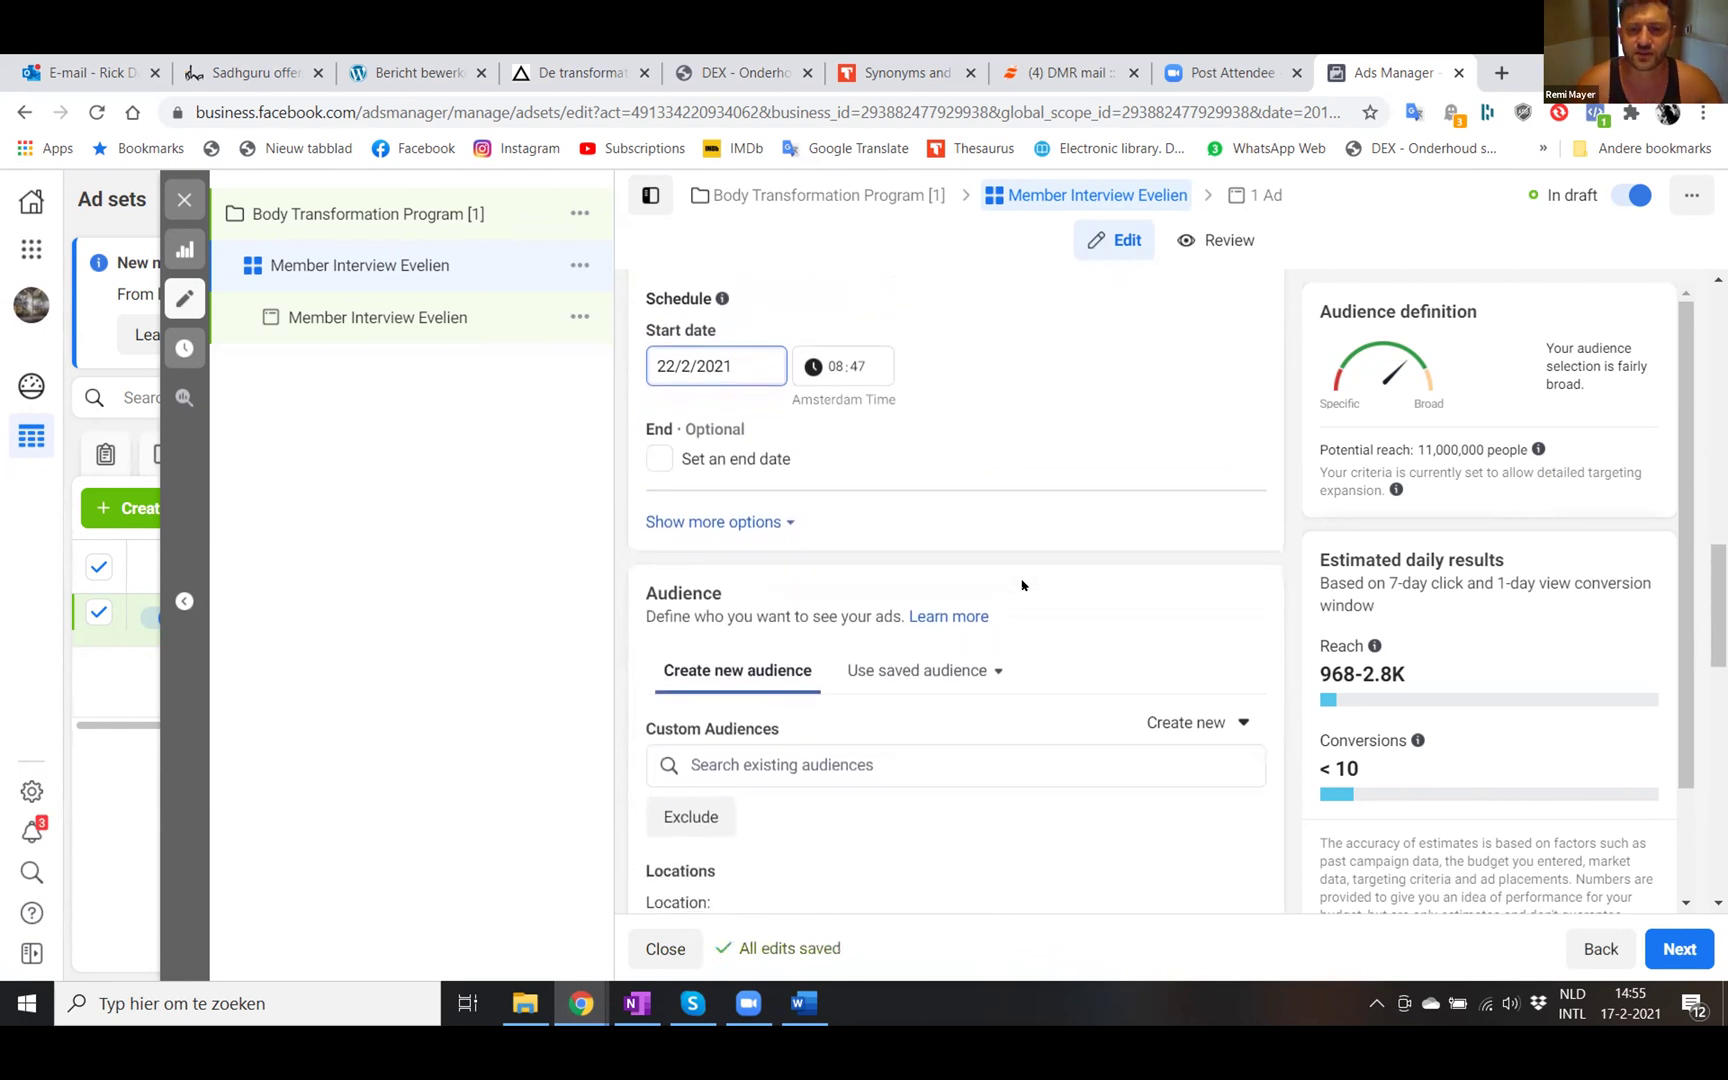
scroll(1022, 585, down, 4)
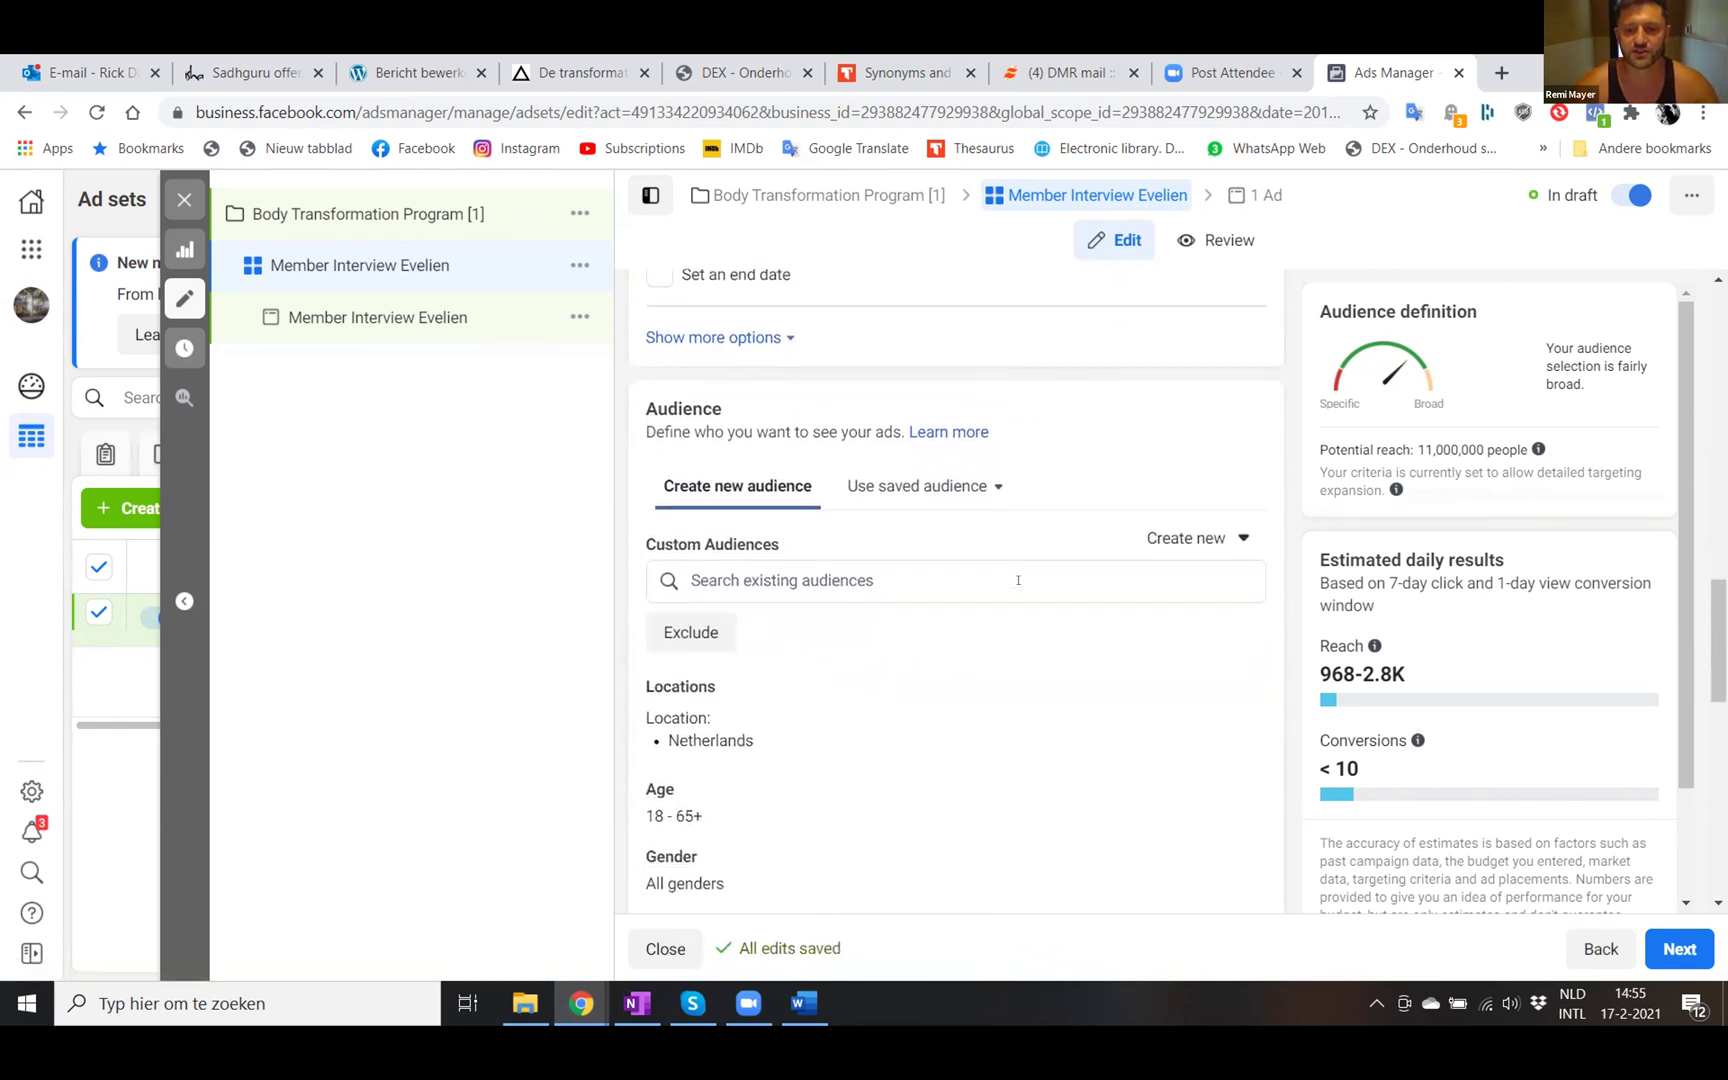
scroll(1022, 585, down, 4)
scroll(1022, 580, up, 6)
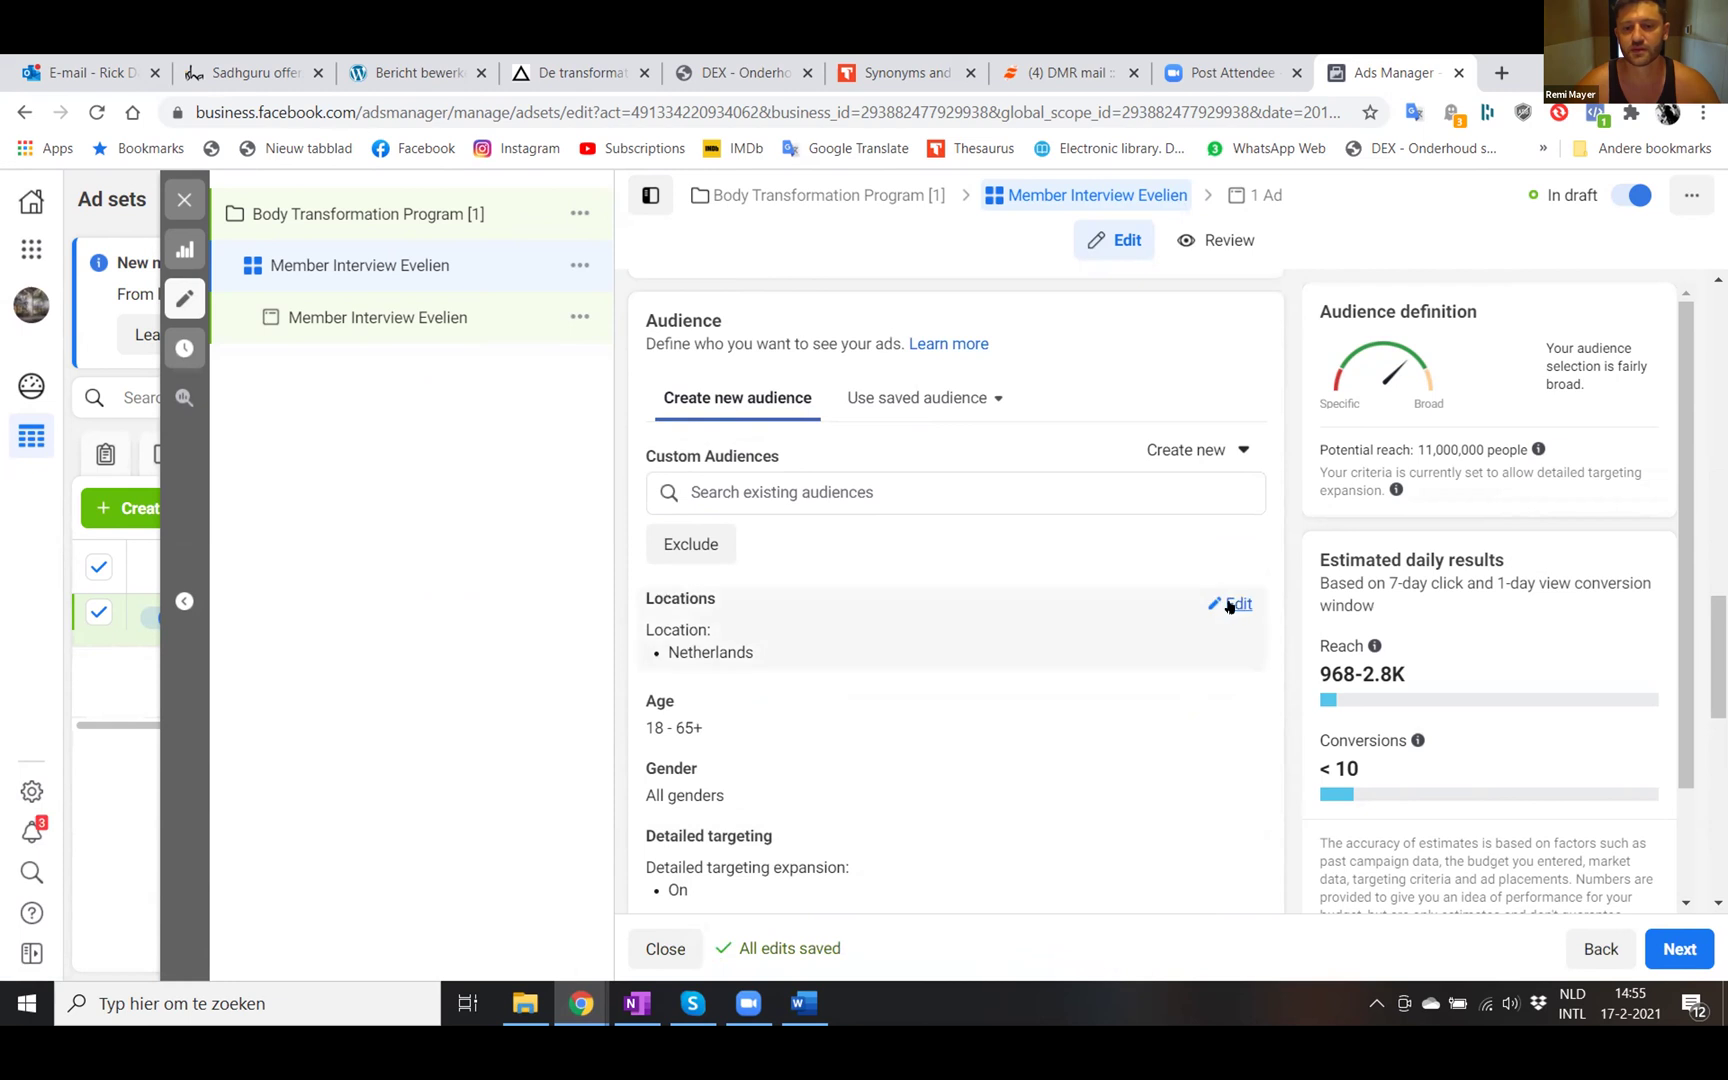
- Remove the Netherlands from locations, keeping people living in or recently in the area
click(1236, 604)
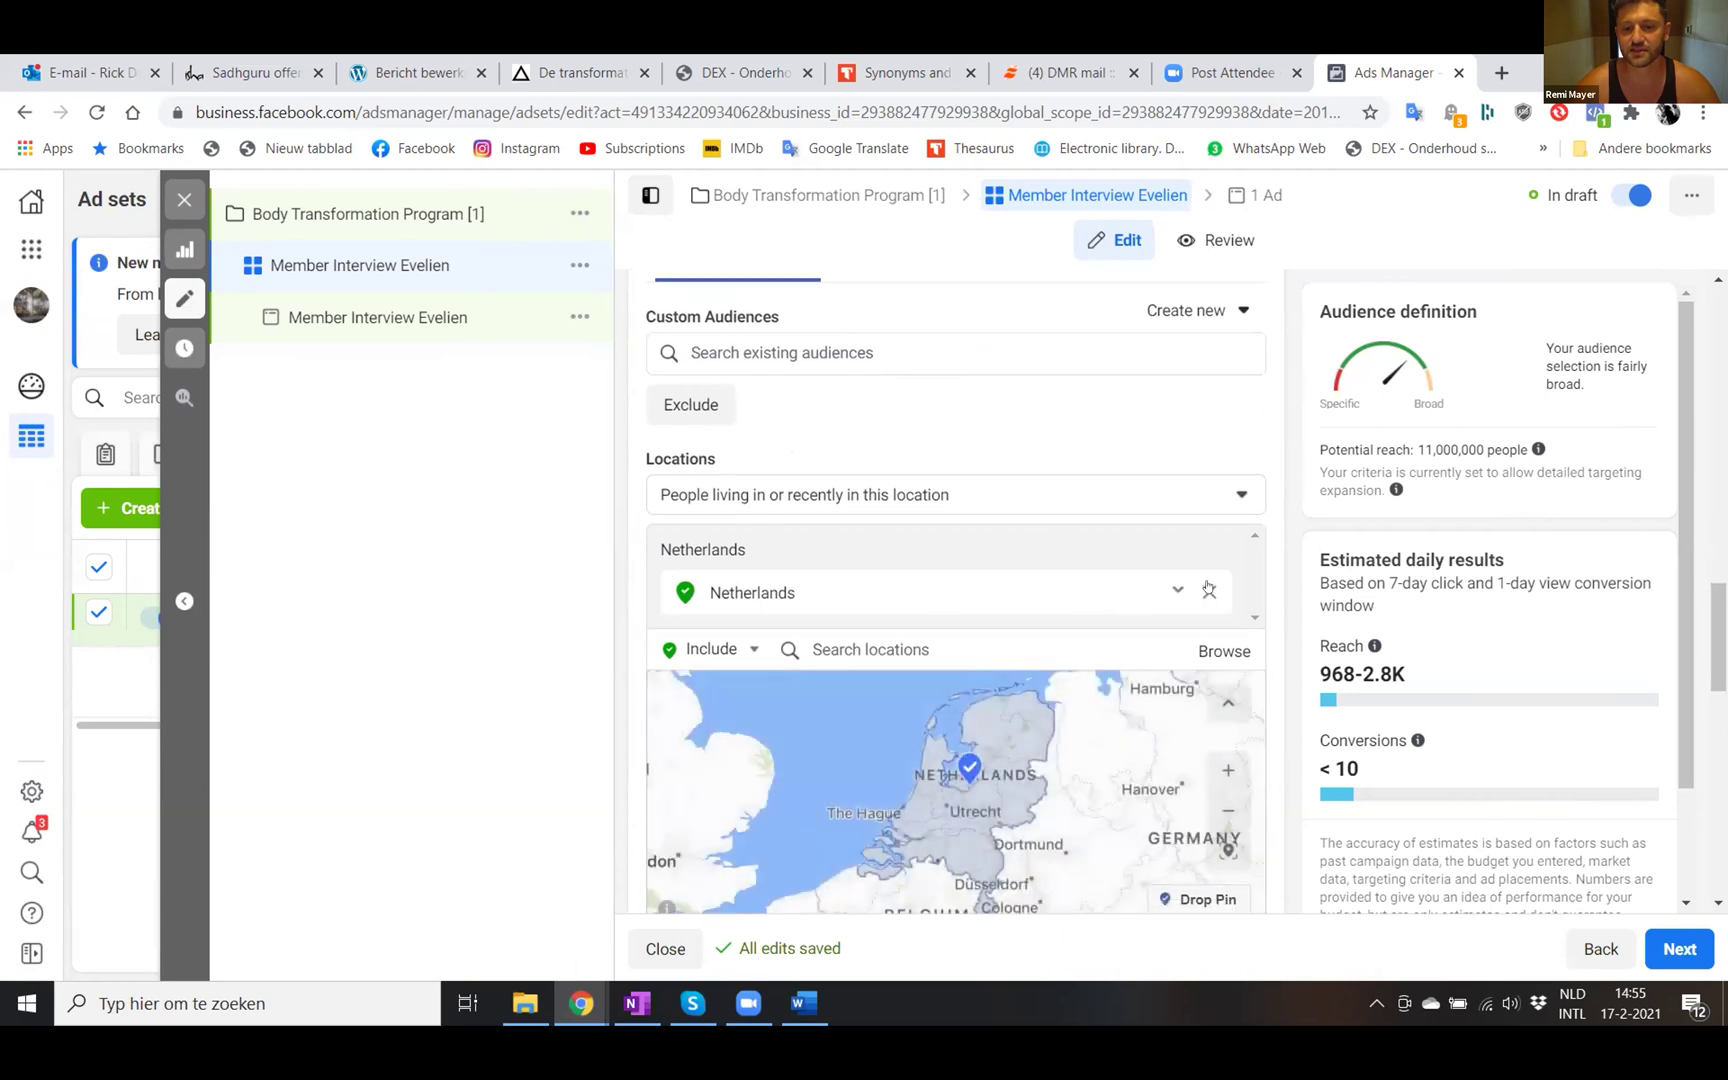
click(1209, 592)
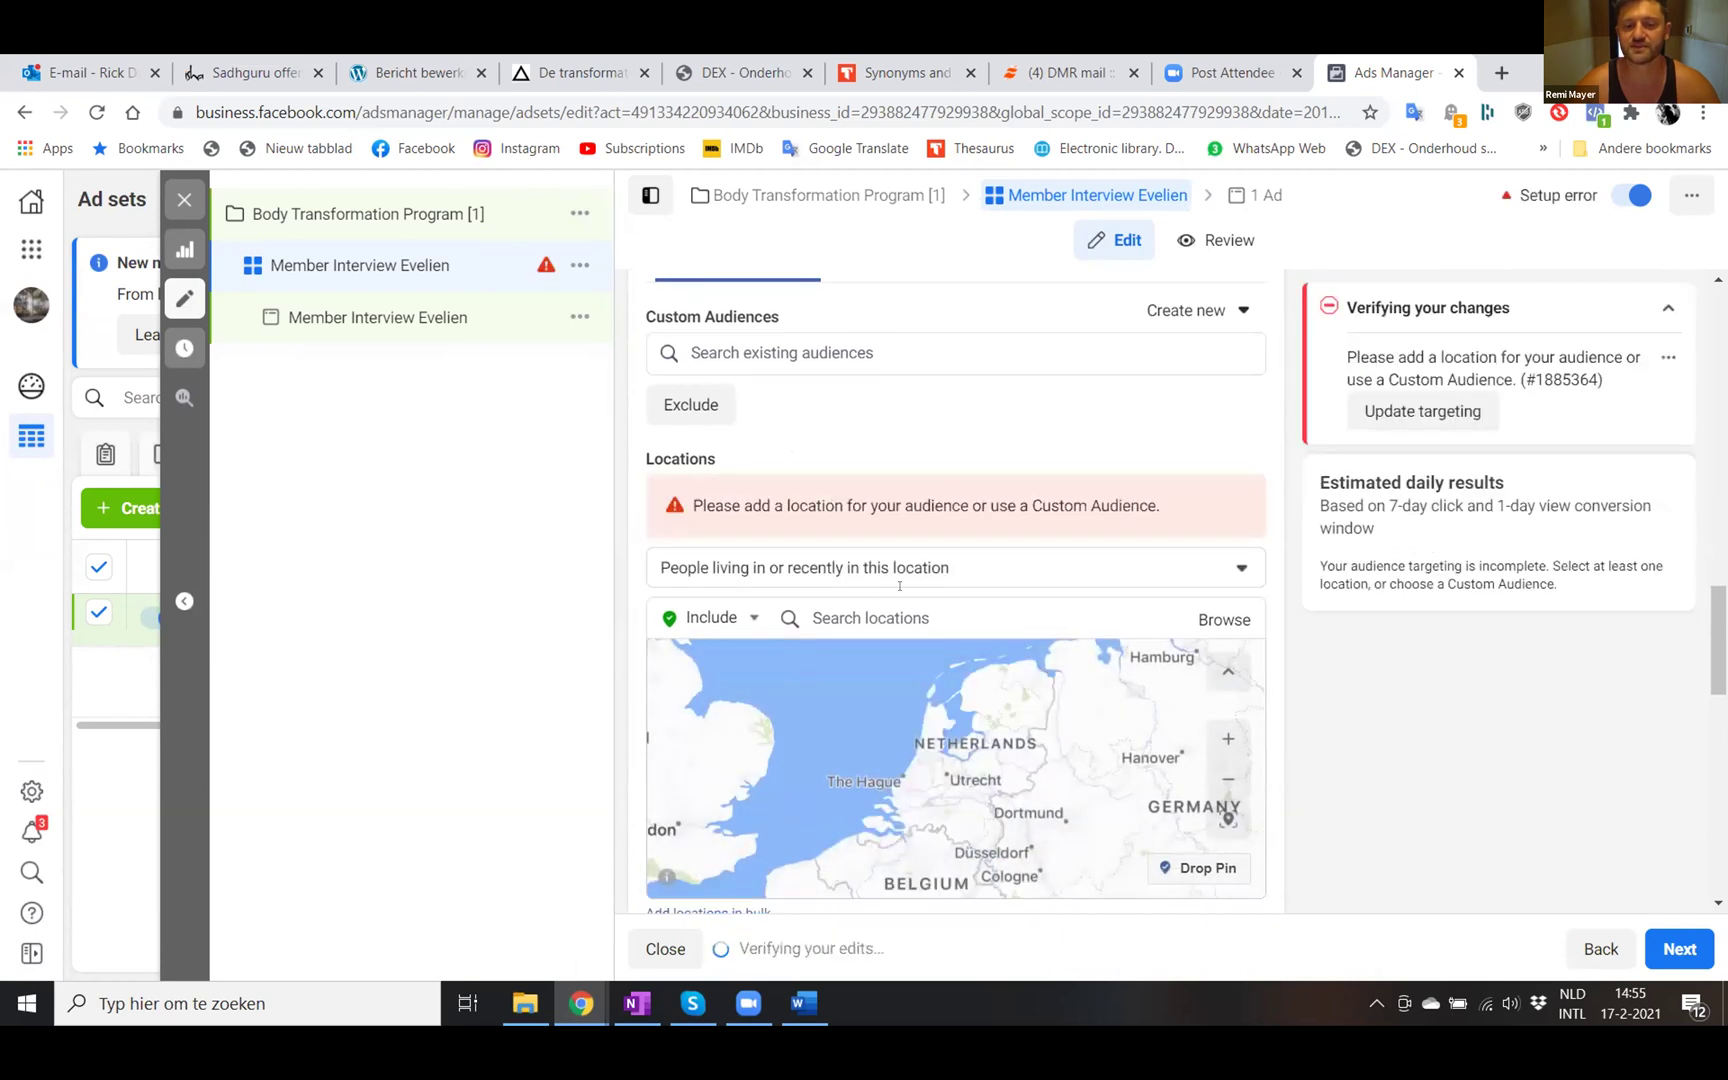
click(801, 567)
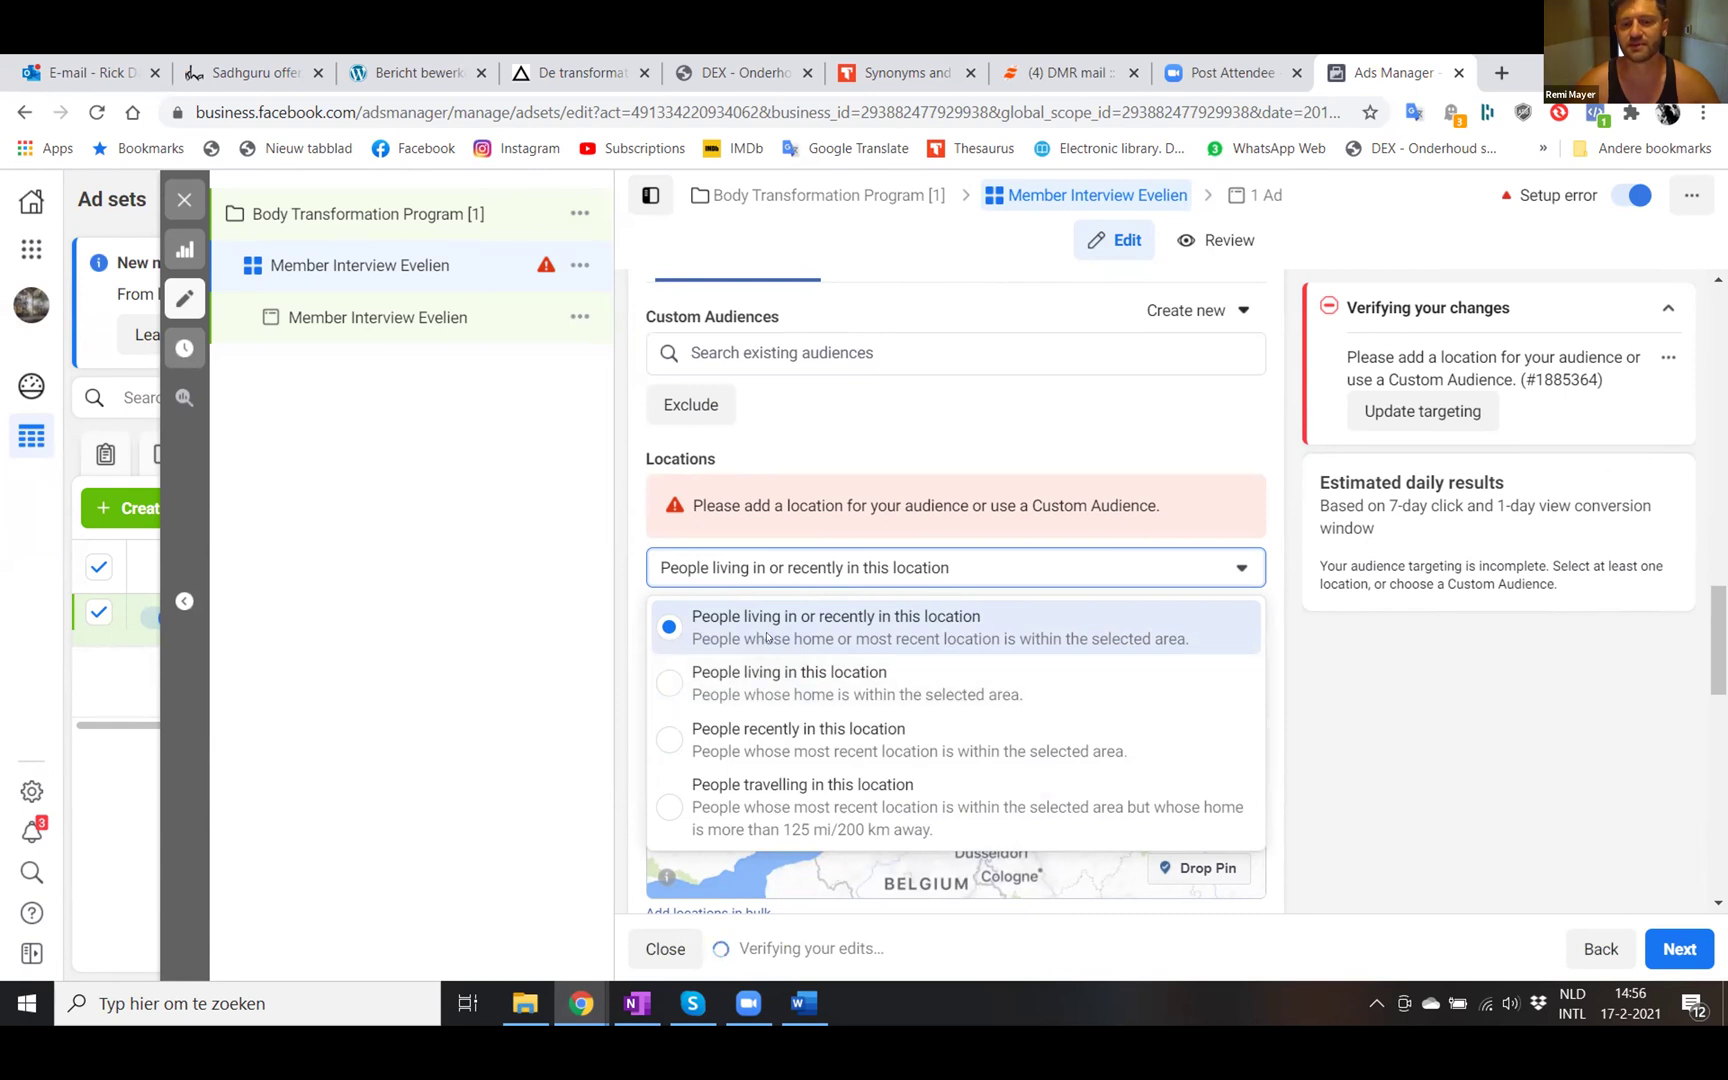
click(739, 569)
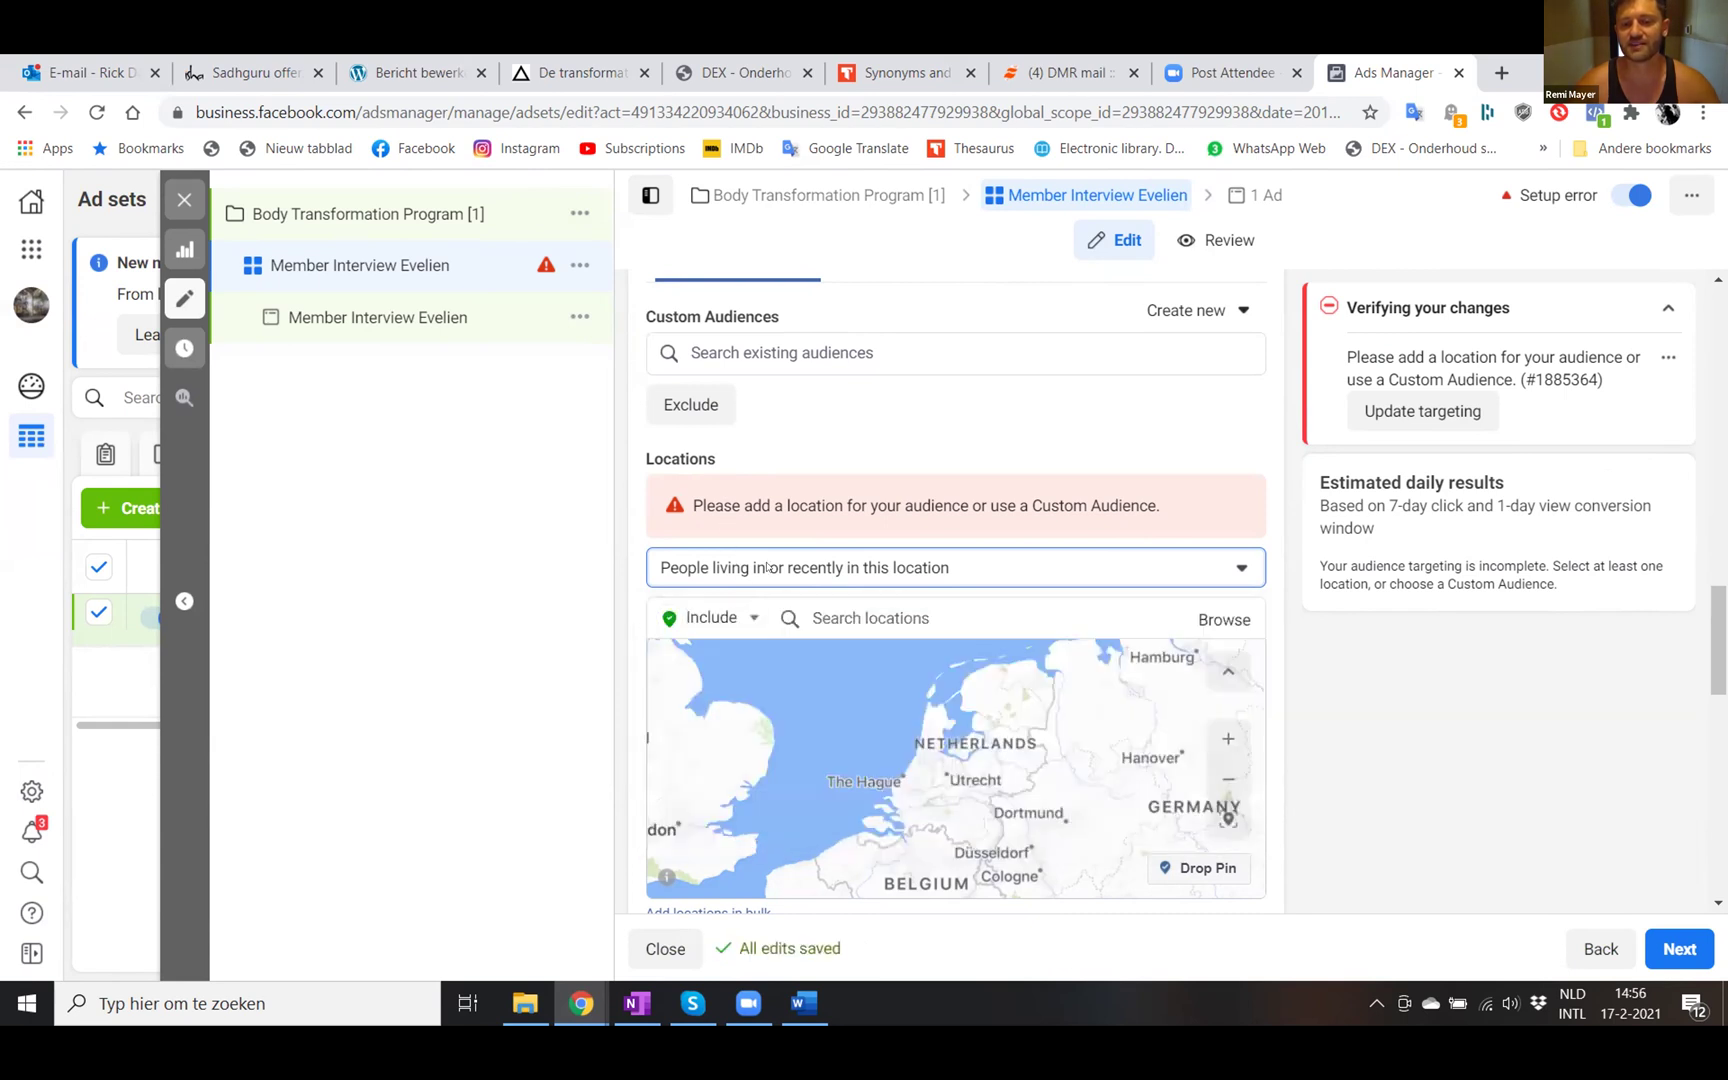
click(818, 617)
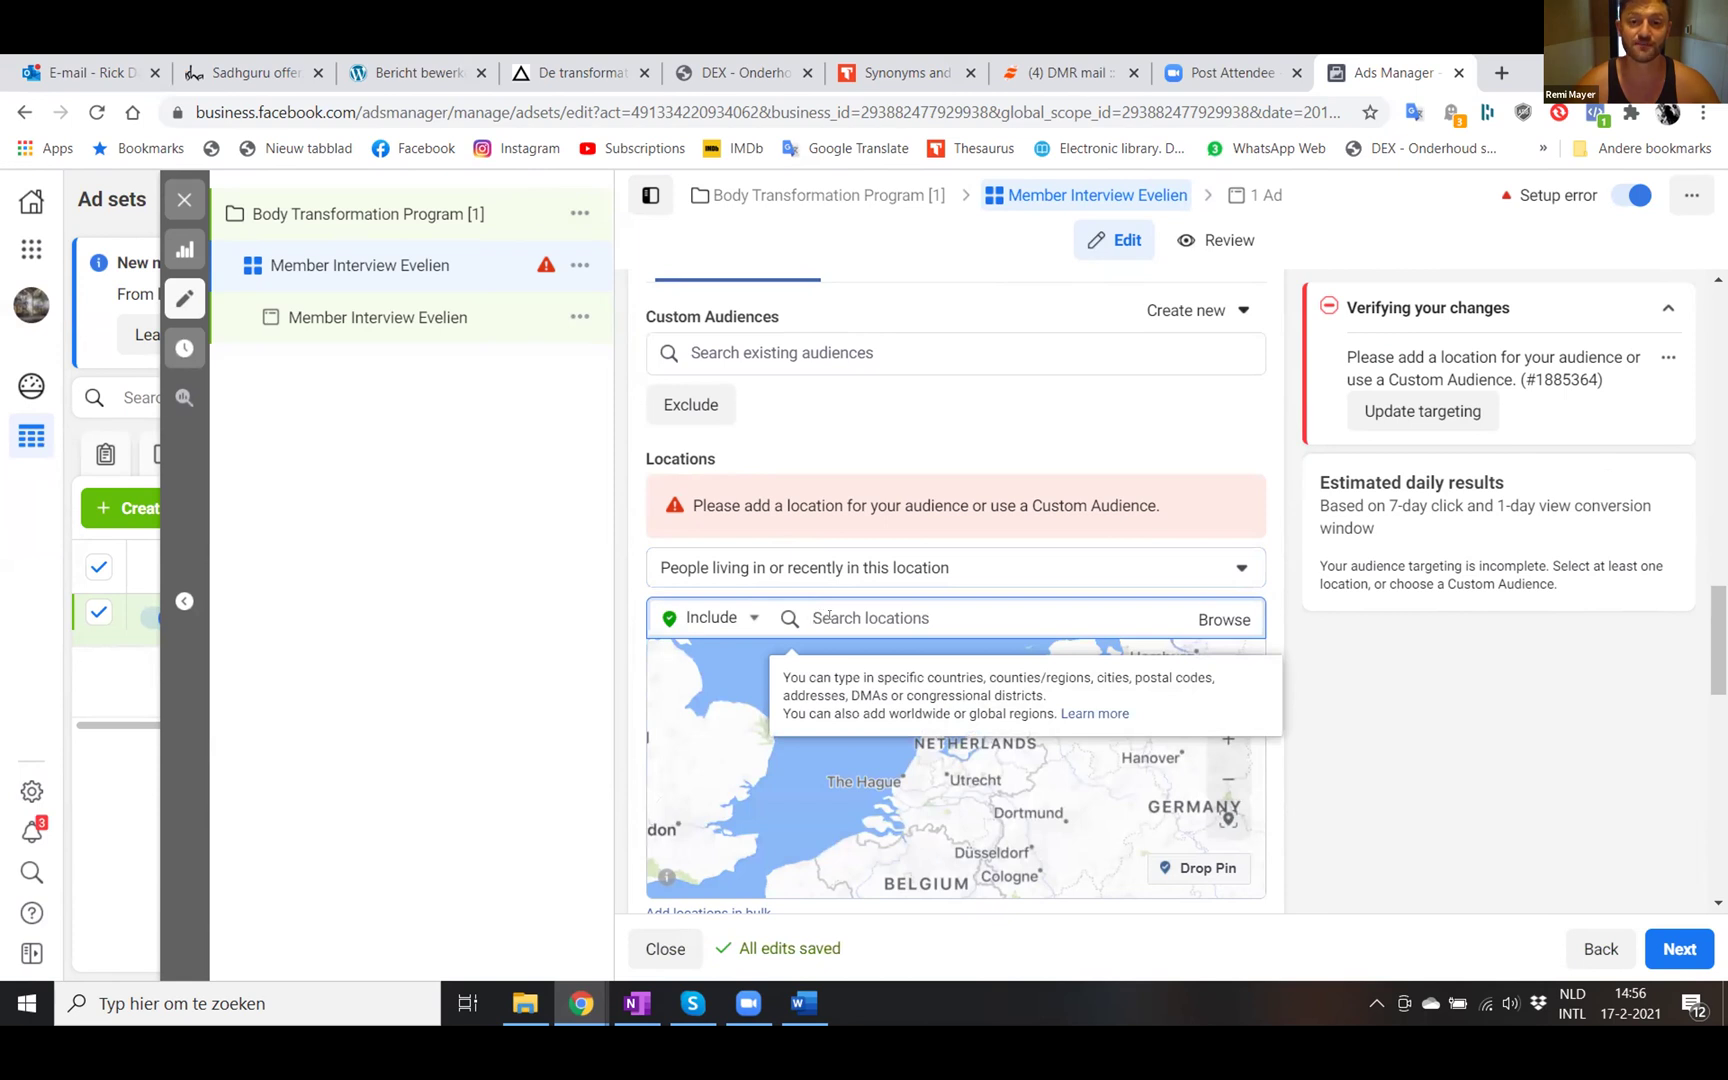
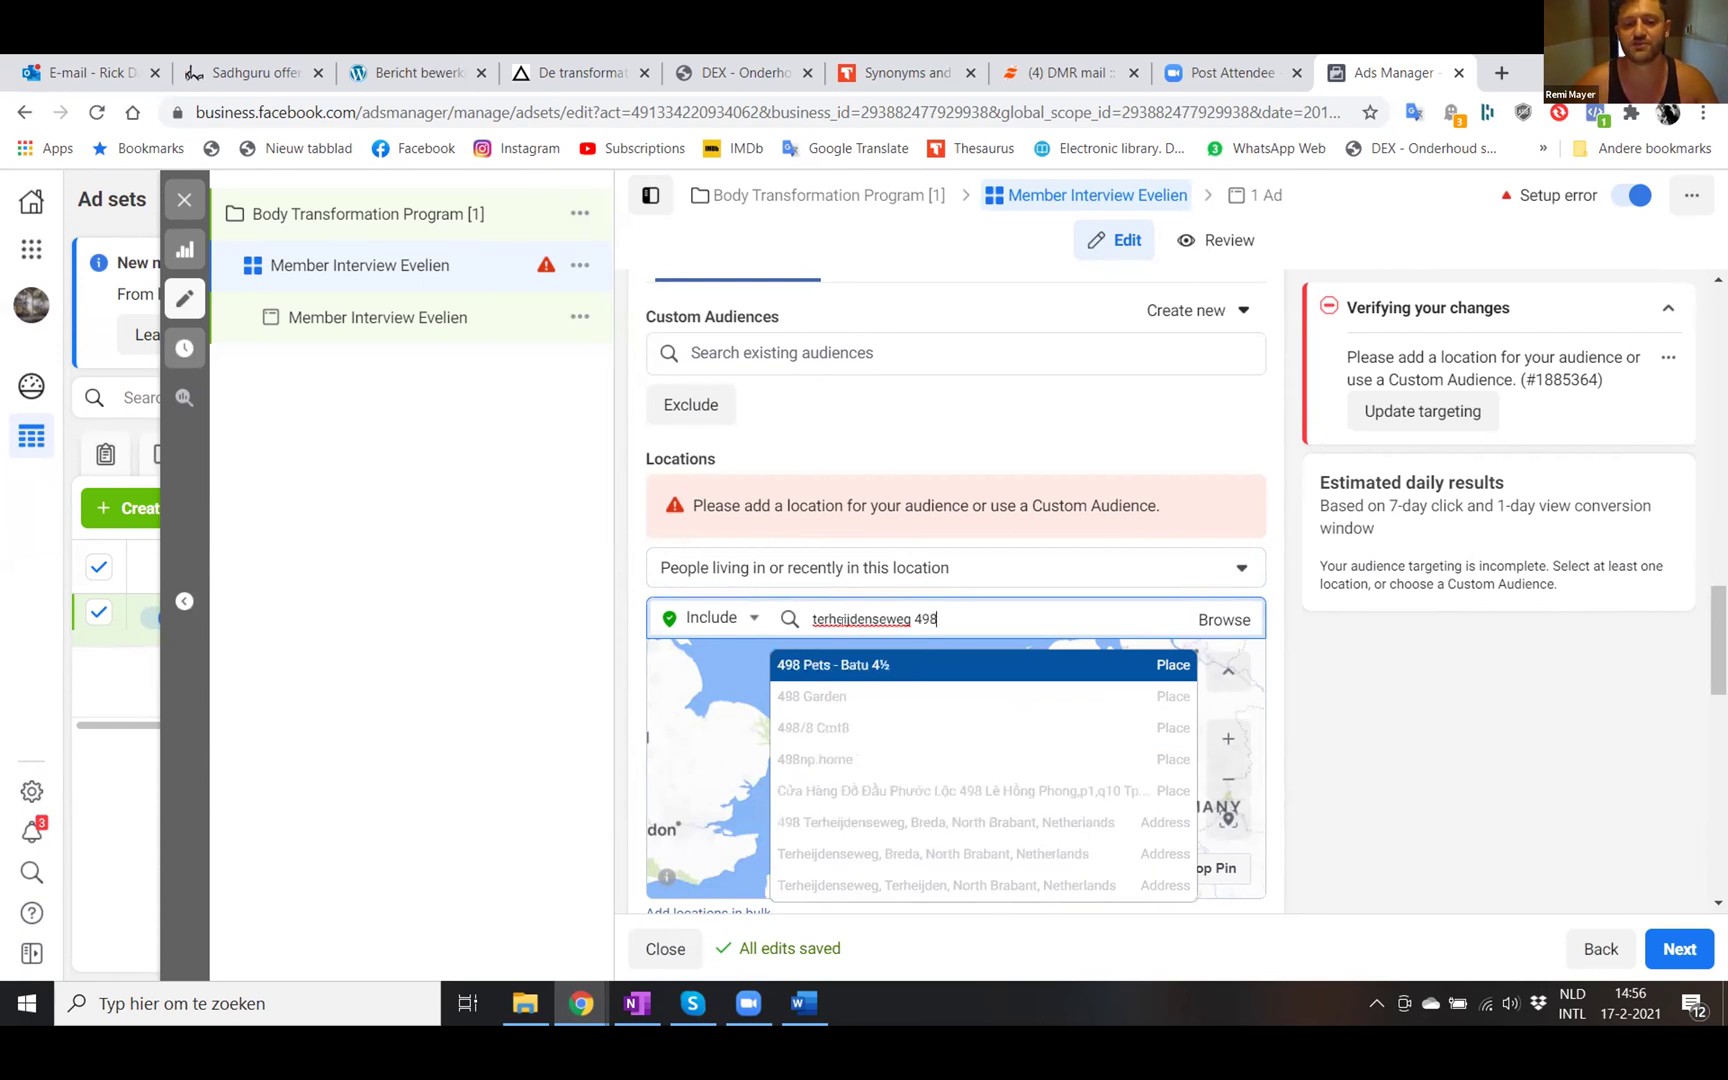
click(899, 823)
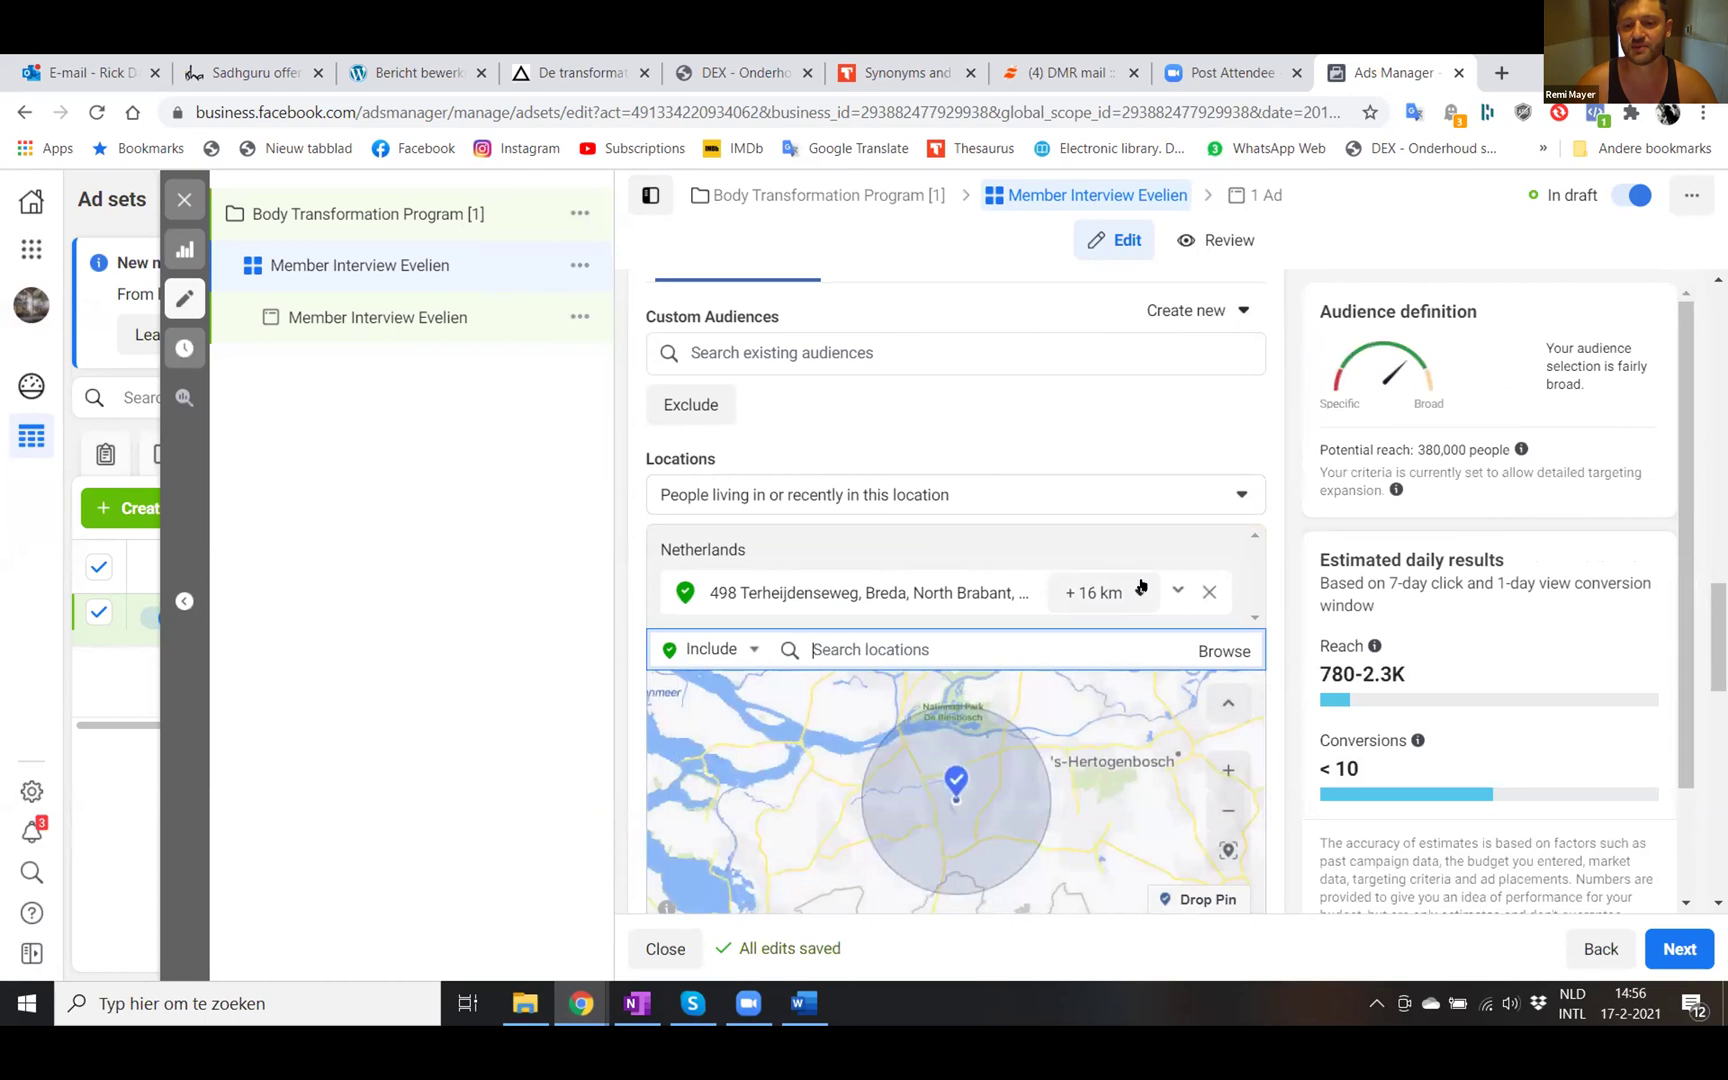
click(1141, 590)
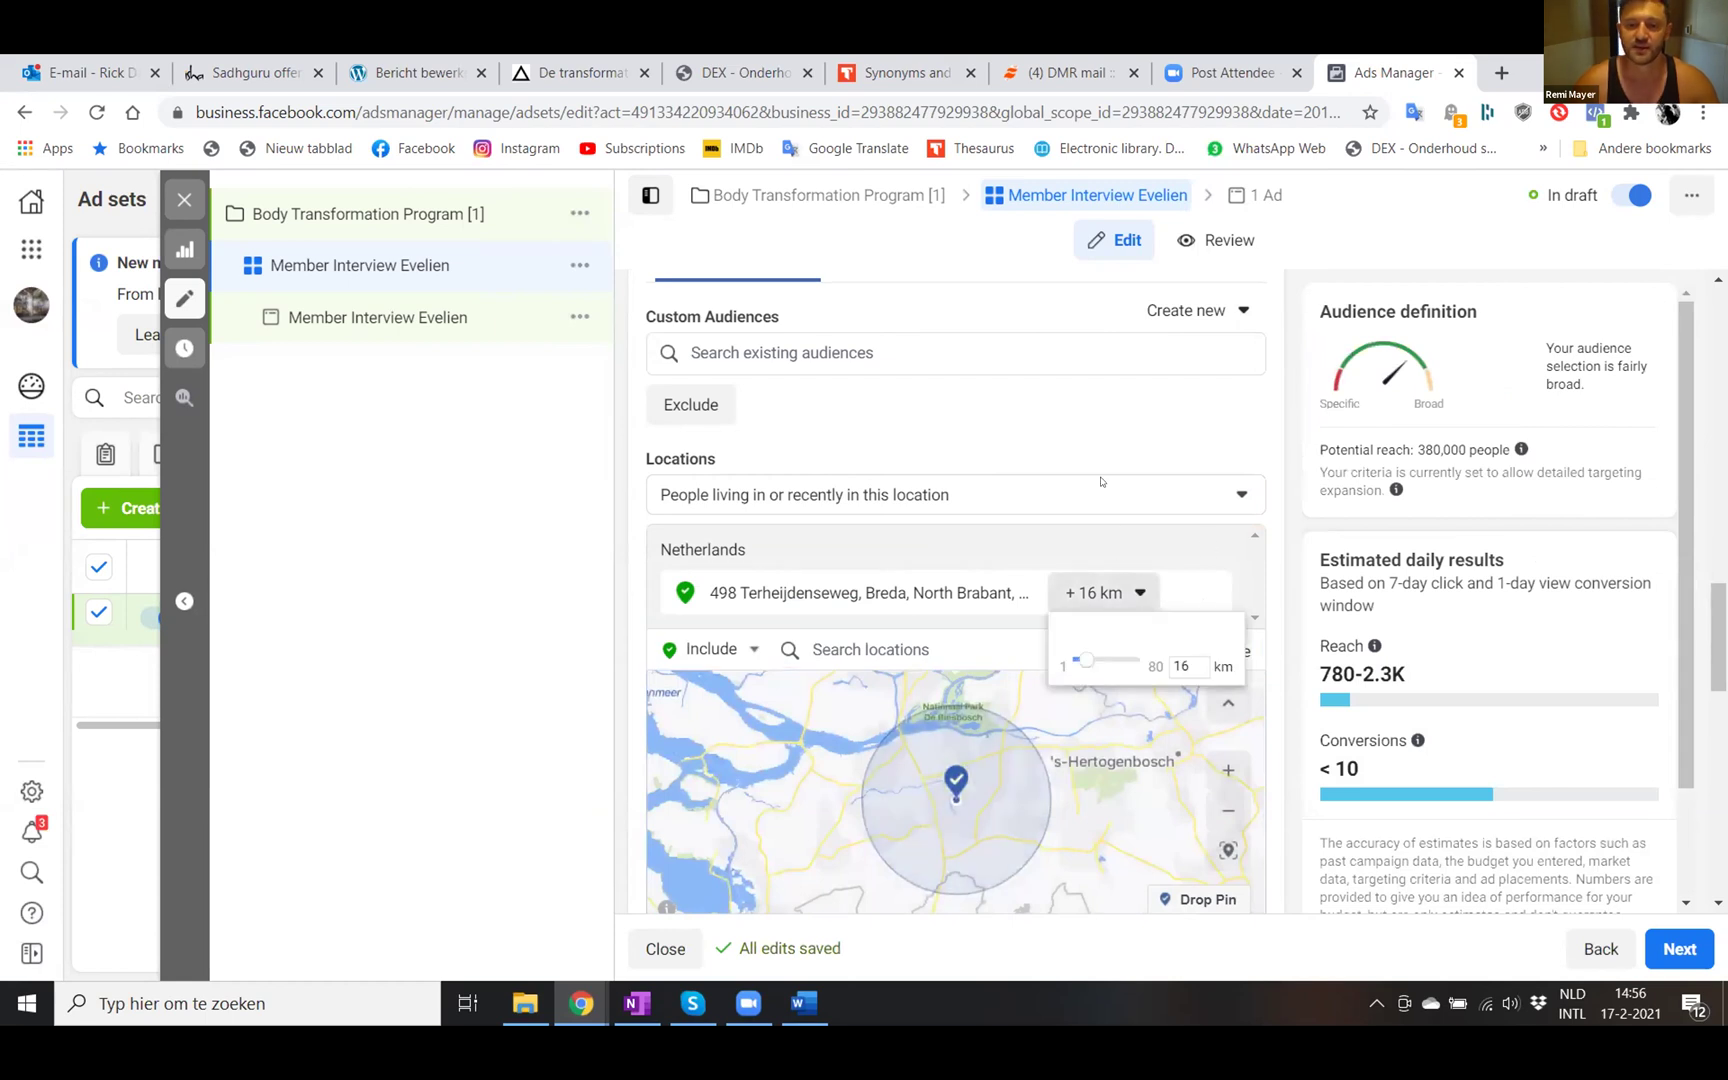
- Shrink the Breda address radius to 10 km with the slider
click(1101, 443)
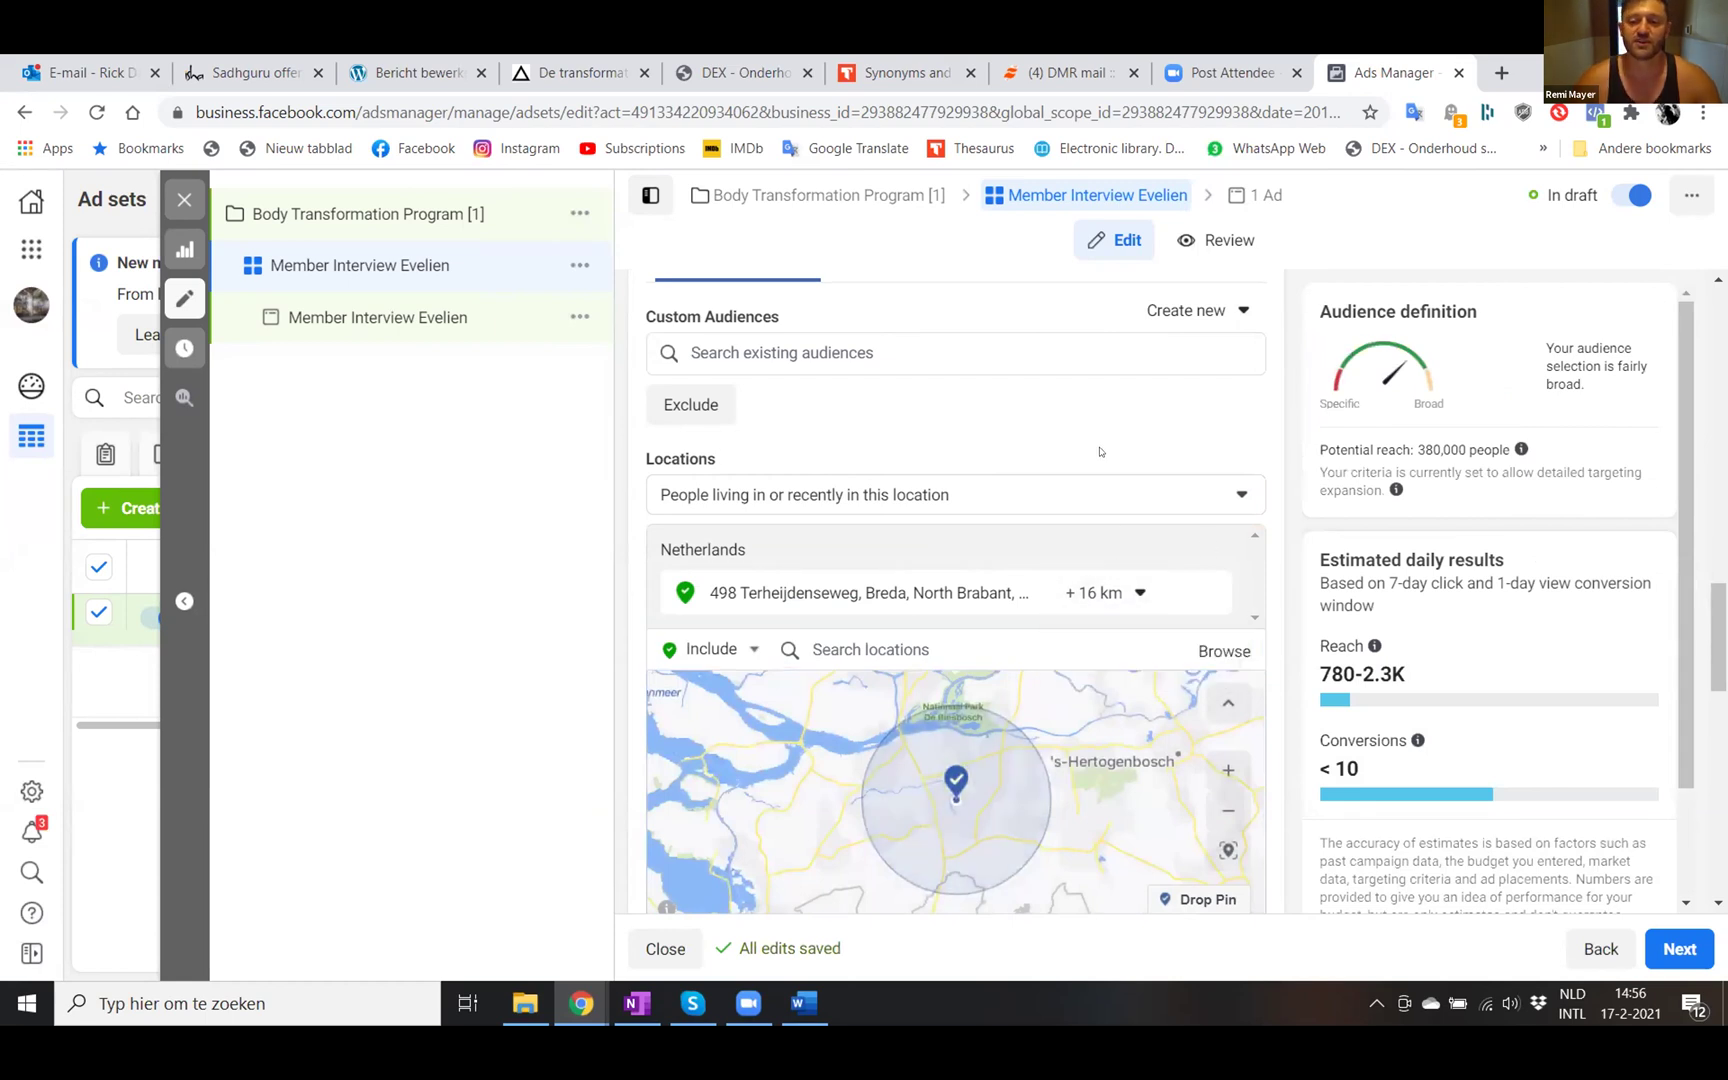
click(1133, 594)
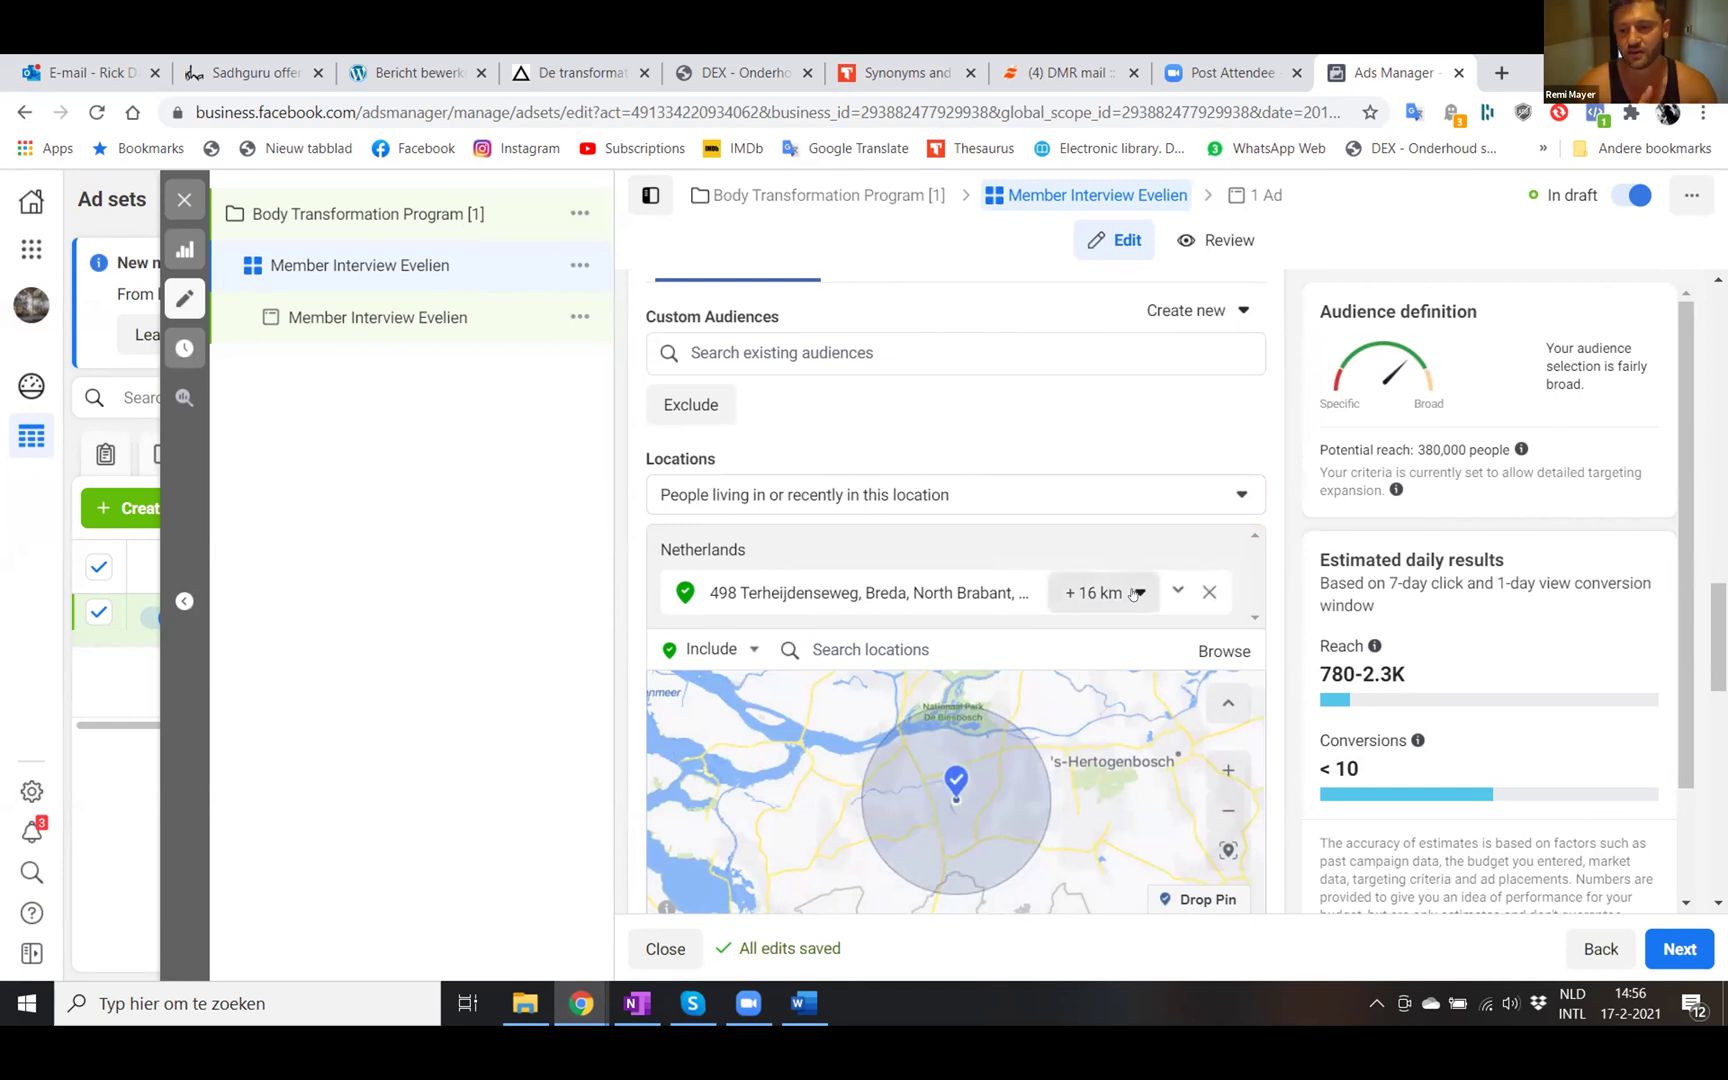
drag(1087, 665, 1085, 665)
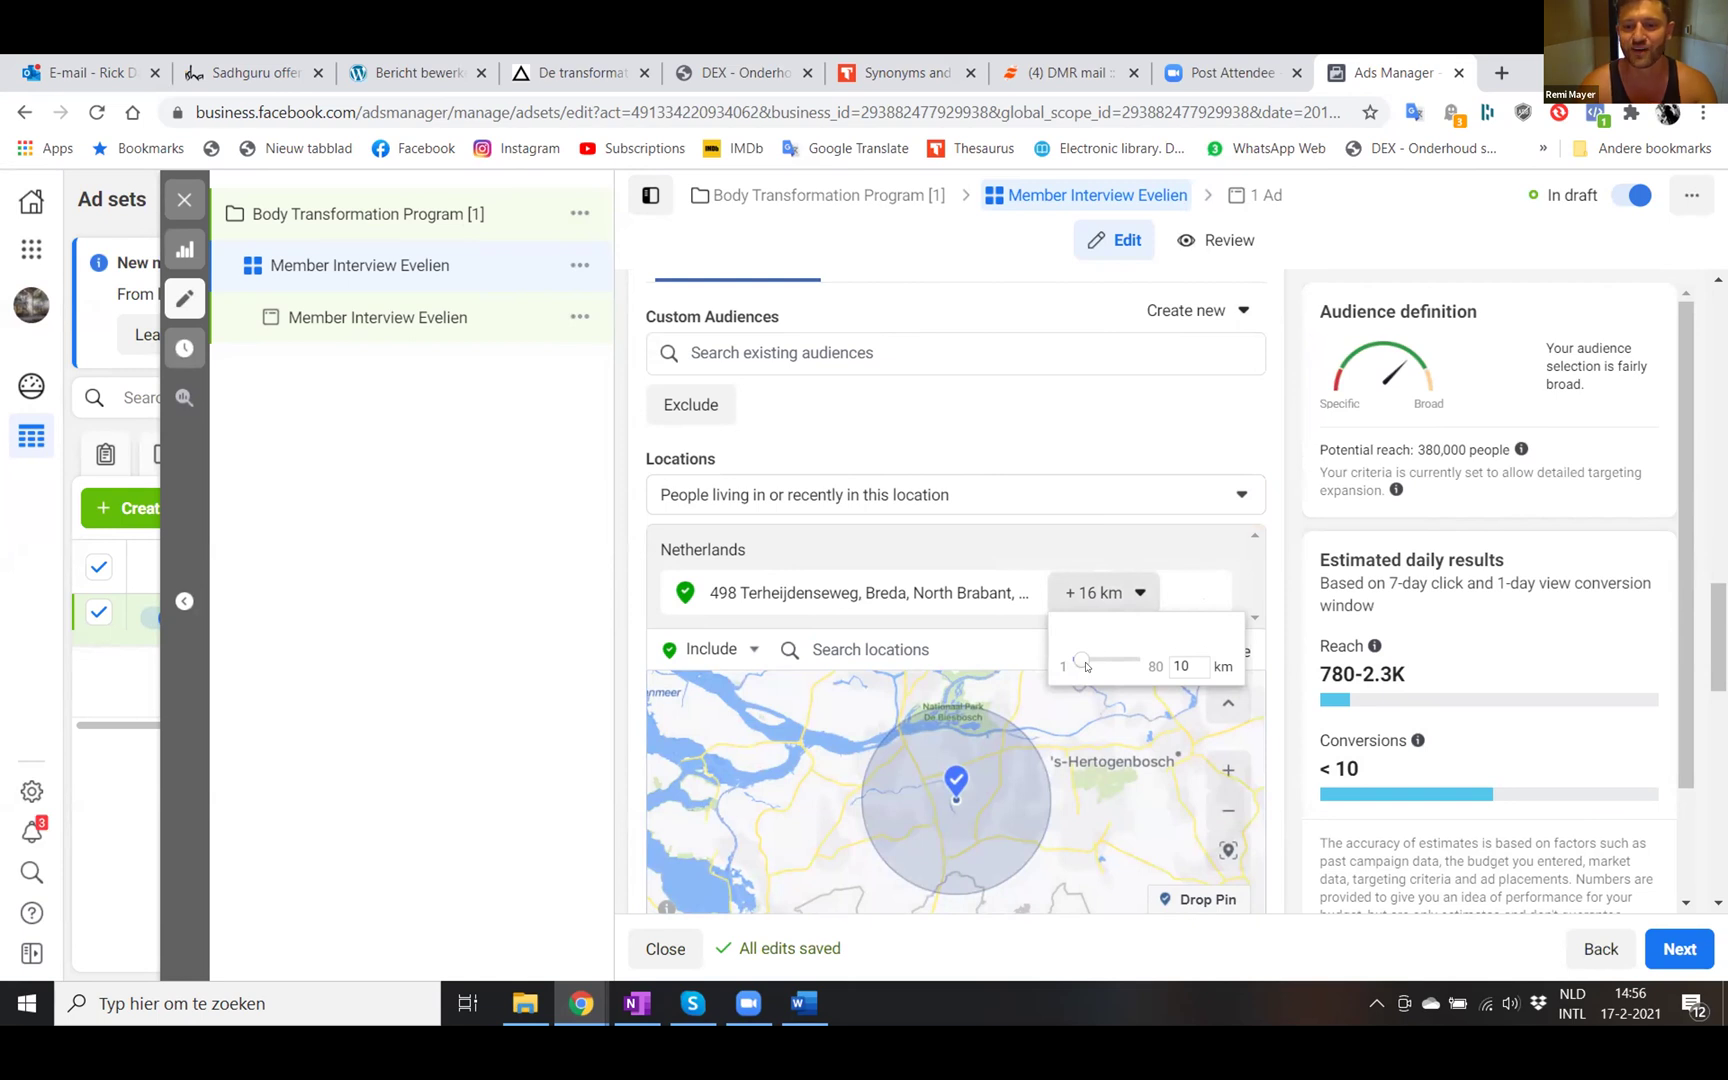
click(1100, 594)
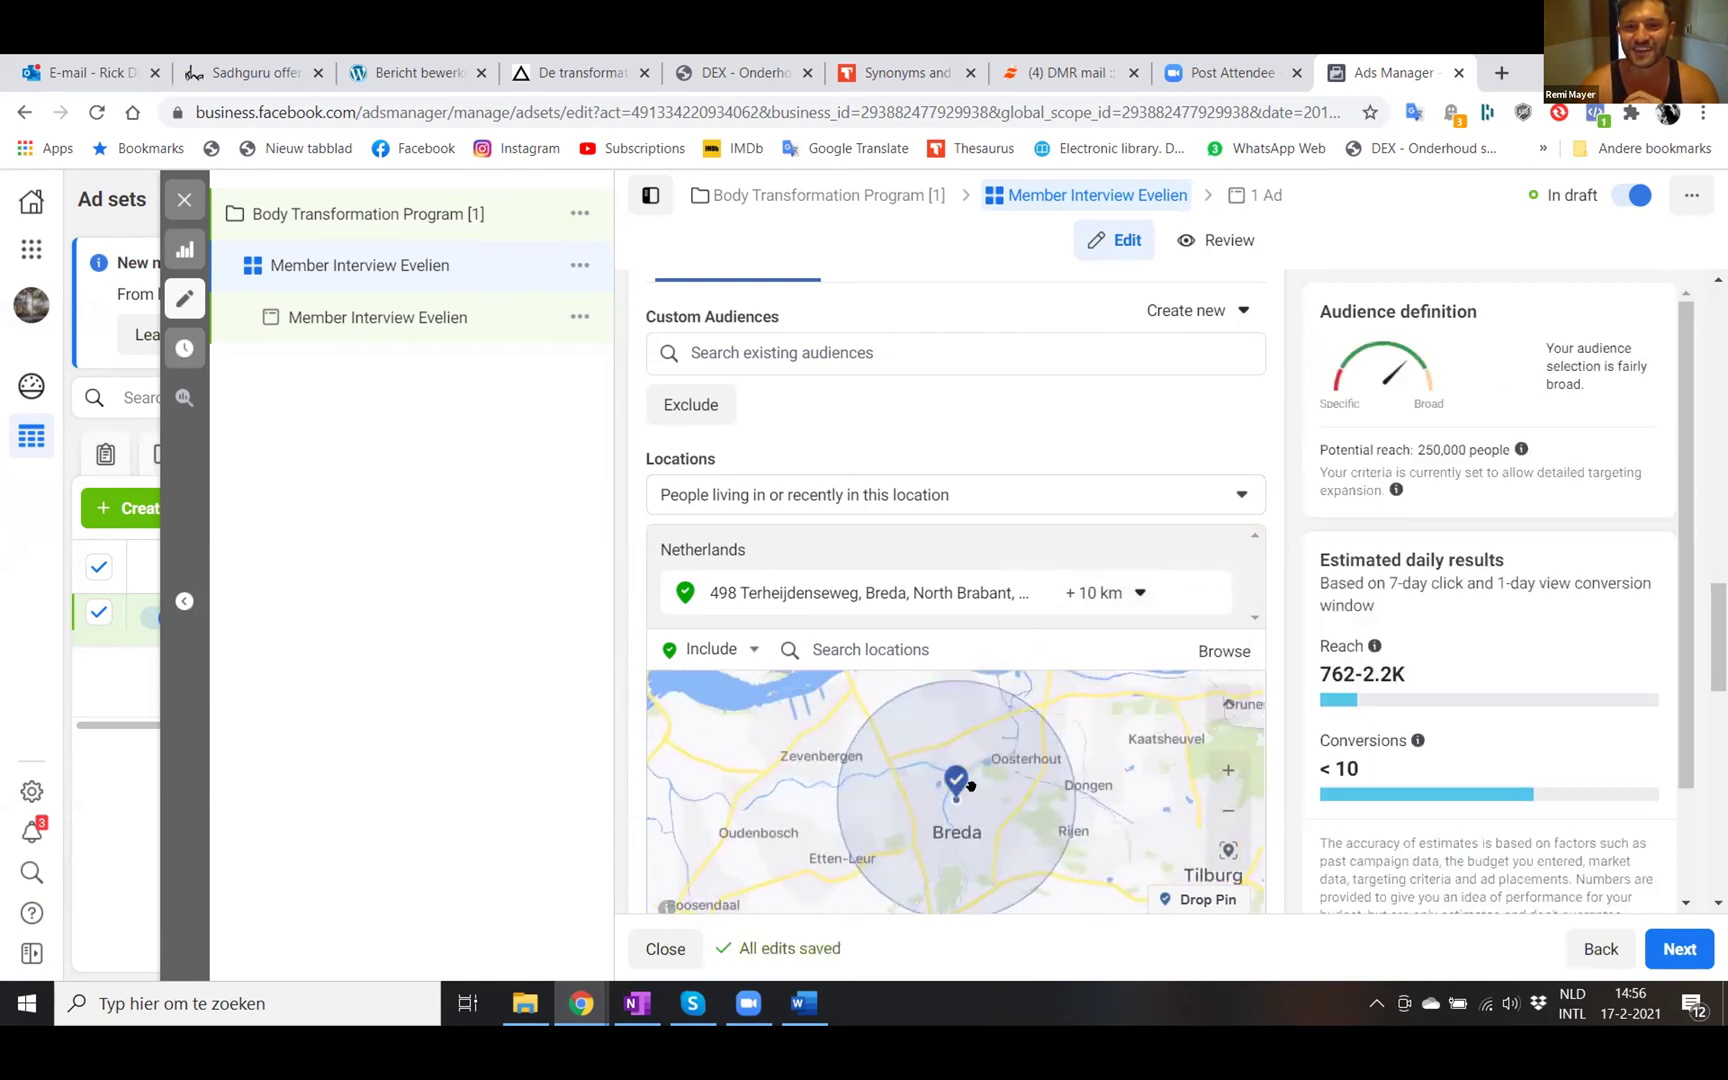
- Enter 8 km as the targeting radius
click(1138, 593)
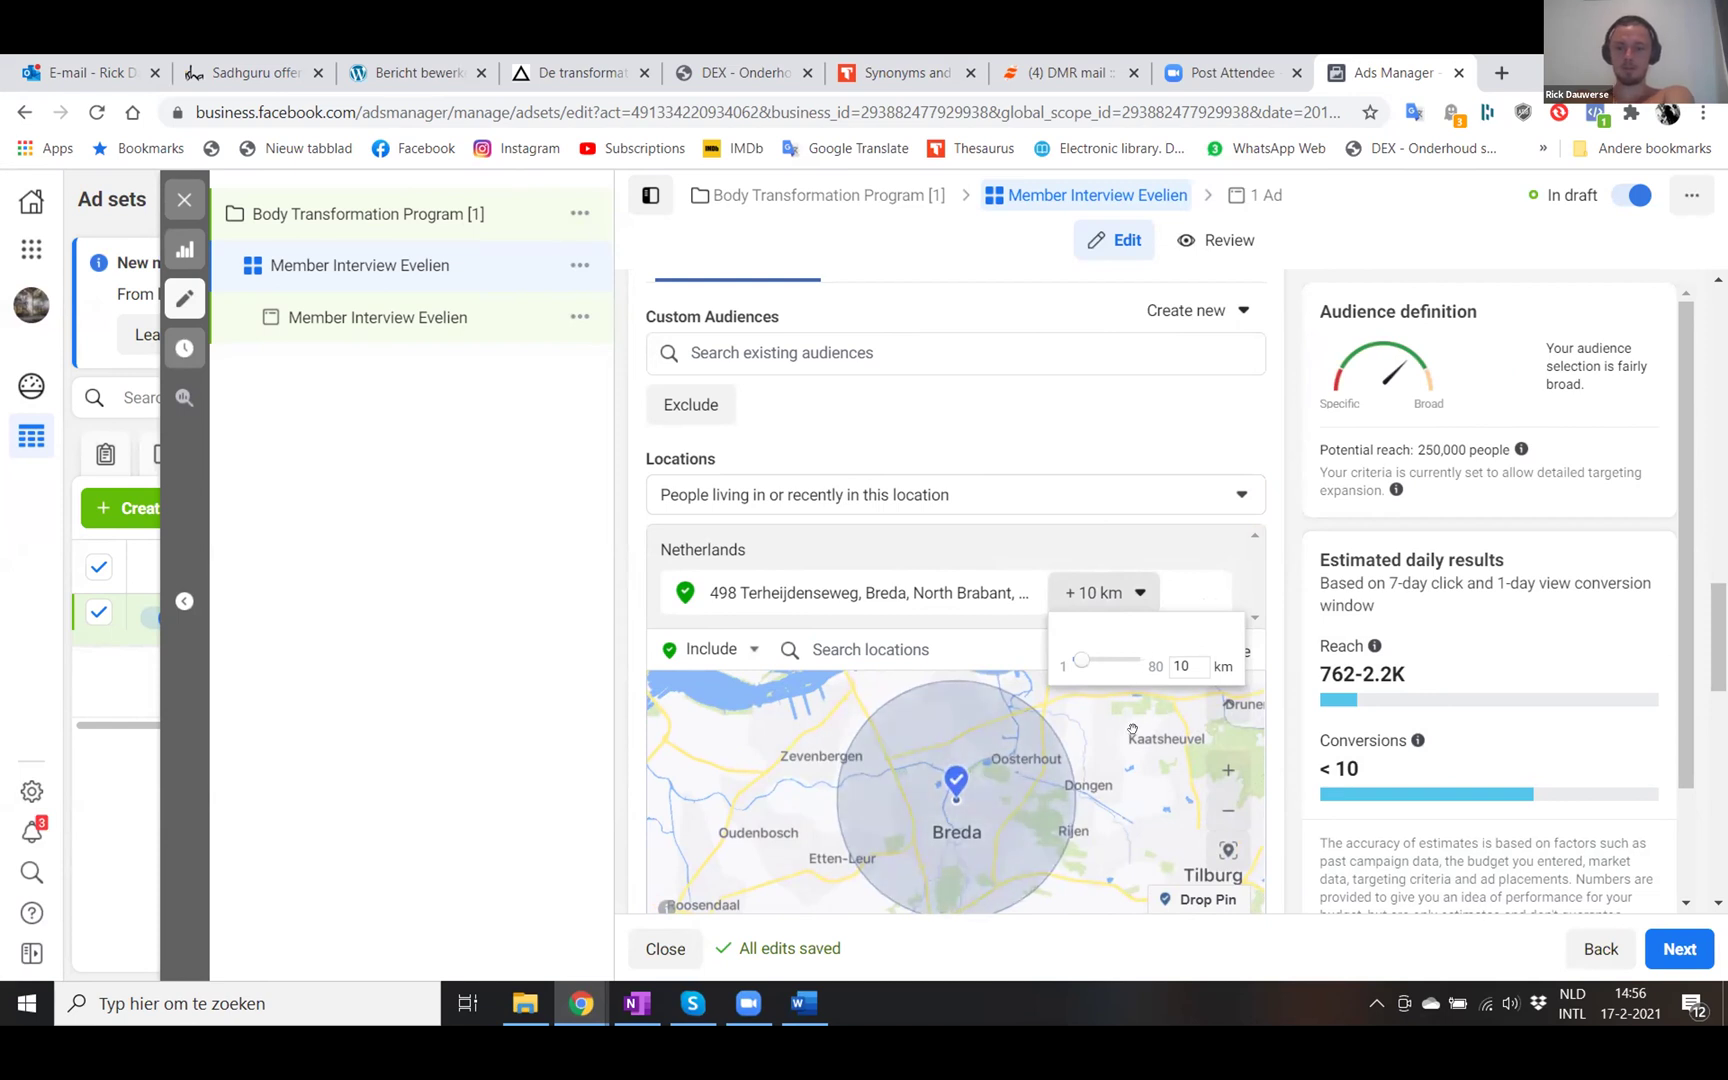
scroll(1133, 730, down, 1)
scroll(1133, 730, down, 2)
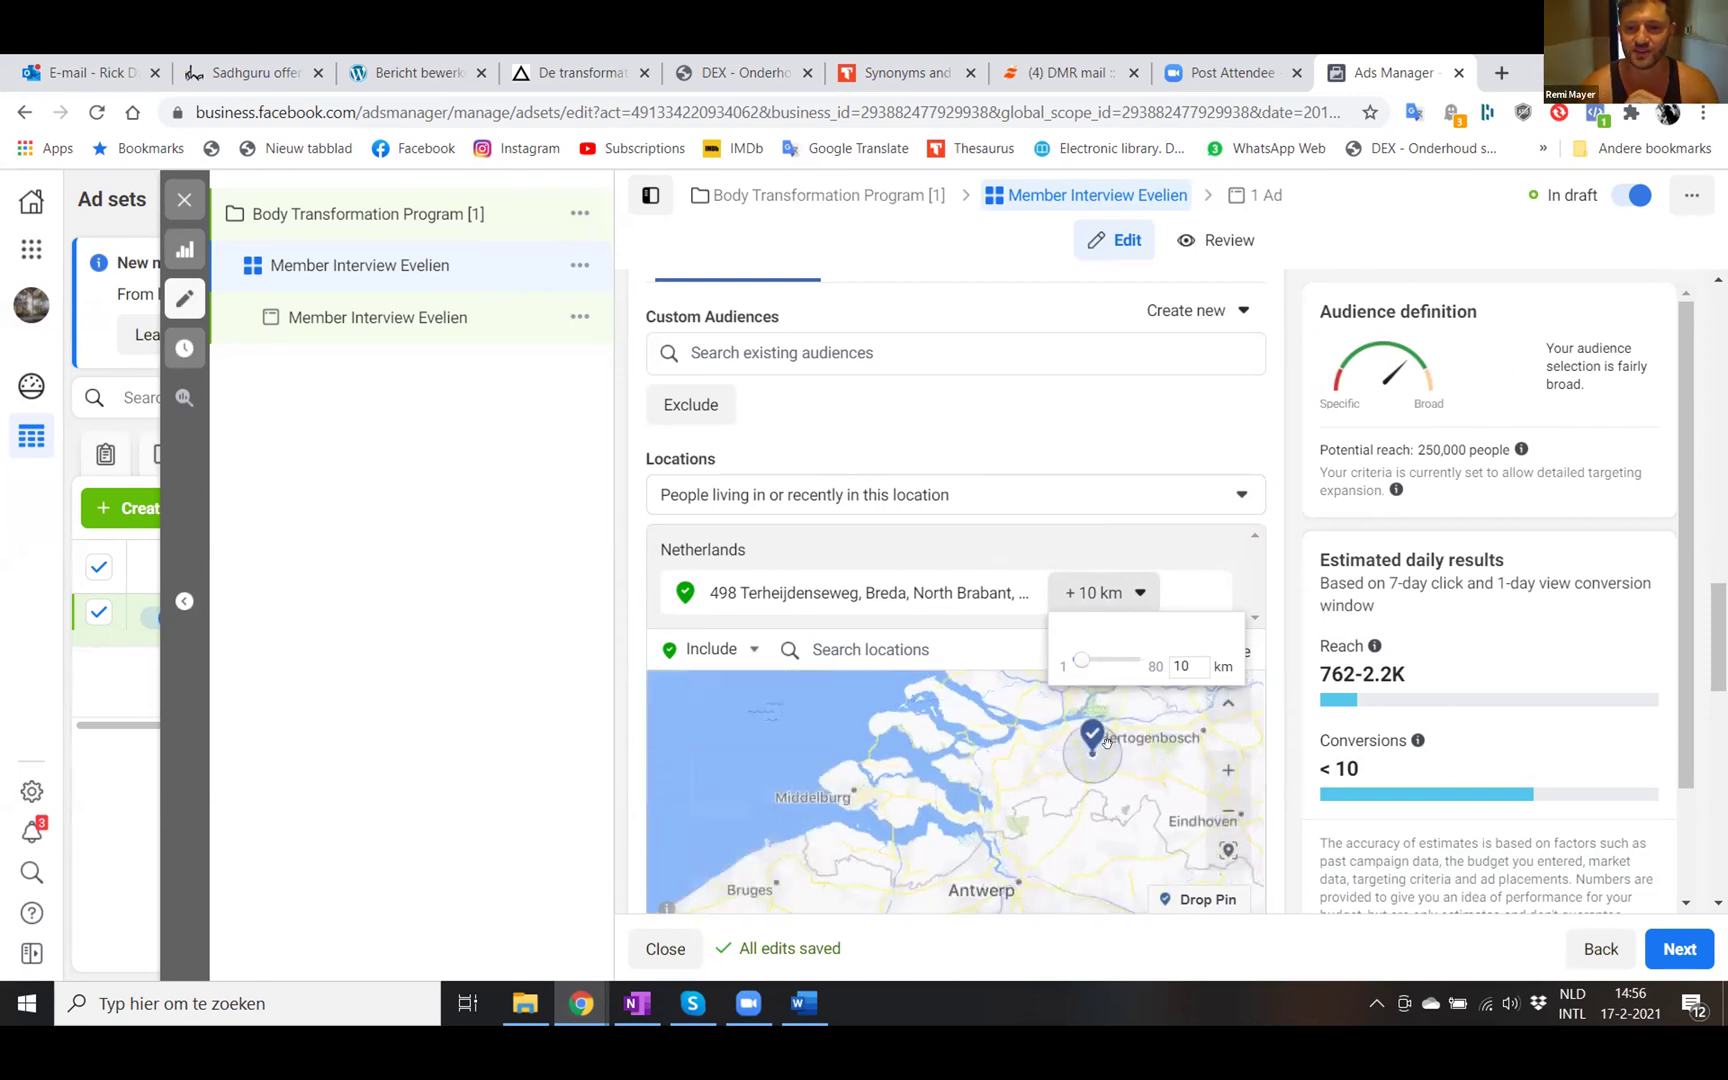
scroll(1107, 744, up, 5)
scroll(1107, 744, down, 4)
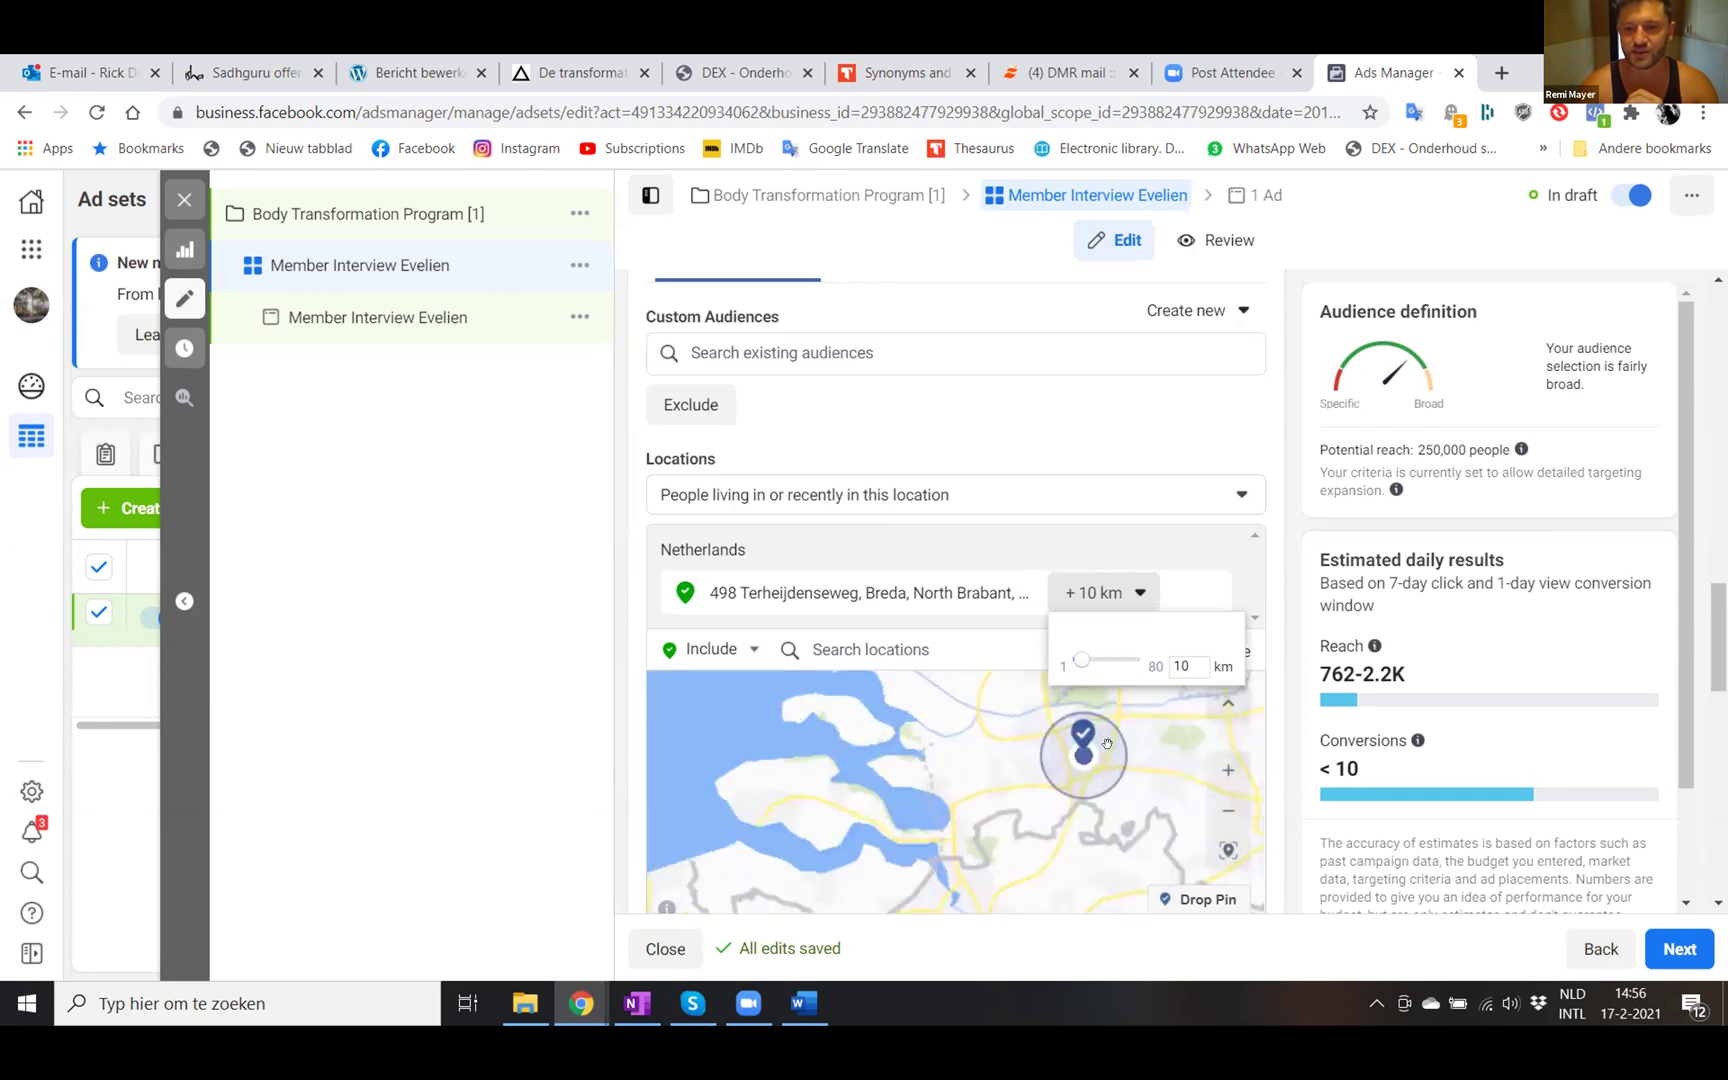
scroll(1107, 744, up, 5)
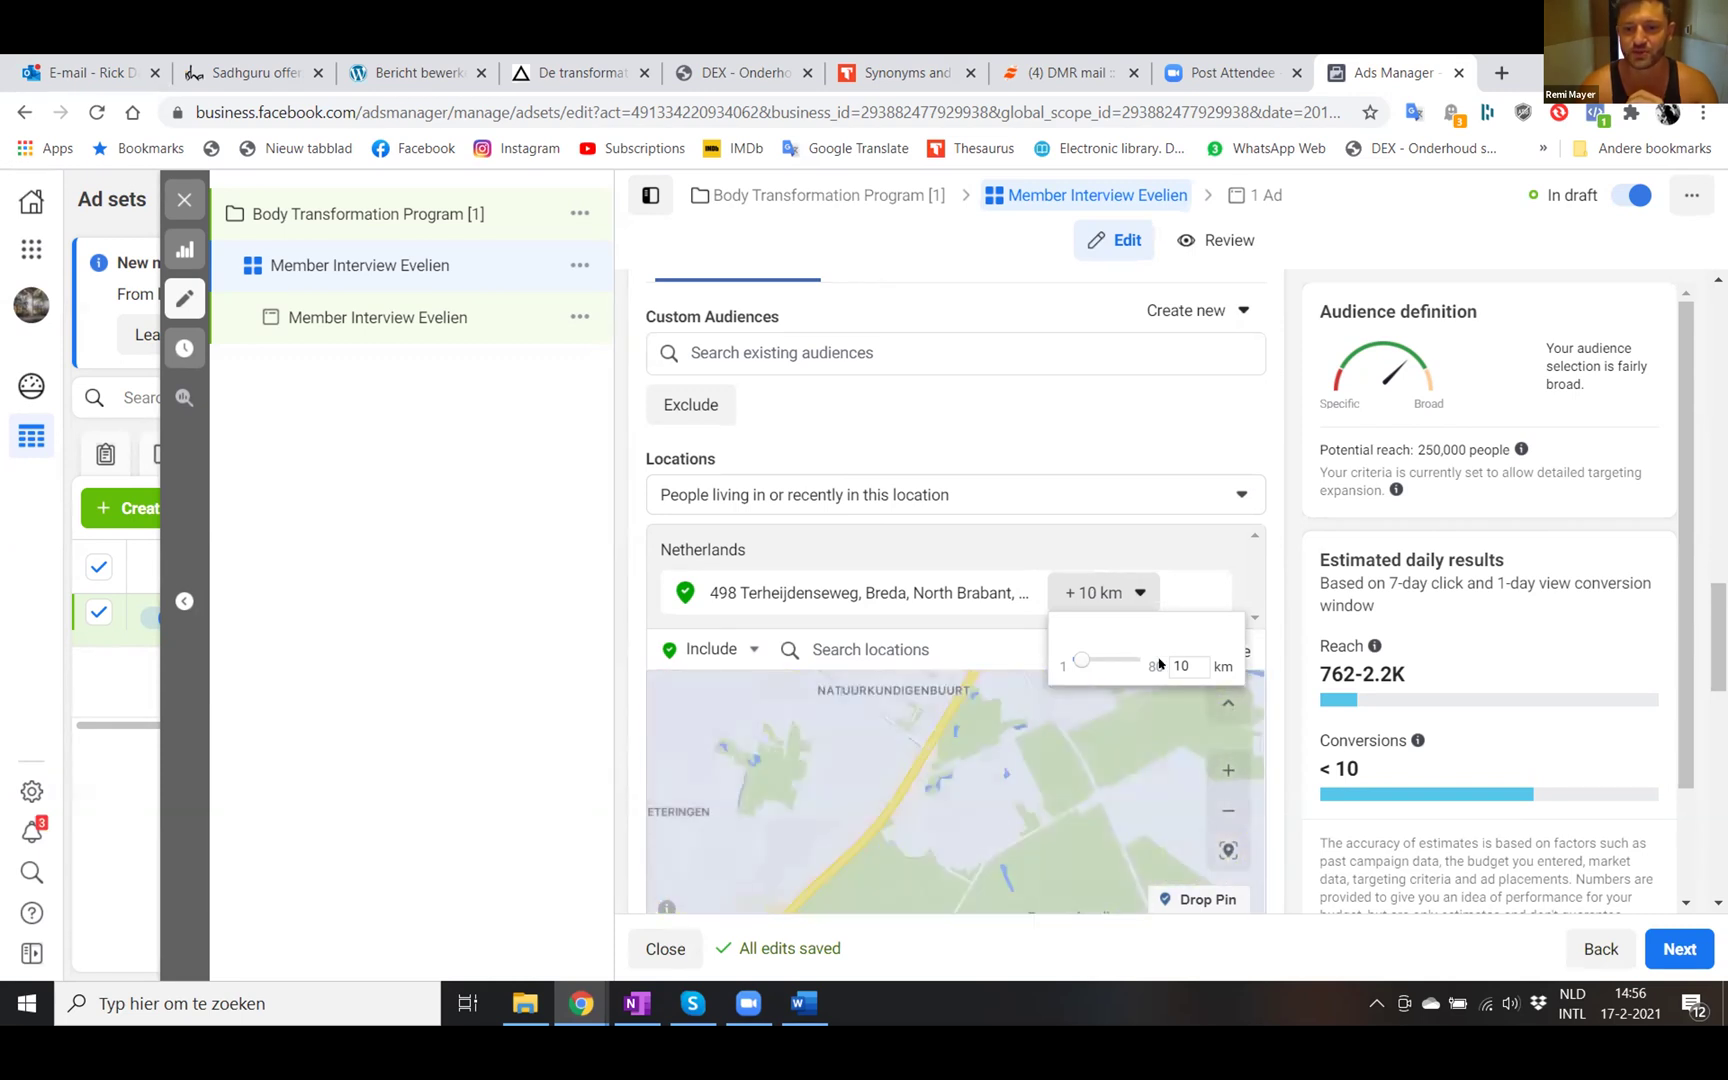
click(1184, 665)
key(BackSpace)
key(BackSpace)
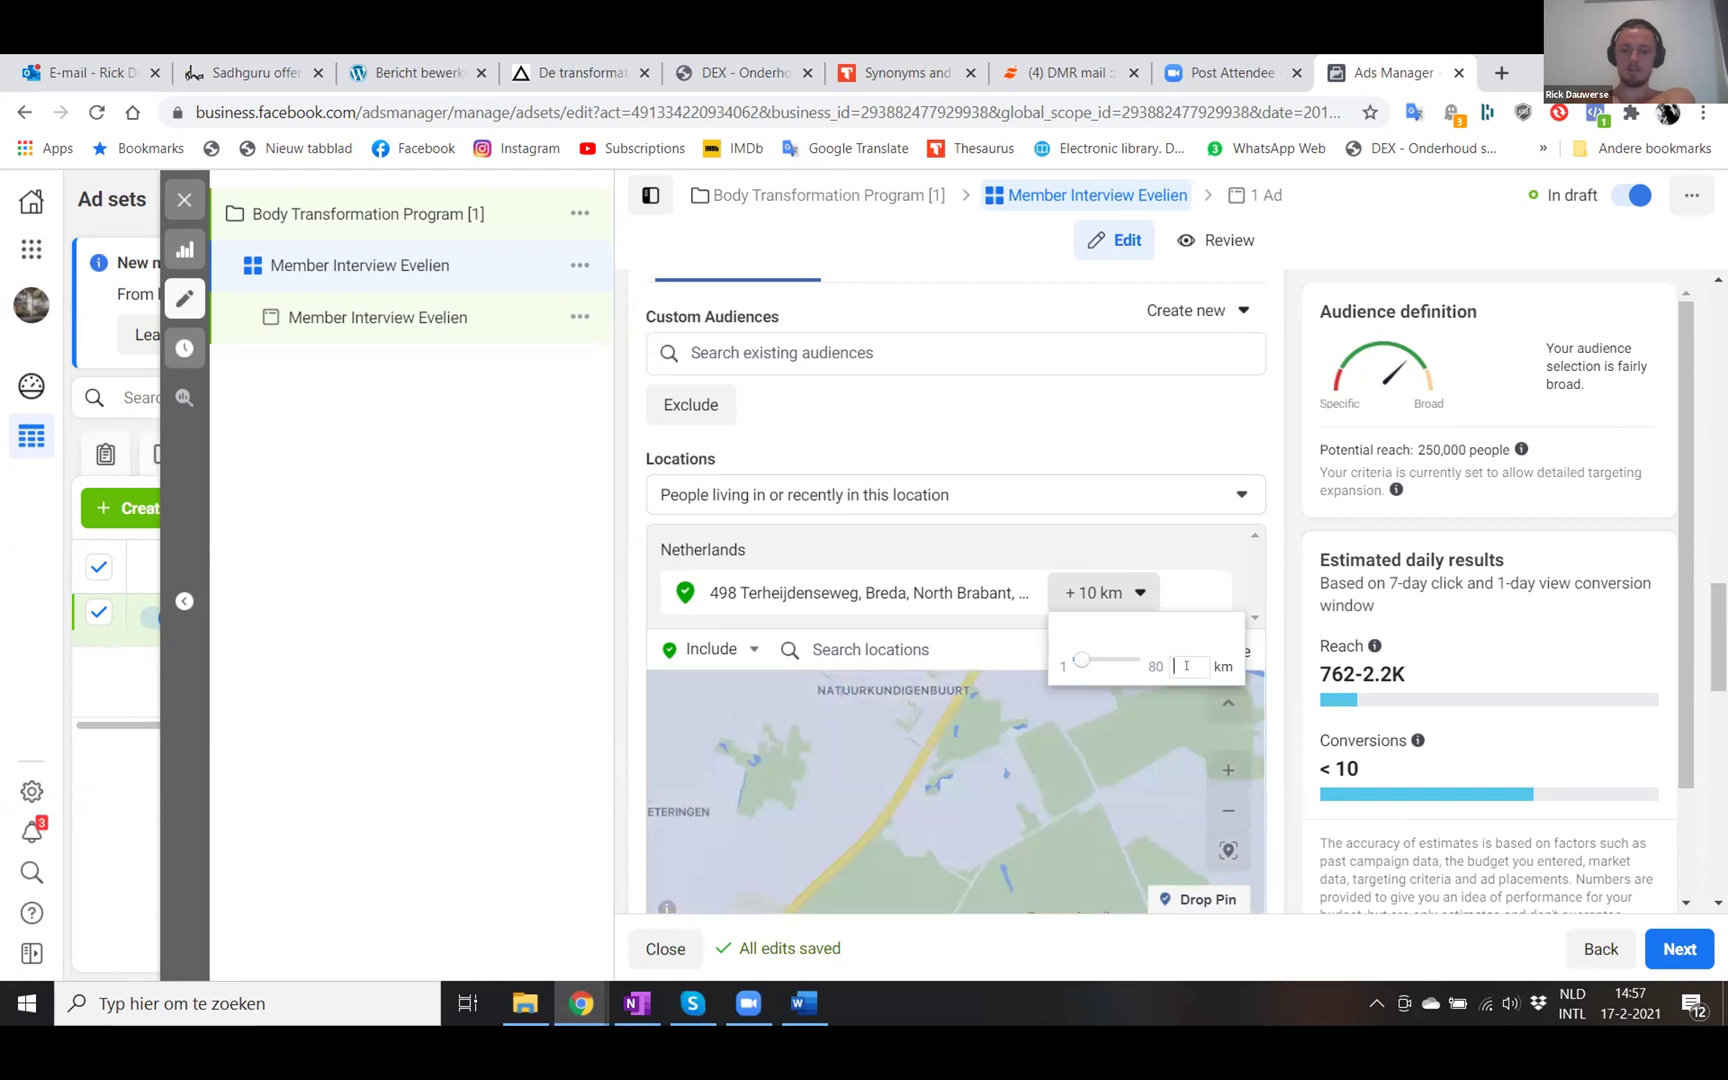
text(8)
key(Return)
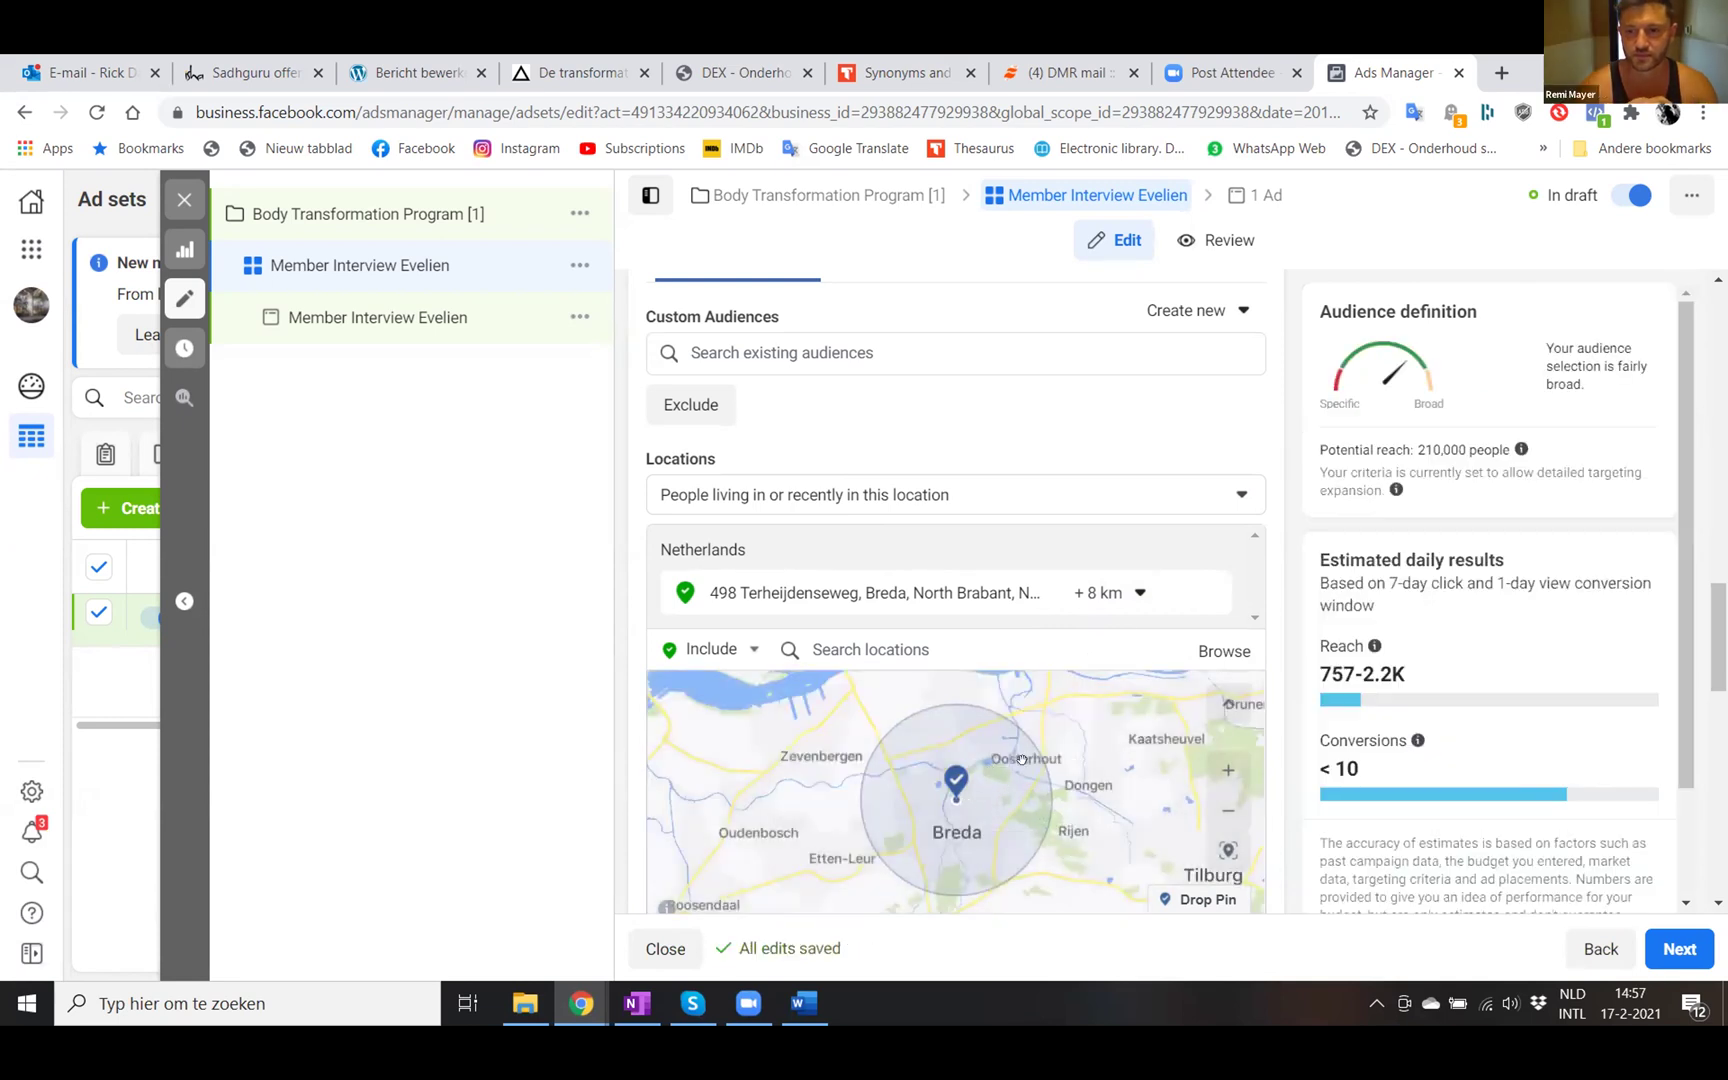
- Adjust the targeting radius to 9 km, bringing potential reach to 230,000
scroll(1021, 759, down, 3)
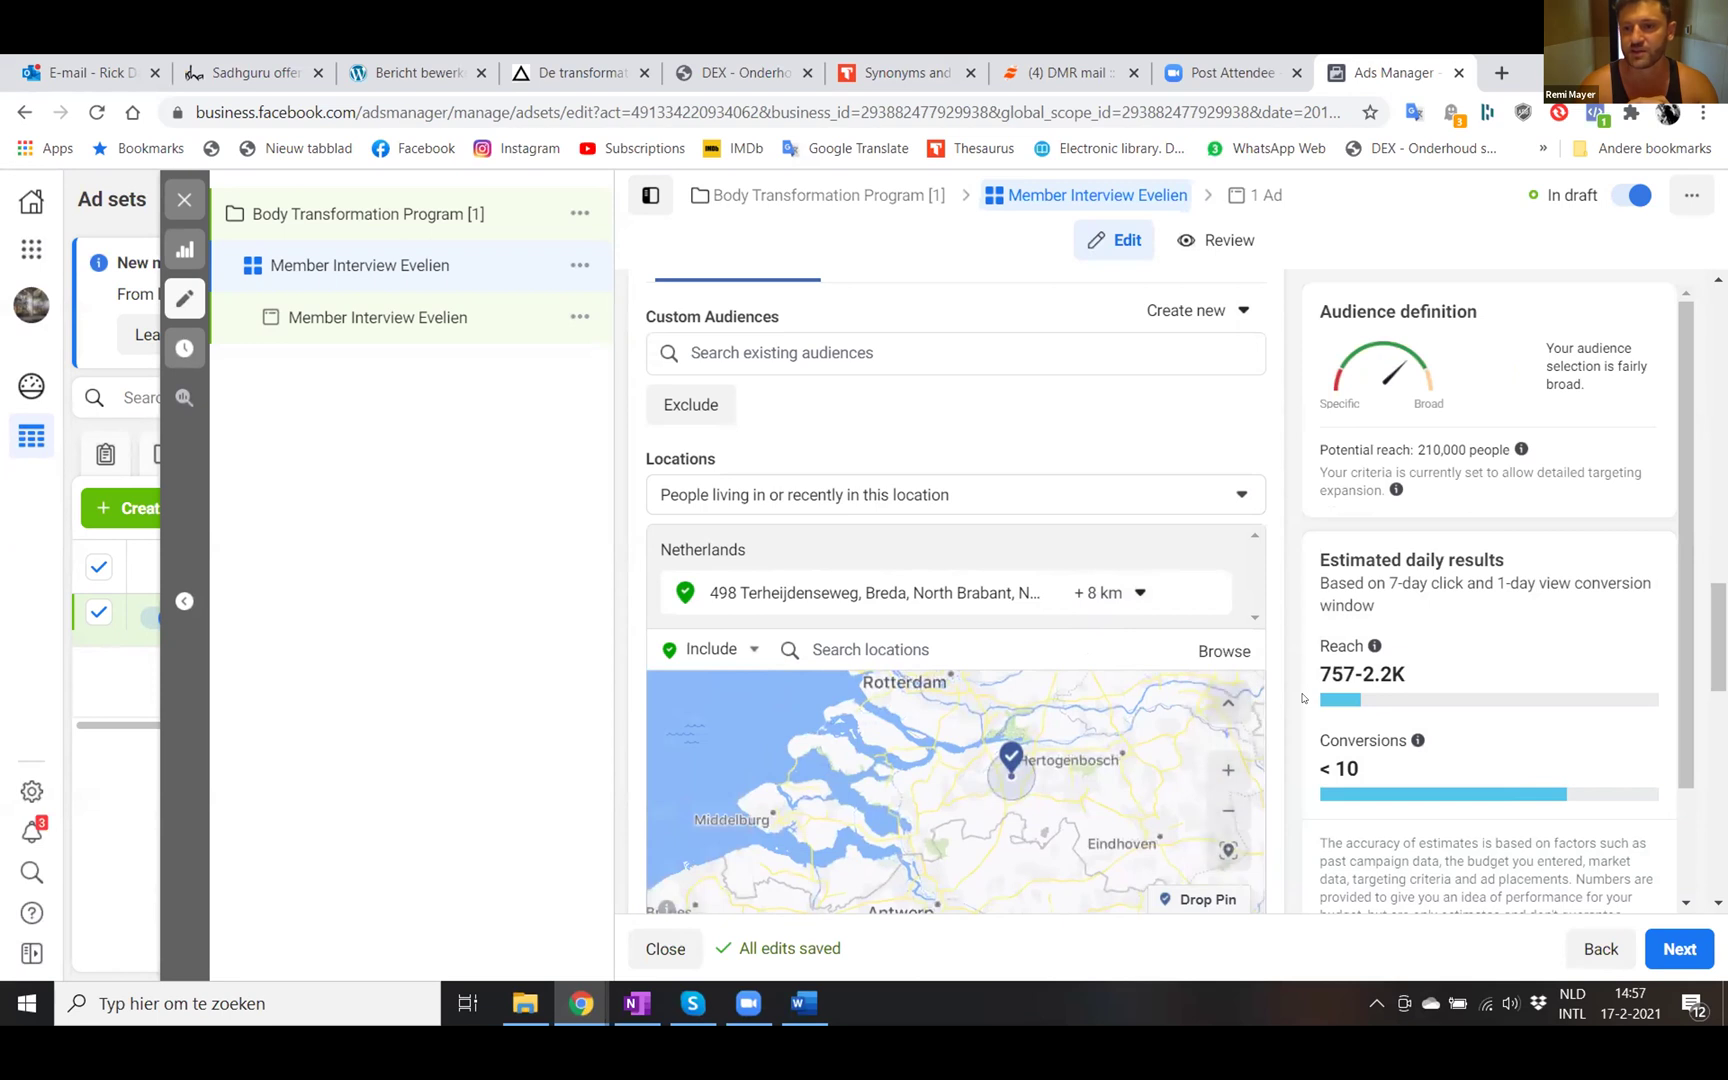
scroll(1303, 697, down, 2)
scroll(1303, 697, down, 1)
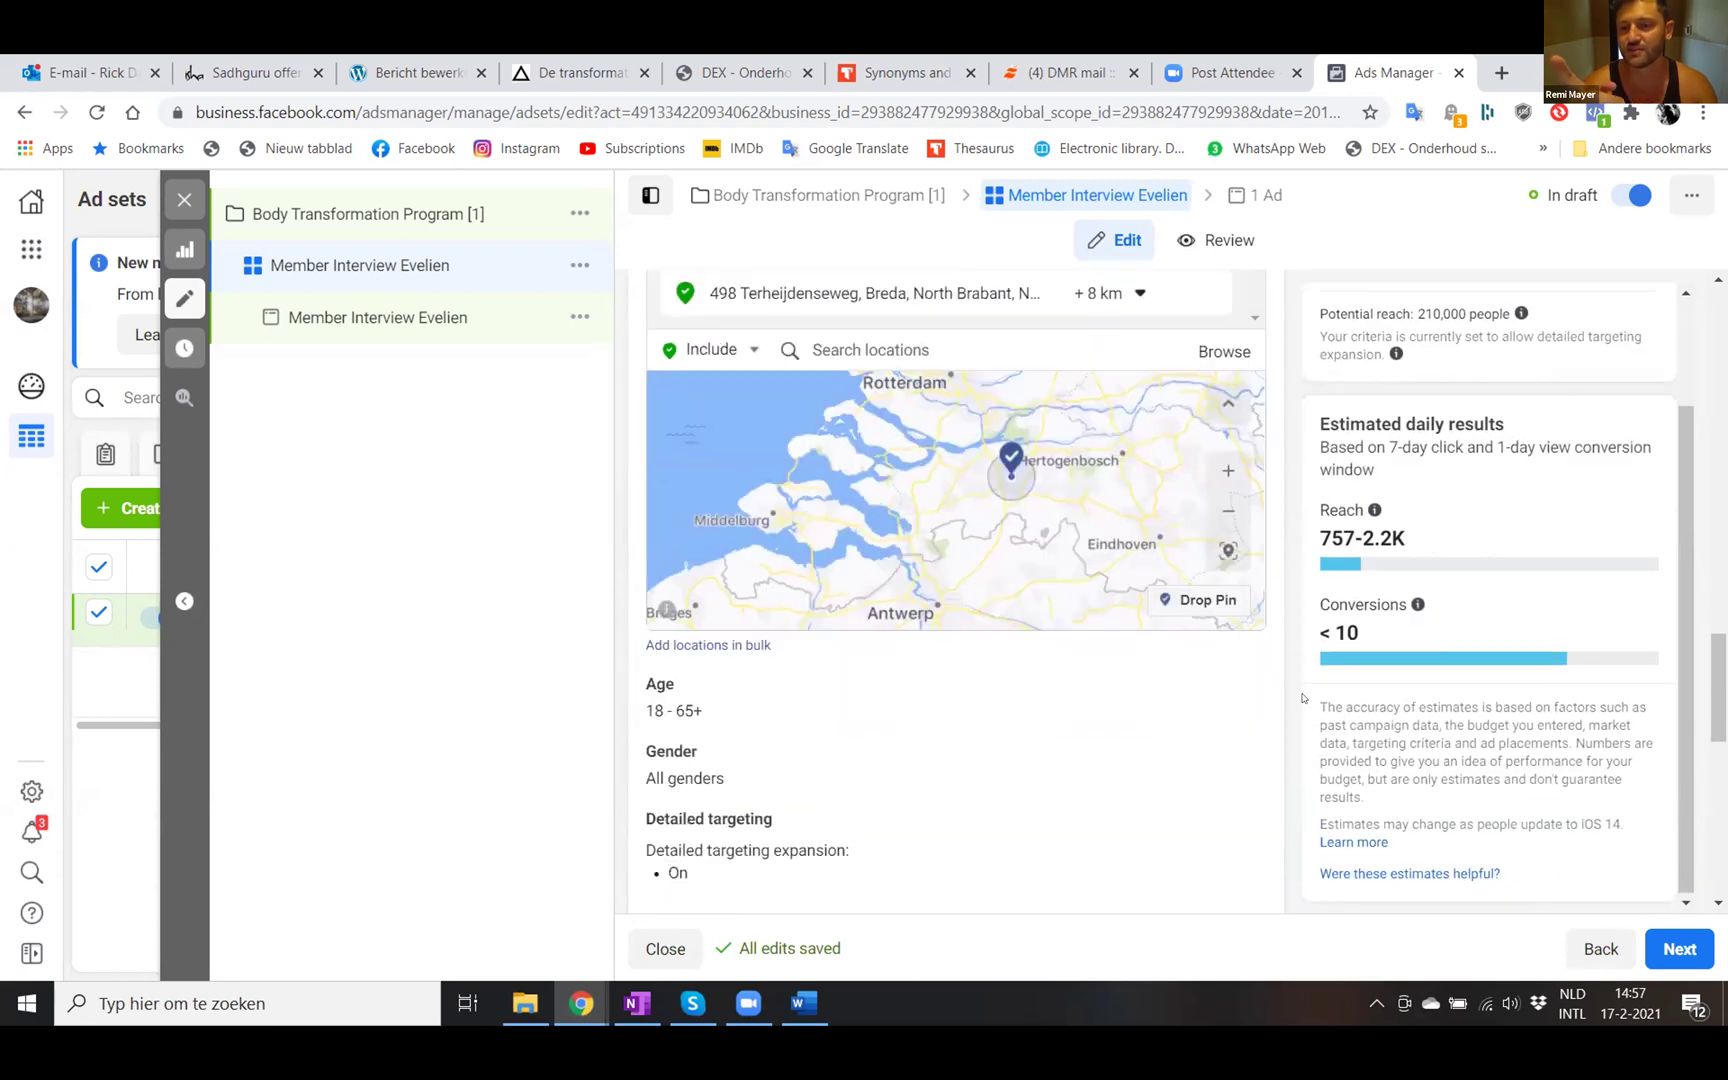
click(1106, 300)
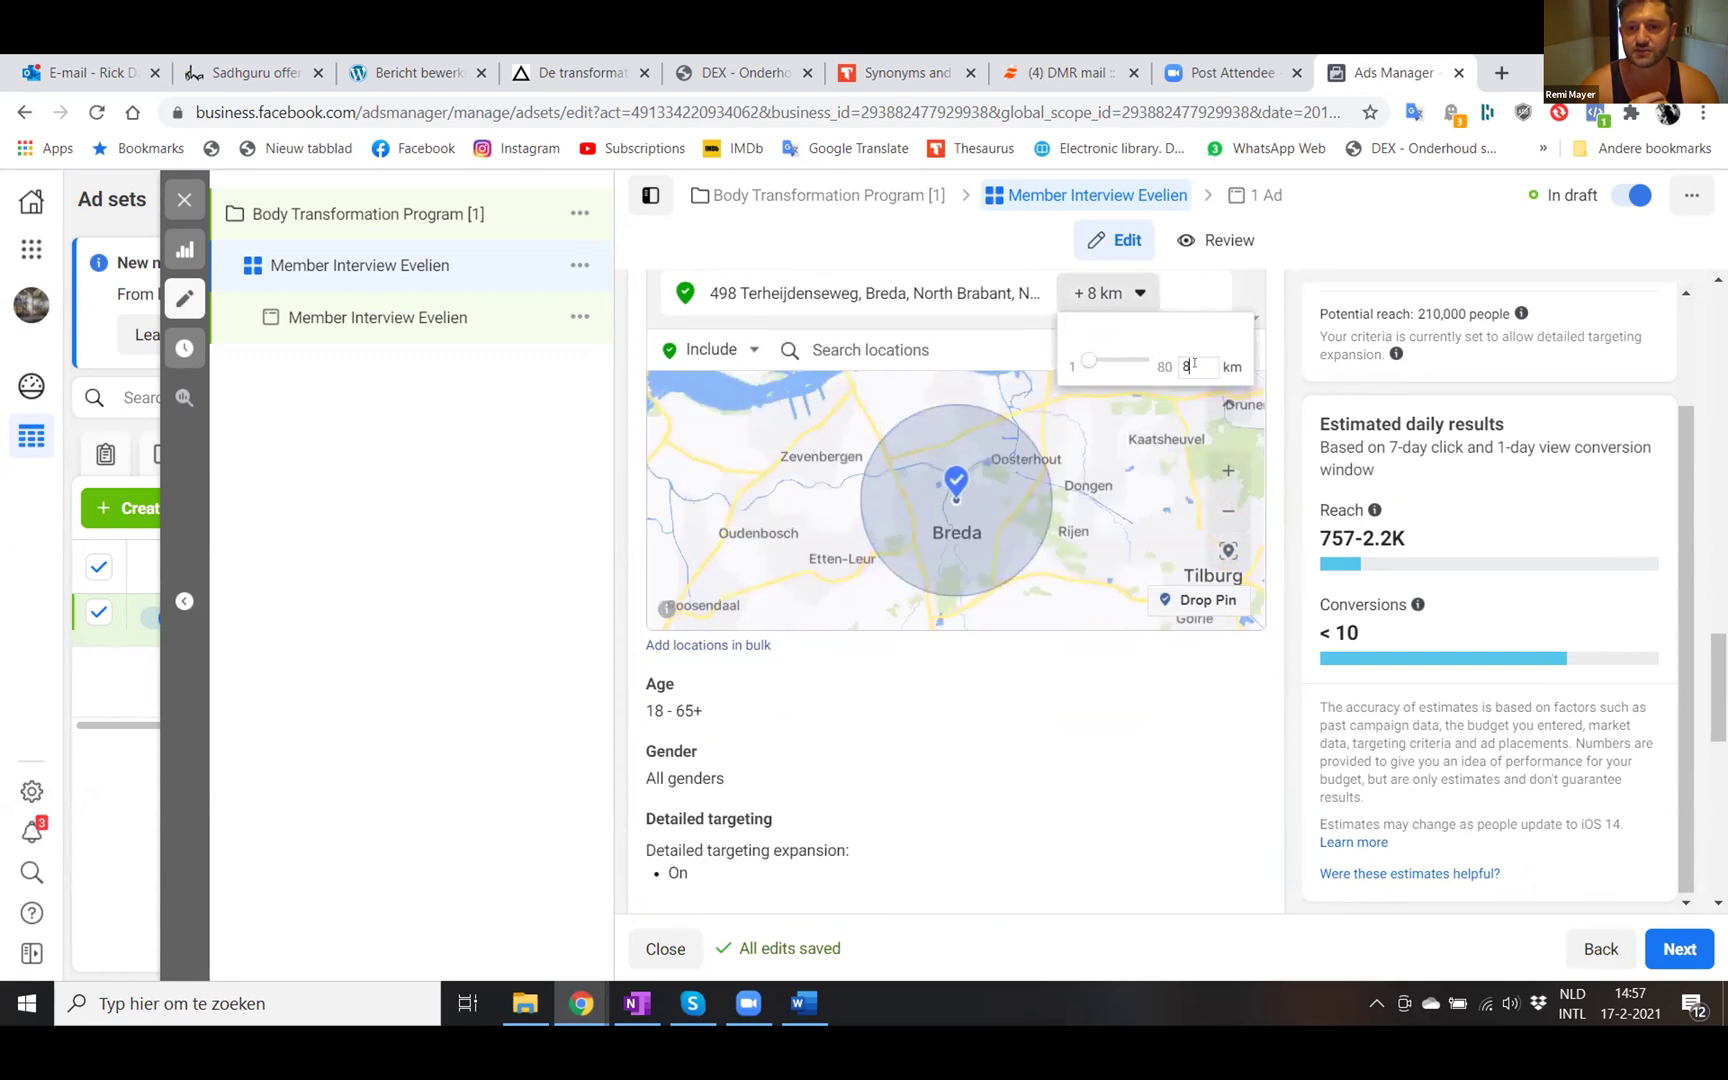
text(9)
key(Return)
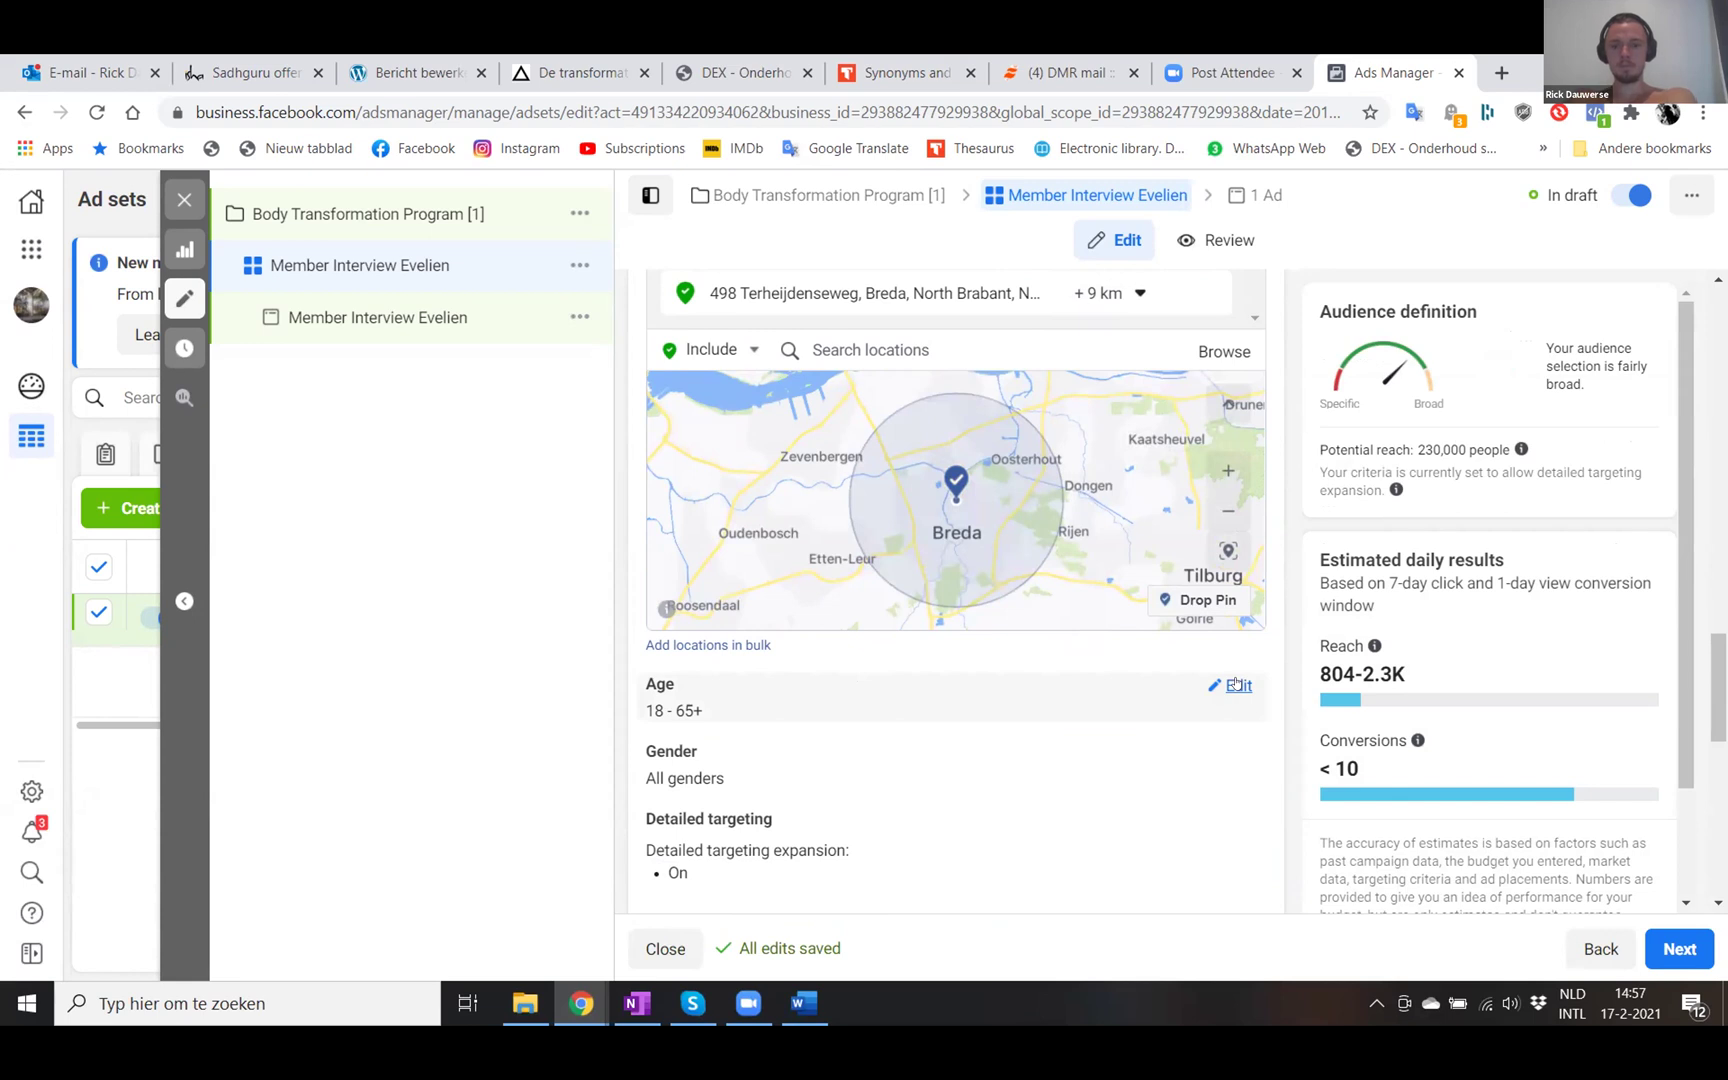
- Change the audience age range to a minimum of 23 and a maximum of 55
click(1237, 685)
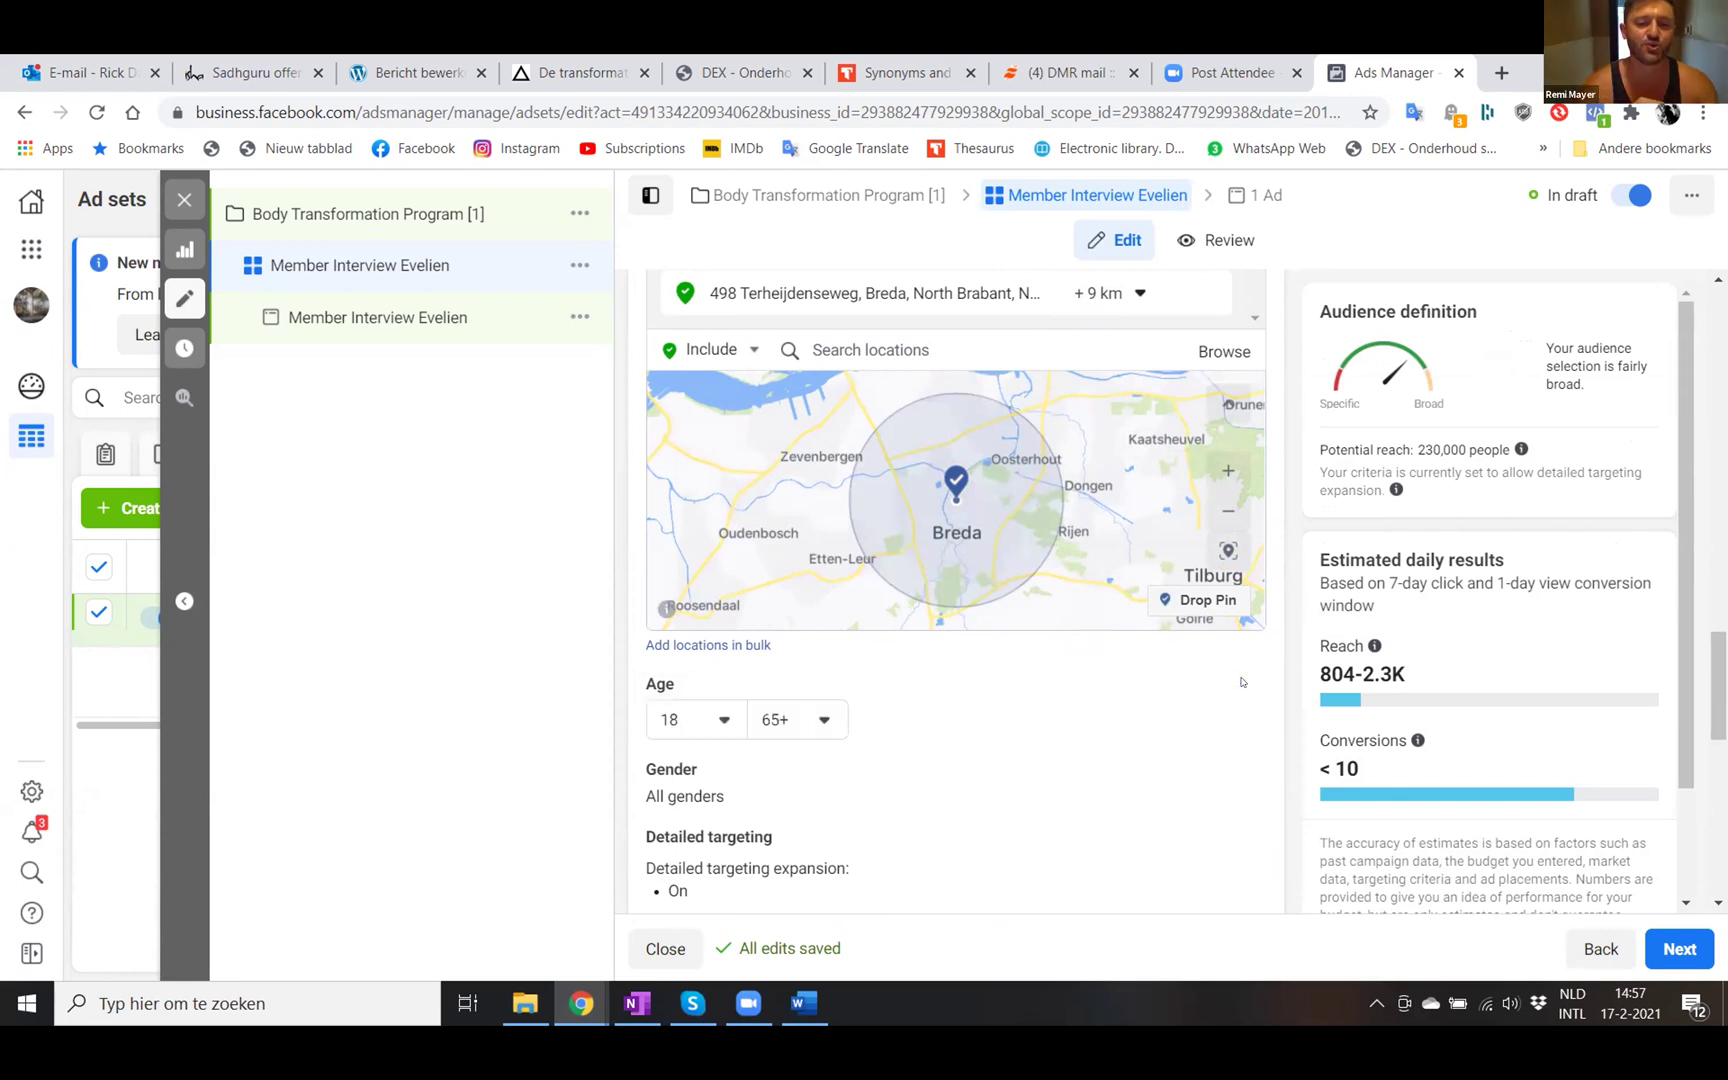
click(711, 722)
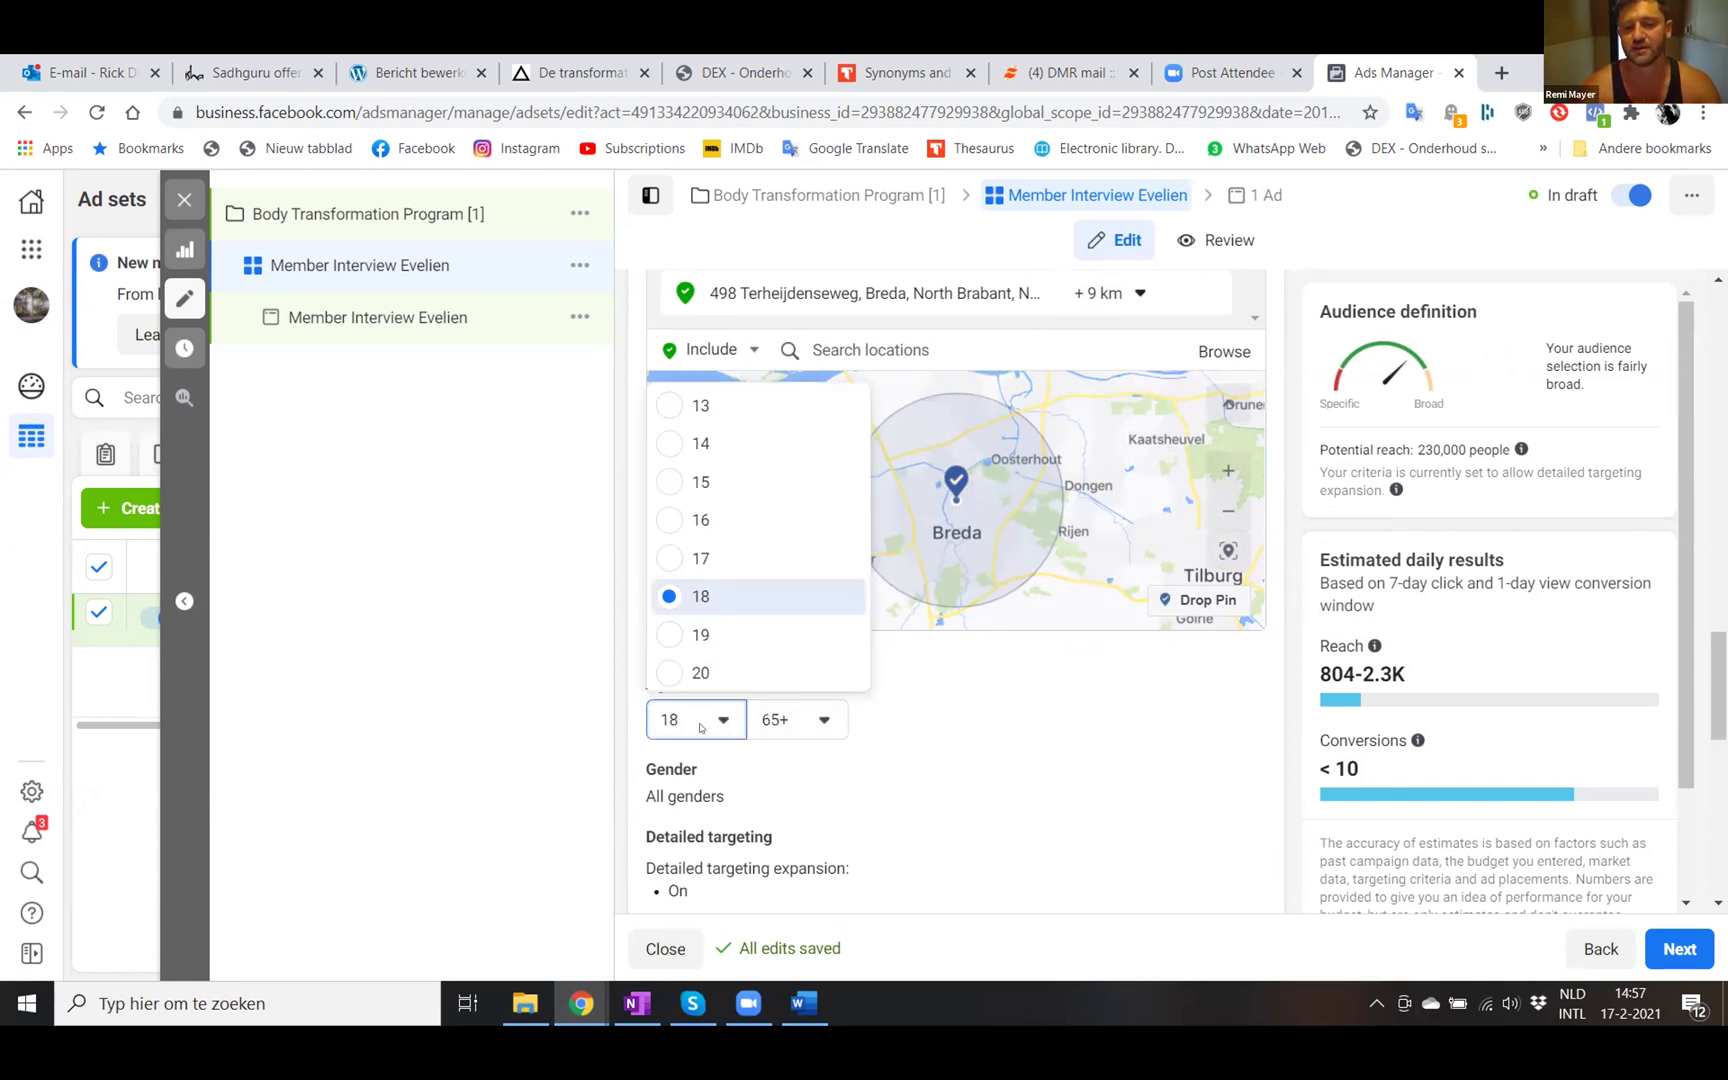
scroll(688, 592, down, 1)
scroll(680, 600, down, 1)
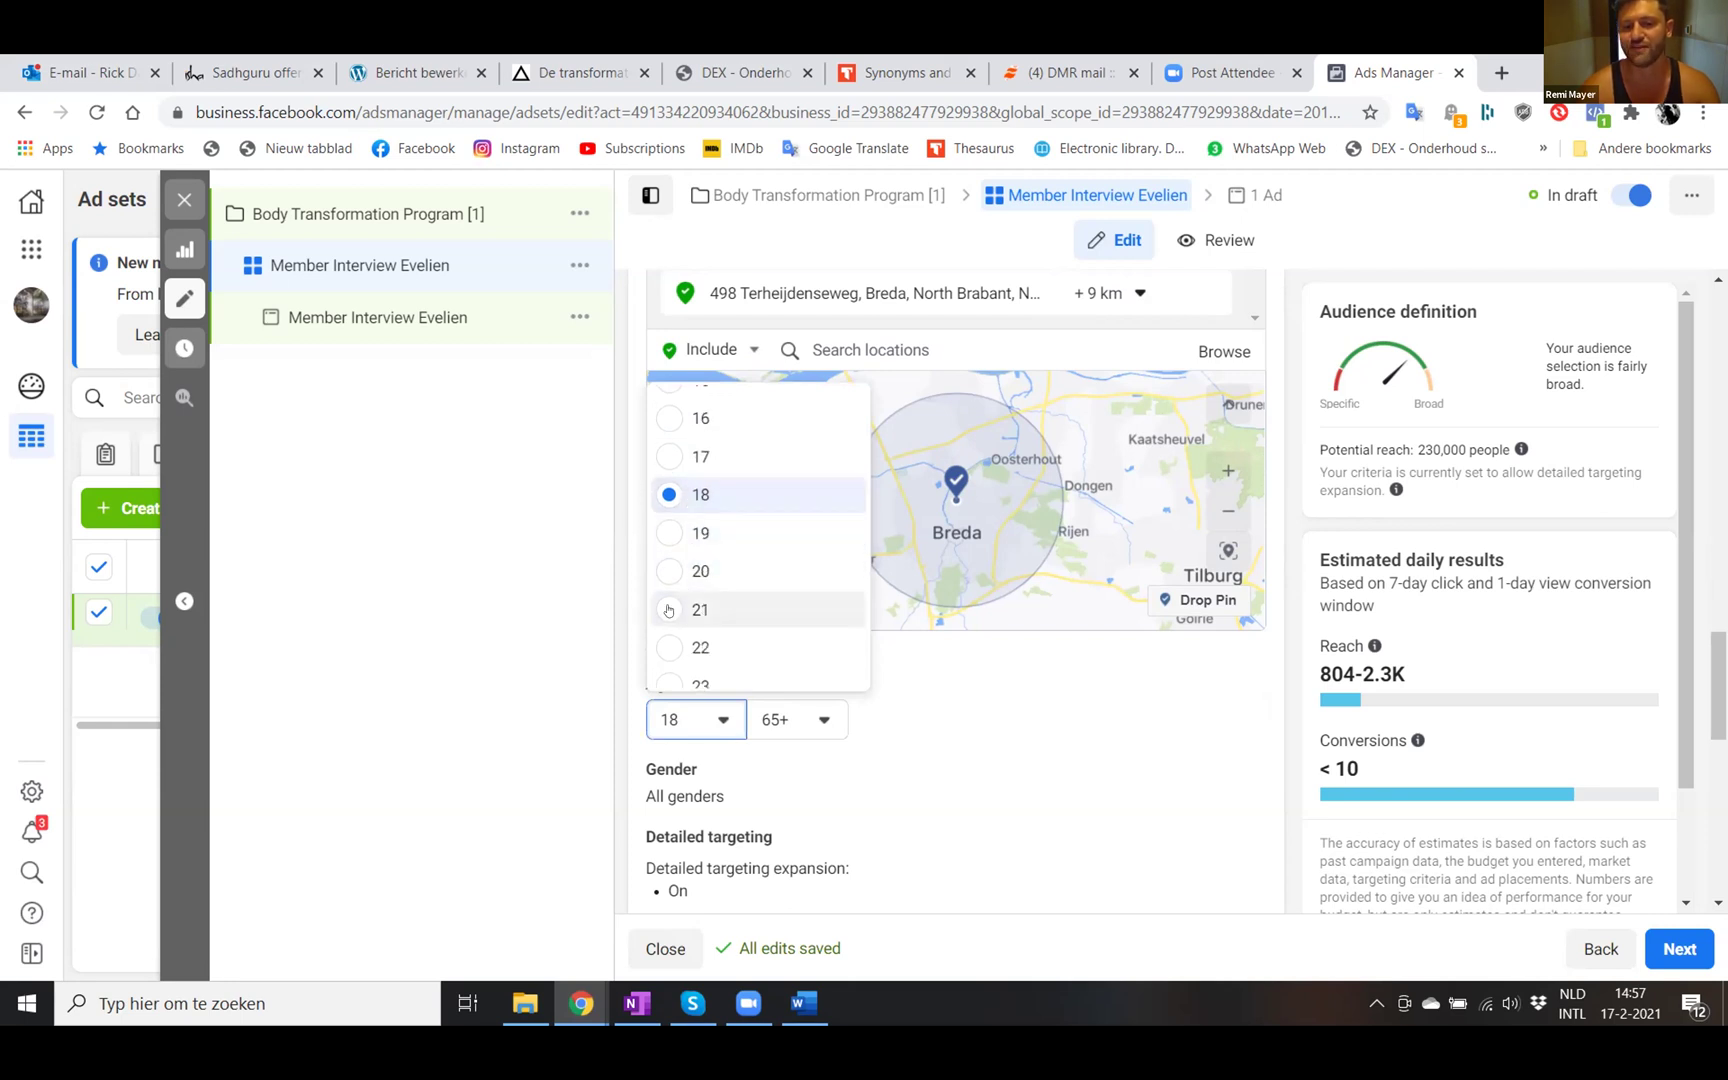
click(669, 610)
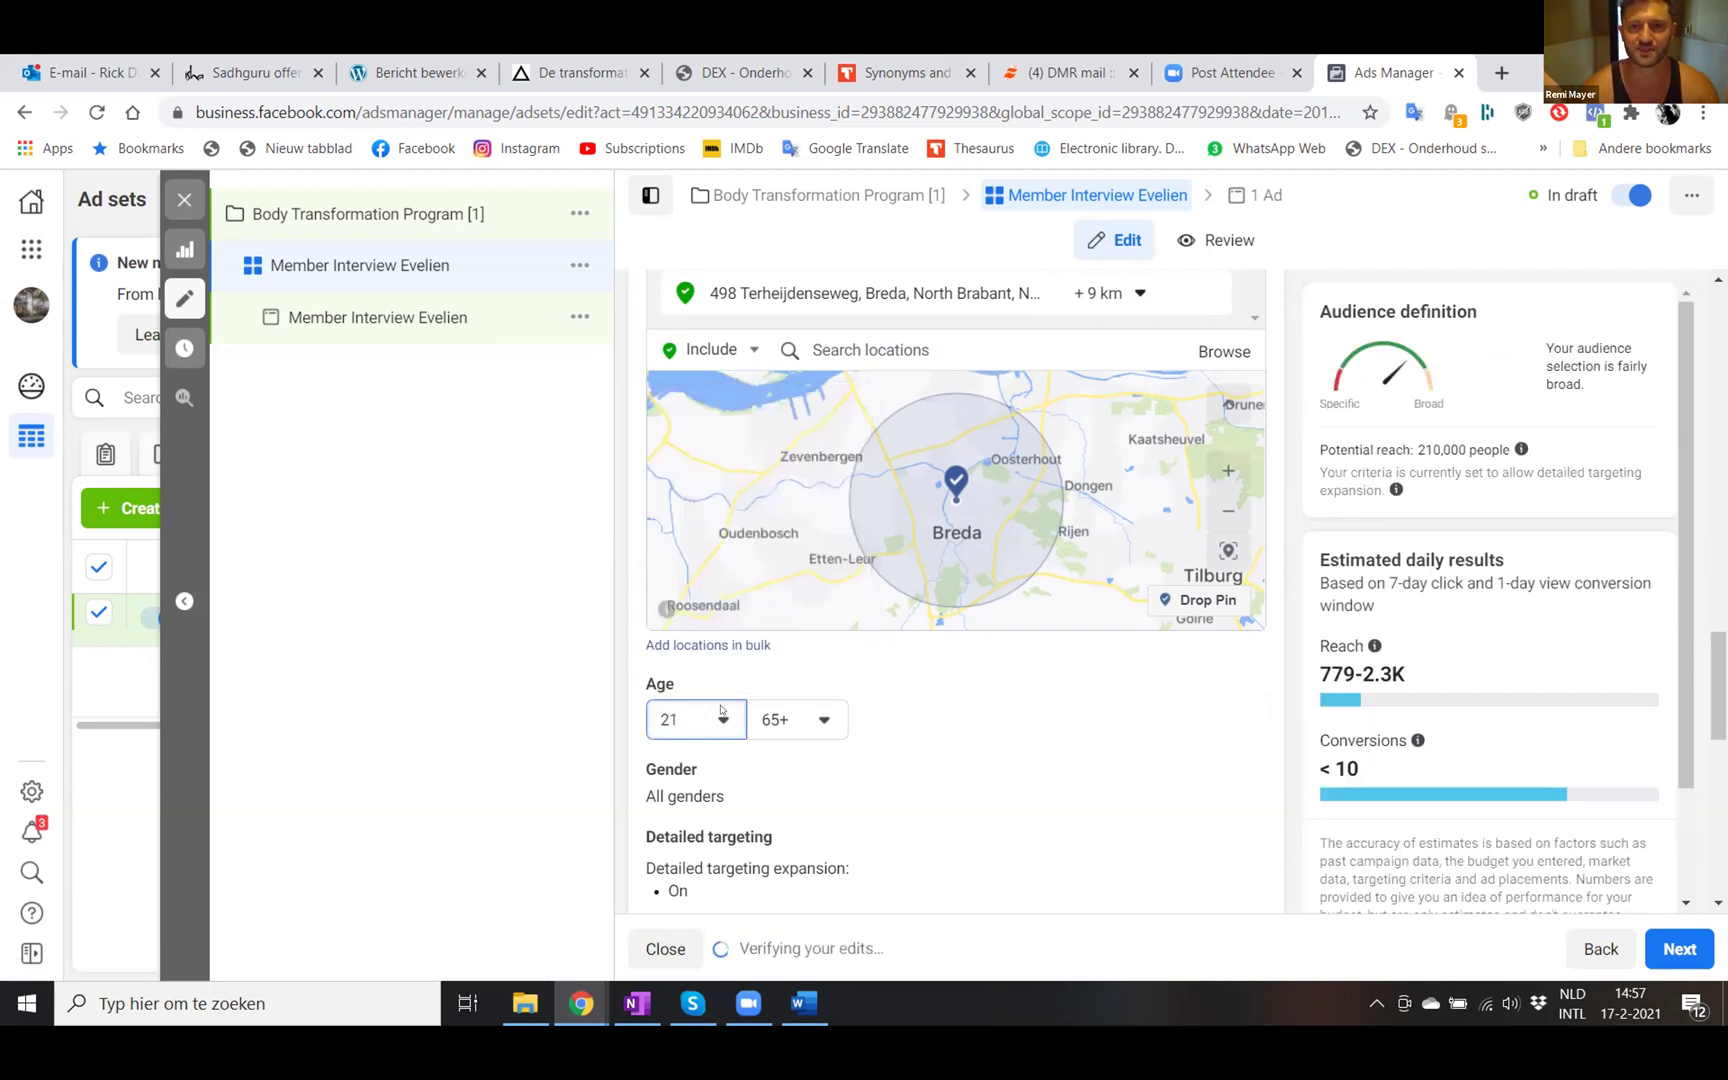
click(720, 712)
scroll(672, 592, down, 1)
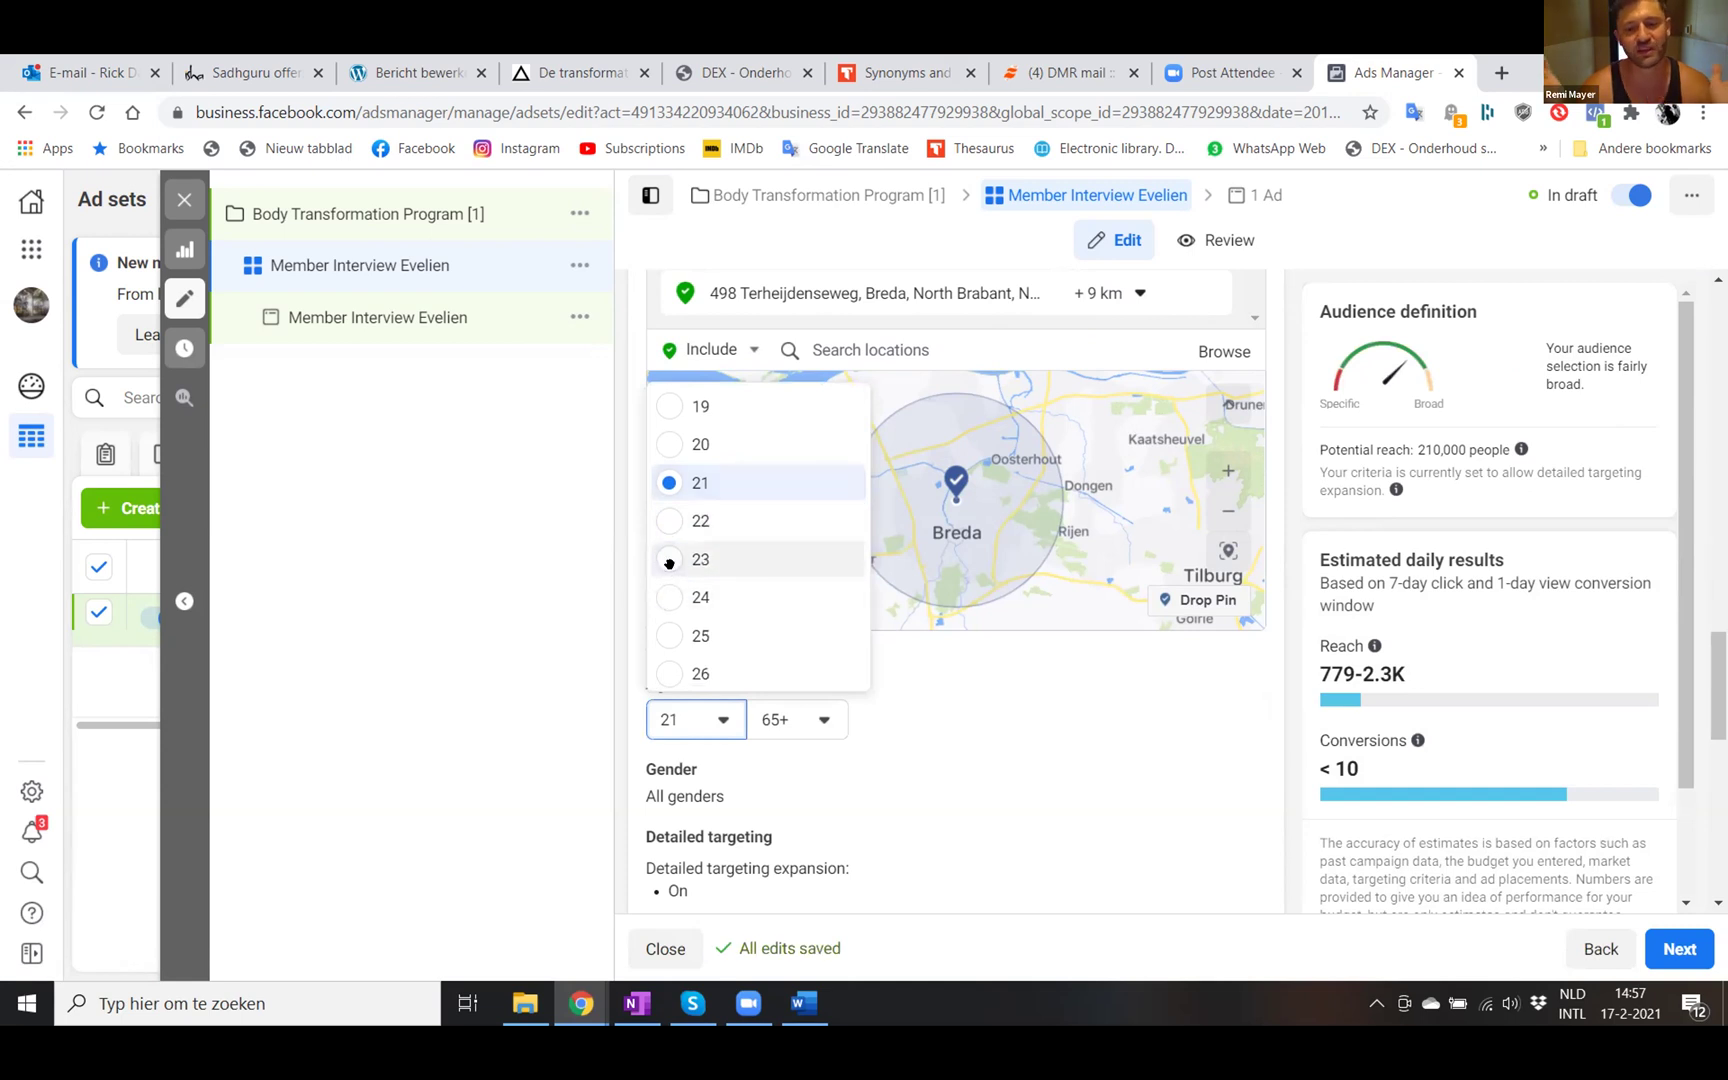
click(670, 560)
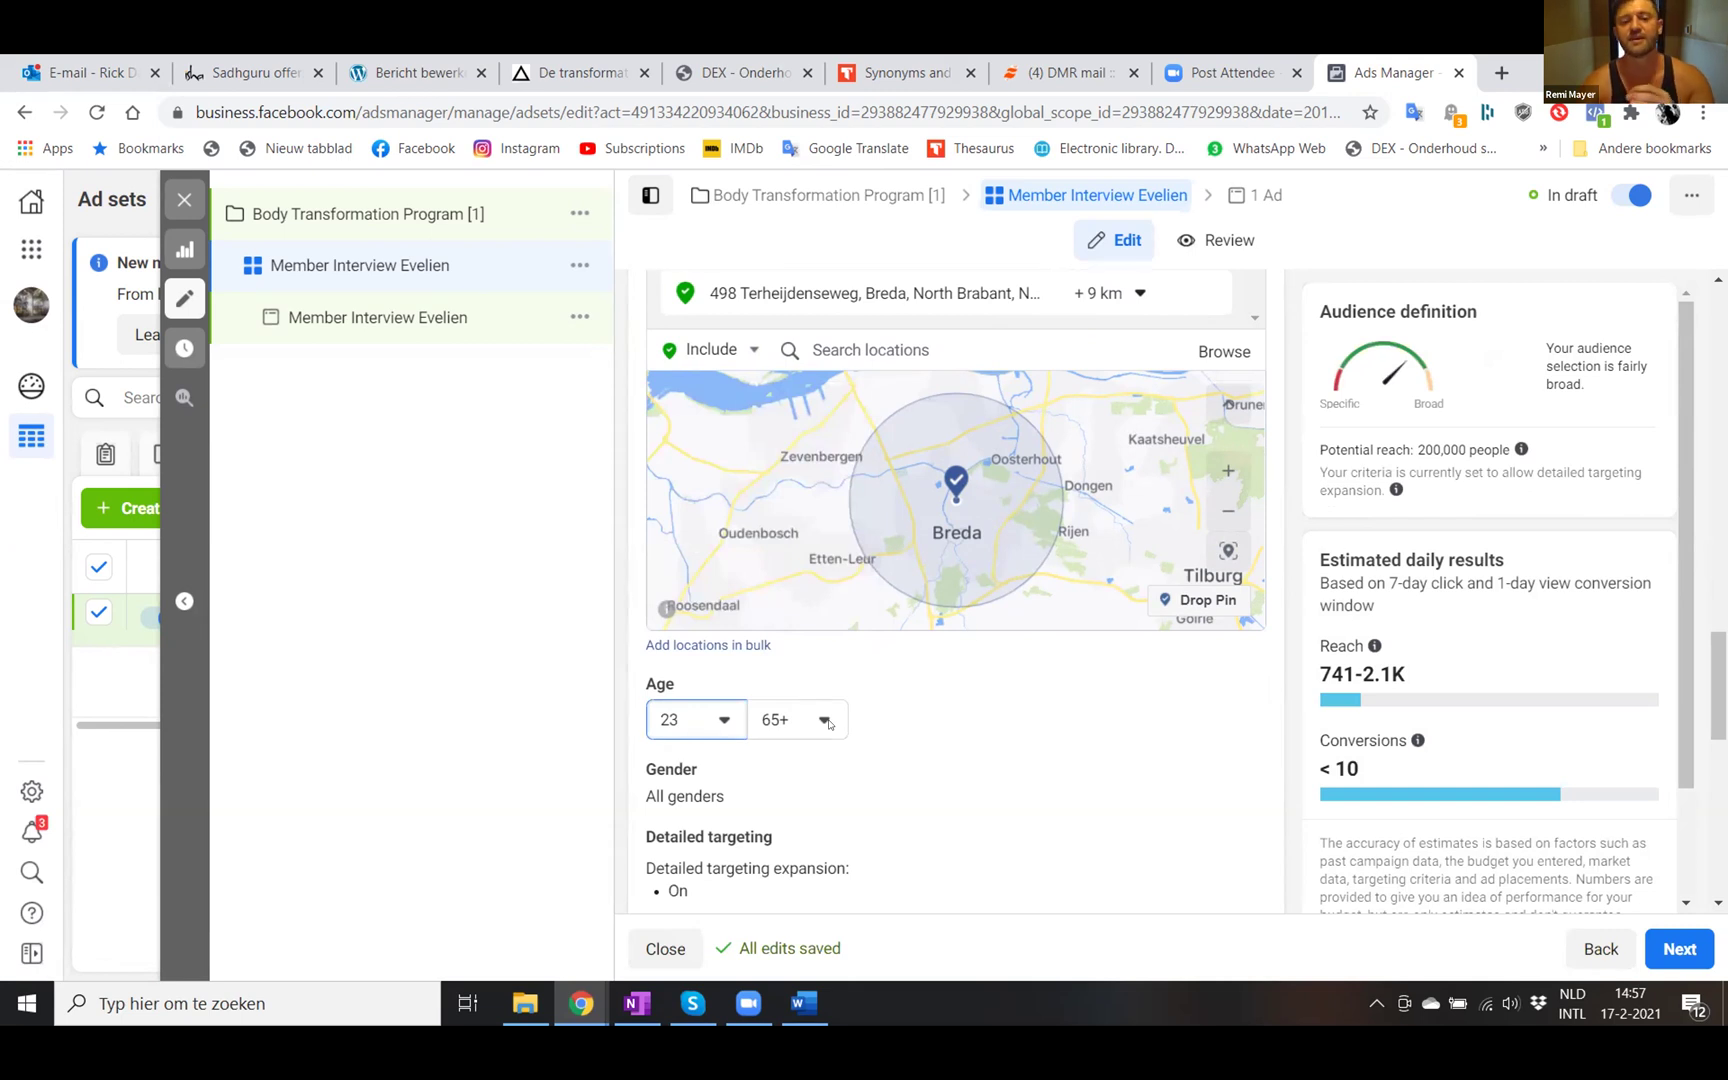
click(826, 720)
scroll(823, 558, up, 3)
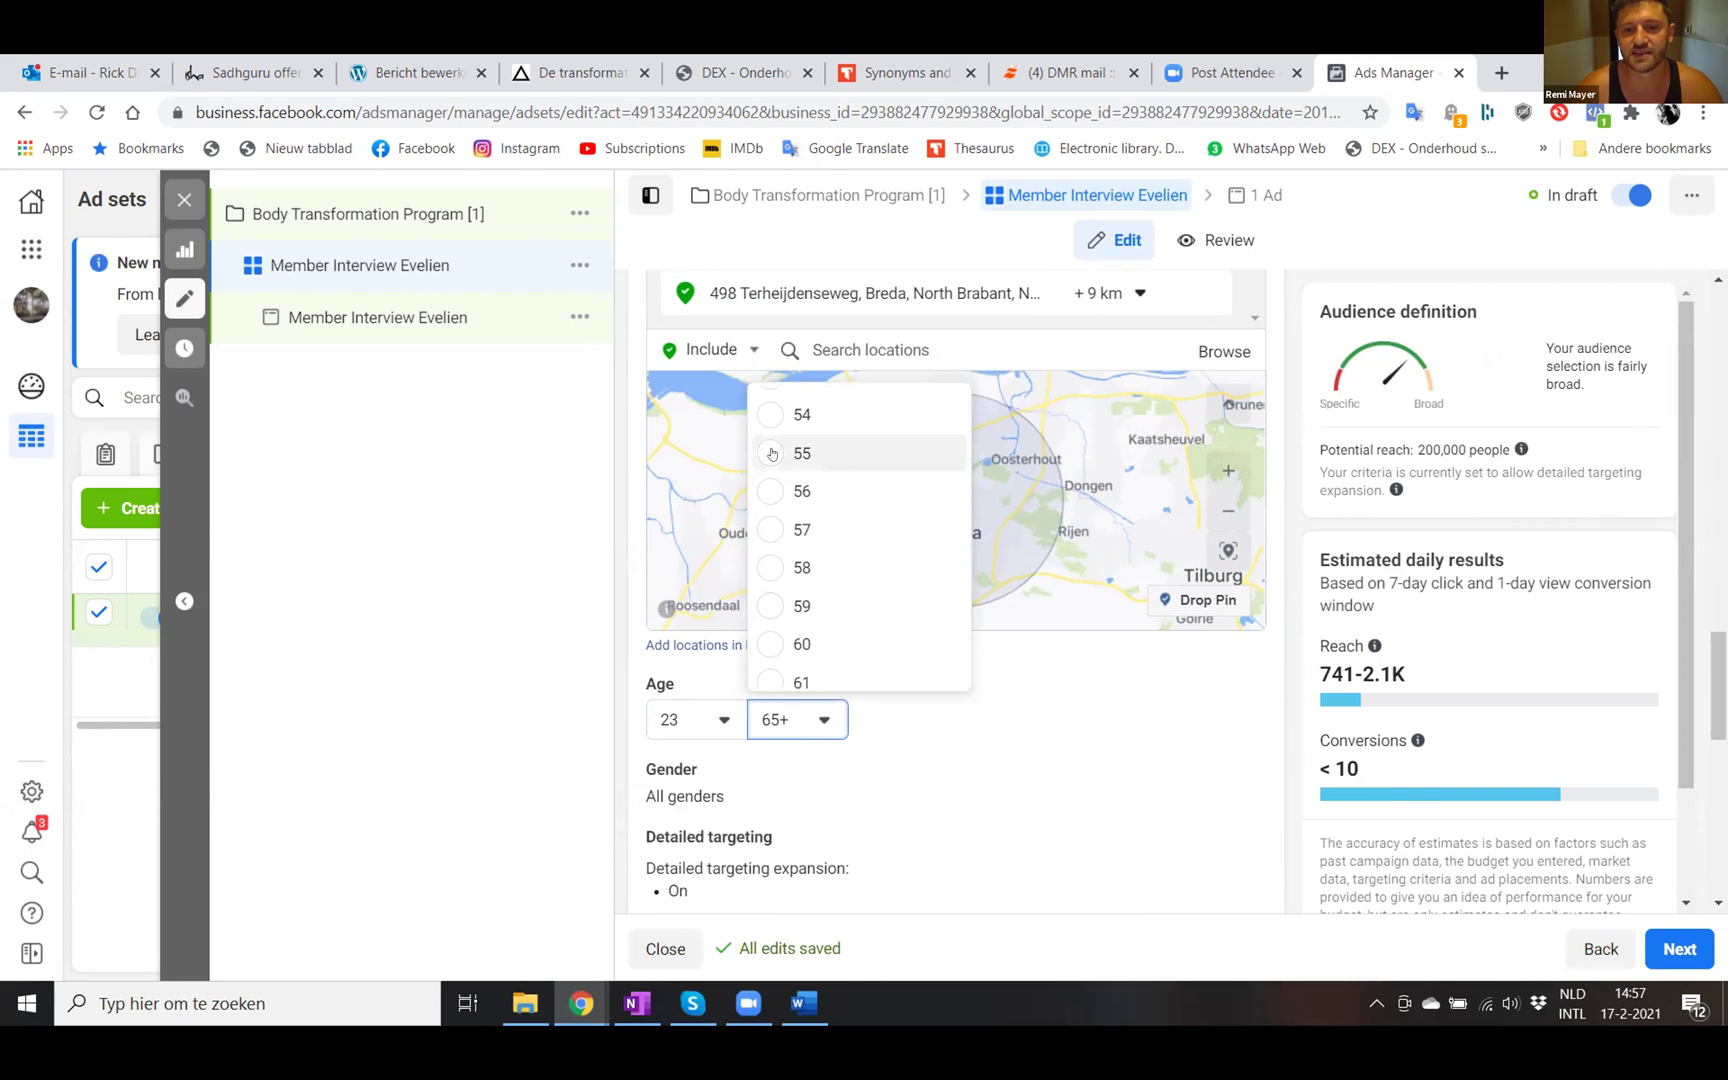
click(771, 454)
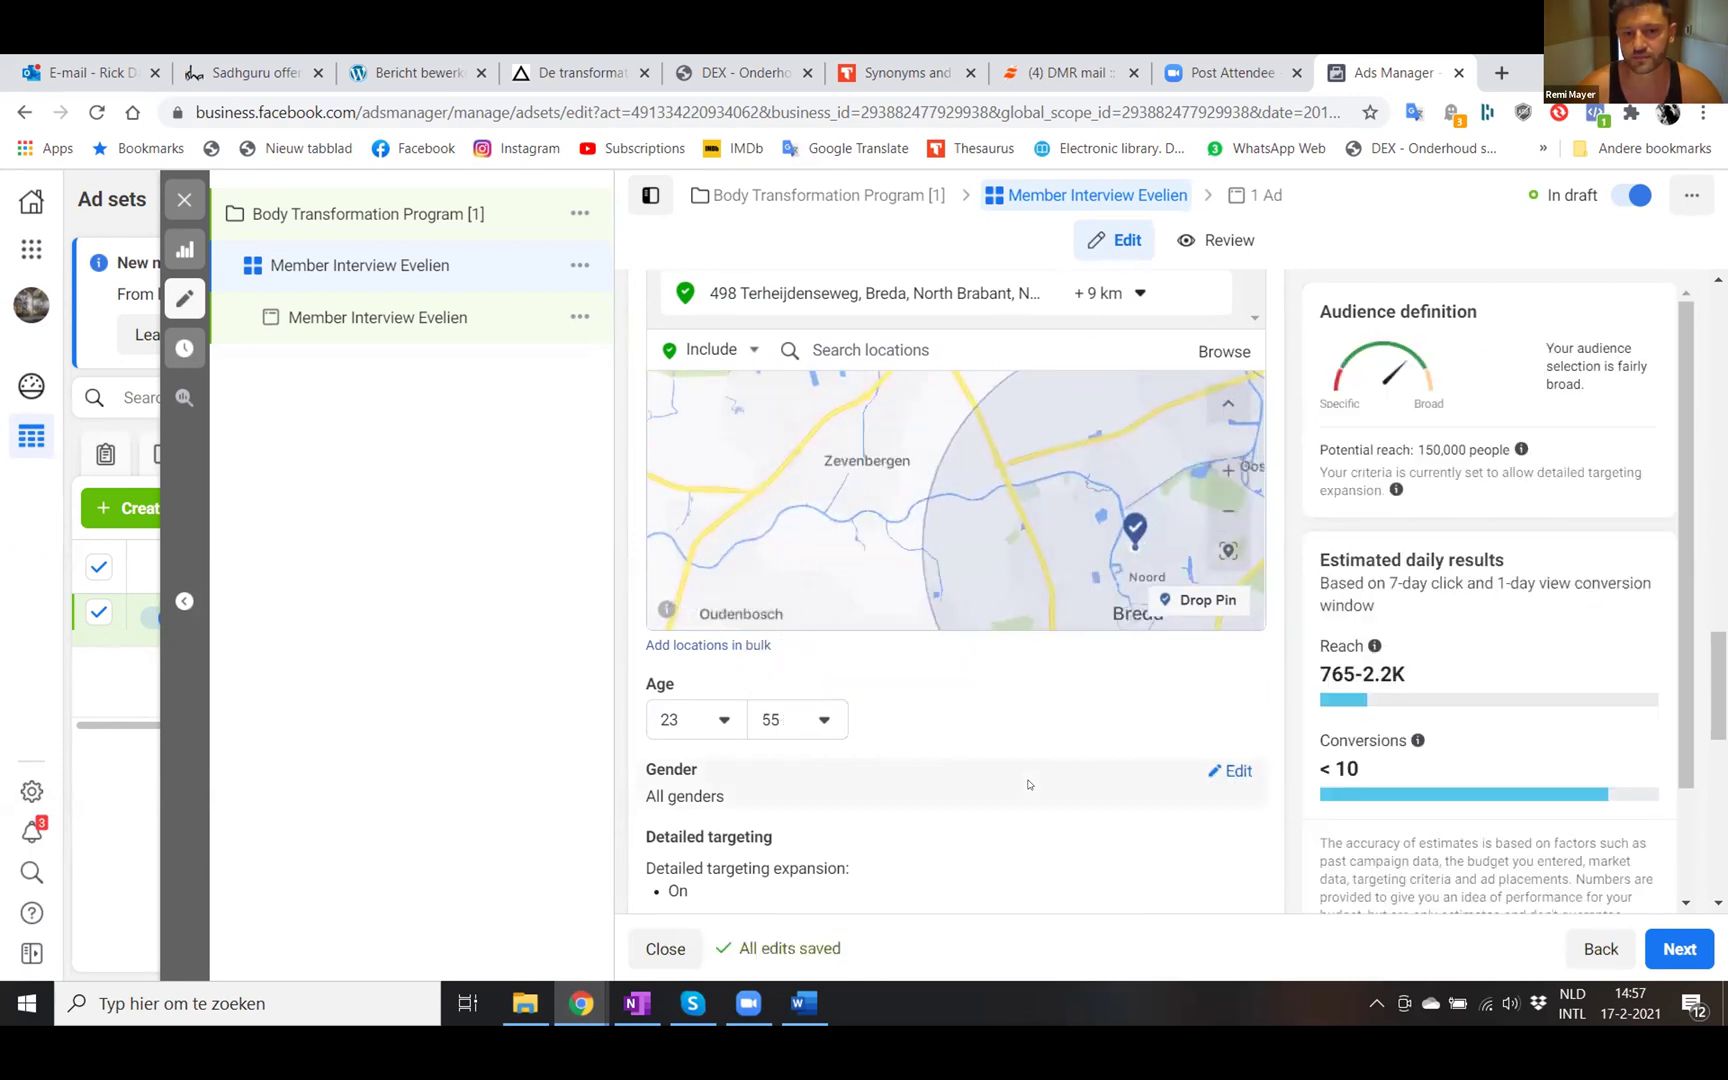
- Scroll down the audience section to the Languages setting
scroll(1041, 737, down, 1)
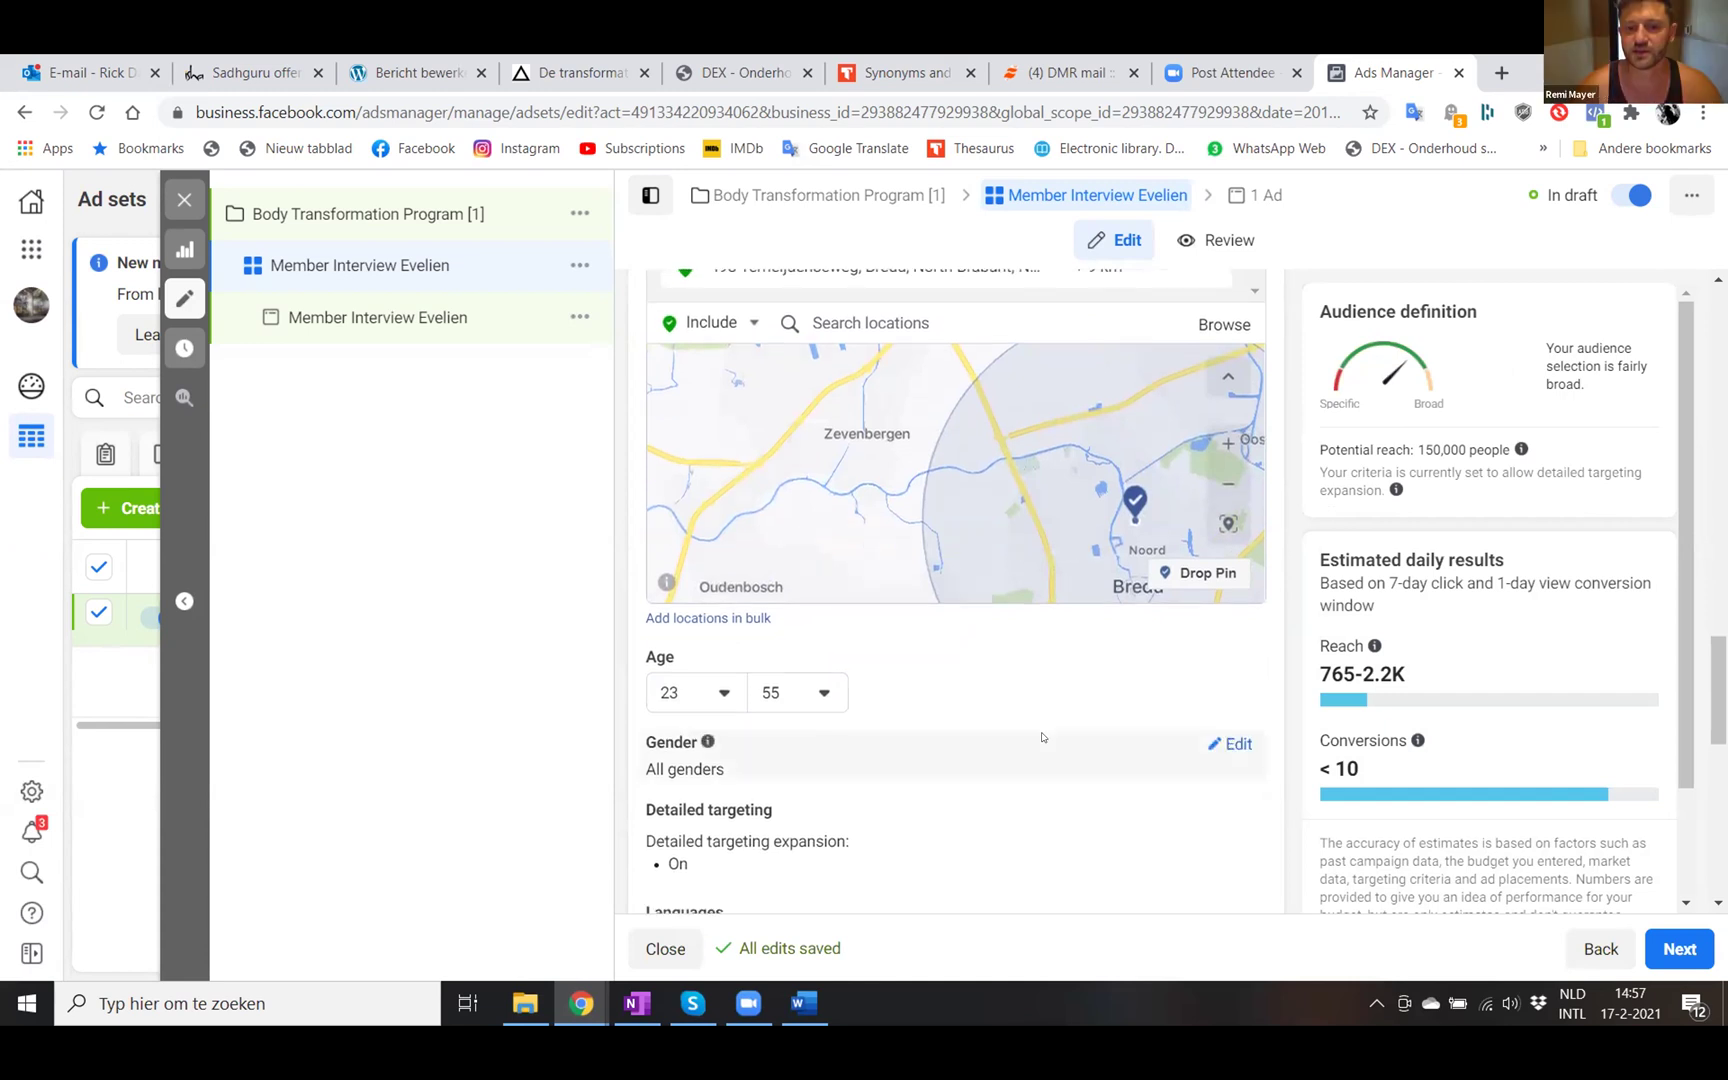
scroll(1041, 737, down, 2)
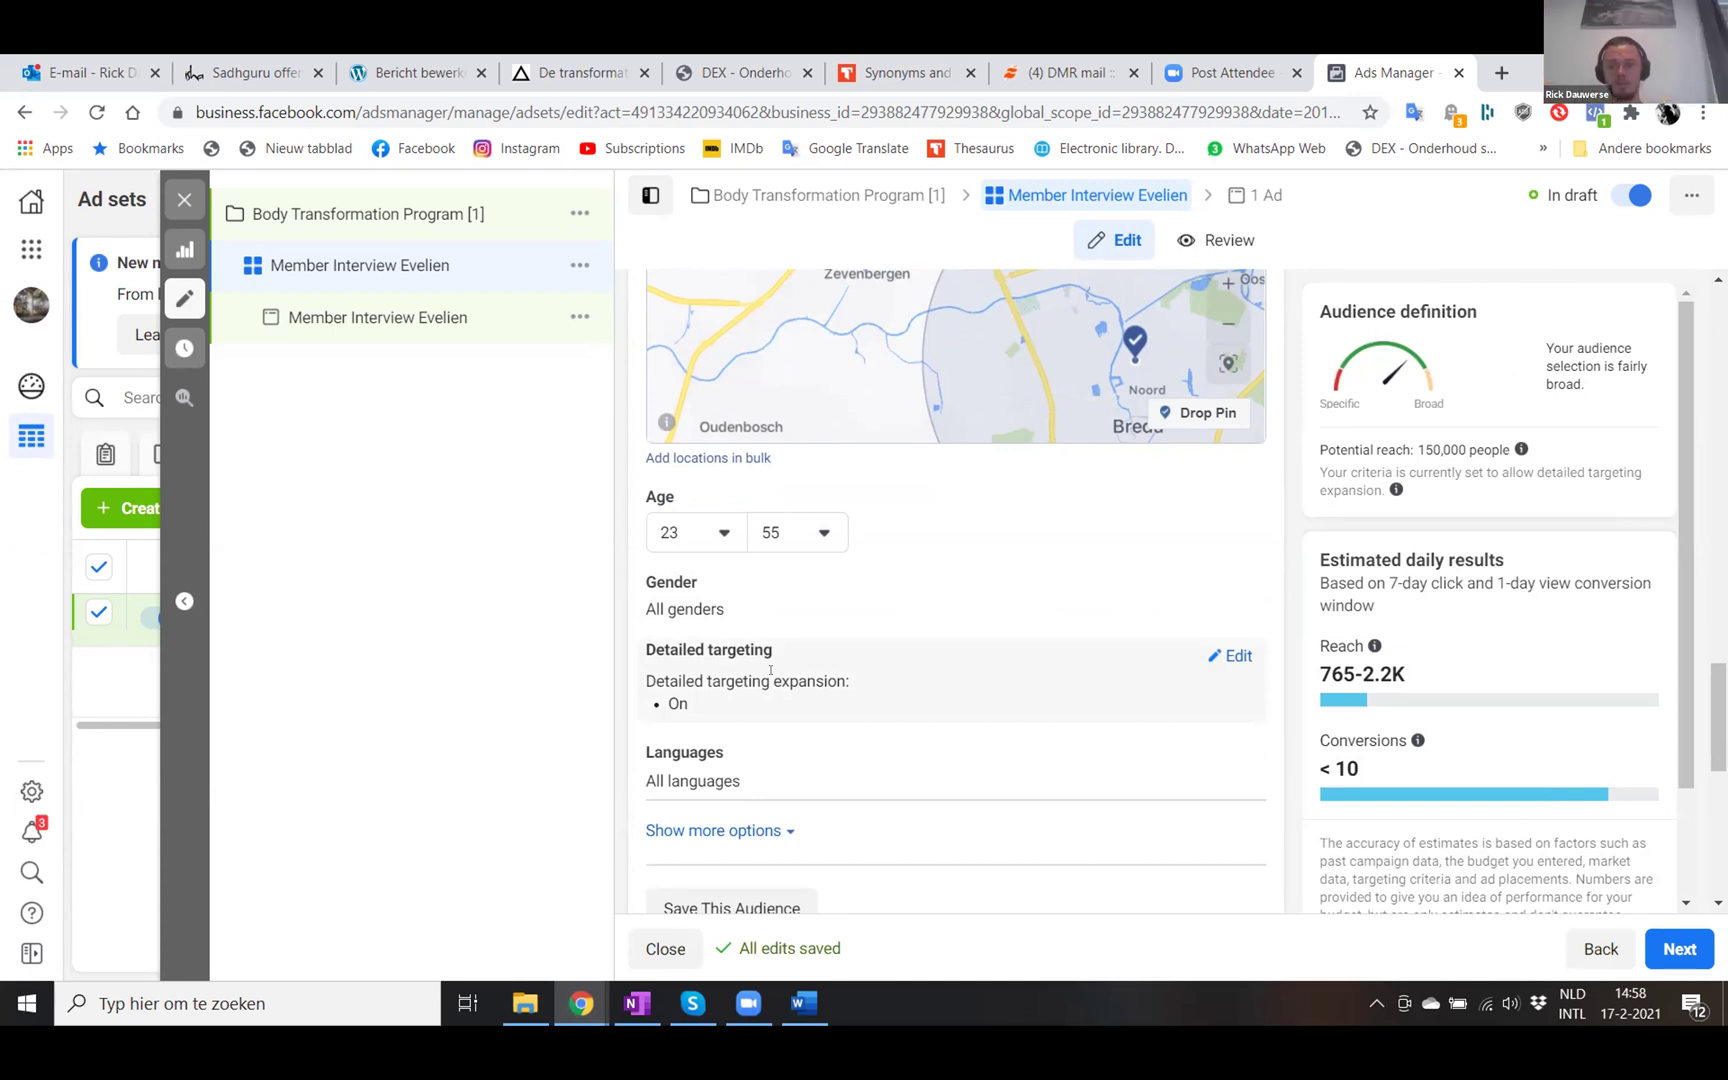
scroll(762, 680, down, 1)
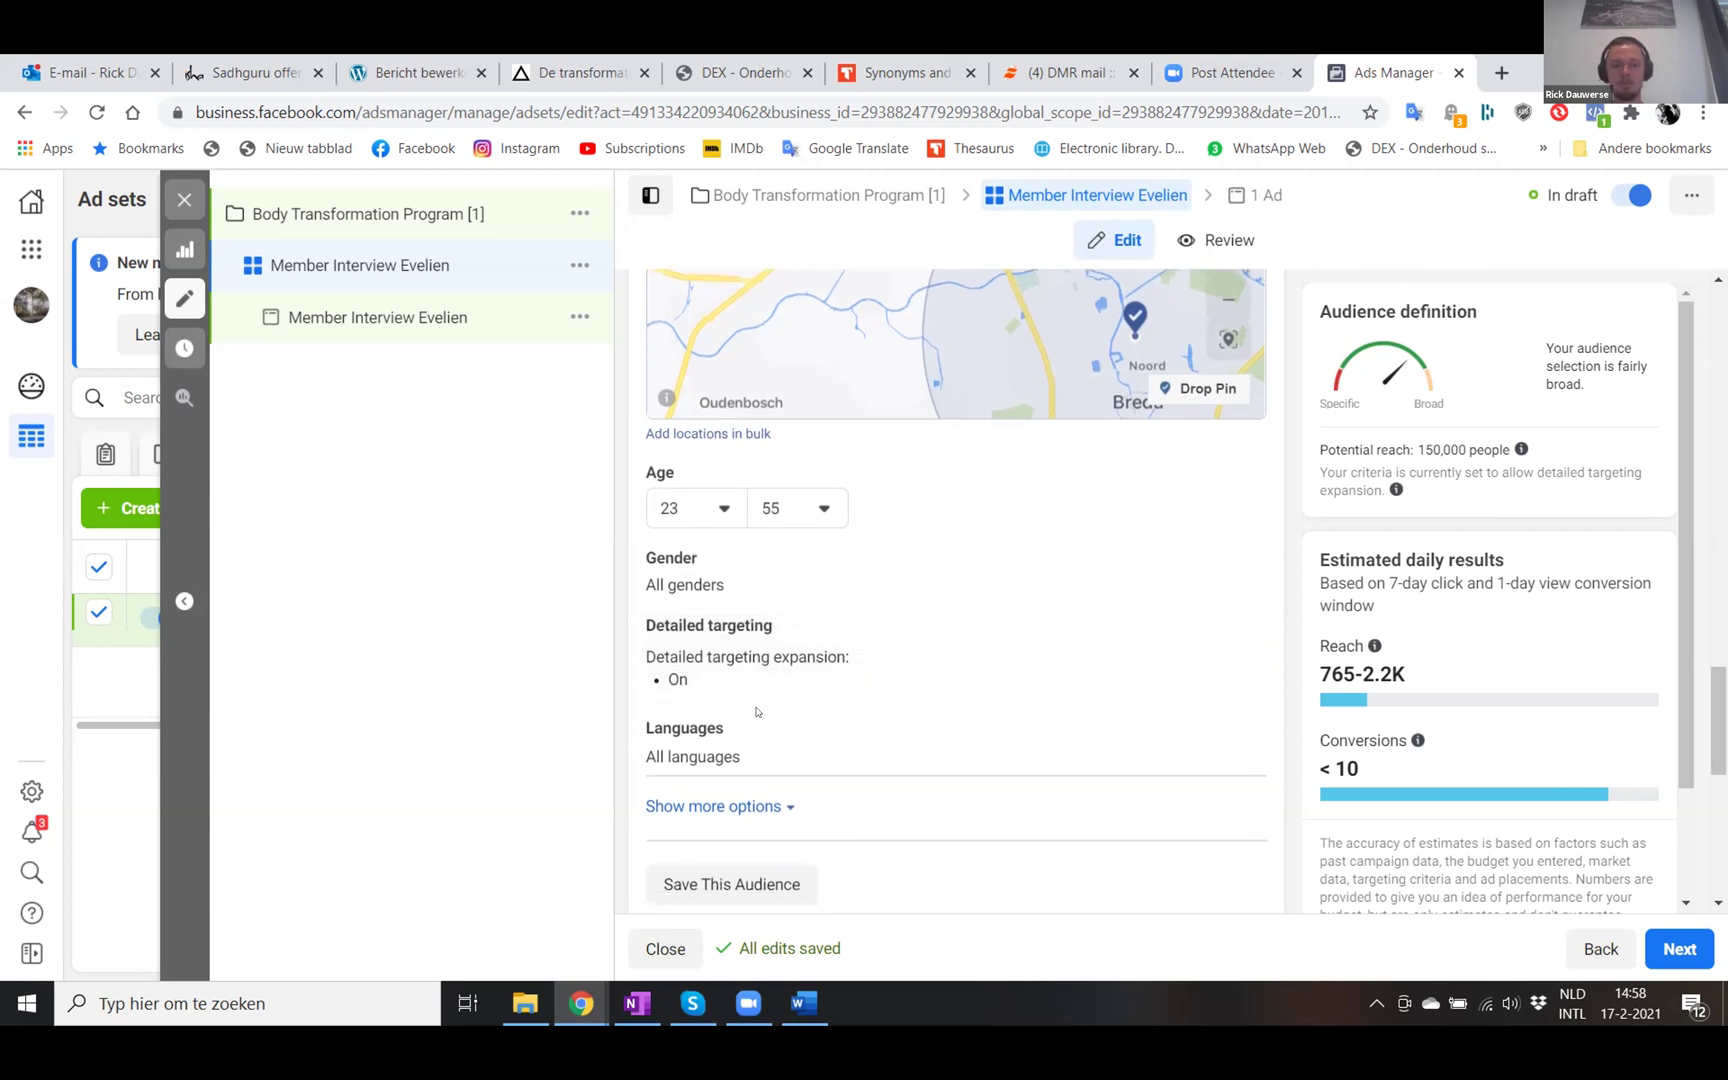
scroll(757, 712, down, 1)
mouse_move(735, 672)
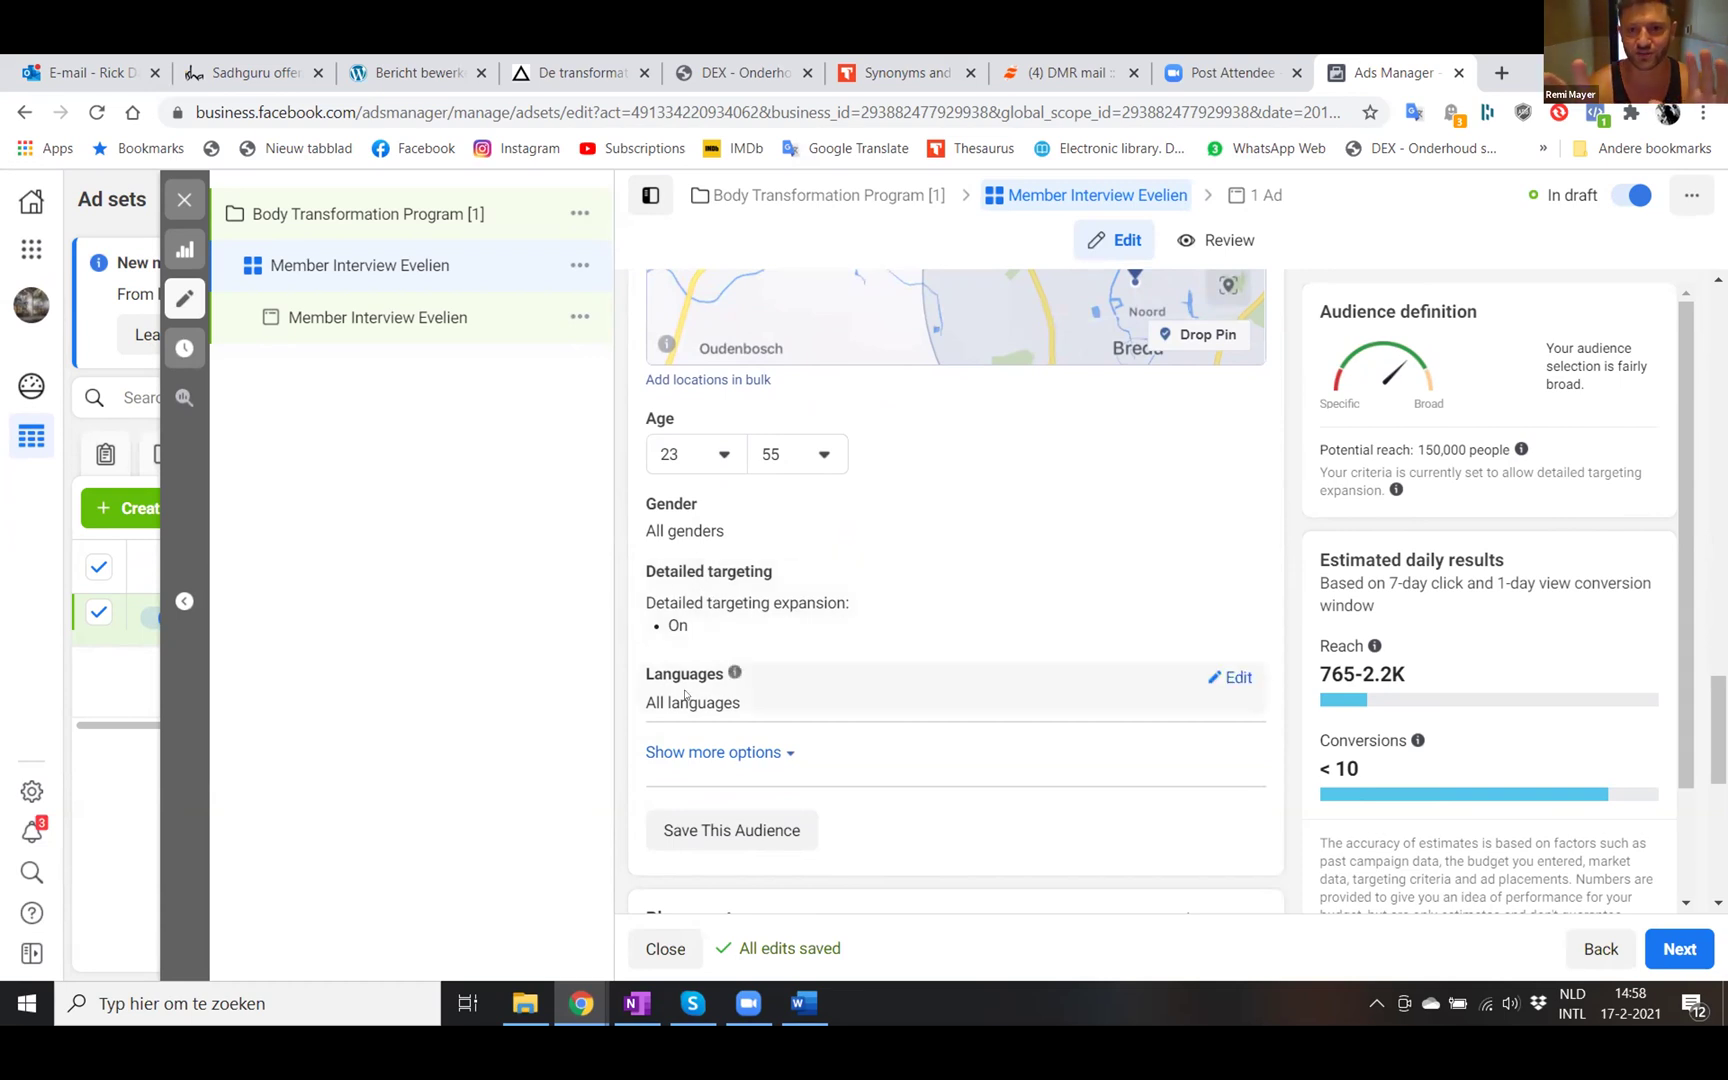
- Search Languages for 'dut' and add Dutch as a target language
click(1228, 677)
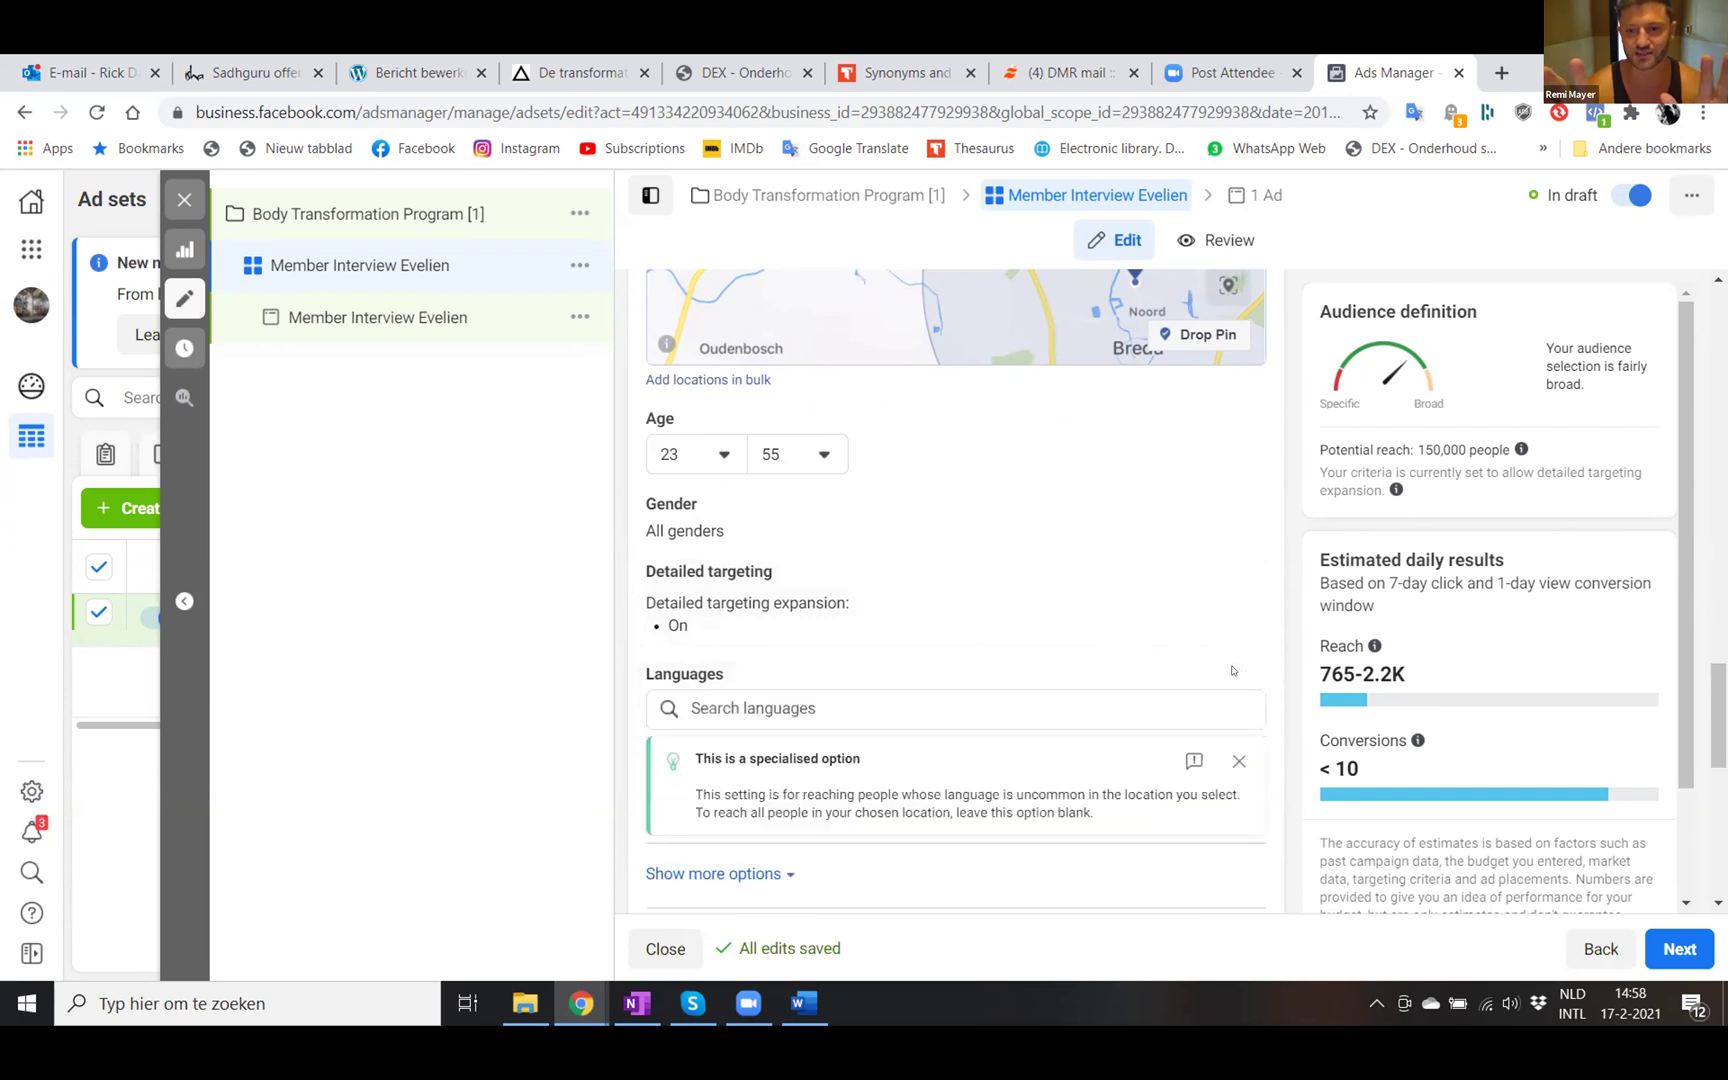
scroll(820, 642, down, 1)
click(787, 642)
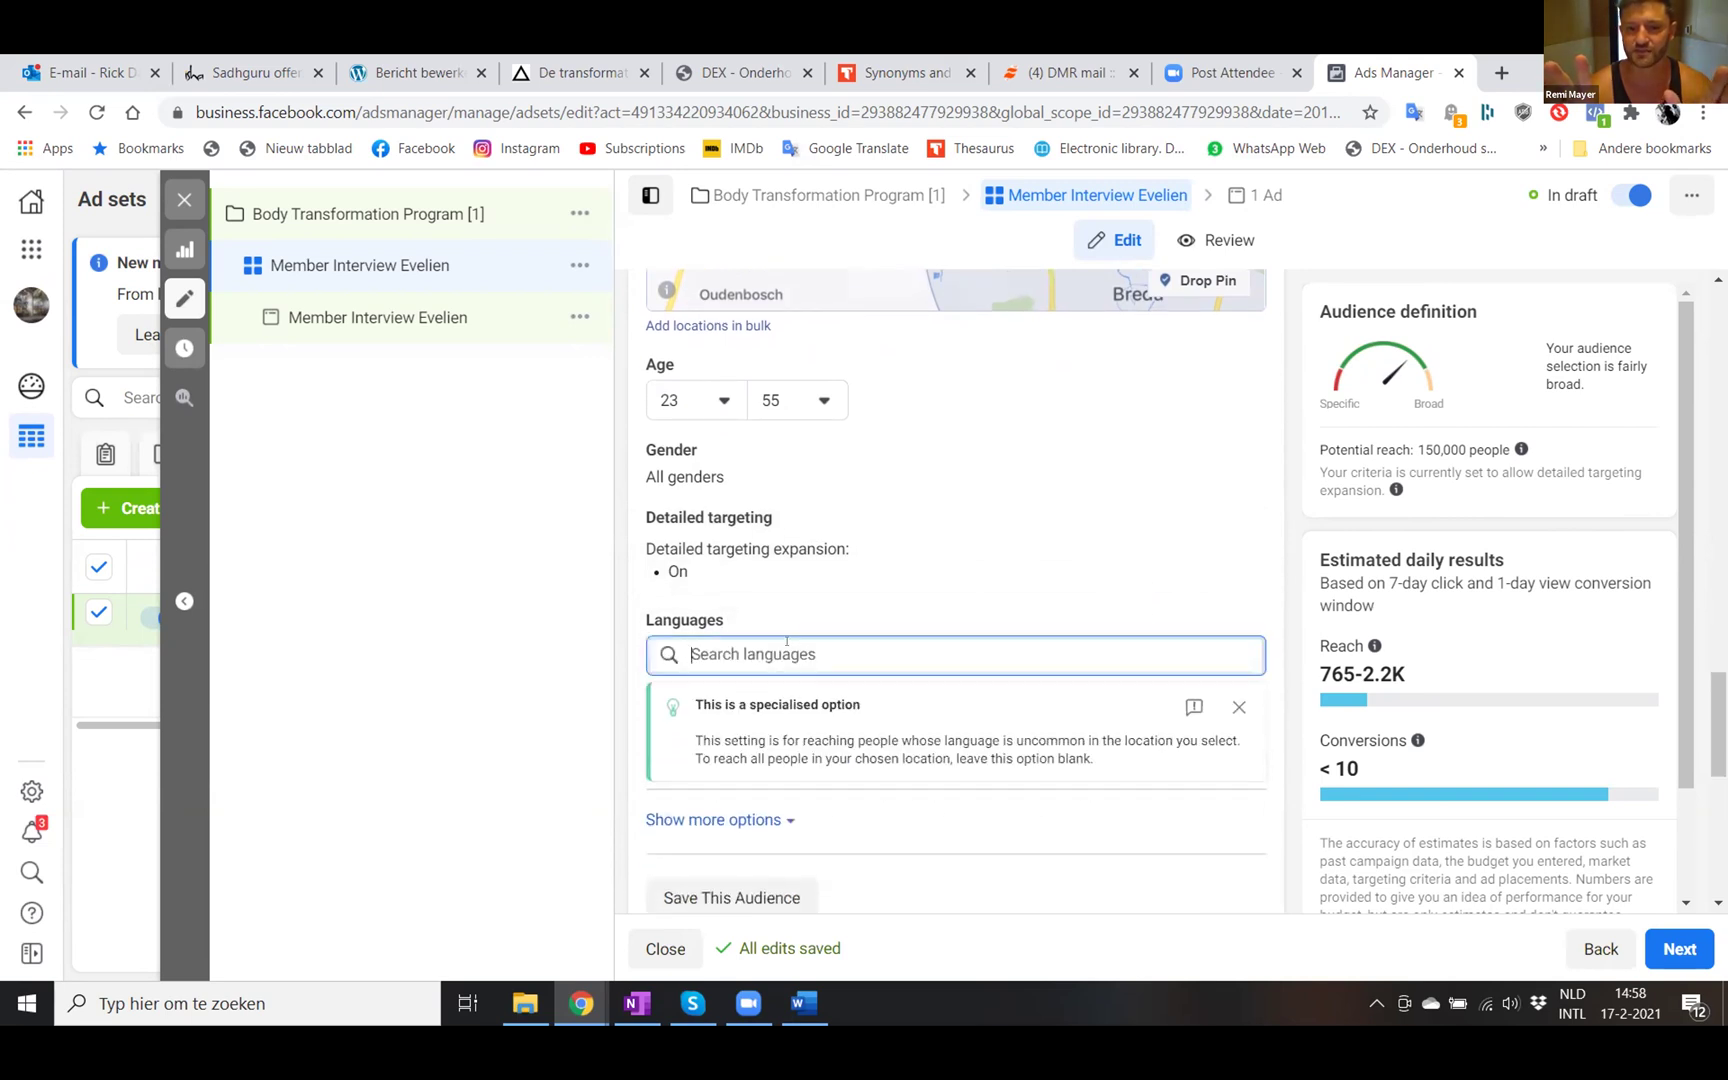
text(nethe)
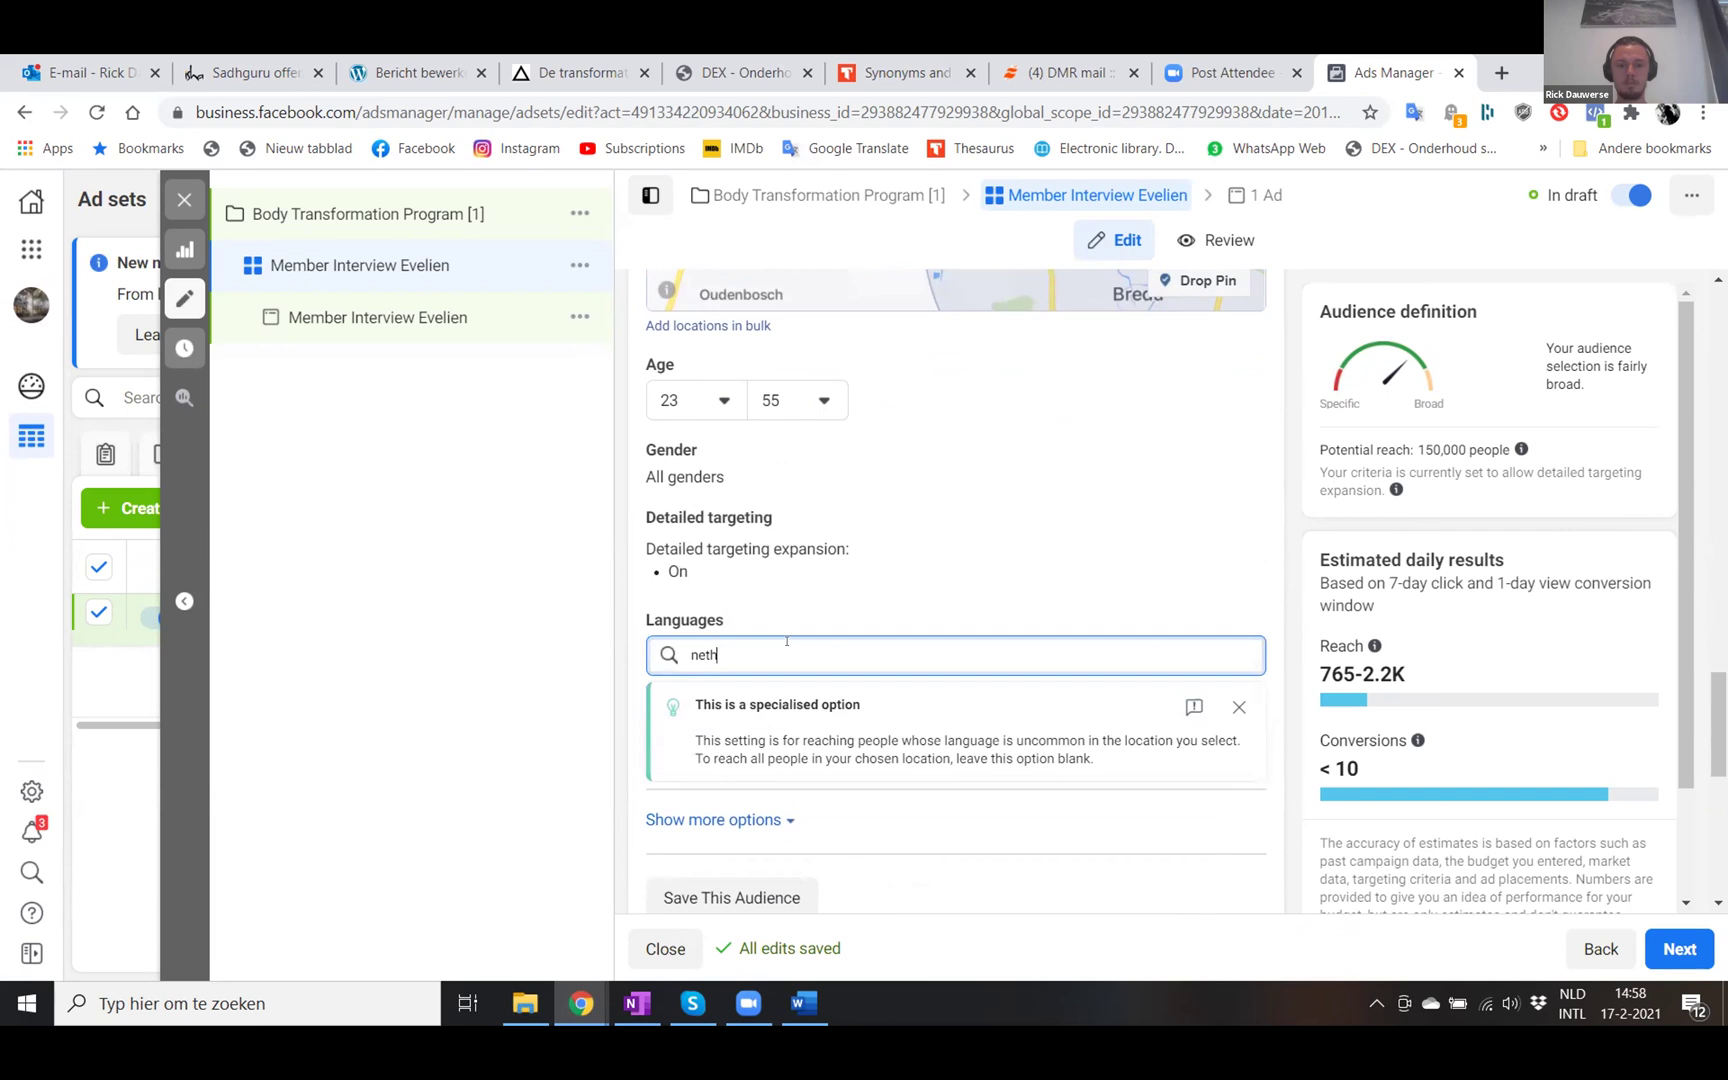
key(BackSpace)
key(BackSpace)
key(BackSpace)
key(BackSpace)
text(dut)
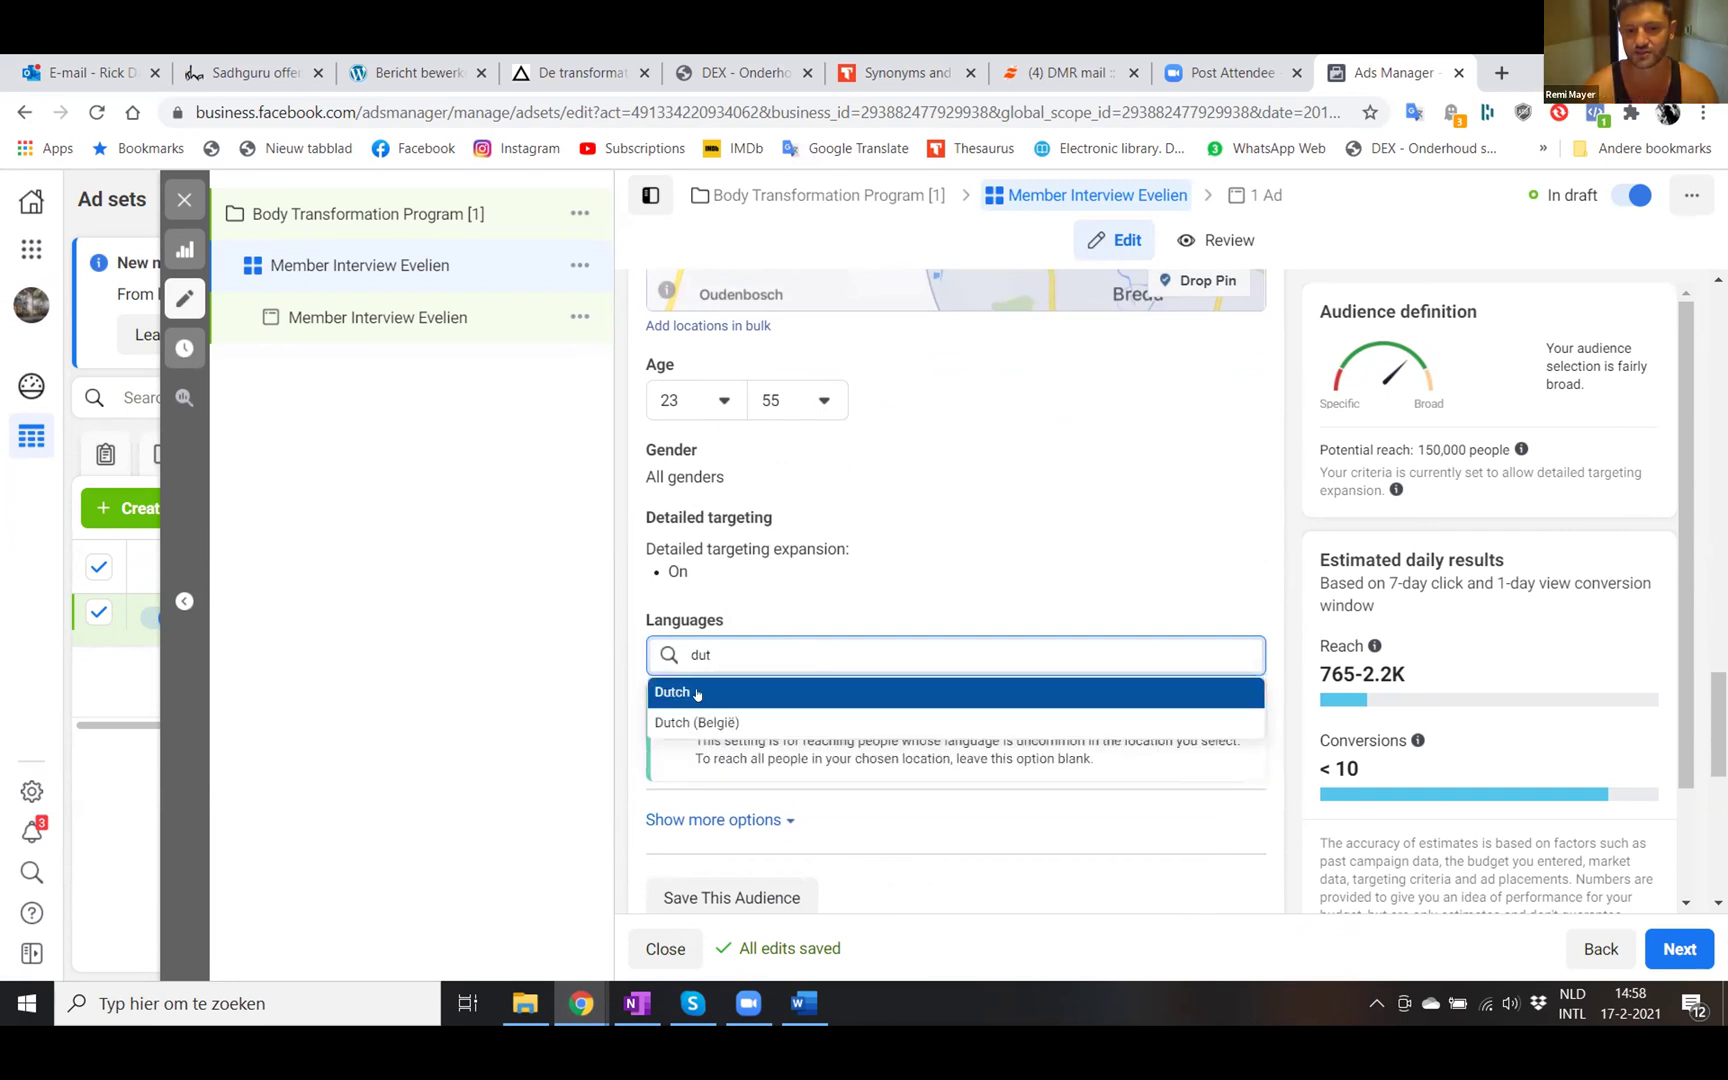
click(697, 693)
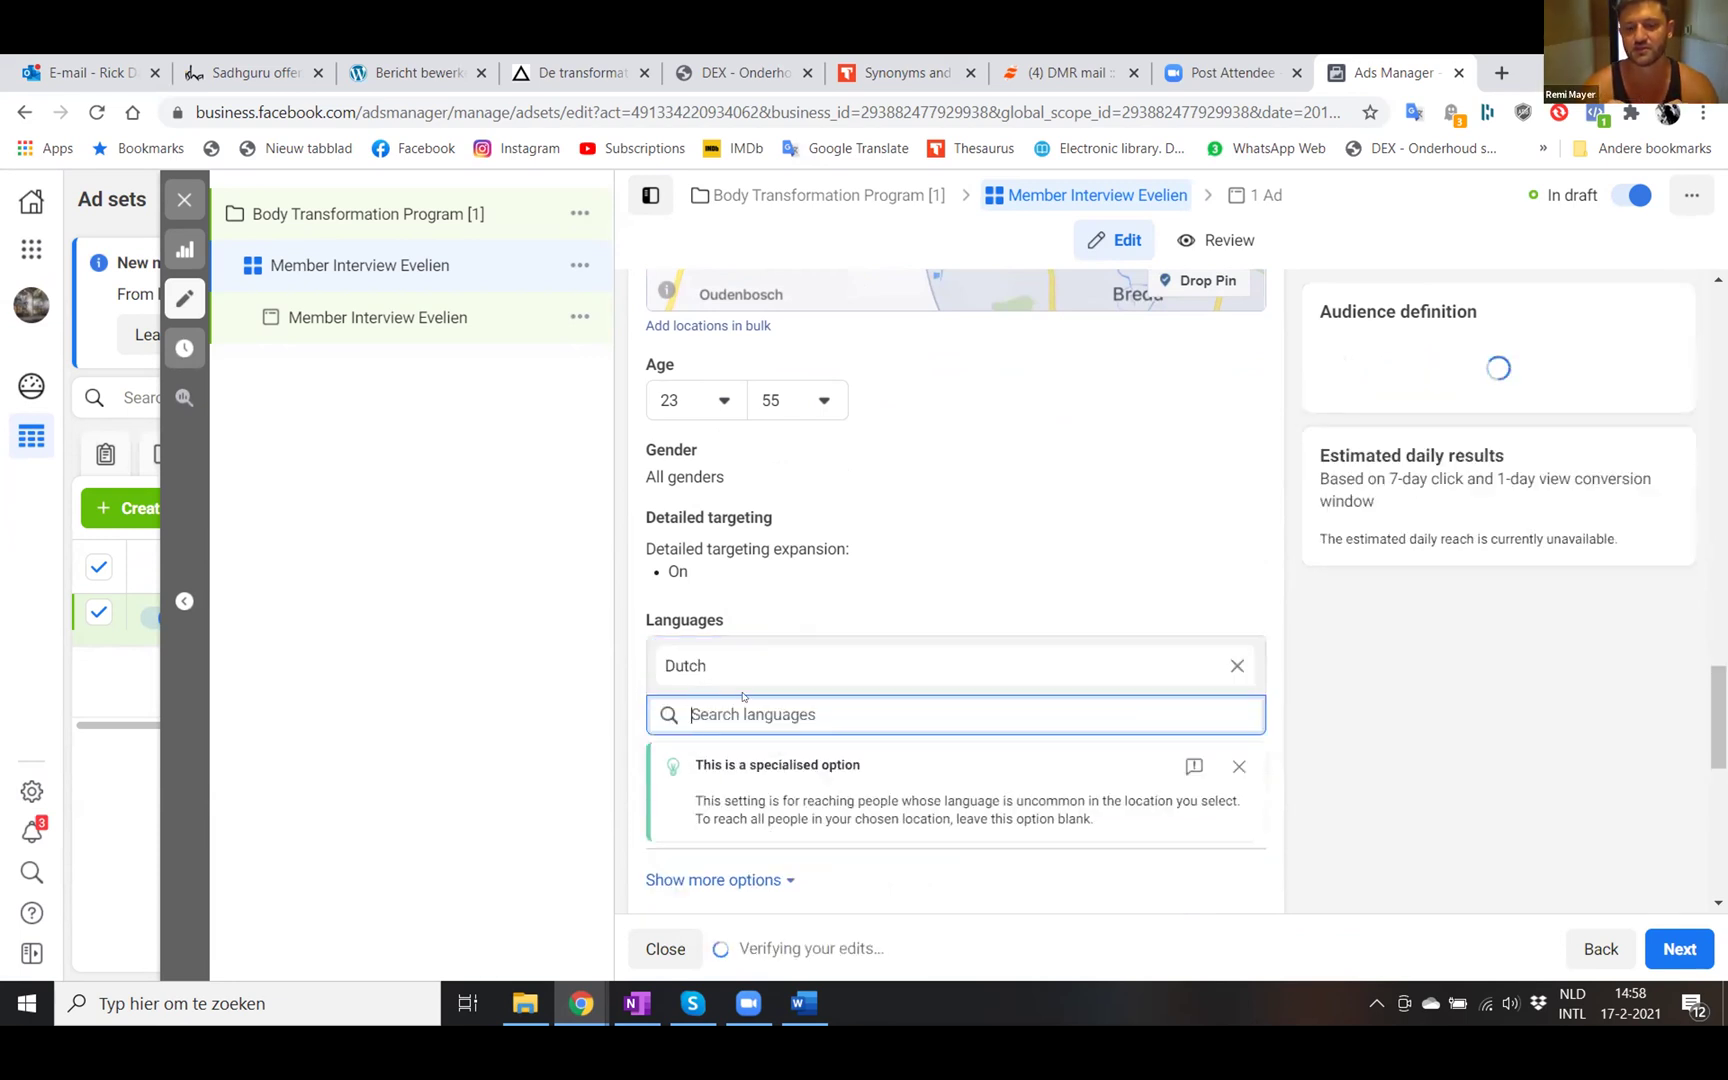
- Add English (All), then remove it again so only Dutch remains
text(engli)
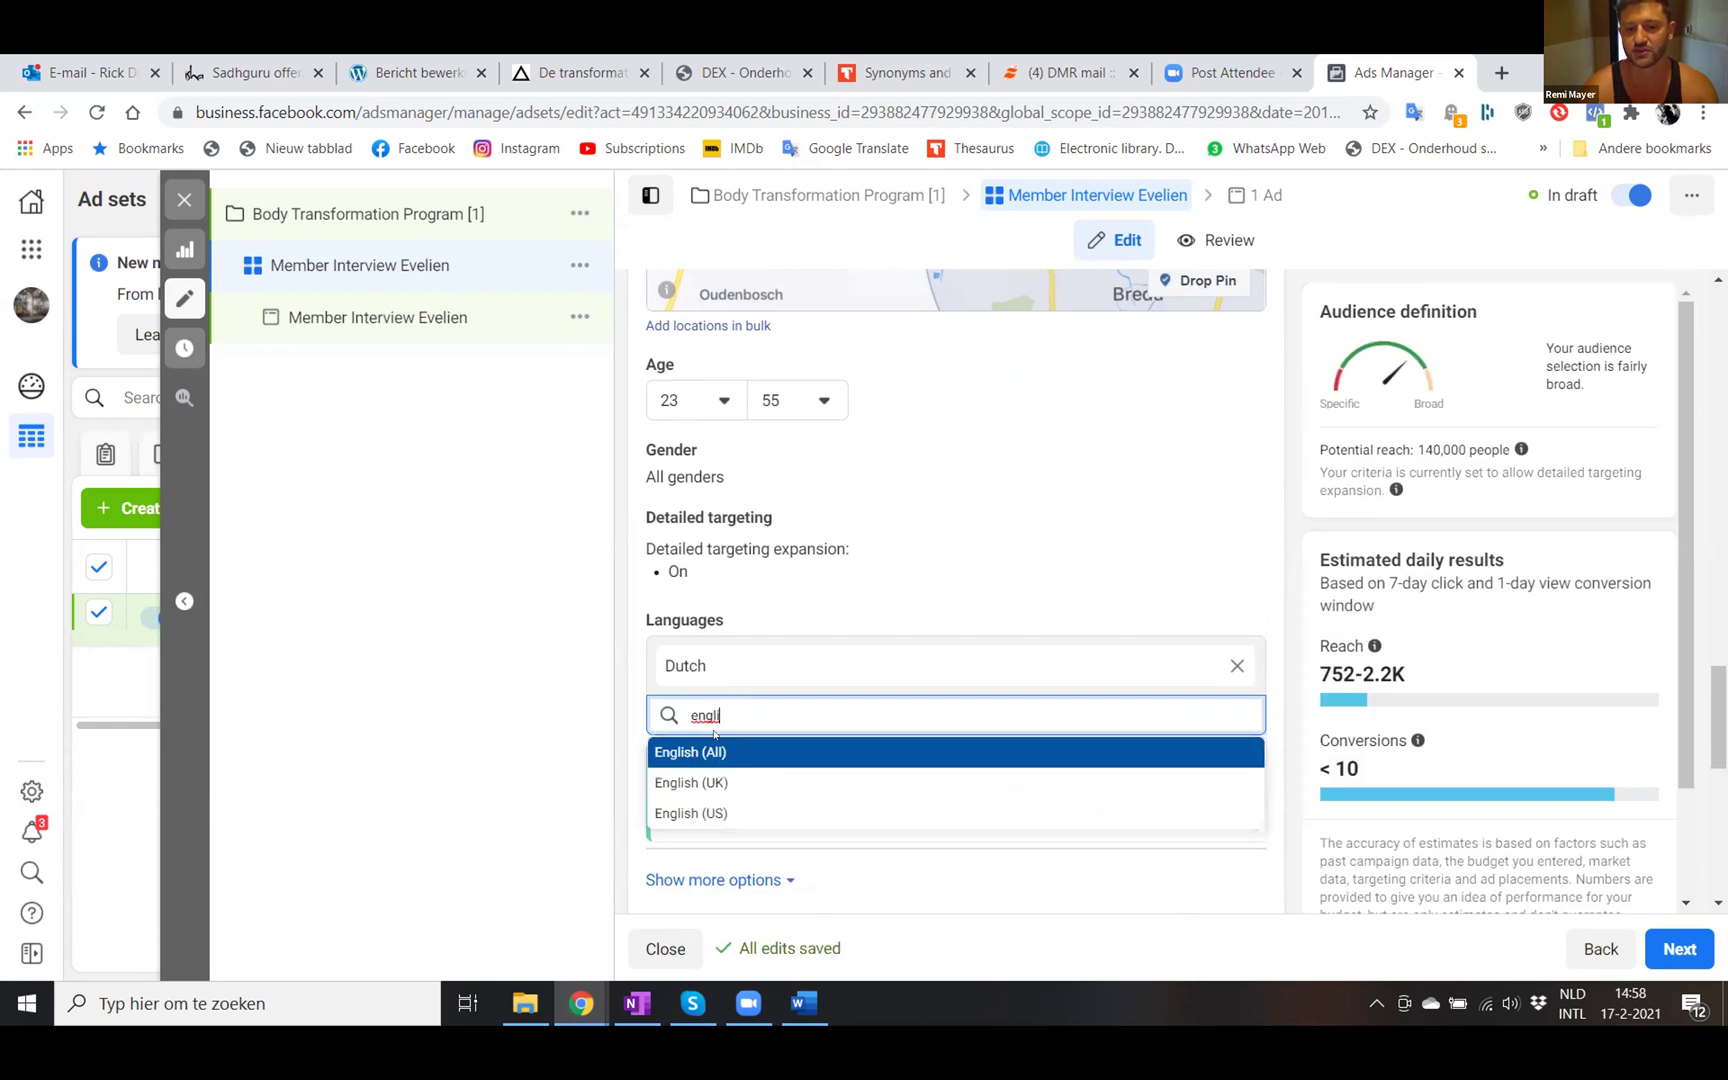
click(703, 755)
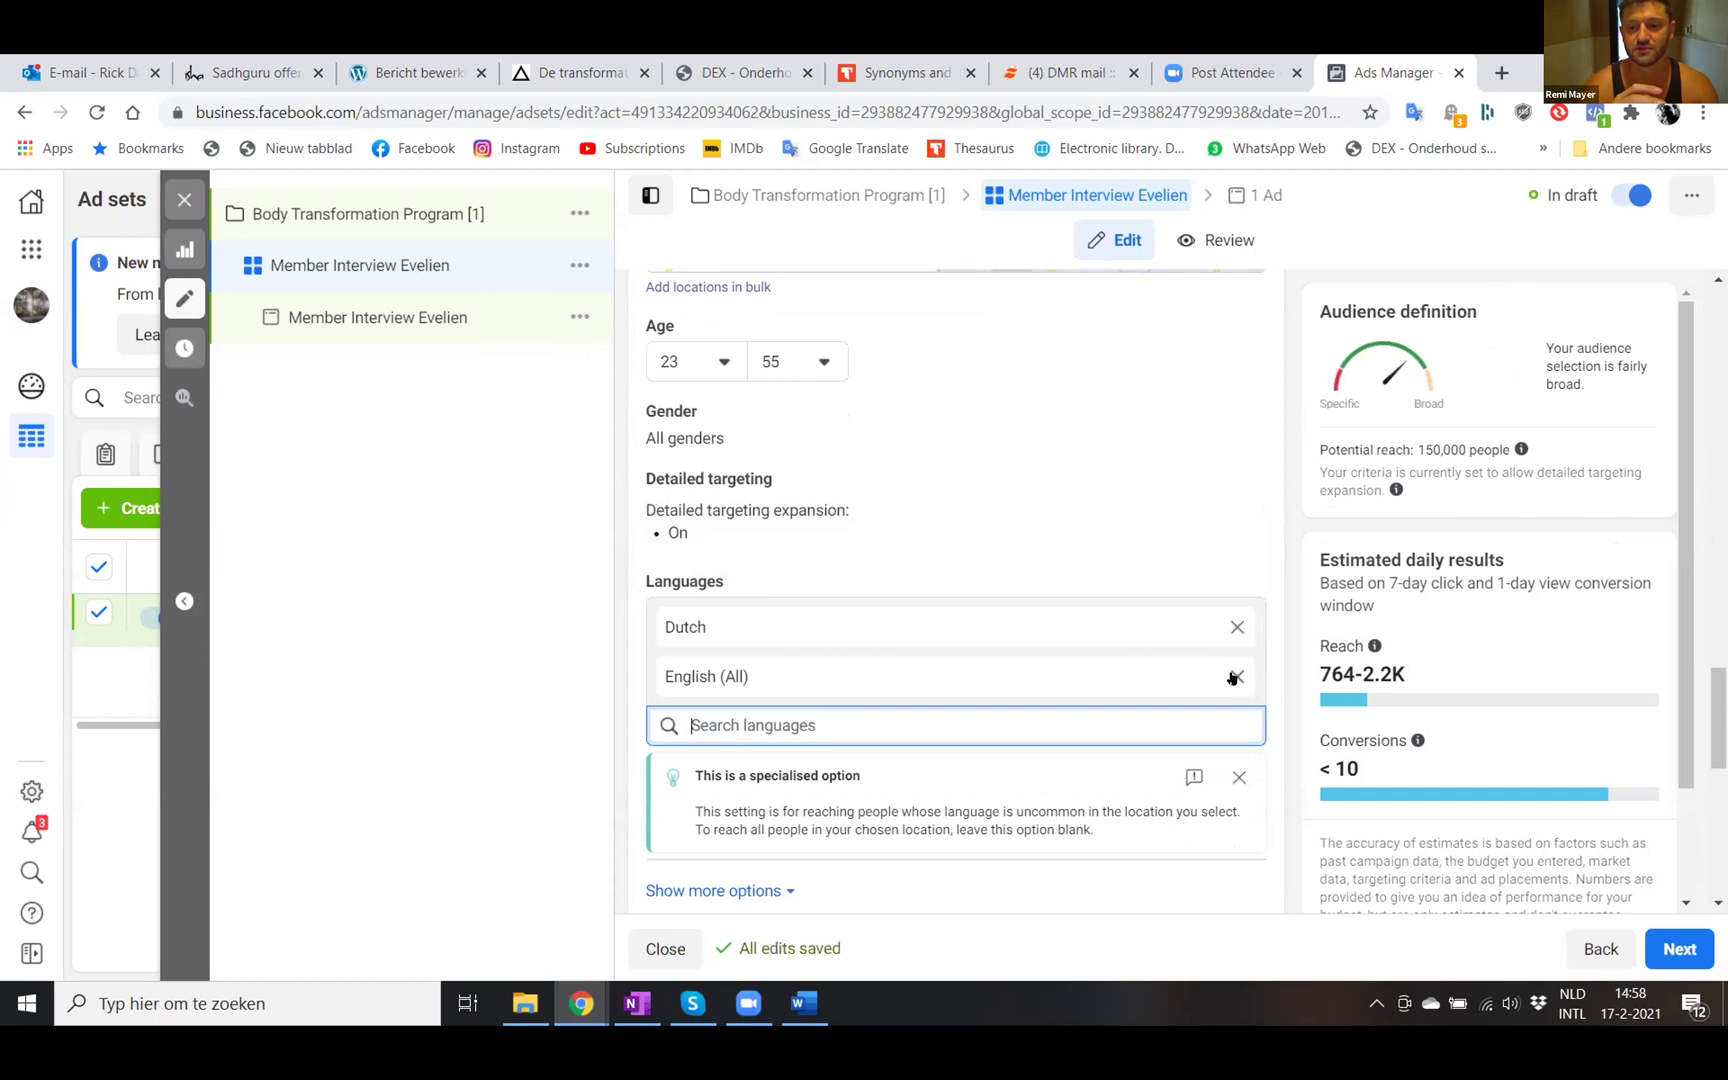
click(1236, 677)
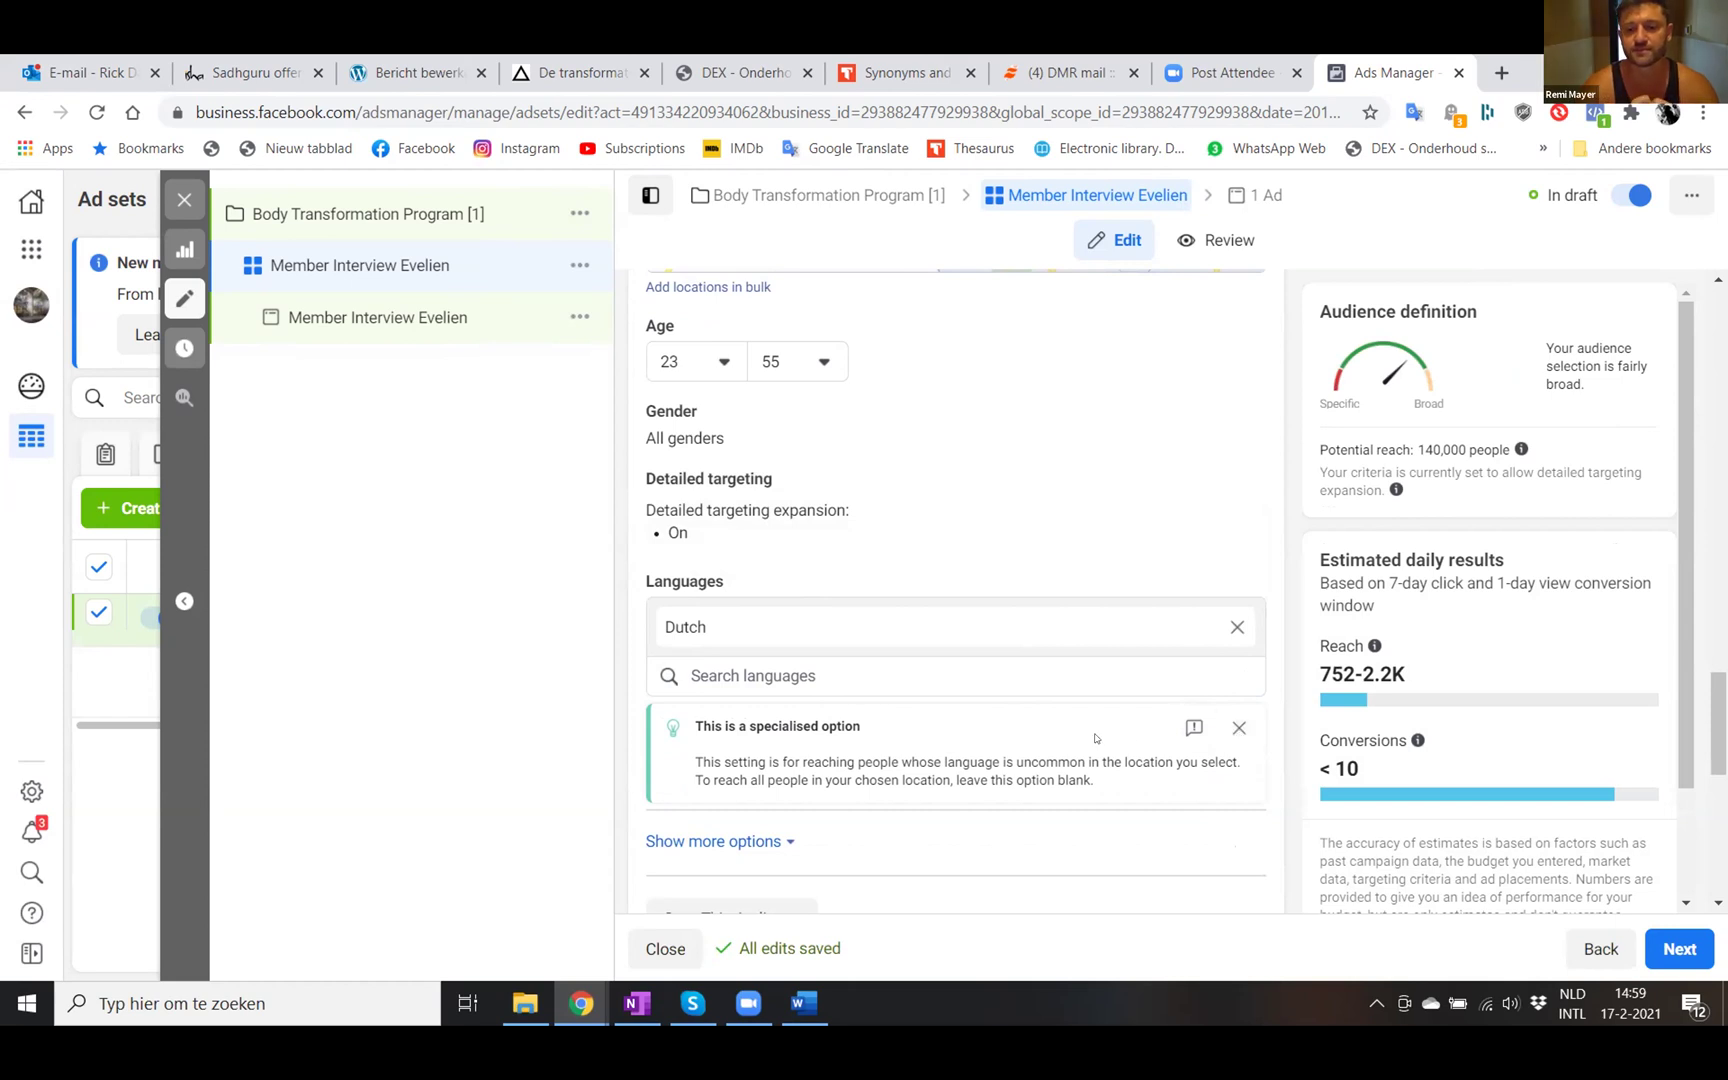
scroll(1097, 738, down, 1)
- Reveal the extra audience options below Languages, then scroll down to Placements
click(748, 726)
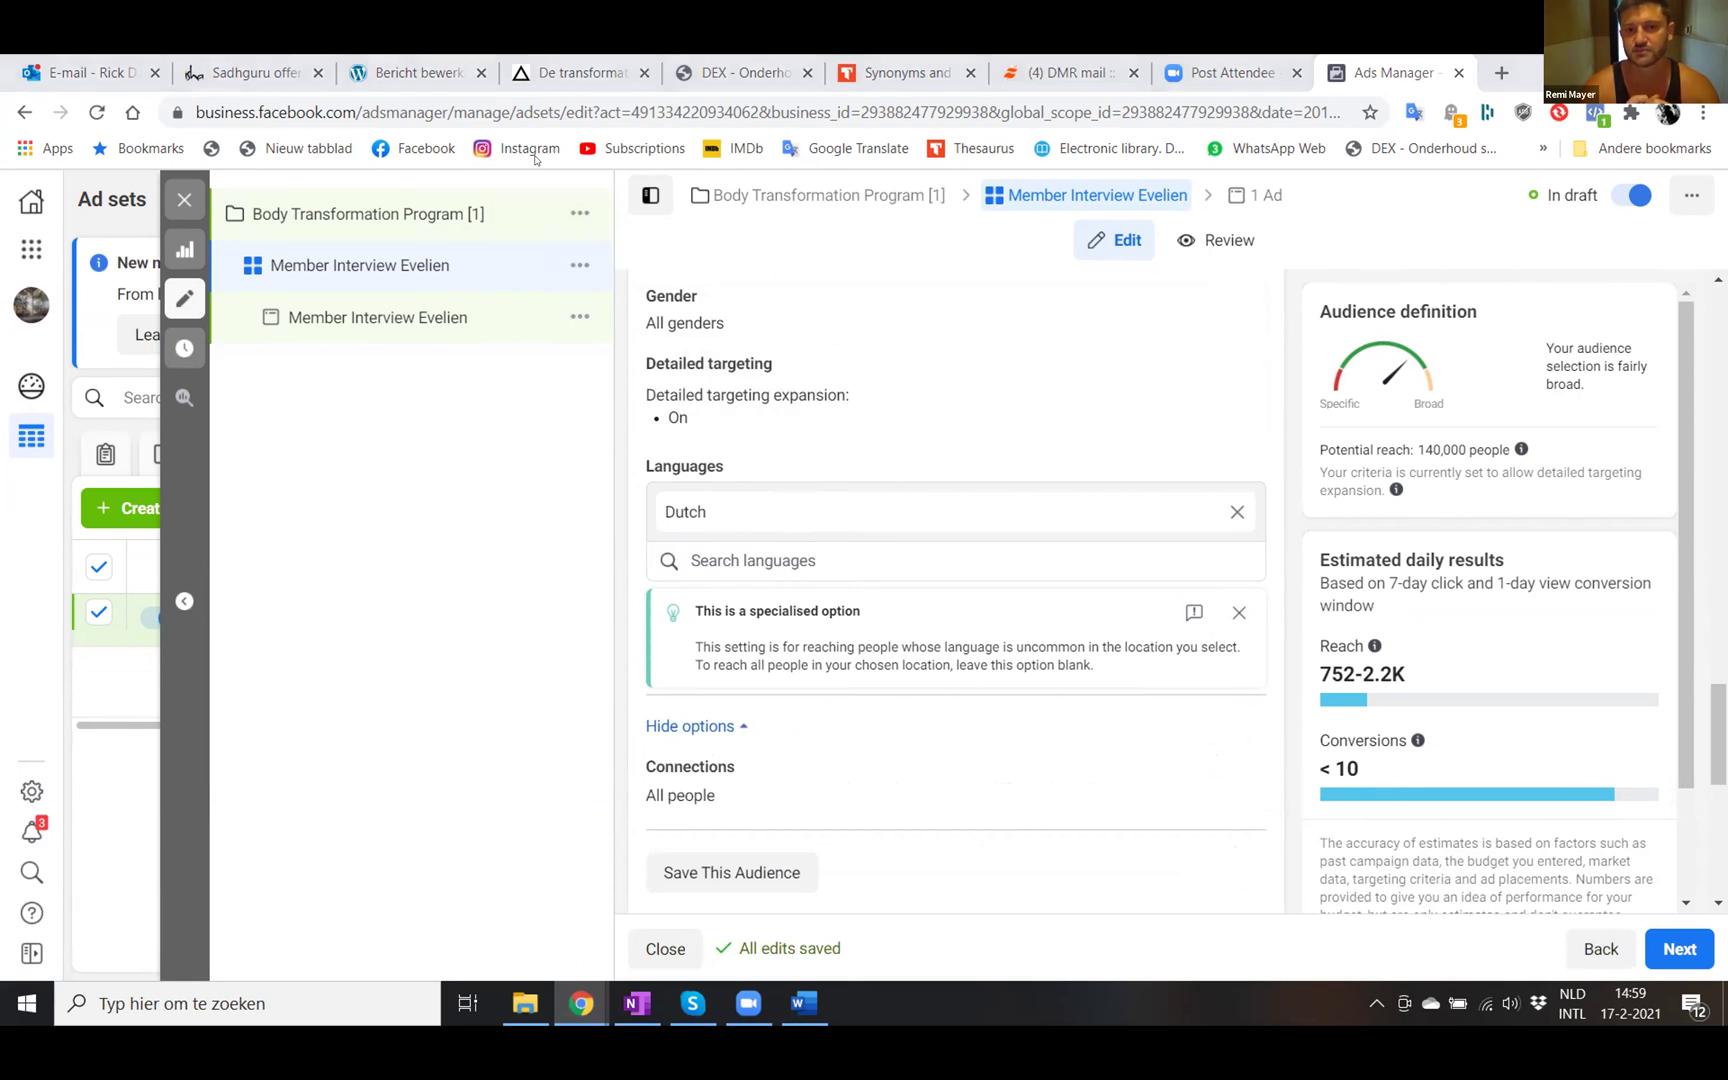
scroll(826, 682, down, 2)
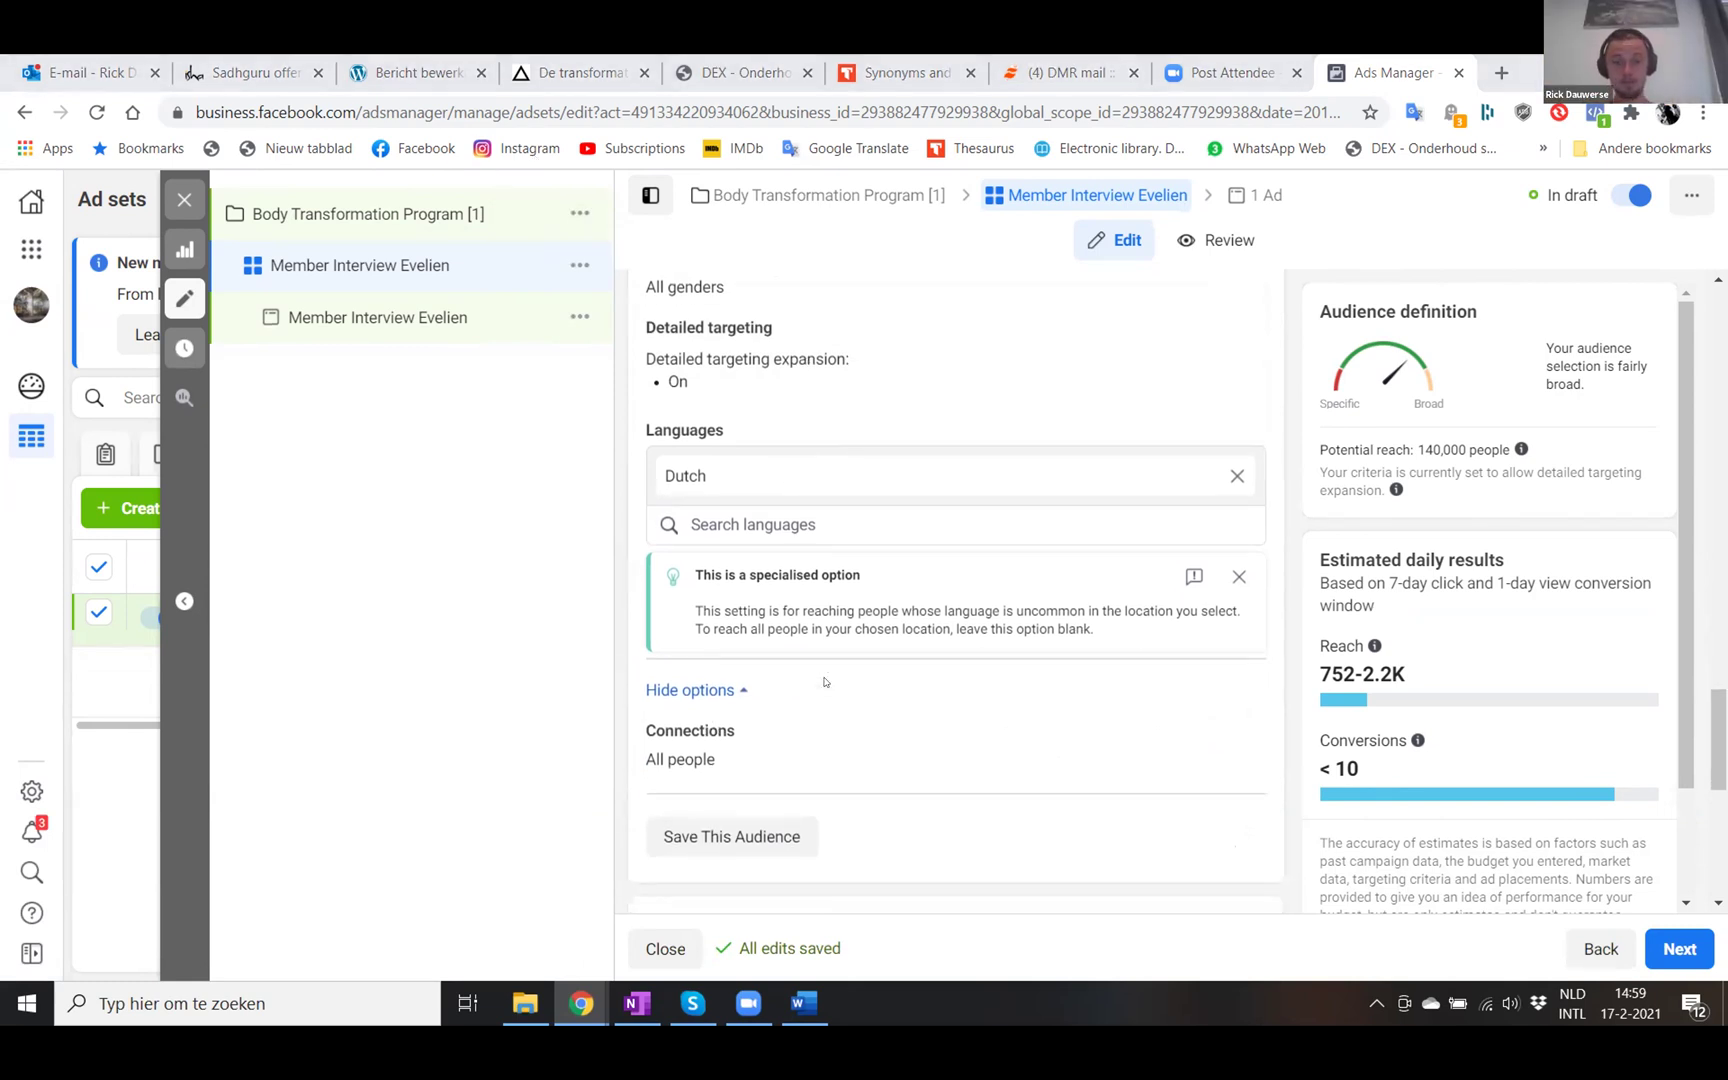
scroll(826, 682, down, 1)
scroll(852, 737, up, 1)
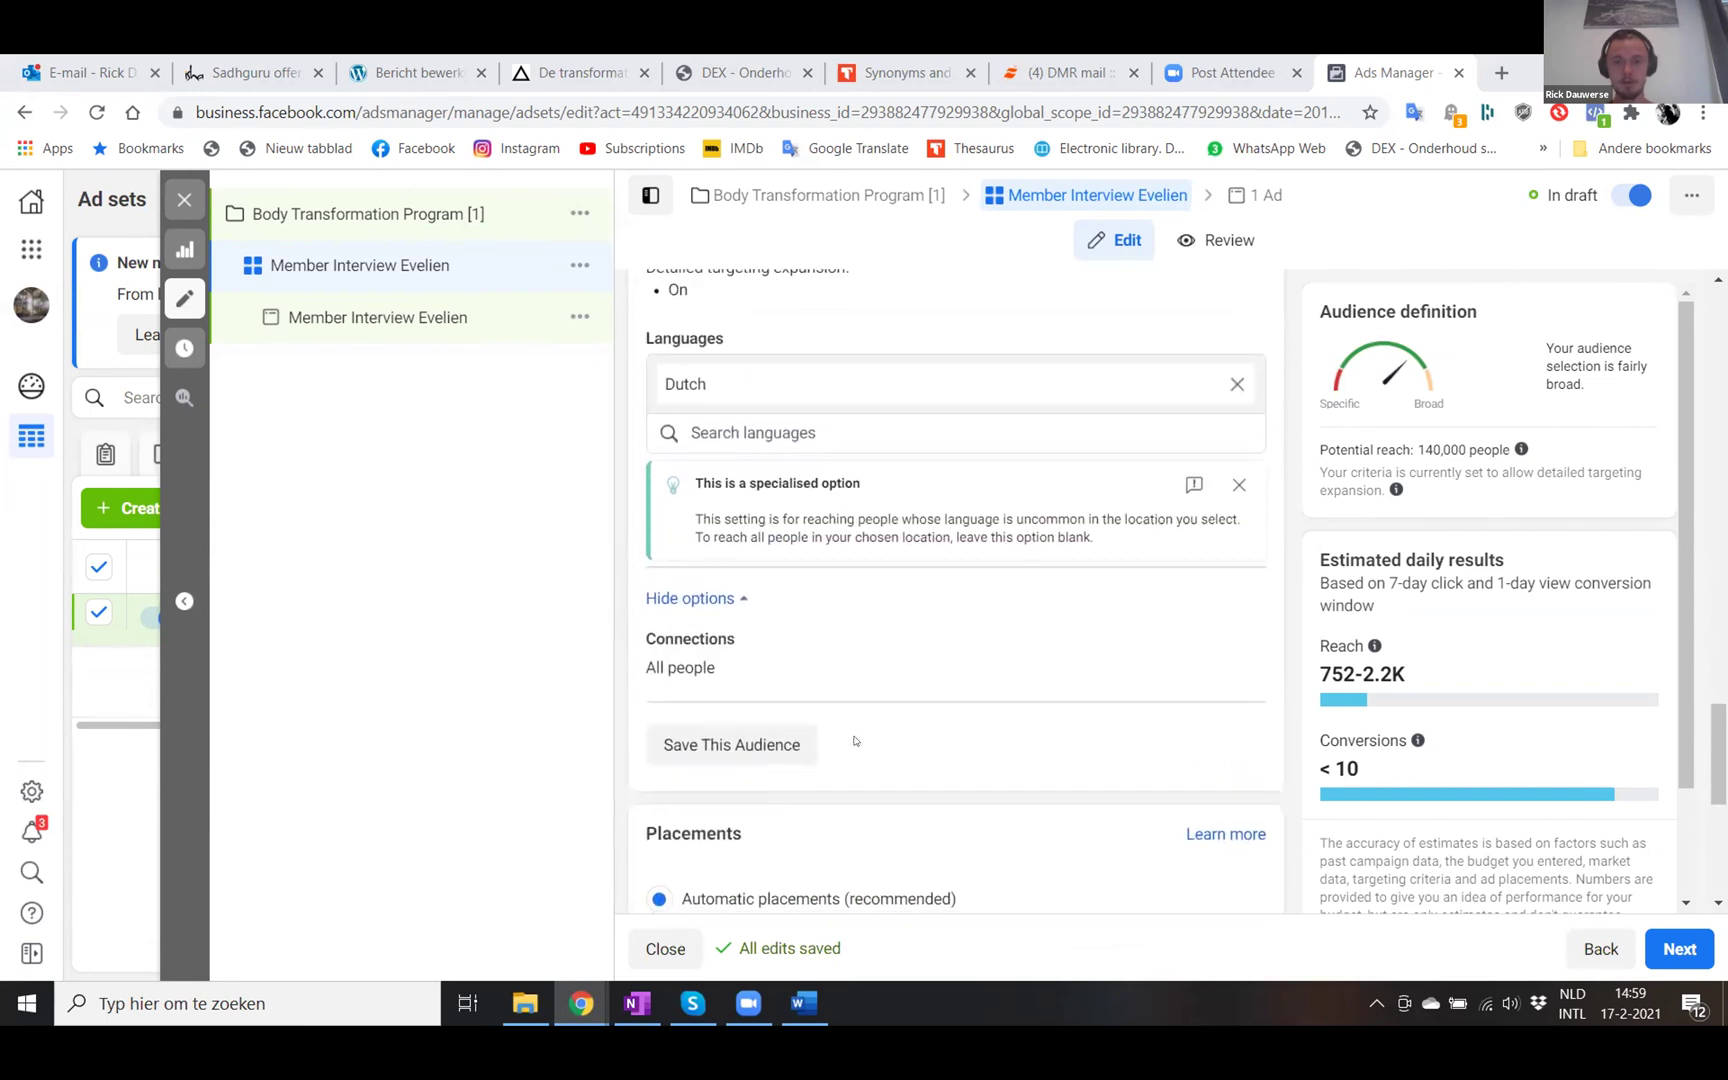
scroll(855, 740, down, 2)
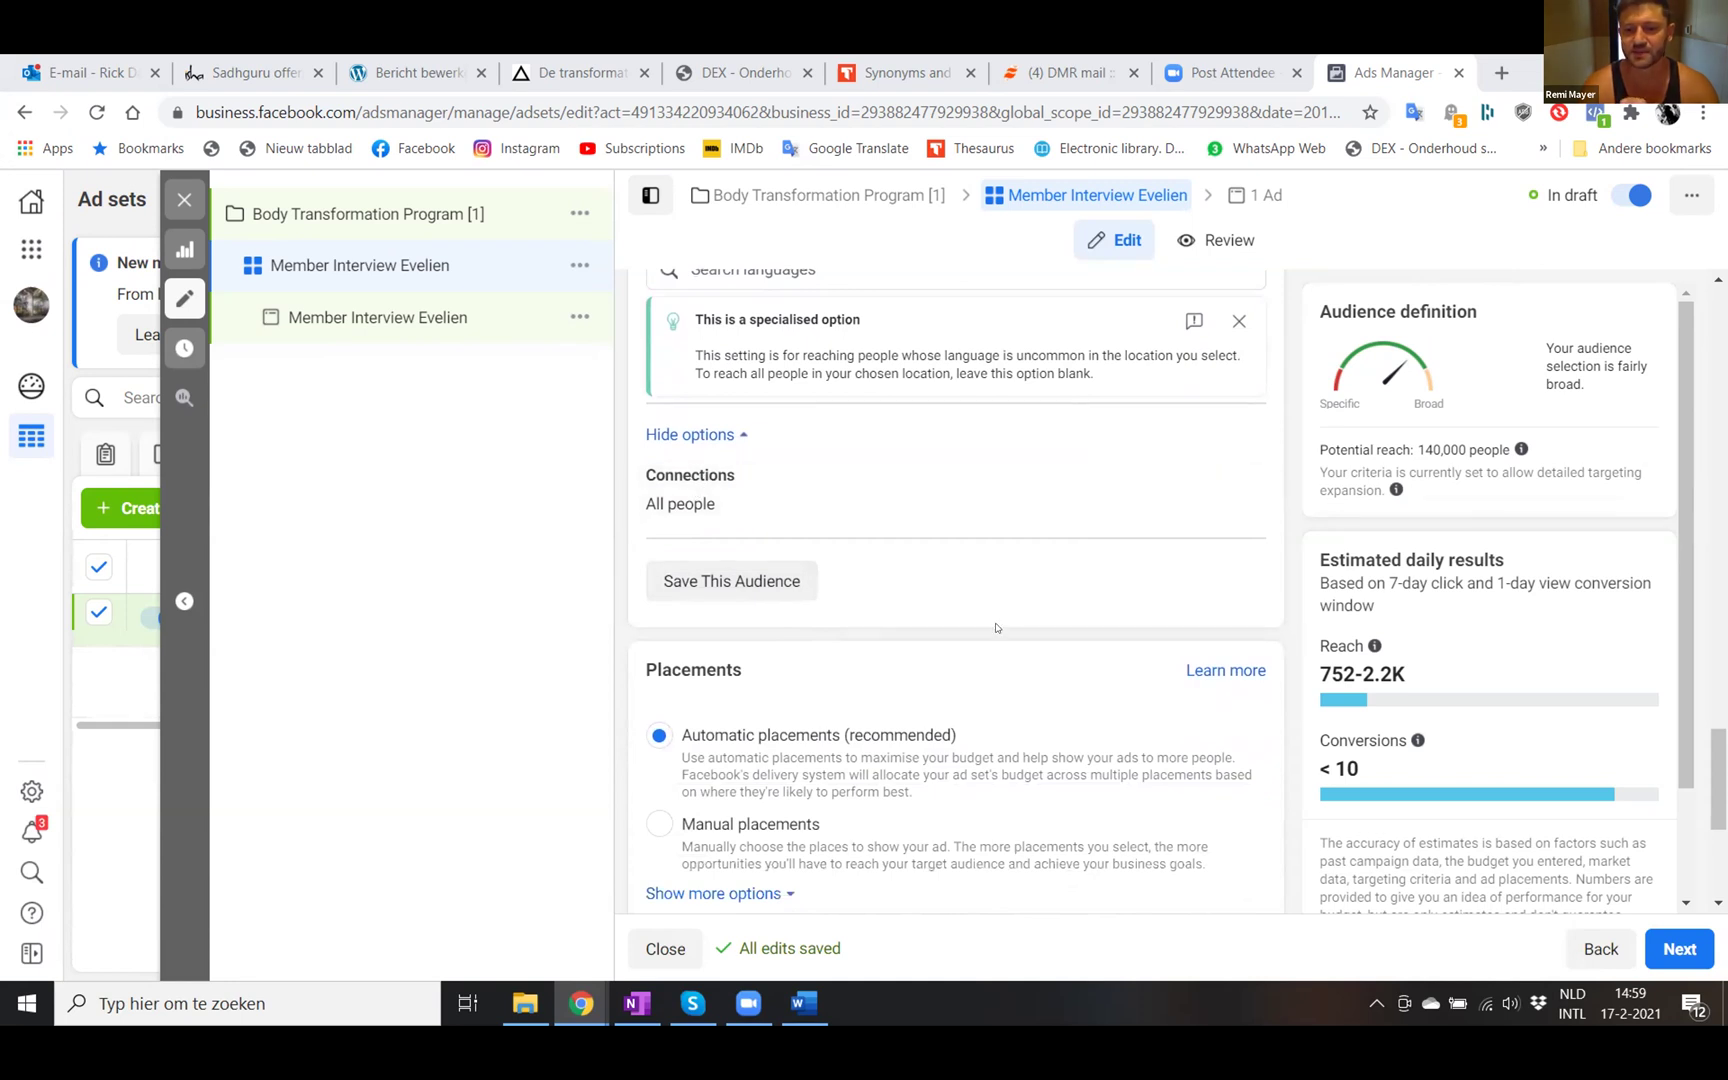
scroll(995, 627, down, 2)
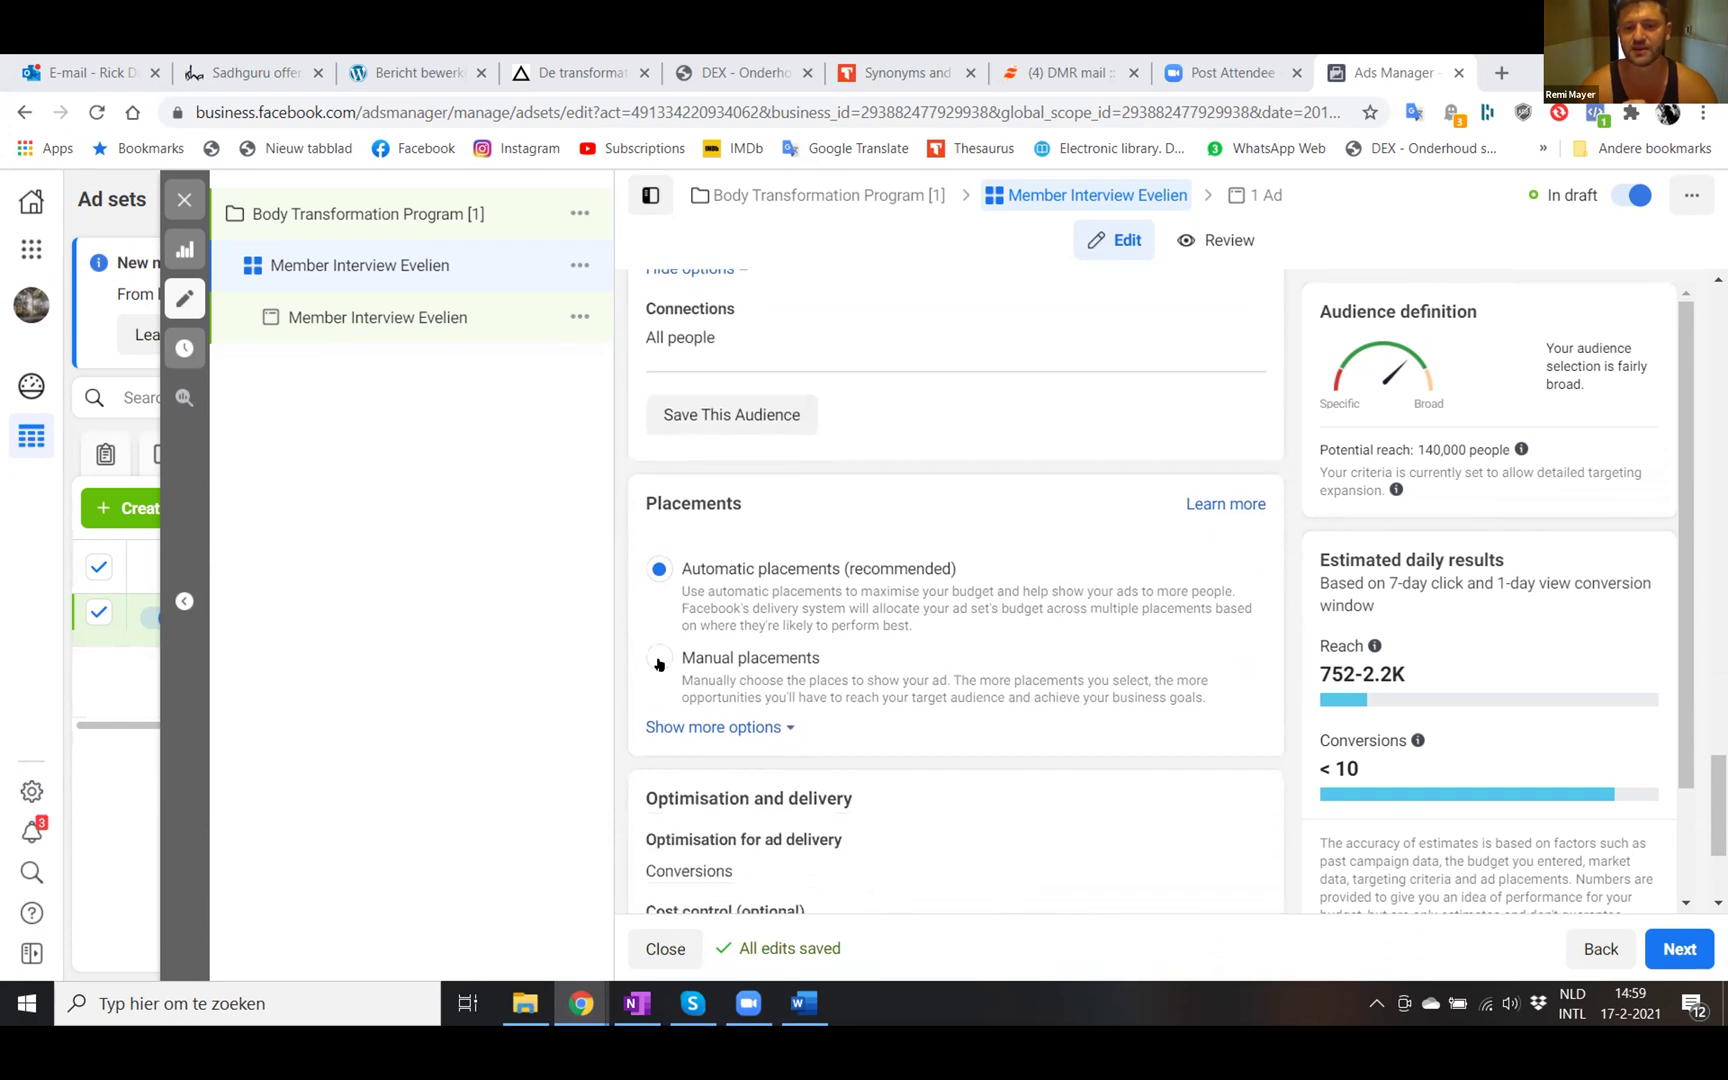
- Choose Manual placements and untick Messenger and Audience Network, keeping Facebook and Instagram
click(658, 660)
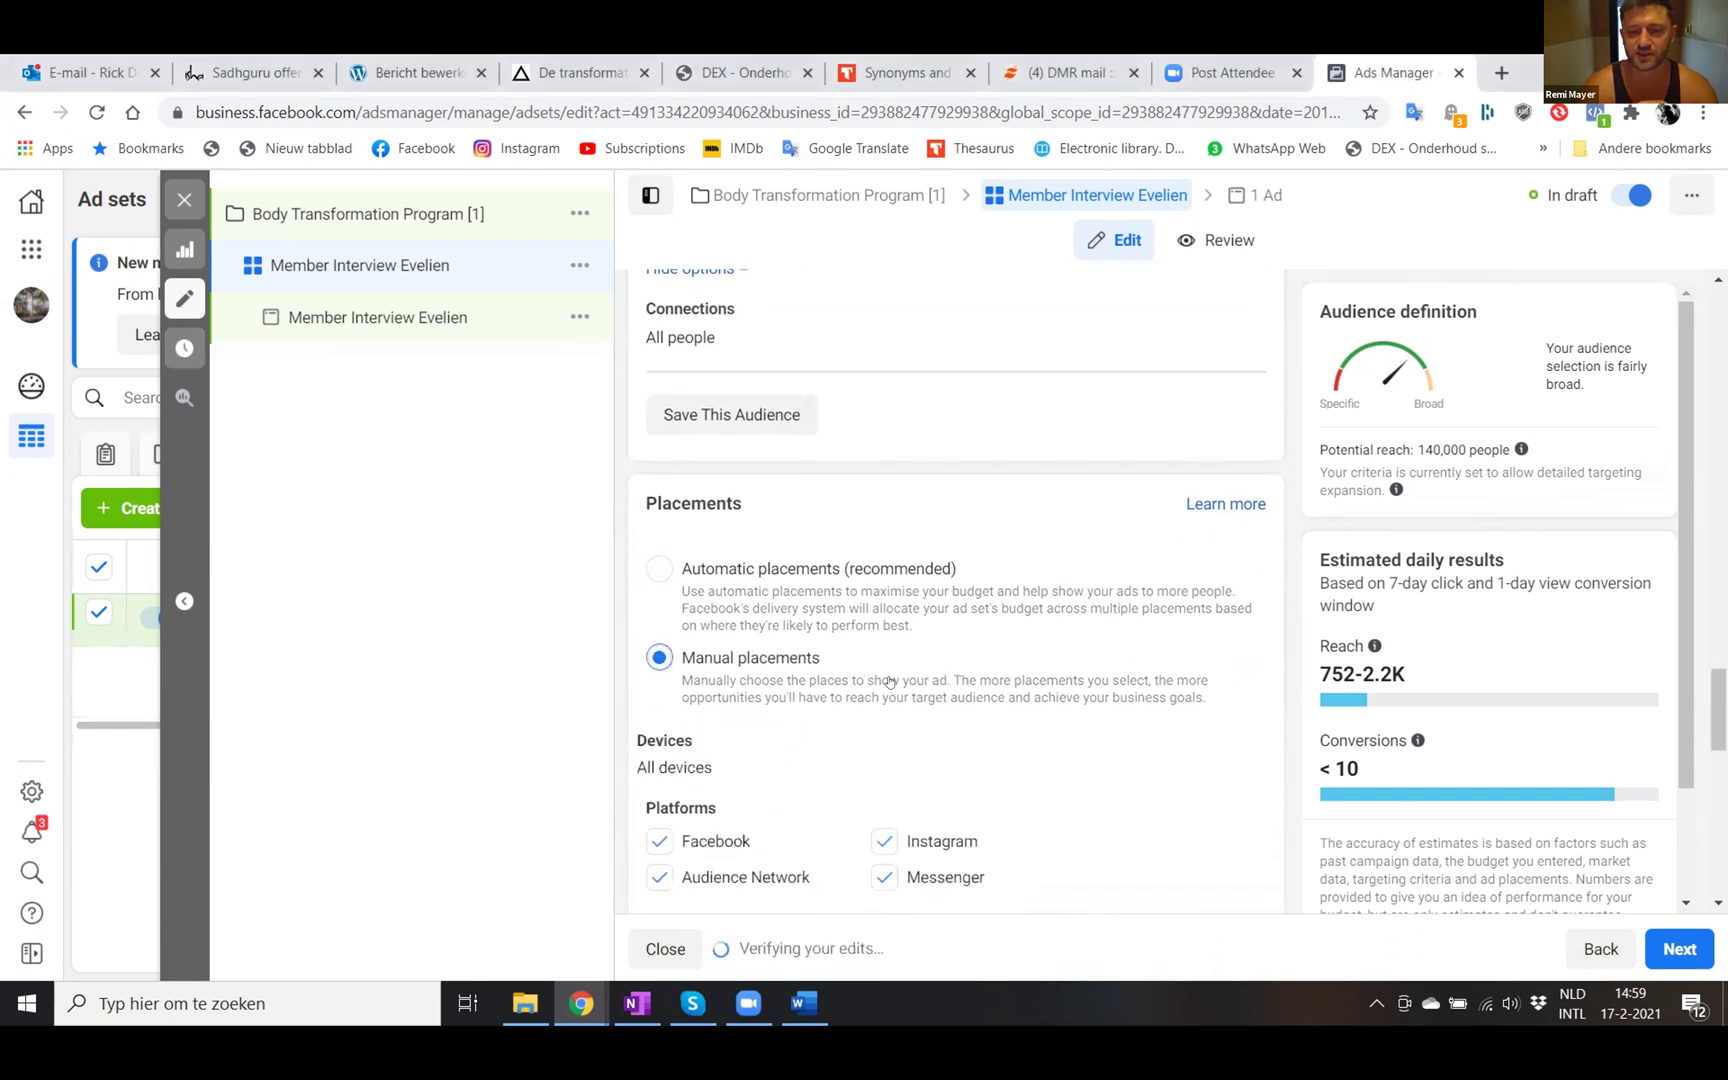
scroll(889, 681, down, 1)
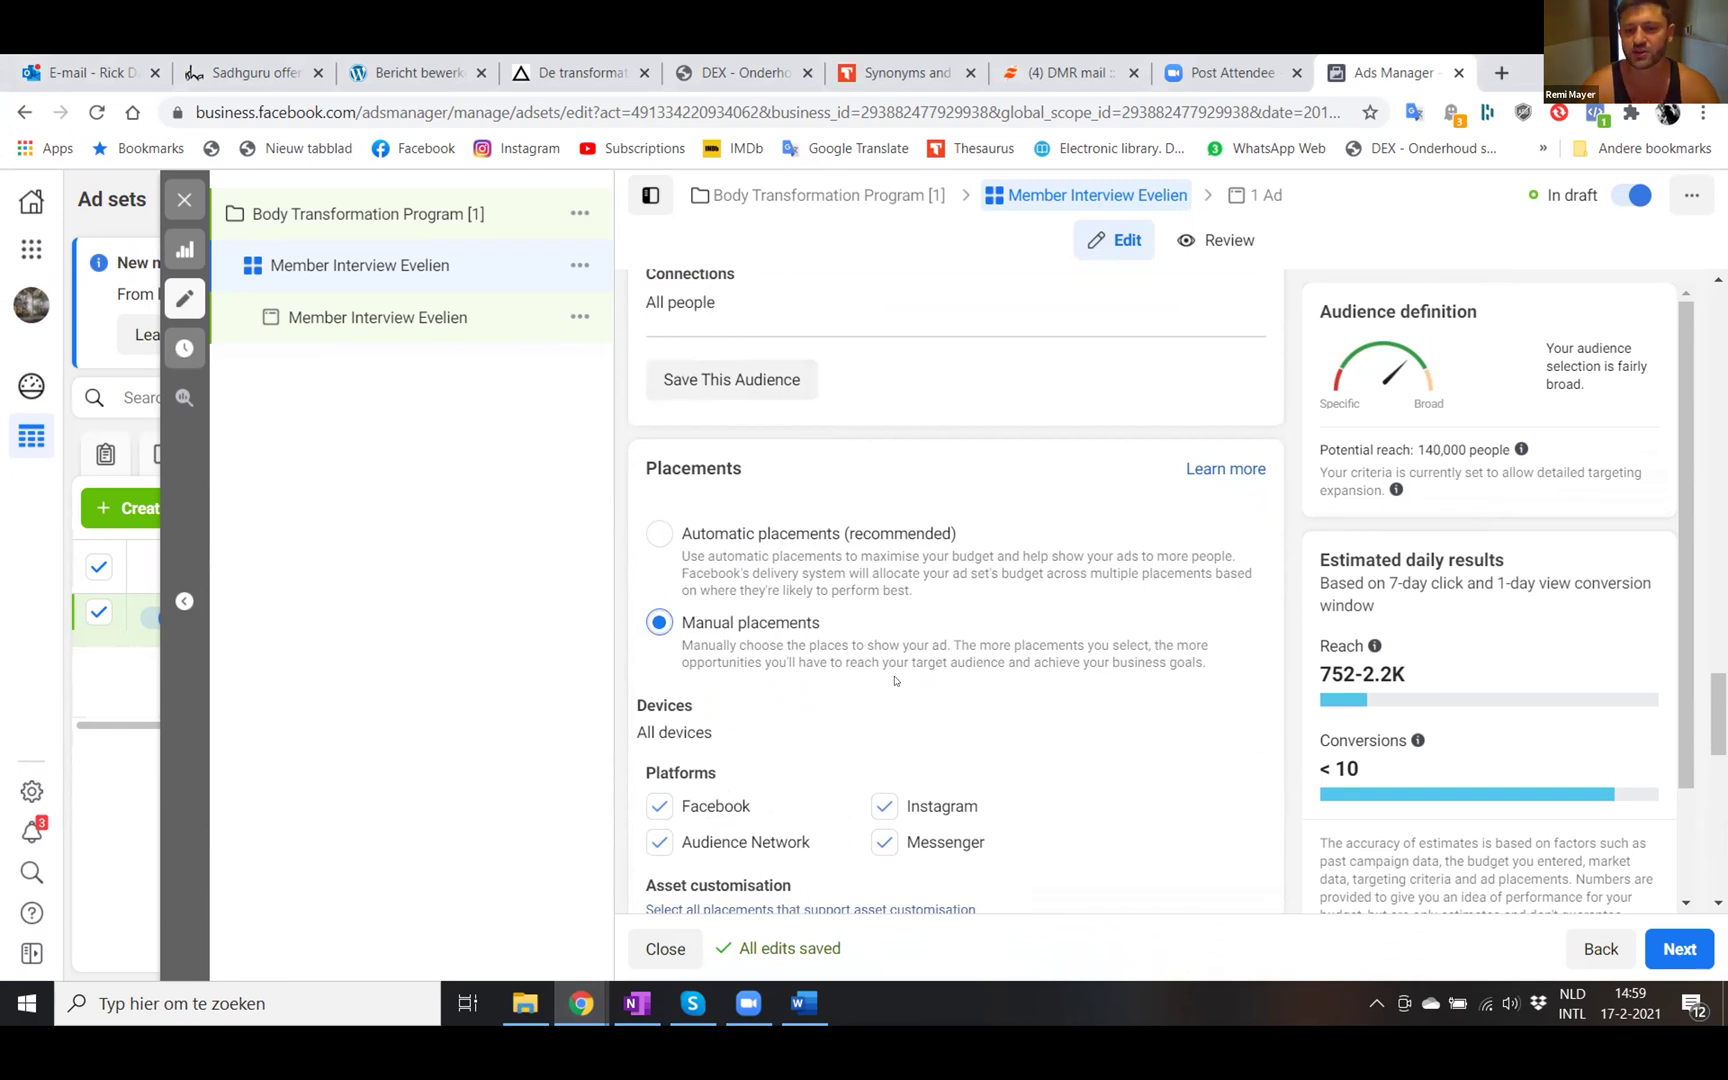
scroll(879, 721, down, 2)
click(885, 783)
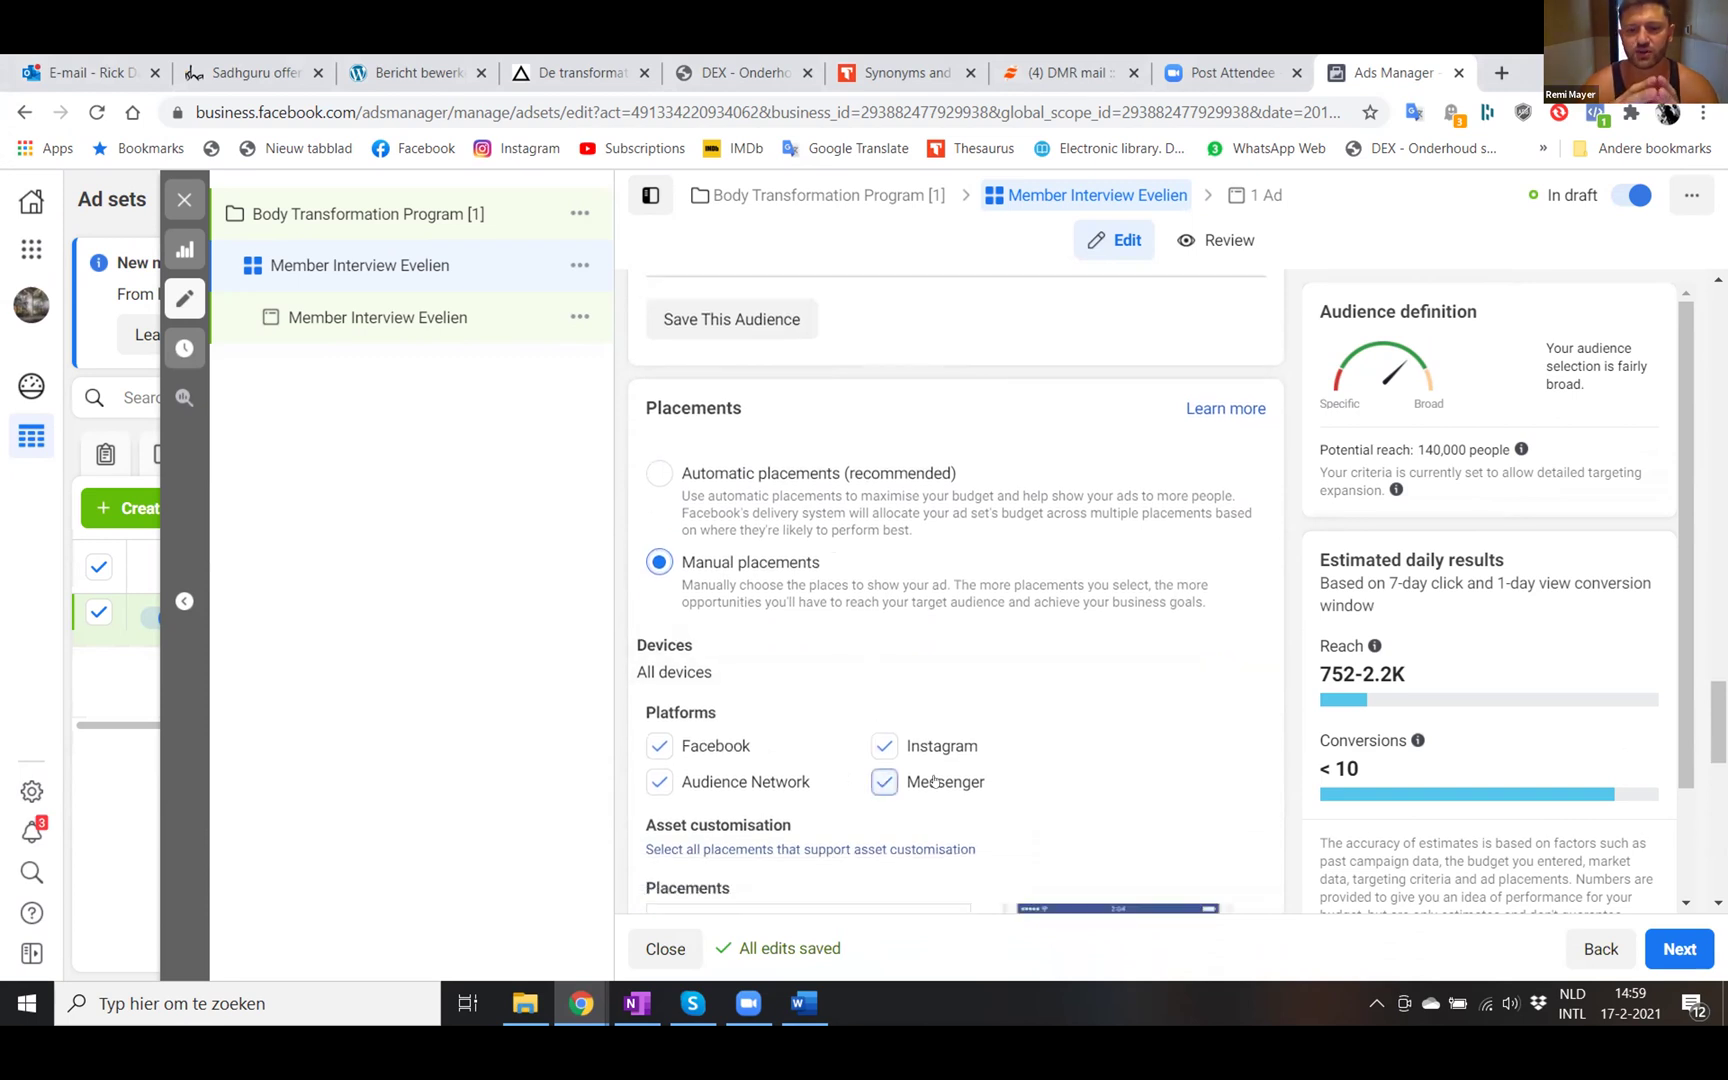
click(658, 783)
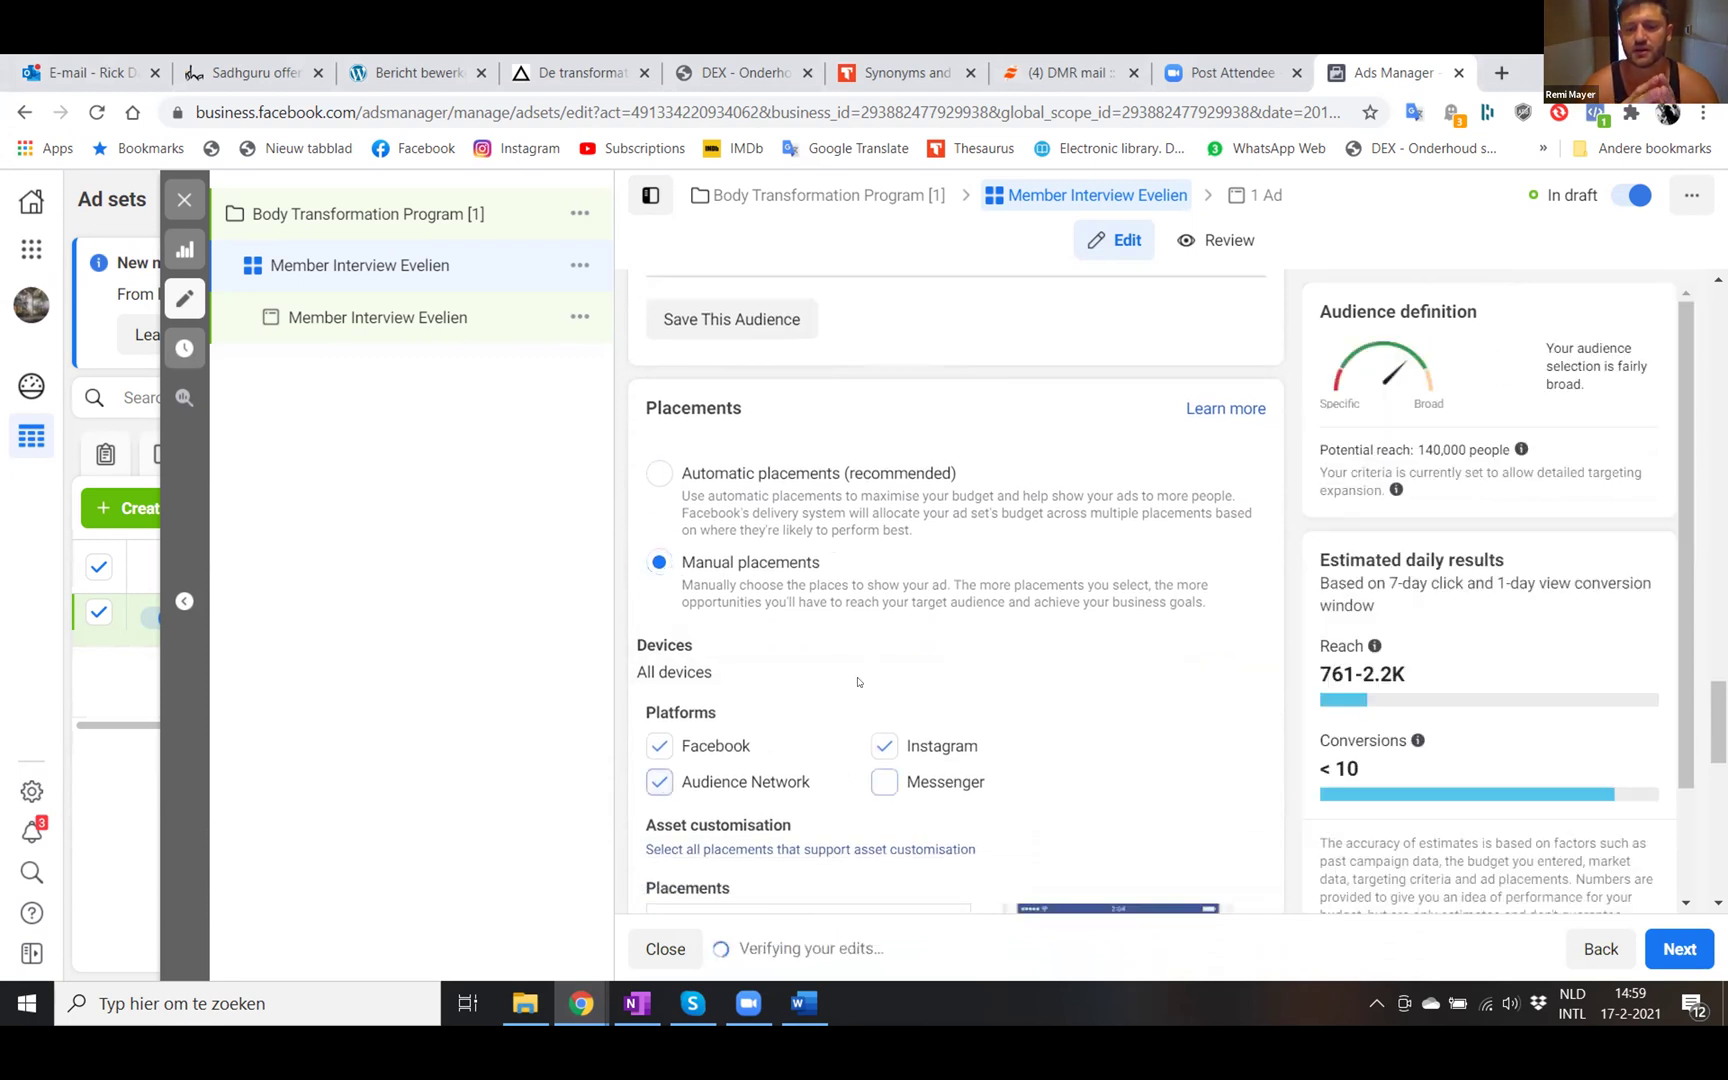
scroll(908, 695, down, 5)
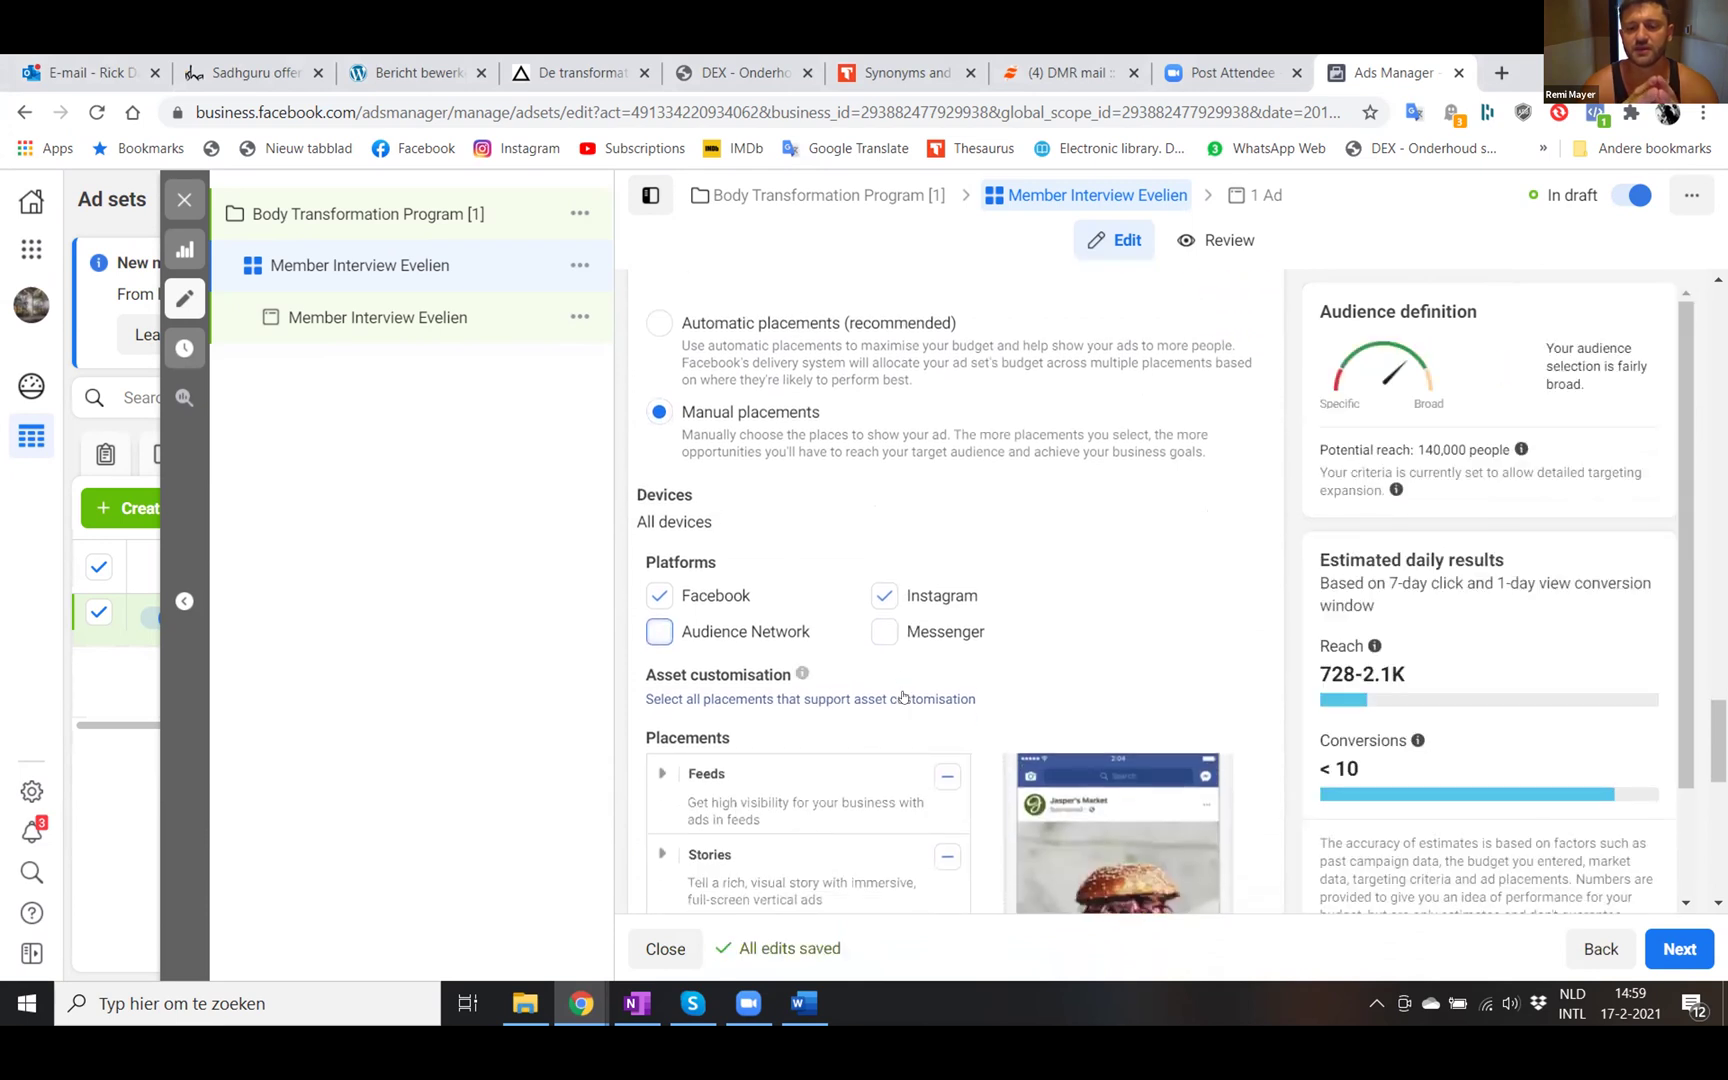
scroll(908, 695, down, 2)
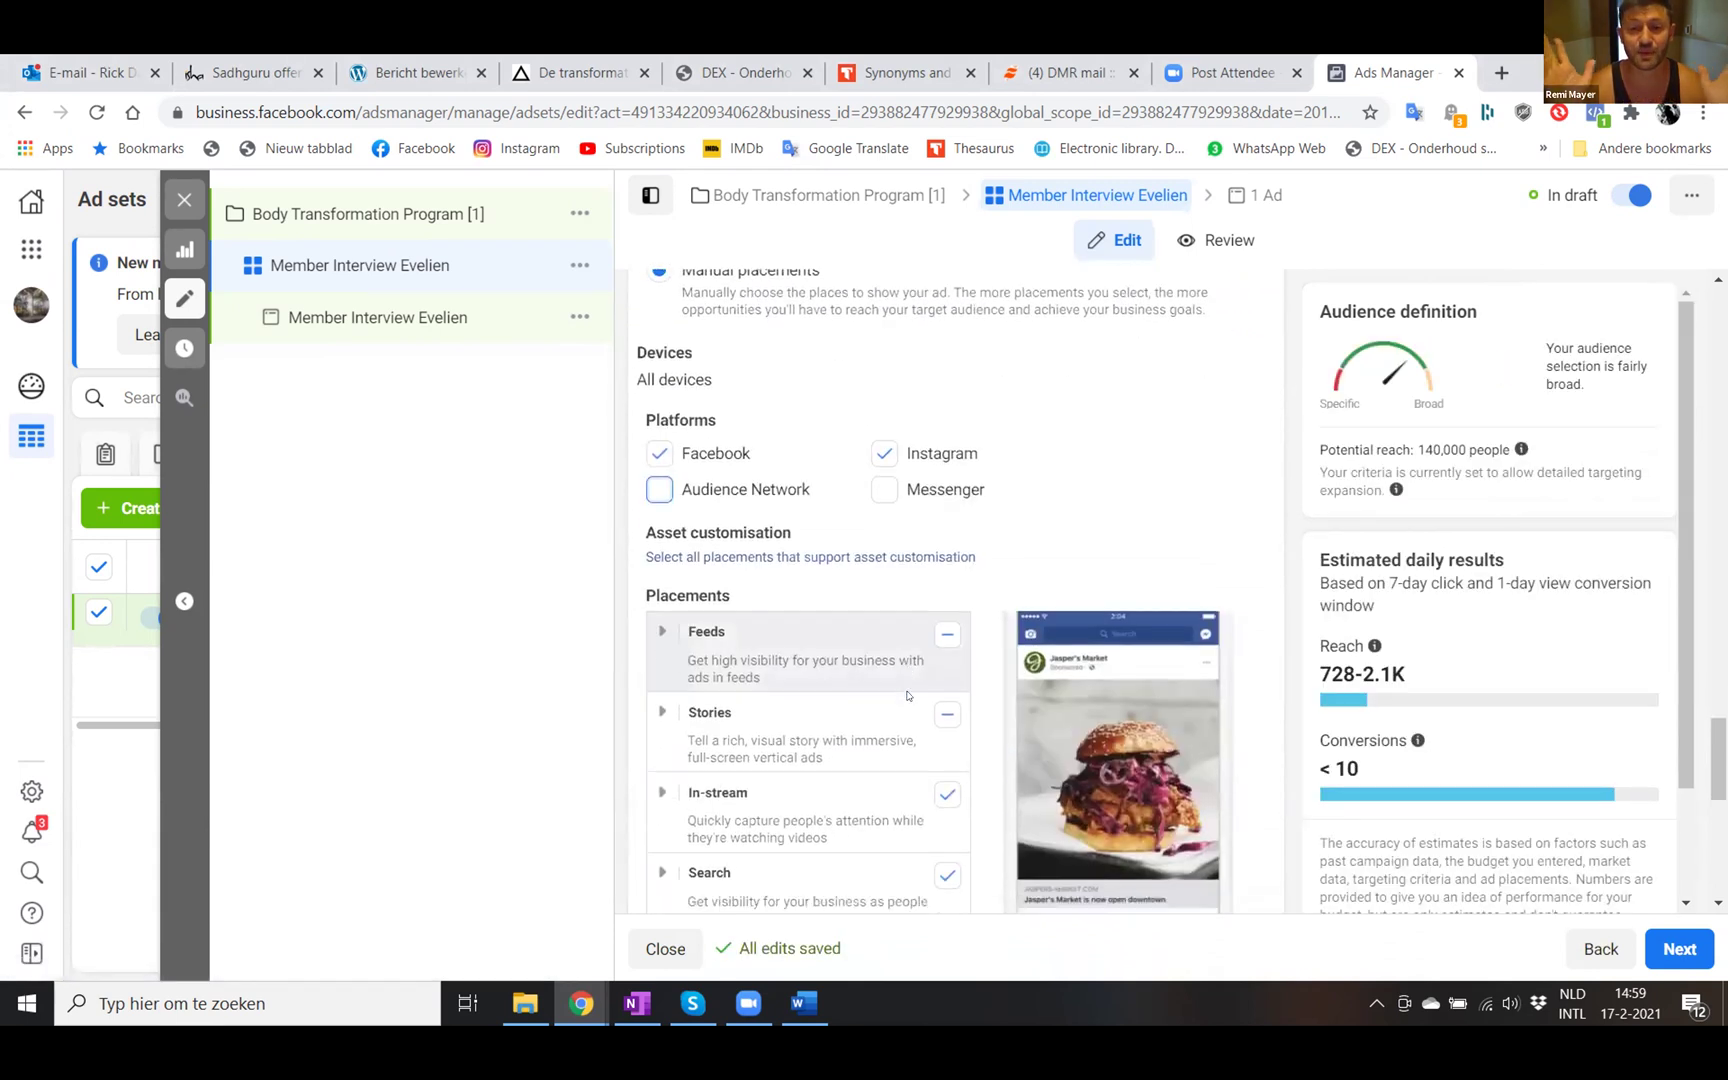
scroll(908, 695, down, 1)
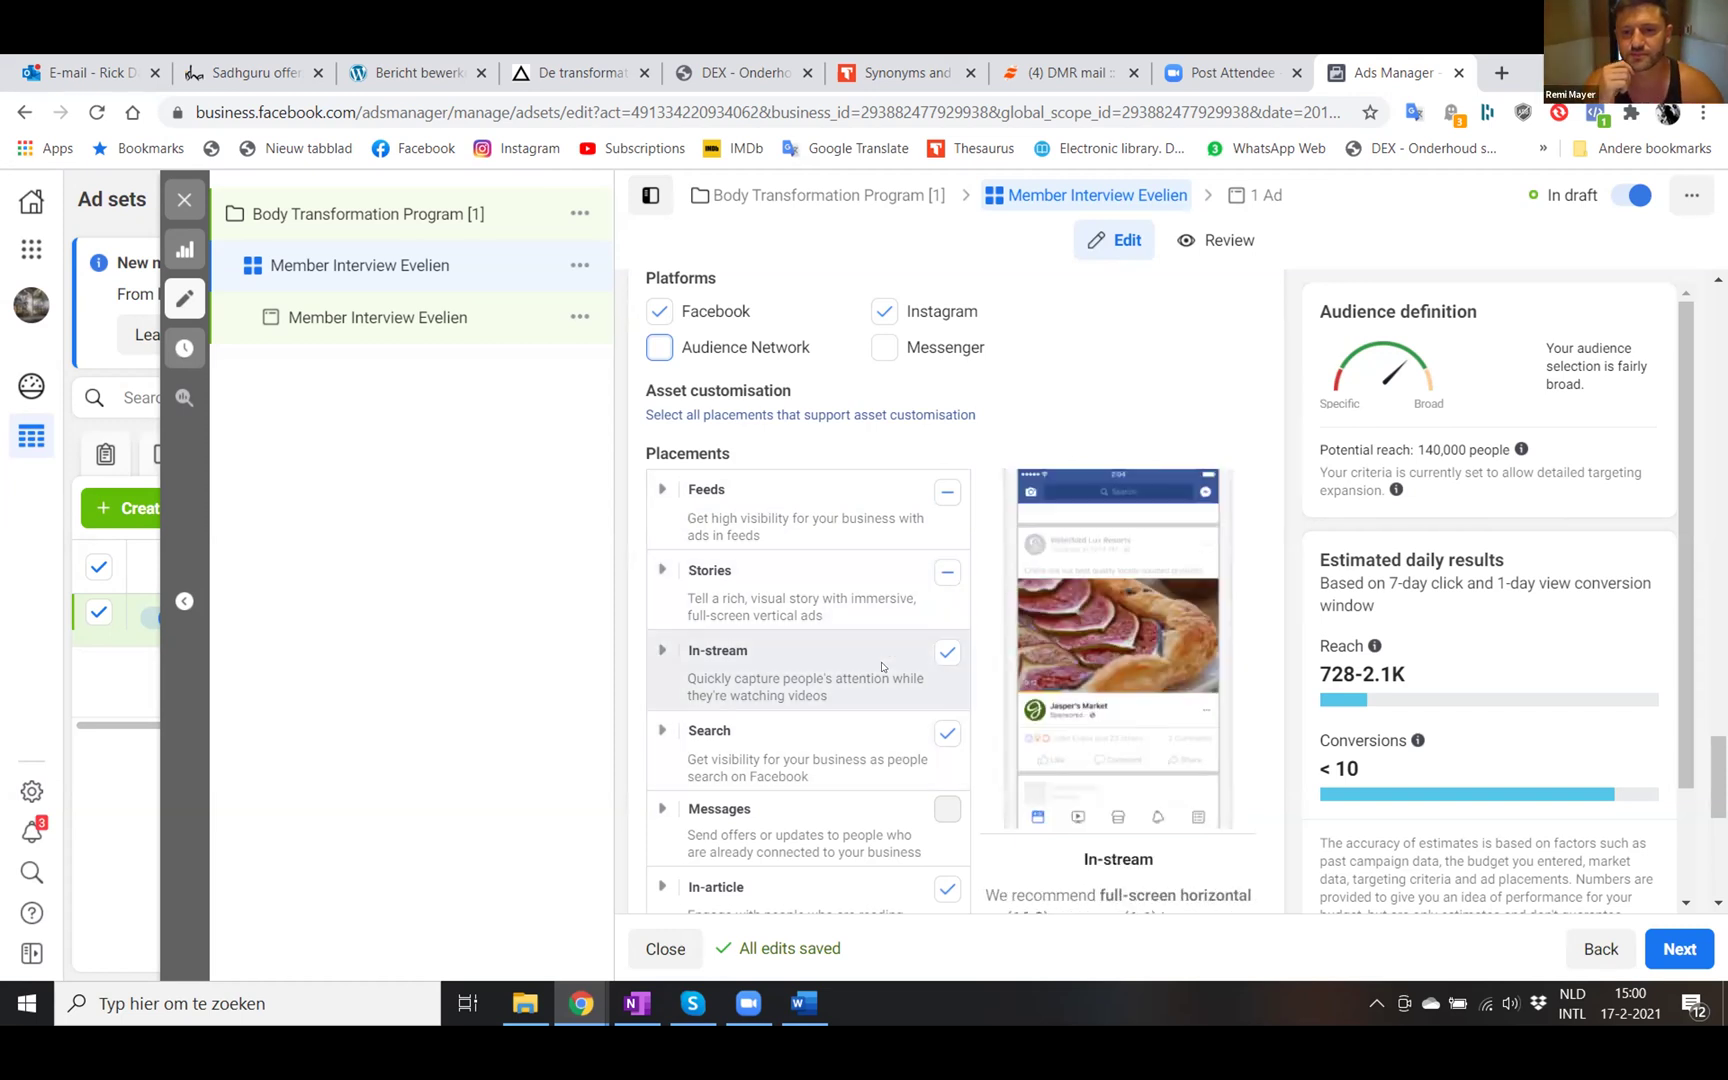
scroll(880, 640, down, 1)
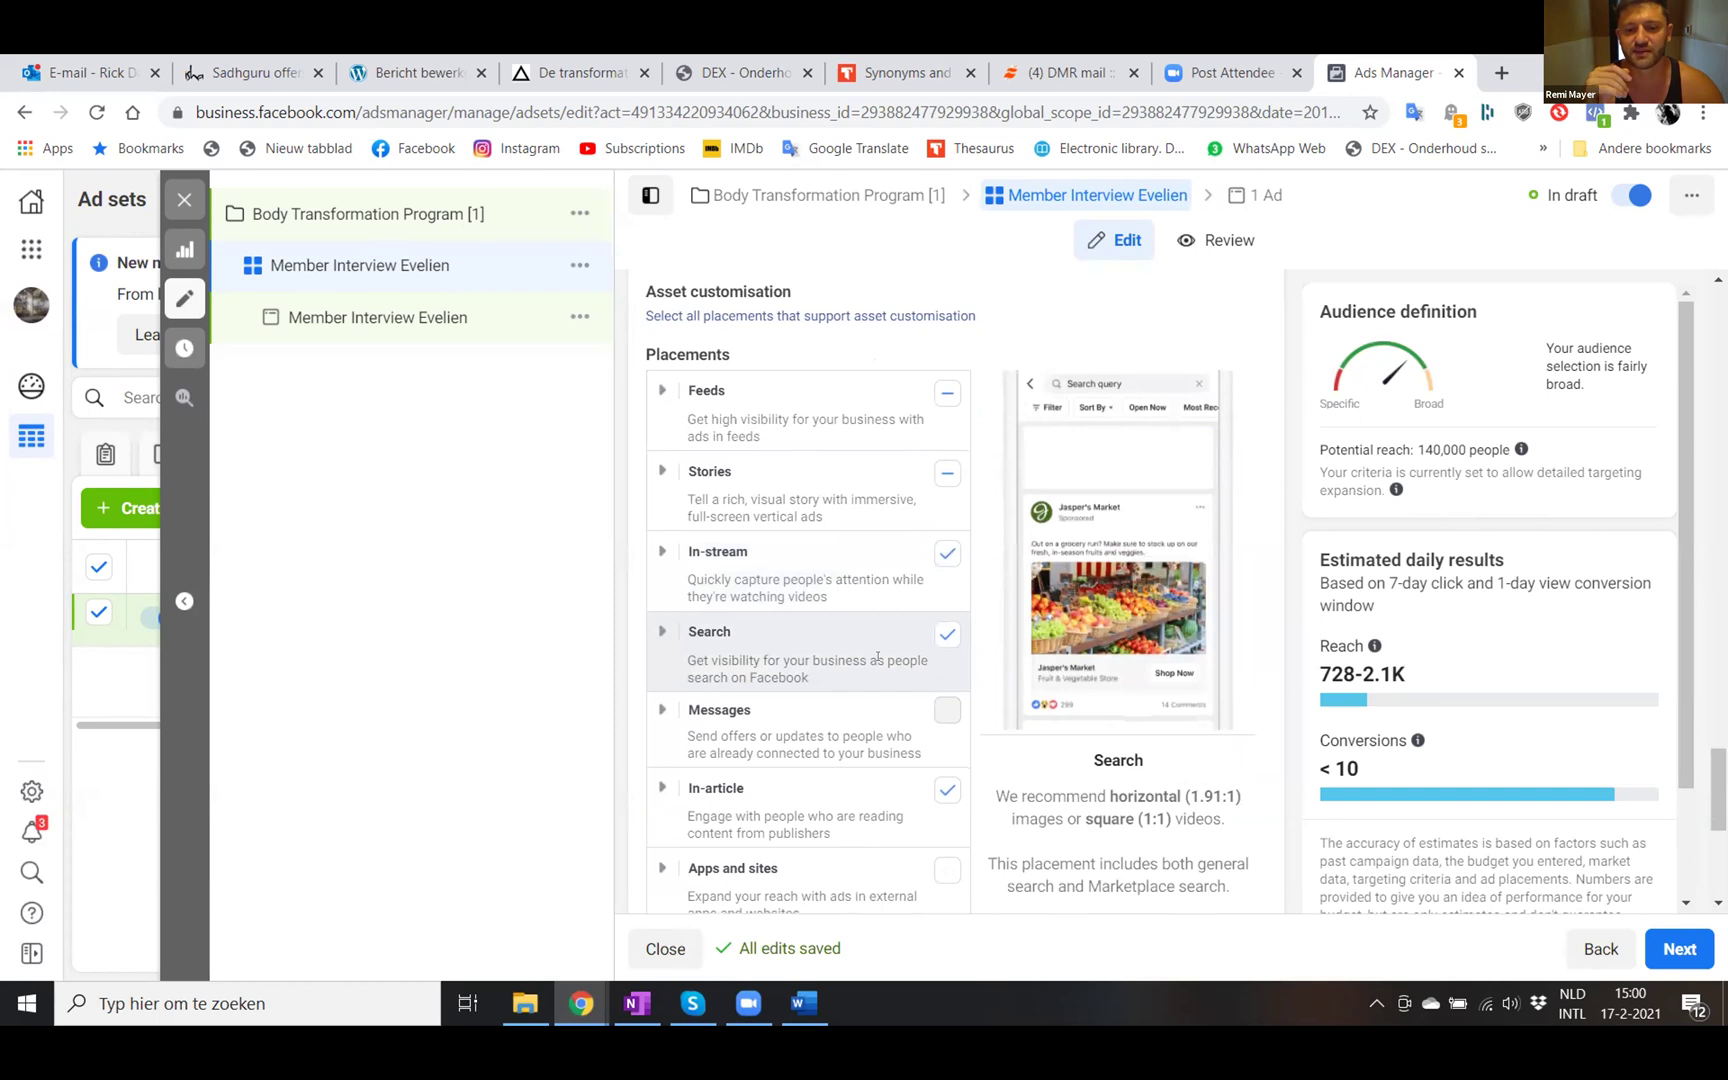
scroll(880, 657, up, 1)
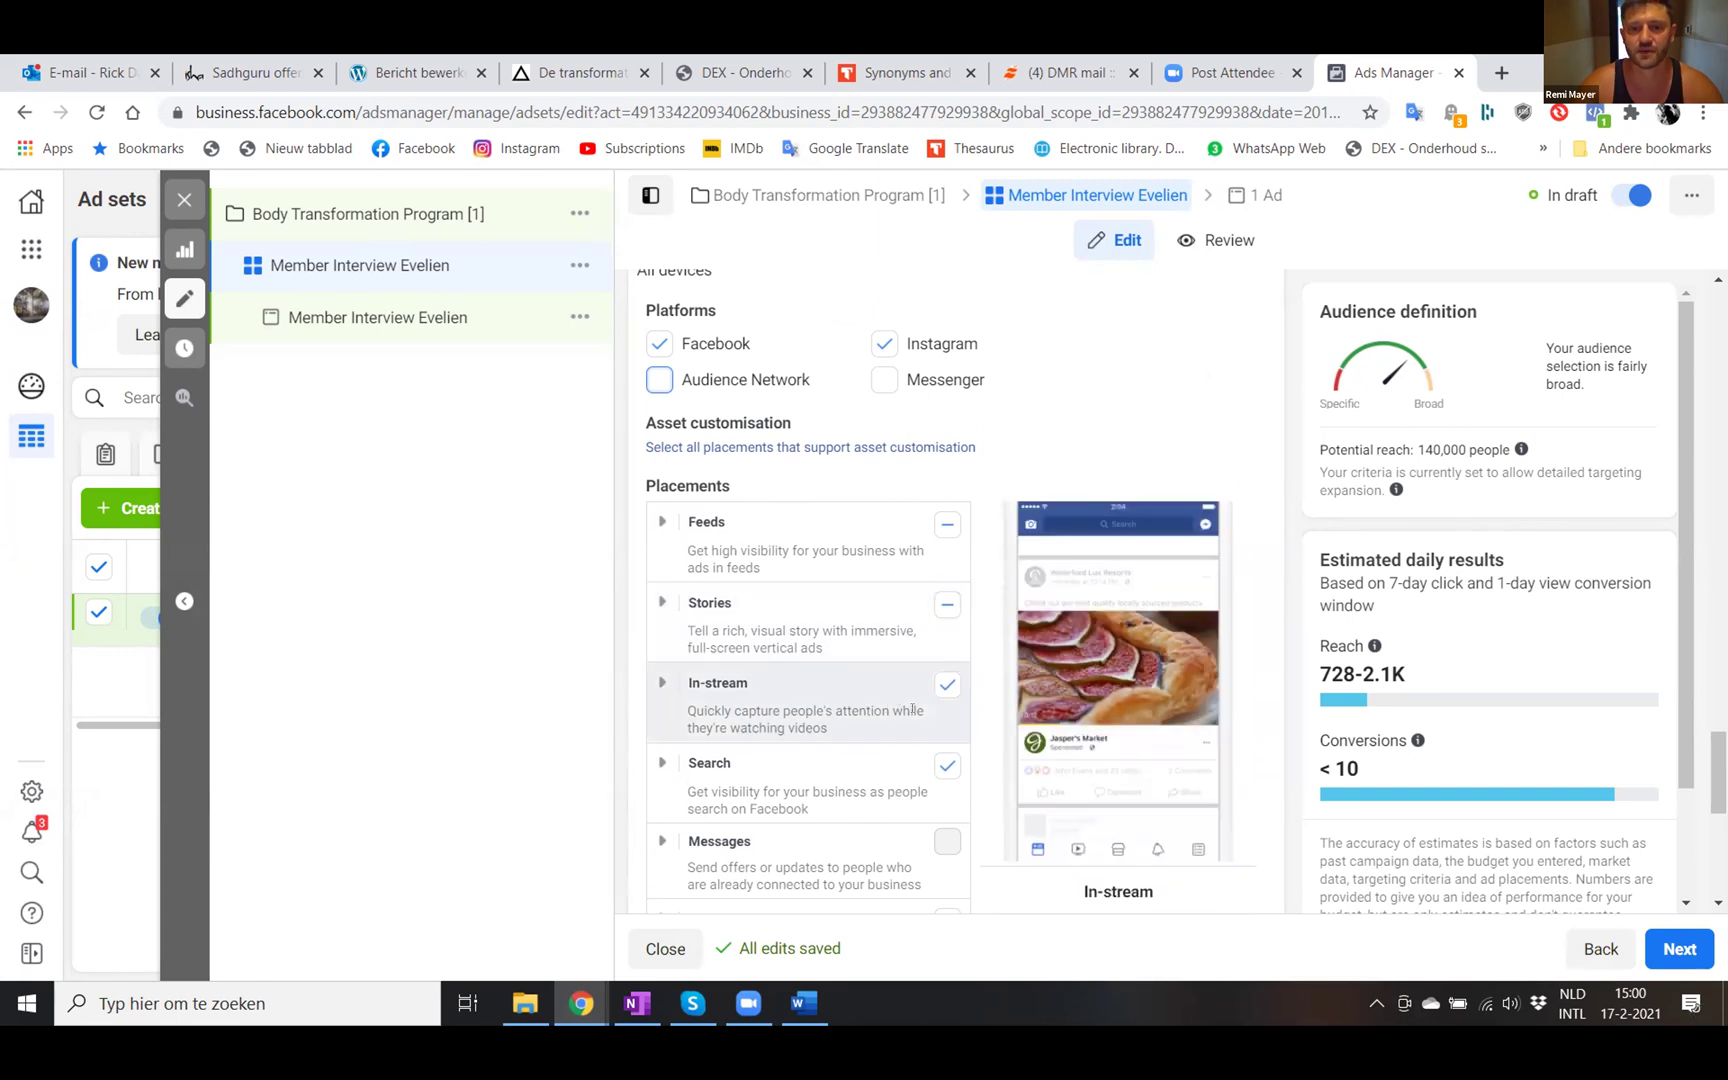
- Expand Feeds and uncheck Facebook Marketplace, Facebook video feeds, Instagram Explore and Facebook groups feed
click(662, 521)
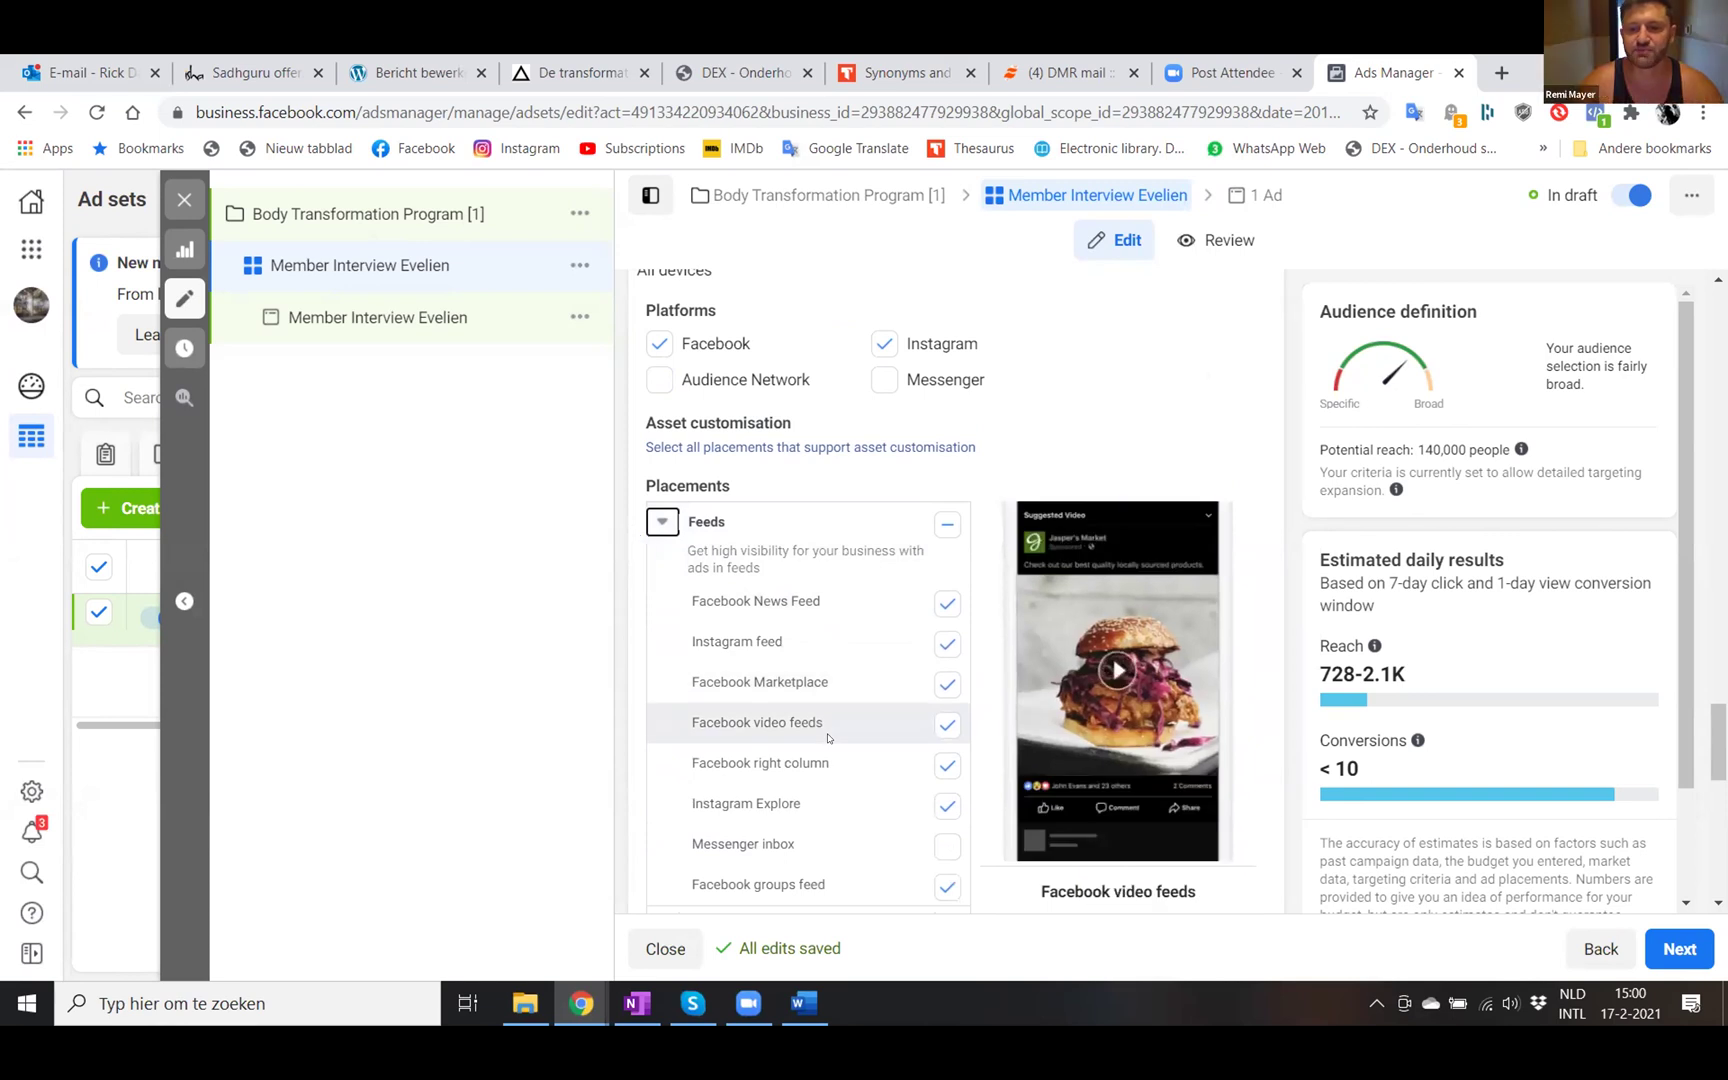
scroll(827, 738, down, 1)
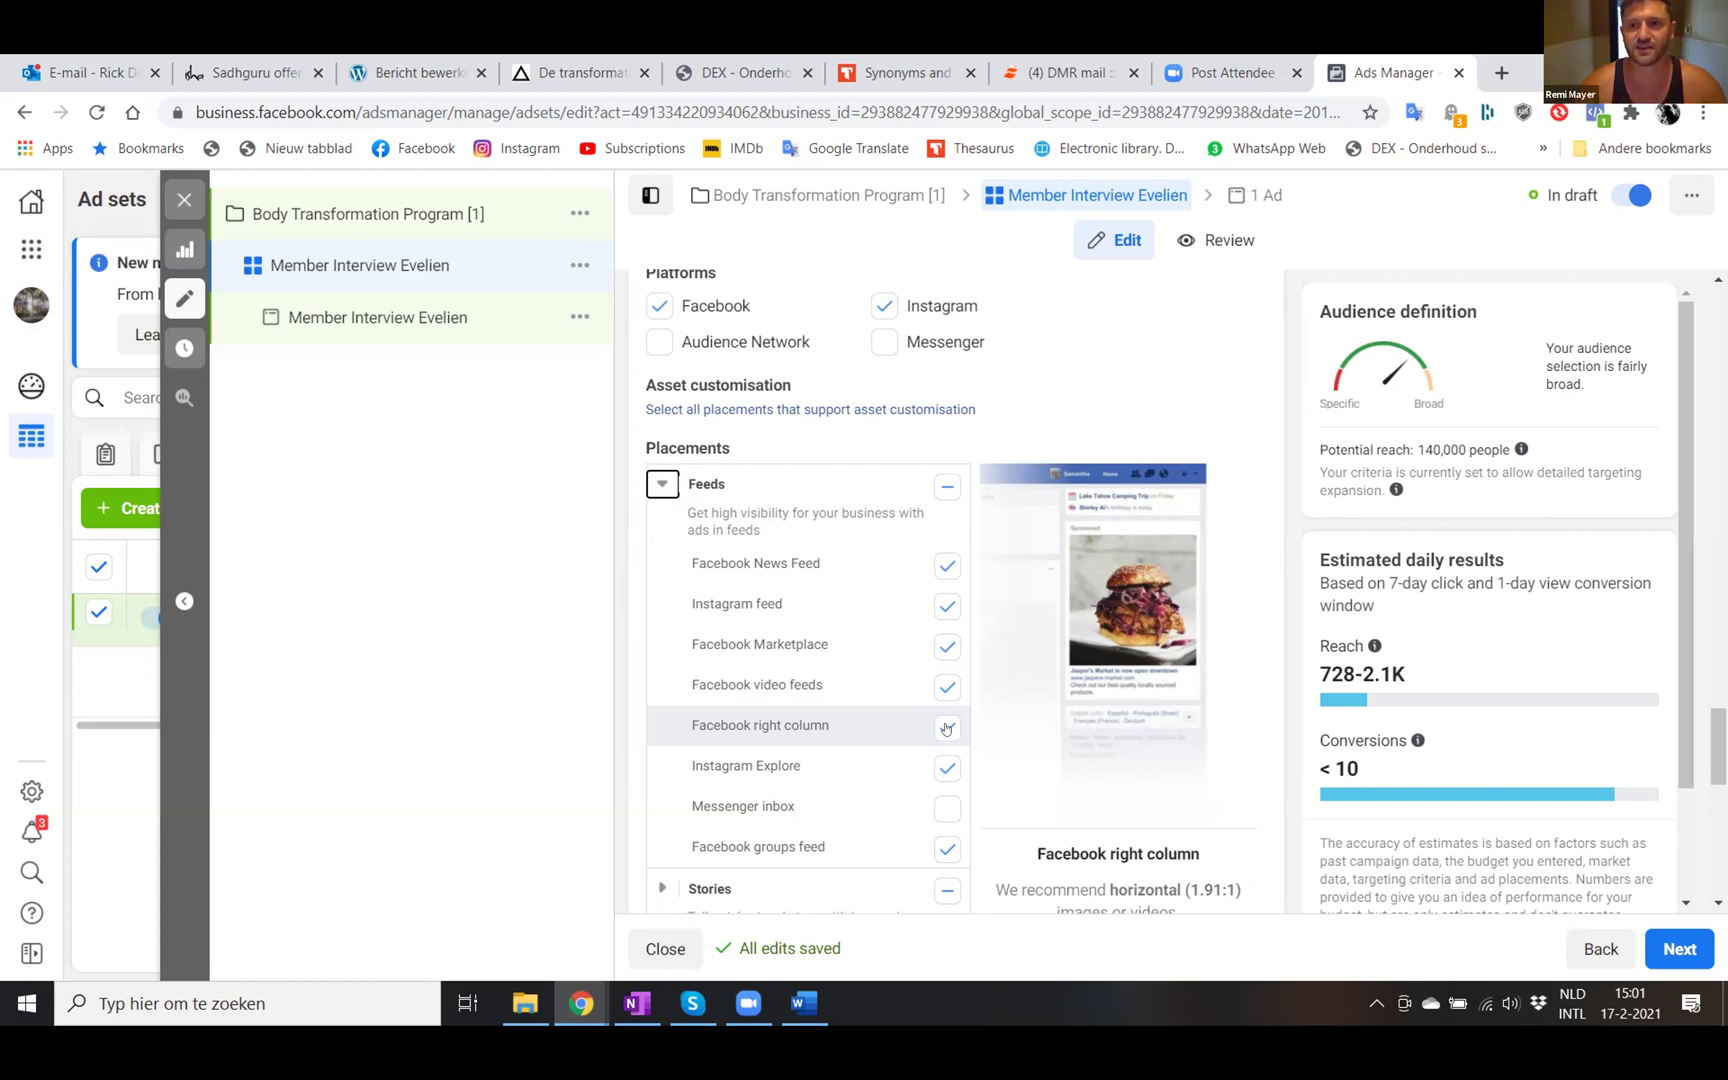
click(946, 728)
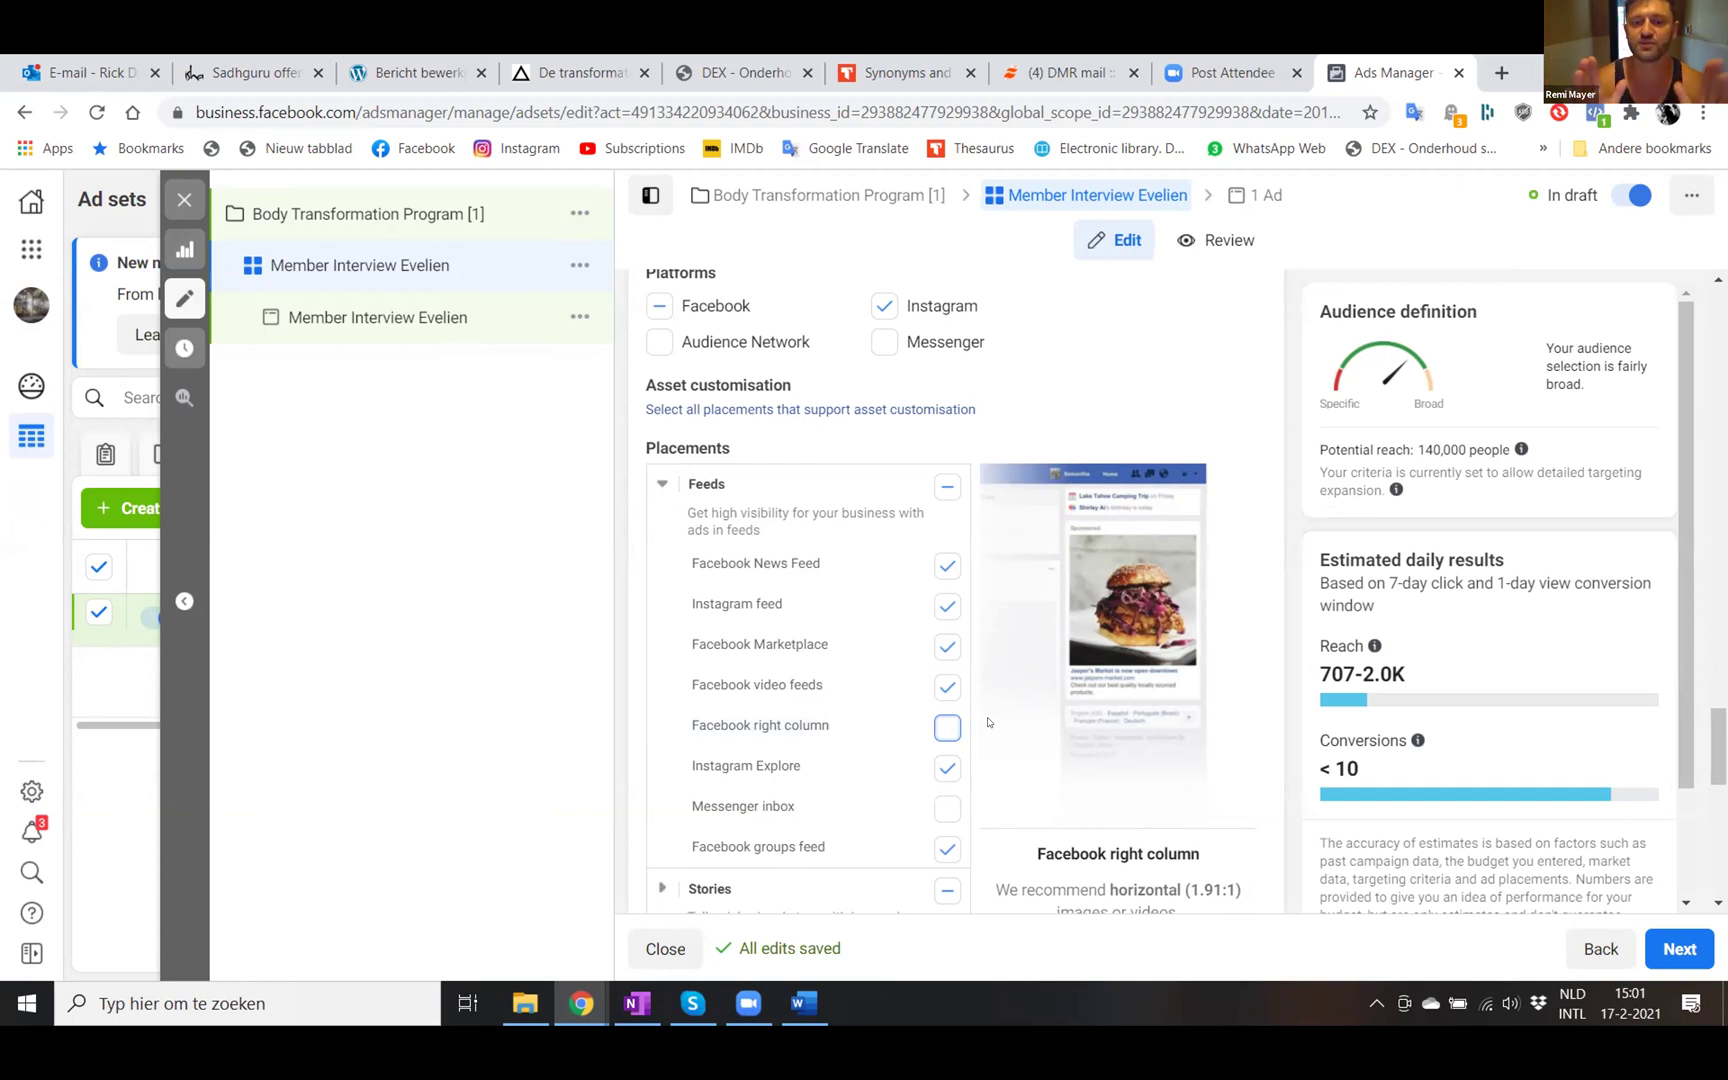
click(946, 648)
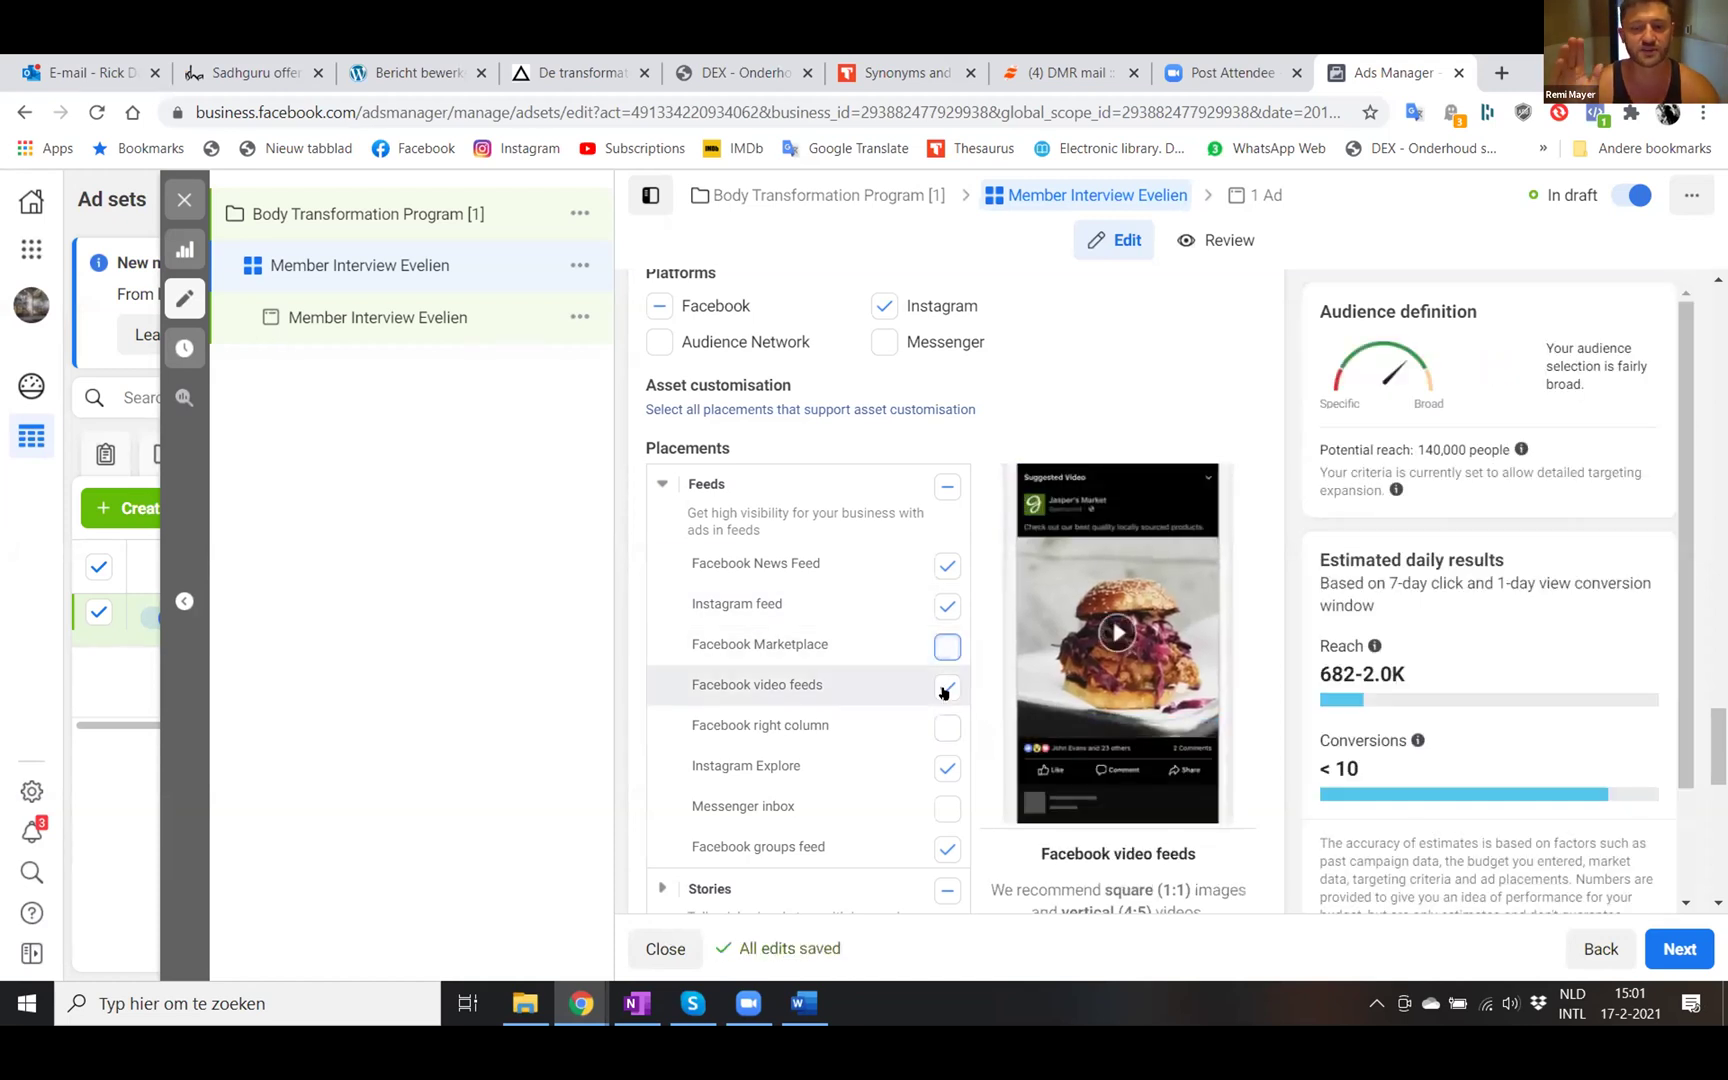
click(944, 689)
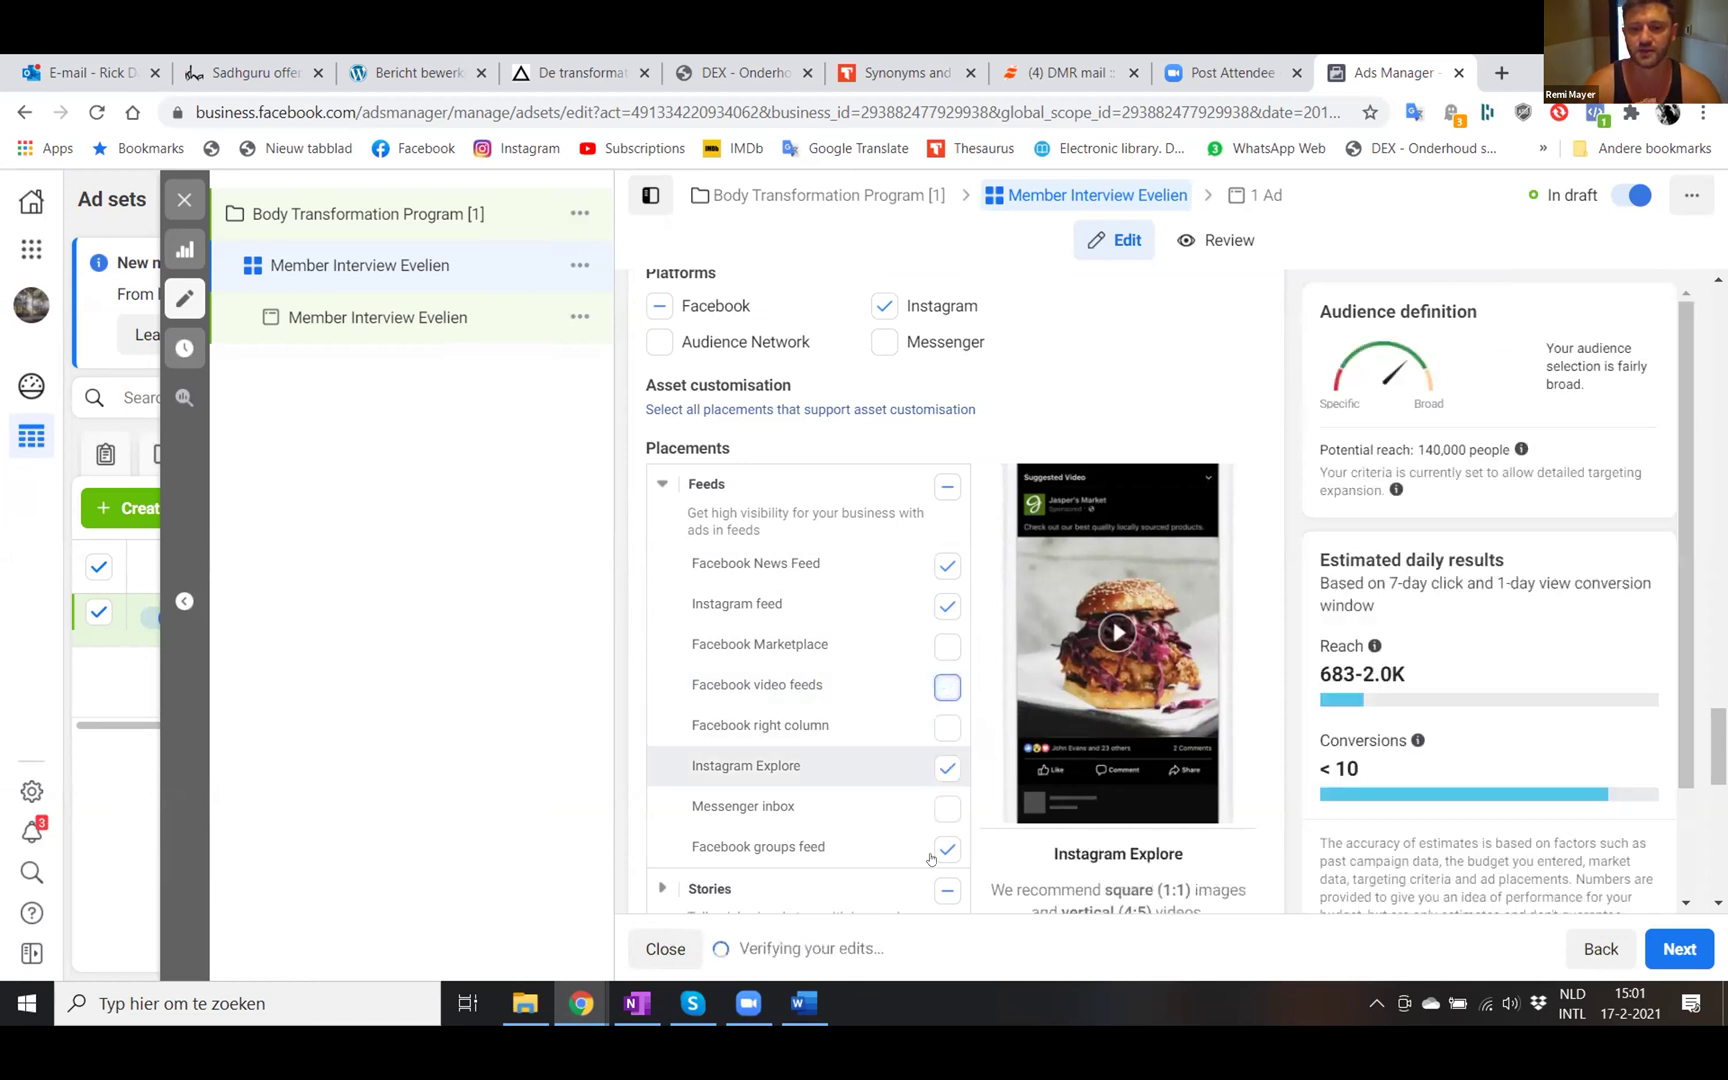
click(945, 768)
click(947, 848)
scroll(820, 720, down, 1)
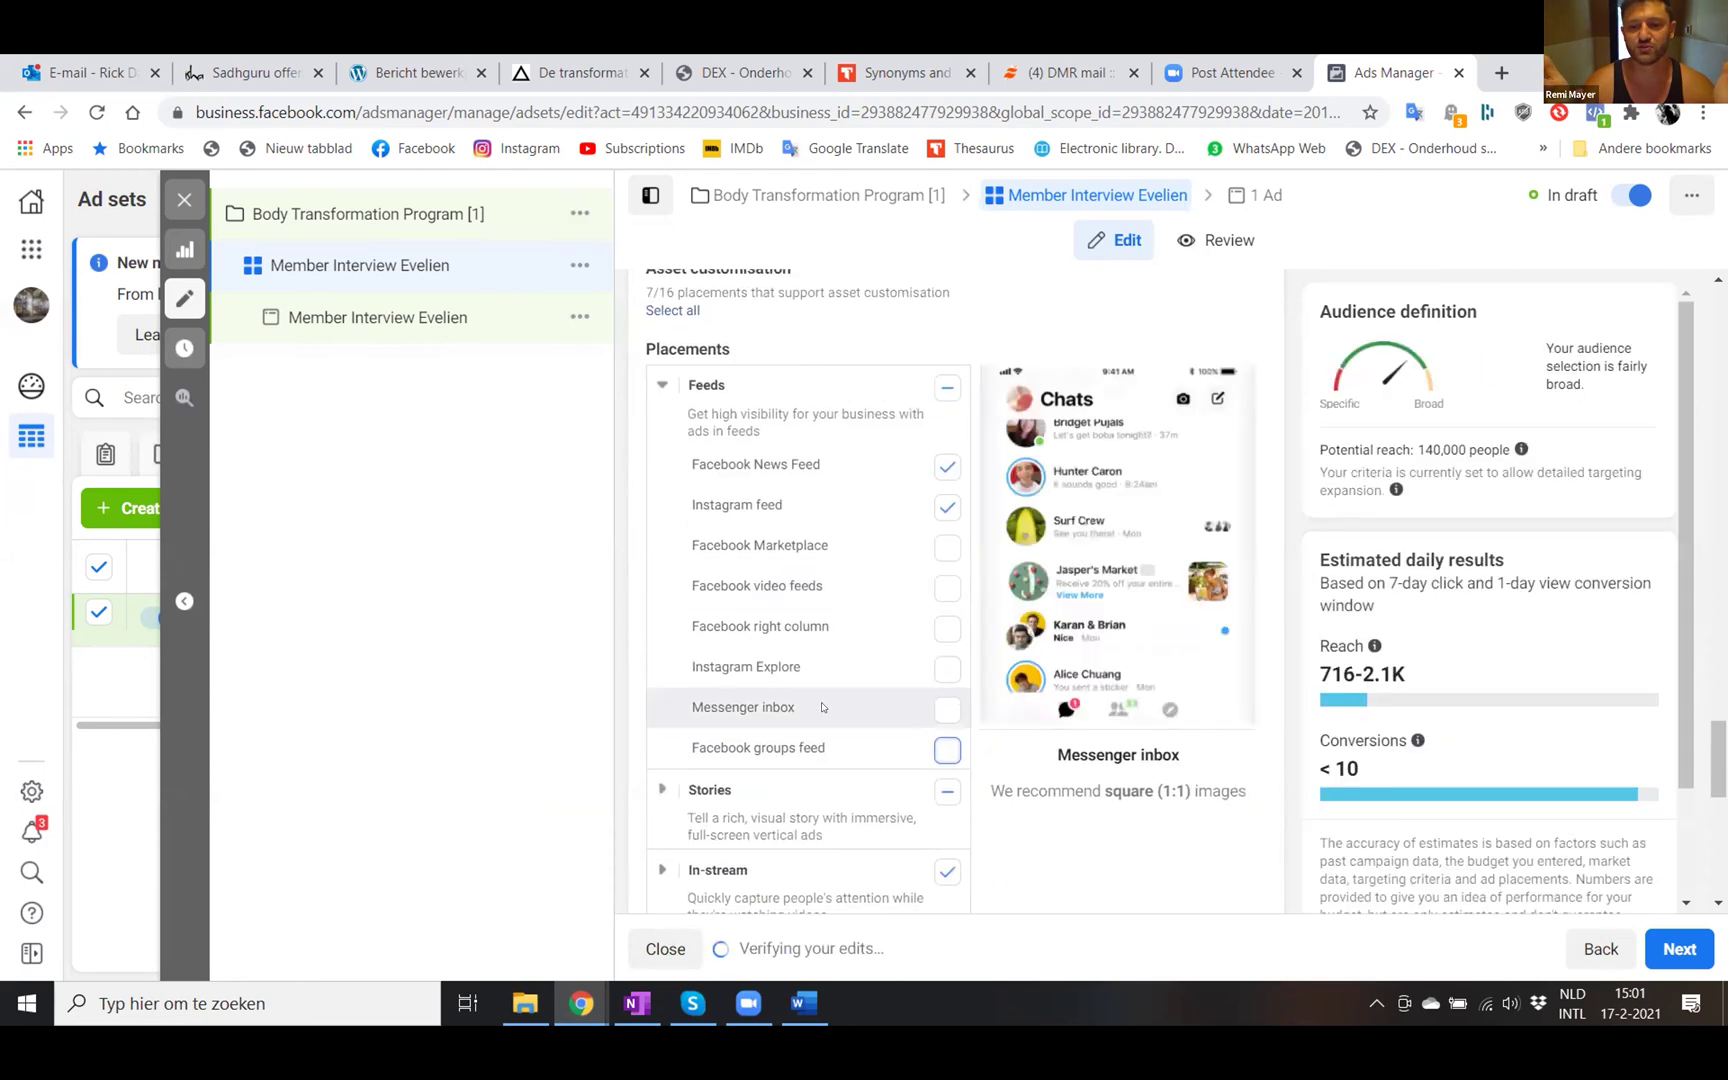
scroll(820, 704, up, 1)
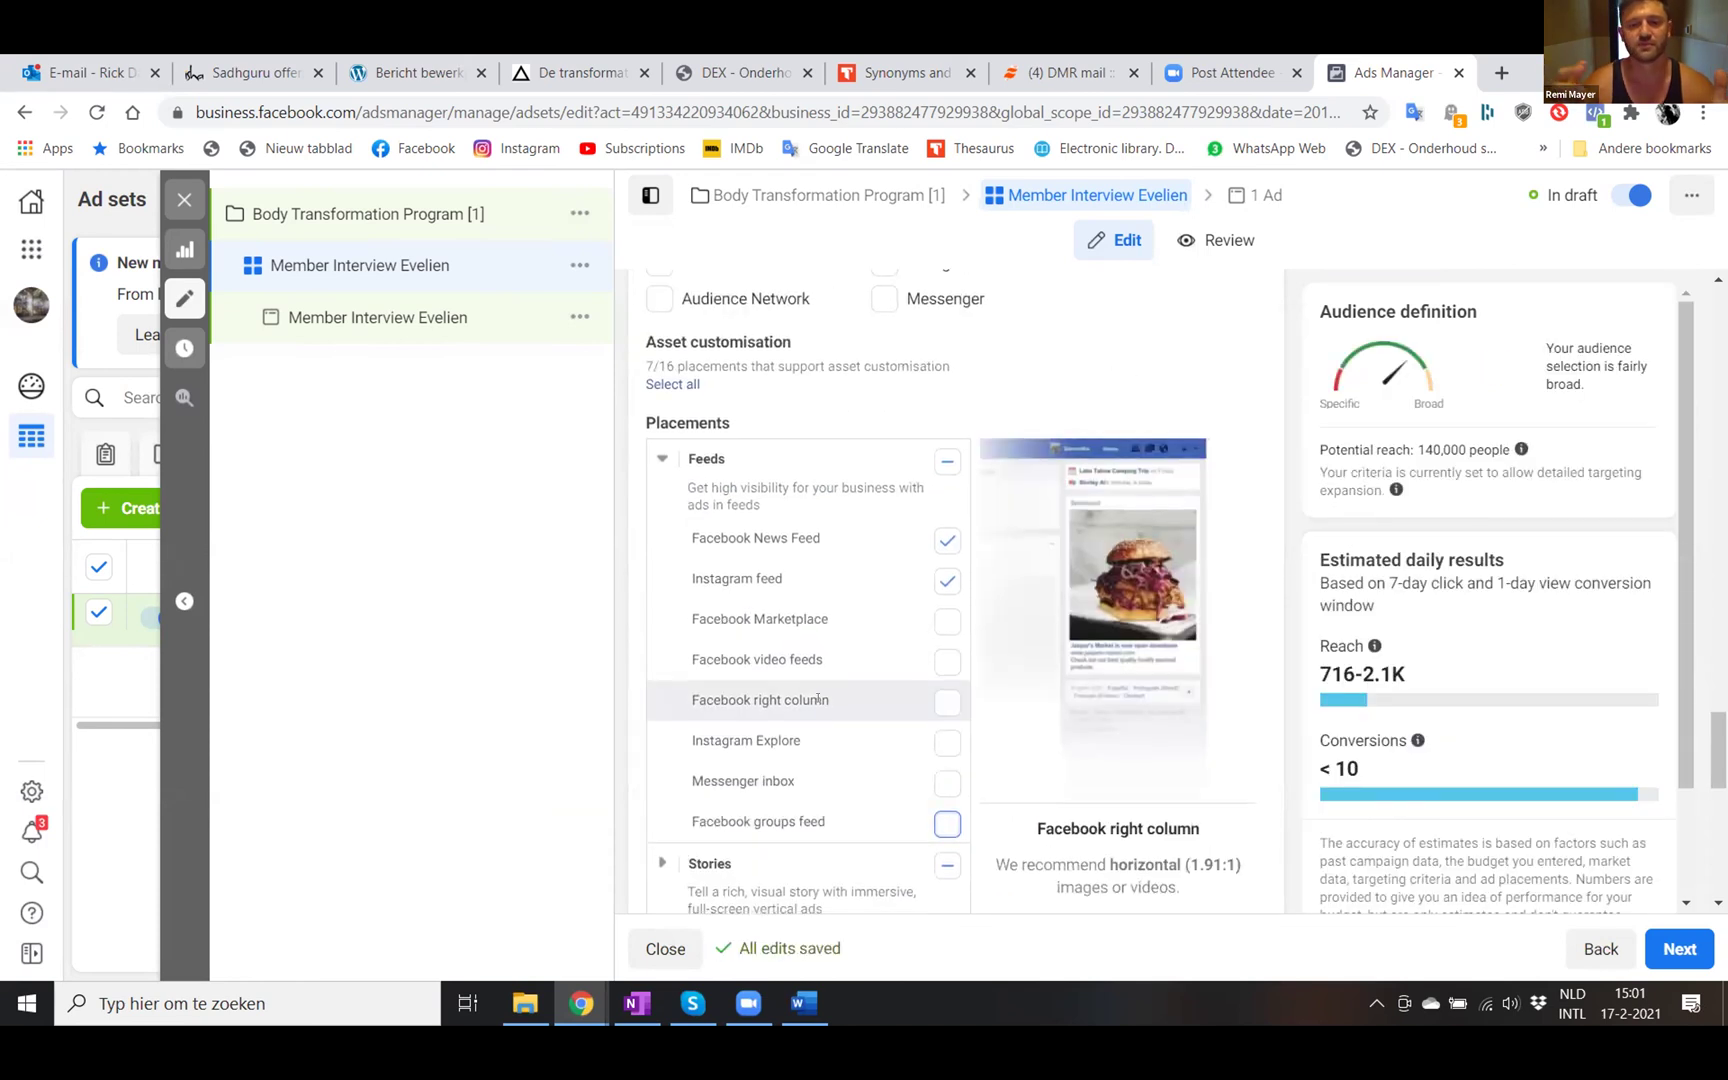
scroll(821, 705, down, 1)
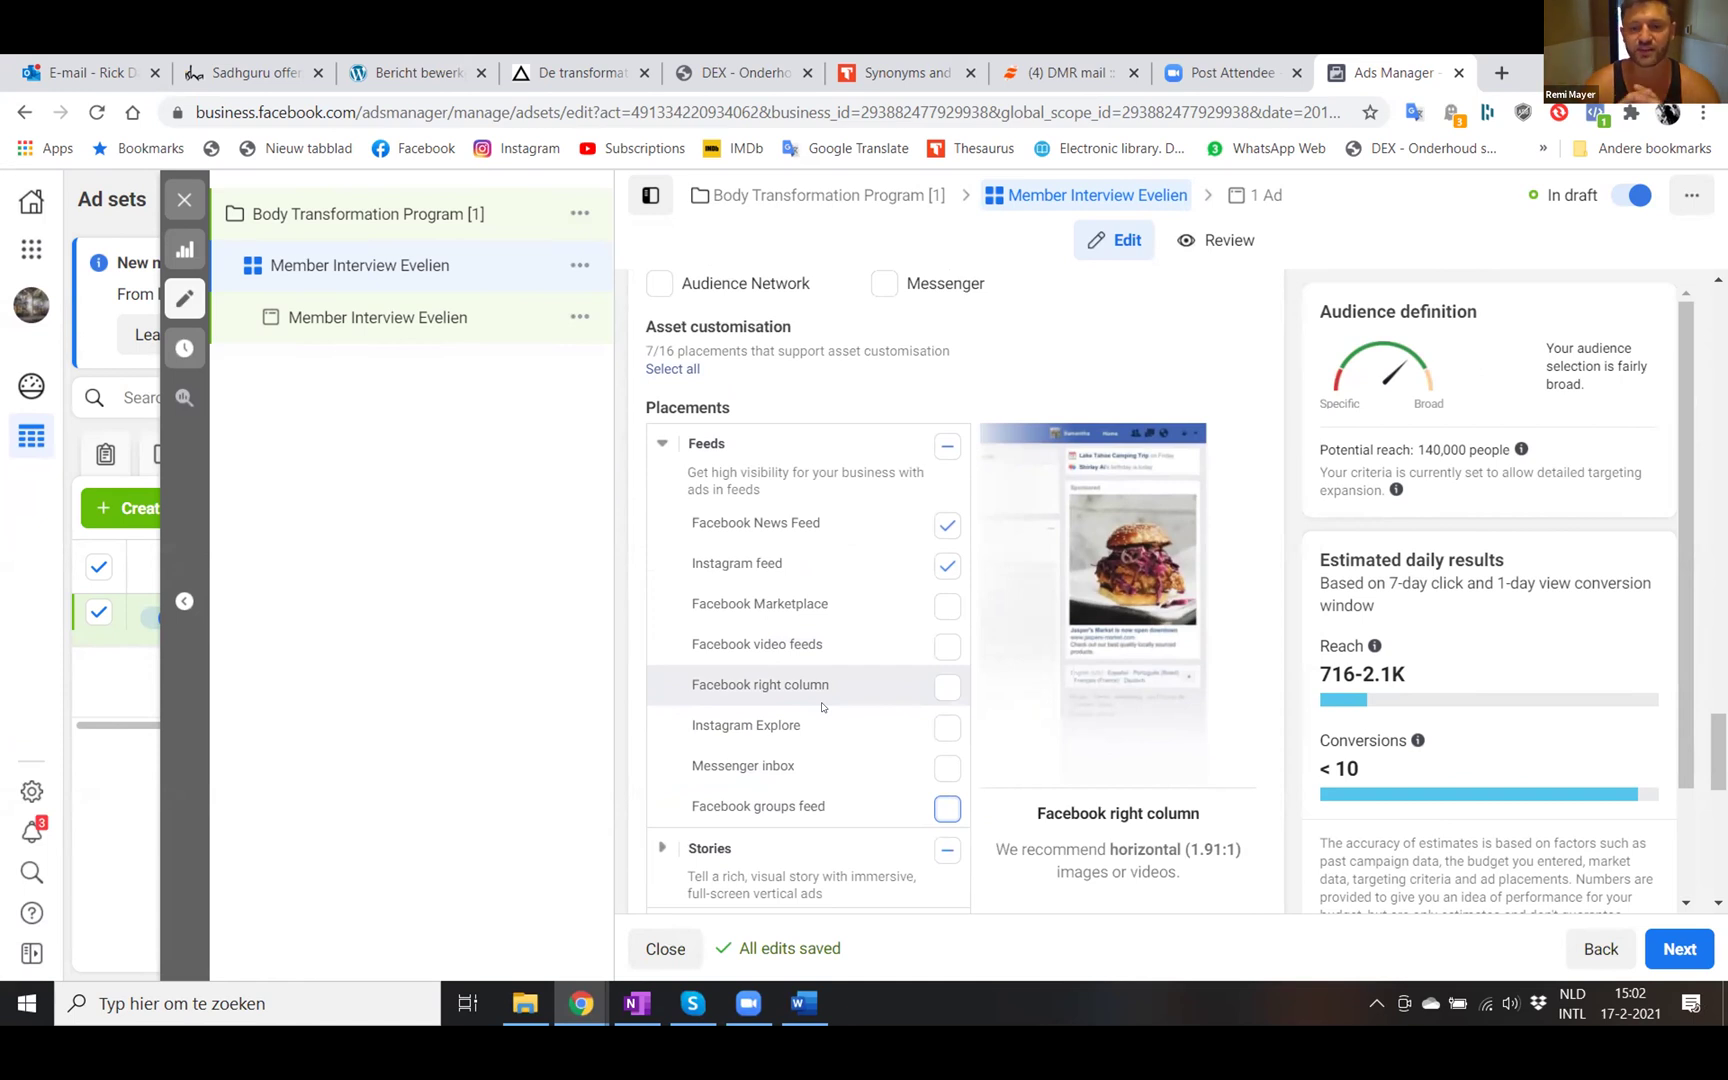
scroll(822, 706, down, 3)
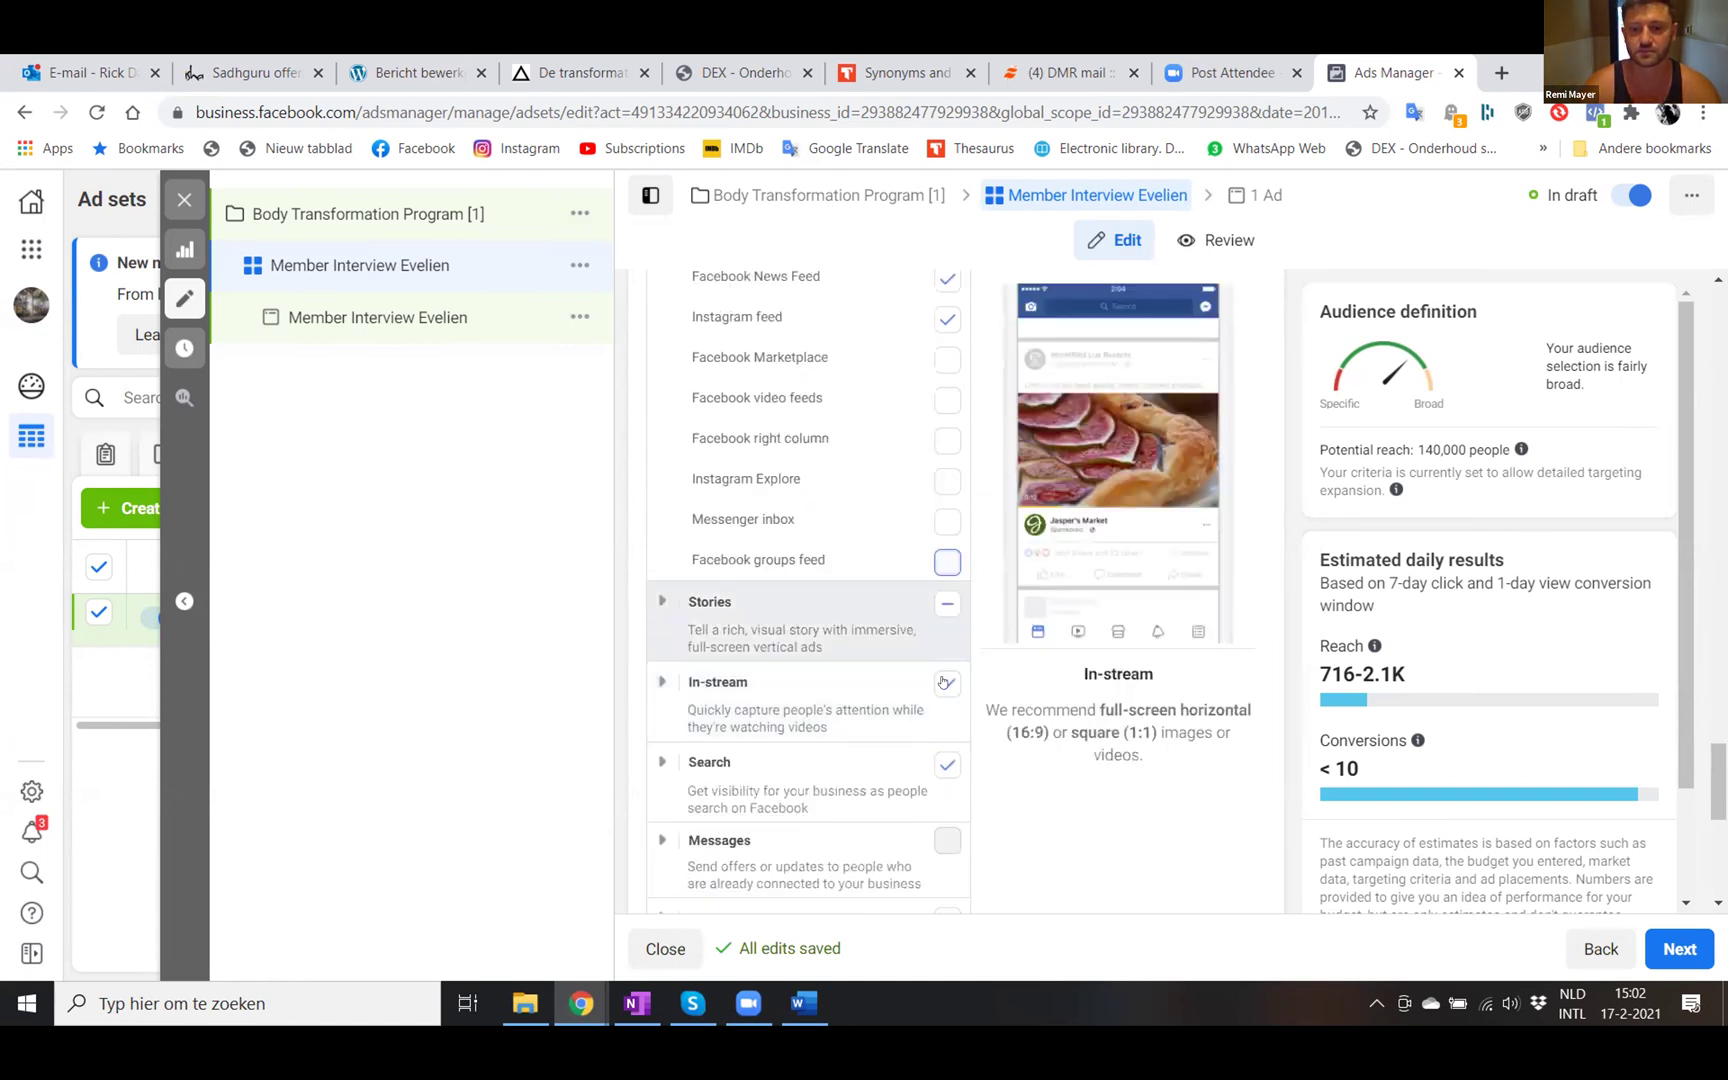
- Expand Stories and uncheck Facebook Stories and Instagram Stories
click(661, 602)
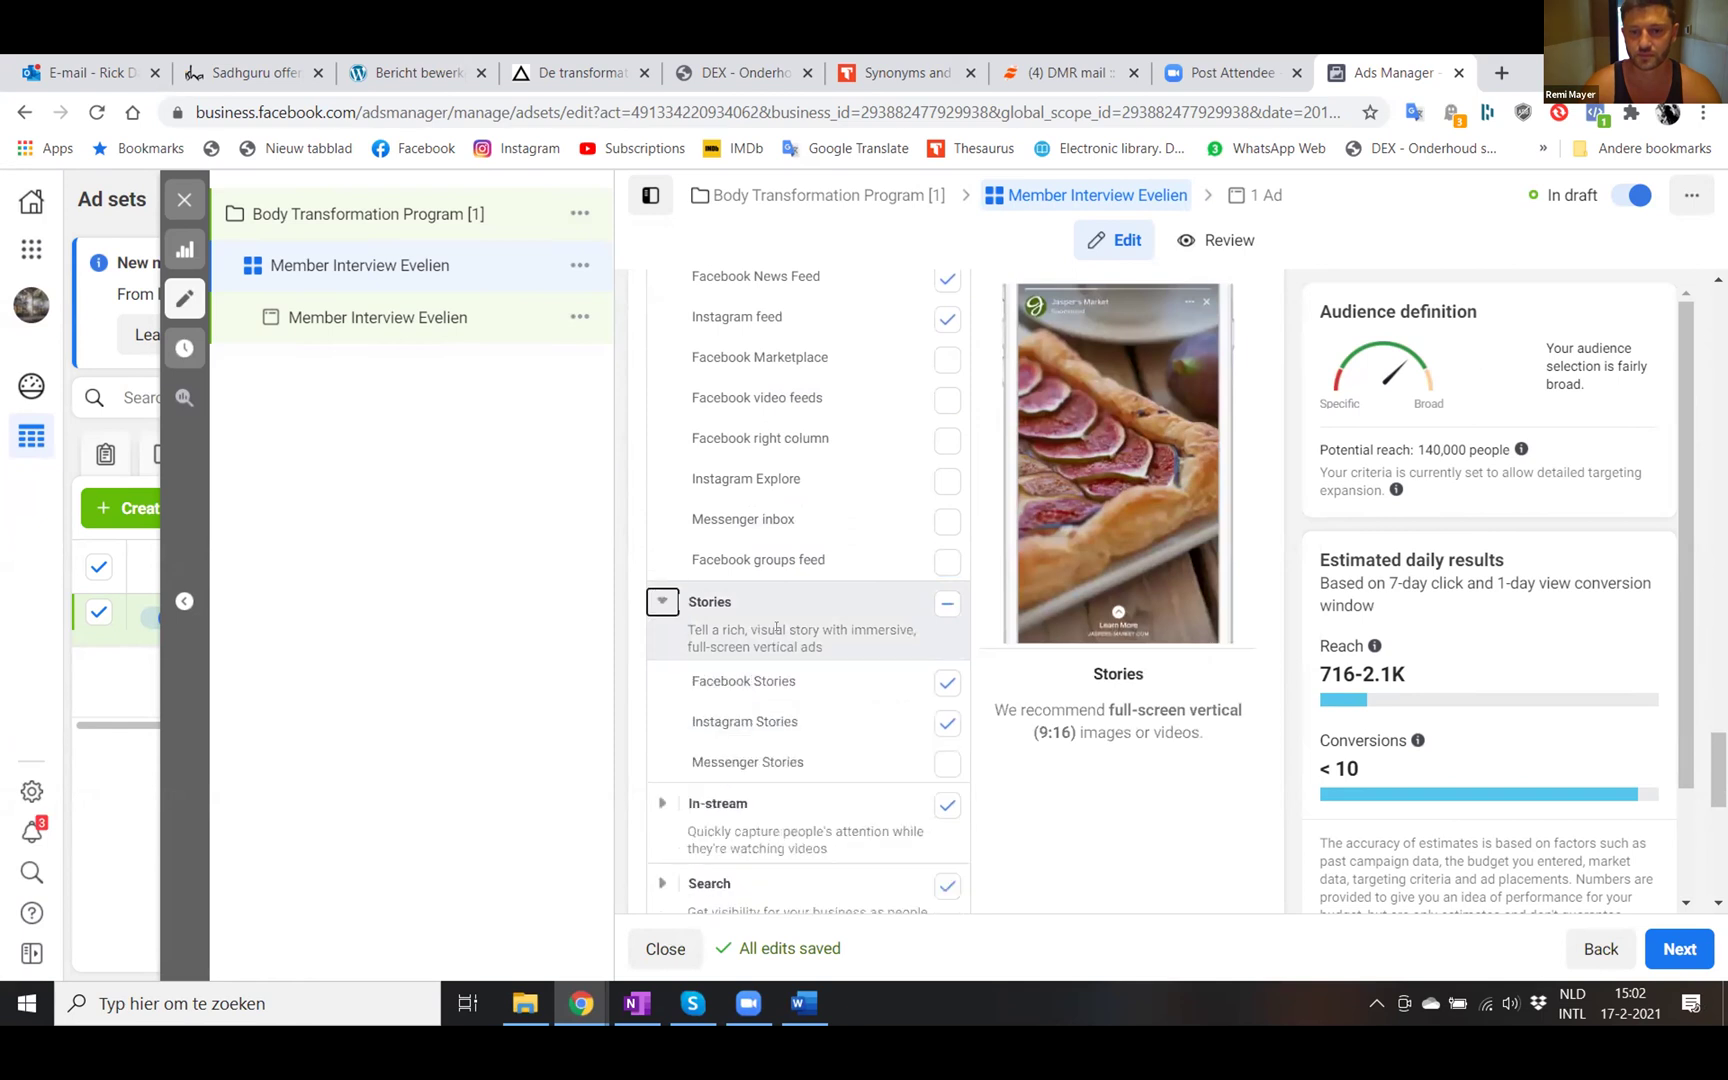
scroll(776, 628, down, 1)
click(947, 597)
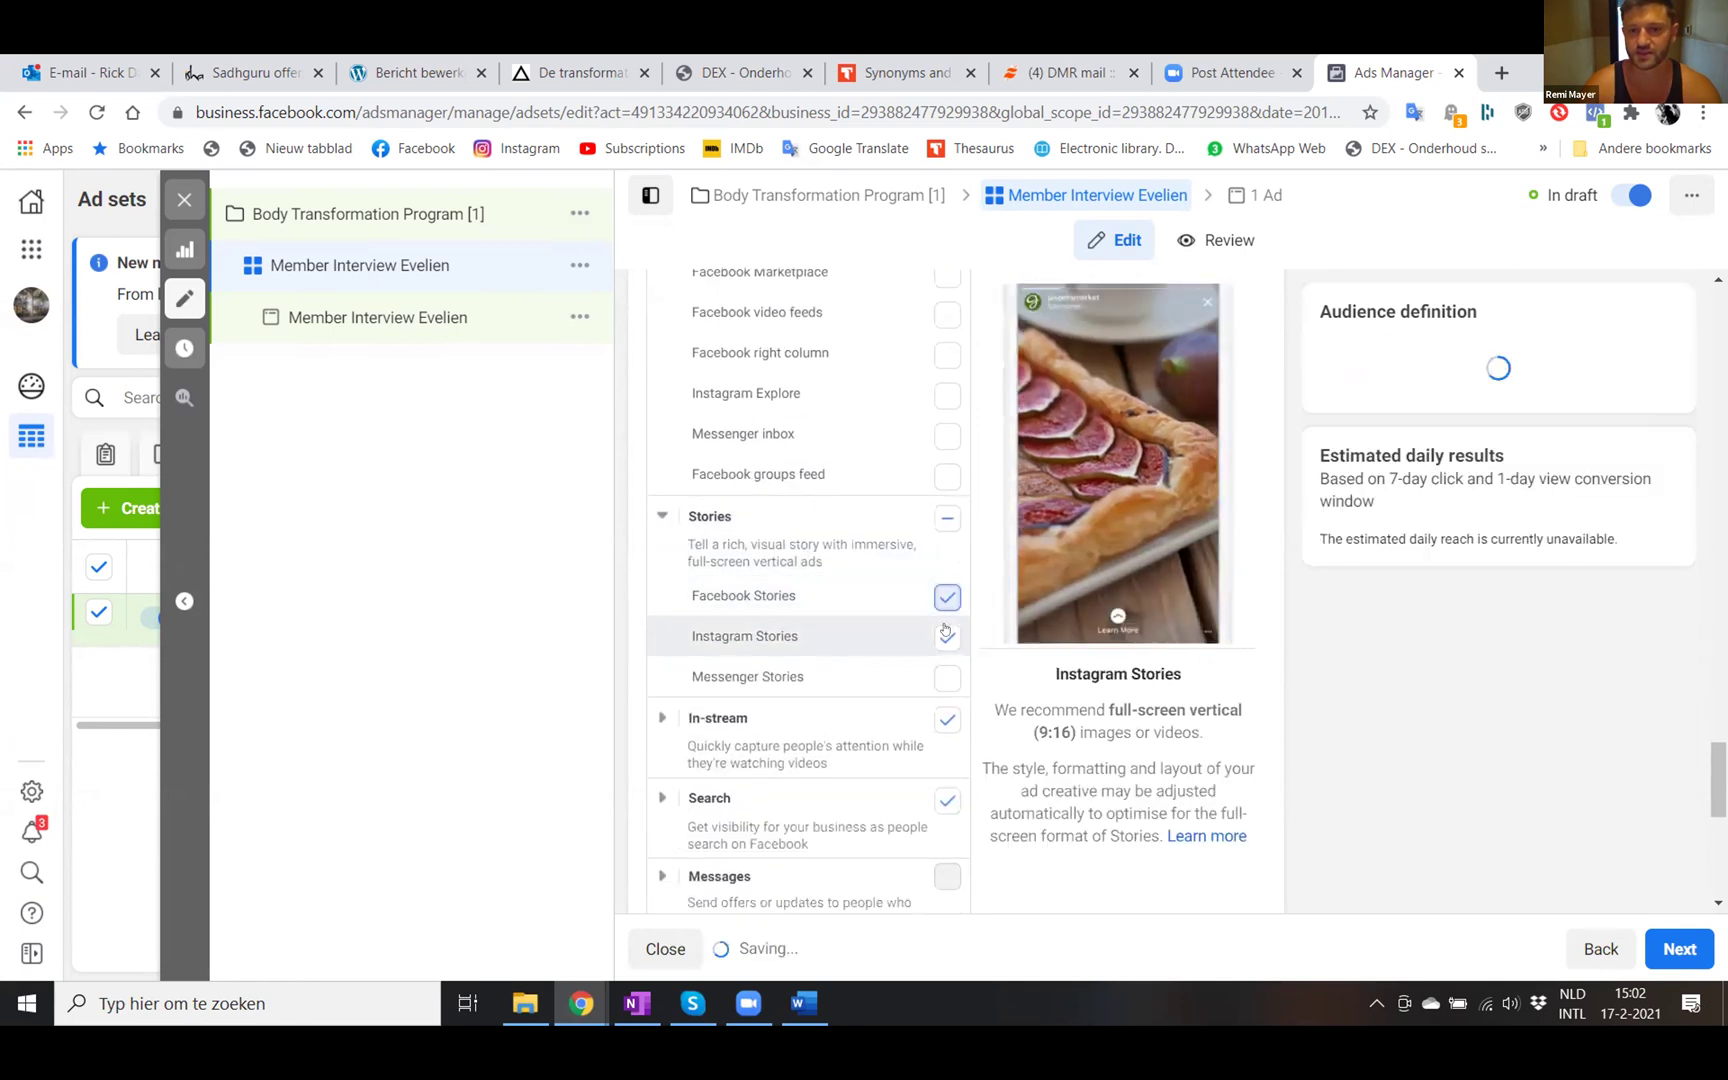
click(945, 634)
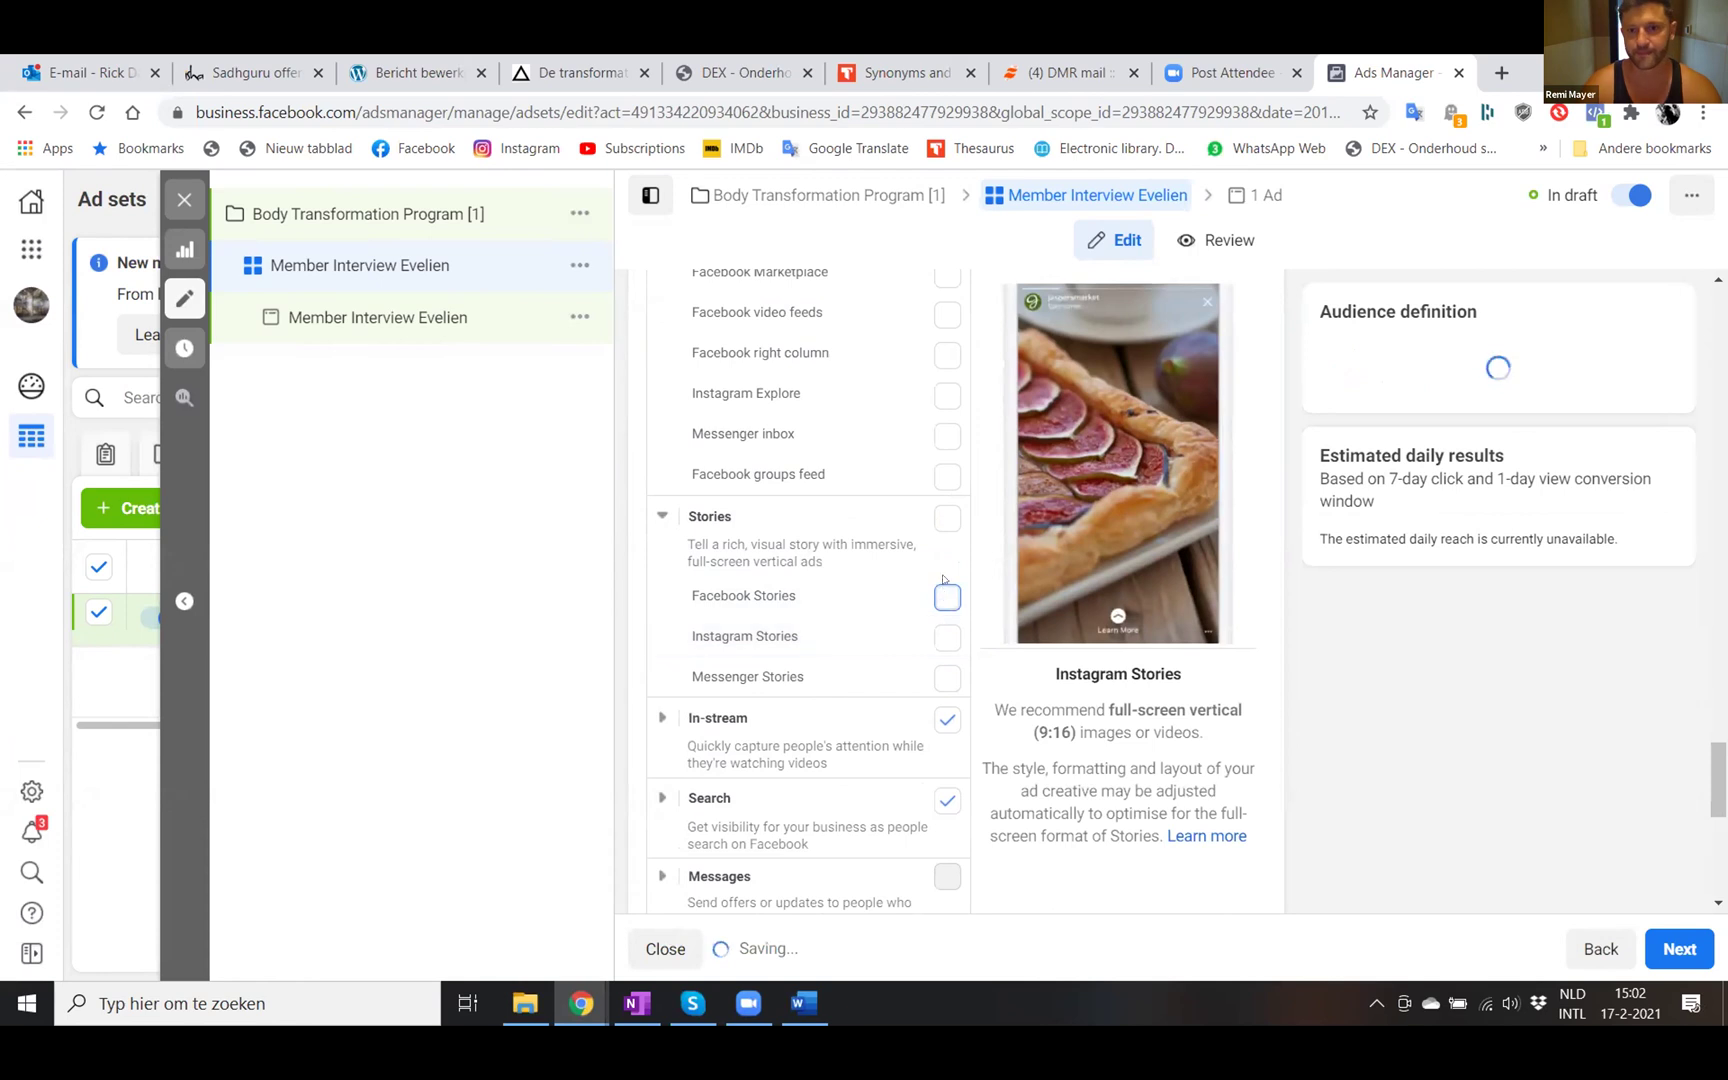
- Uncheck the In-stream video, Search and In-article placements
click(662, 717)
scroll(940, 600, down, 2)
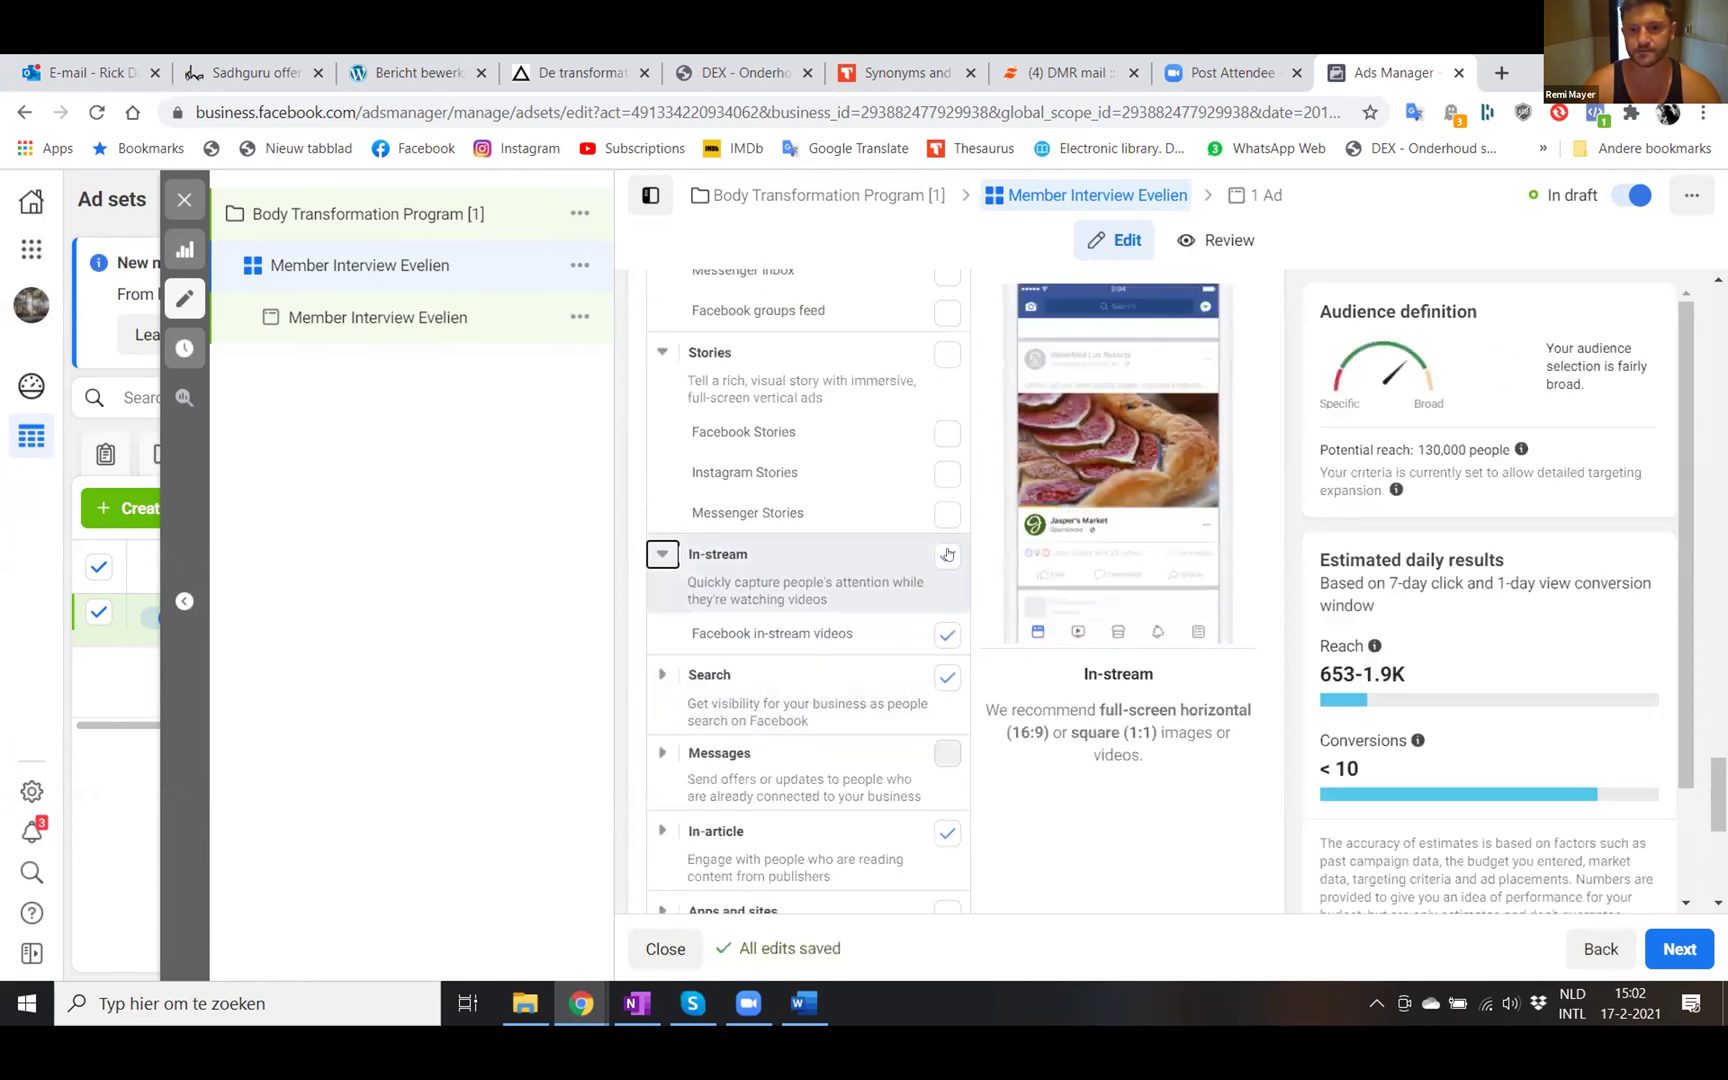
click(947, 555)
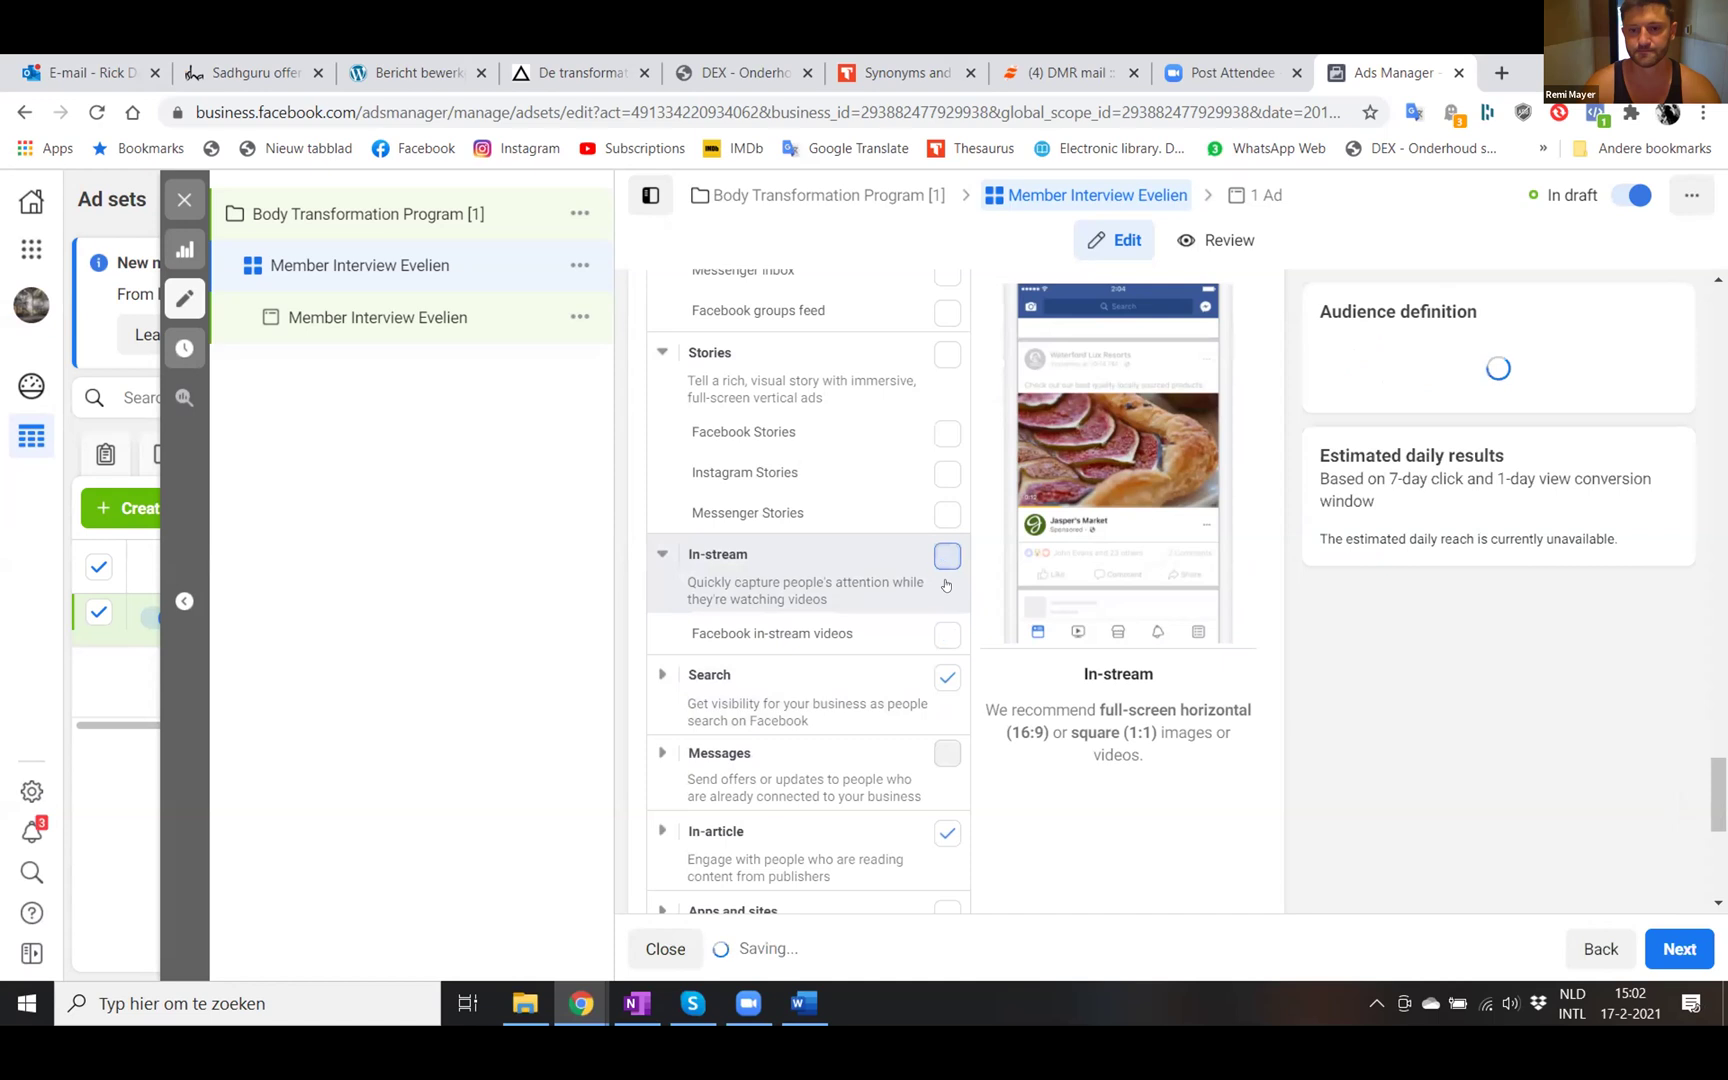
click(833, 694)
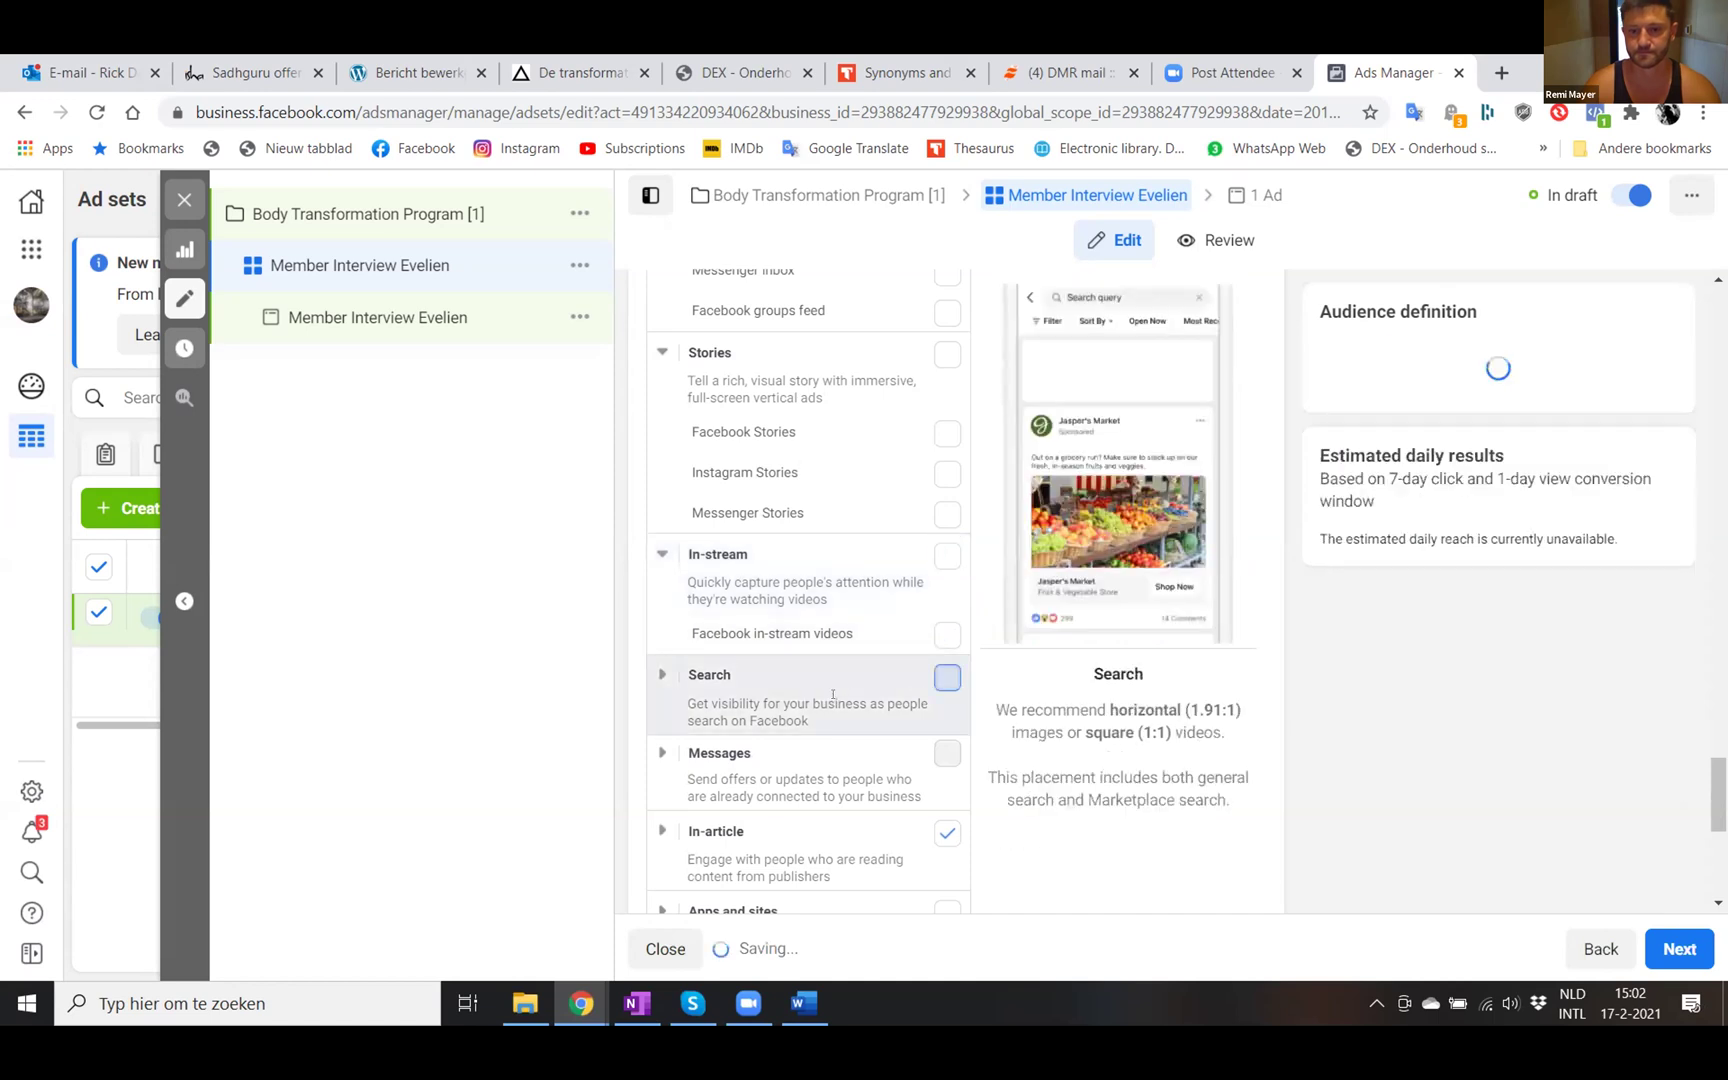
scroll(833, 694, down, 1)
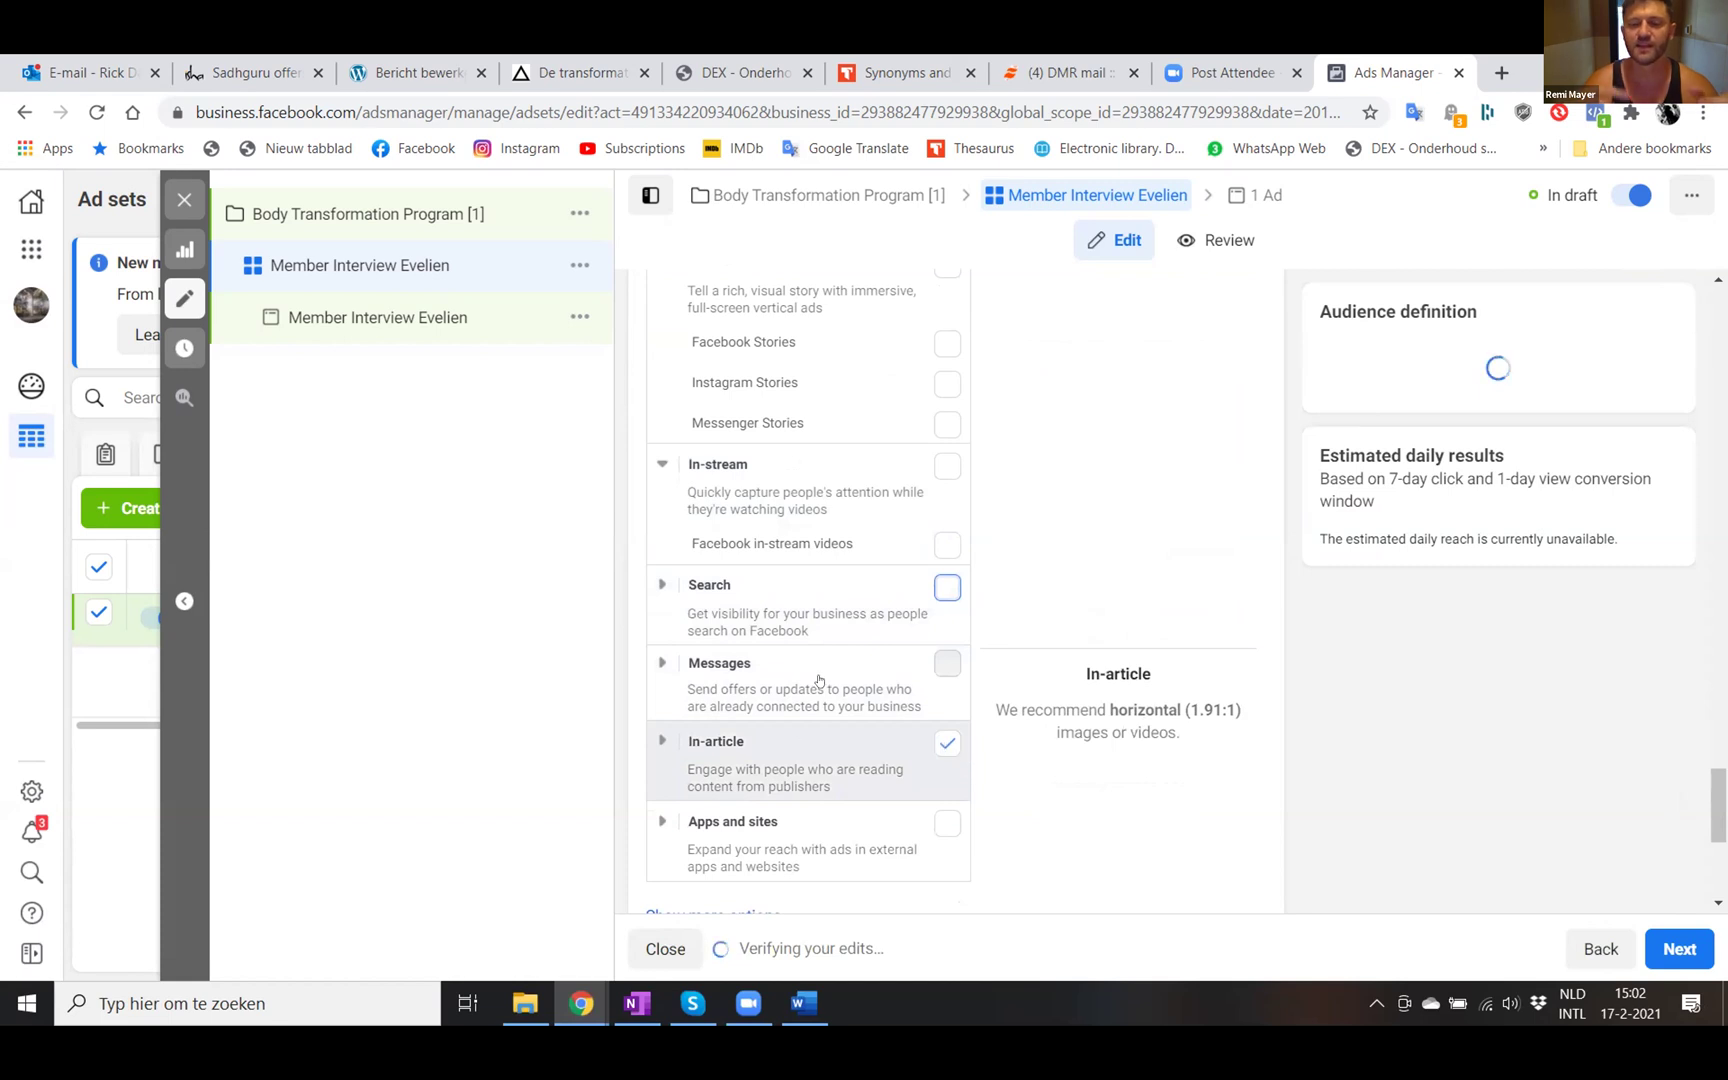
click(946, 744)
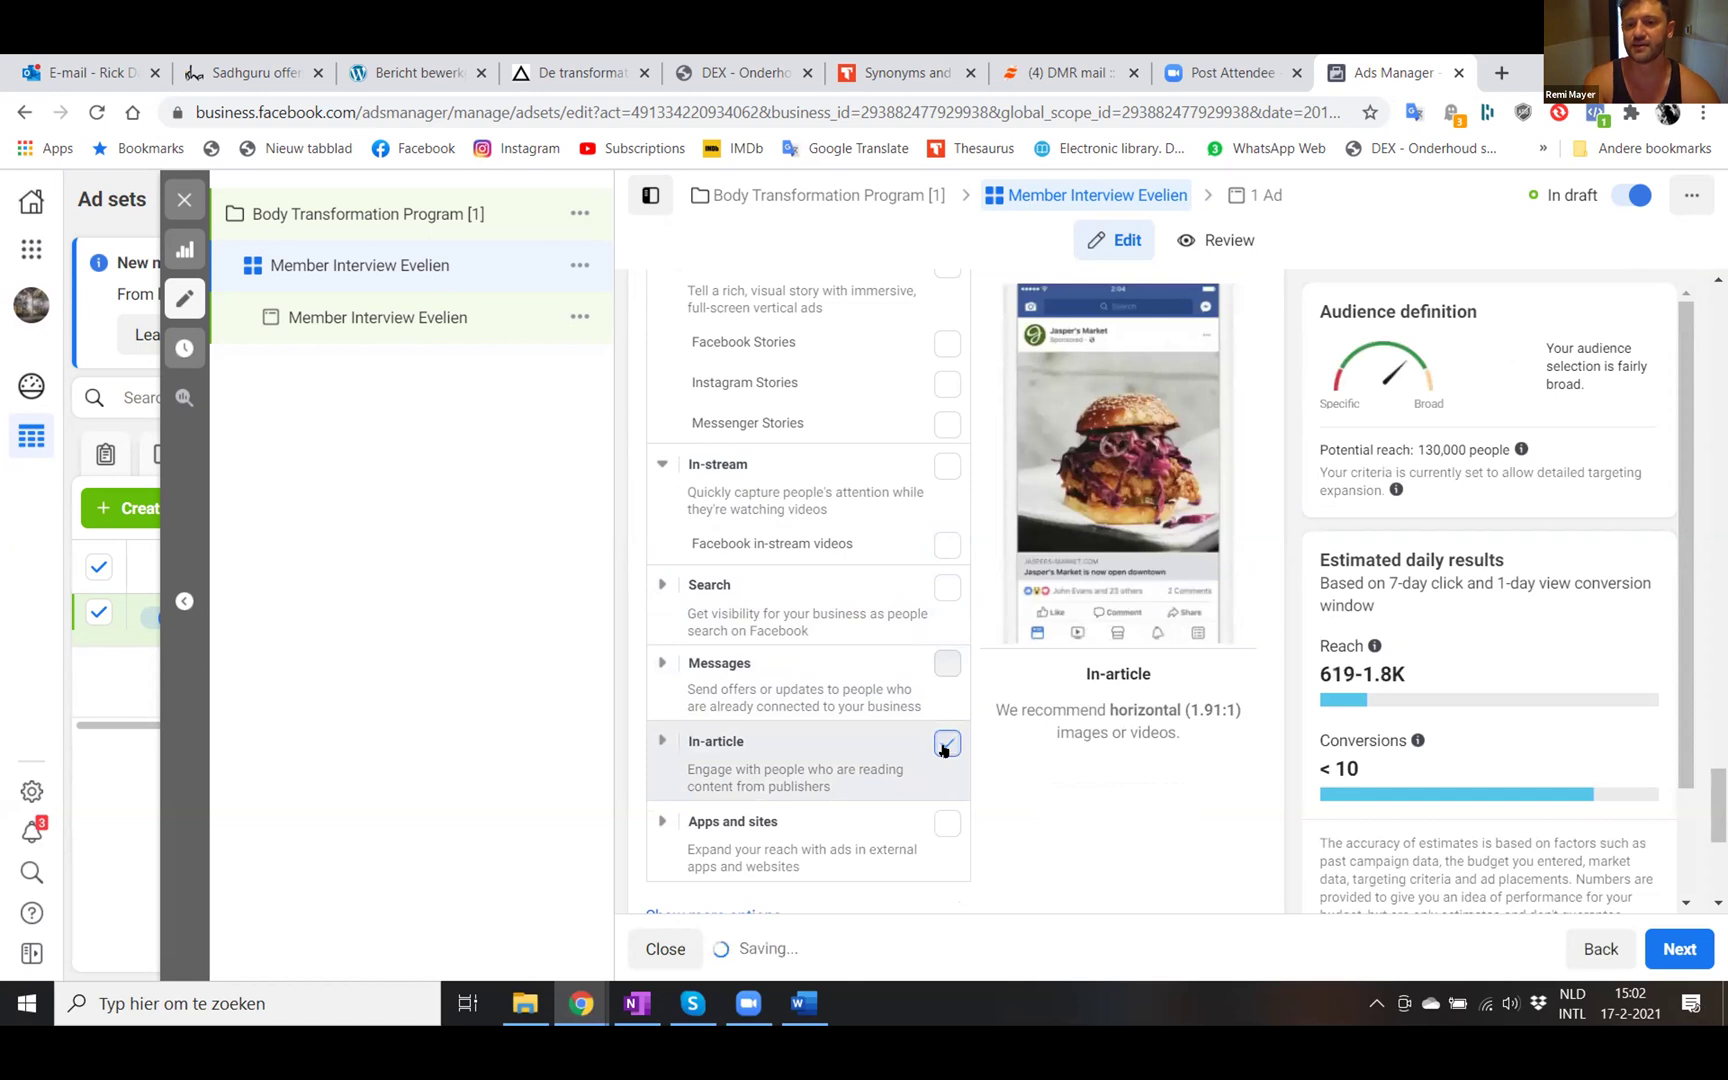
click(946, 744)
scroll(845, 650, down, 1)
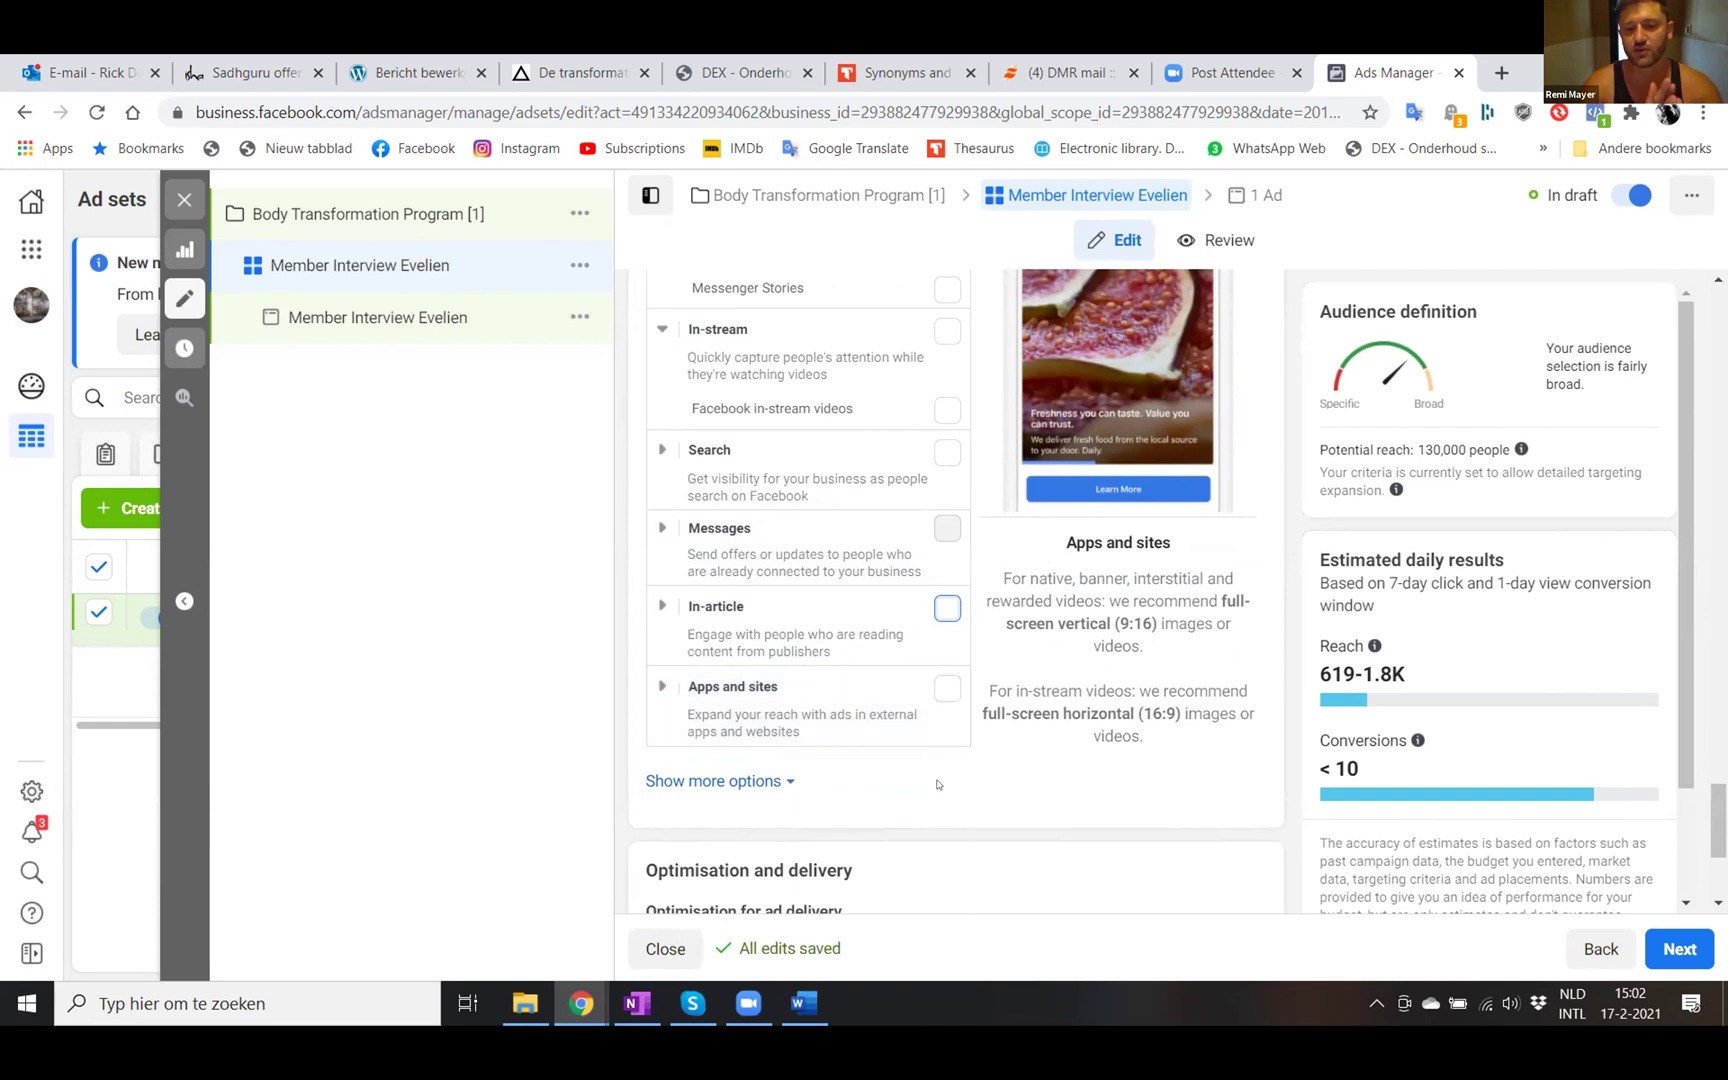
- Reveal the device and Wi-Fi settings below the placements list
scroll(937, 784, down, 1)
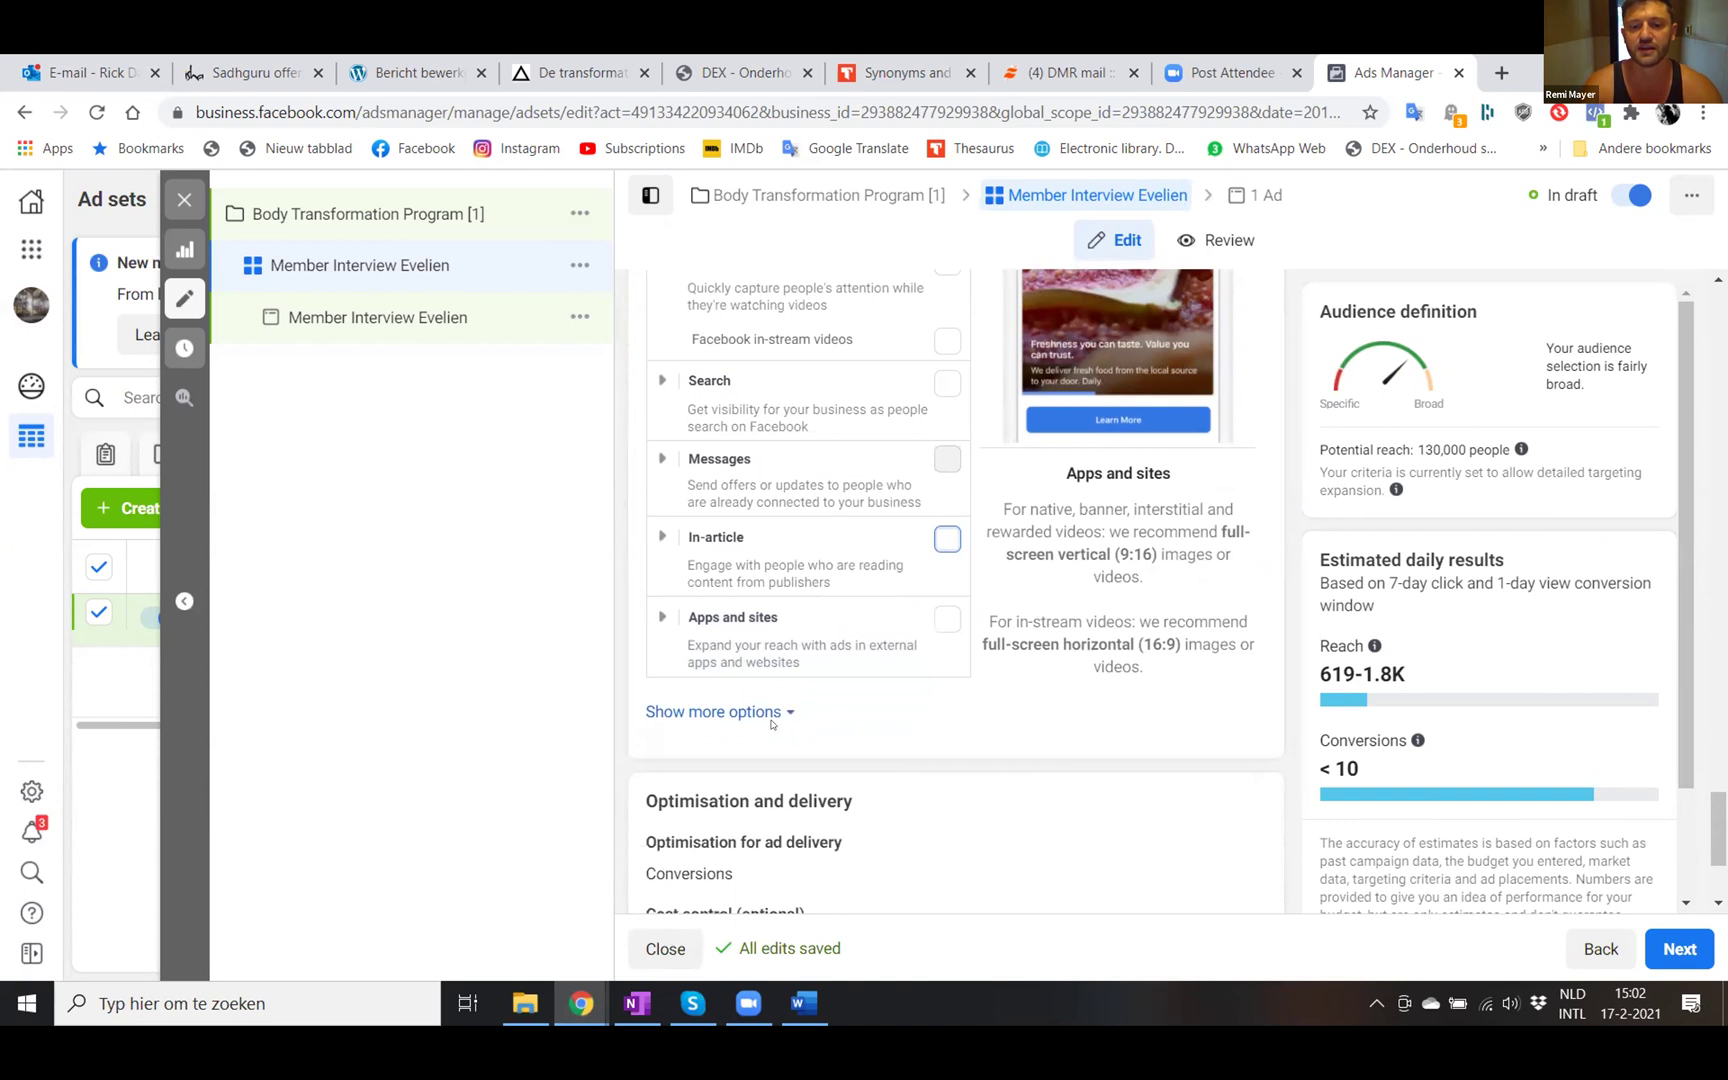
click(758, 712)
scroll(872, 736, down, 2)
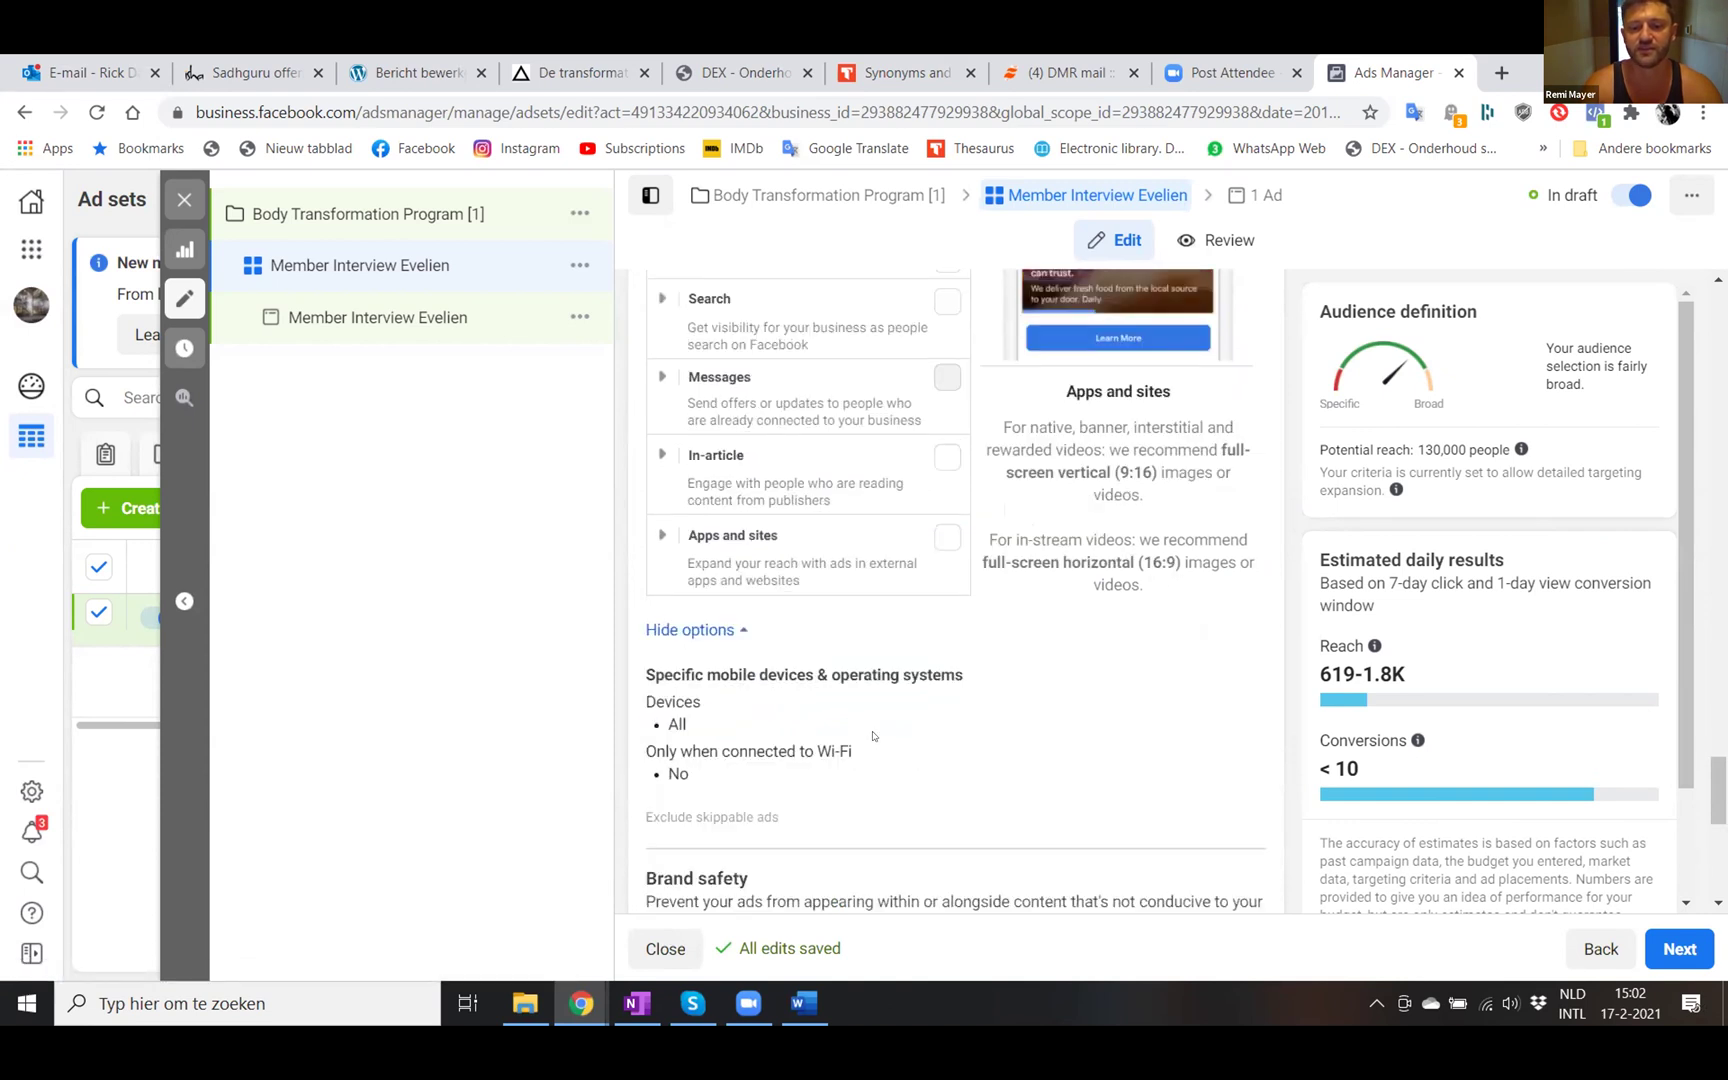
scroll(786, 712, down, 1)
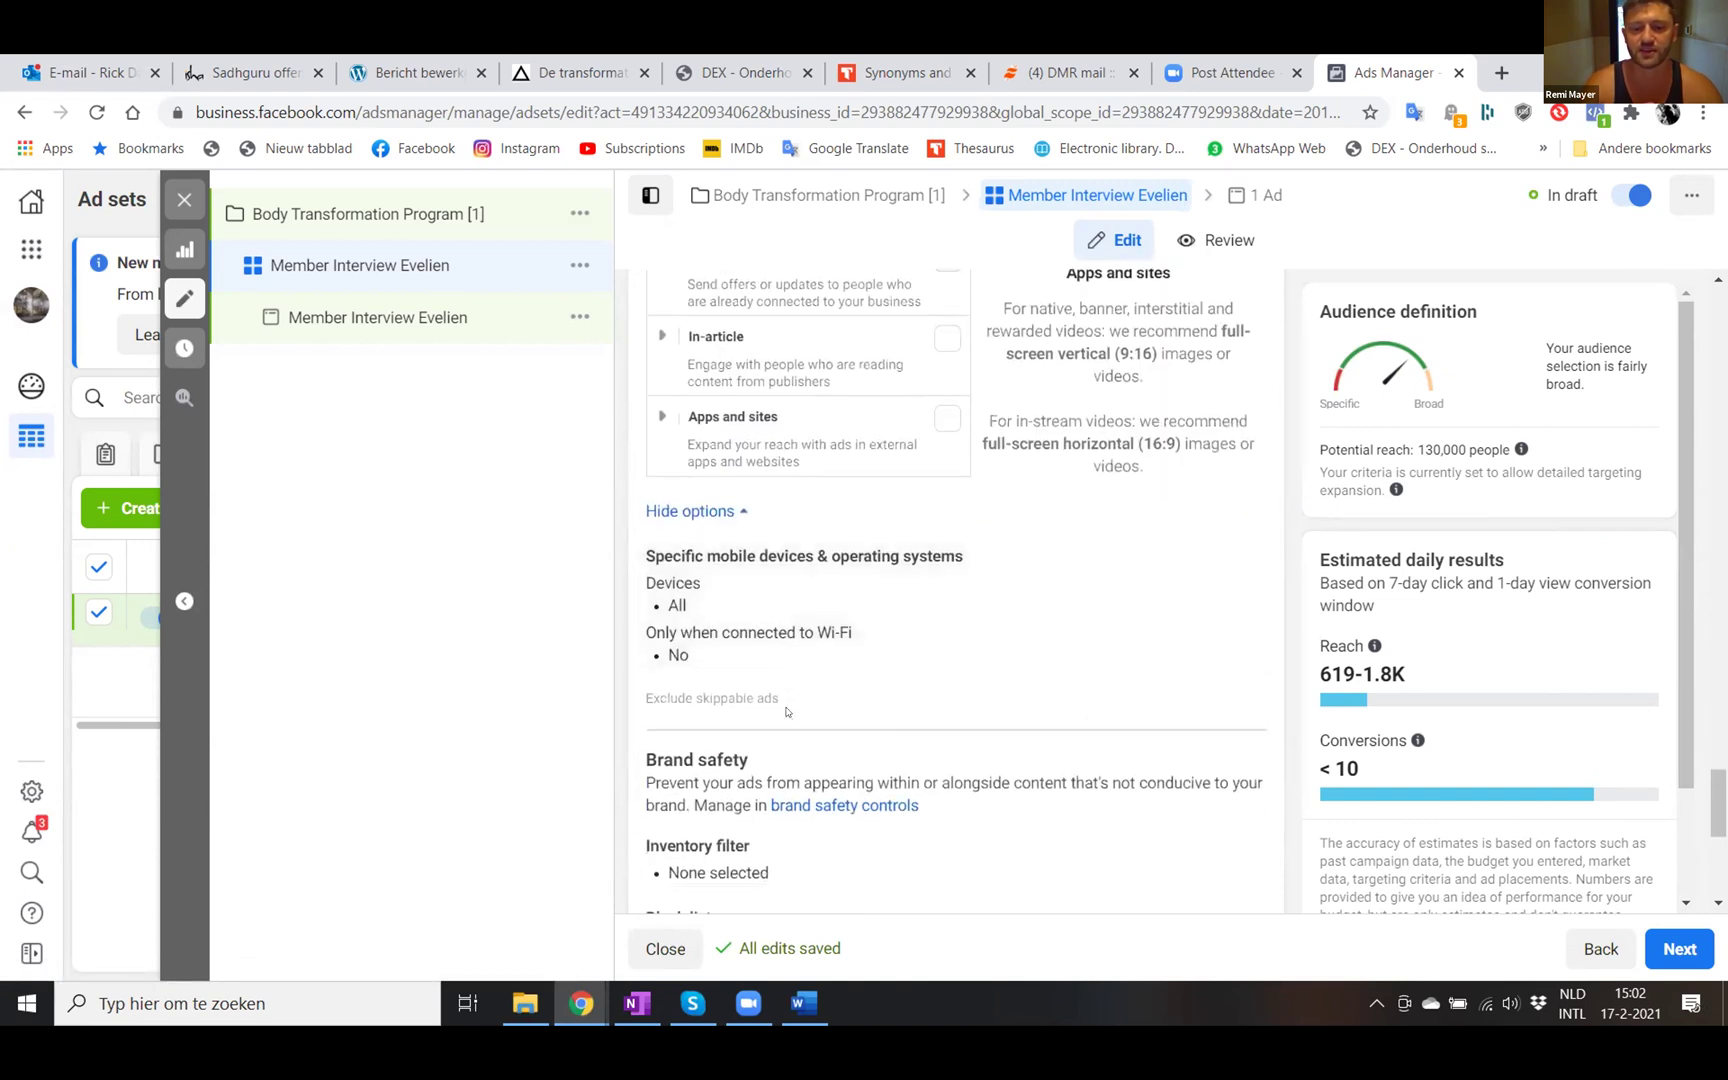
scroll(937, 733, down, 1)
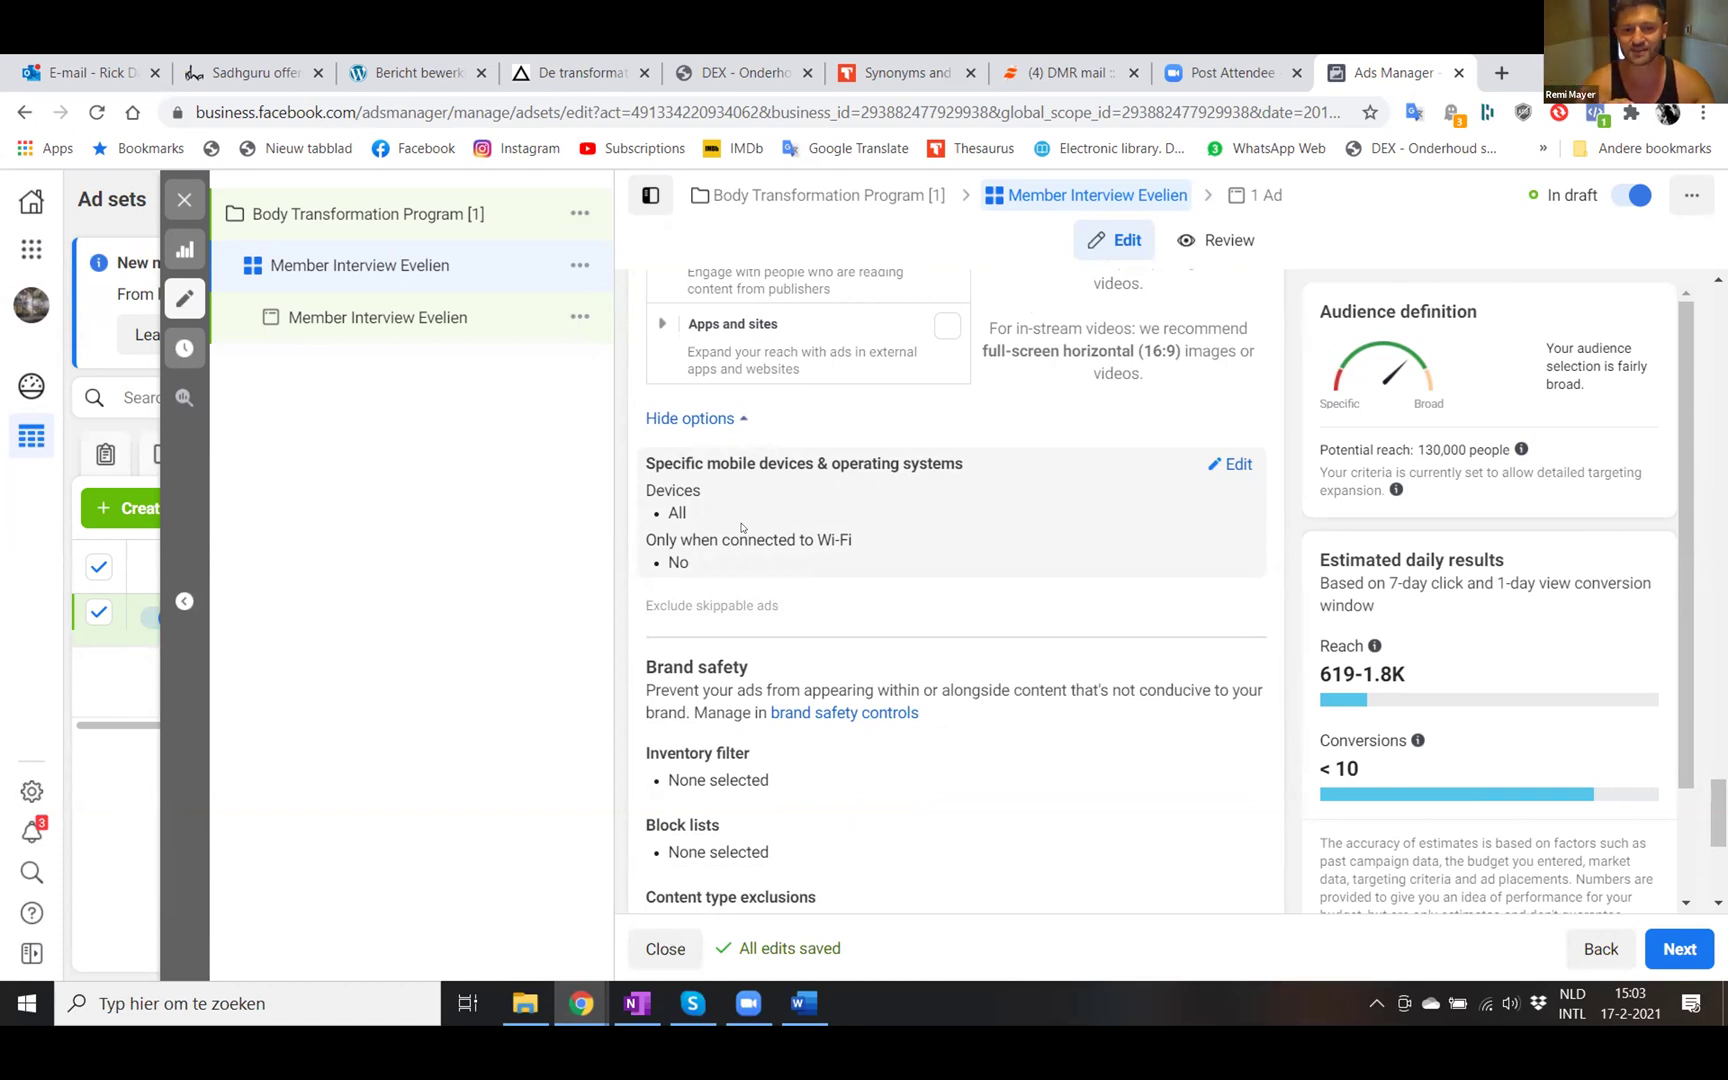
- Enable 'Only when connected to Wi-Fi' and keep 'All mobile devices' as the device target
click(742, 527)
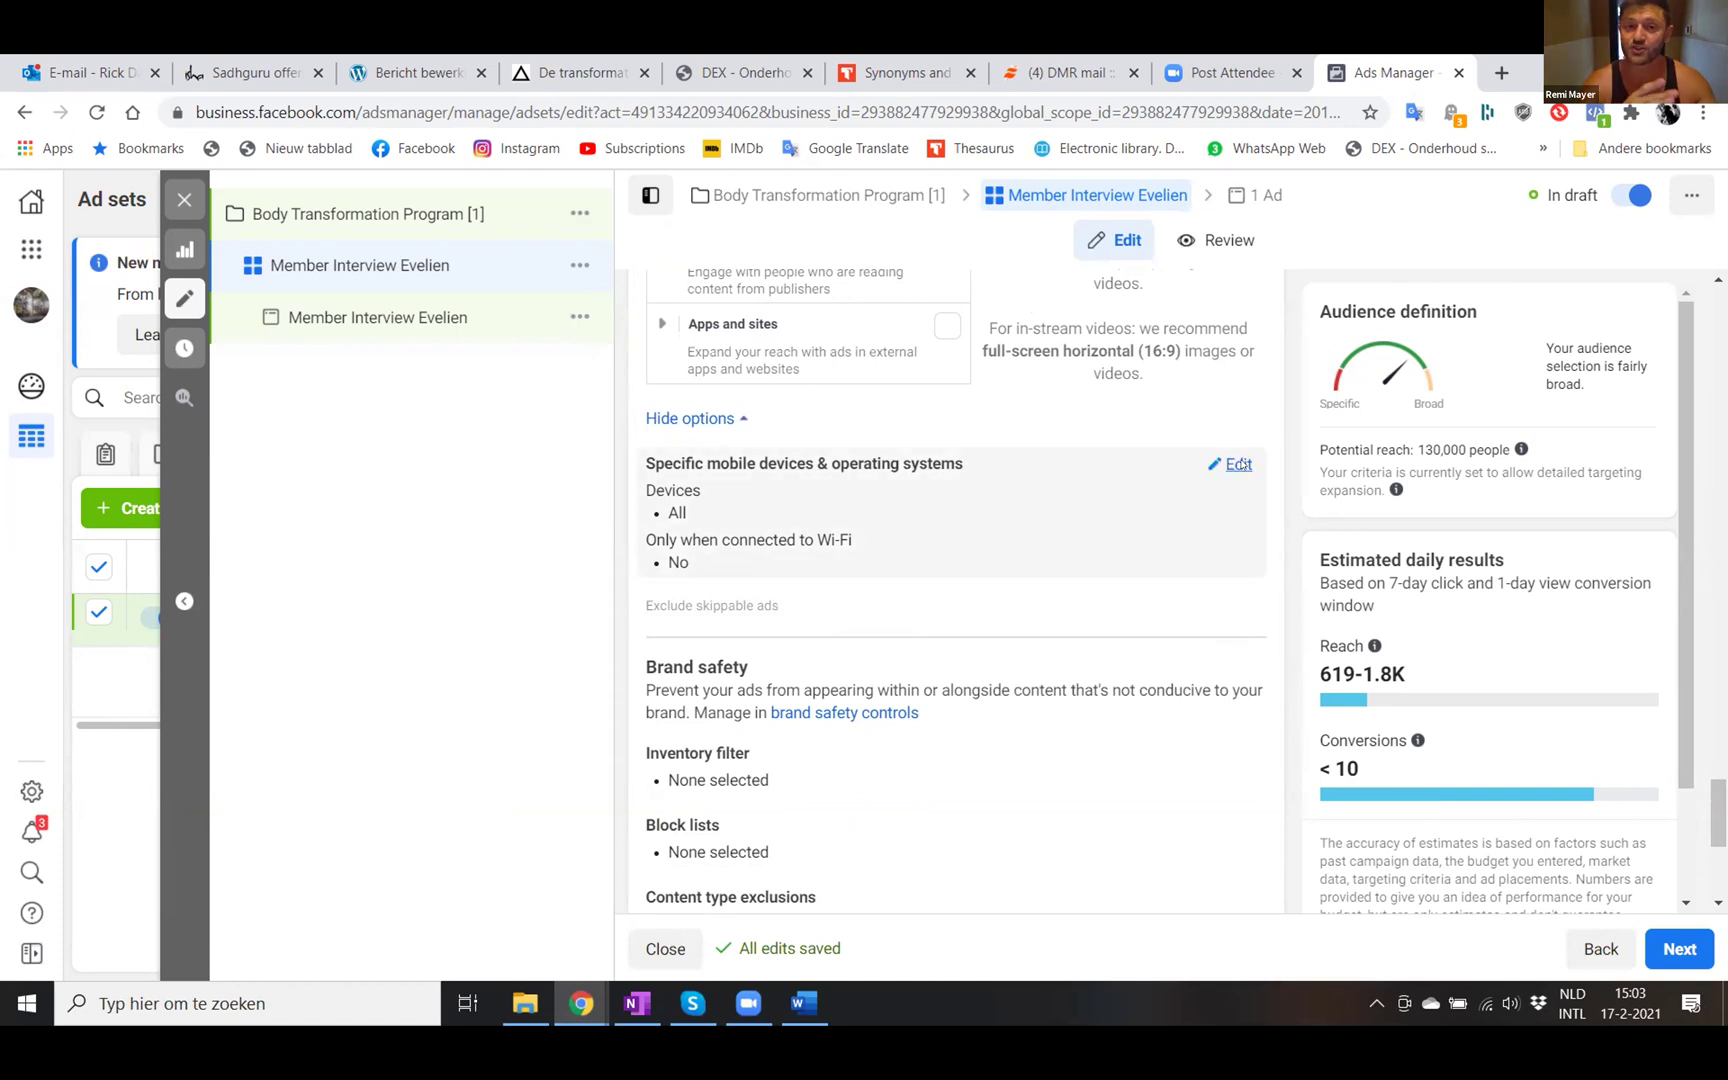
click(657, 547)
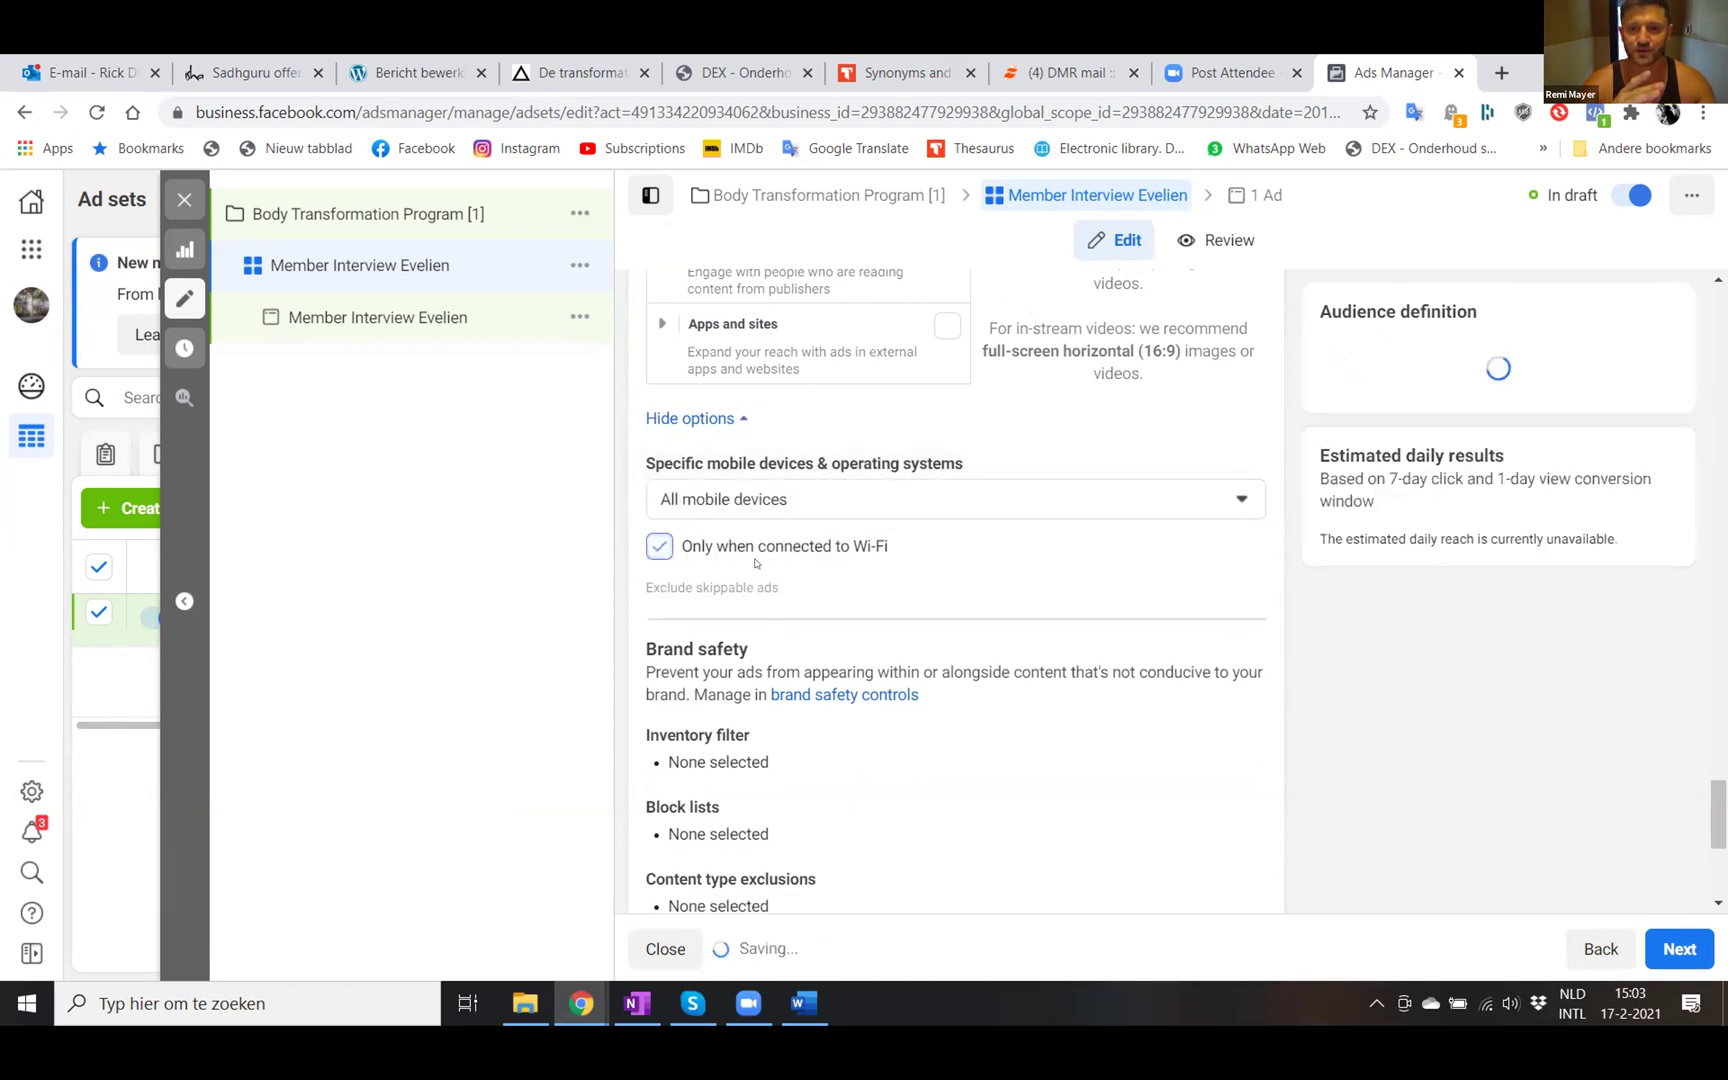
click(771, 500)
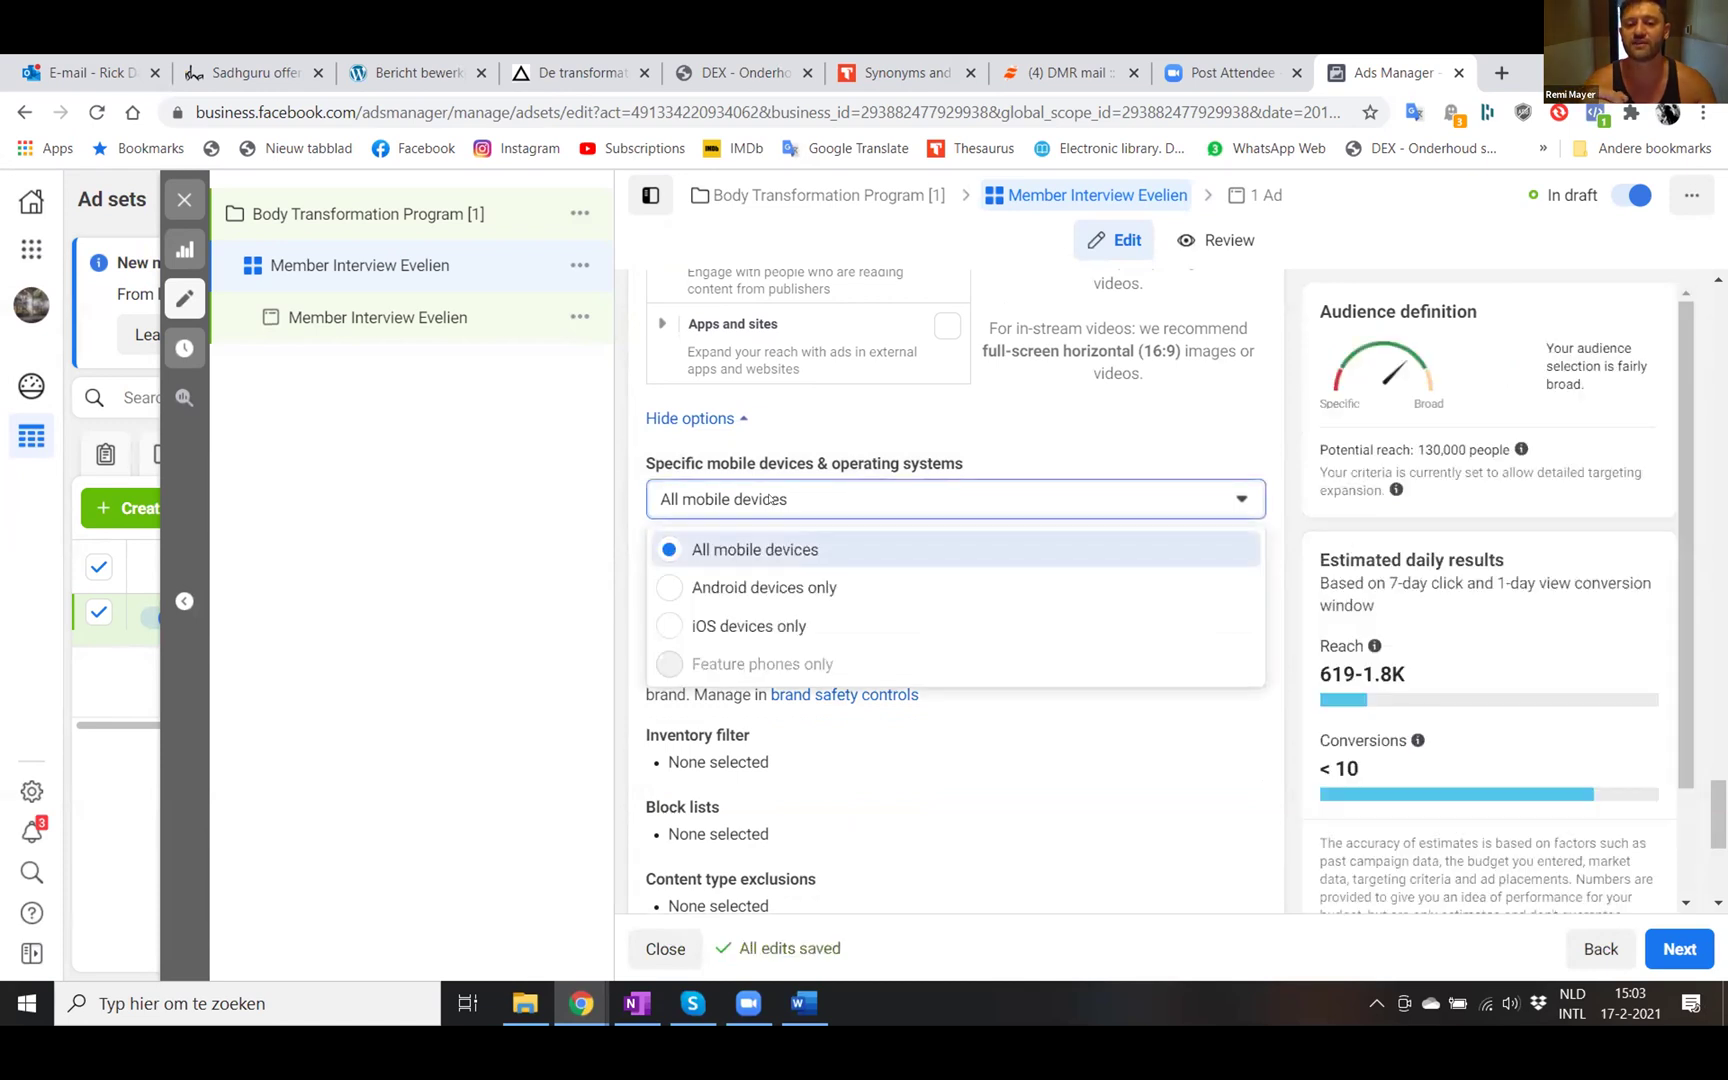
click(795, 549)
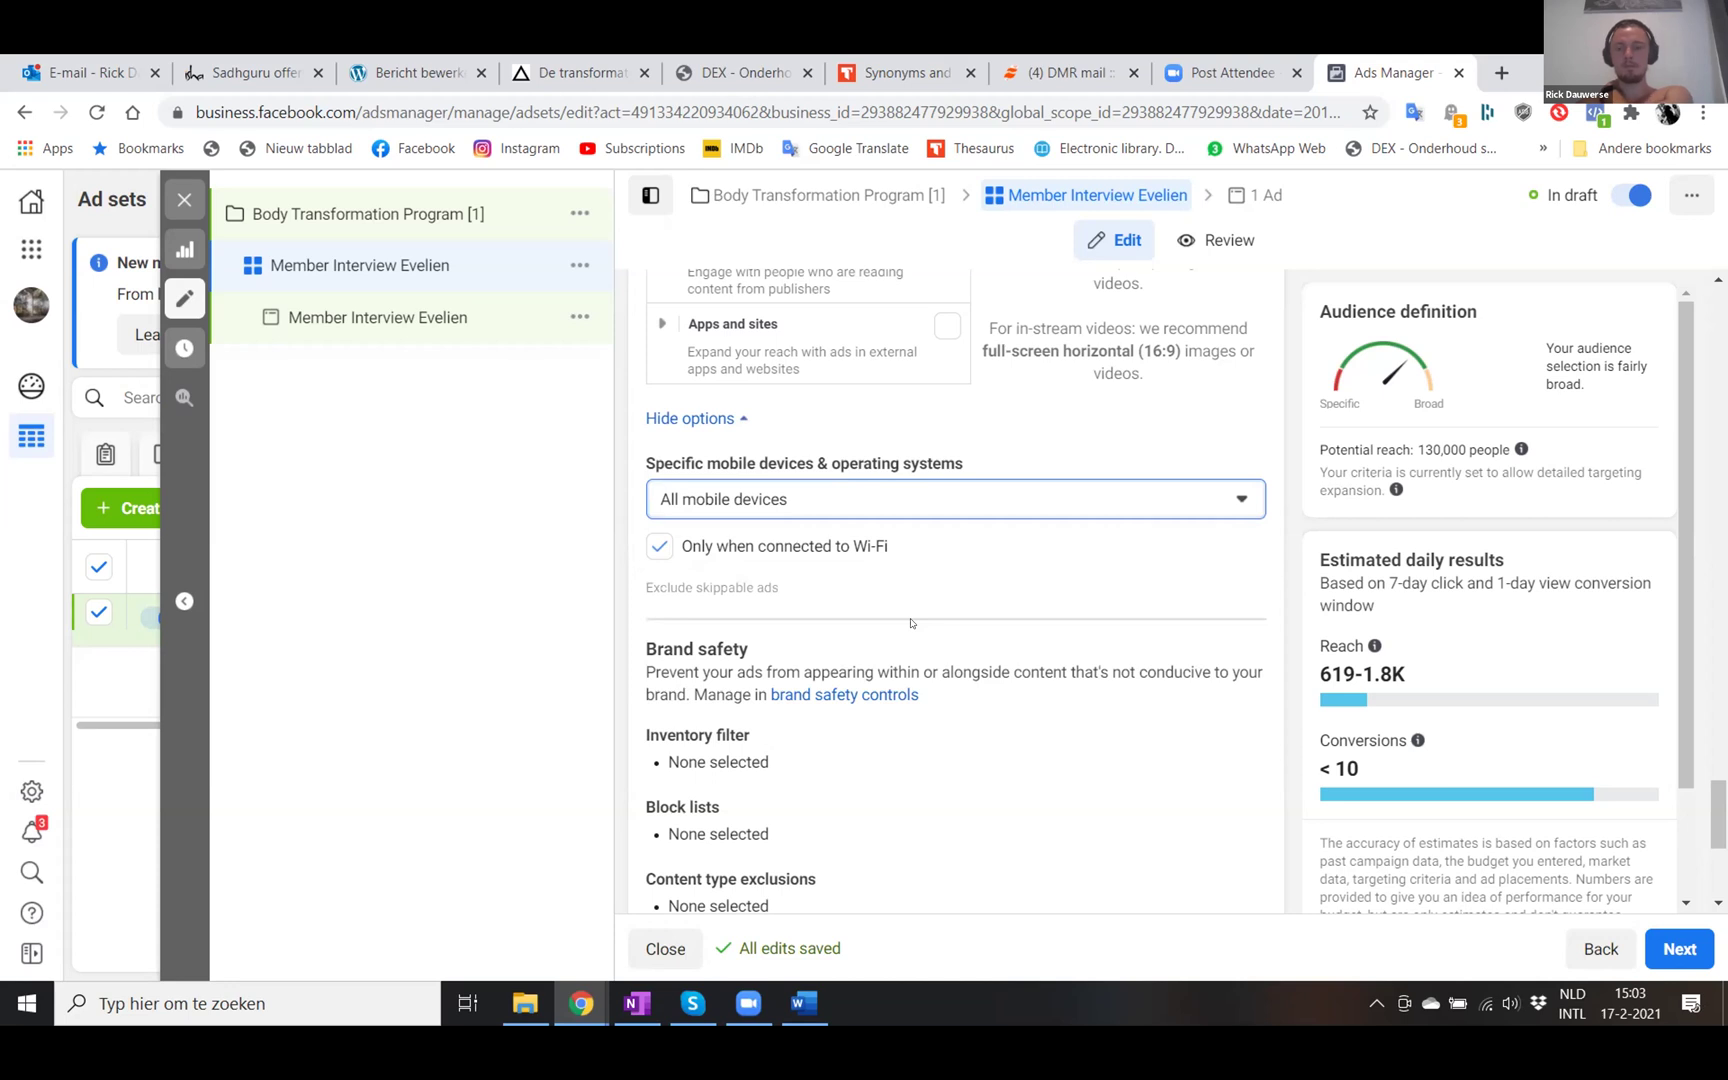
scroll(910, 622, down, 2)
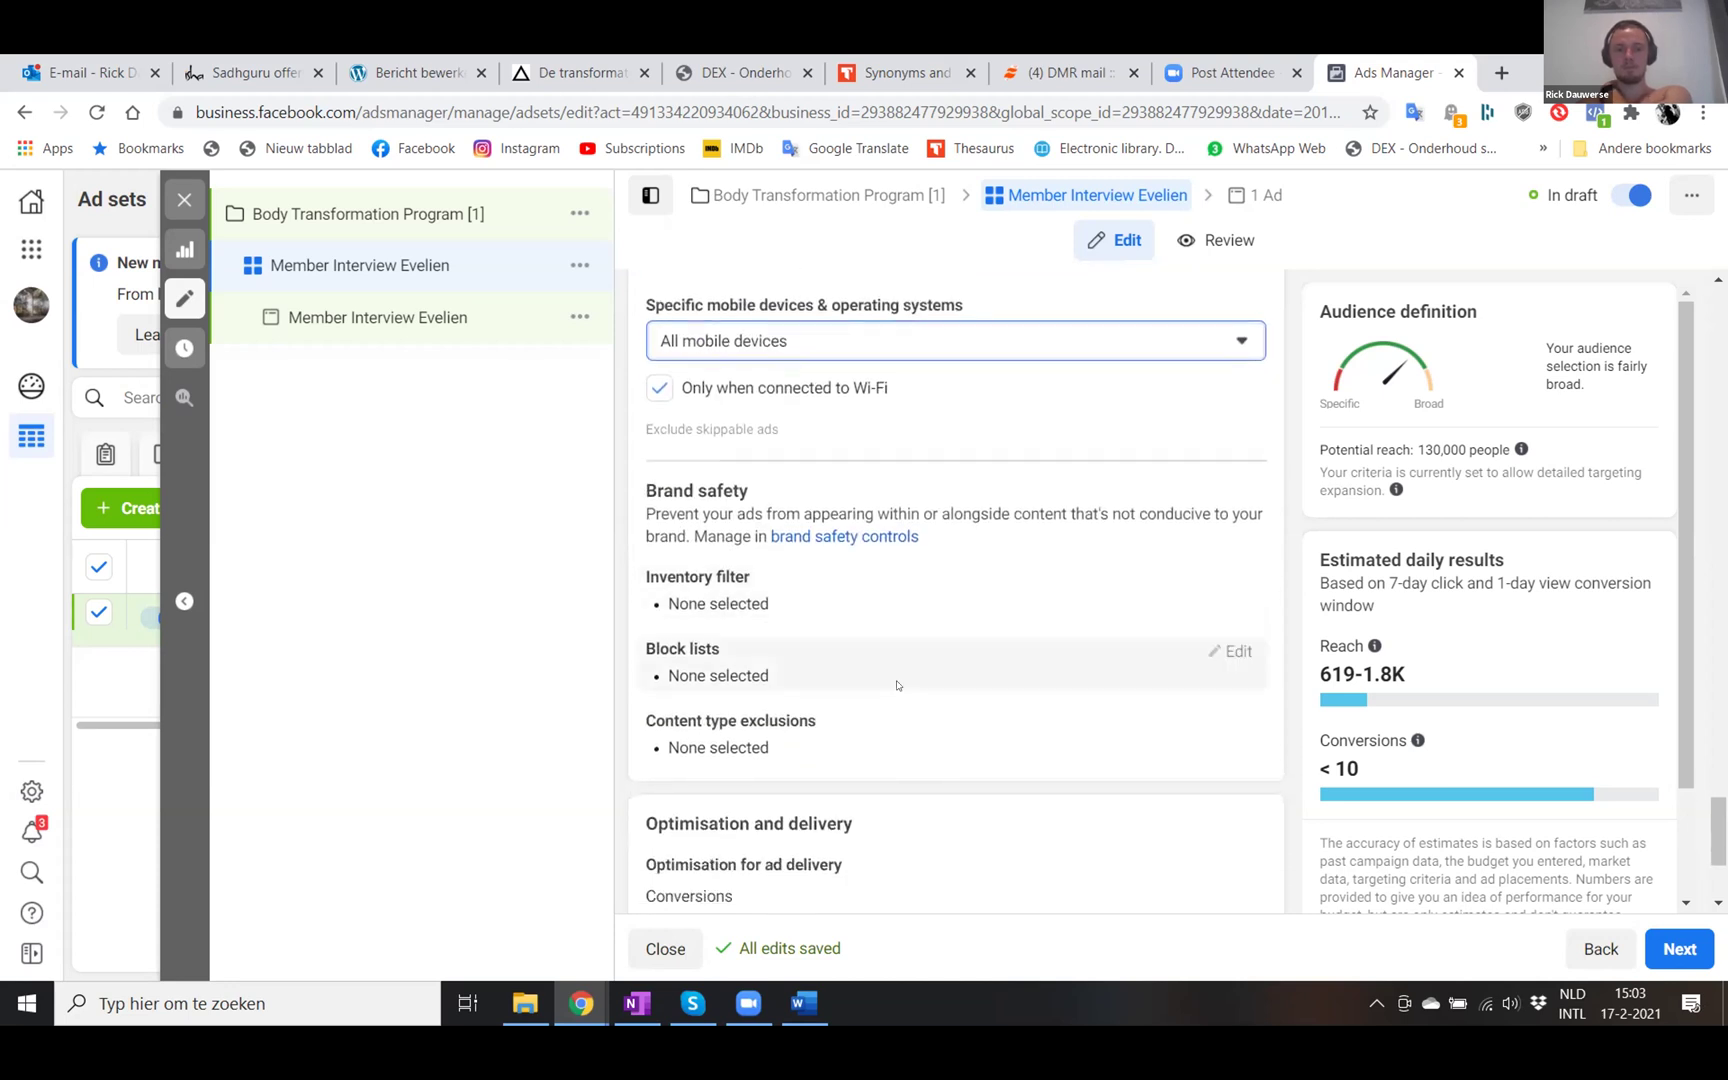
scroll(897, 685, down, 3)
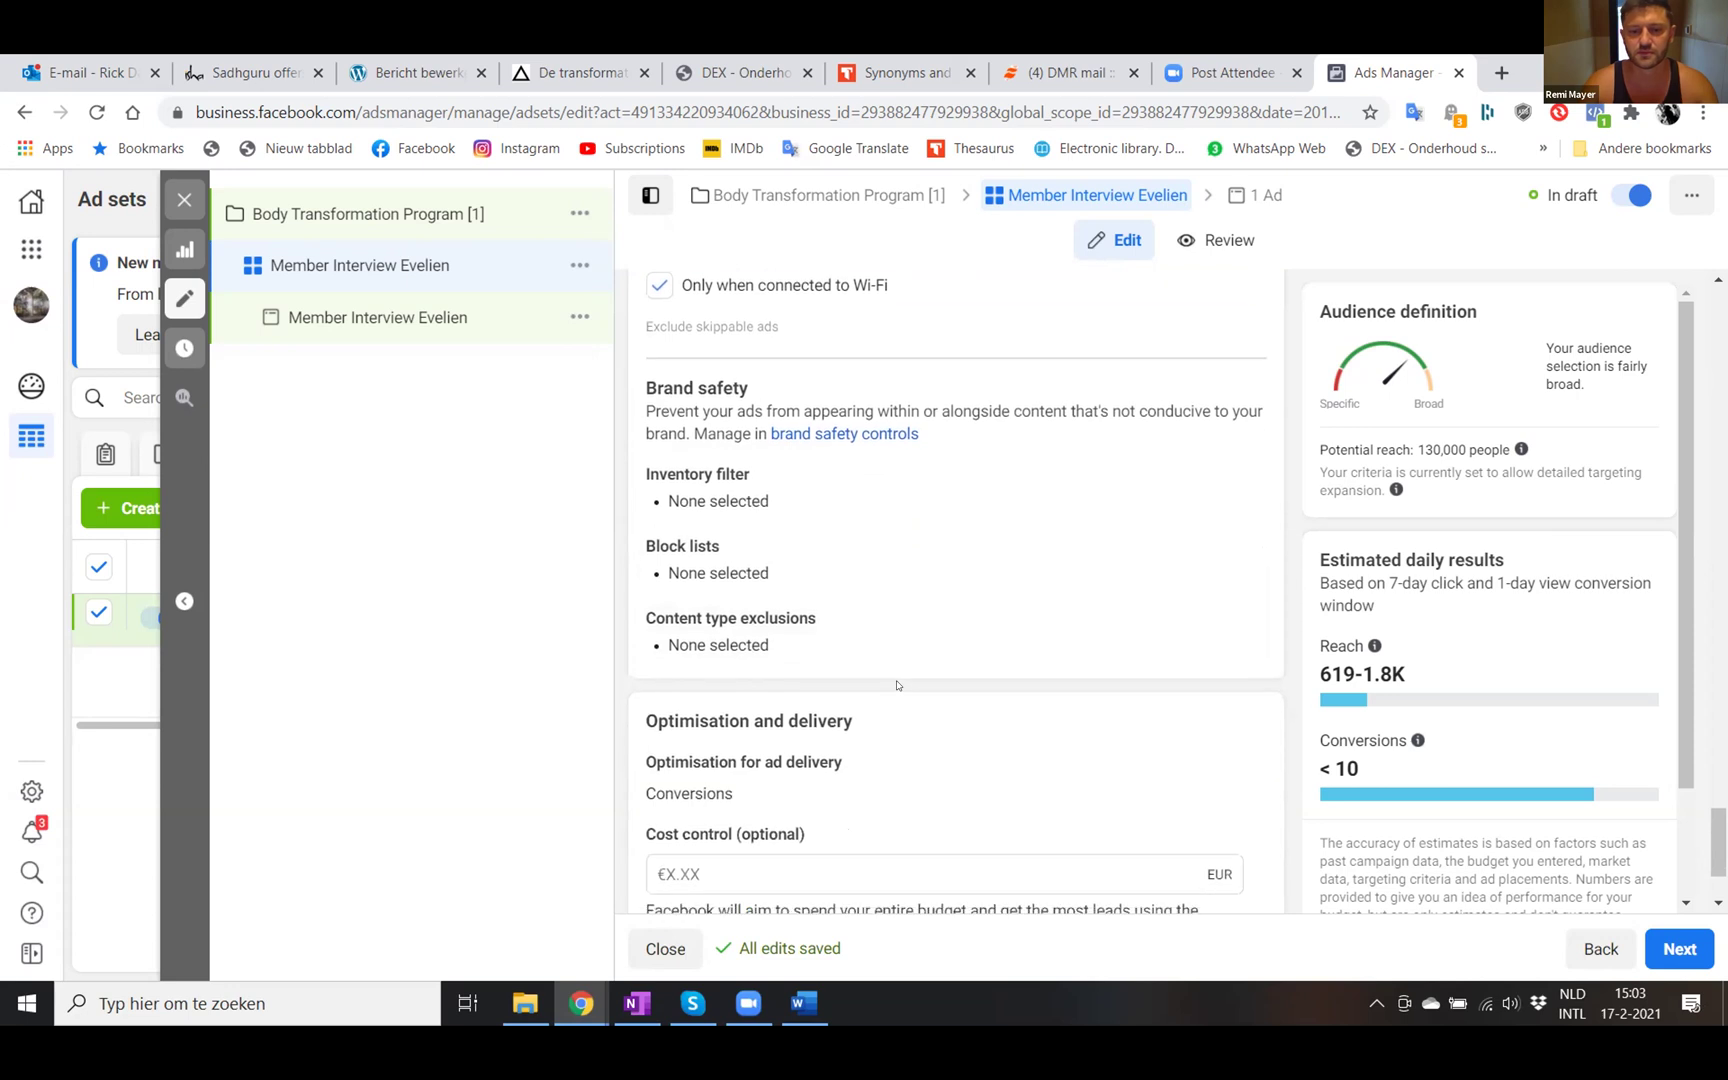
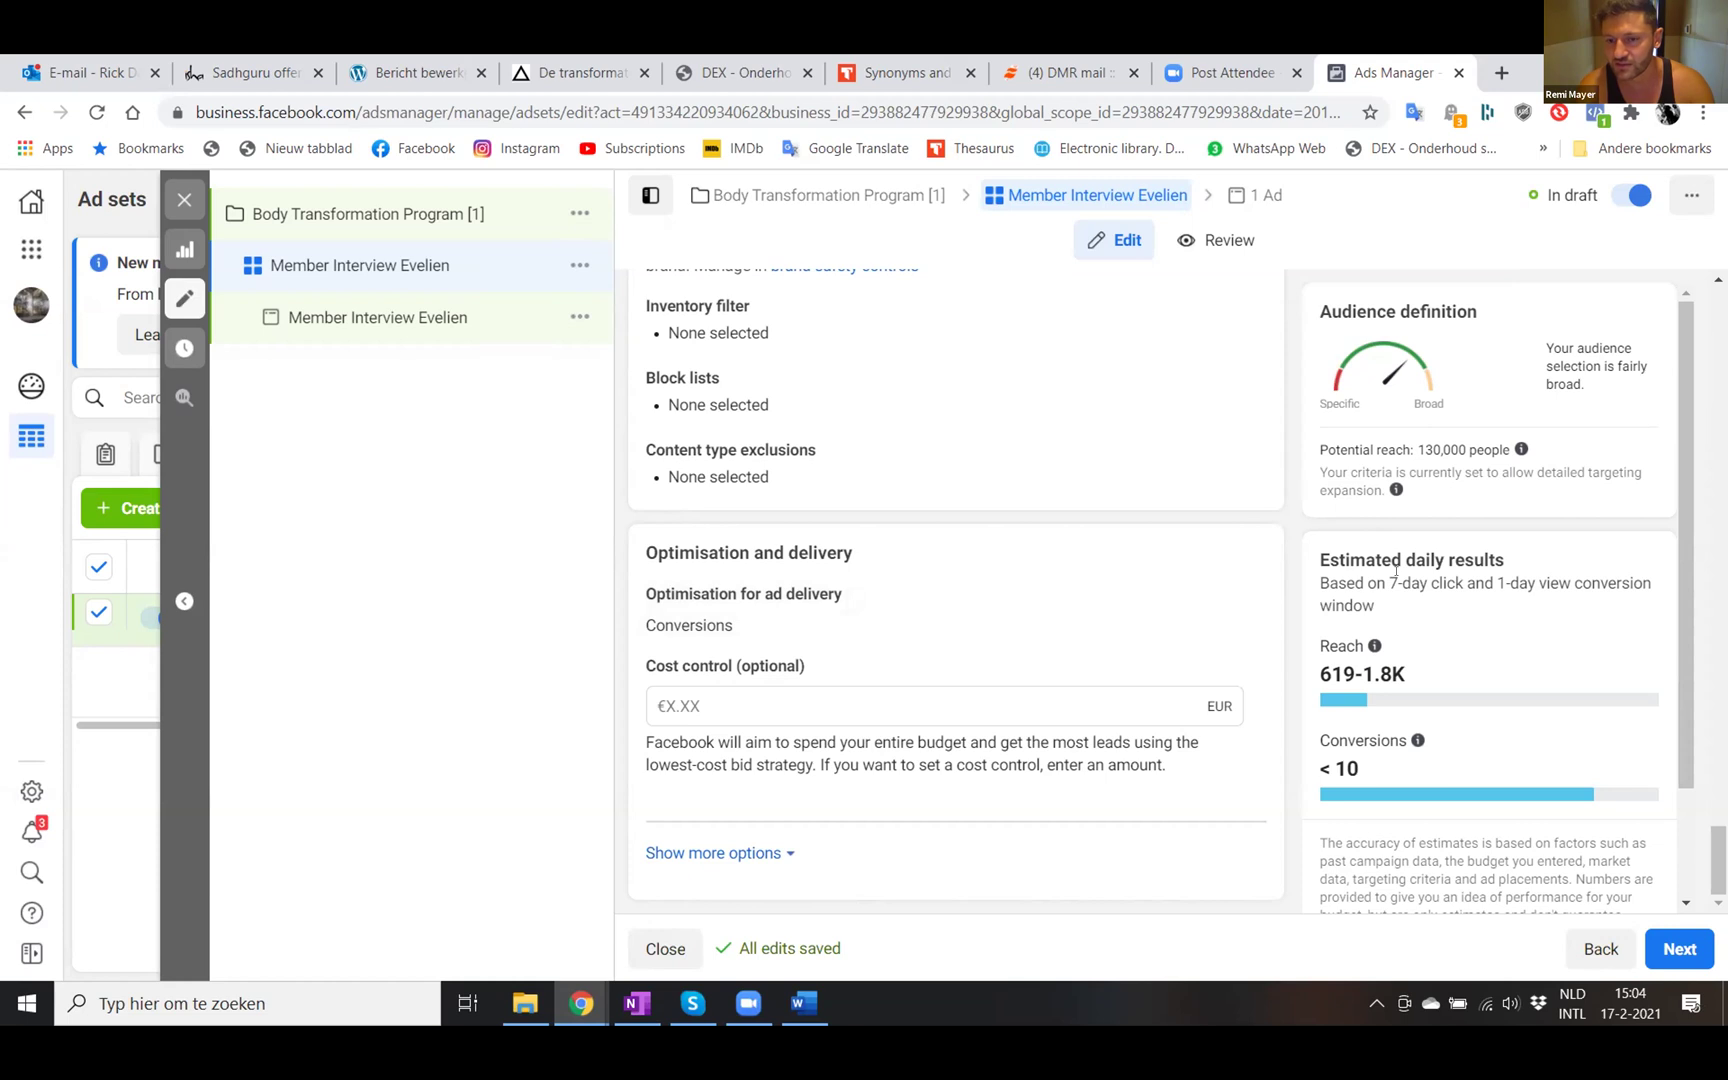
- Scroll to the bottom of the estimated daily results and check the Conversions info
scroll(1378, 596, down, 2)
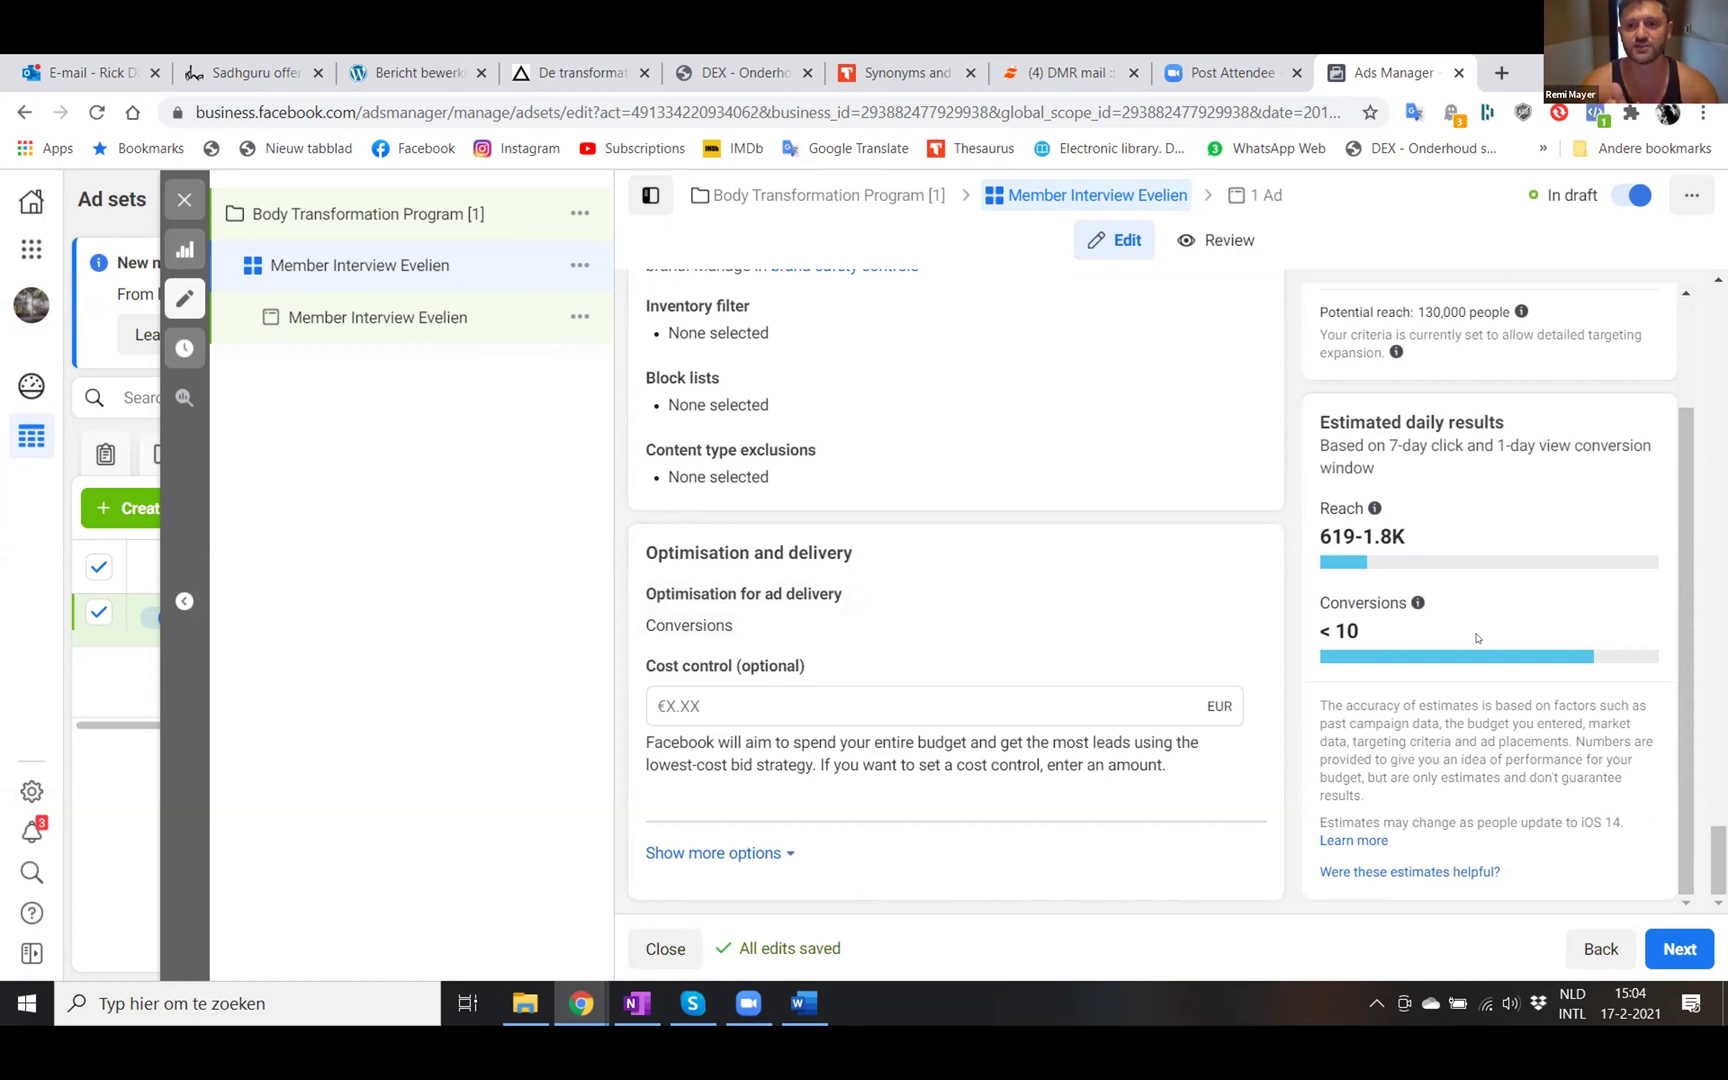
mouse_move(1416, 601)
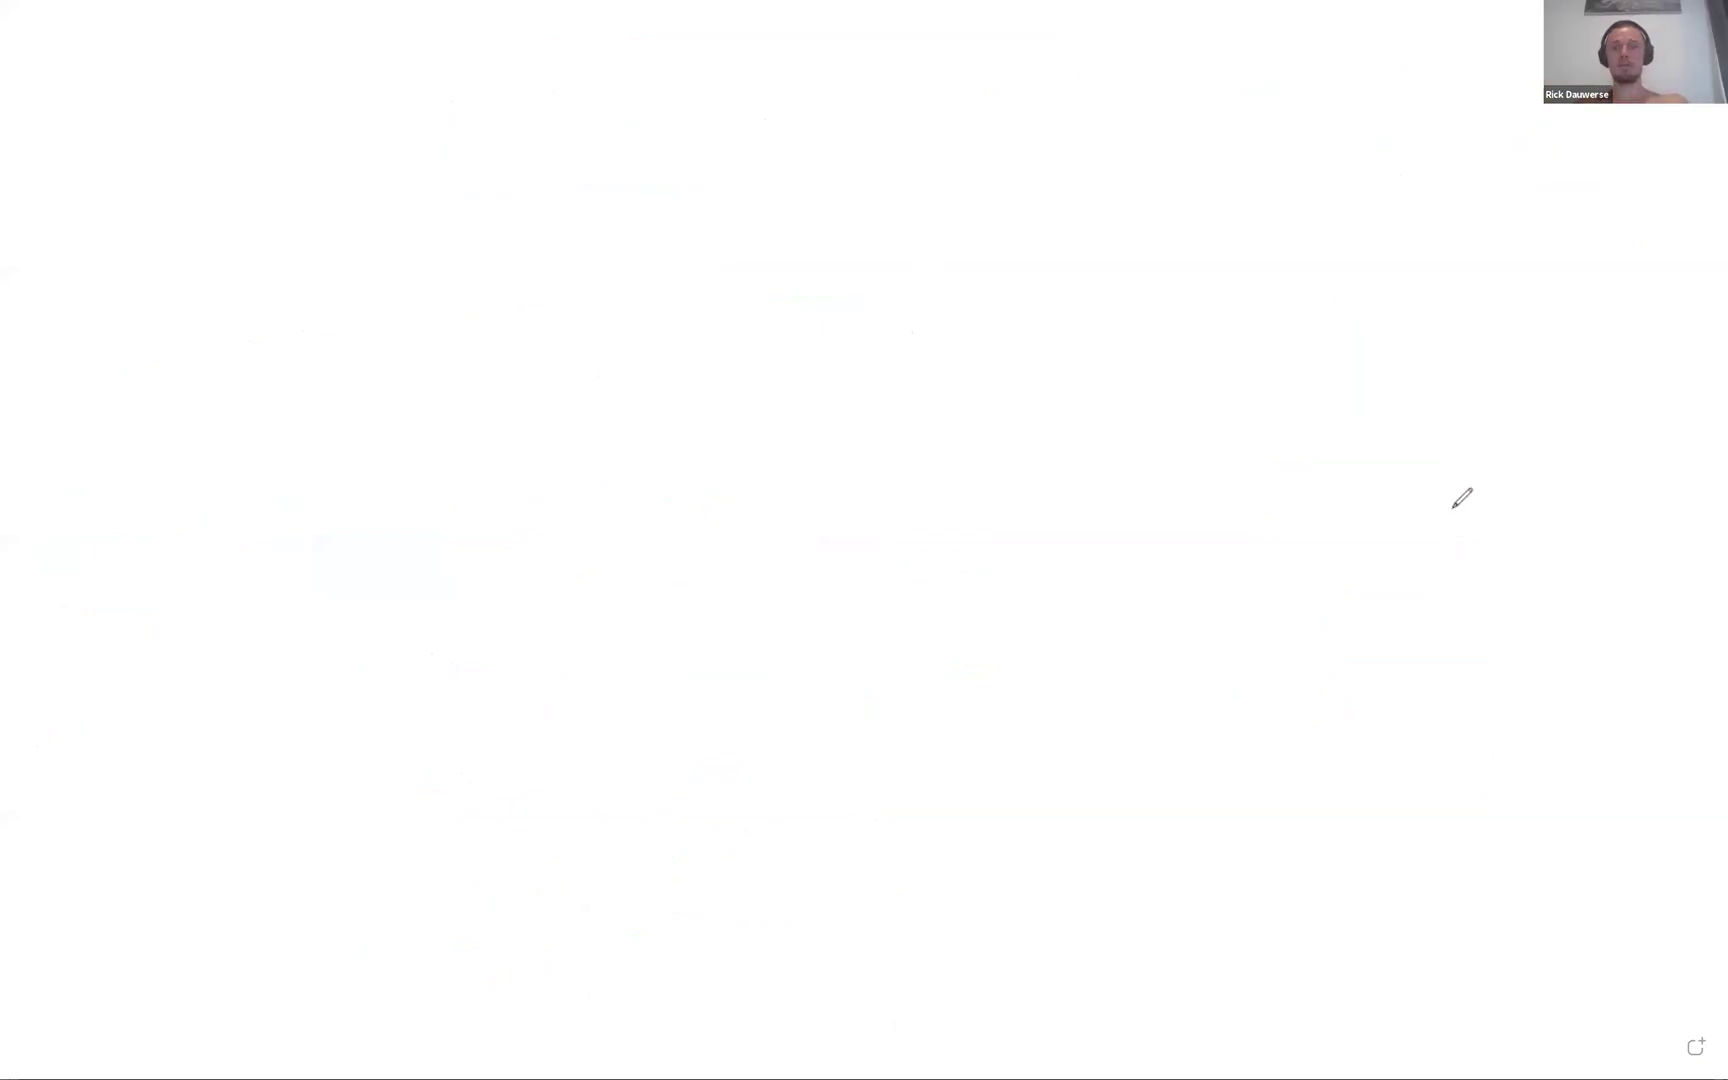
- Sketch a pink X, write 'clients' above it and draw a box around the word
drag(1564, 471, 1475, 551)
drag(1484, 473, 1568, 562)
mouse_move(1455, 366)
mouse_down()
mouse_move(1524, 350)
mouse_move(1523, 386)
mouse_move(1549, 393)
mouse_move(1593, 374)
mouse_move(1612, 320)
mouse_move(1639, 359)
mouse_move(1591, 370)
mouse_up()
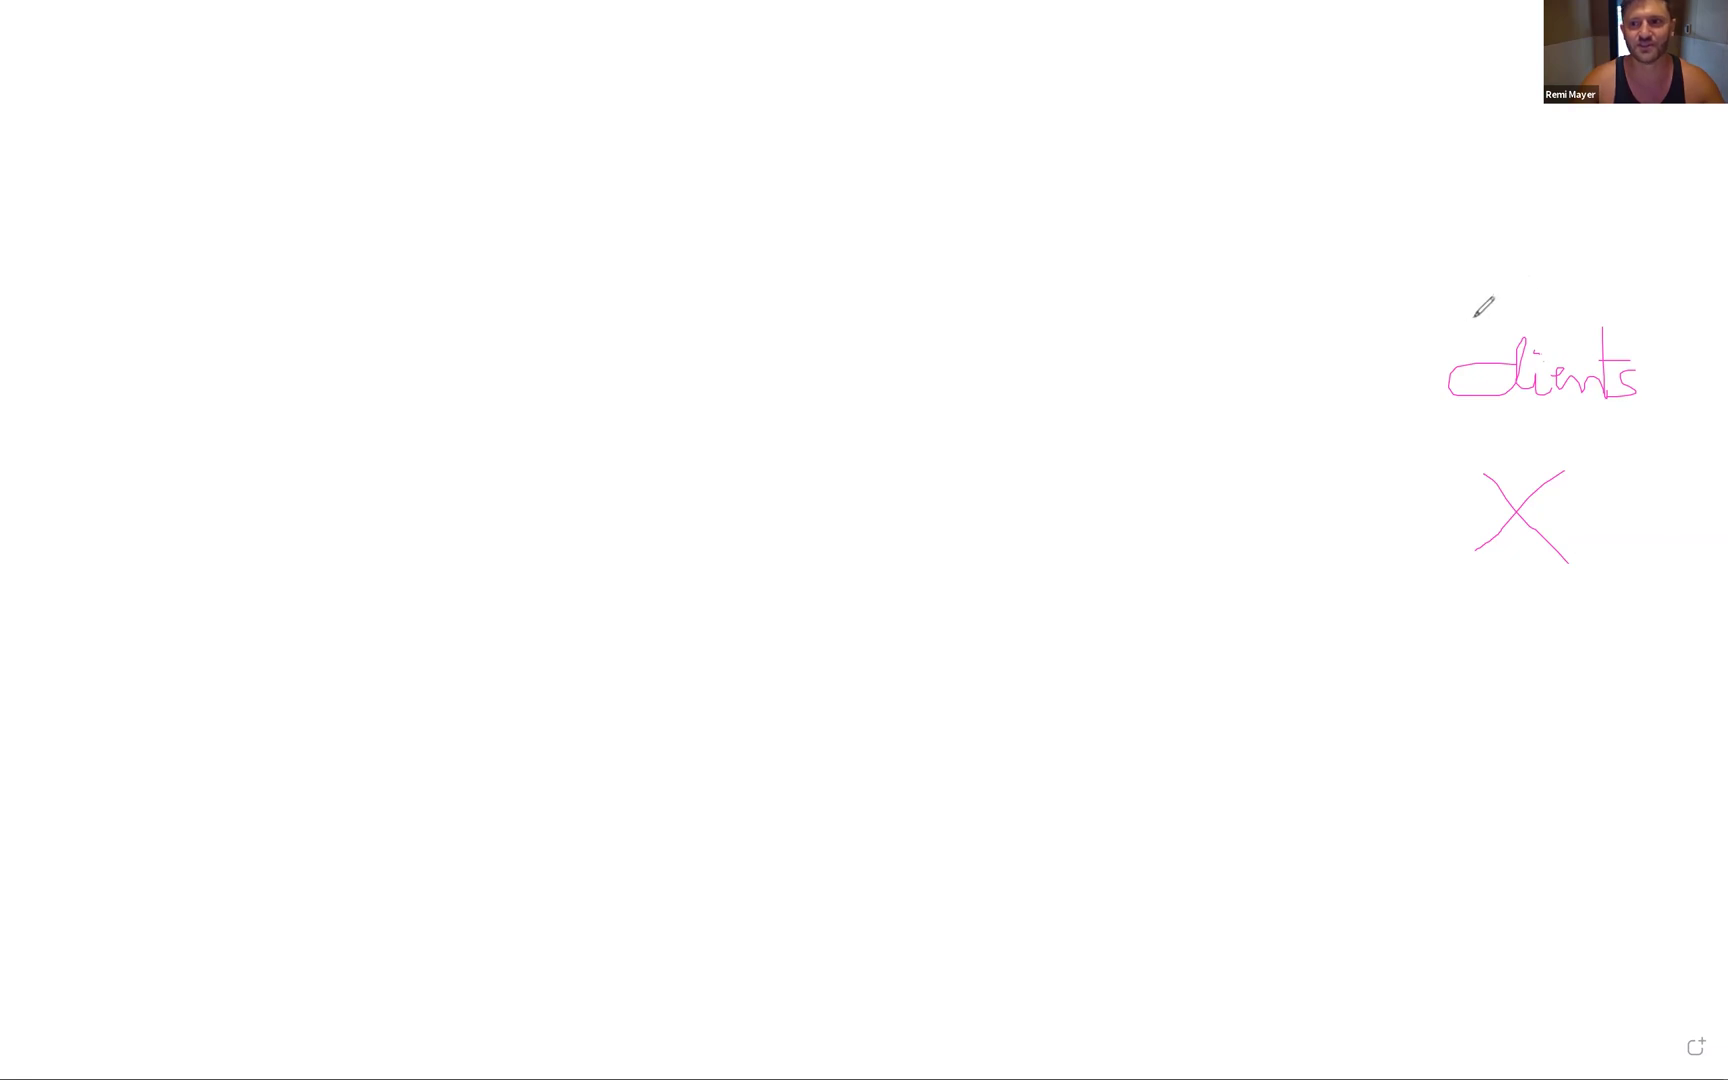
mouse_move(1455, 322)
mouse_down()
mouse_move(1670, 416)
mouse_move(1475, 432)
mouse_up()
mouse_move(1437, 324)
mouse_down()
mouse_move(1437, 427)
mouse_move(1558, 443)
mouse_up()
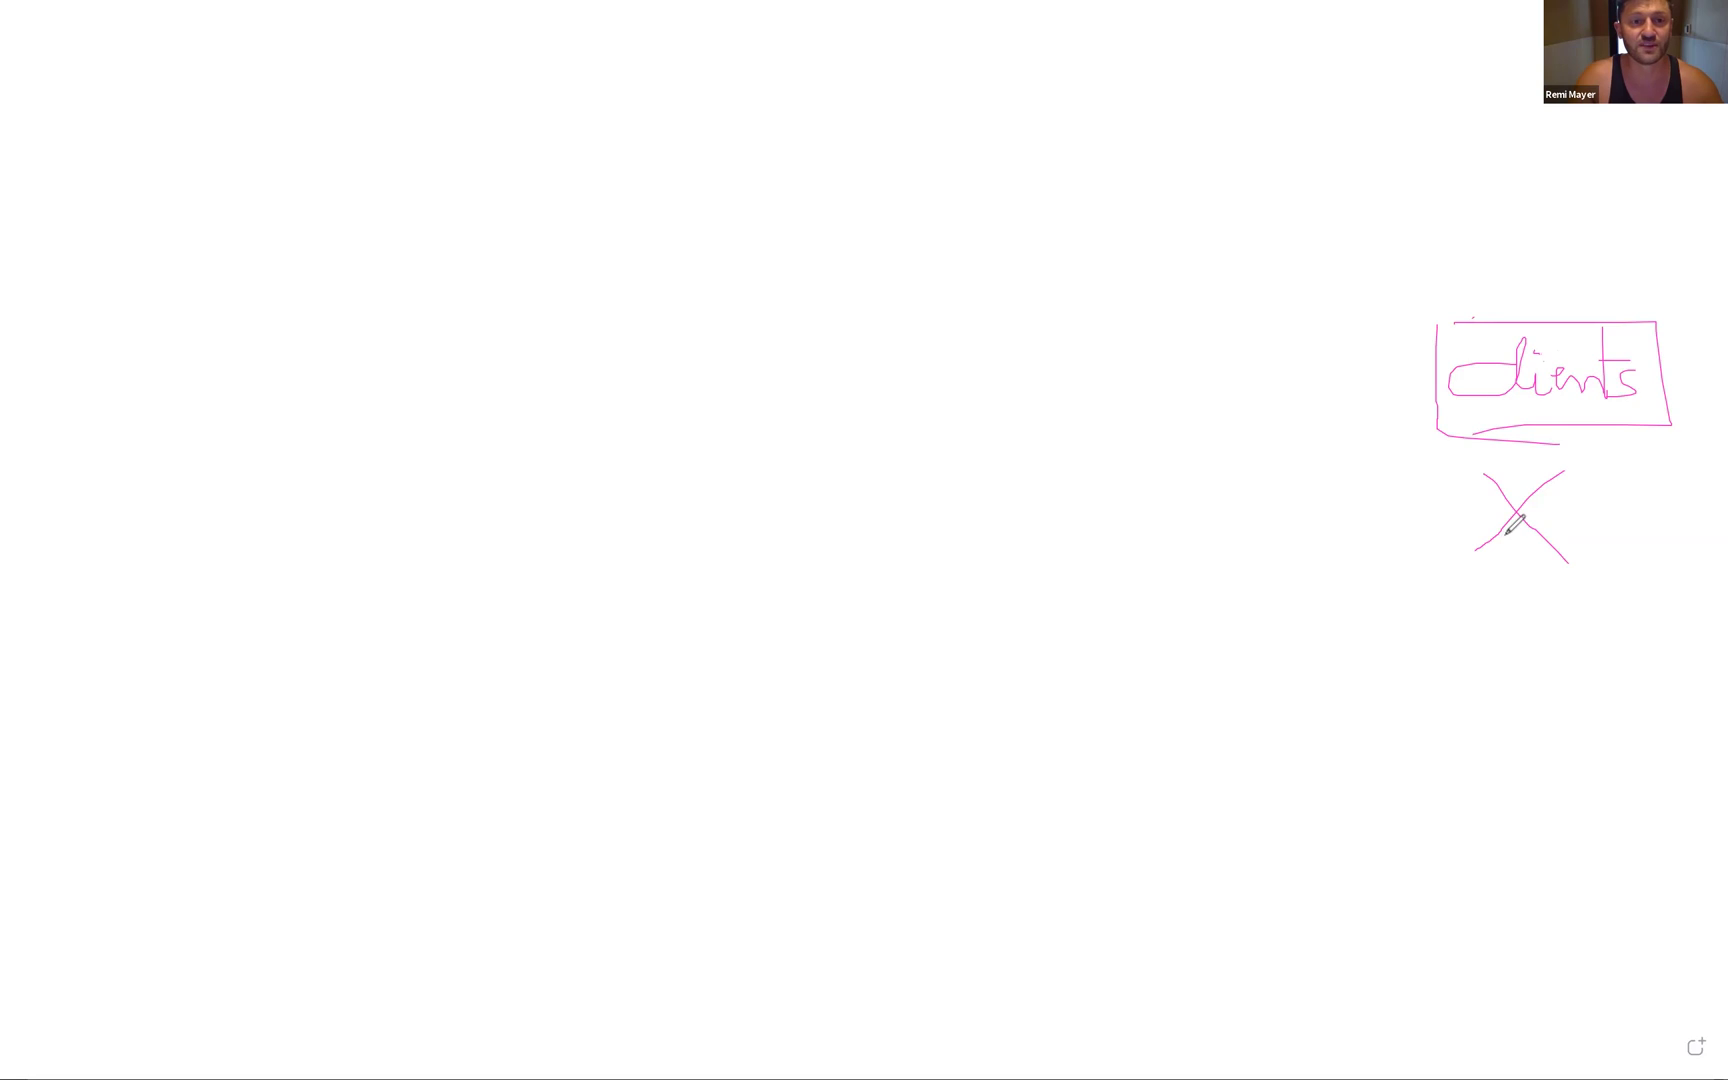
- Add an arrow and X left of clients, with a boxed 'Show' label above
mouse_move(1507, 575)
mouse_down()
mouse_move(1481, 602)
mouse_move(1210, 614)
mouse_move(1262, 593)
mouse_up()
mouse_move(1218, 444)
mouse_down()
mouse_move(1152, 536)
mouse_move(1245, 542)
mouse_up()
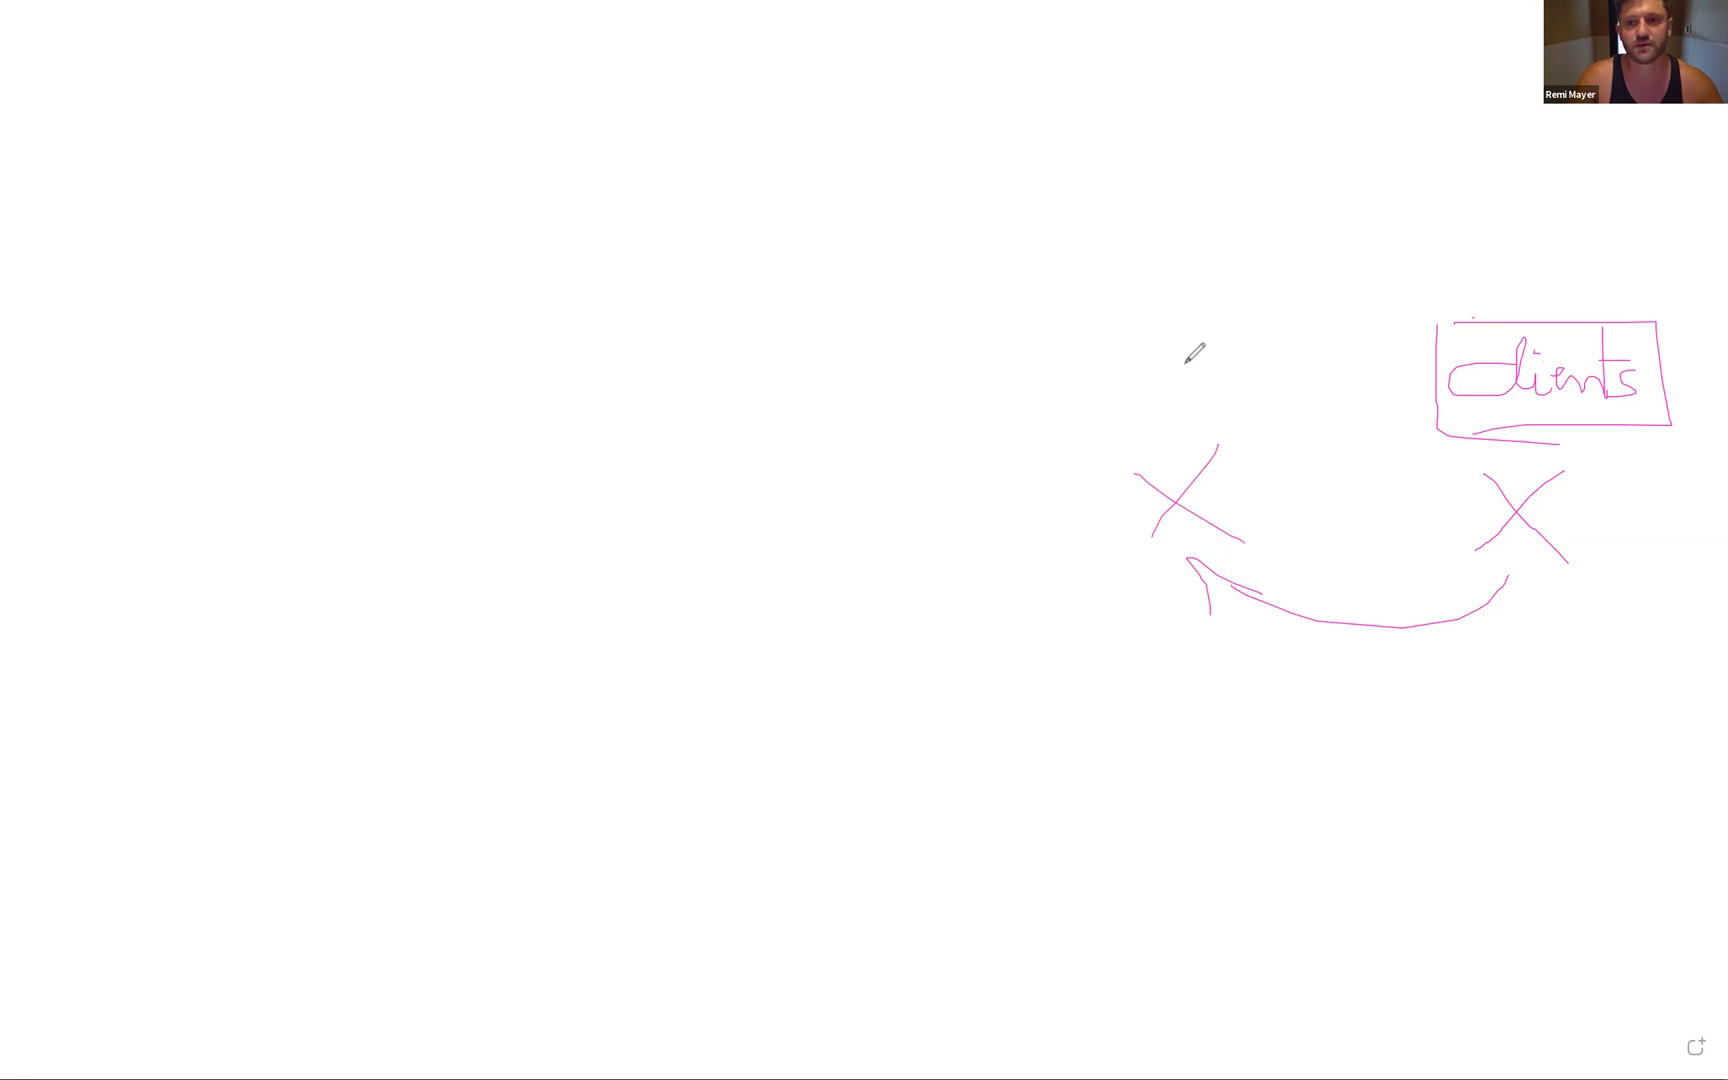
mouse_move(1347, 317)
mouse_down()
mouse_move(1078, 426)
mouse_move(1049, 301)
mouse_up()
mouse_move(1154, 352)
mouse_down()
mouse_move(1148, 403)
mouse_move(1219, 332)
mouse_move(1254, 378)
mouse_move(1300, 368)
mouse_up()
drag(1188, 378, 1208, 370)
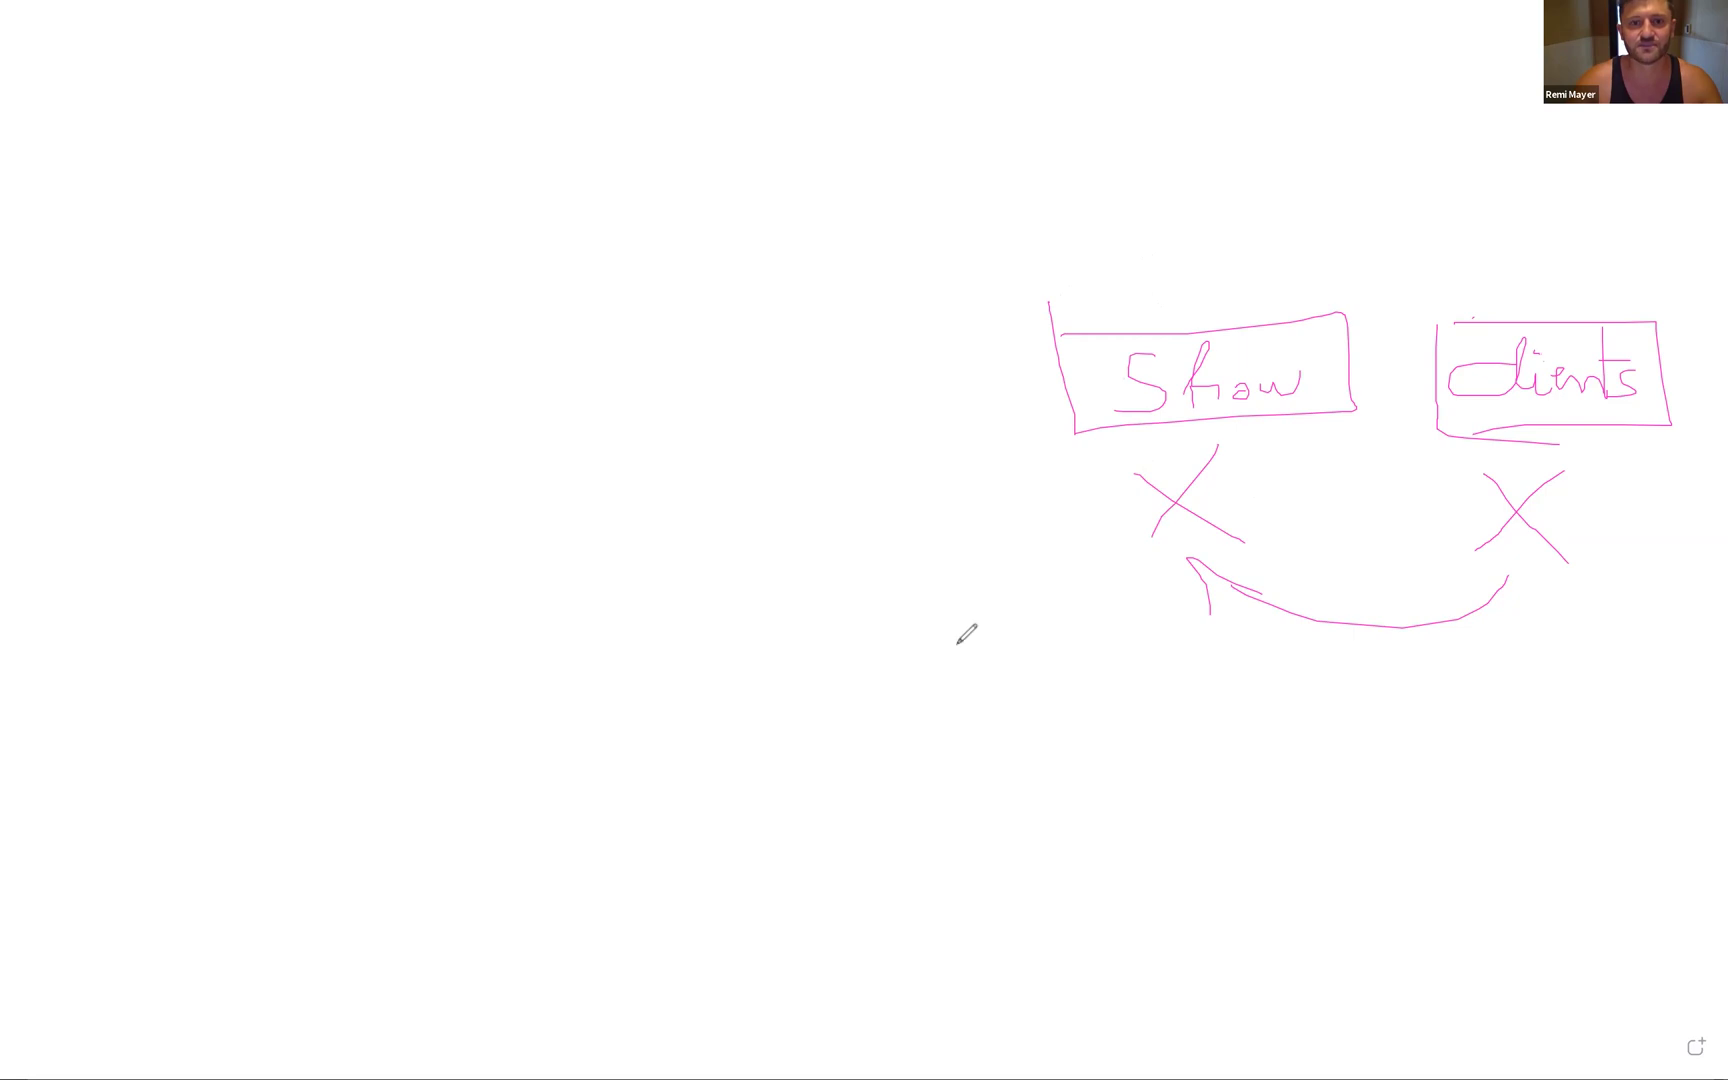
- Add another arrow and X further left, labelled 'Appt' inside a box
mouse_move(1013, 610)
mouse_down()
mouse_move(812, 601)
mouse_move(830, 572)
mouse_up()
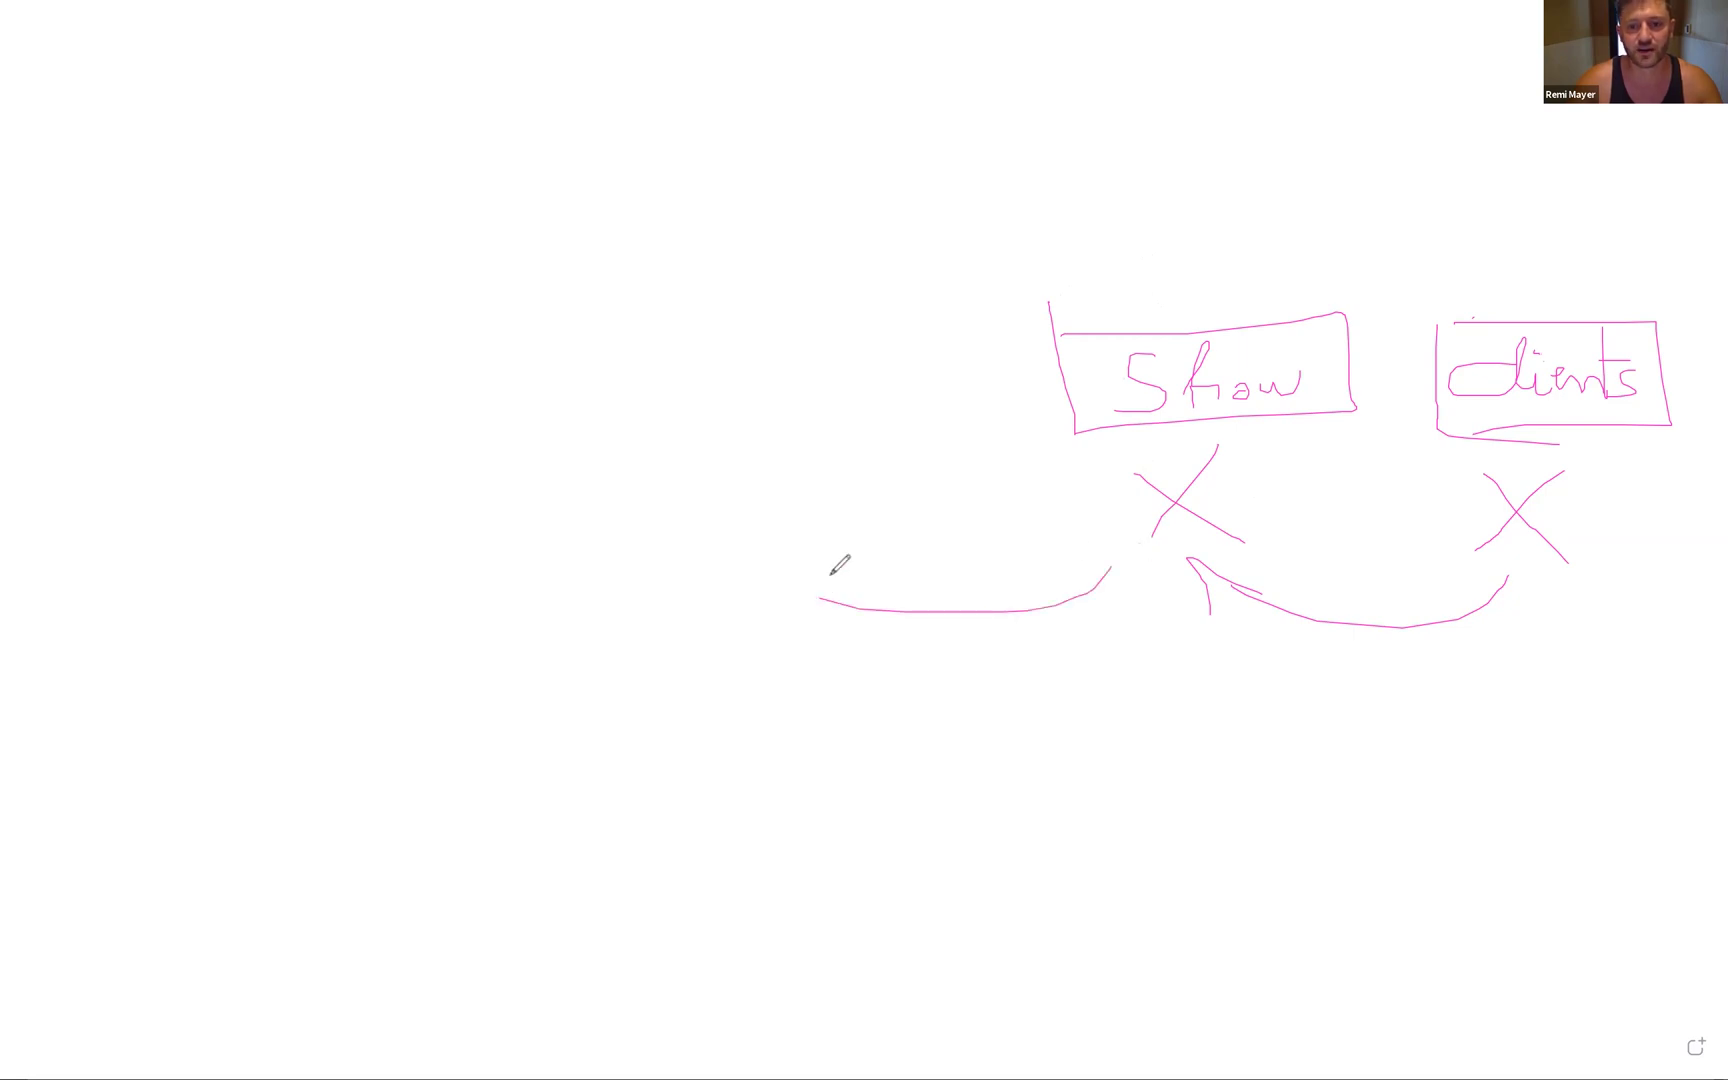
mouse_move(806, 459)
mouse_down()
mouse_move(749, 518)
mouse_move(816, 516)
mouse_up()
mouse_move(722, 398)
mouse_down()
mouse_move(719, 282)
mouse_move(797, 411)
mouse_up()
drag(813, 311, 814, 366)
mouse_move(806, 362)
mouse_down()
mouse_move(851, 356)
mouse_move(662, 298)
mouse_move(676, 410)
mouse_up()
drag(597, 417, 863, 390)
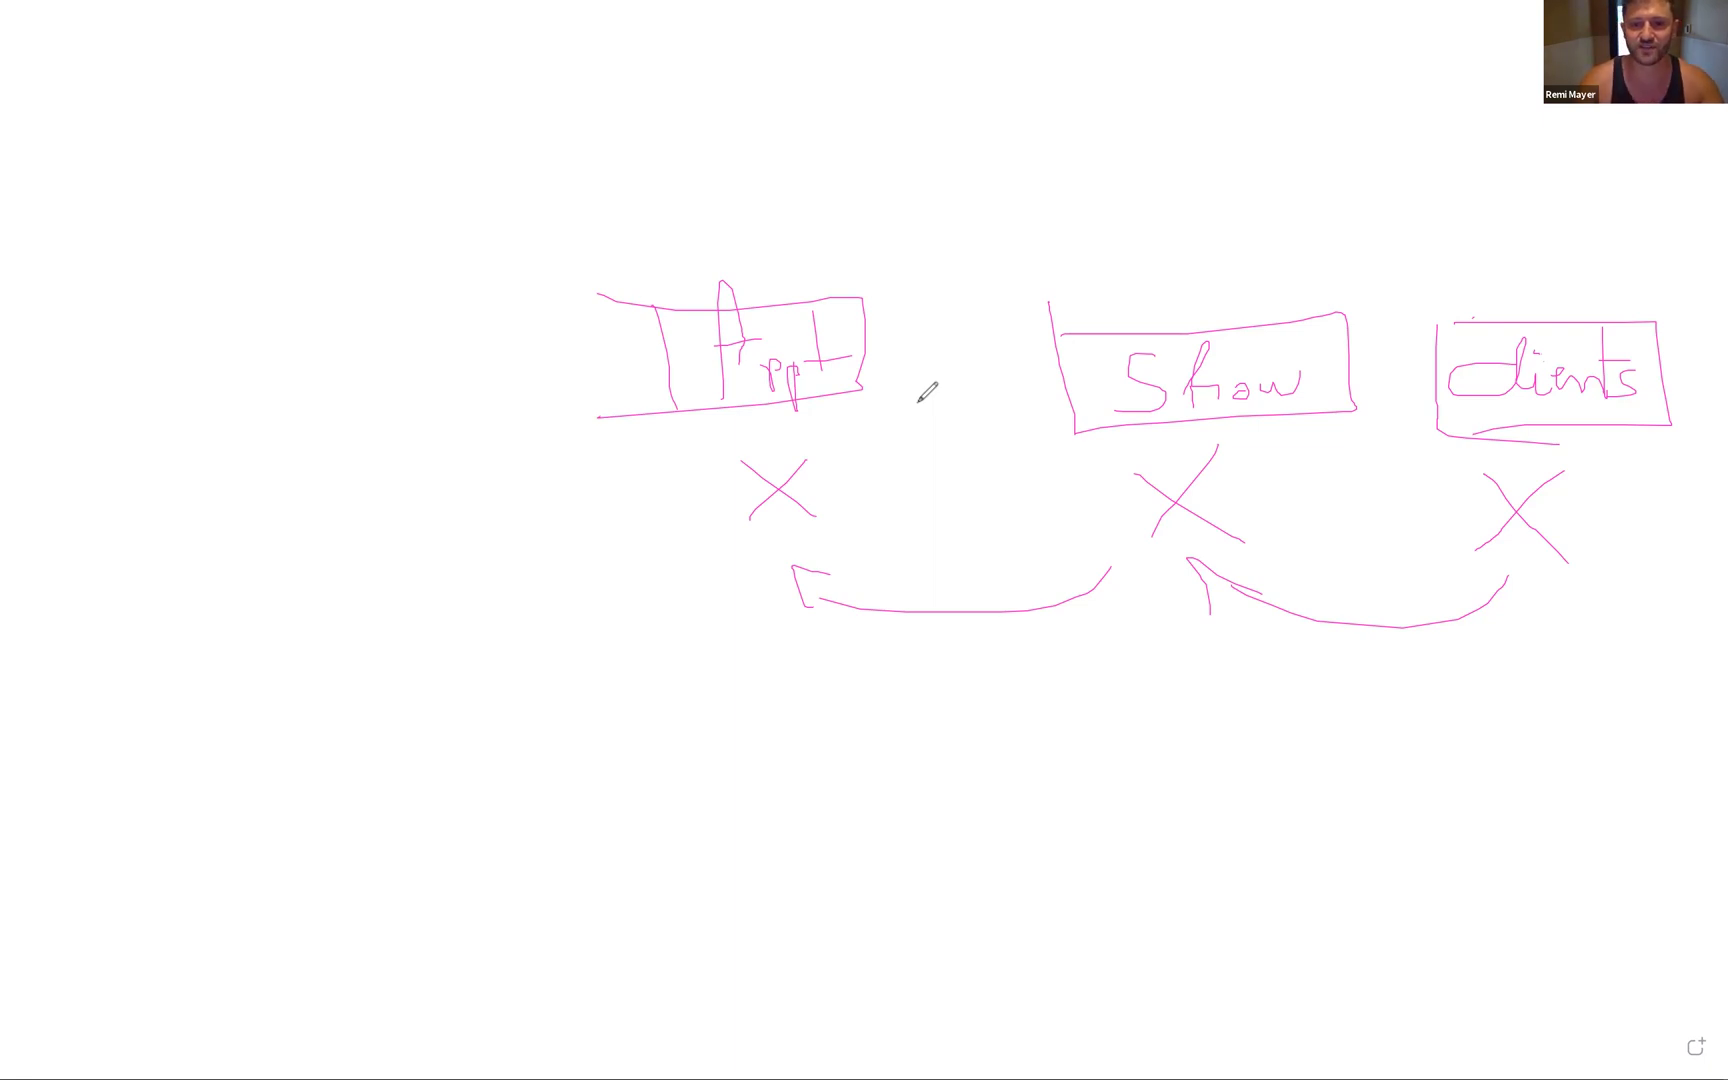
- Arrow left from Appt's X to a new X and a box for the Lead stage
drag(843, 397, 864, 375)
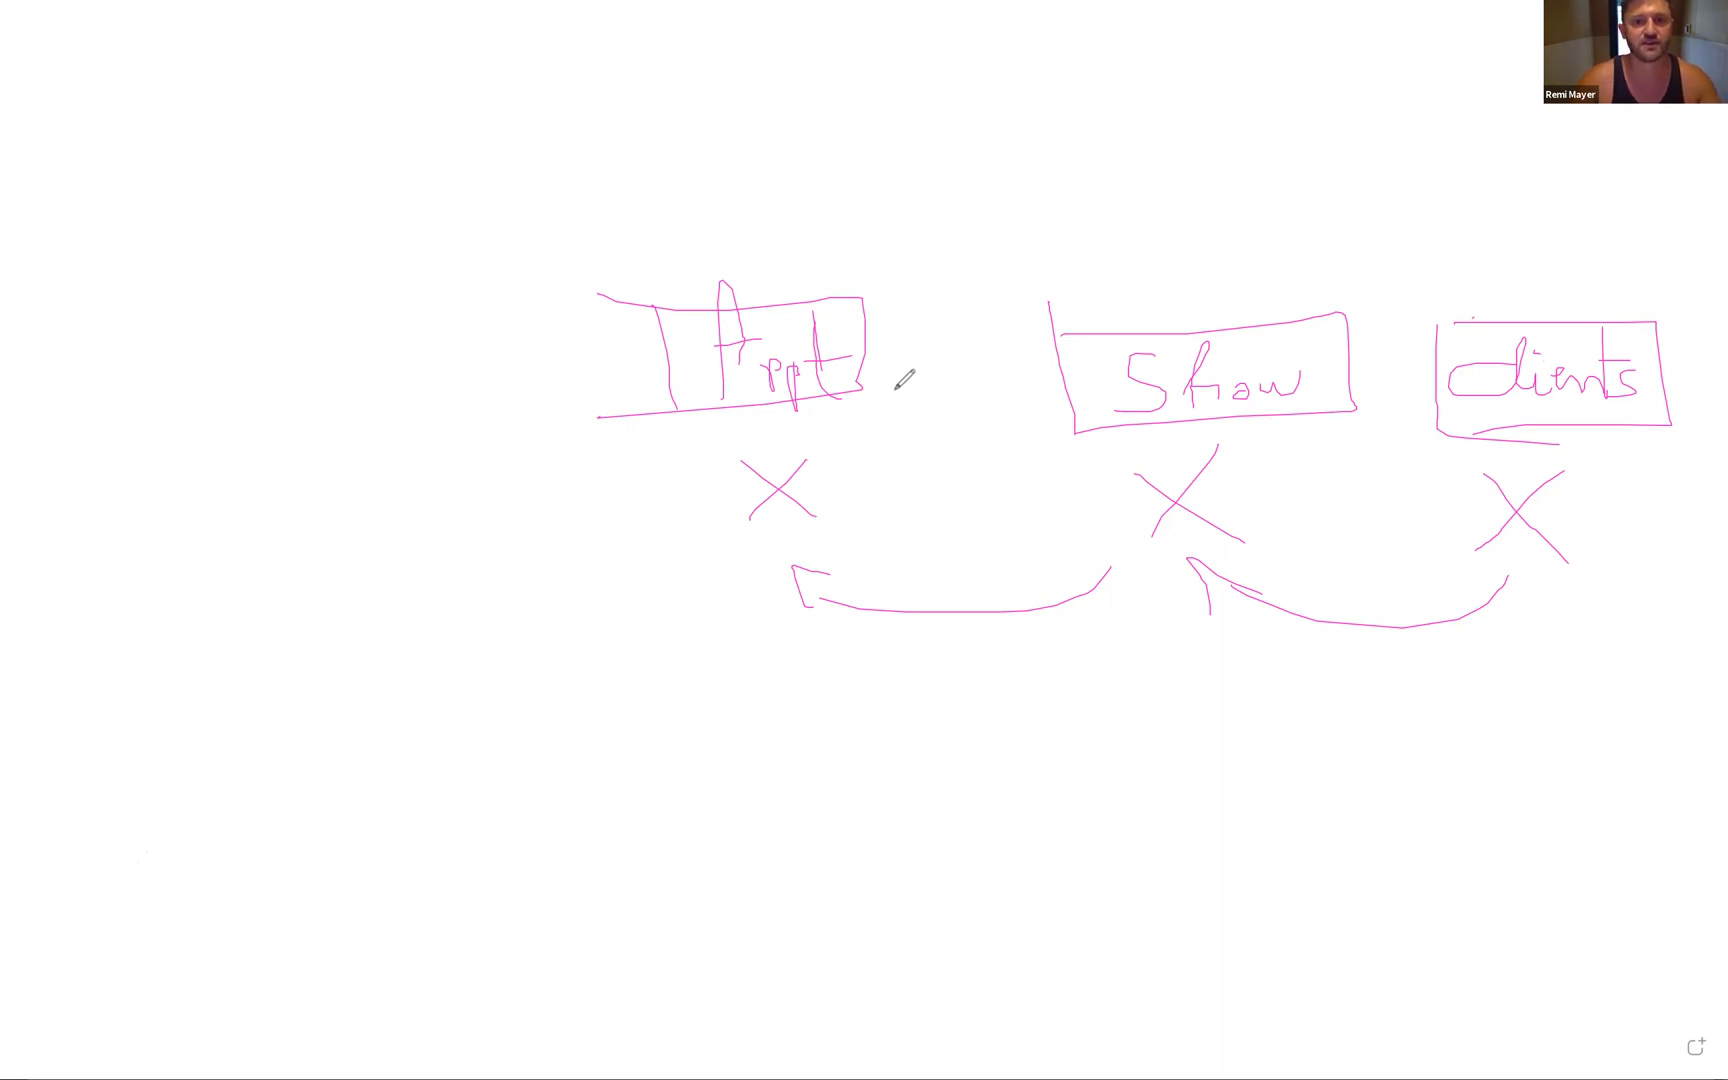
mouse_move(694, 548)
mouse_down()
mouse_move(374, 572)
mouse_move(333, 554)
mouse_move(339, 574)
mouse_up()
drag(361, 469, 305, 516)
drag(319, 483, 363, 510)
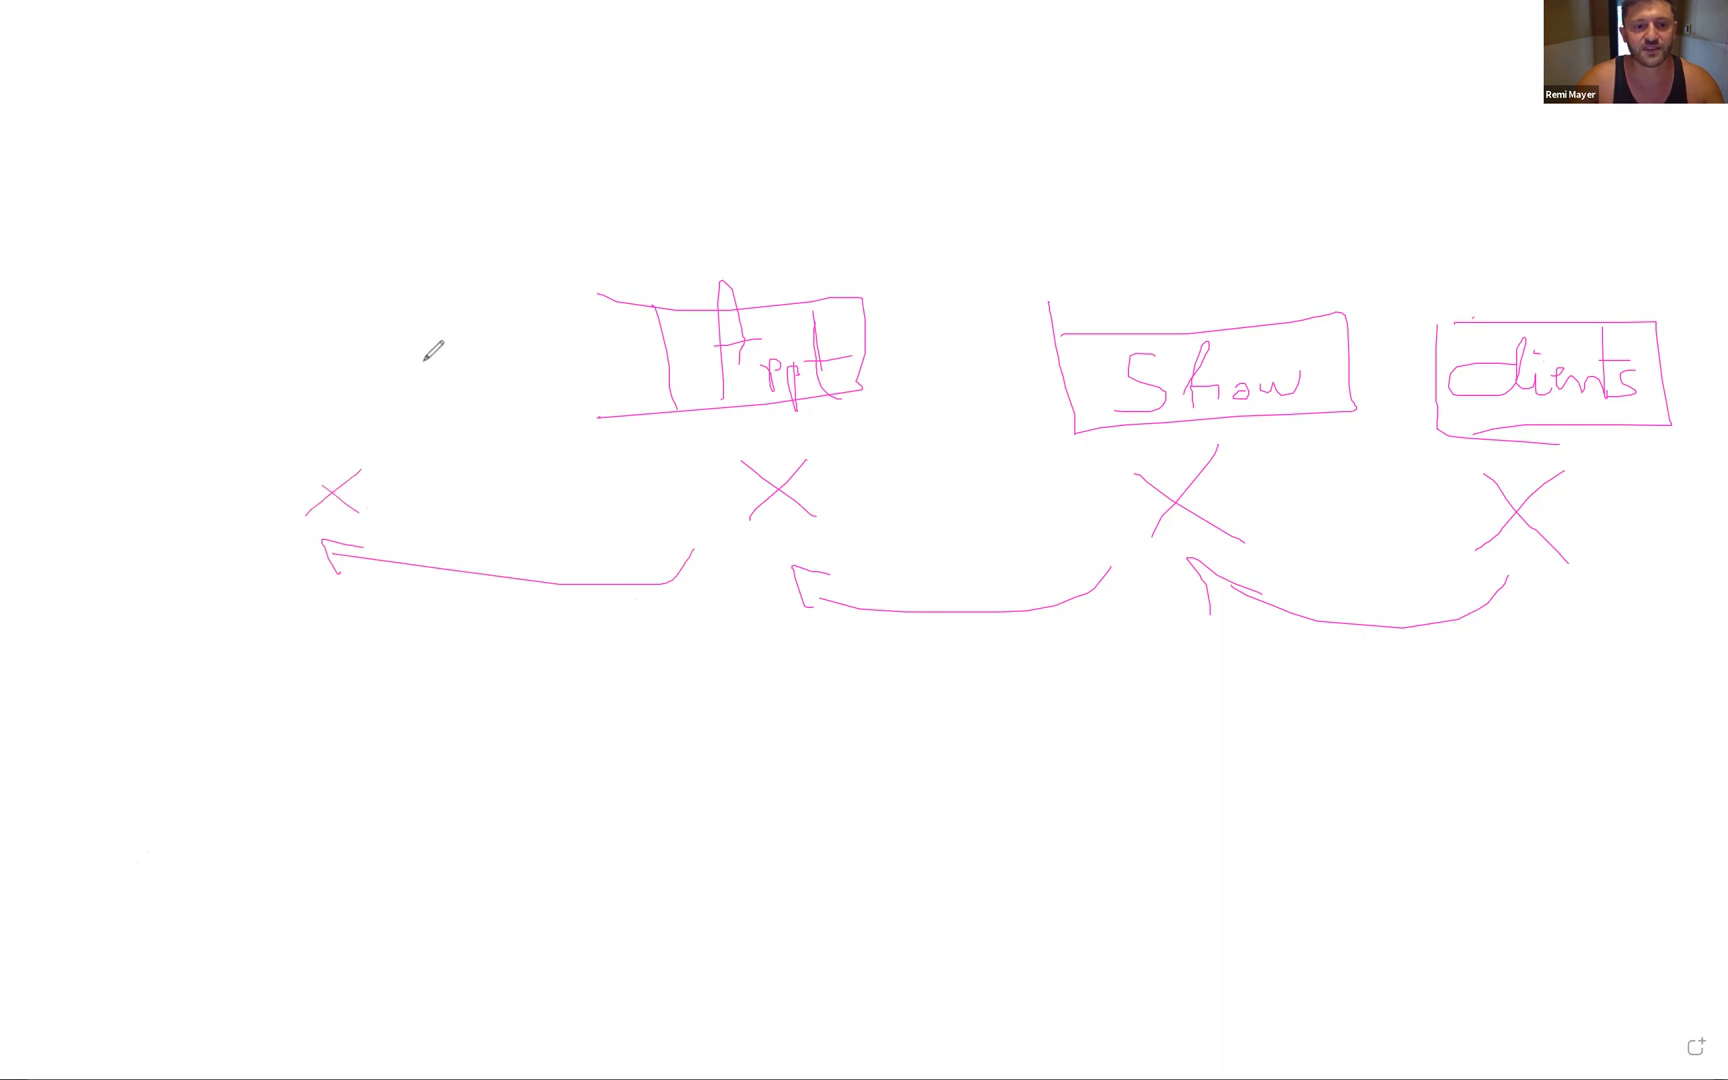
mouse_move(310, 305)
mouse_down()
mouse_move(519, 384)
mouse_move(302, 405)
mouse_move(308, 302)
mouse_move(393, 366)
mouse_move(430, 330)
mouse_move(432, 365)
mouse_up()
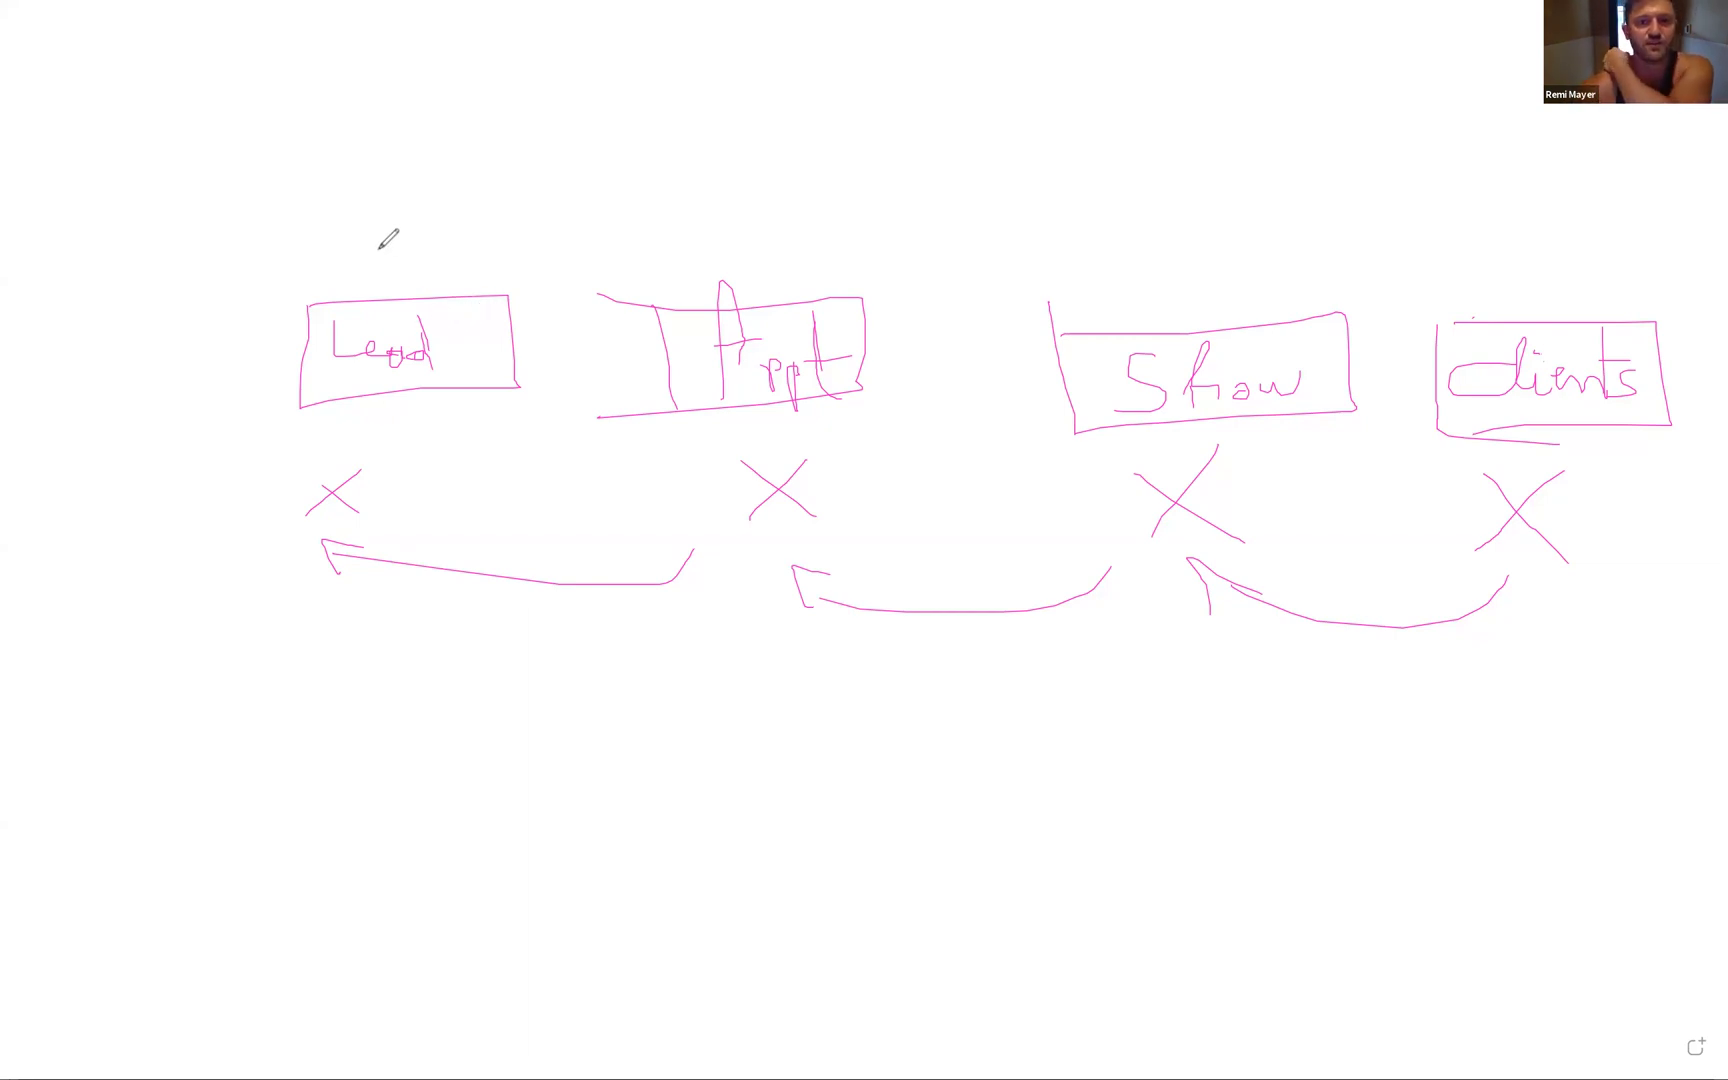
- Write 50 over Lead and 35 over Appt, then add an arrowed, boxed LPV stage topped with 50
mouse_move(394, 214)
mouse_down()
mouse_move(381, 259)
mouse_move(438, 222)
mouse_up()
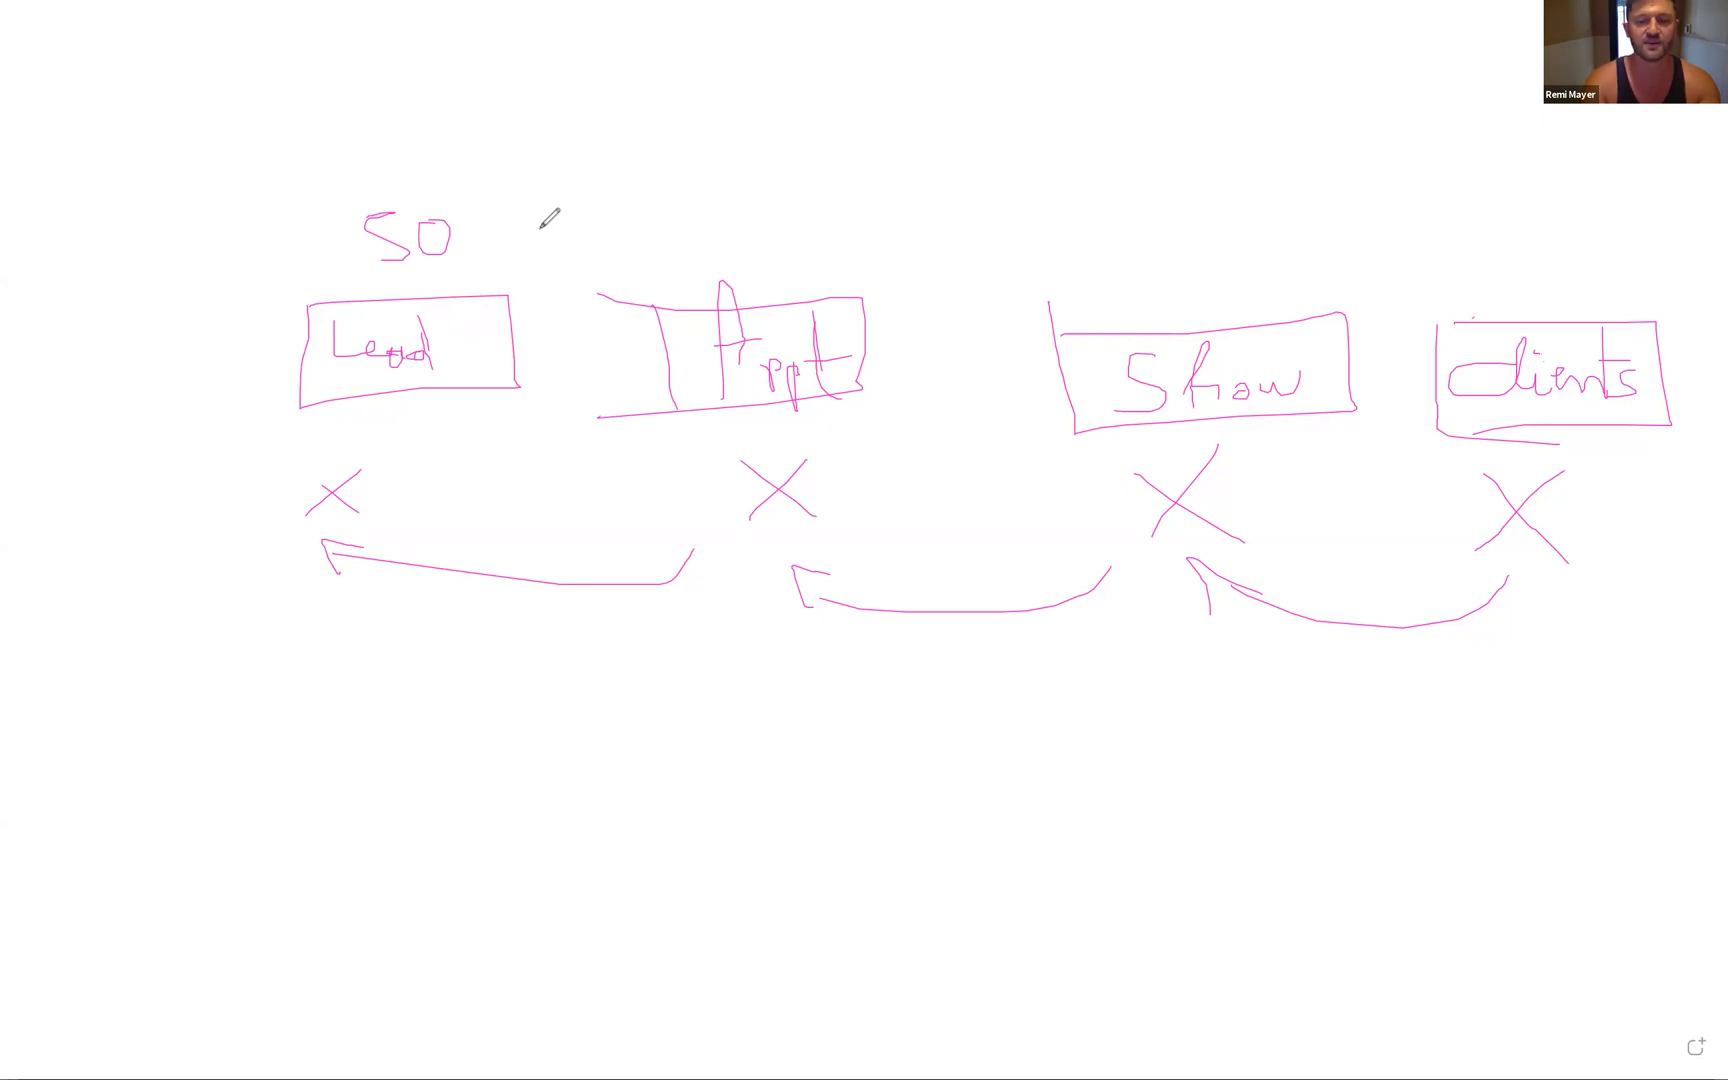
mouse_move(677, 216)
mouse_down()
mouse_move(678, 260)
mouse_move(750, 203)
mouse_move(726, 258)
mouse_up()
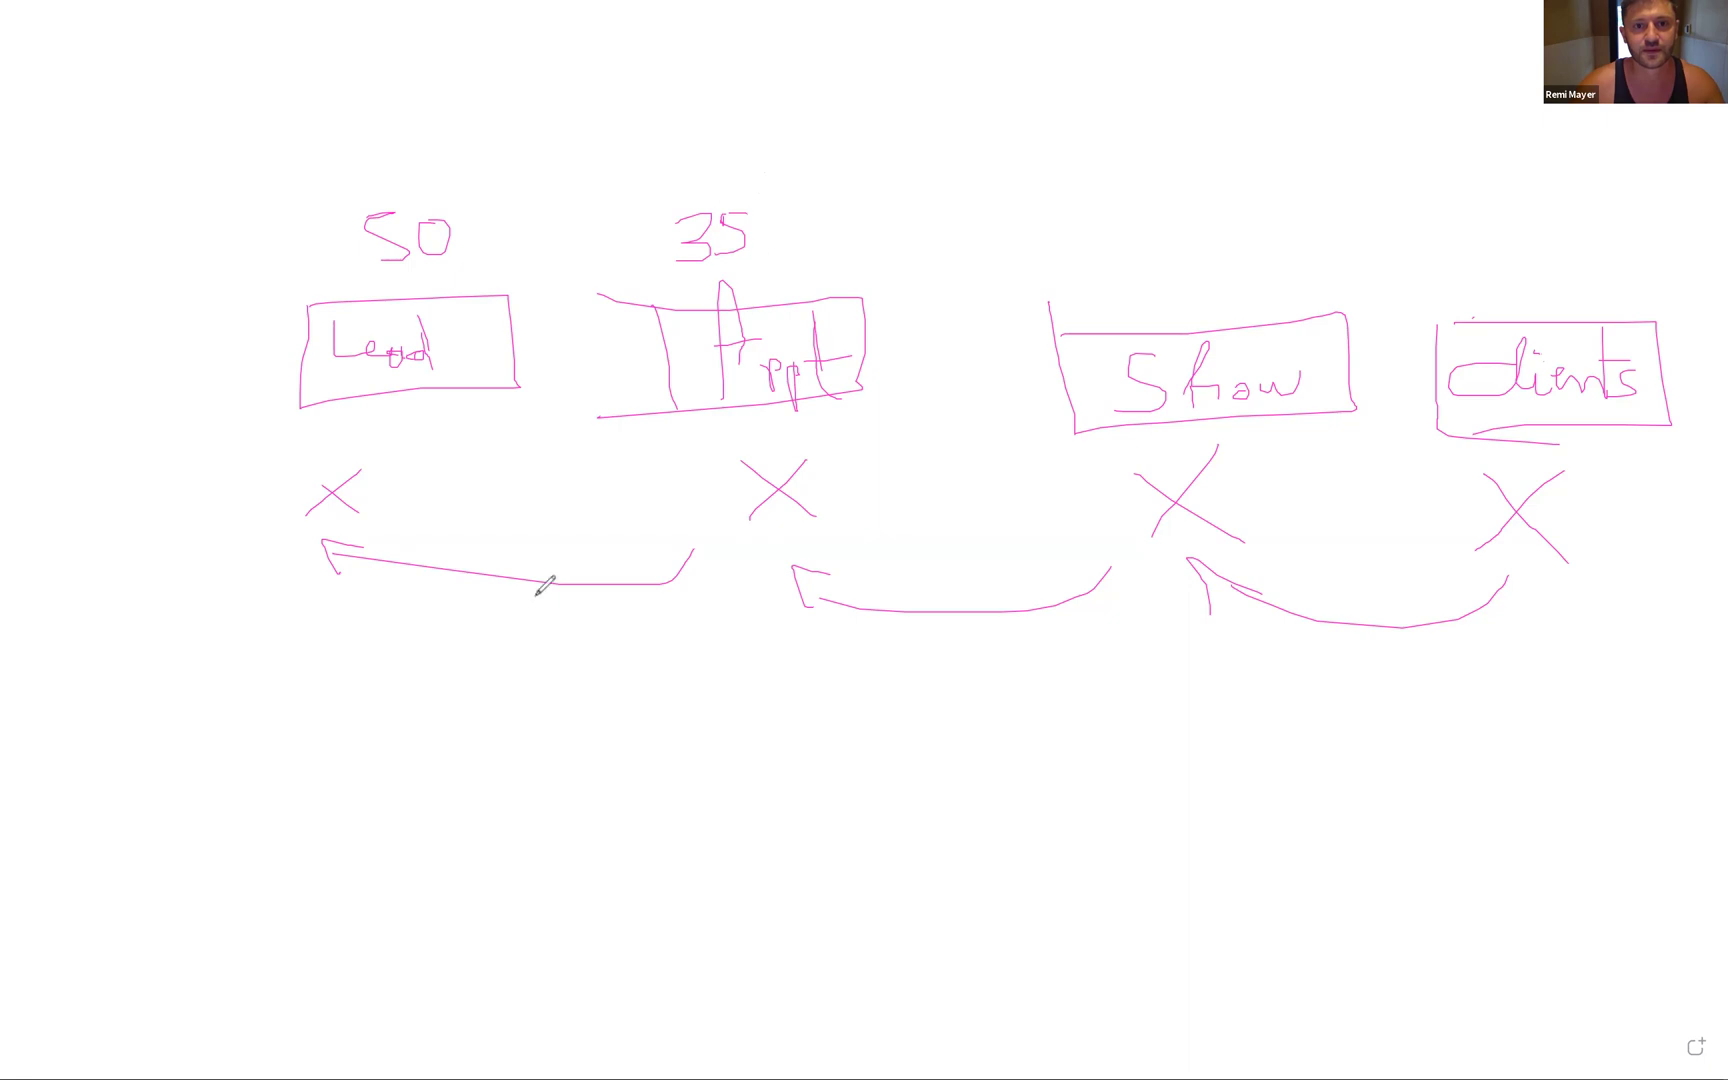
mouse_move(56, 478)
mouse_down()
mouse_move(31, 522)
mouse_move(62, 527)
mouse_up()
mouse_move(280, 553)
mouse_down()
mouse_move(104, 588)
mouse_move(143, 575)
mouse_up()
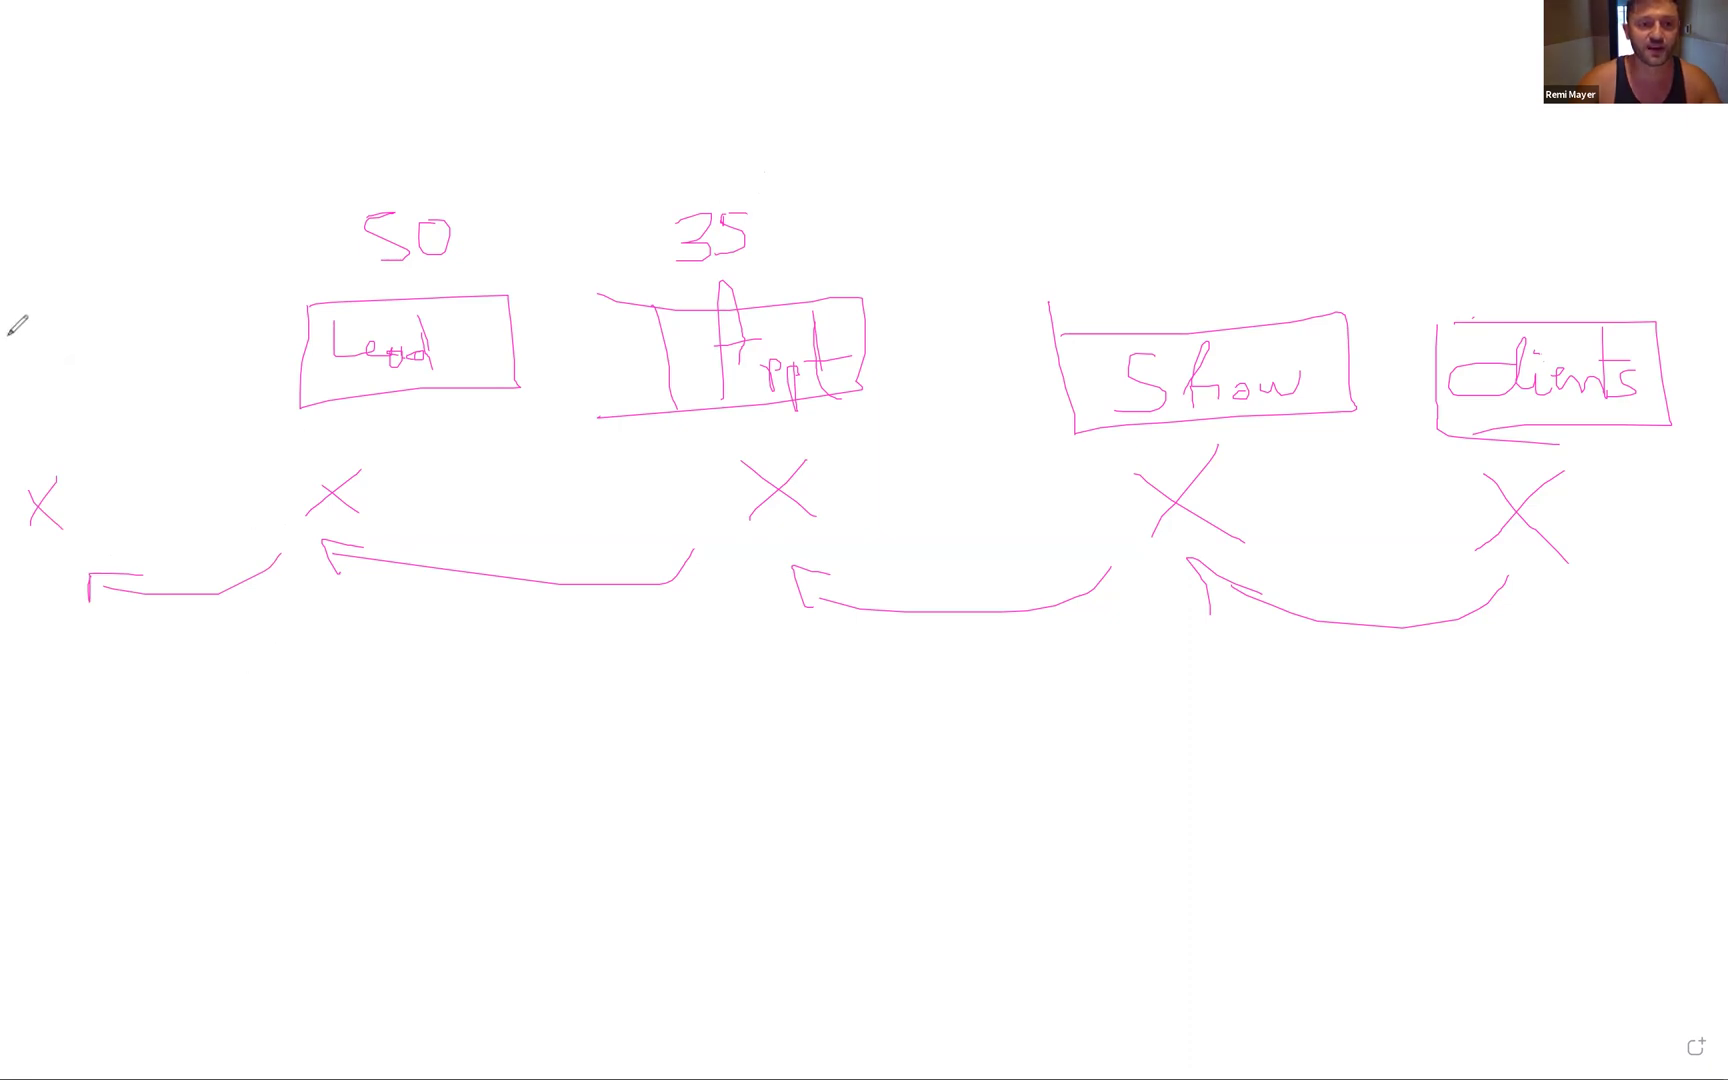
mouse_move(23, 312)
mouse_down()
mouse_move(144, 420)
mouse_move(8, 400)
mouse_move(8, 316)
mouse_move(28, 316)
mouse_move(27, 367)
mouse_move(47, 367)
mouse_move(40, 342)
mouse_move(82, 338)
mouse_up()
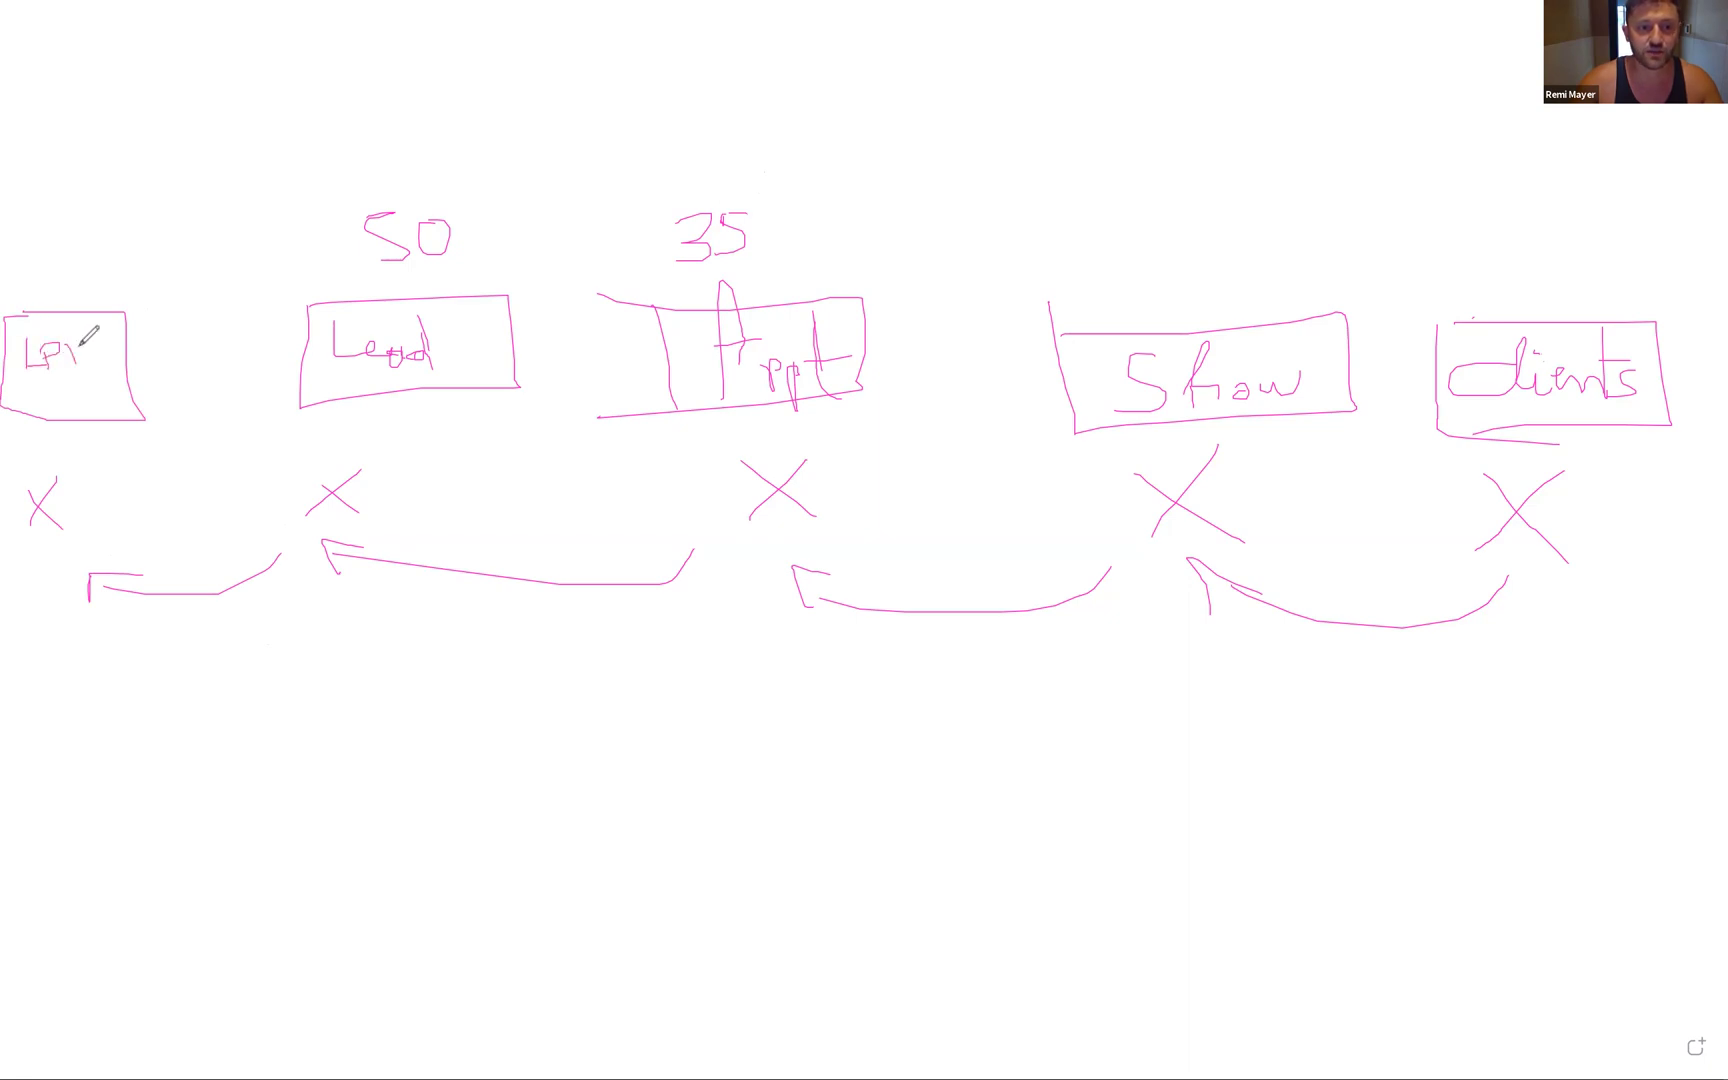
mouse_move(88, 213)
mouse_down()
mouse_move(43, 259)
mouse_move(116, 231)
mouse_move(55, 201)
mouse_up()
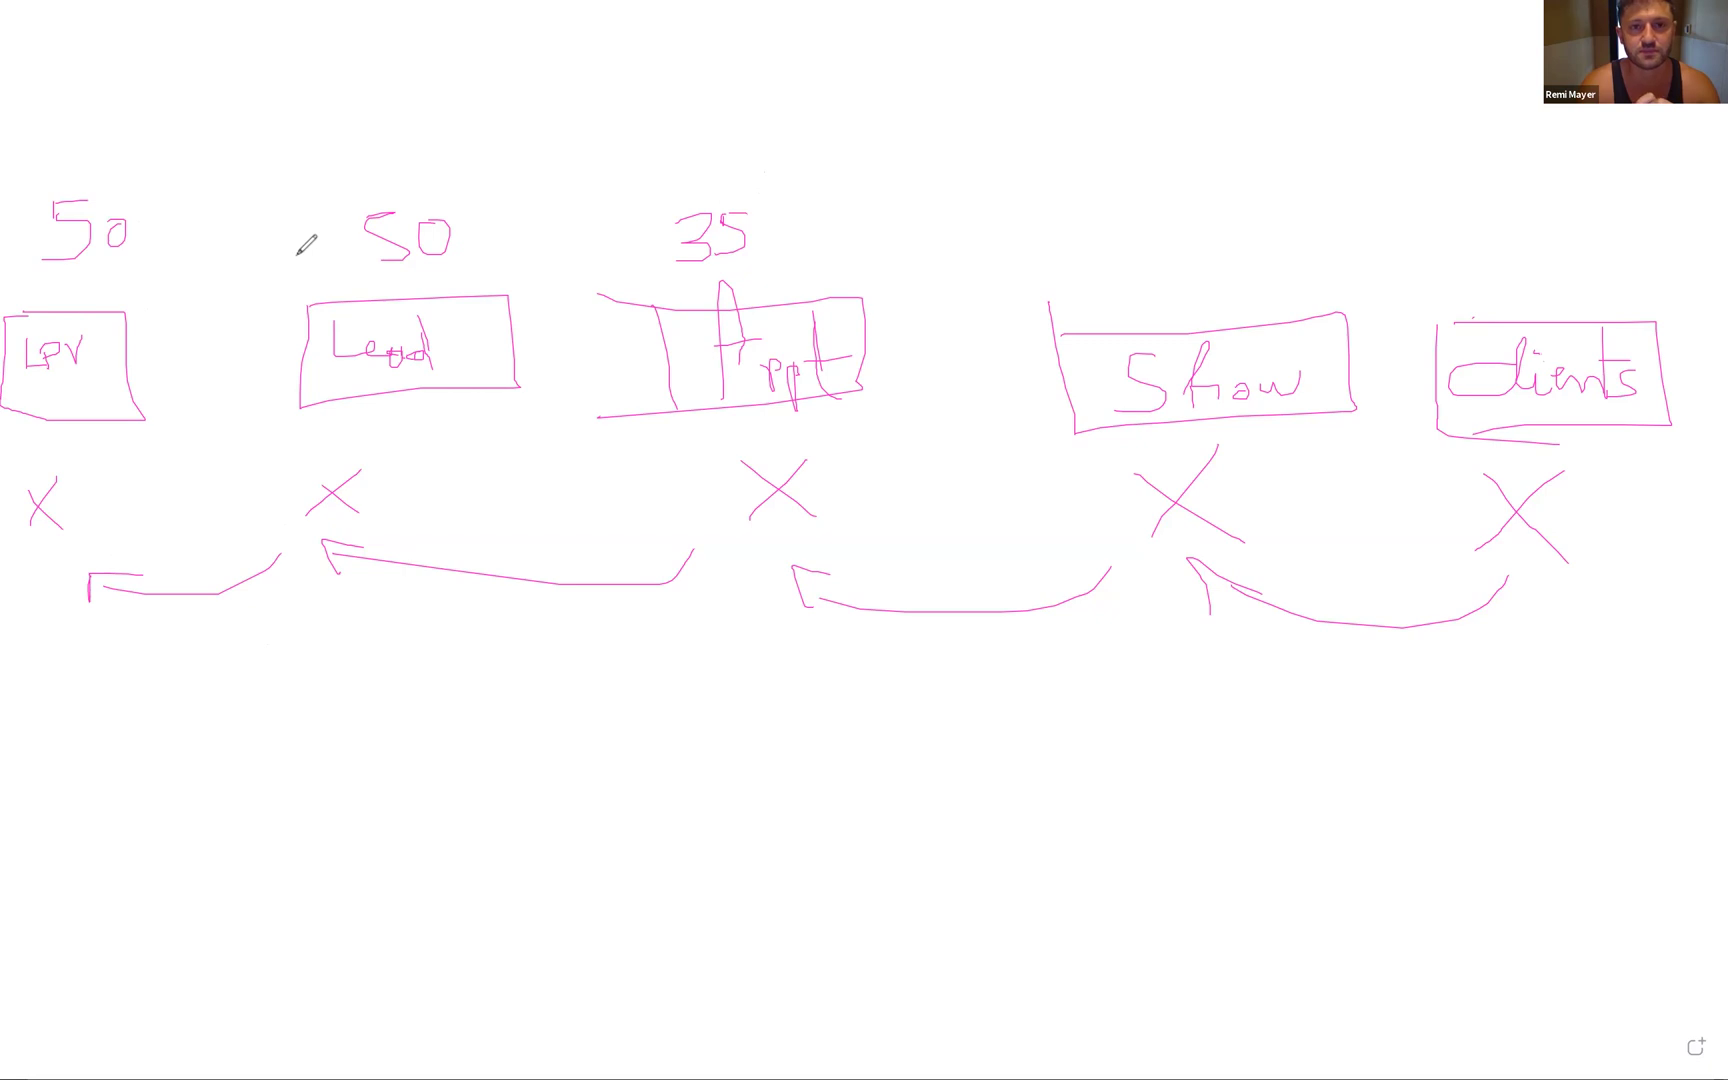
- Box the 50 above LPV, cross out Lead's 50 and Appt's 35, and underline the Lead, Appt and Show boxes
mouse_move(32, 186)
mouse_down()
mouse_move(162, 180)
mouse_move(48, 281)
mouse_move(30, 190)
mouse_up()
drag(472, 198, 337, 313)
drag(360, 210, 400, 220)
drag(622, 190, 745, 245)
drag(752, 206, 688, 276)
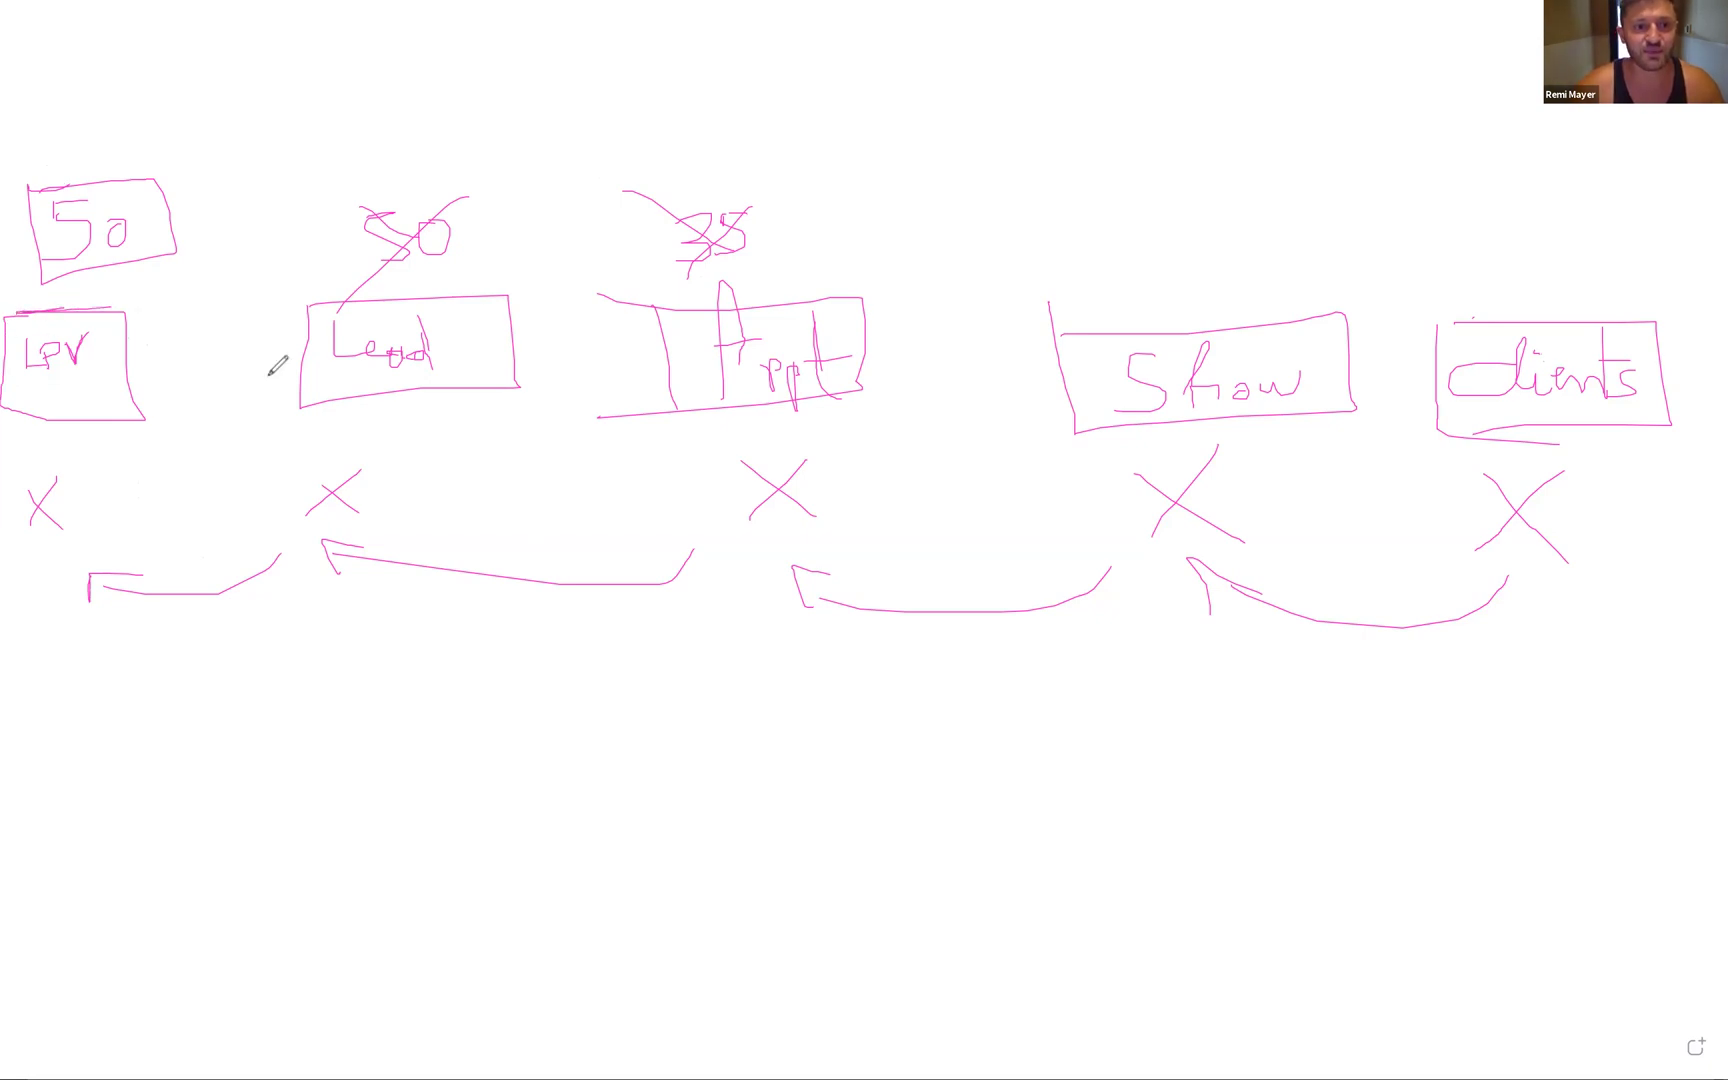
drag(336, 304, 478, 288)
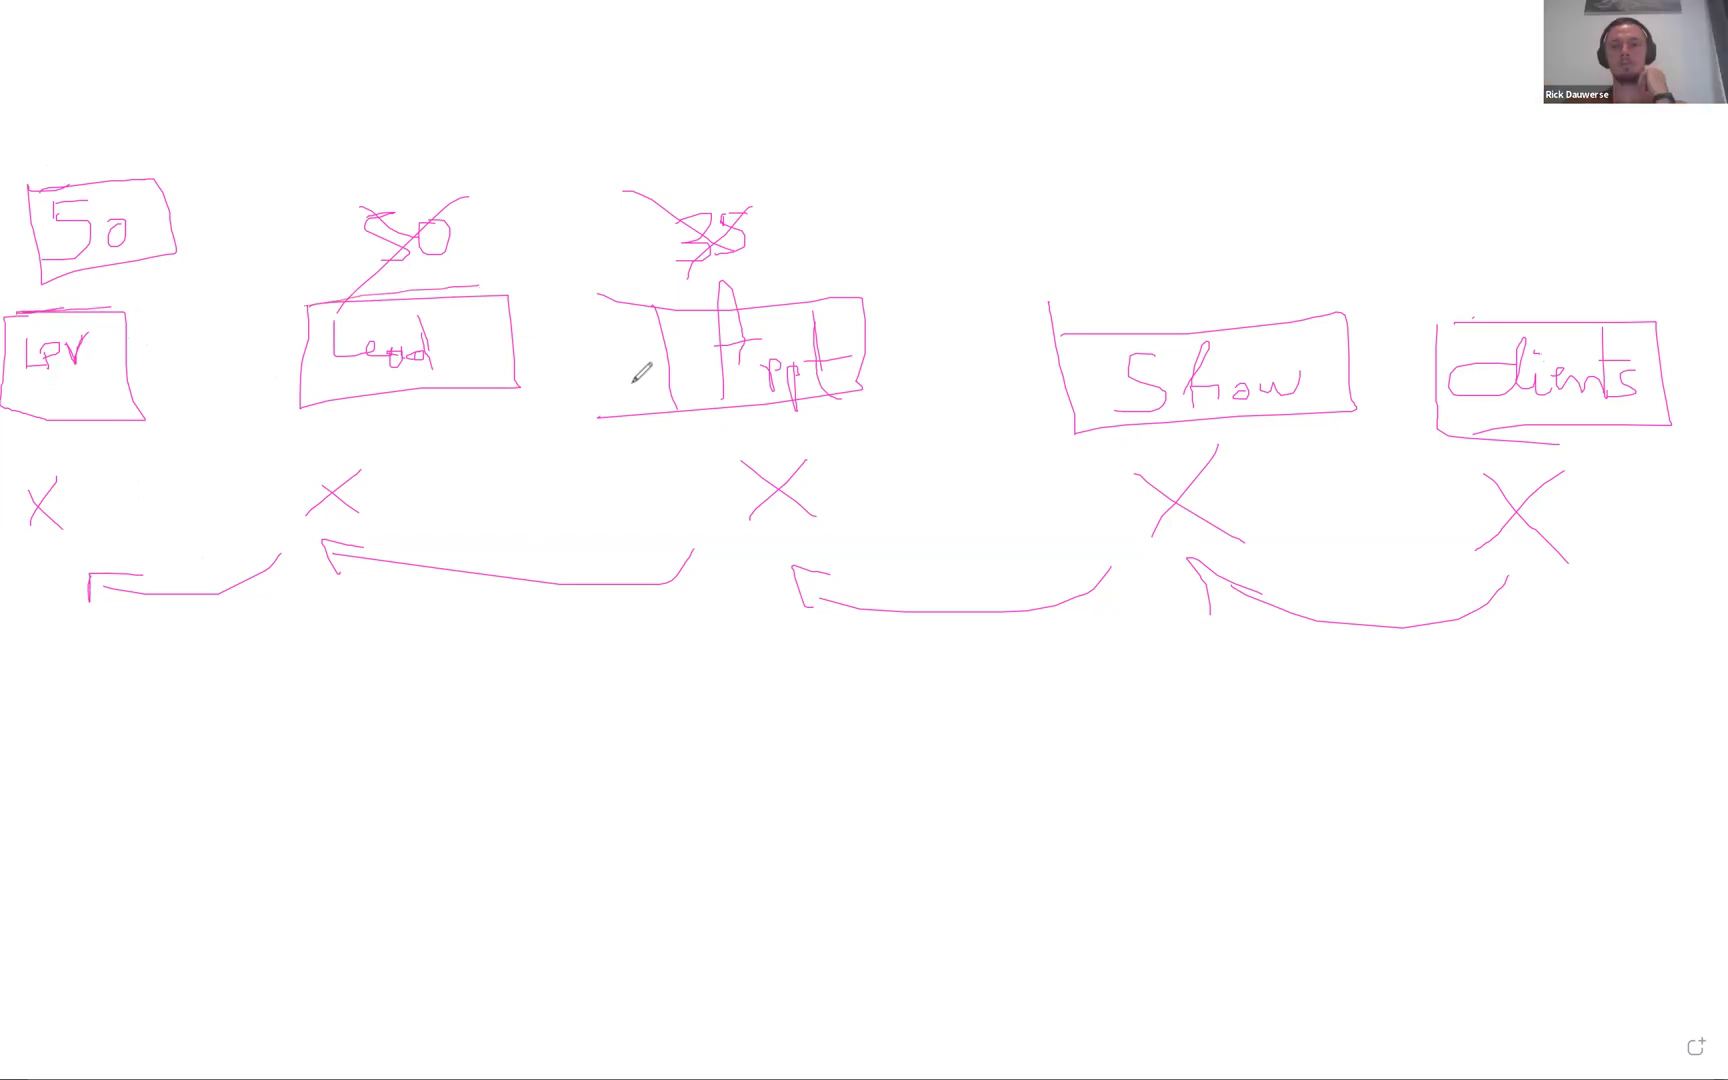
drag(770, 401, 866, 396)
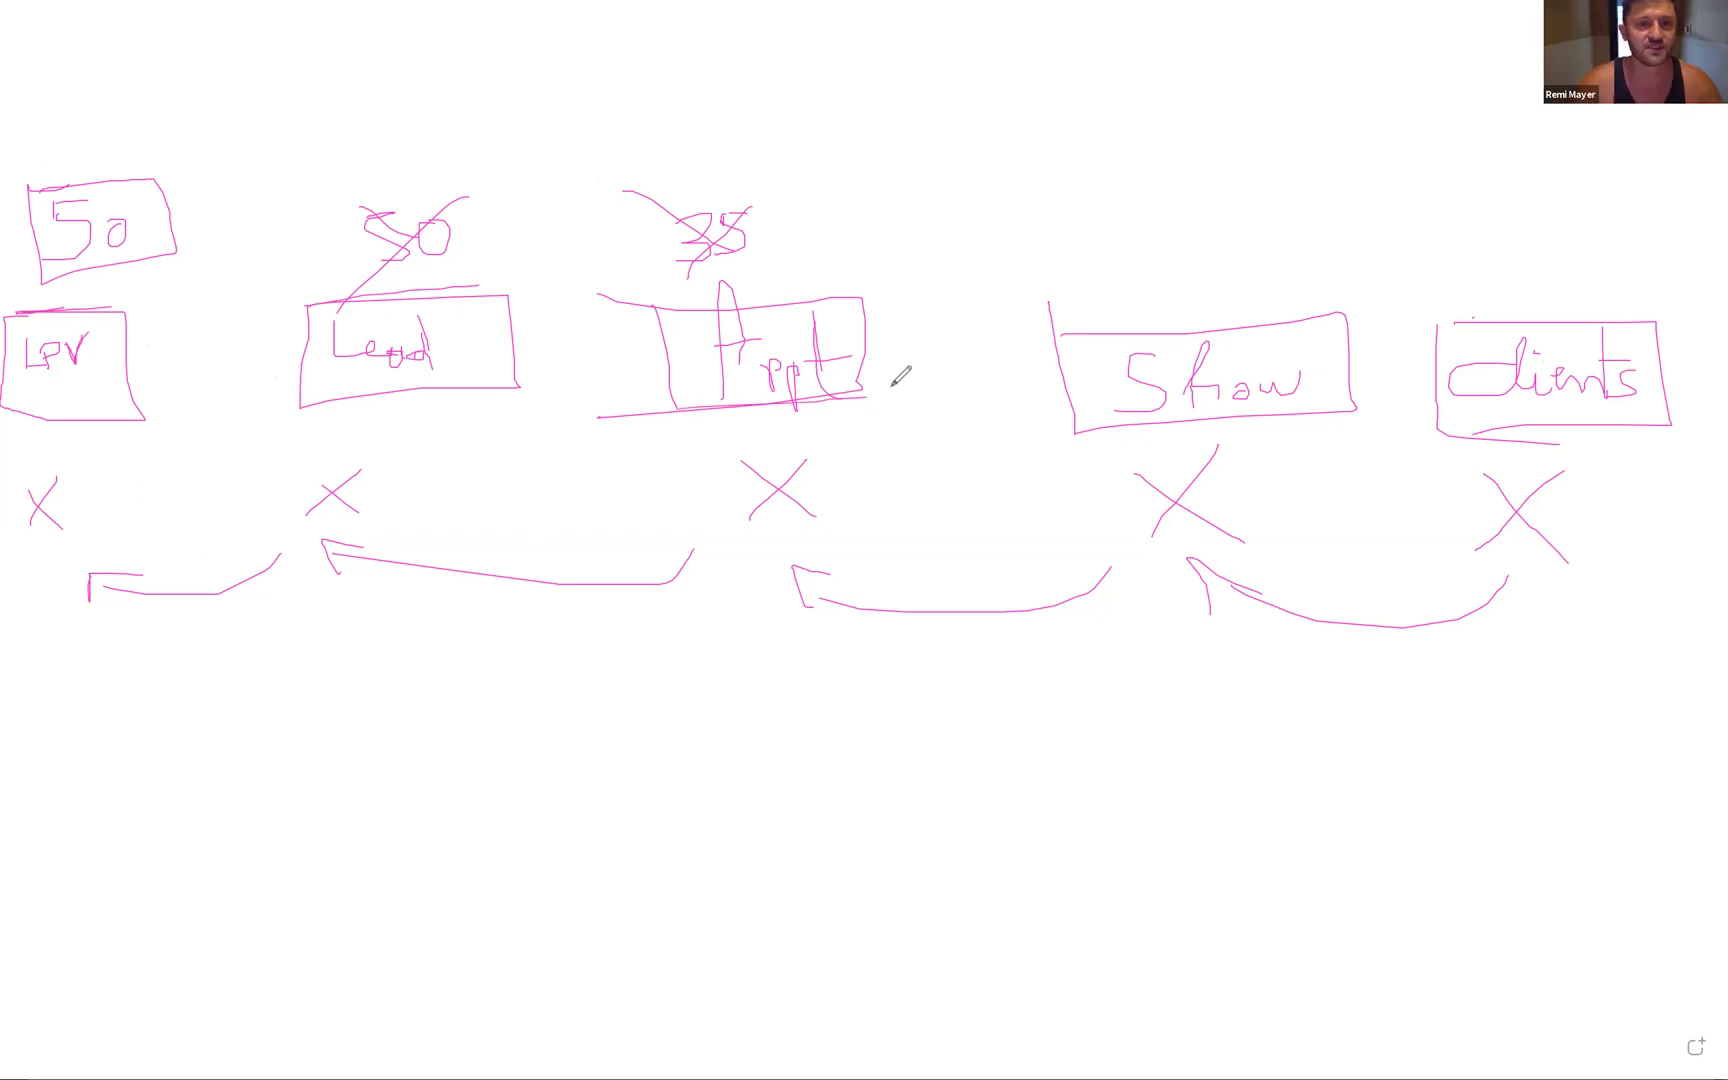
drag(1117, 438, 1668, 427)
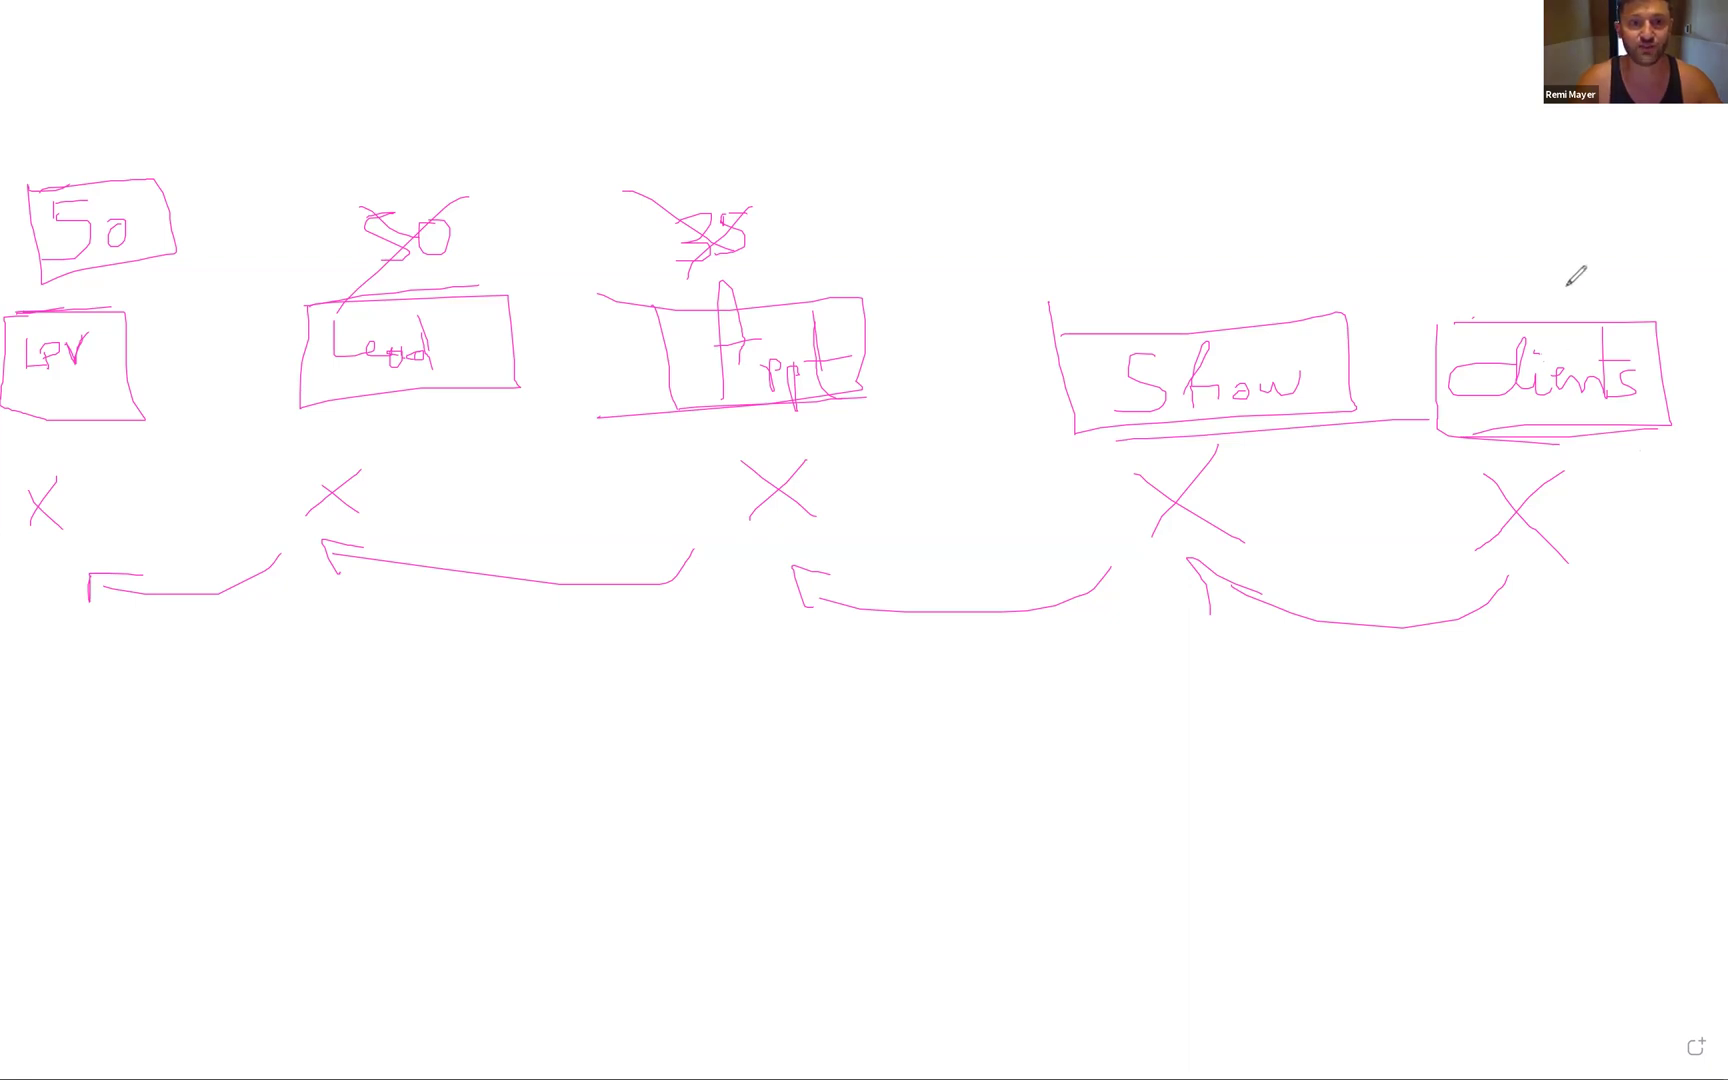
- Number the stages 1 to 5: clients, Show, Appt, Lead, LPV
mouse_move(1518, 226)
mouse_down()
mouse_move(1558, 172)
mouse_move(1575, 244)
mouse_up()
click(1224, 206)
drag(1223, 247, 1245, 248)
mouse_move(773, 119)
mouse_down()
mouse_move(833, 123)
mouse_move(824, 140)
mouse_up()
drag(496, 75, 518, 155)
drag(507, 143, 507, 178)
mouse_move(116, 64)
mouse_down()
mouse_move(162, 64)
mouse_move(124, 115)
mouse_up()
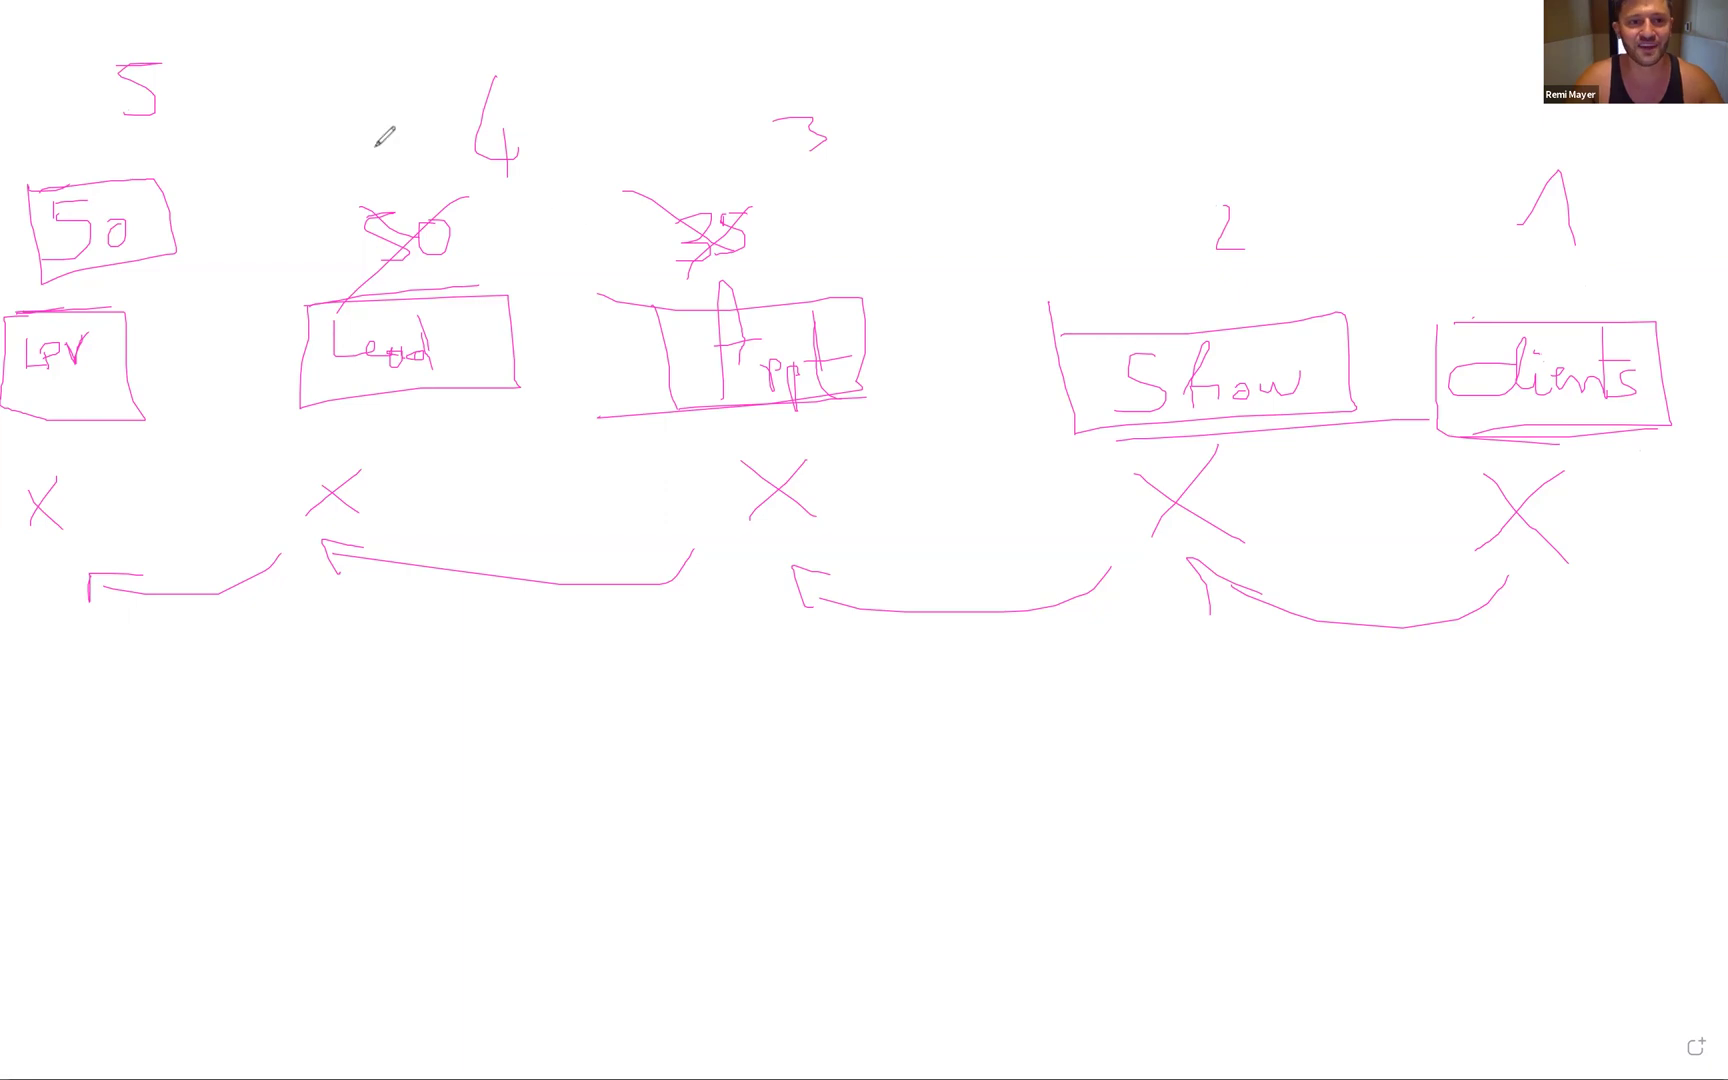
- Box the 5, draw an arrow from the boxed 50 to Lead, and retrace the Lead and LPV outlines
drag(104, 38, 101, 53)
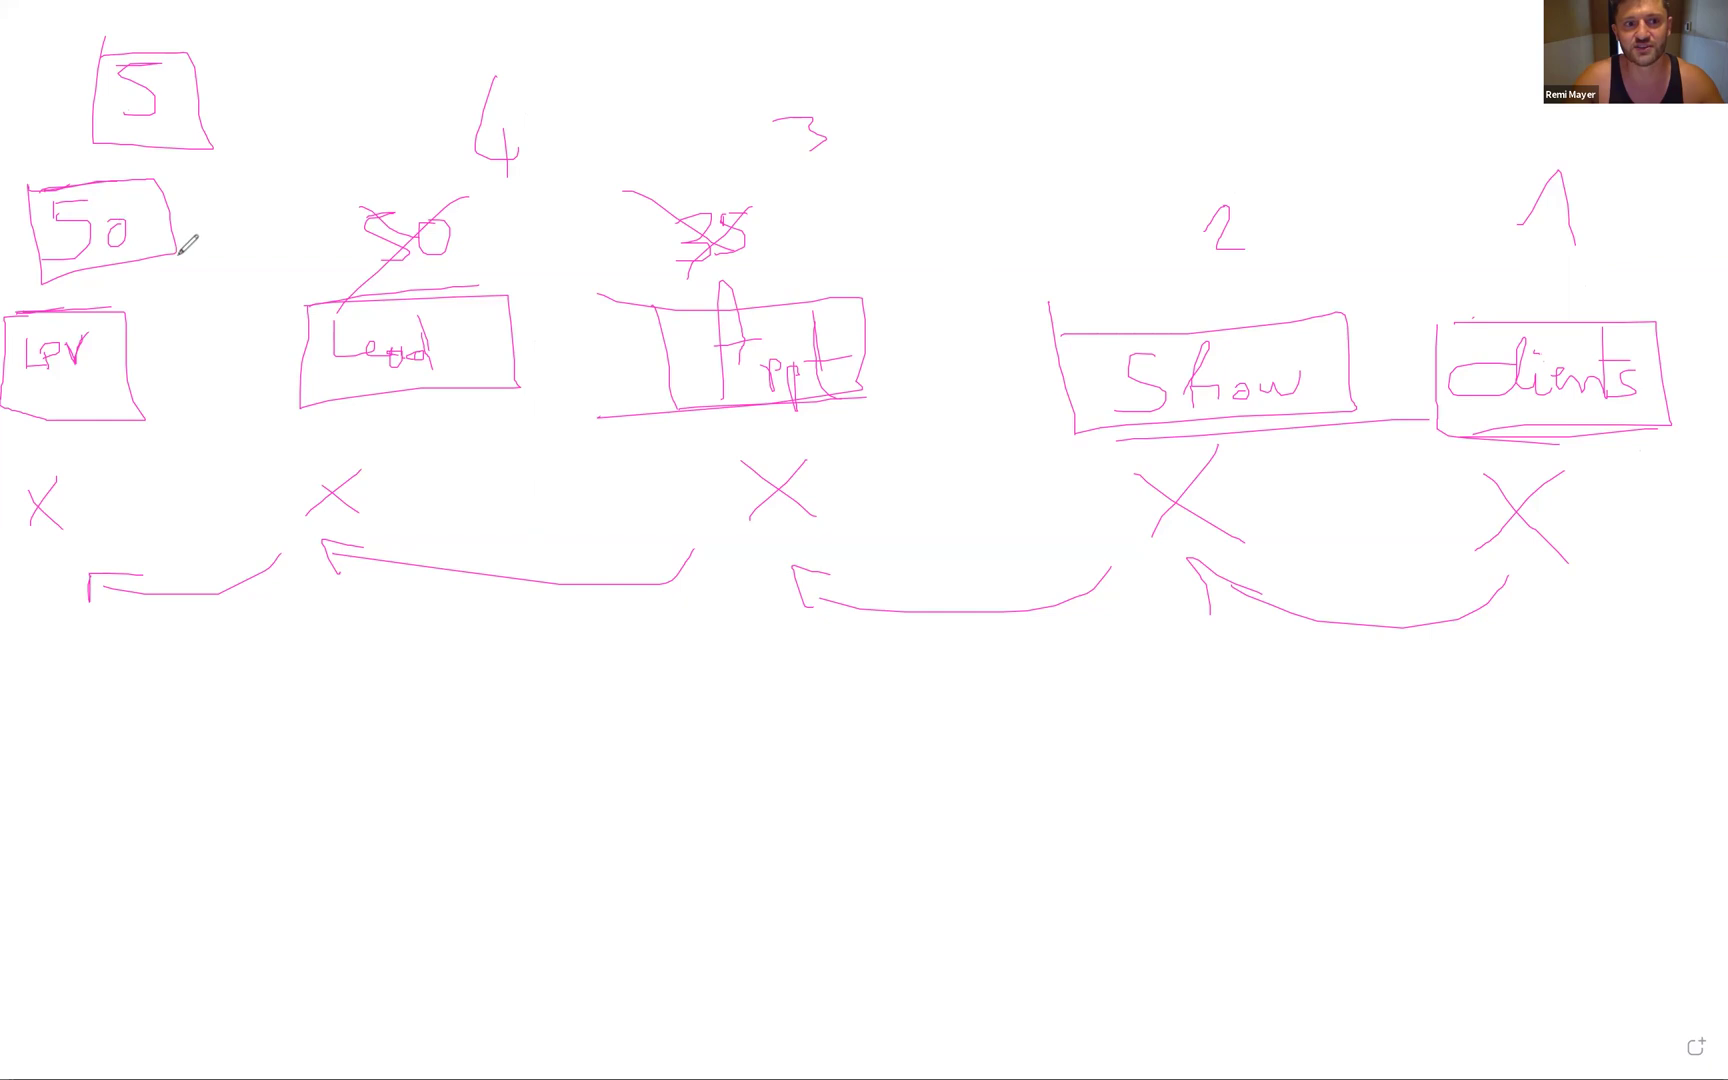
mouse_move(175, 252)
mouse_down()
mouse_move(316, 251)
mouse_move(282, 264)
mouse_up()
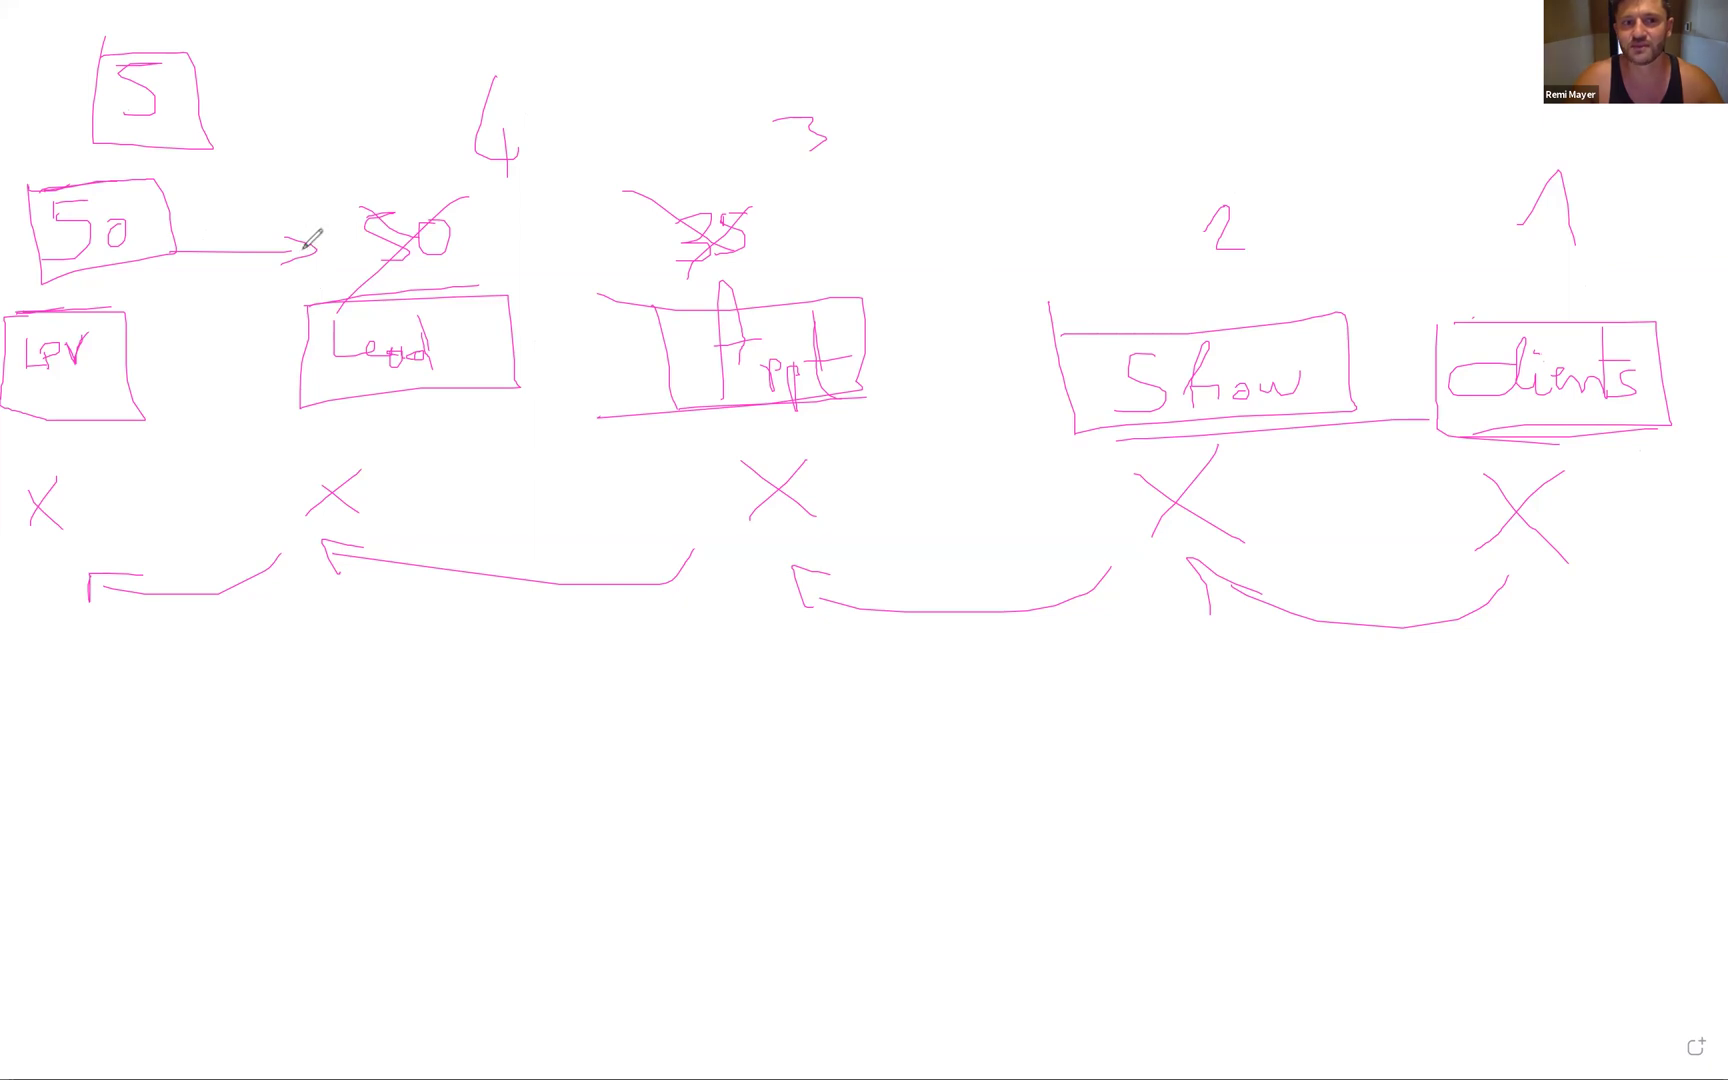
mouse_move(306, 306)
mouse_down()
mouse_move(500, 299)
mouse_move(520, 369)
mouse_move(290, 402)
mouse_up()
drag(298, 311, 322, 406)
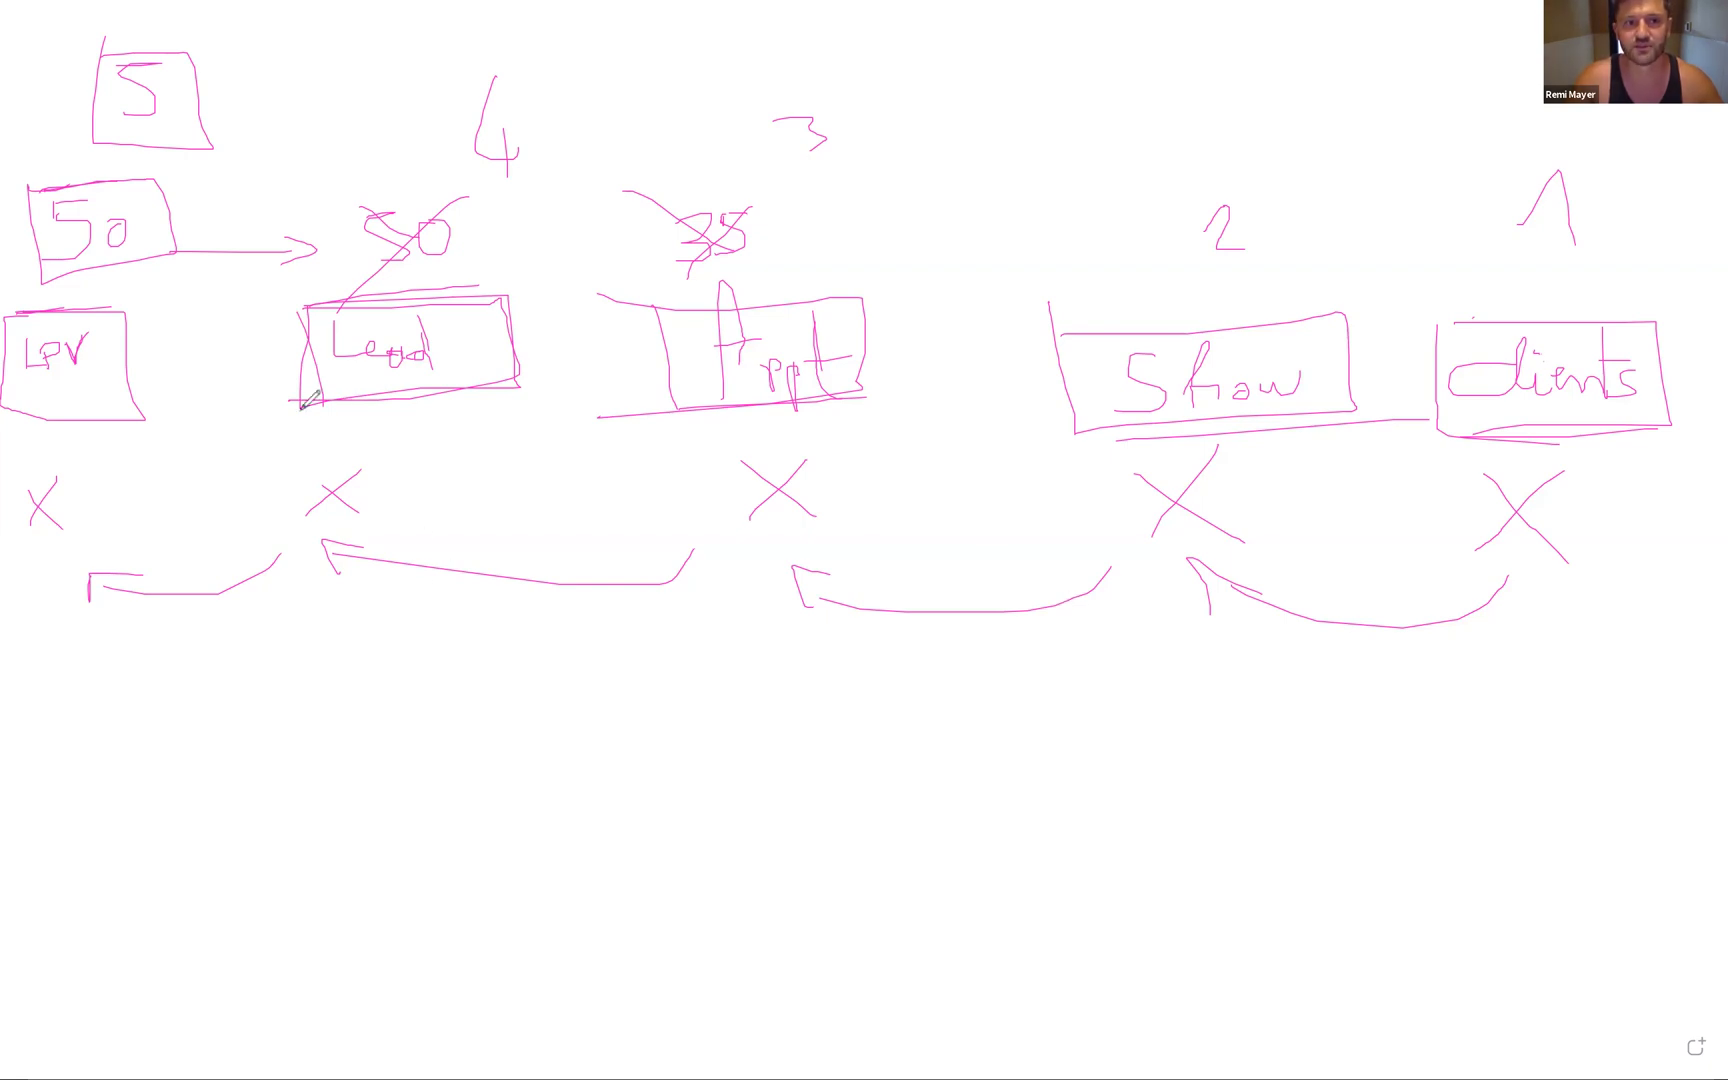
mouse_move(22, 310)
mouse_down()
mouse_move(150, 440)
mouse_move(15, 420)
mouse_up()
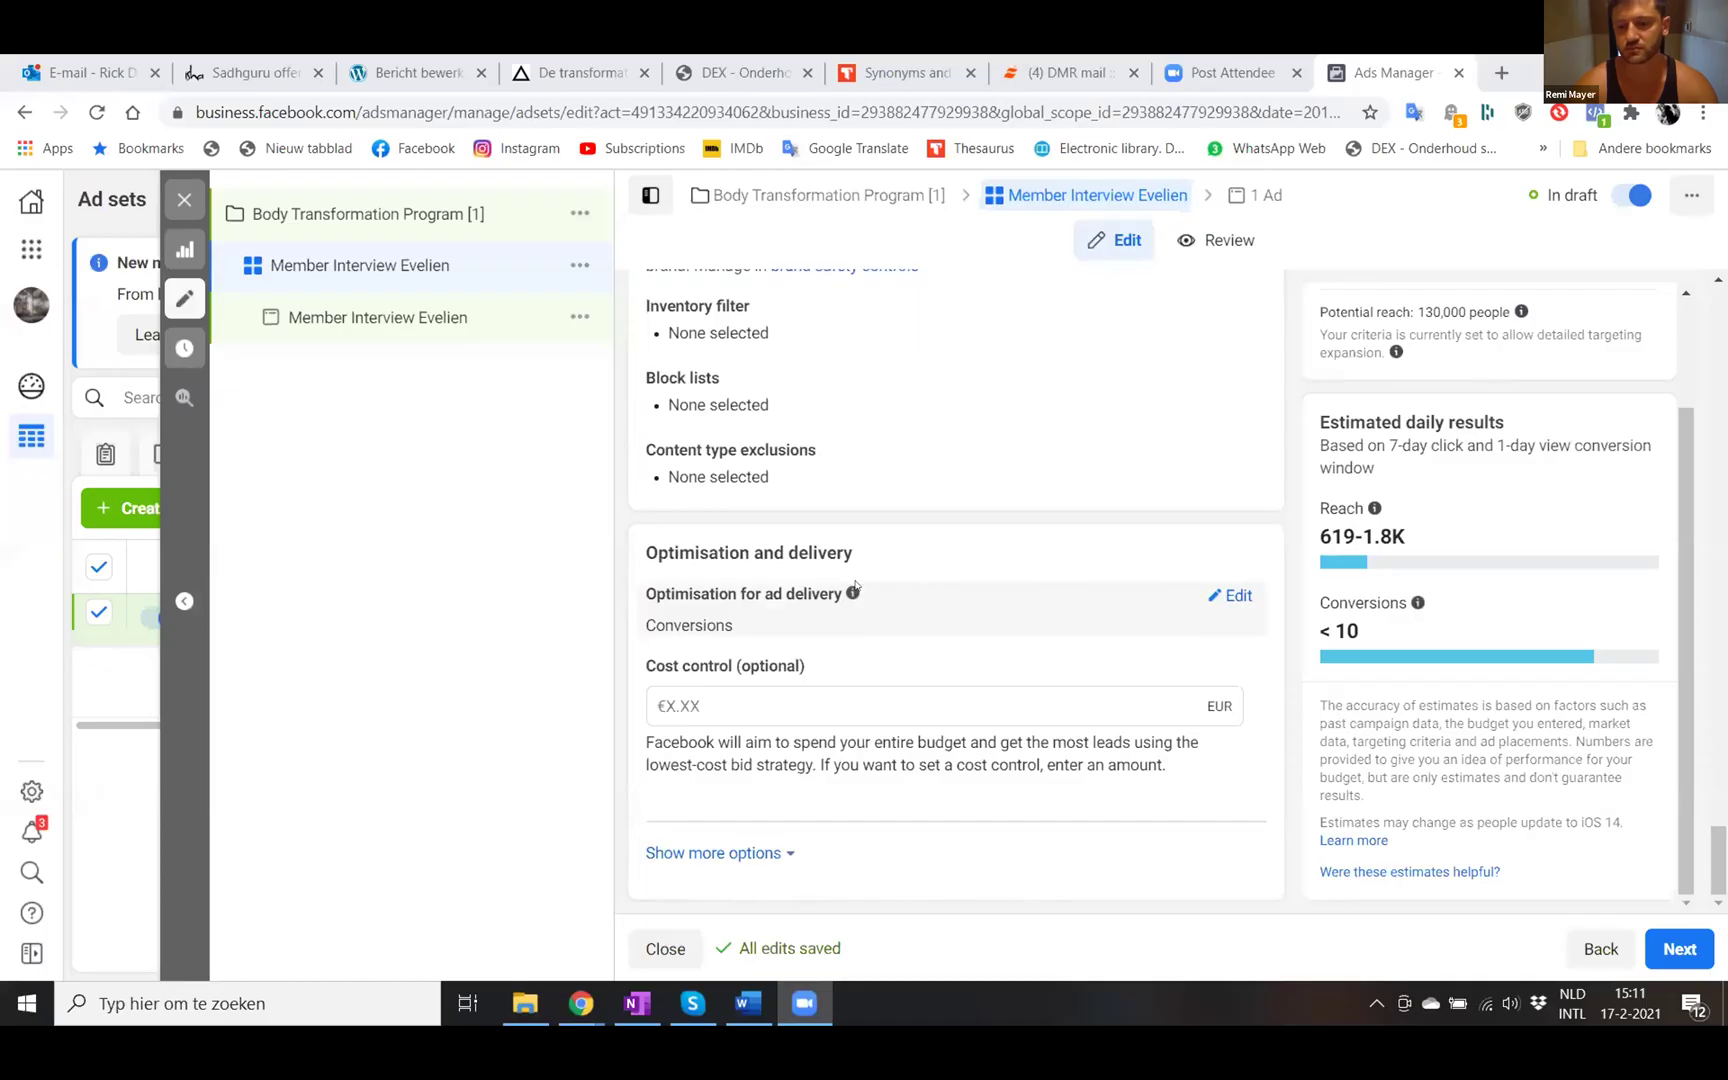
- Make the ad set's Conversions optimisation for ad delivery editable
mouse_move(852, 593)
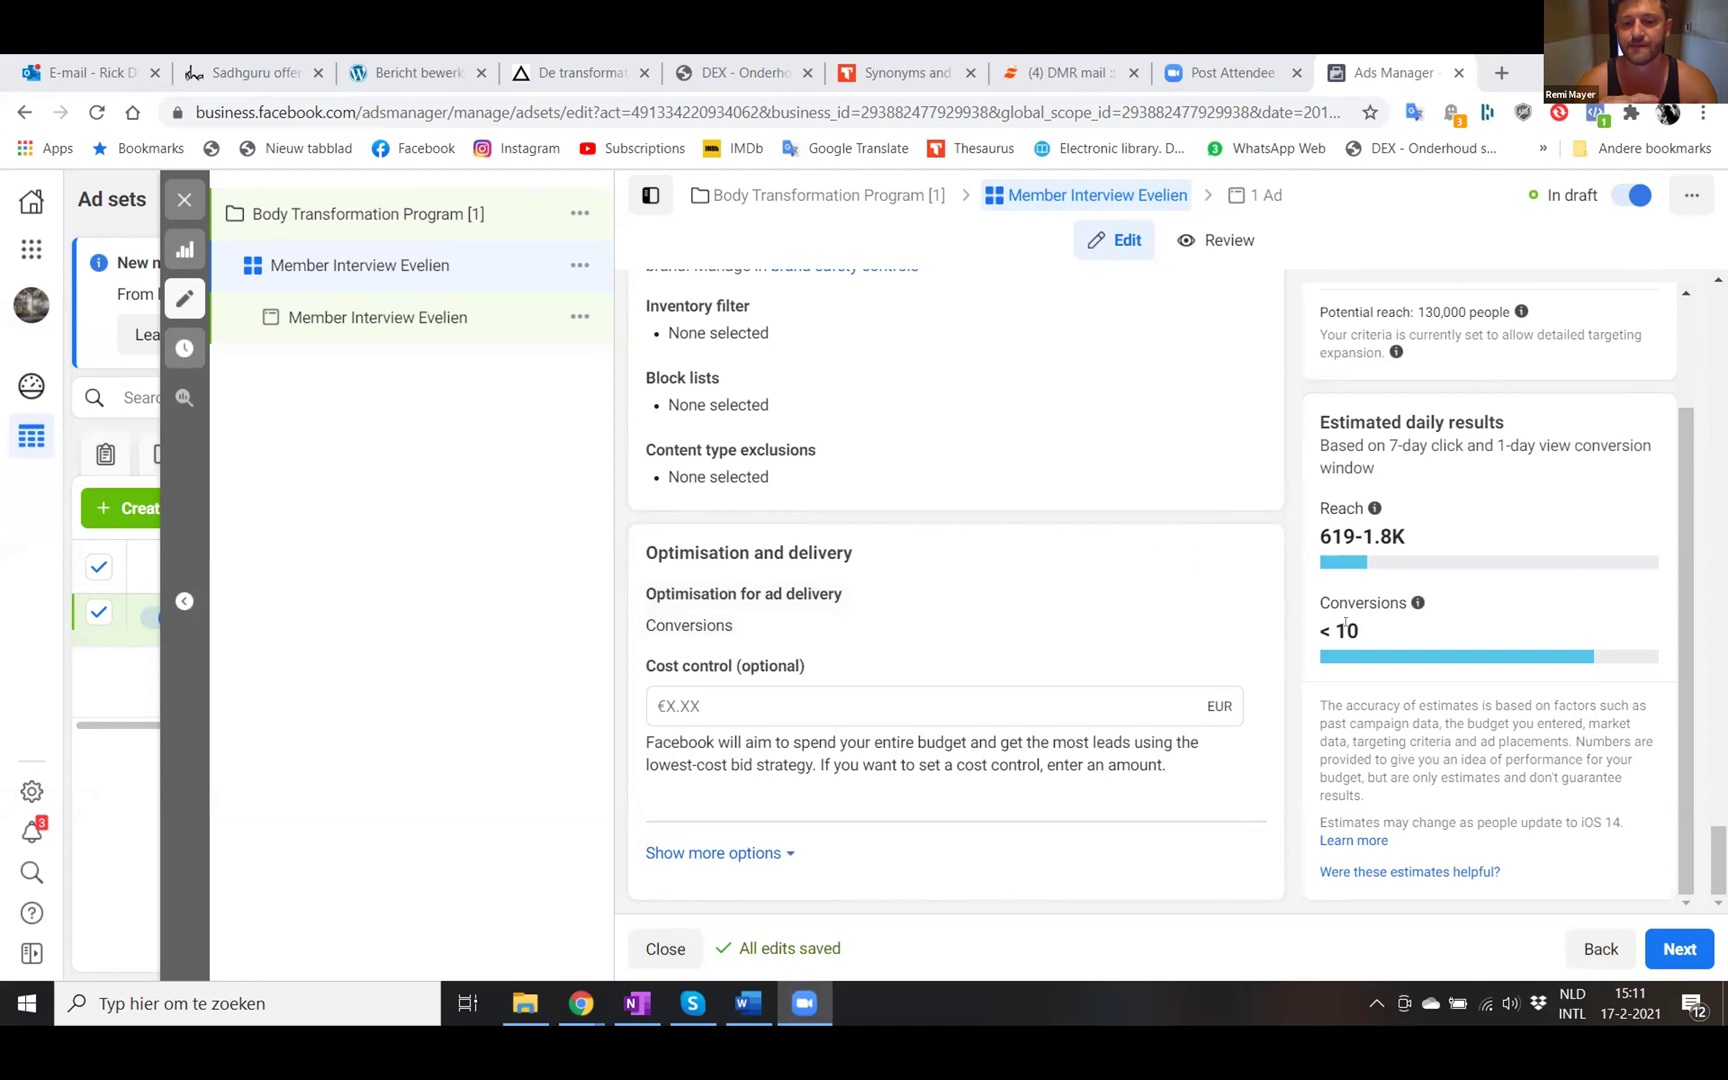
mouse_move(1418, 602)
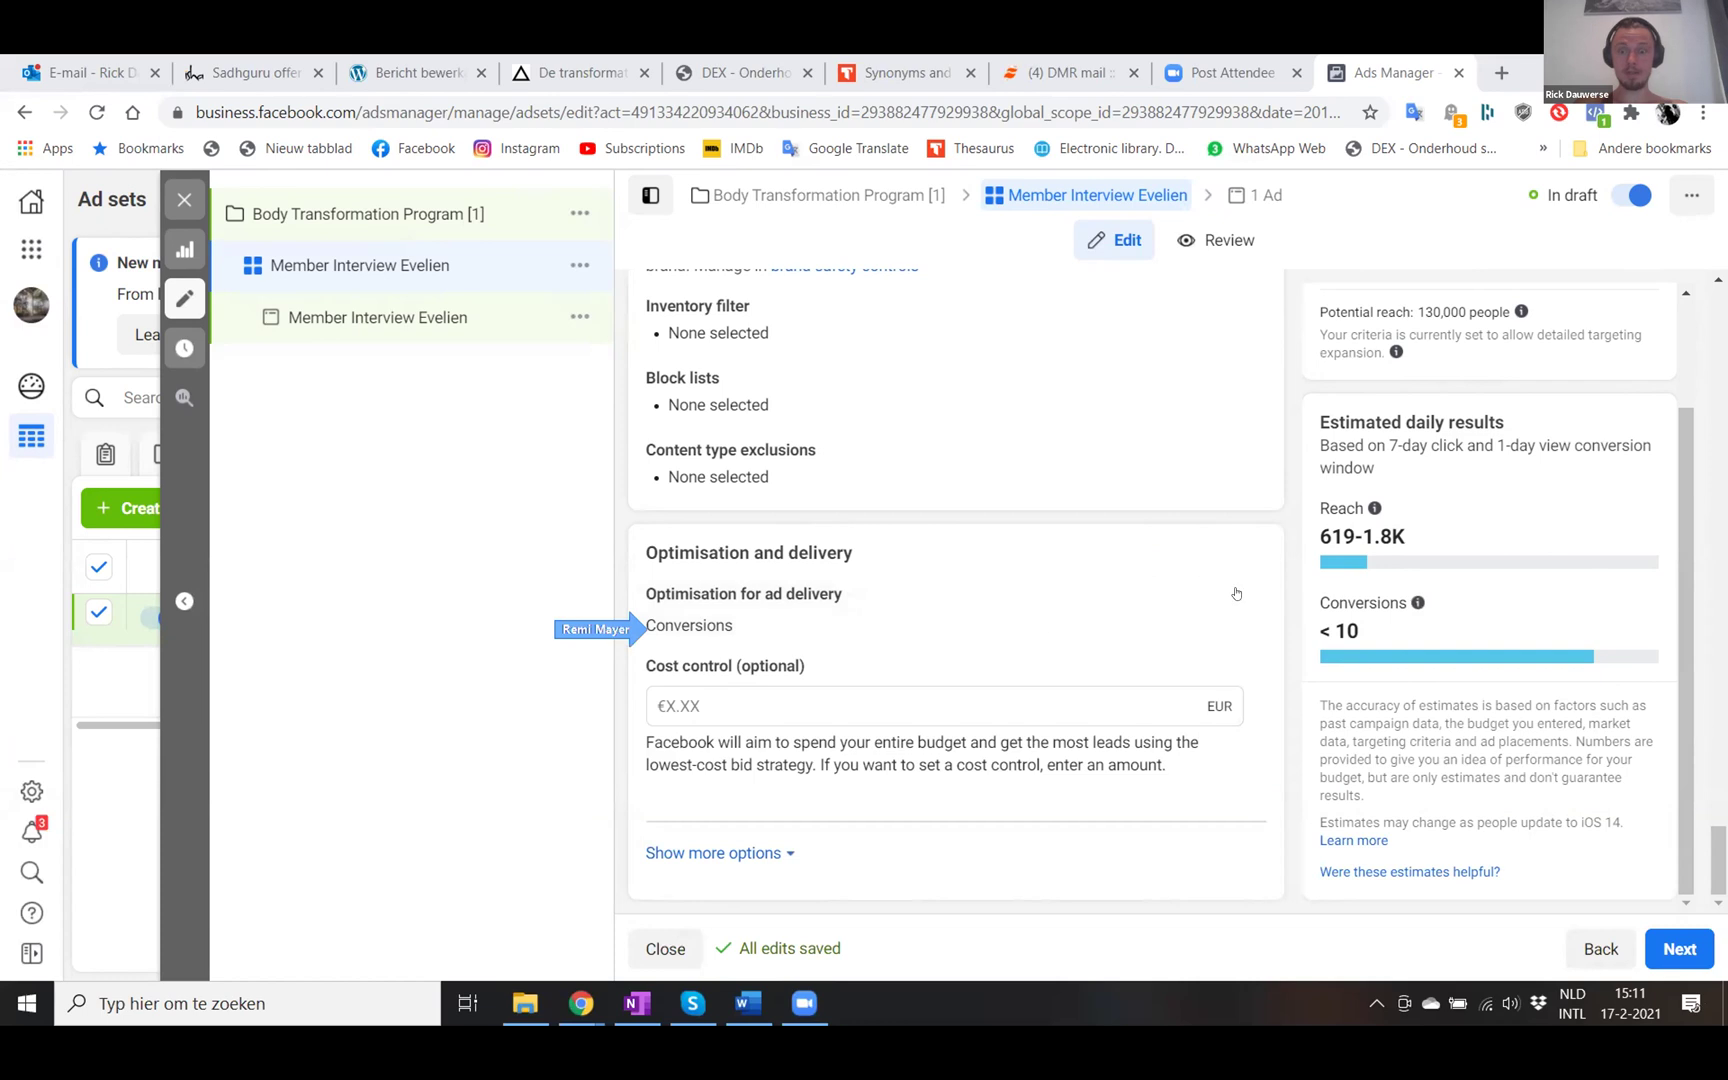
click(997, 620)
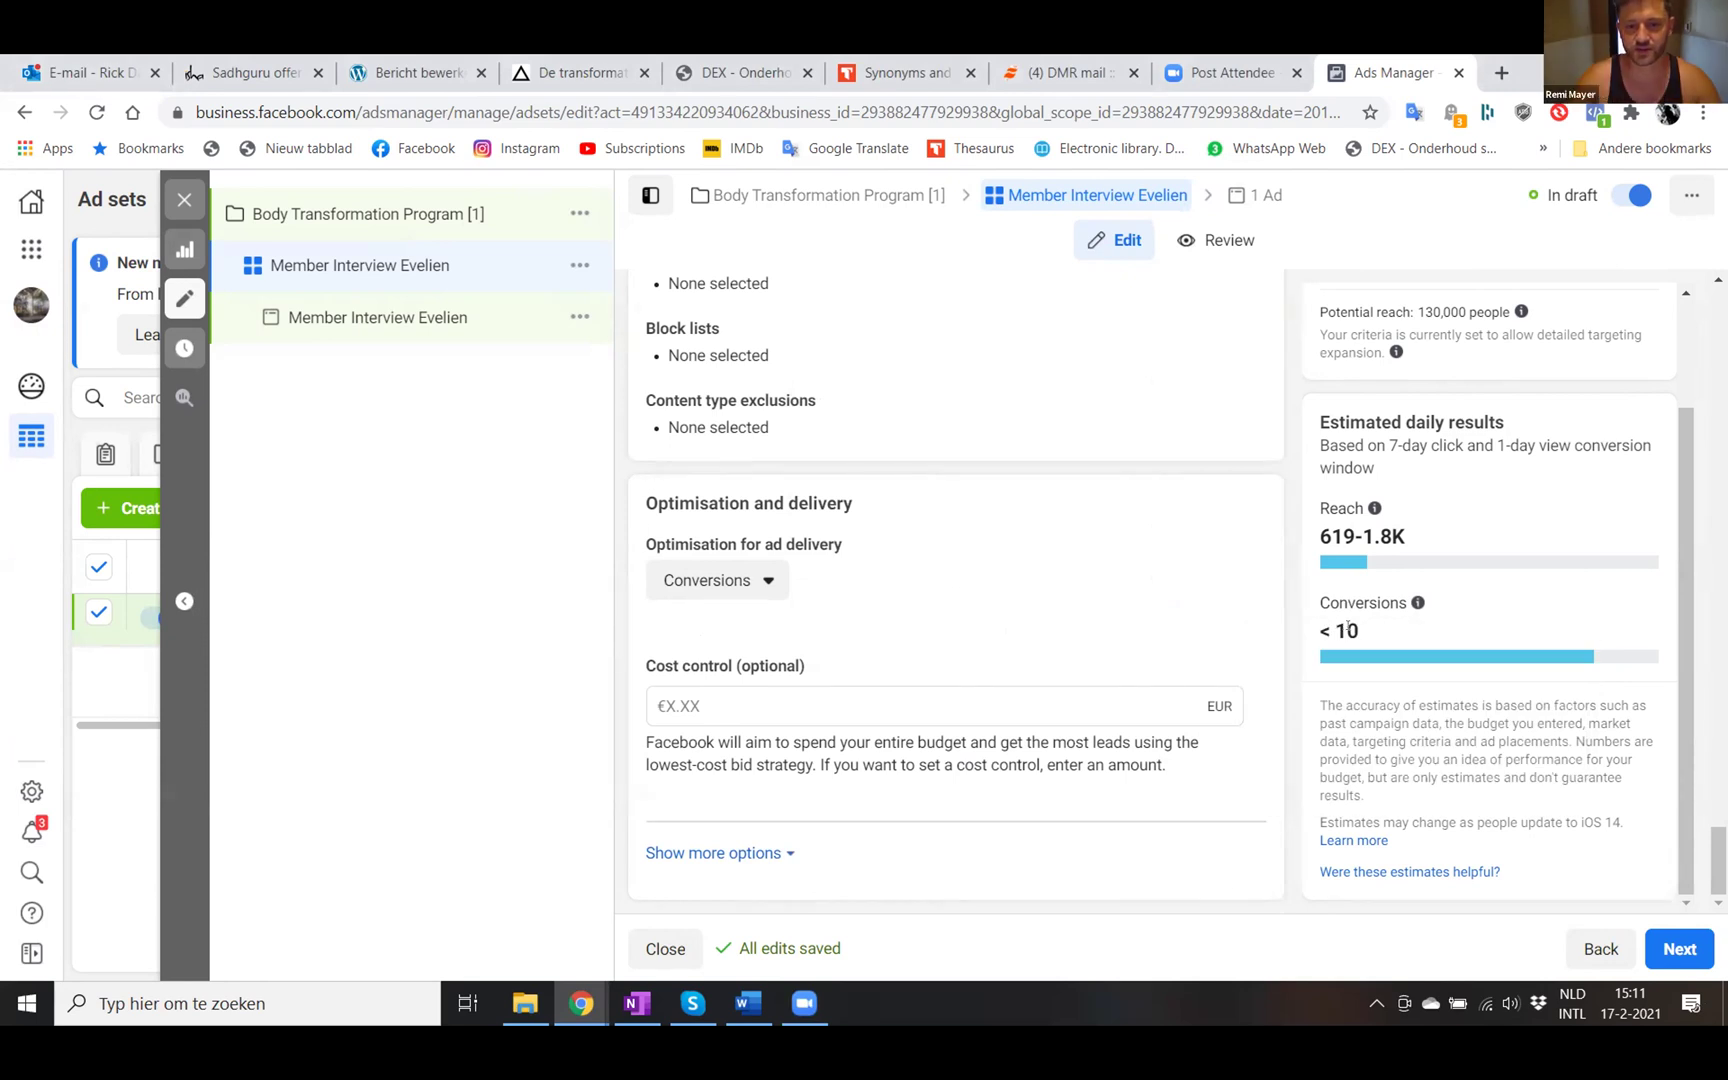
- Switch optimisation for ad delivery to Landing page views and review the rest of the ad set
click(755, 590)
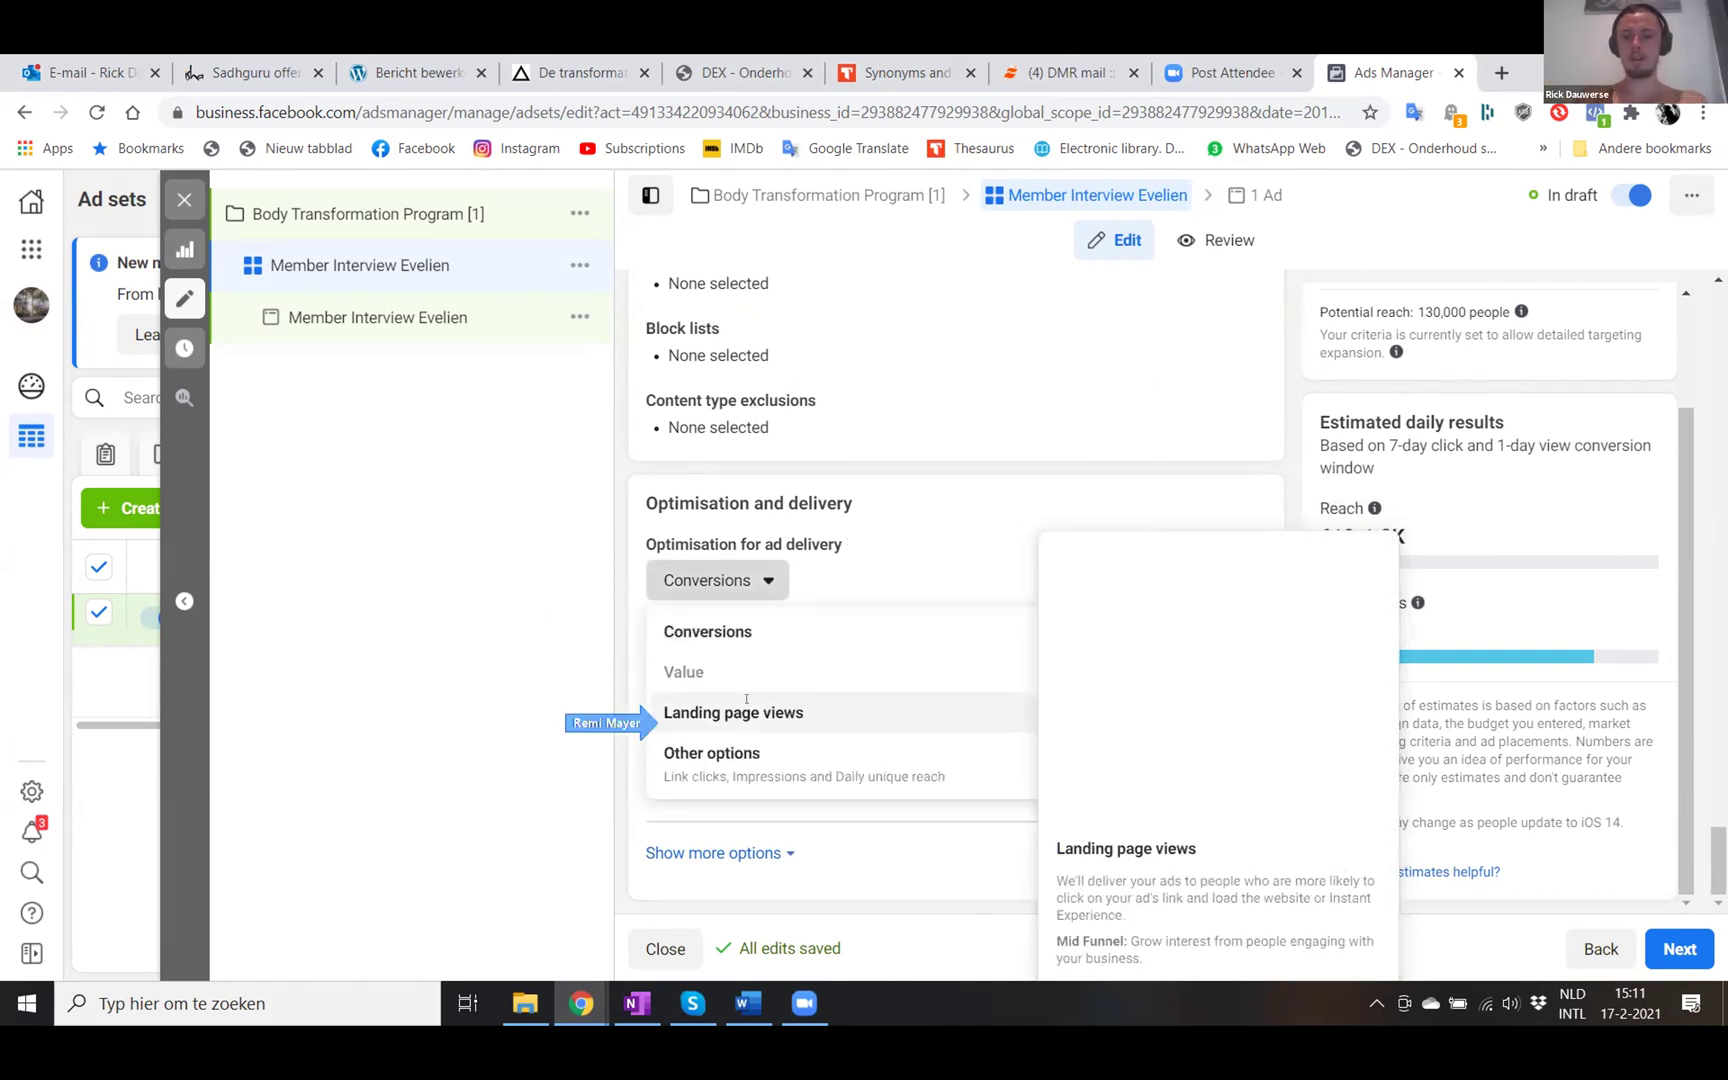
click(746, 710)
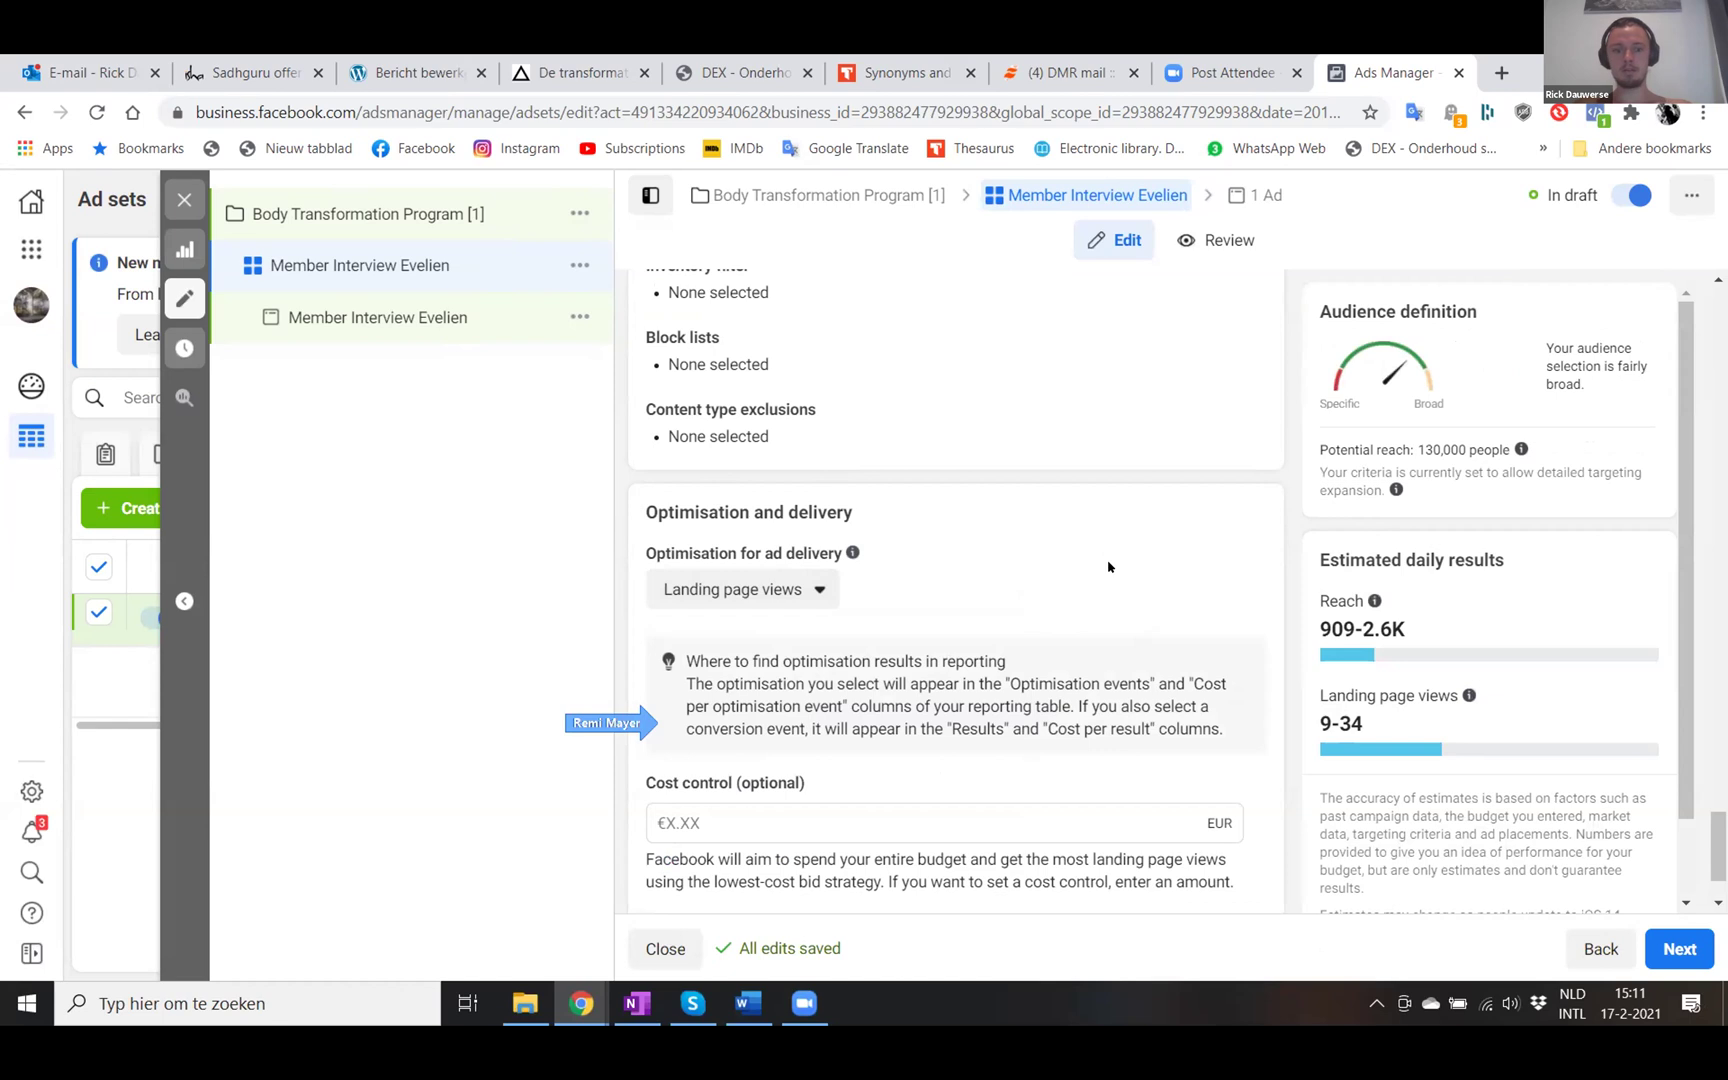
scroll(1108, 566, down, 1)
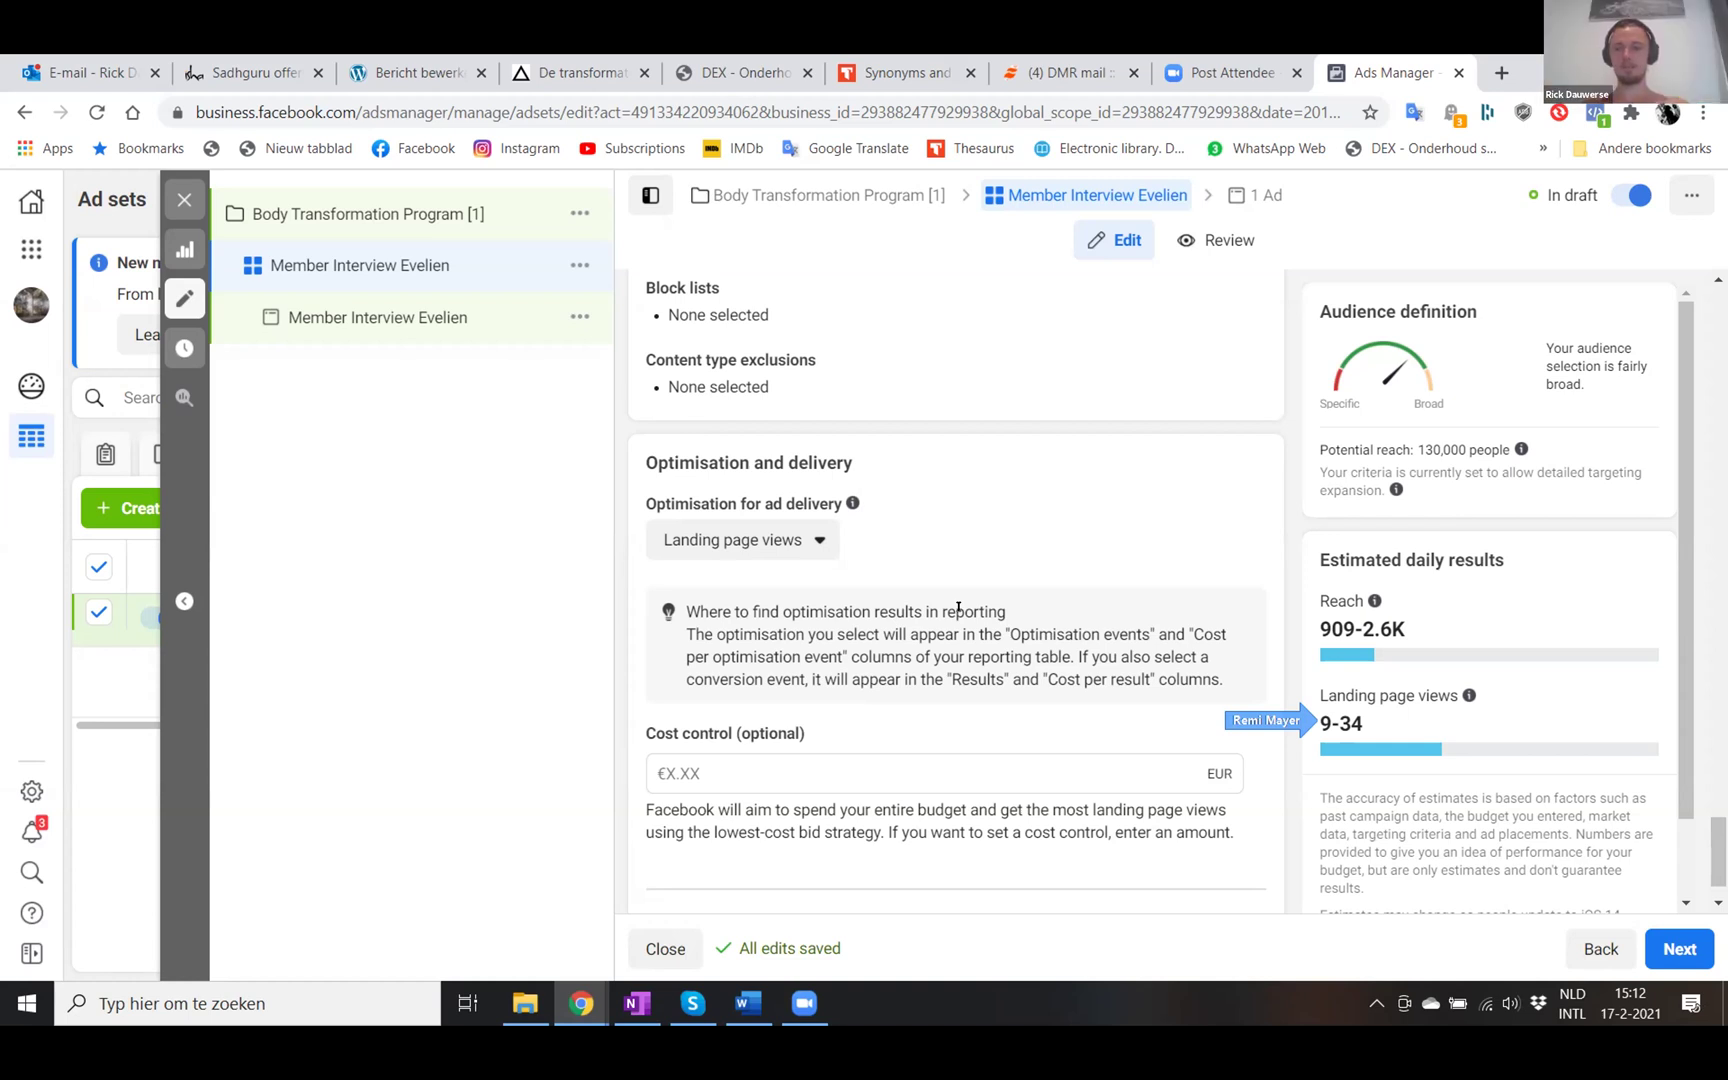
scroll(855, 694, down, 1)
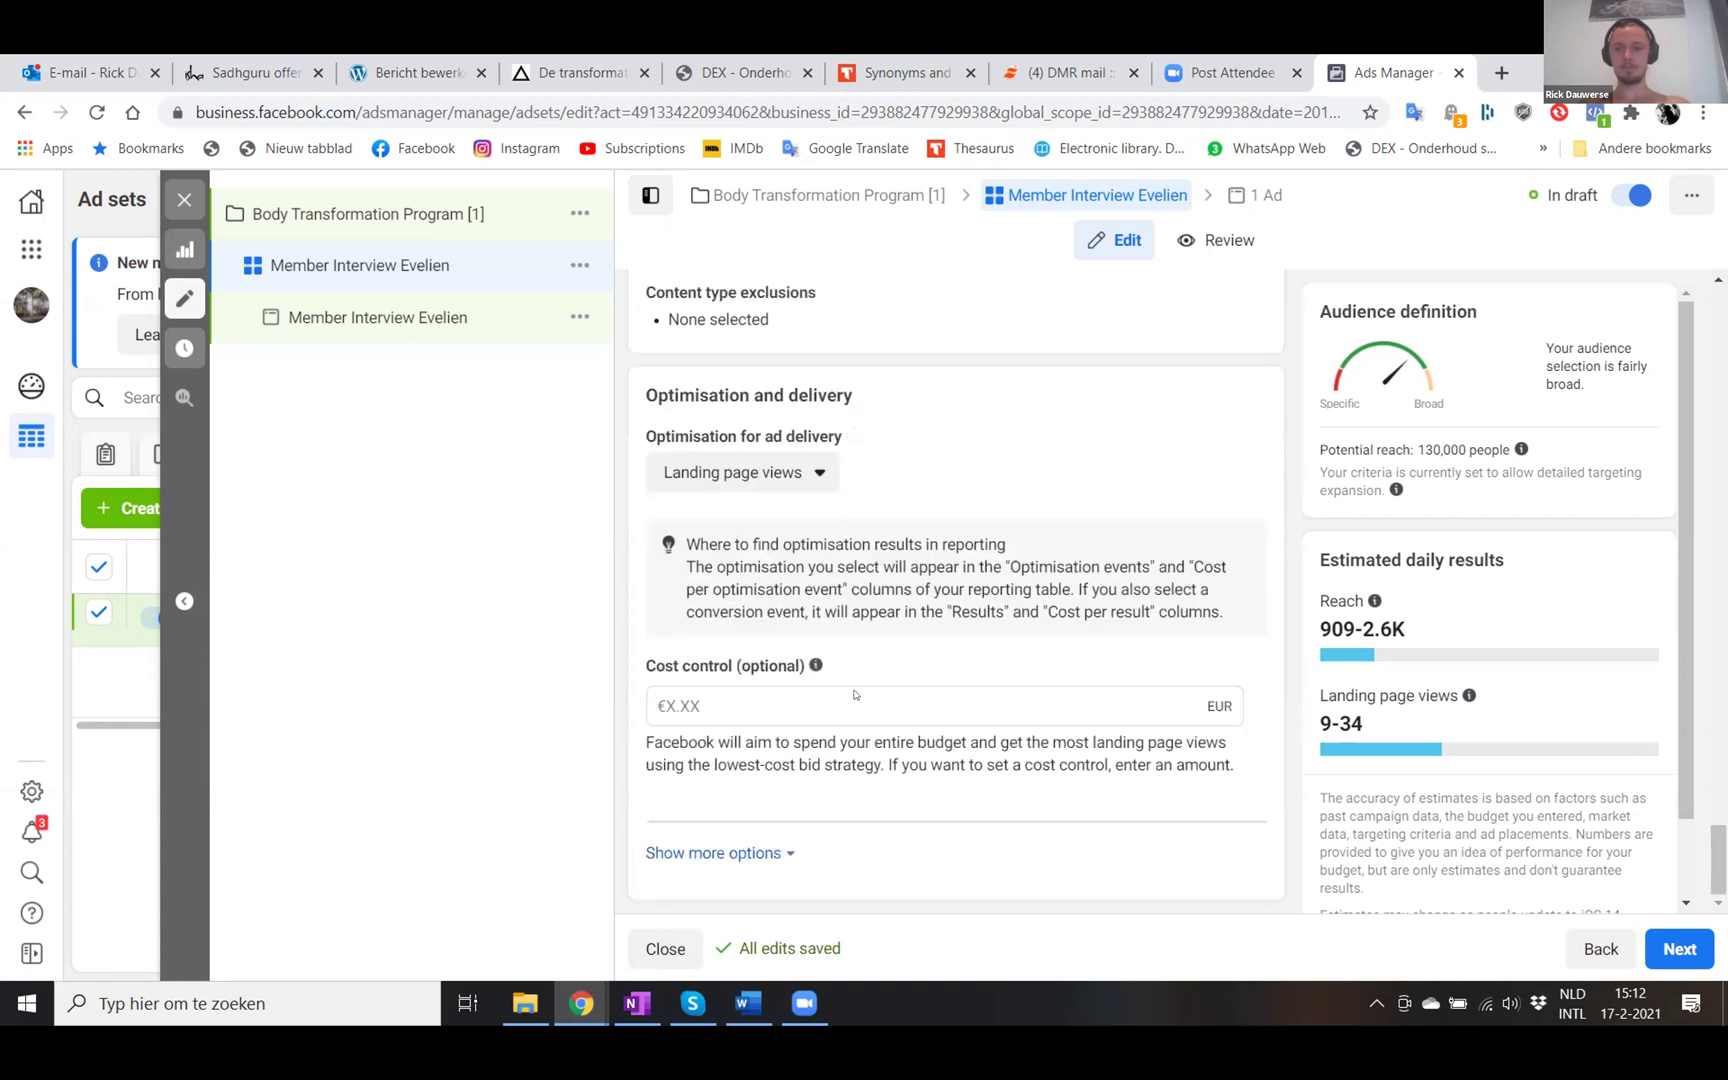
scroll(1351, 766, down, 1)
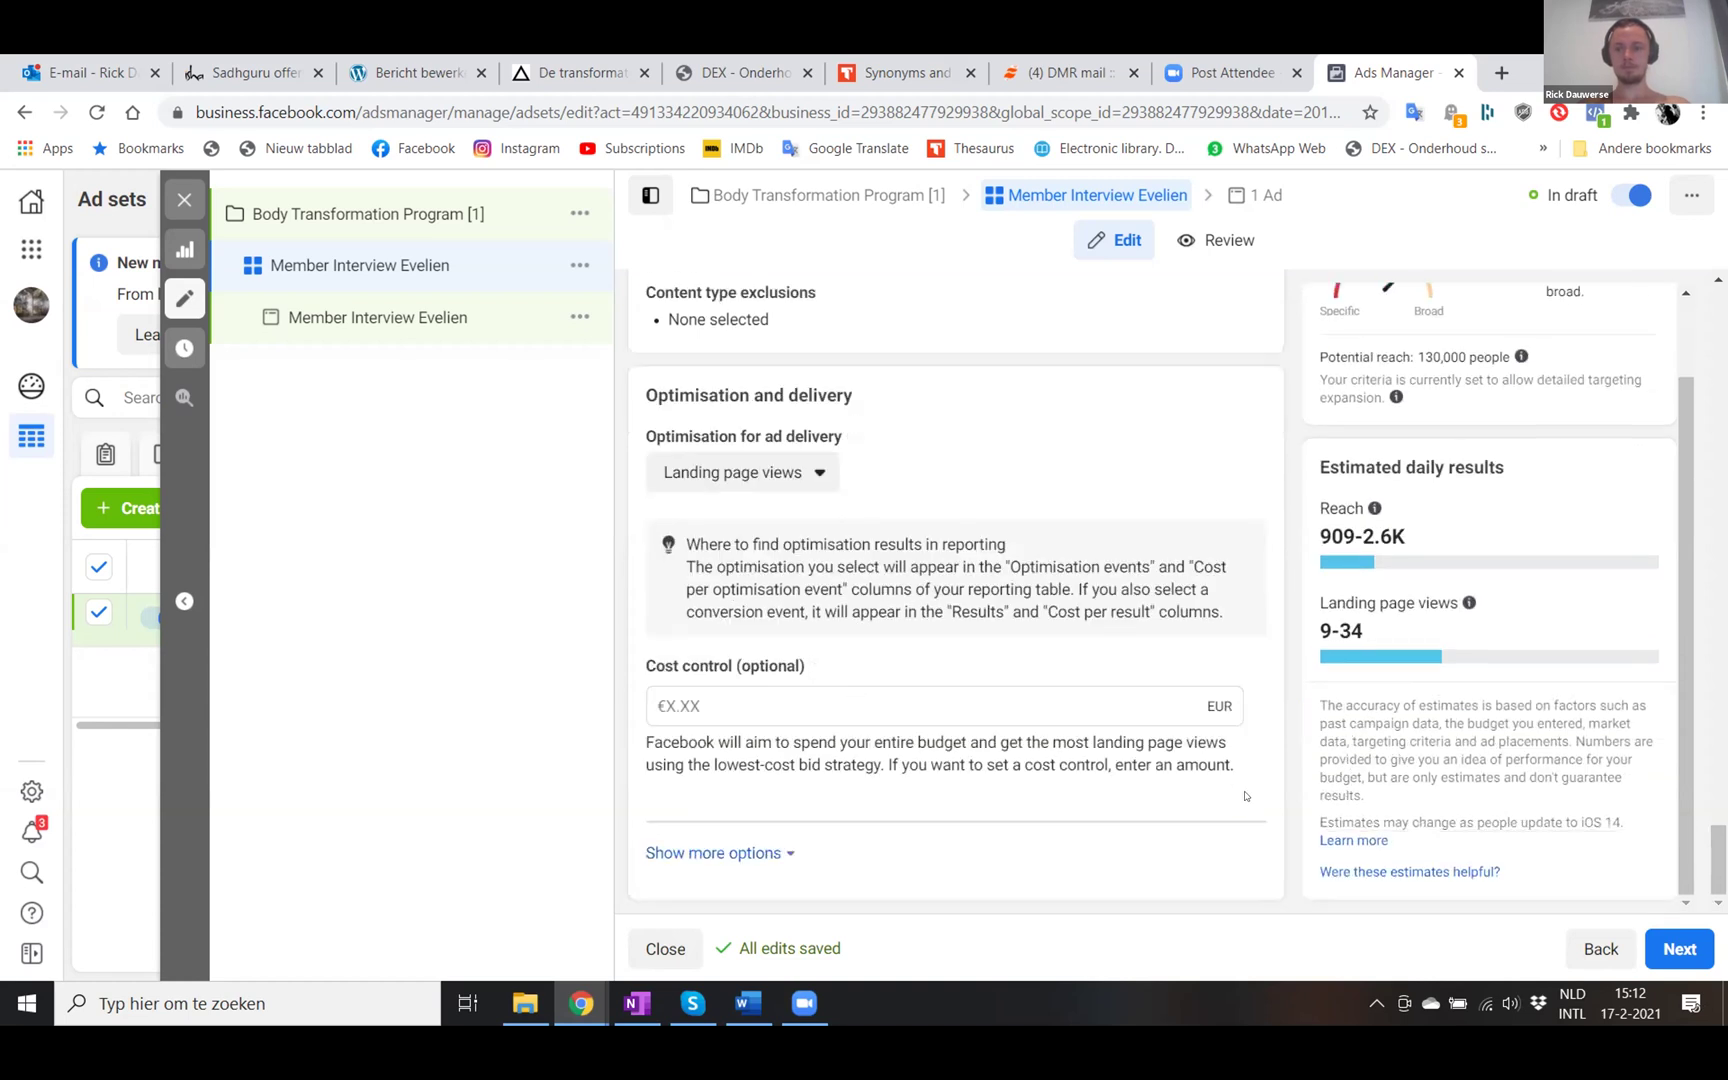
- Move on to the ad and select the crossfit.climbers.cabin Instagram account
click(1660, 952)
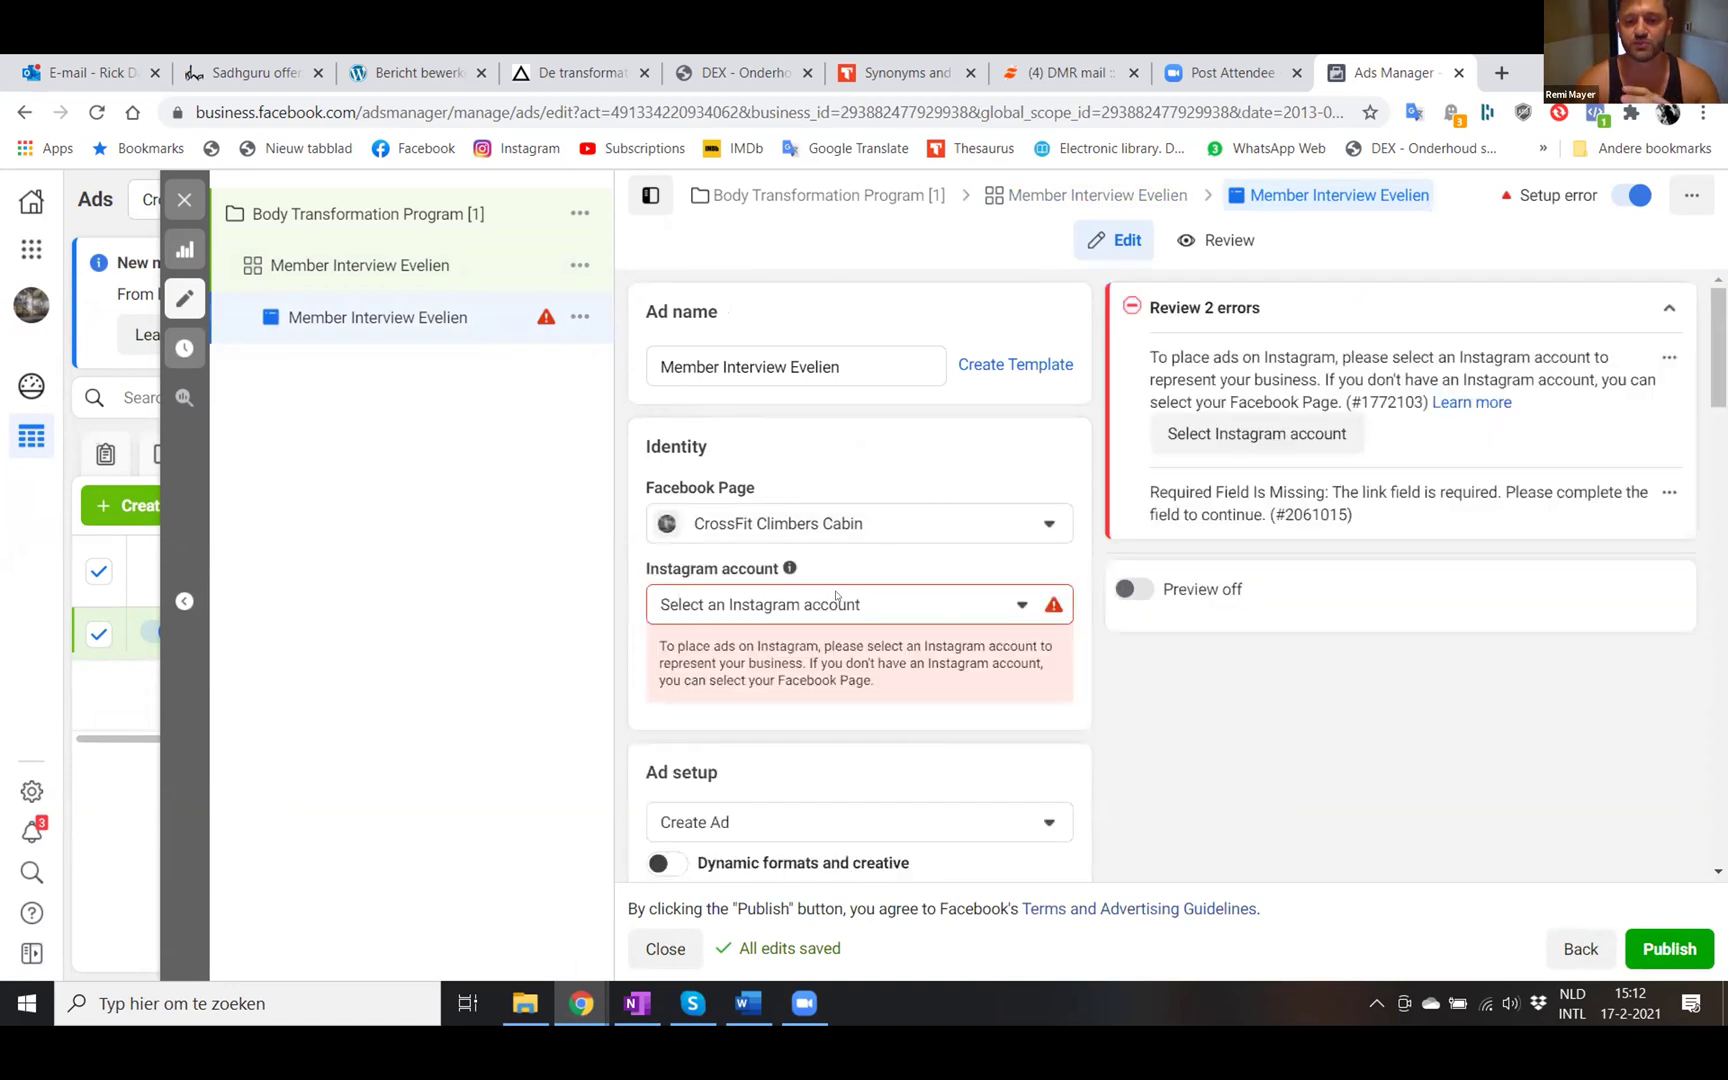
click(800, 604)
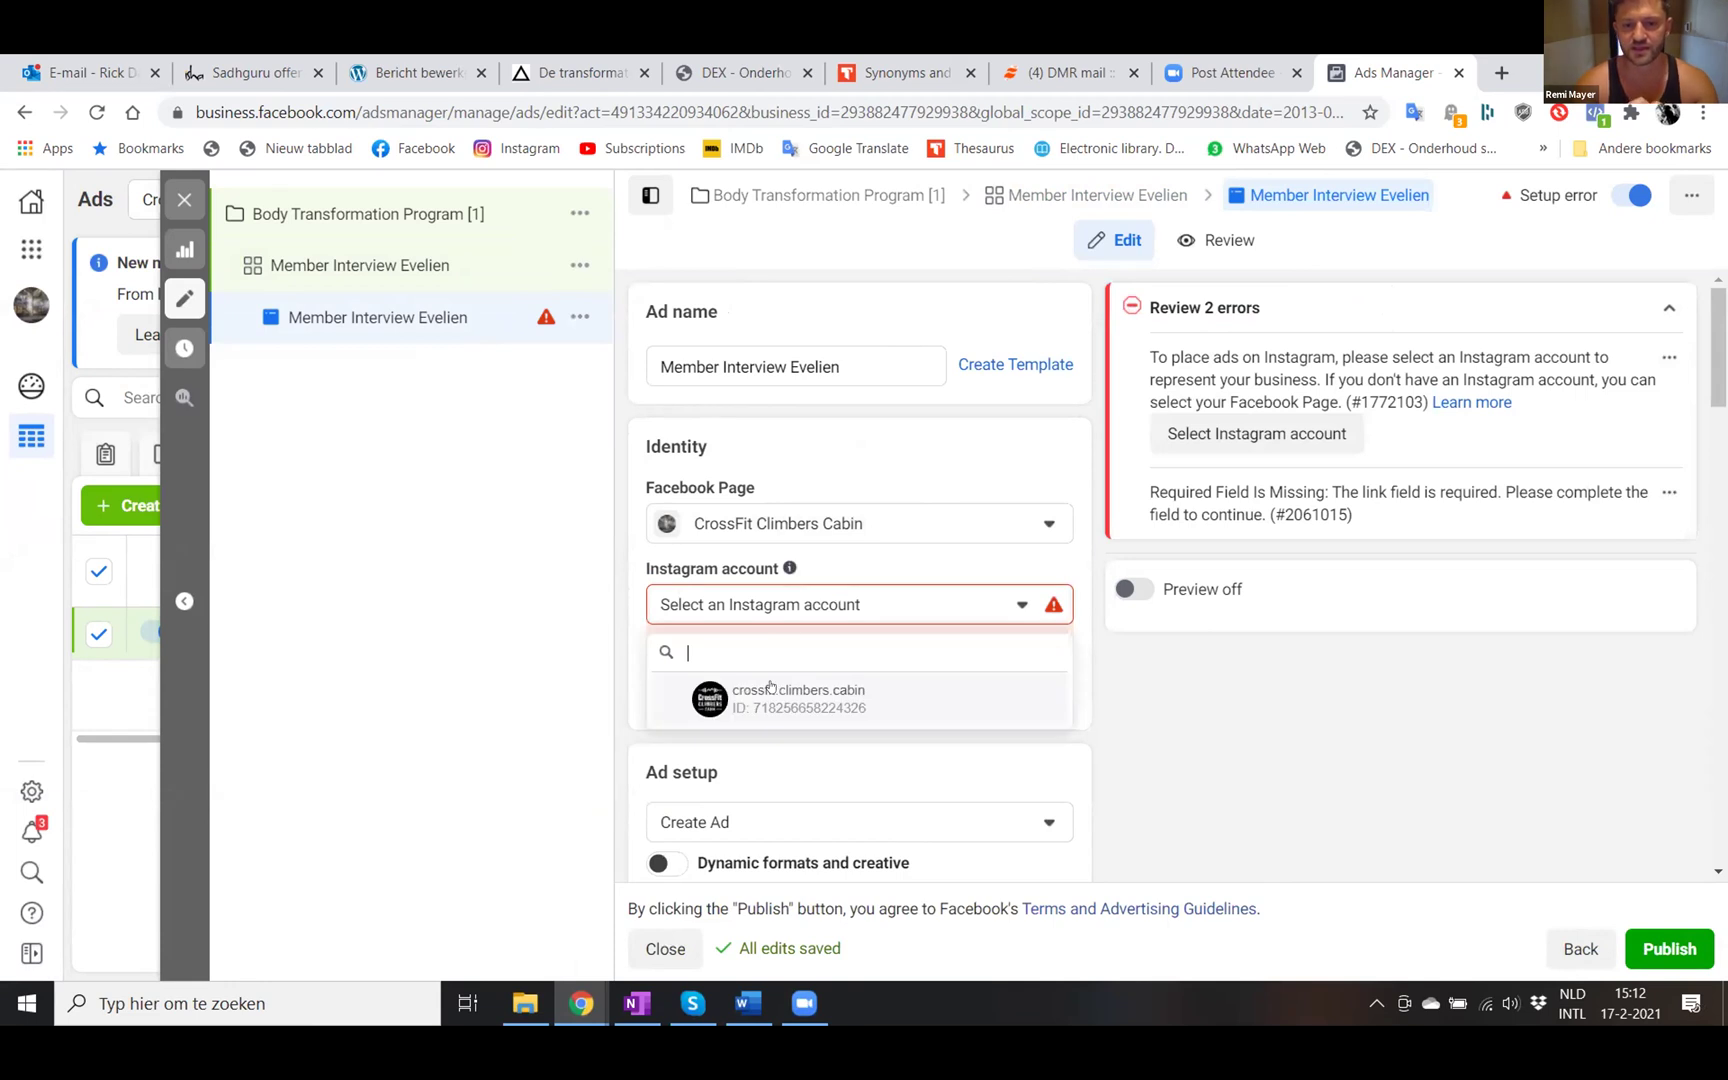
click(770, 690)
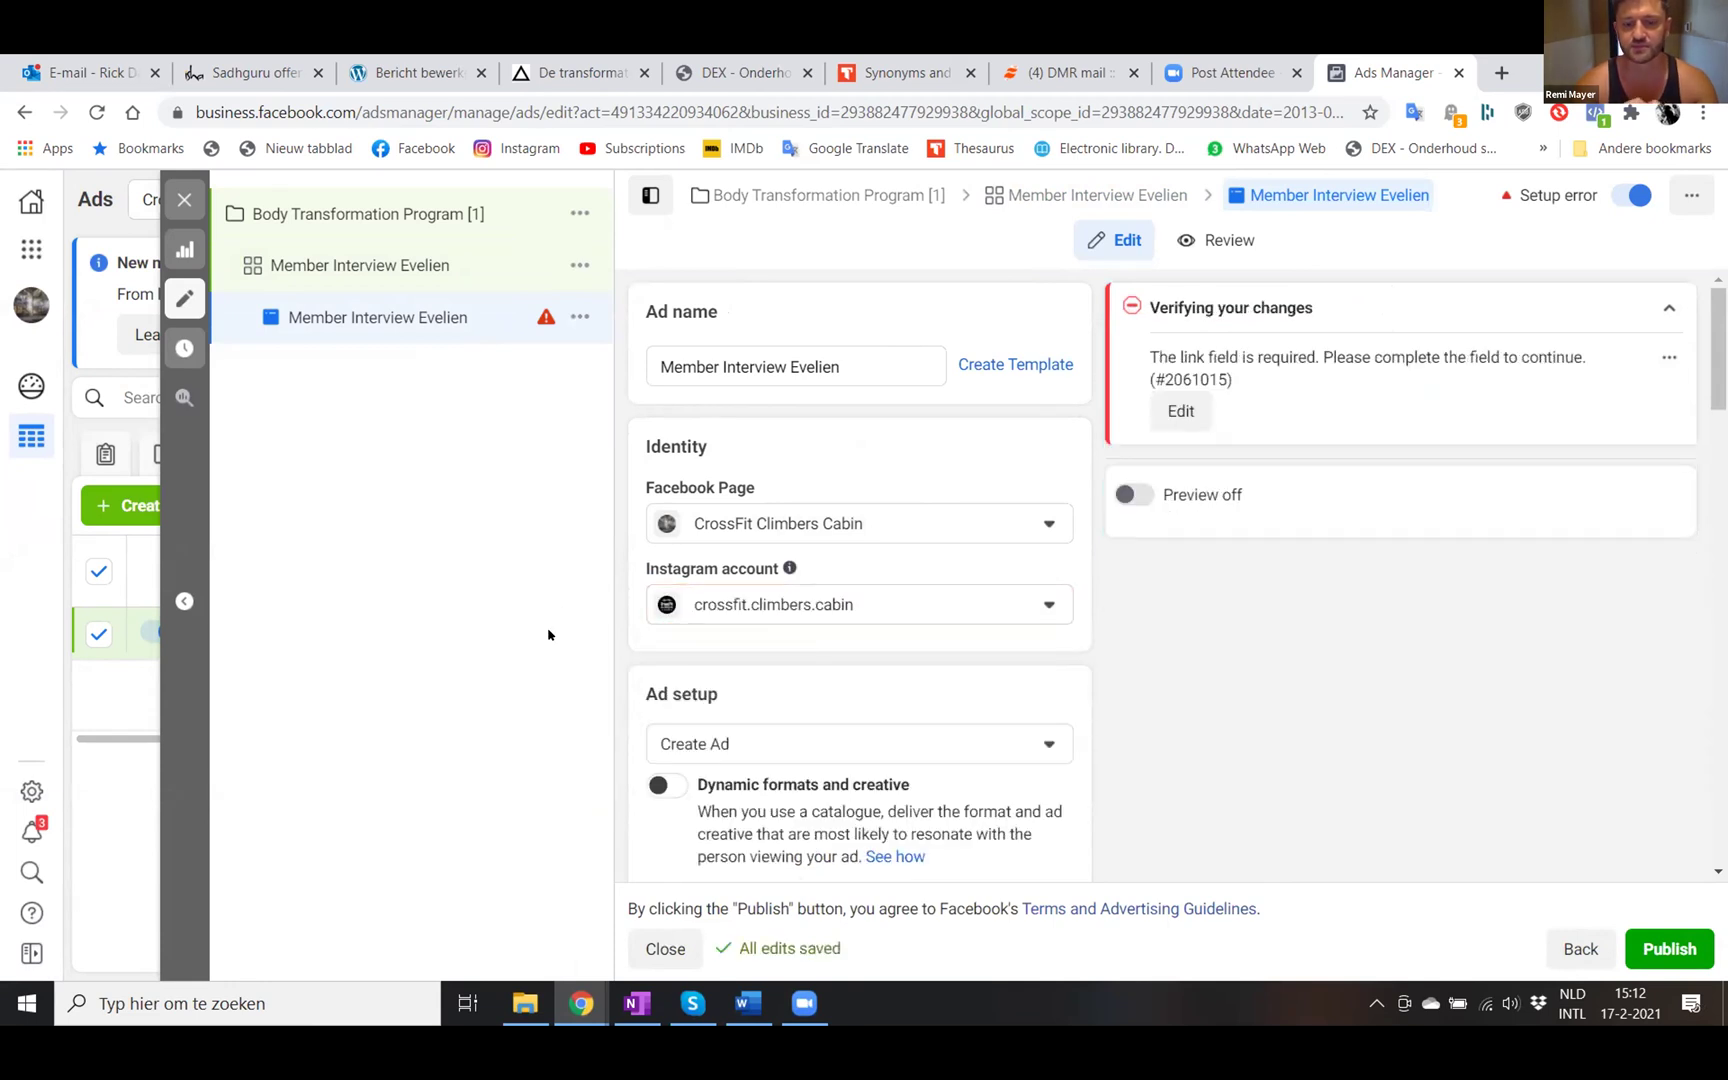
- Upload the VID-20210215-WA0009 video from OneDrive as the ad's media
scroll(686, 642, down, 2)
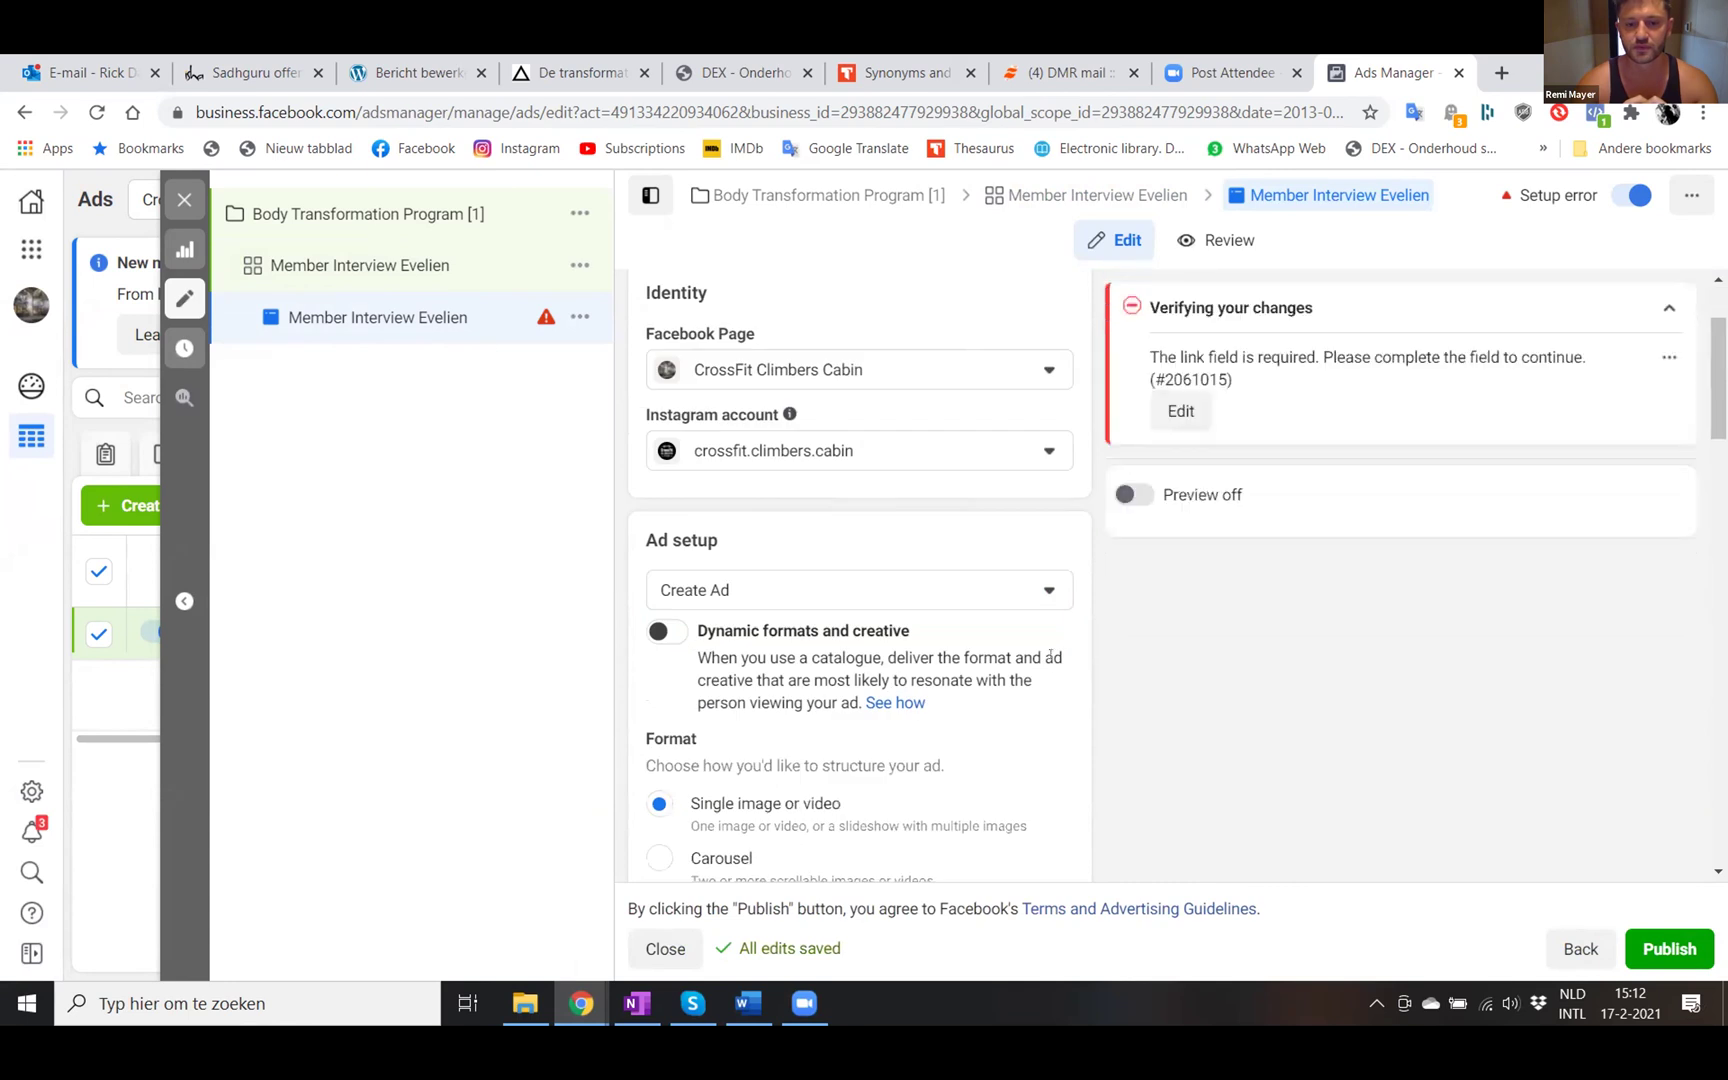
scroll(1147, 654, down, 2)
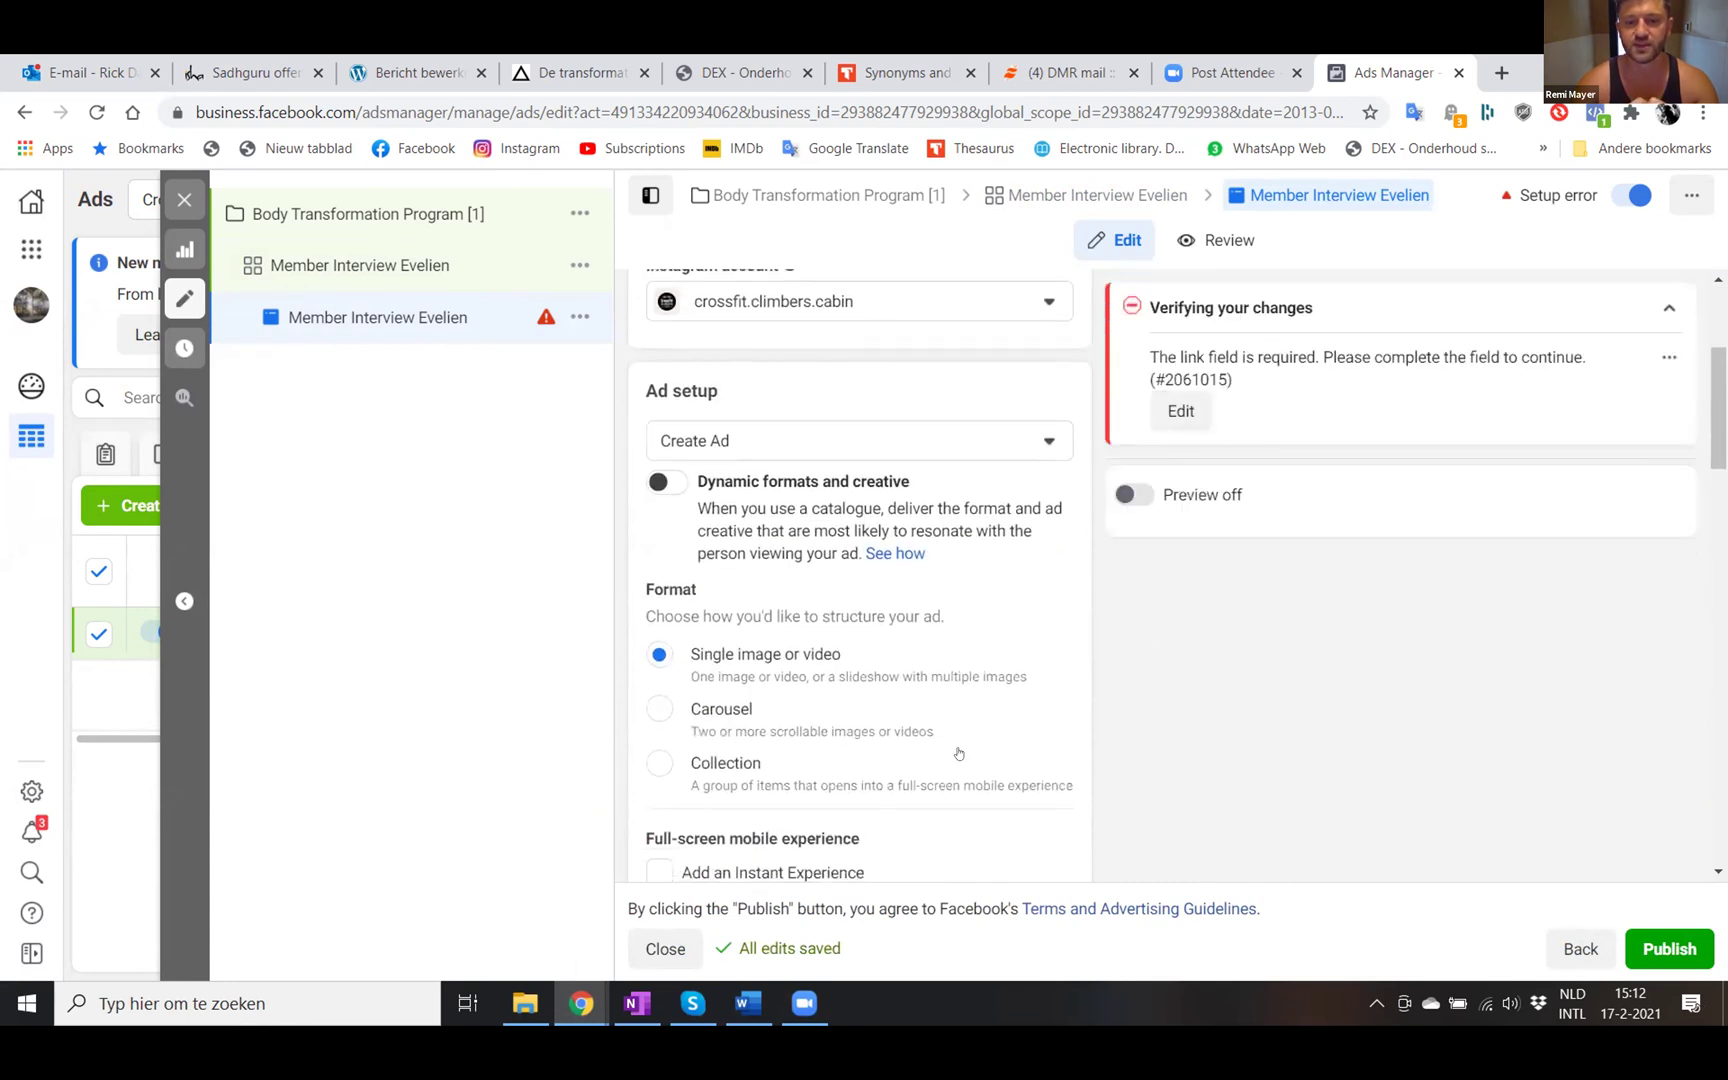
scroll(960, 756, down, 1)
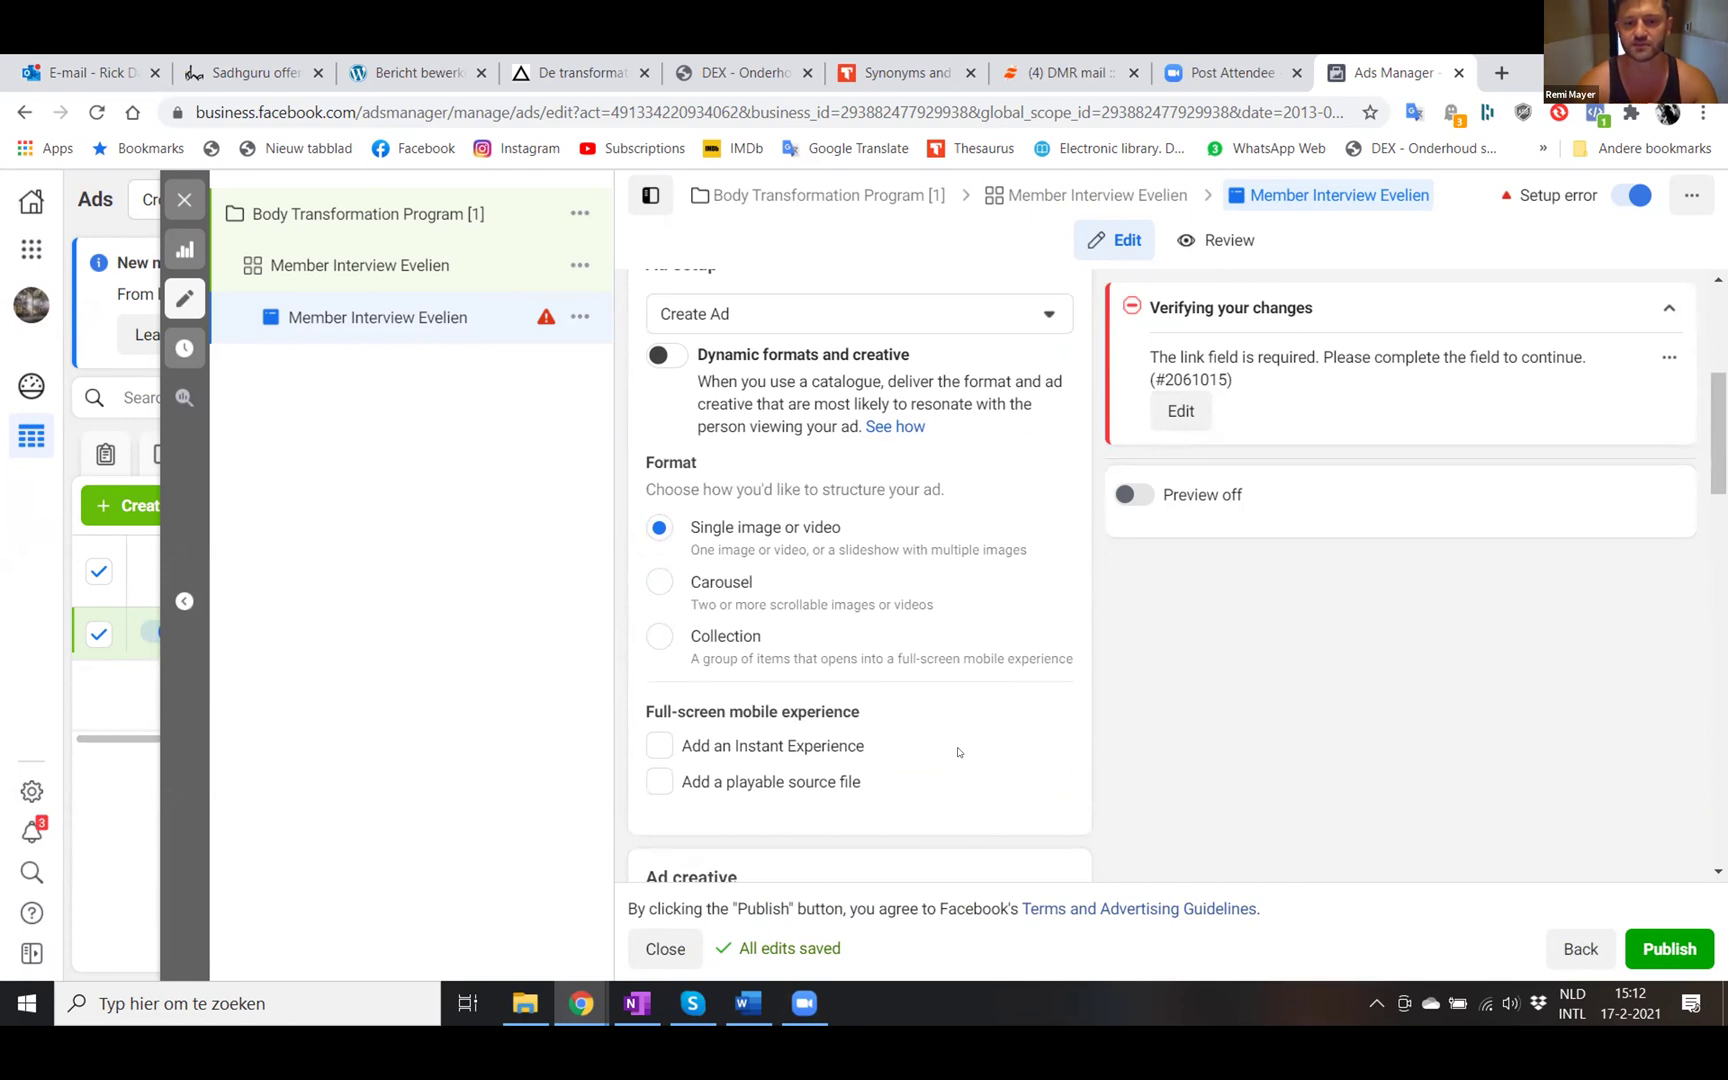
scroll(958, 752, down, 4)
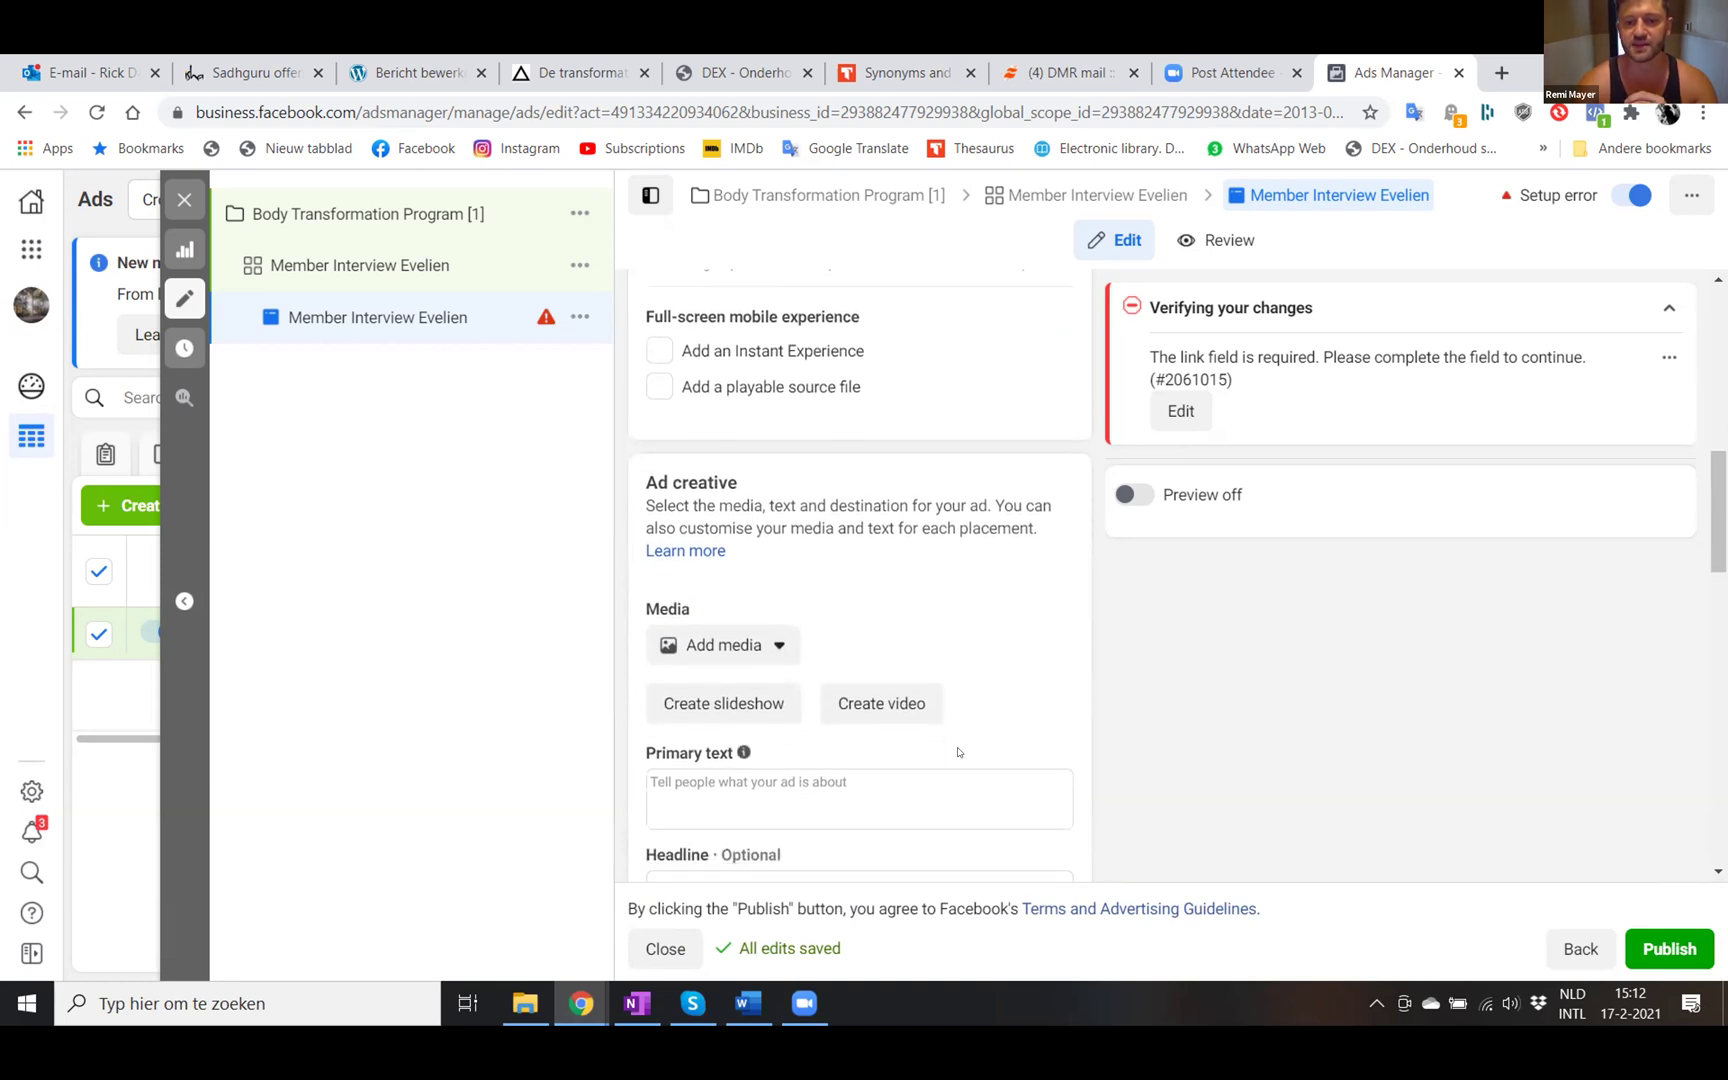
click(757, 630)
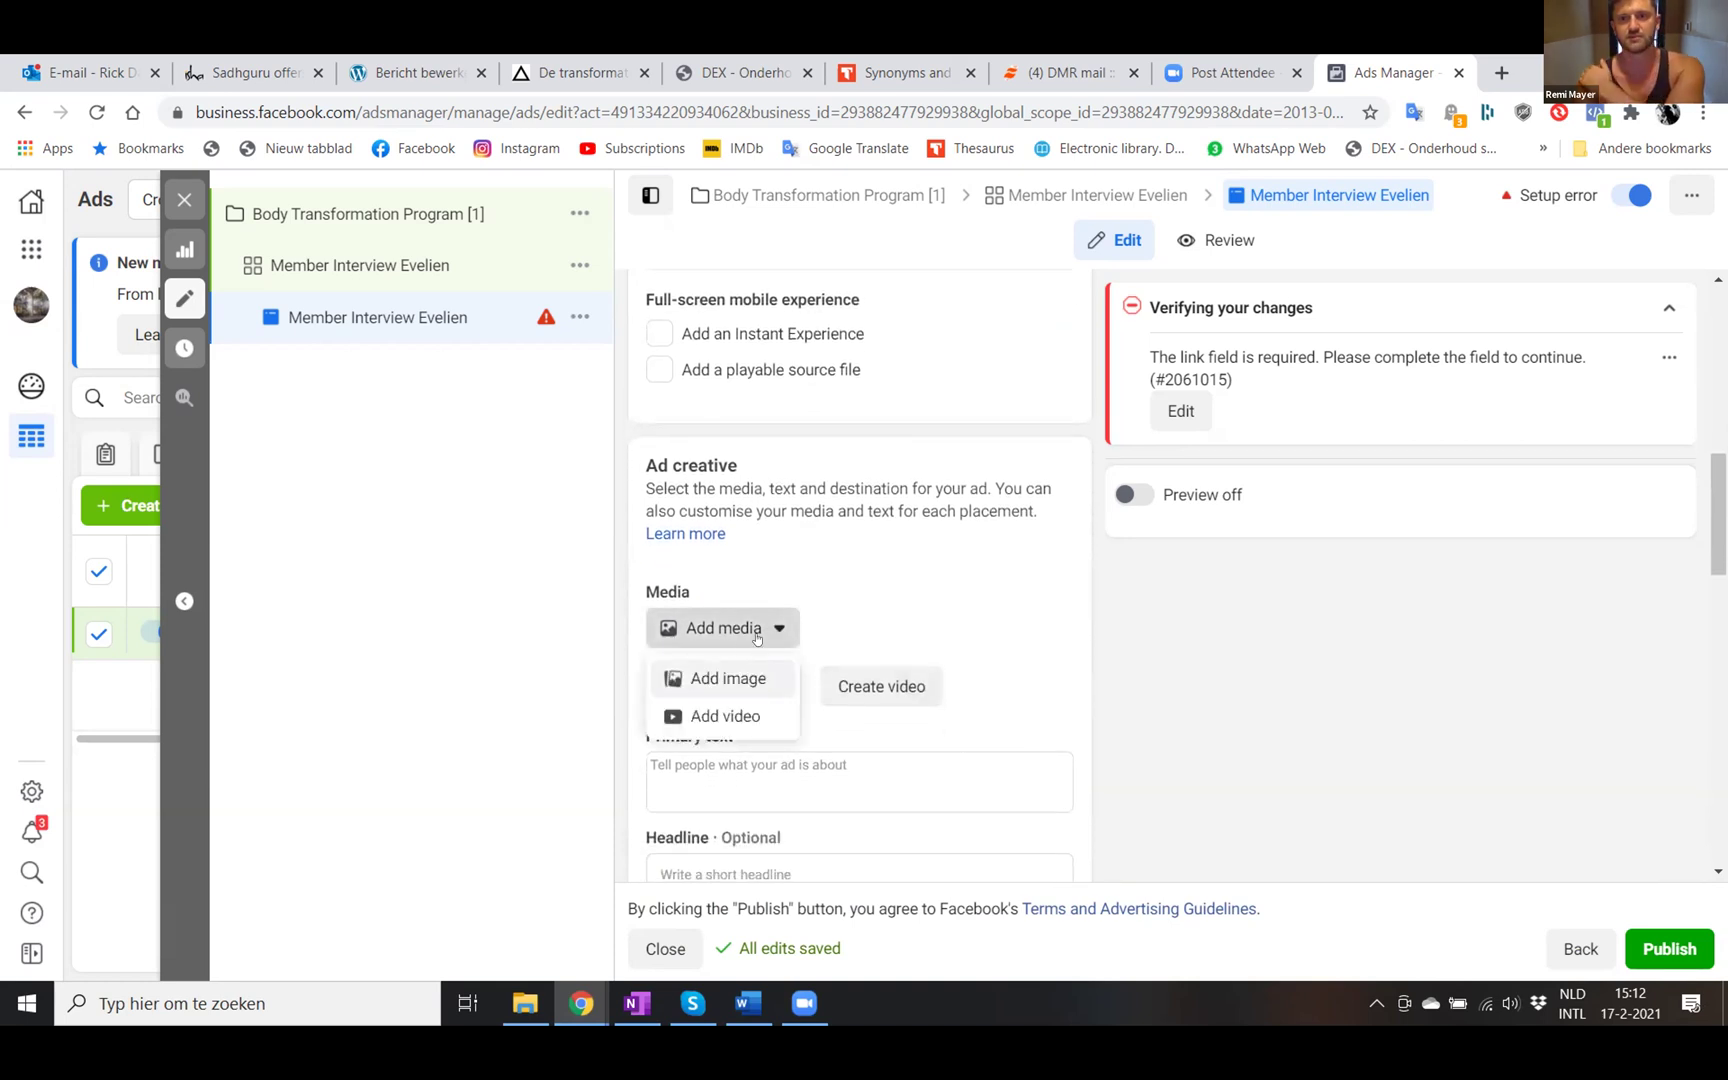
click(712, 713)
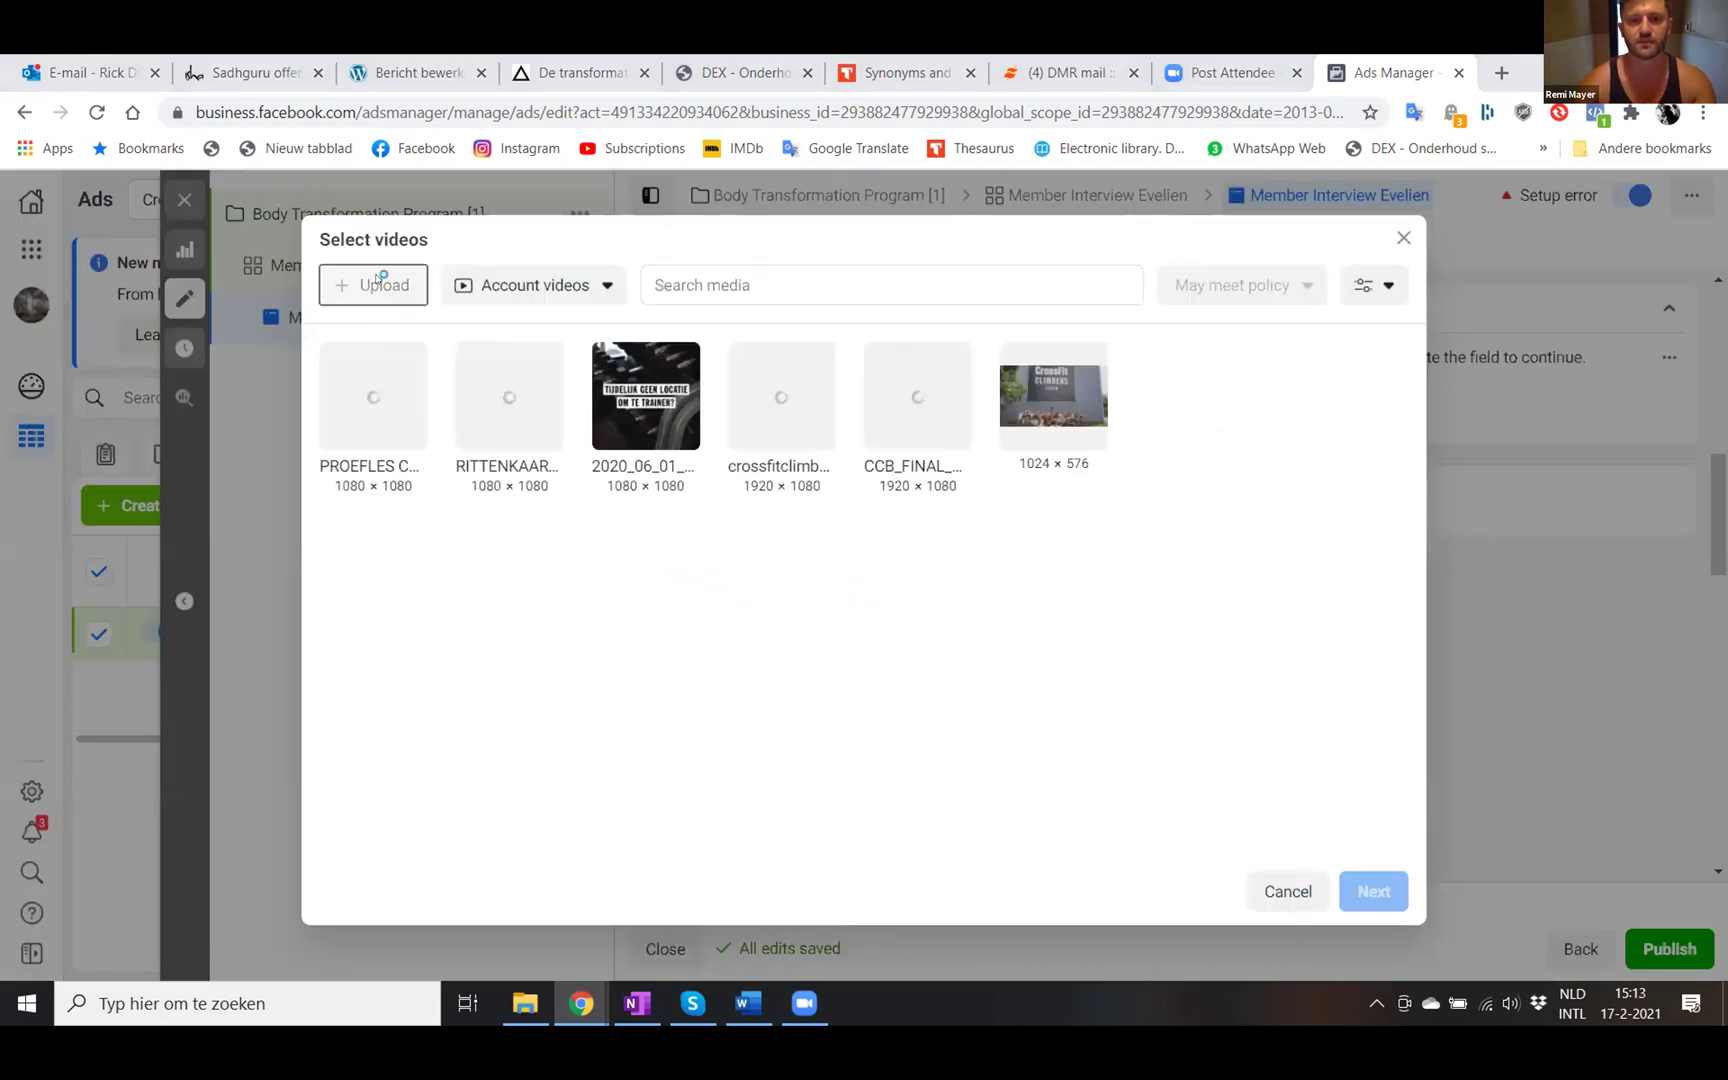
click(376, 283)
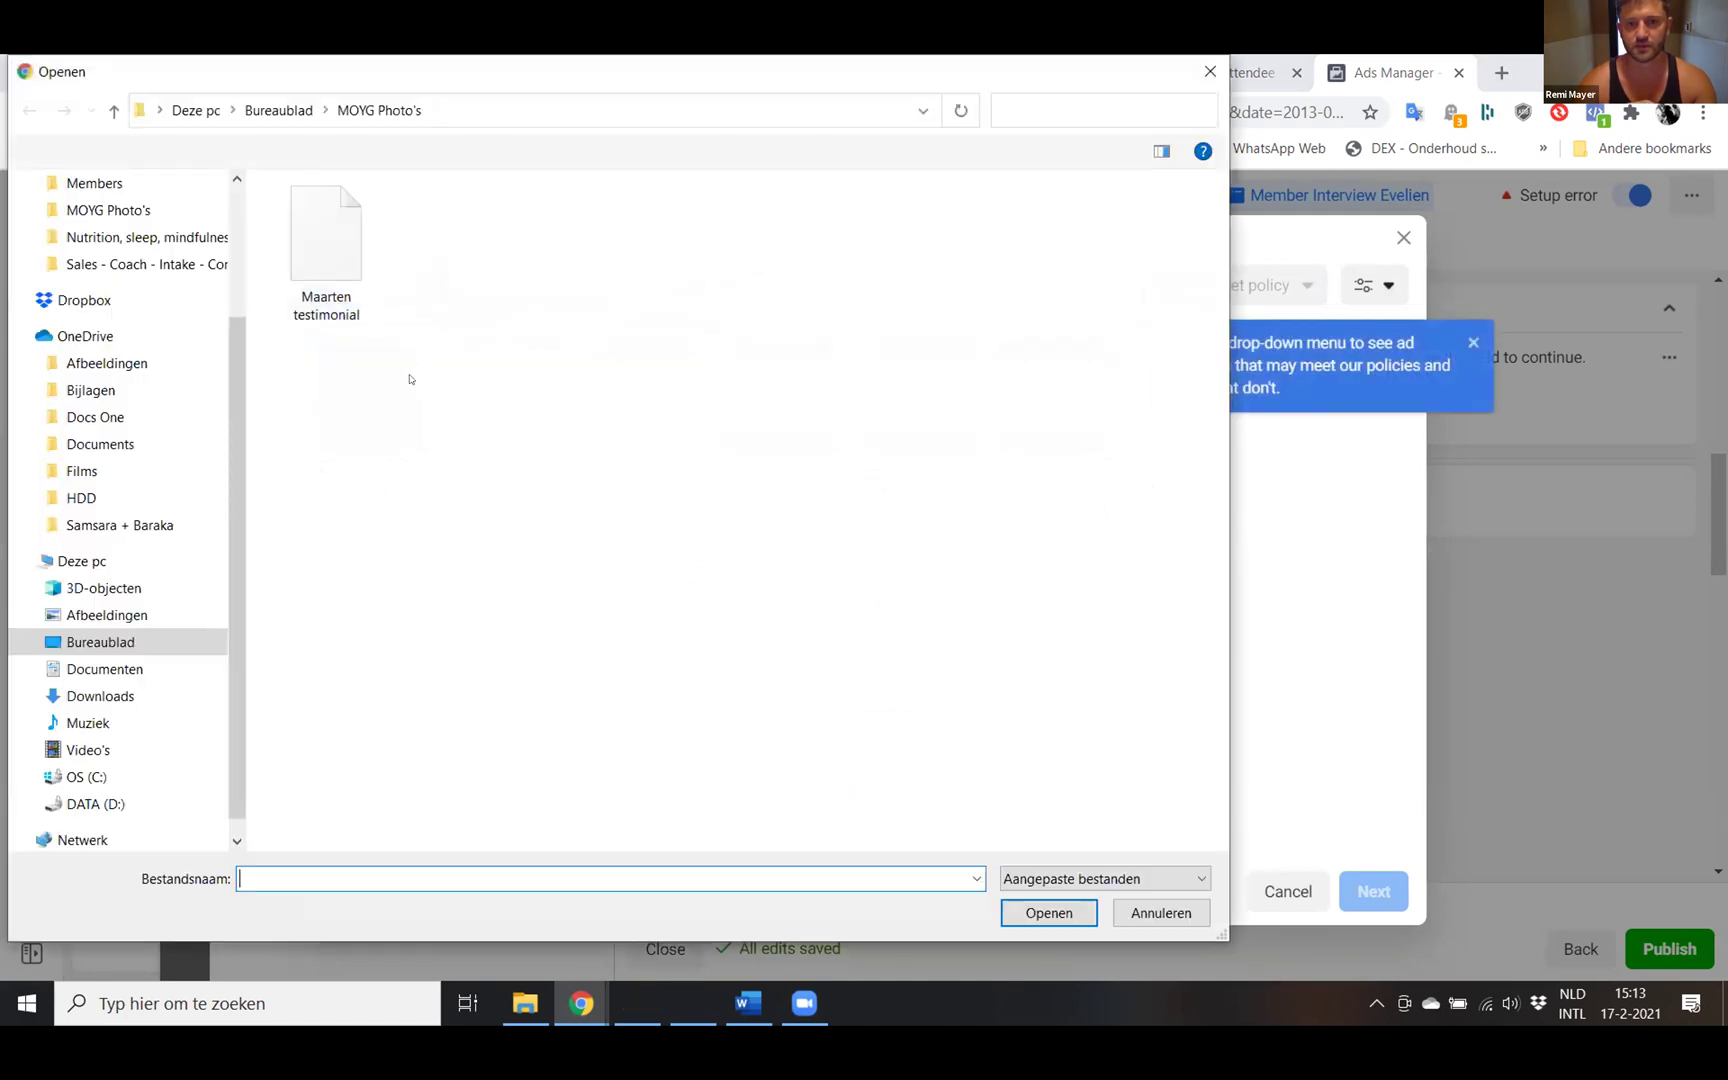
click(84, 342)
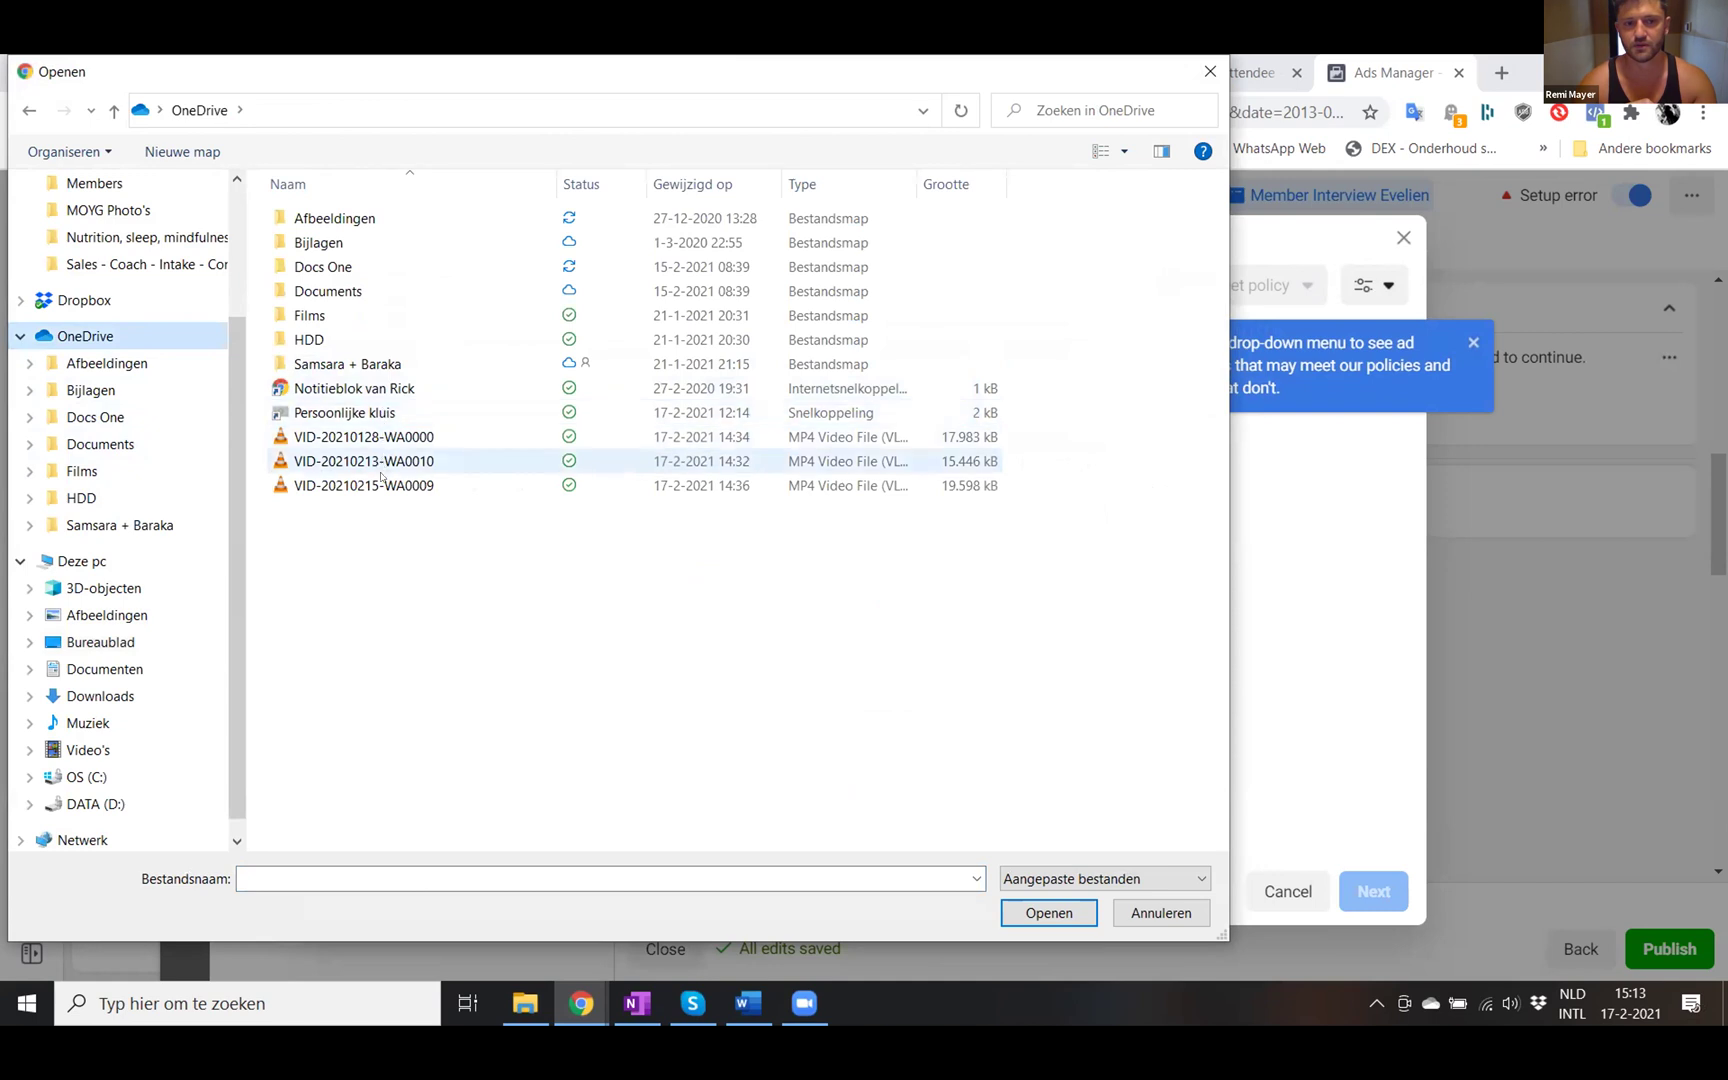
double_click(384, 484)
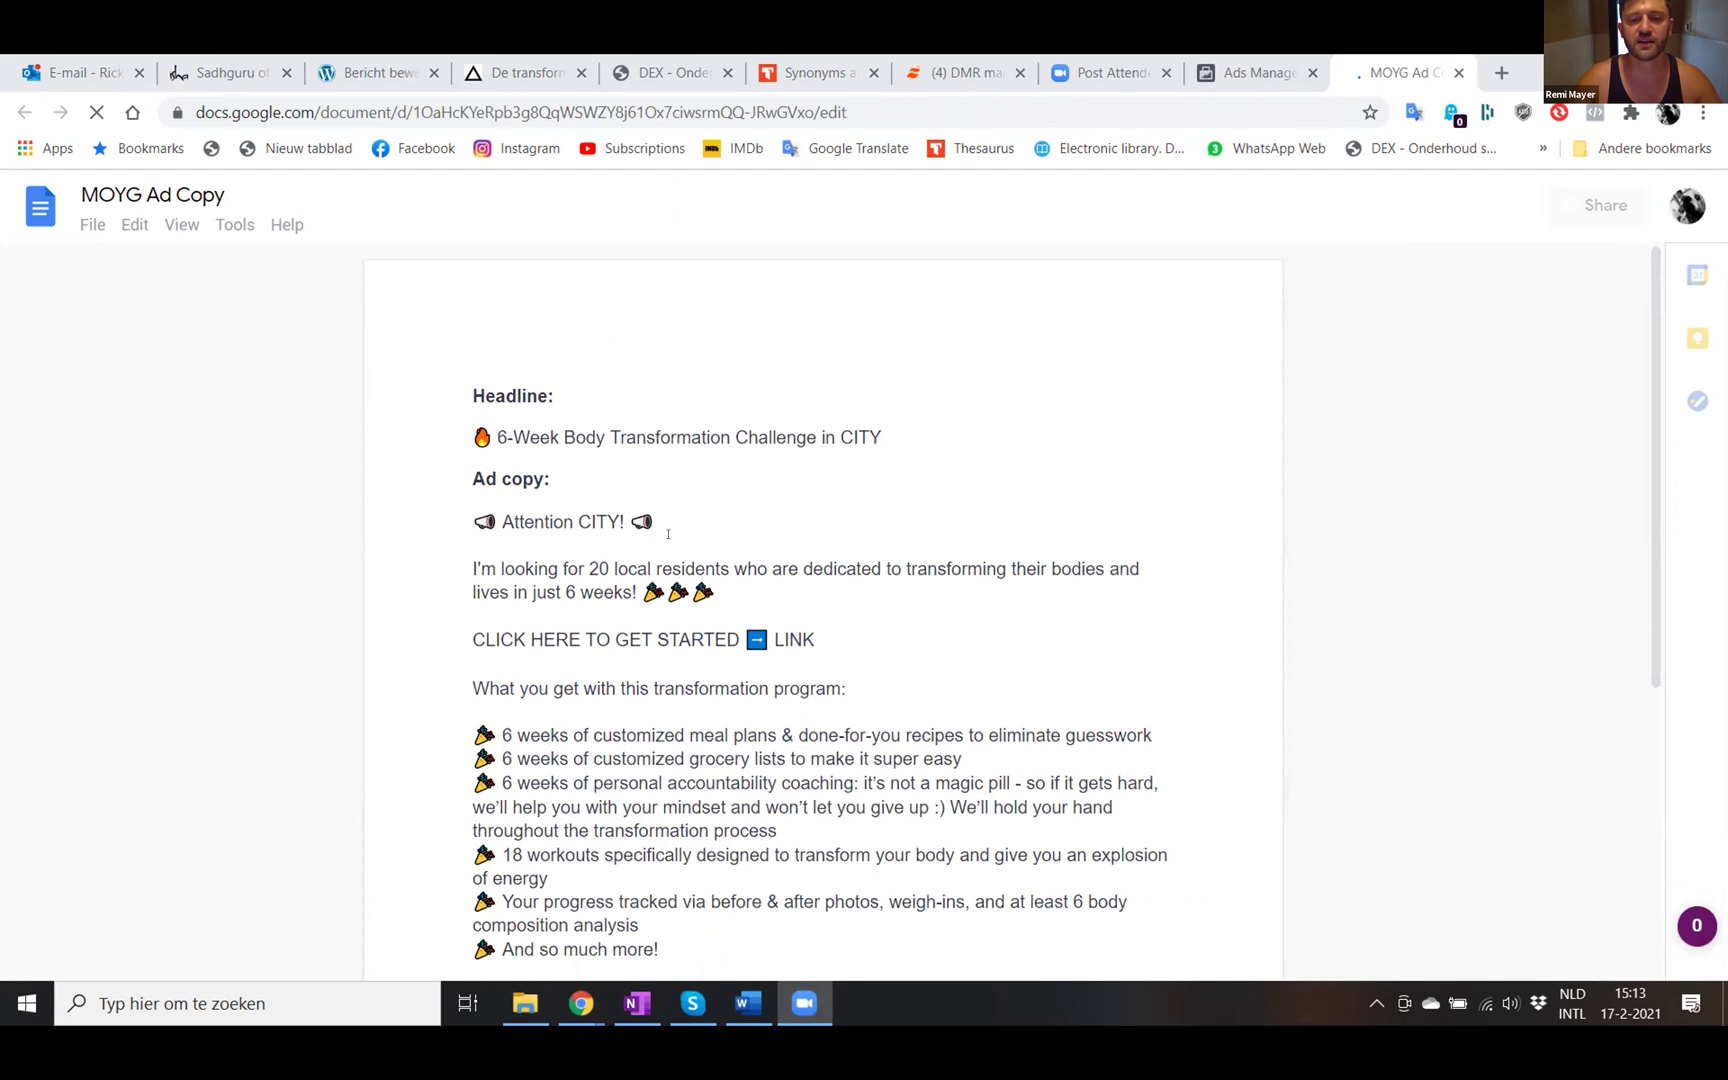
- Copy the headline '6-Week Body Transformation Challenge in CITY' from the MOYG Ad Copy doc
triple_click(797, 437)
drag(797, 437, 878, 437)
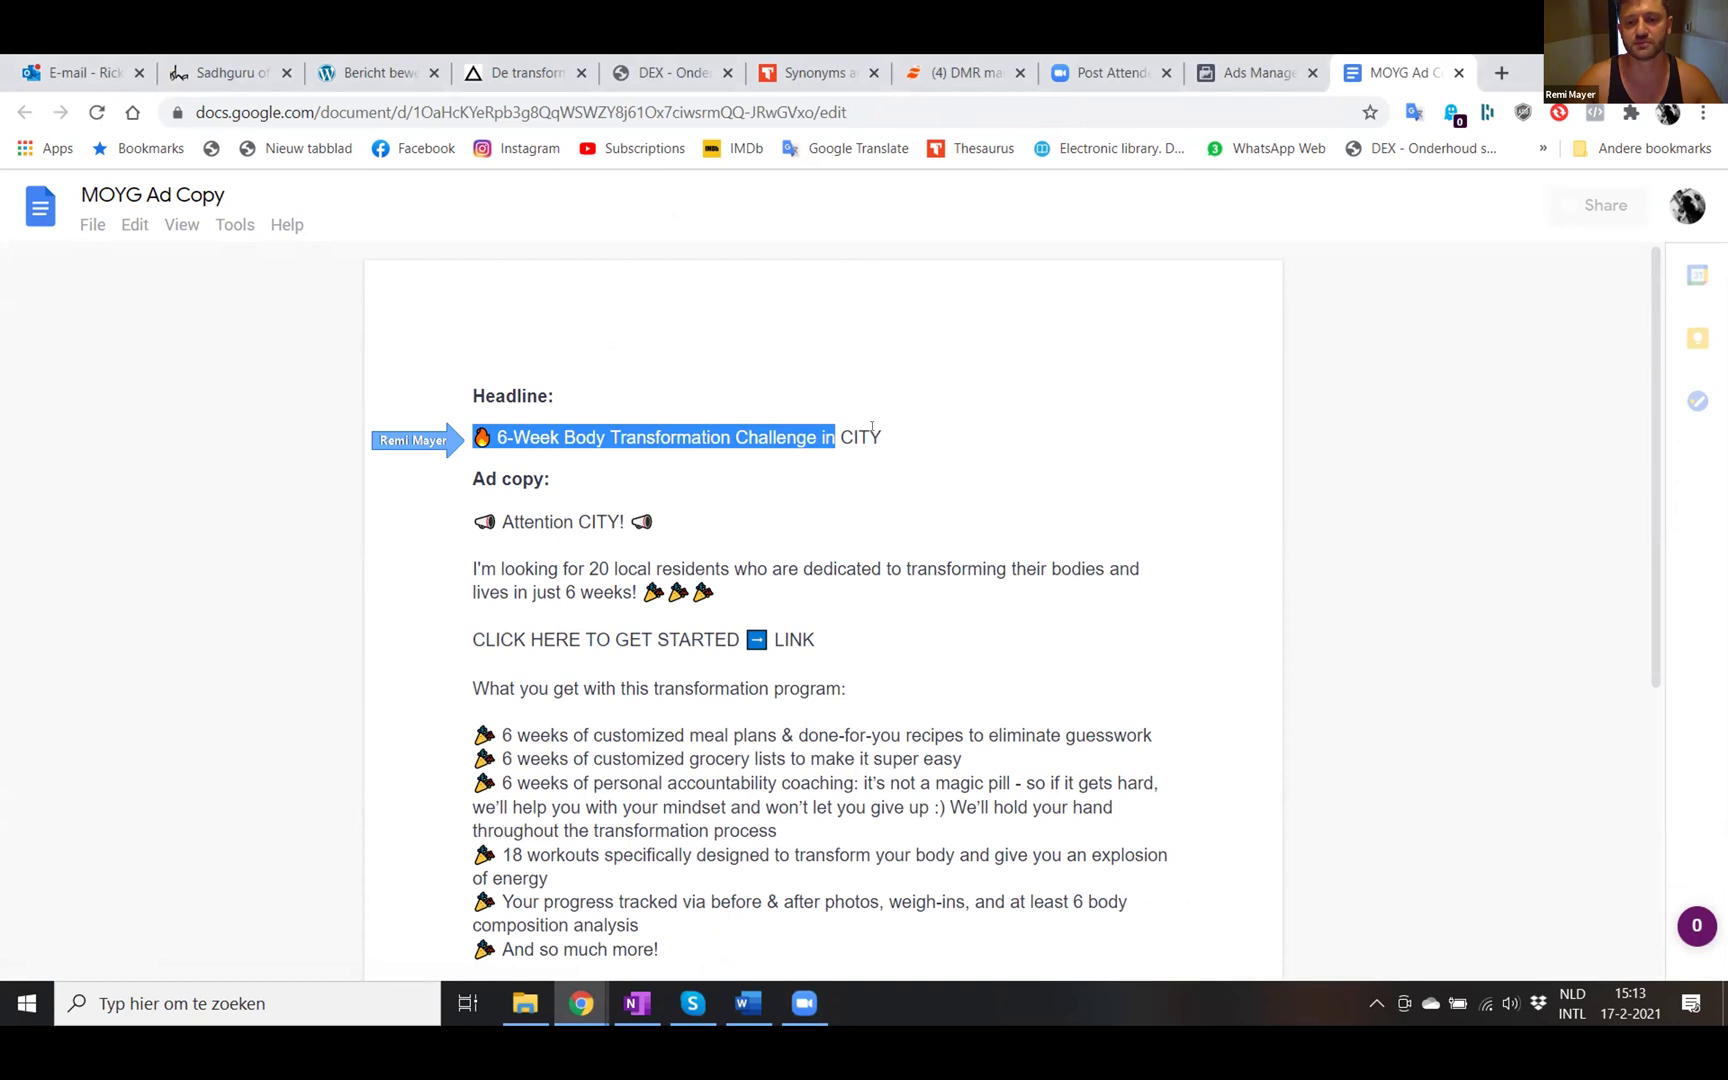
click(872, 430)
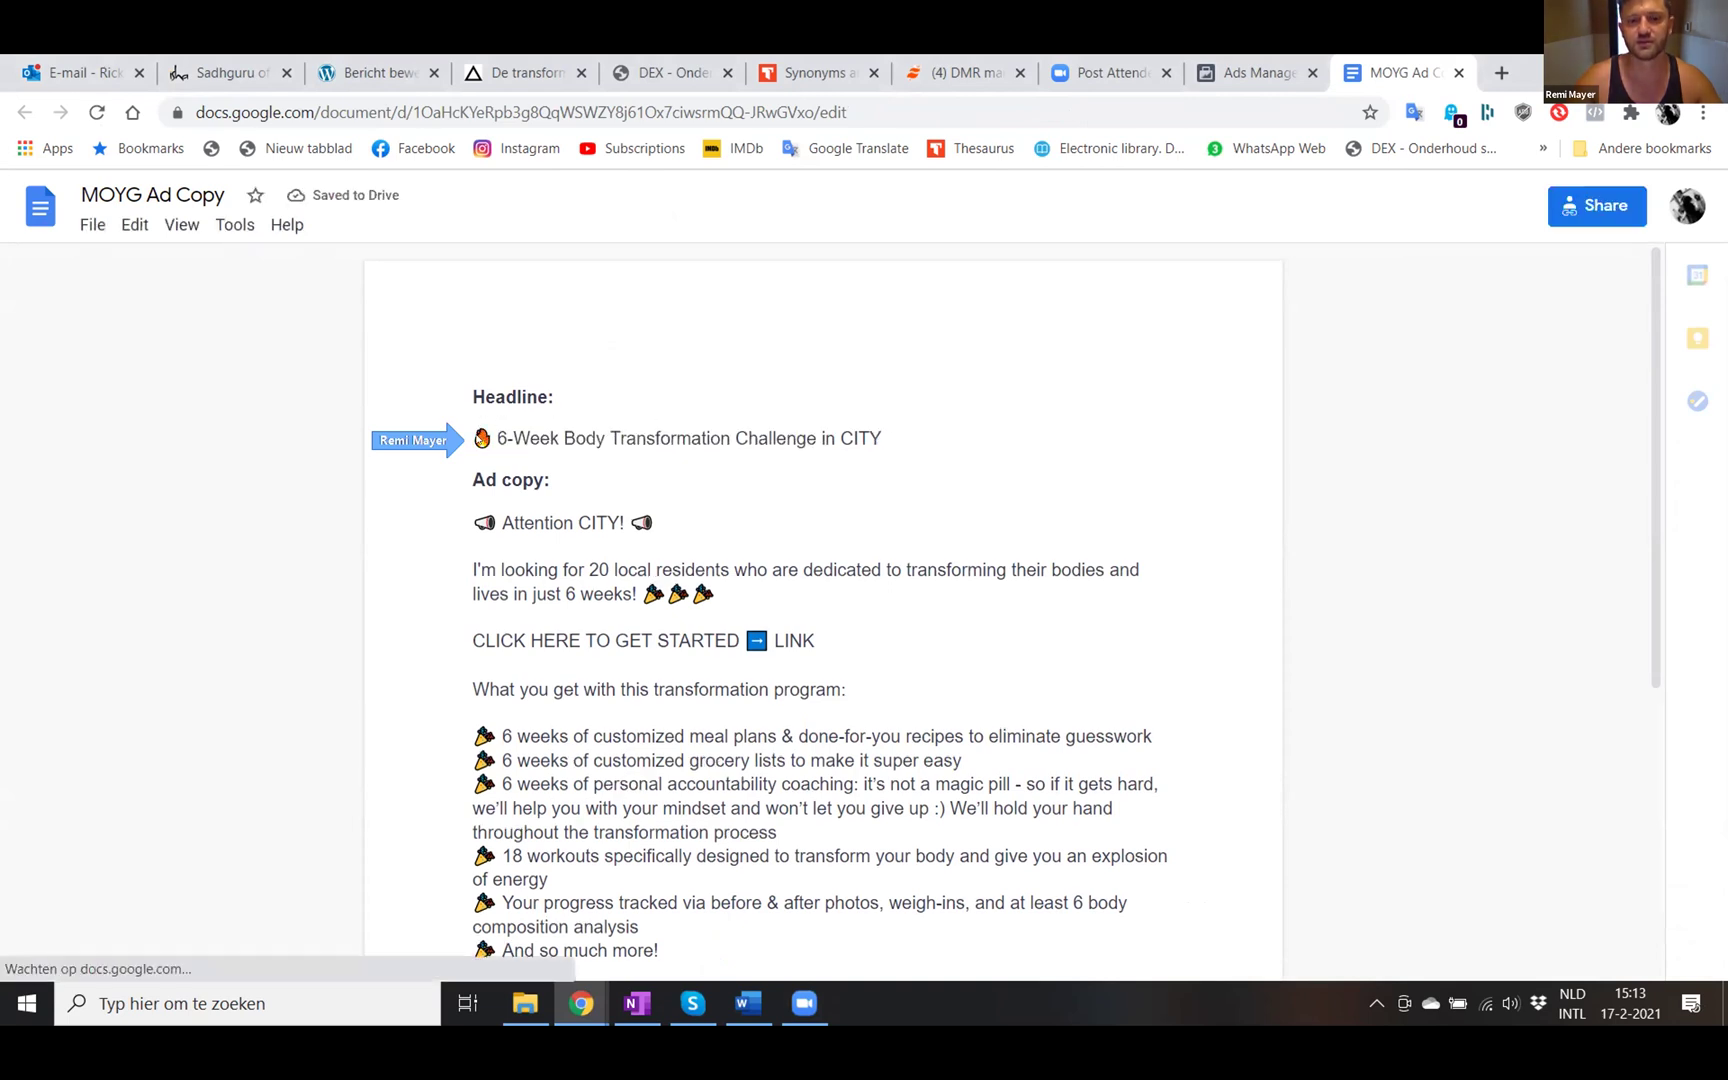
drag(473, 437, 877, 437)
key(ctrl+c)
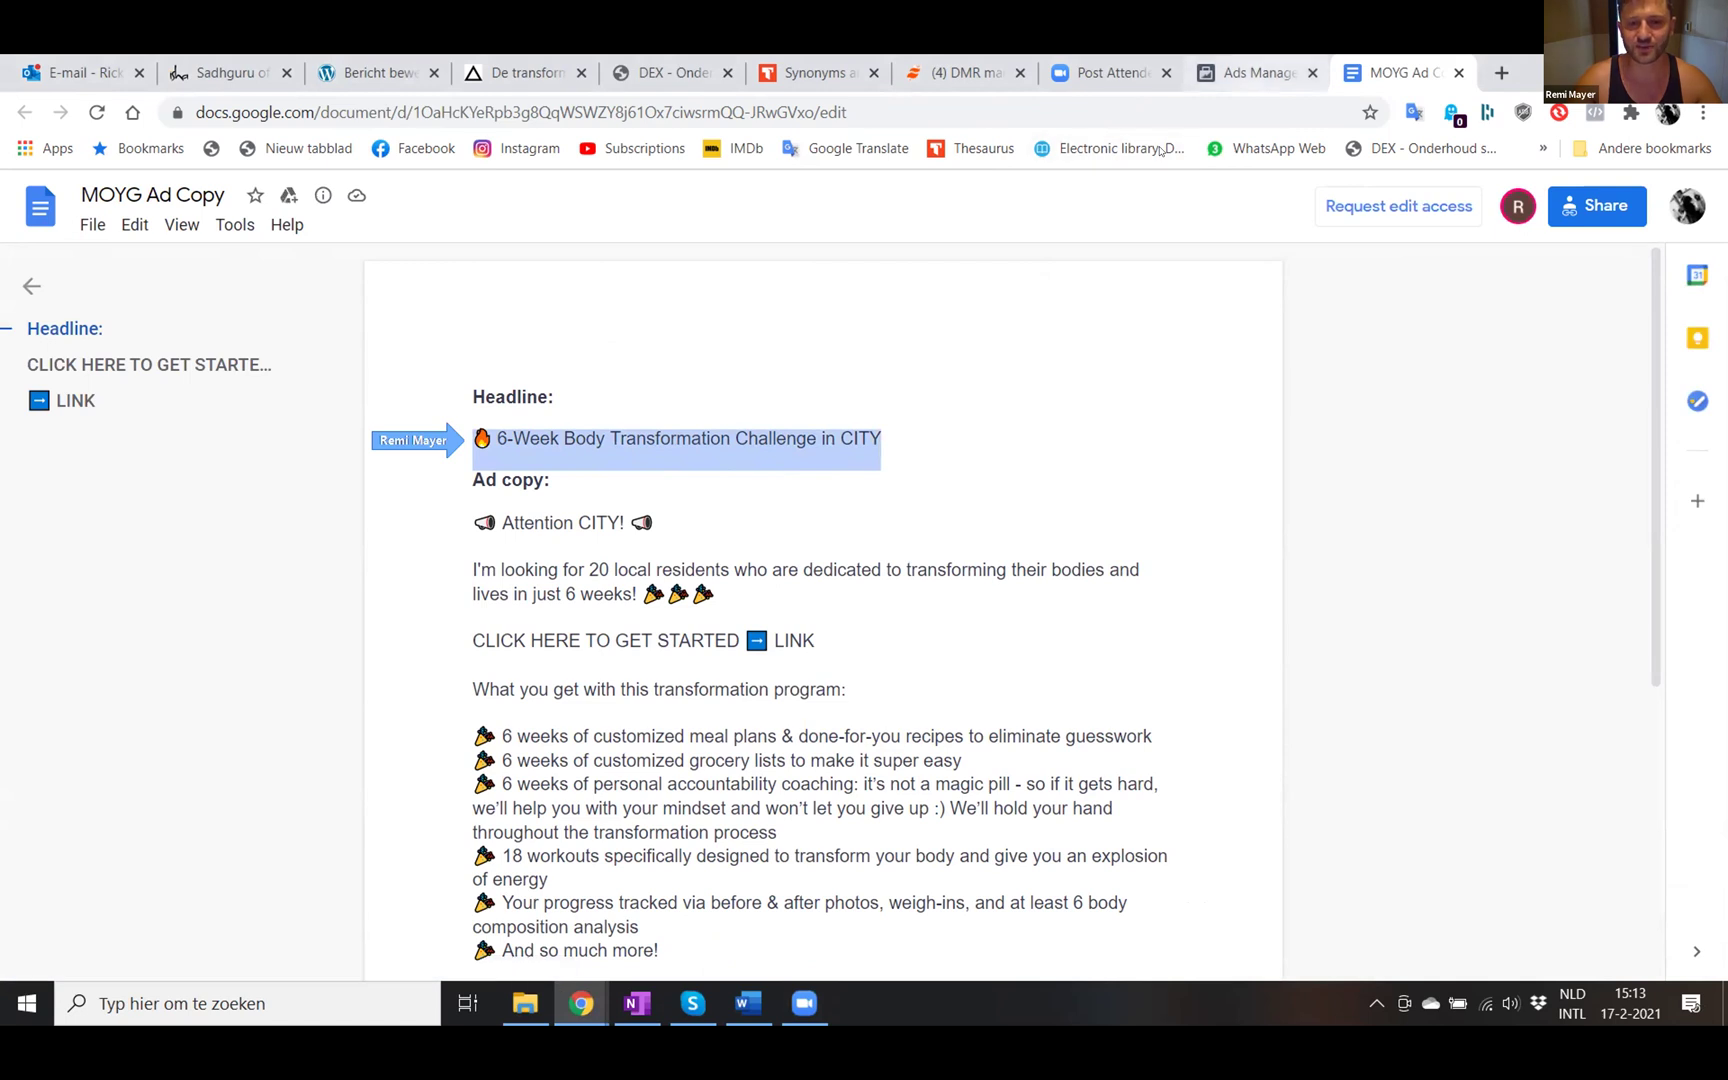
click(1258, 72)
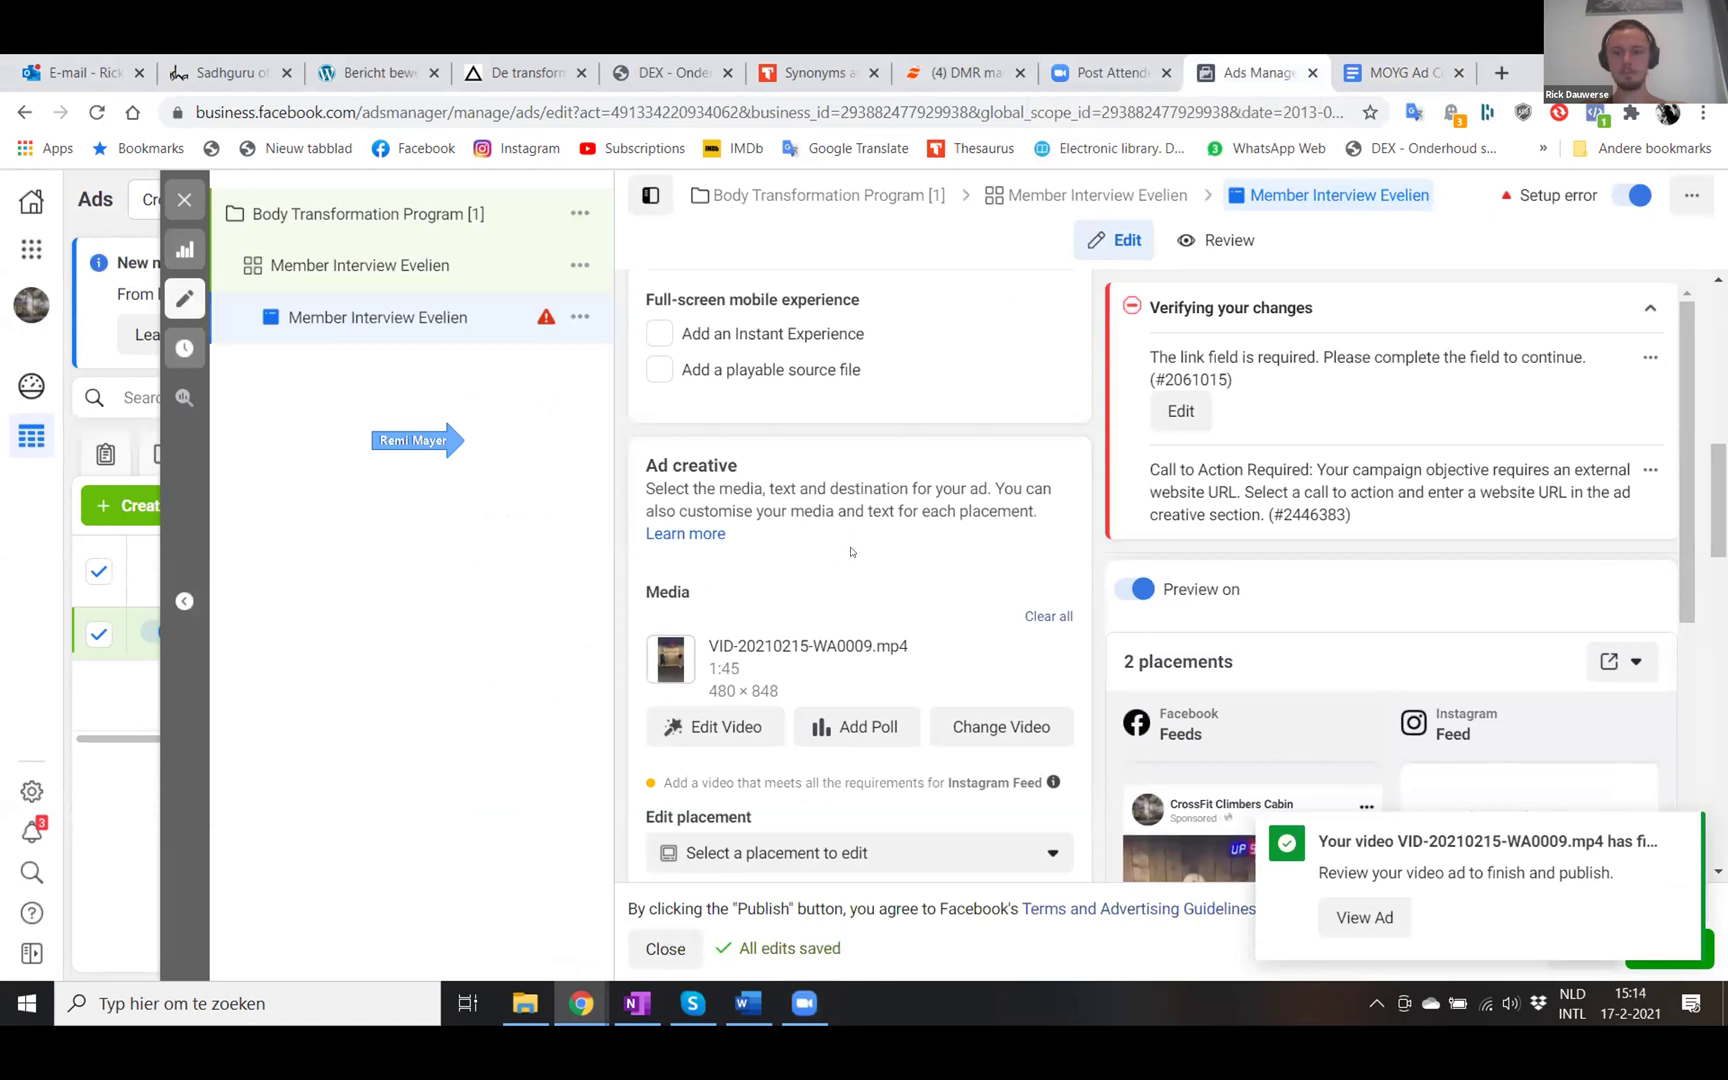
- Paste the copied headline into the ad and change it to '8-Week Body Transformation Challenge in CITY'
scroll(851, 551, down, 4)
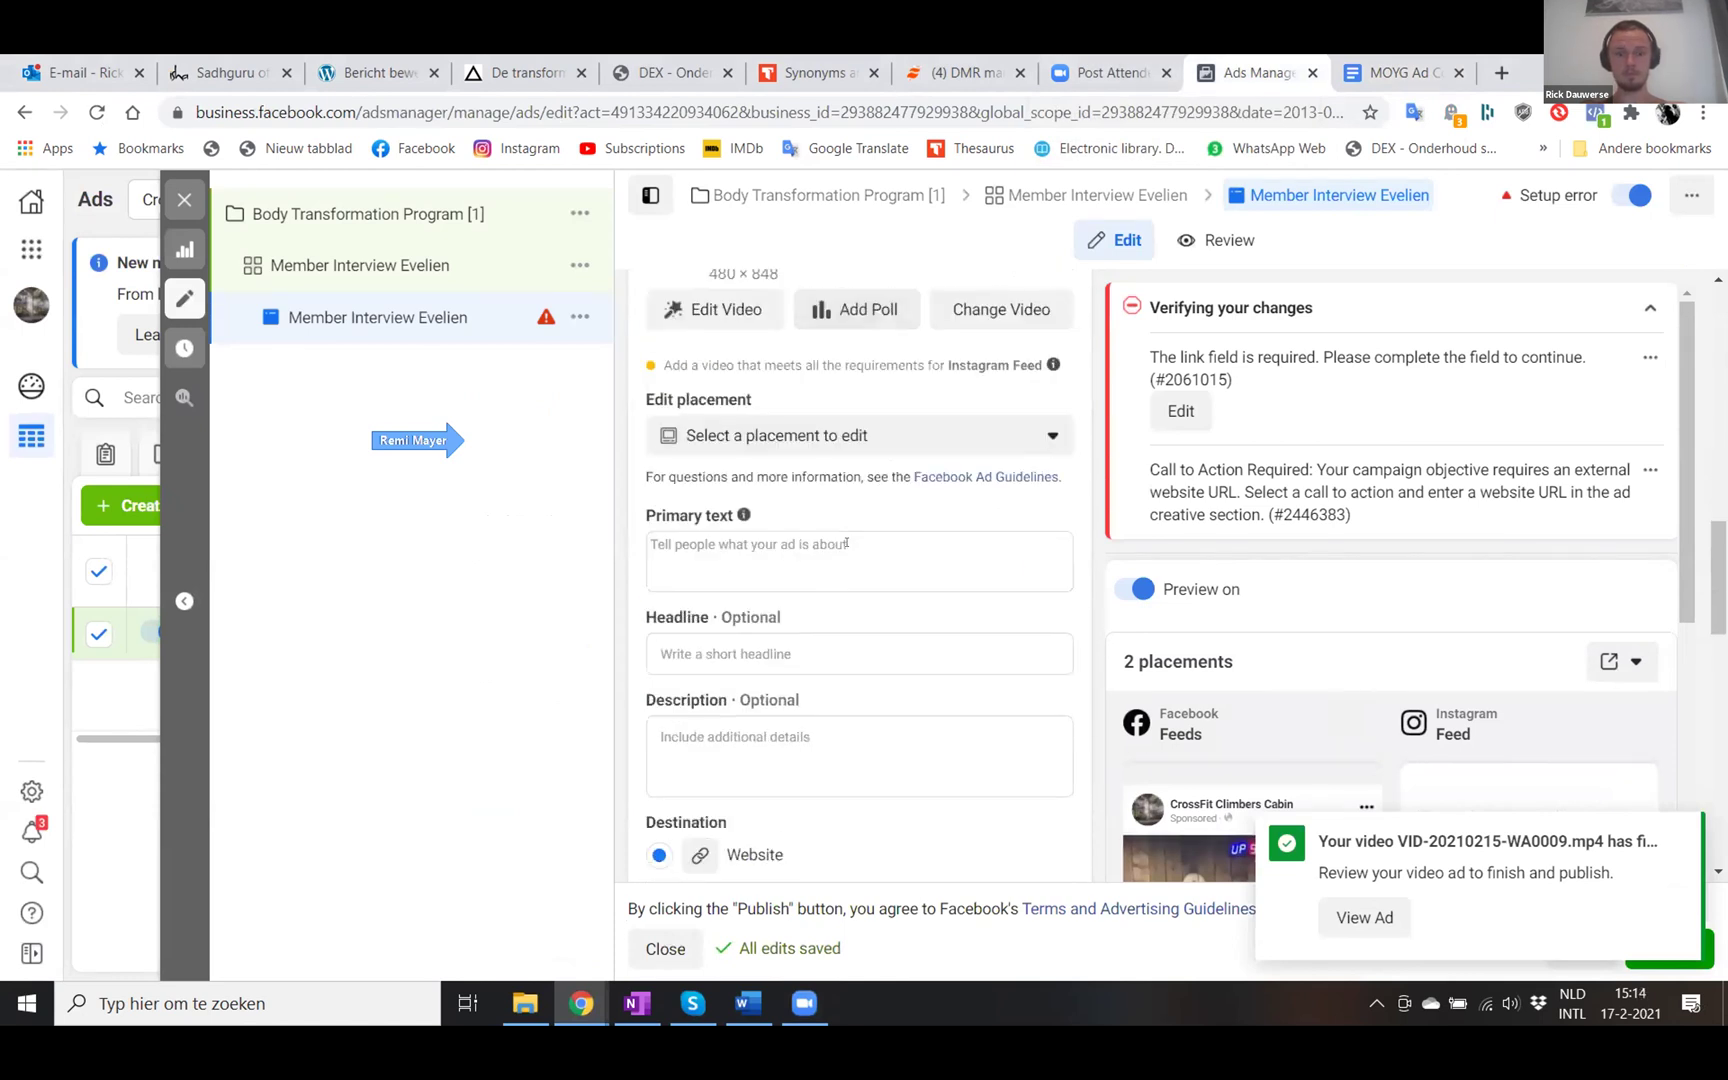
click(731, 551)
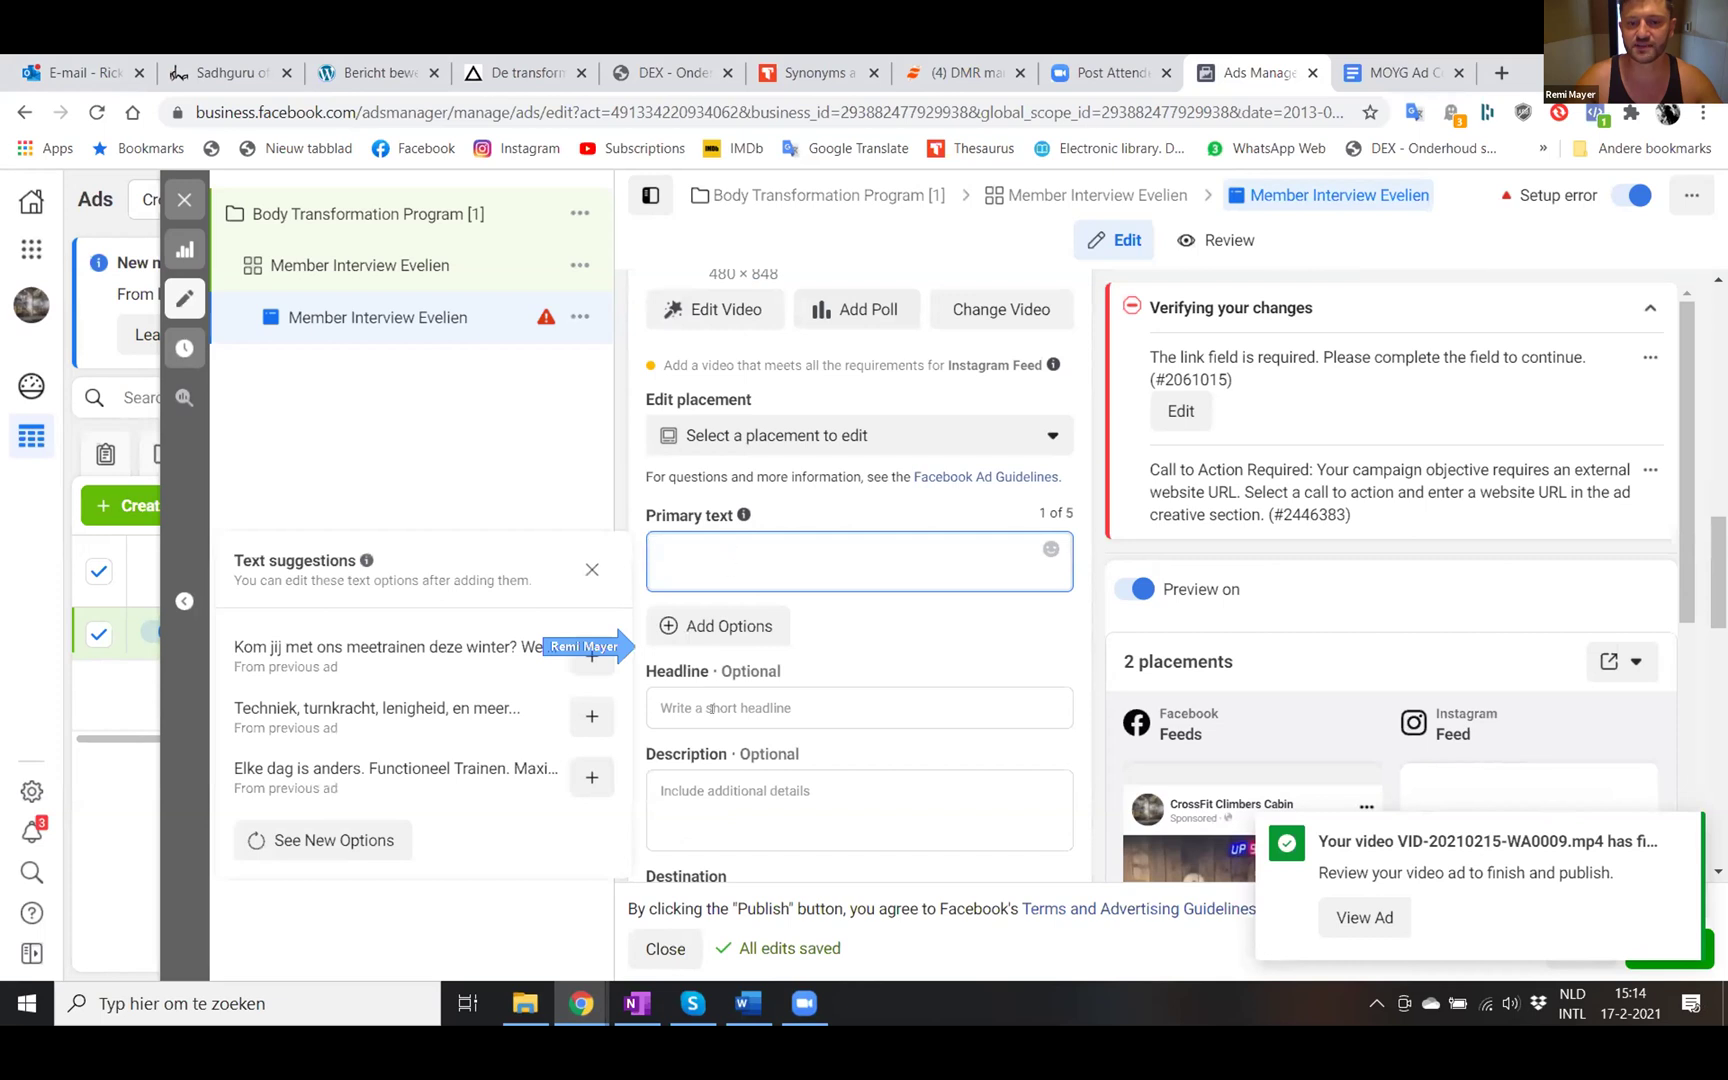
click(710, 702)
key(ctrl+v)
scroll(803, 707, down, 1)
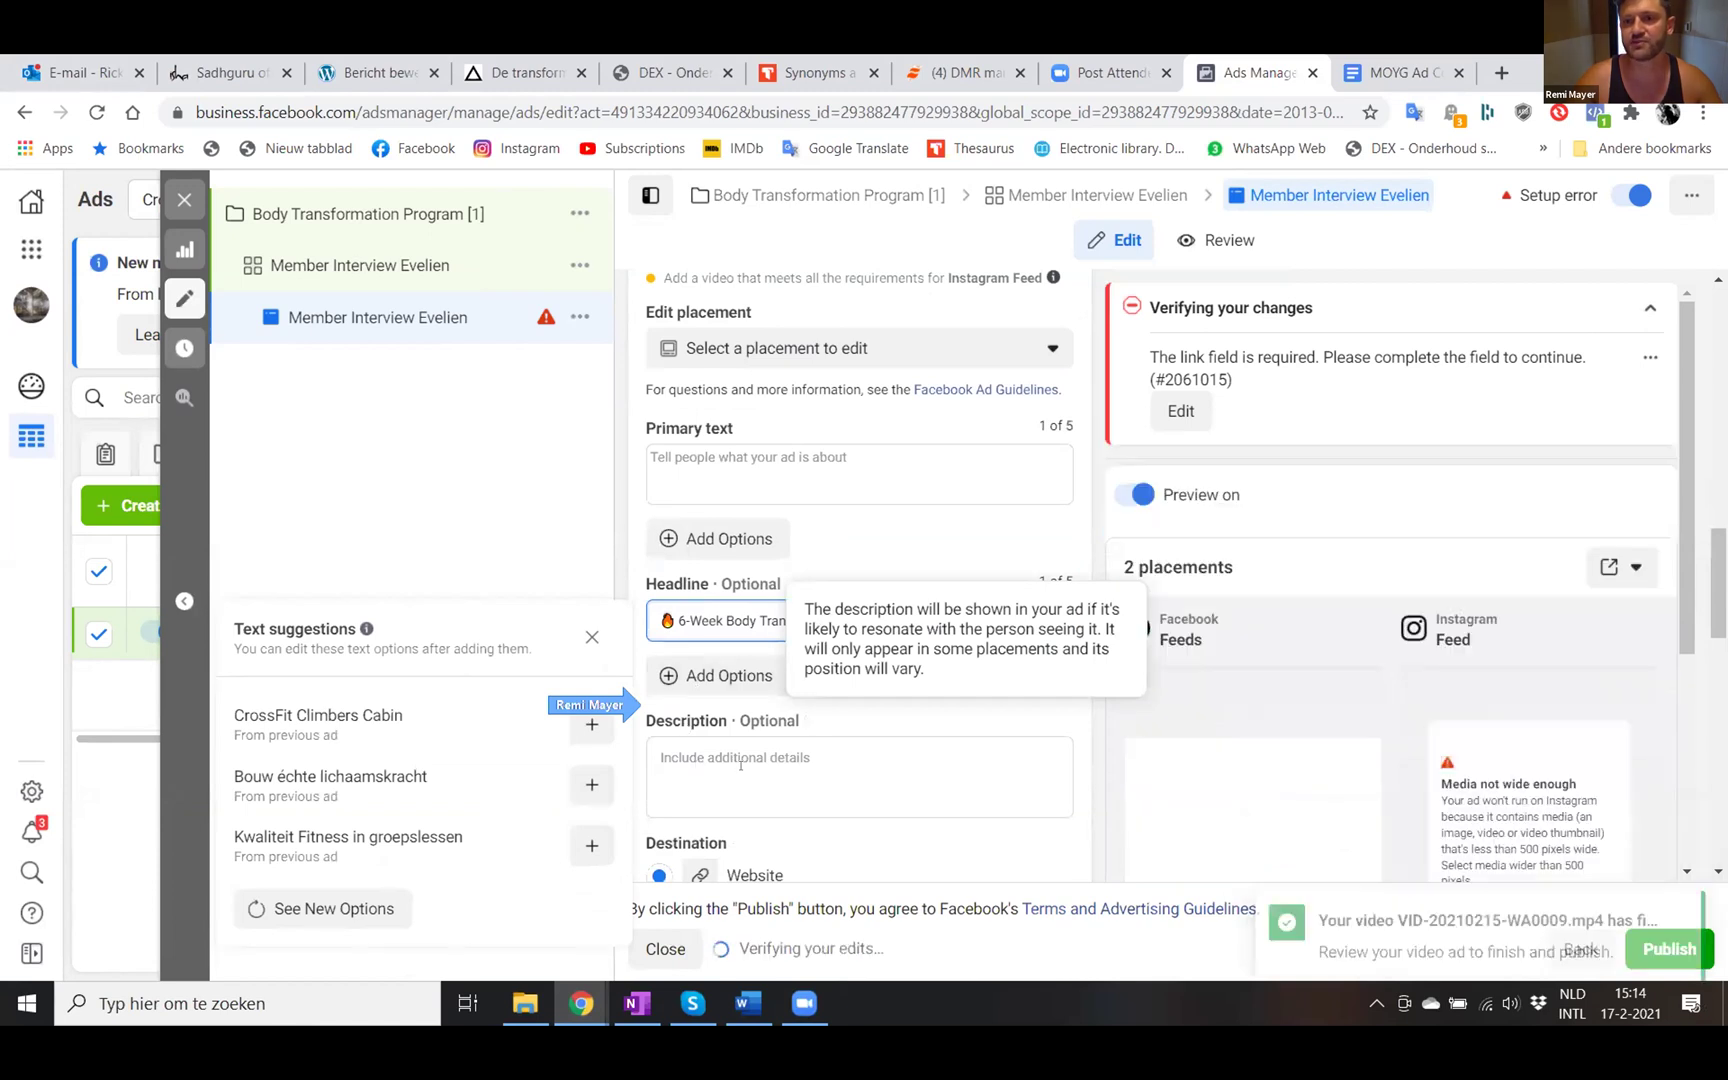
click(686, 628)
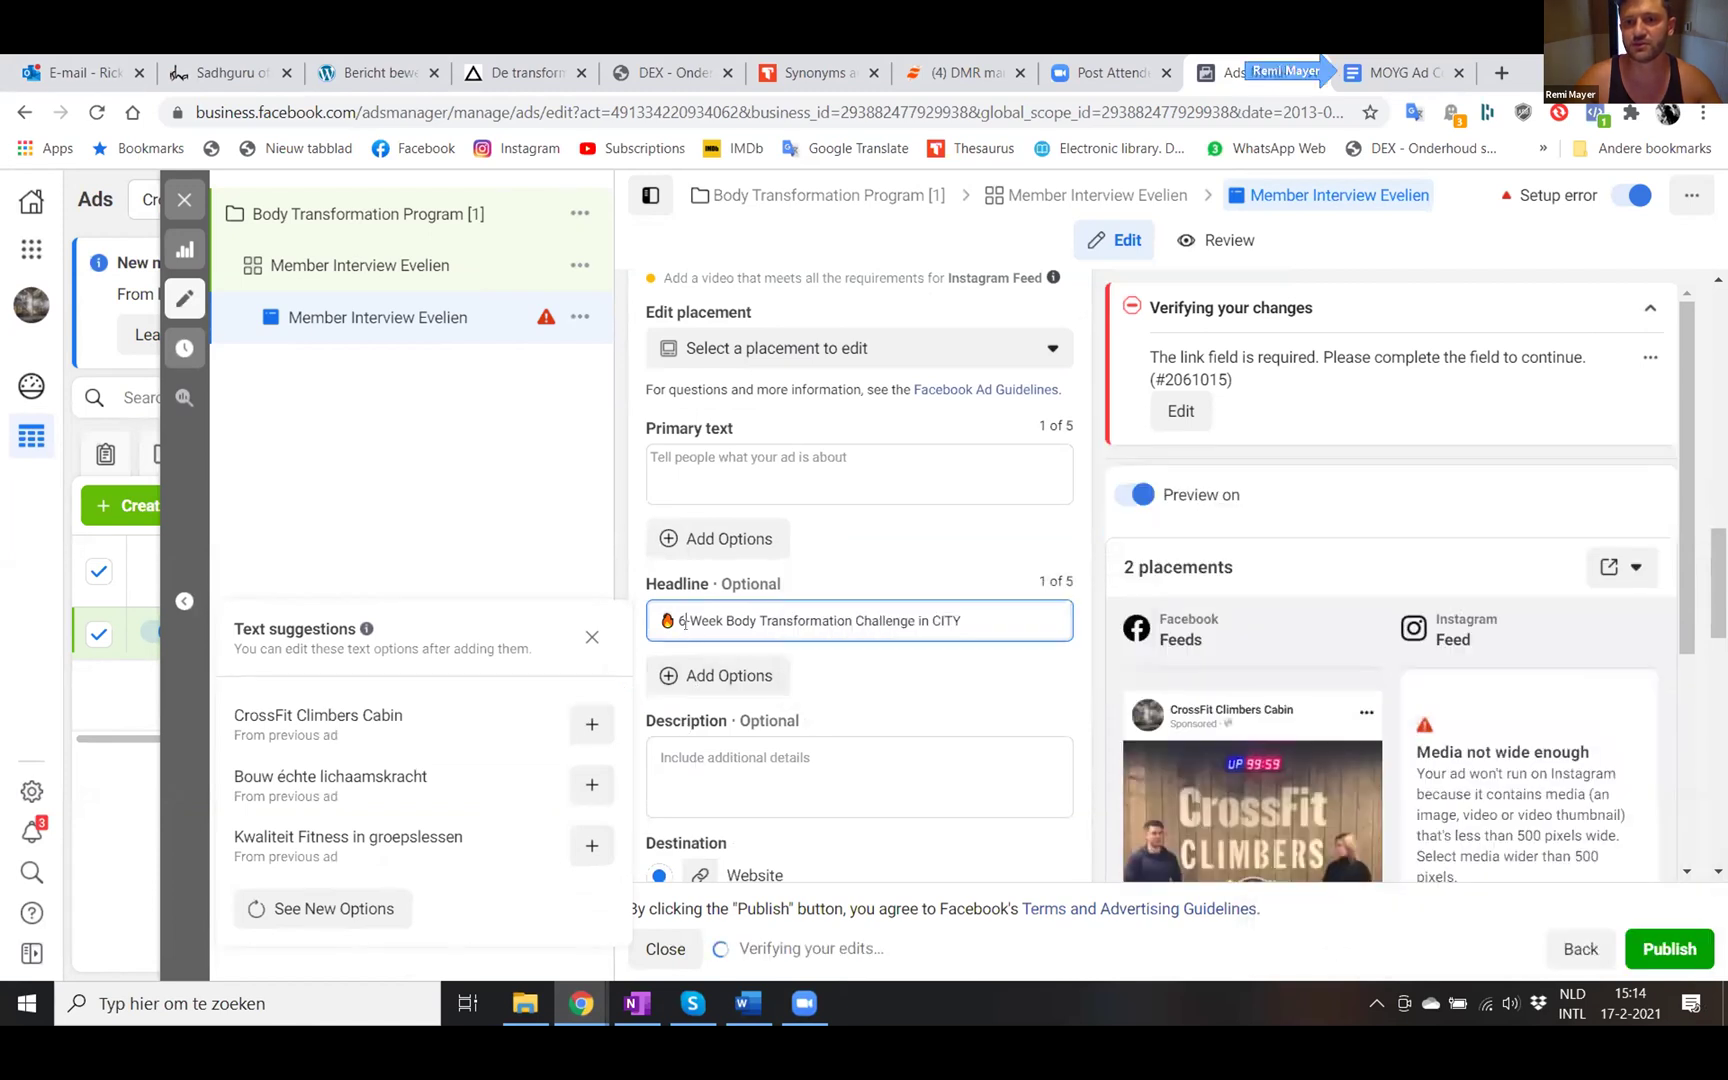
key(BackSpace)
text(8)
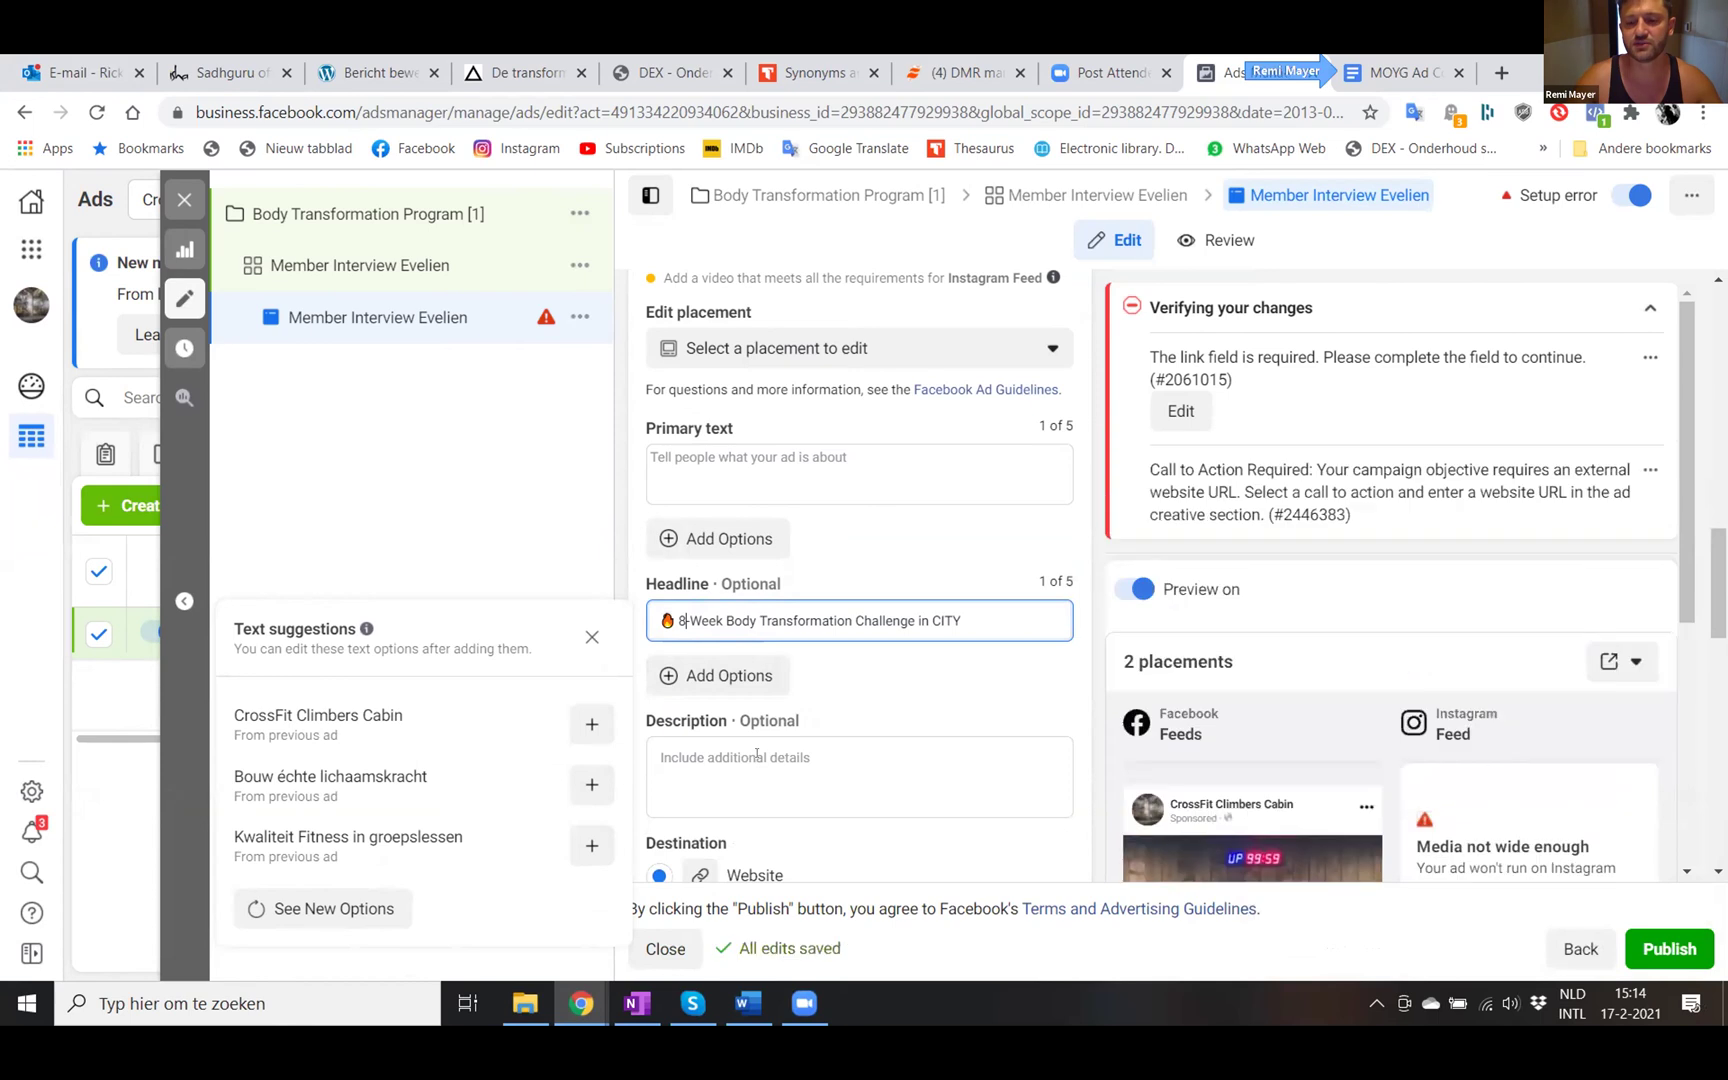
click(757, 754)
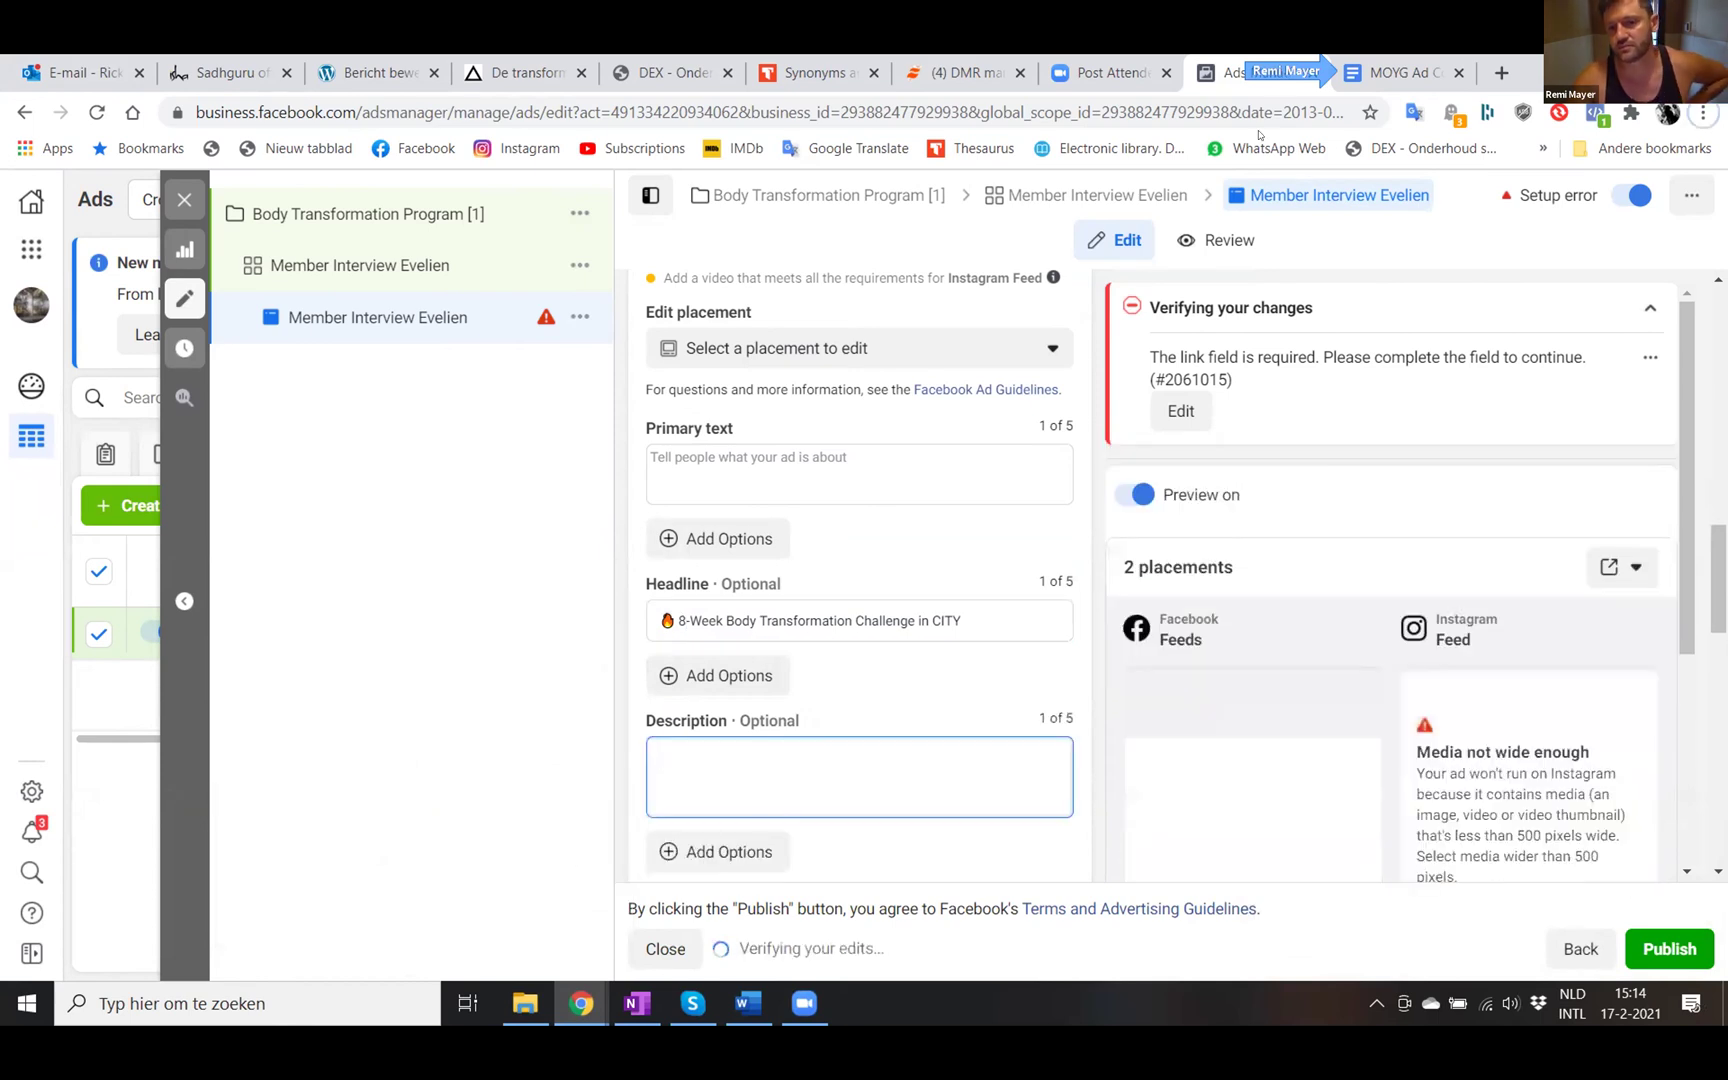
click(1376, 66)
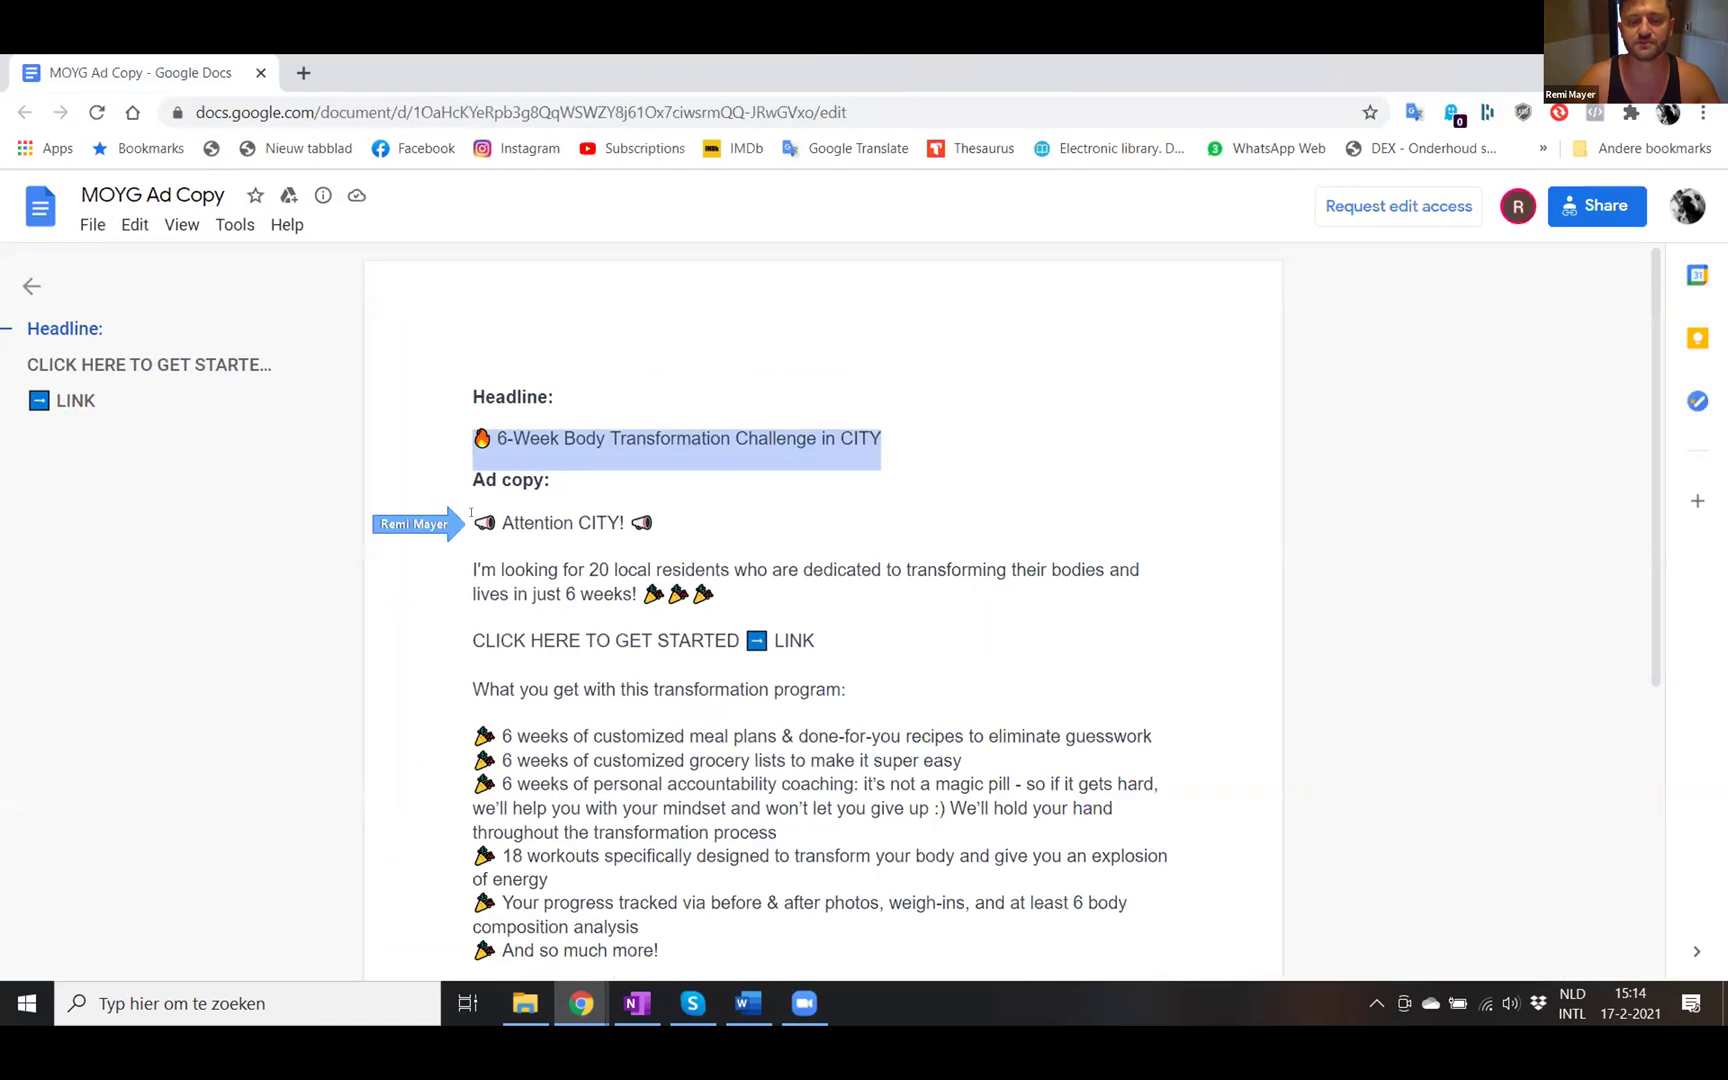
- Copy the ad copy from 'Attention CITY!' through the closing consultation line
click(471, 513)
drag(471, 513, 1049, 886)
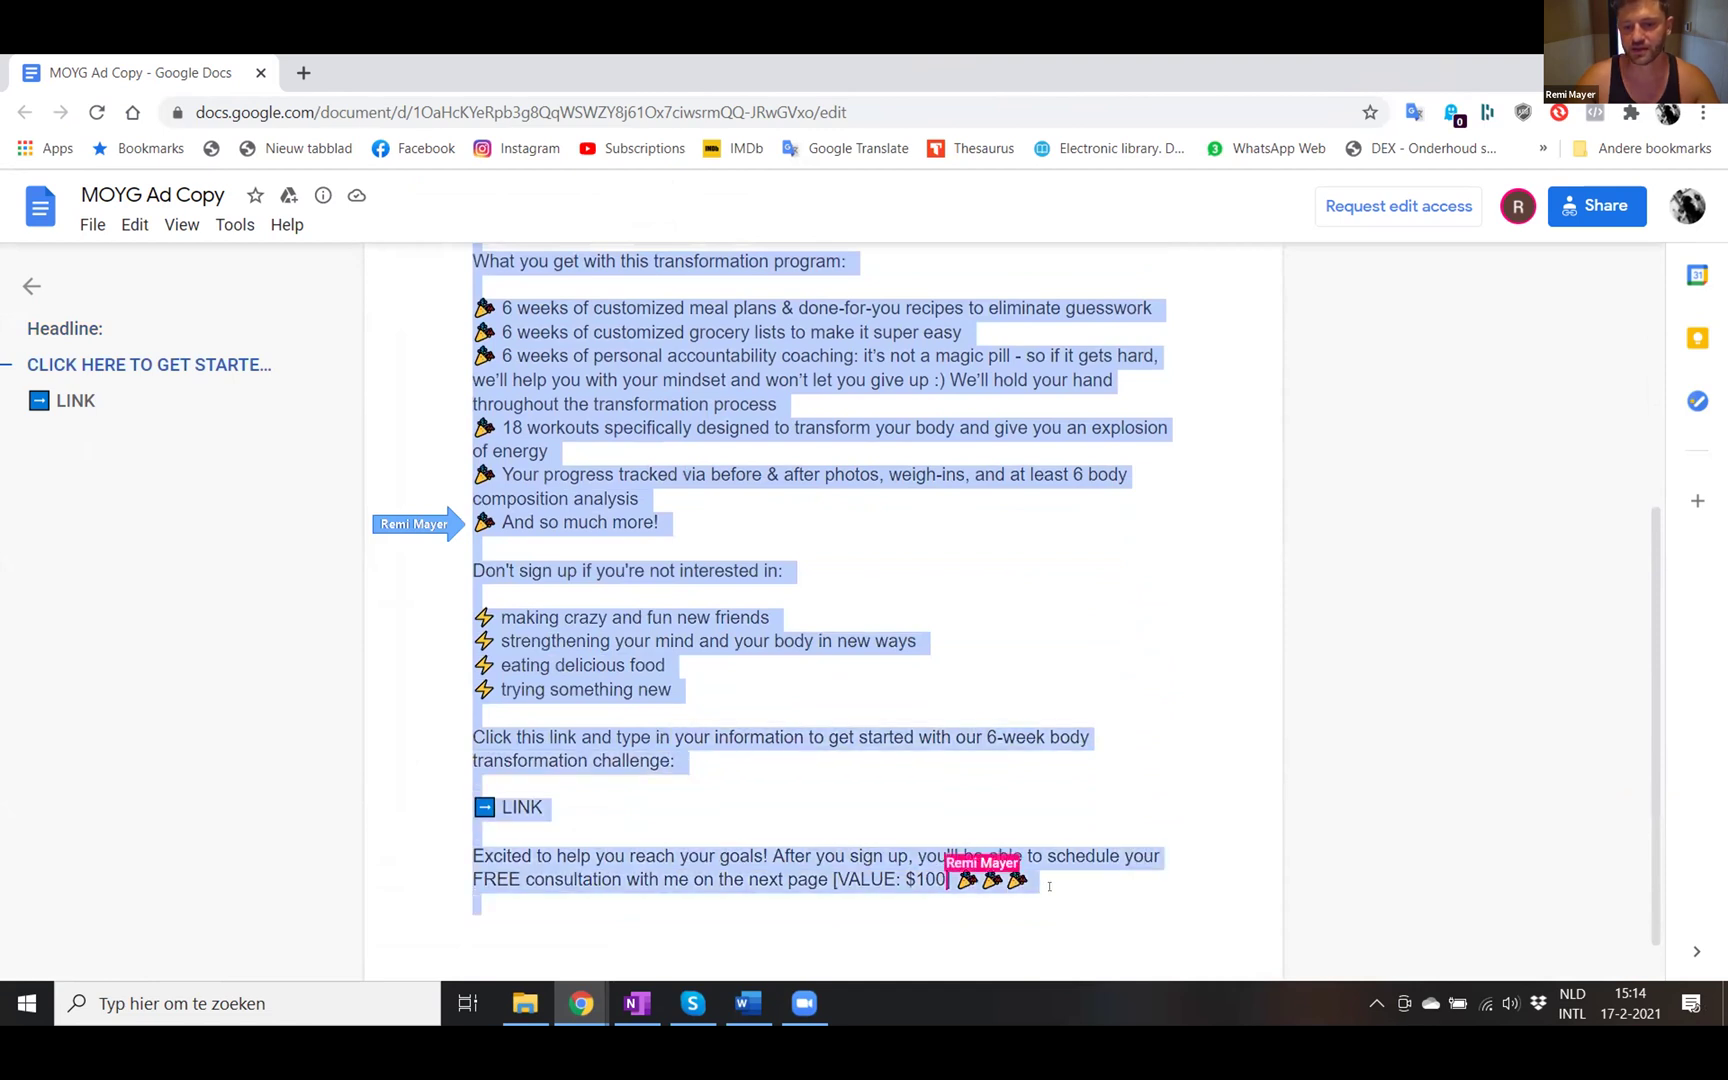
scroll(1049, 900, down, 1)
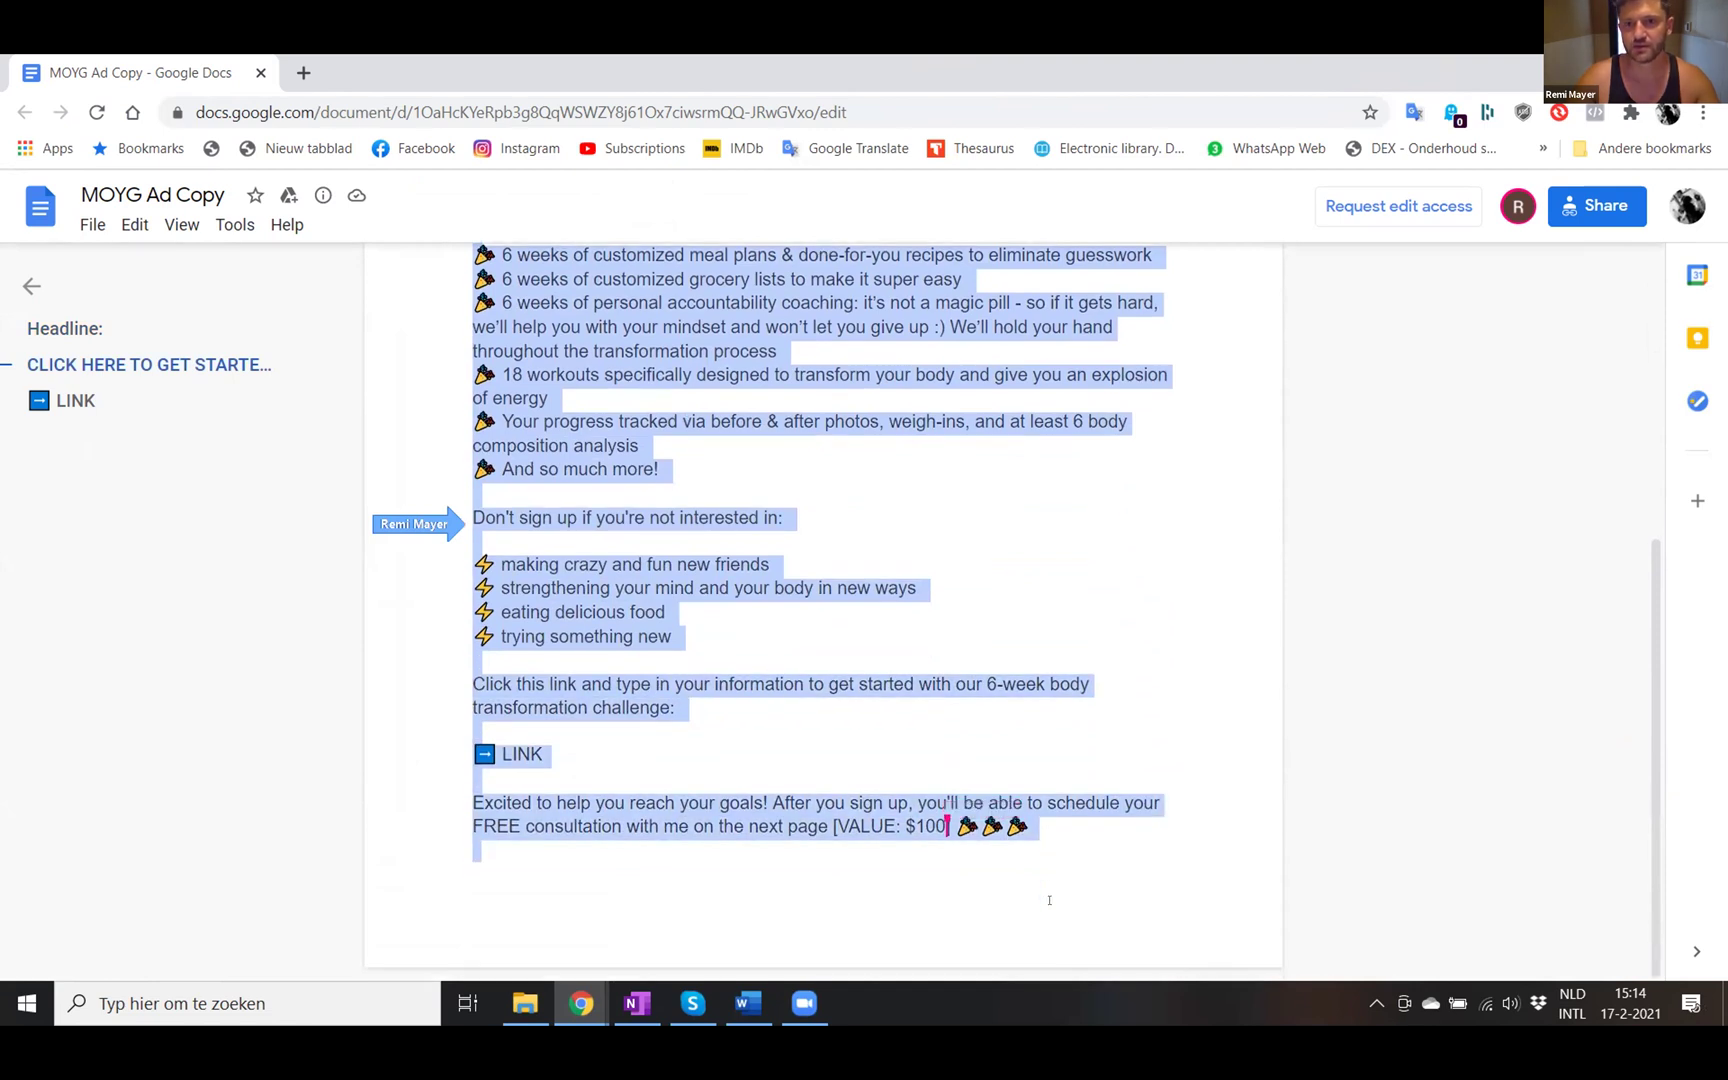
key(alt+Tab)
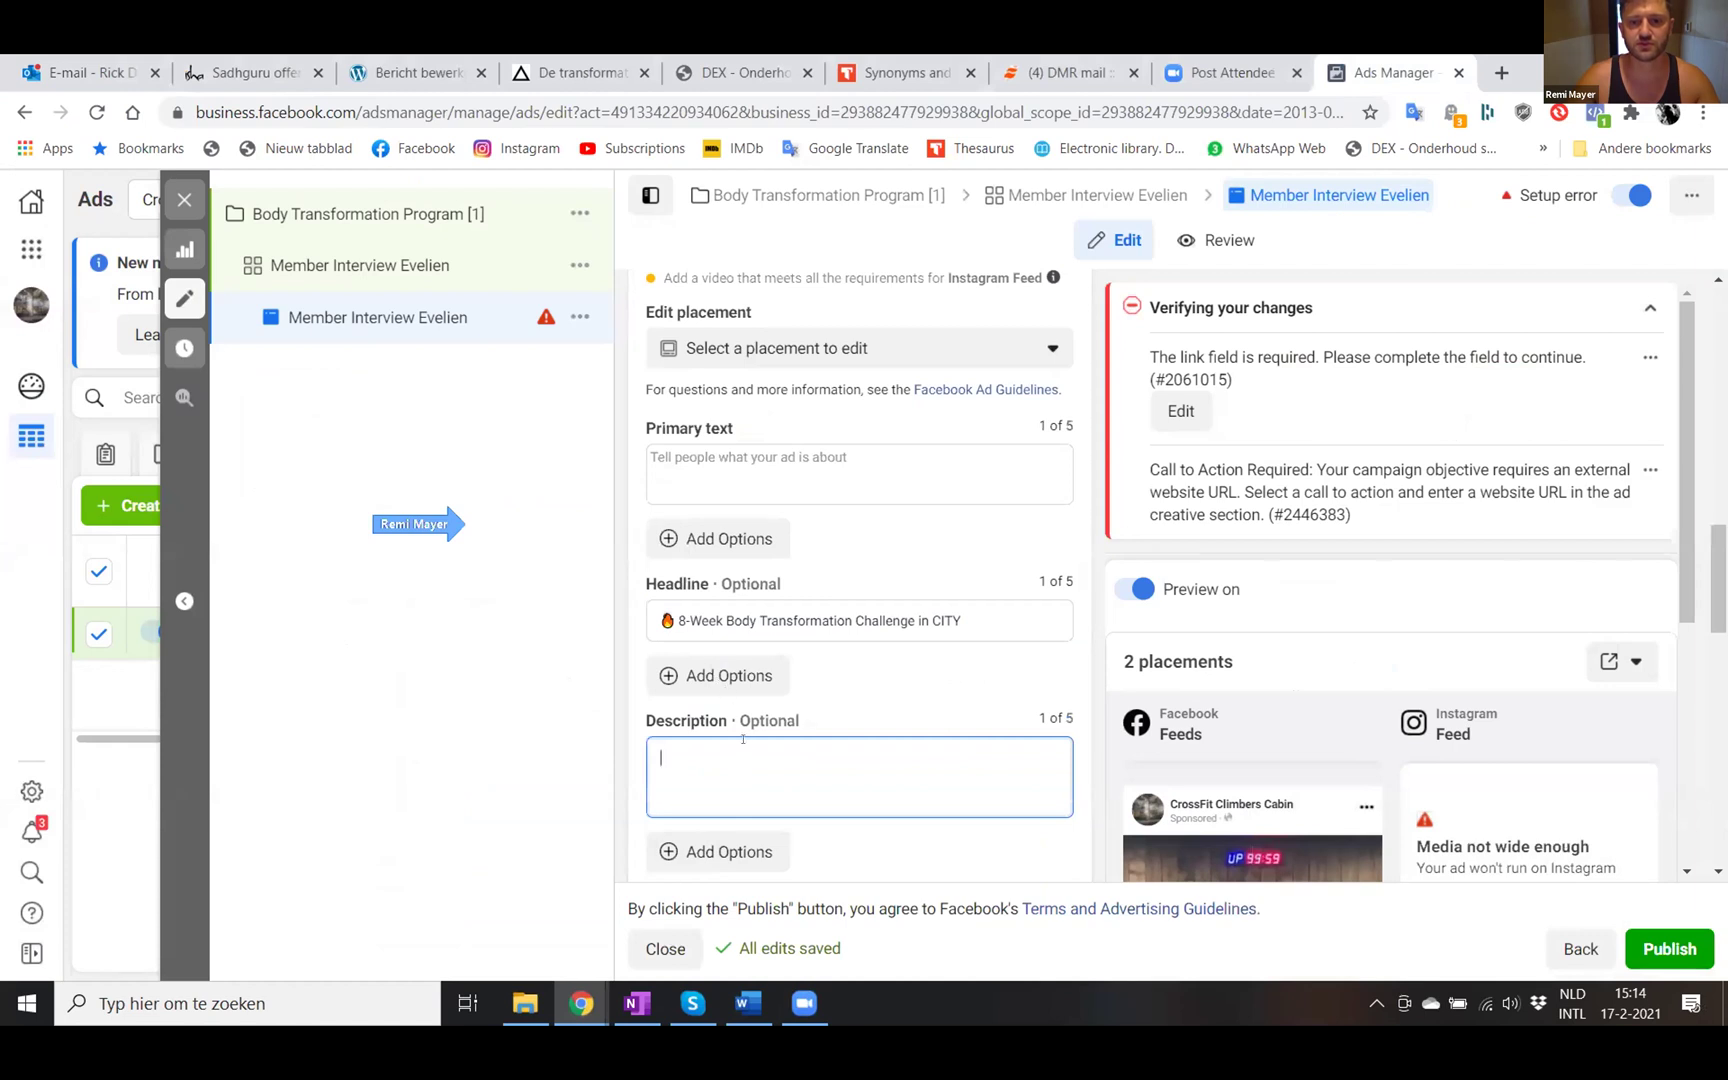
- Paste the copied ad copy into the active field and add a new line after it
key(ctrl+v)
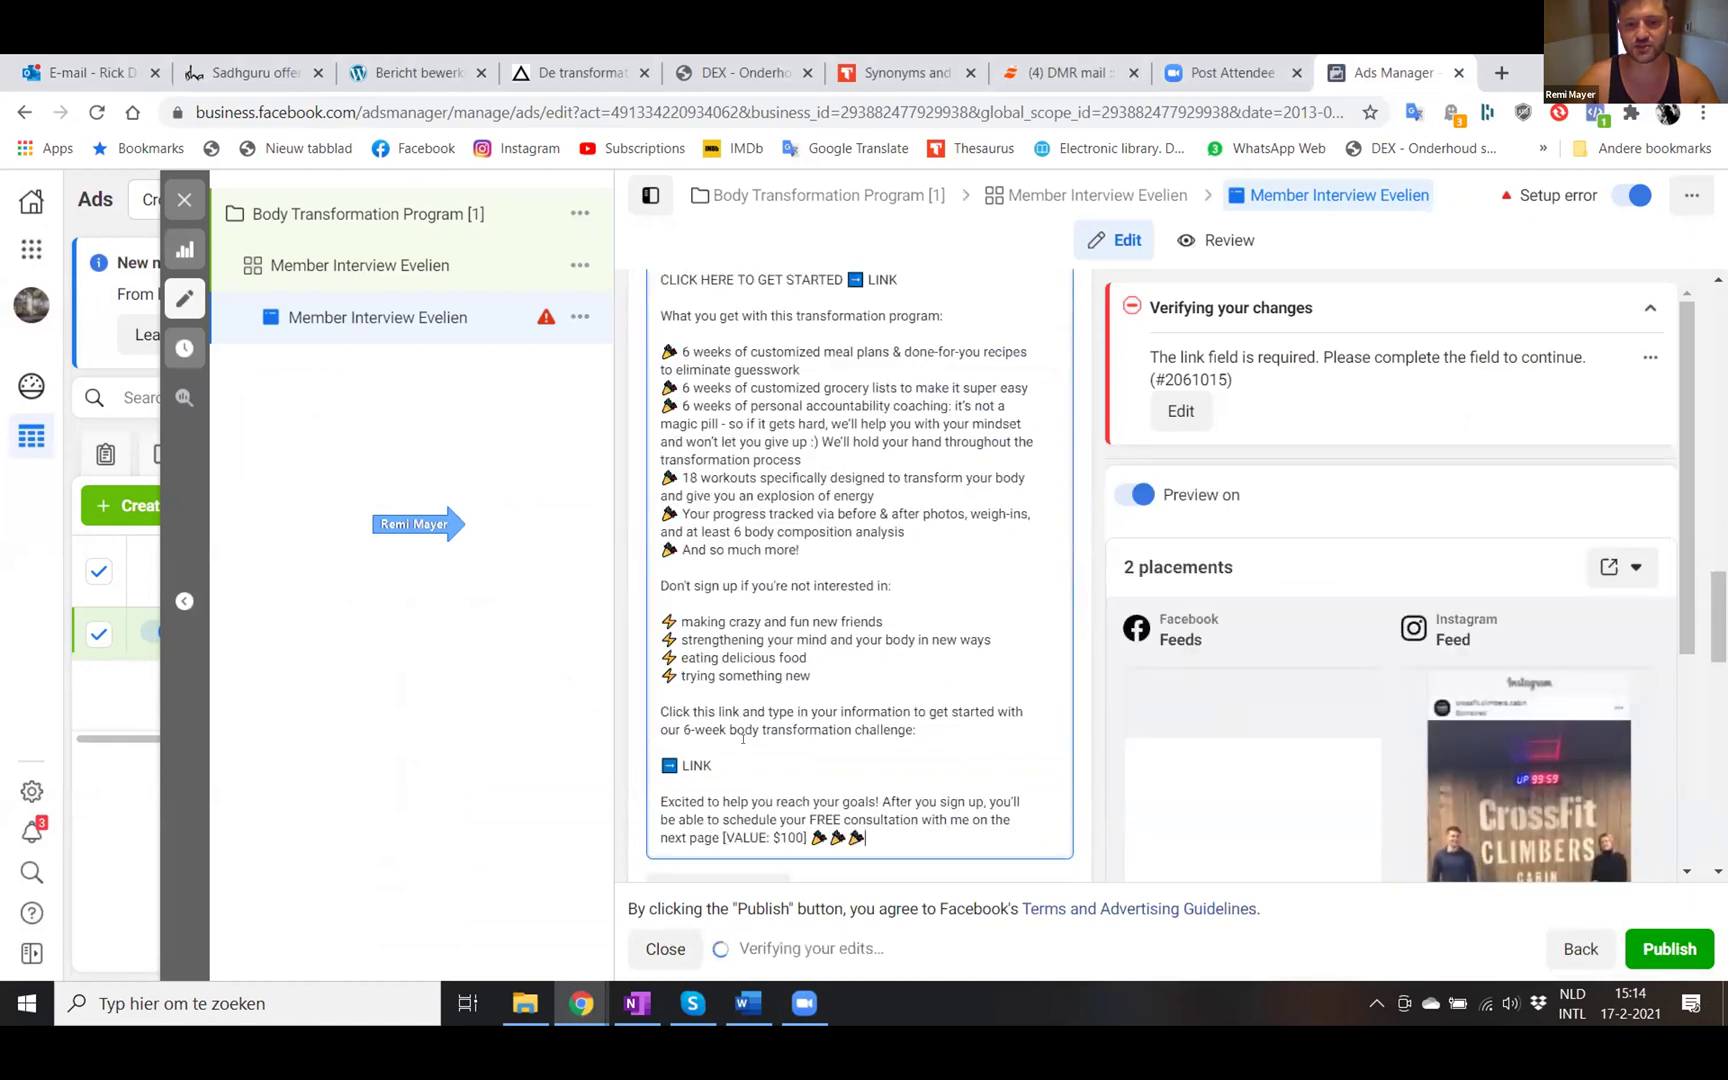
key(Return)
key(Return)
scroll(742, 738, down, 5)
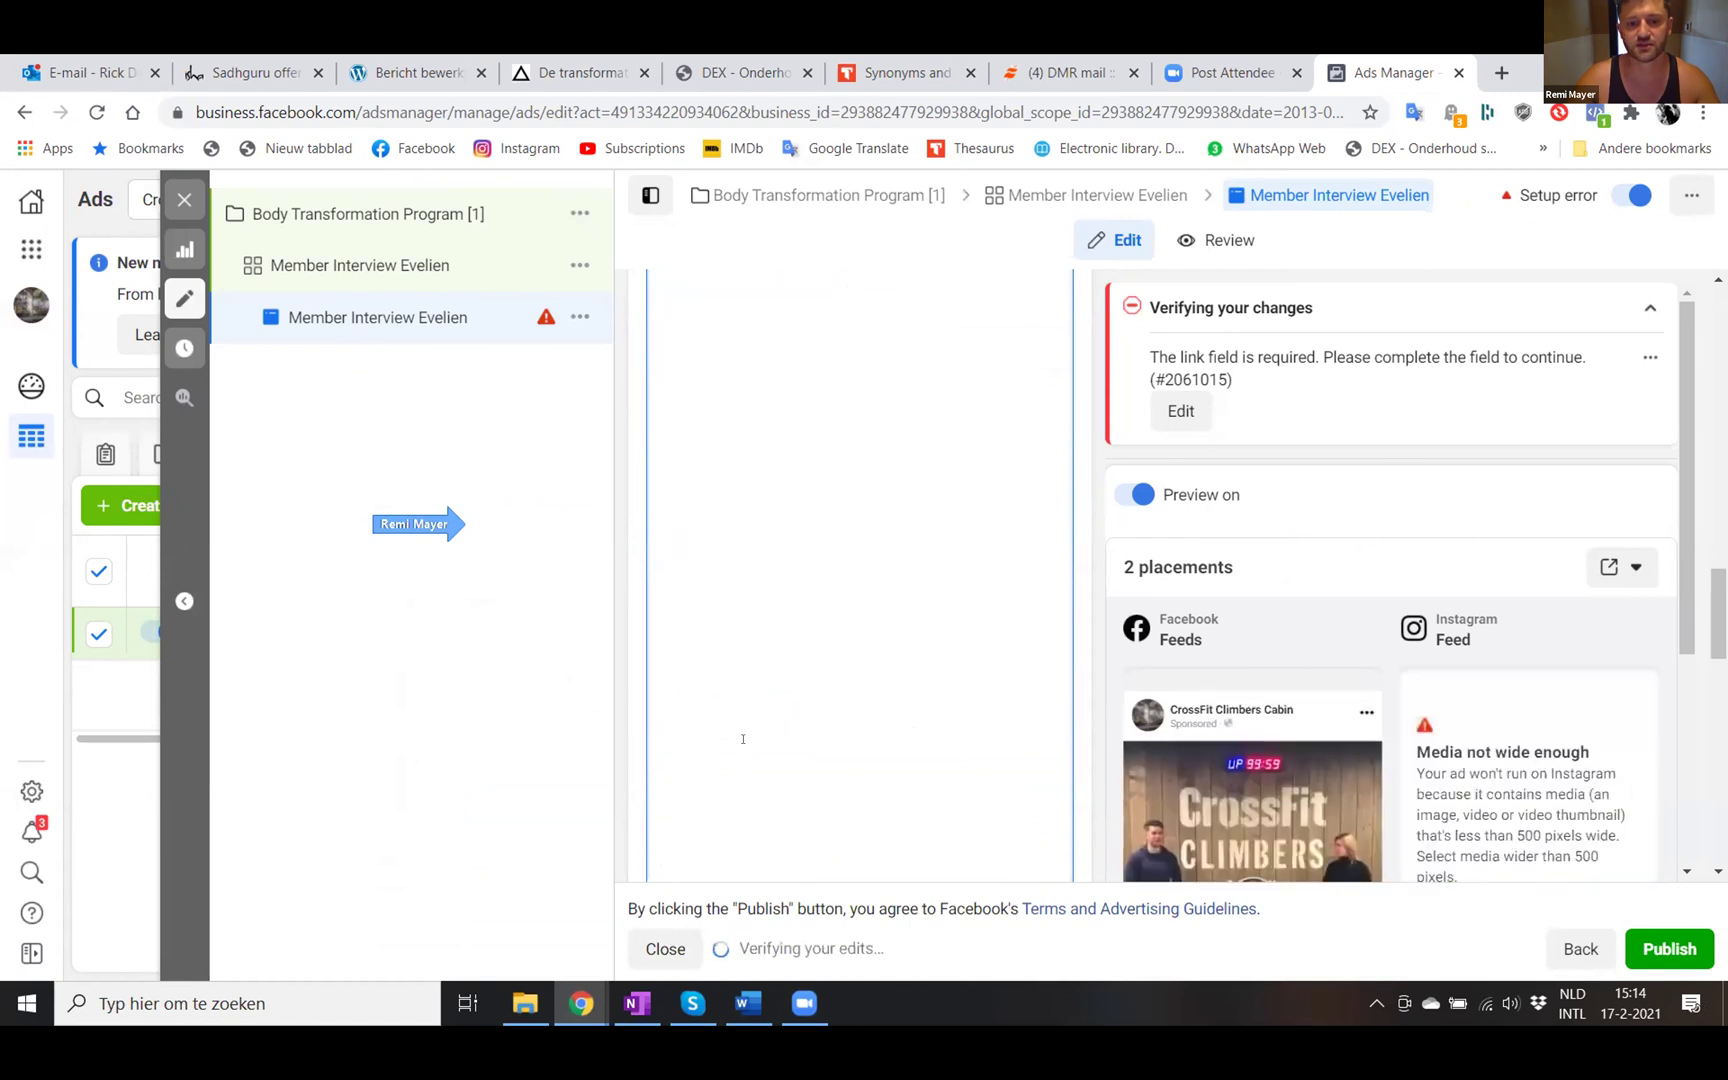
scroll(893, 722, down, 1)
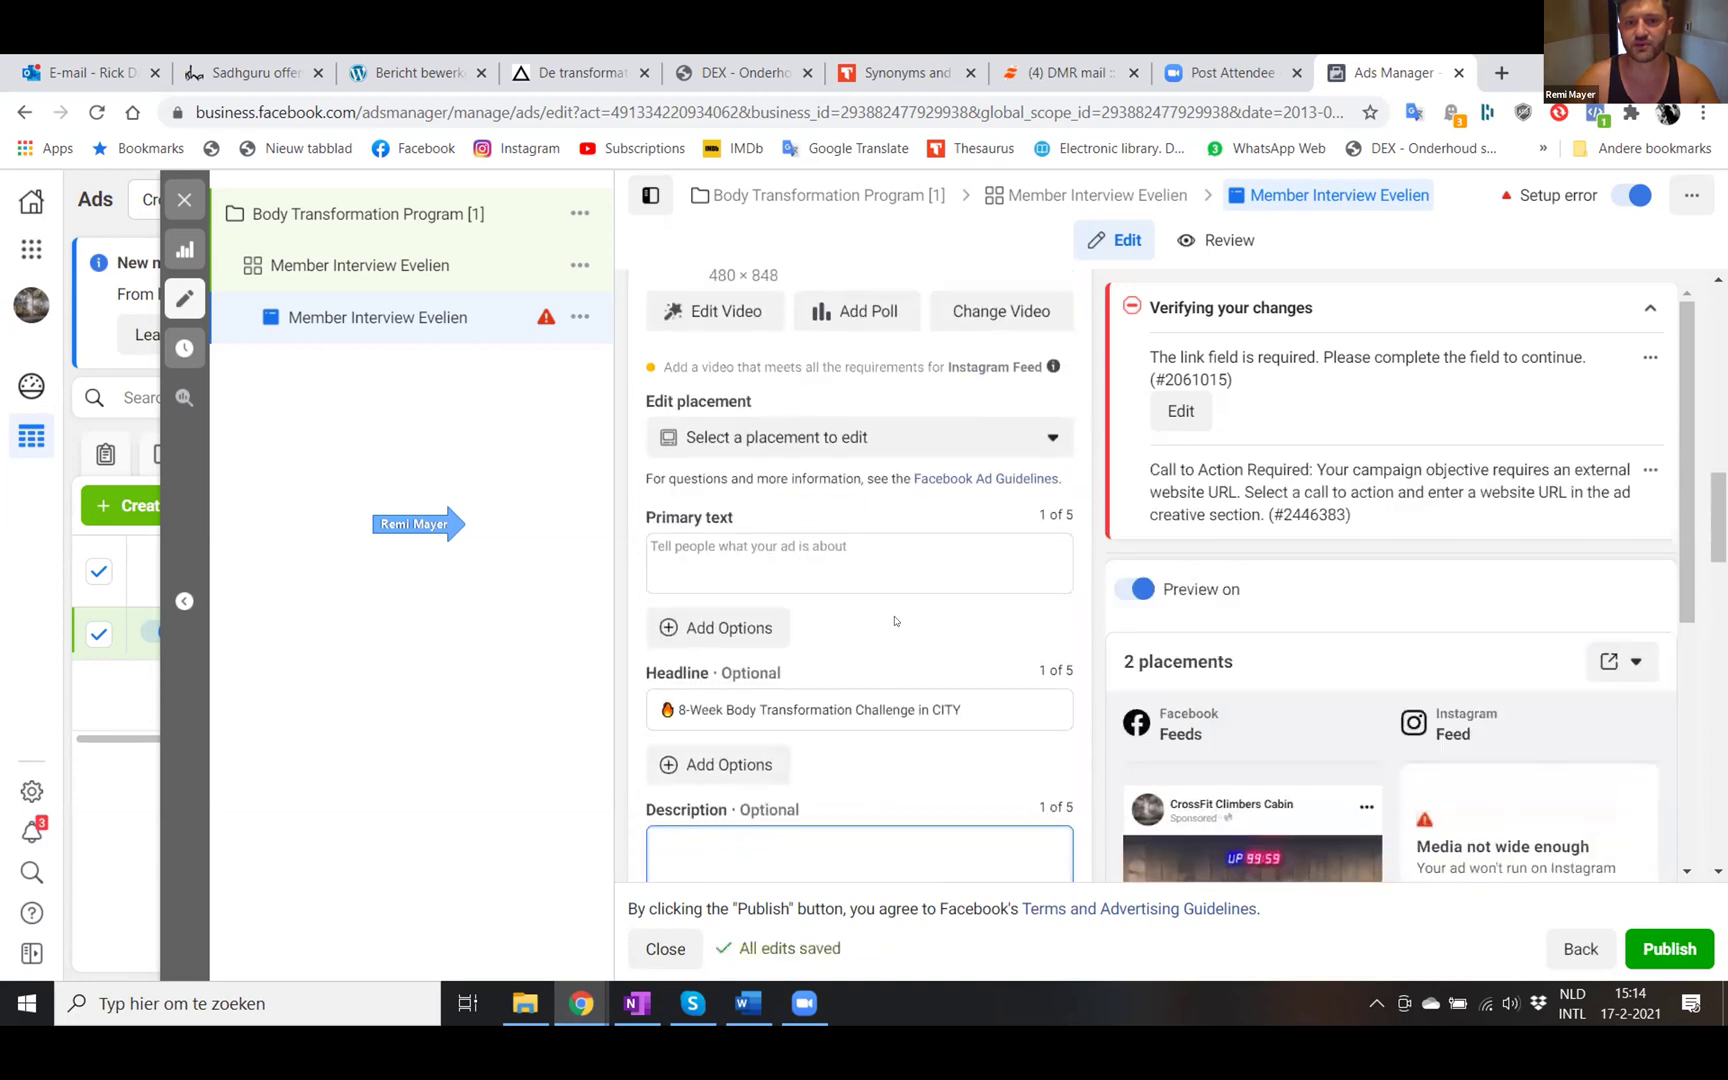
- Paste the ad copy into Primary text and delete the trailing empty line
click(791, 550)
key(ctrl+v)
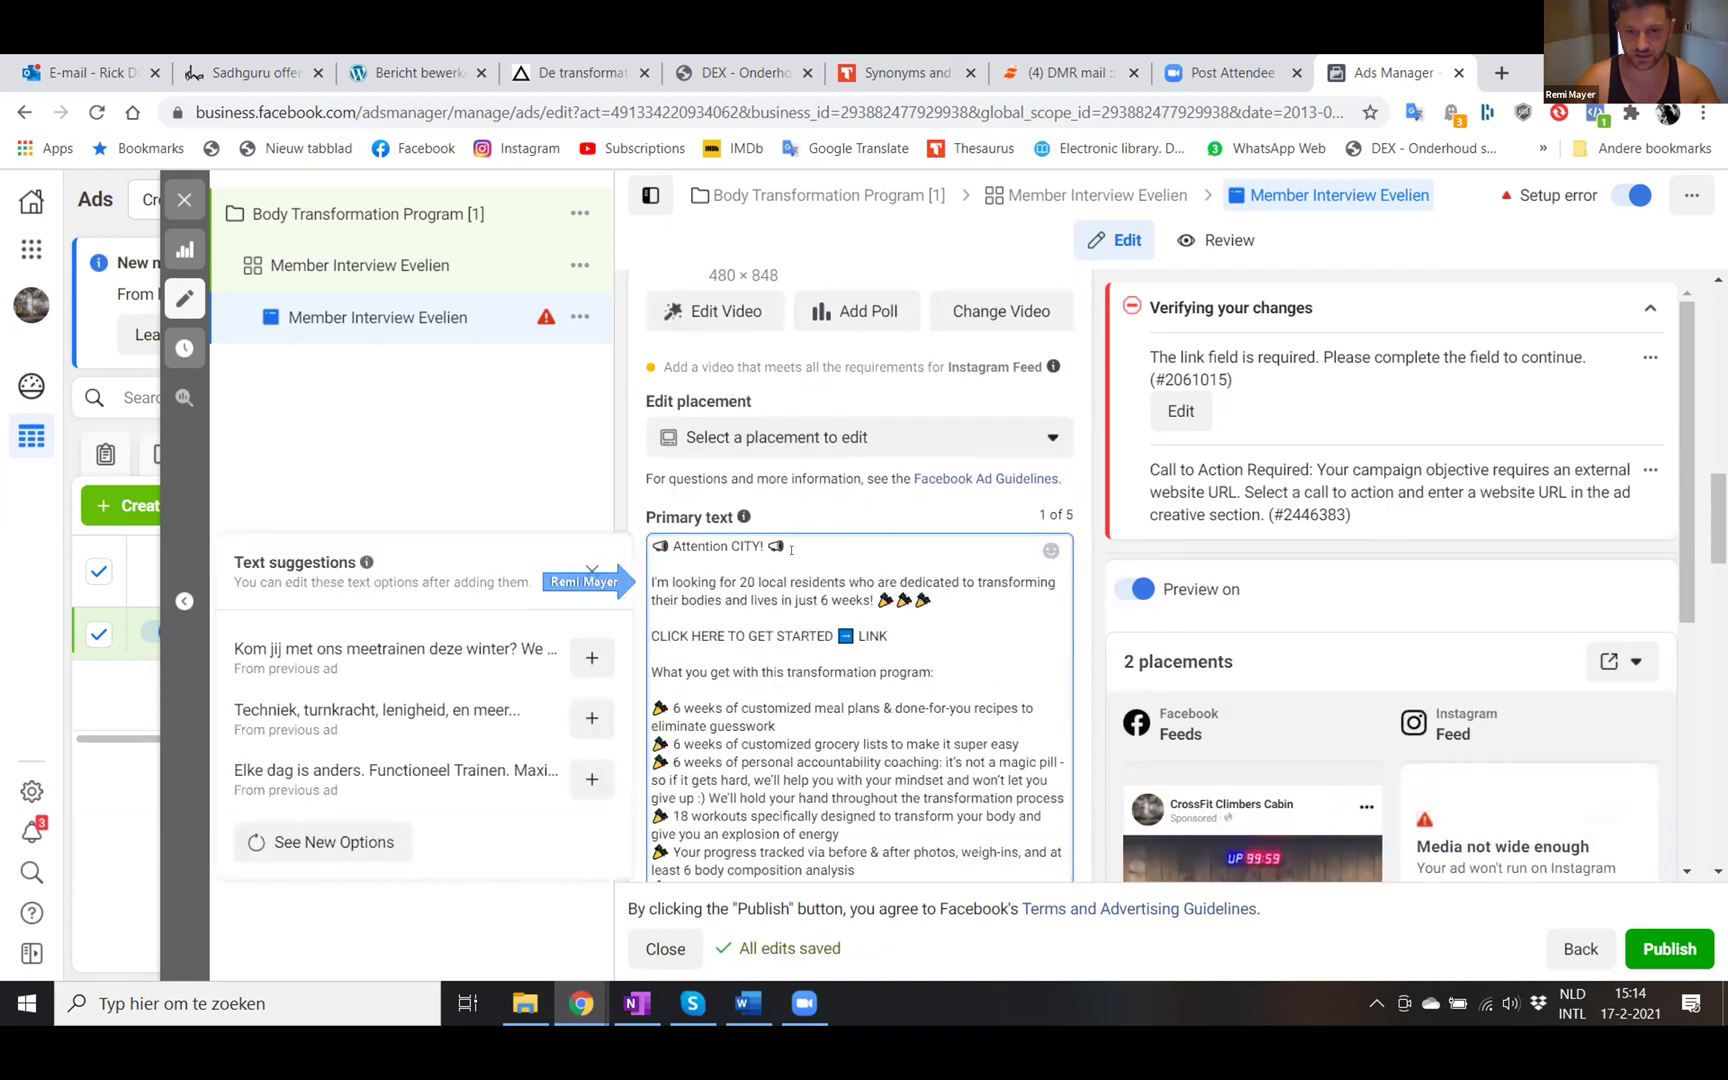
scroll(815, 630, down, 5)
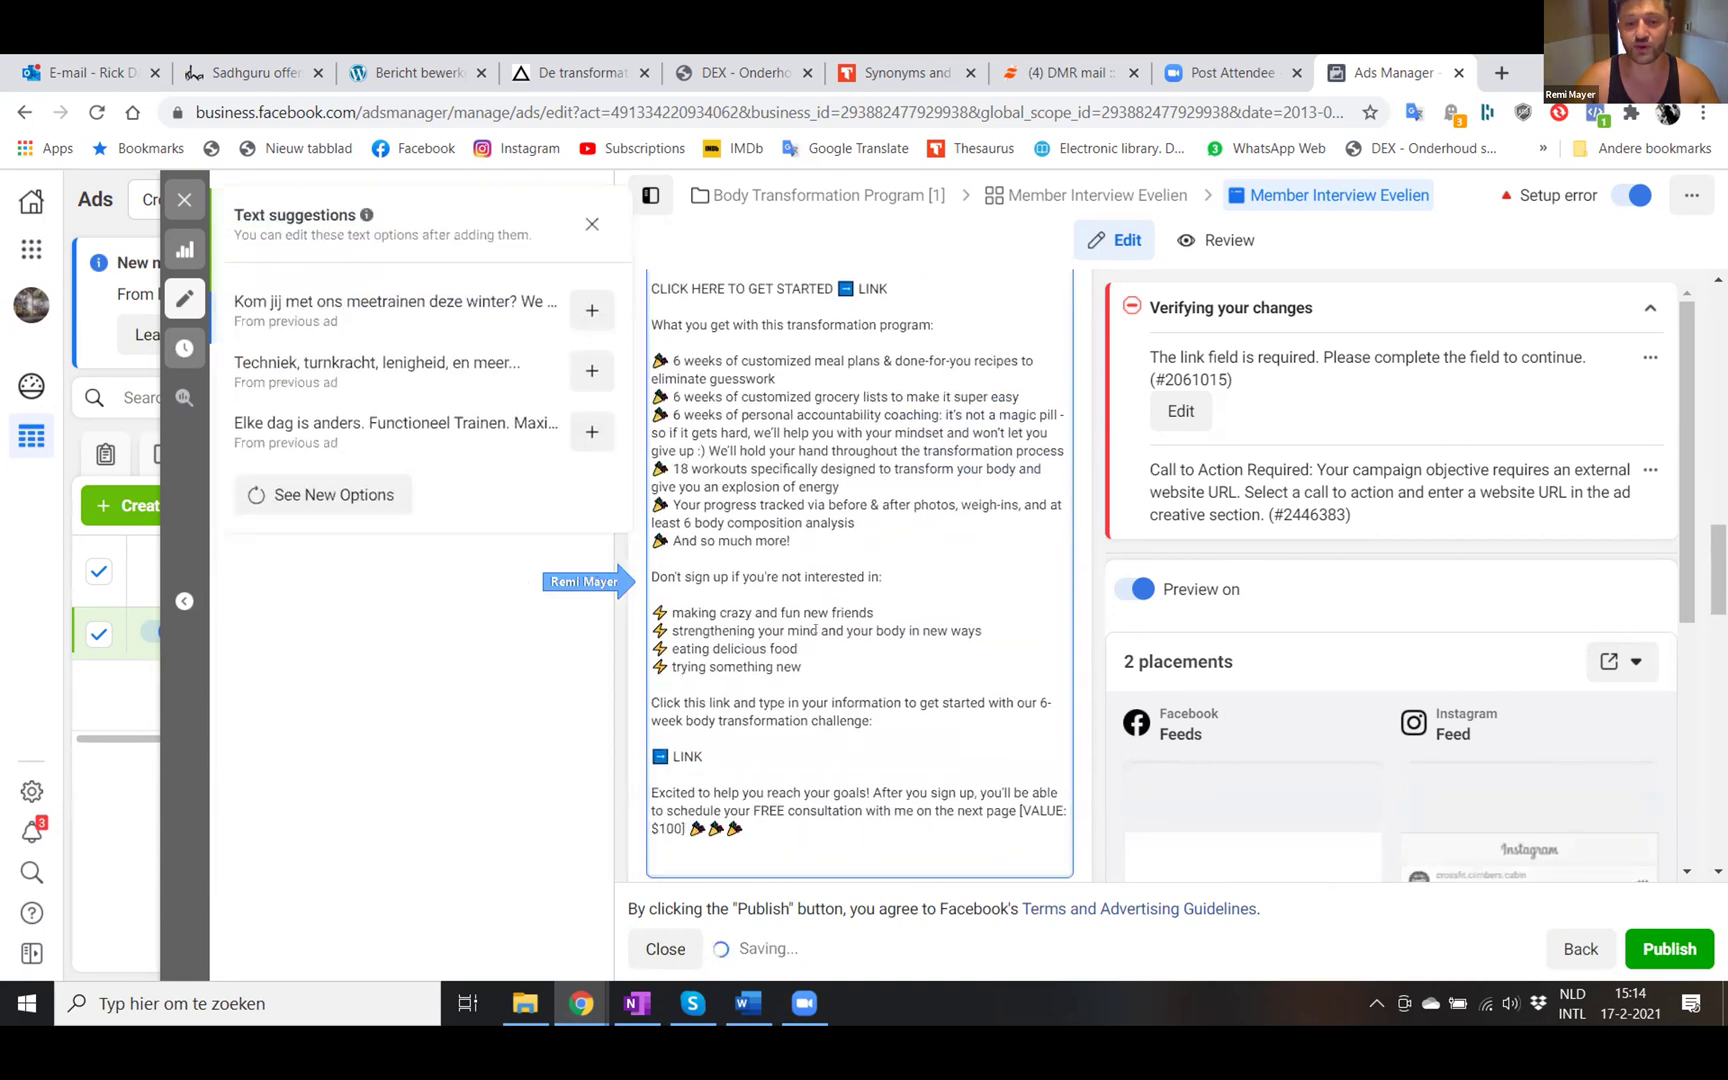
right_click(818, 636)
click(681, 716)
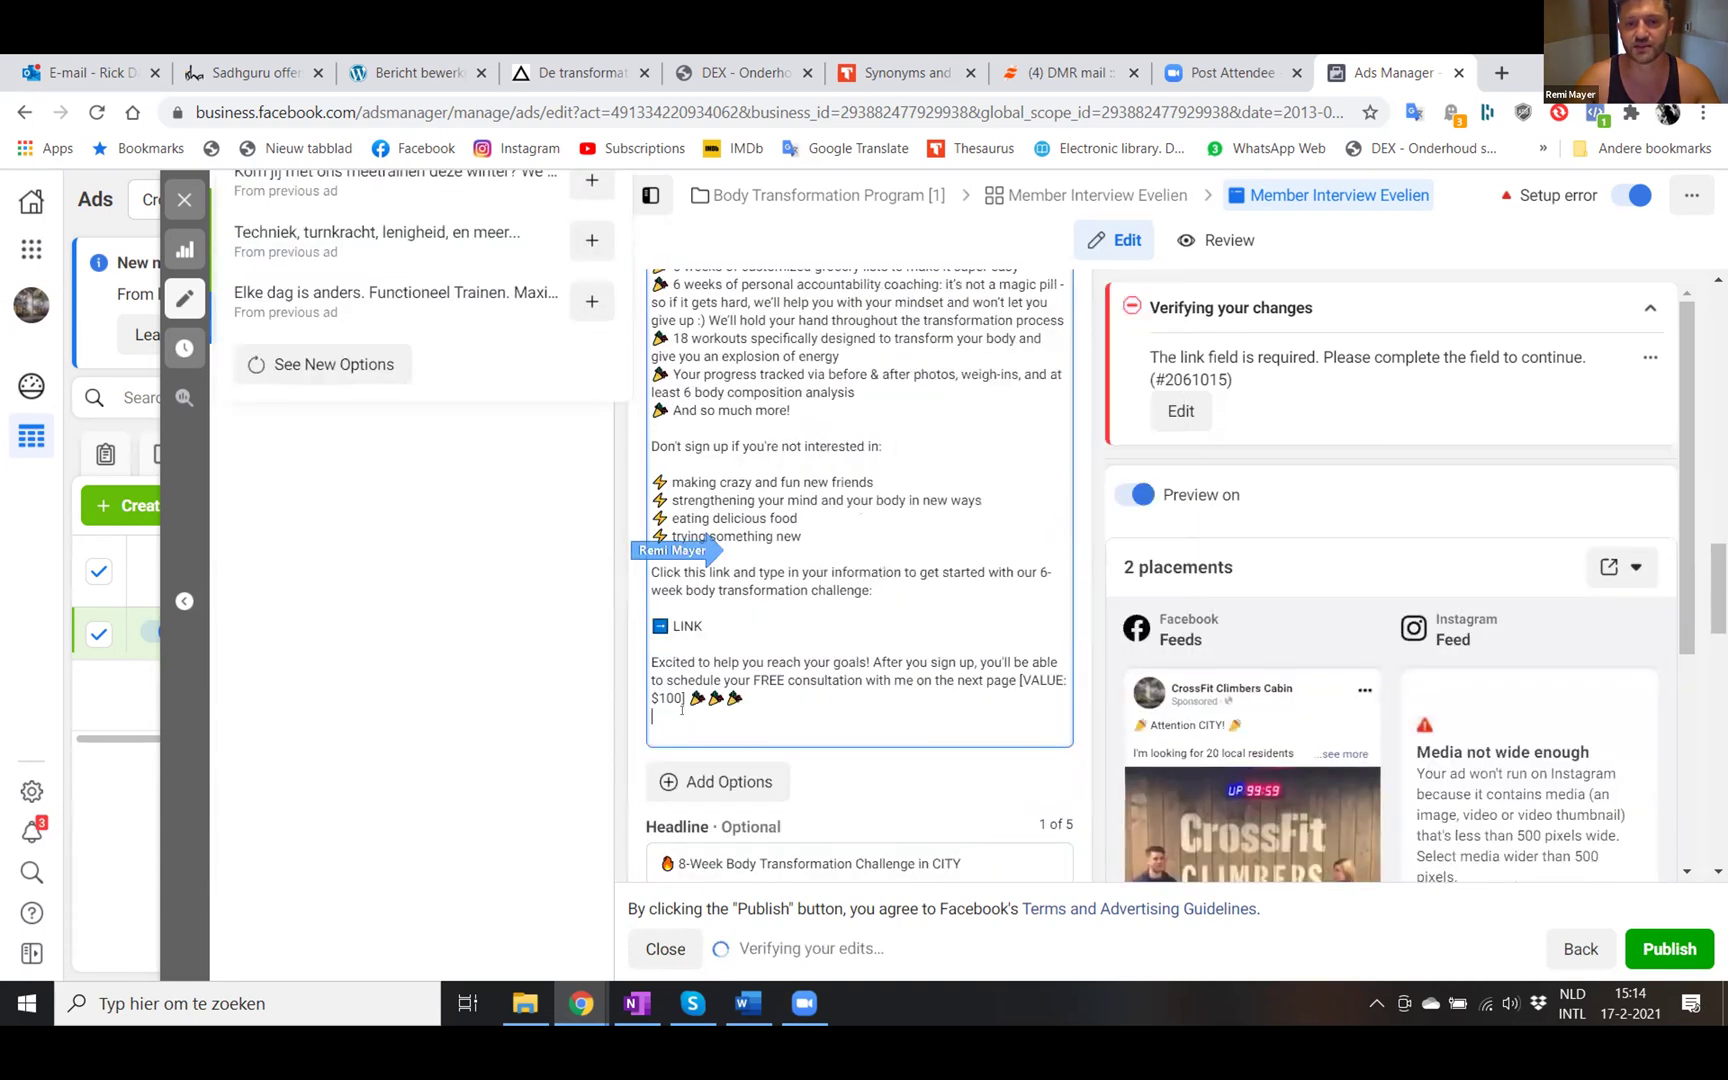
key(BackSpace)
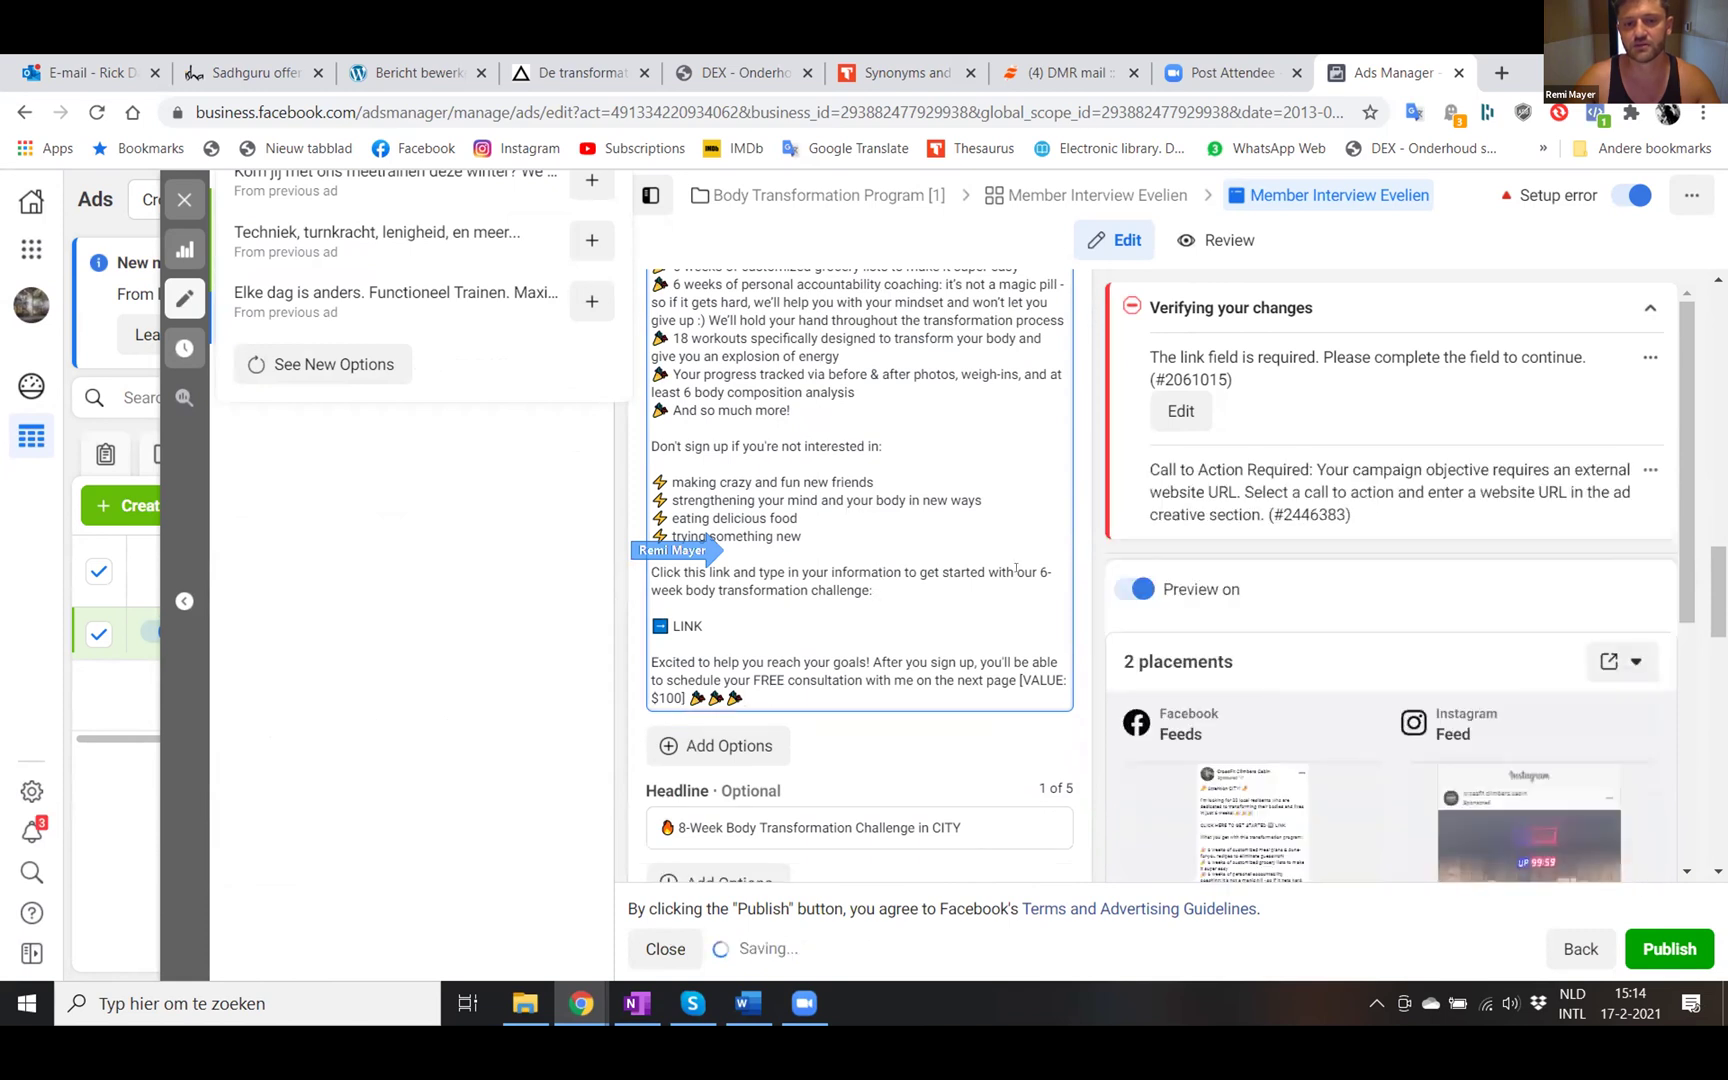
scroll(885, 450, up, 2)
scroll(889, 425, up, 2)
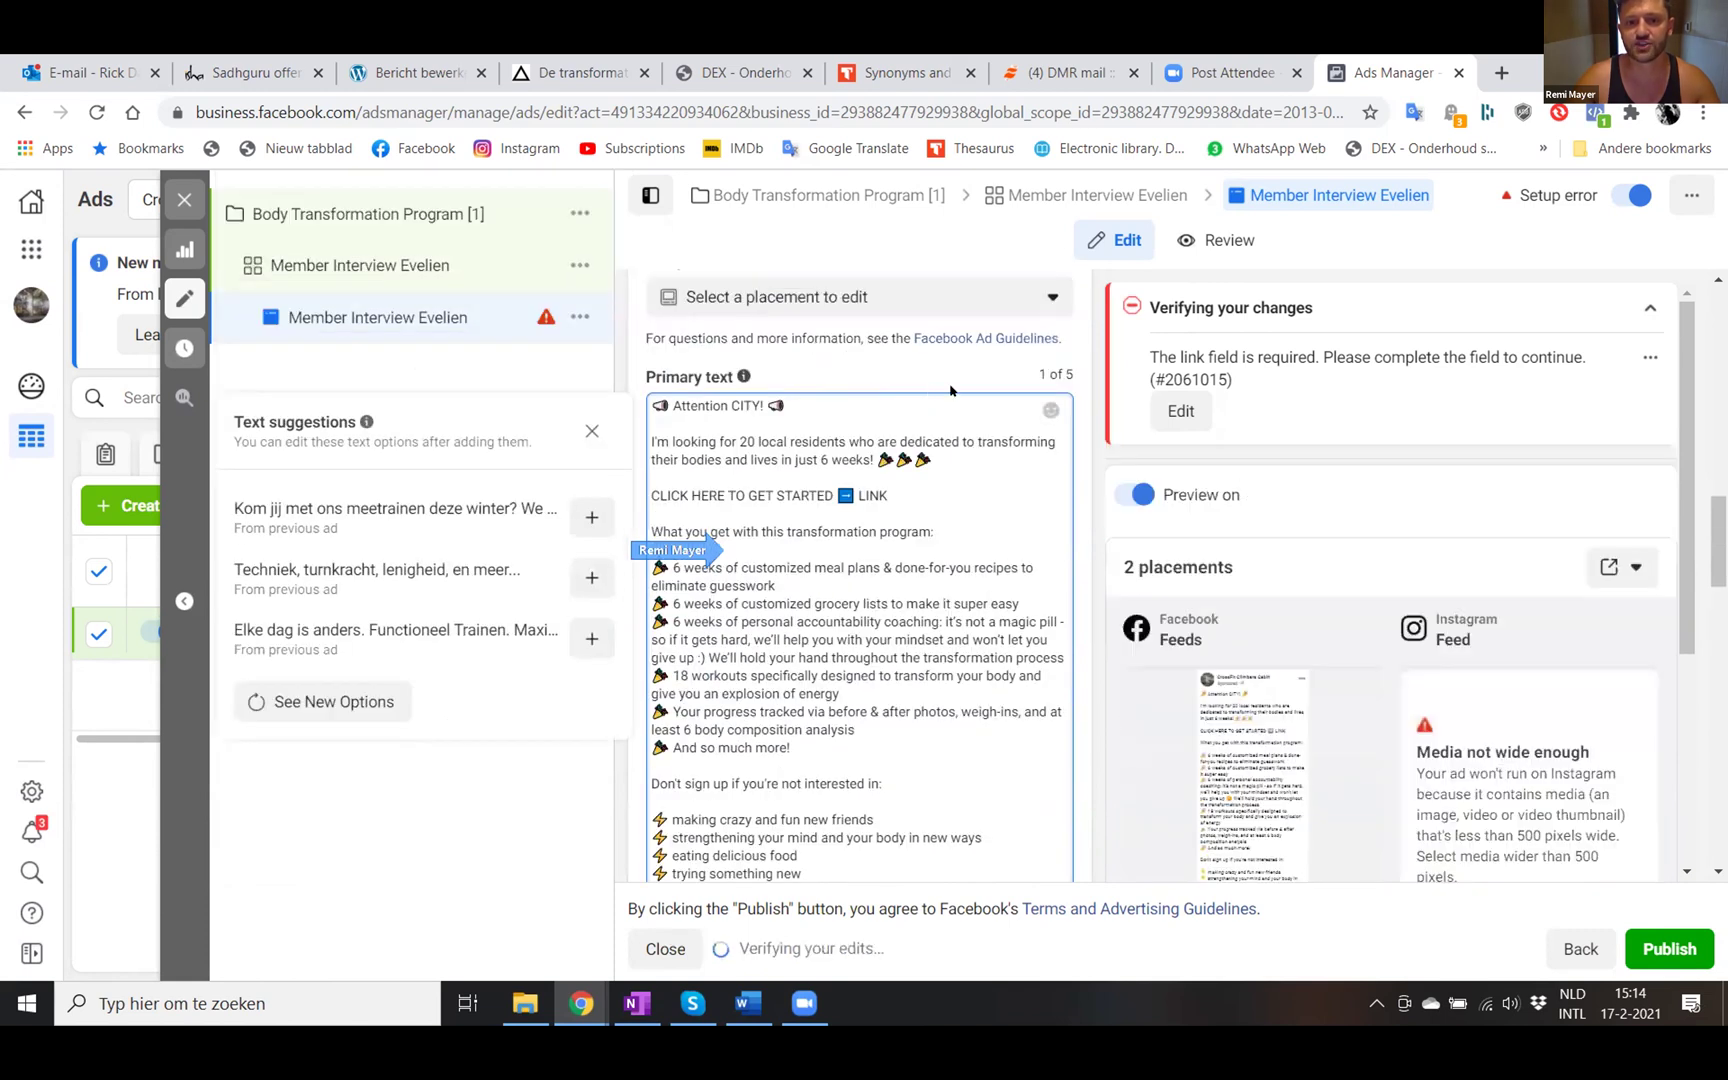
scroll(950, 390, up, 1)
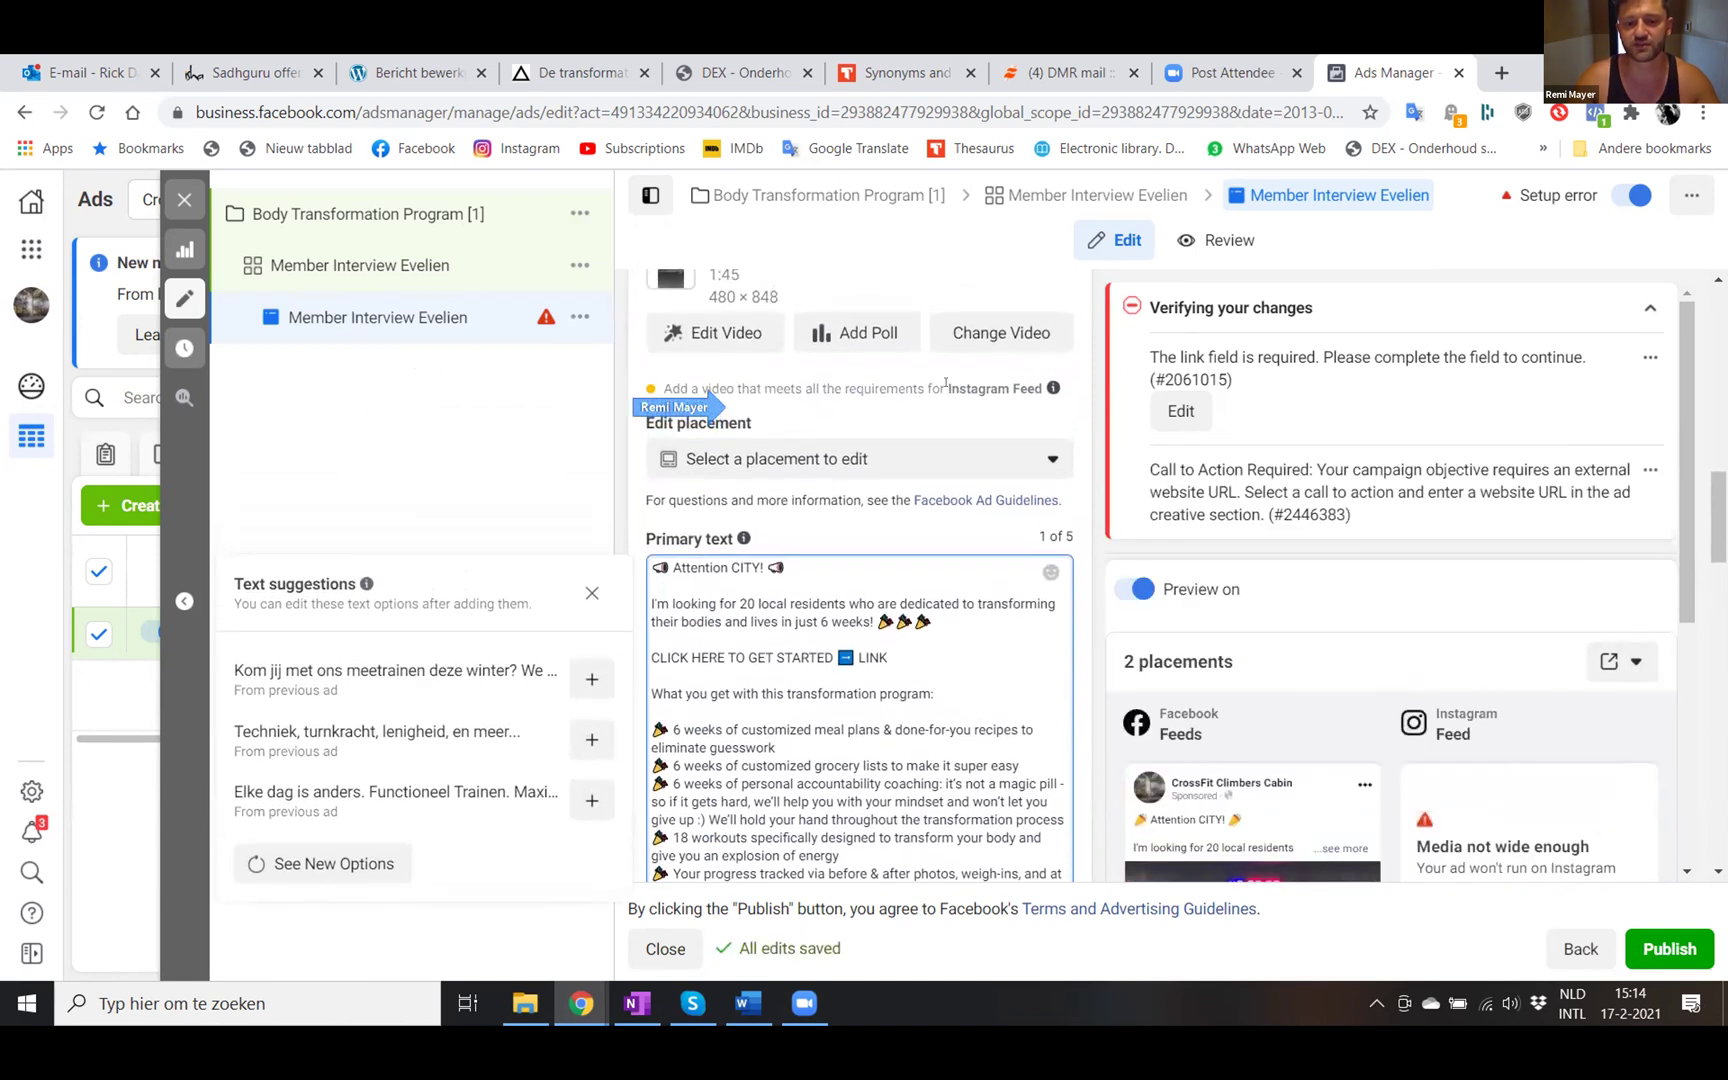
scroll(945, 383, up, 1)
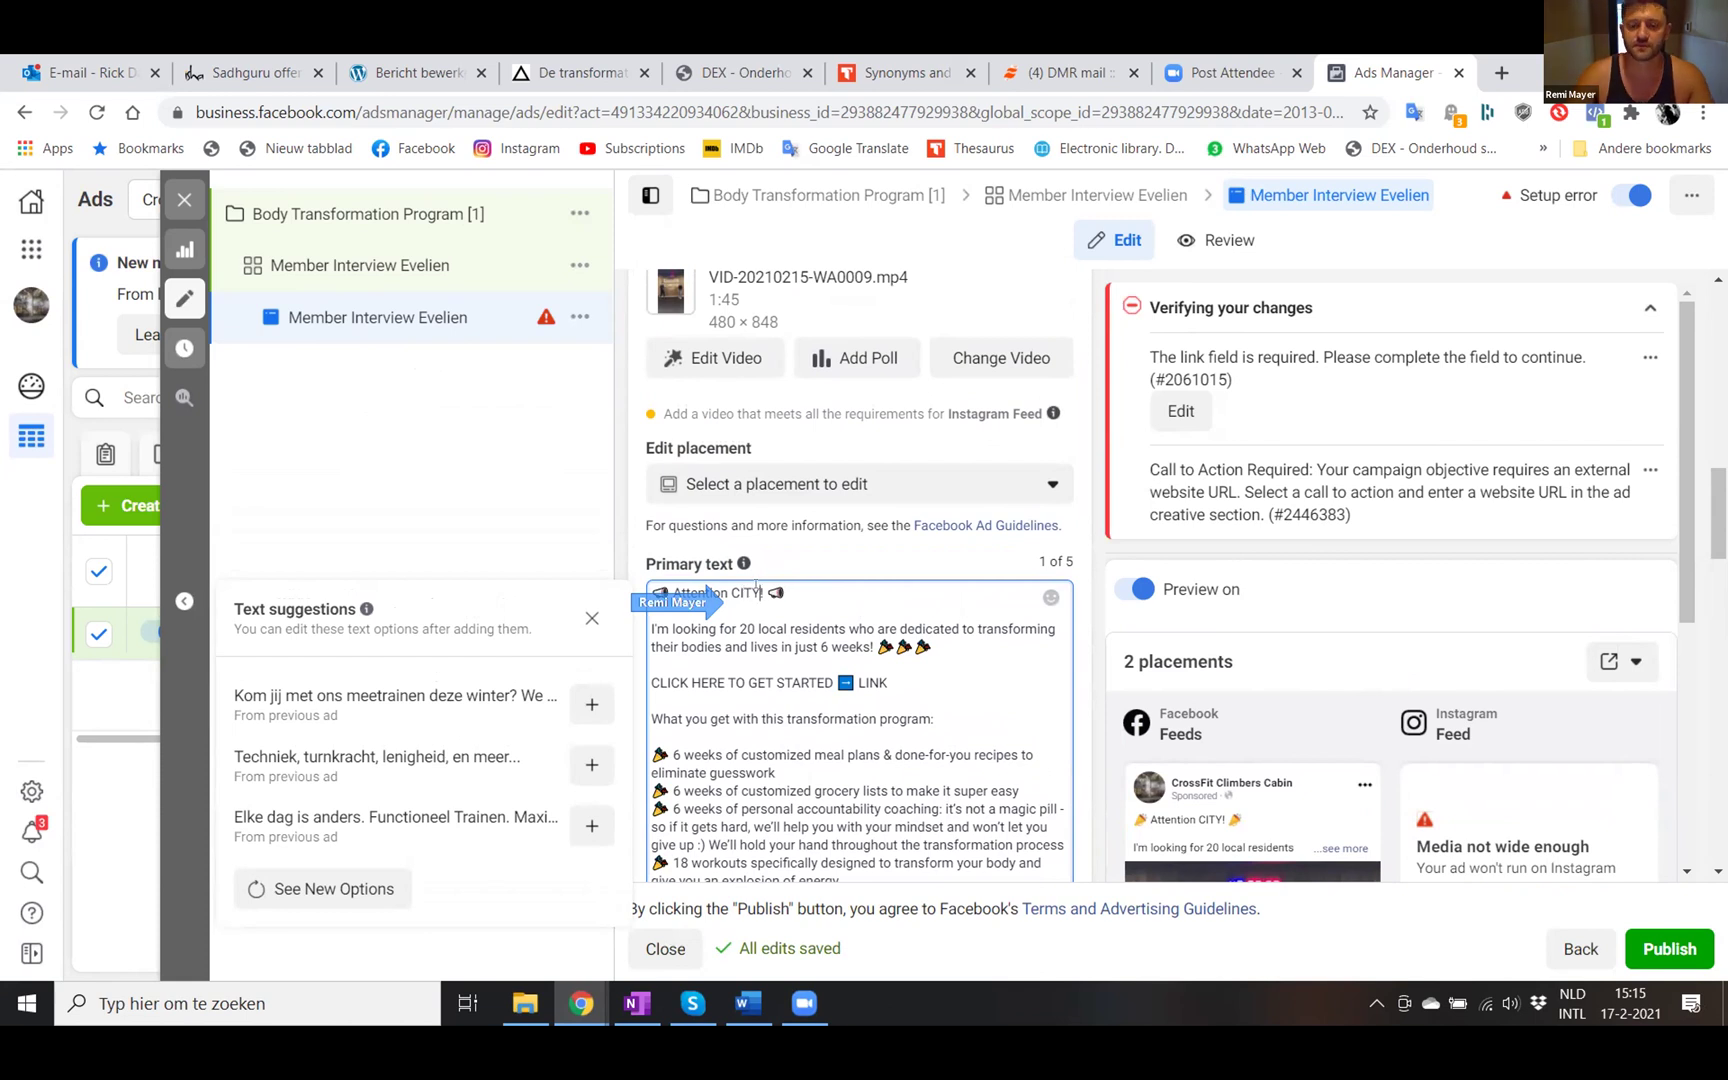
- Edit the primary text to open 'Attention BREDA!' and ask for 40 local residents
key(BackSpace)
key(BackSpace)
key(BackSpace)
key(BackSpace)
key(BackSpace)
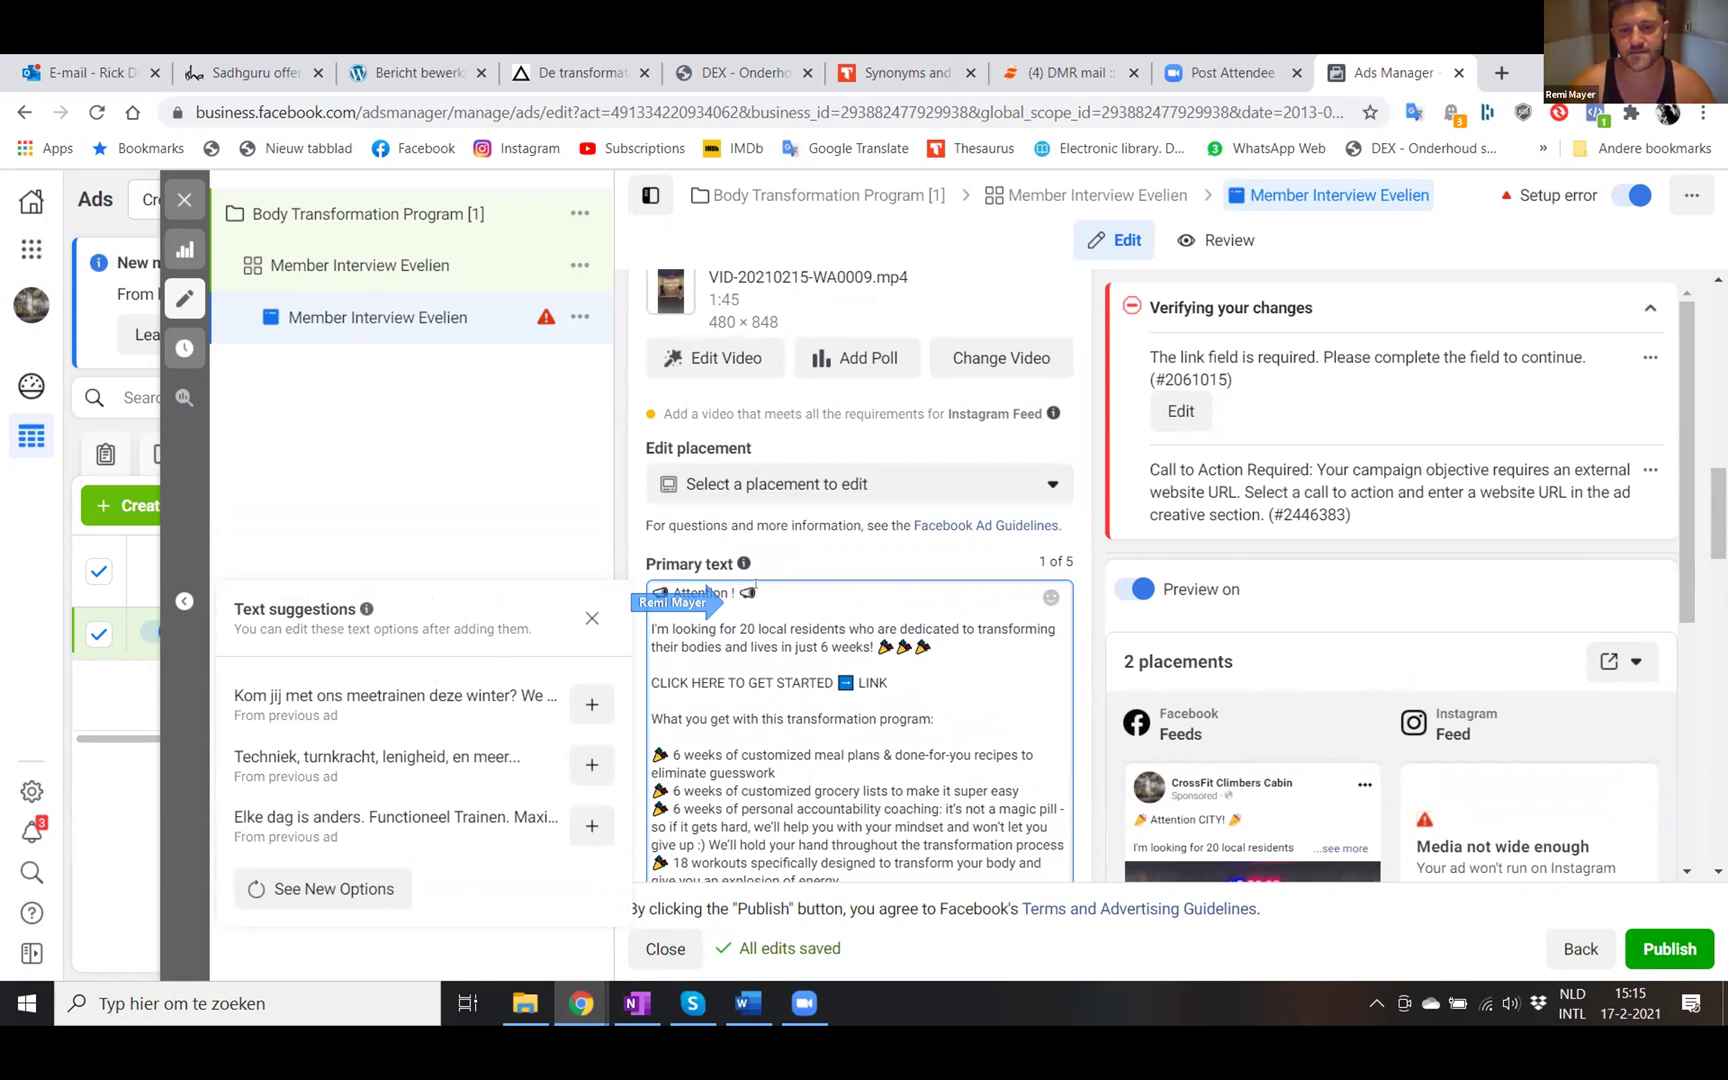
text(BREDA)
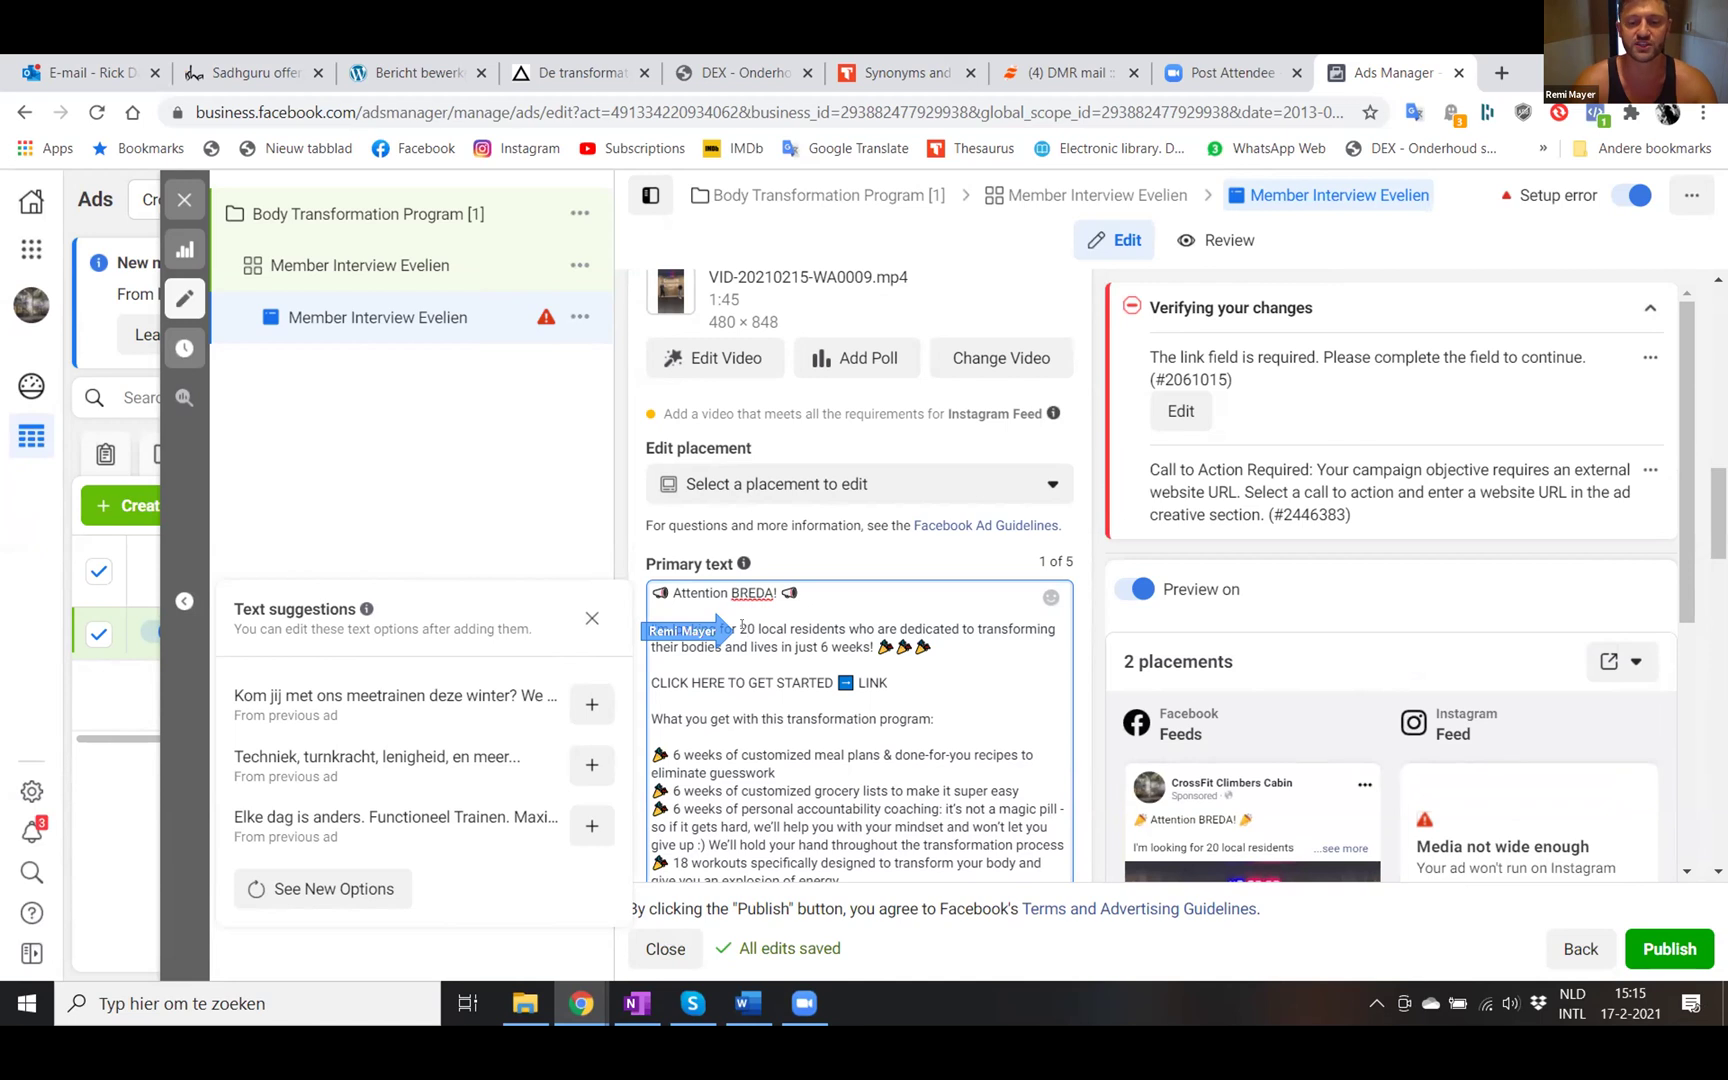
key(BackSpace)
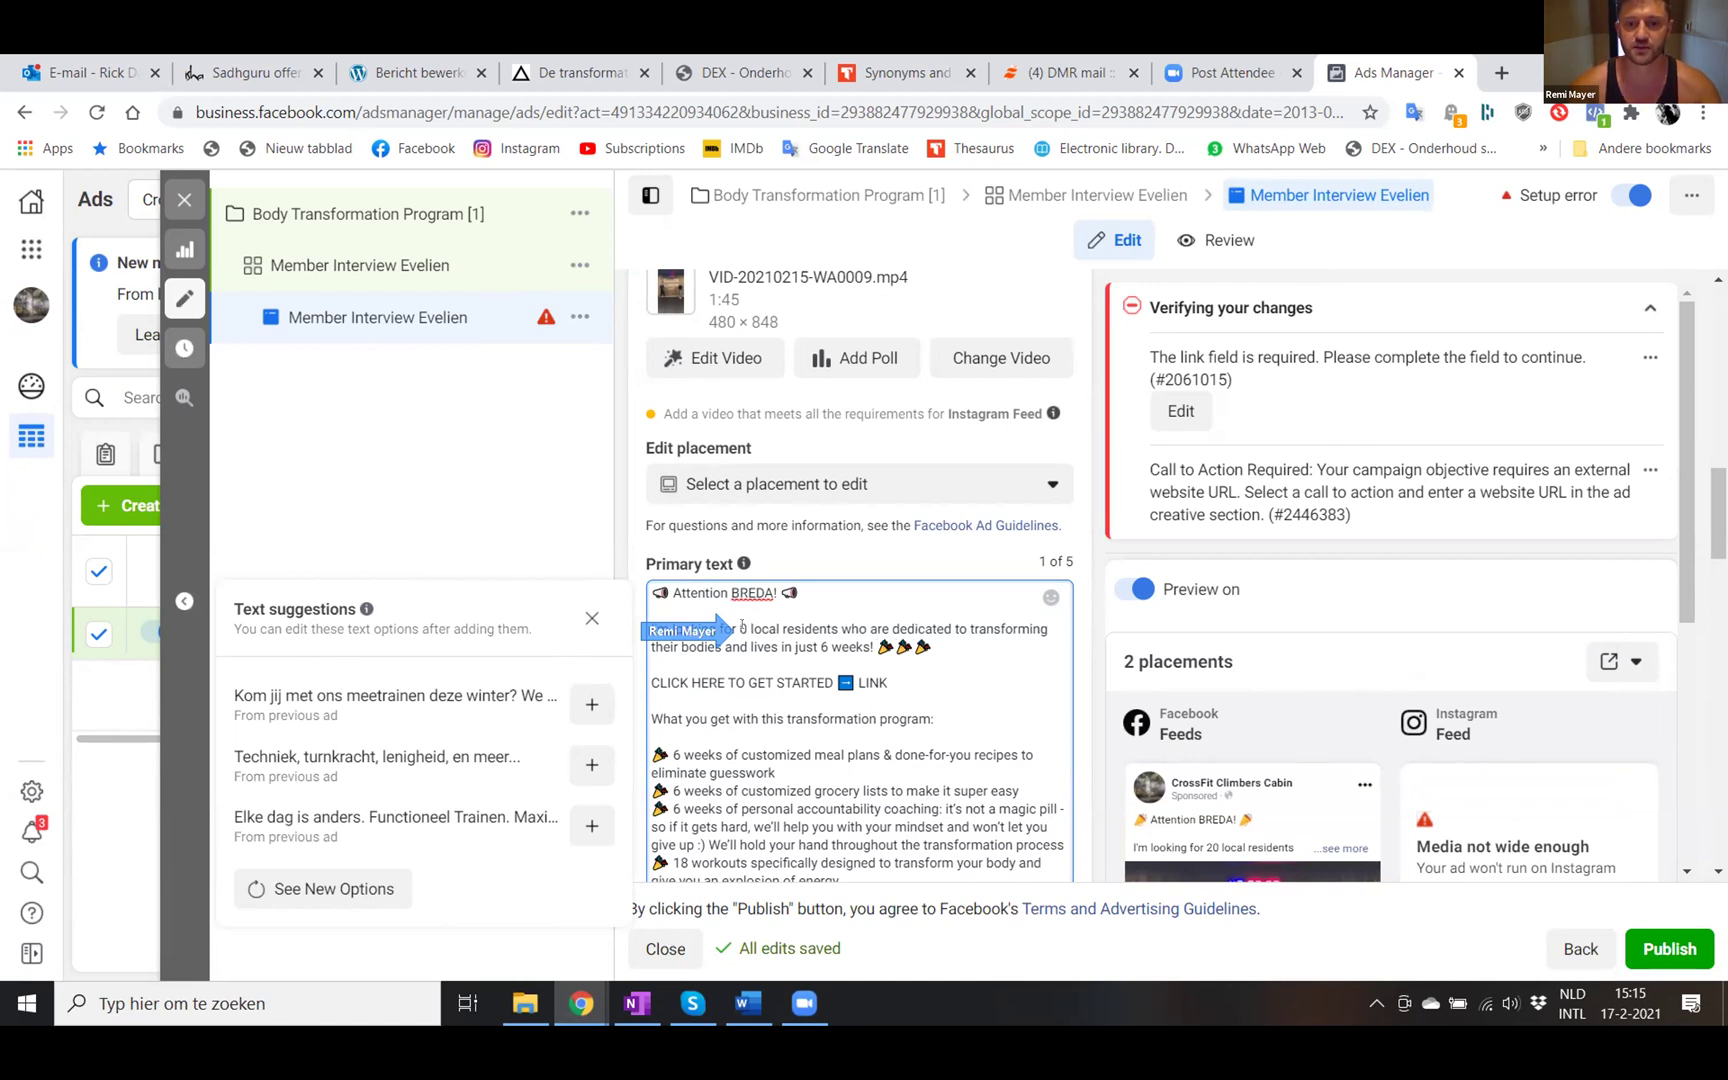
text(4)
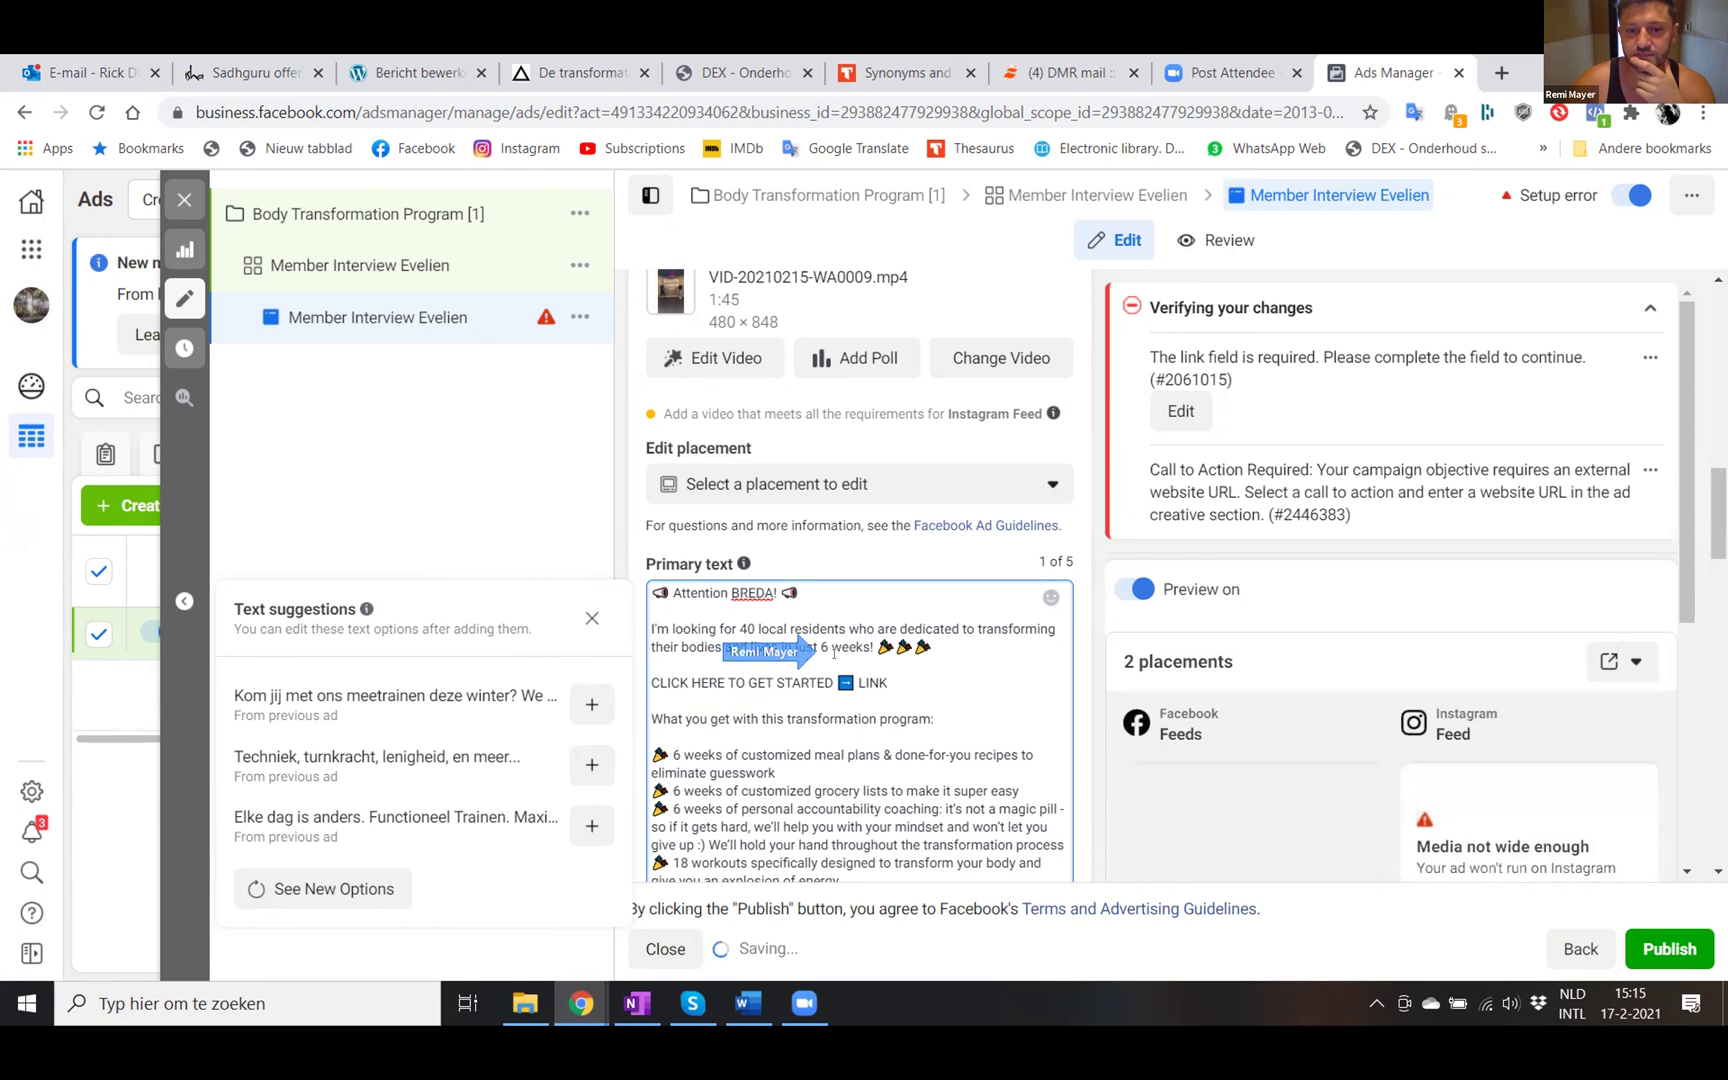
click(822, 646)
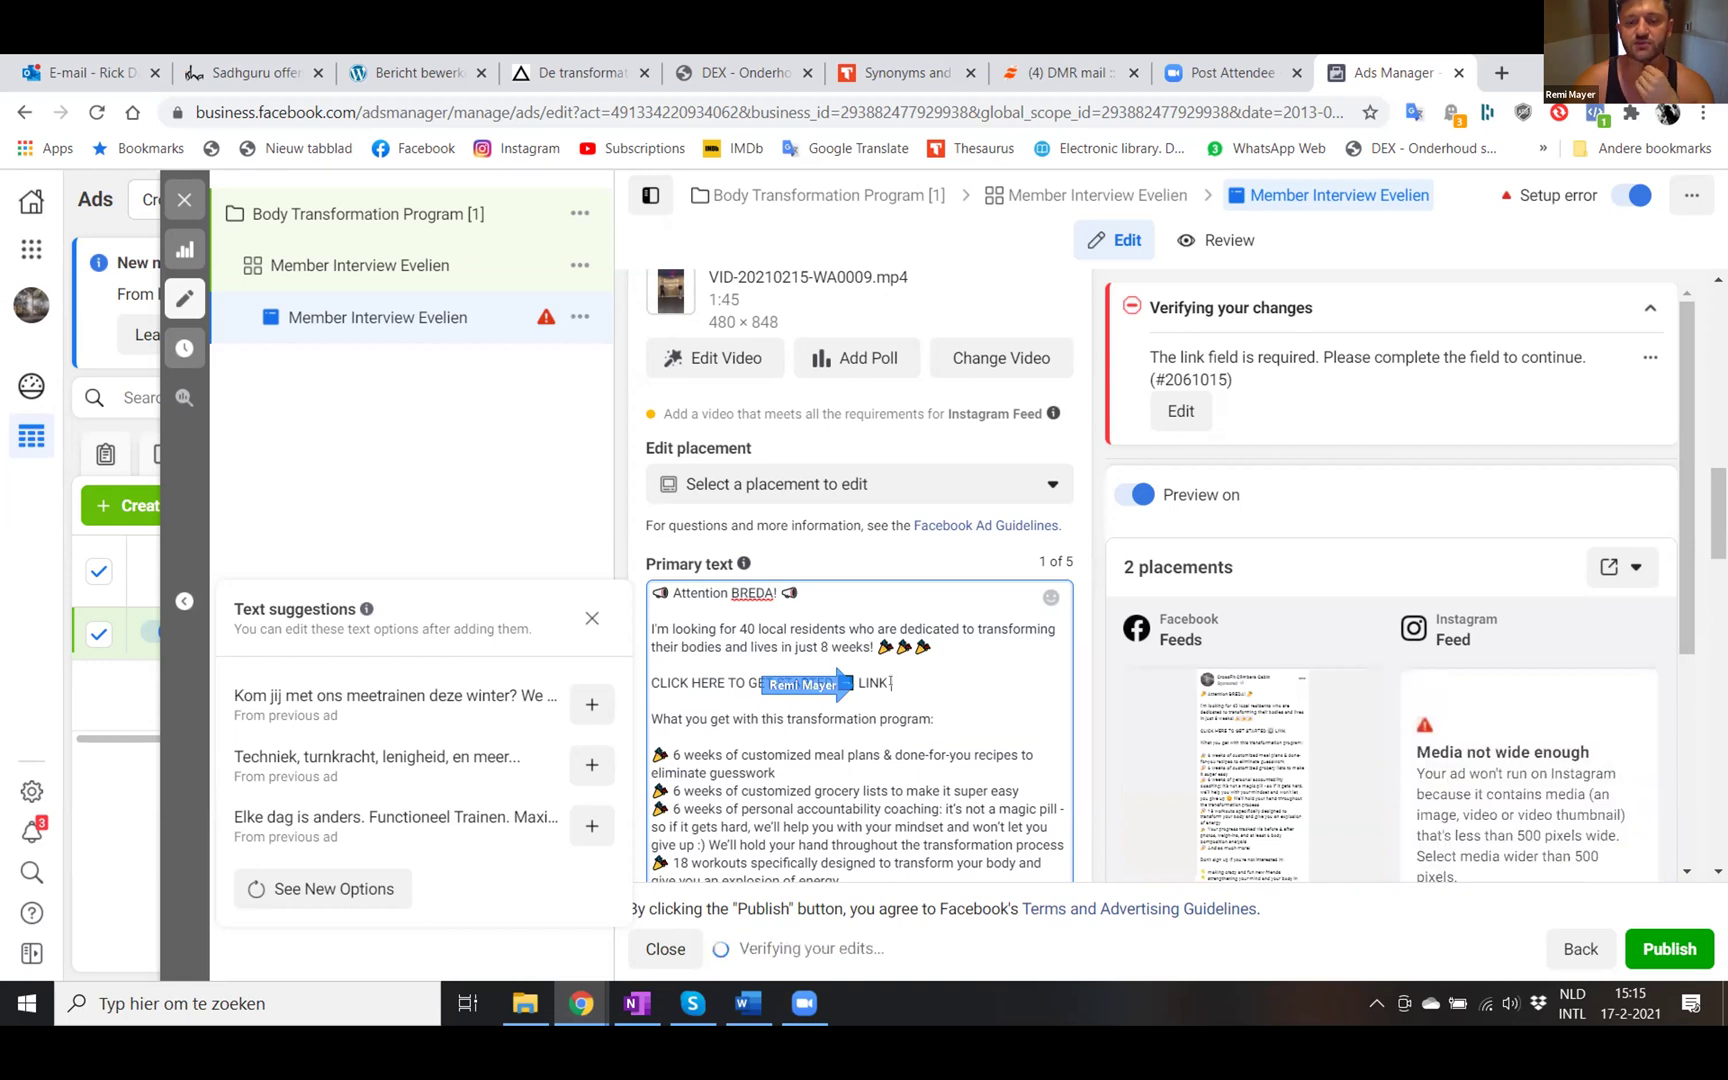
click(890, 682)
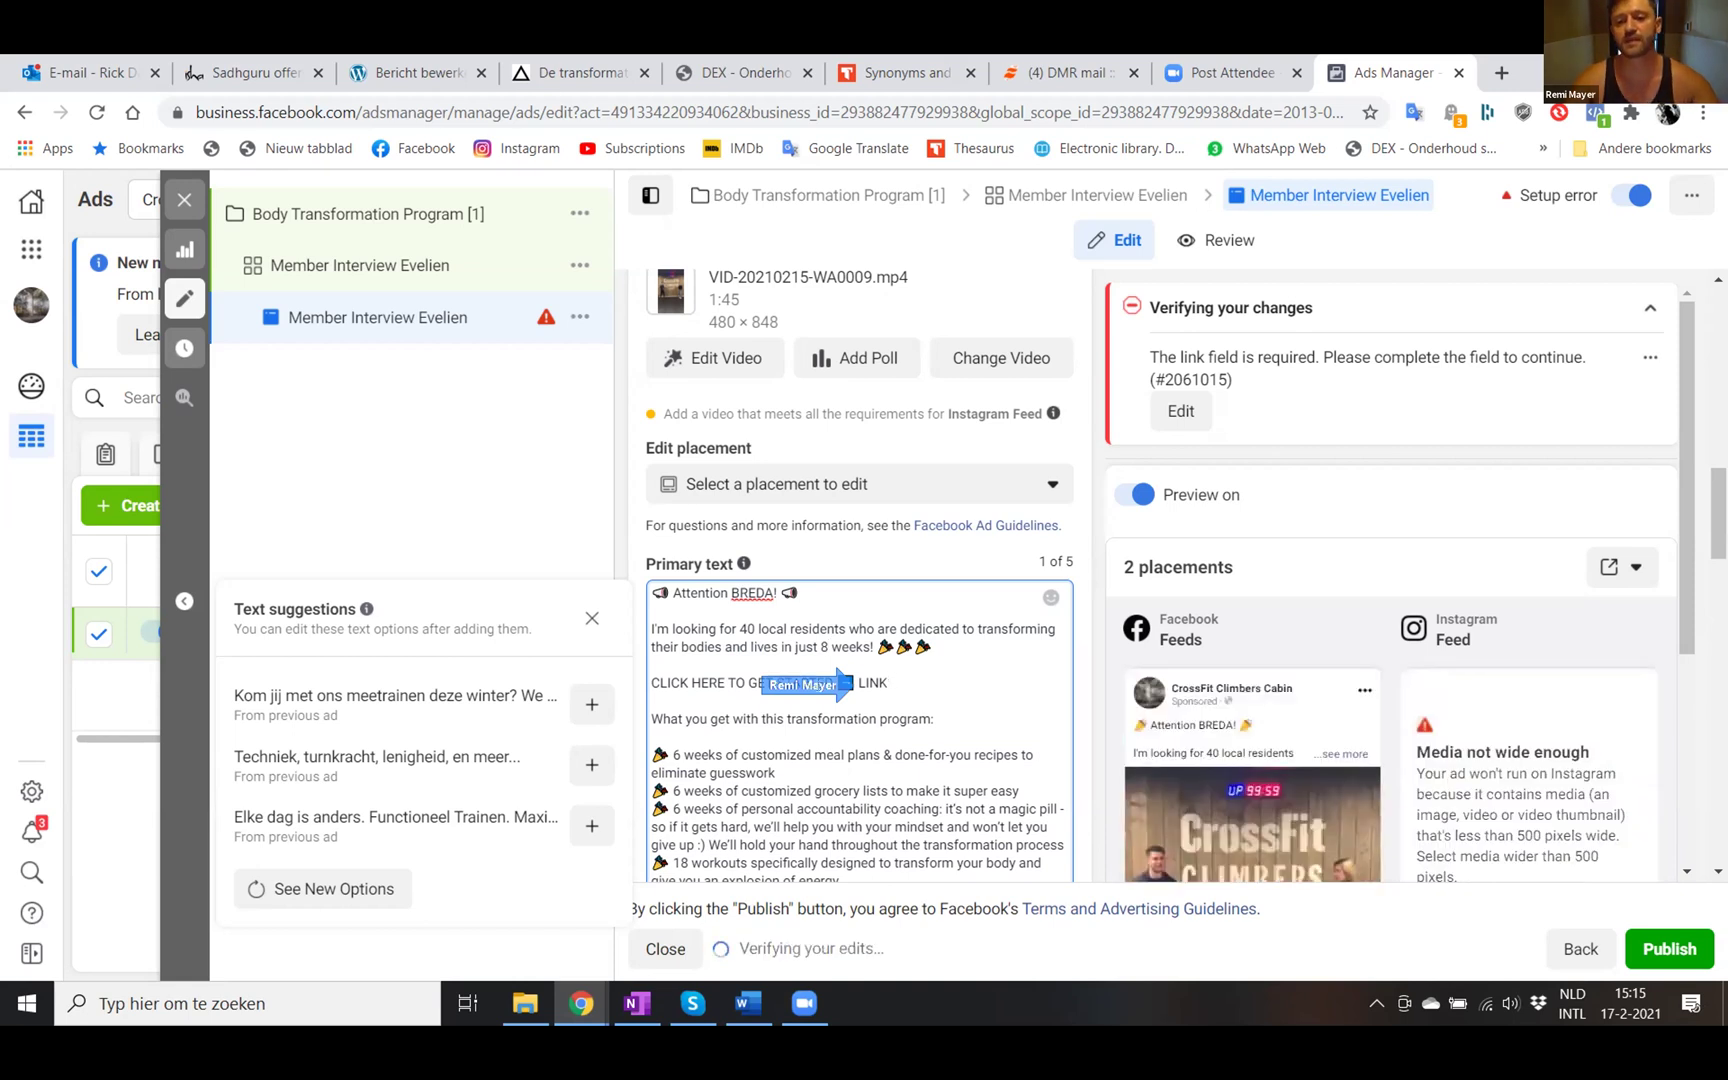
- Copy the Landing Page URL of the Max Out Your Gym Funnel Dutch funnel in MaxOut
key(alt+Tab)
key(alt+Tab)
key(alt+Tab)
key(alt+Tab)
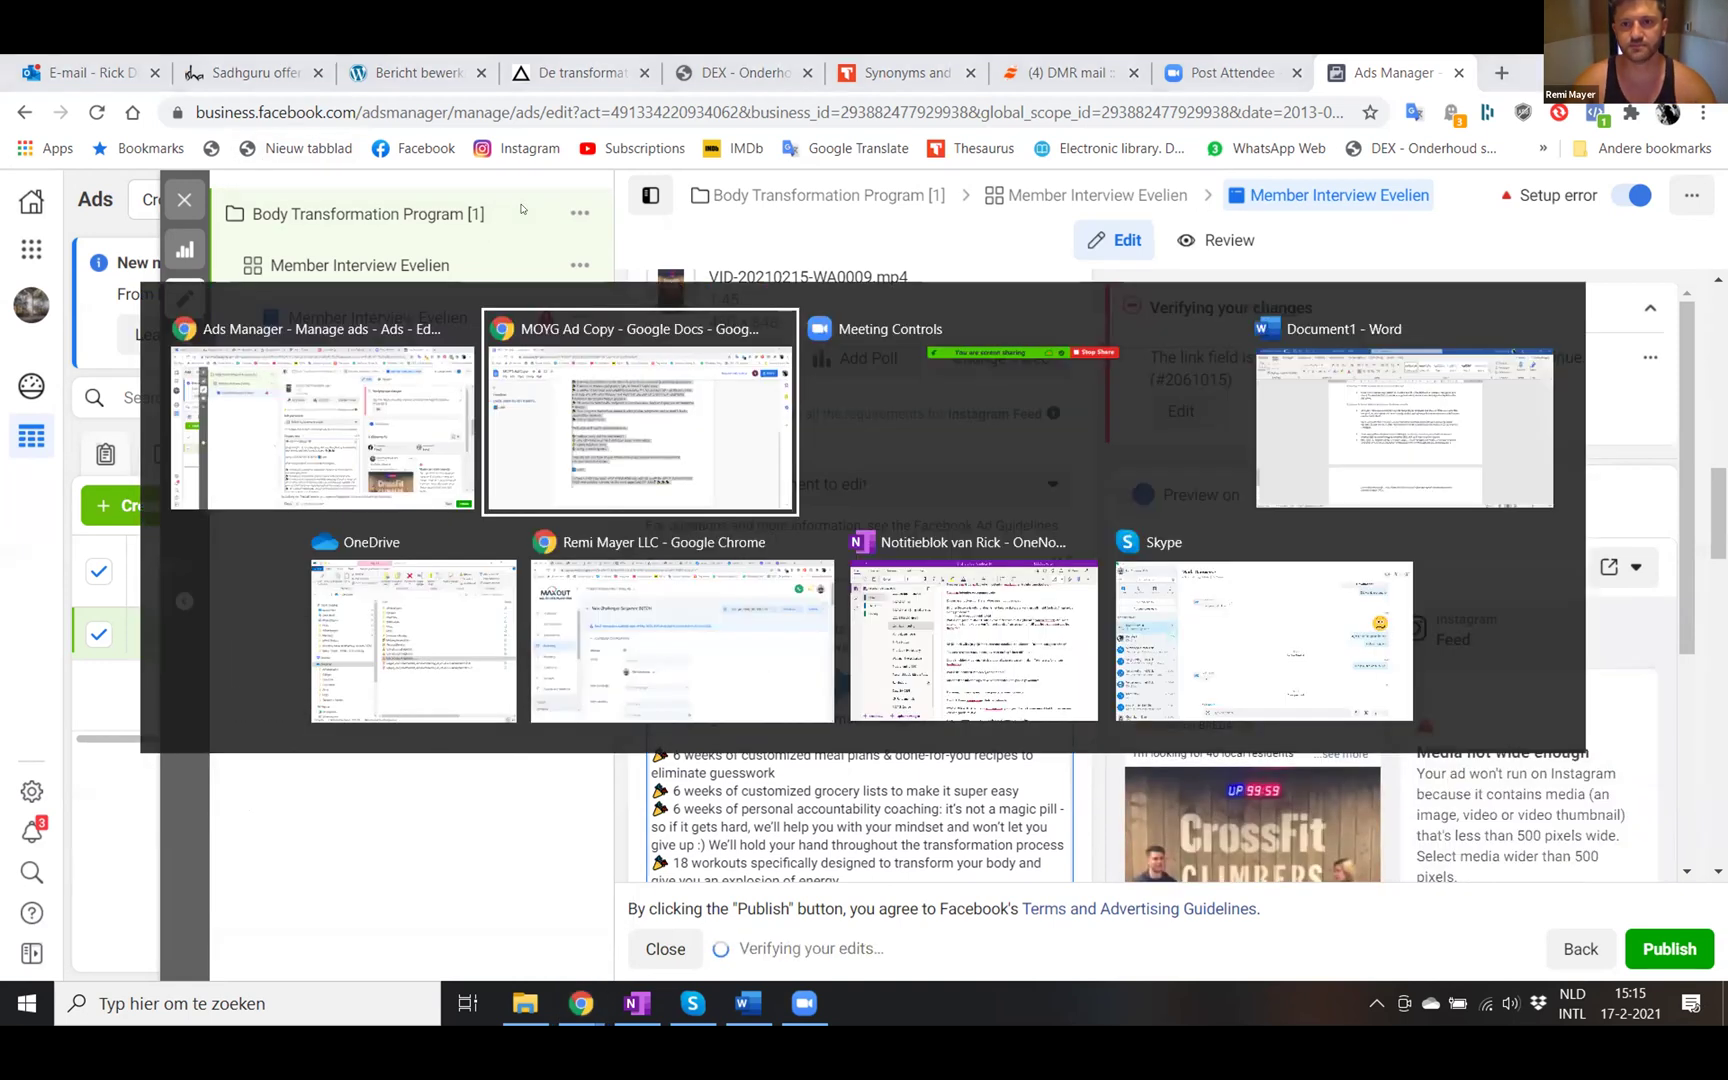
key(alt+Tab)
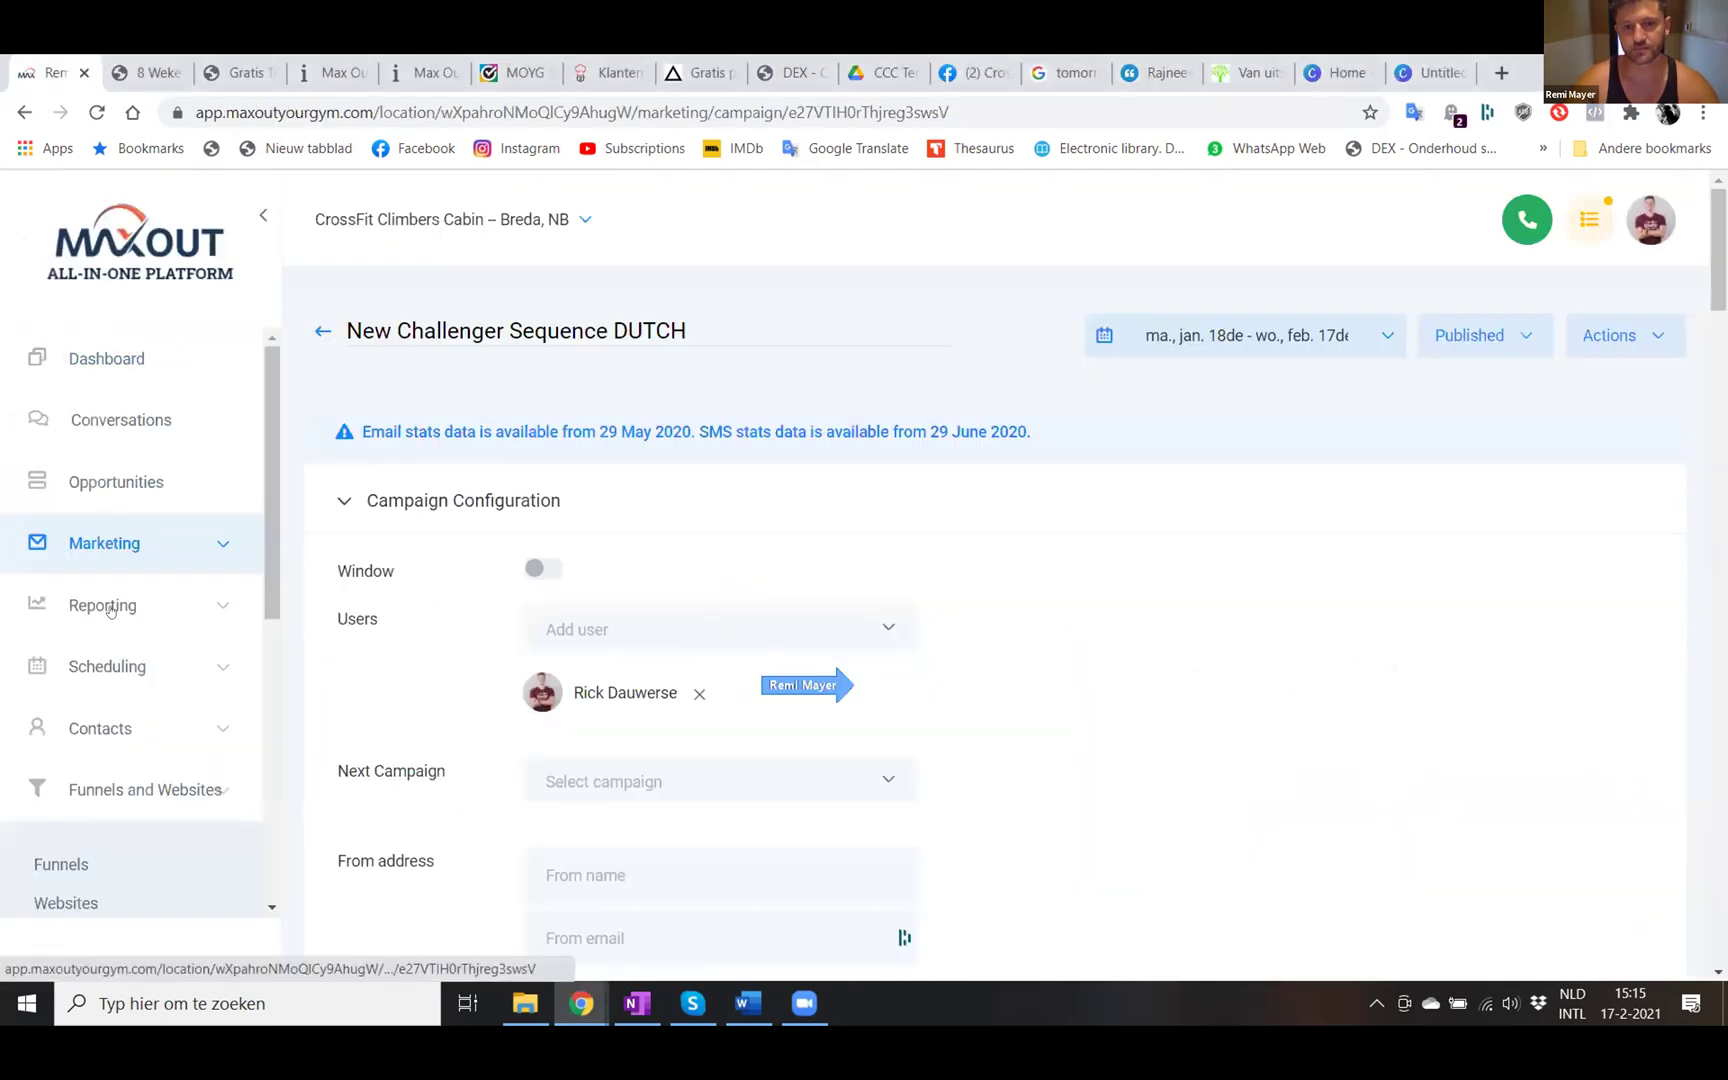
scroll(110, 610, down, 4)
scroll(110, 610, down, 2)
scroll(80, 500, up, 2)
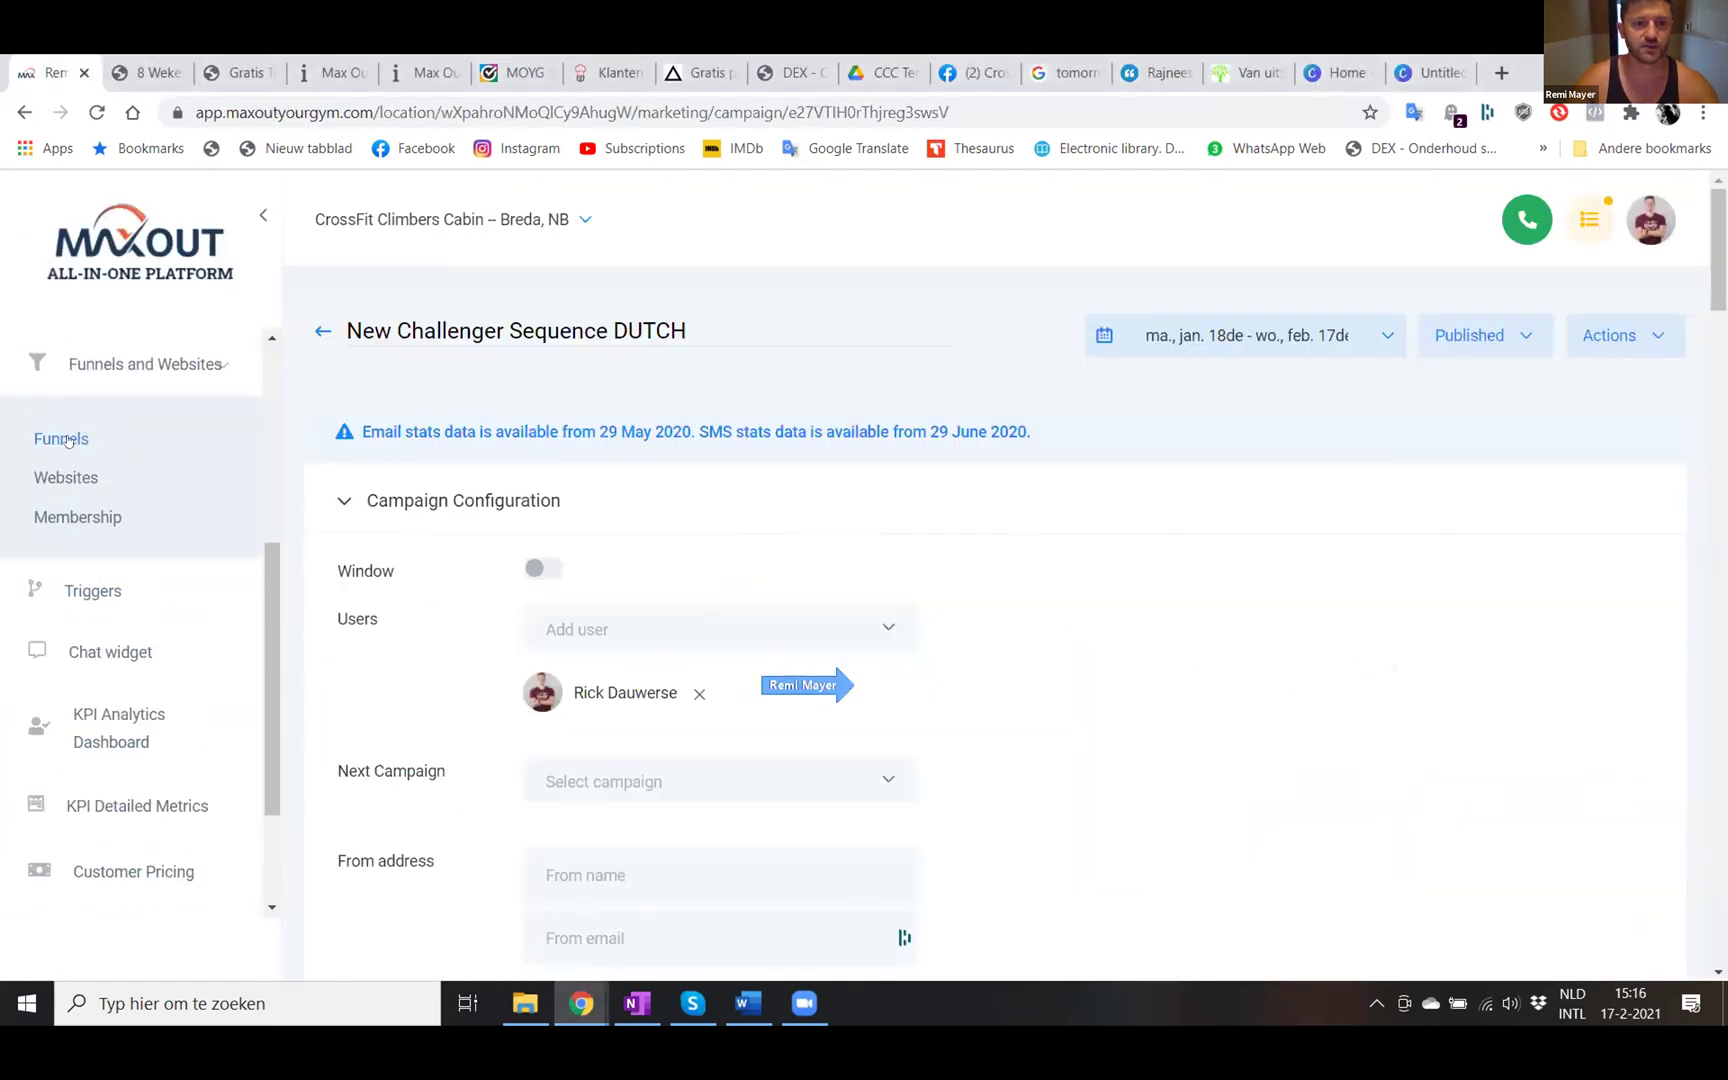
click(66, 440)
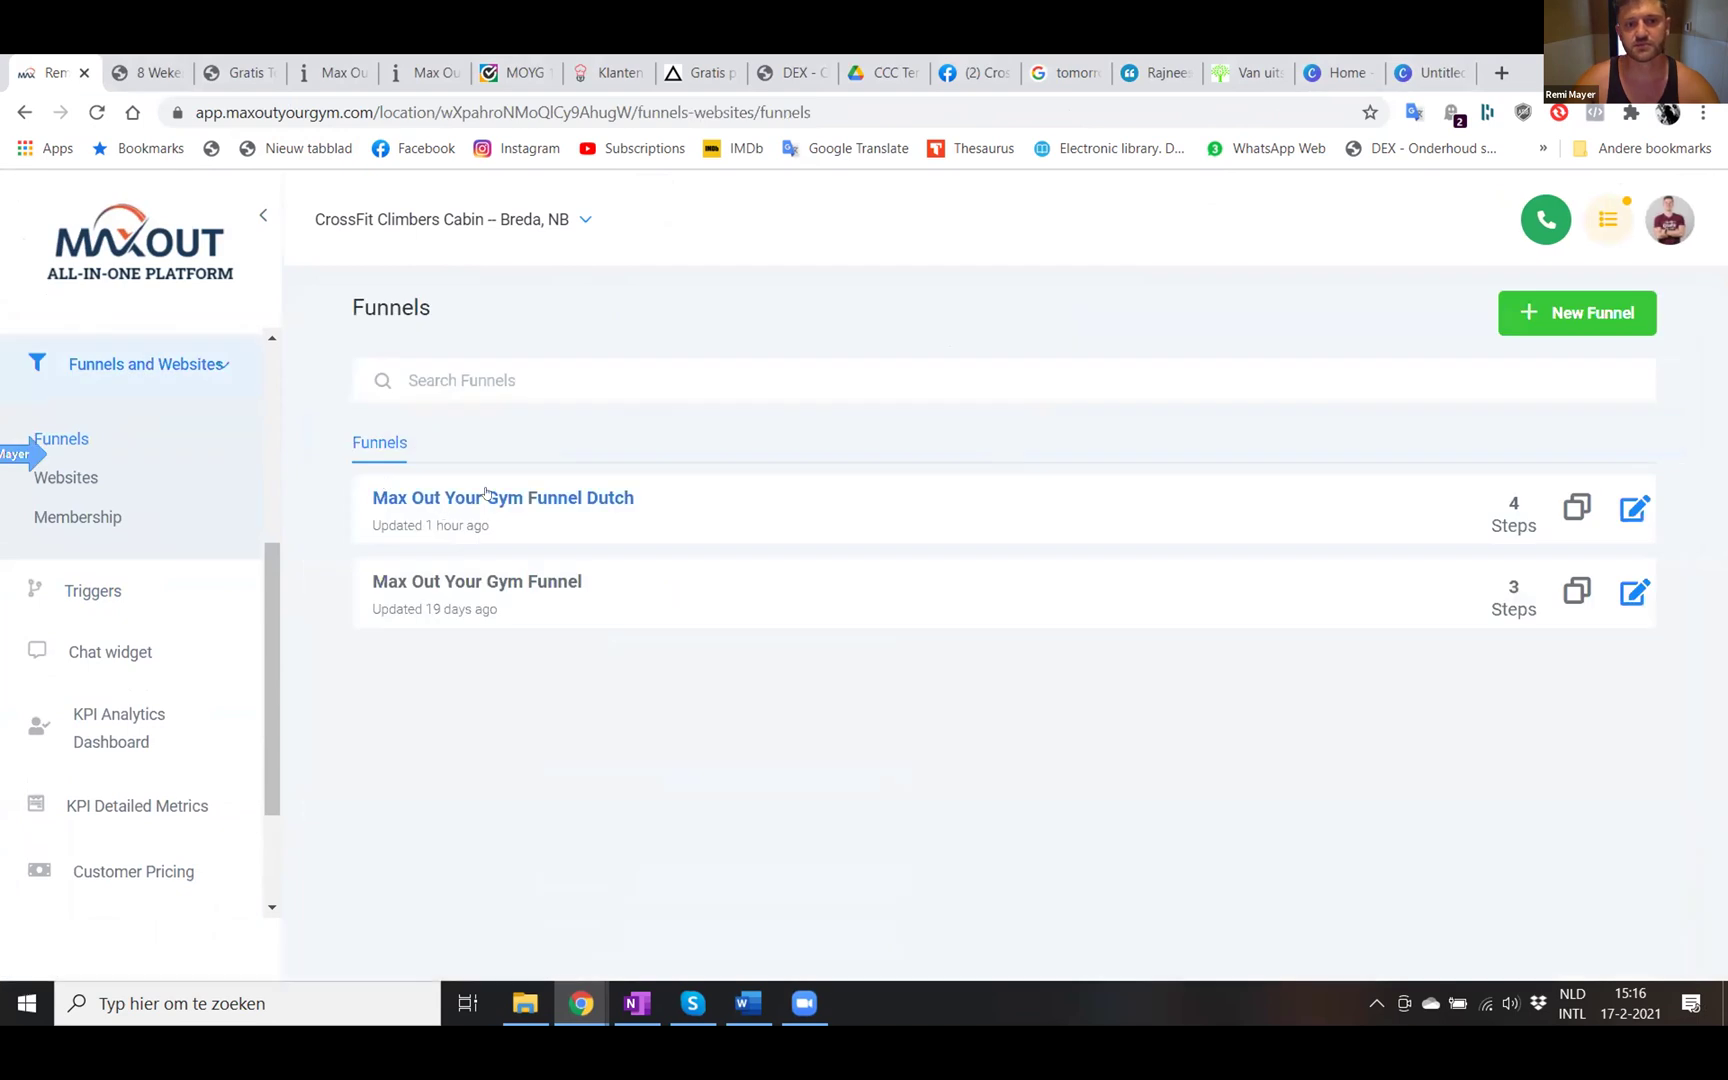
click(492, 495)
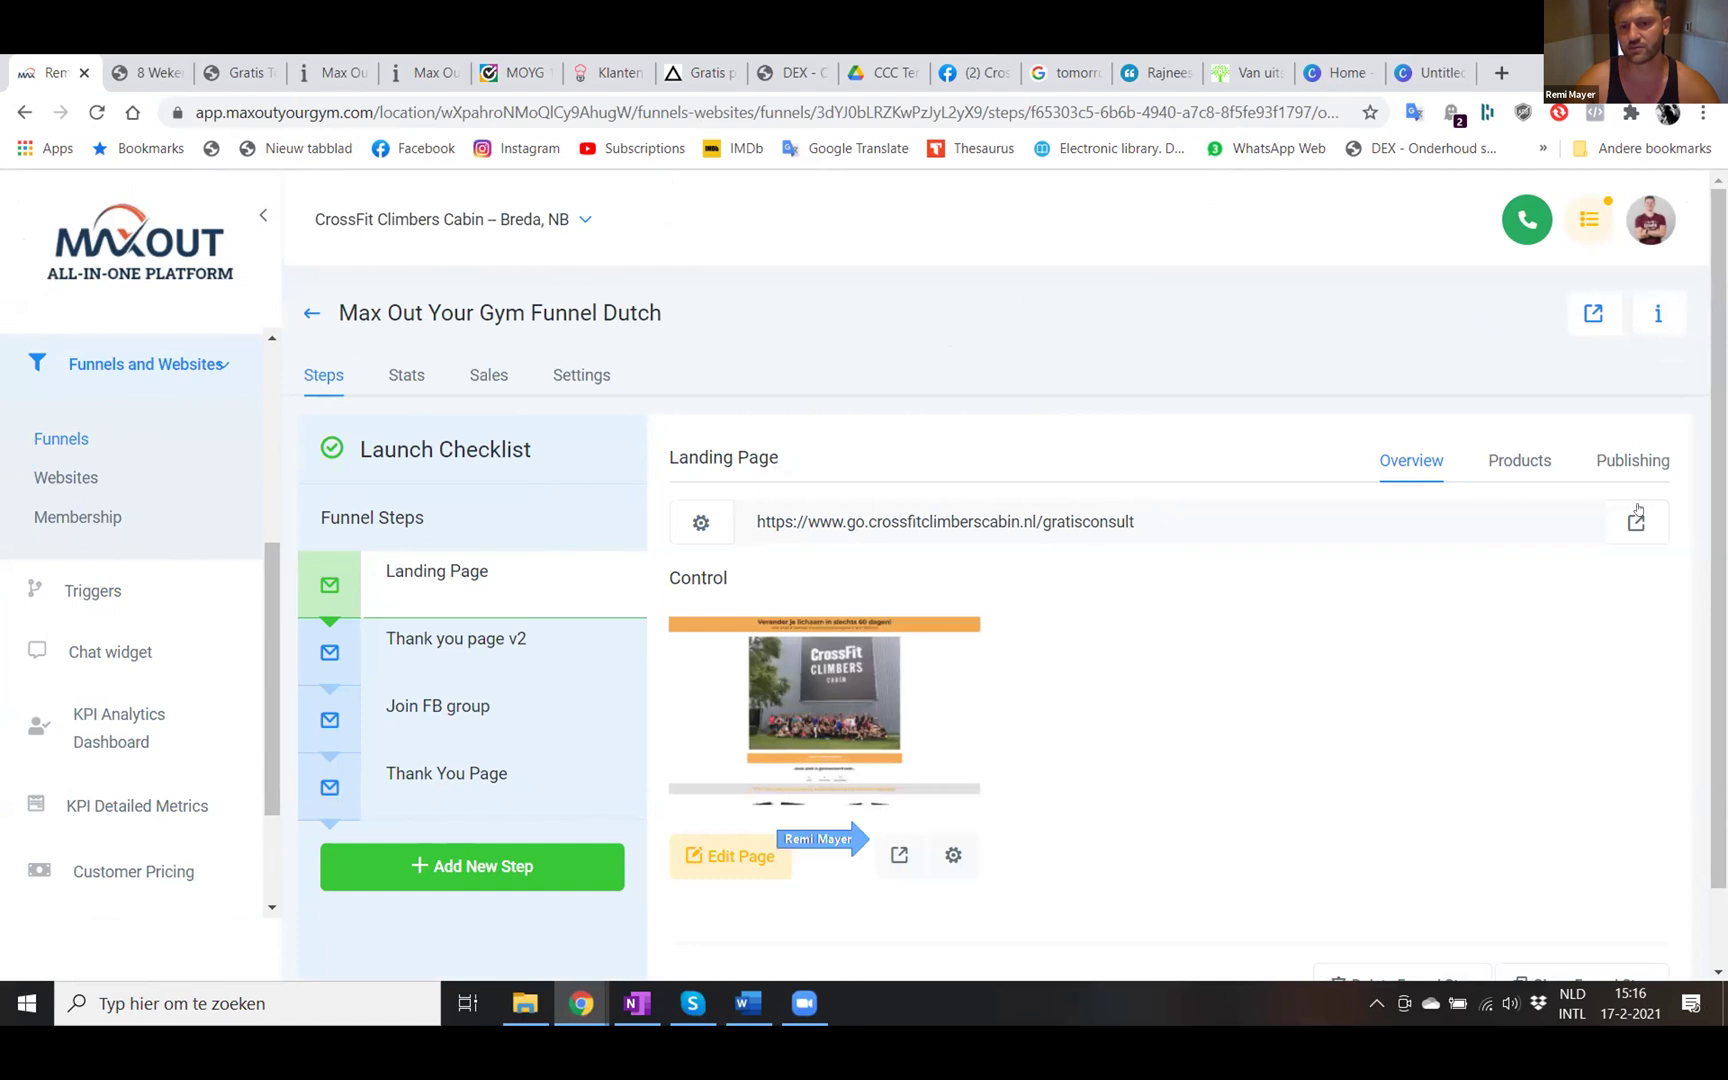
drag(1140, 521, 740, 514)
key(ctrl+c)
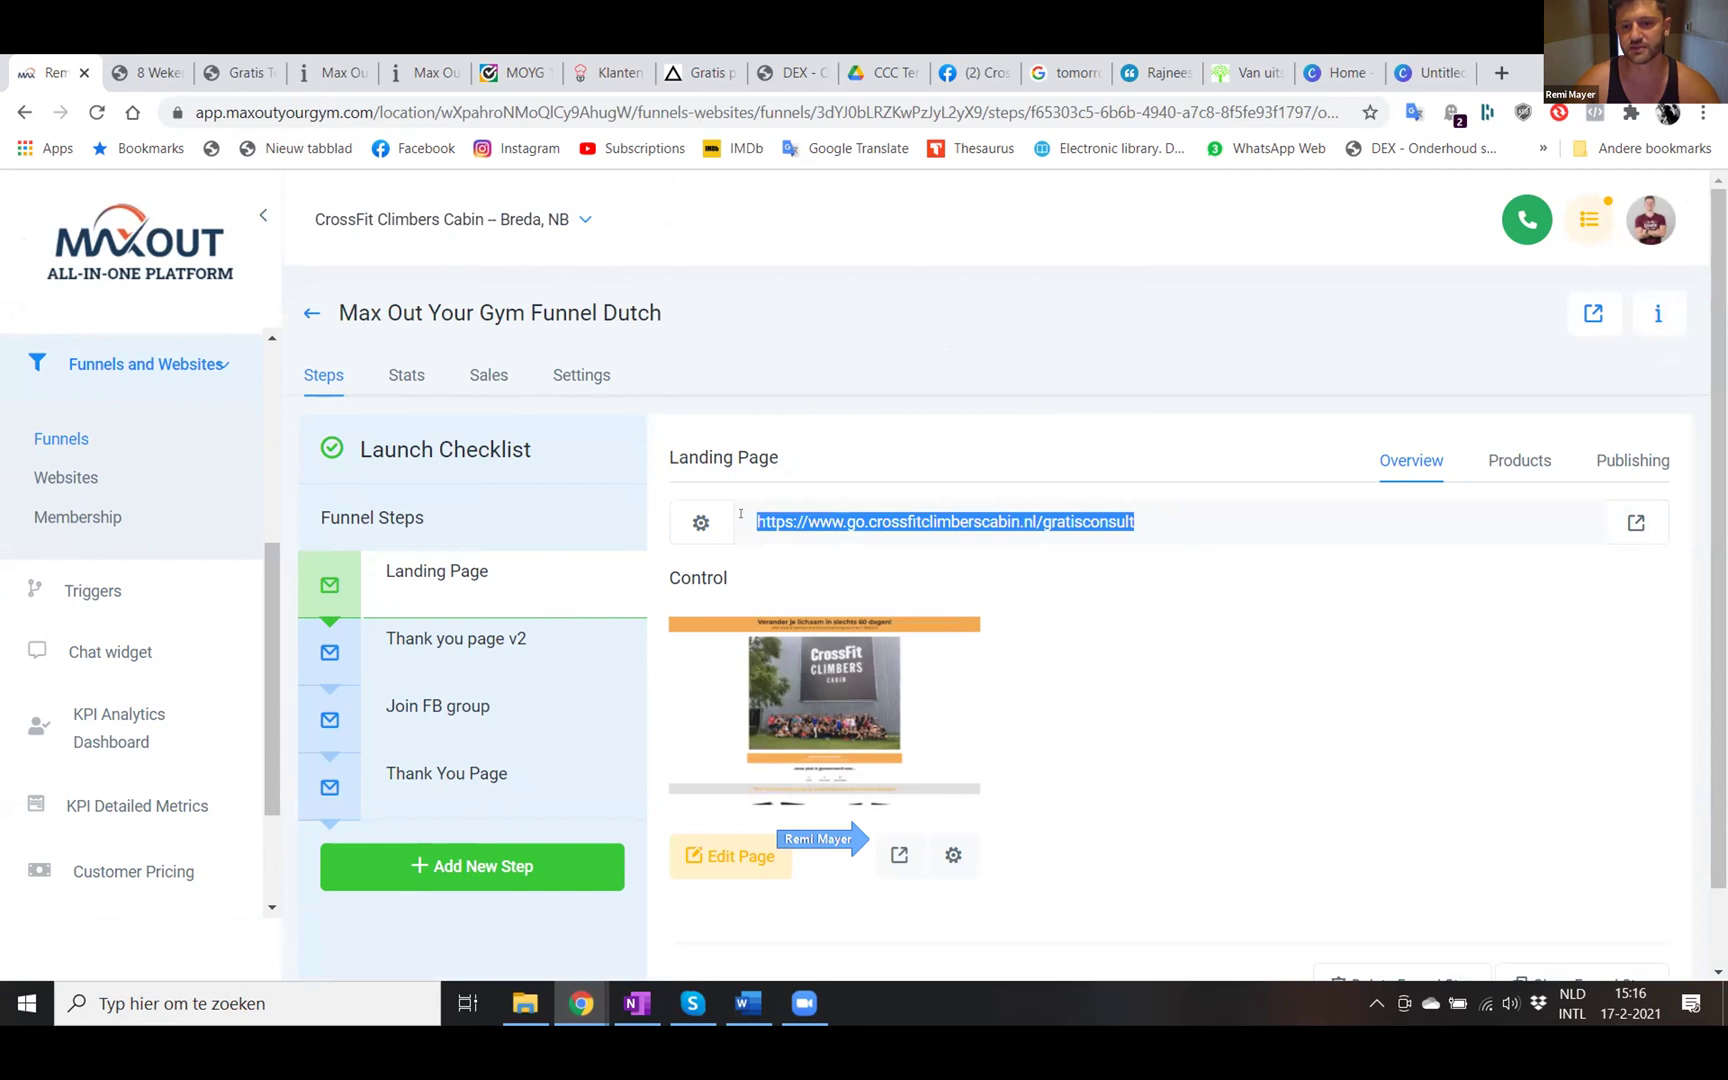
key(alt+Tab)
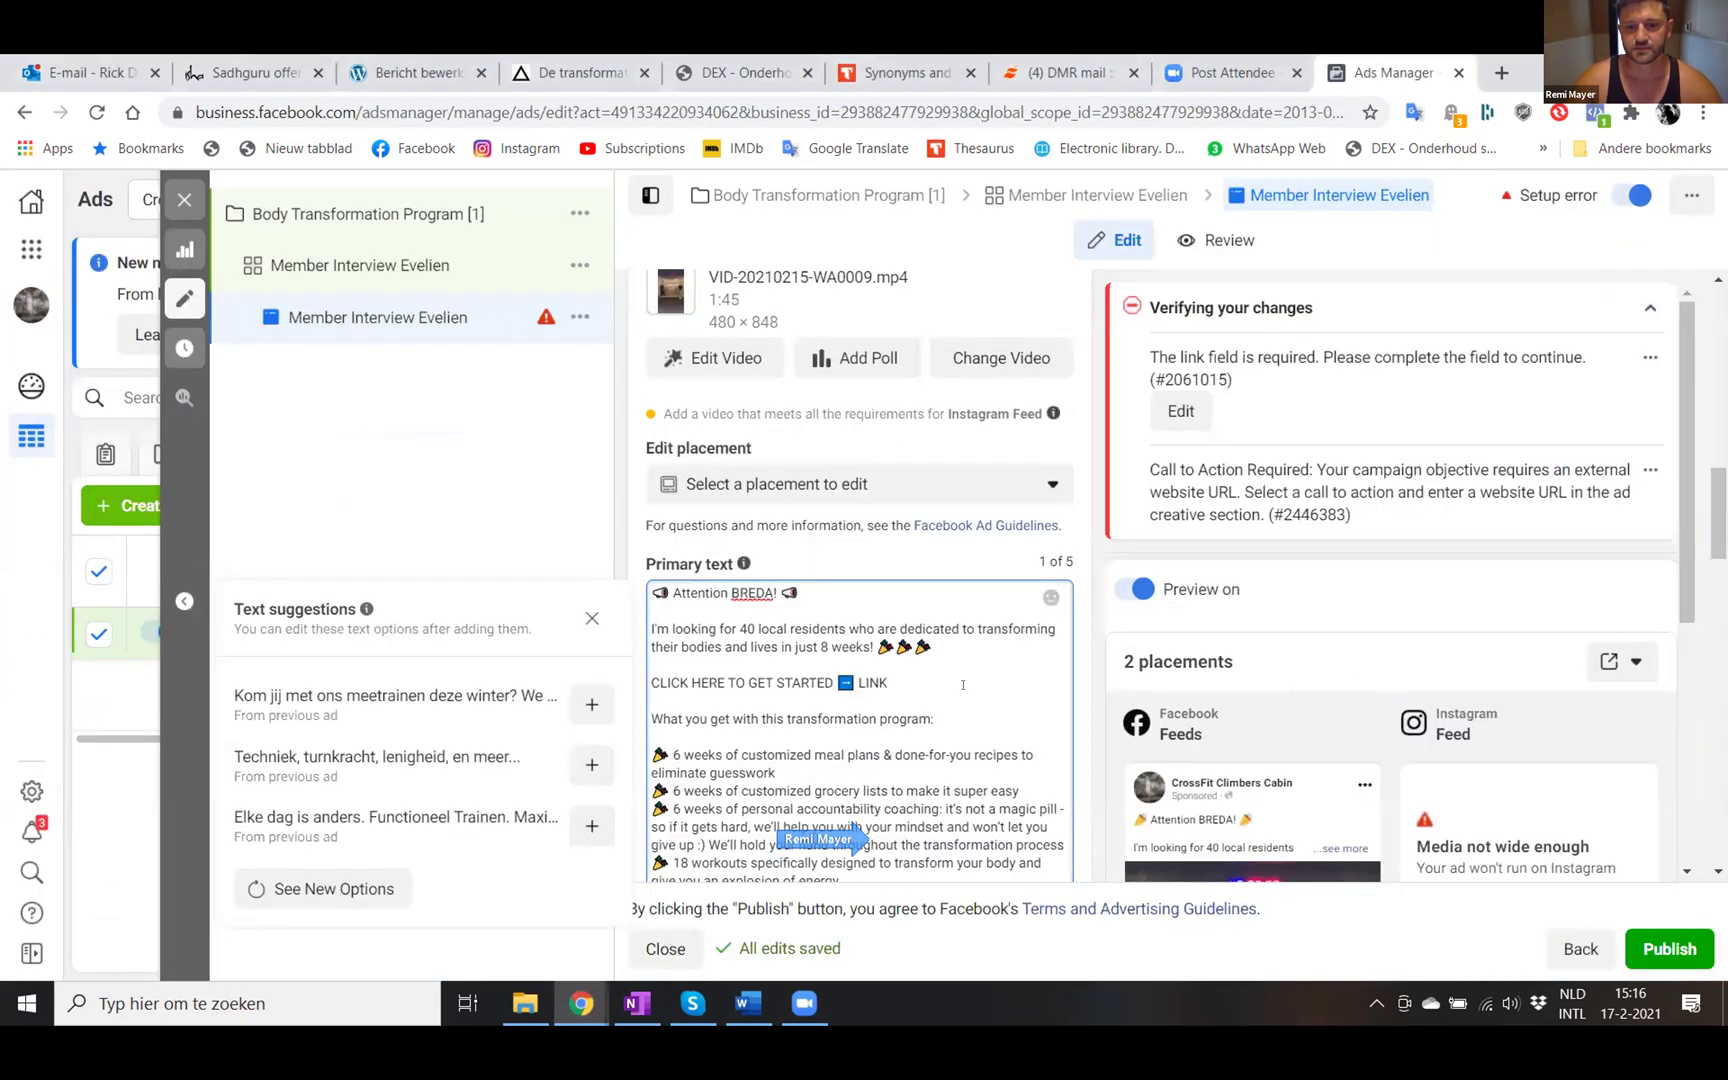
- Replace LINK on the CLICK HERE TO GET STARTED line with the gratisconsult landing page URL
key(BackSpace)
key(BackSpace)
key(BackSpace)
key(BackSpace)
key(BackSpace)
key(ctrl+v)
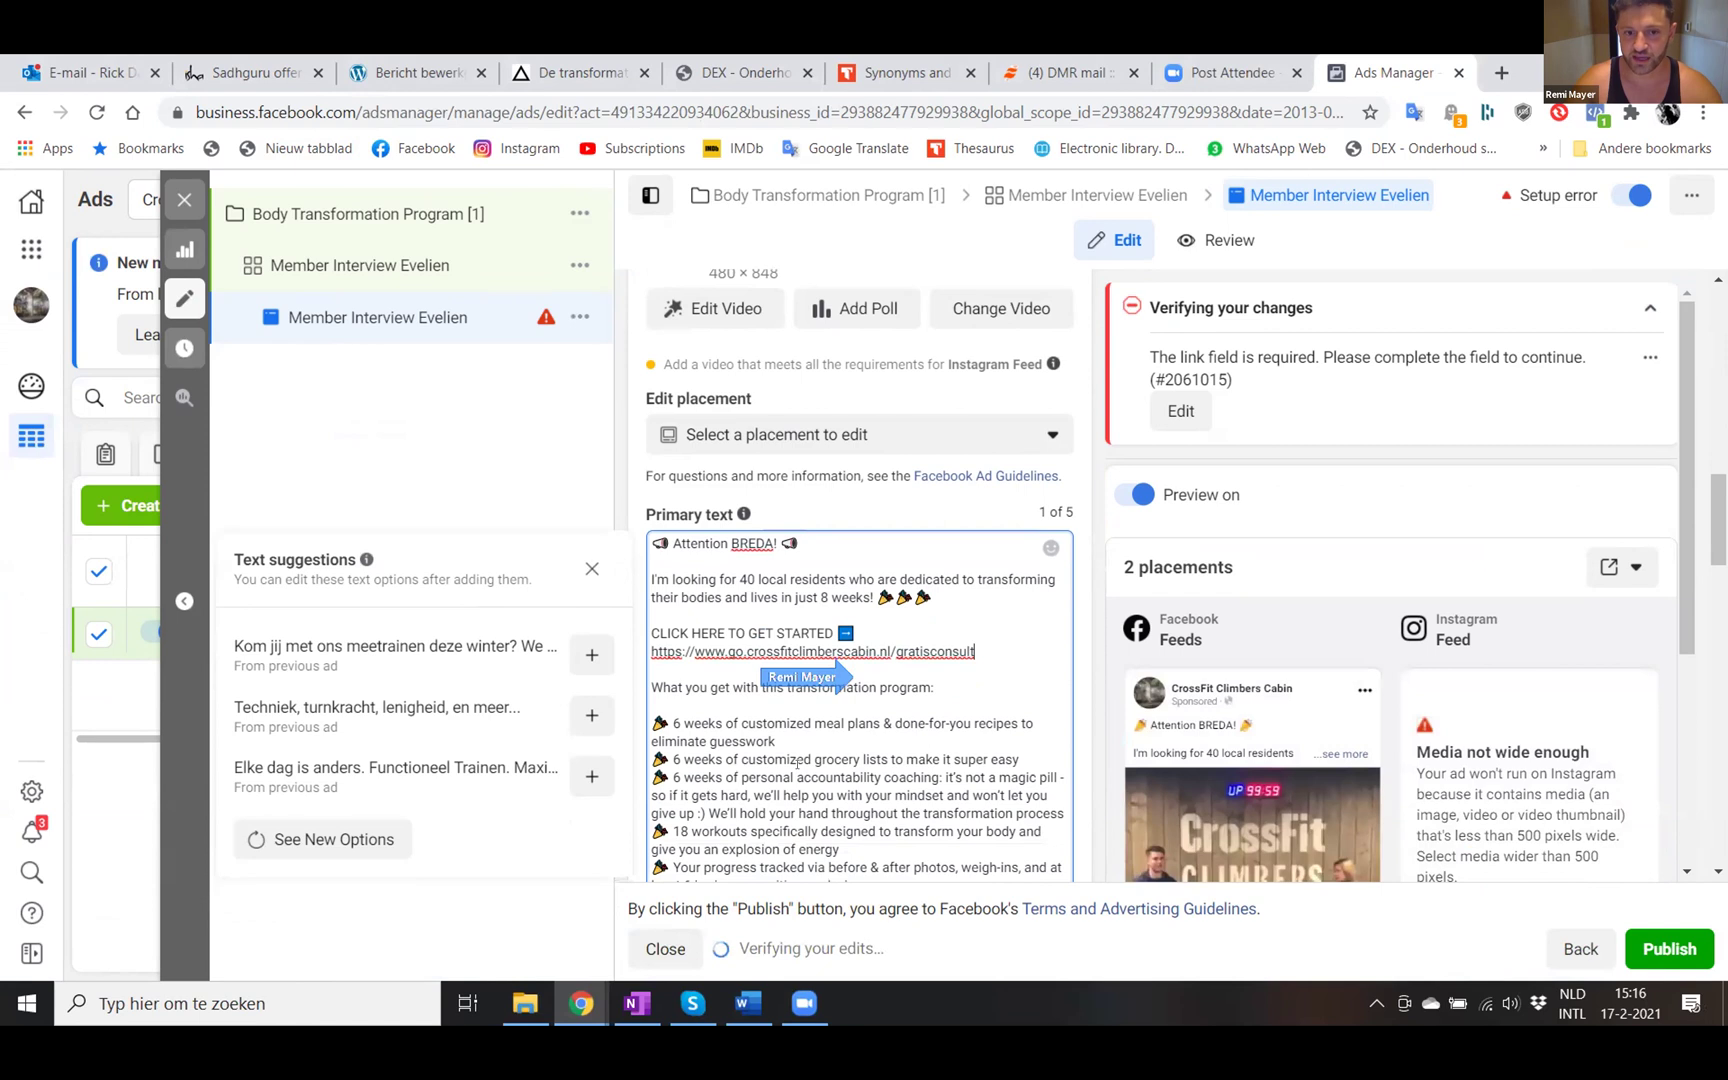
click(677, 646)
- Change 6 to 8 in the meal-plans, grocery-lists, coaching and body-composition benefit lines
key(BackSpace)
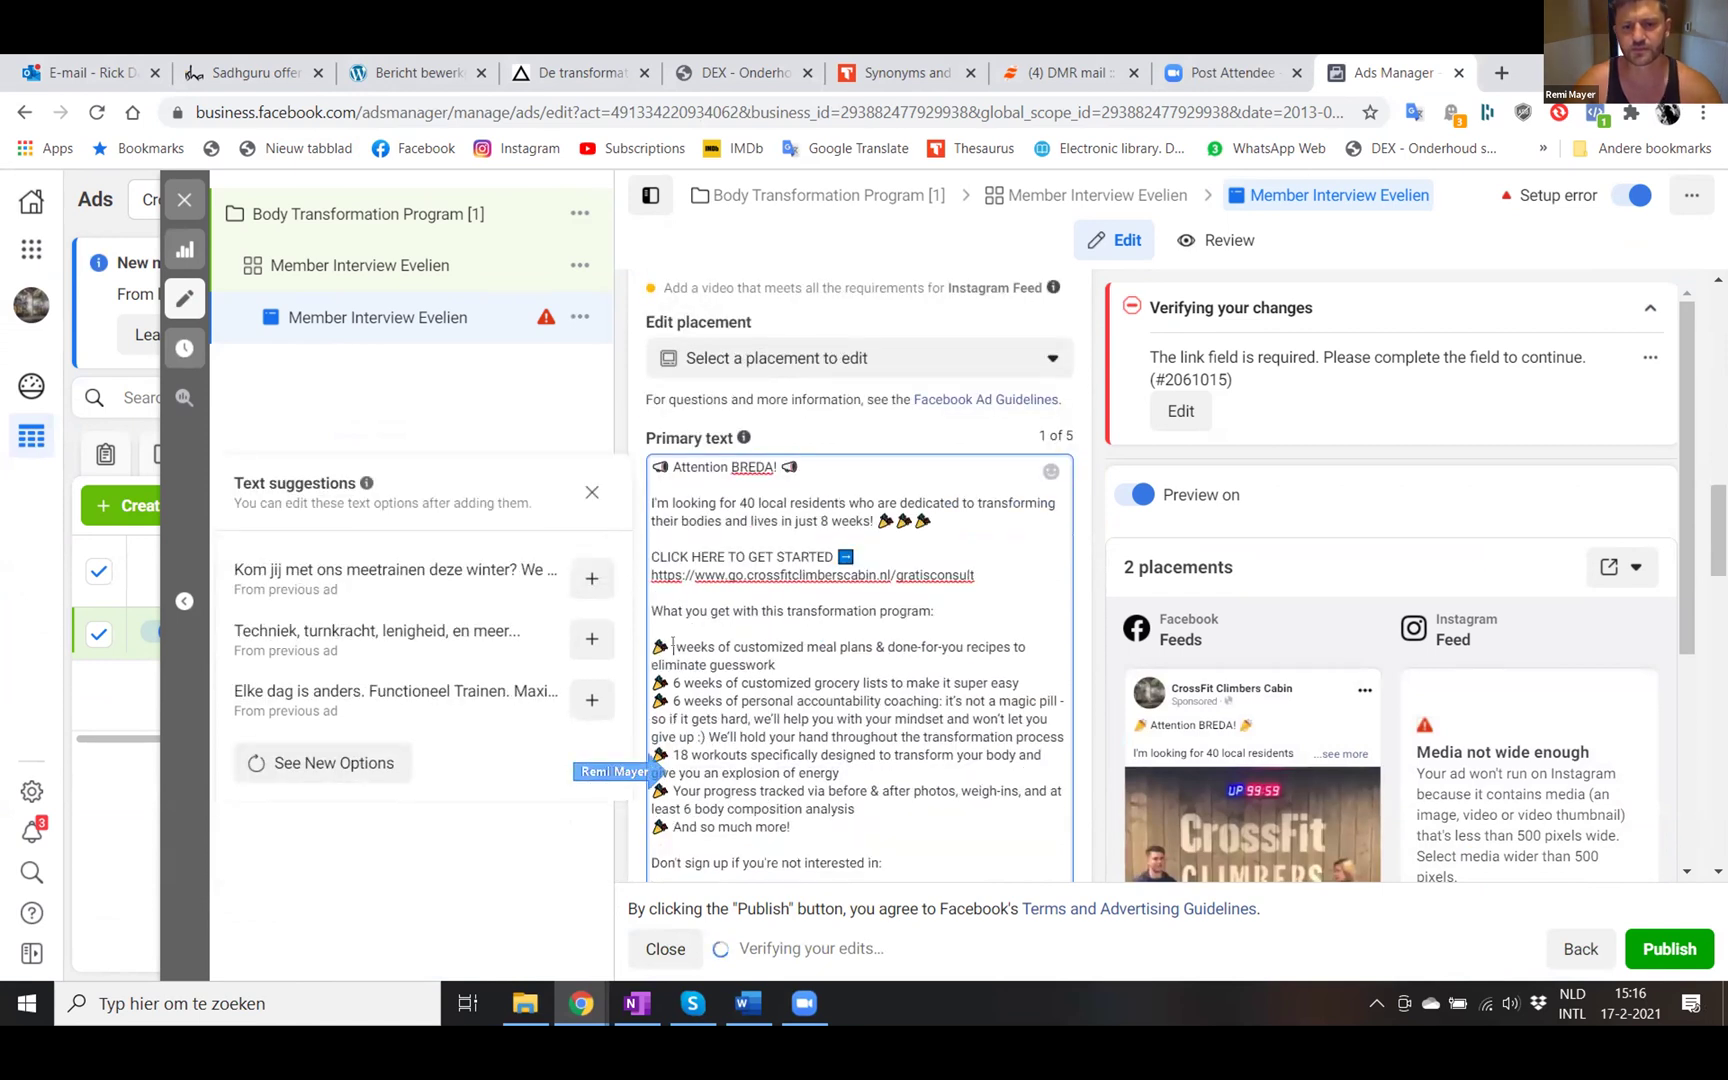
text(8)
click(680, 683)
key(BackSpace)
text(8)
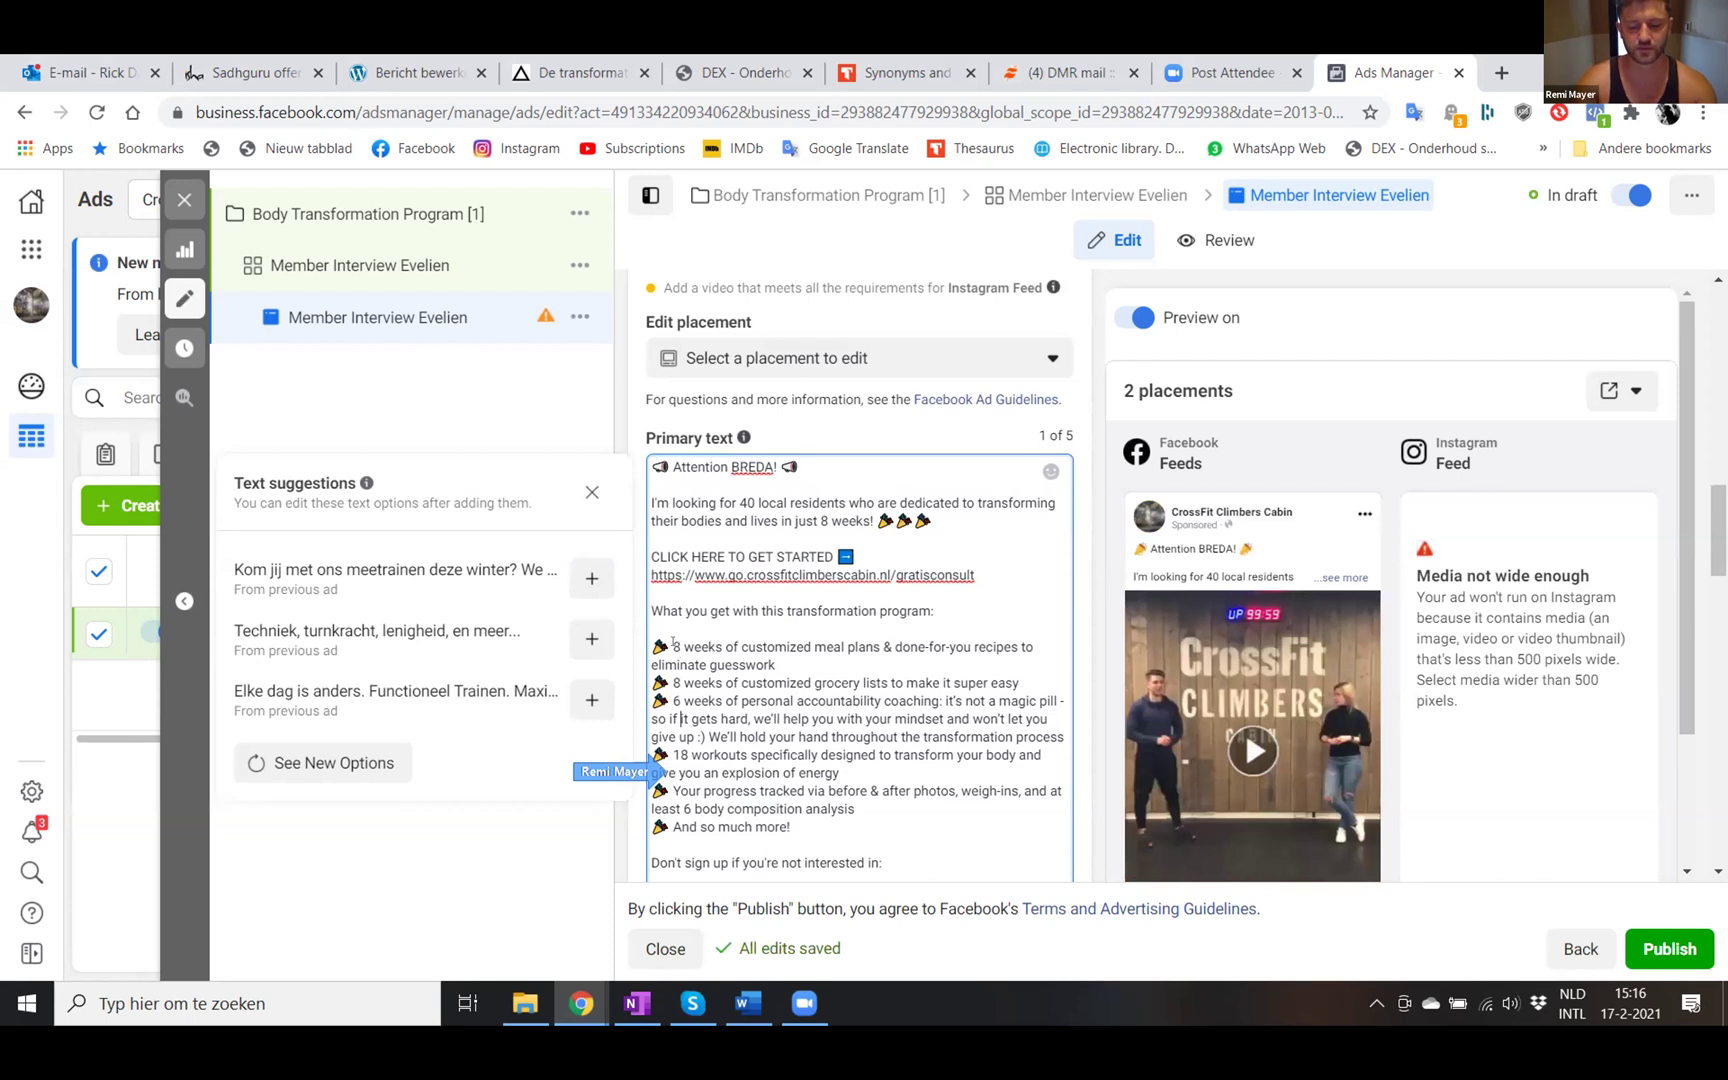
key(BackSpace)
text(8)
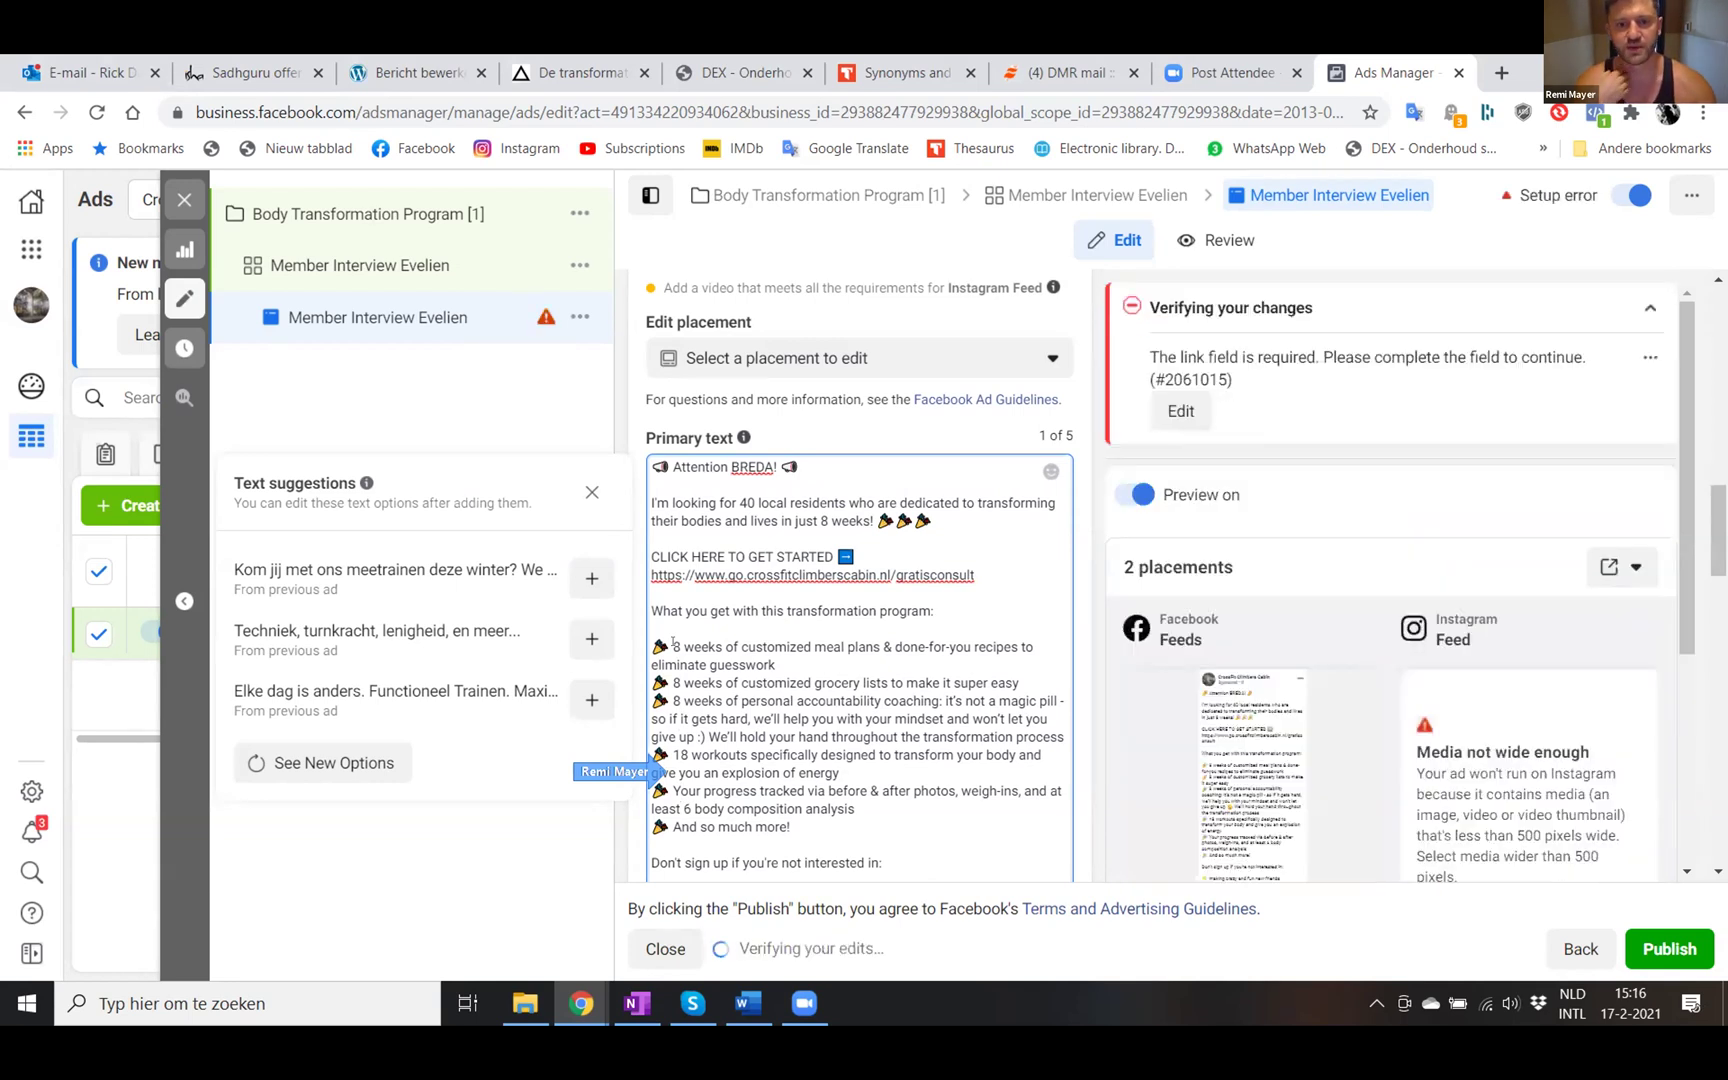
key(Right)
key(BackSpace)
text(8)
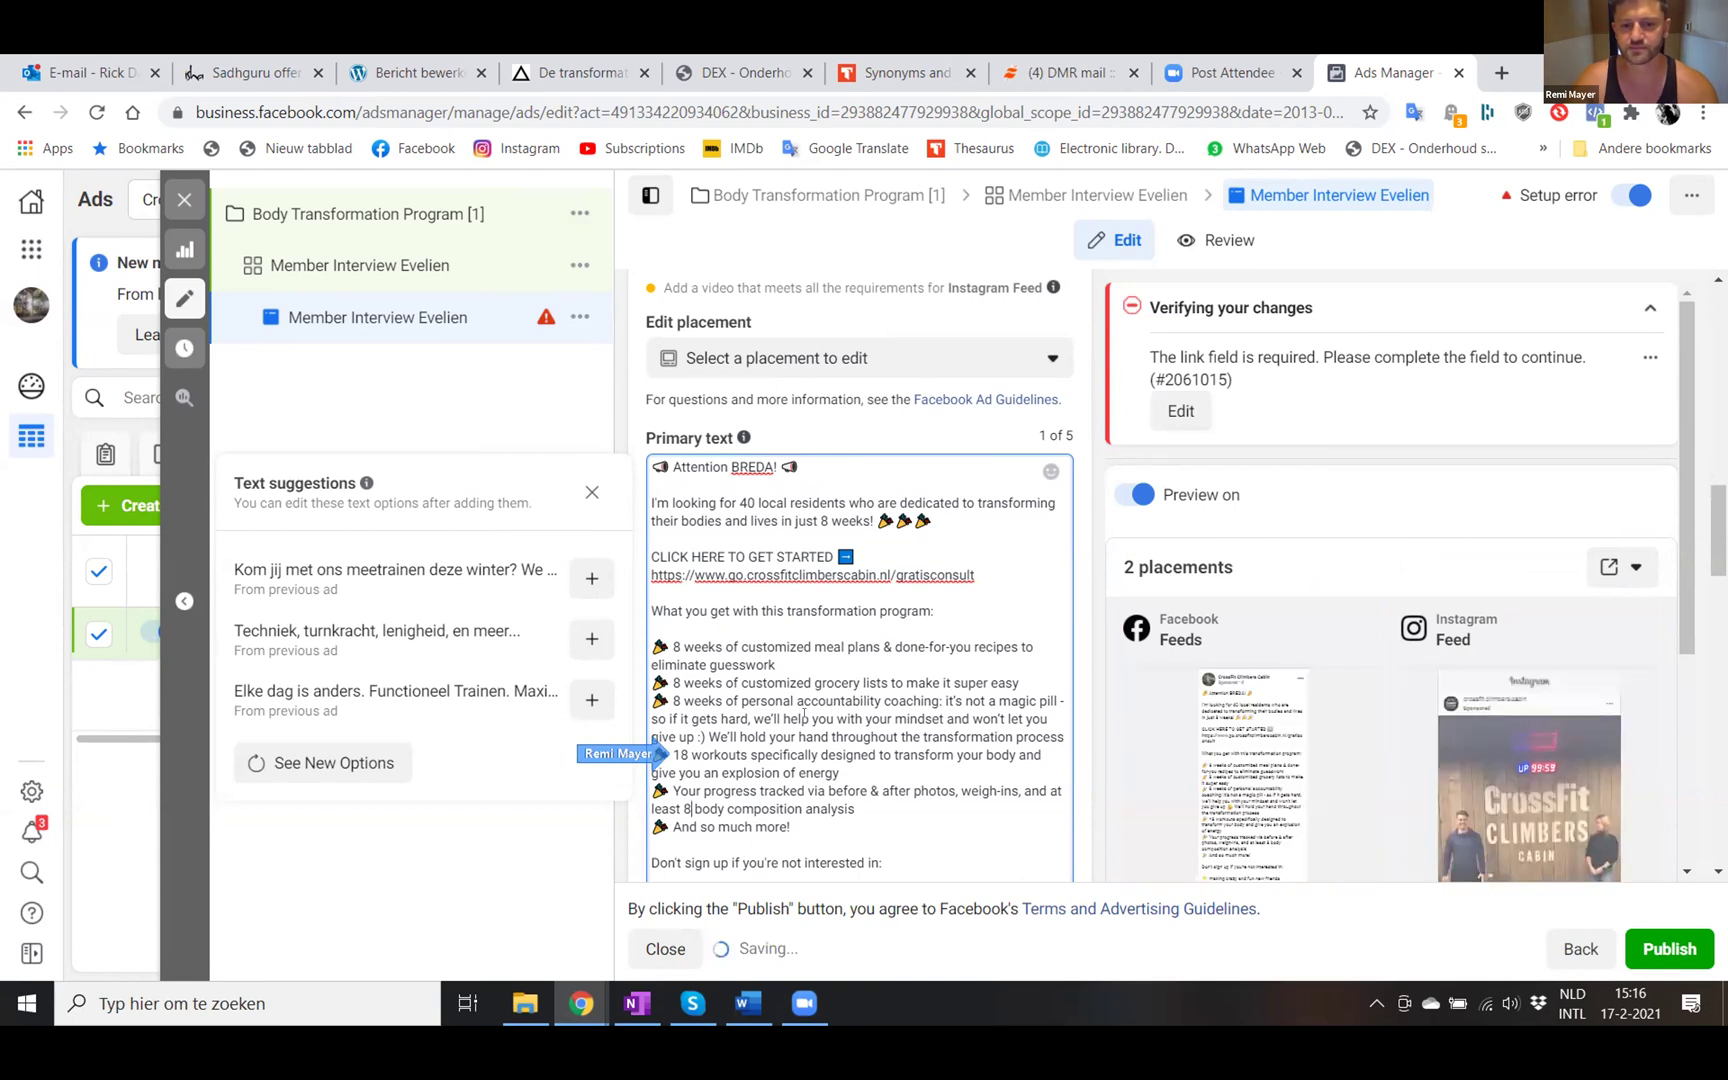
- Change the workouts count from 18 to 24
scroll(675, 650, down, 1)
click(688, 680)
key(BackSpace)
key(BackSpace)
text(24)
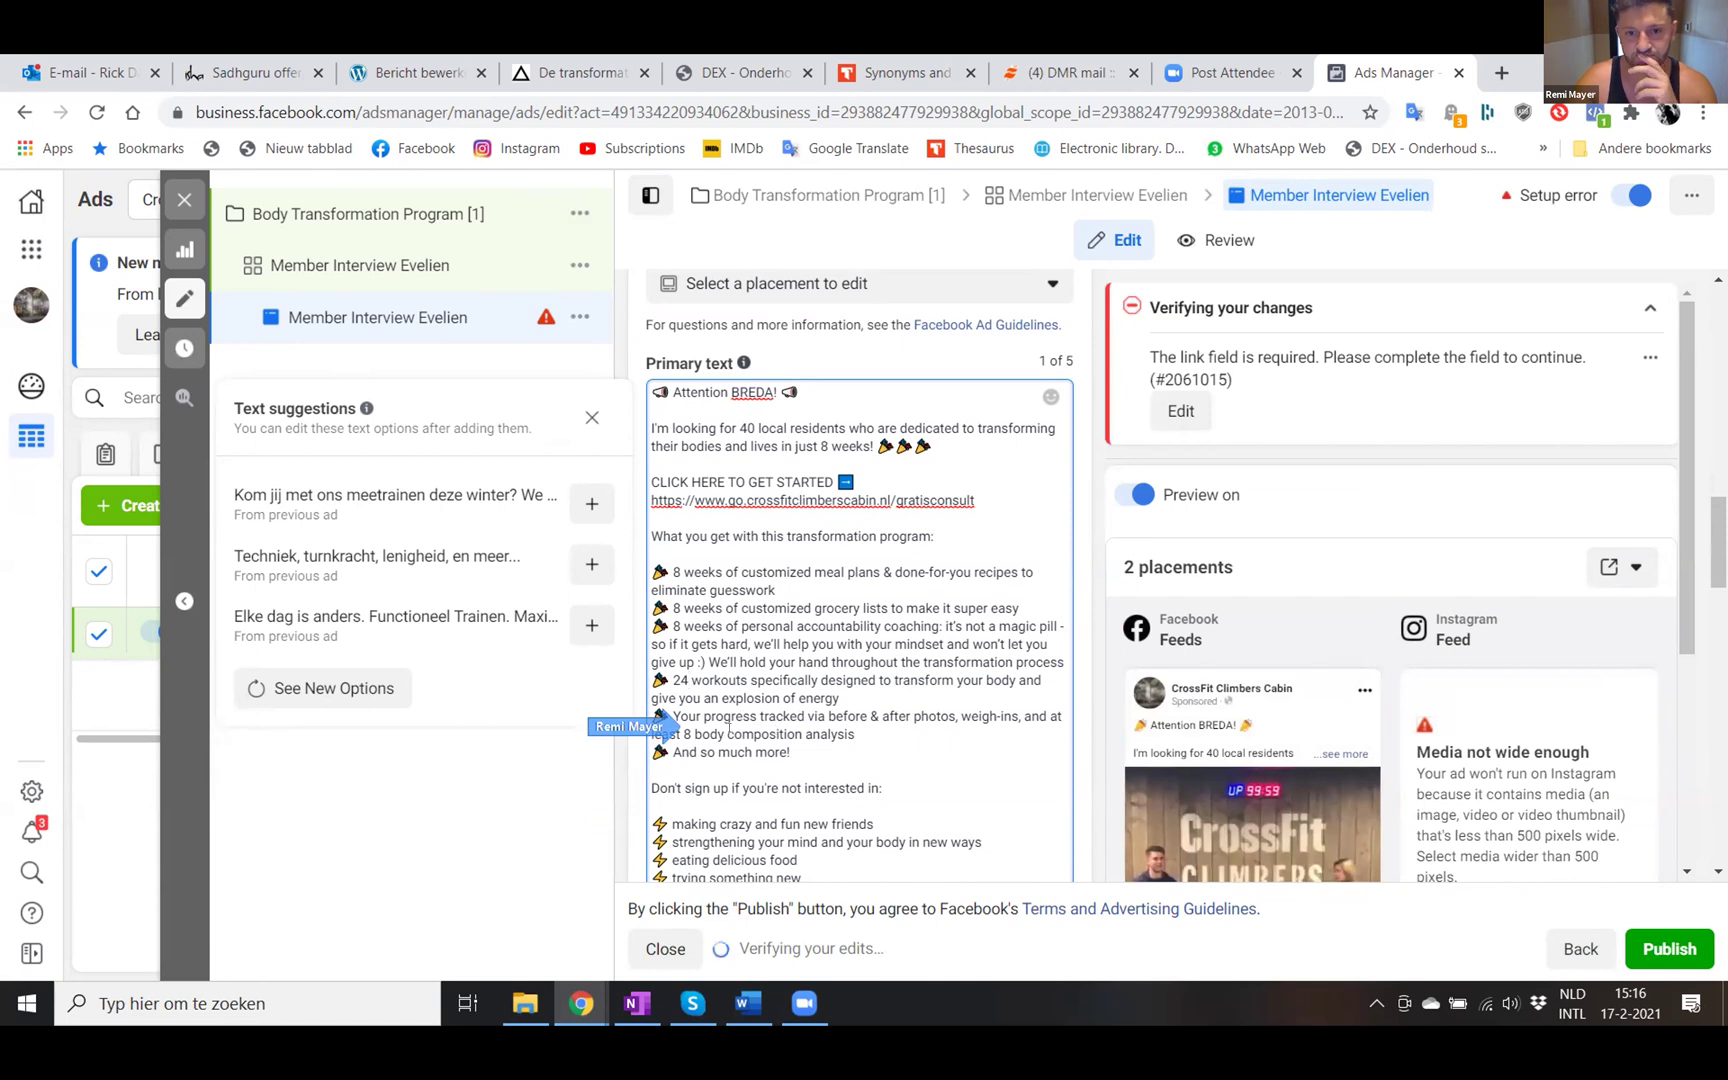
scroll(760, 718, down, 3)
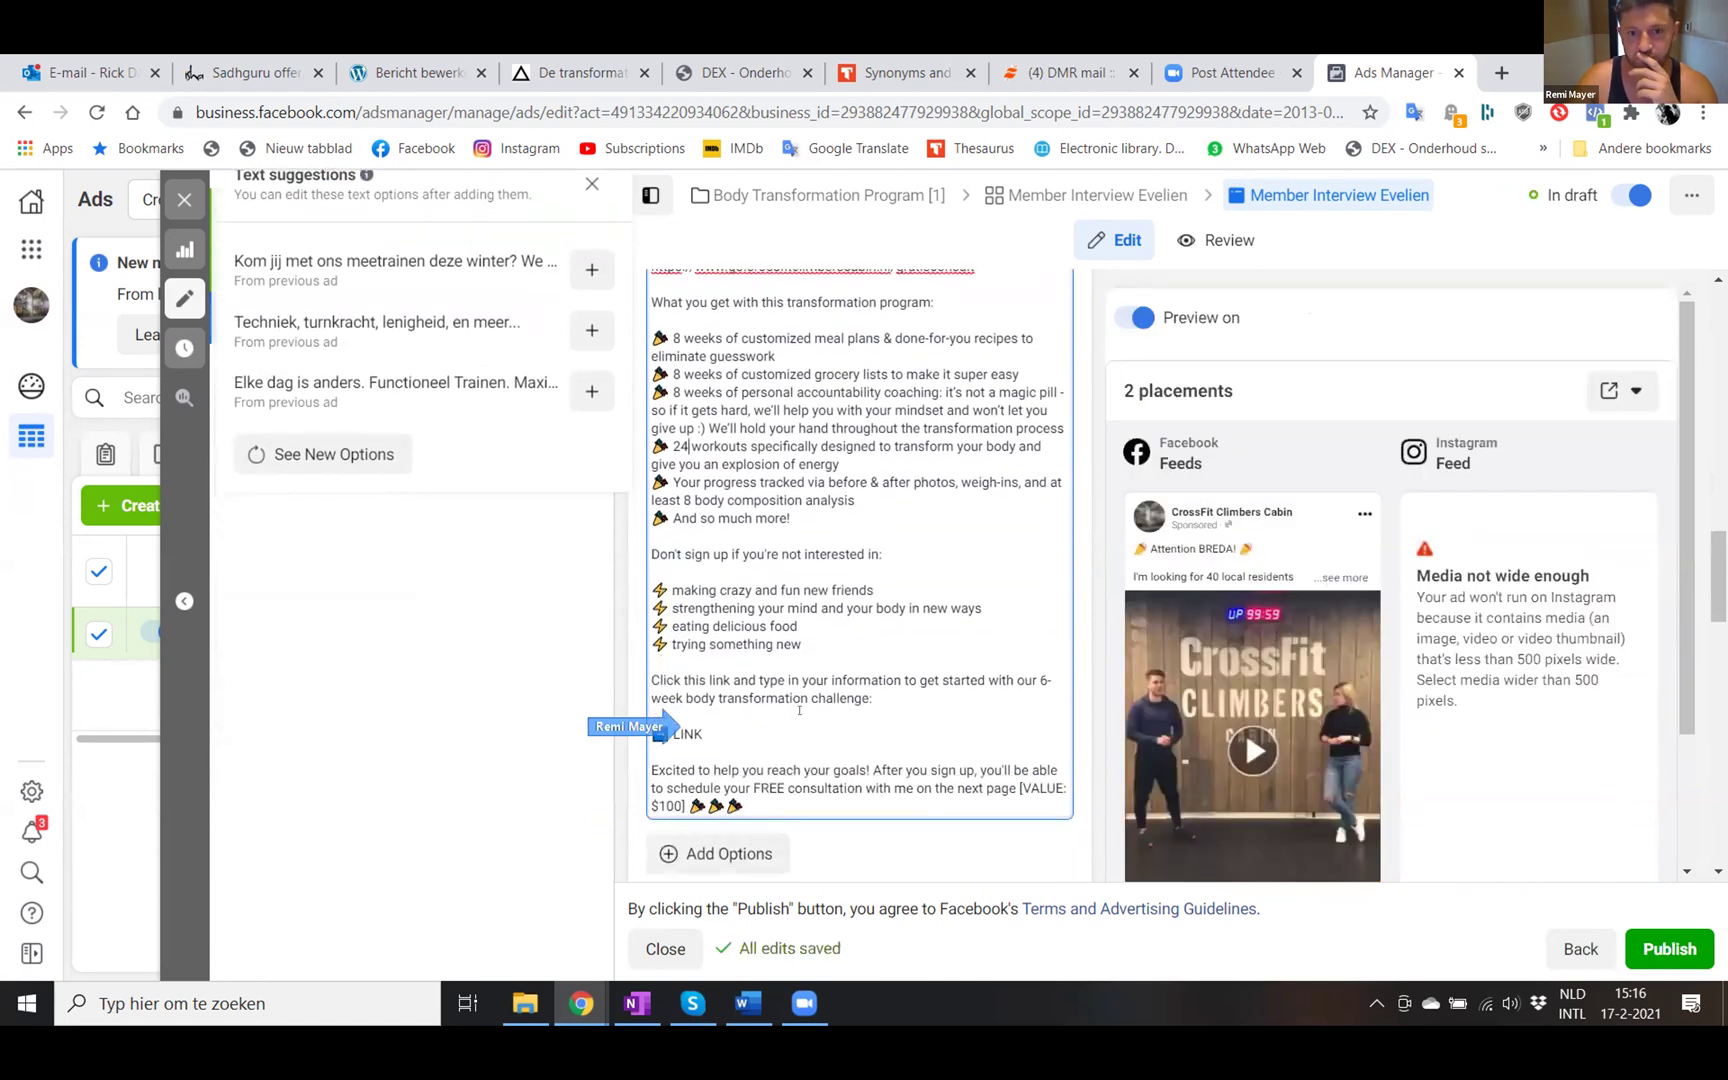
scroll(799, 710, down, 1)
click(716, 679)
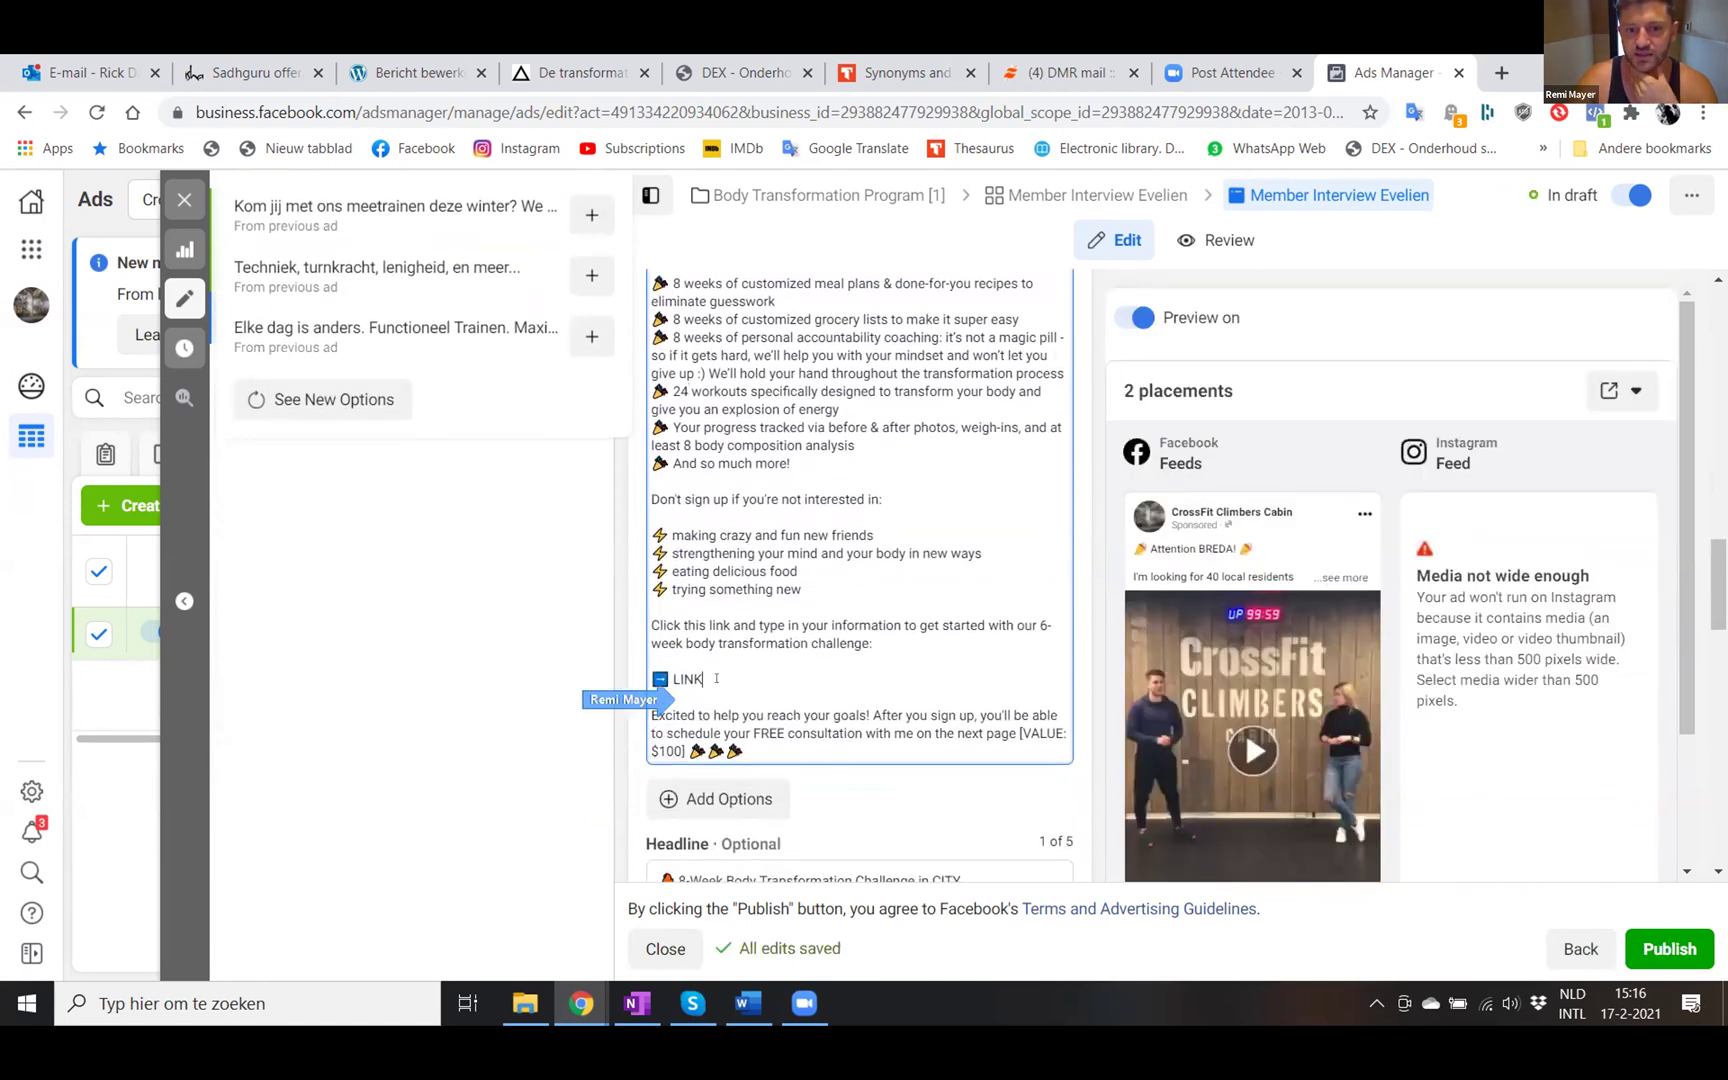
key(BackSpace)
key(BackSpace)
key(BackSpace)
key(BackSpace)
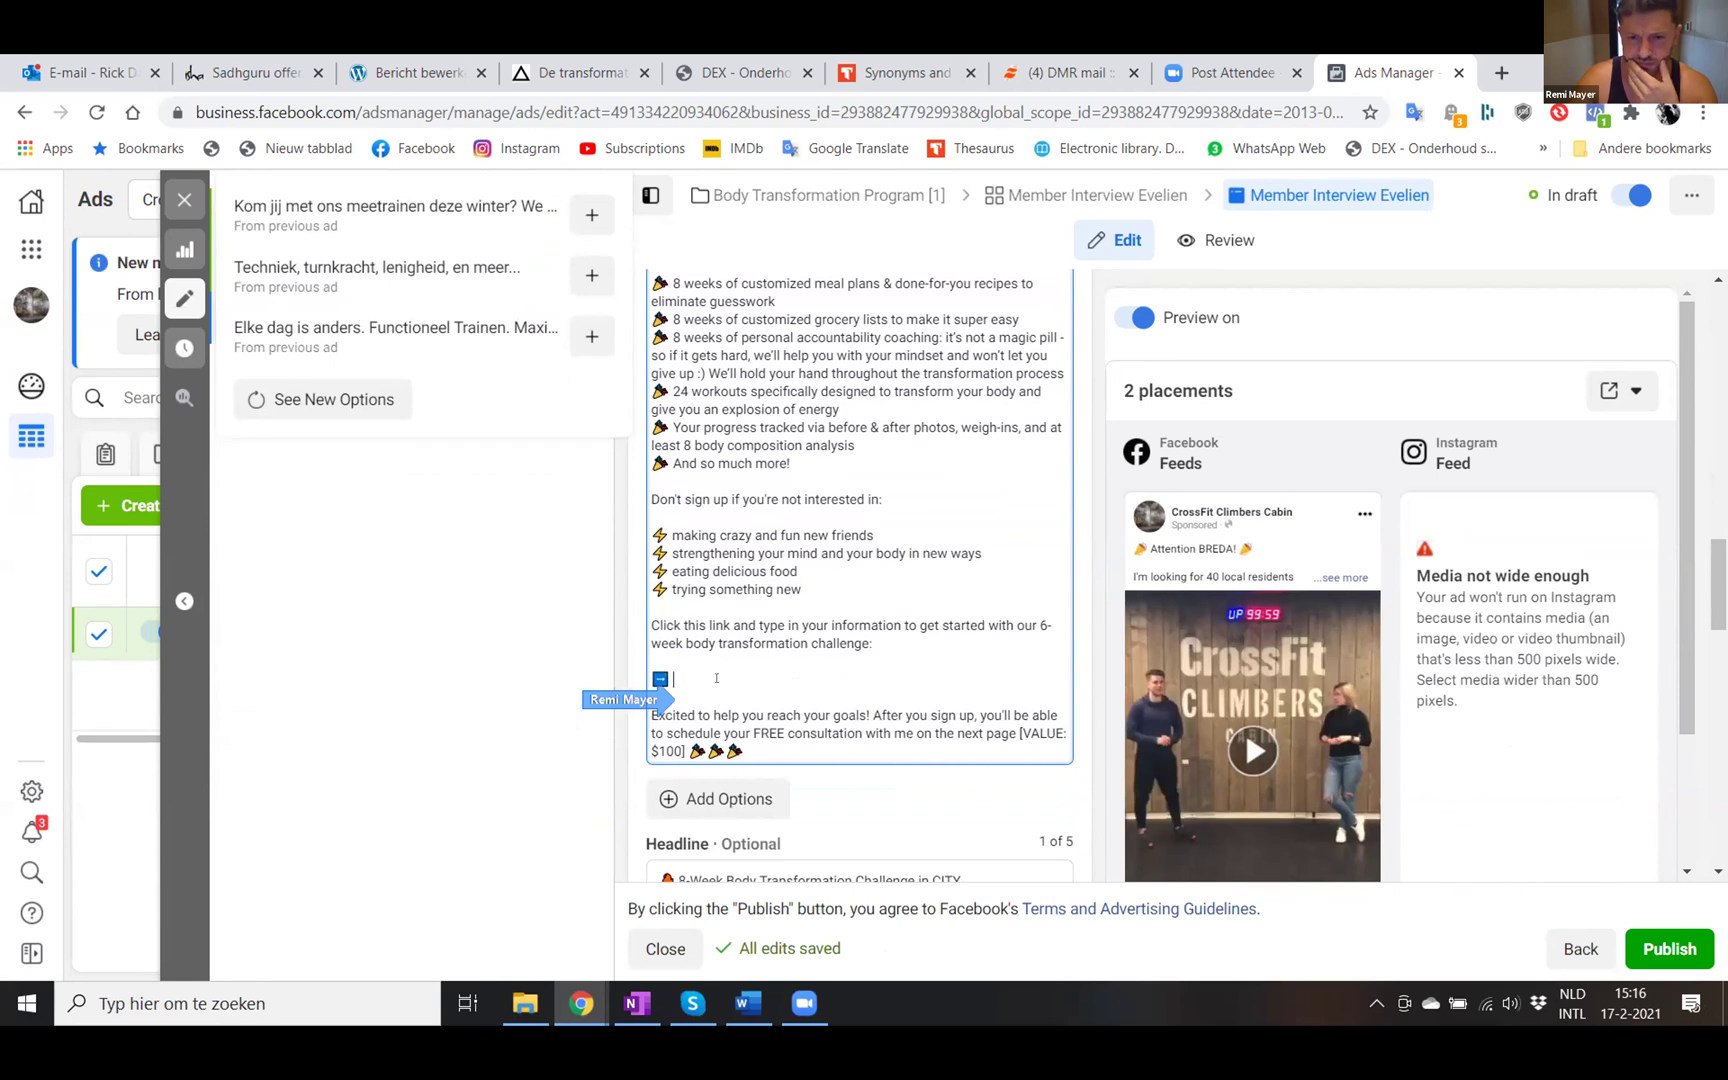
key(ctrl+v)
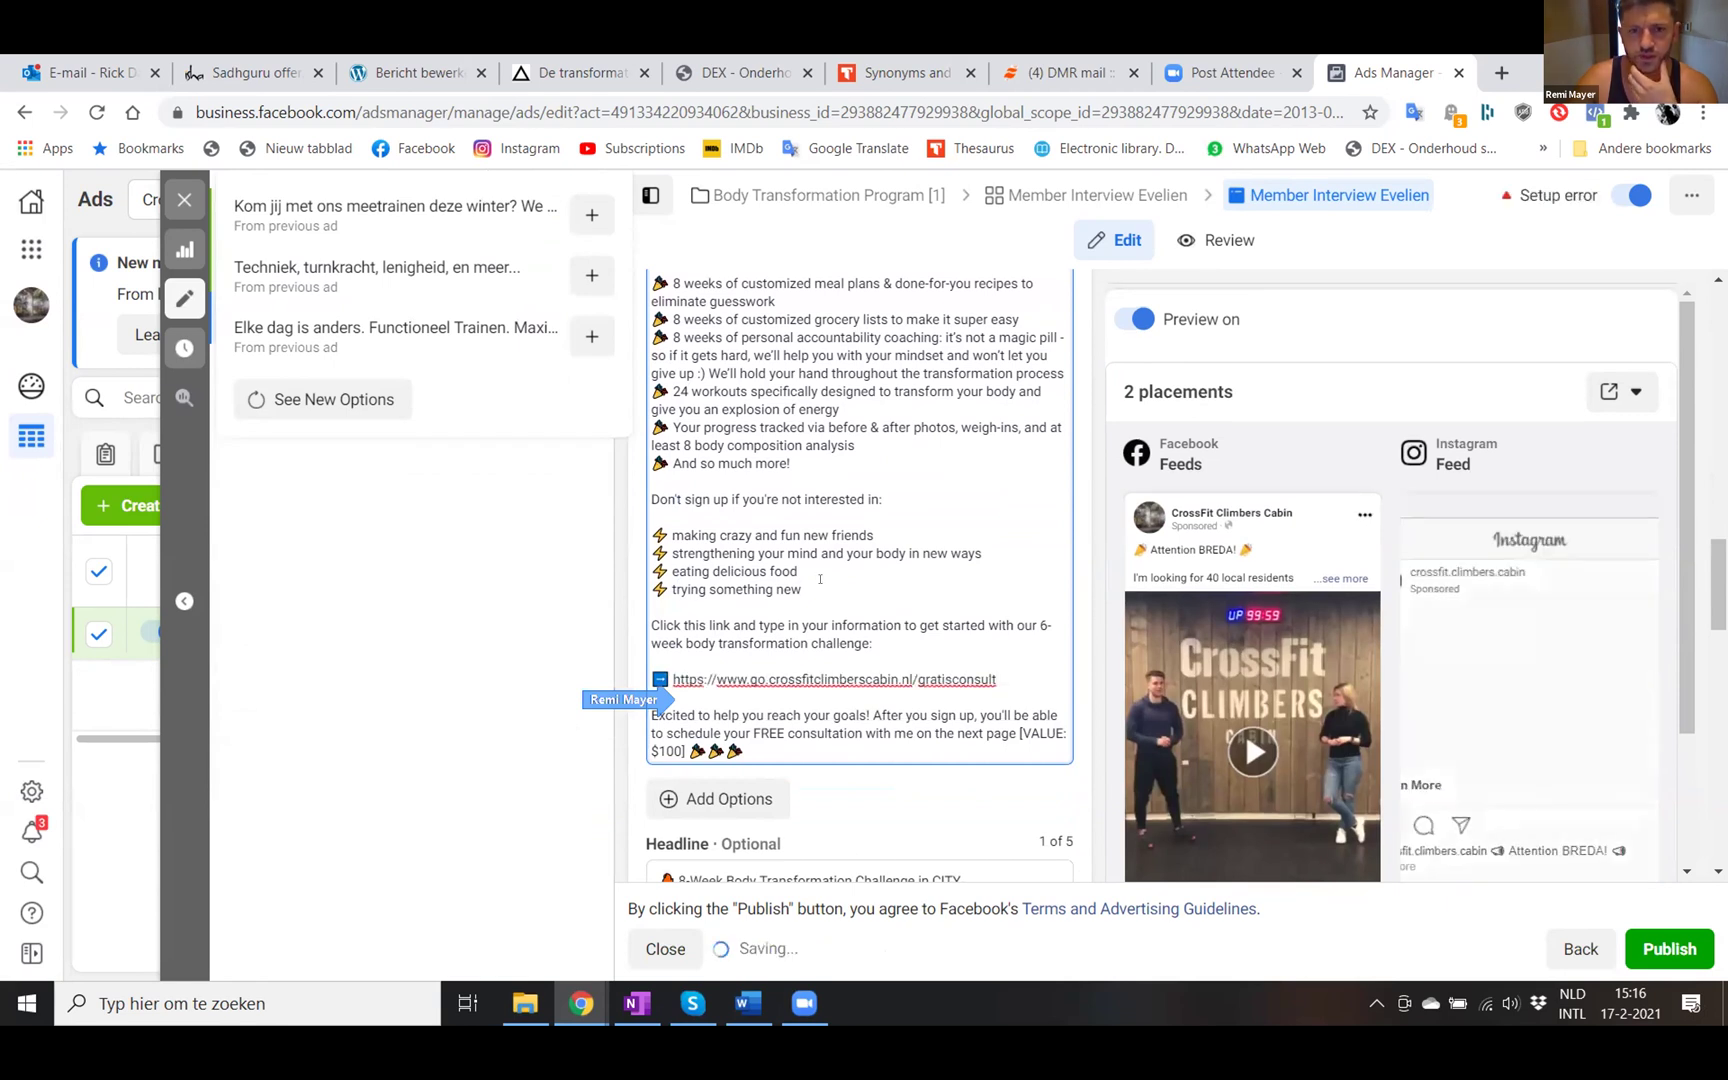
scroll(820, 580, down, 2)
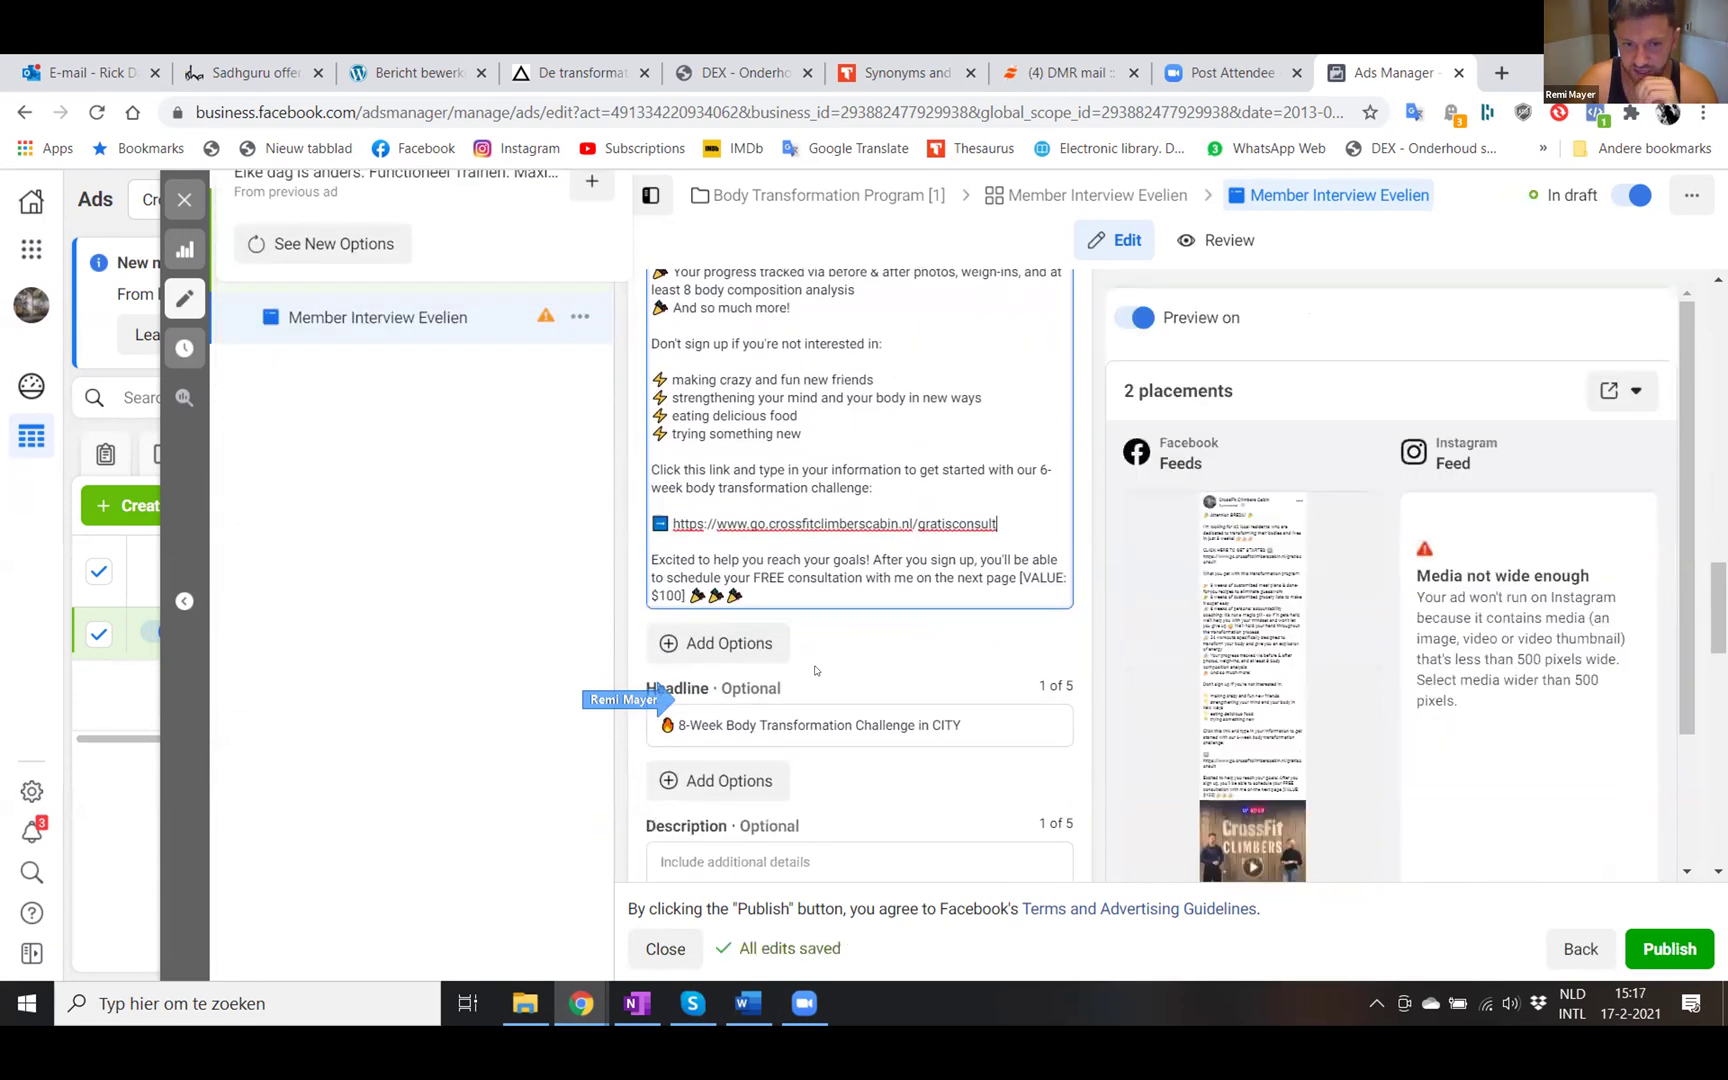
scroll(815, 671, down, 2)
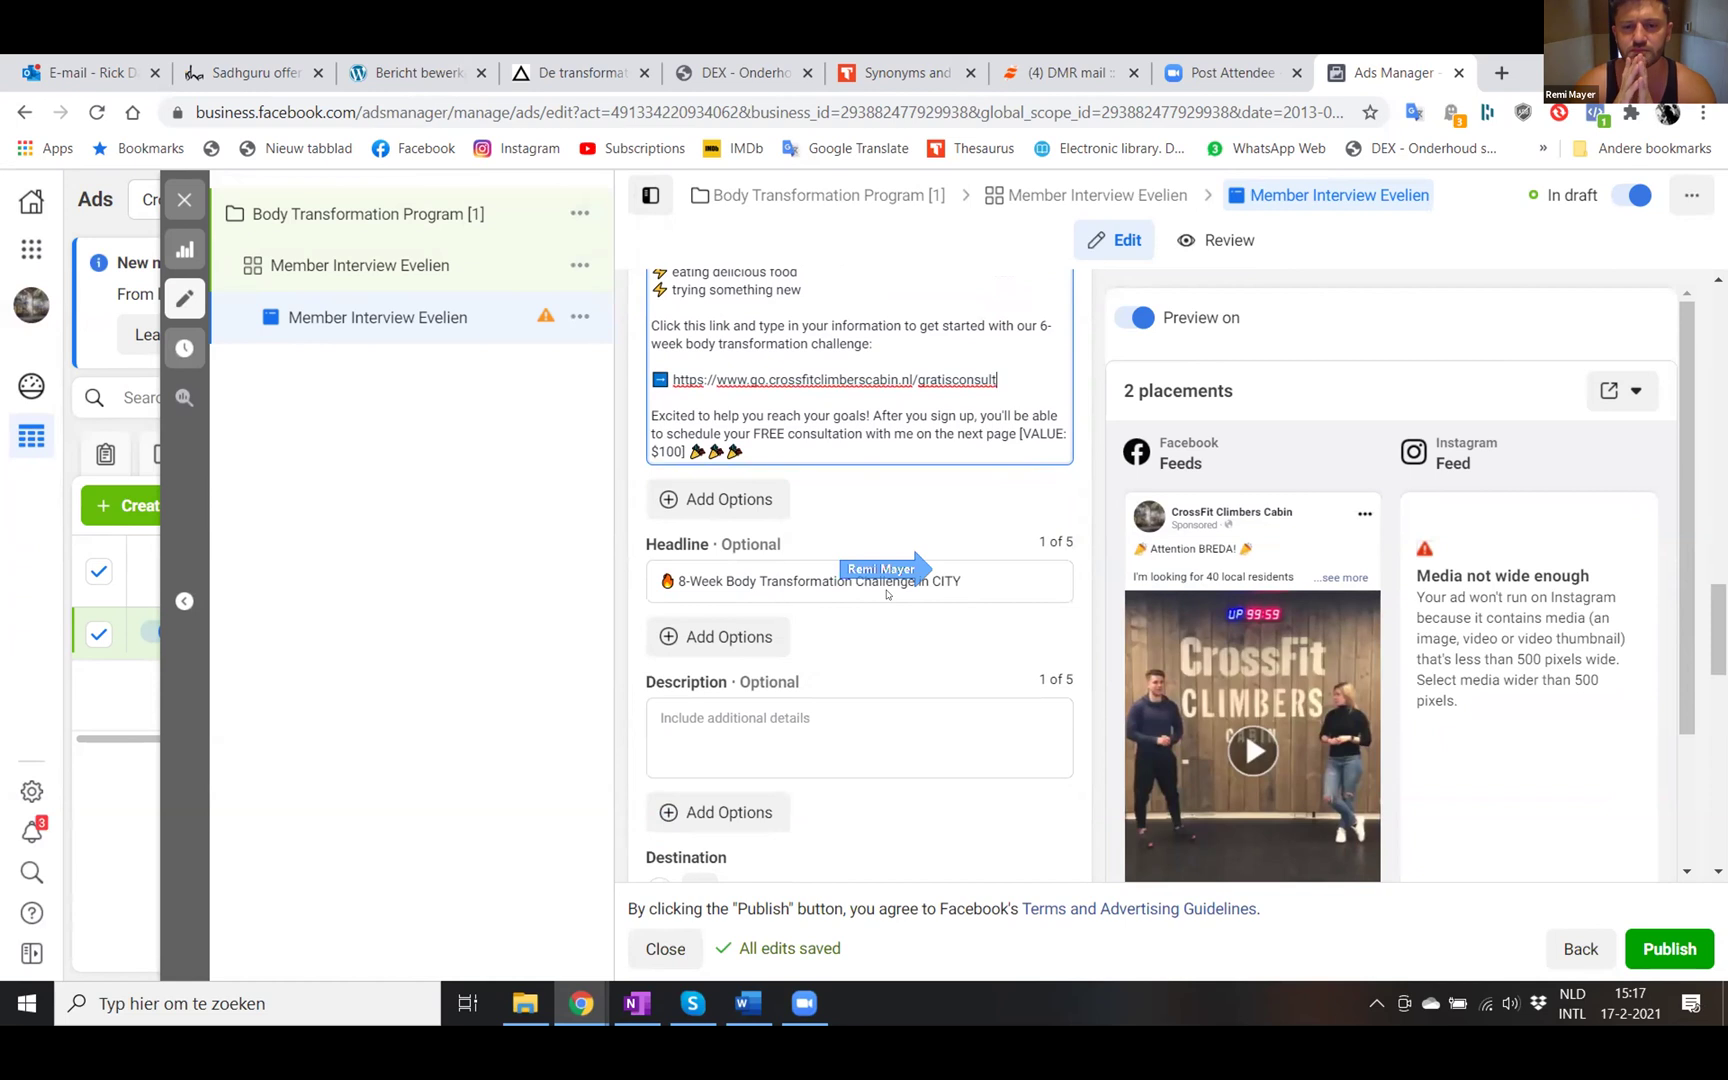
- Change the headline ending from CITY to BREDA
click(972, 570)
key(BackSpace)
key(BackSpace)
key(BackSpace)
key(BackSpace)
key(BackSpace)
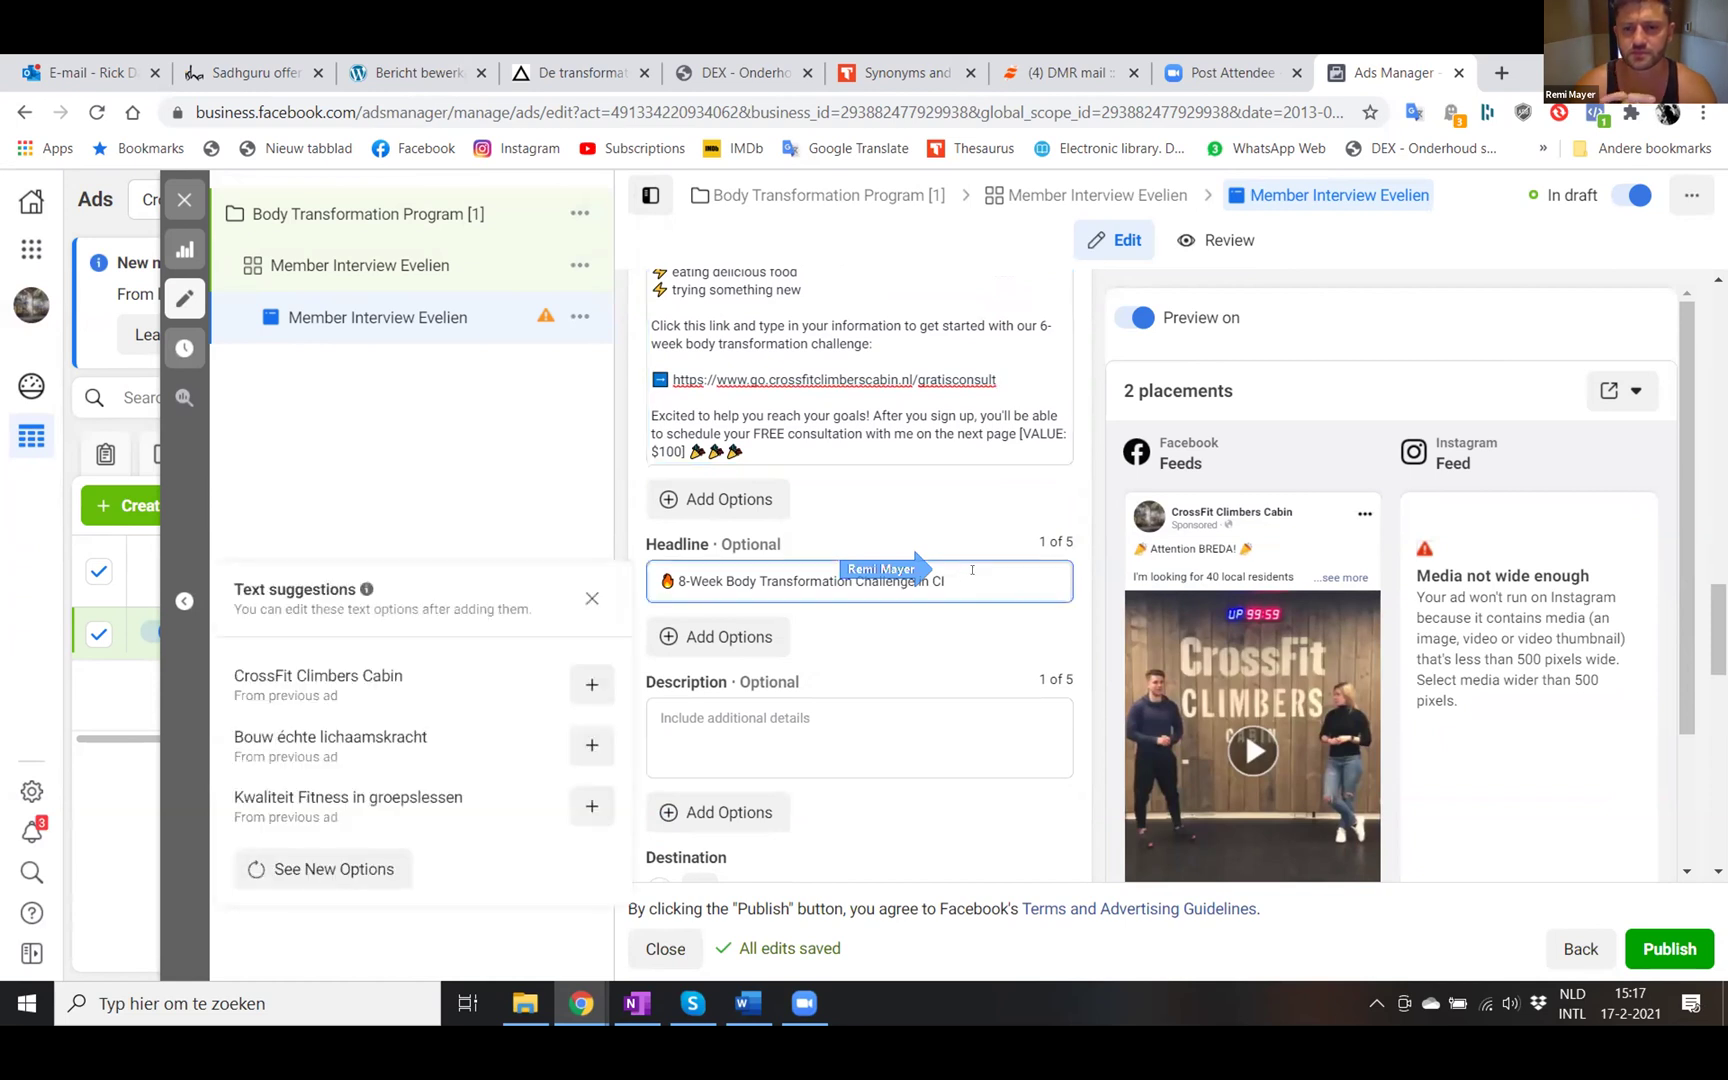
text(BREDA)
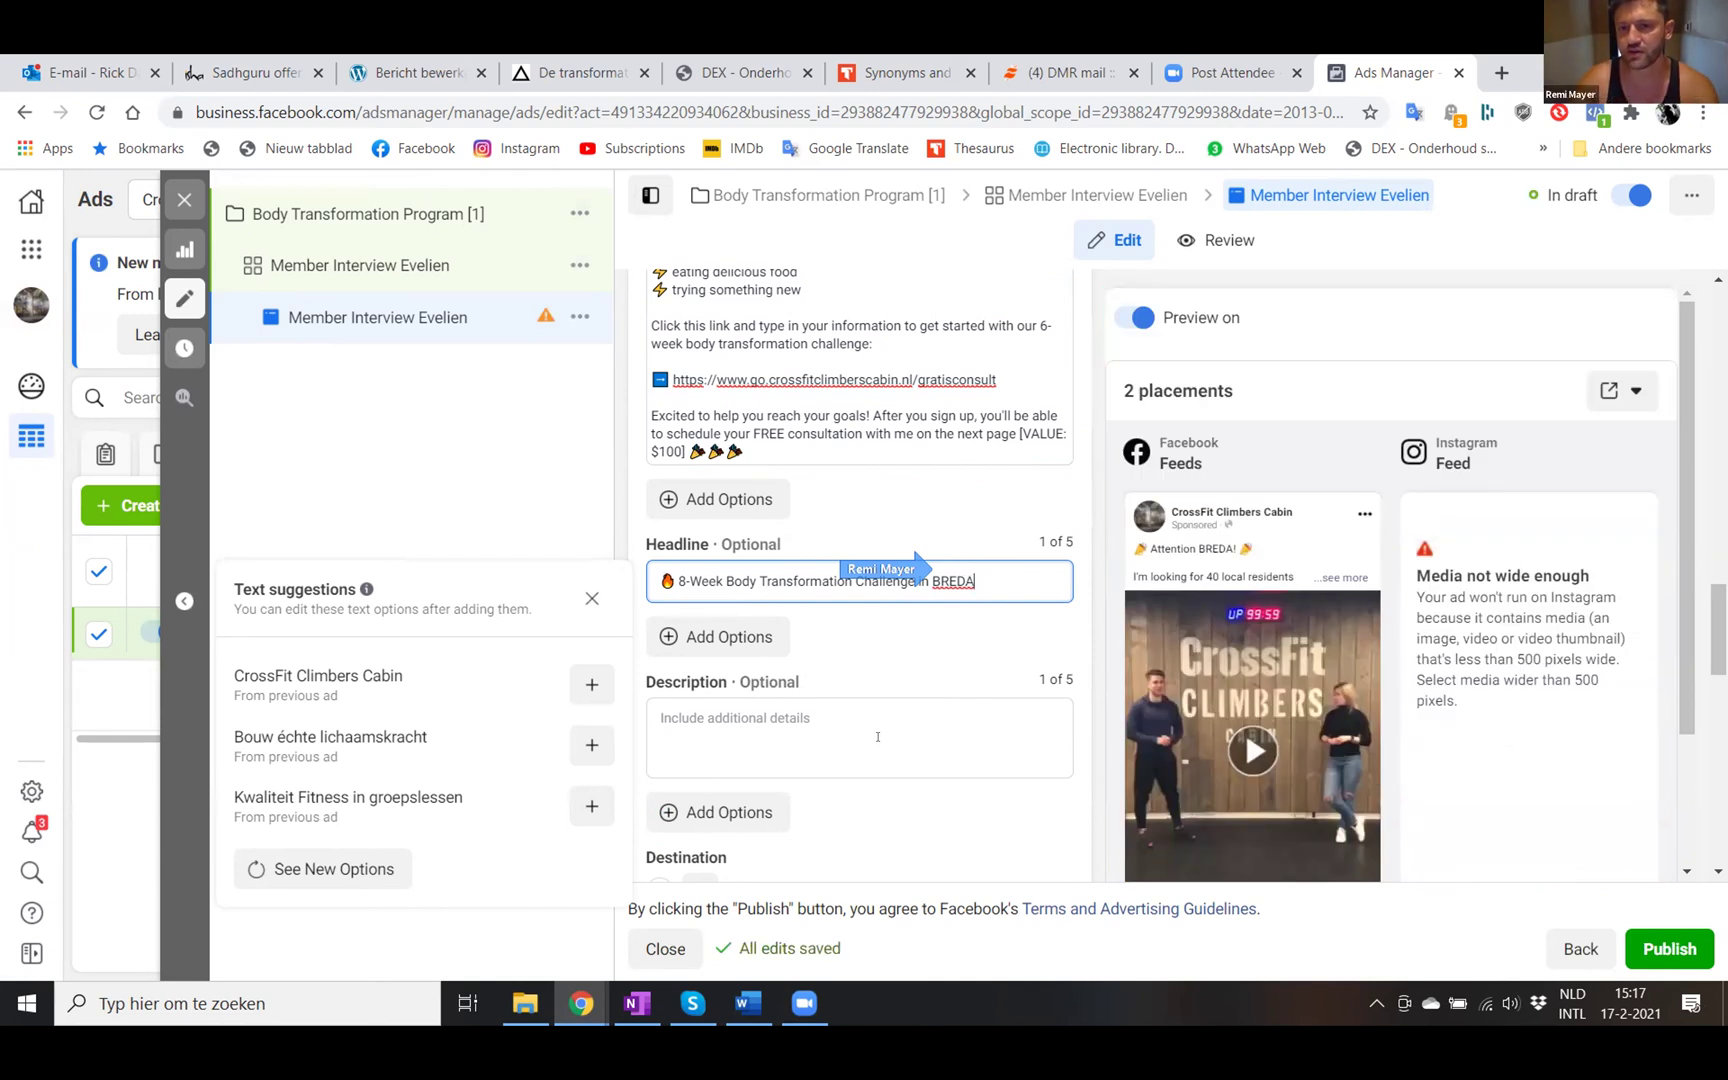
- Enter 'This is the description' as the ad description
click(818, 727)
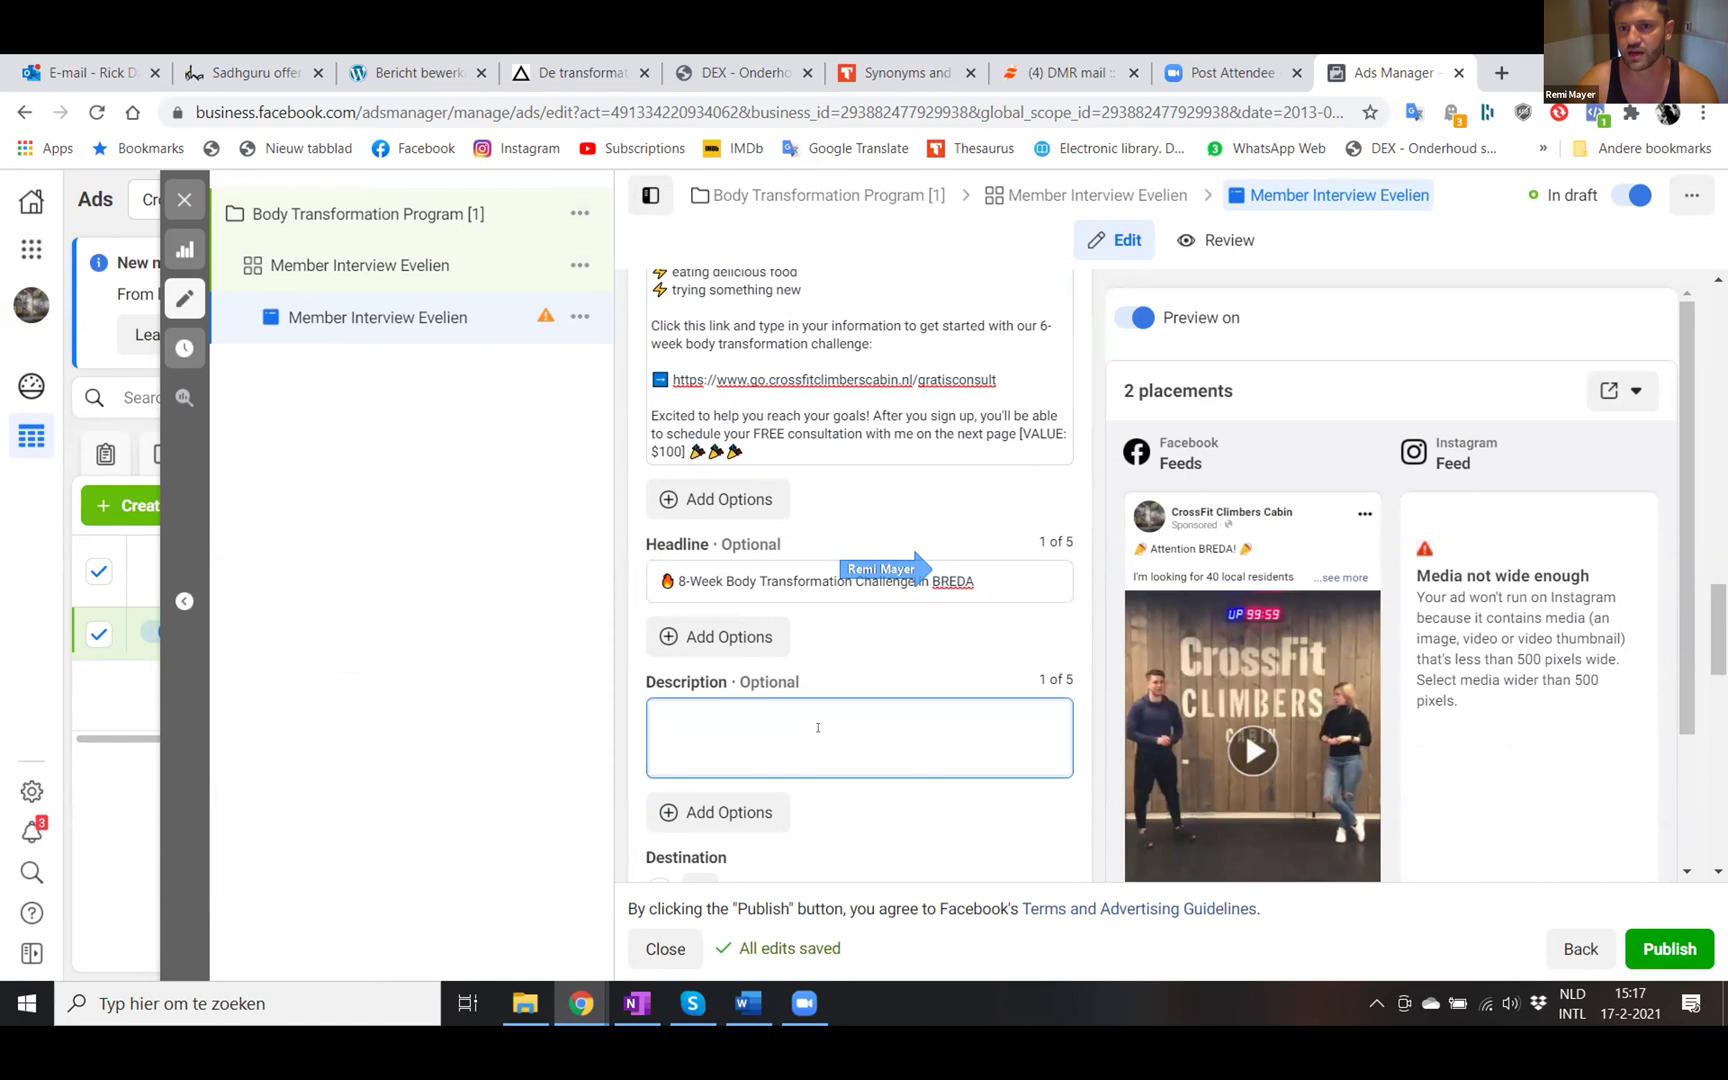
scroll(818, 727, down, 1)
scroll(1373, 678, down, 1)
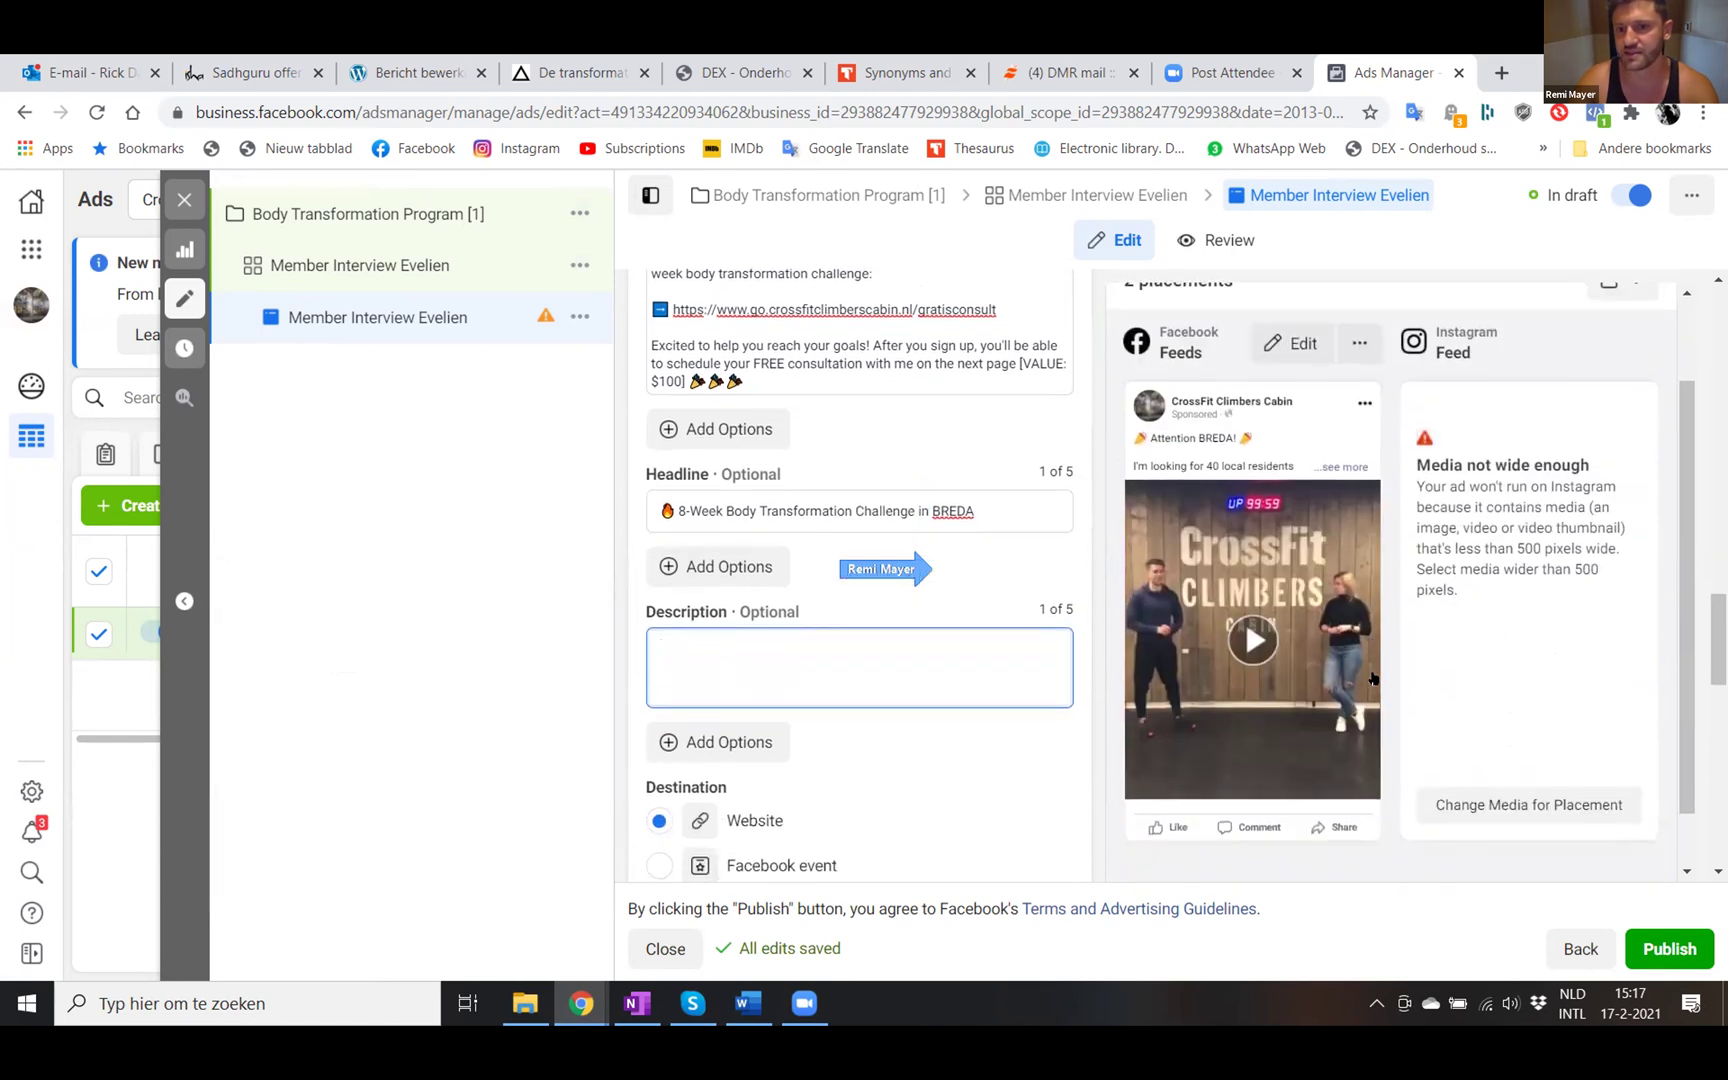
text(This is the de)
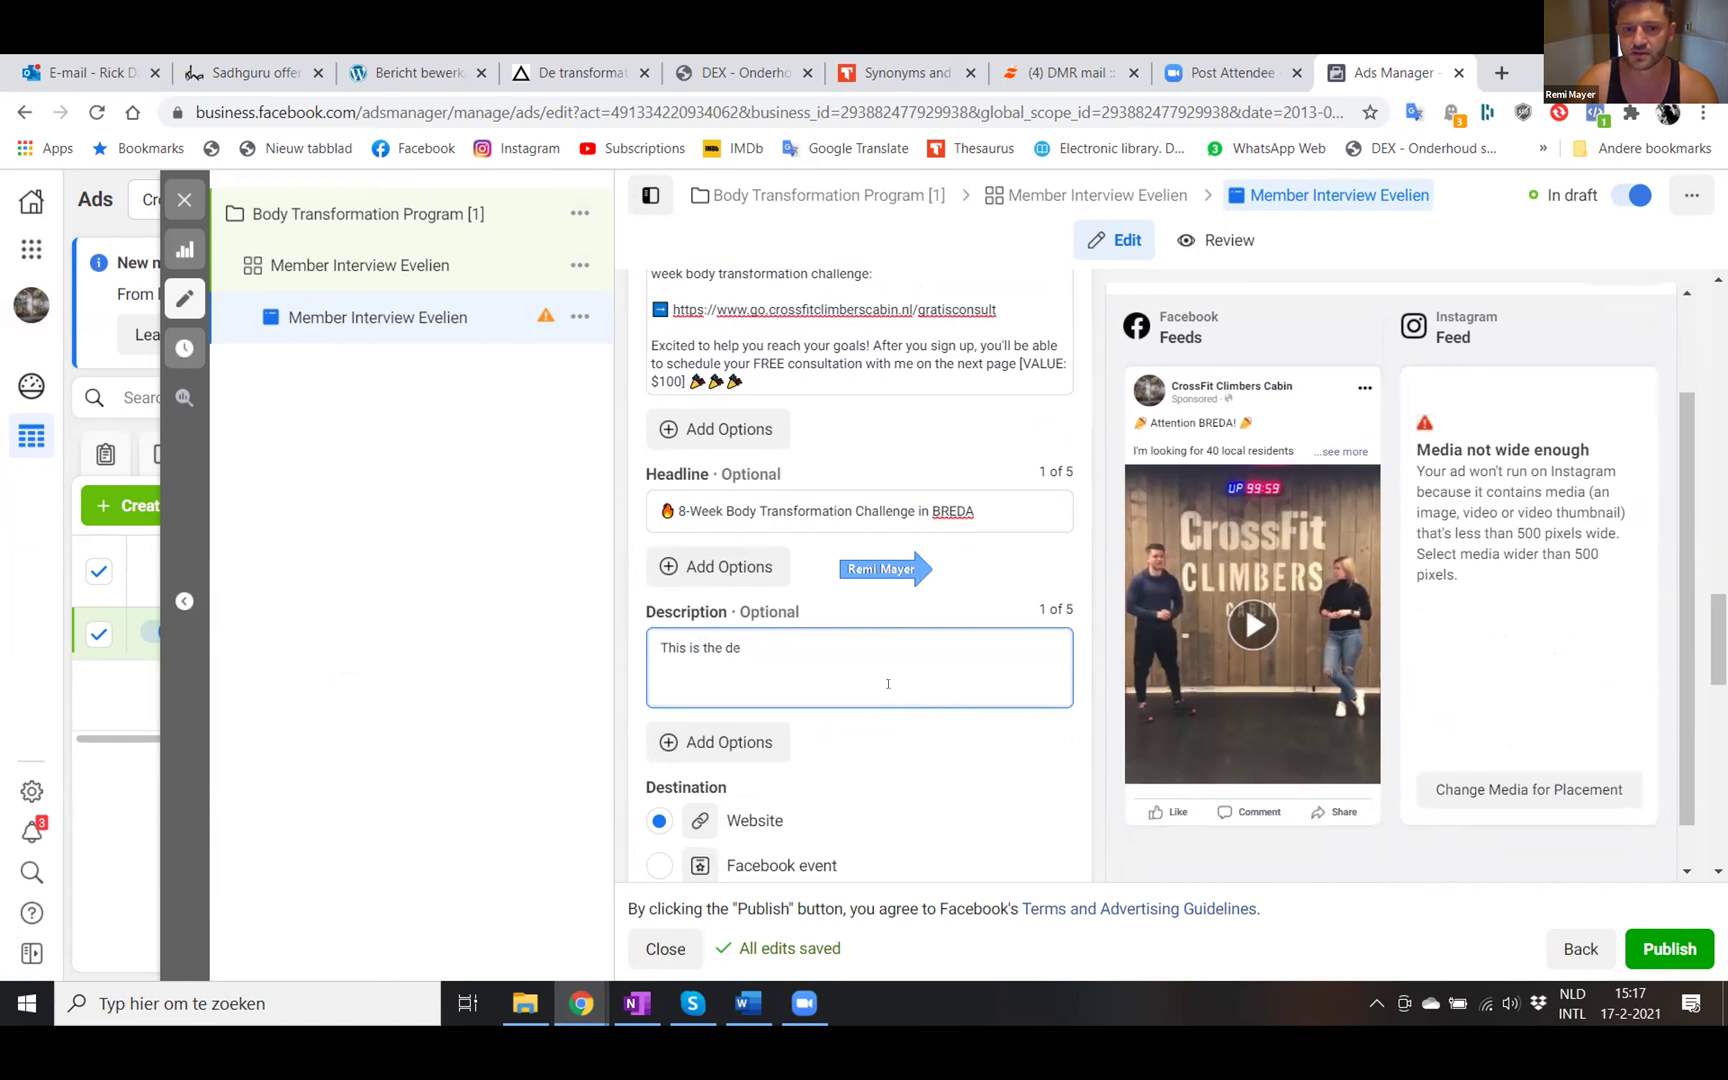
text(scription)
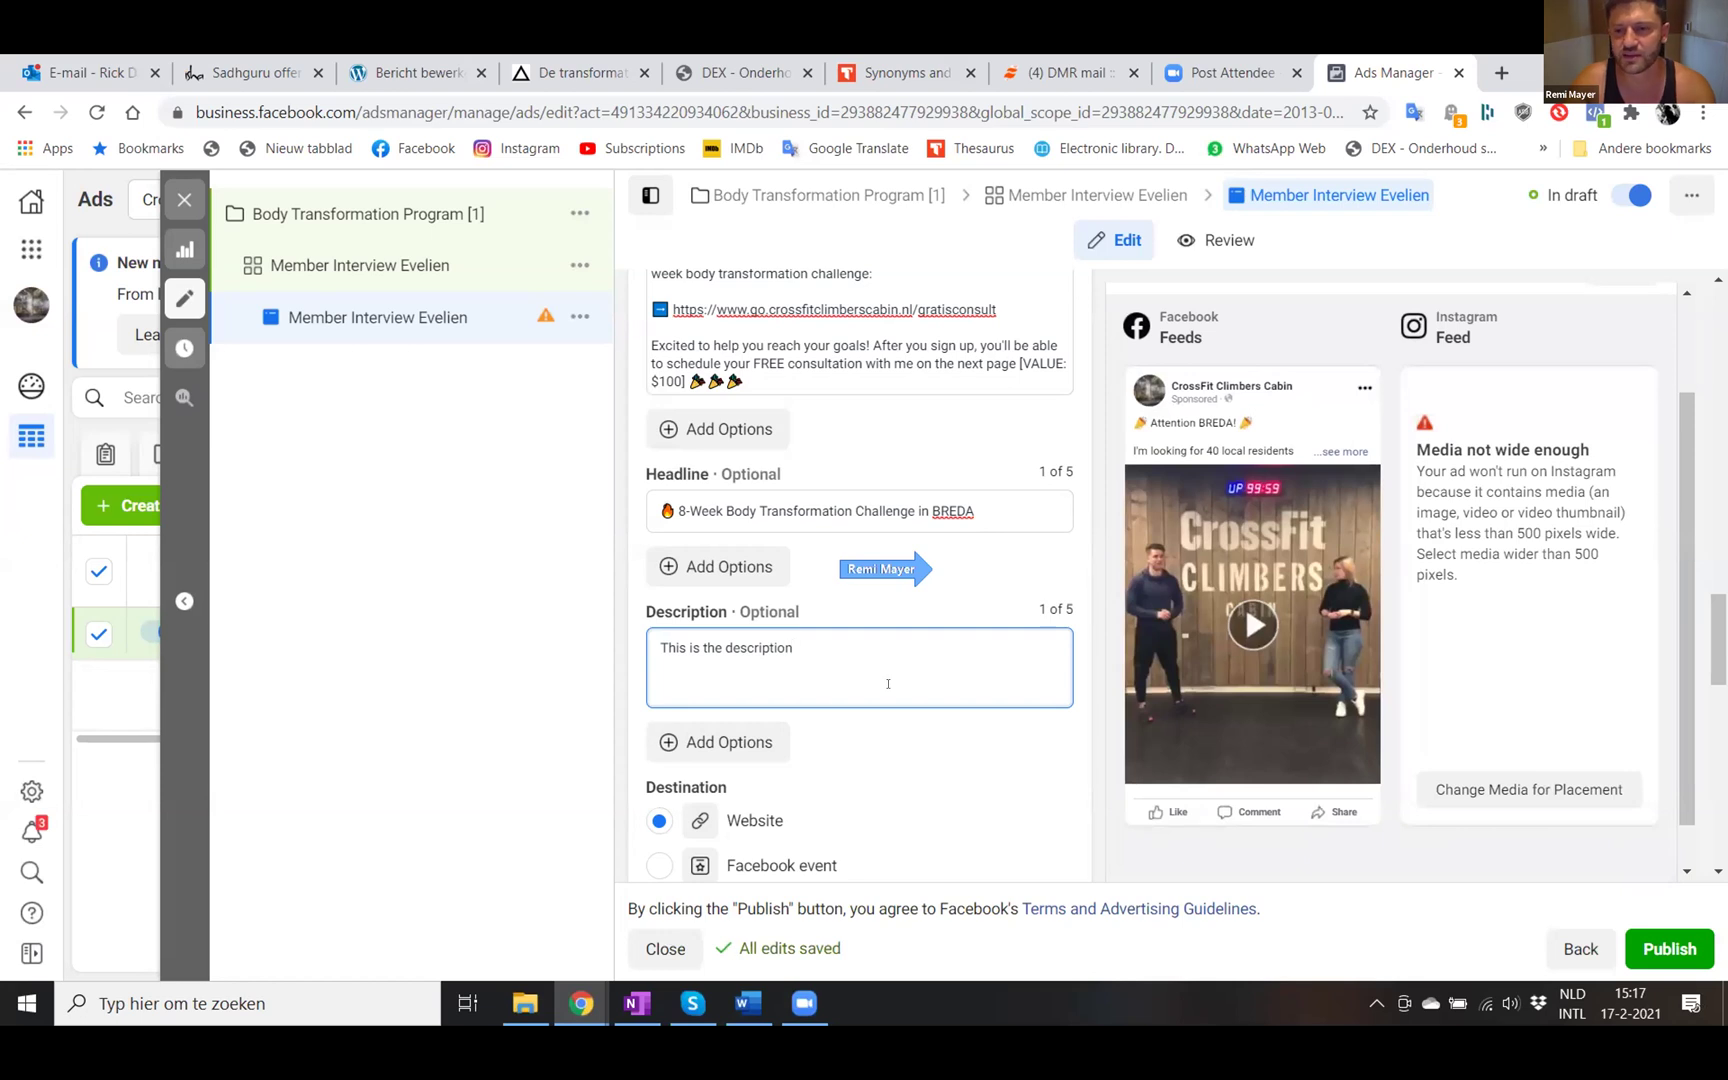
- Paste the gratisconsult landing page link into the Website URL field
scroll(888, 684, down, 3)
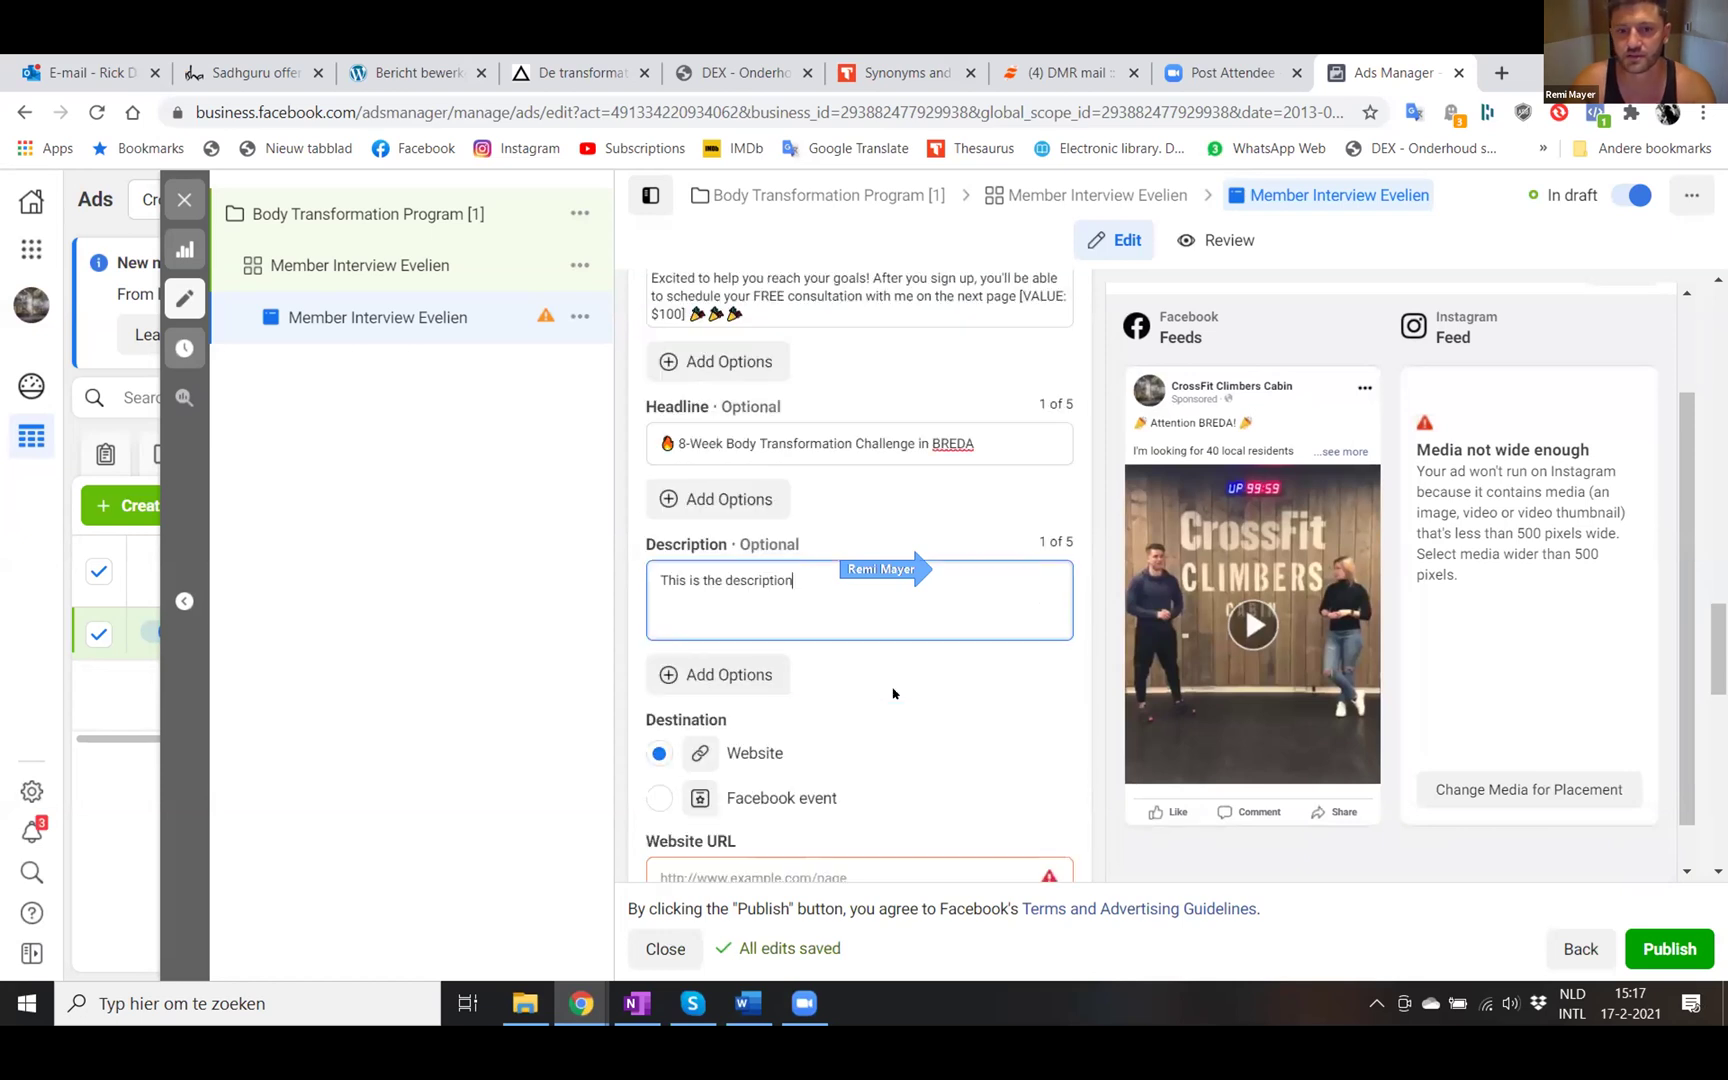
scroll(893, 693, down, 1)
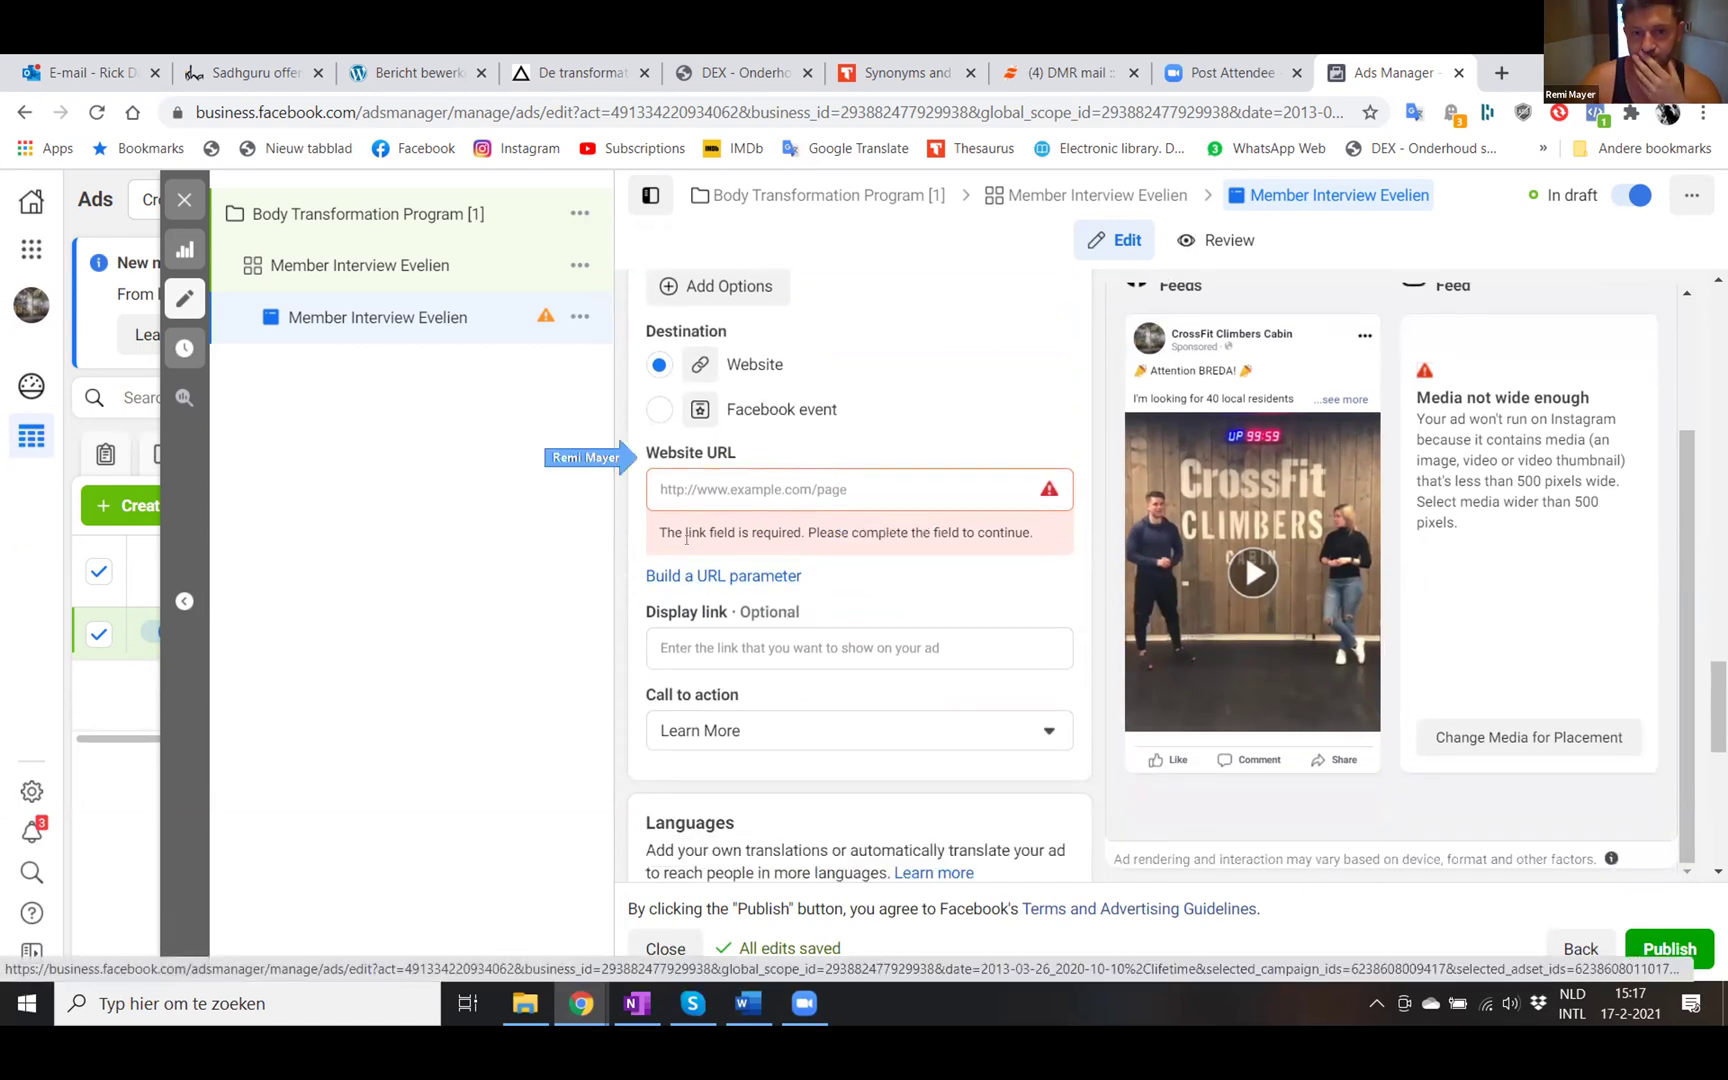
click(687, 487)
text(https://www.go.crossfitclimberscabin.nl/gratisconsult)
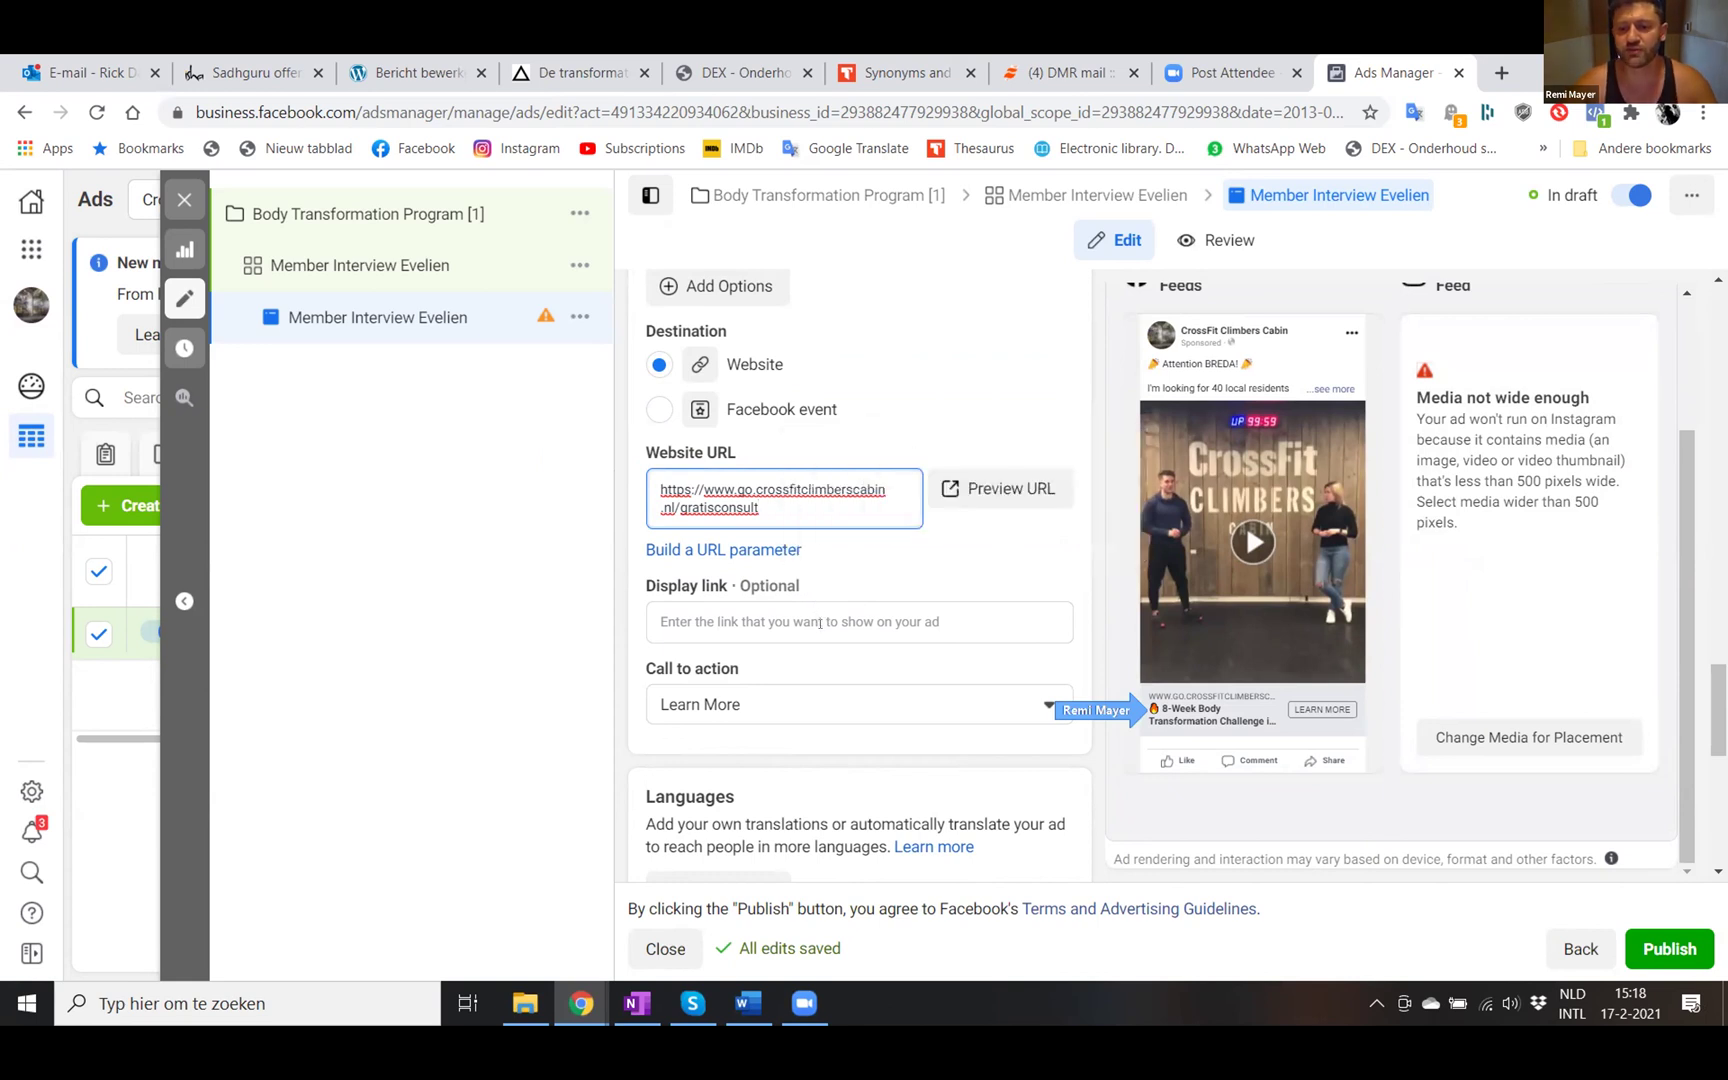
- Clear the placeholder text from the ad description
scroll(773, 613, up, 2)
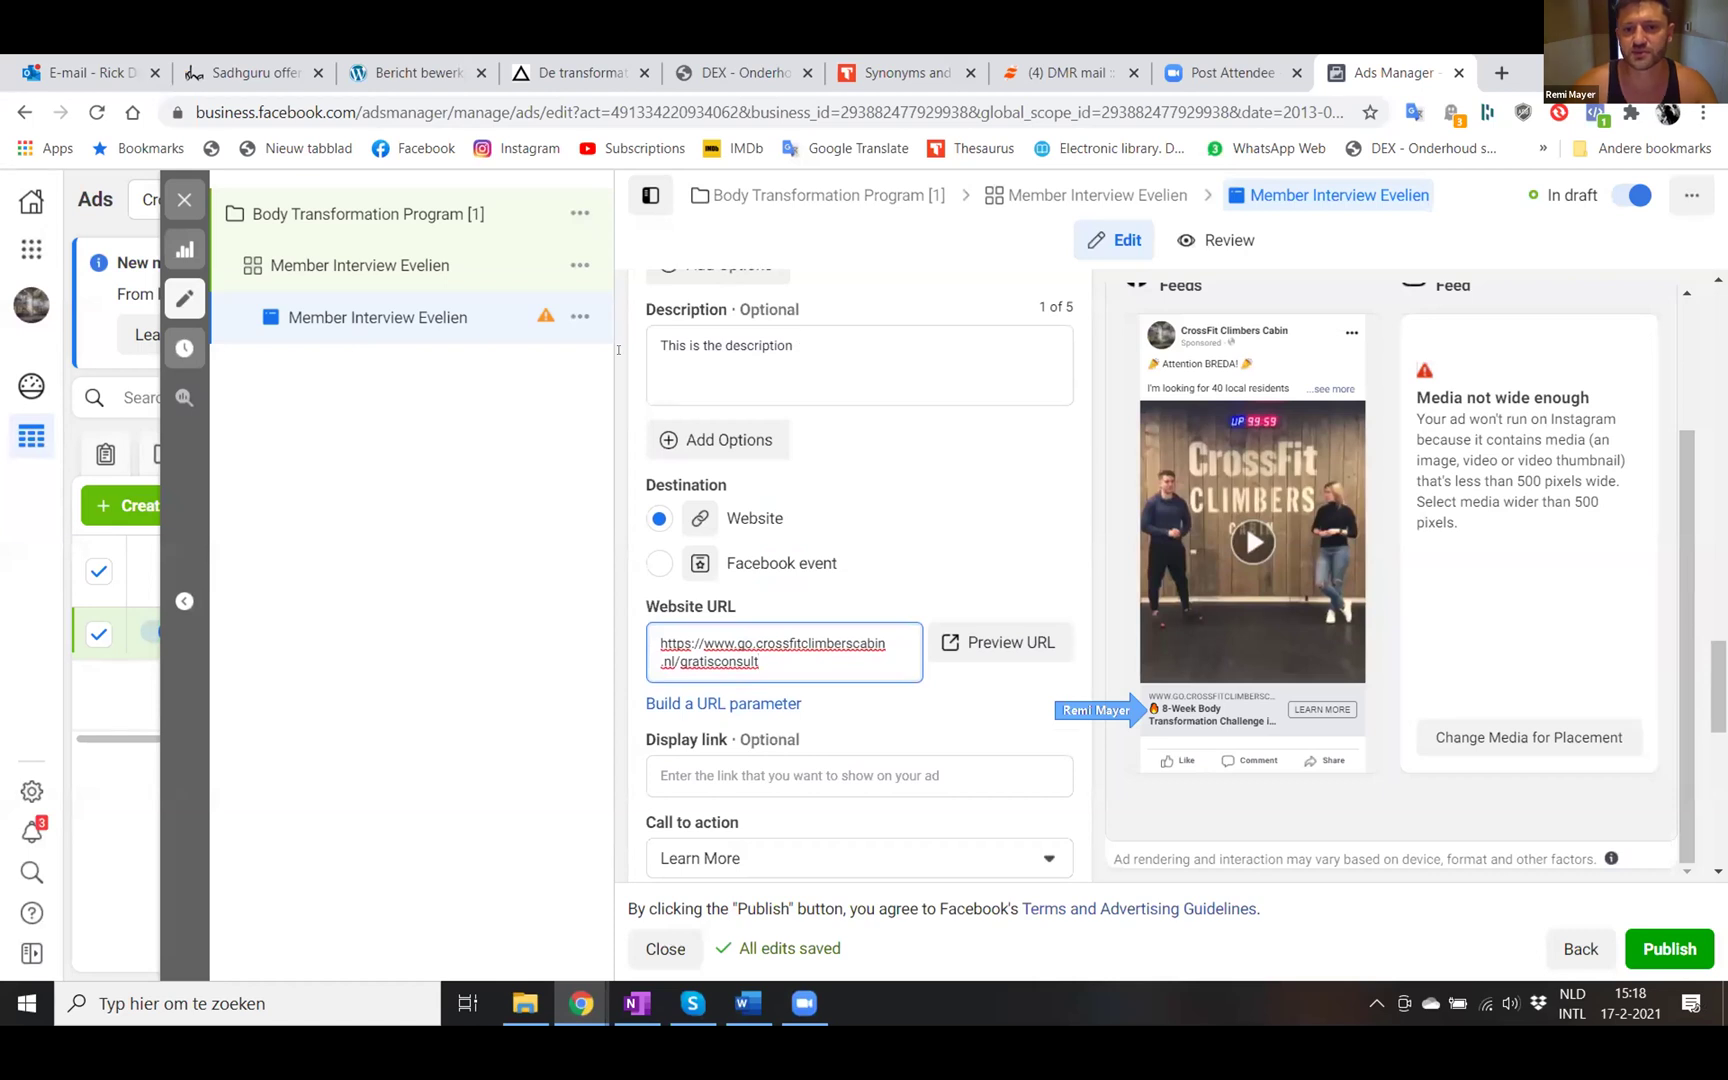
click(789, 343)
key(BackSpace)
key(BackSpace)
key(BackSpace)
key(BackSpace)
key(BackSpace)
key(BackSpace)
key(BackSpace)
key(BackSpace)
key(BackSpace)
key(BackSpace)
key(BackSpace)
key(BackSpace)
key(BackSpace)
key(BackSpace)
key(BackSpace)
key(BackSpace)
key(BackSpace)
key(BackSpace)
key(BackSpace)
key(BackSpace)
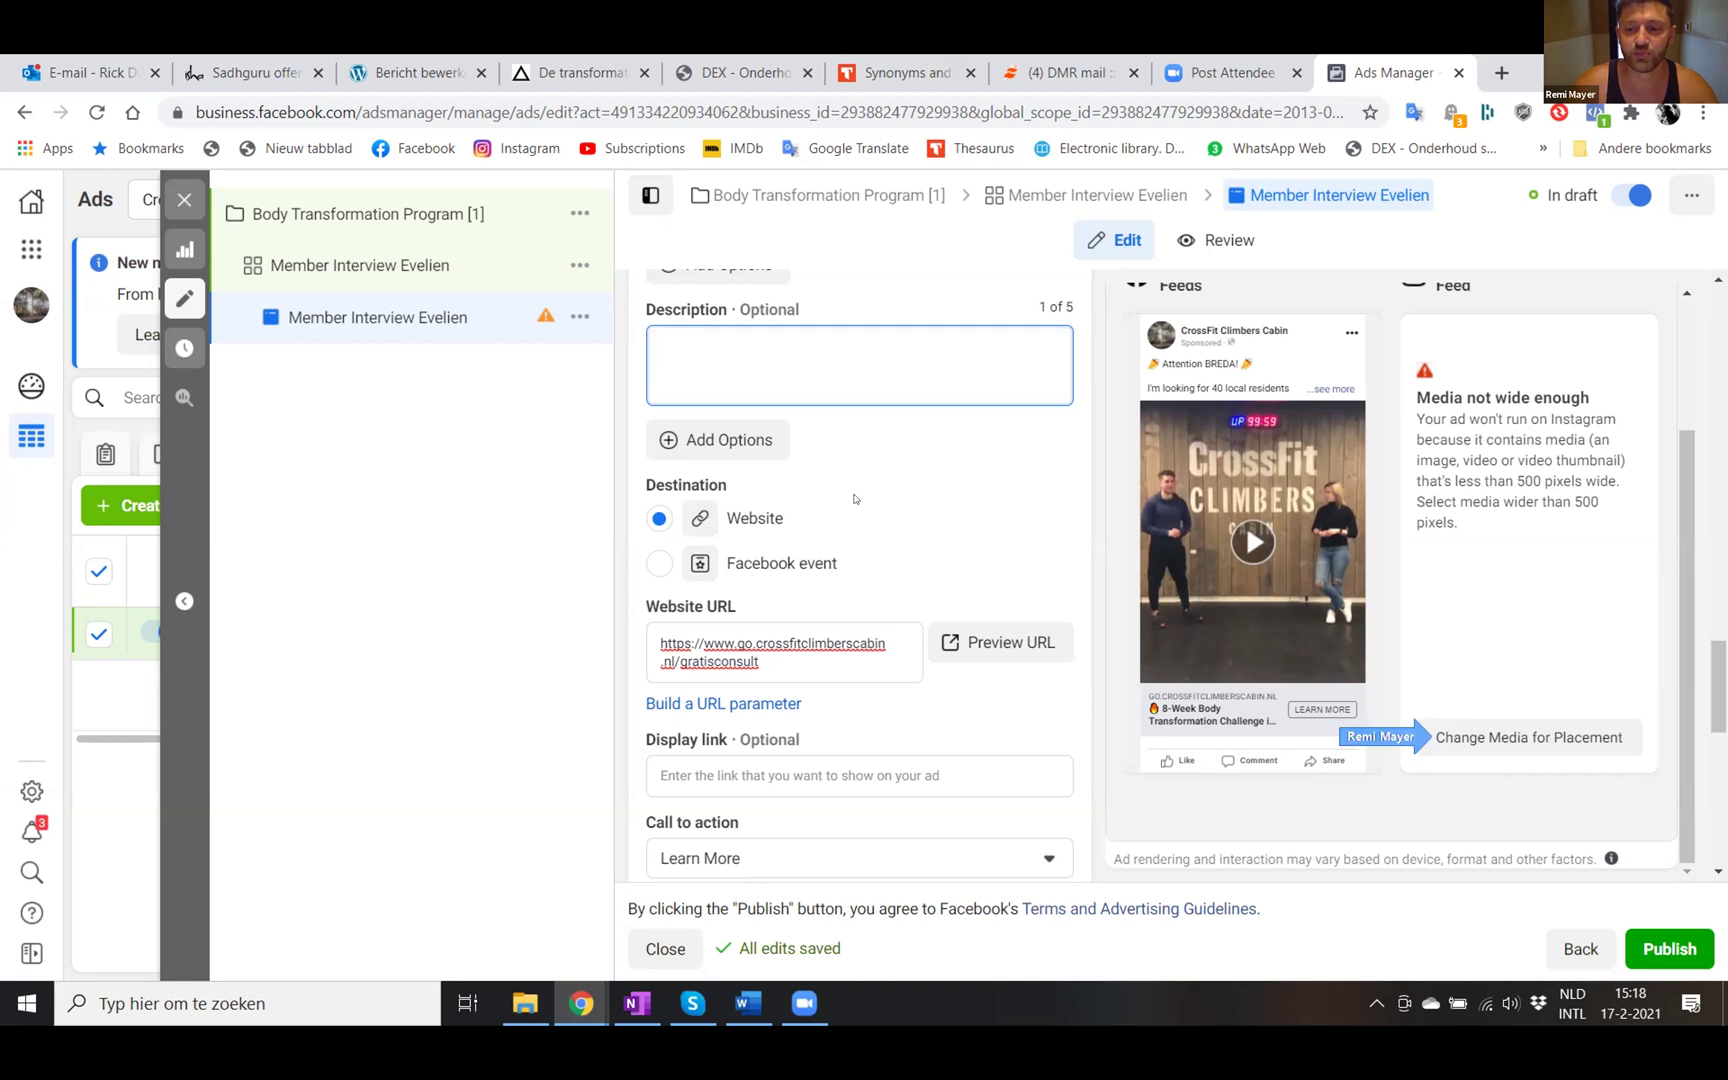
click(1481, 739)
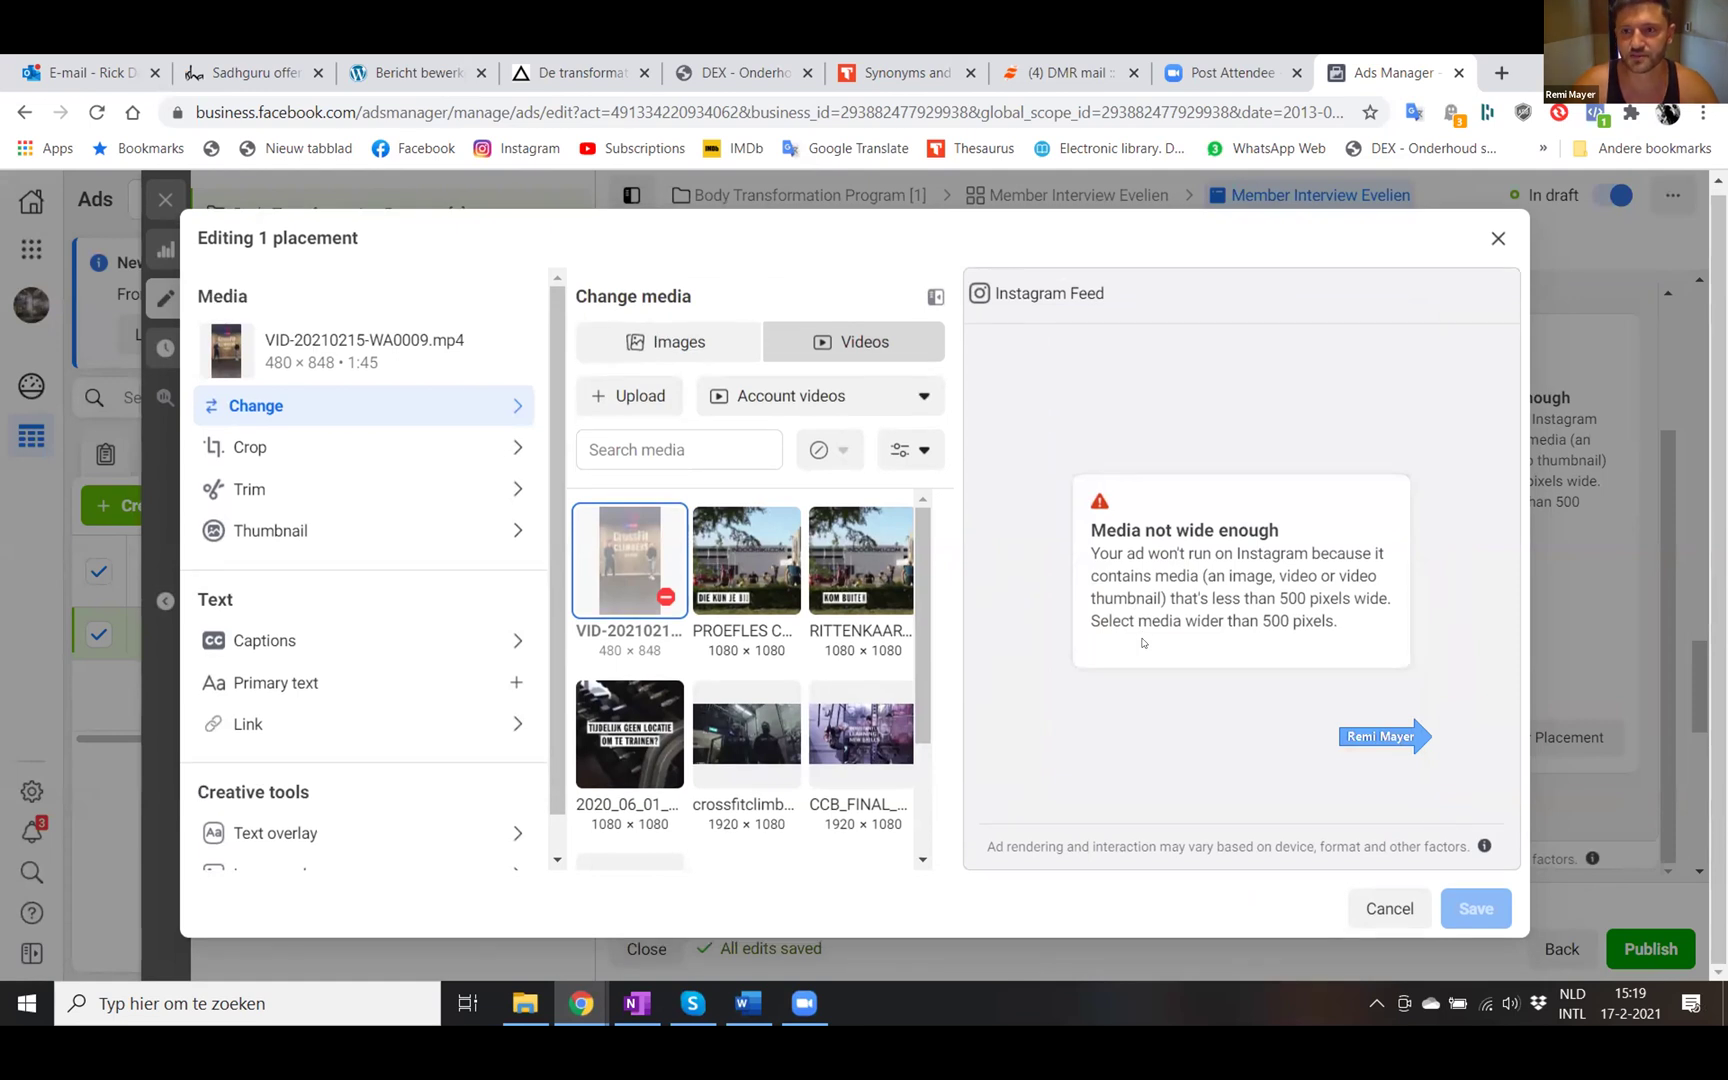
click(1389, 905)
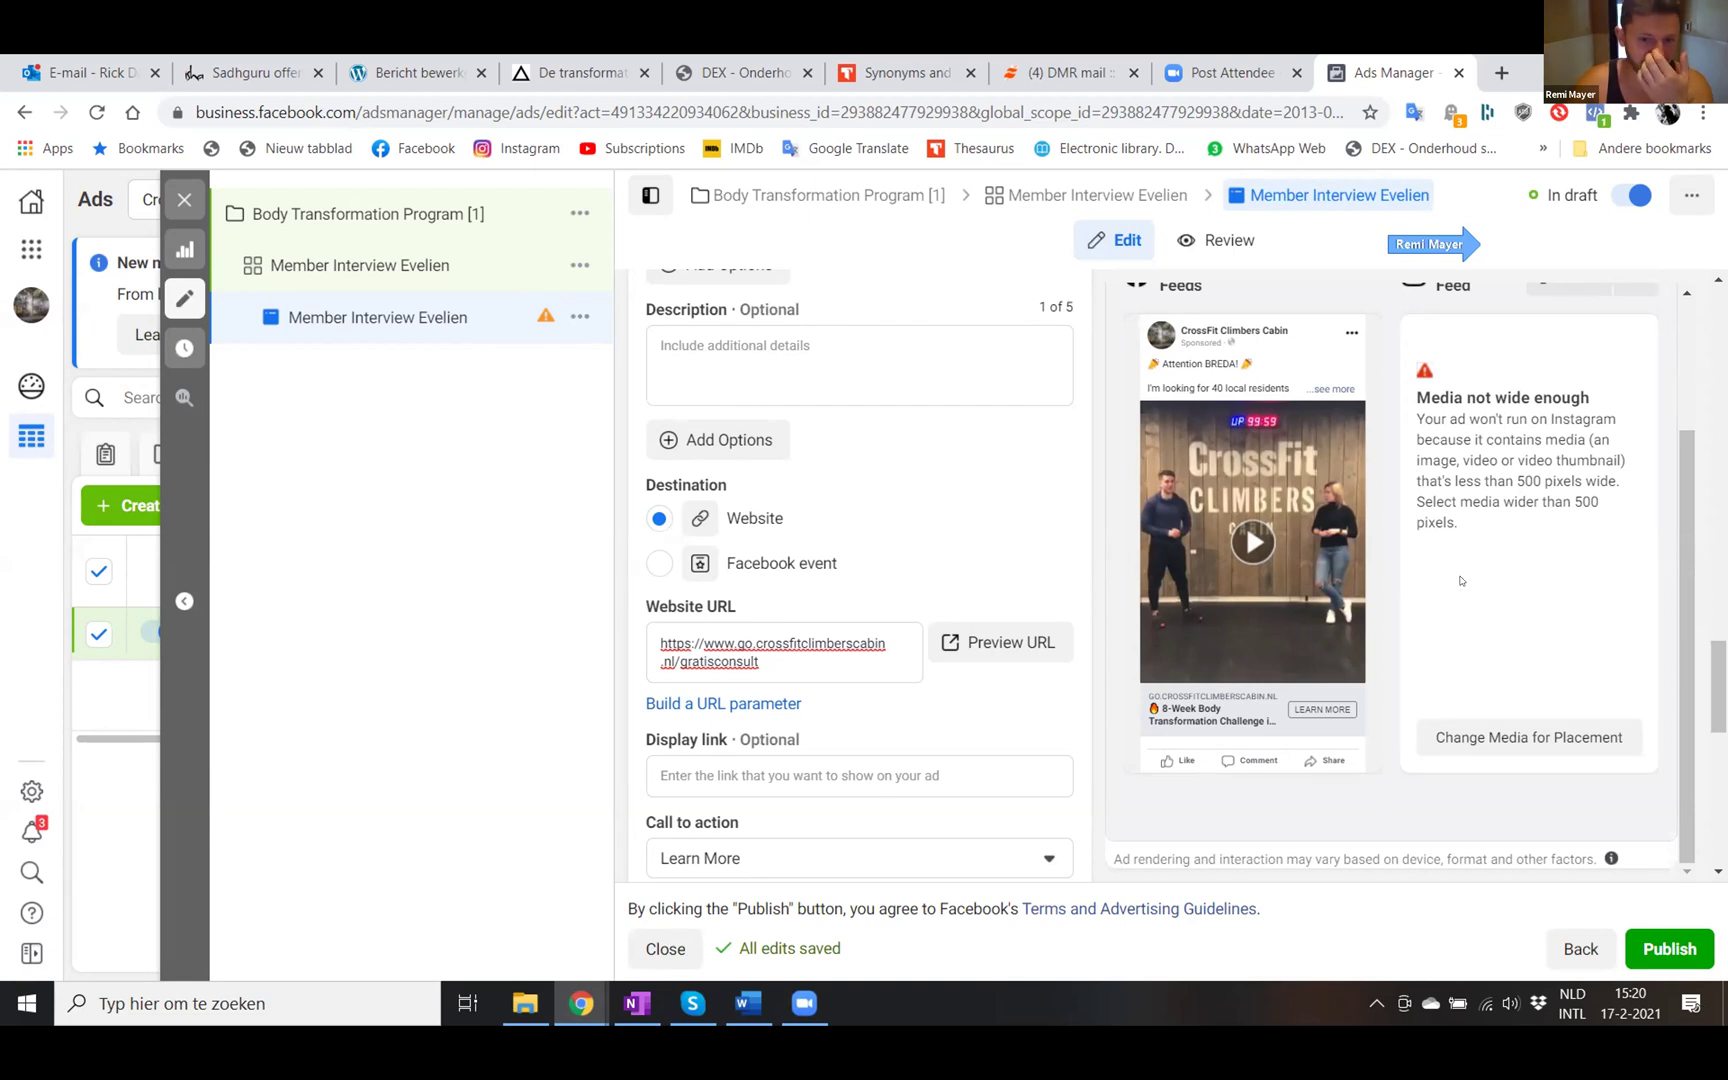
scroll(968, 712, down, 2)
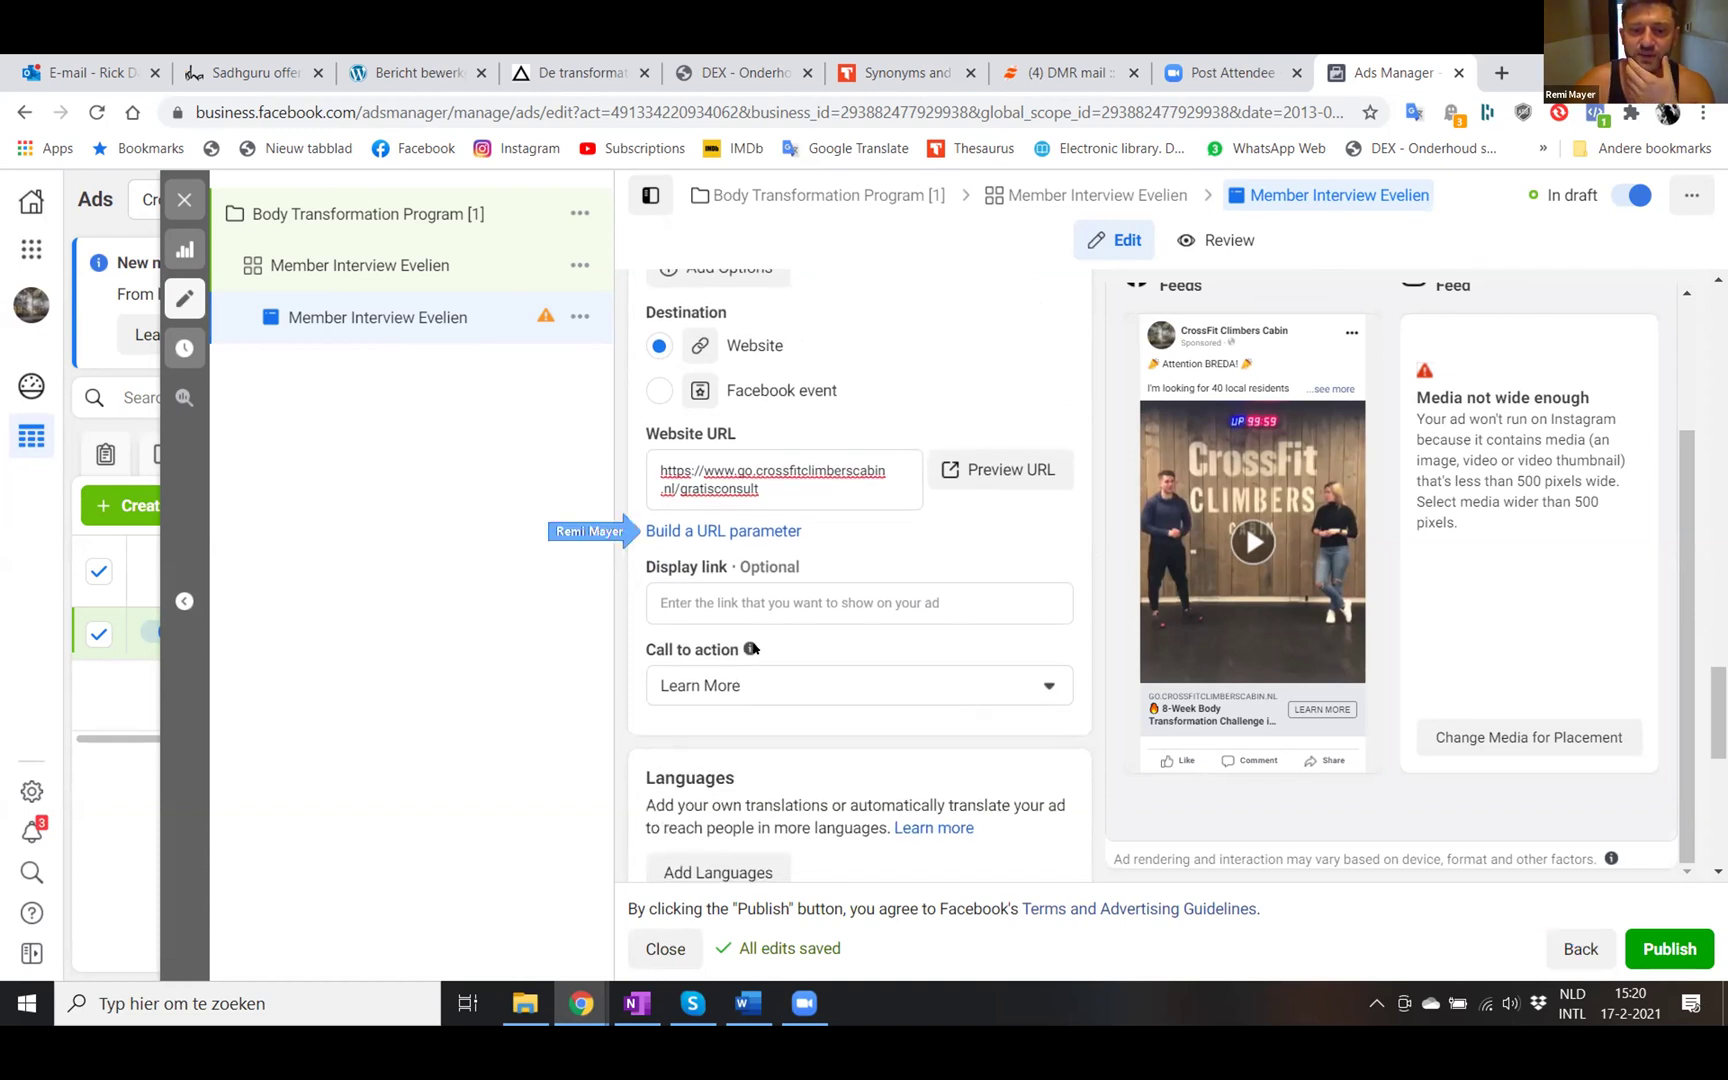
- Open the URL parameter builder for the gratisconsult Website URL and select the Campaign source field
click(686, 530)
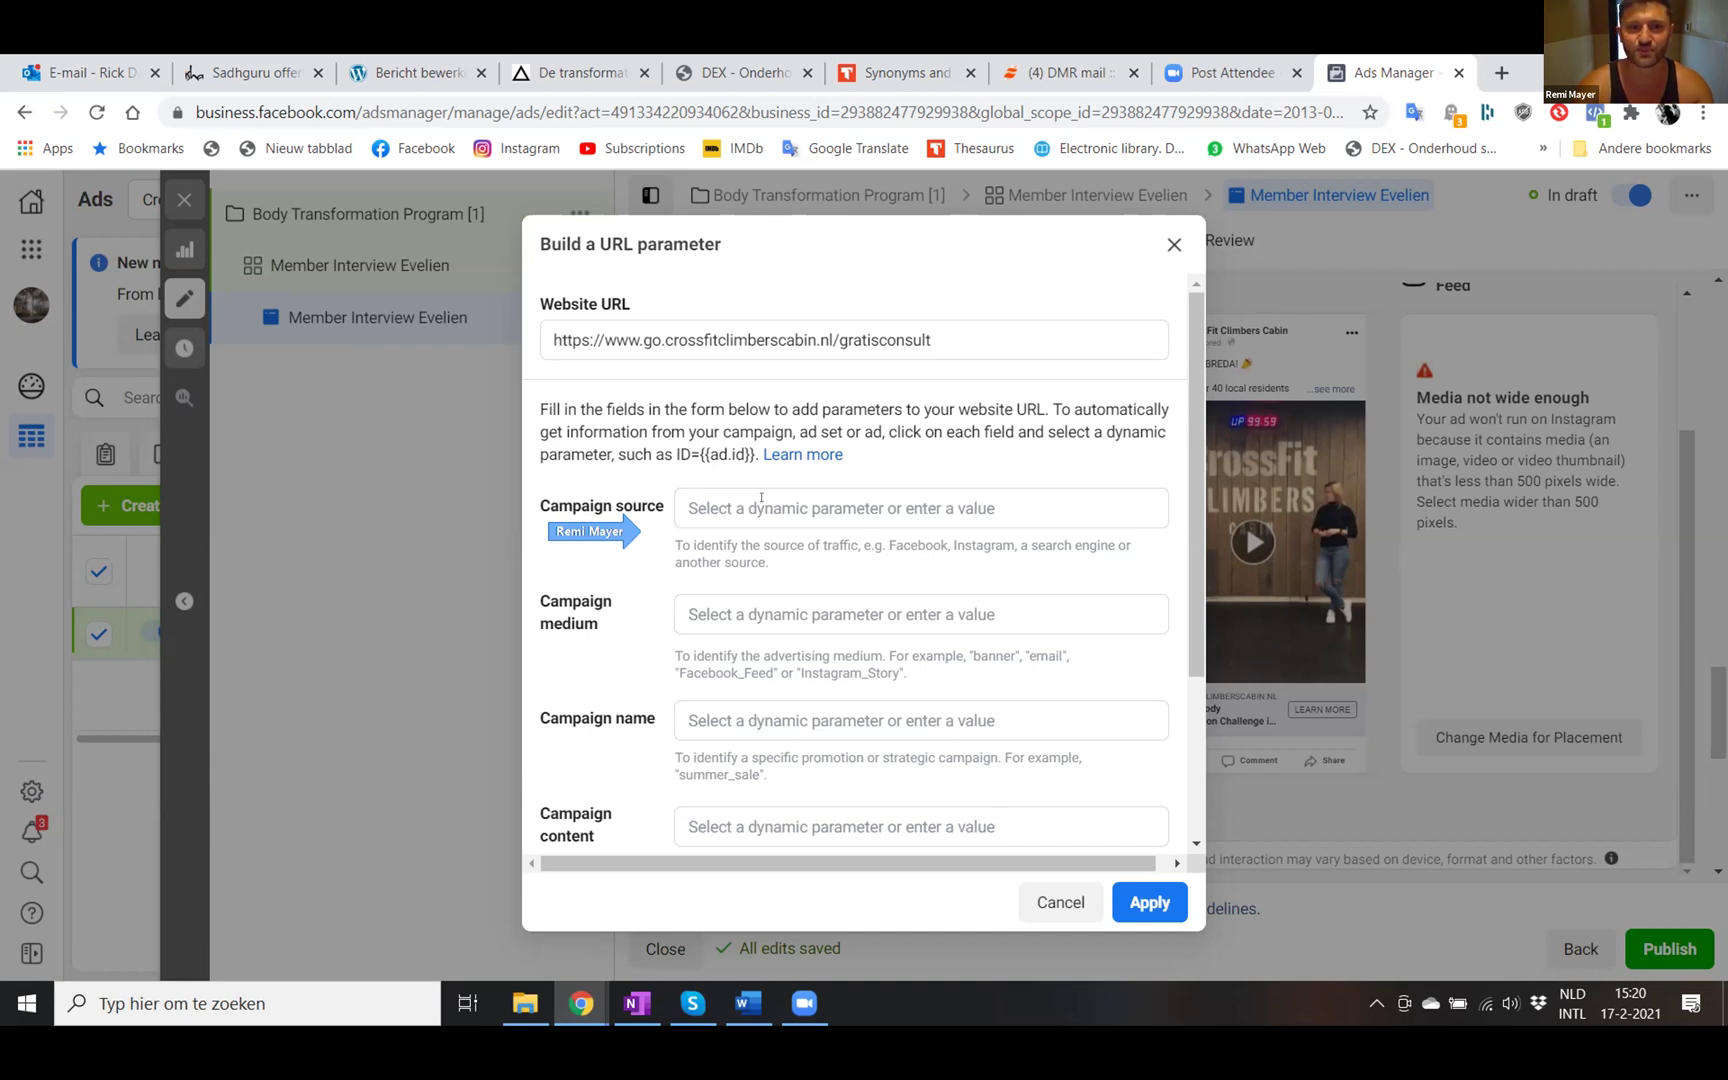
scroll(755, 502, down, 1)
scroll(745, 507, up, 1)
click(739, 508)
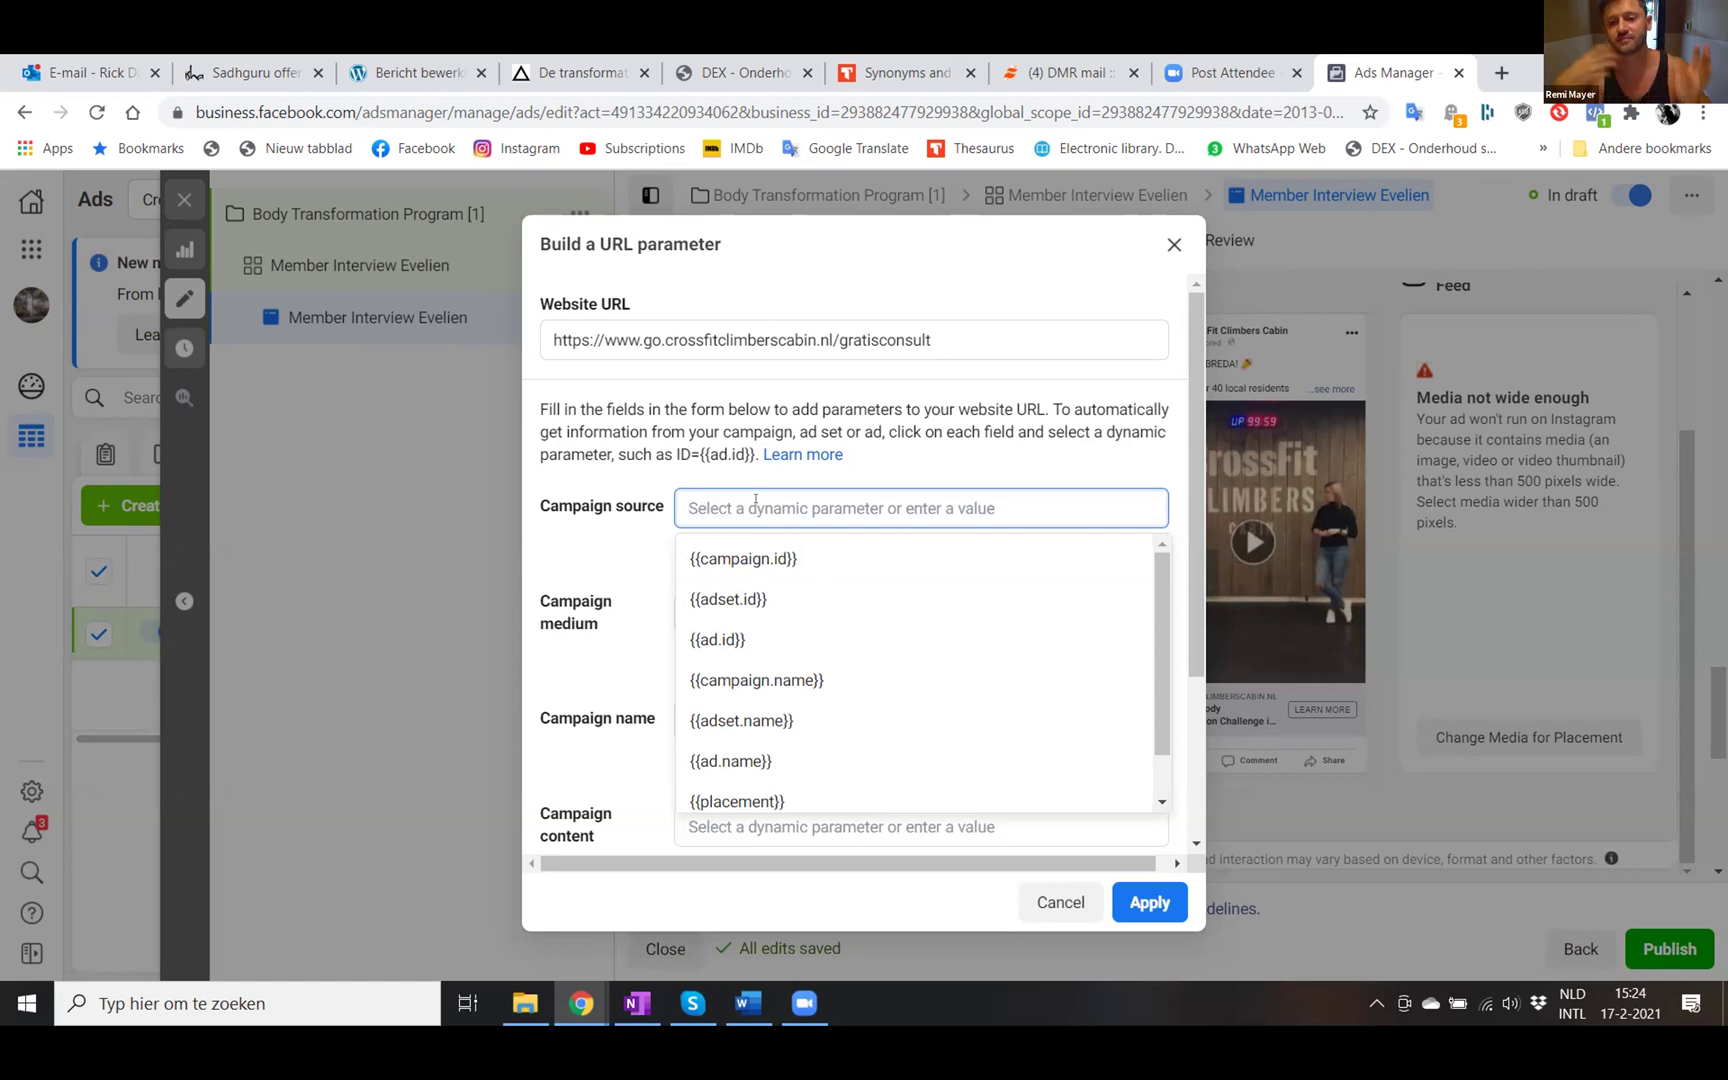
- Enter 'socialmedia' as the Campaign source
text(S)
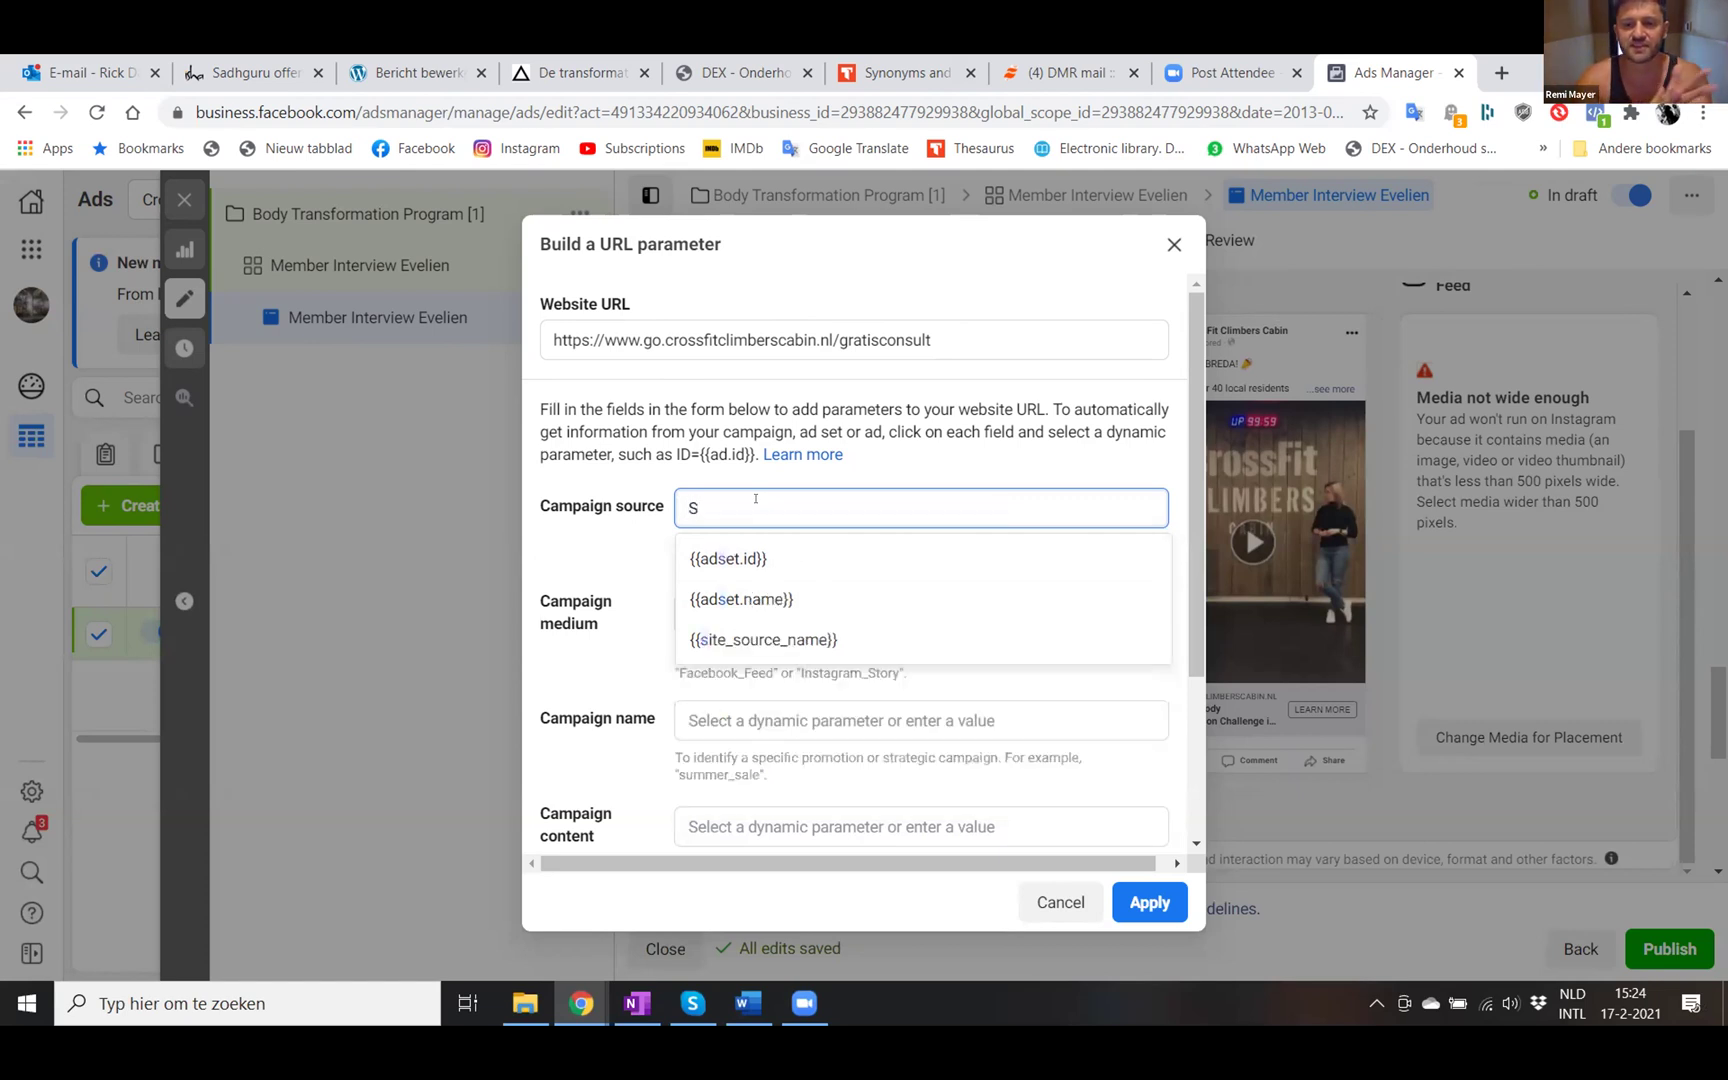
text(o)
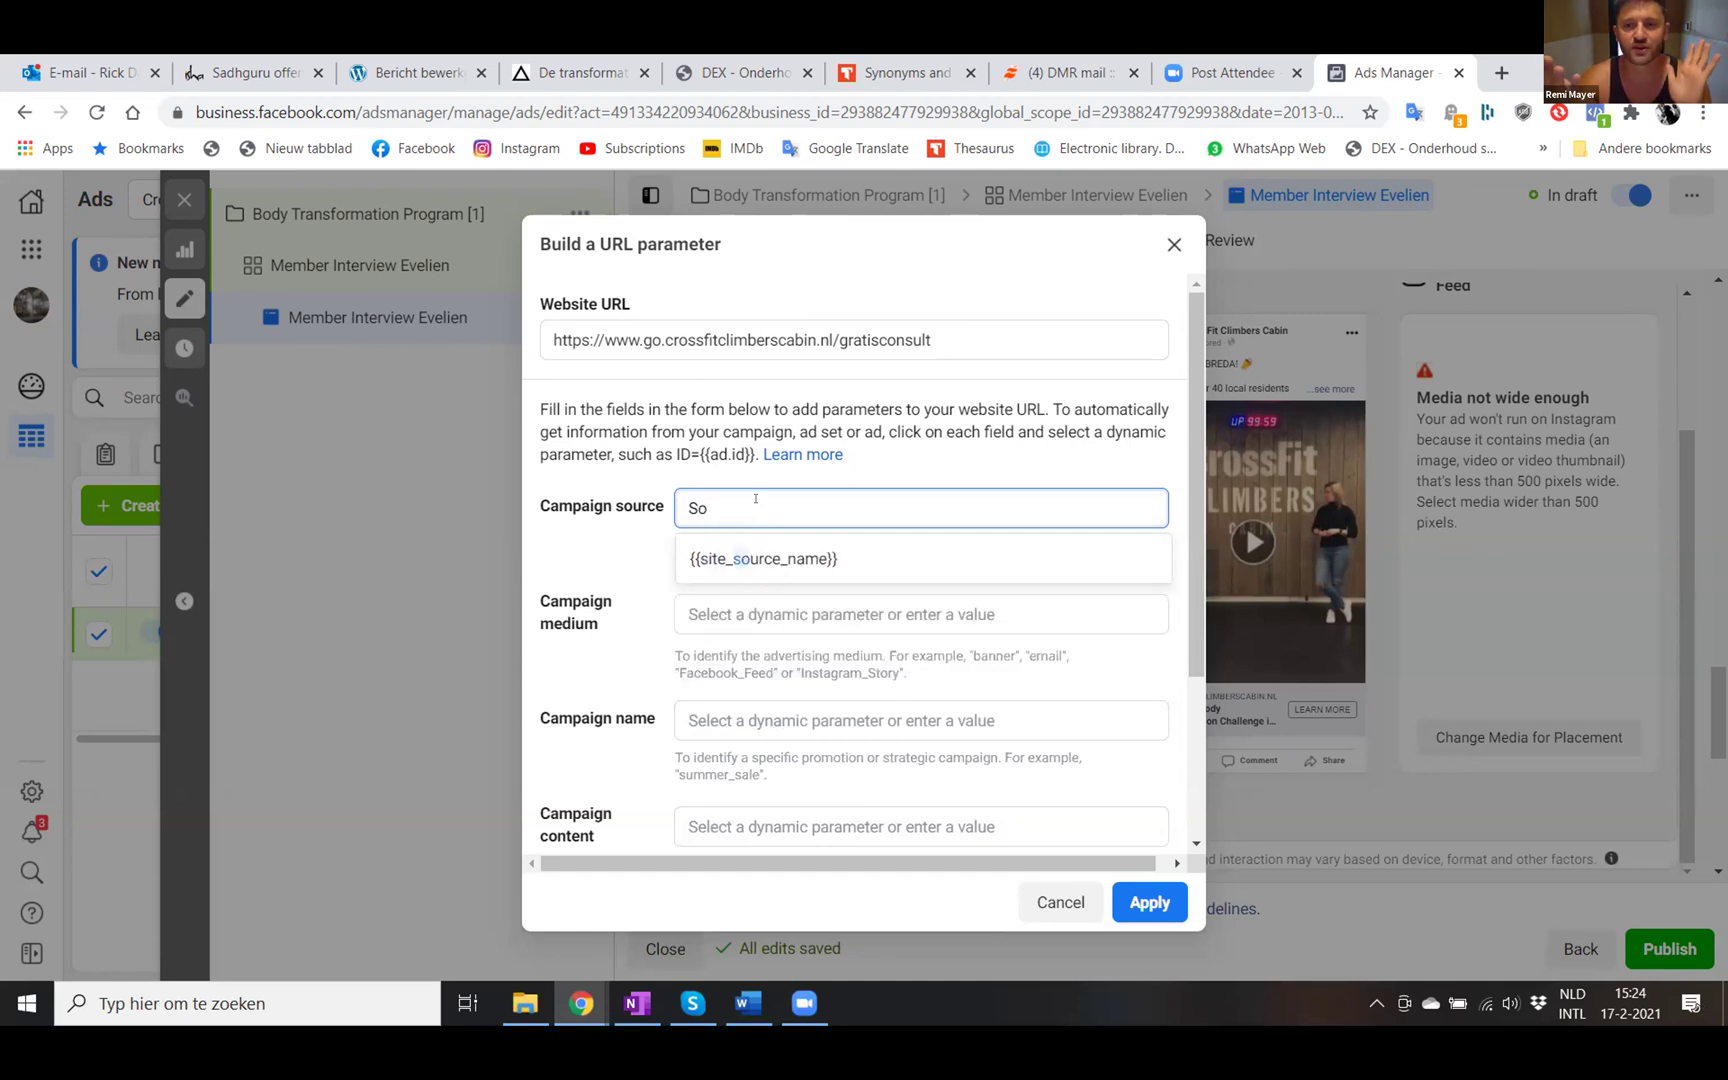
key(BackSpace)
key(BackSpace)
text(Soc)
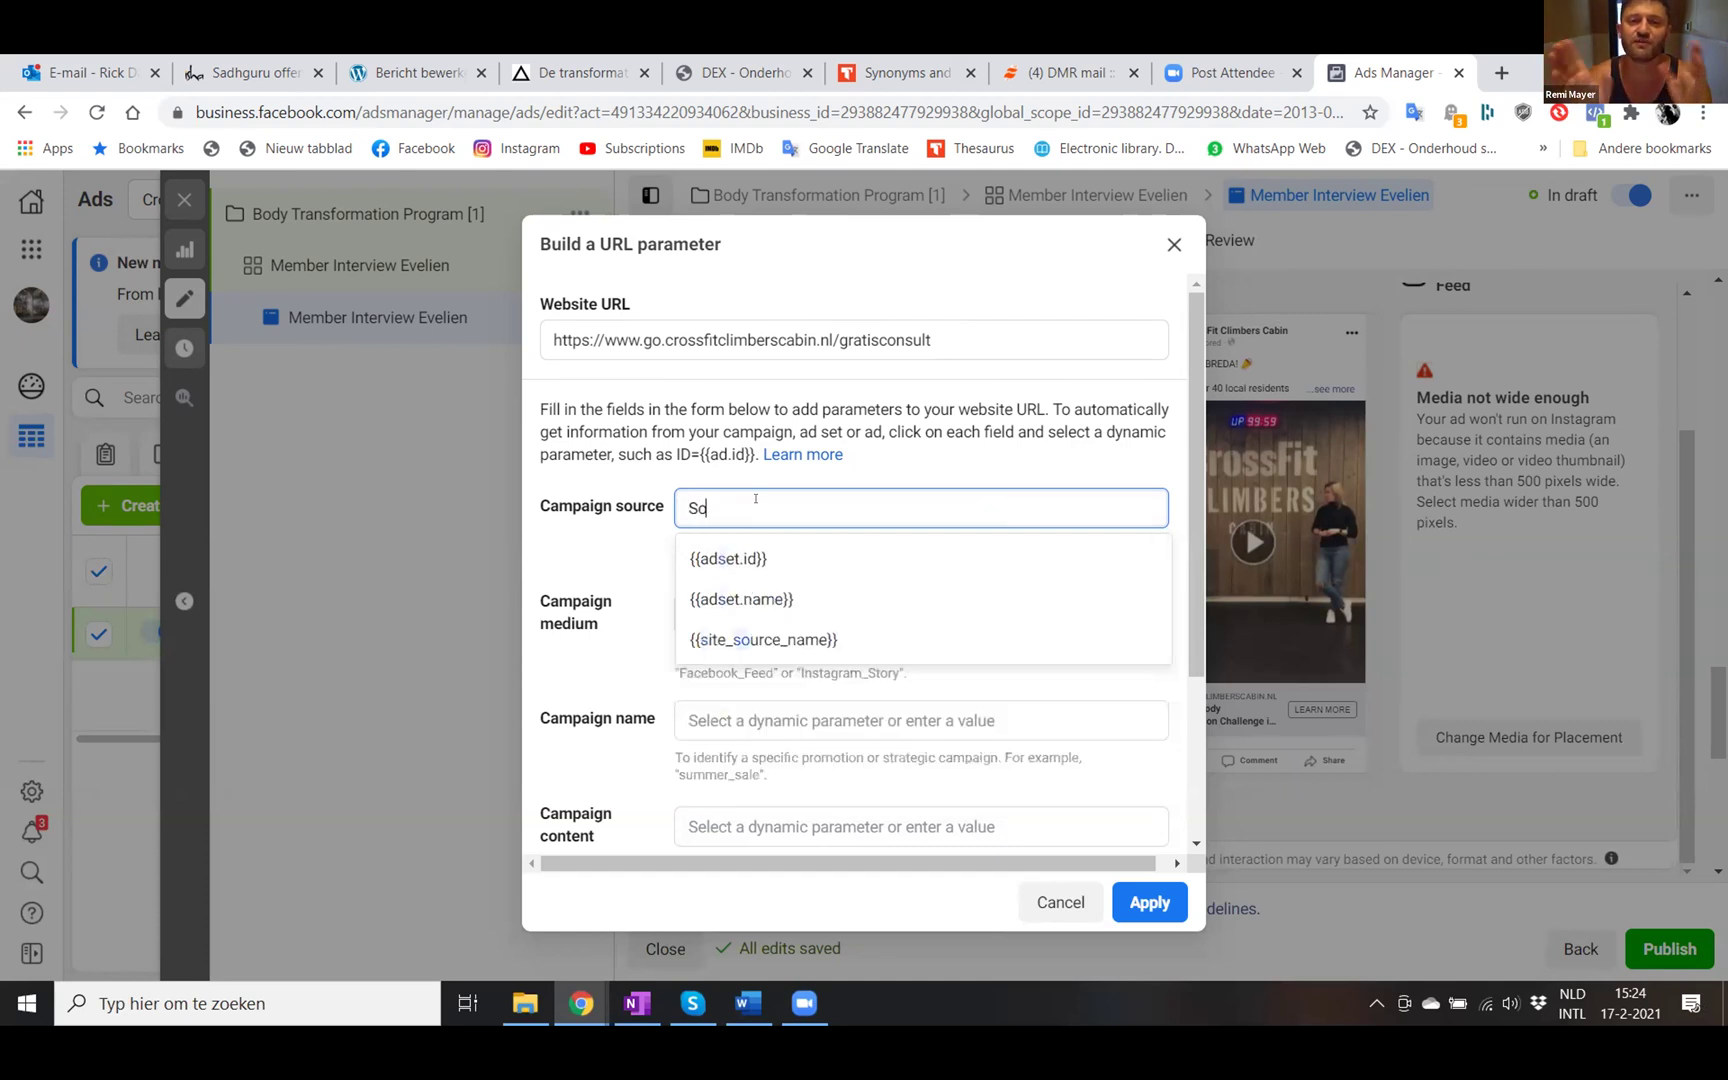
text(ial Medi)
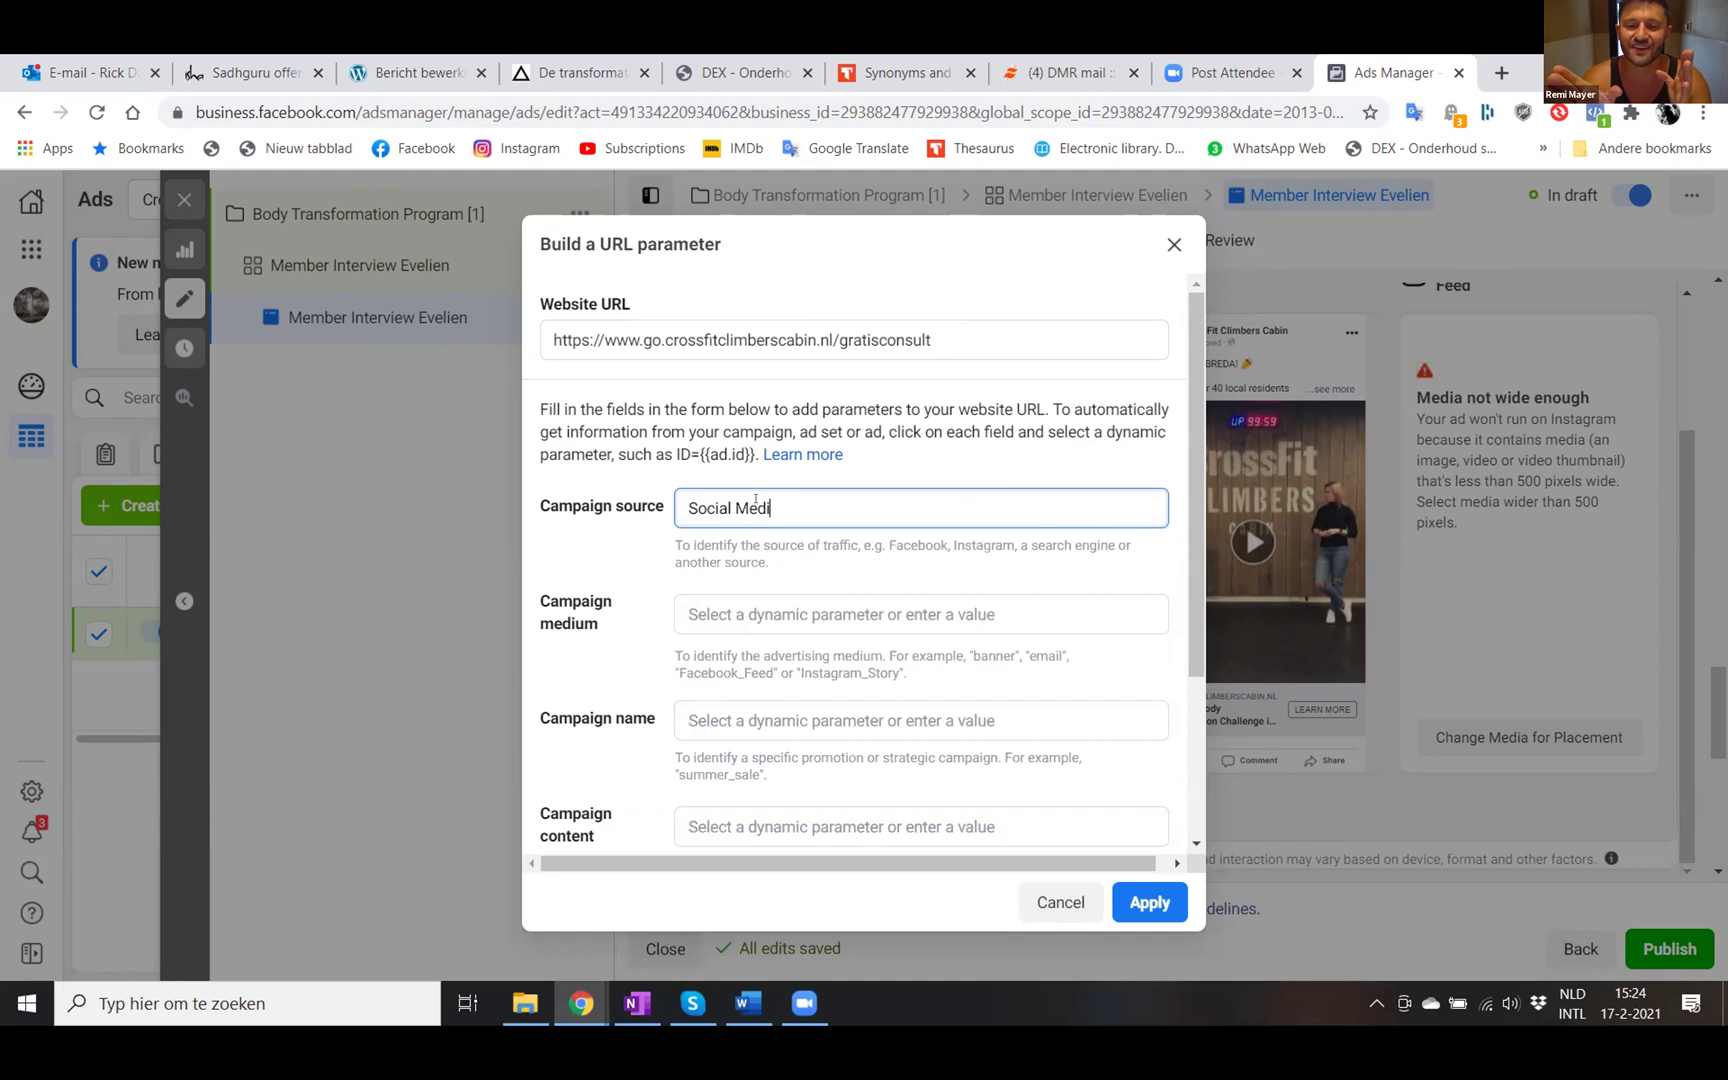
text(a Advertising)
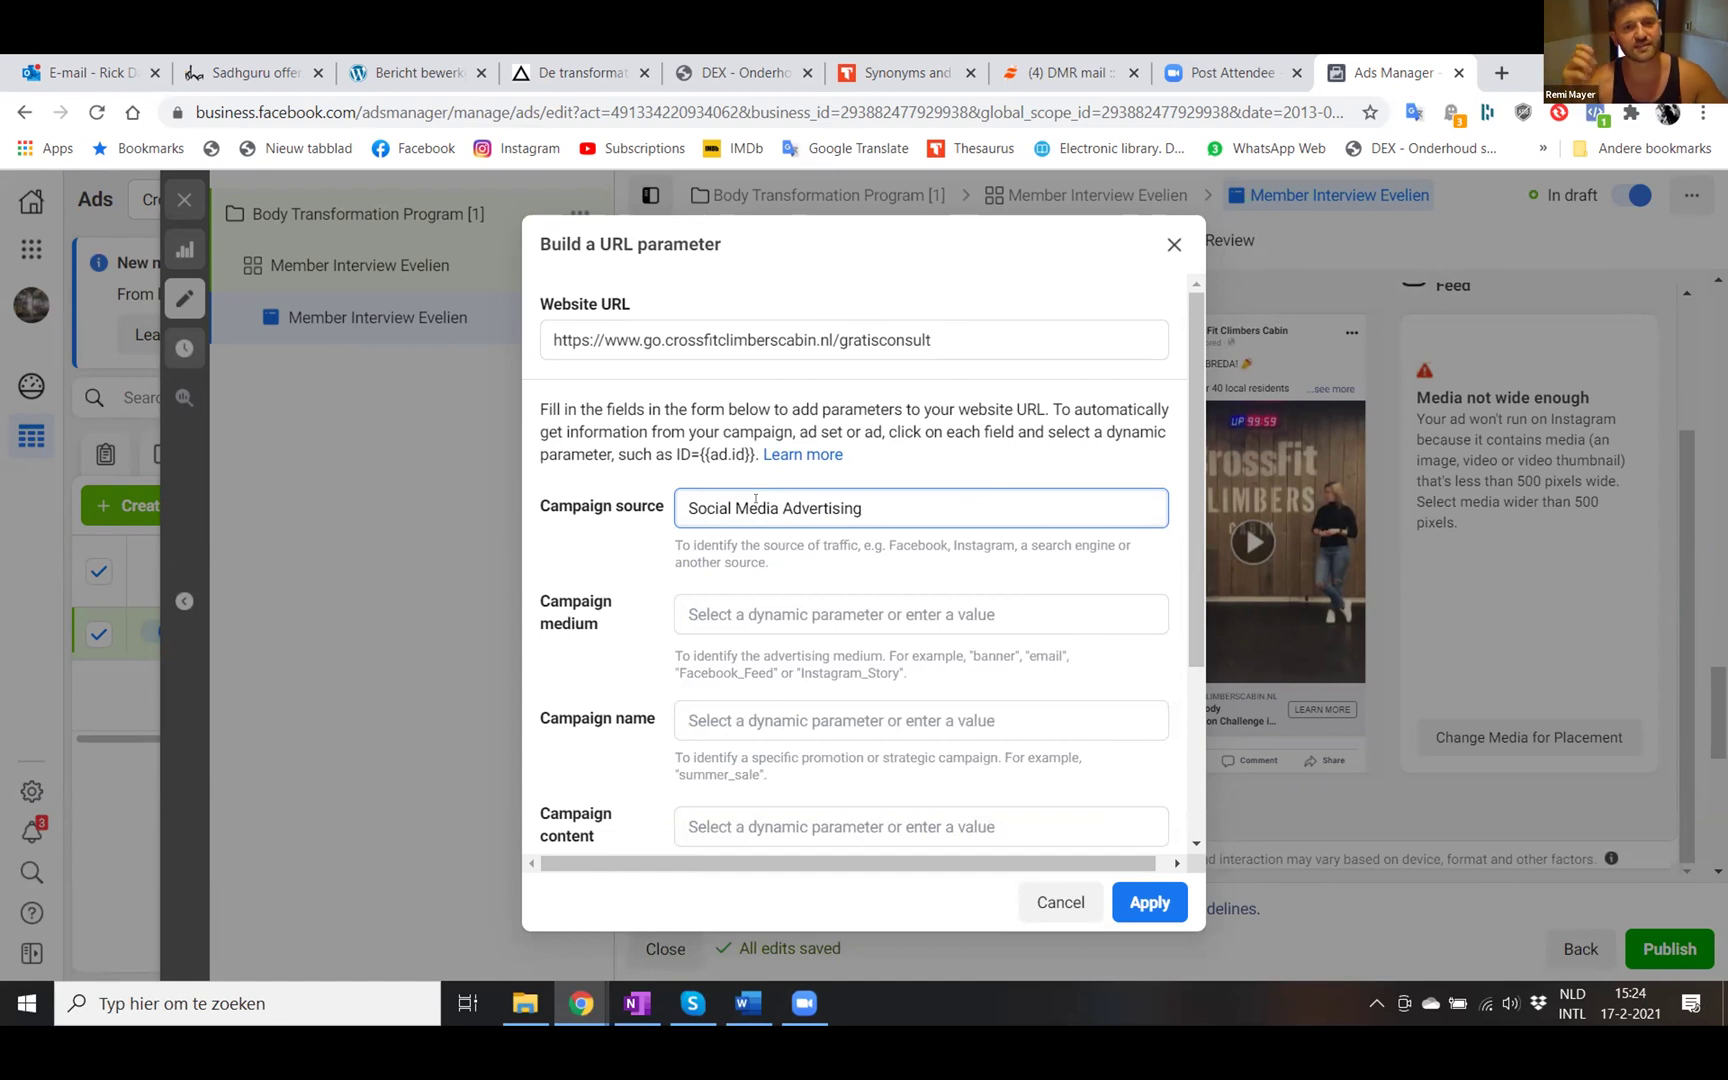
text(Evelien)
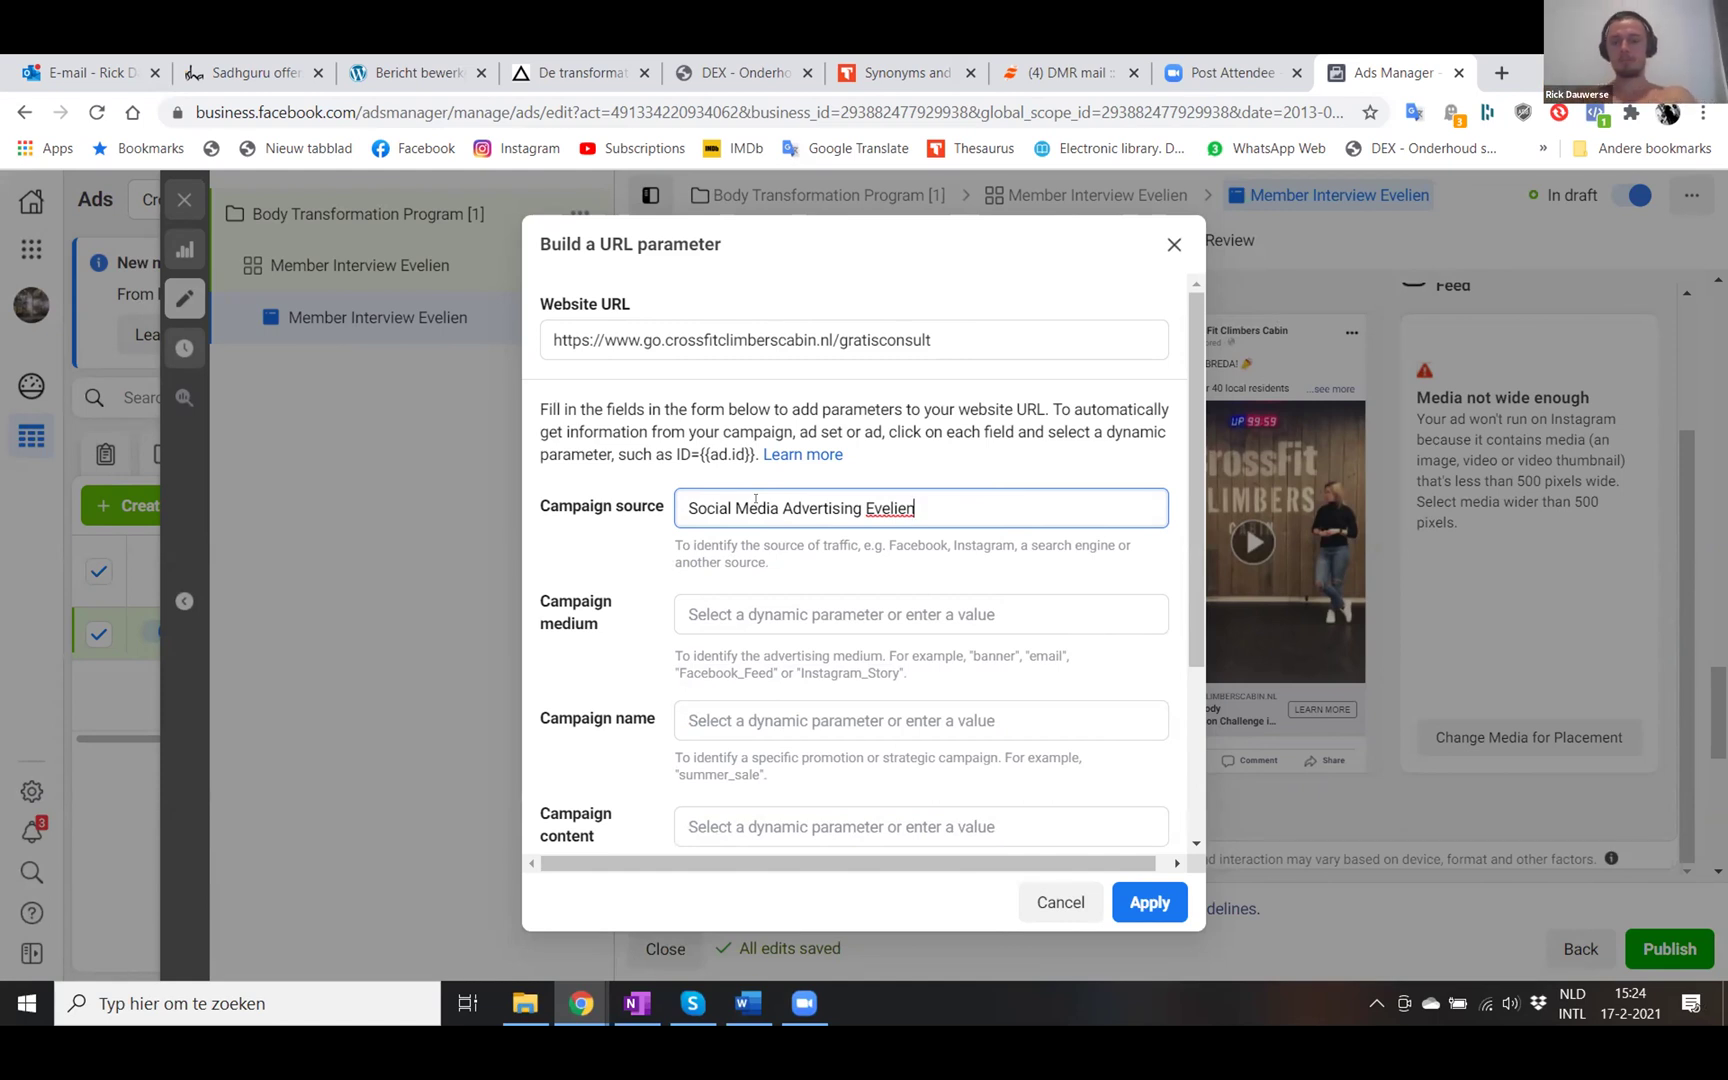
key(BackSpace)
key(BackSpace)
key(BackSpace)
key(BackSpace)
key(BackSpace)
key(BackSpace)
key(BackSpace)
key(BackSpace)
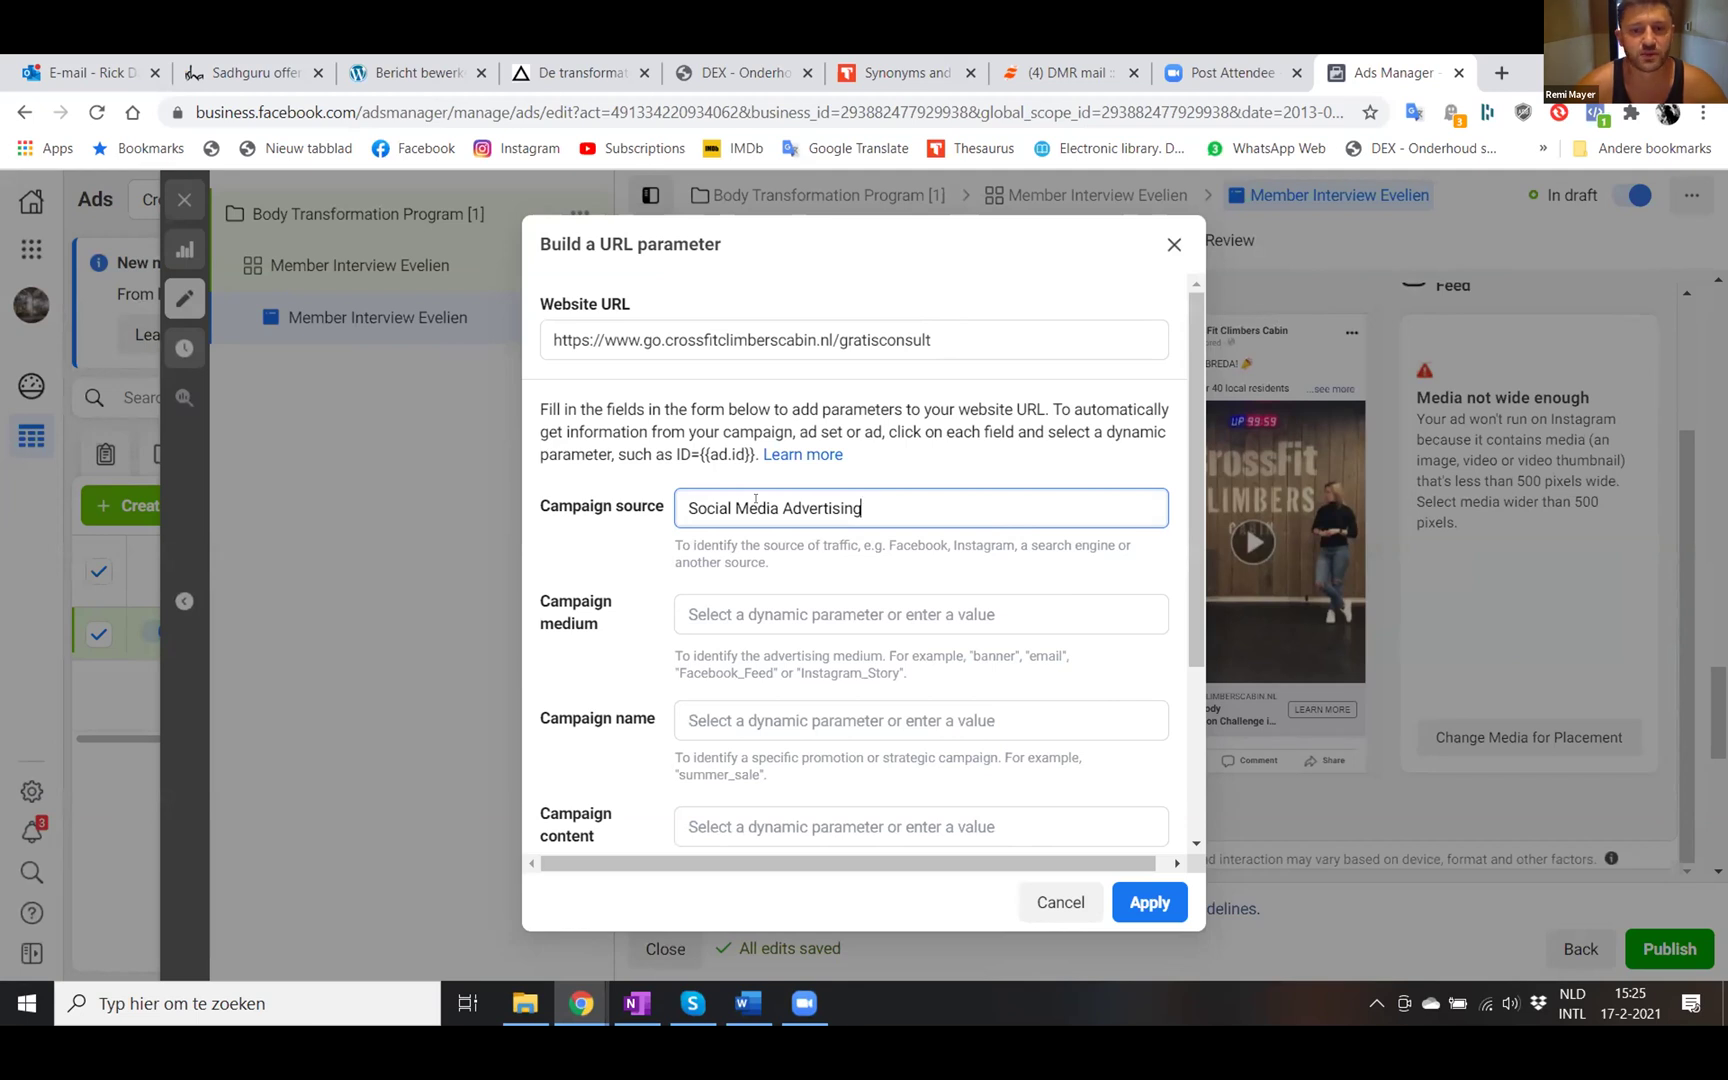
key(BackSpace)
key(BackSpace)
key(BackSpace)
key(BackSpace)
key(BackSpace)
key(BackSpace)
key(BackSpace)
key(BackSpace)
key(BackSpace)
key(BackSpace)
key(BackSpace)
key(BackSpace)
key(BackSpace)
key(BackSpace)
key(BackSpace)
key(BackSpace)
key(BackSpace)
key(BackSpace)
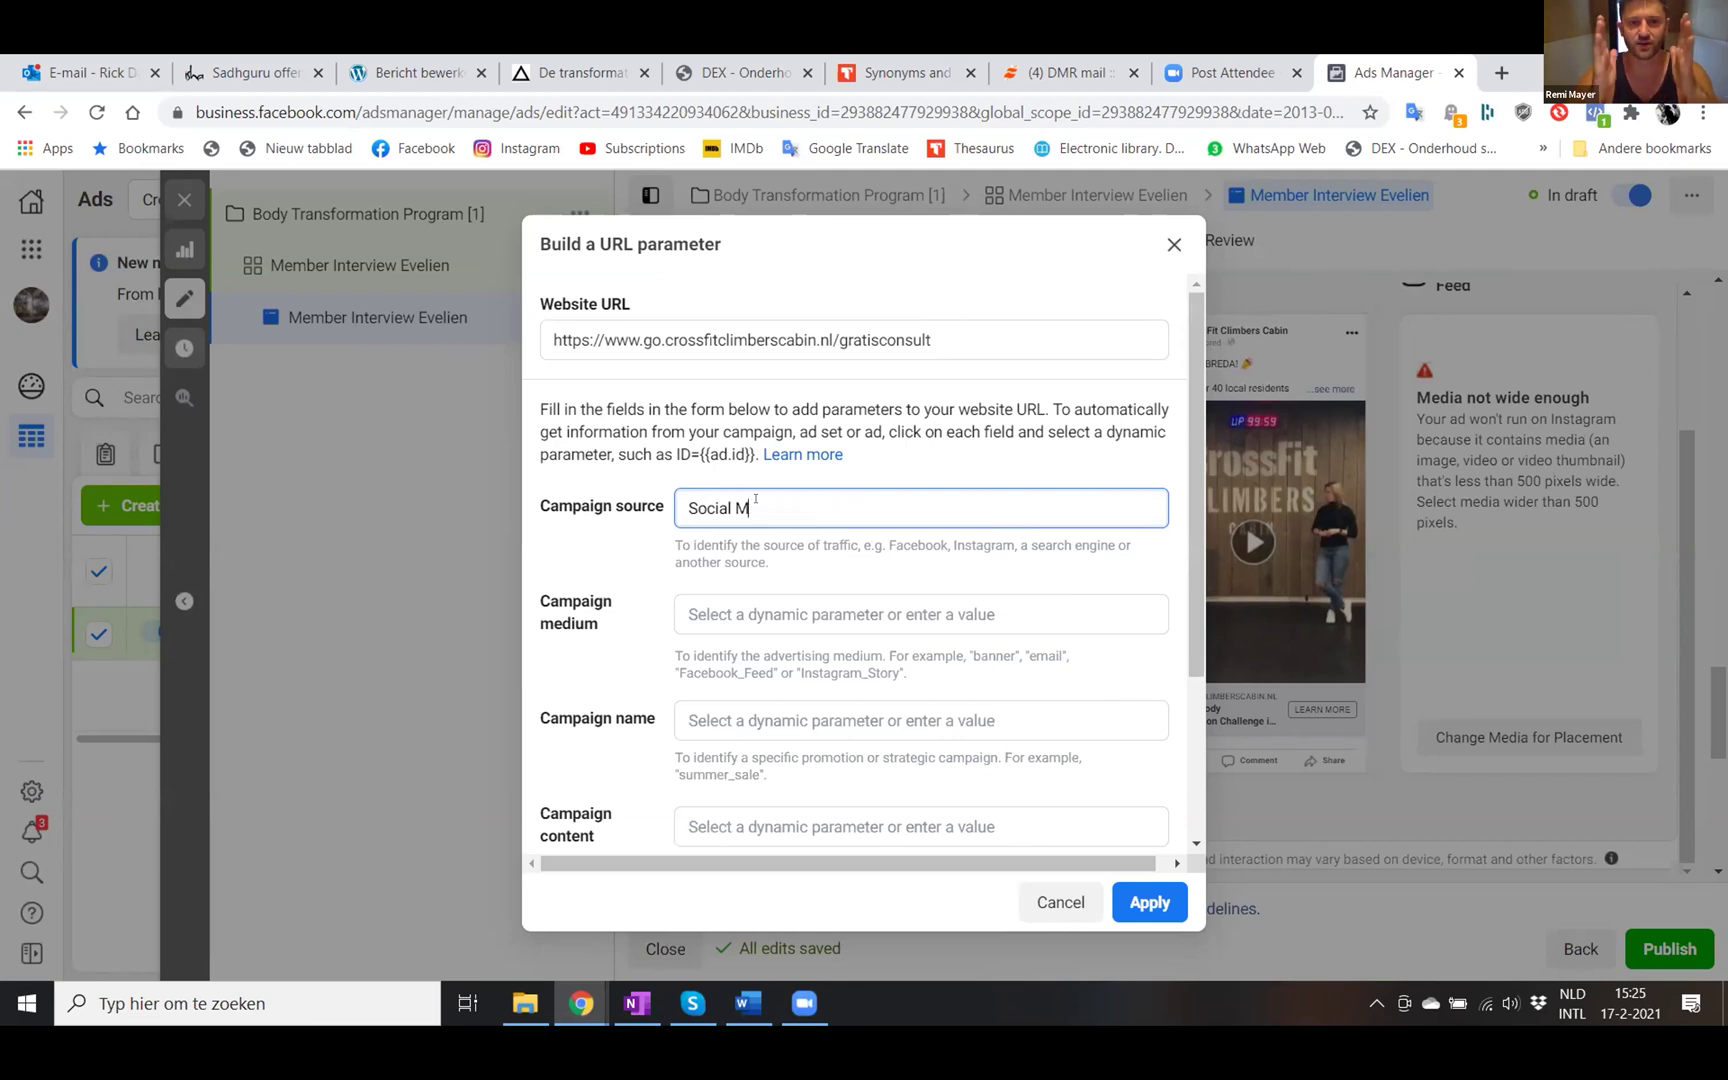
text(media)
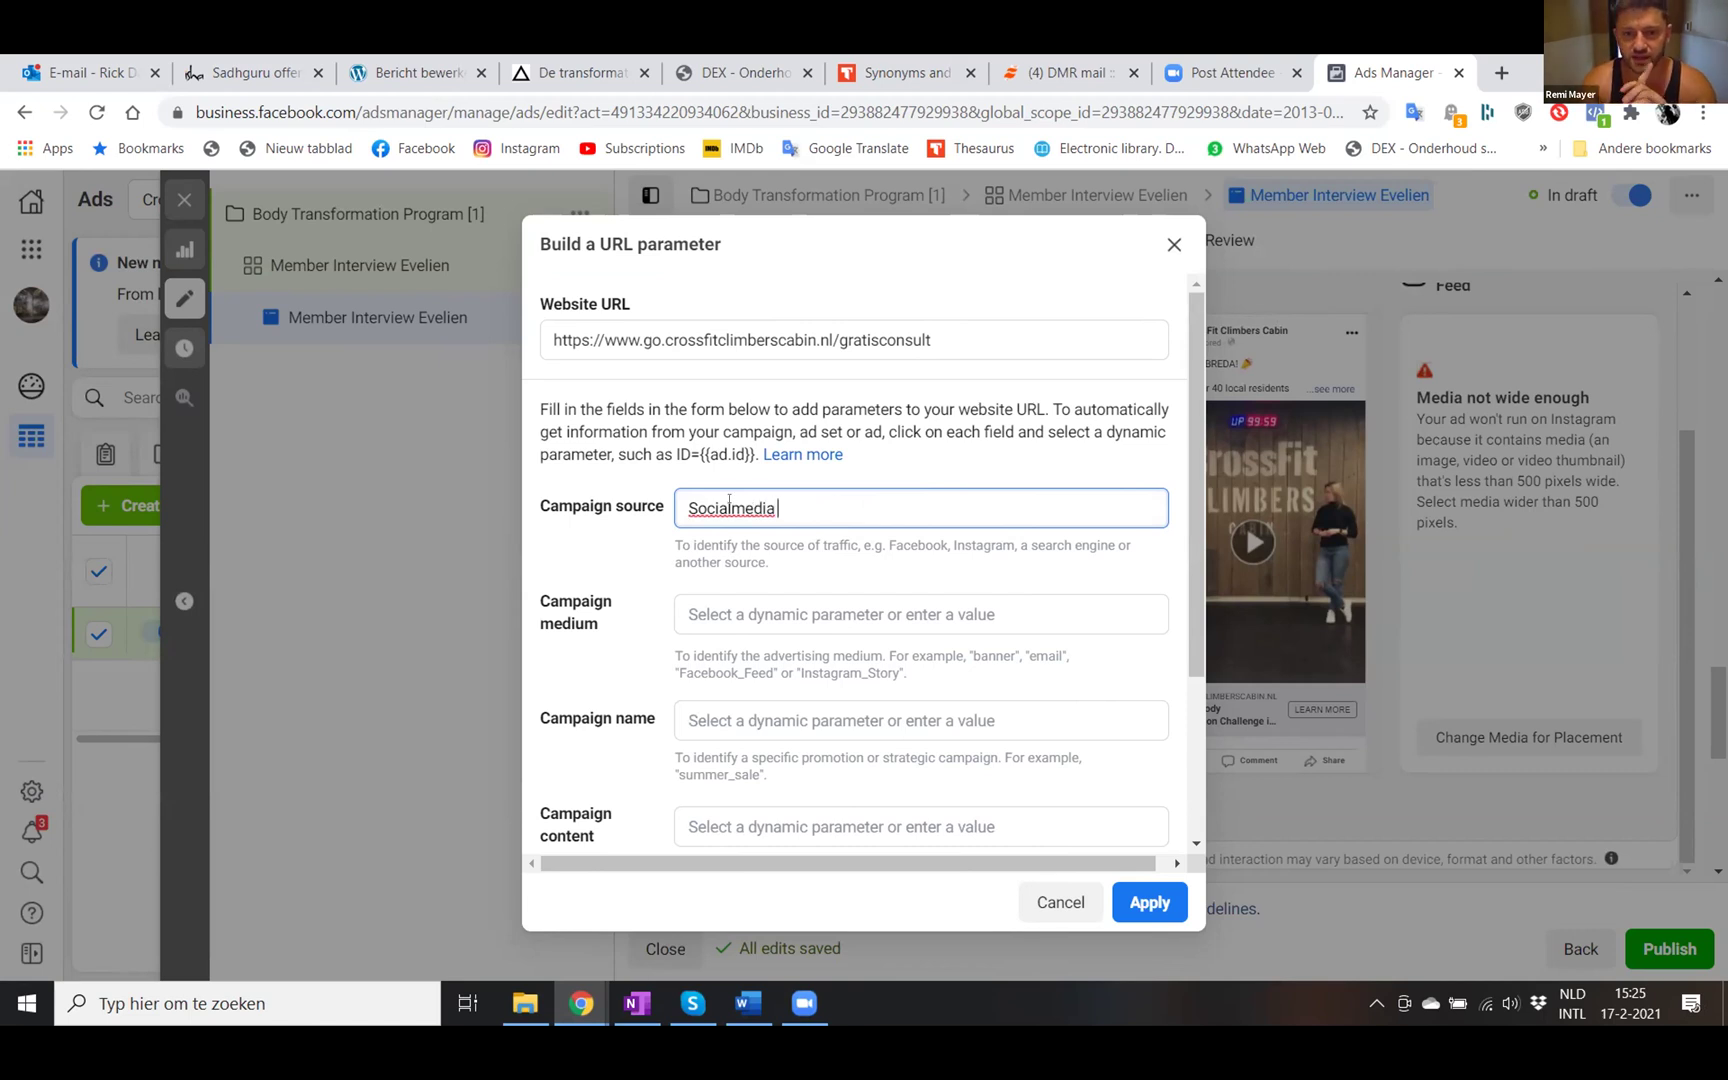
click(697, 507)
key(BackSpace)
text(s)
click(803, 507)
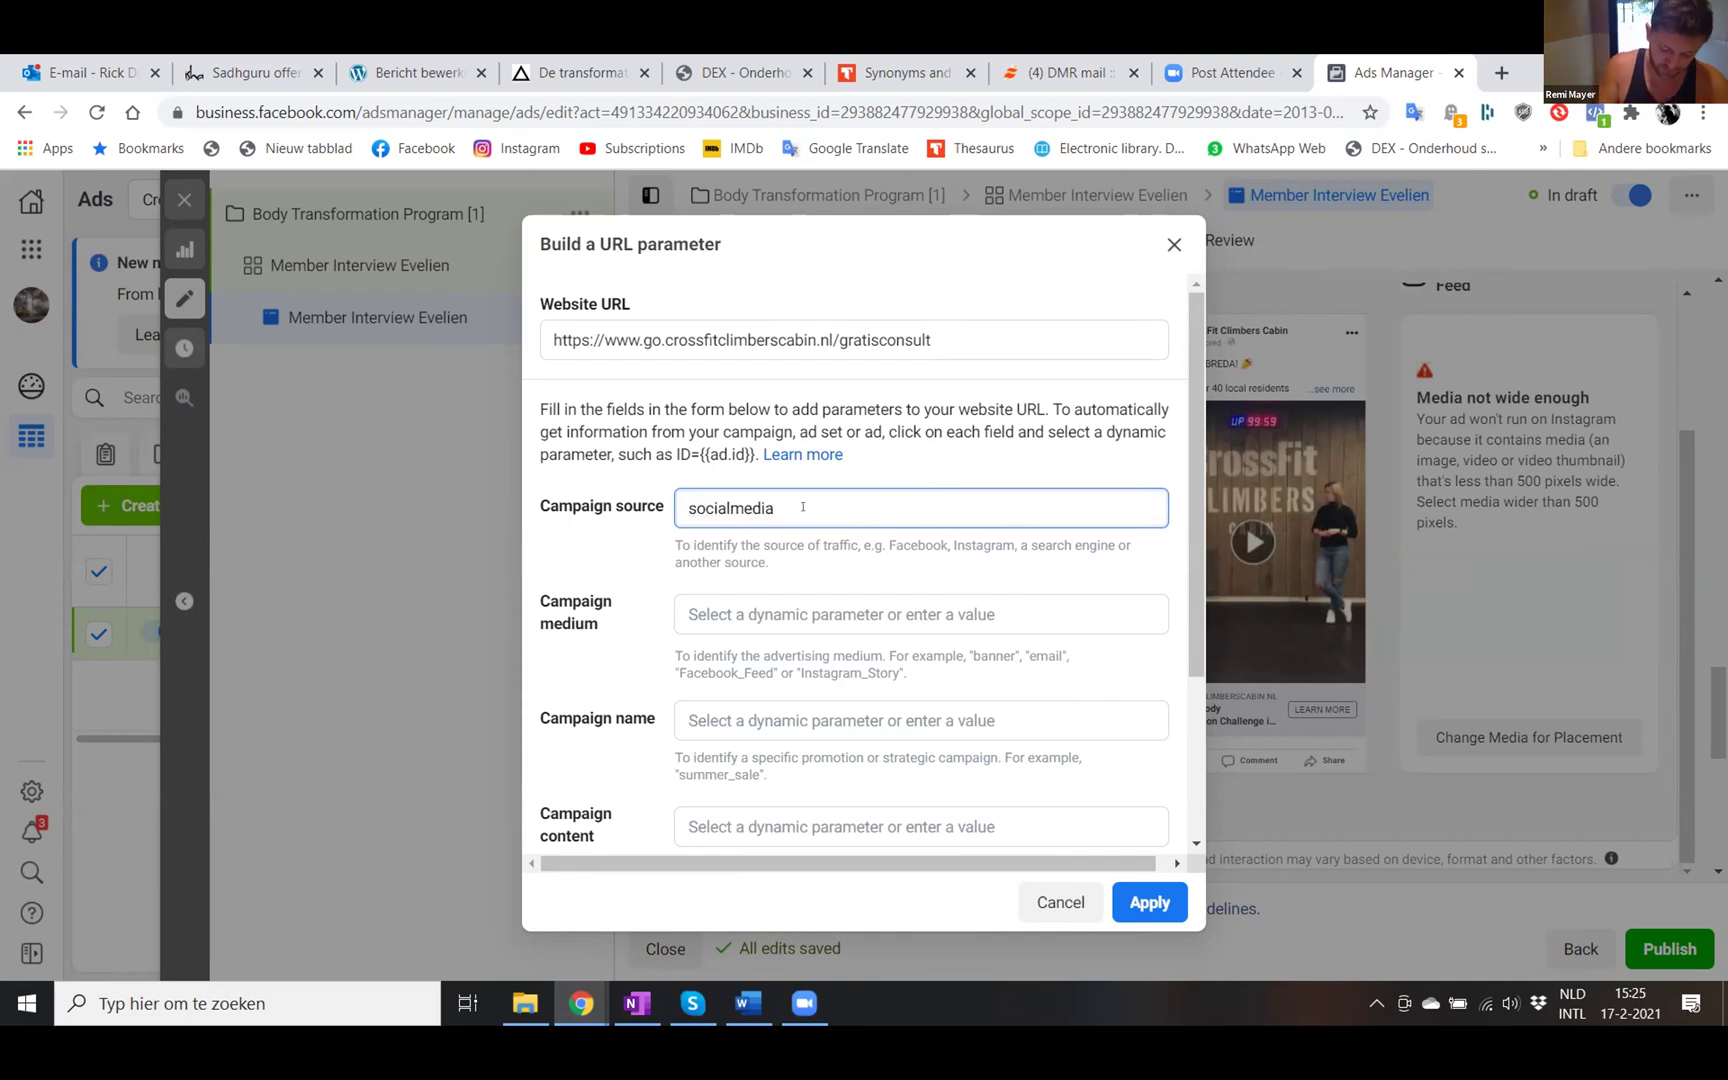
- Set medium {{adset.name}}, name {{campaign.name}}, content {{ad.name}}, and add a custom parameter row
scroll(803, 507, down, 1)
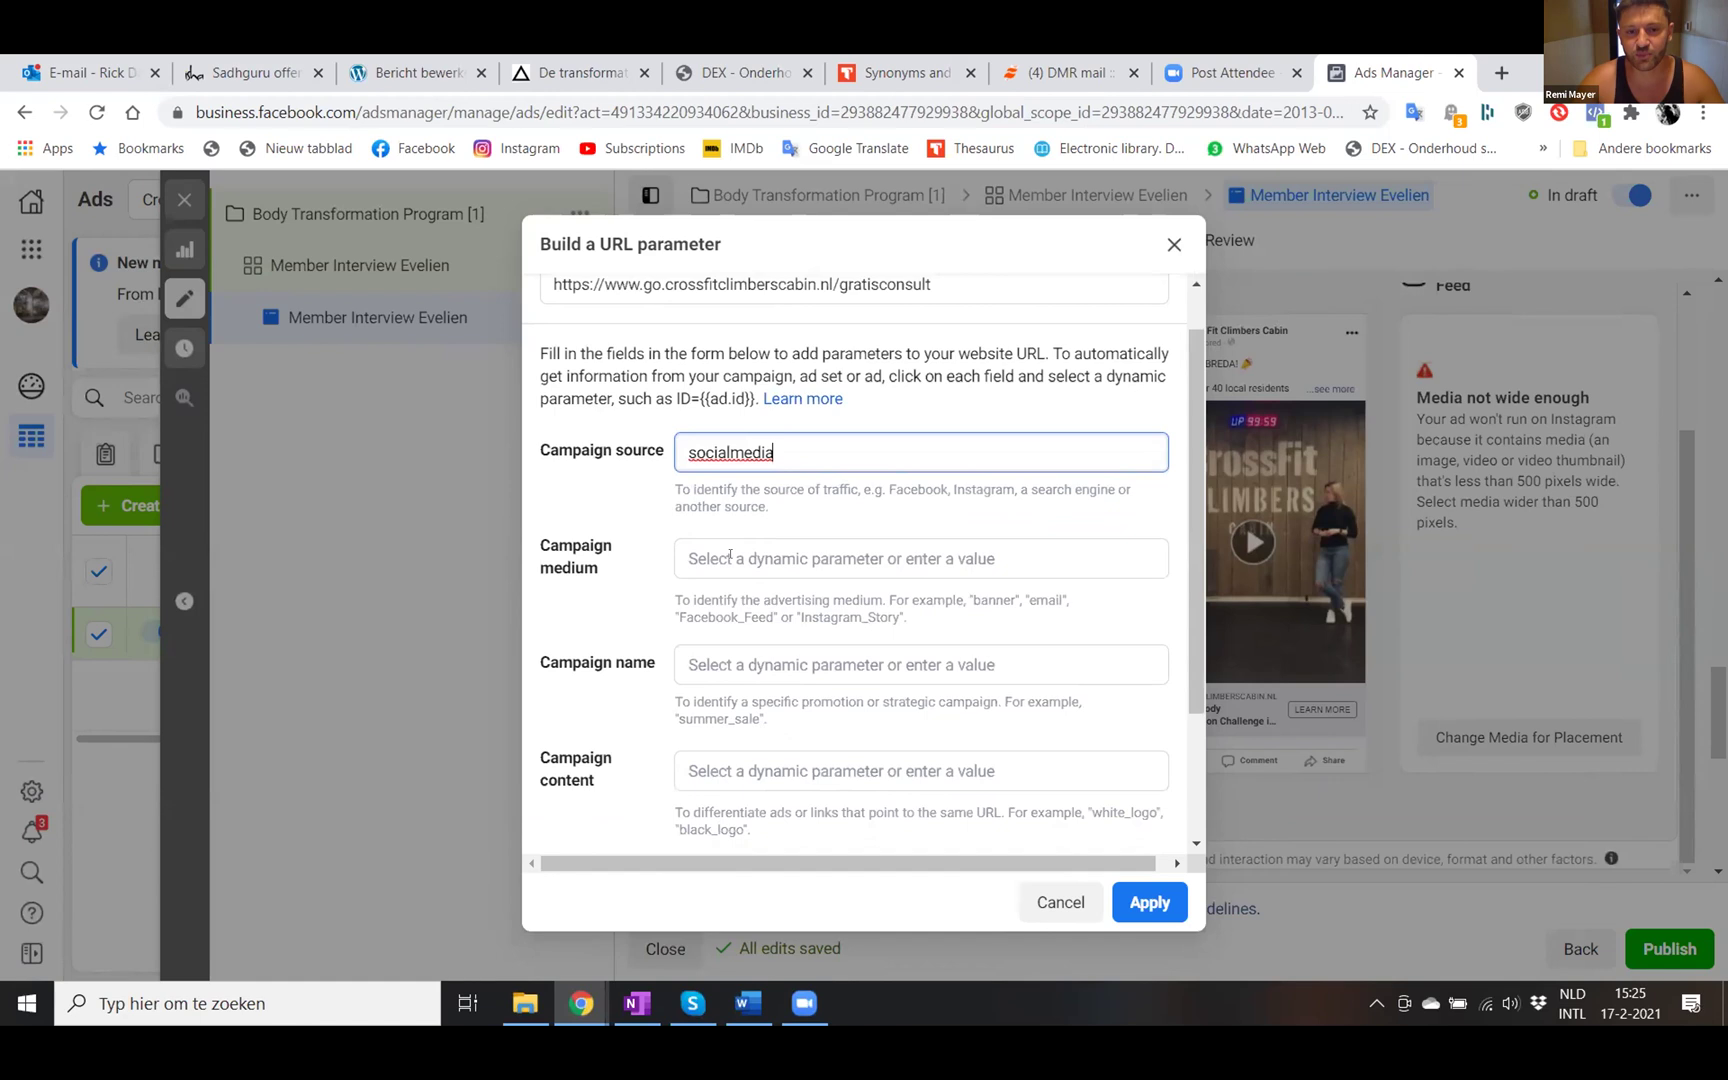
click(730, 557)
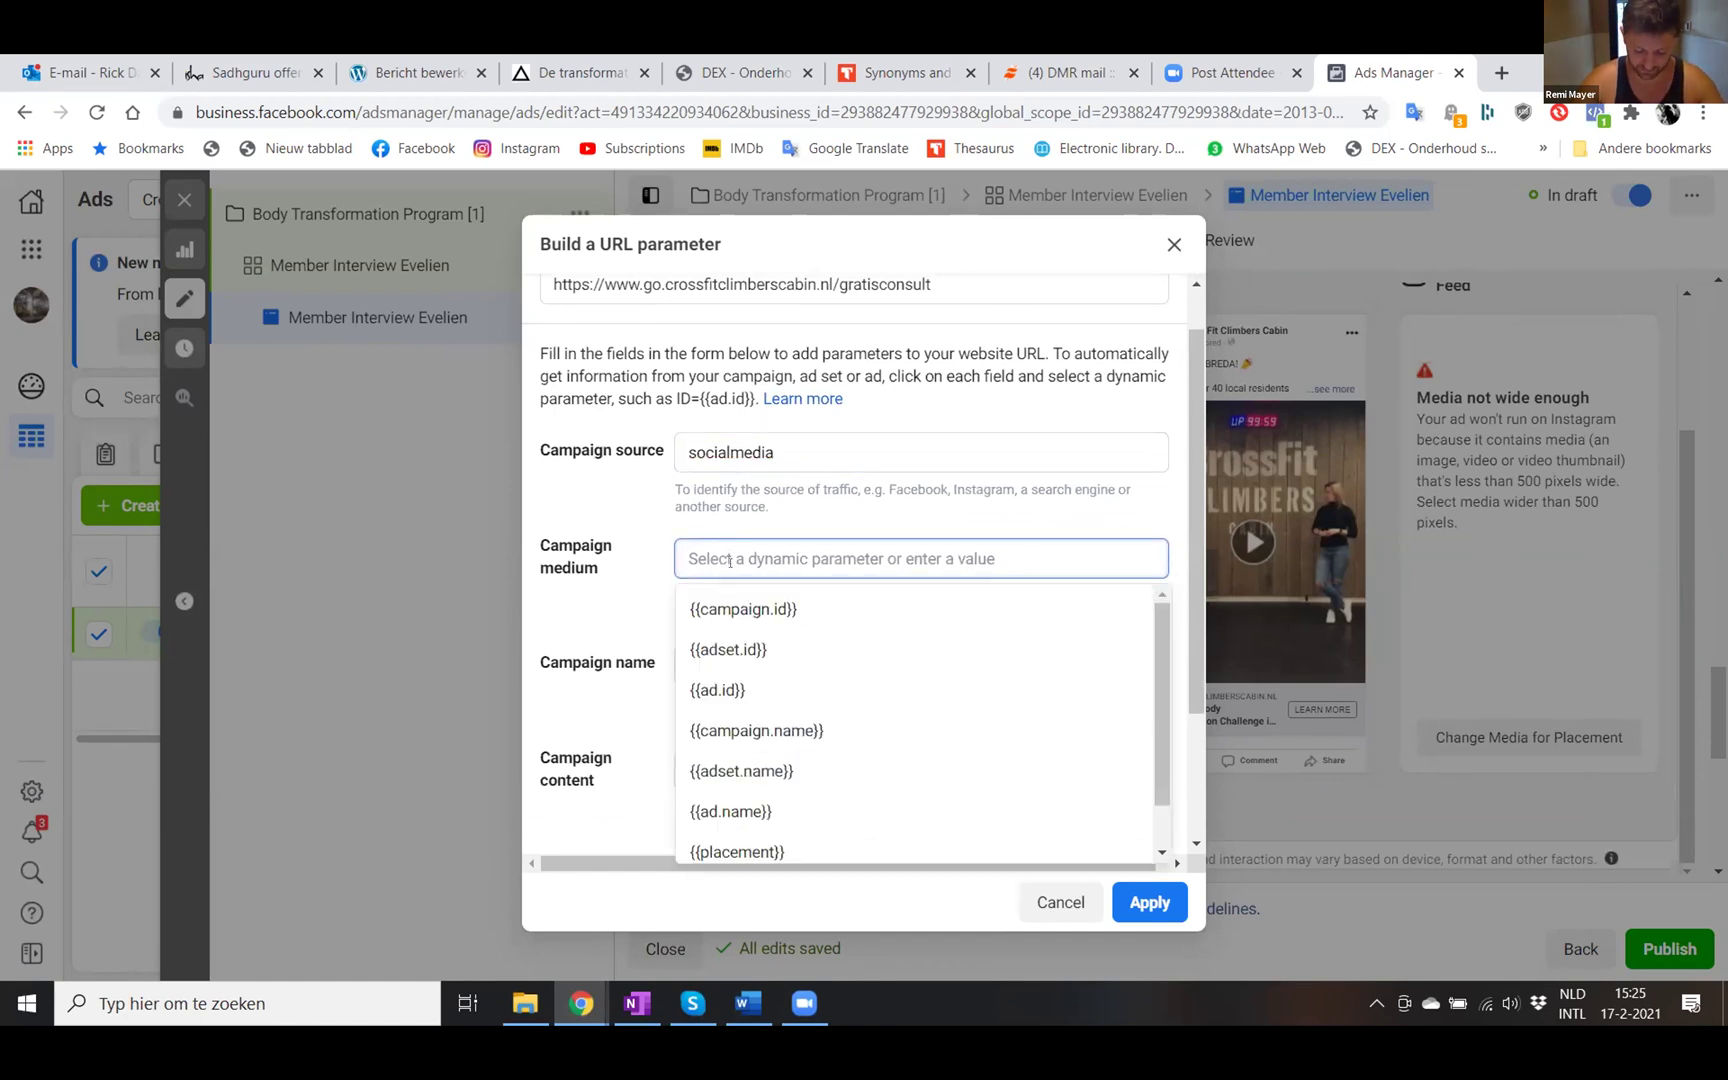
click(740, 770)
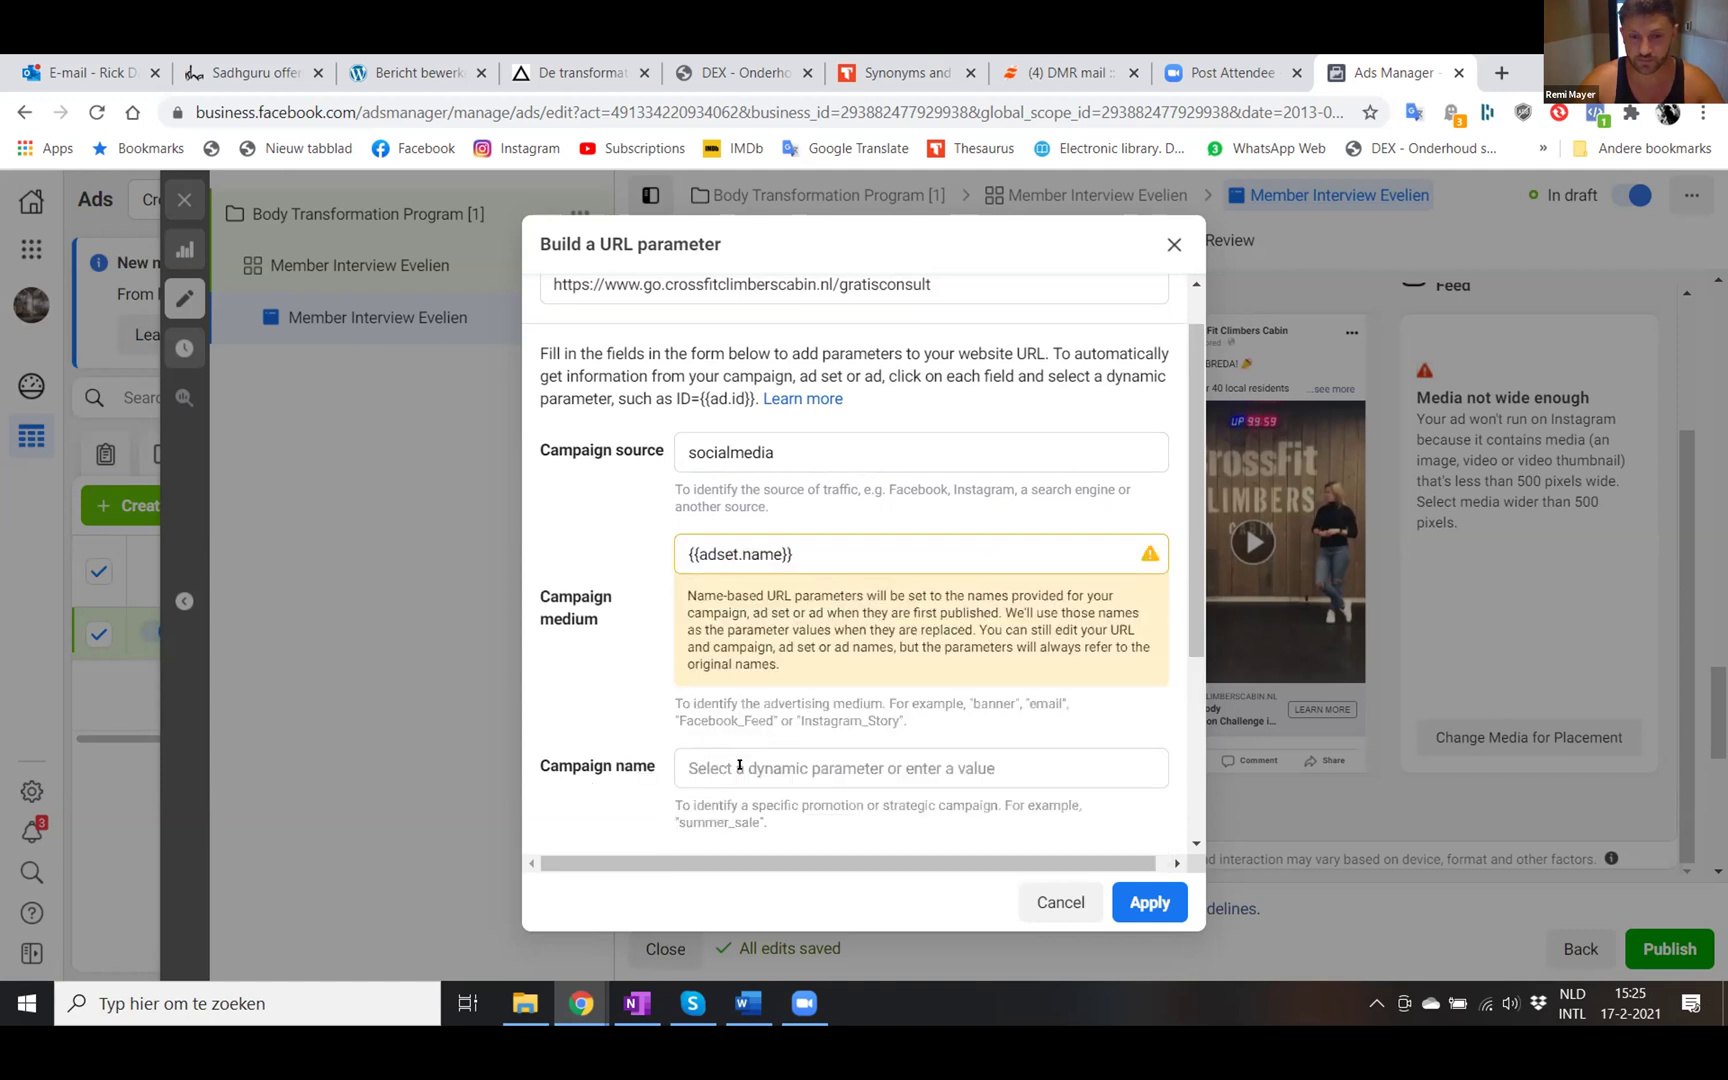
scroll(743, 597, down, 1)
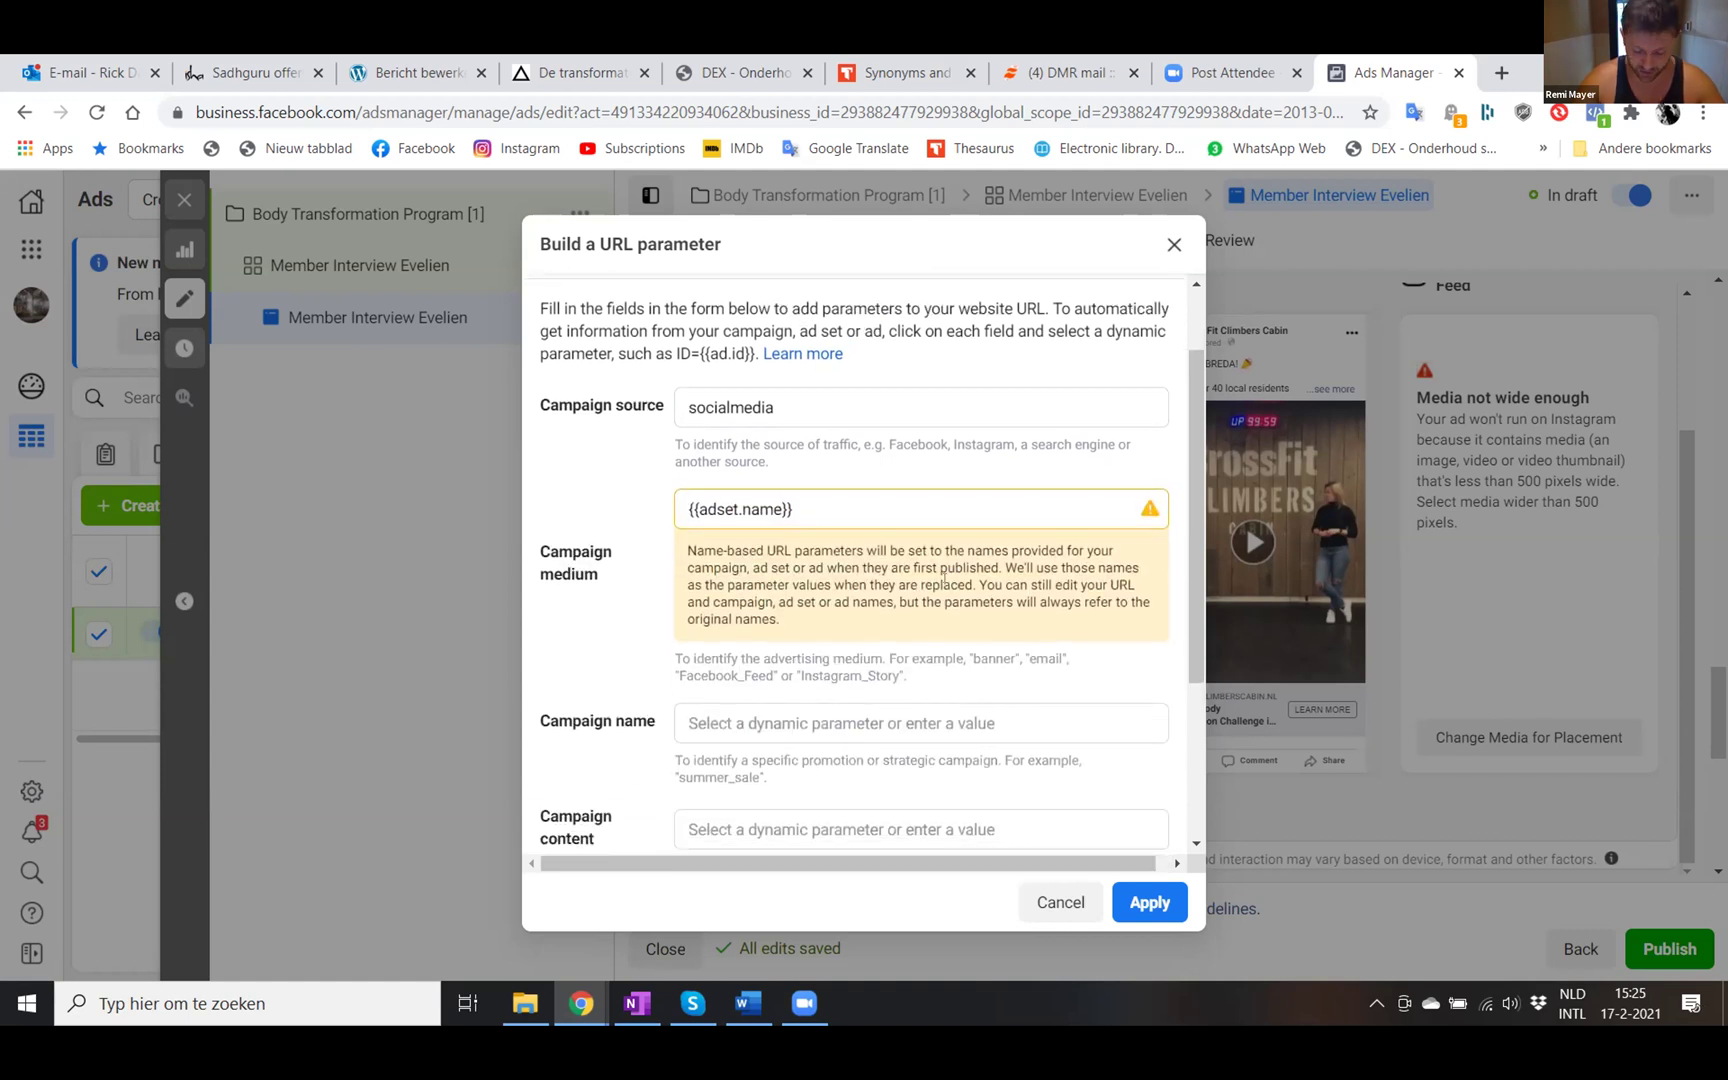
click(705, 723)
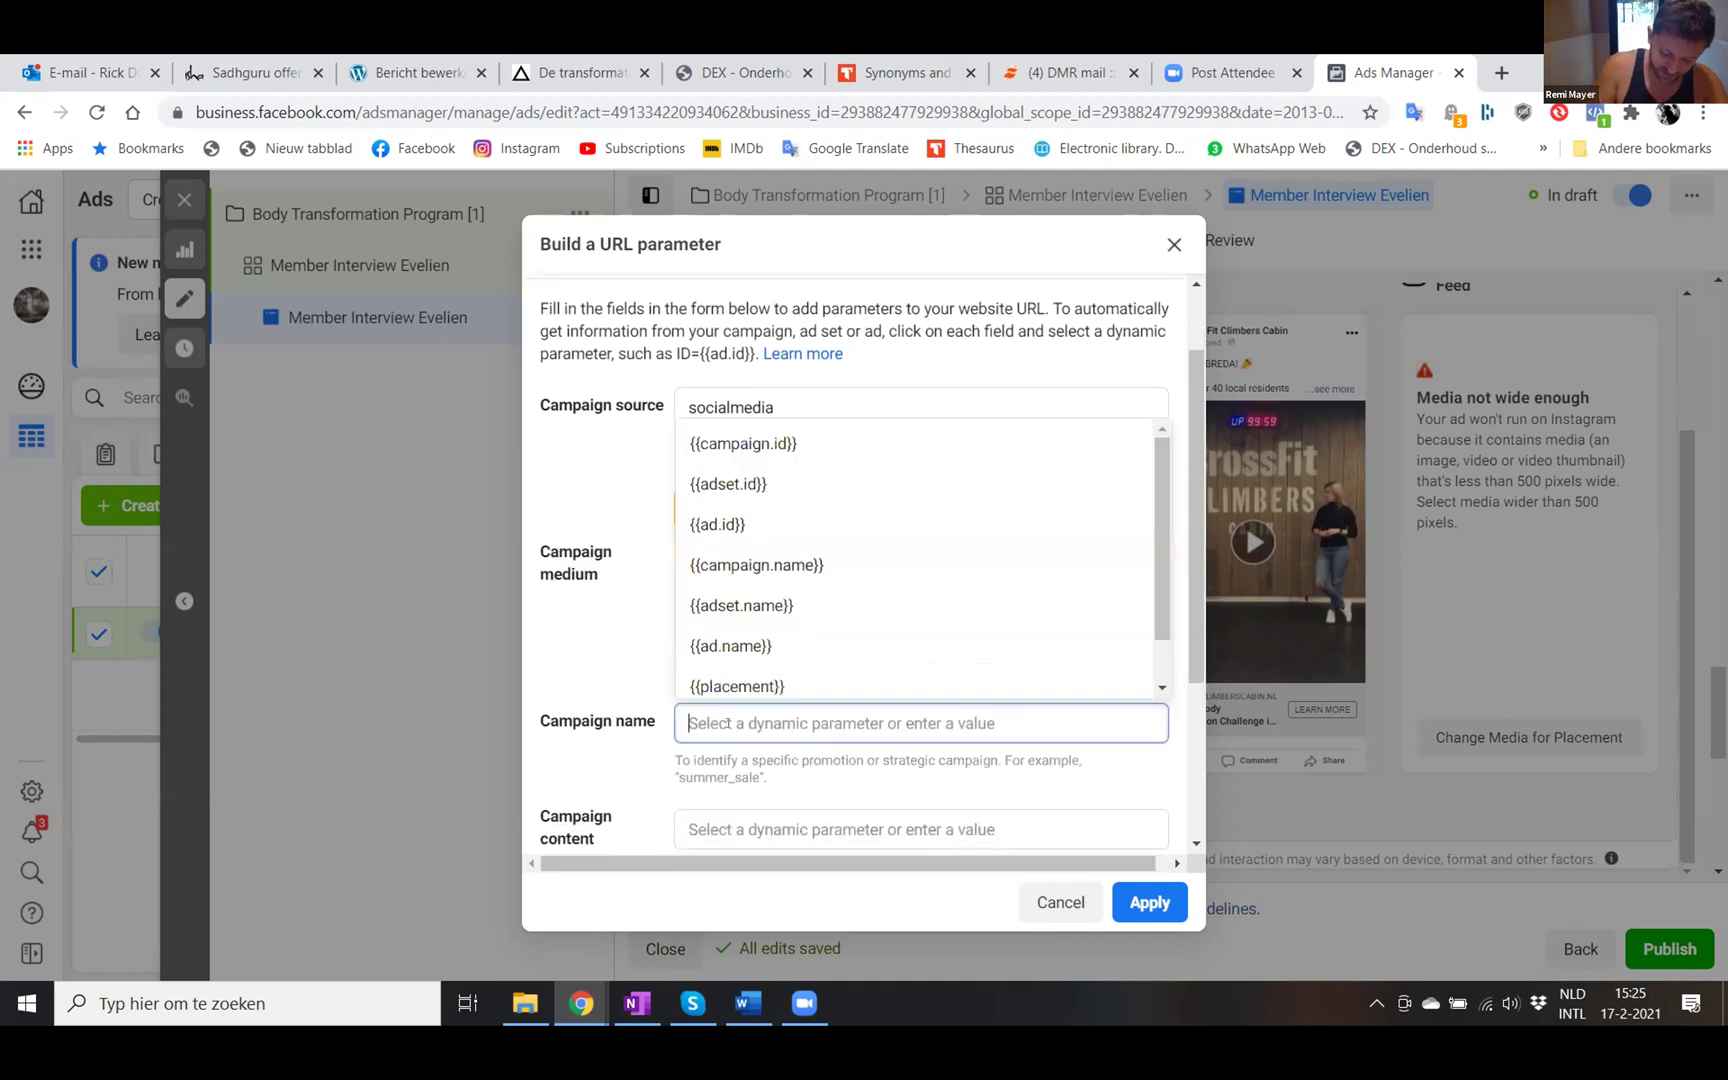
scroll(736, 720, down, 2)
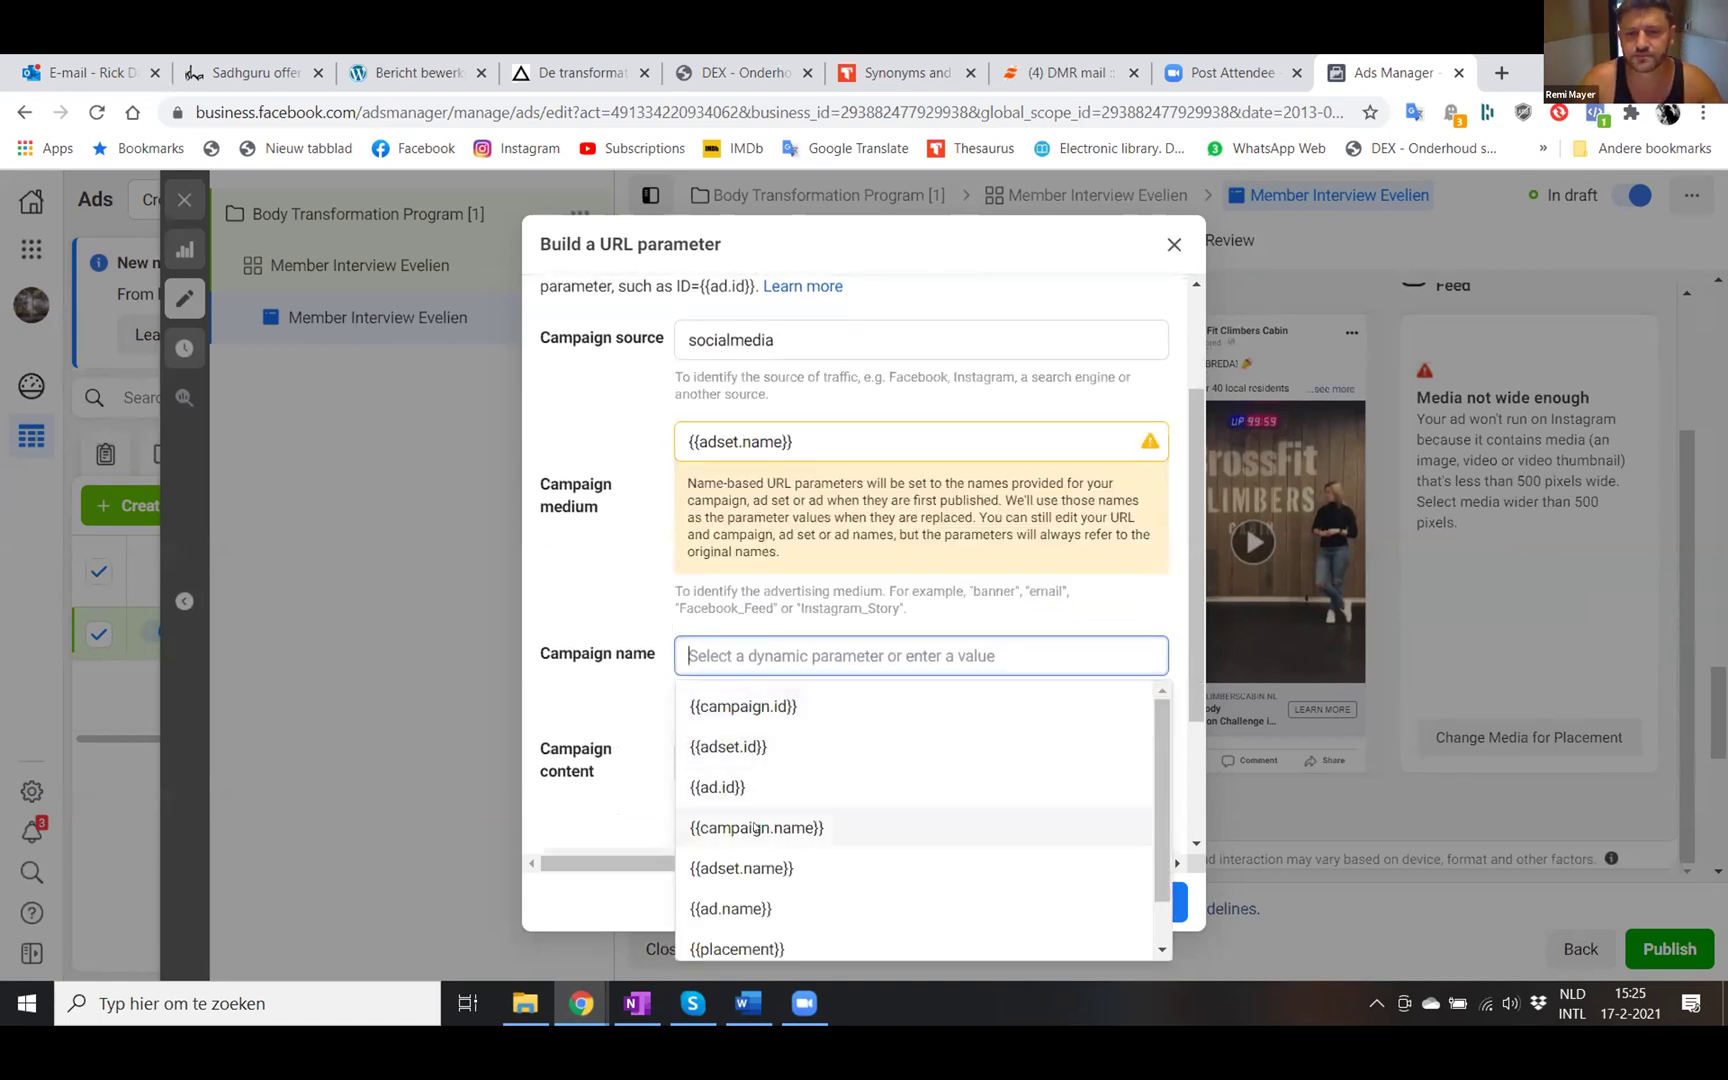
click(760, 827)
scroll(773, 728, down, 3)
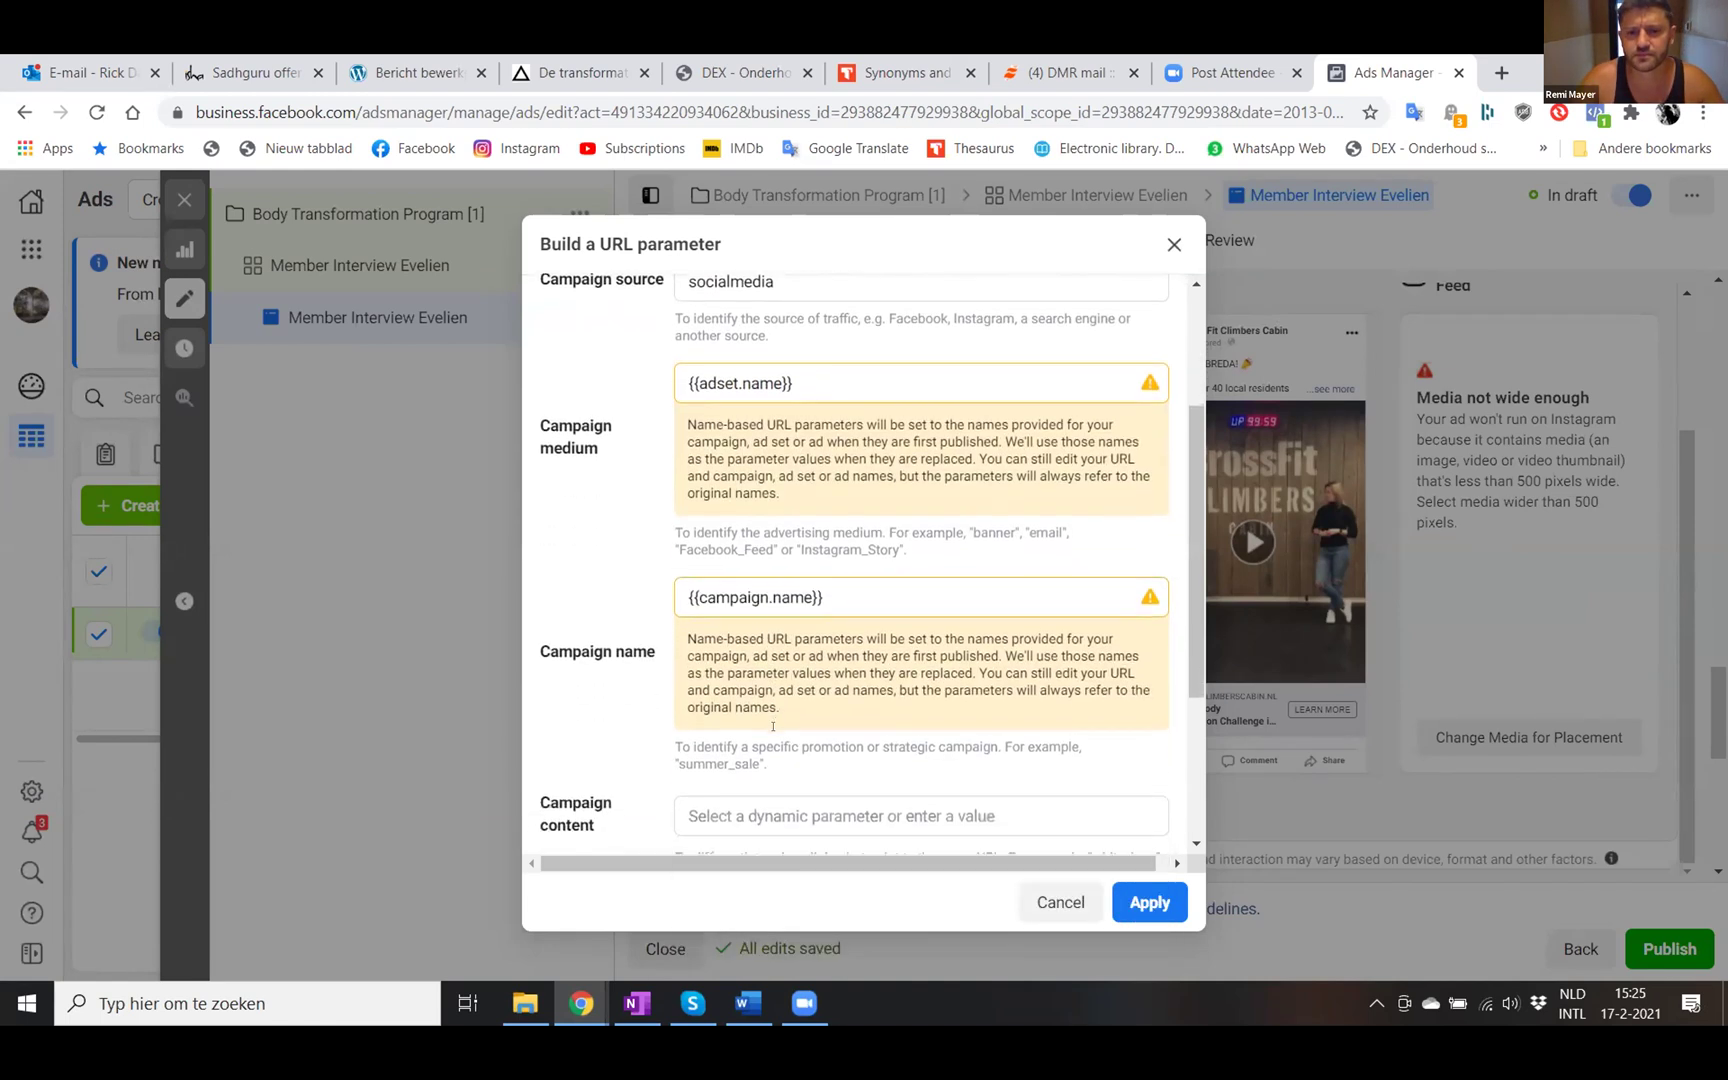
scroll(773, 727, down, 2)
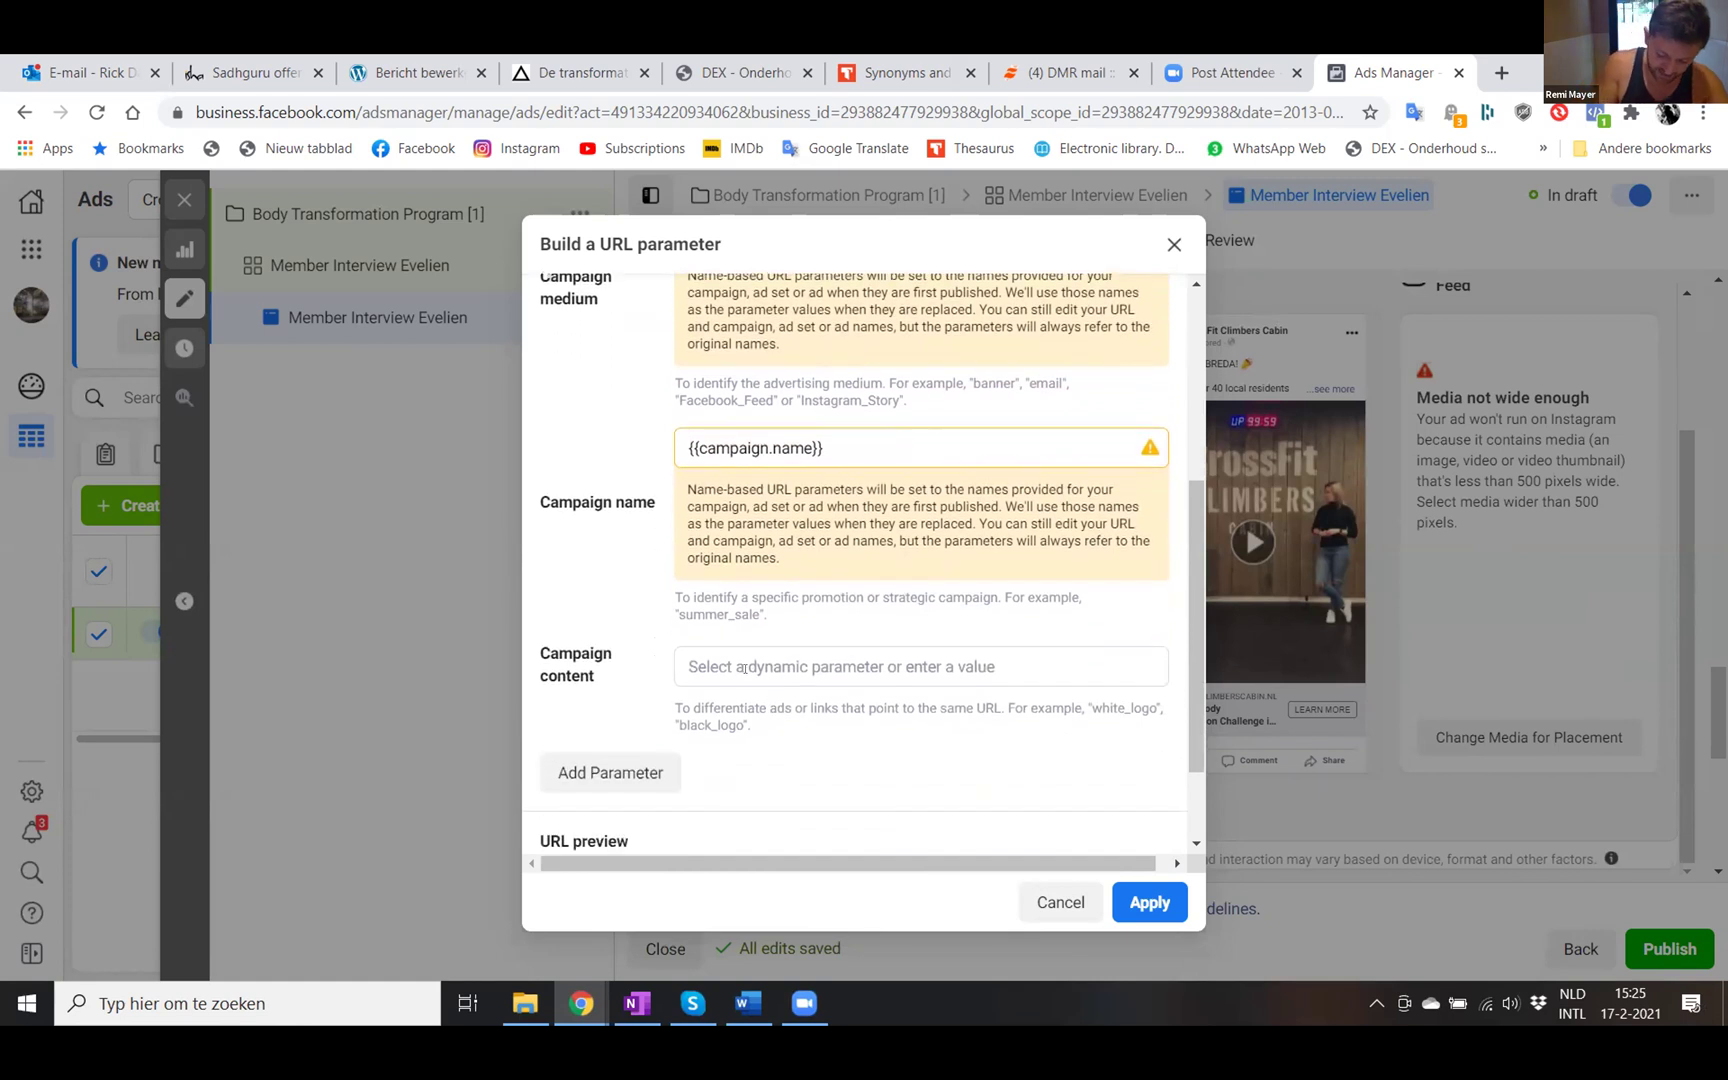
click(743, 667)
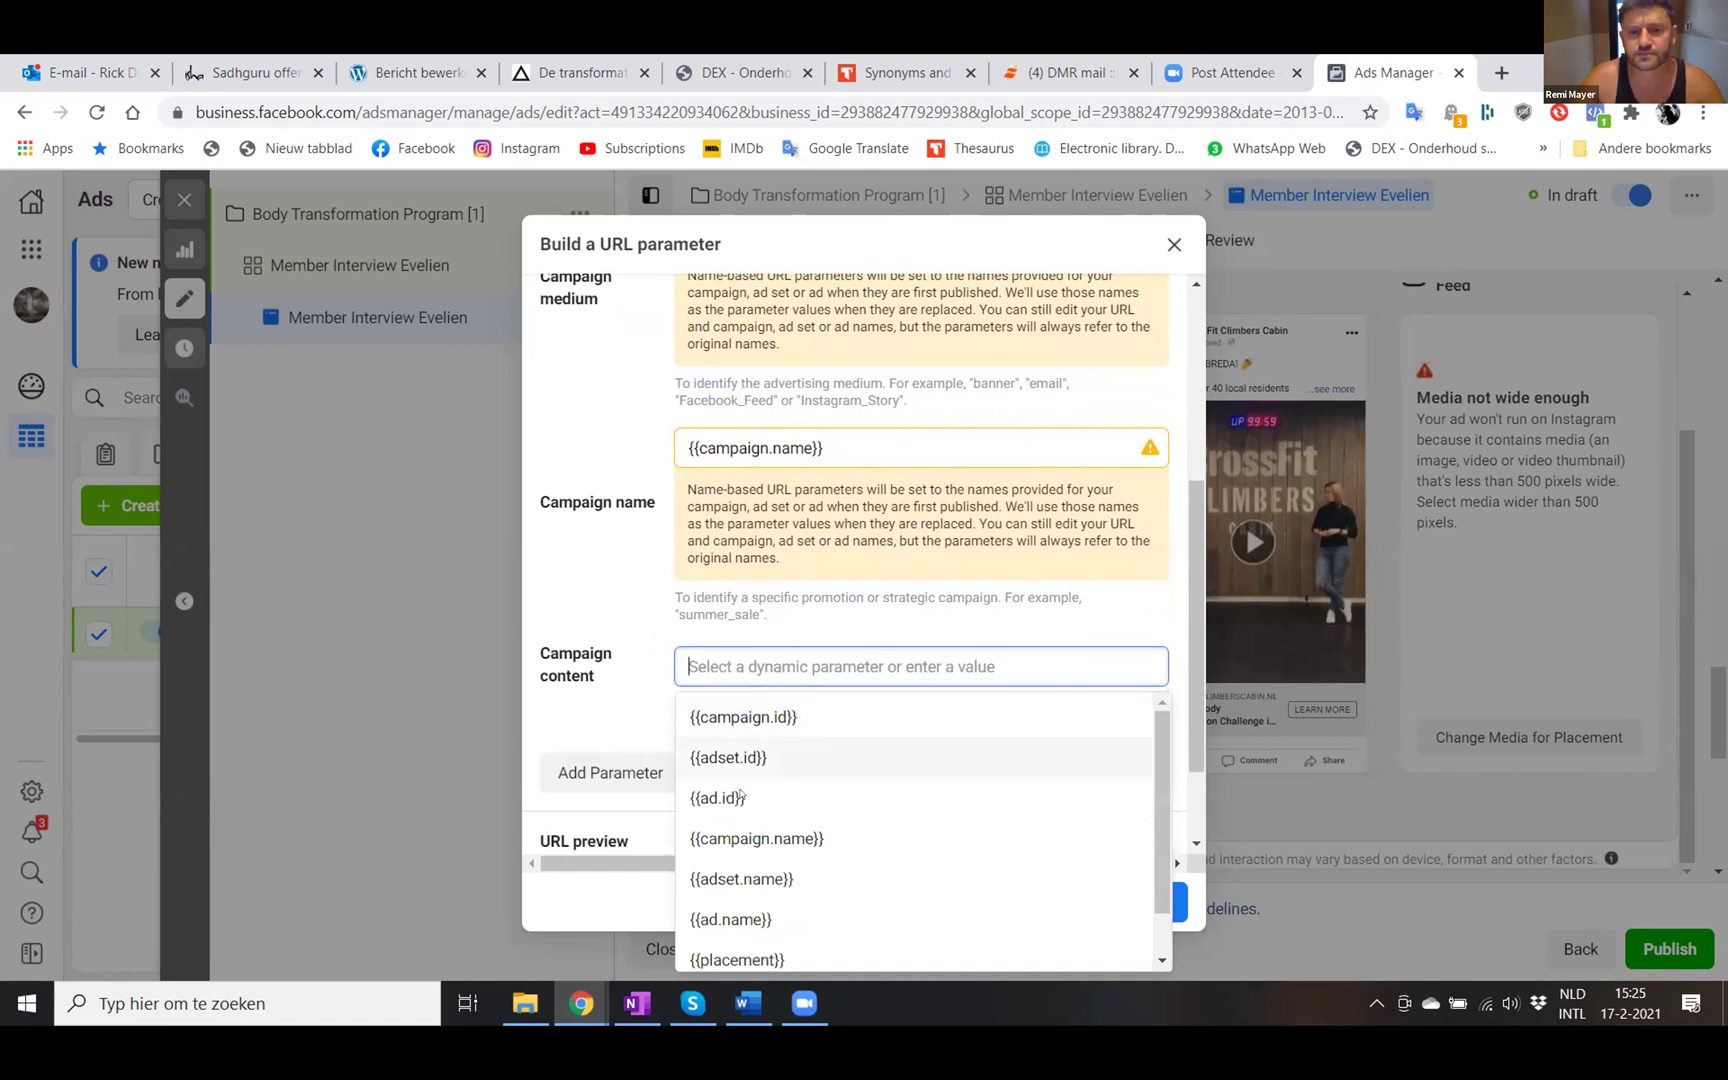
click(743, 920)
scroll(782, 609, down, 3)
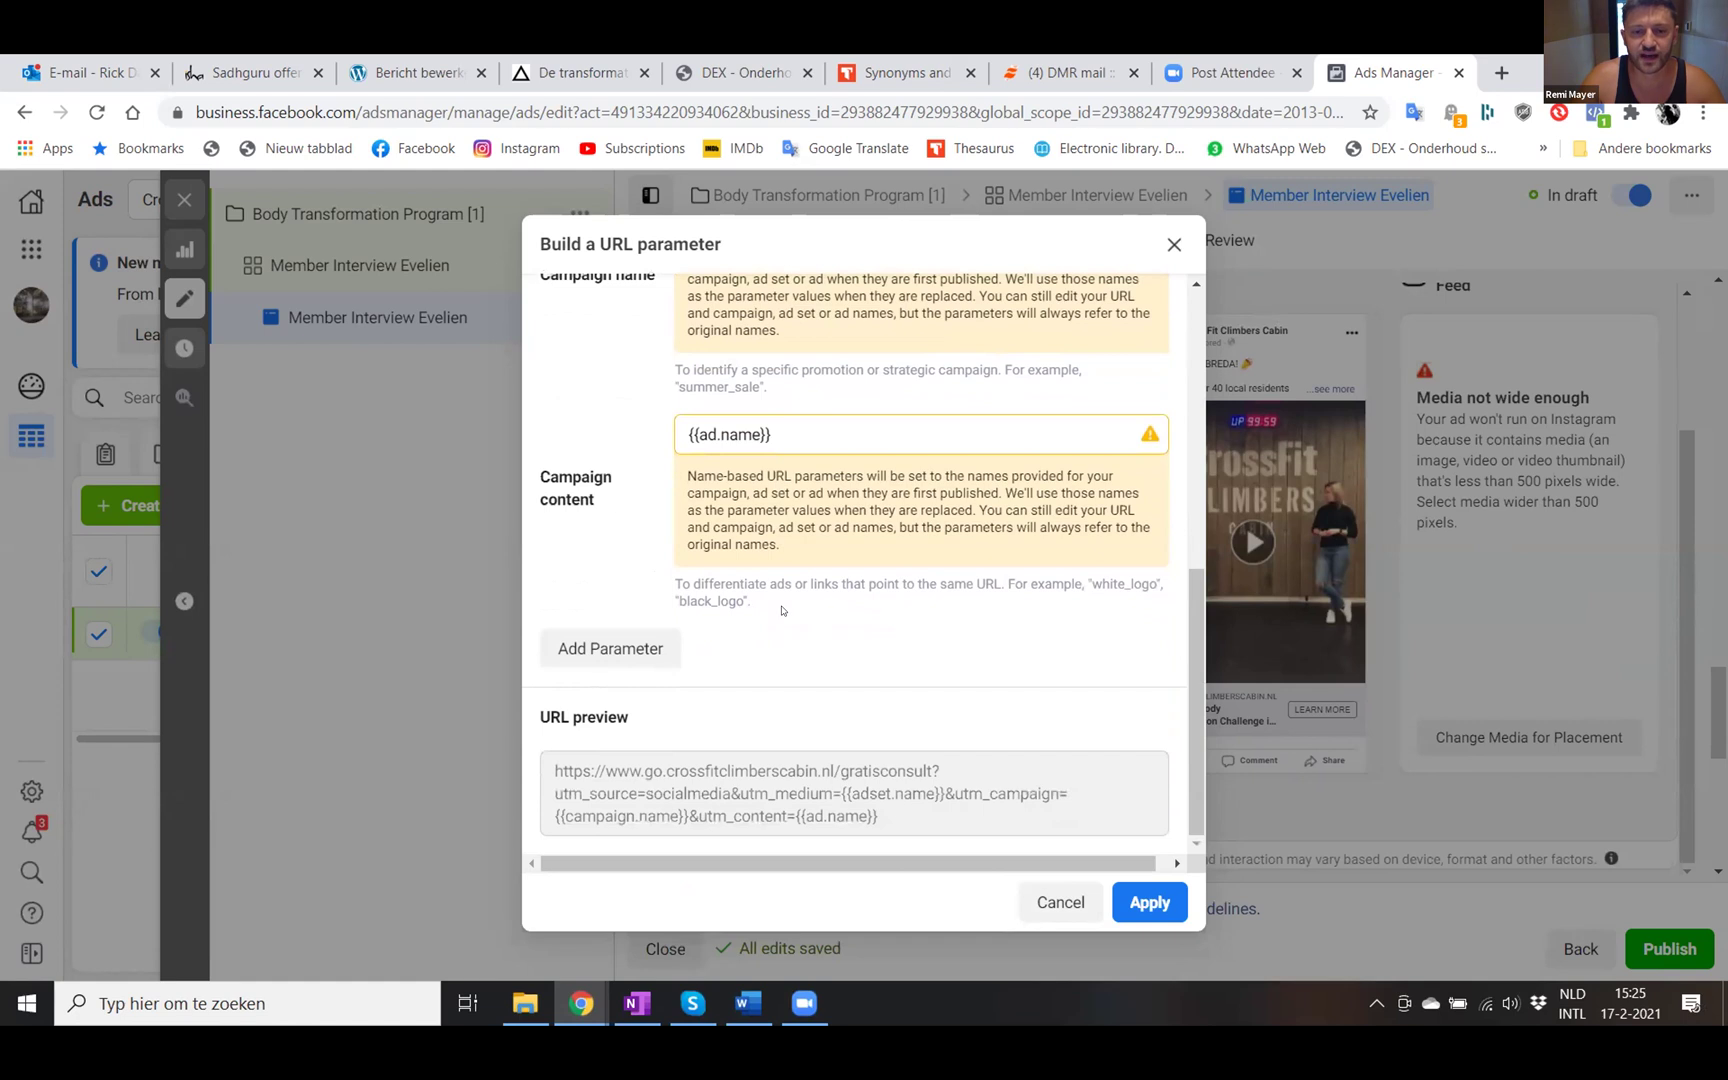
click(601, 643)
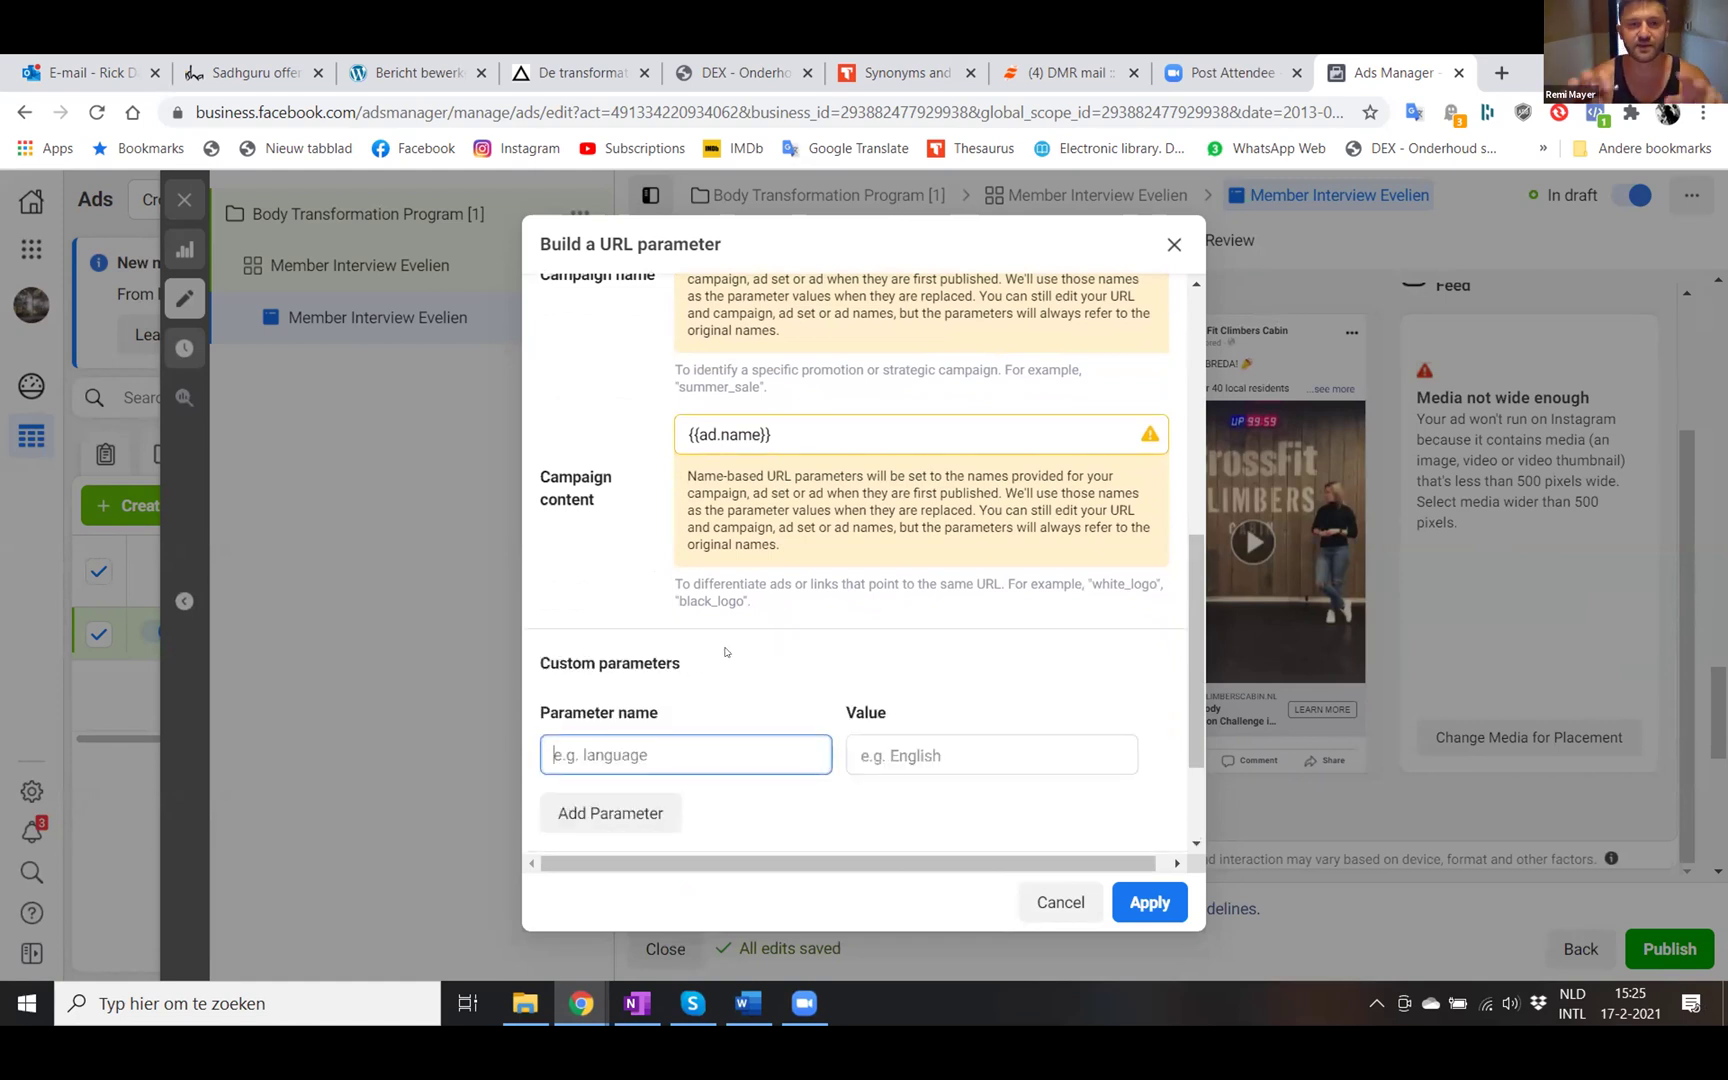
- Add the custom parameter campaign_id={{campaign.id}} and apply the parameters to the Website URL
text(Cam)
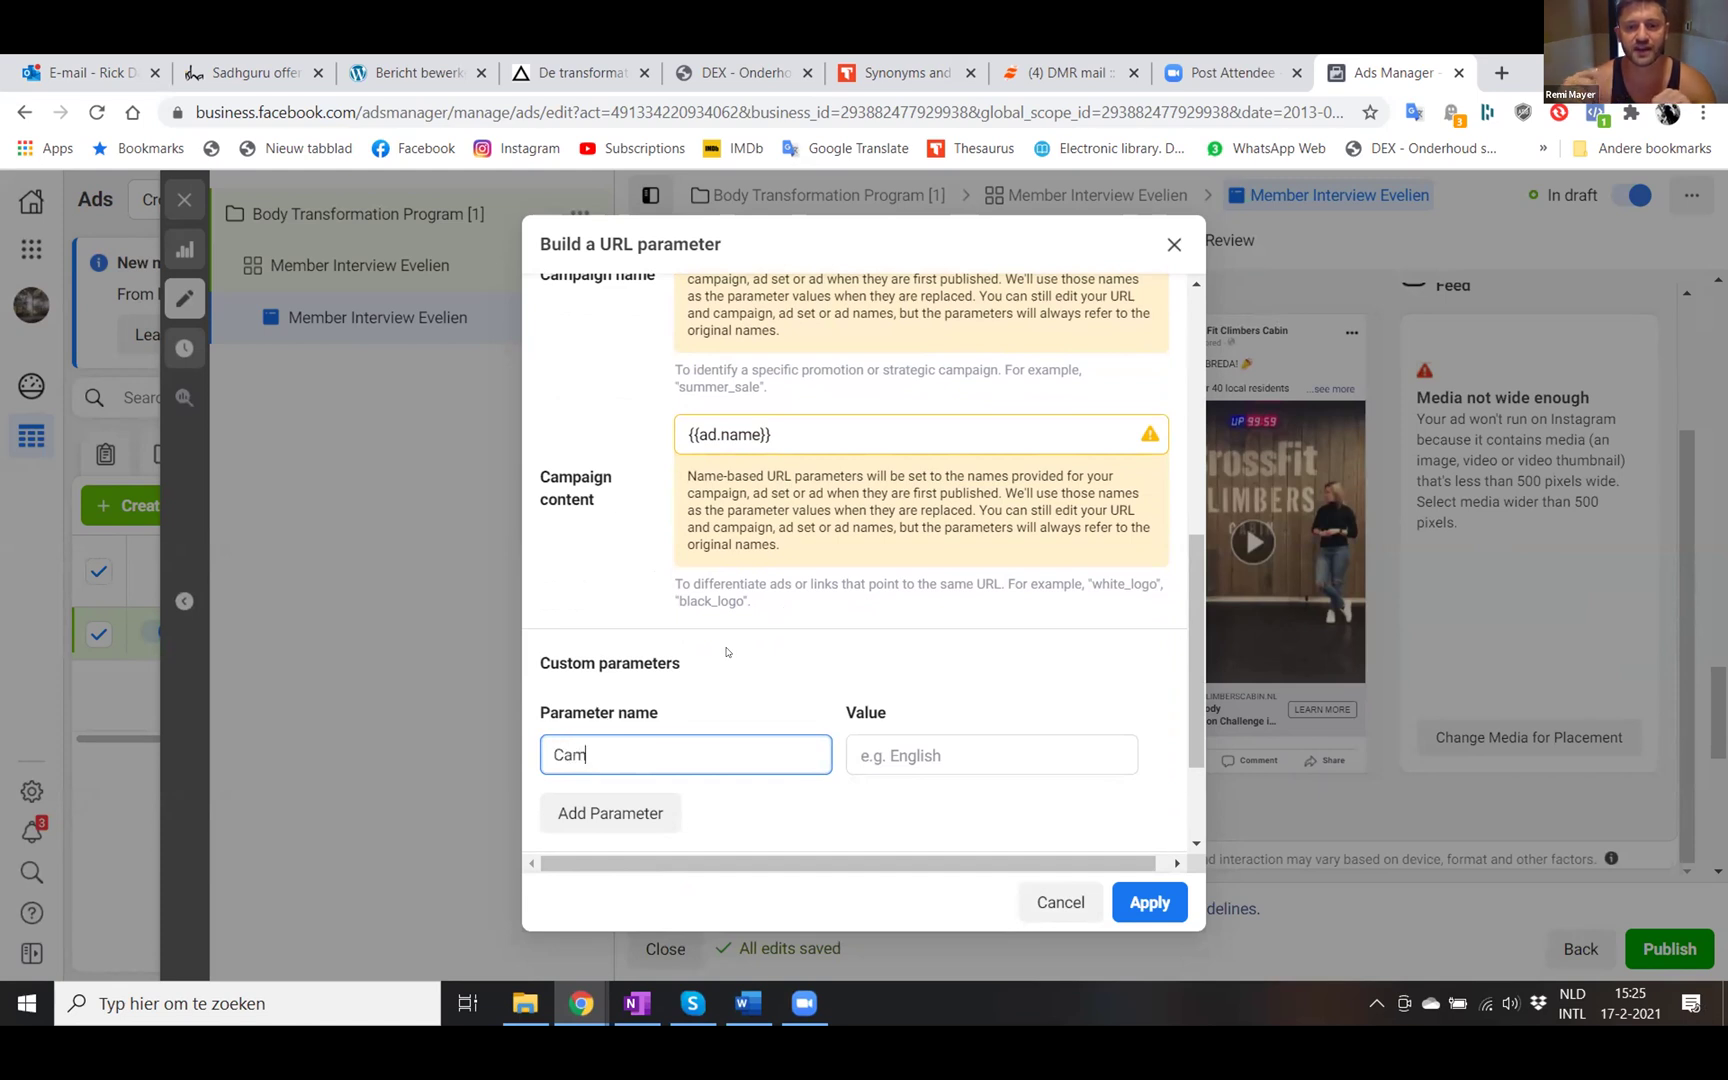
text(pagin)
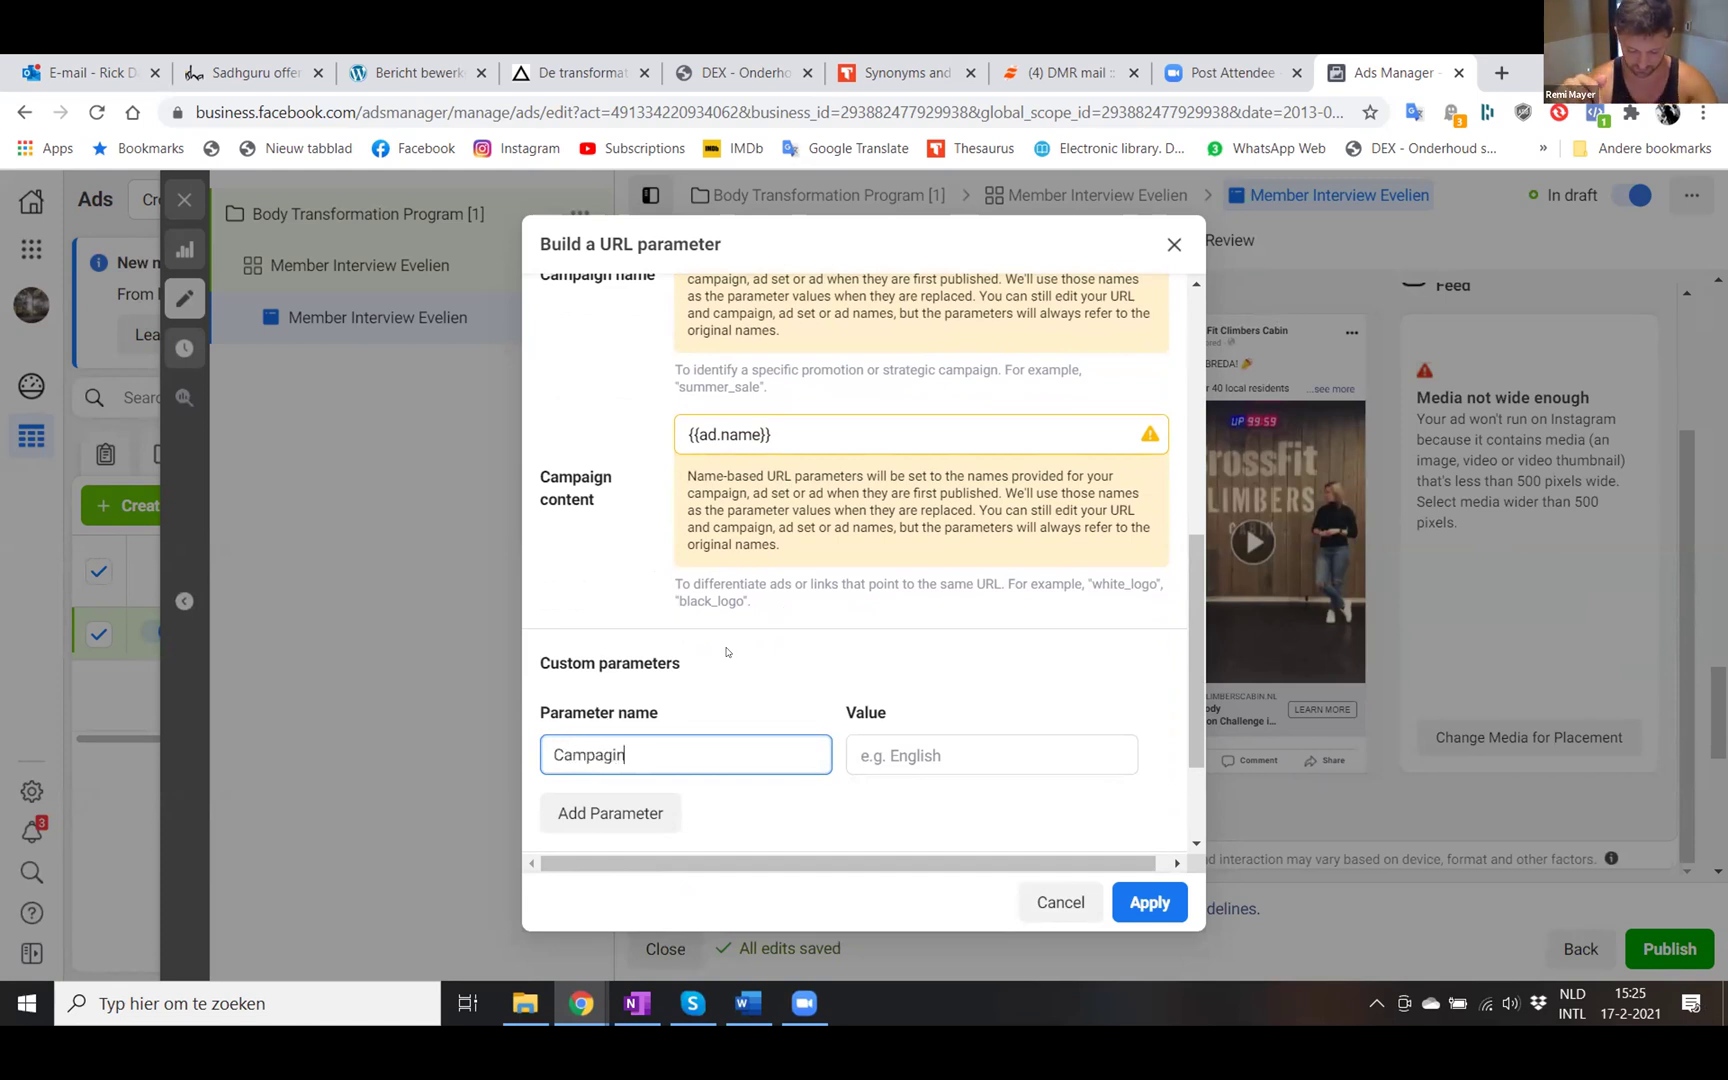
key(BackSpace)
key(BackSpace)
key(BackSpace)
key(BackSpace)
key(BackSpace)
key(BackSpace)
text(cam)
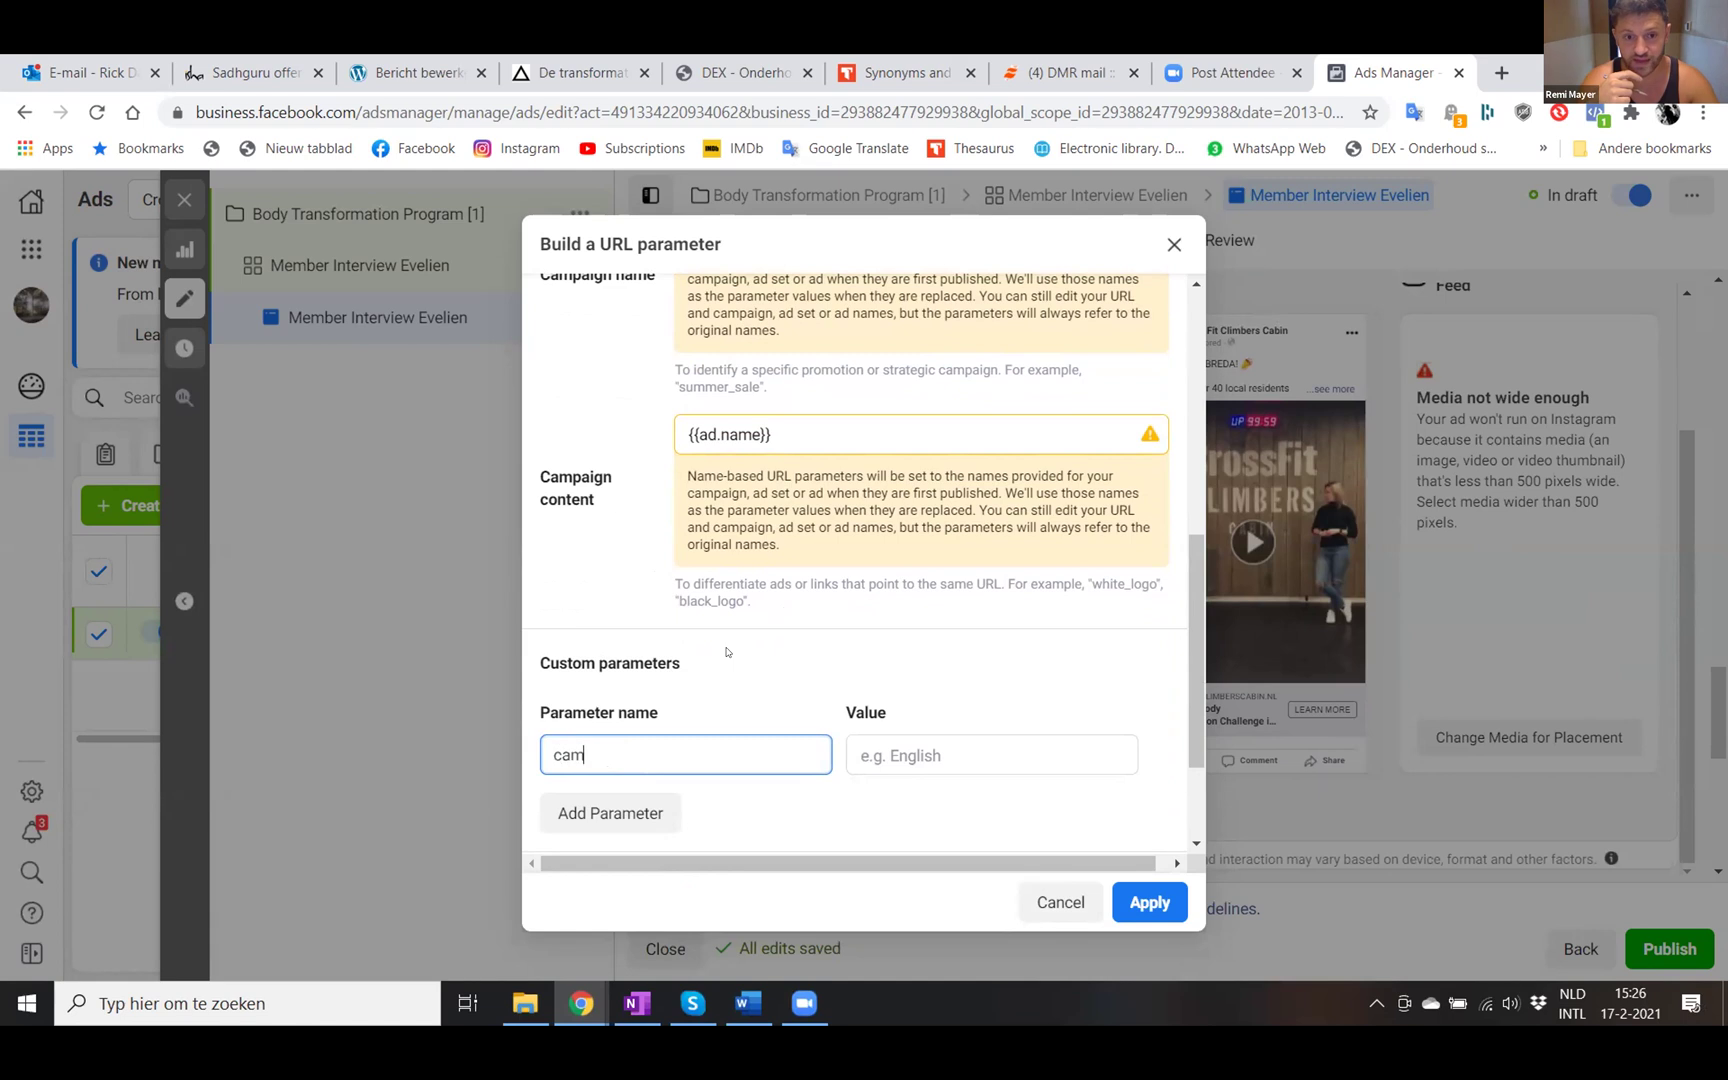
text(pai)
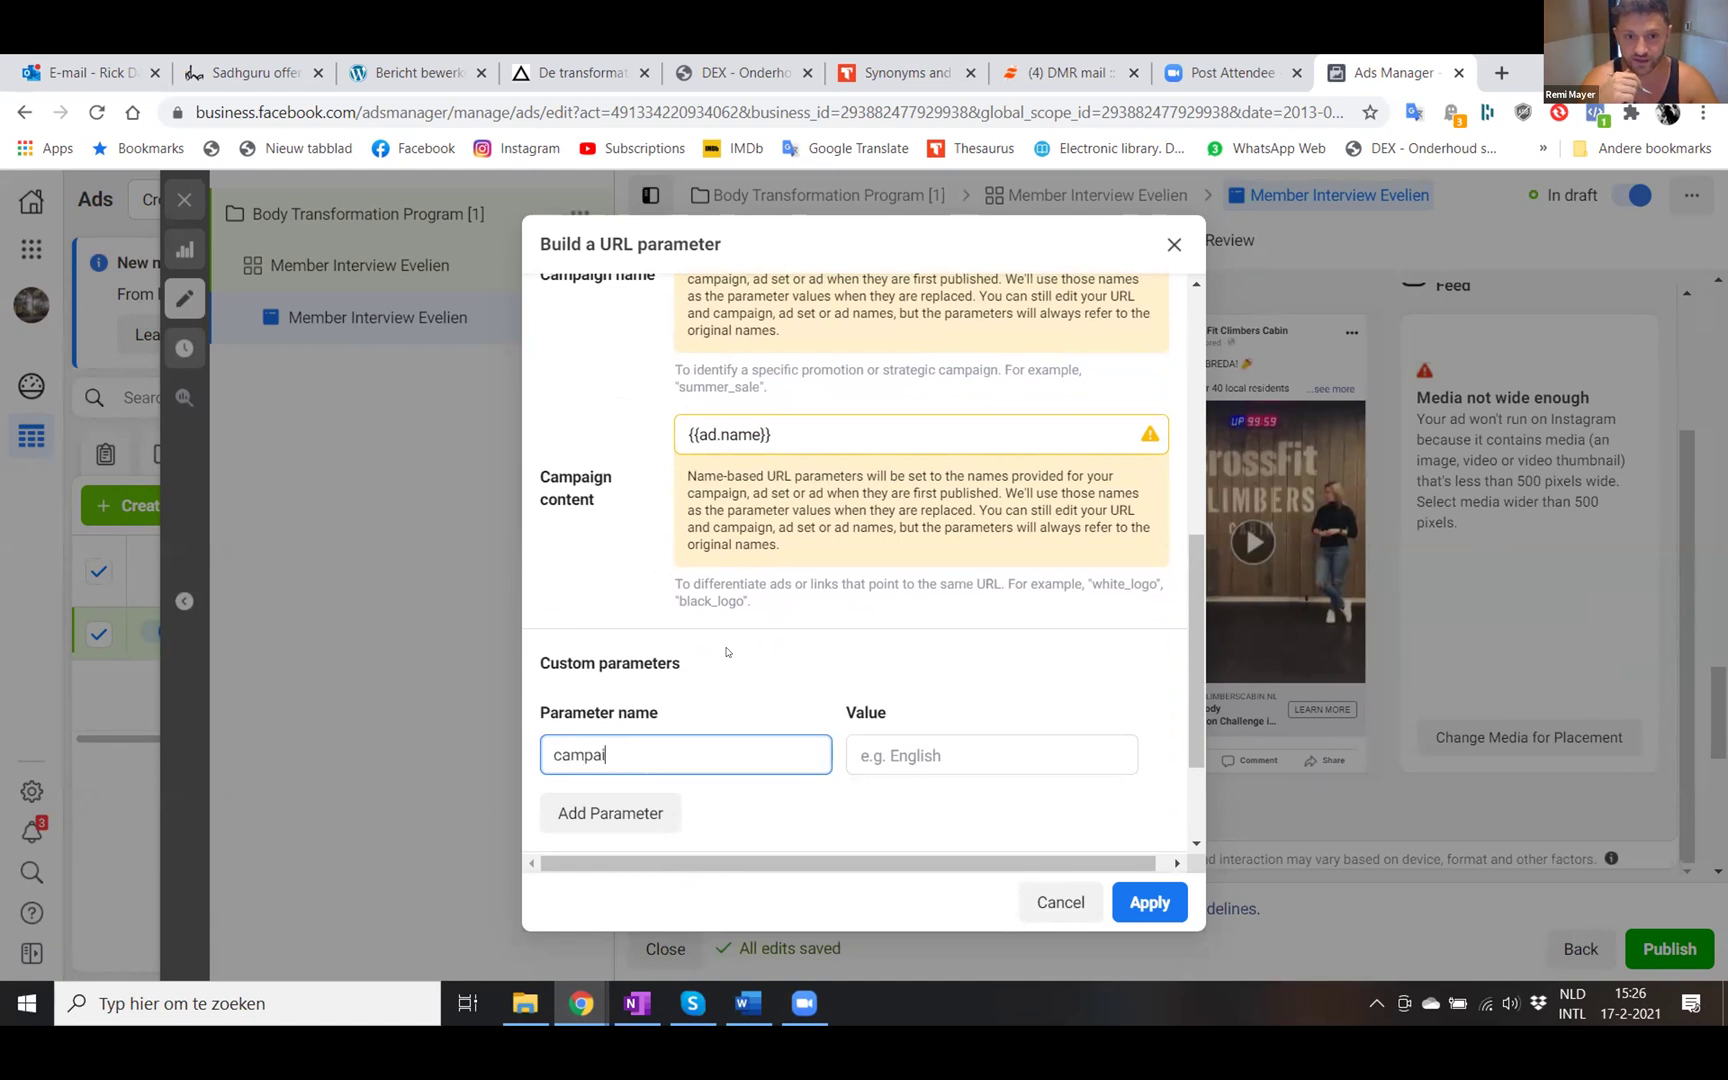
text(gn_id)
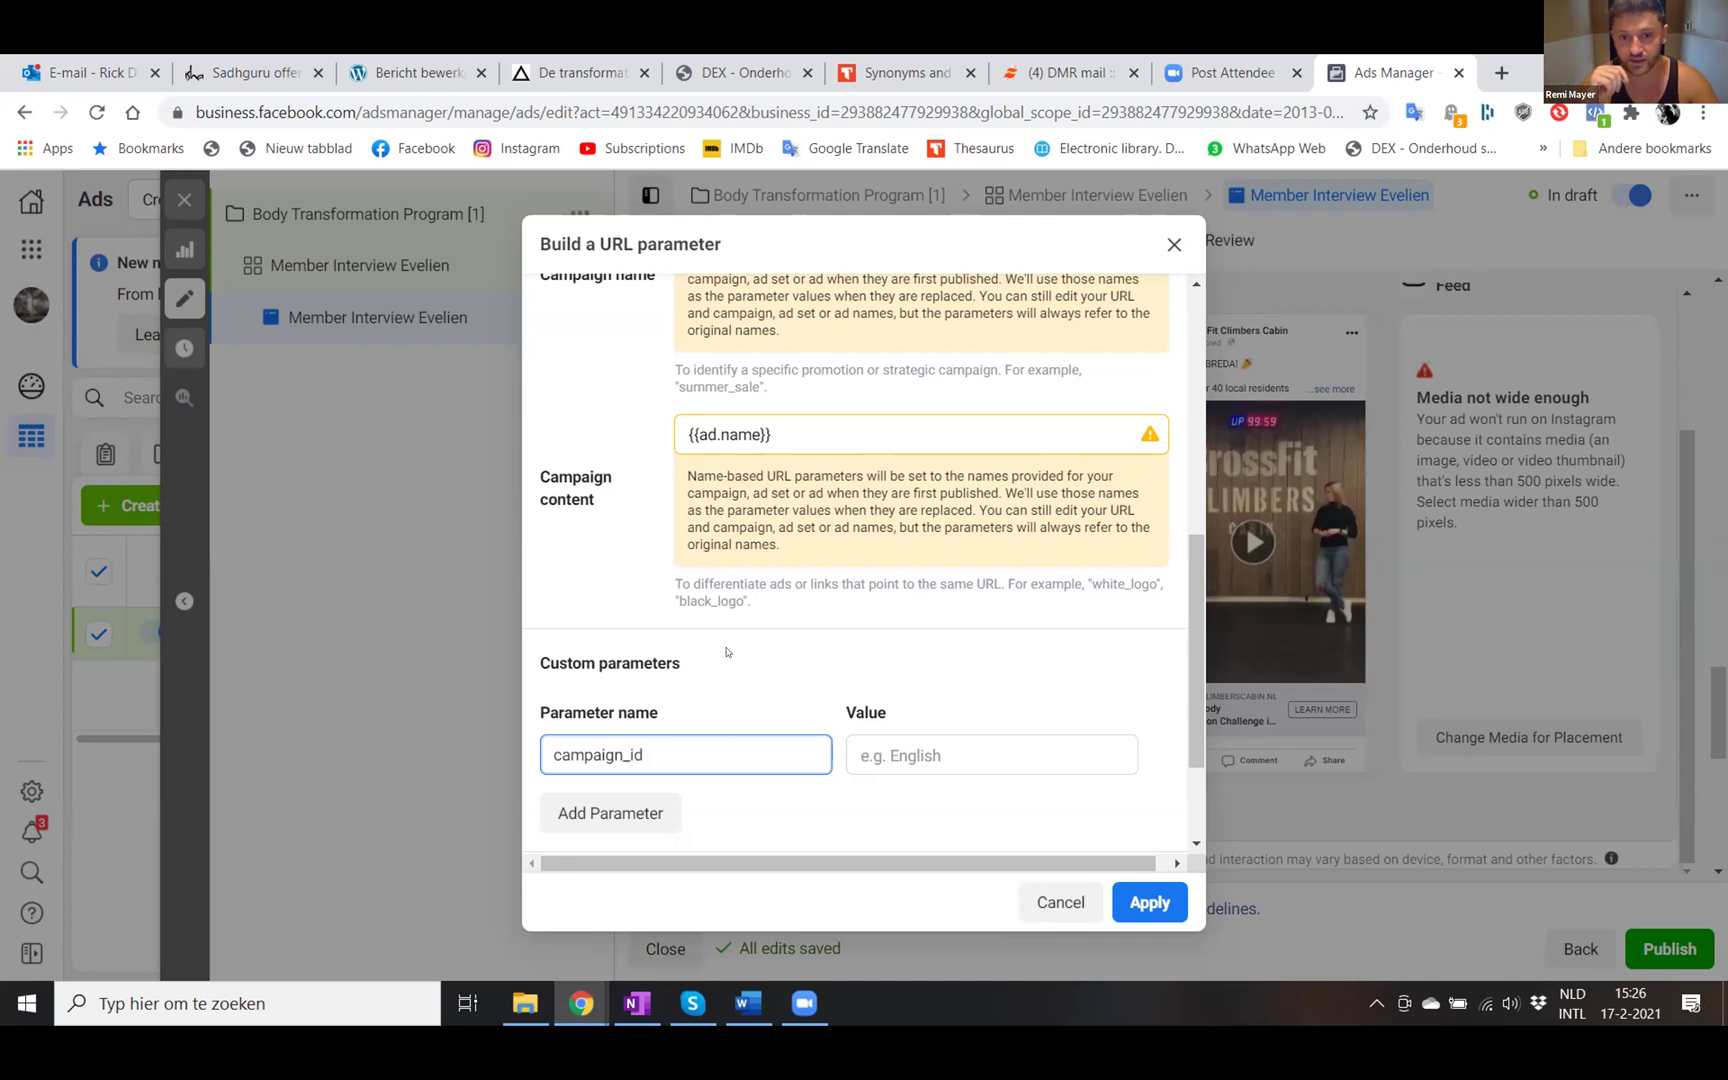
click(900, 756)
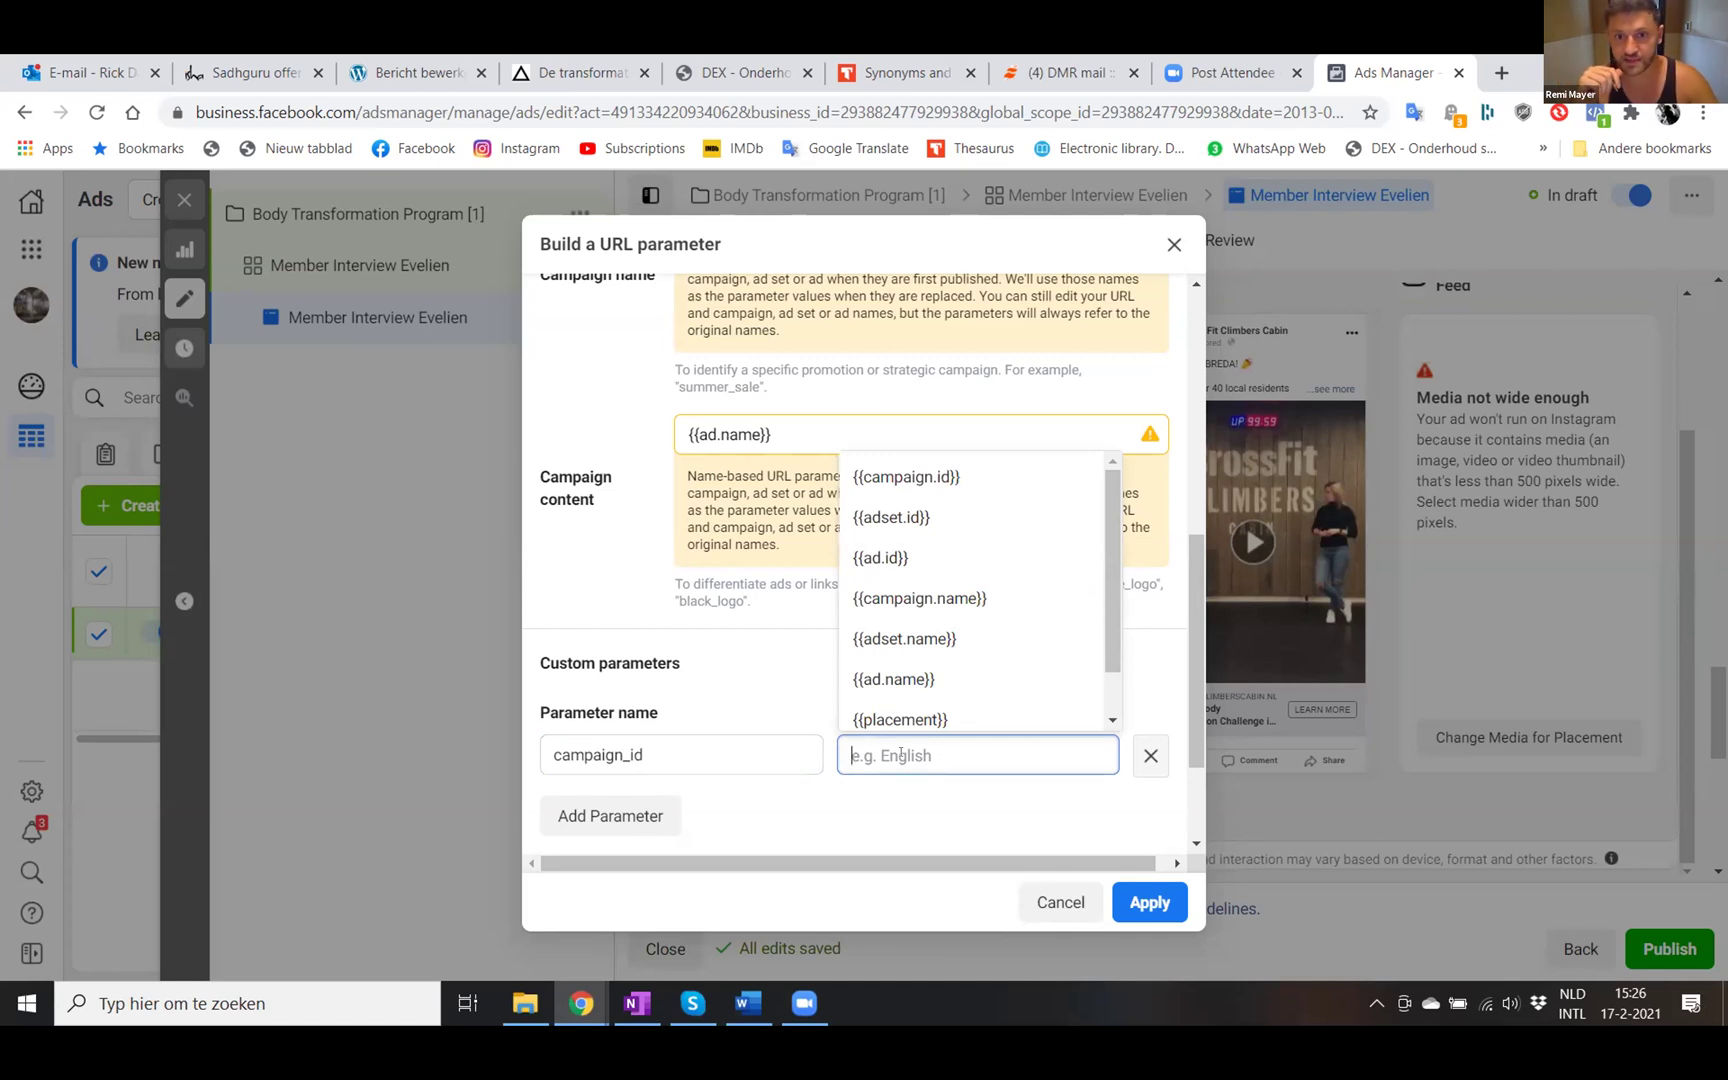
text(ca)
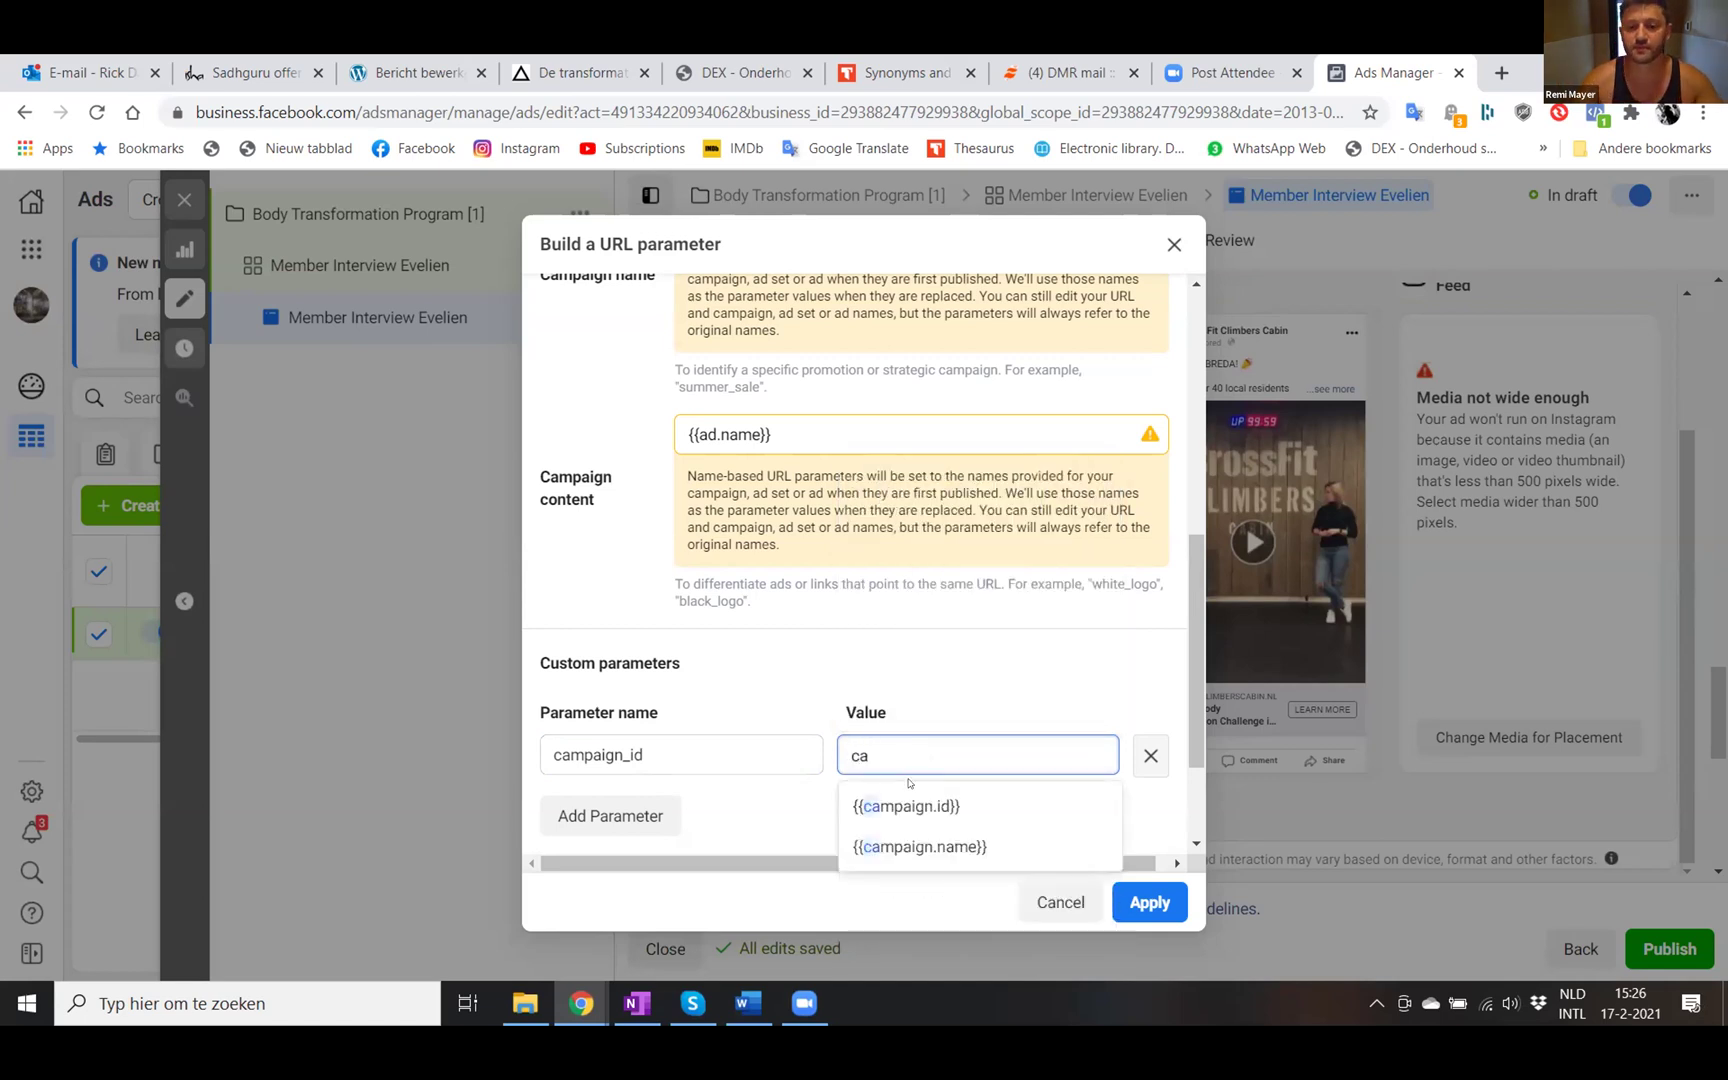
click(906, 806)
click(700, 751)
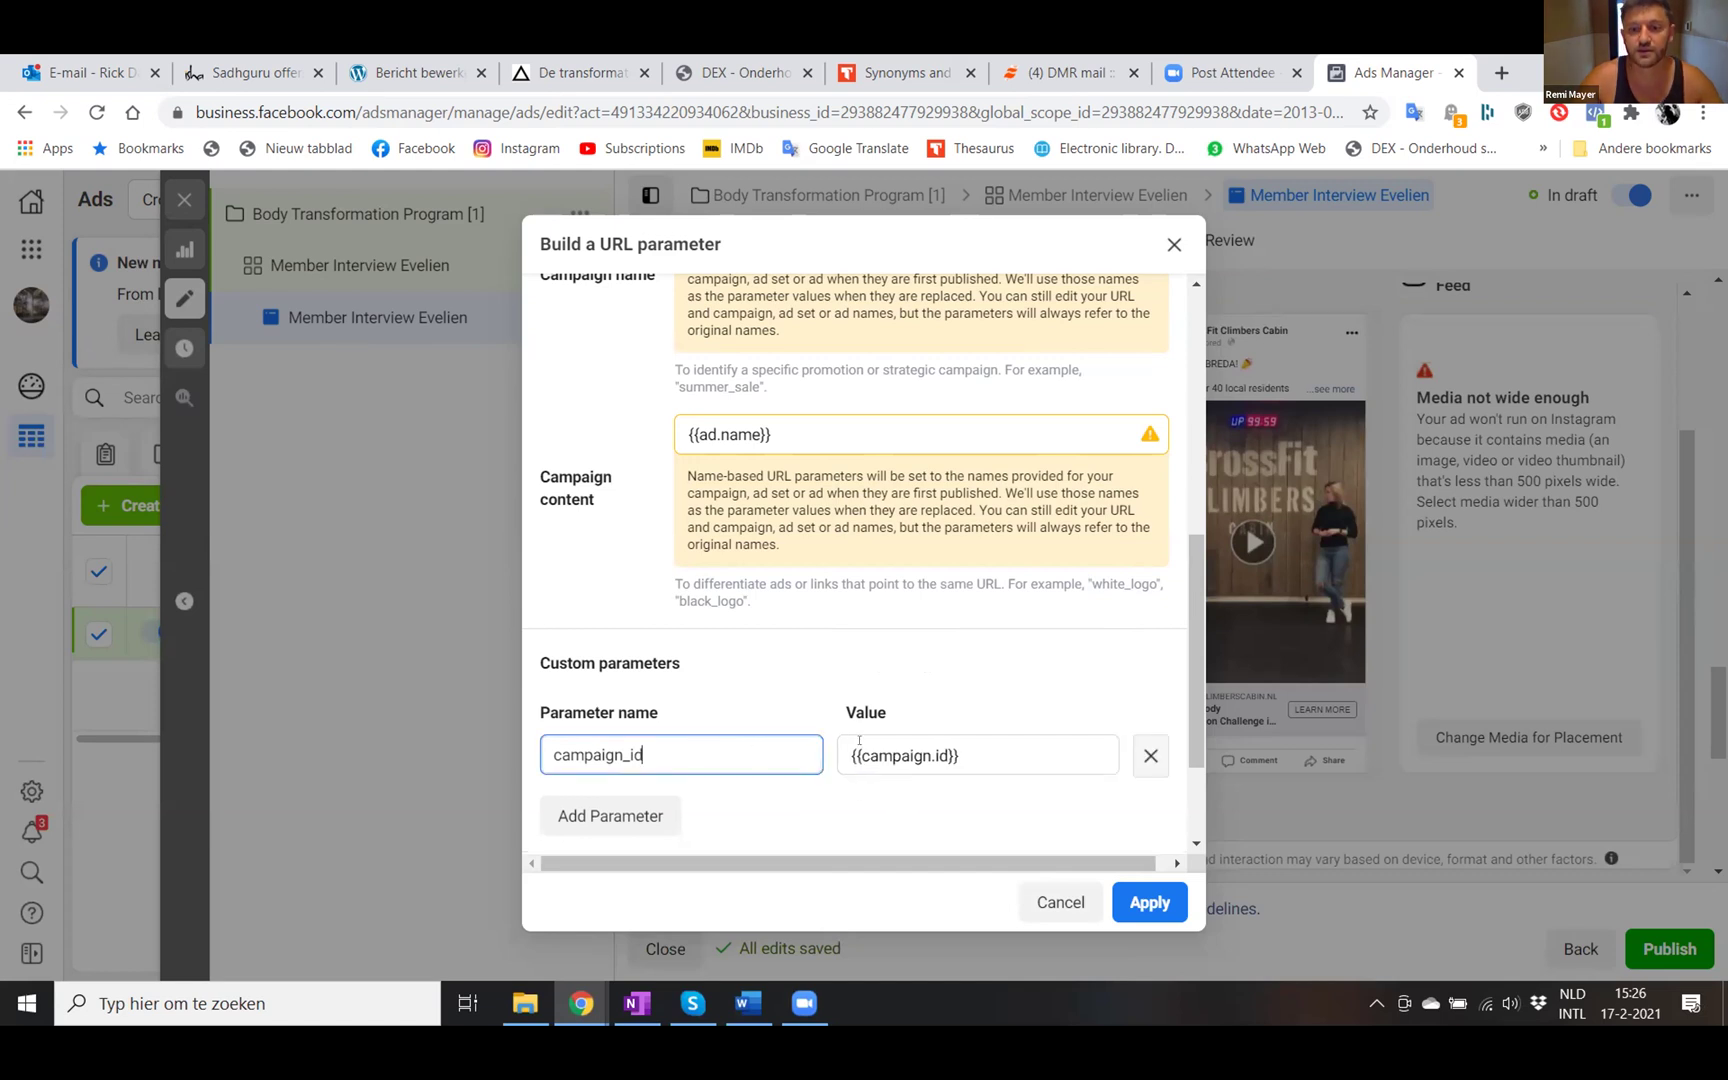
scroll(827, 706, down, 2)
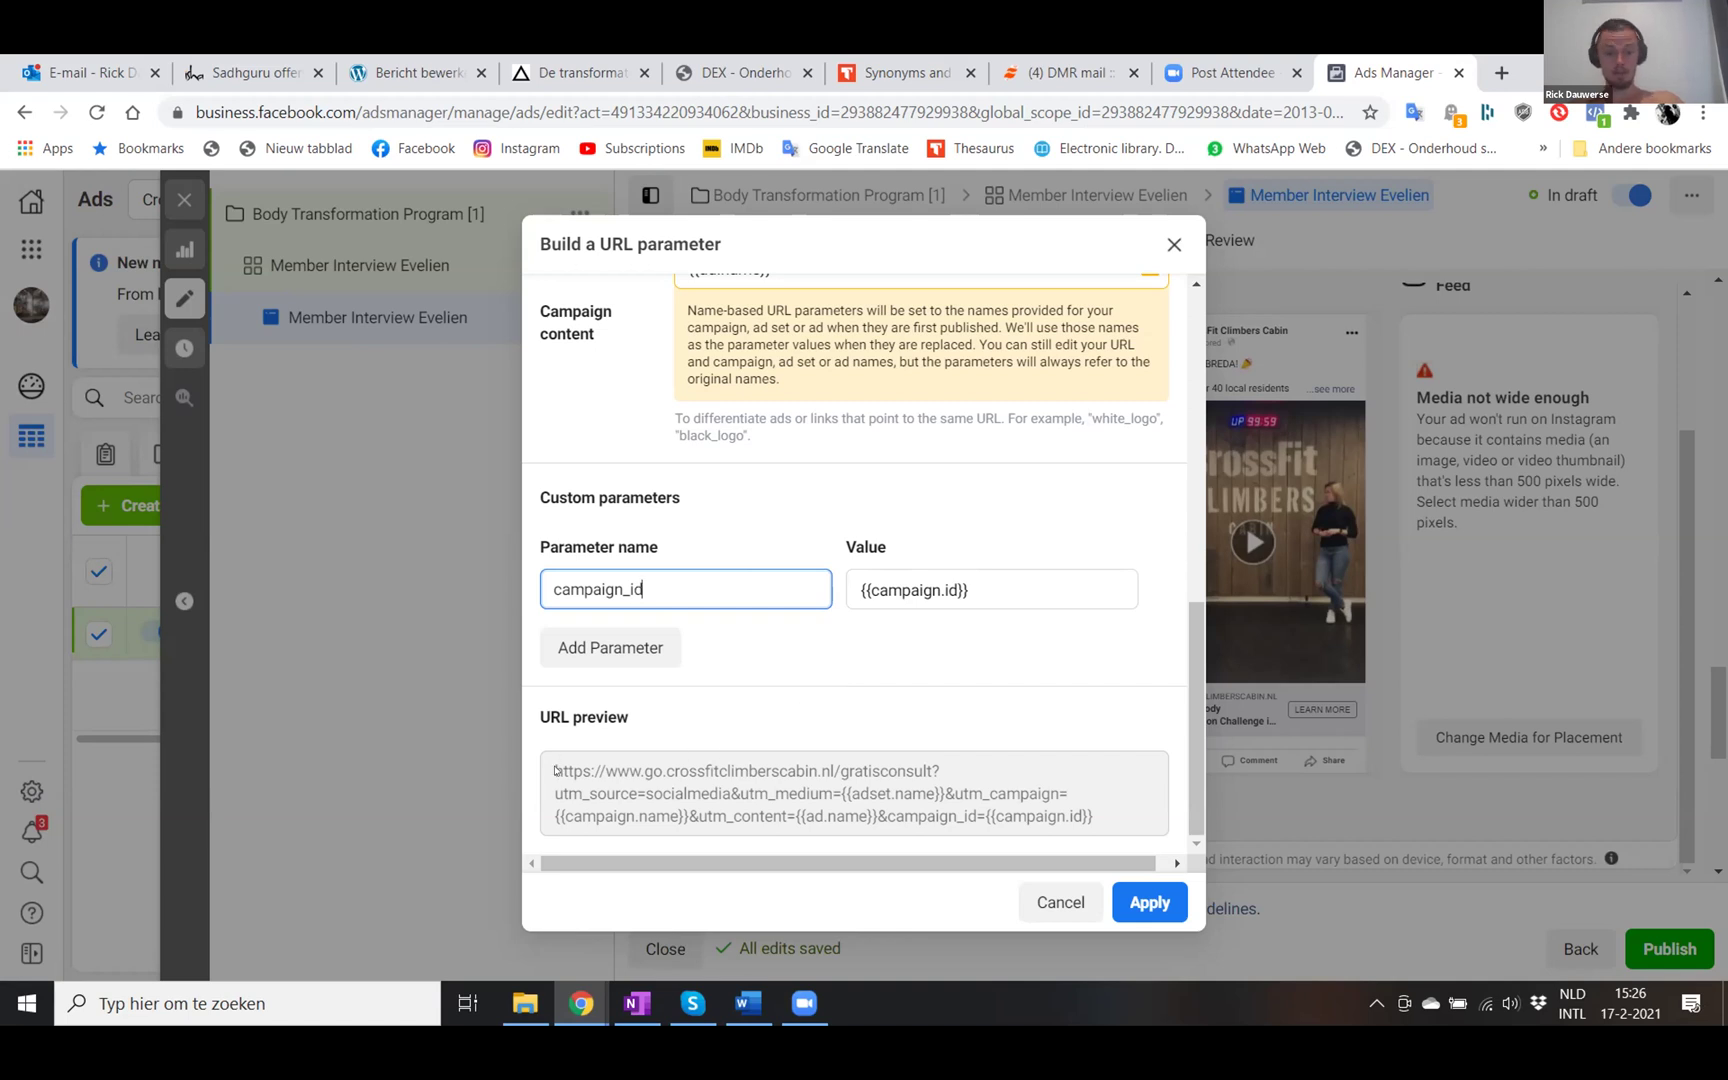
click(1106, 905)
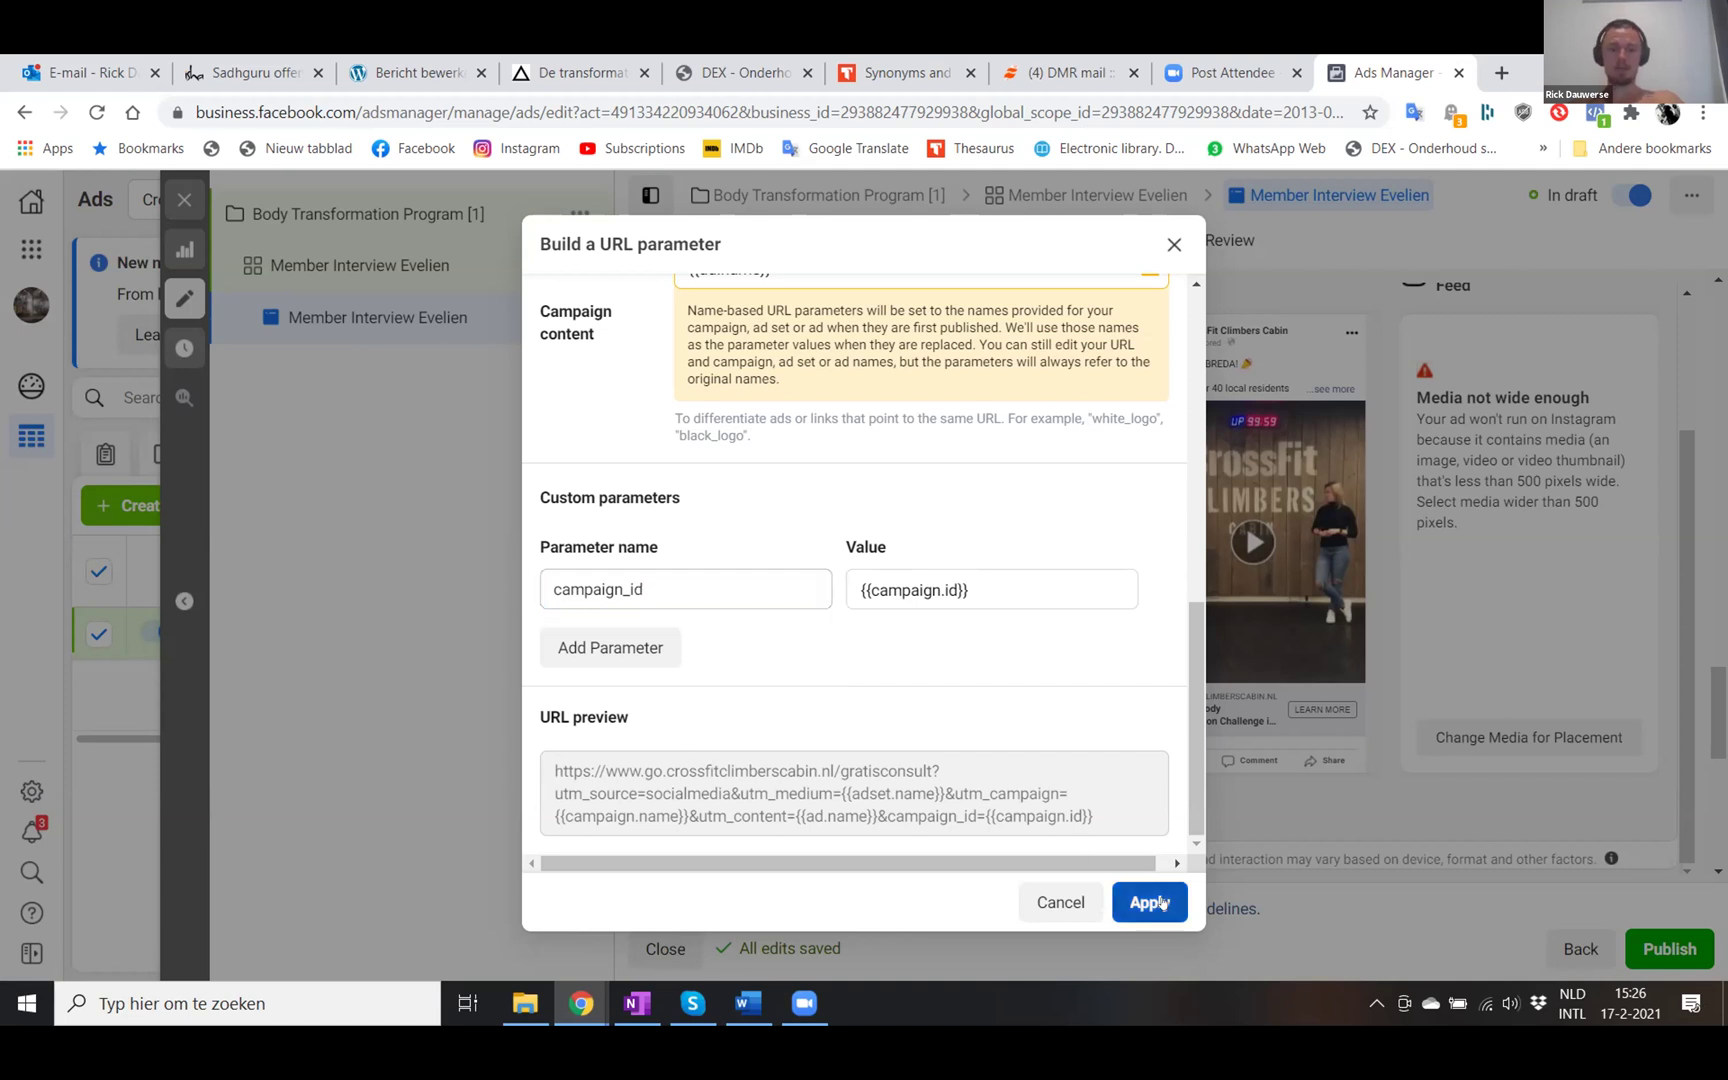
click(1134, 921)
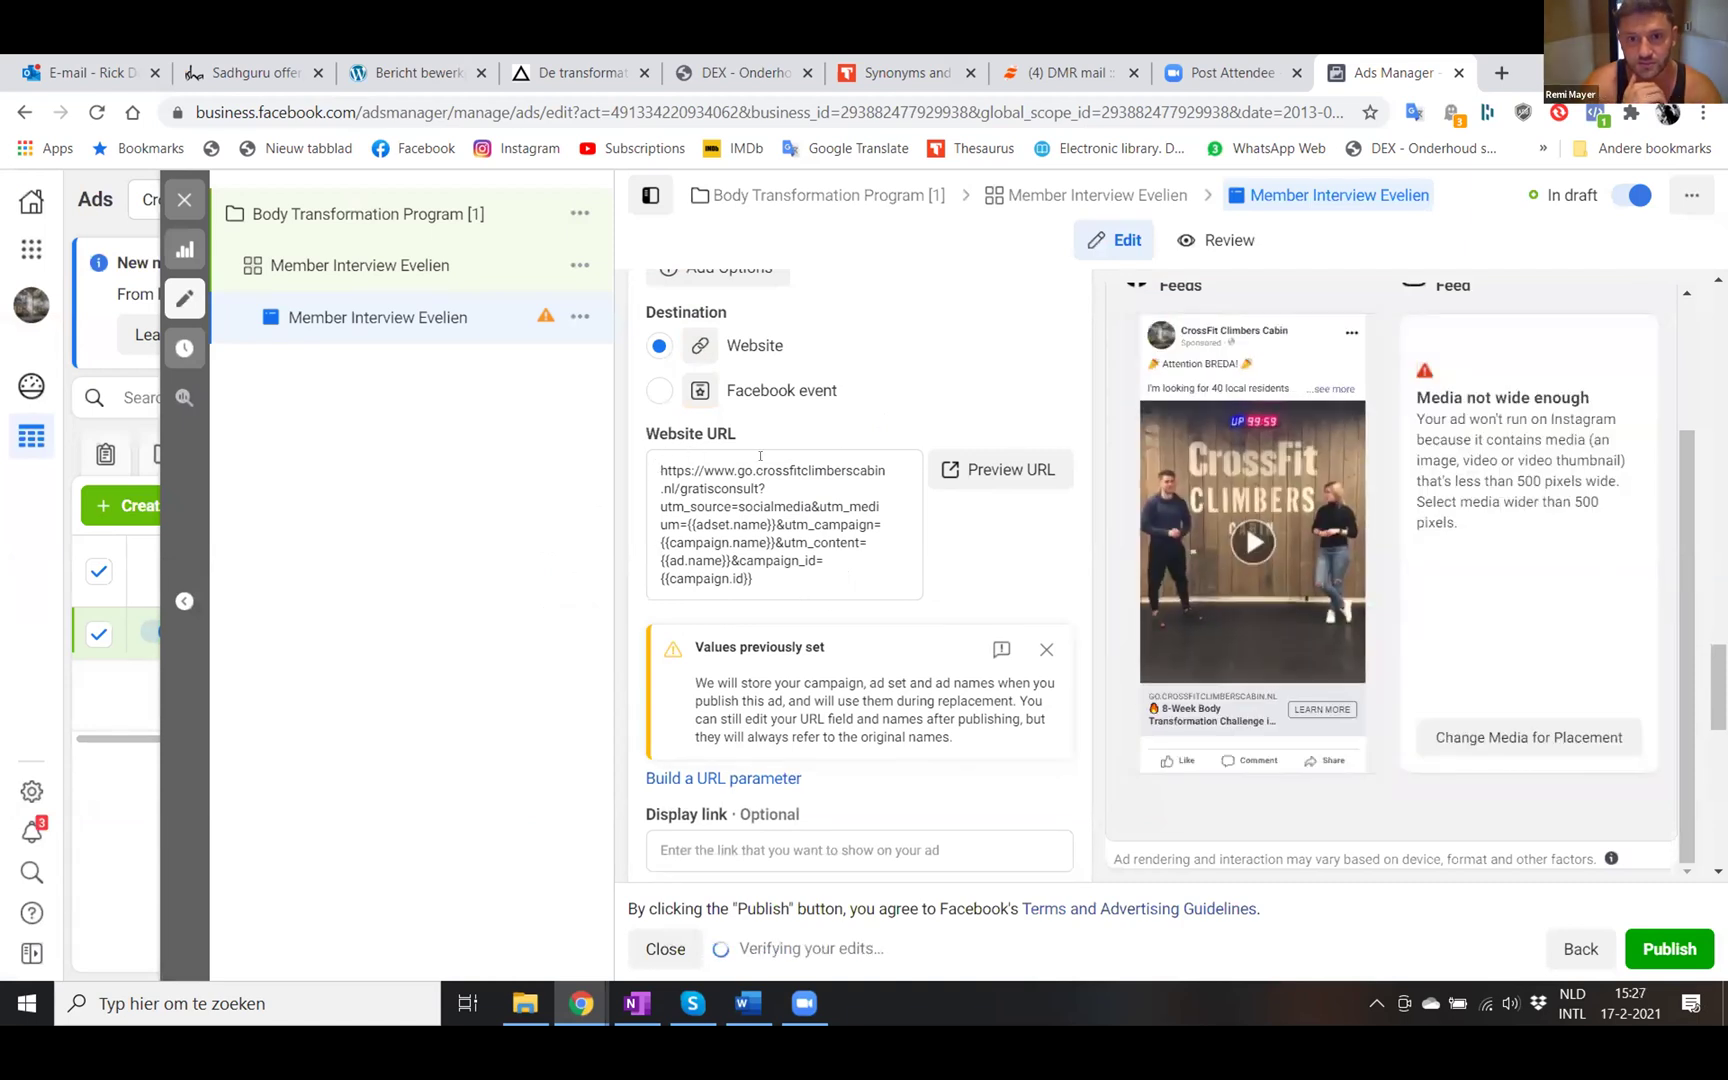
- Keep Learn More as the call to action and scroll on toward the Tracking section
scroll(749, 553, down, 4)
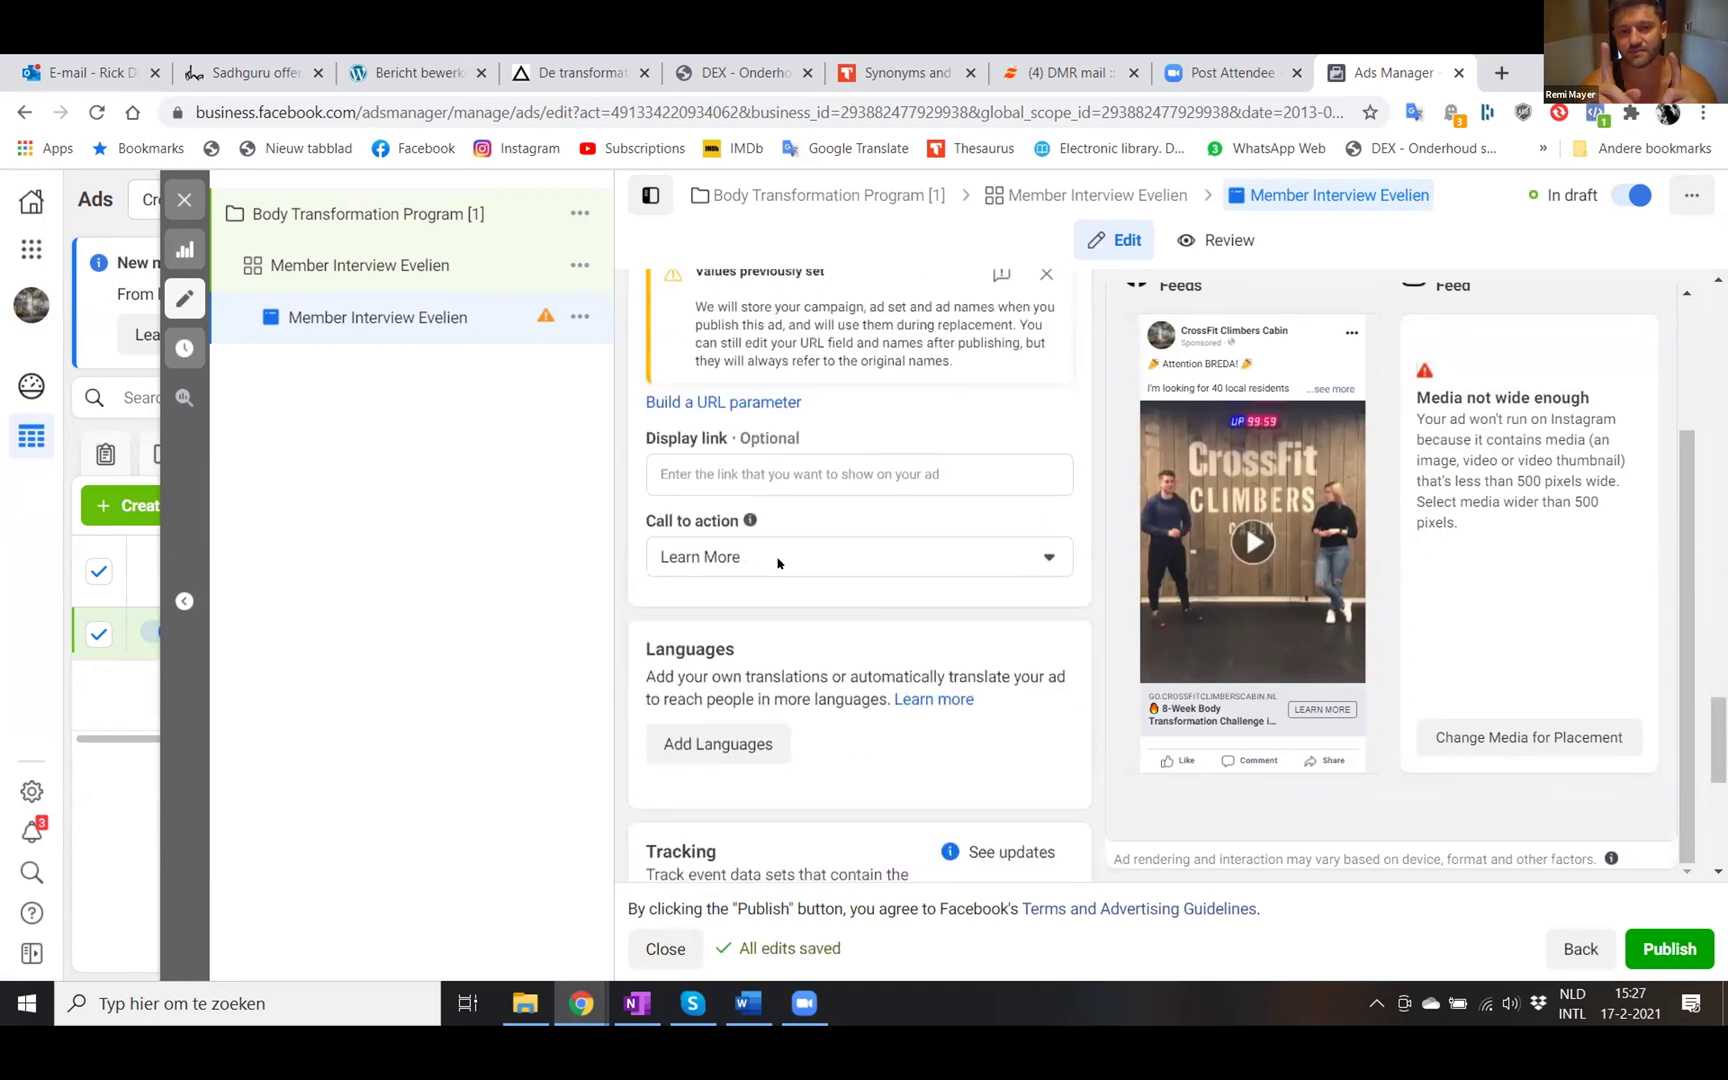
click(777, 559)
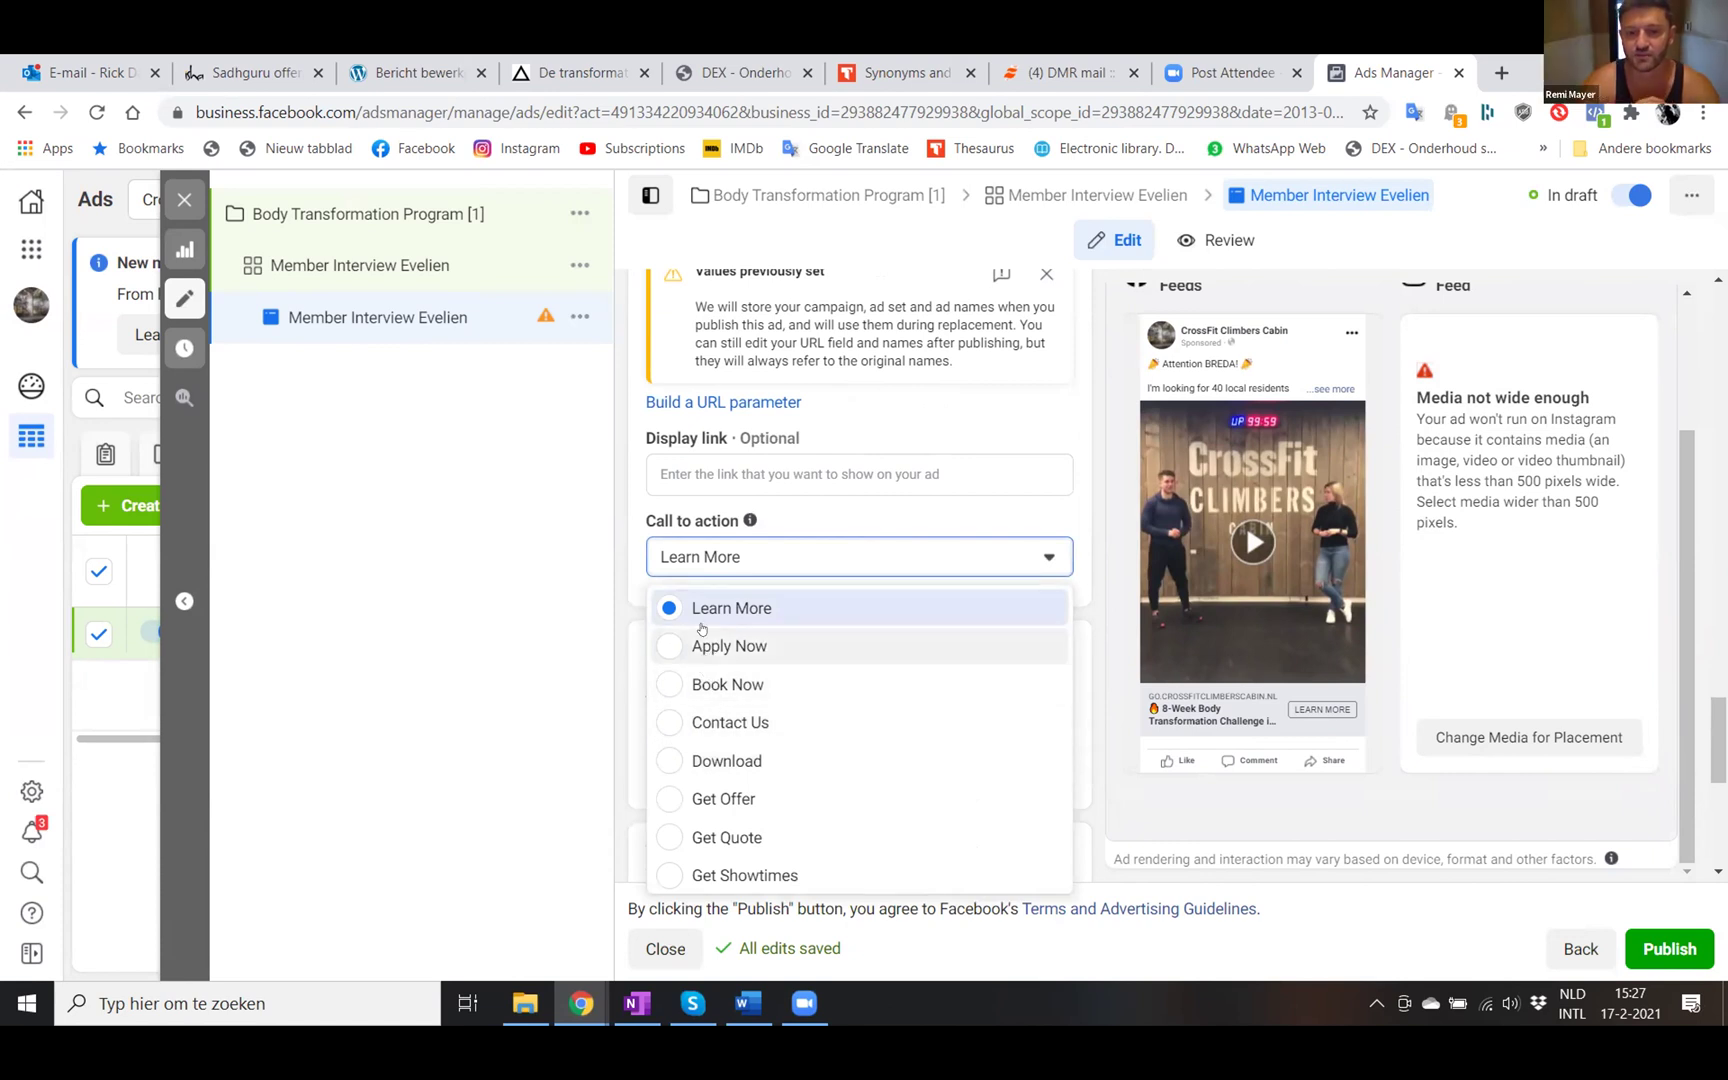
click(757, 606)
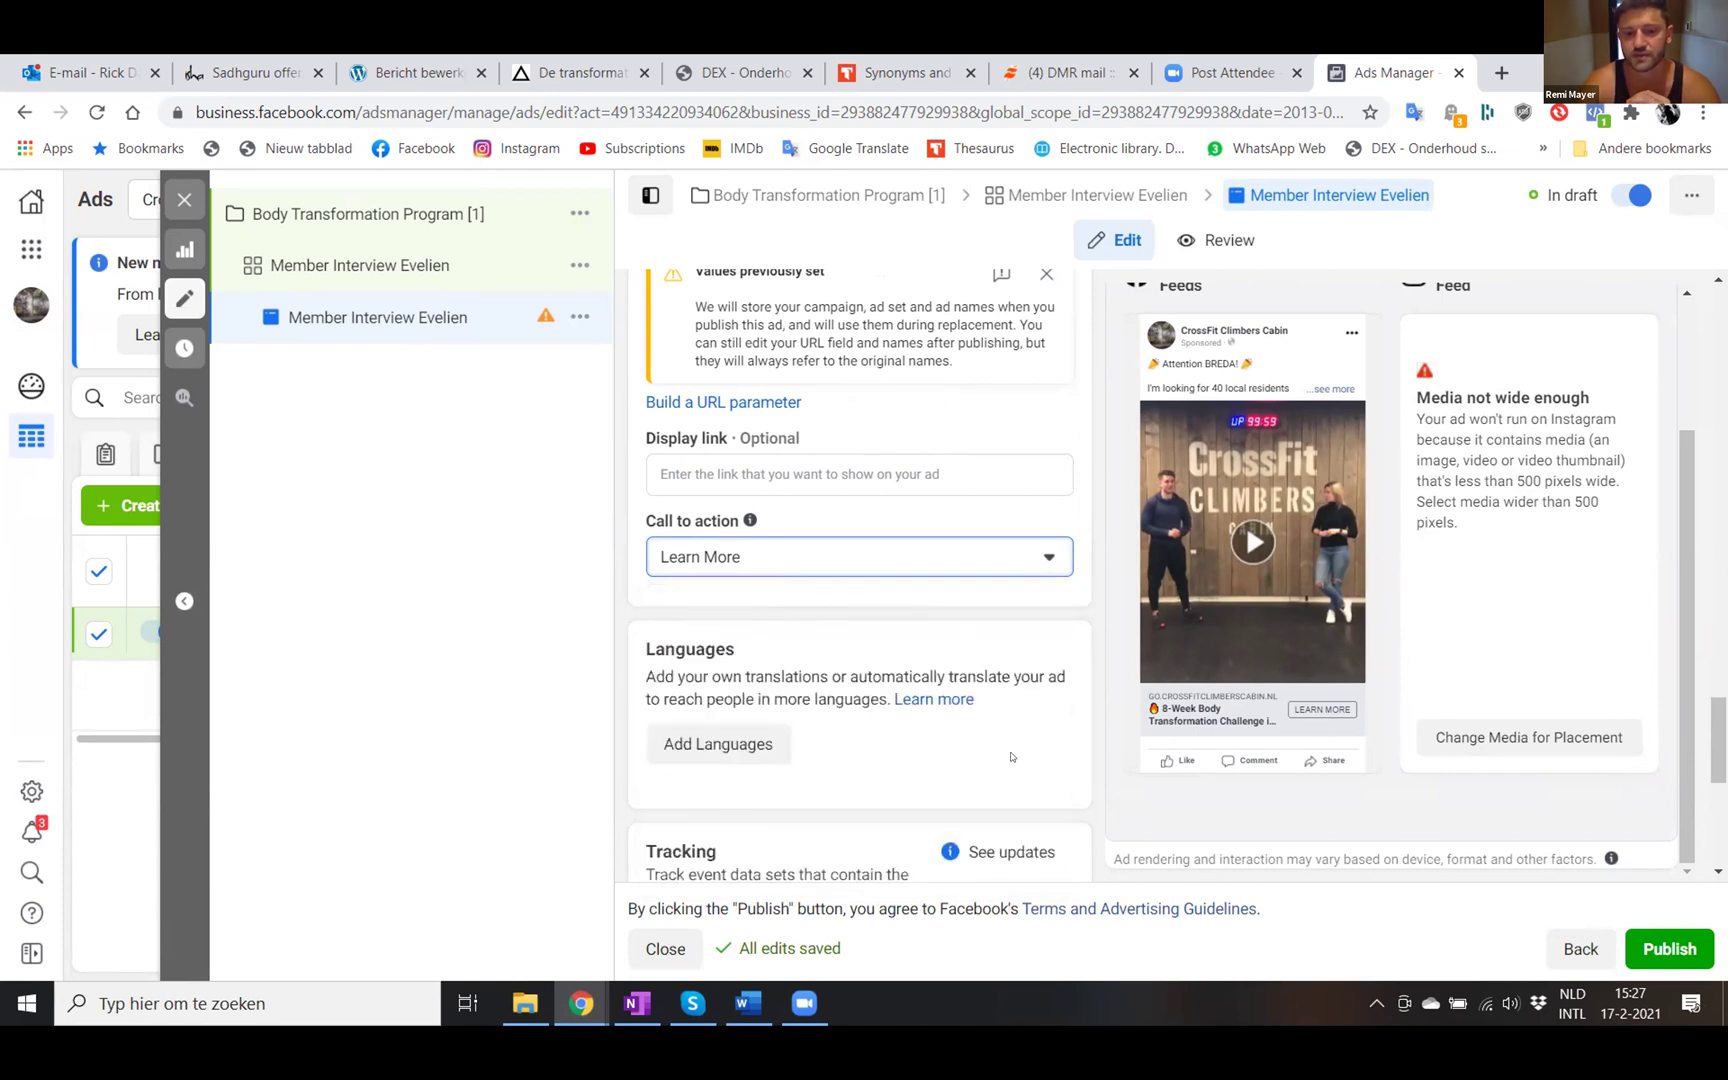
scroll(1011, 758, down, 3)
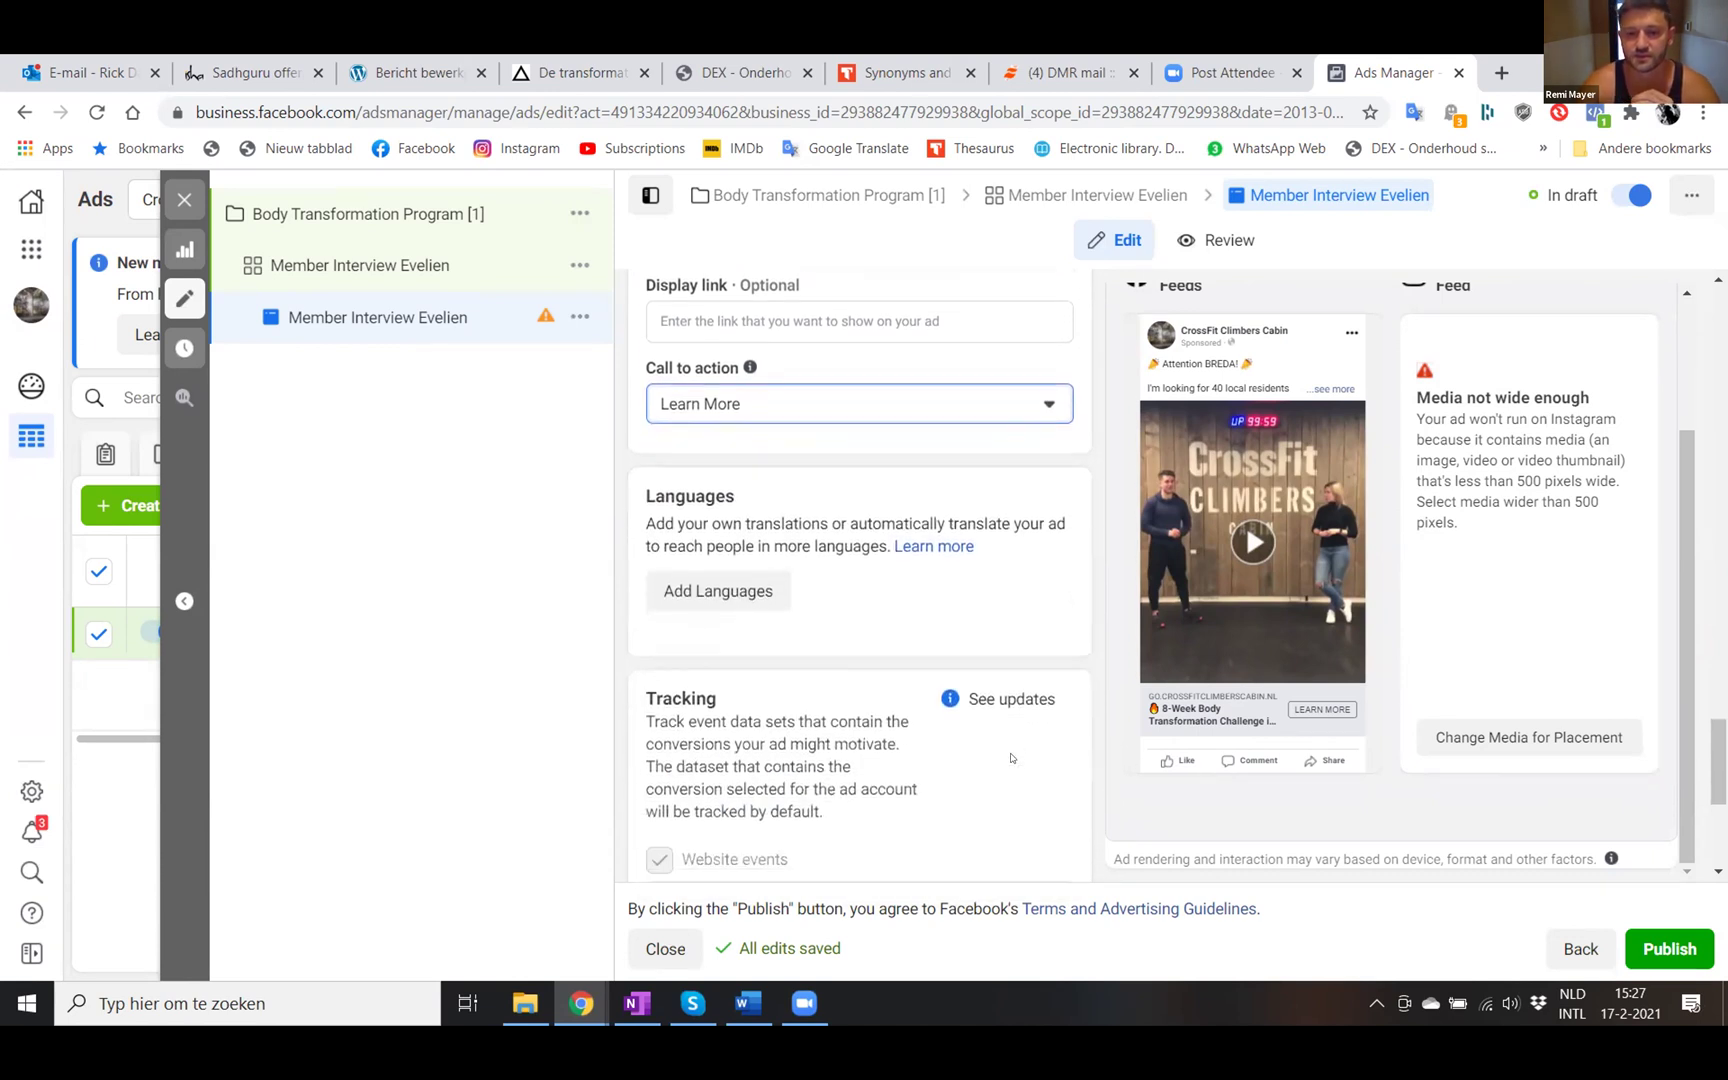
scroll(1011, 758, down, 3)
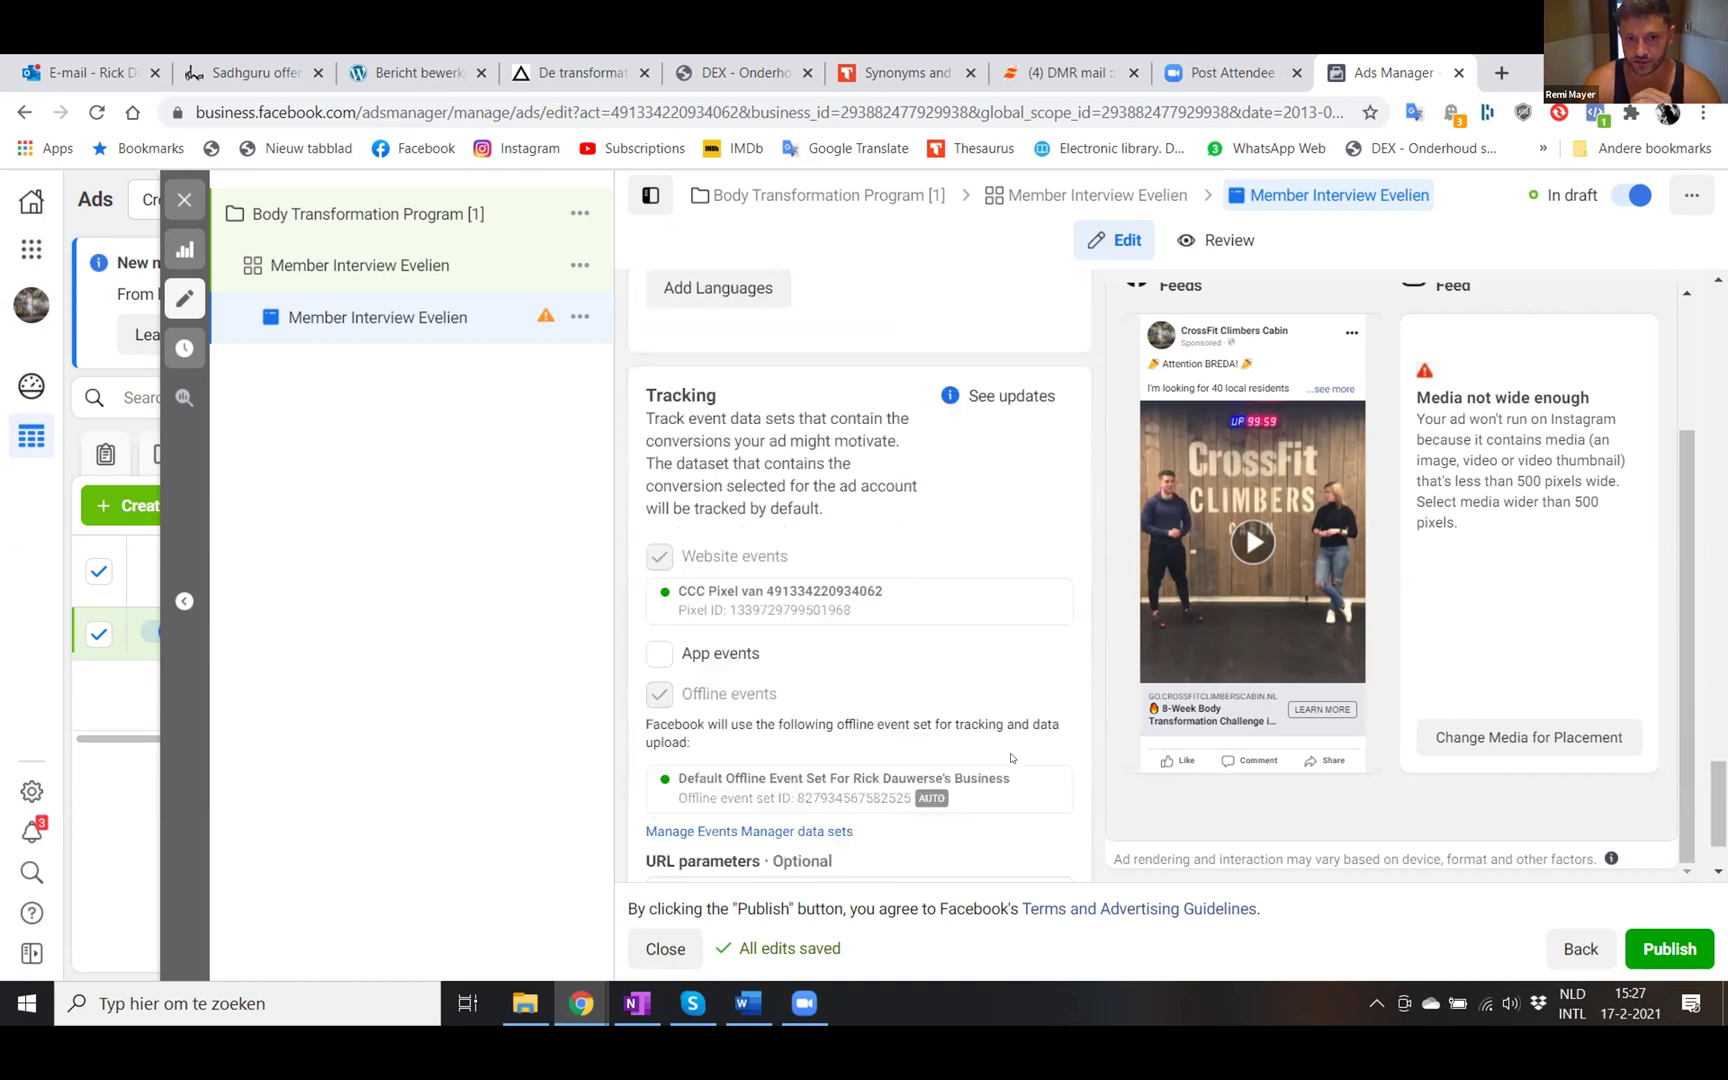
scroll(1011, 758, down, 1)
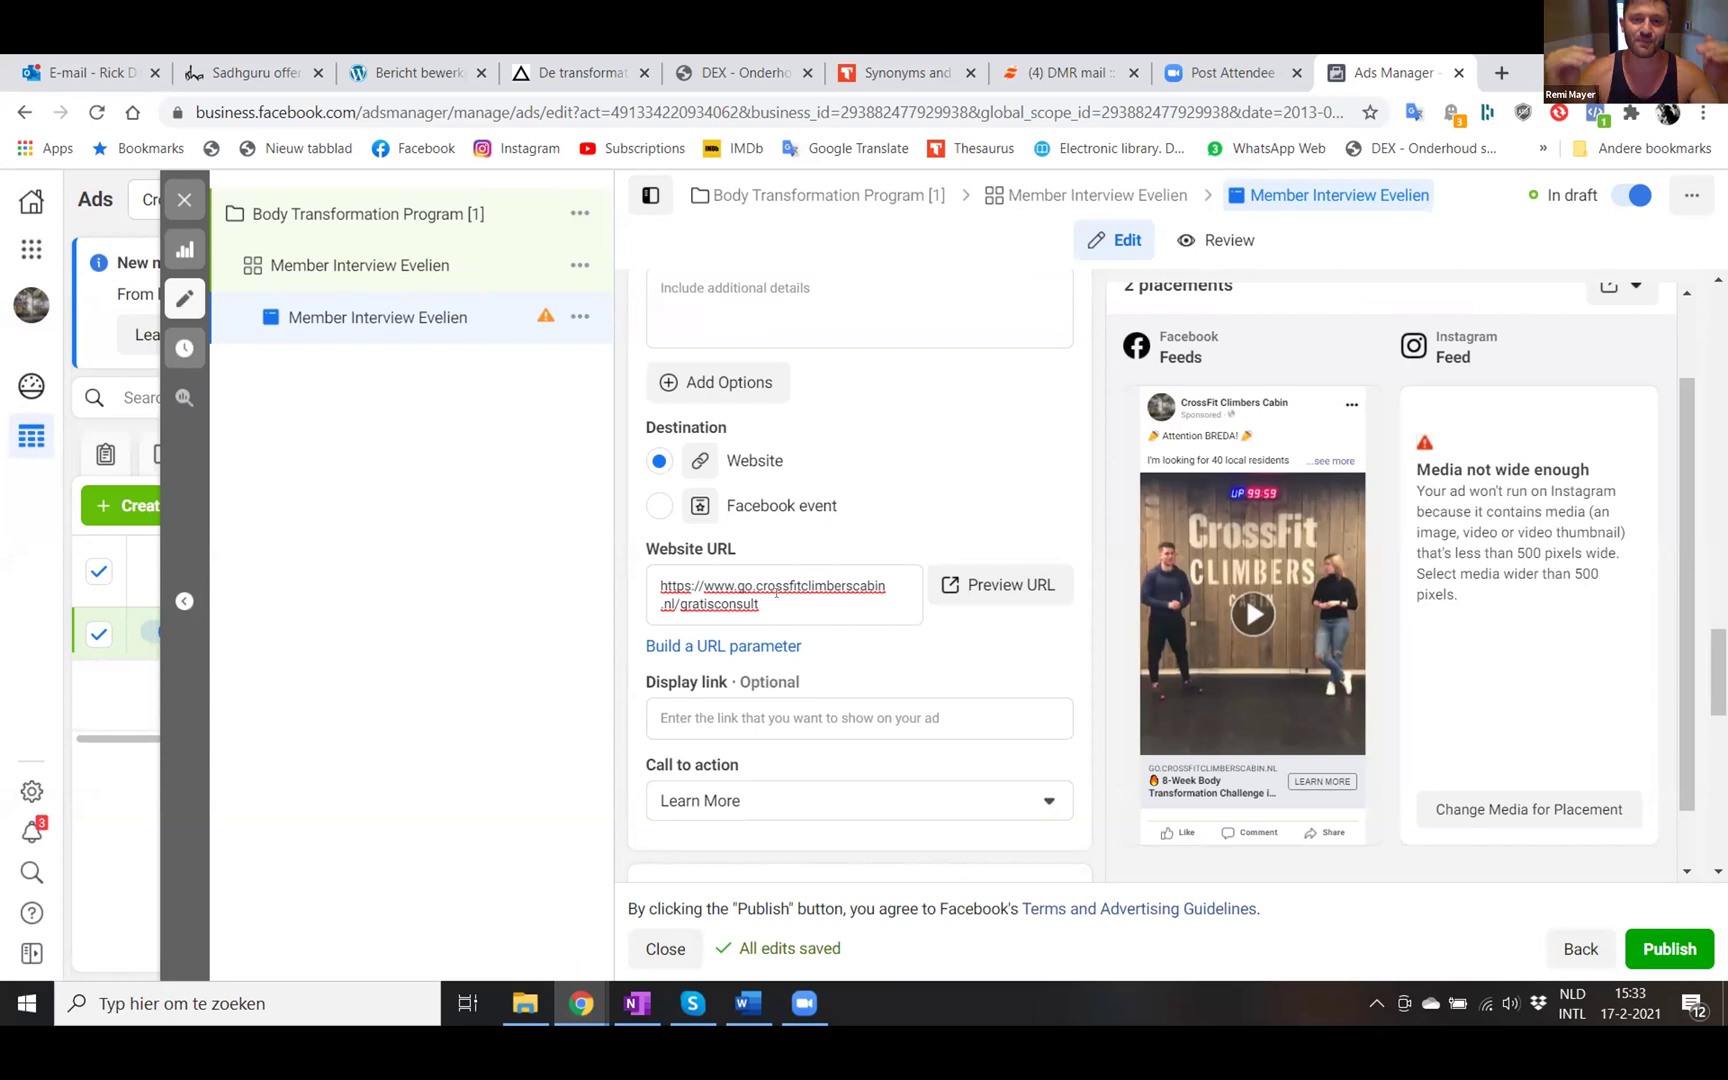
scroll(776, 592, down, 10)
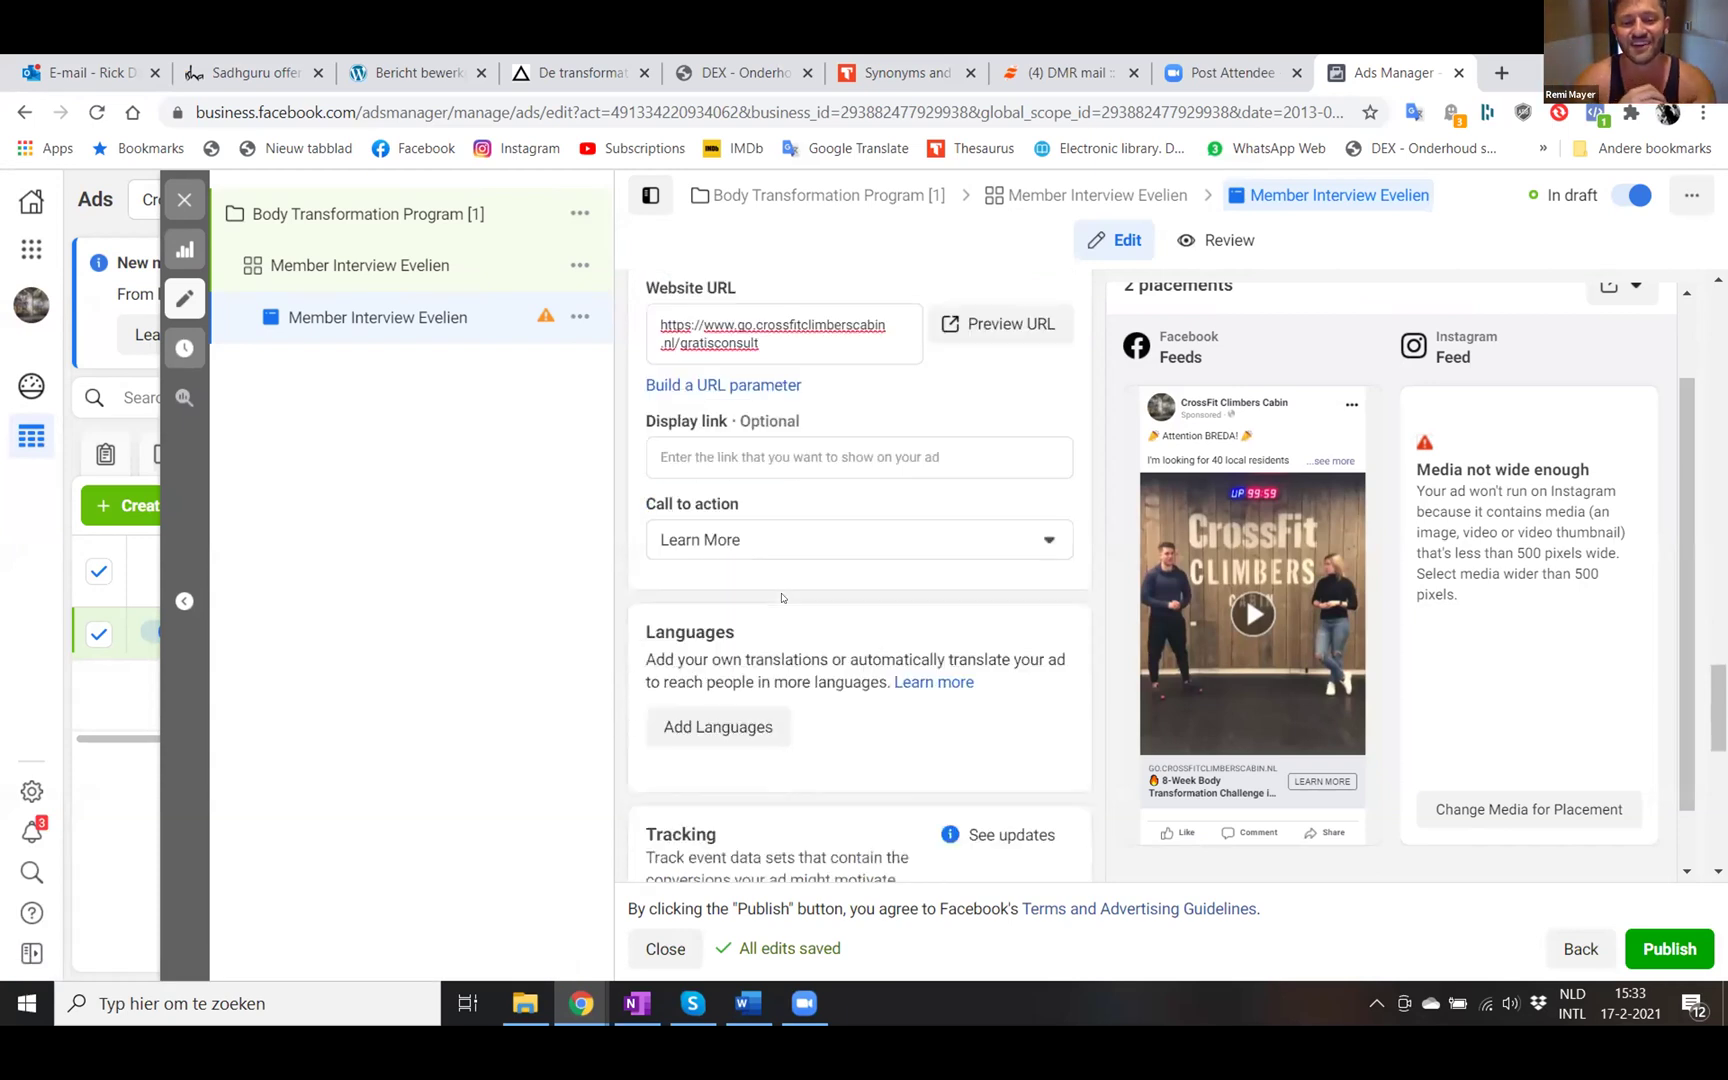
scroll(781, 598, down, 2)
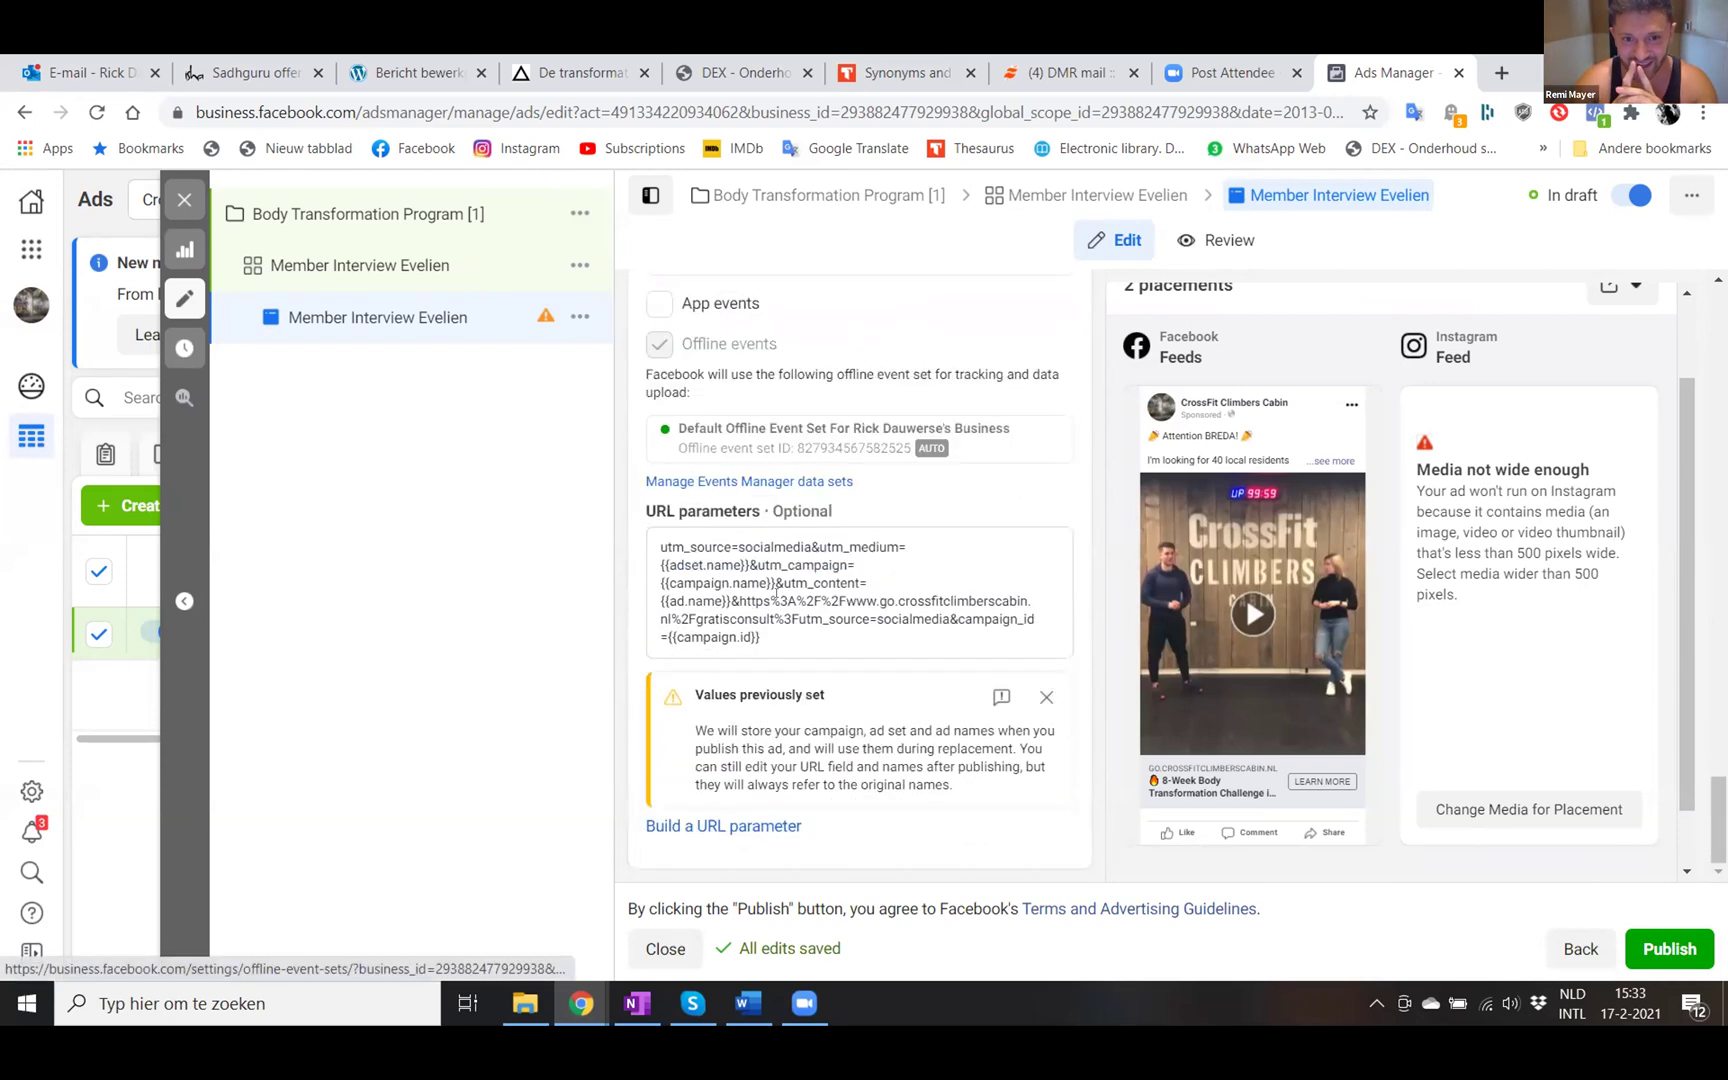
click(769, 621)
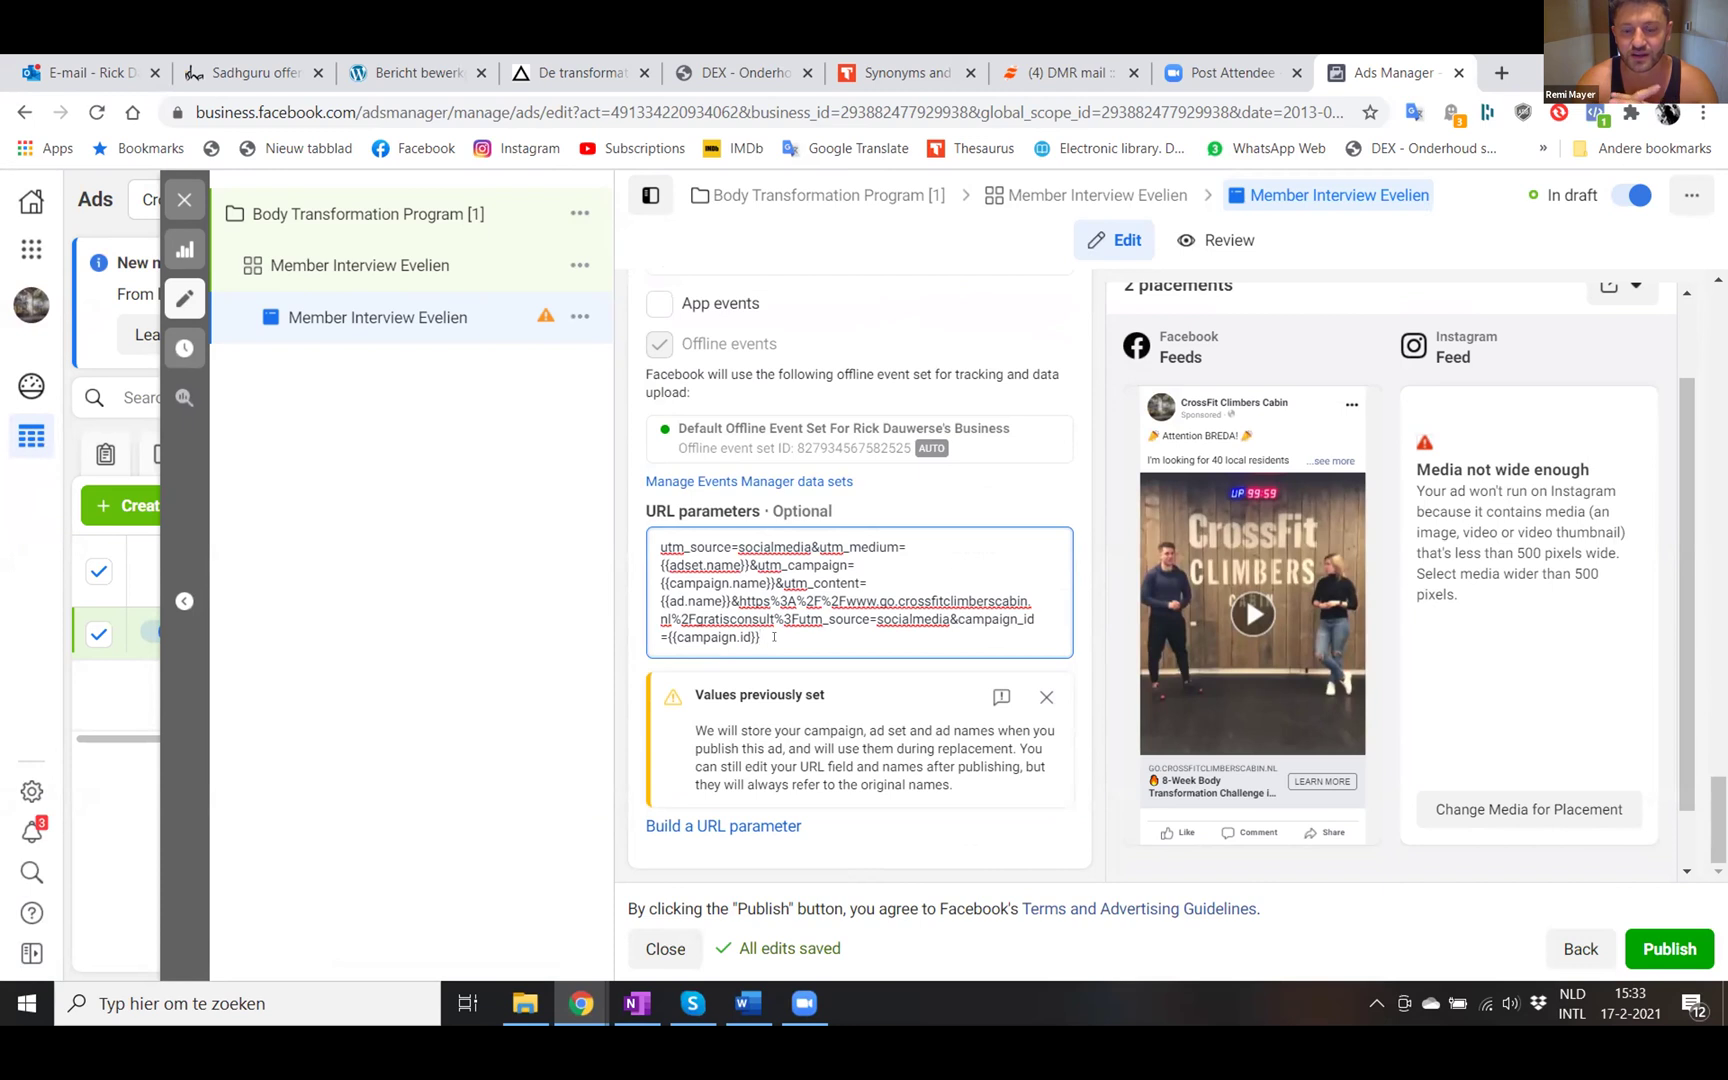
- Reopen the URL parameter builder, review every field and the preview, then apply it
click(715, 826)
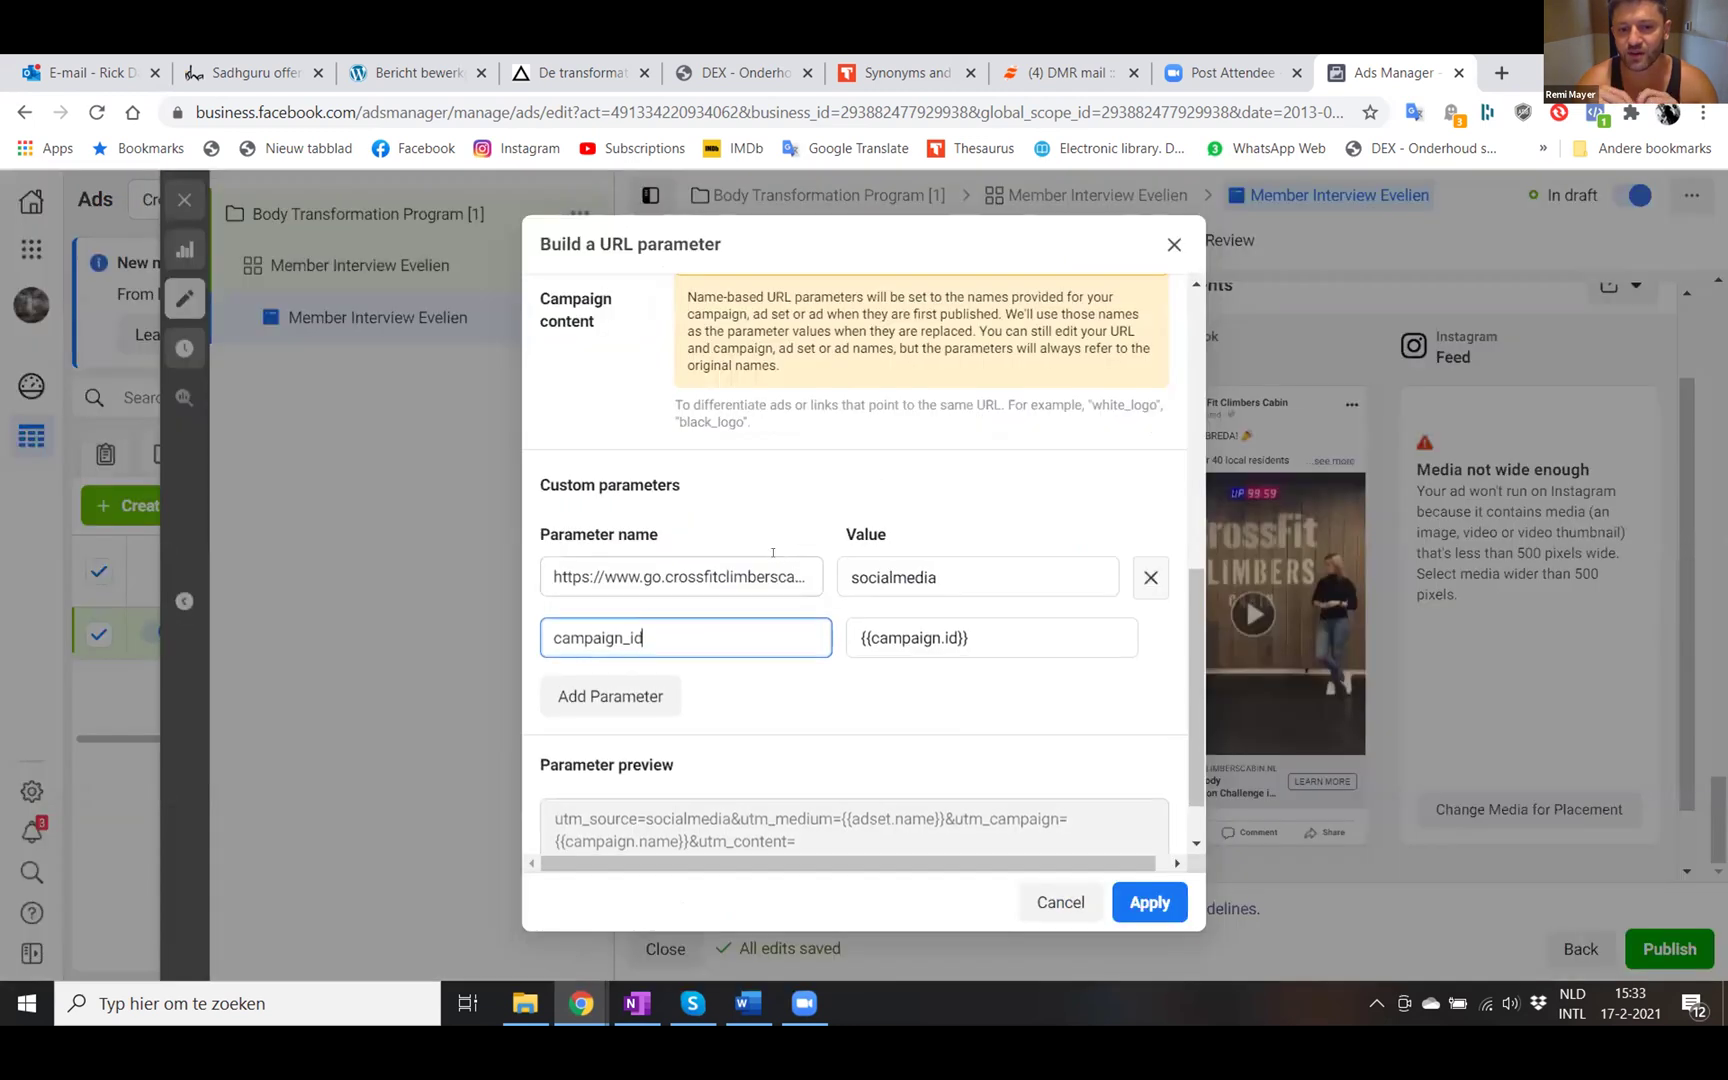
scroll(775, 555, down, 1)
scroll(773, 552, up, 10)
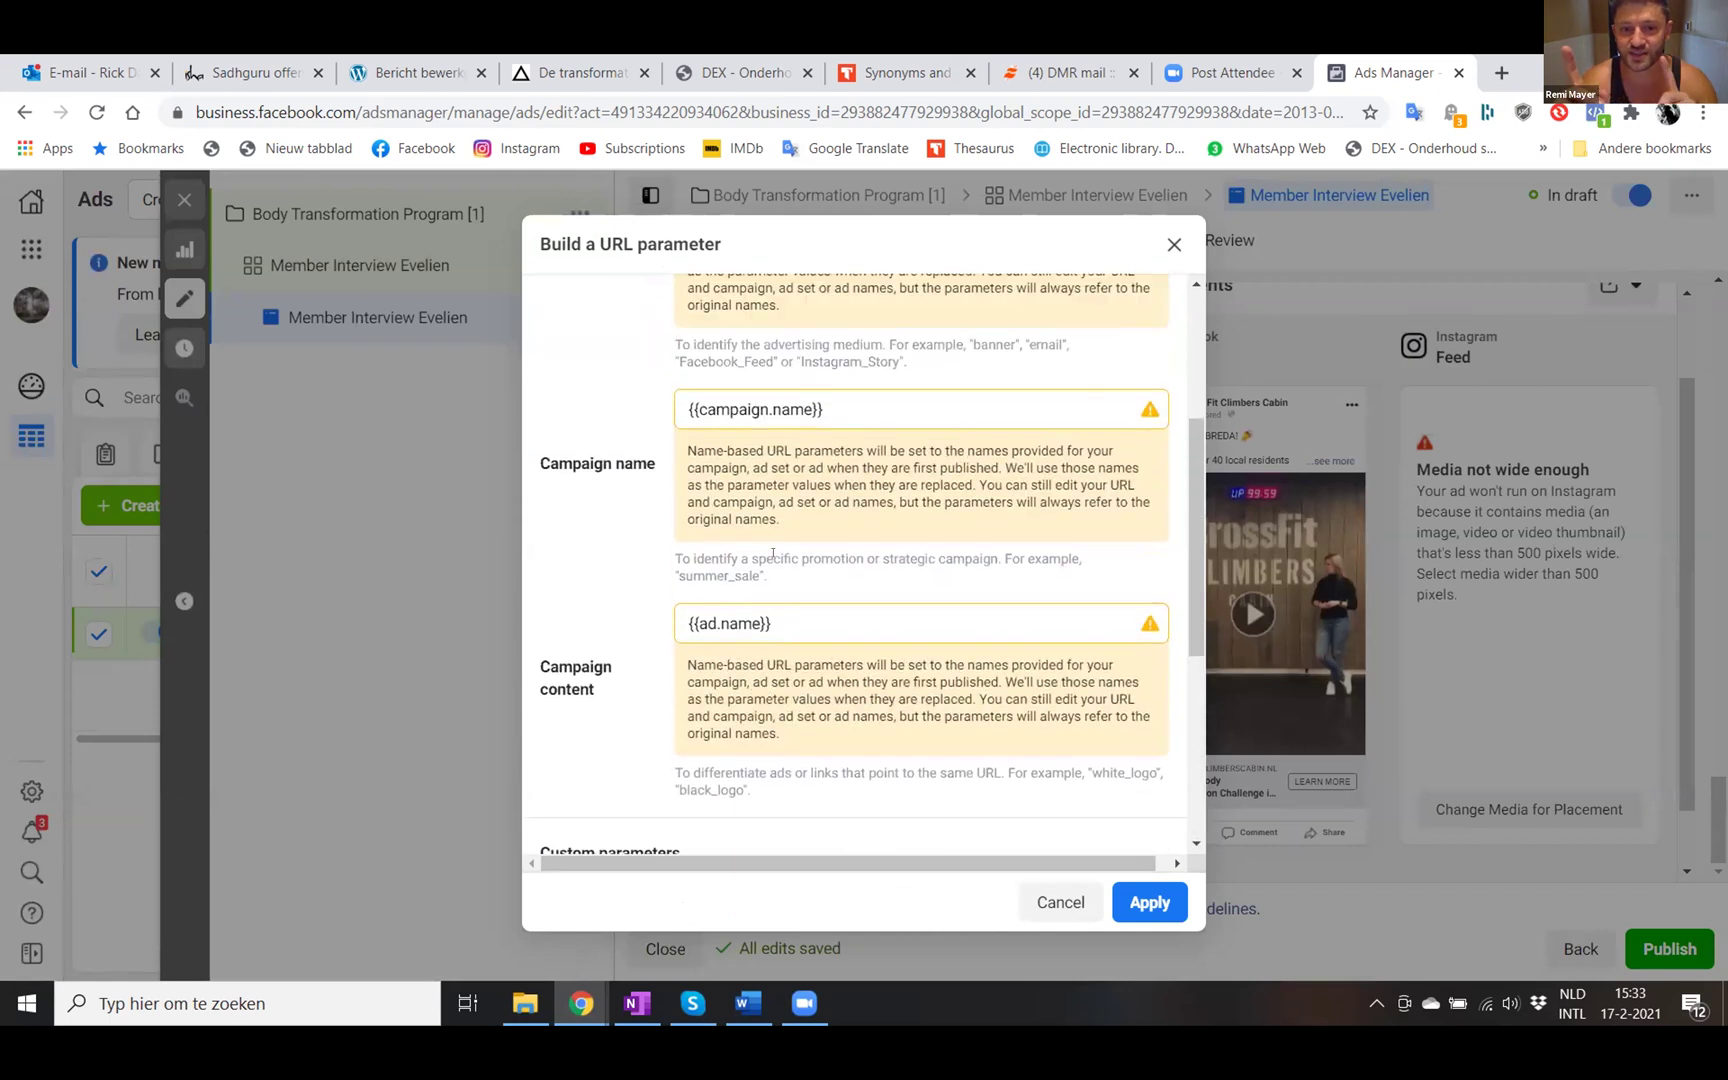
scroll(773, 553, down, 3)
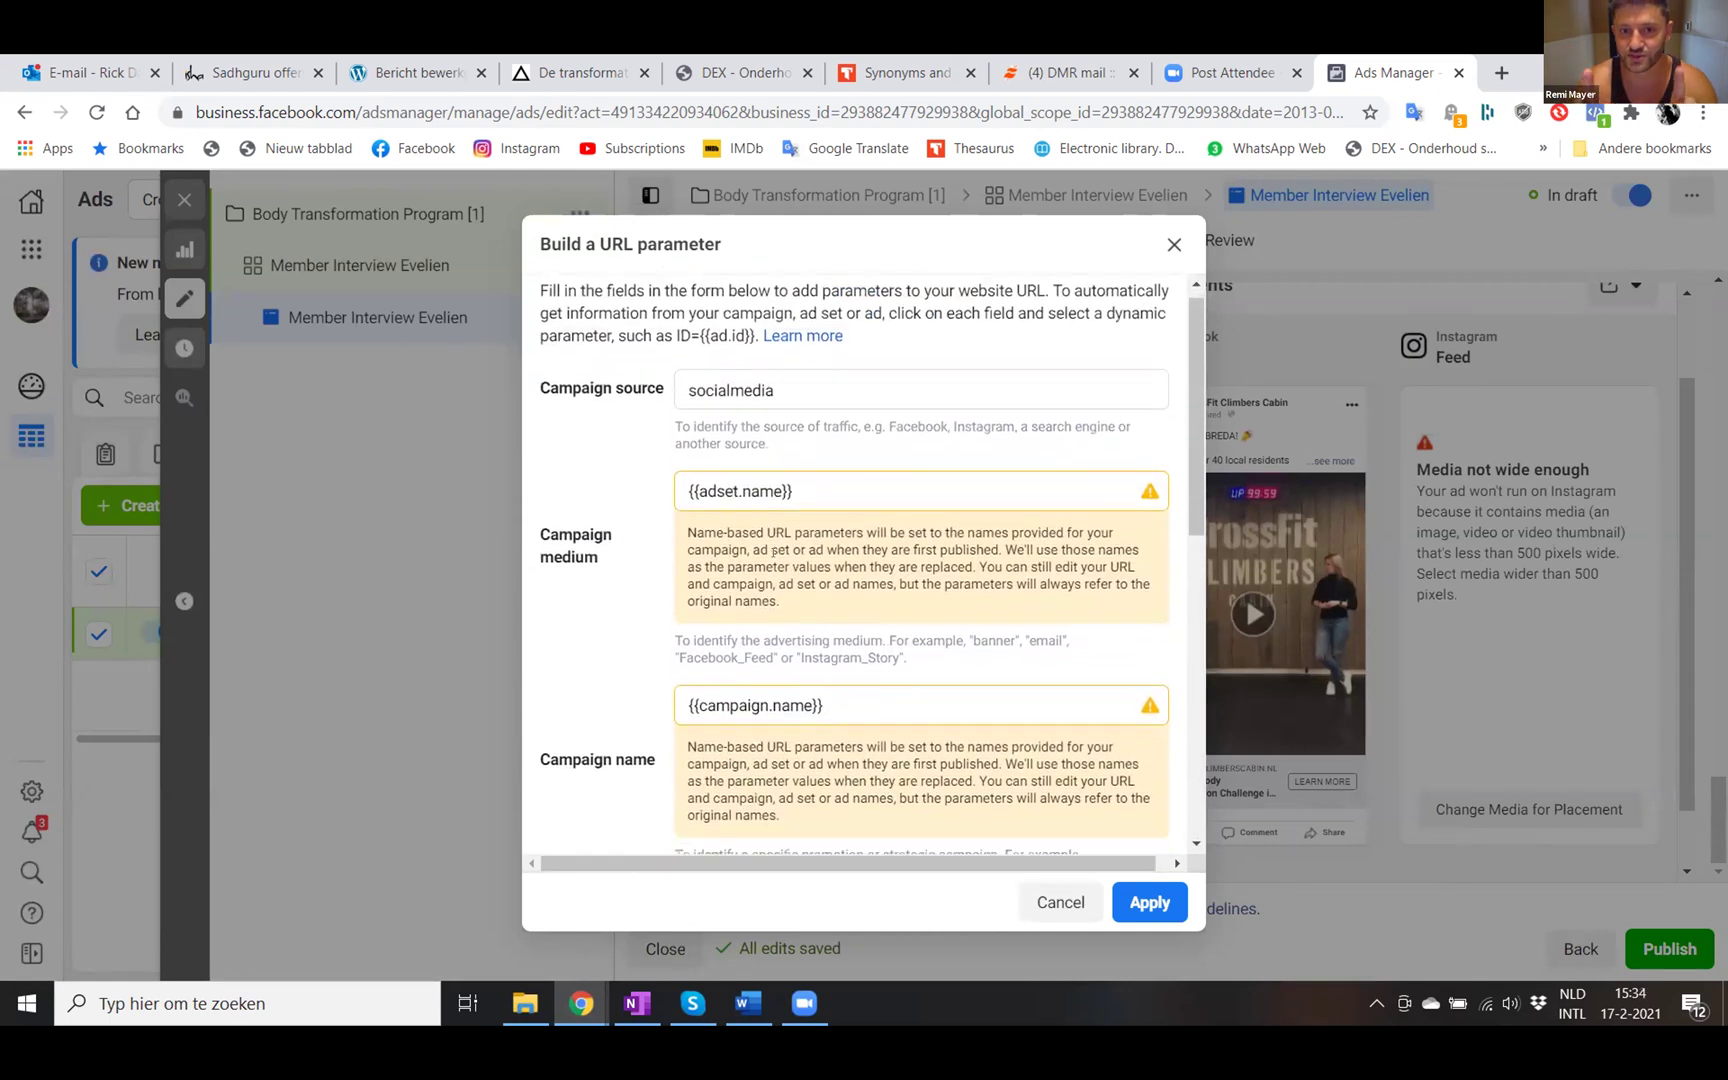
scroll(772, 555, down, 7)
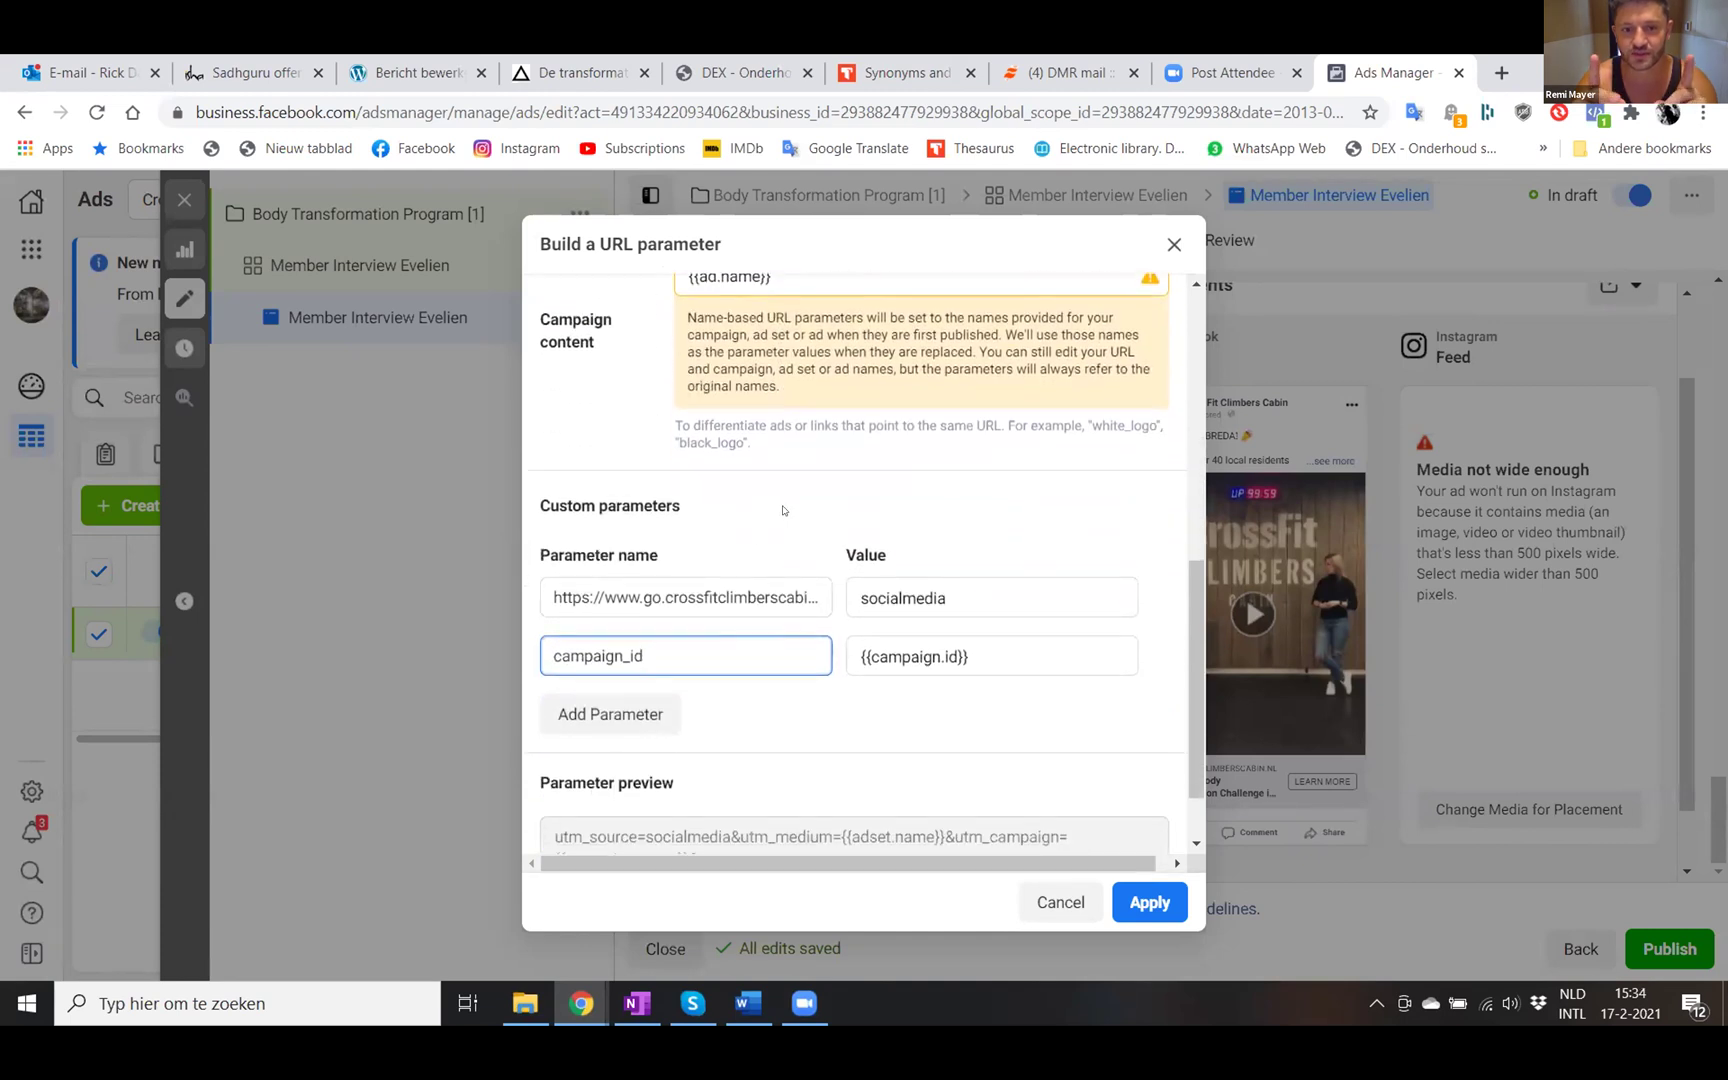
scroll(783, 510, up, 4)
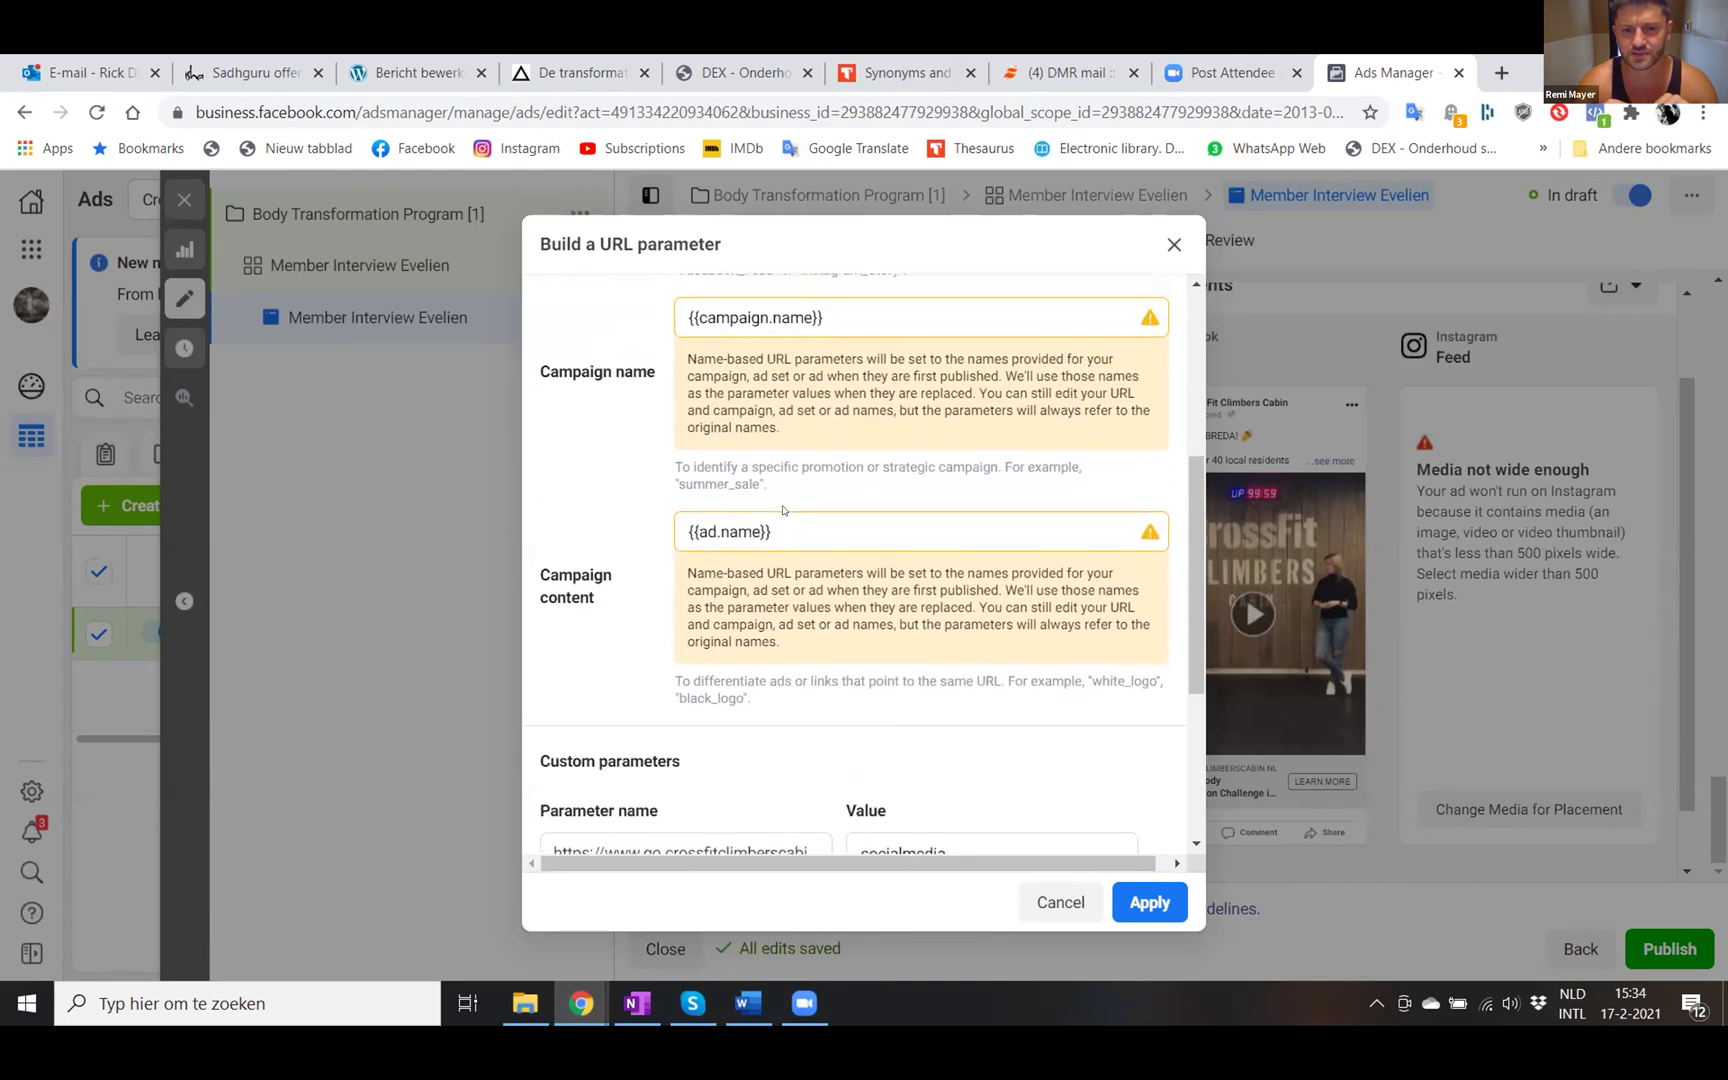
scroll(783, 510, up, 4)
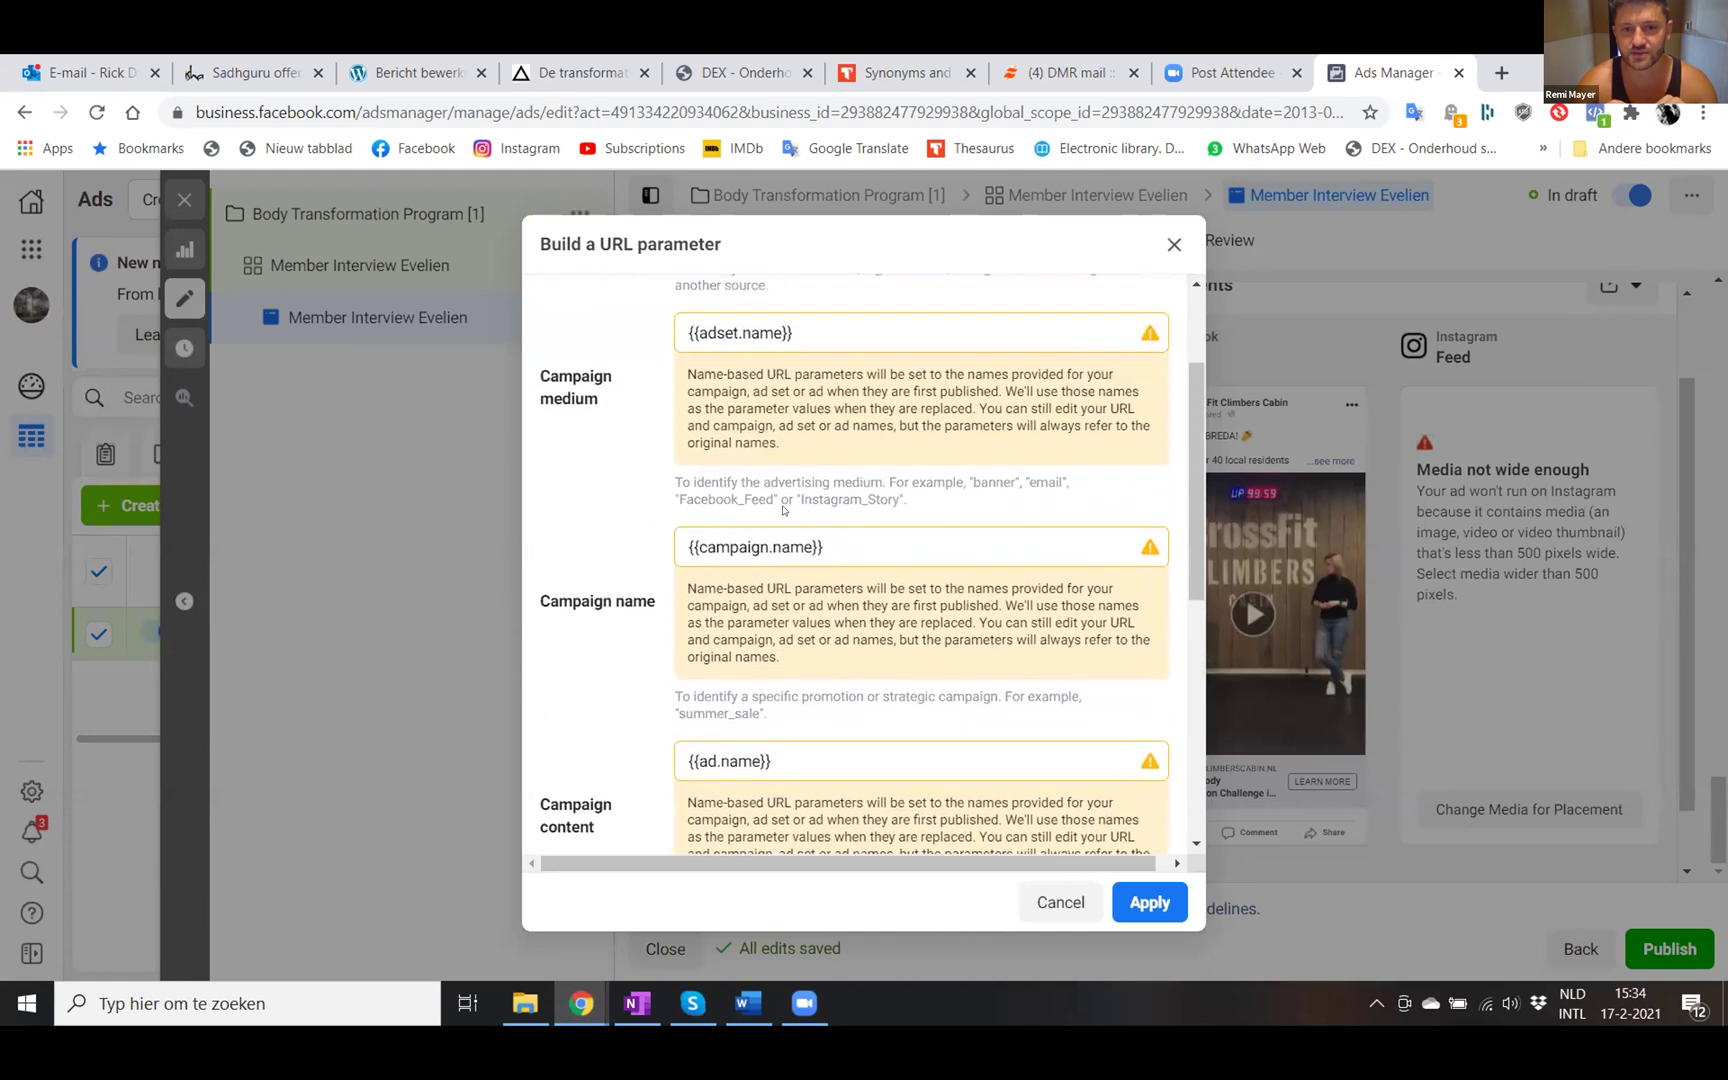
scroll(783, 510, up, 1)
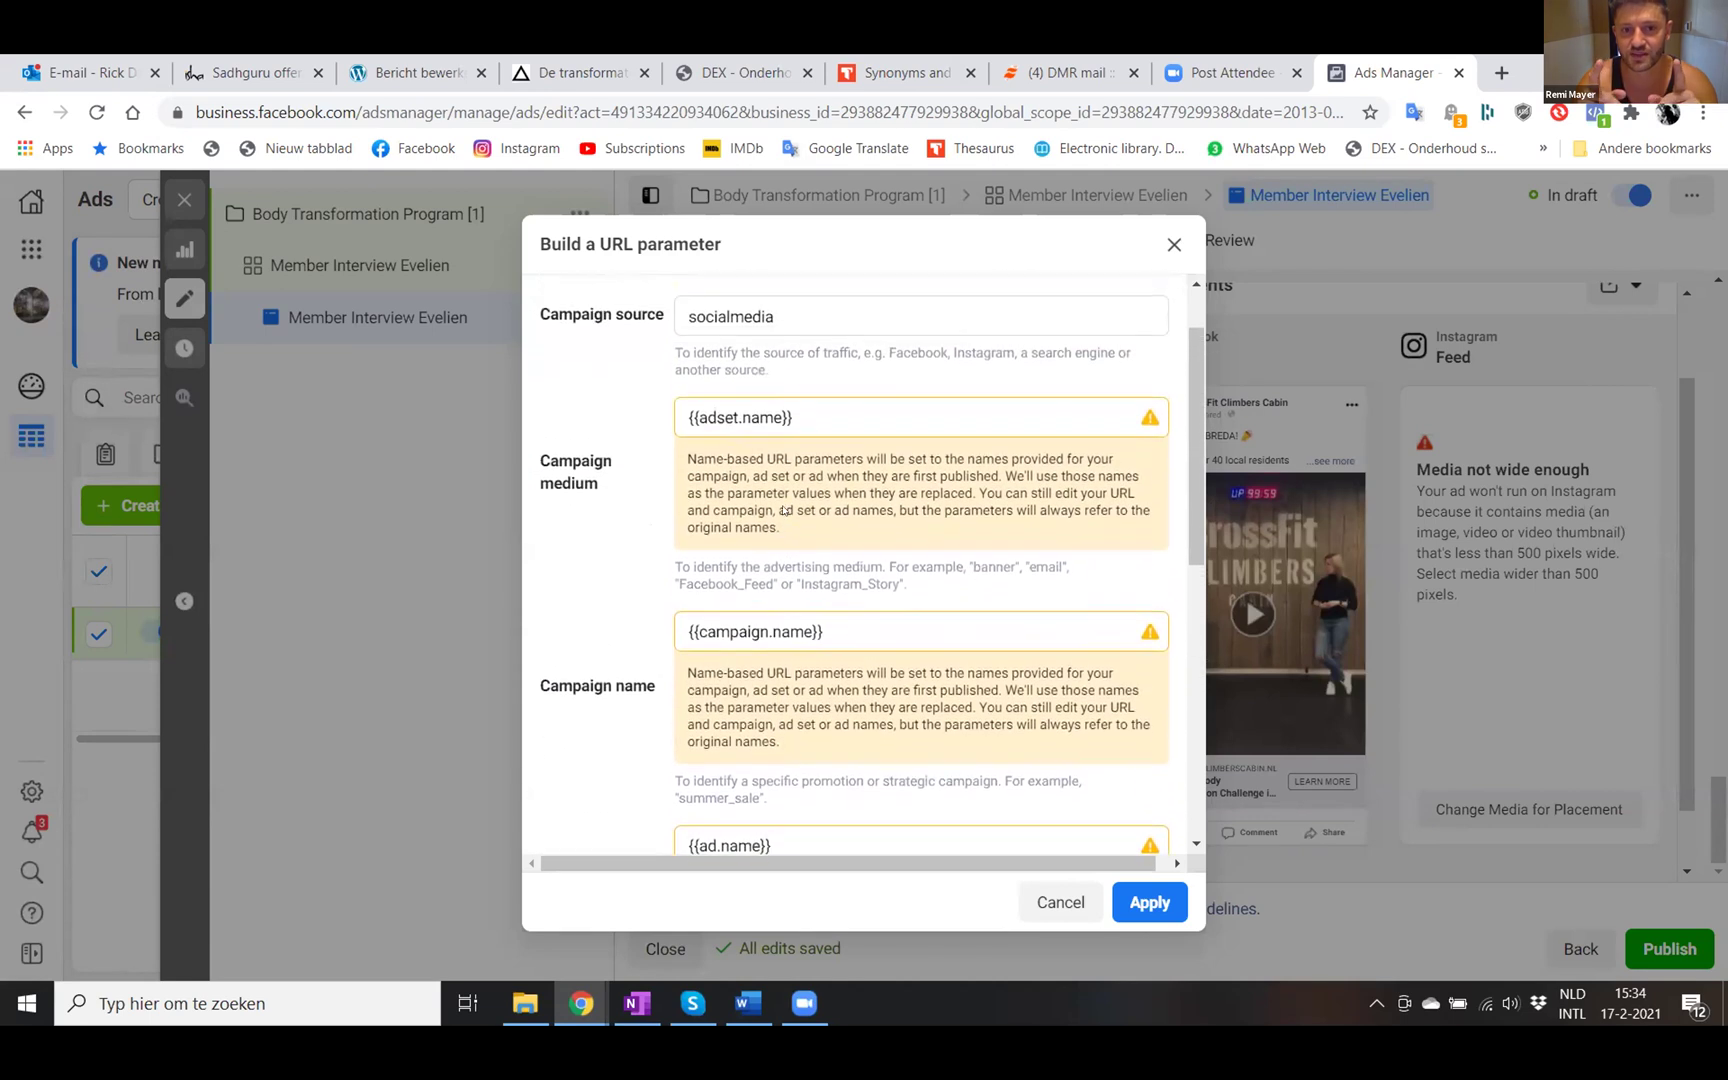
scroll(783, 510, down, 2)
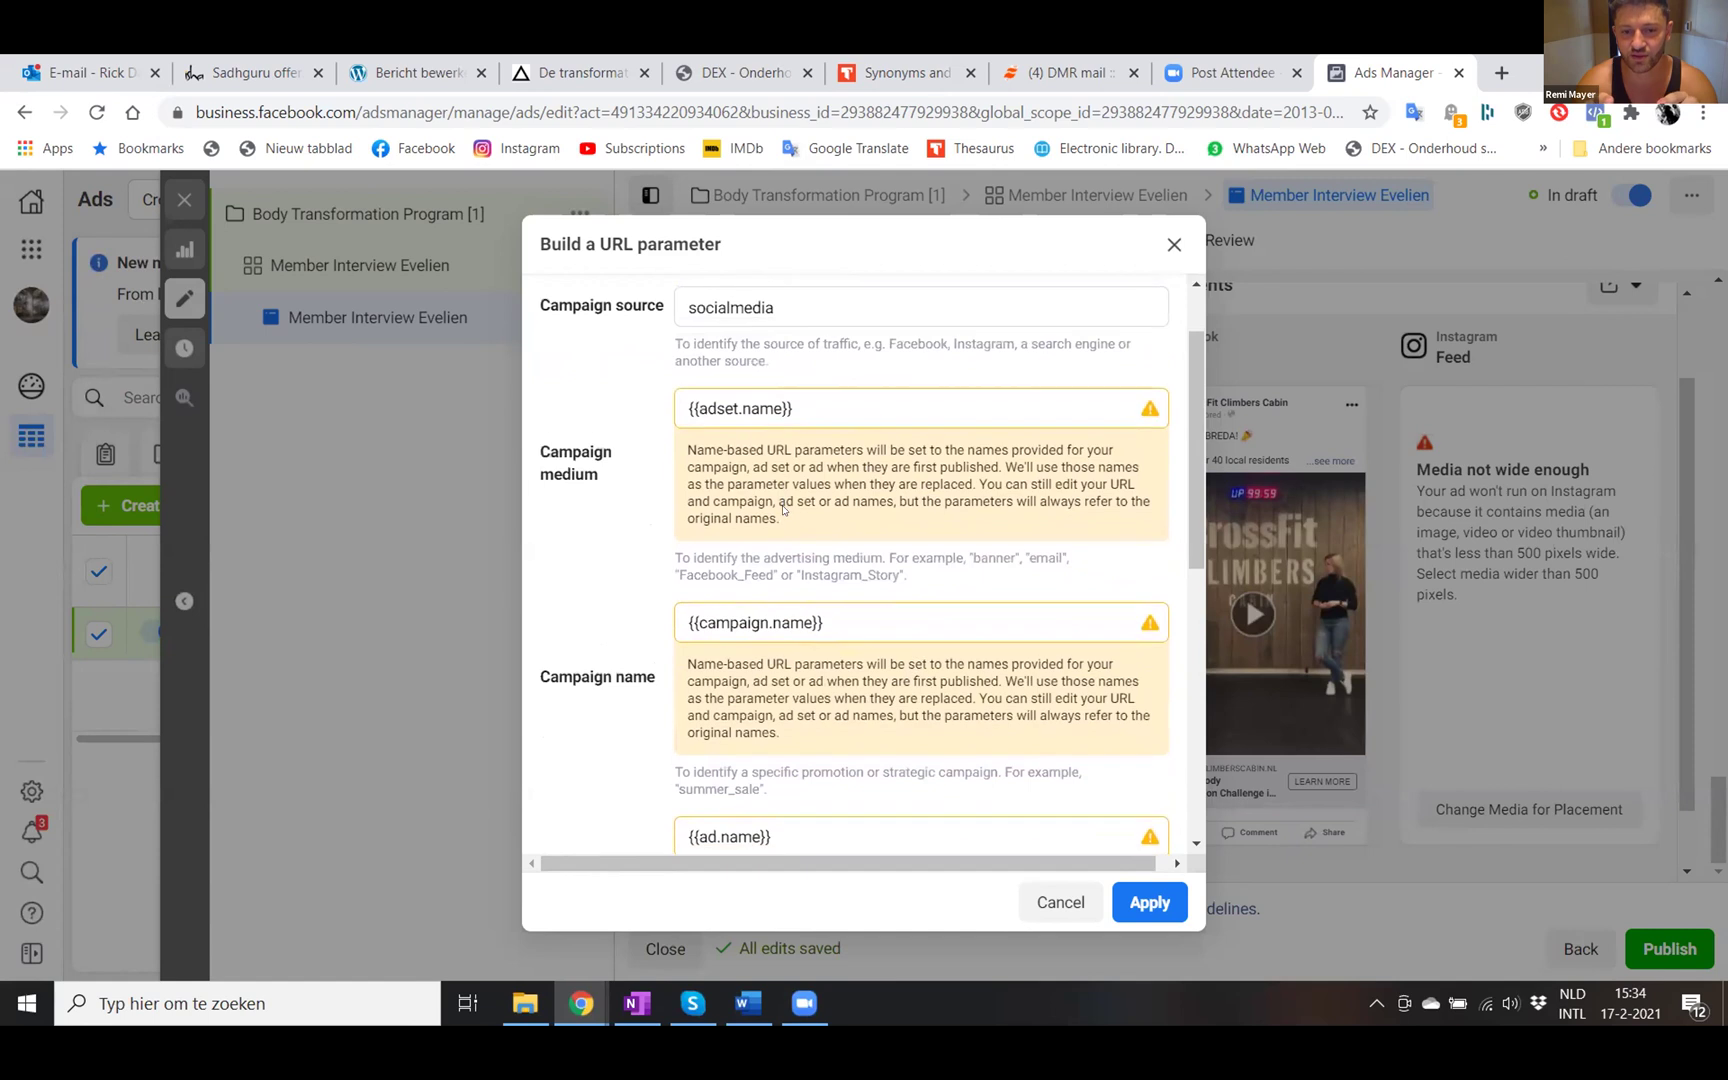
scroll(783, 510, down, 2)
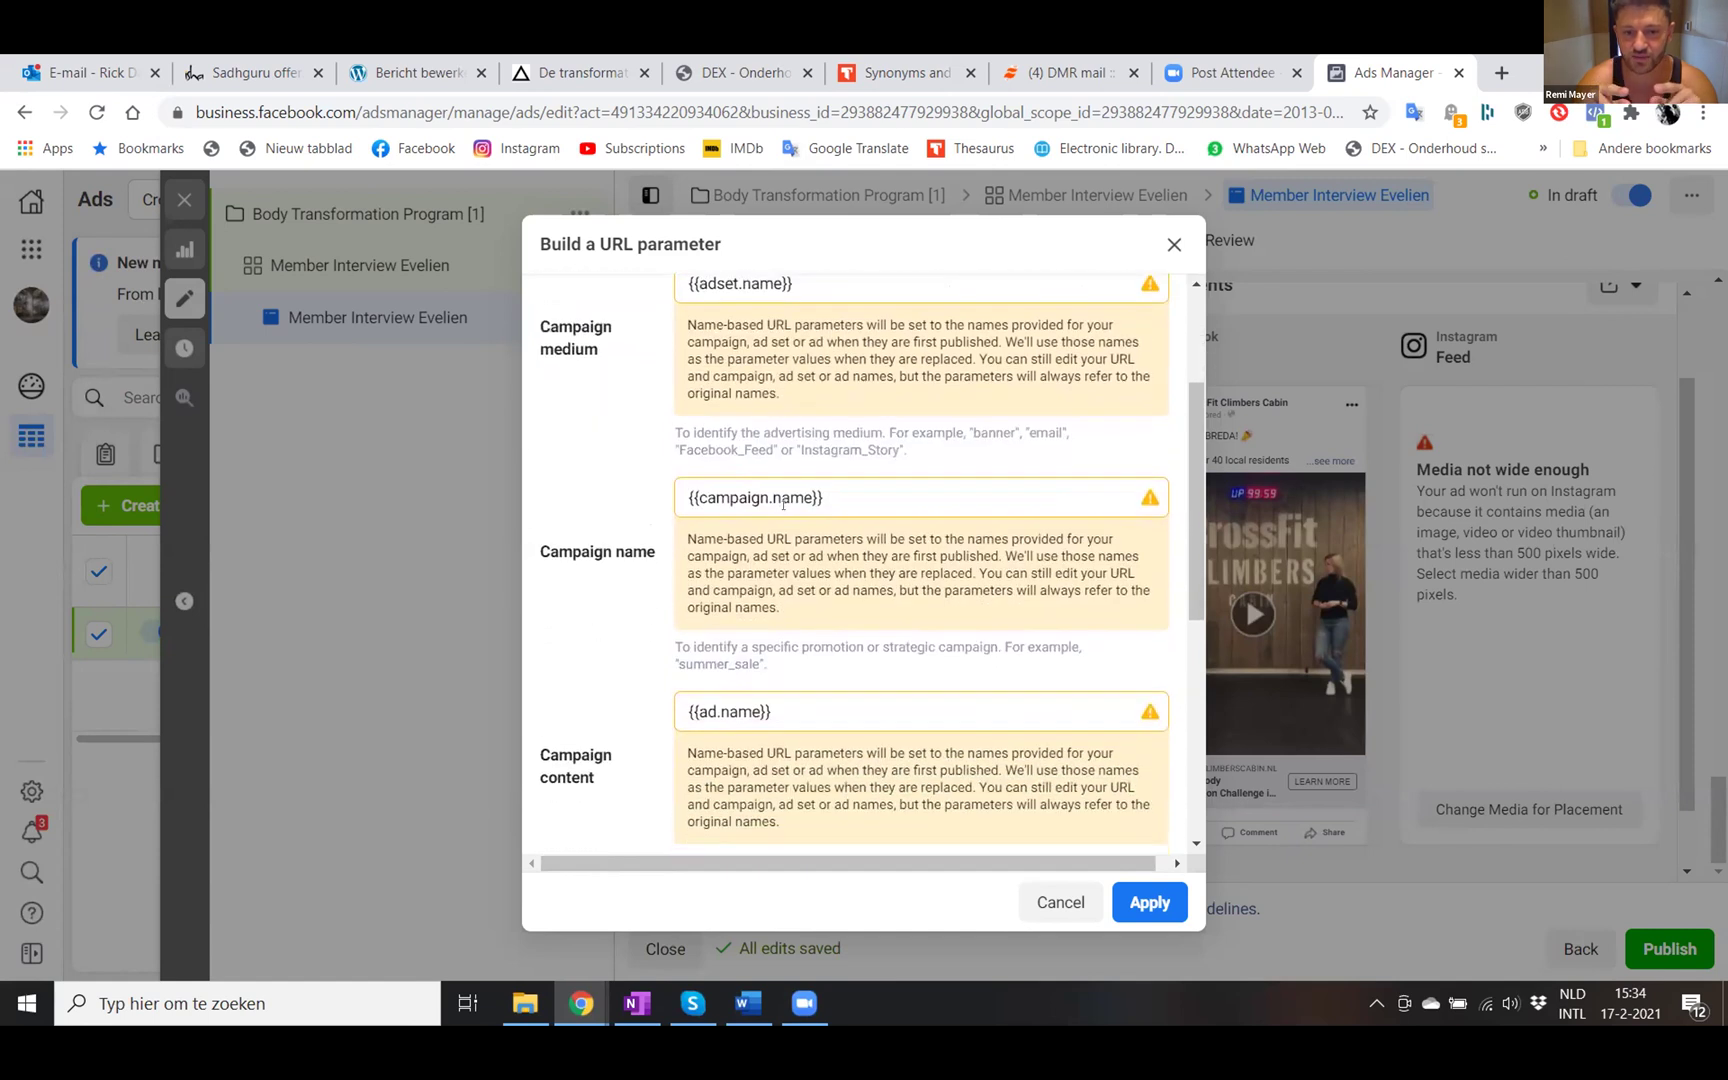
scroll(783, 503, down, 6)
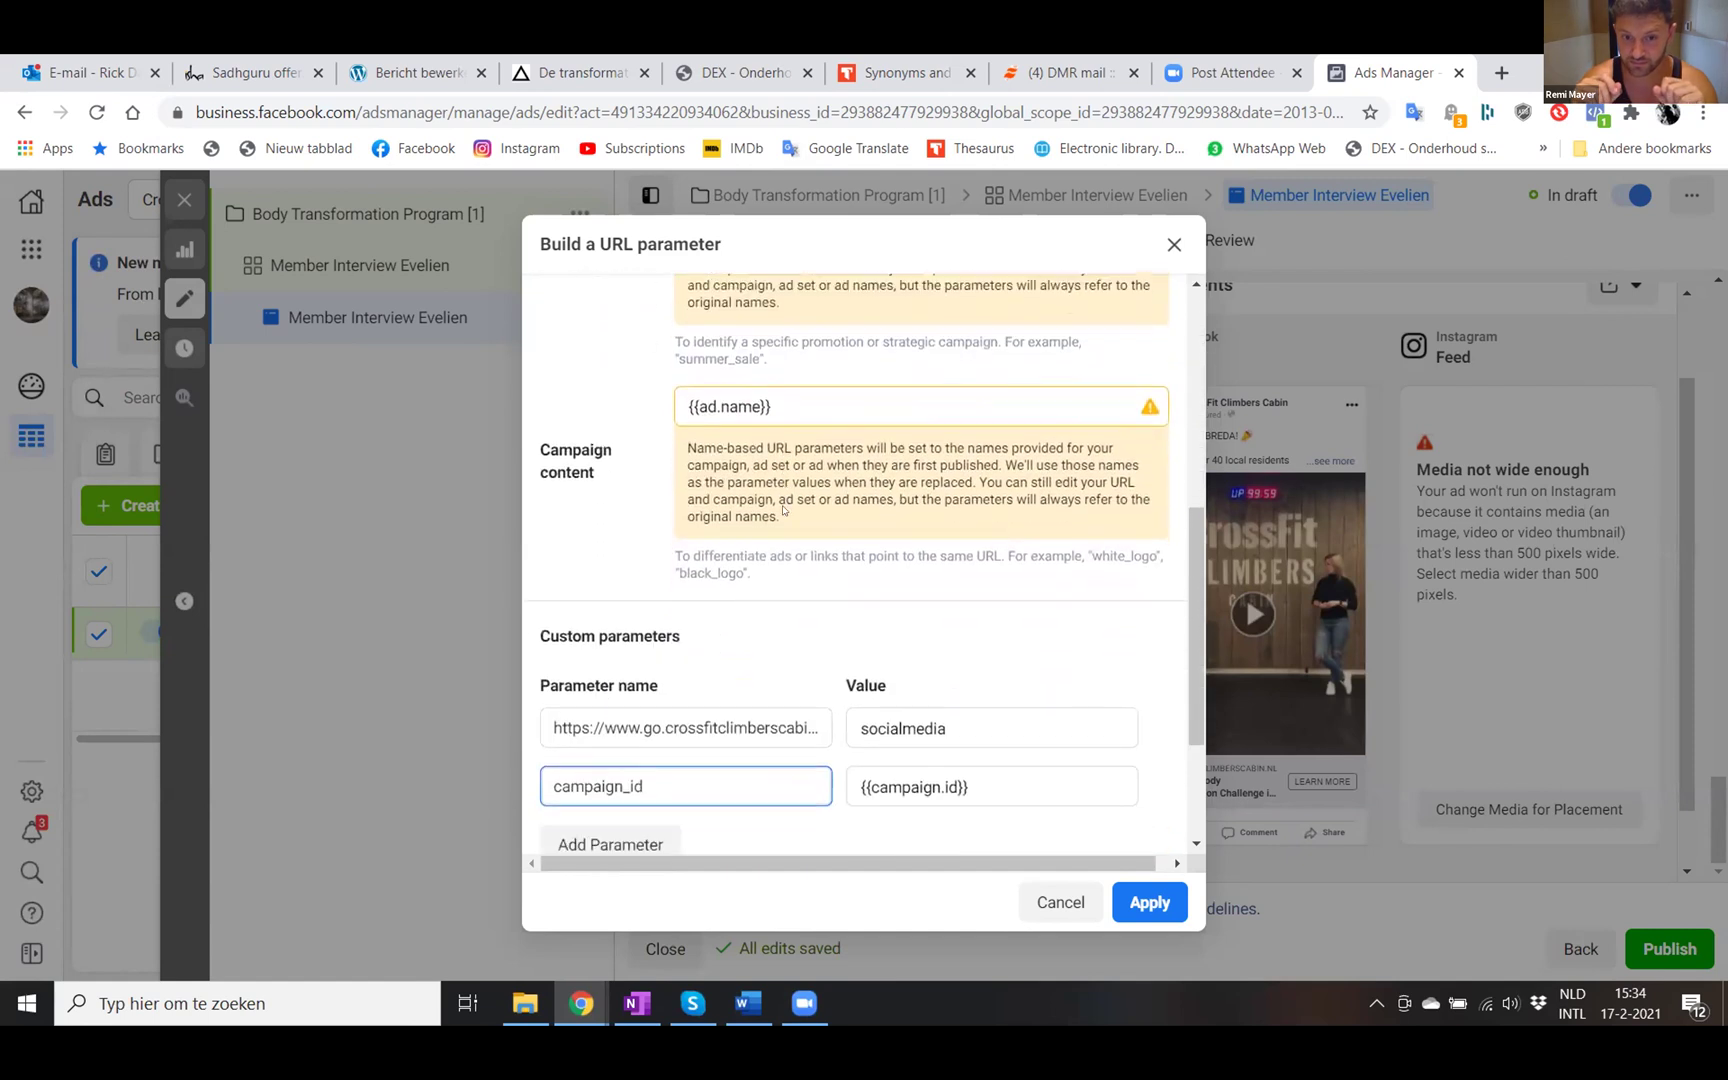
scroll(783, 510, down, 3)
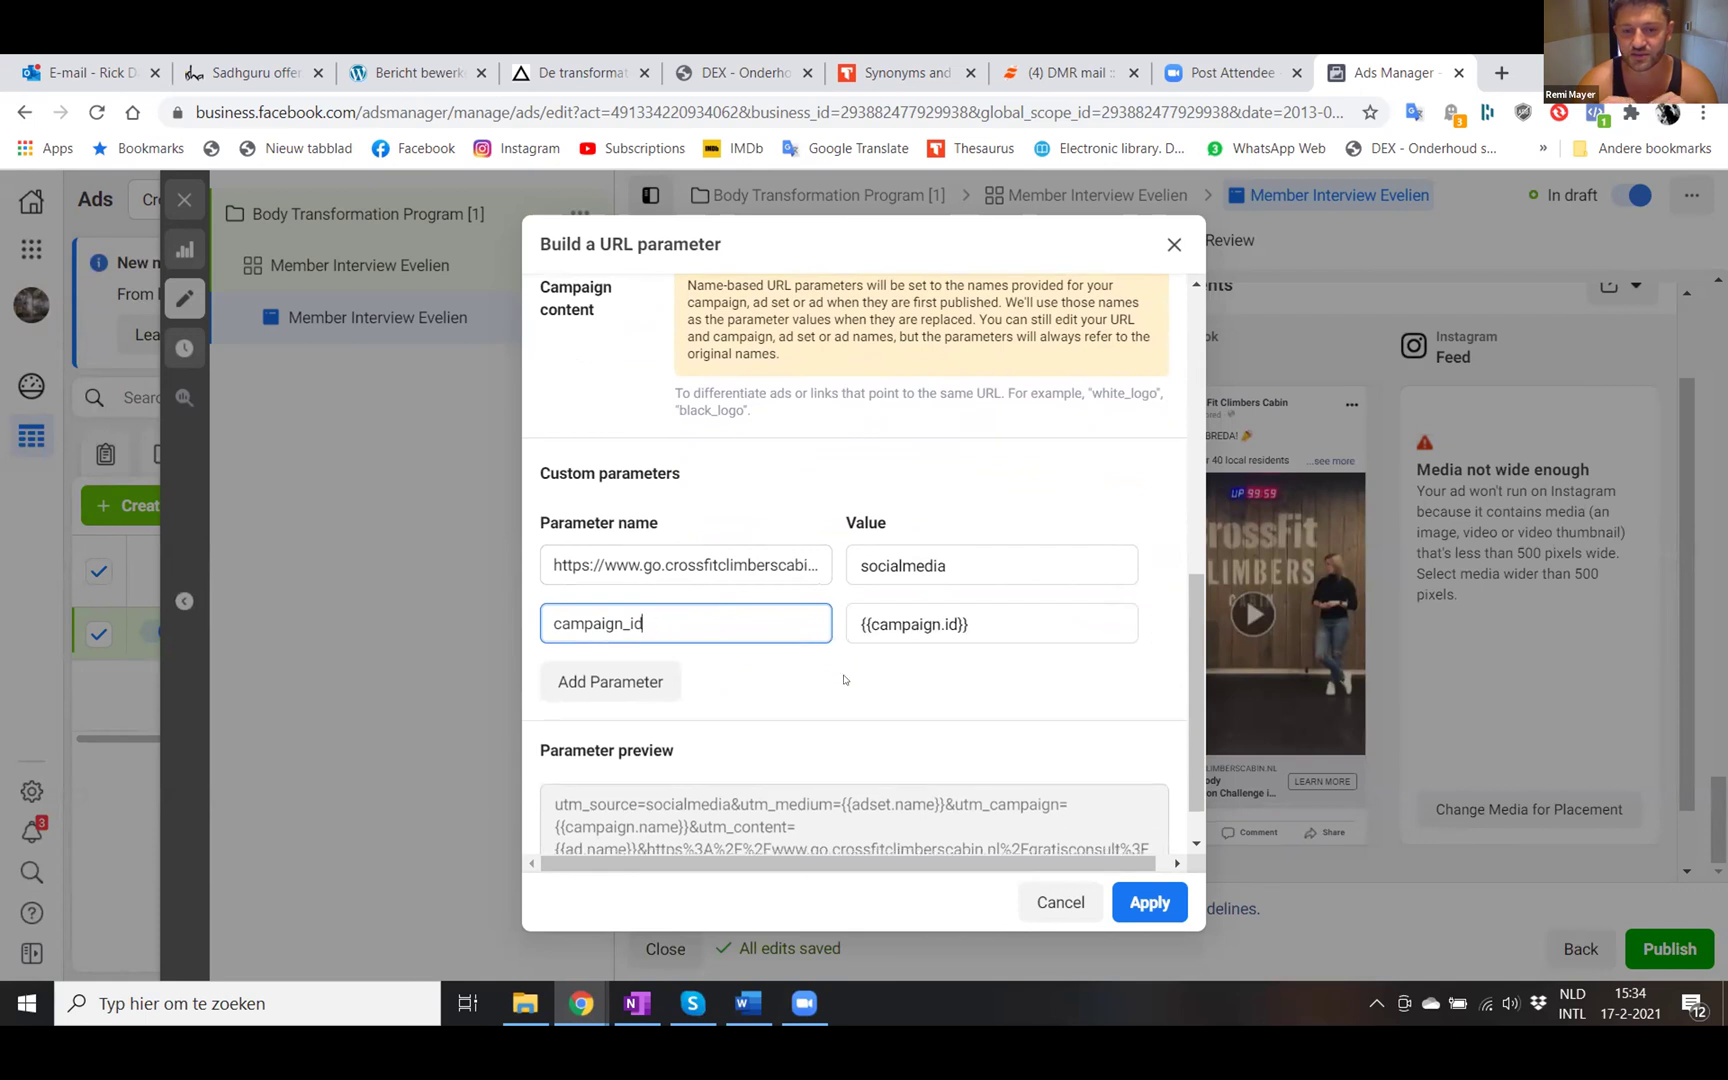
scroll(843, 680, down, 1)
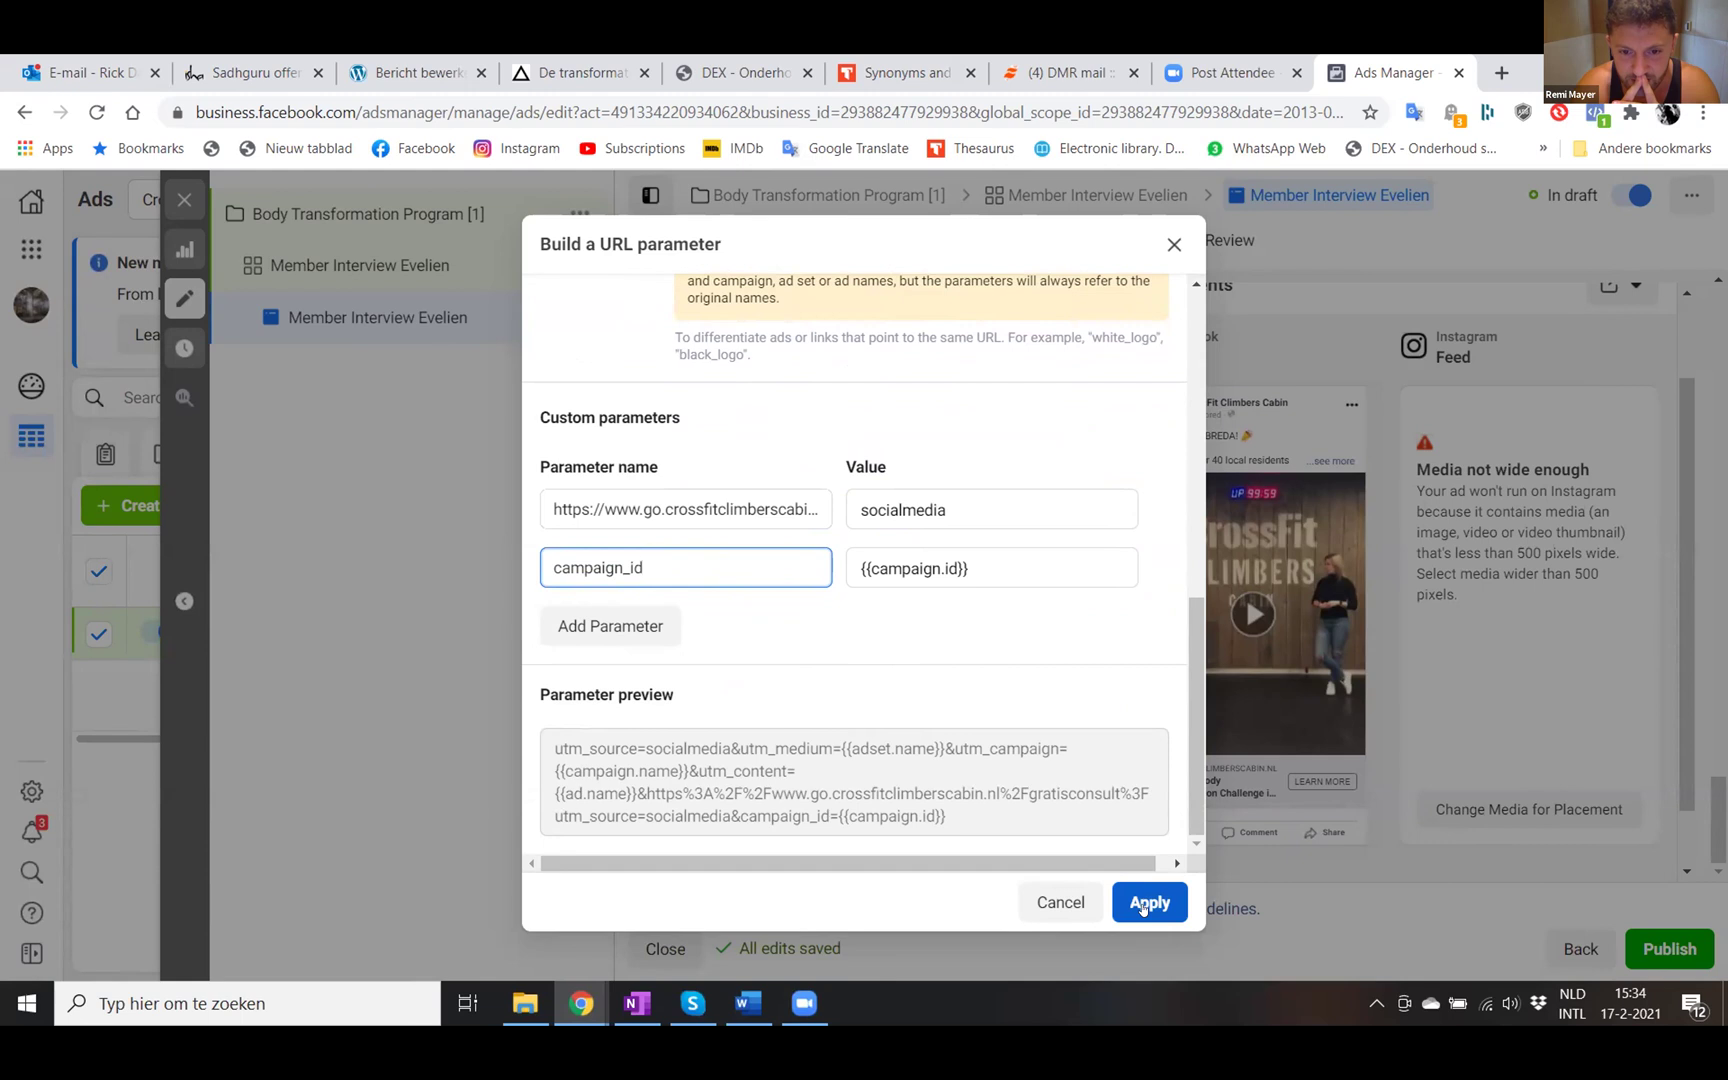
click(1143, 905)
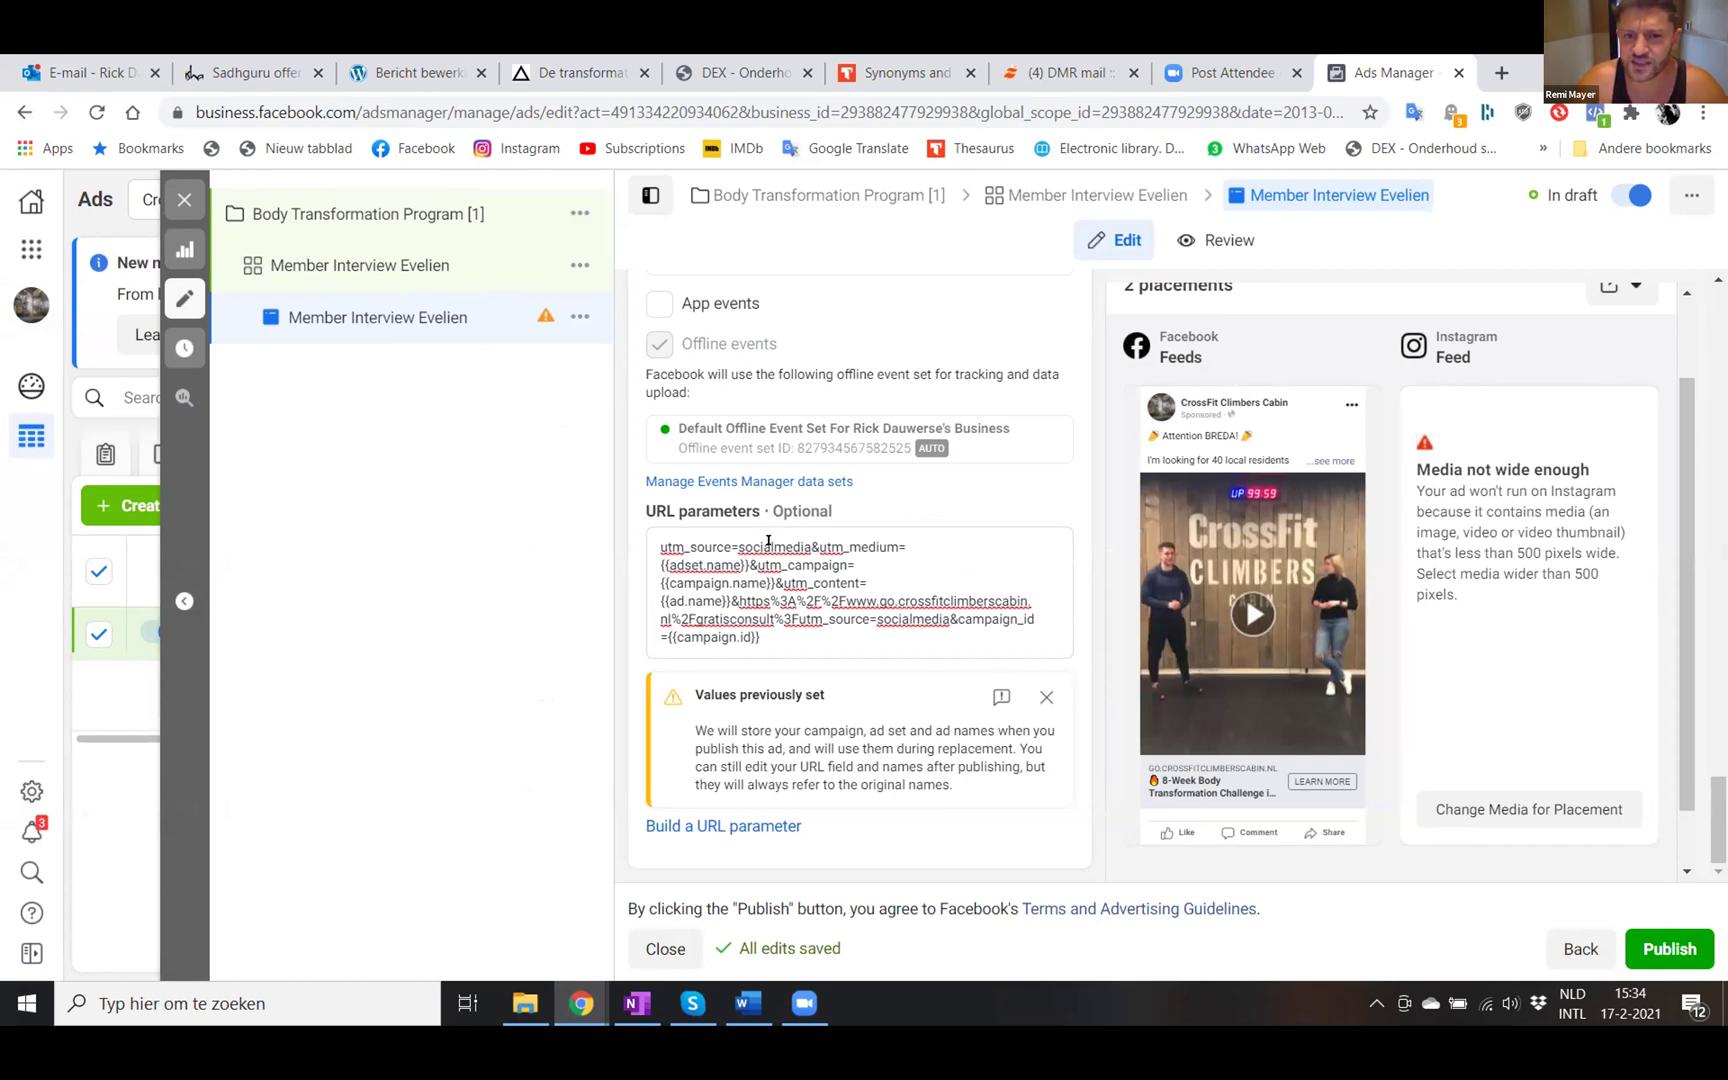
- Delete the existing URL parameters text, dismiss the 'Values previously set' warning, and reopen the builder
drag(762, 636, 576, 521)
key(BackSpace)
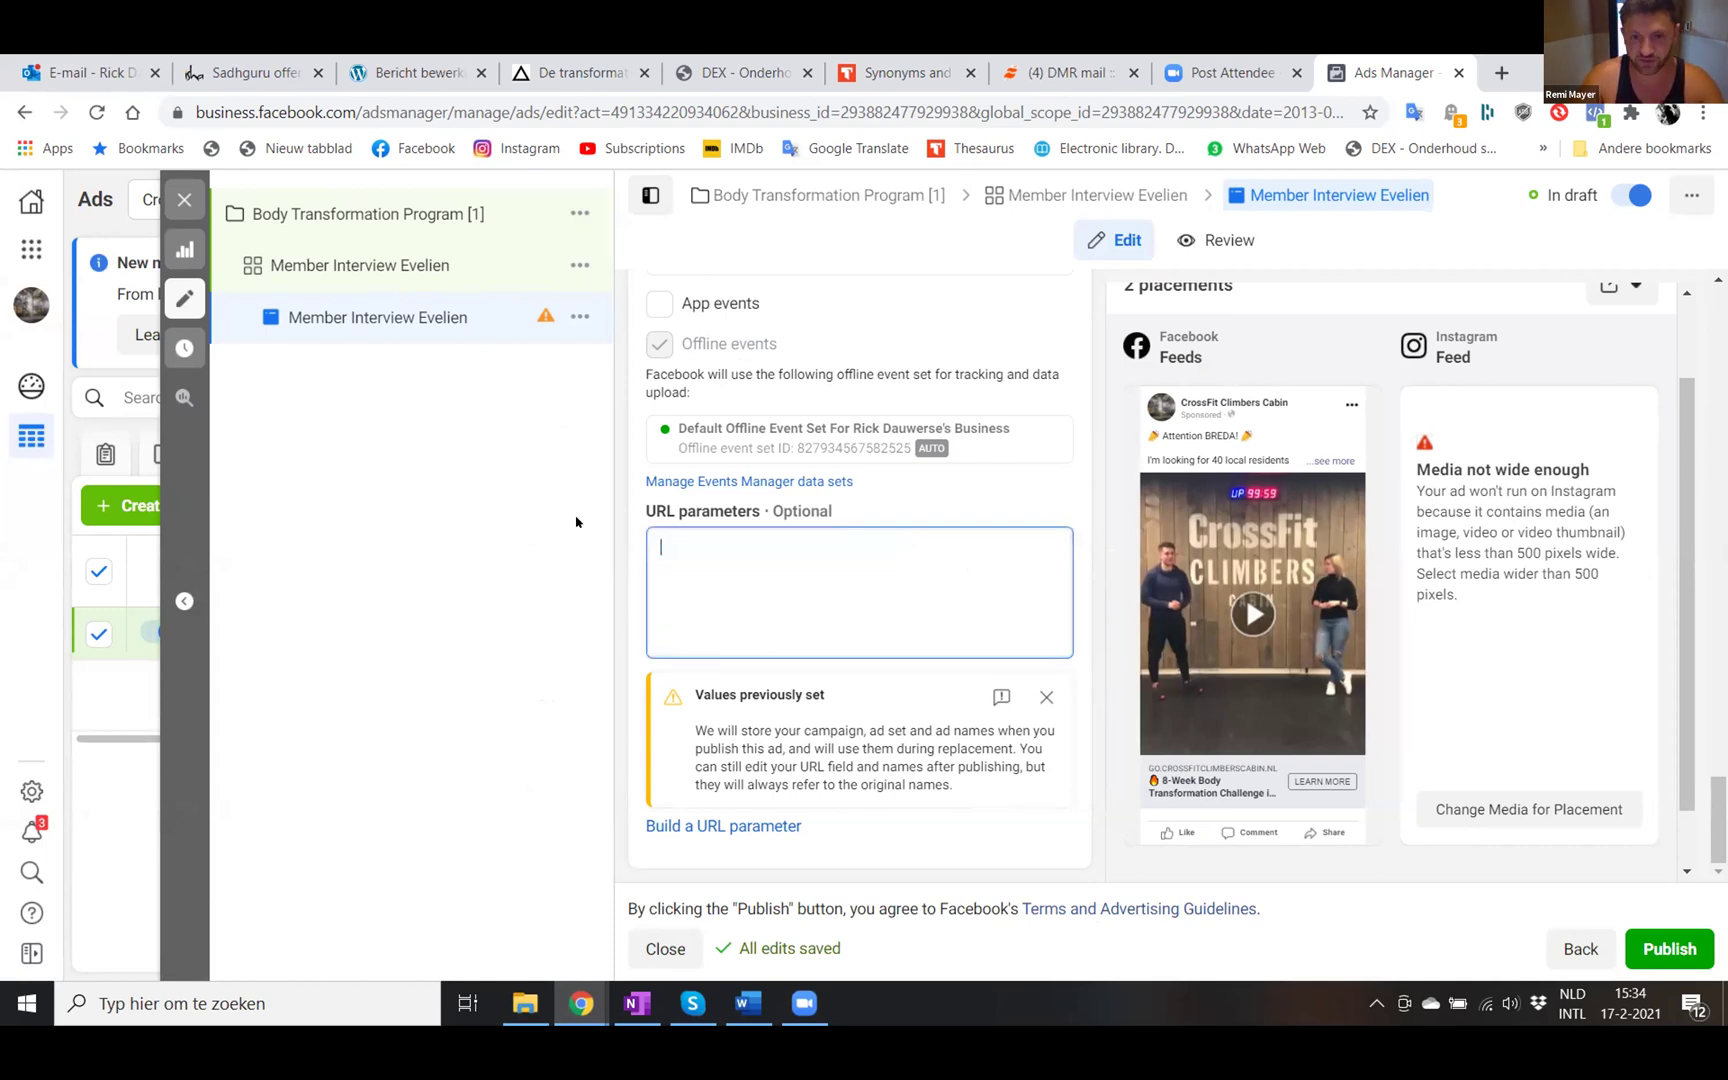
click(1045, 696)
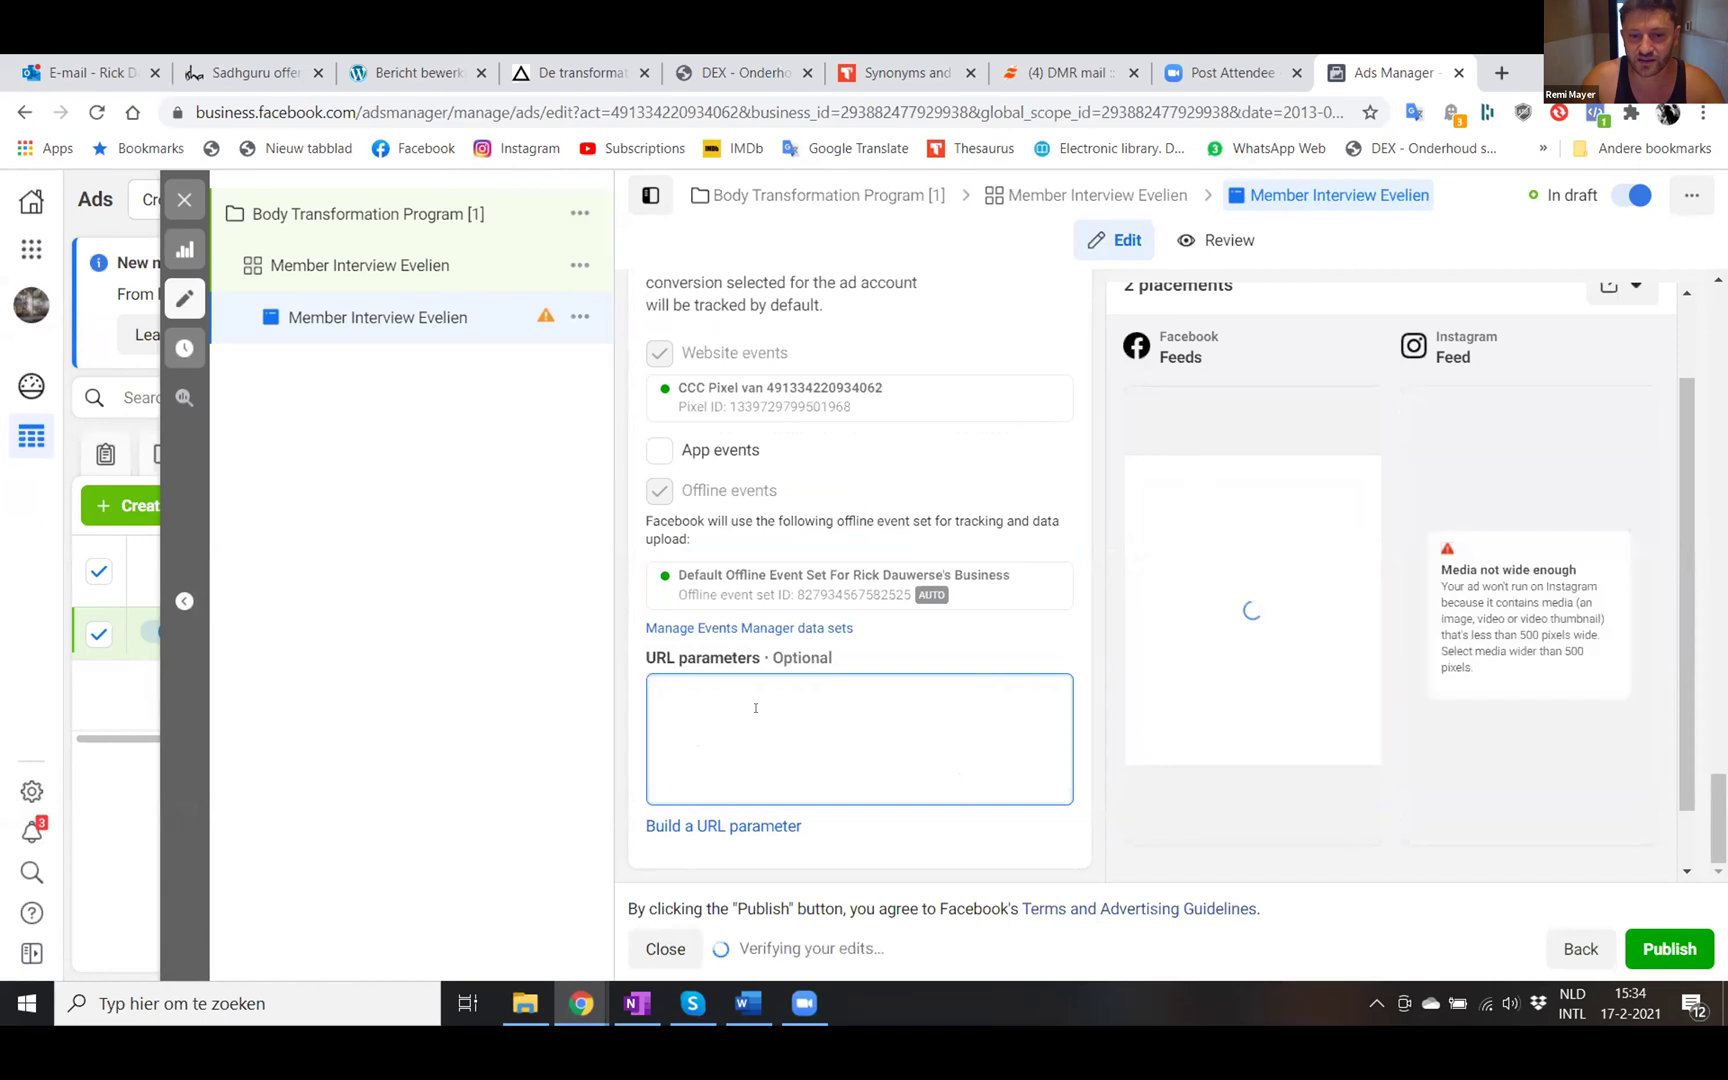
click(675, 826)
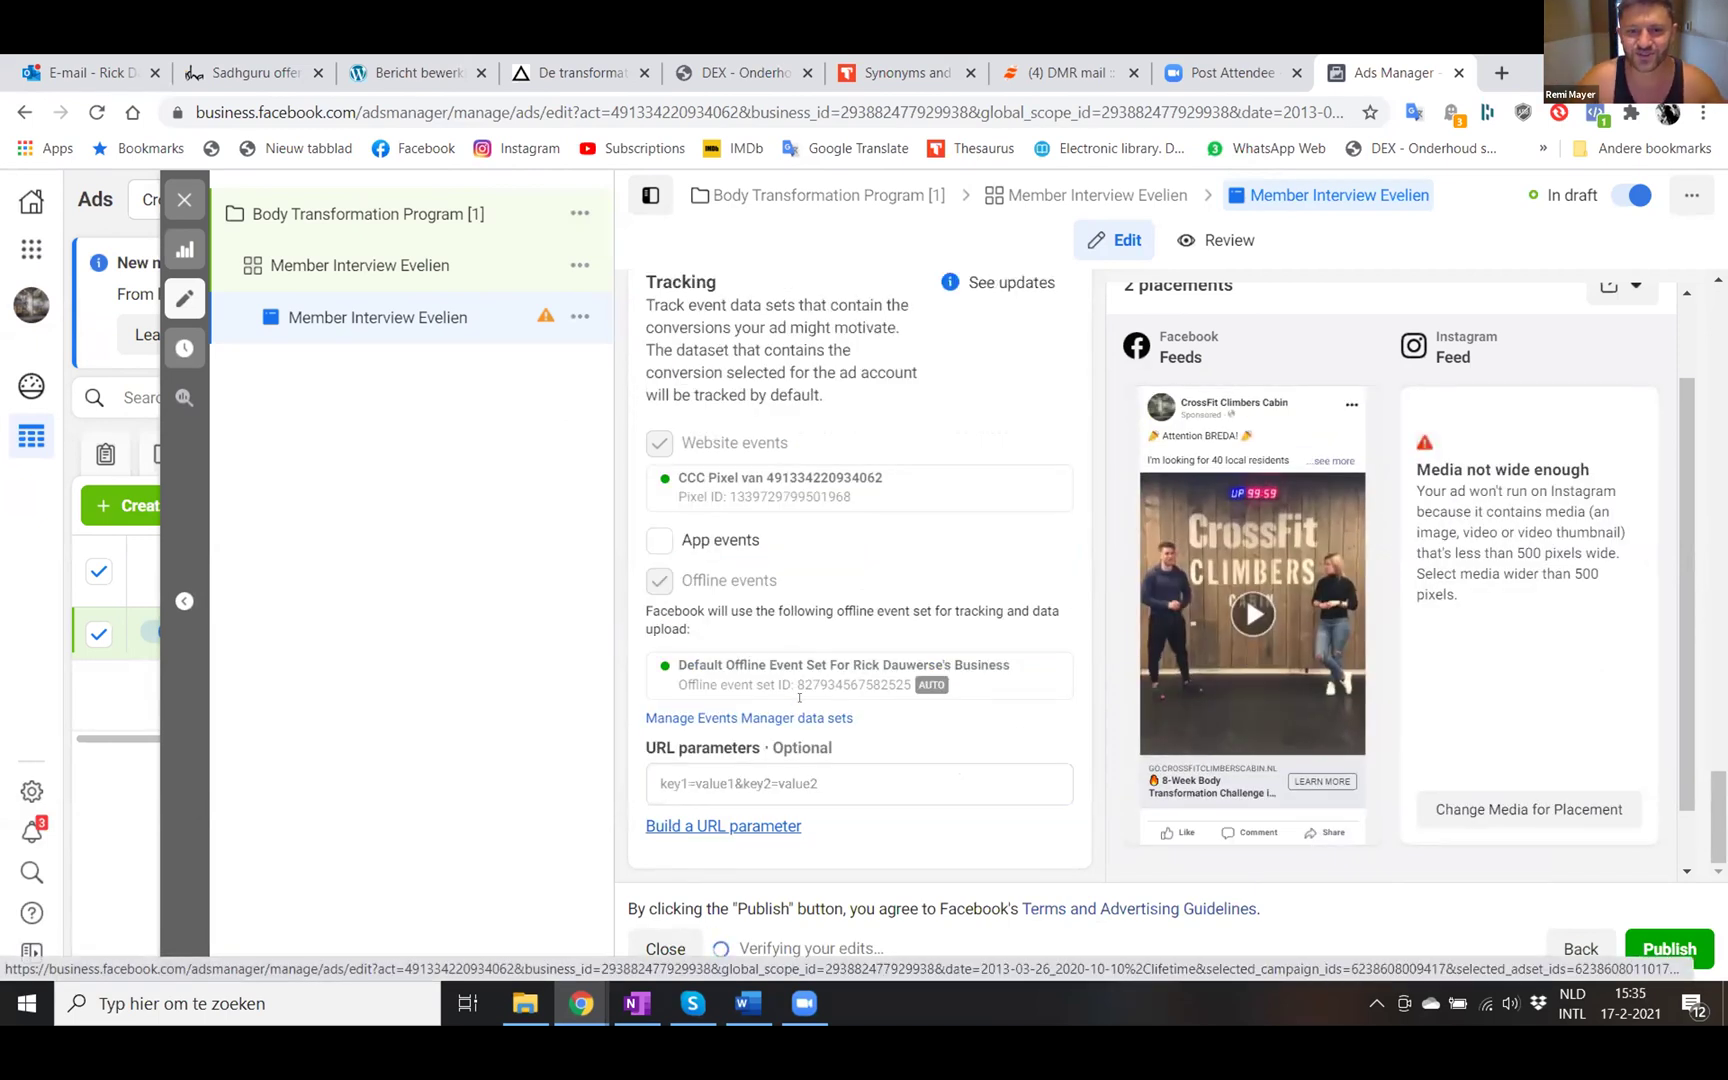
click(675, 826)
- Fill the UTM values: source socialmedia, medium {{adset.name}}, campaign {{campaign.name}}, content {{ad.name}}
click(791, 404)
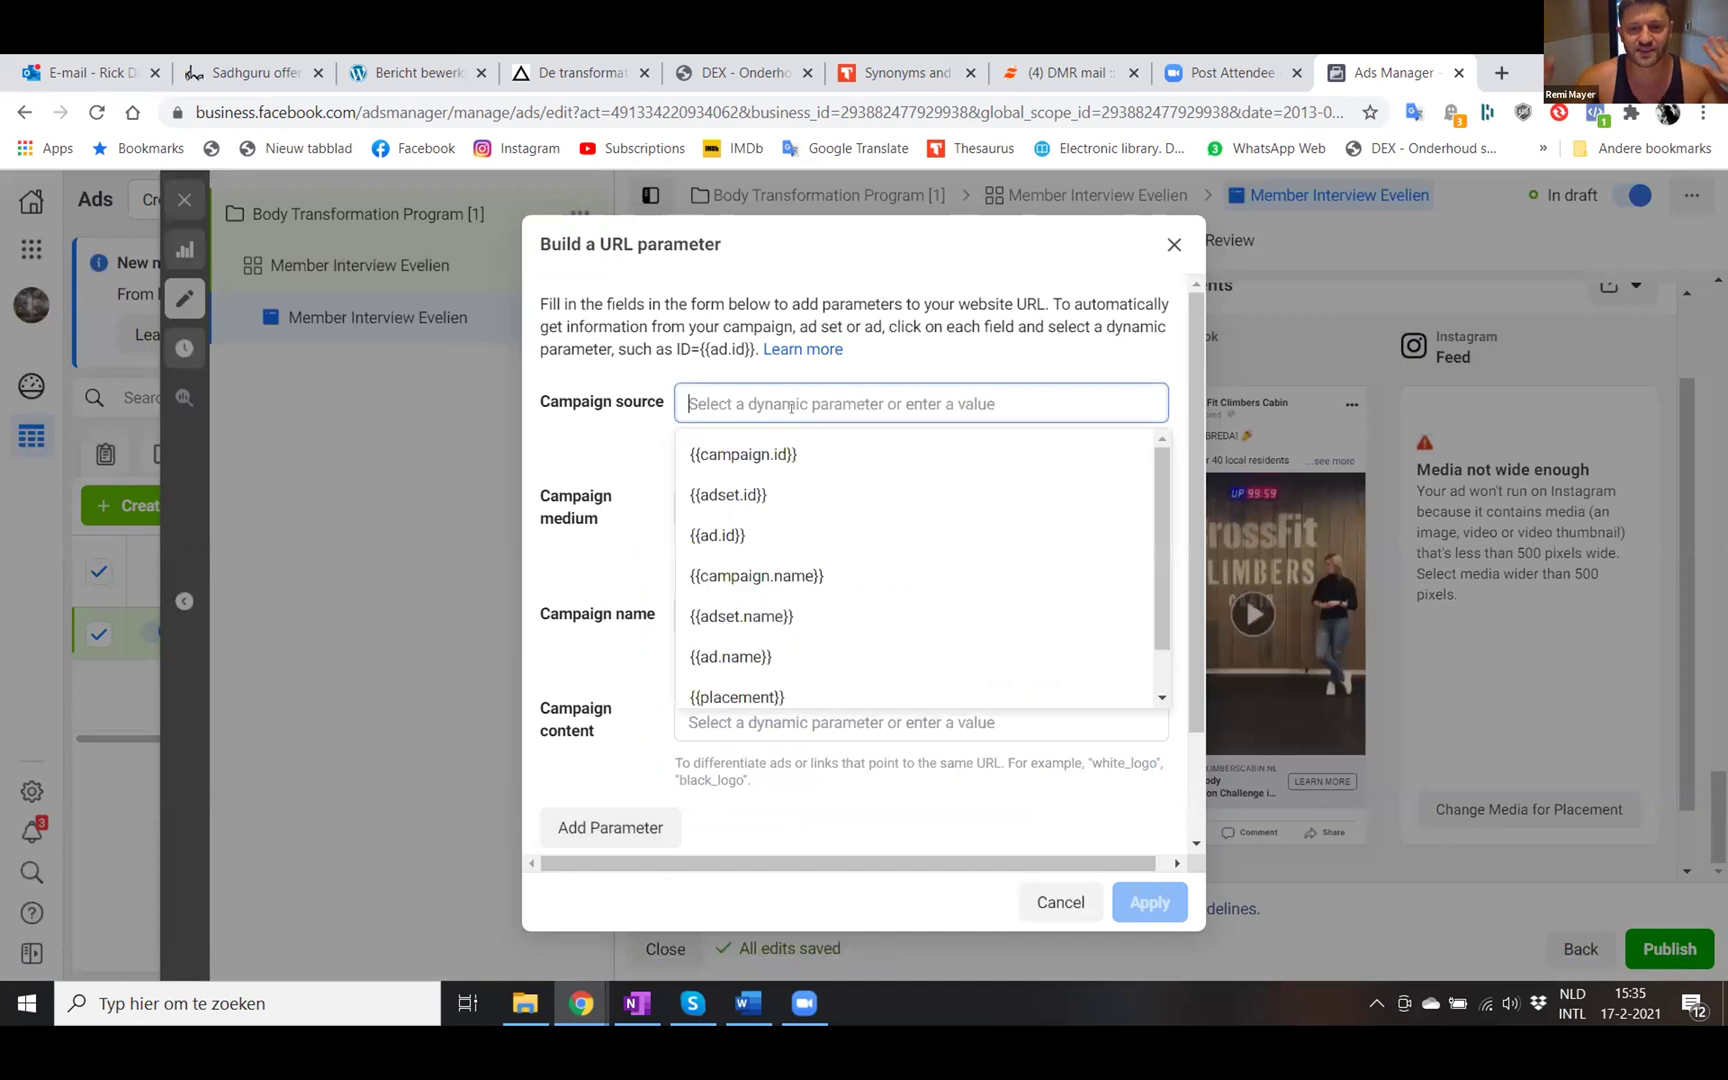
text(socialmedia)
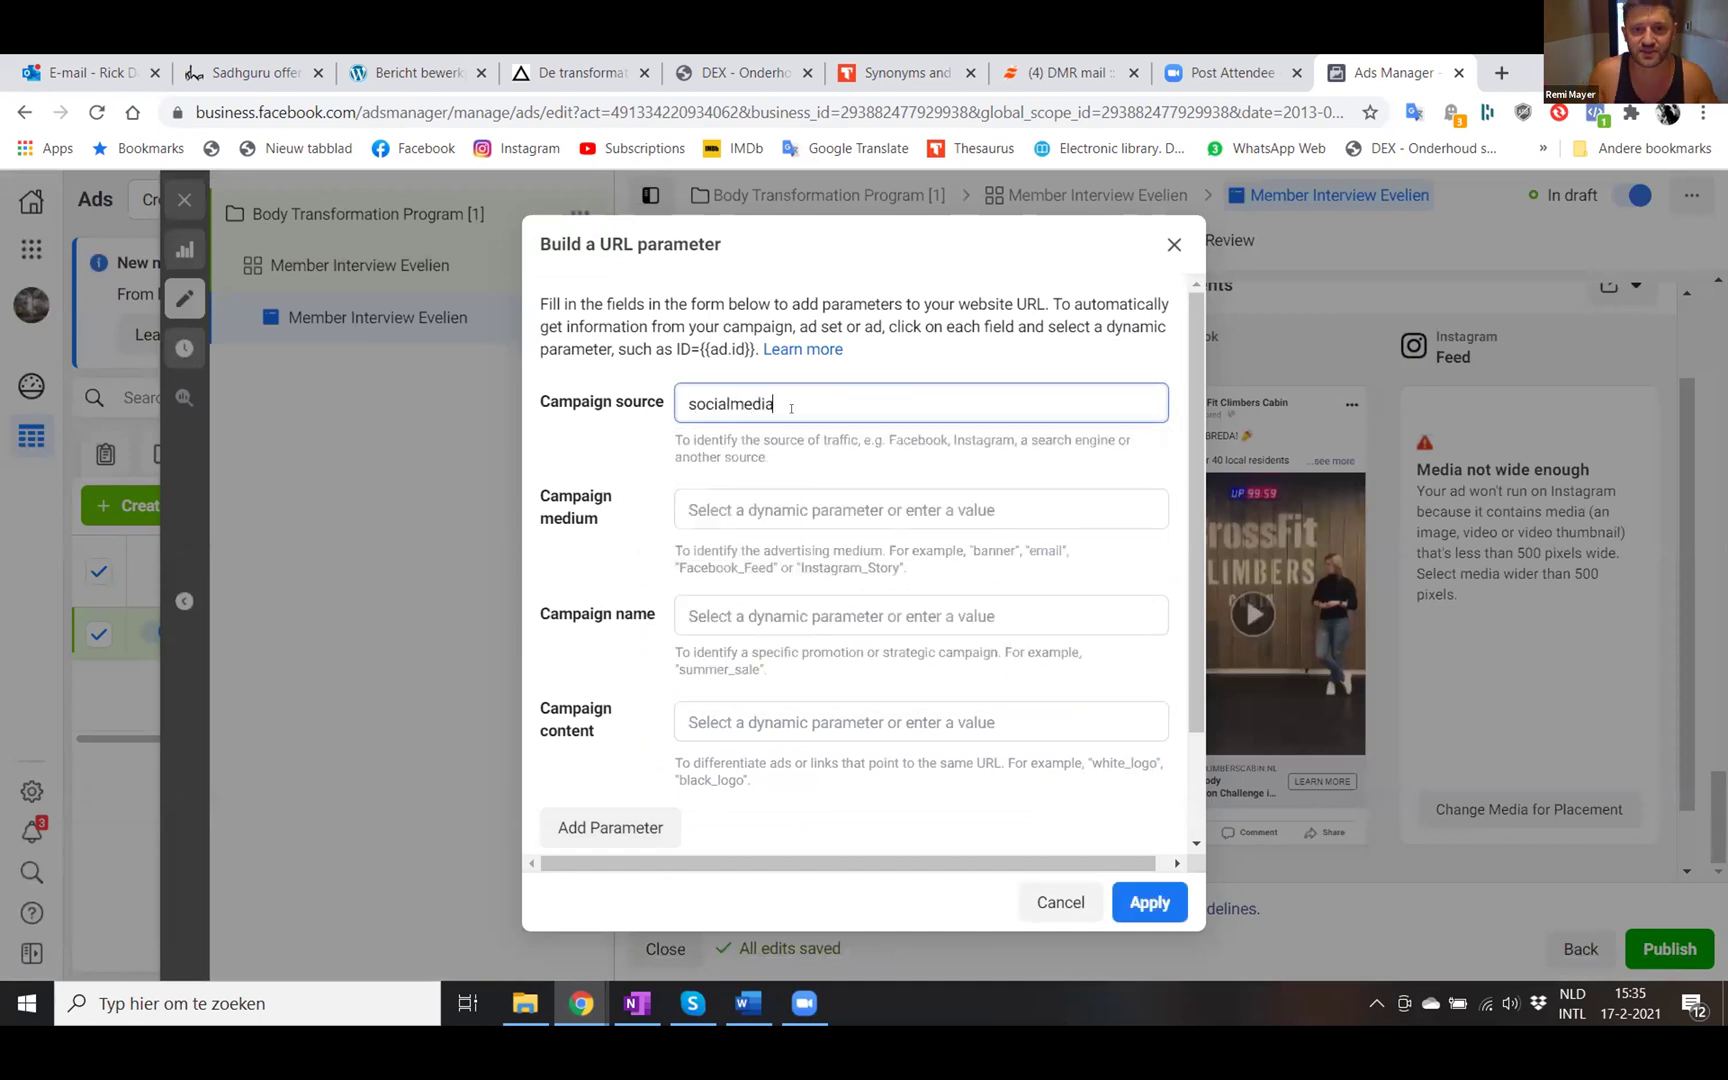
click(715, 520)
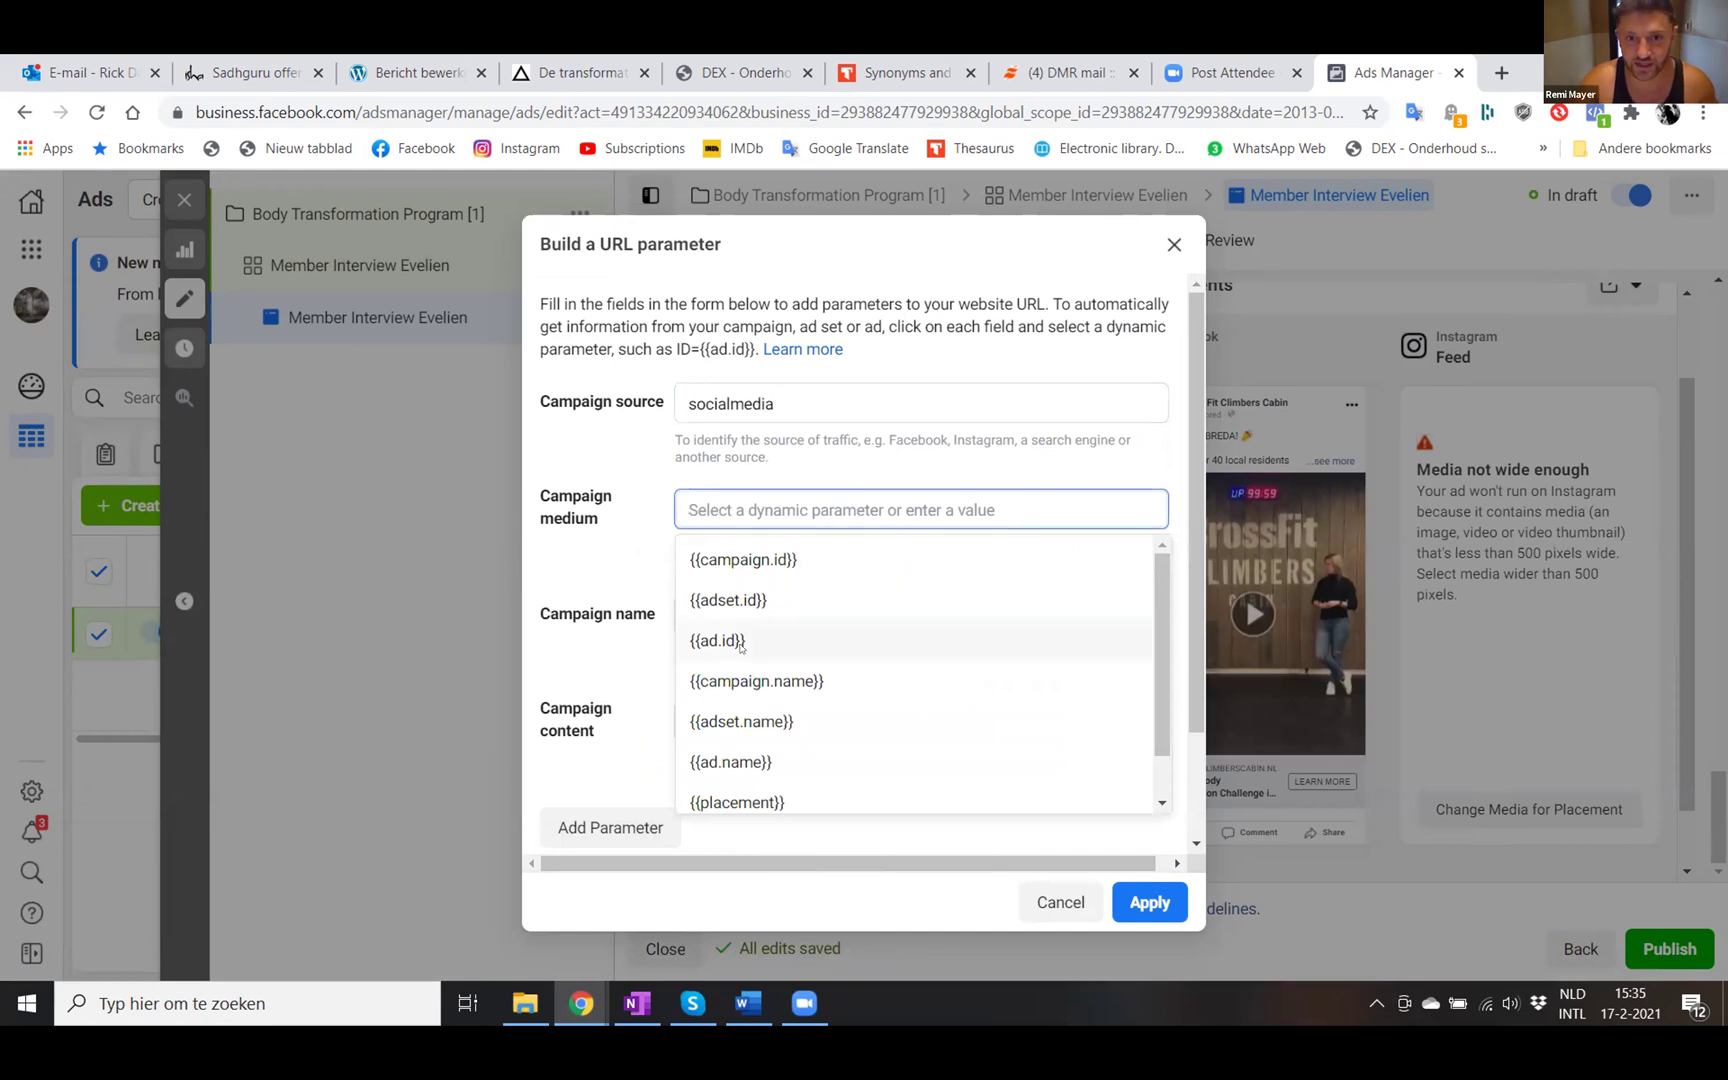
click(740, 718)
click(734, 714)
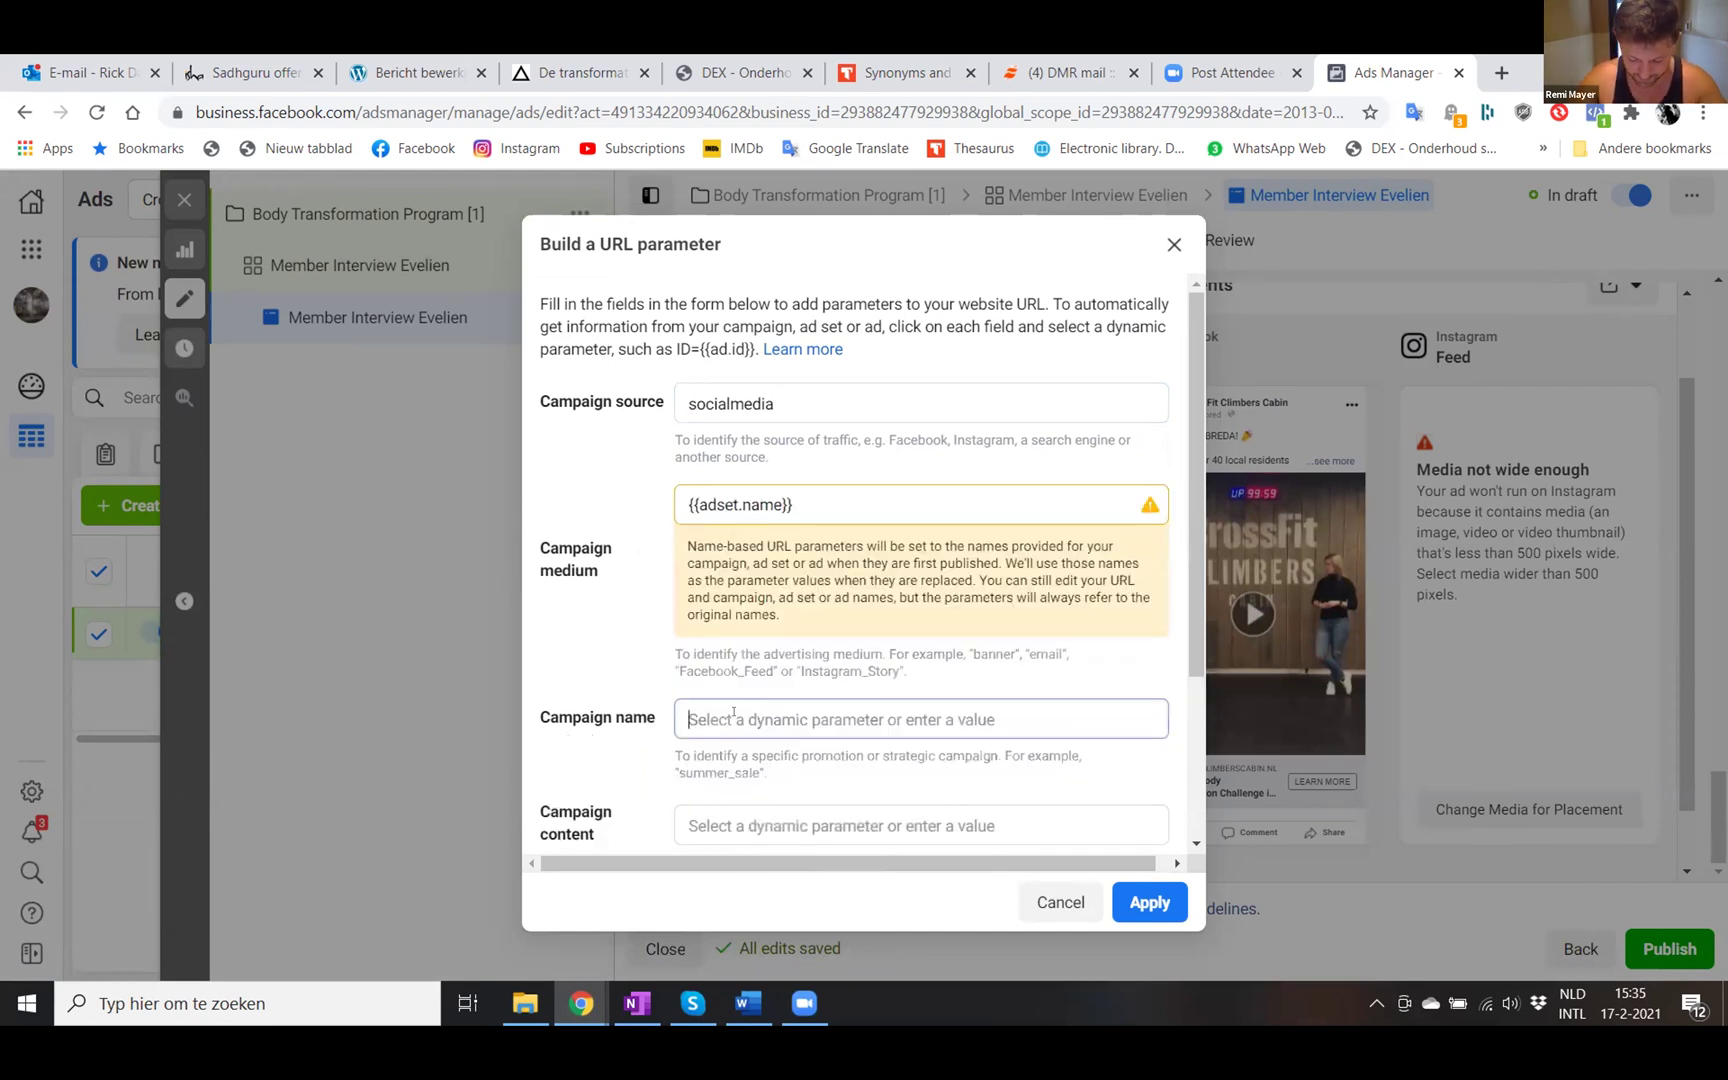
scroll(734, 714, down, 1)
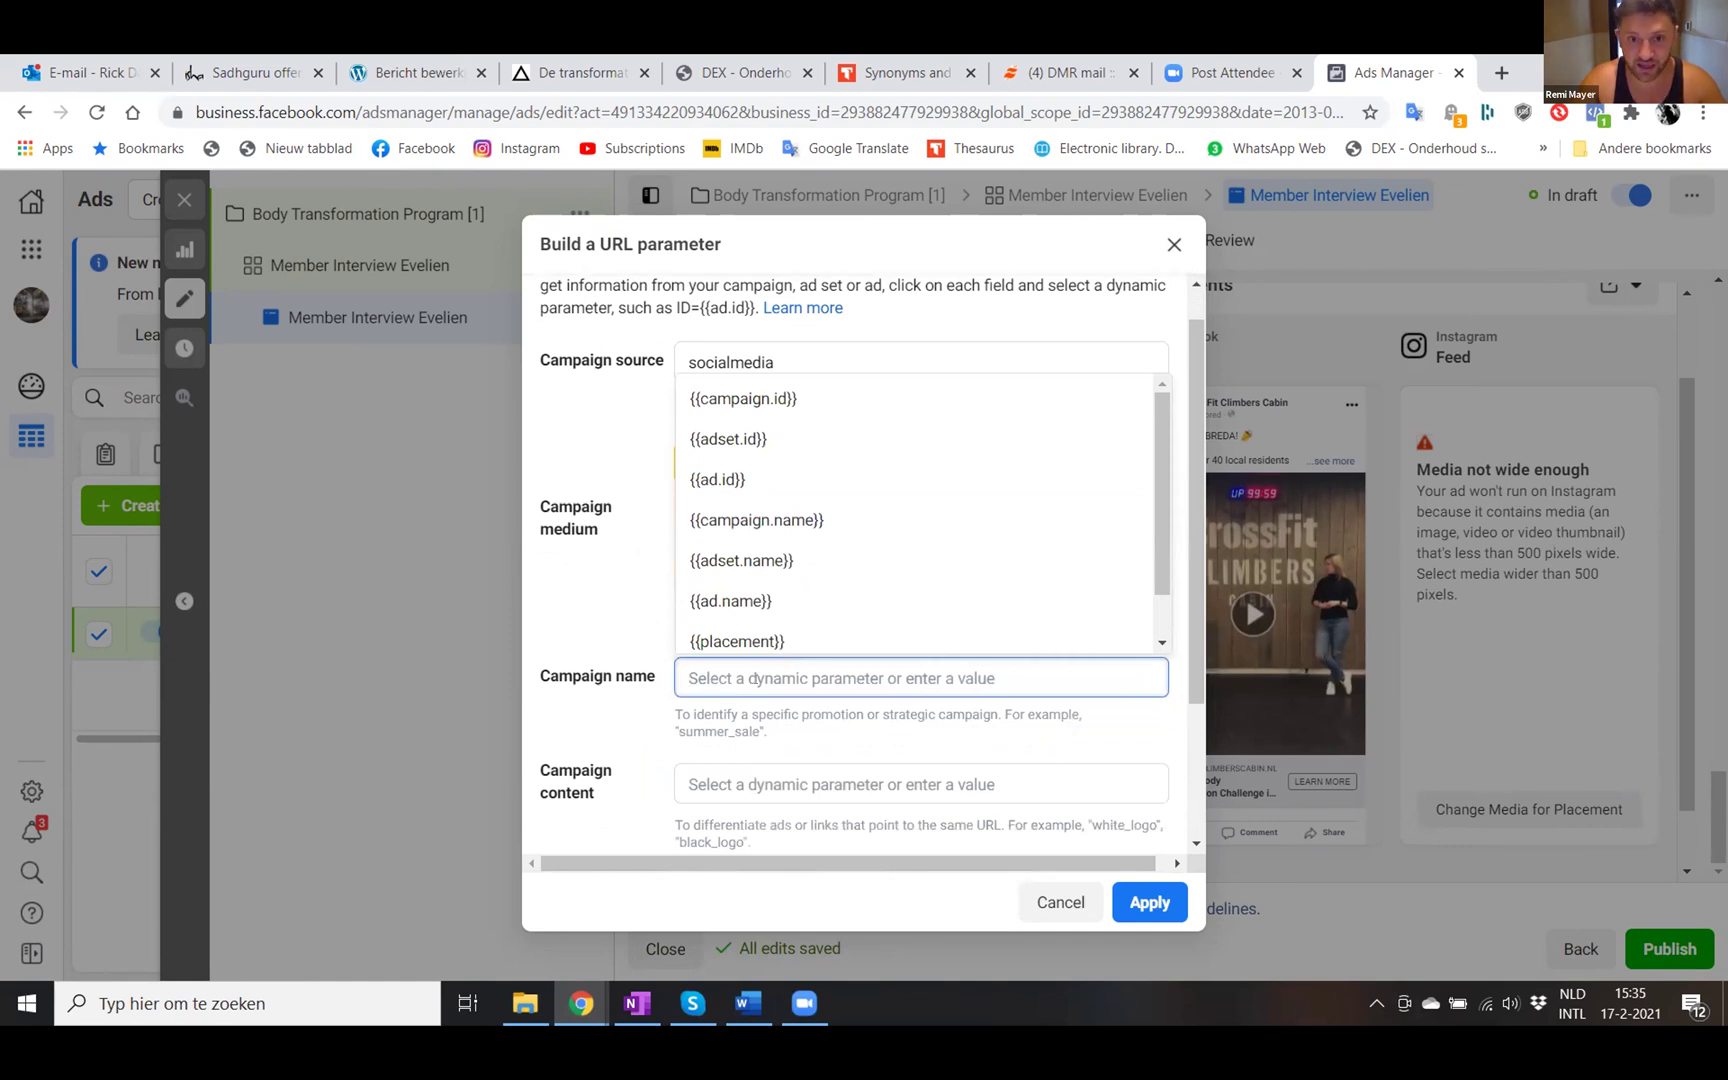
click(772, 522)
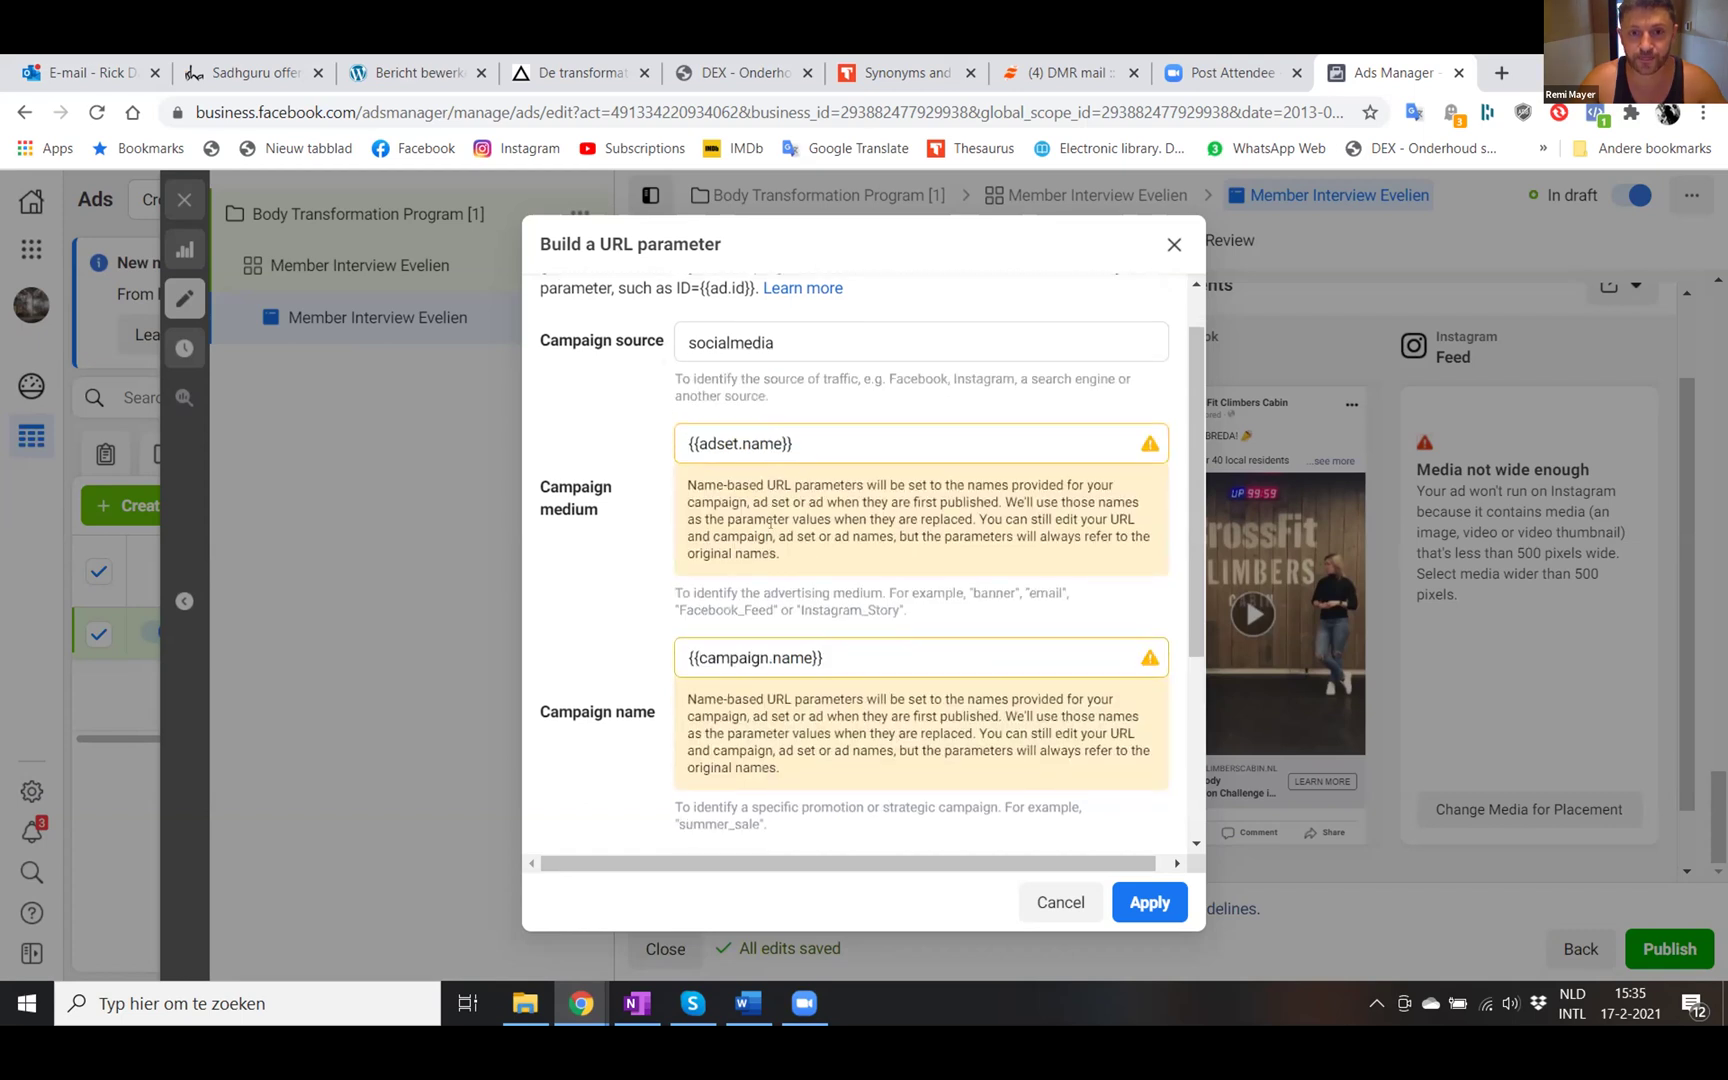
scroll(770, 522, down, 3)
click(739, 649)
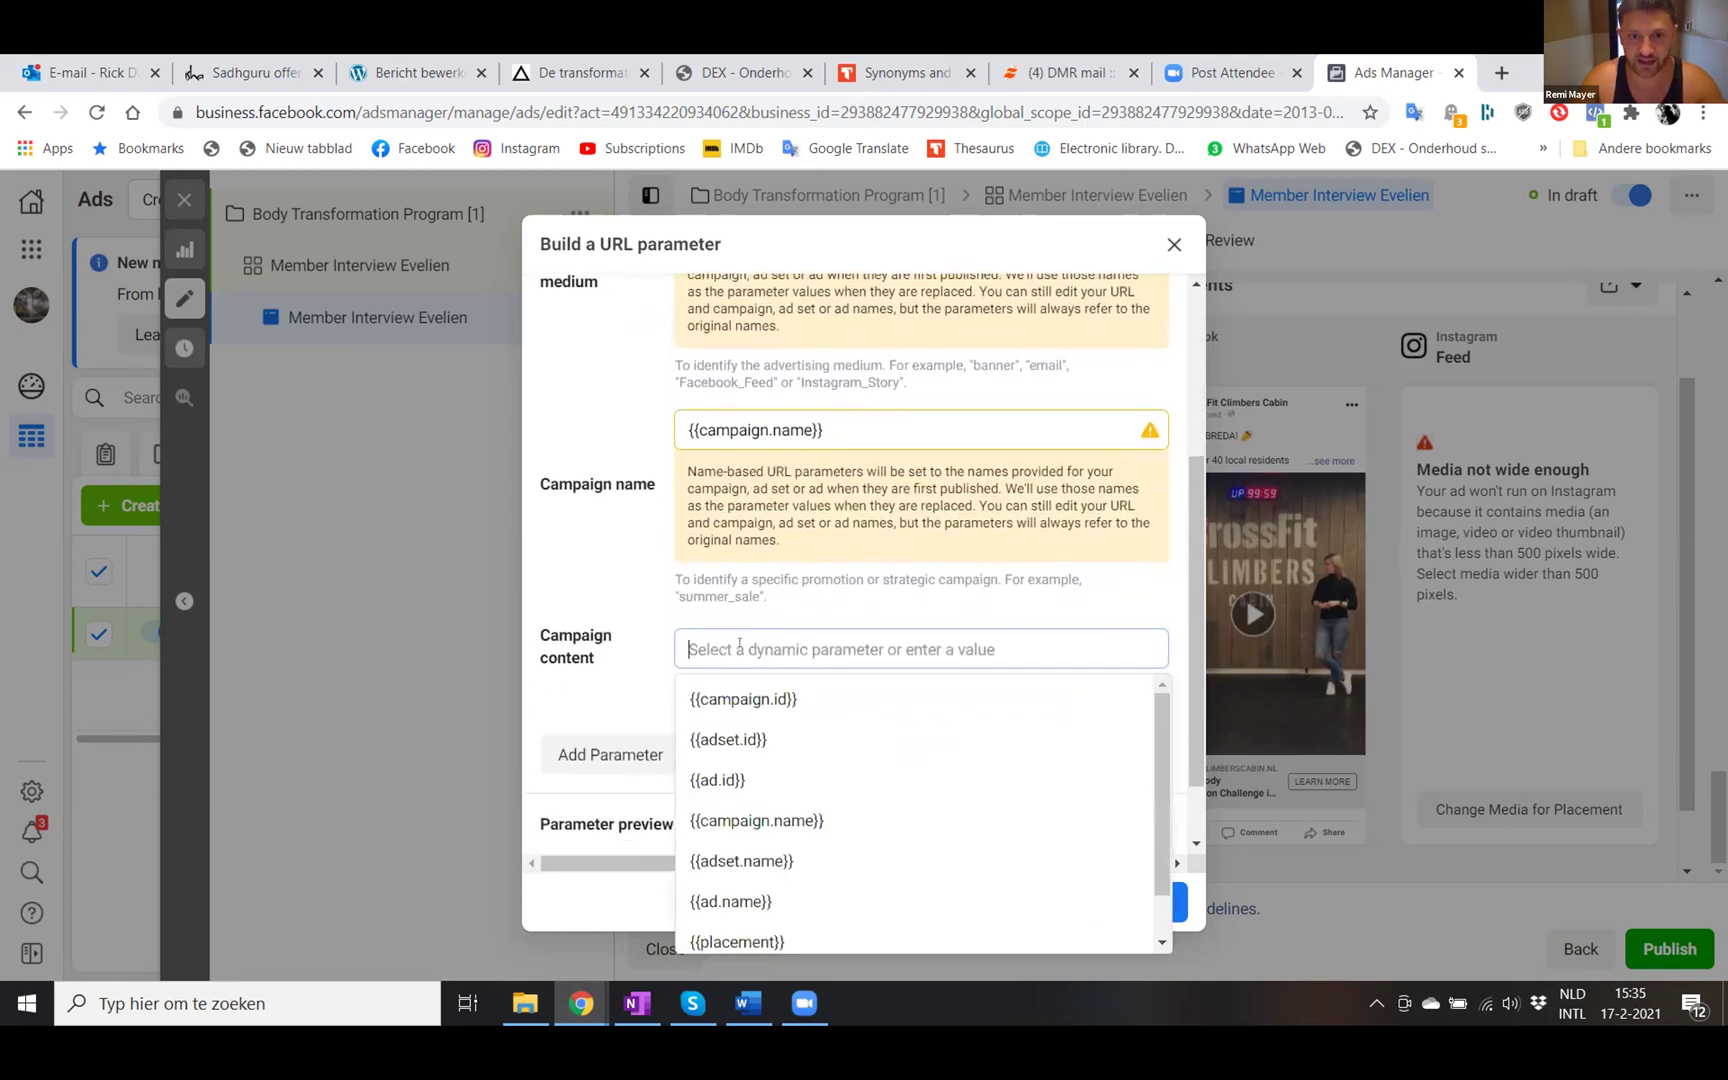
click(745, 901)
scroll(592, 680, down, 2)
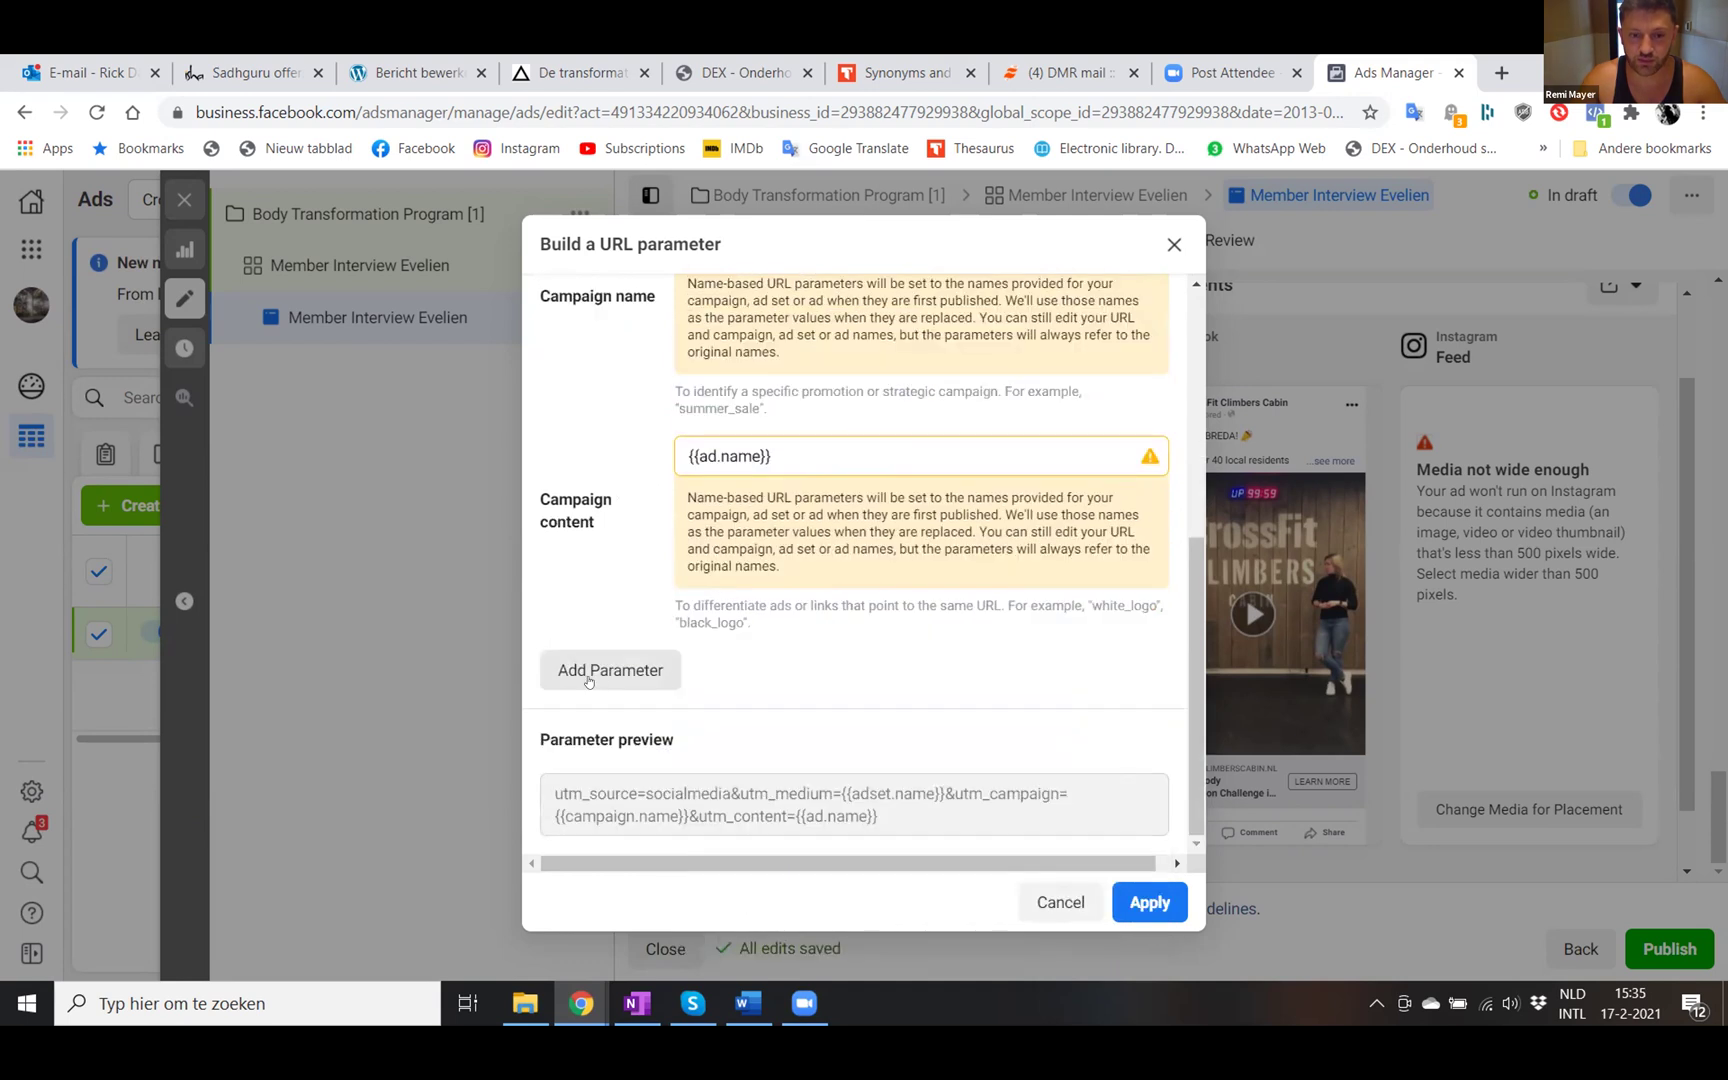
- Add the custom parameter campaign_id={{campaign.id}} and apply the parameters to the ad
click(613, 670)
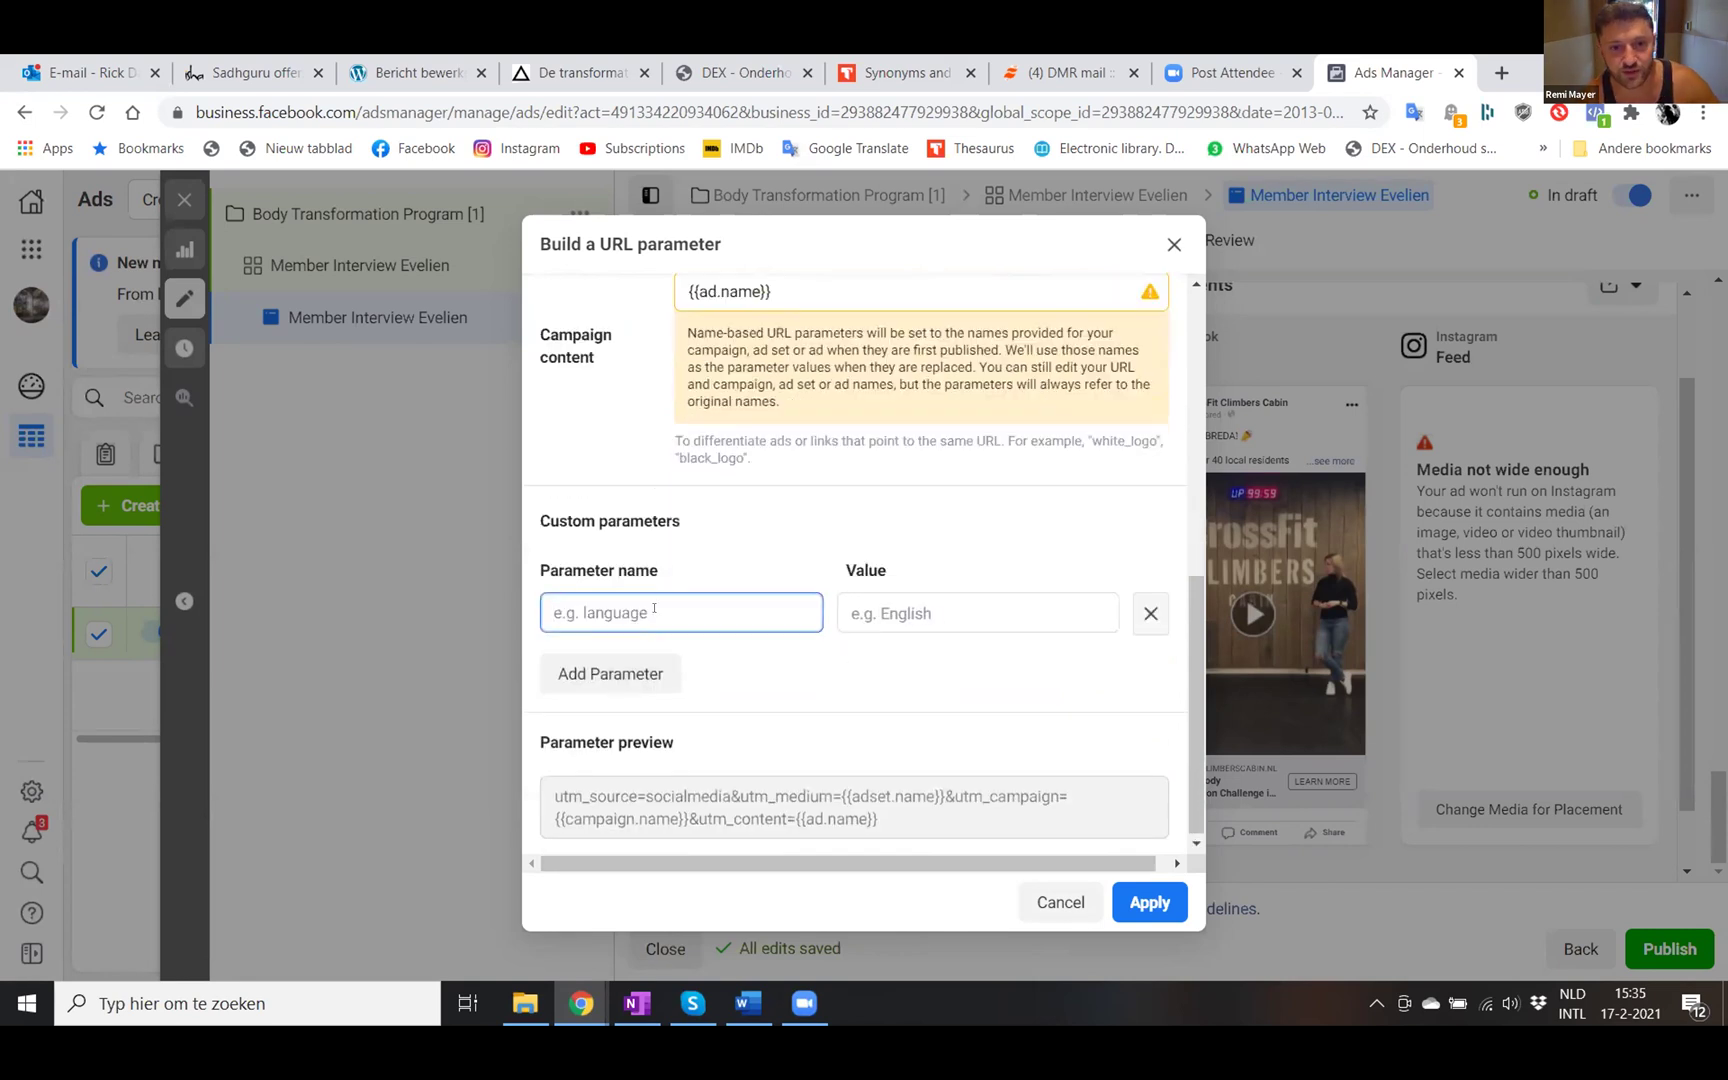
text(campaign)
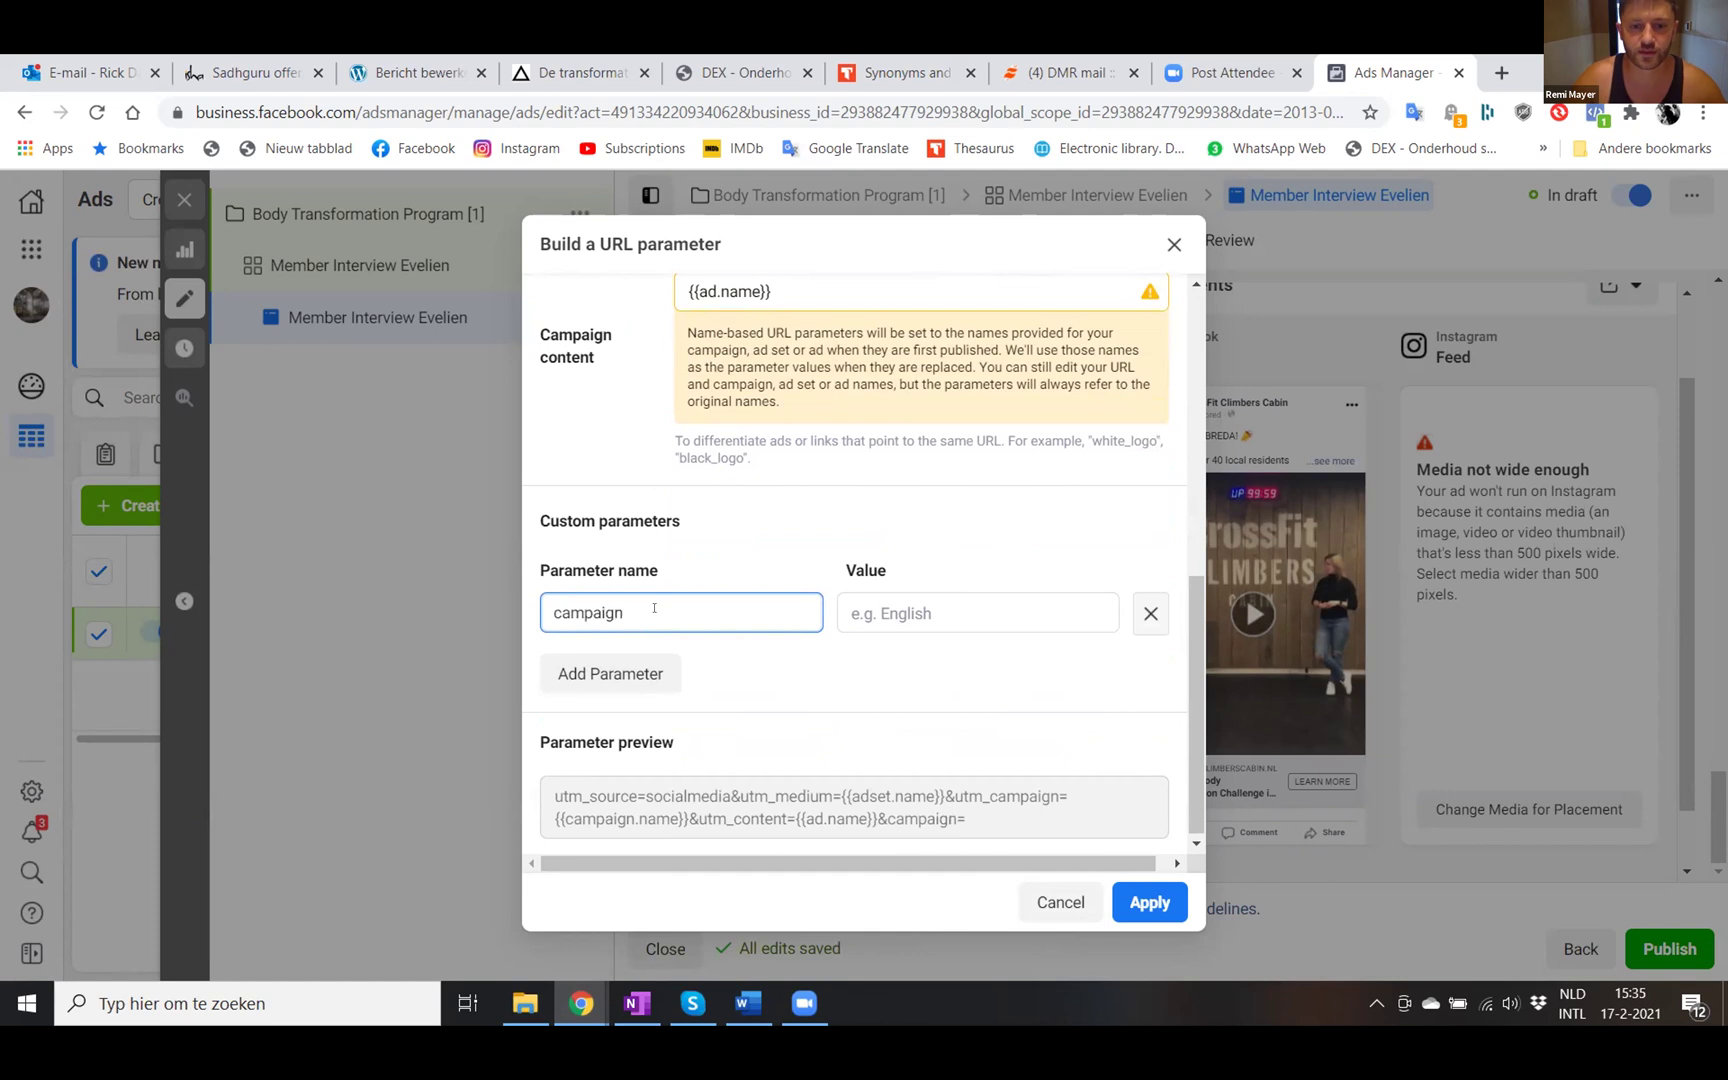
text(_id)
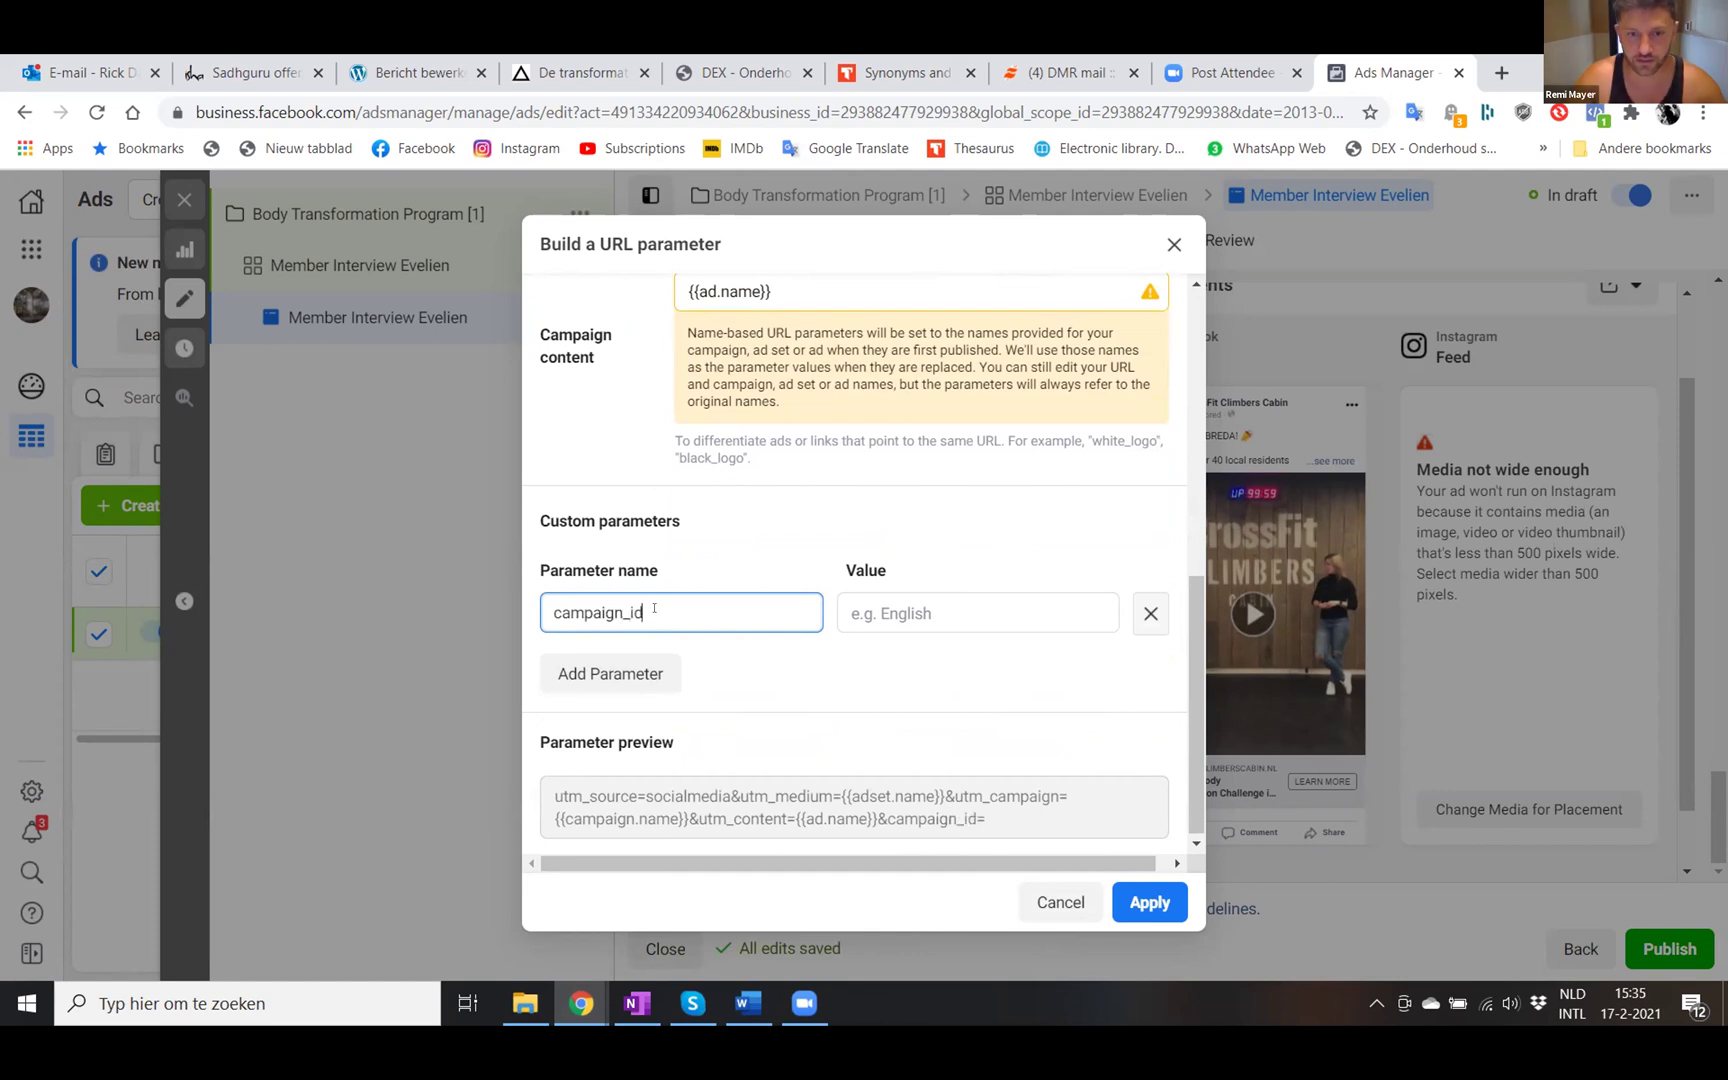
click(874, 612)
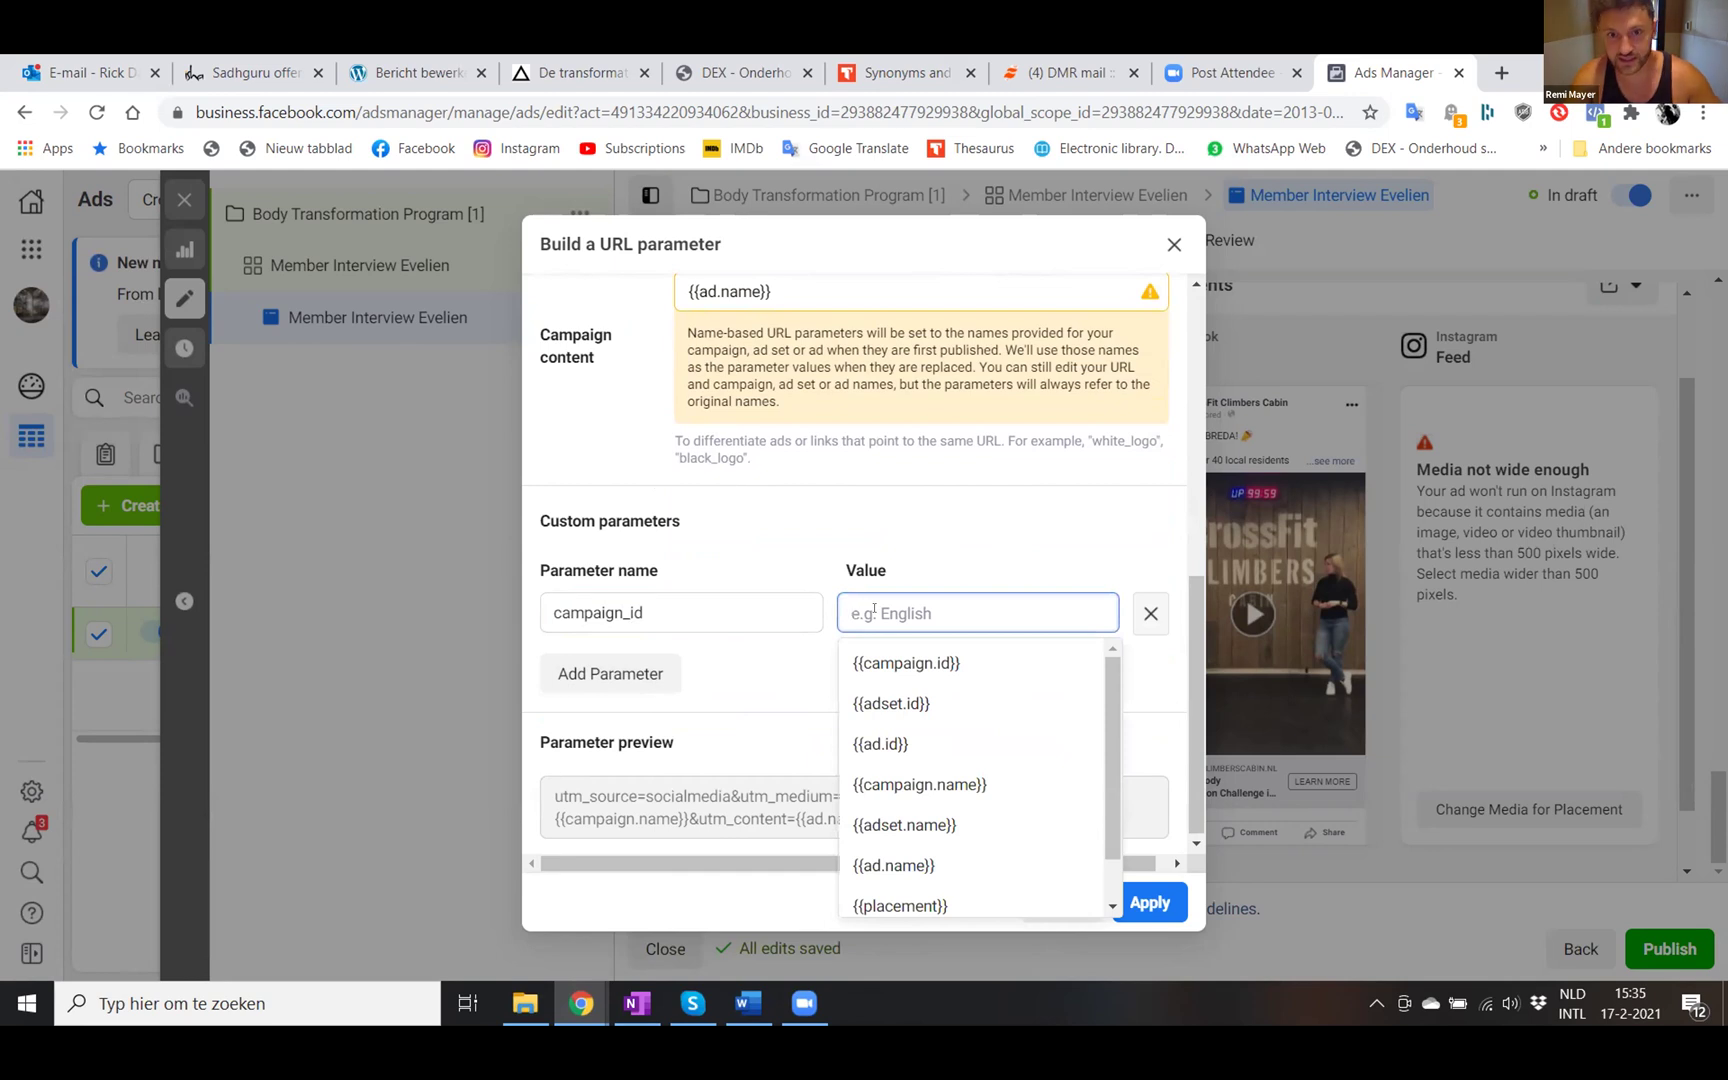
text(campaign.id}})
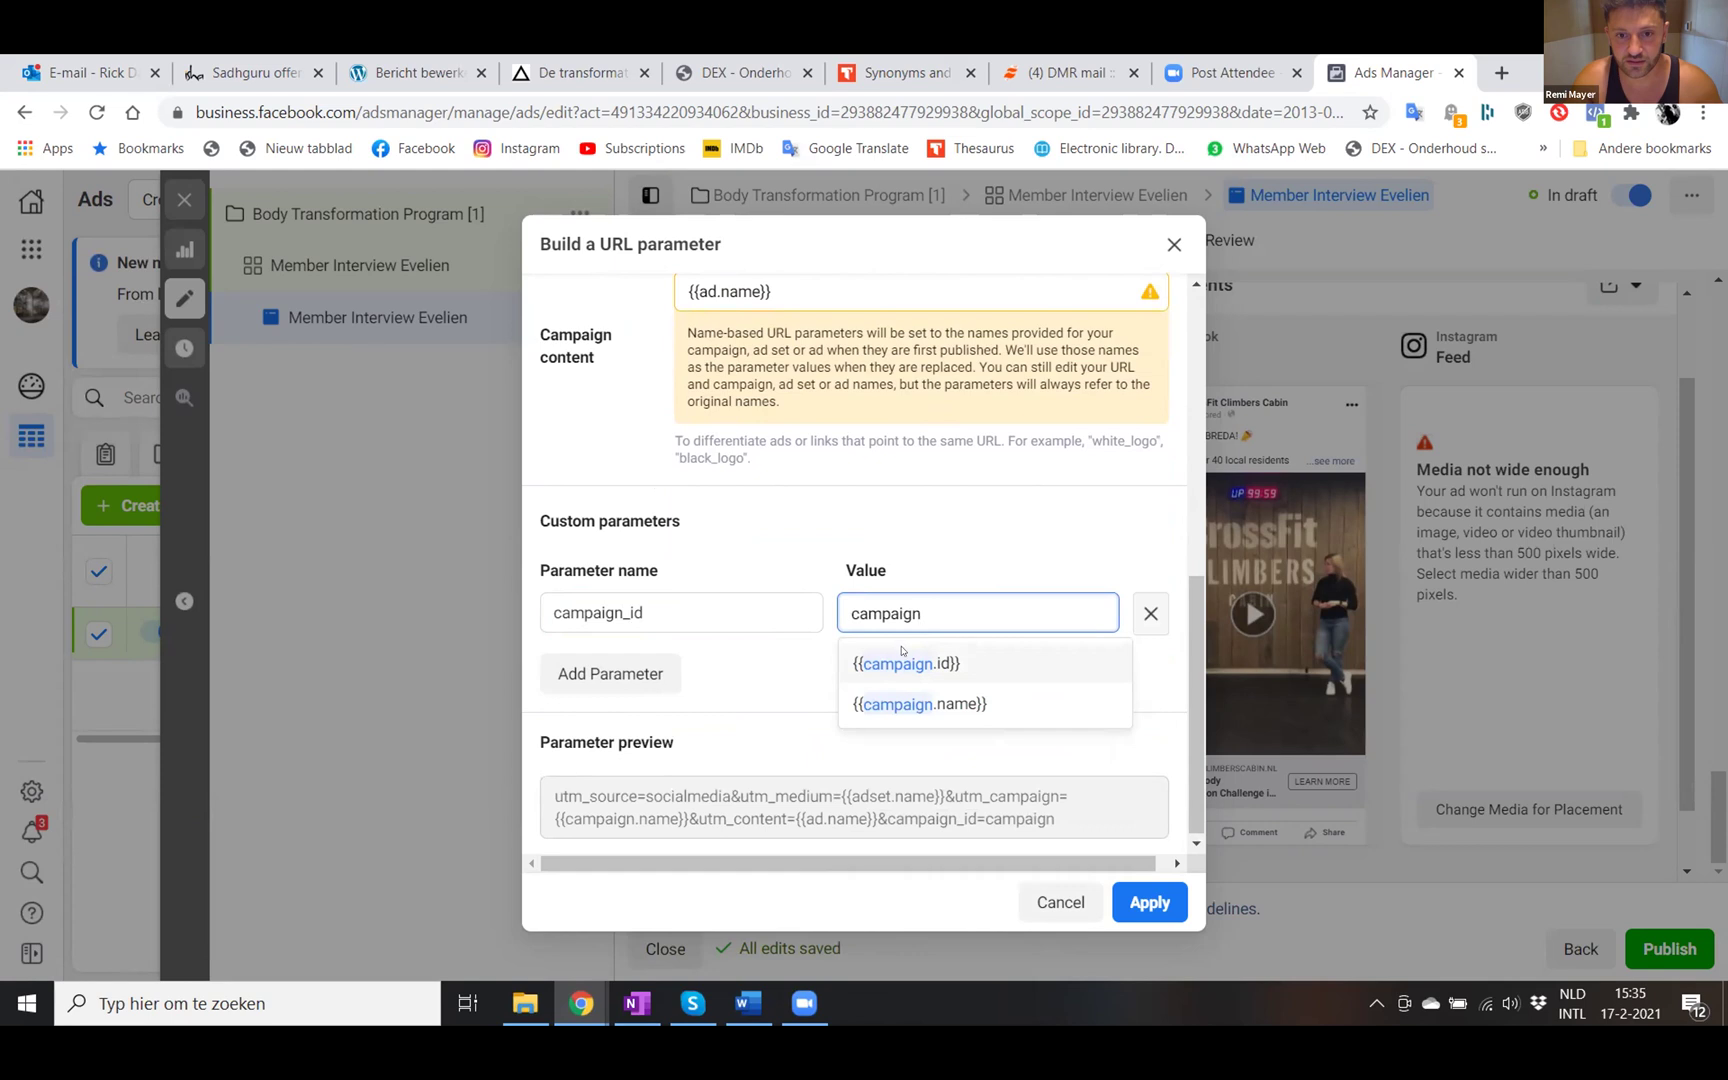
click(901, 651)
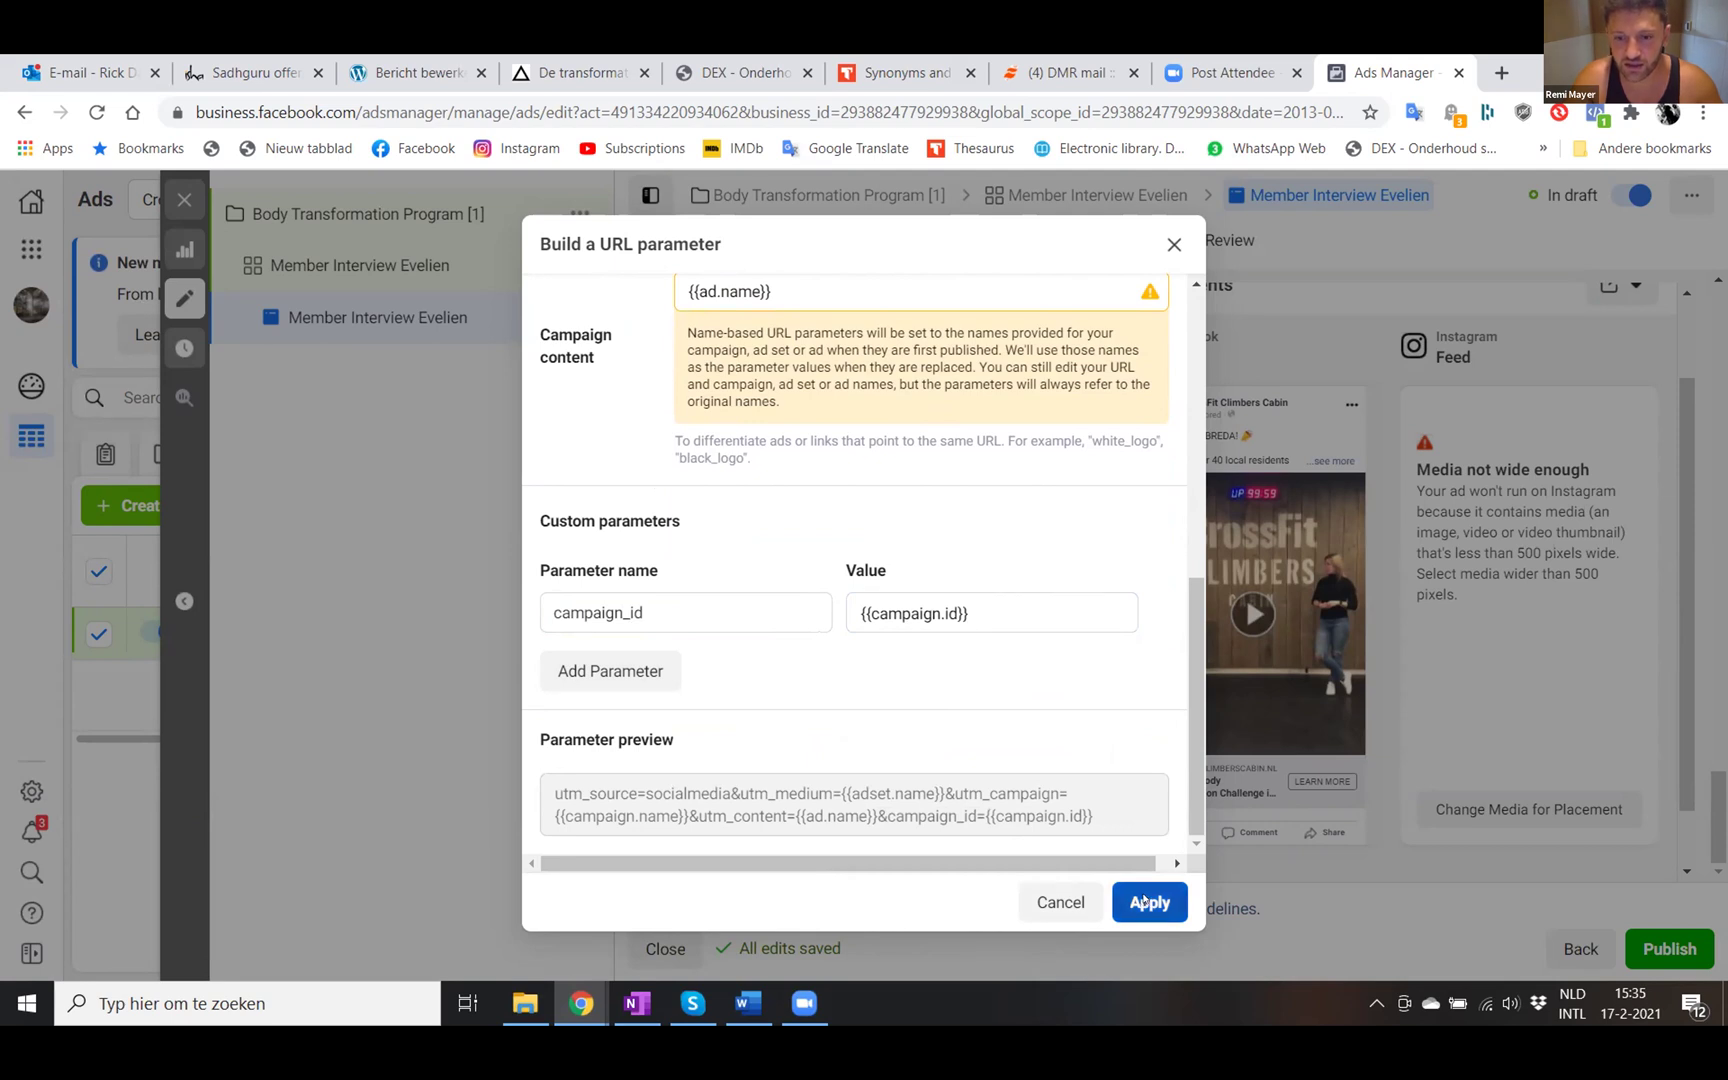
click(1145, 902)
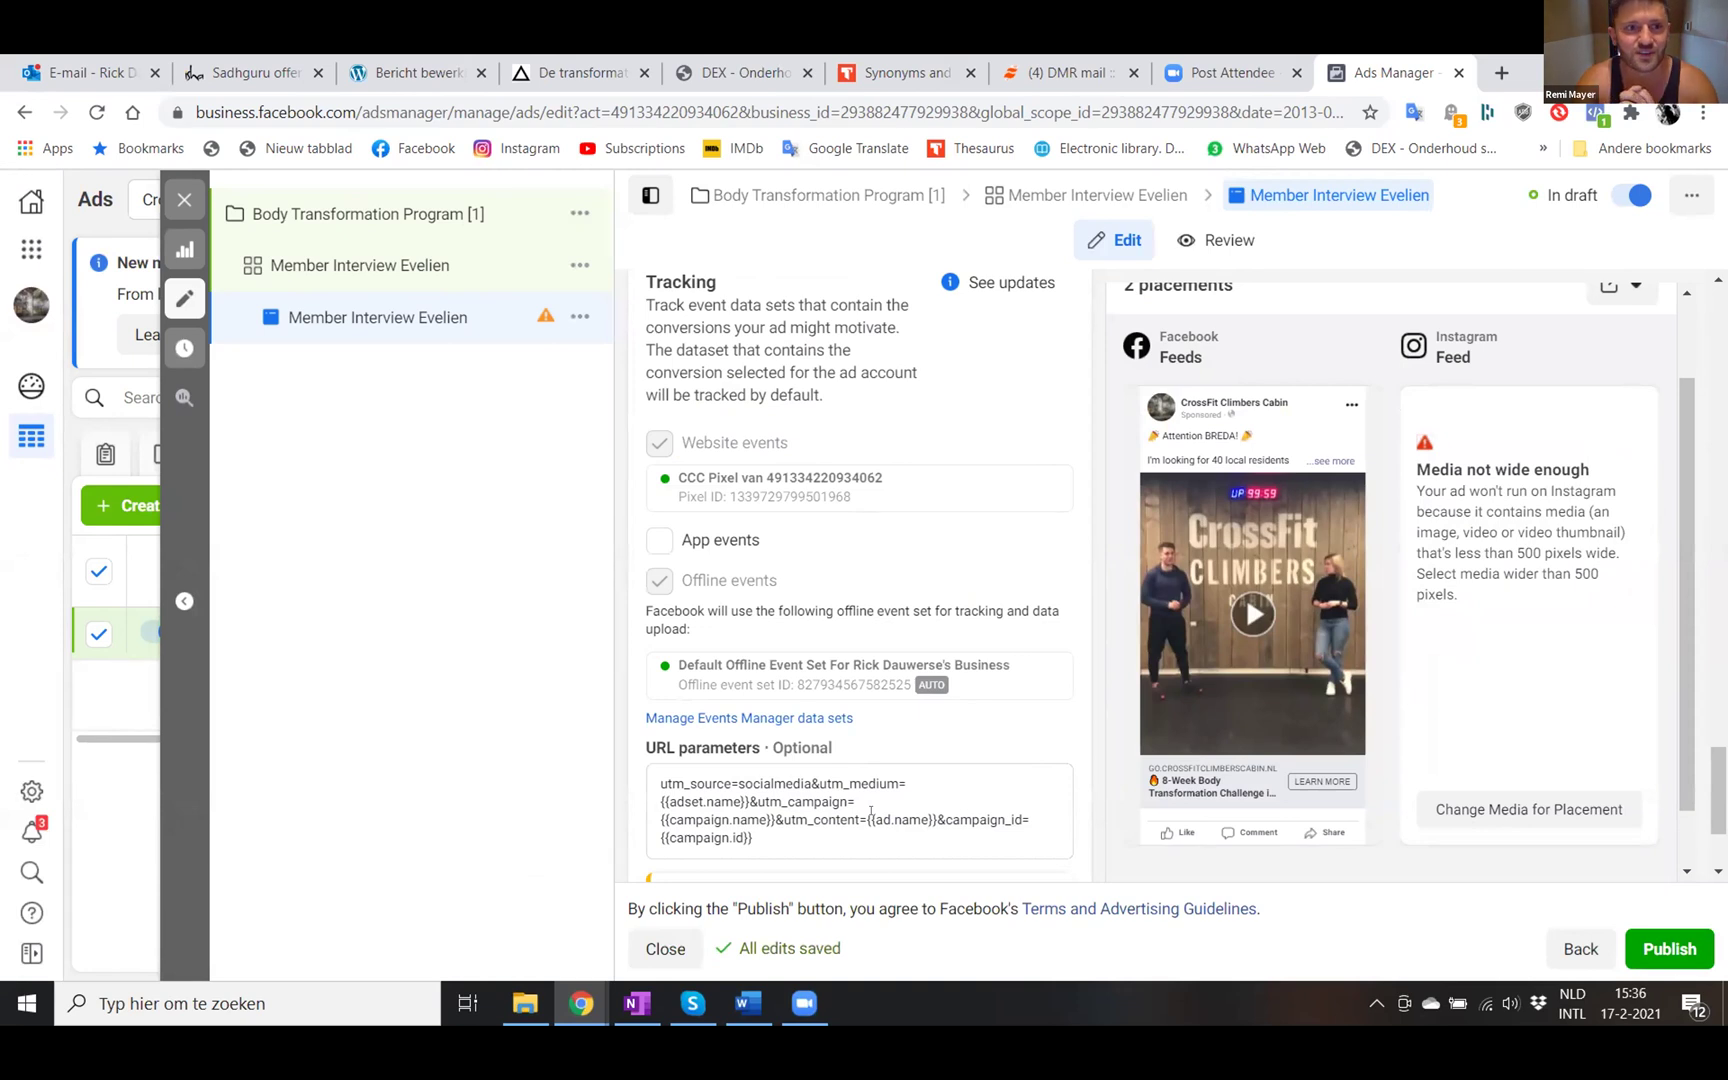
- Review the ad settings and publish the Member Interview Evelien campaign, ad set and ad
scroll(873, 812, down, 2)
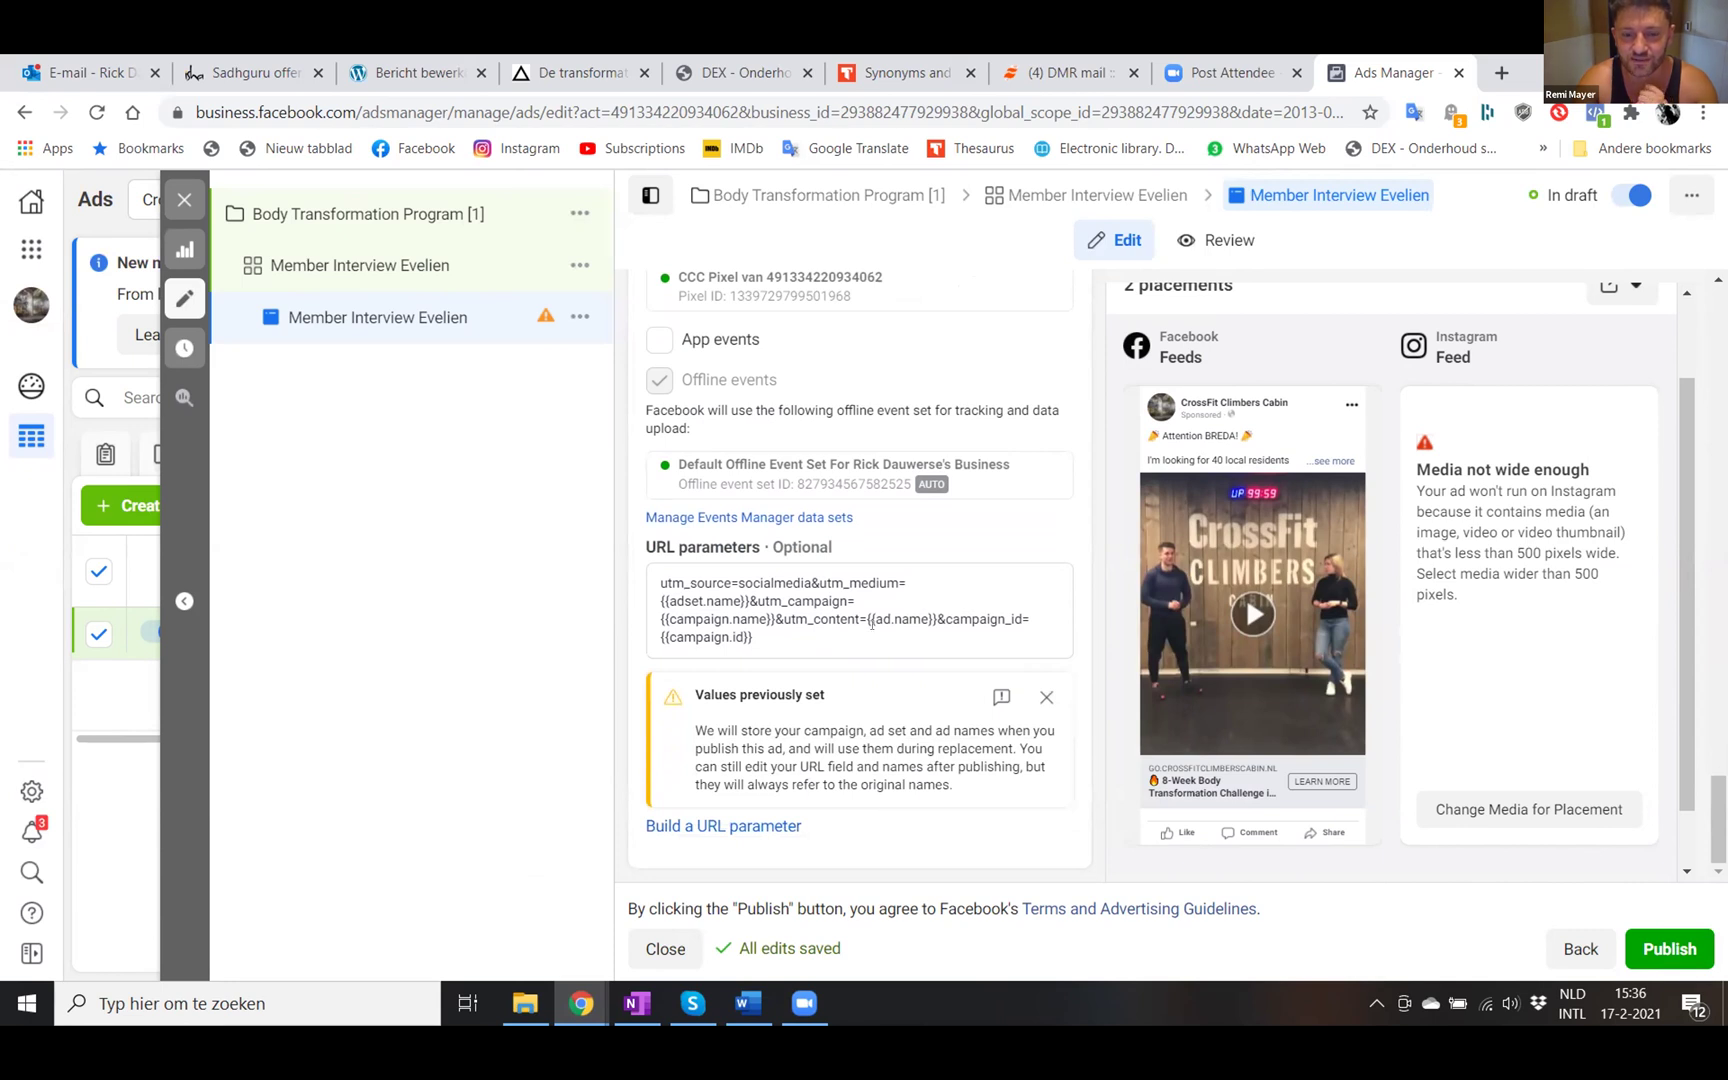
scroll(872, 623, up, 1)
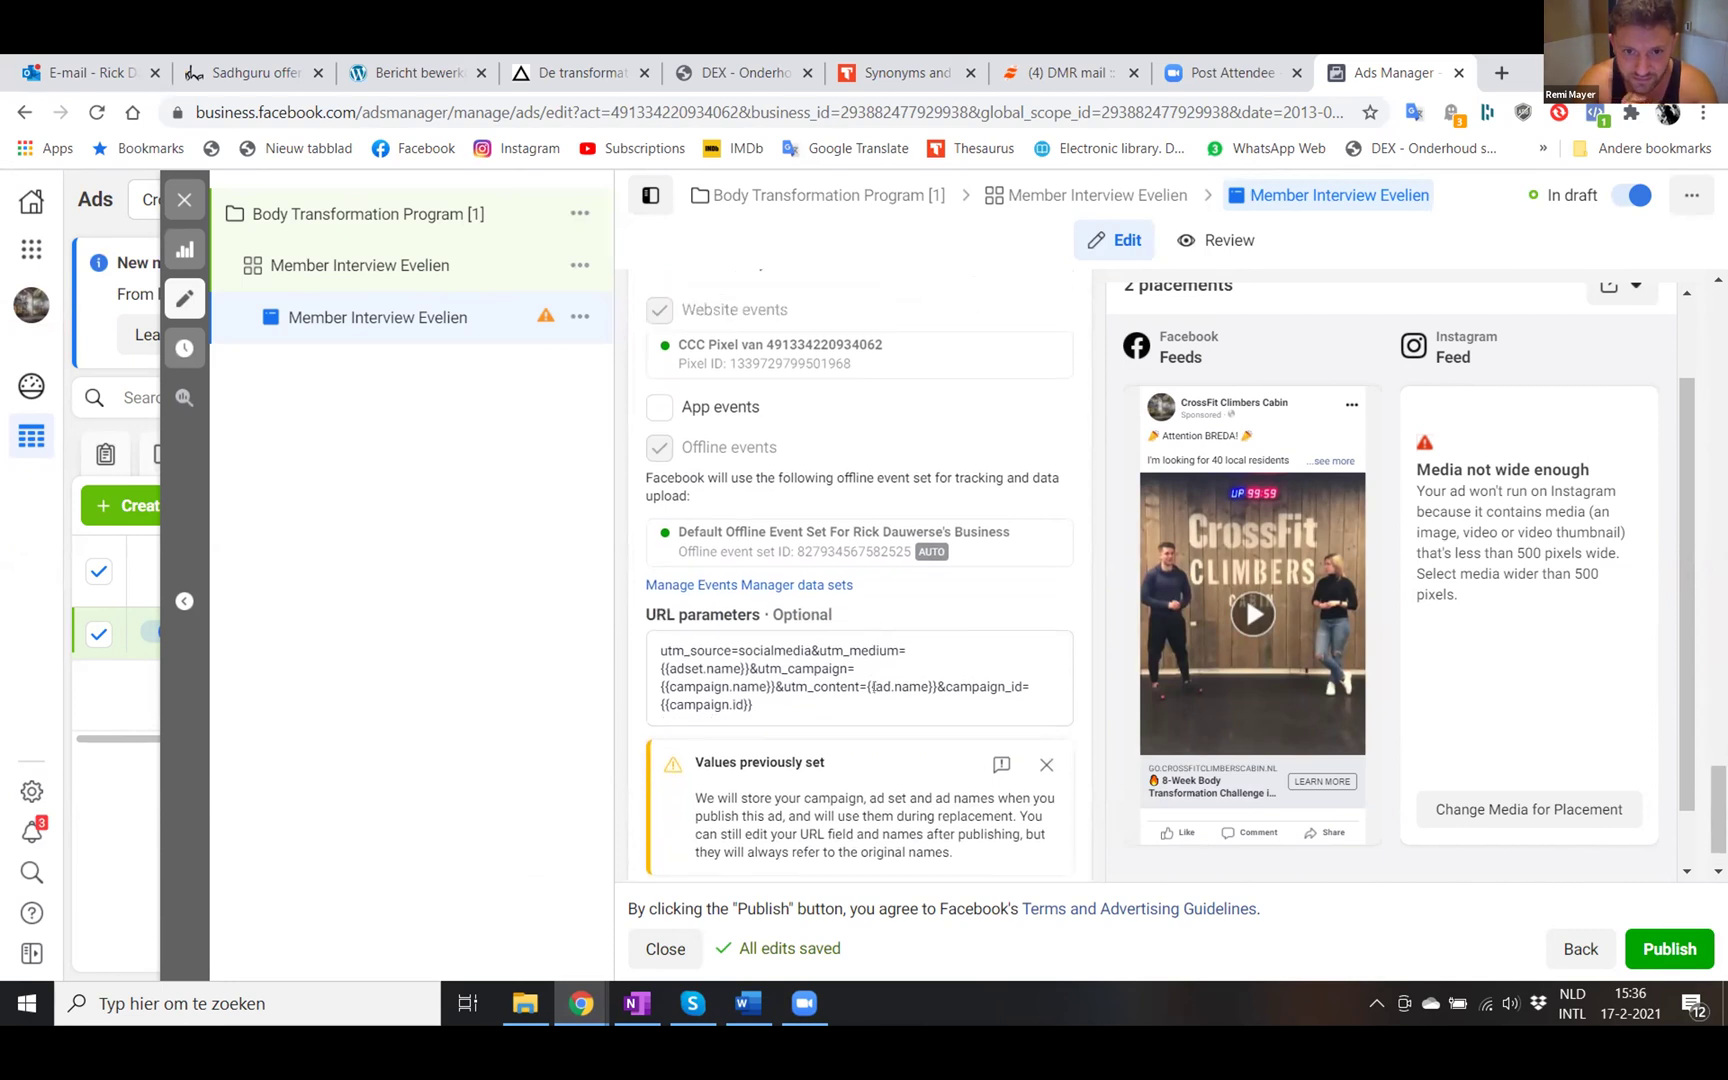
scroll(873, 692, up, 1)
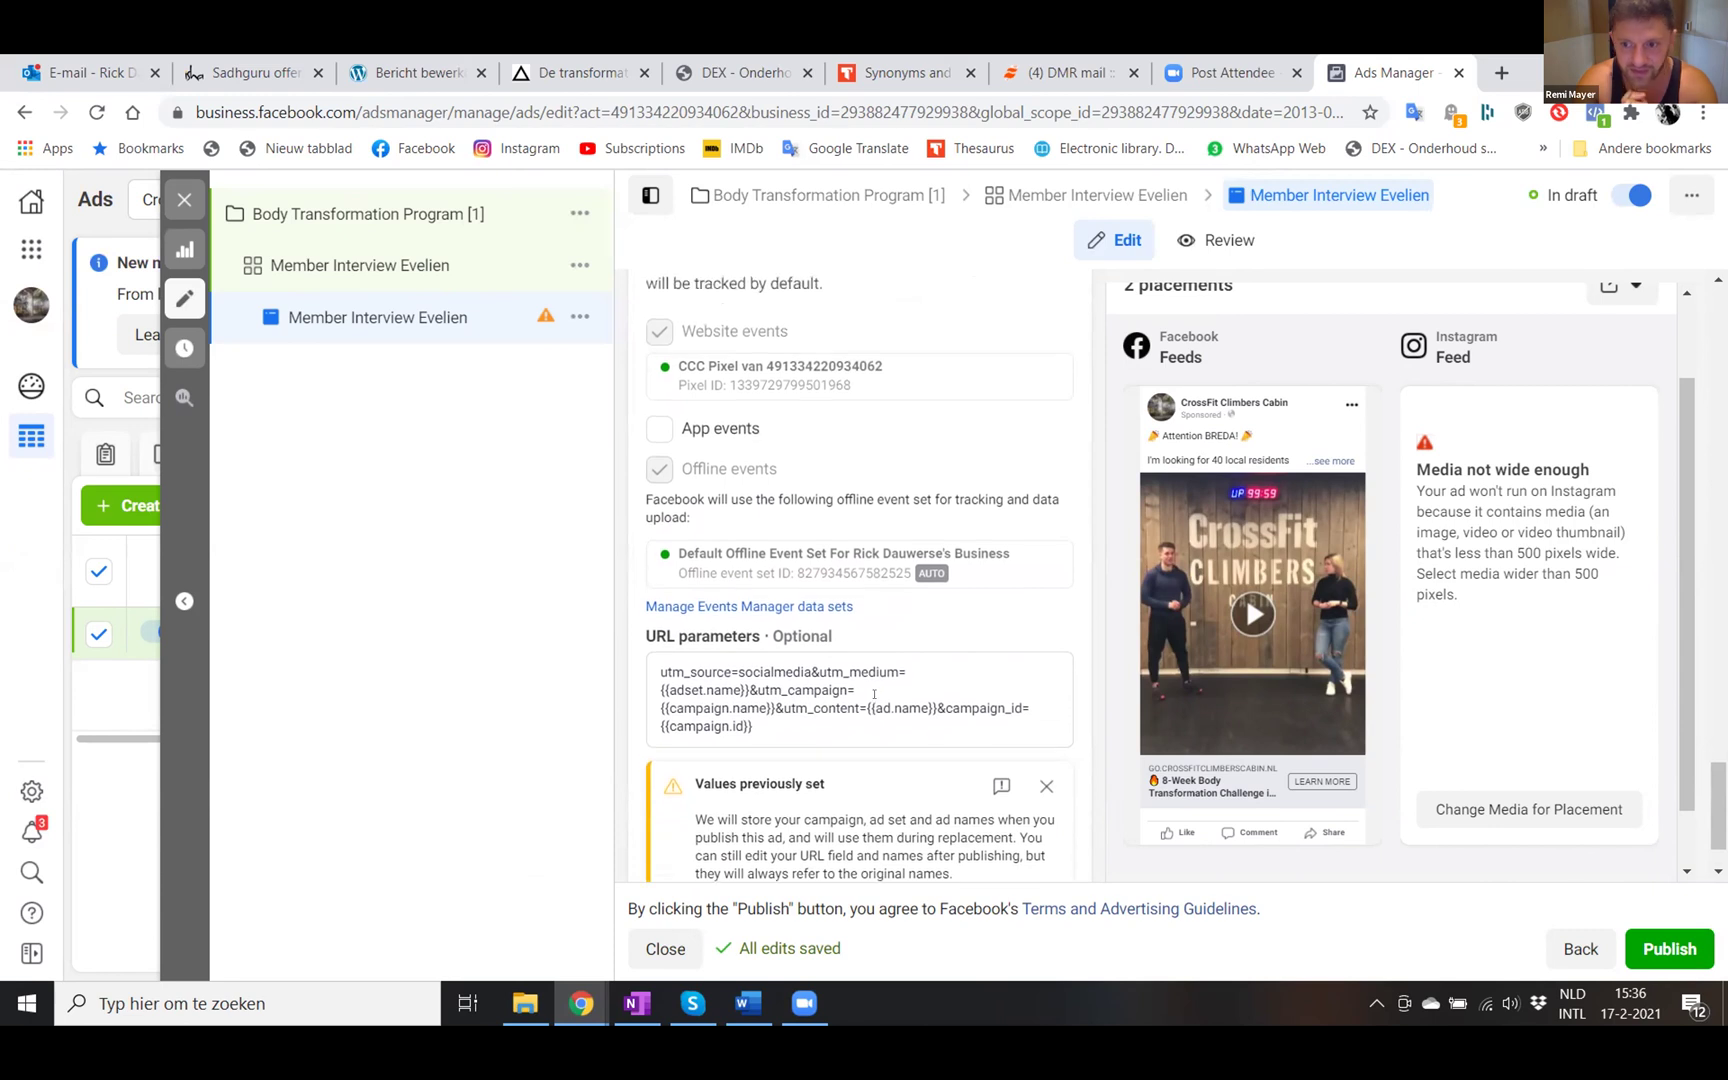
scroll(876, 695, up, 2)
scroll(878, 697, down, 4)
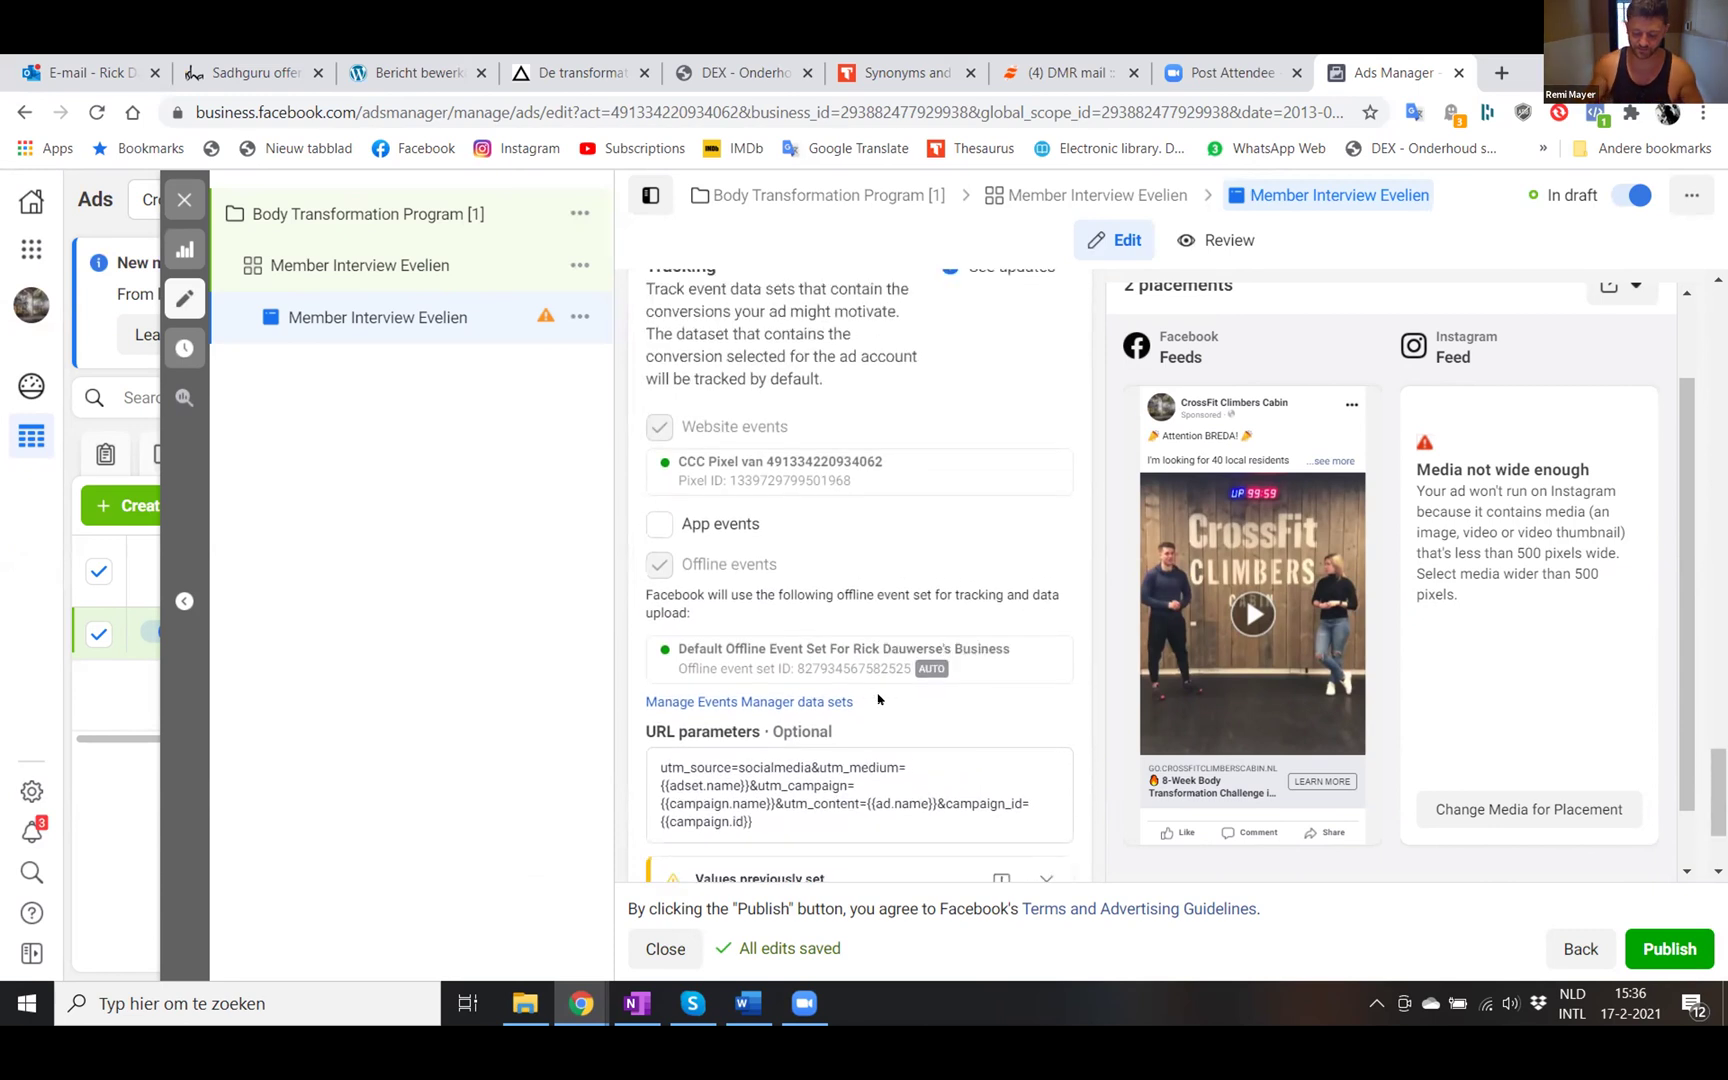
click(1662, 946)
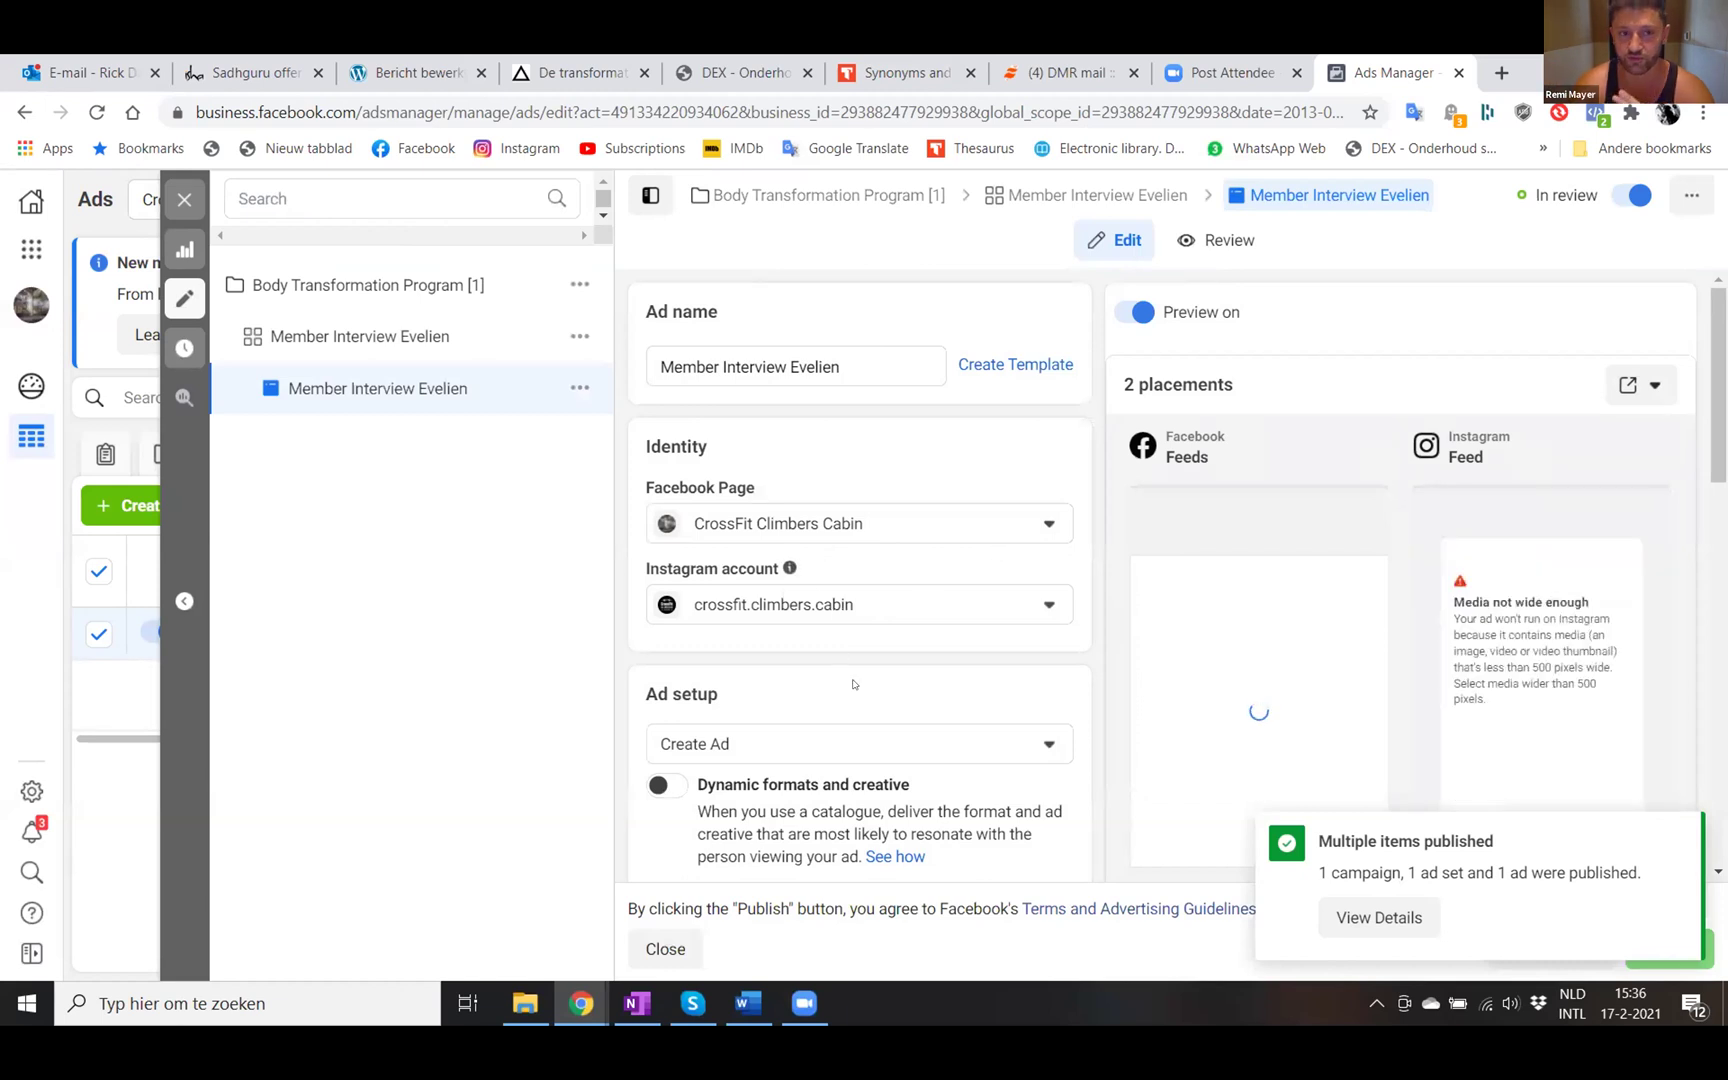
- Check the ad preview, then close the ad editor to return to the Ads table
scroll(845, 652, down, 1)
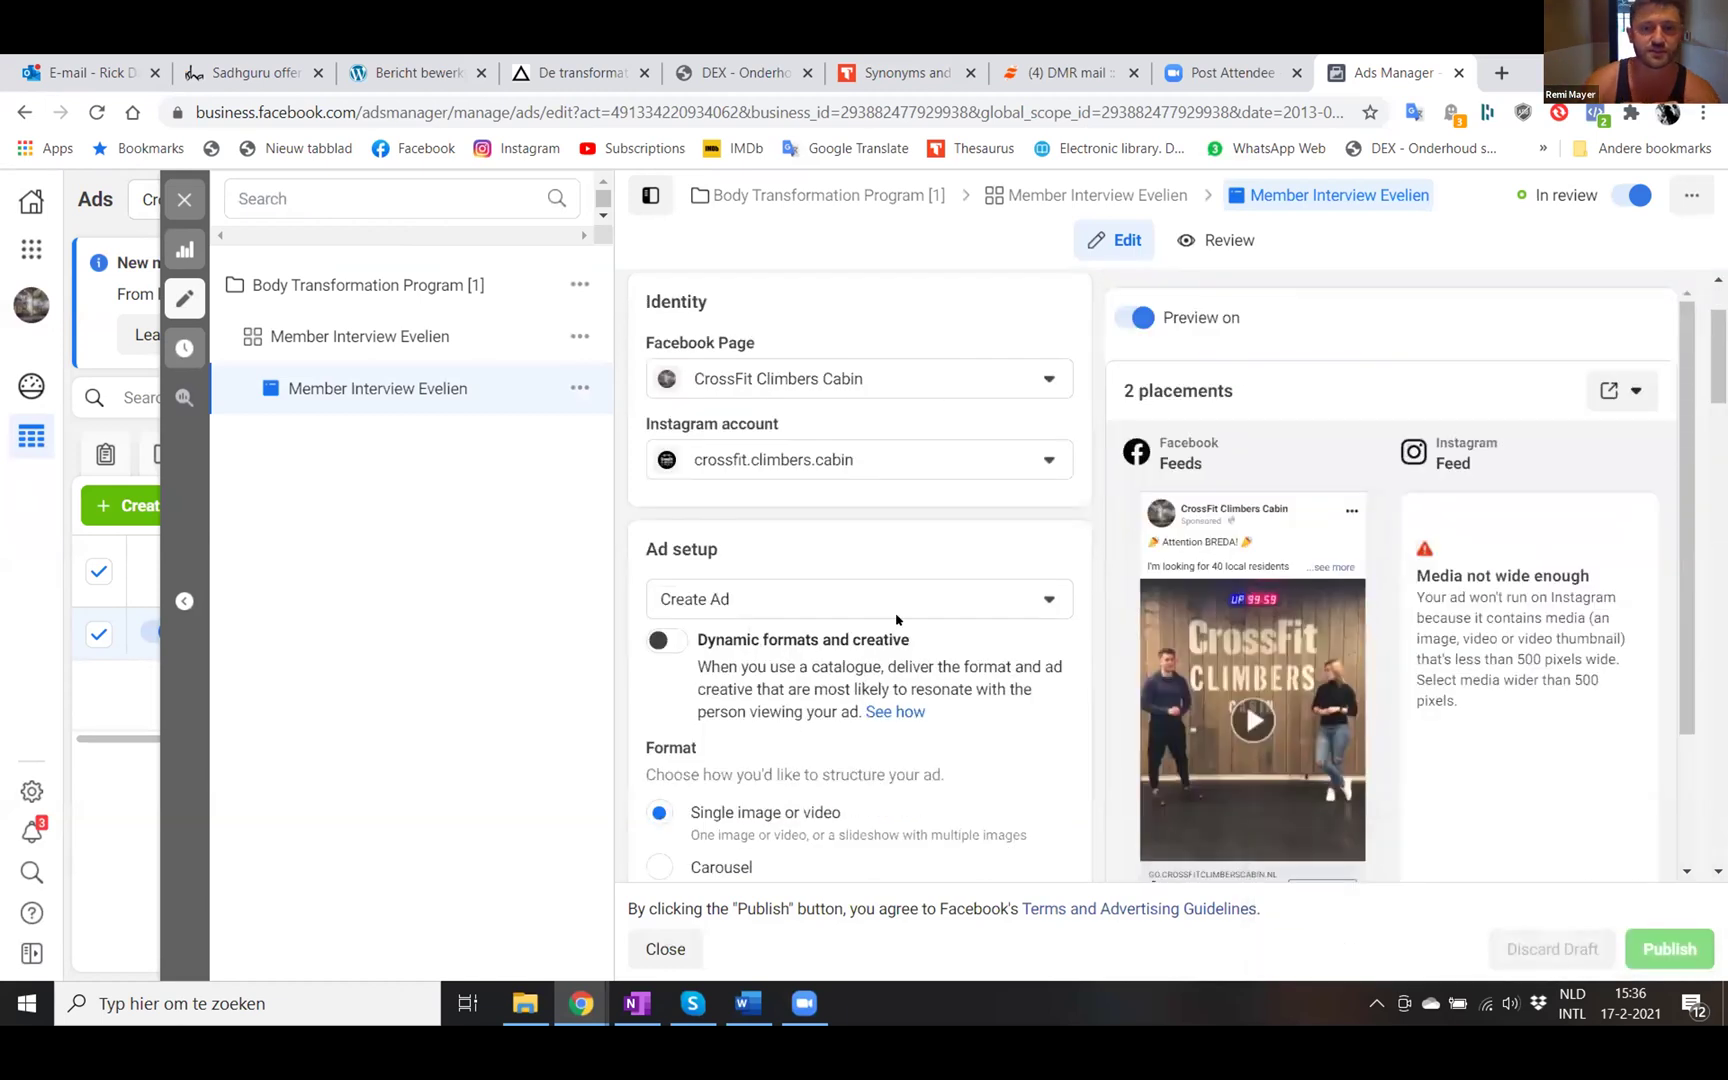
scroll(895, 650, up, 1)
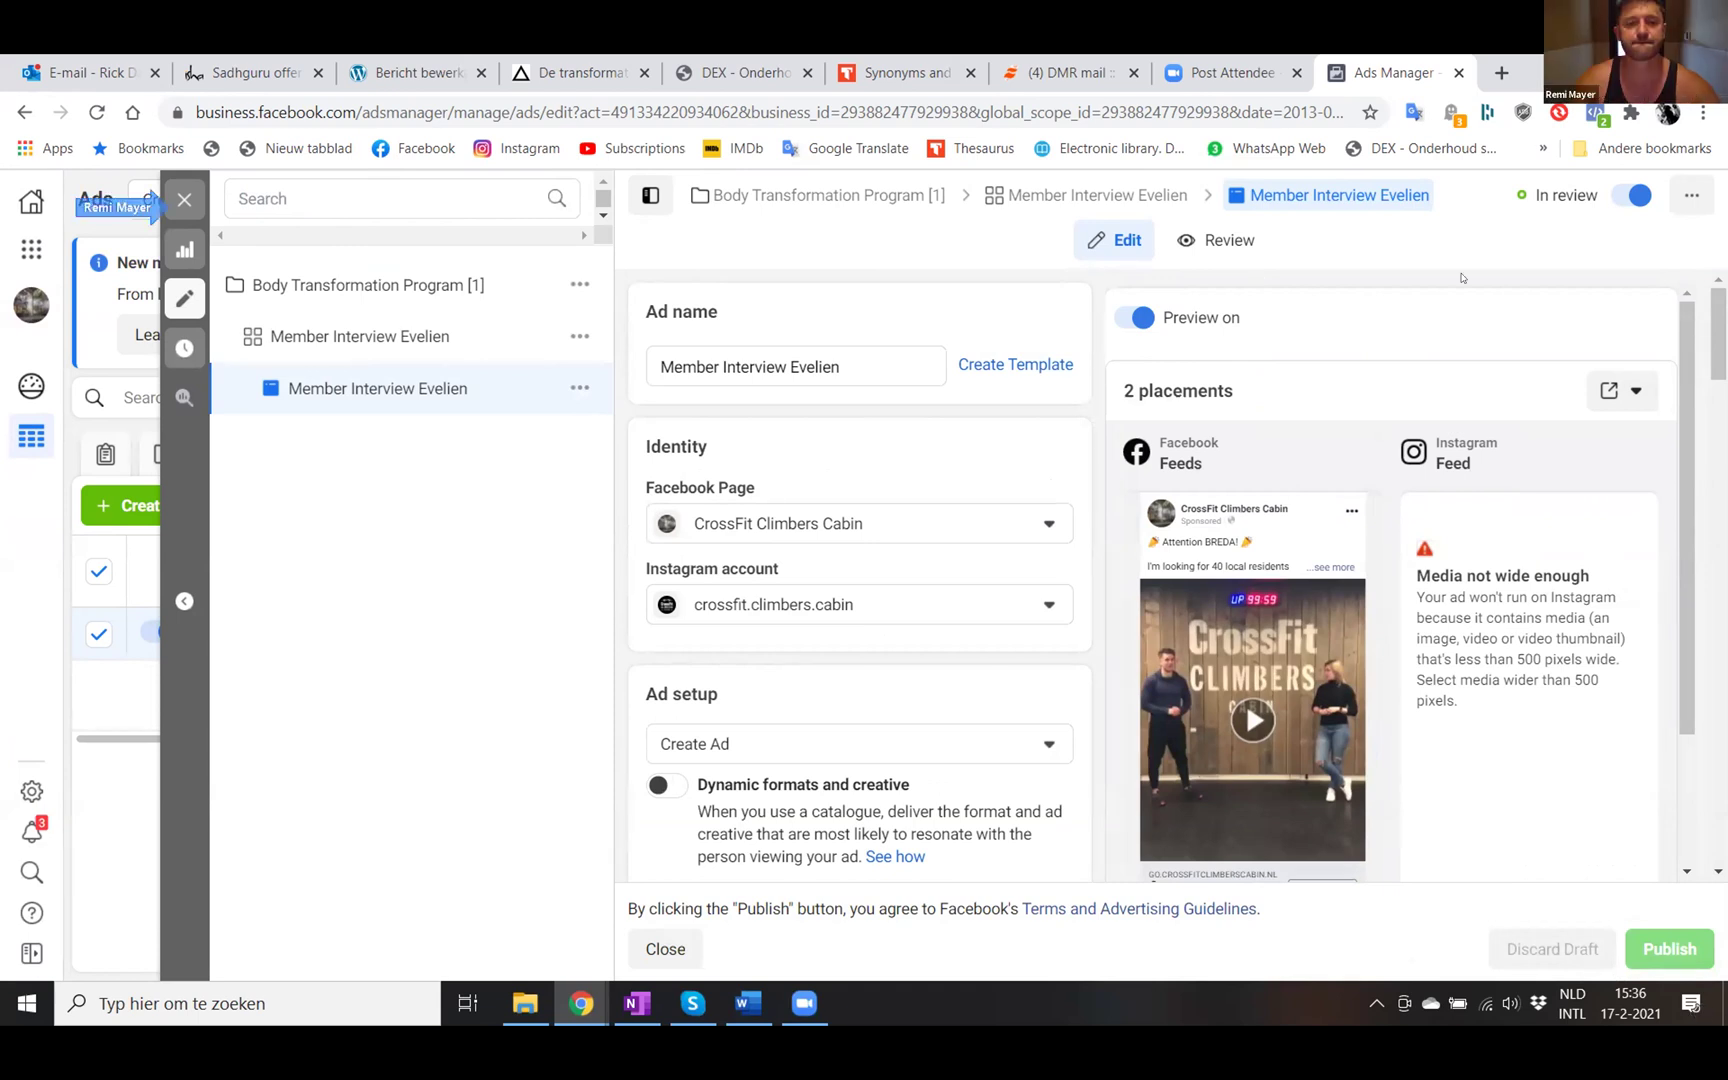
click(179, 194)
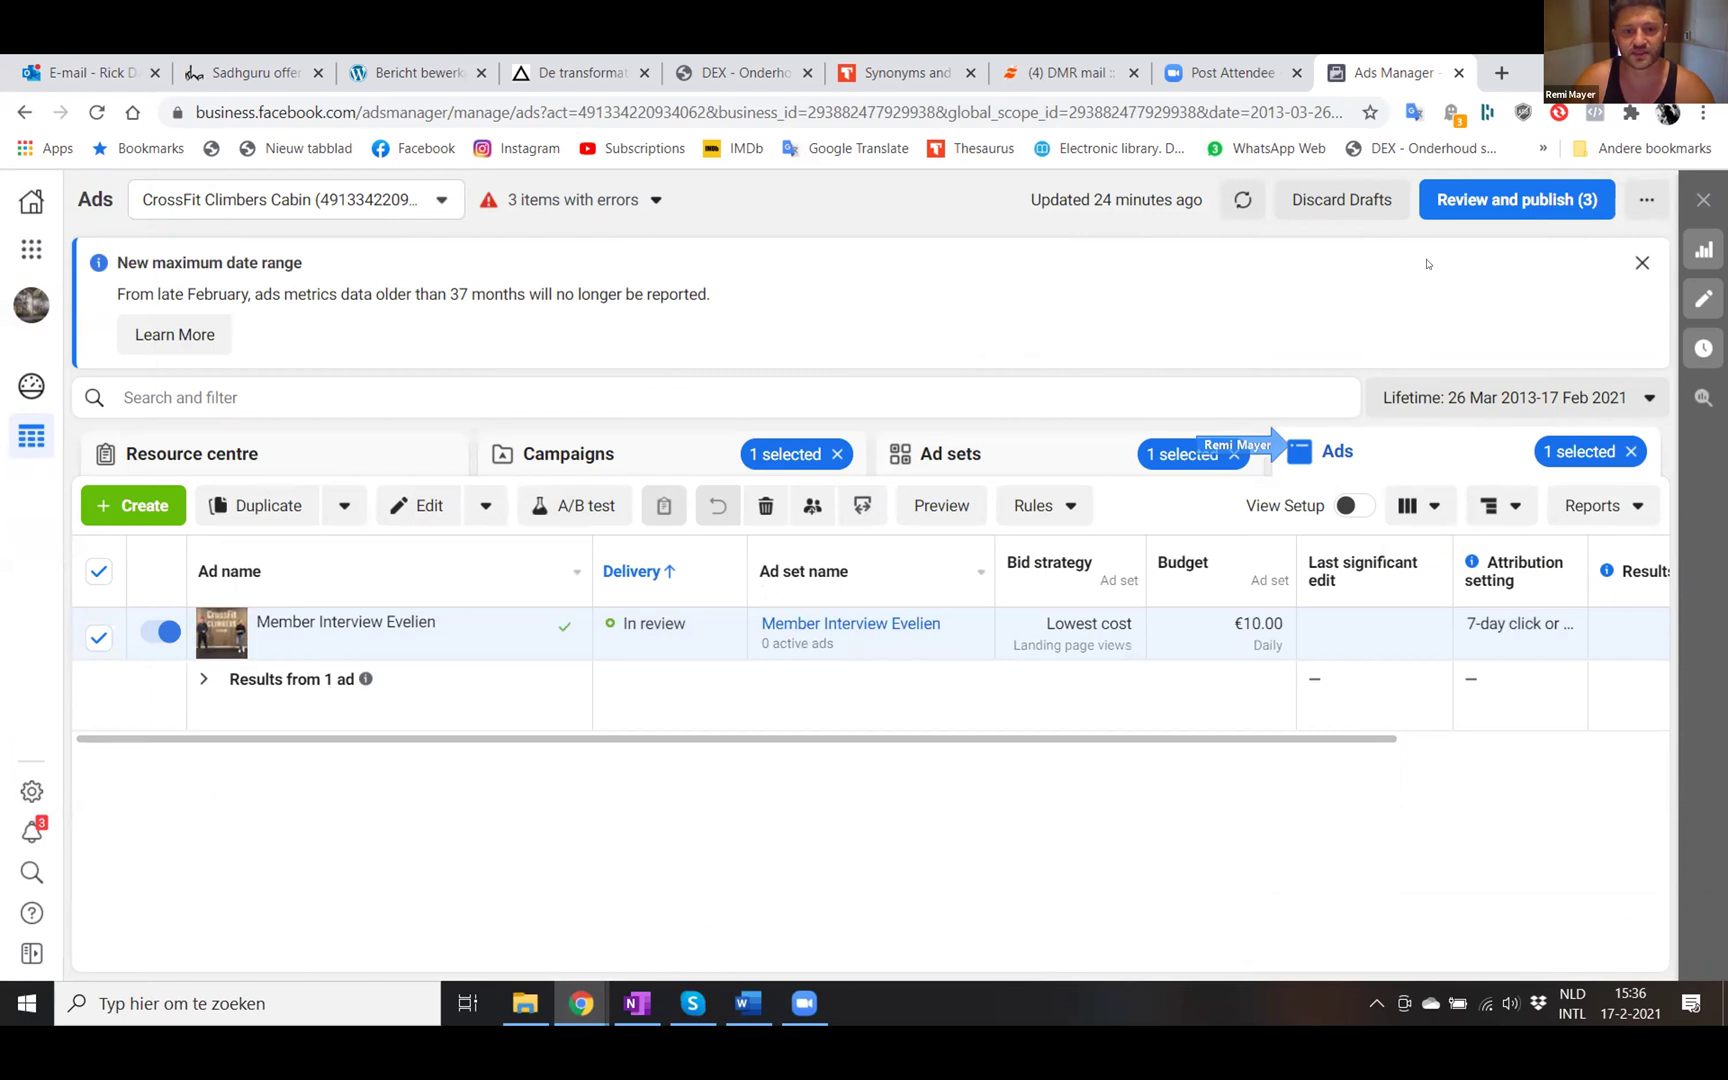
- Switch off the Body Transformation Program campaign and open its ad sets list
click(570, 452)
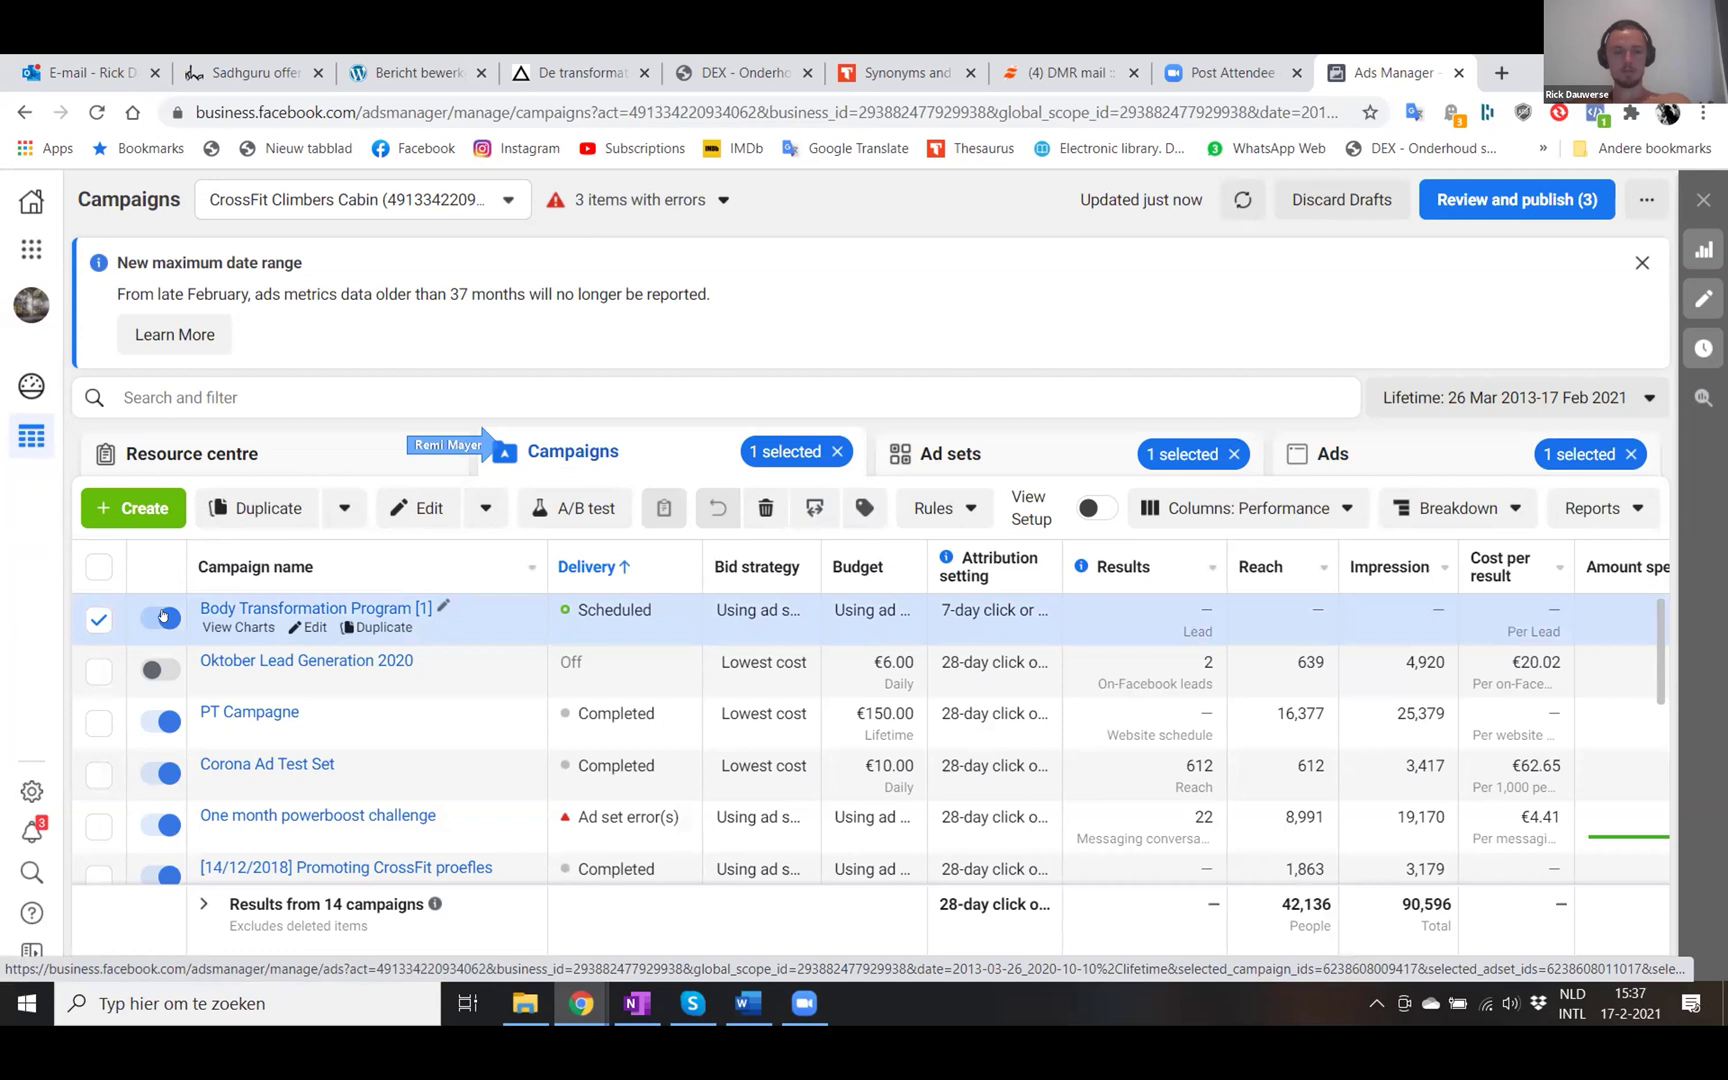
click(162, 614)
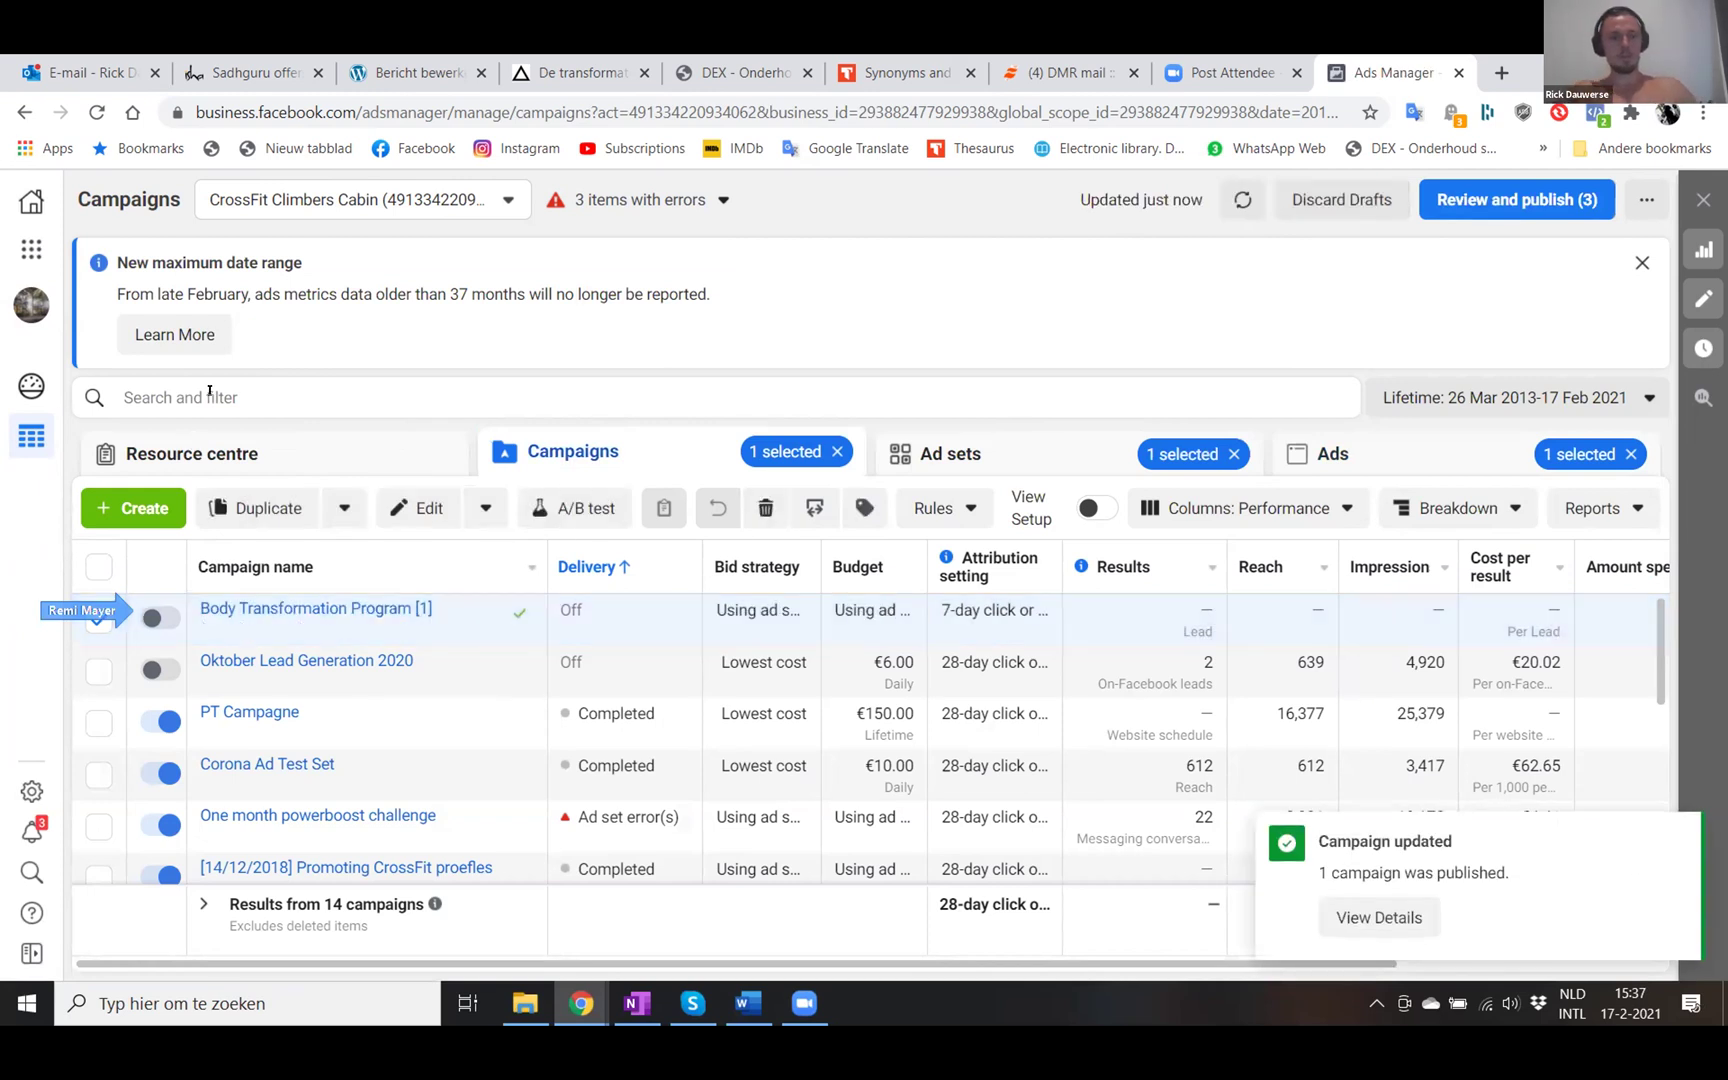
click(228, 450)
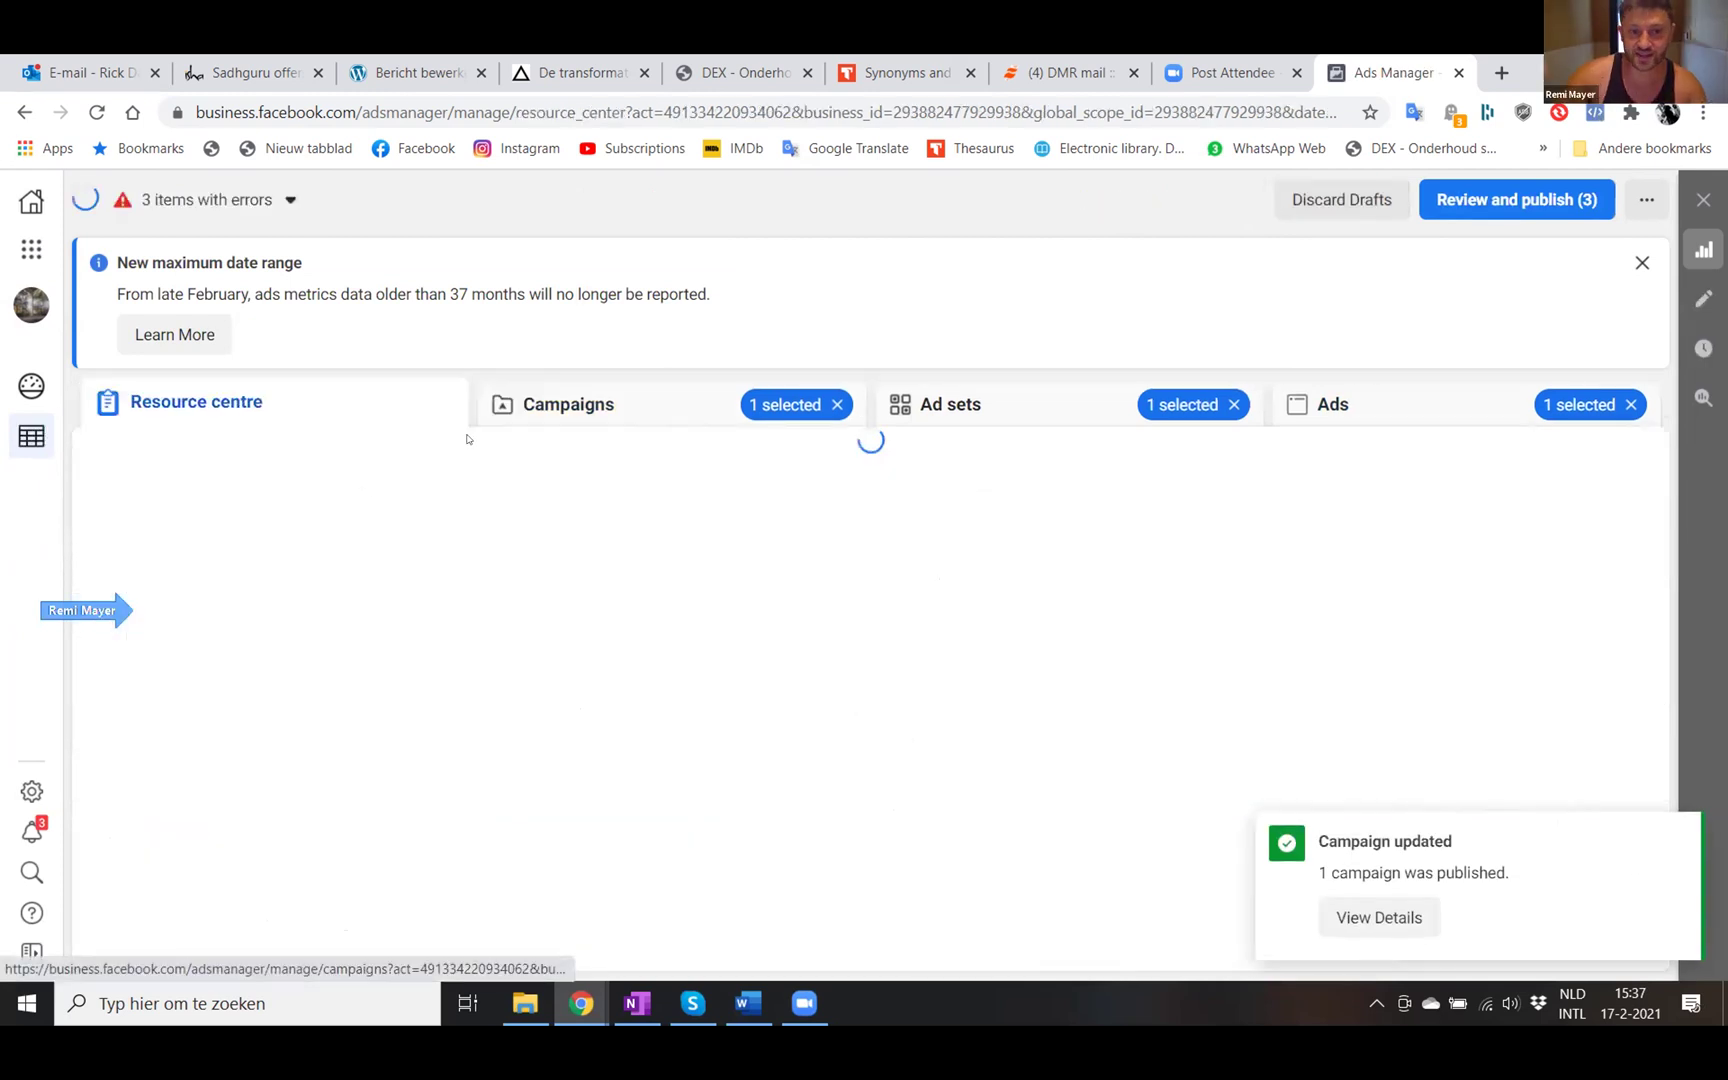
click(557, 405)
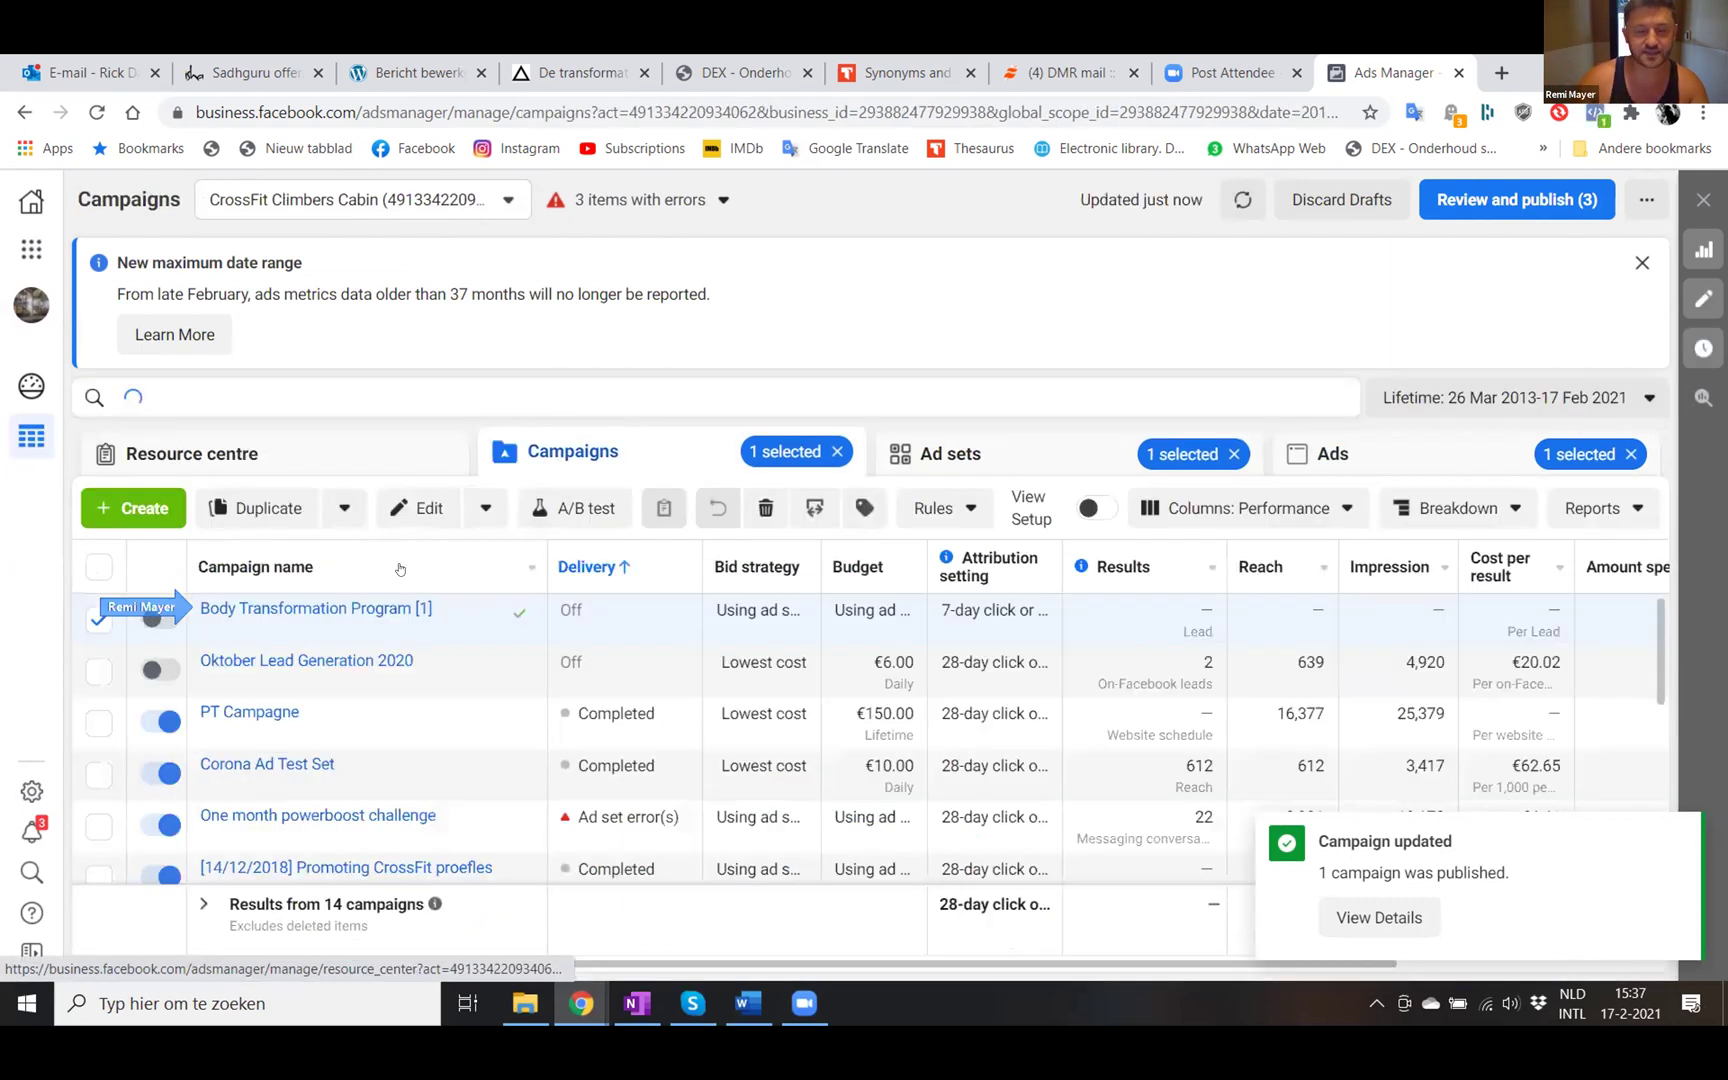
click(321, 607)
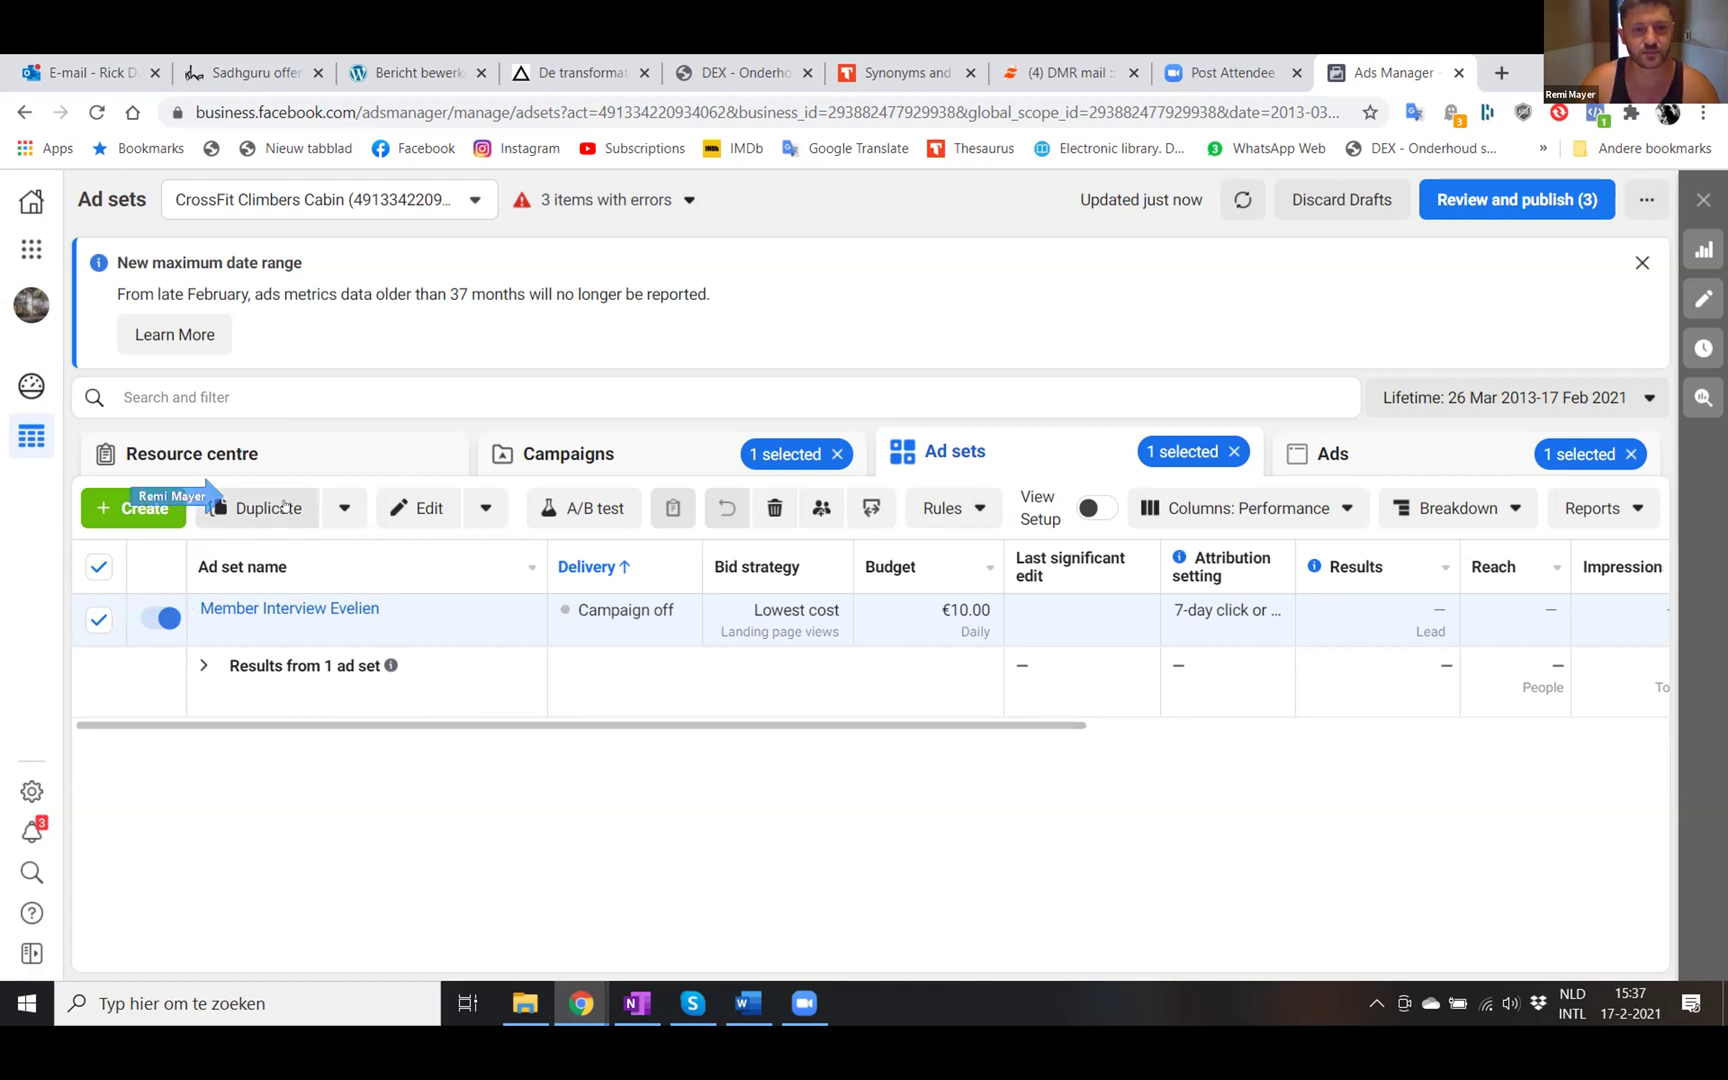
- Duplicate the Member Interview Evelien ad set into 2 copies within the original campaign
click(243, 508)
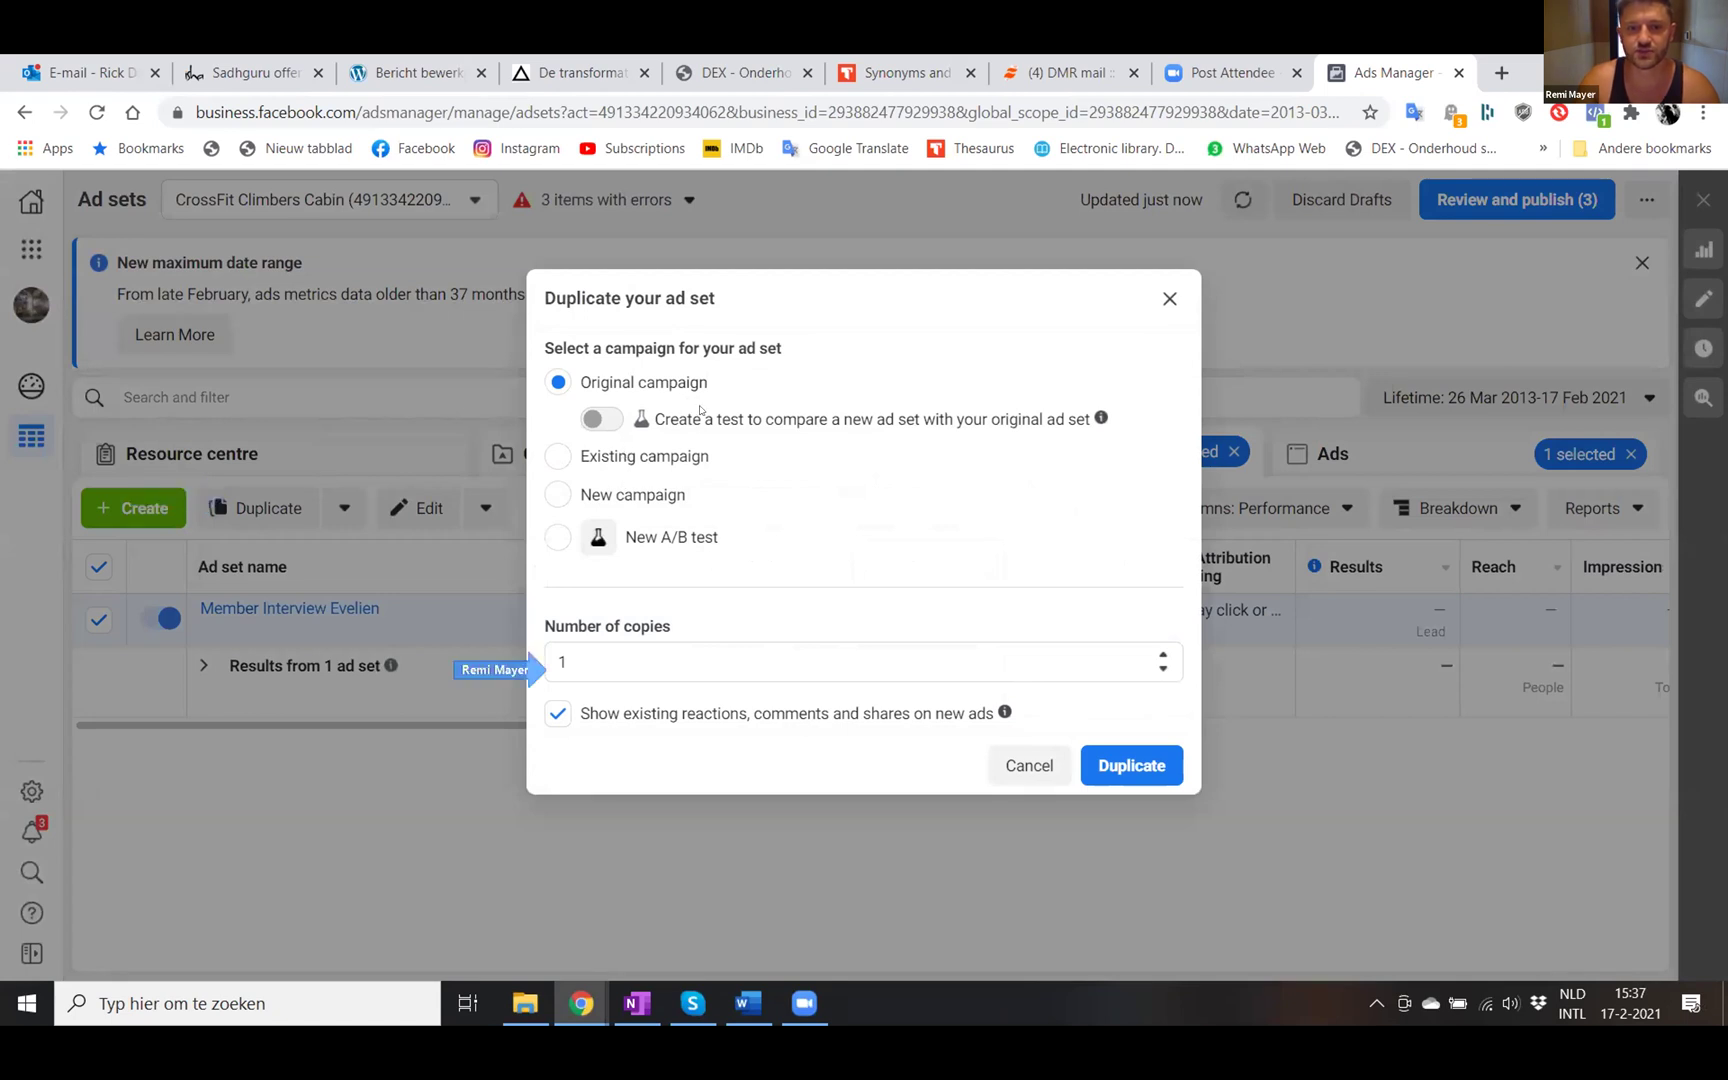
click(644, 658)
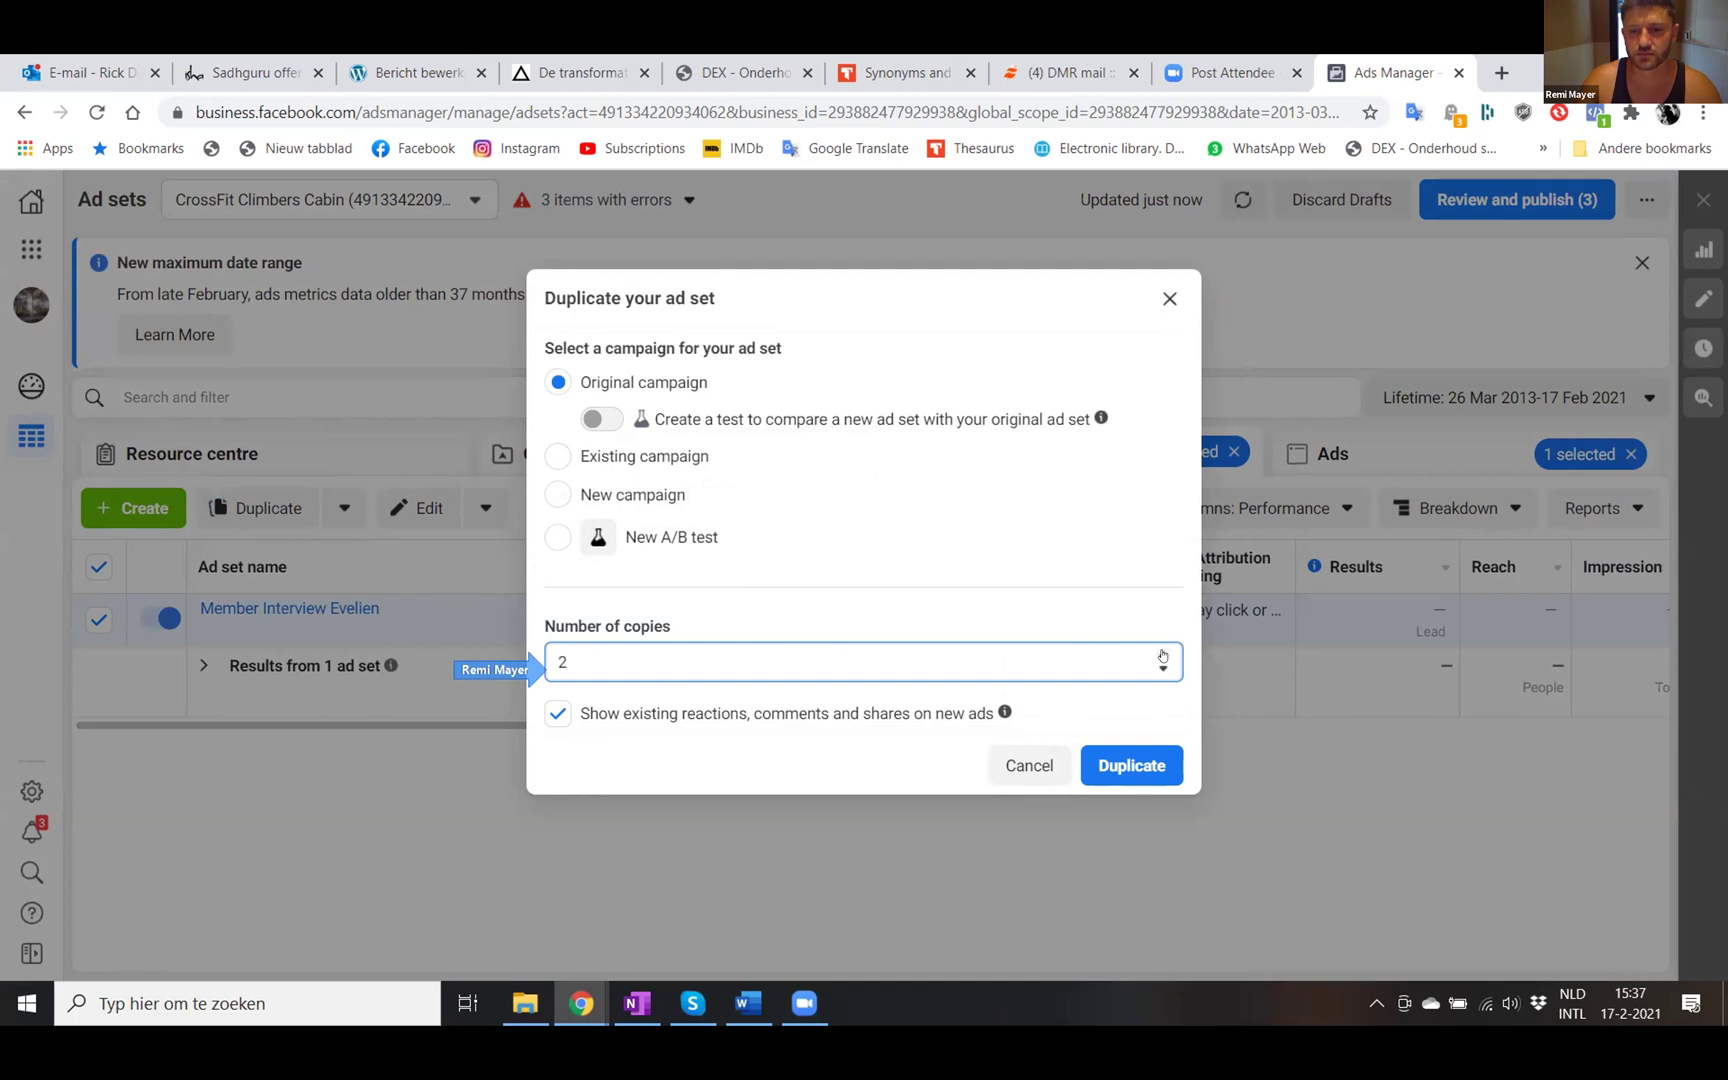
click(1127, 765)
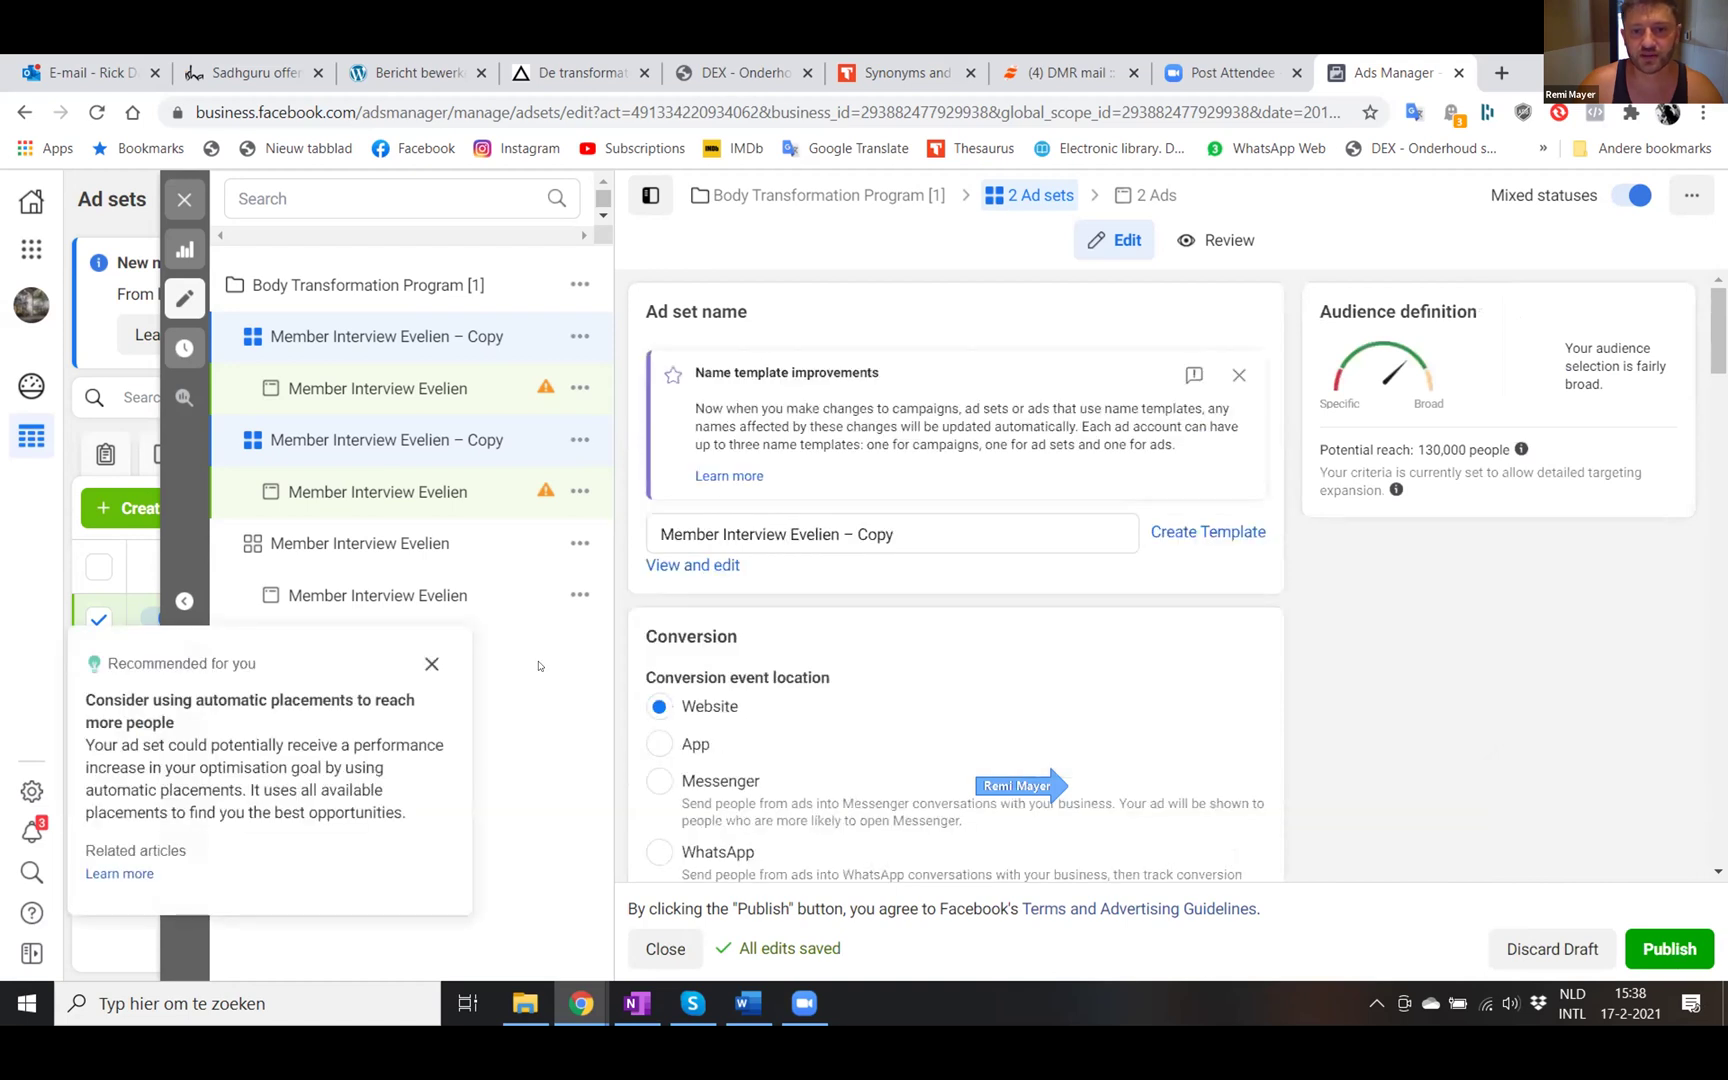
- Rename the copied ad set to 'Member Interview Maarten', dropping '– Copy', and open its ad
click(742, 531)
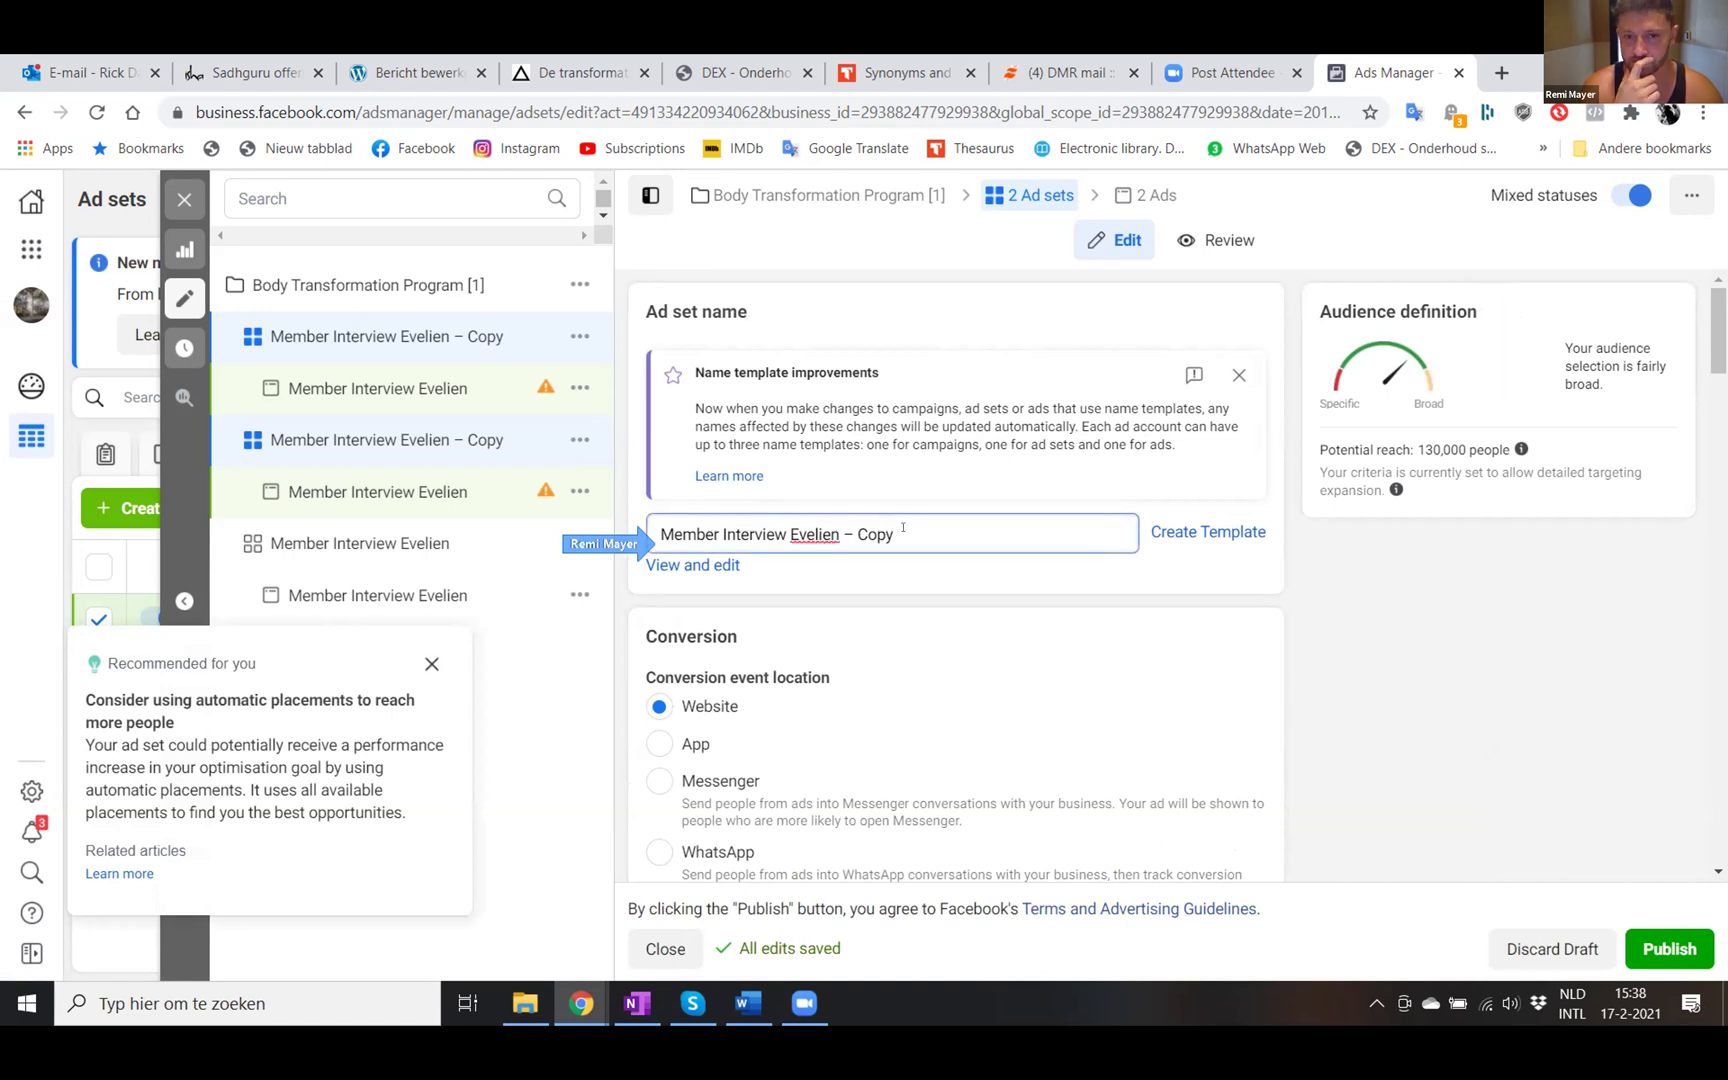
key(BackSpace)
key(BackSpace)
key(BackSpace)
key(BackSpace)
key(BackSpace)
key(BackSpace)
key(BackSpace)
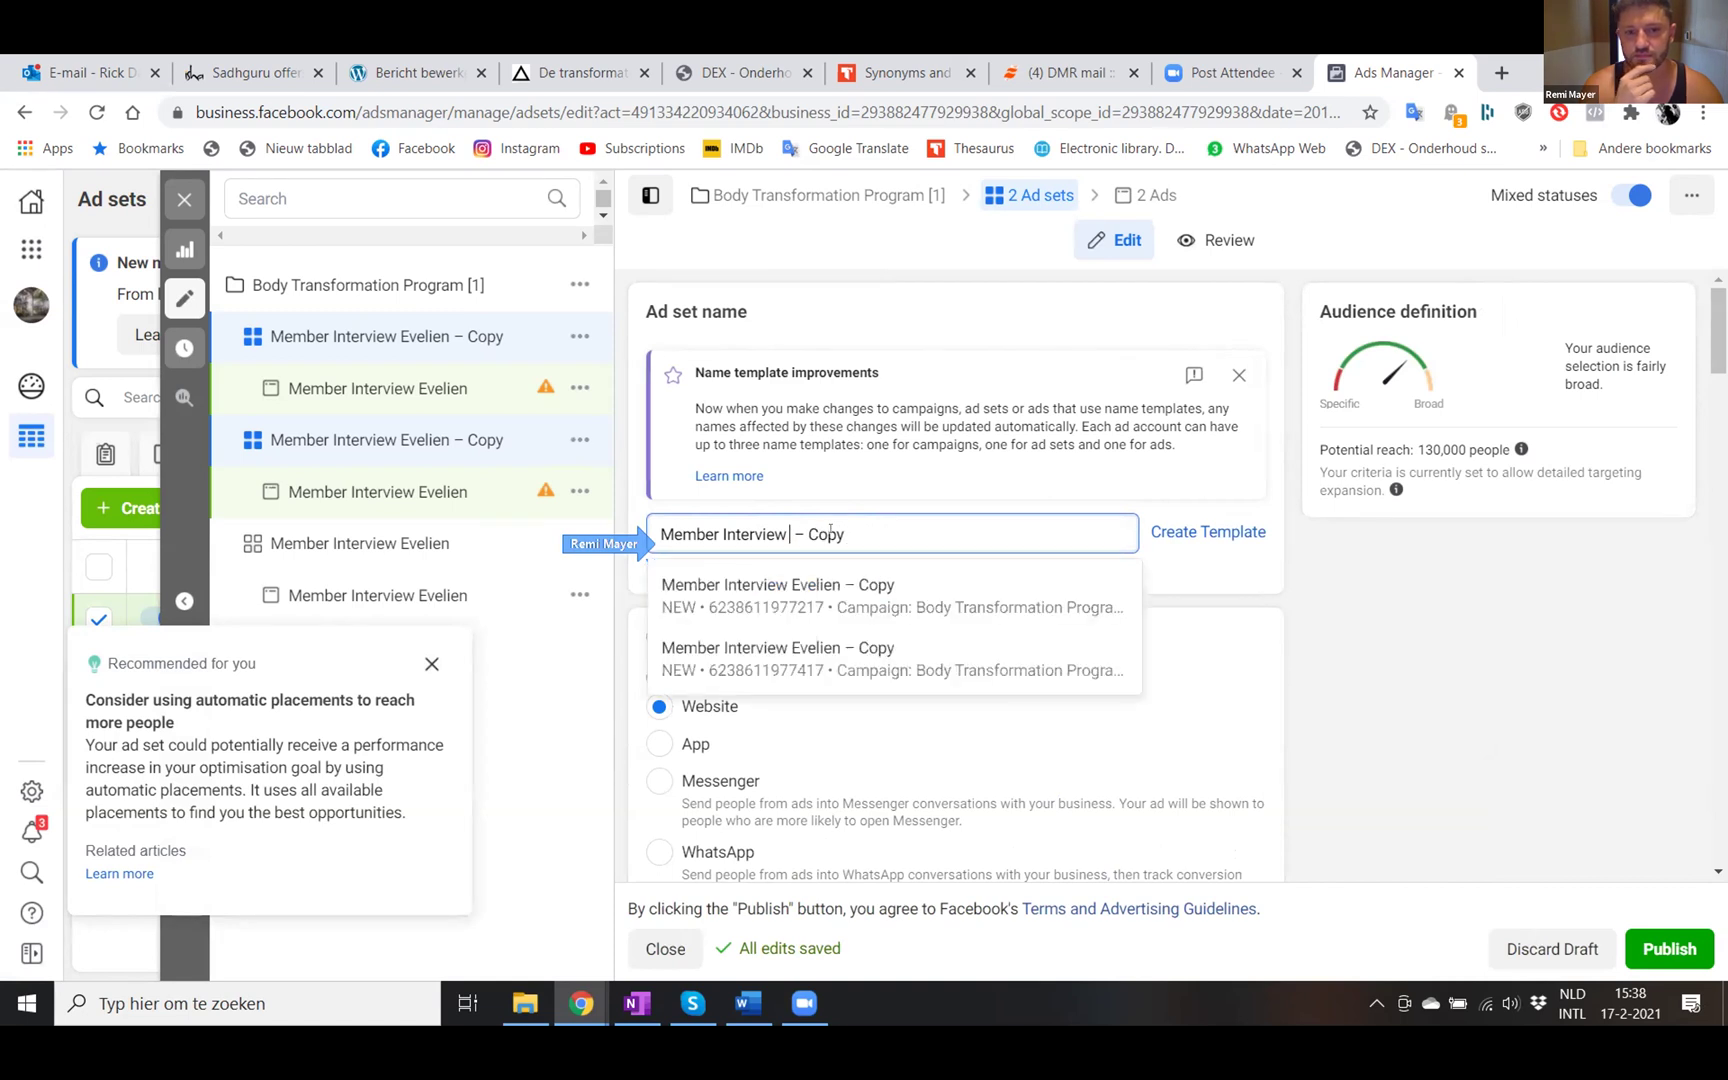
text(Maarten)
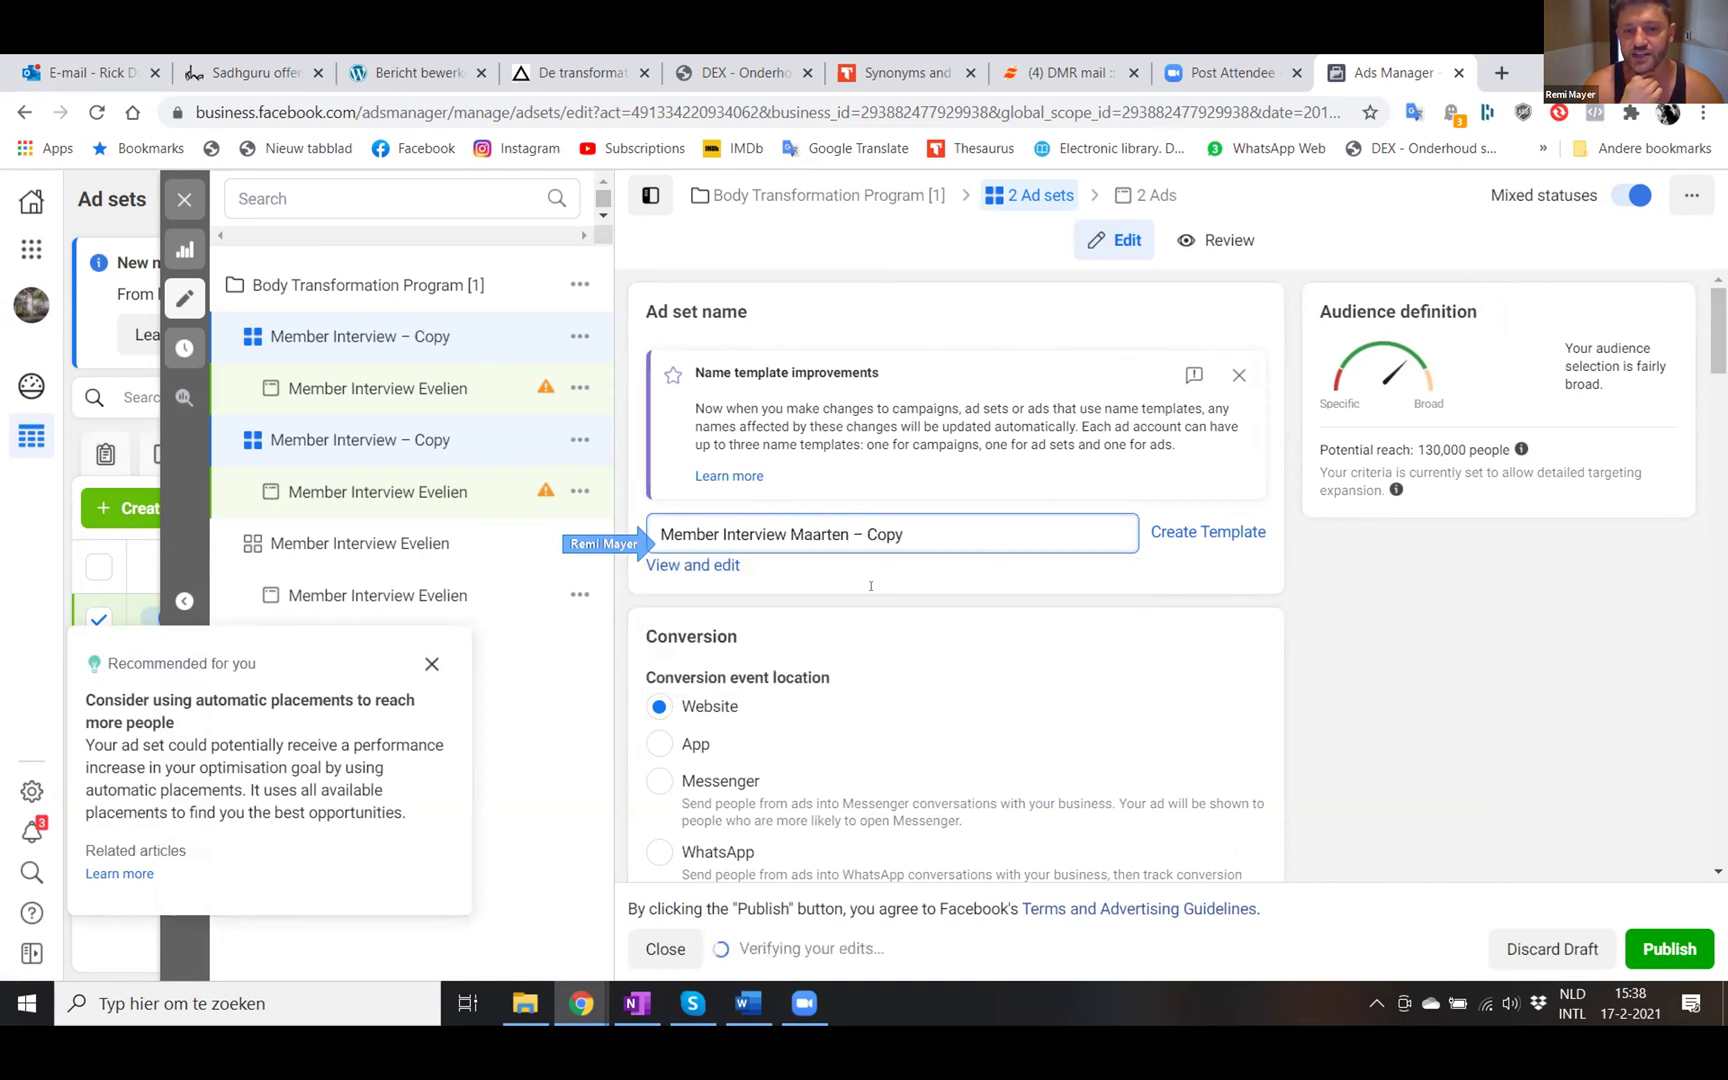
click(906, 530)
key(BackSpace)
key(BackSpace)
key(BackSpace)
key(BackSpace)
key(BackSpace)
key(BackSpace)
key(BackSpace)
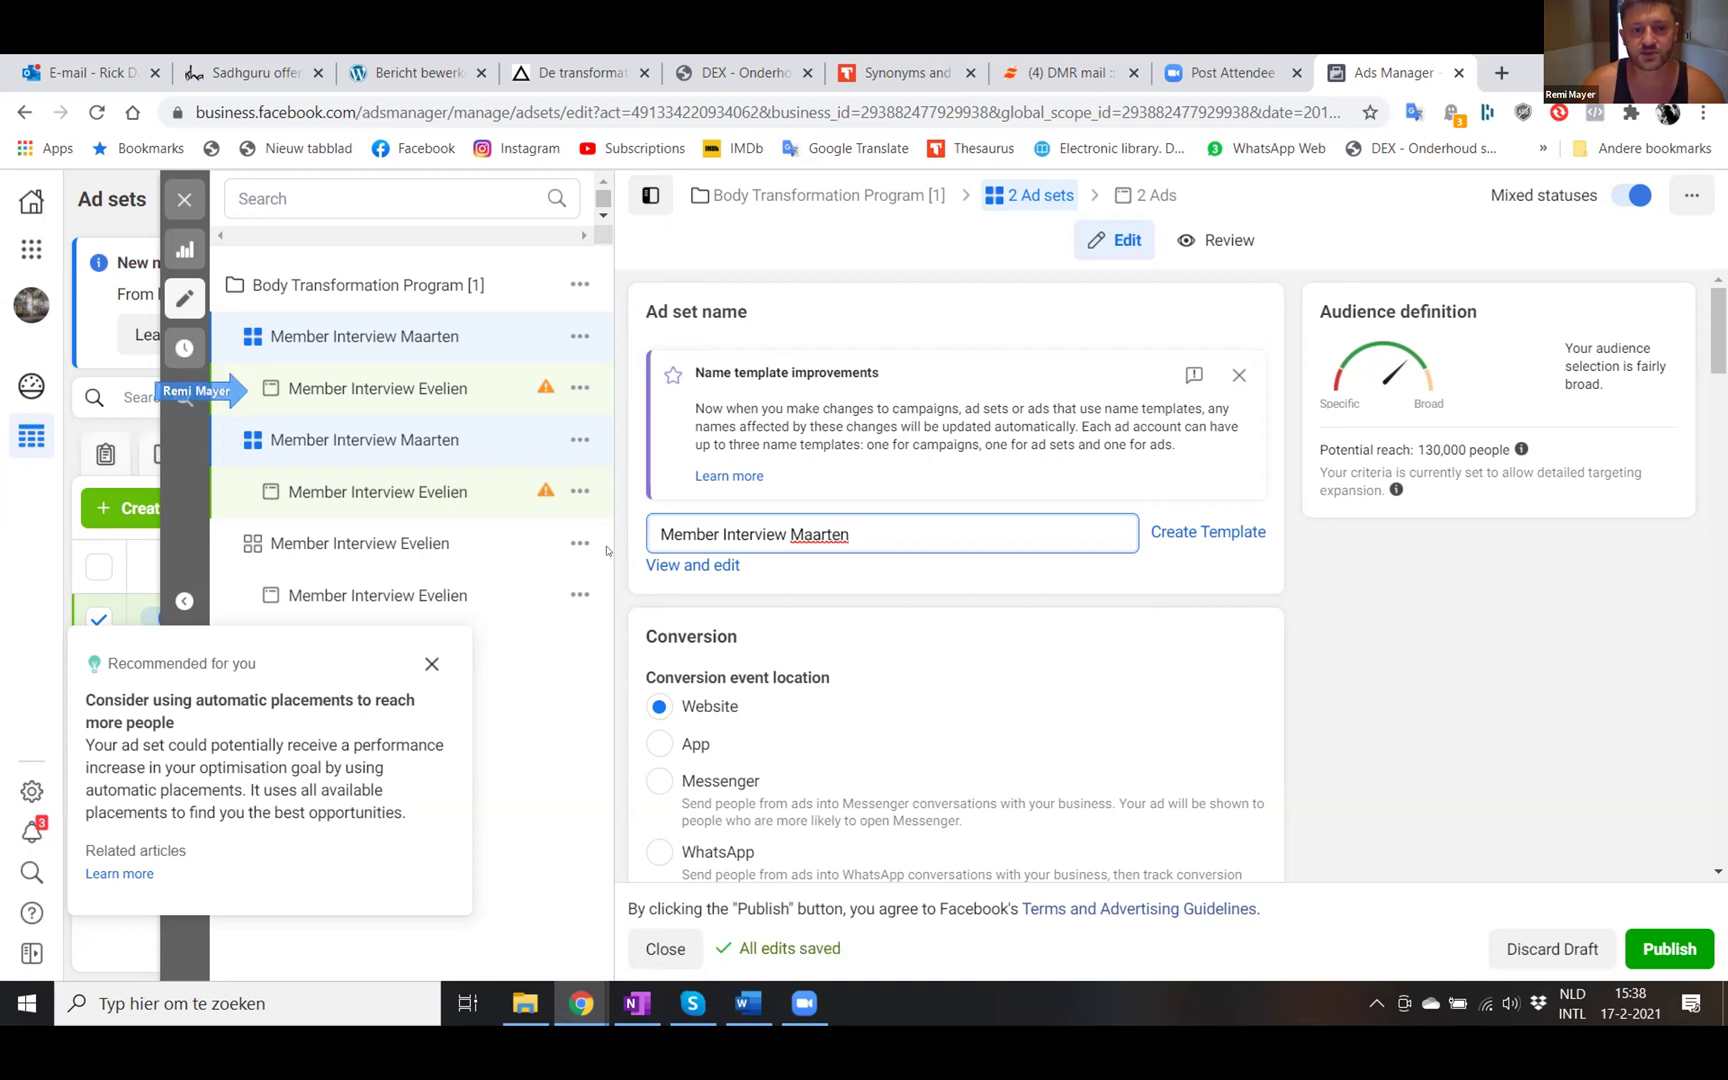
click(393, 386)
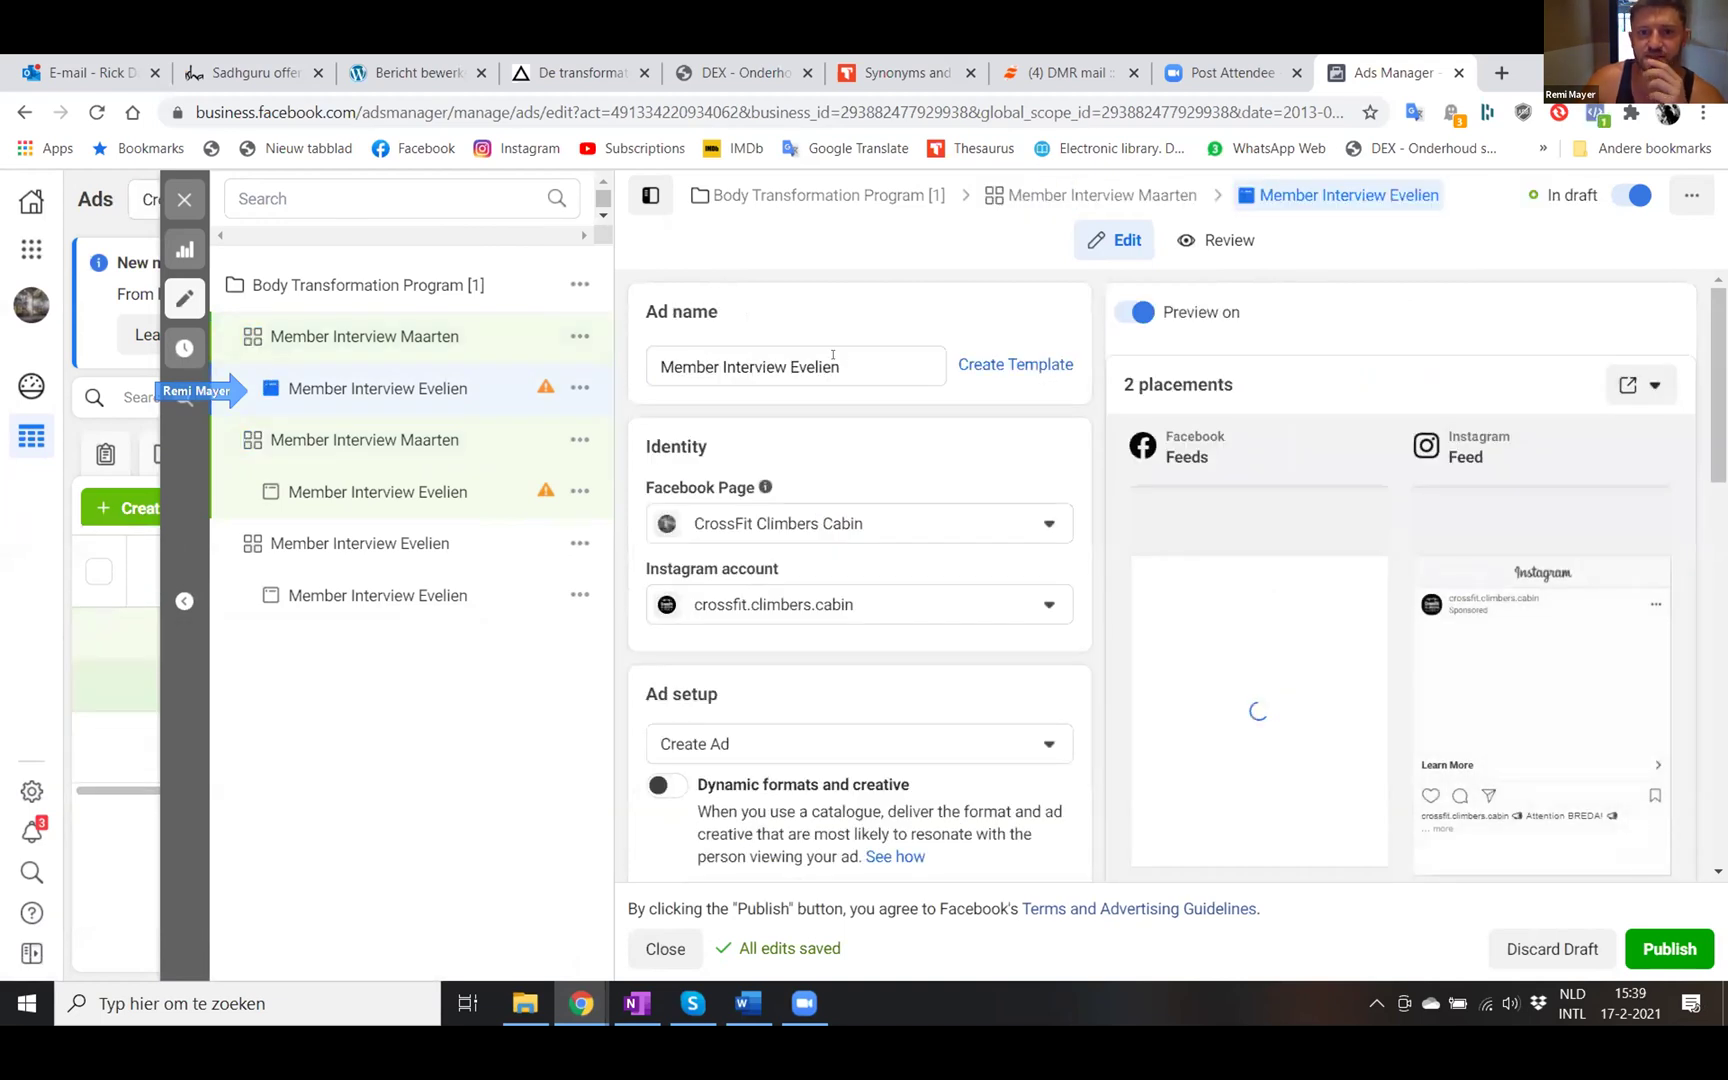
- Rename the ad from Evelien to 'Member Interview Maarten'
click(834, 359)
key(BackSpace)
key(BackSpace)
key(BackSpace)
key(BackSpace)
key(BackSpace)
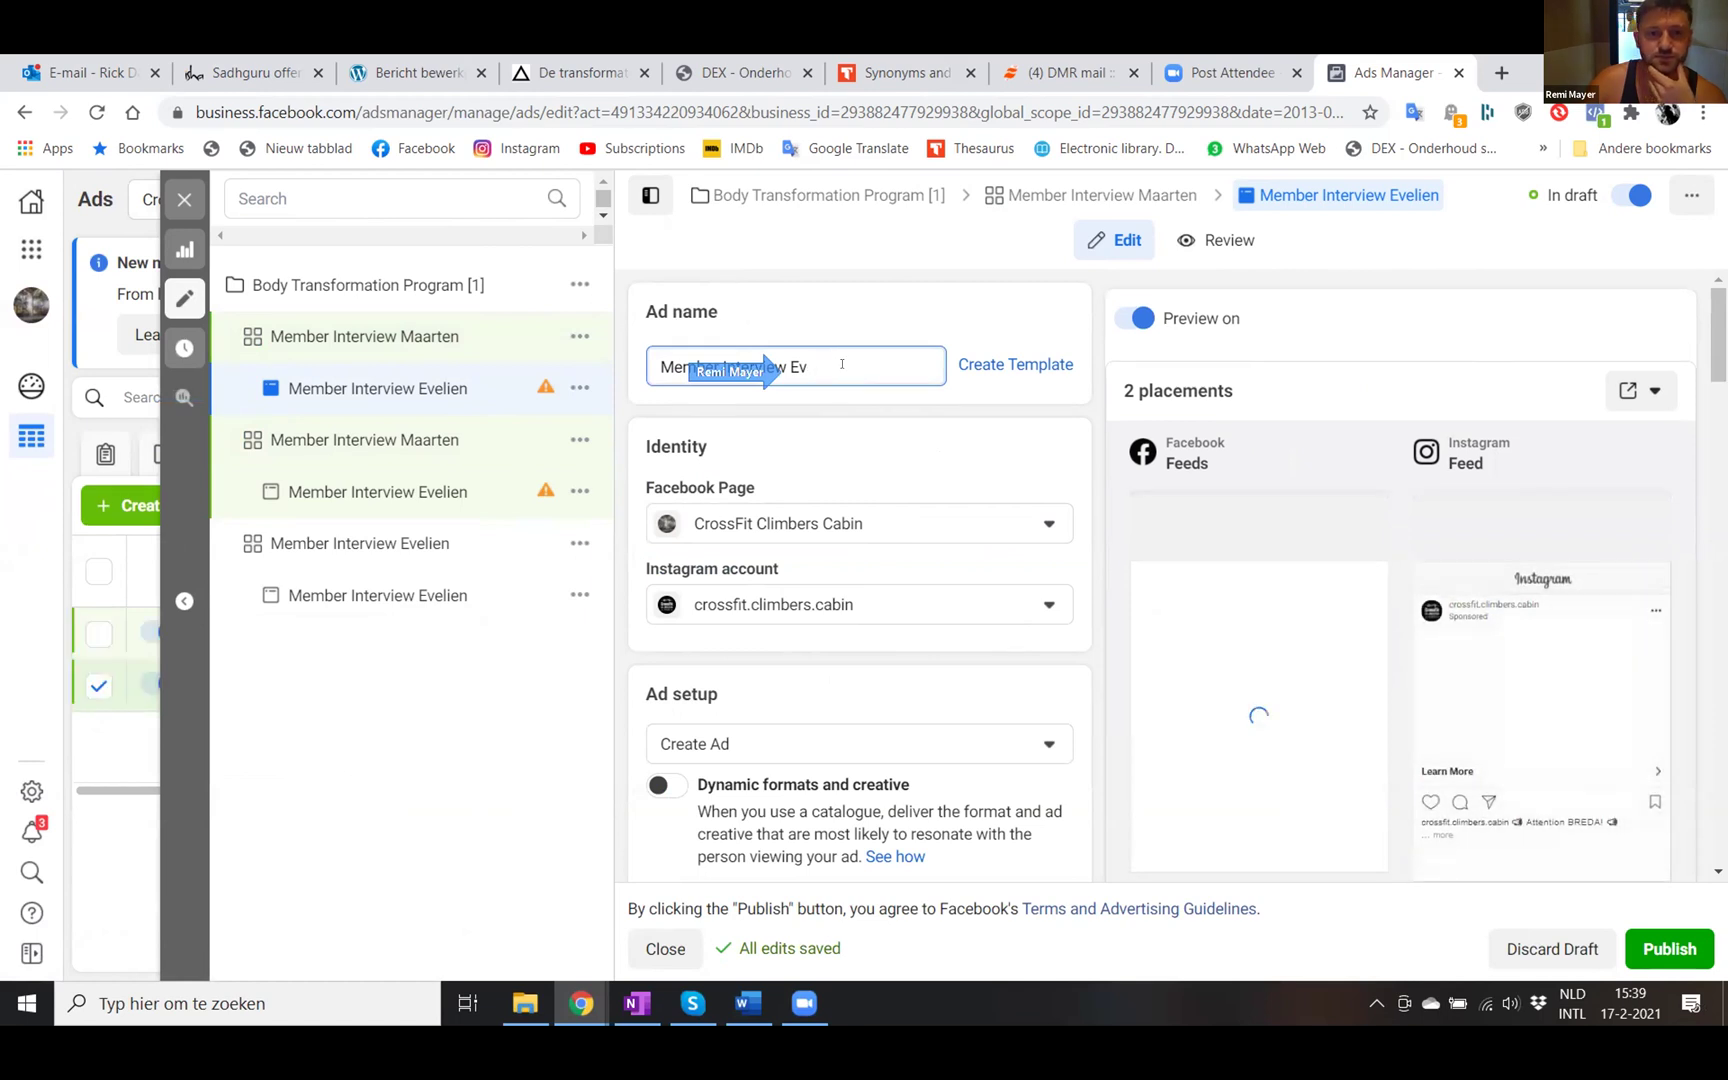
key(BackSpace)
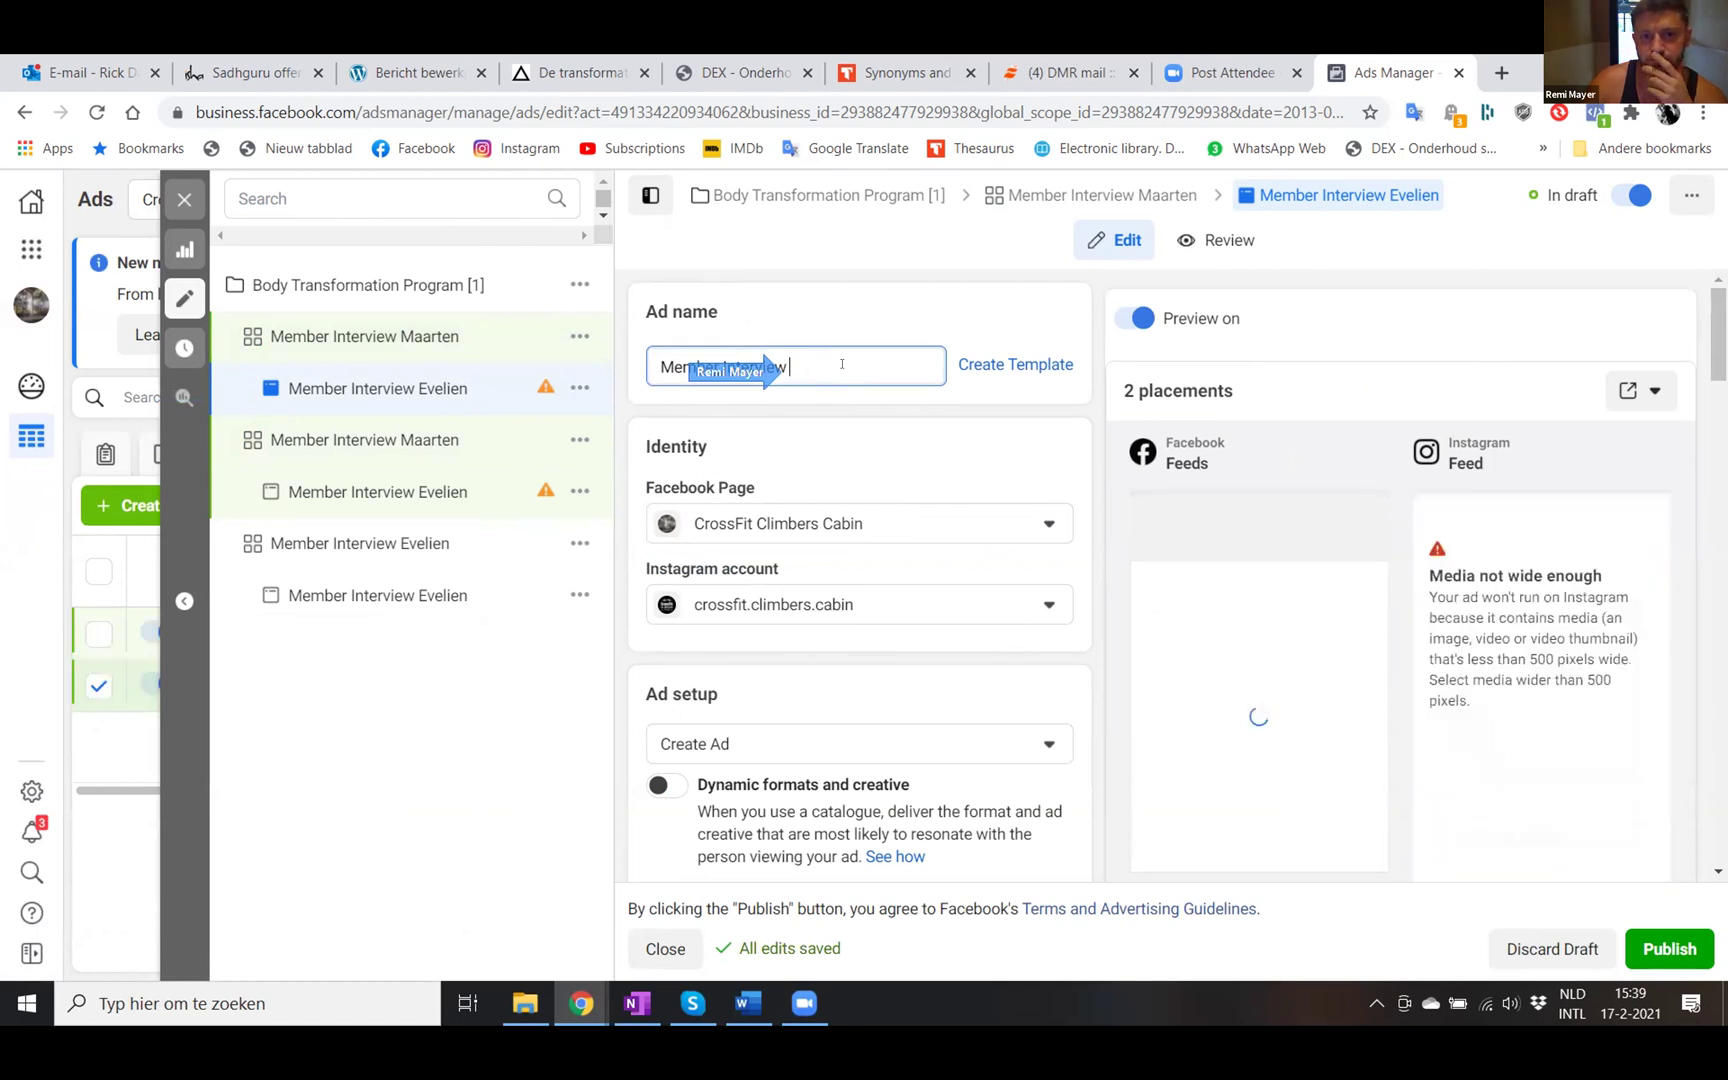
key(BackSpace)
text(Maarten)
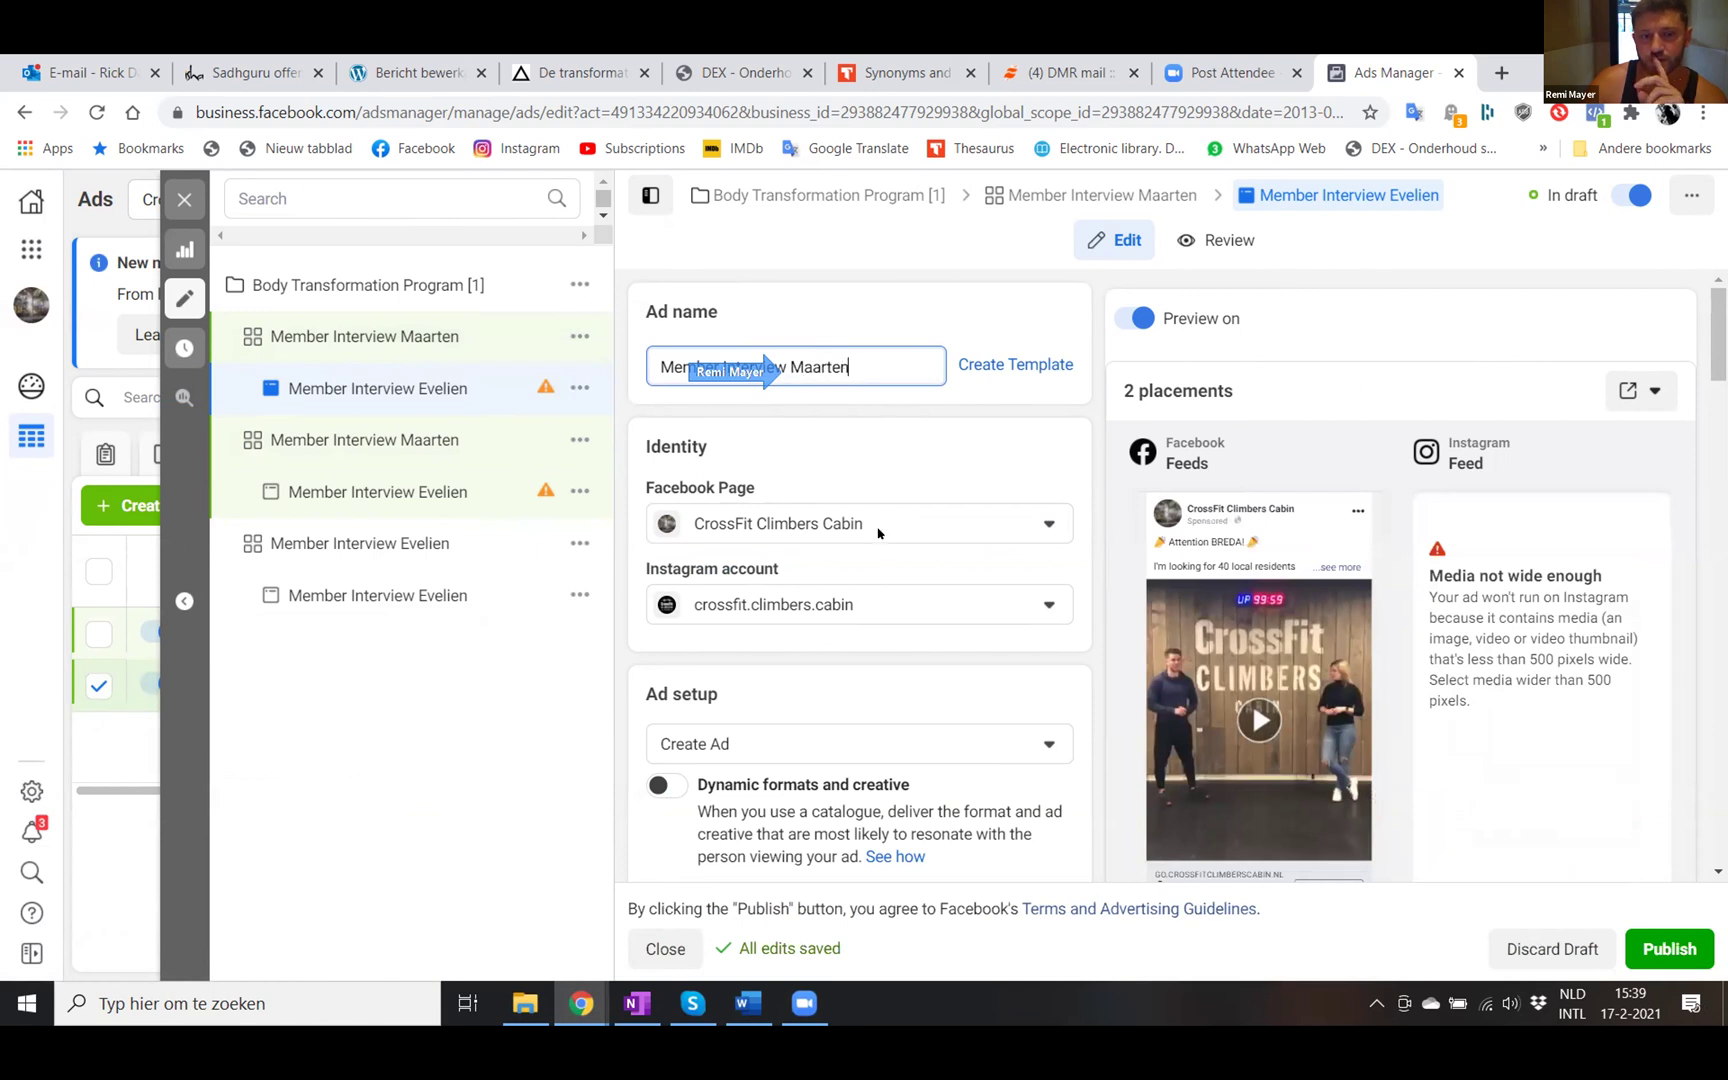
click(871, 585)
- Start replacing the ad's video in the Media section with a new upload
scroll(886, 655, down, 1)
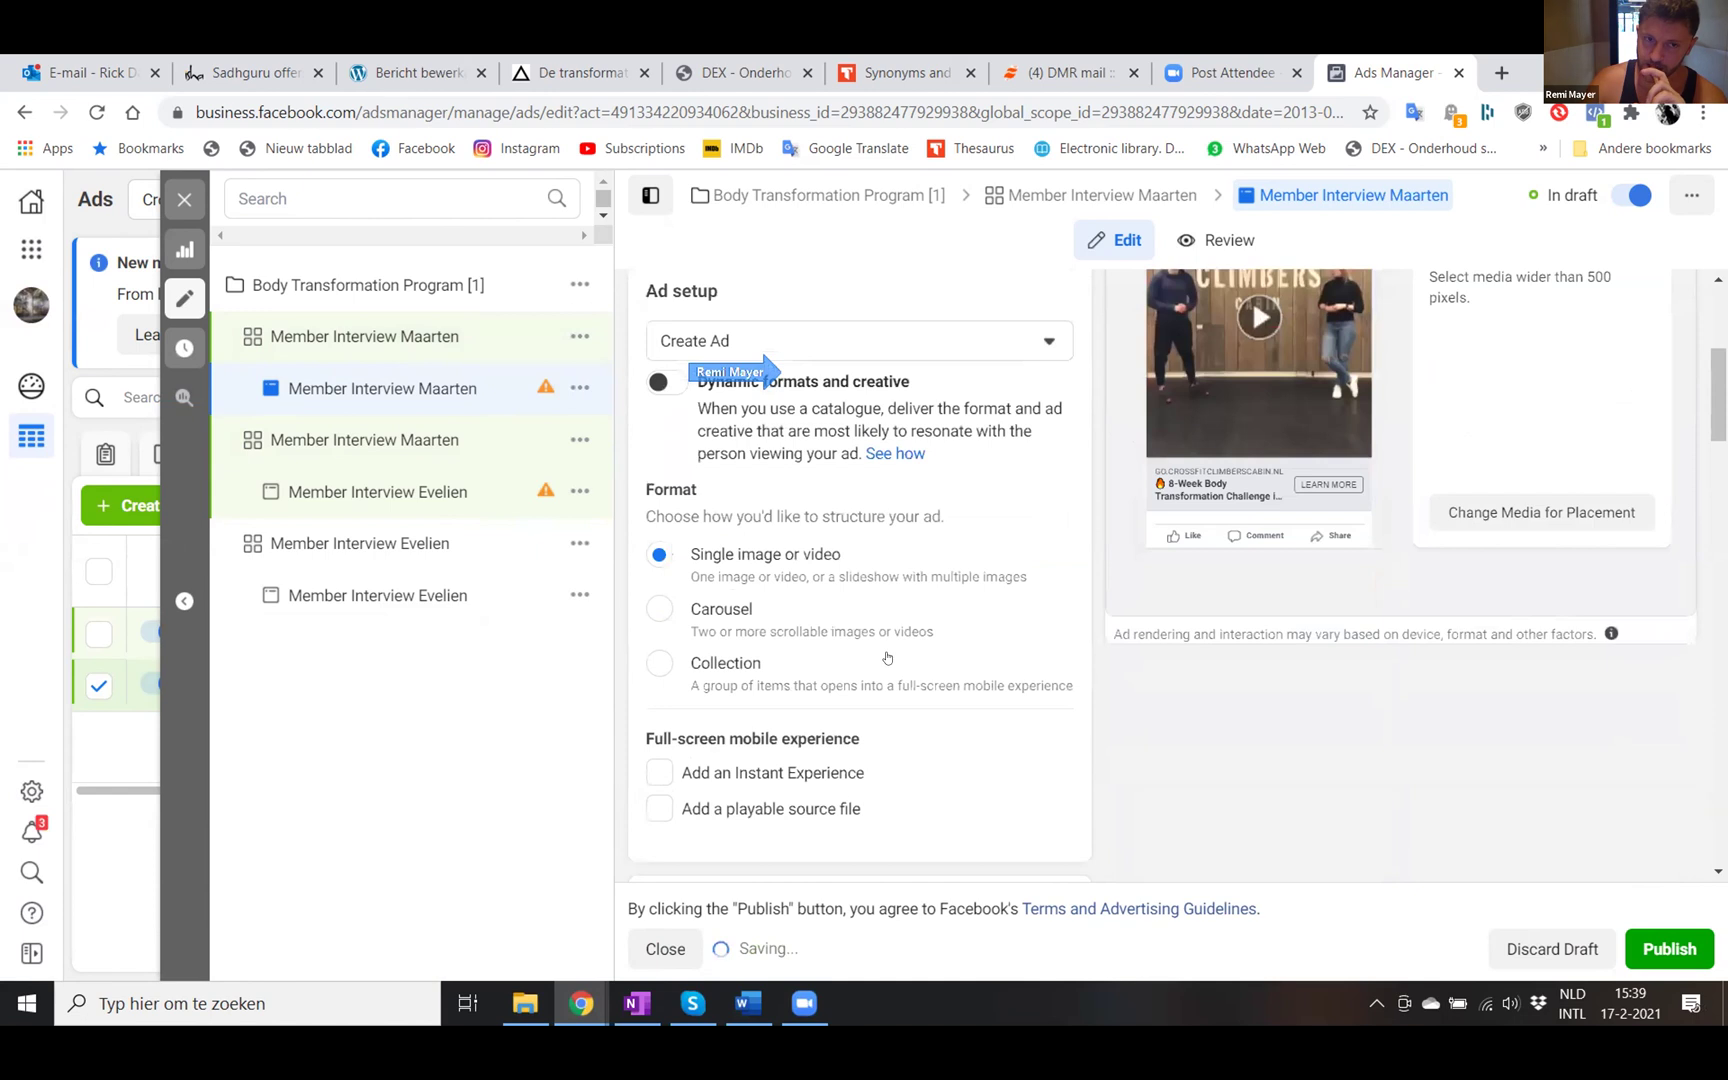
scroll(886, 657, down, 2)
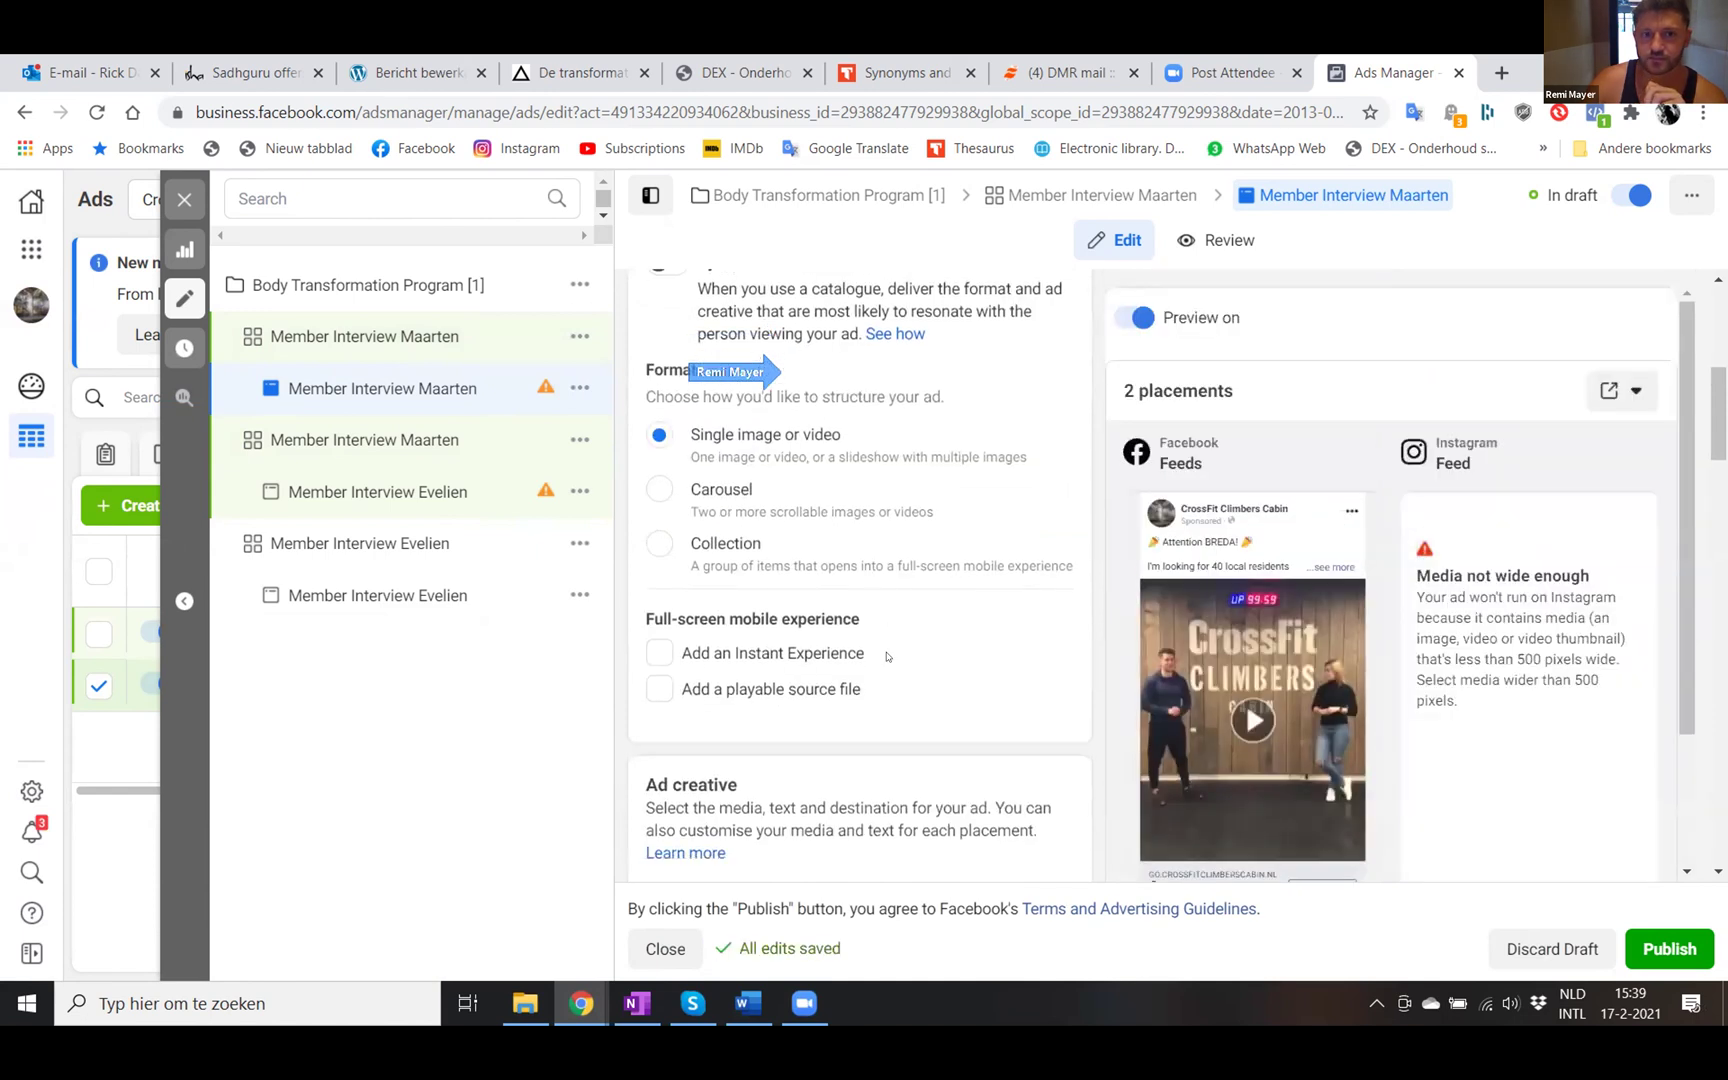
scroll(886, 657, down, 2)
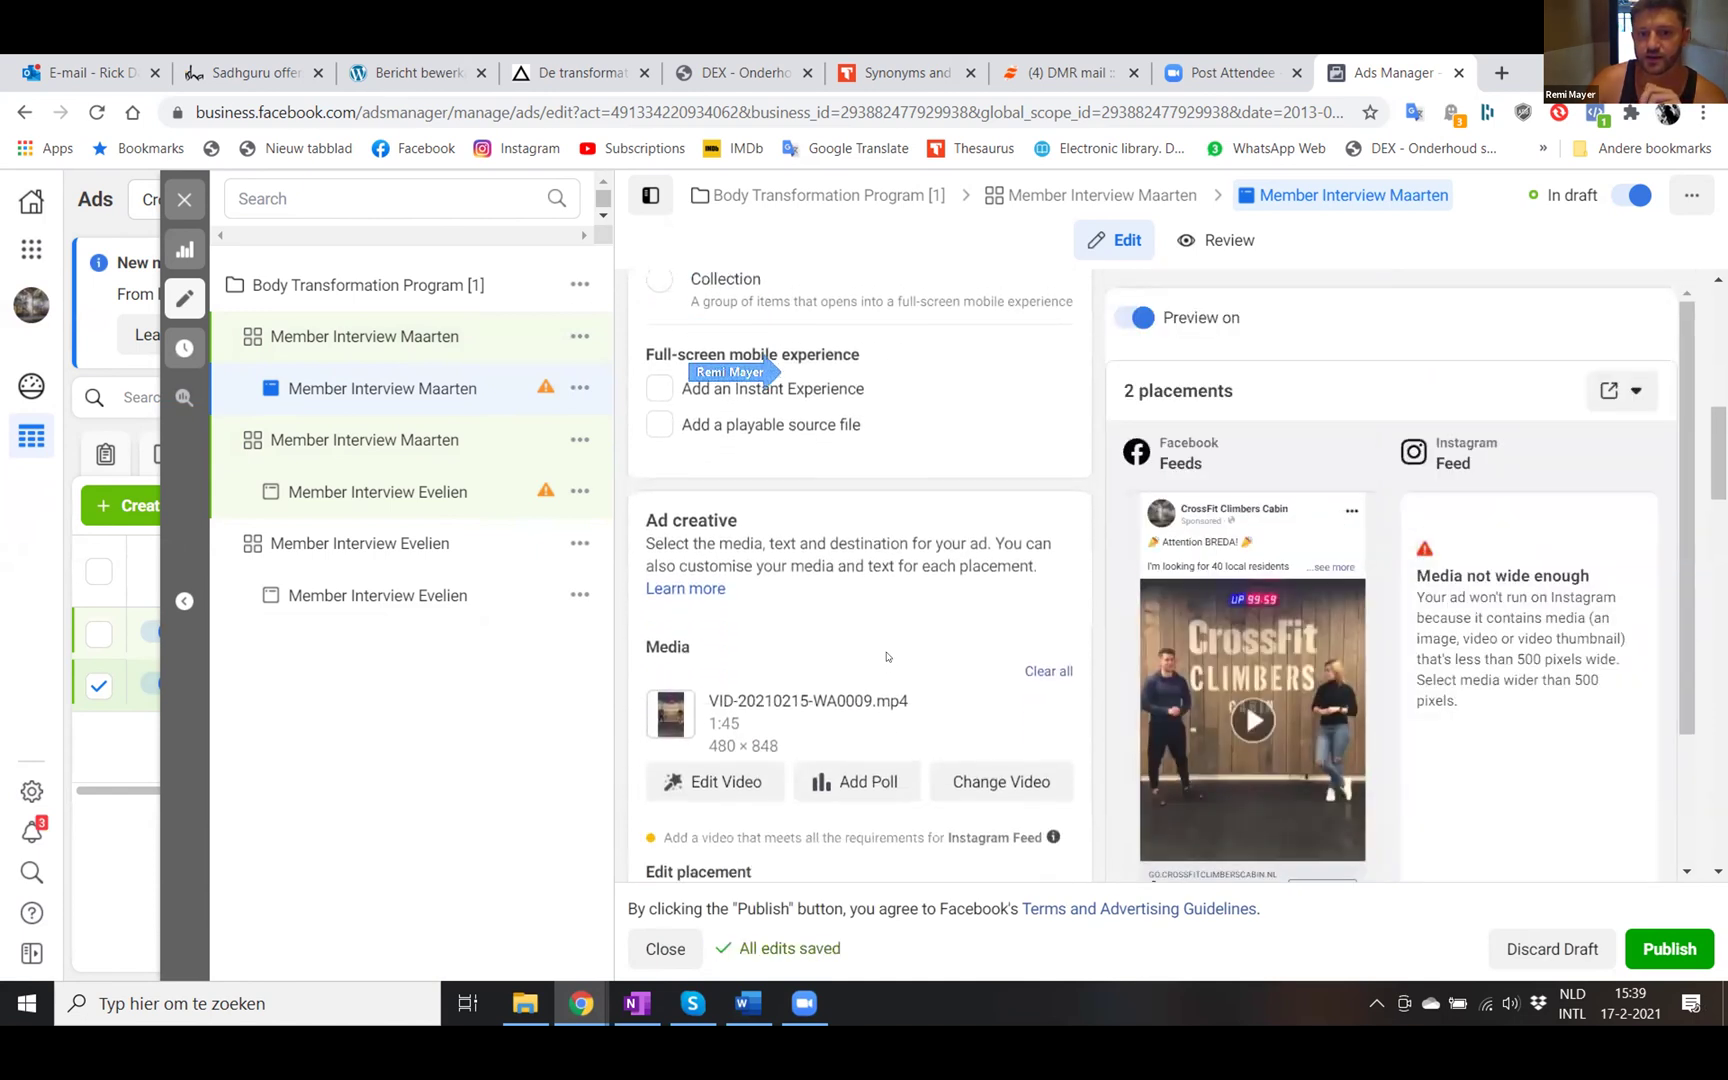
scroll(886, 657, down, 1)
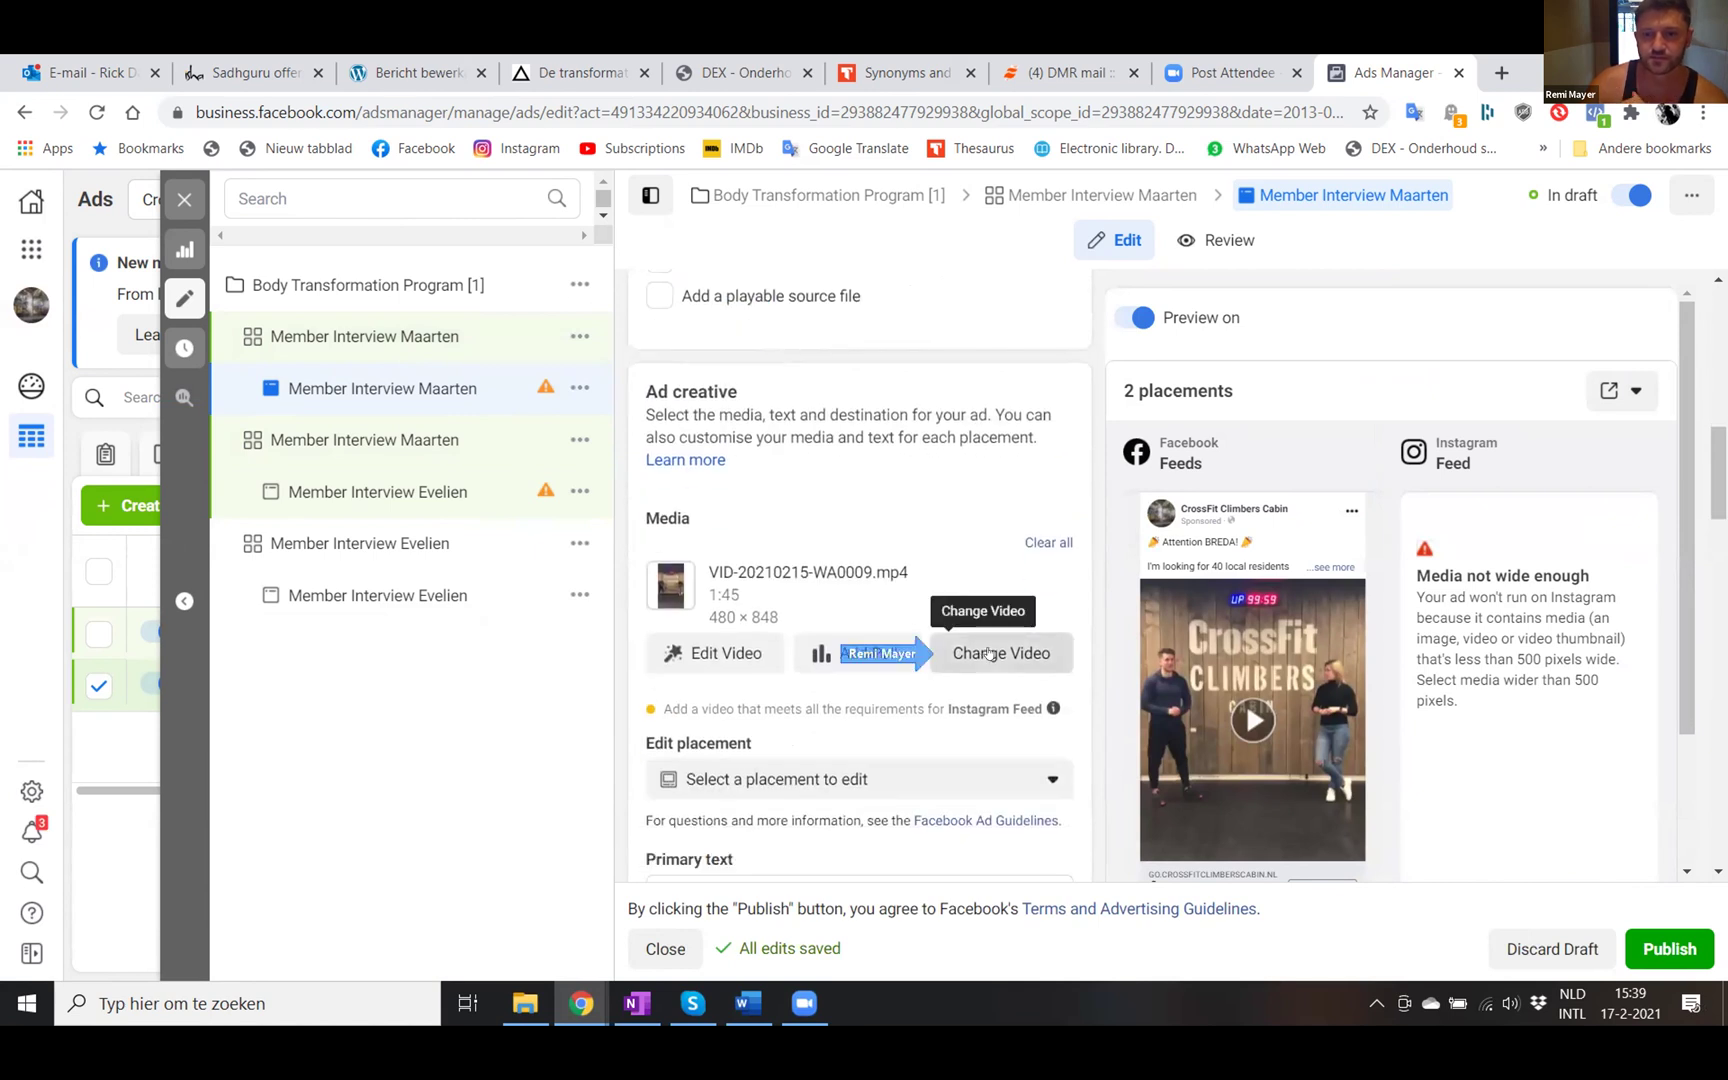
click(988, 653)
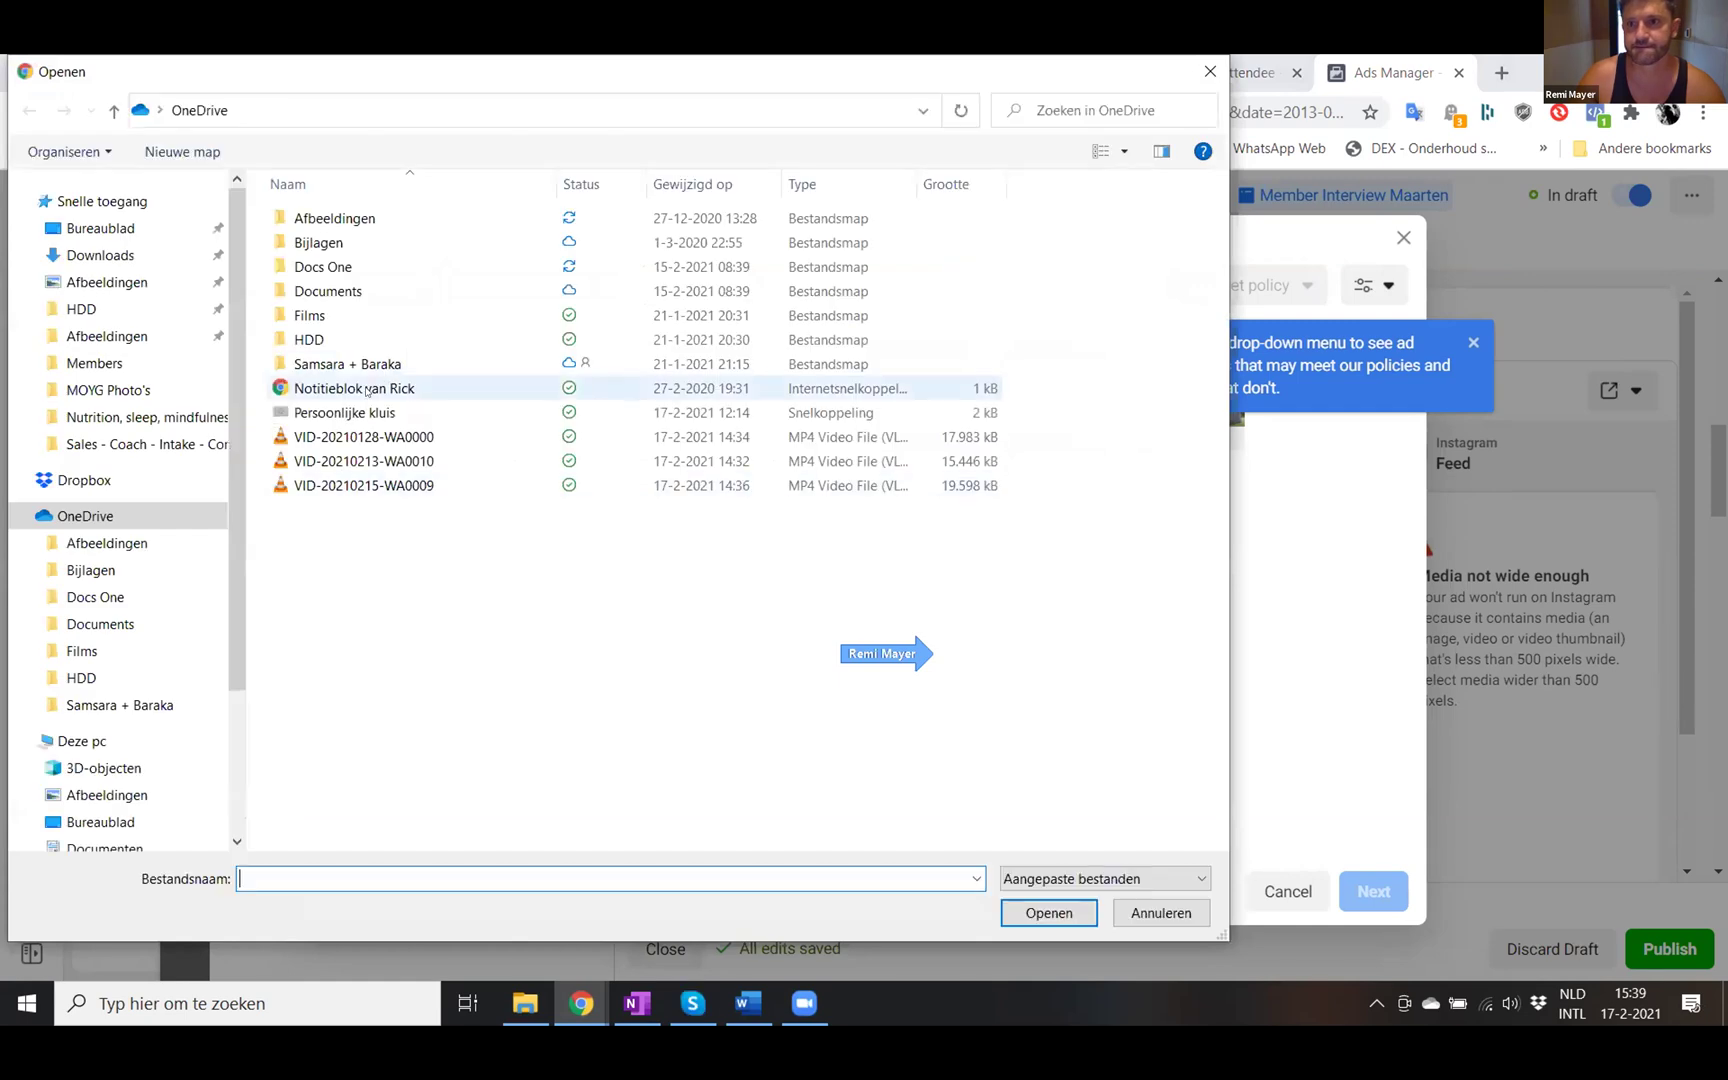
- Show the files as large icons and upload VID-20210128-WA0000
click(1124, 151)
drag(1126, 267, 1123, 119)
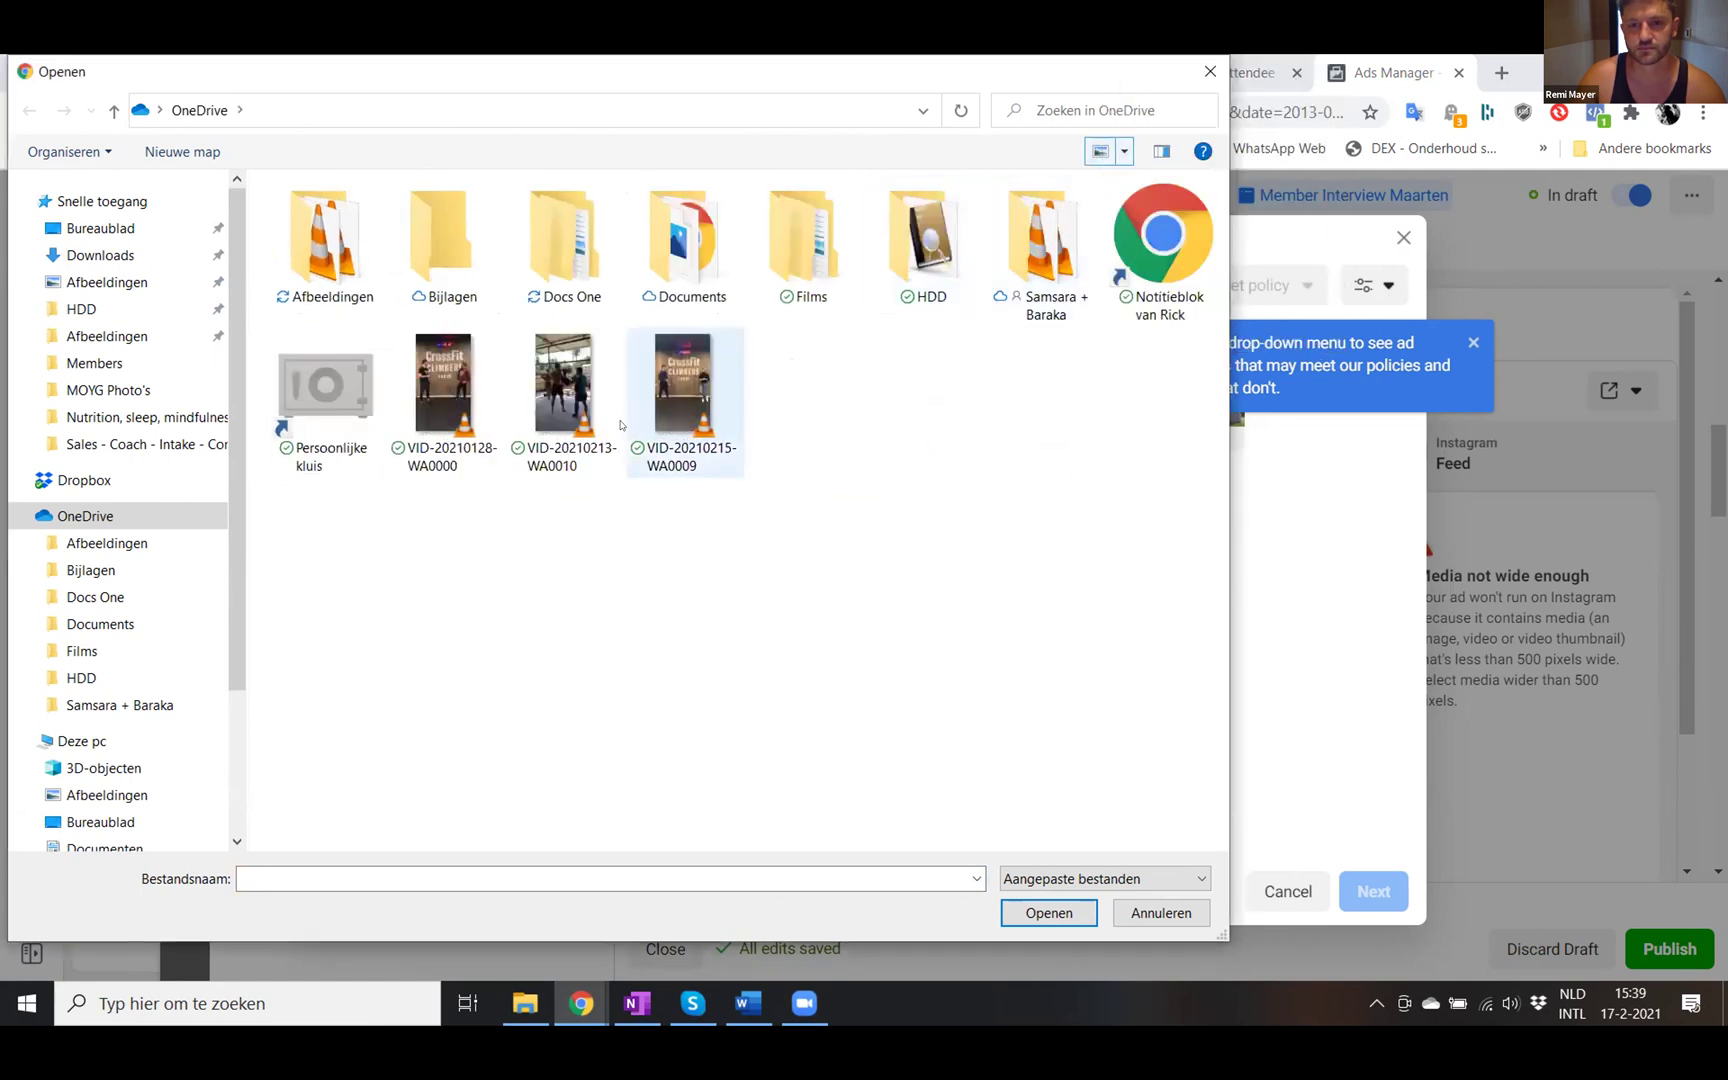
double_click(450, 381)
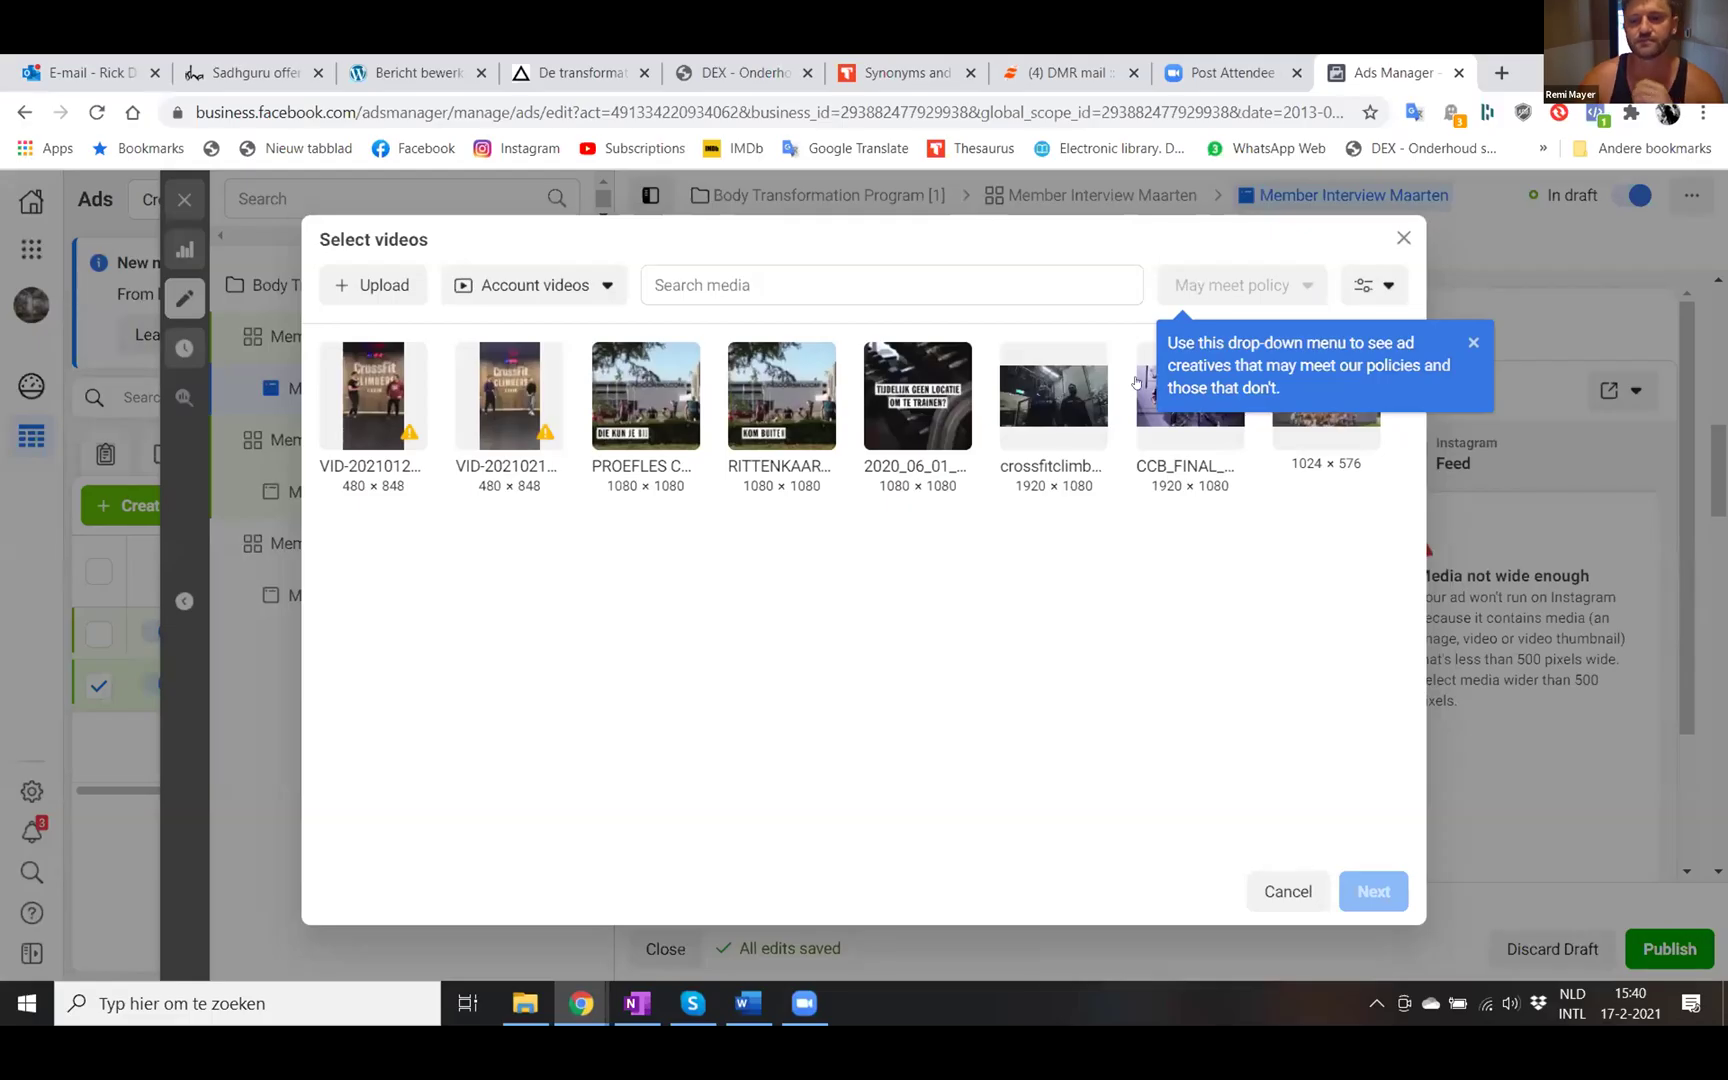
- Select the newly uploaded VID-20210128 video for the Maarten ad and continue
click(381, 405)
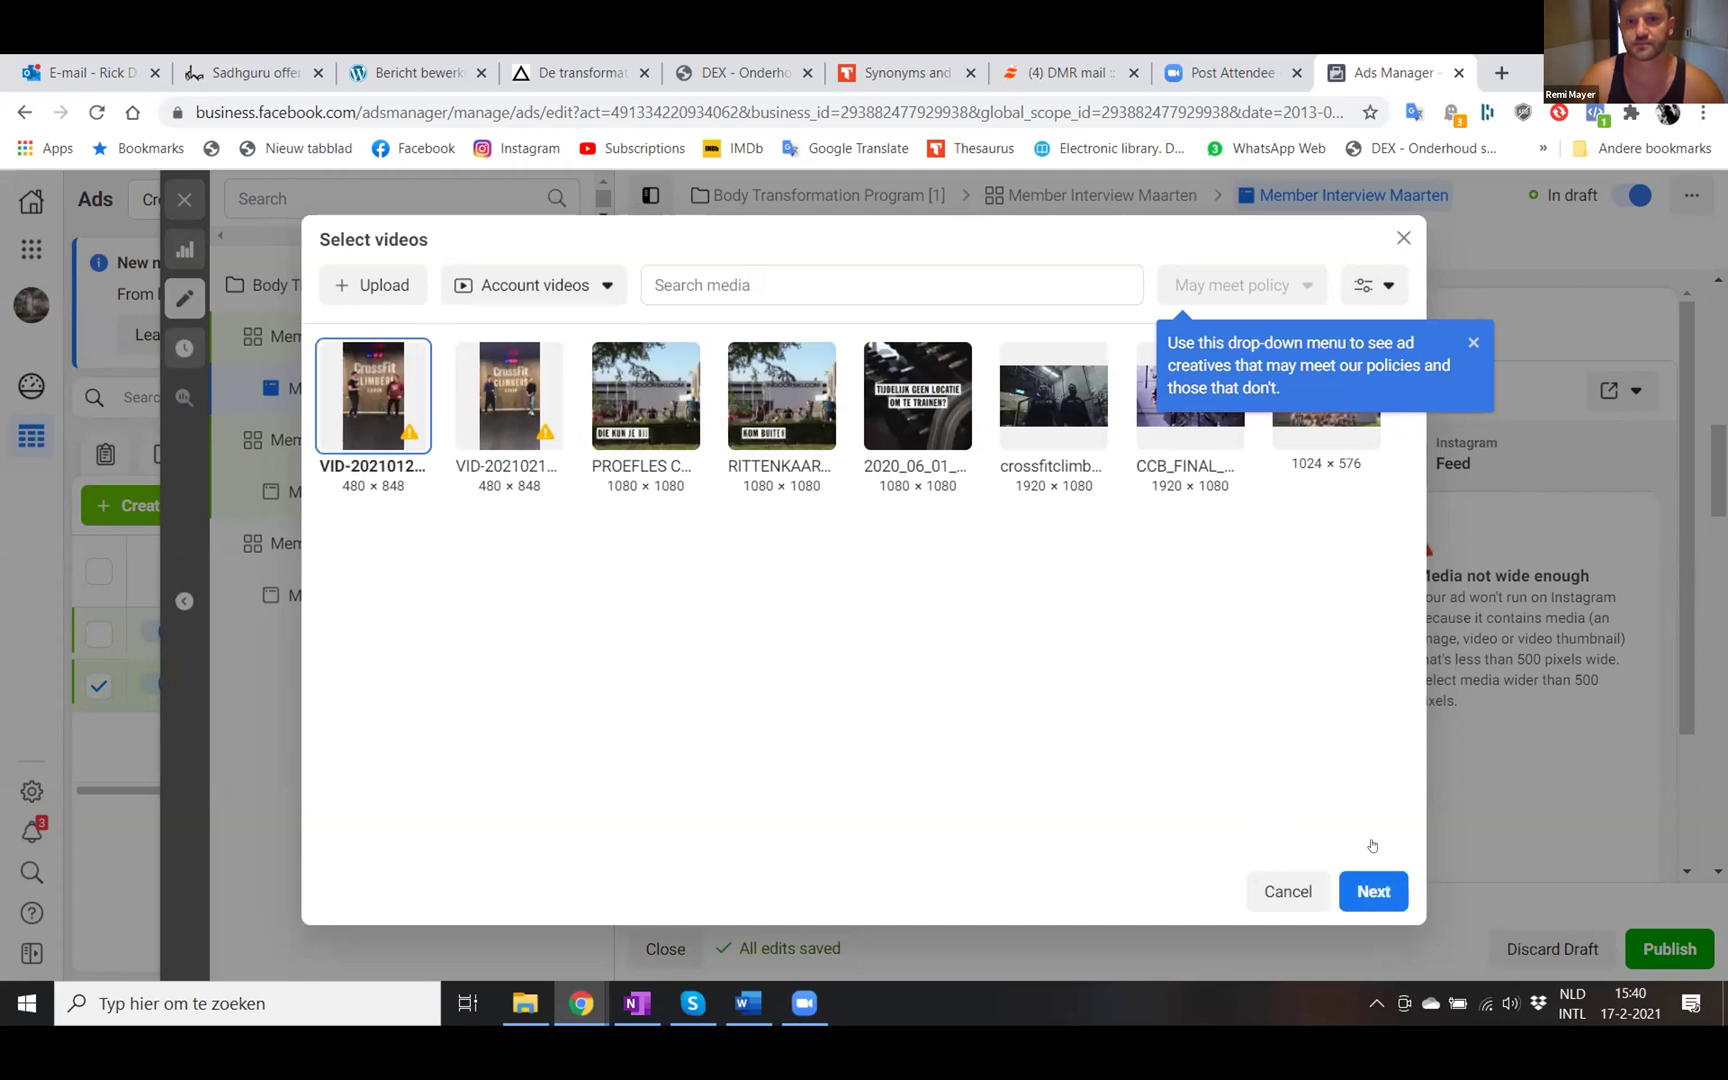
click(1373, 890)
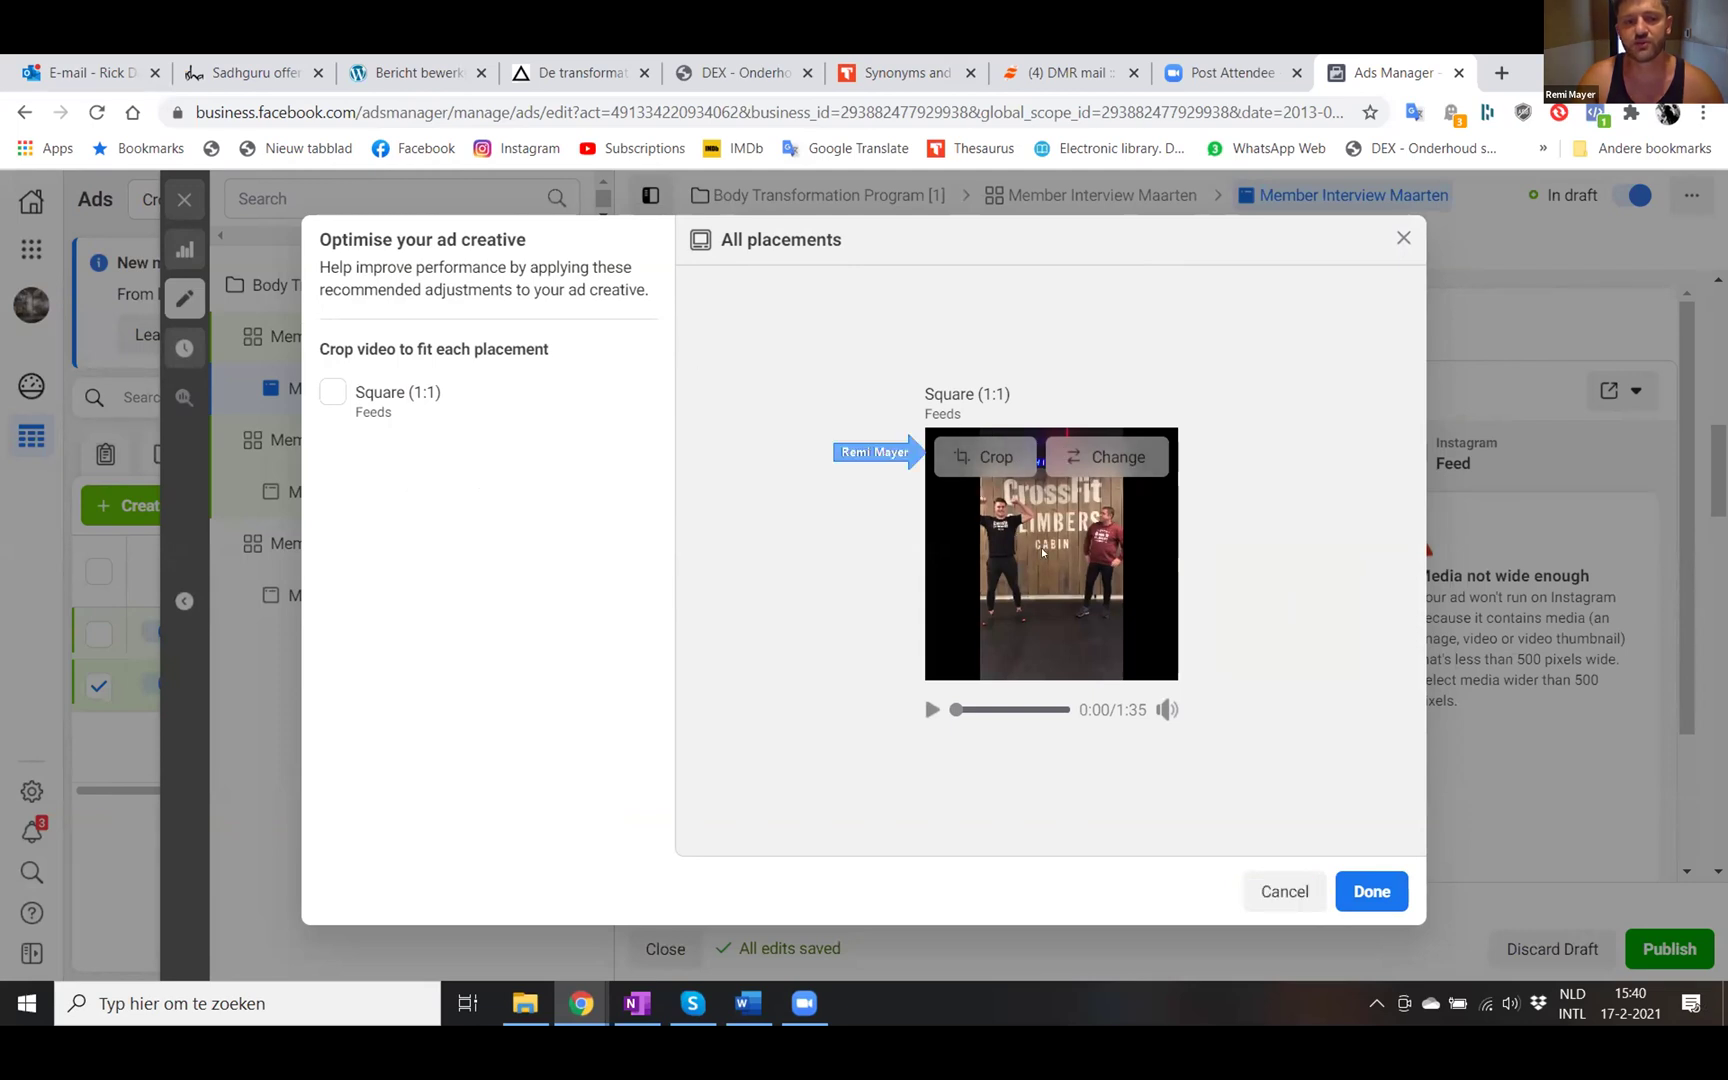
- Try a 1:1 crop of the video, then confirm the Original uncropped framing
click(973, 461)
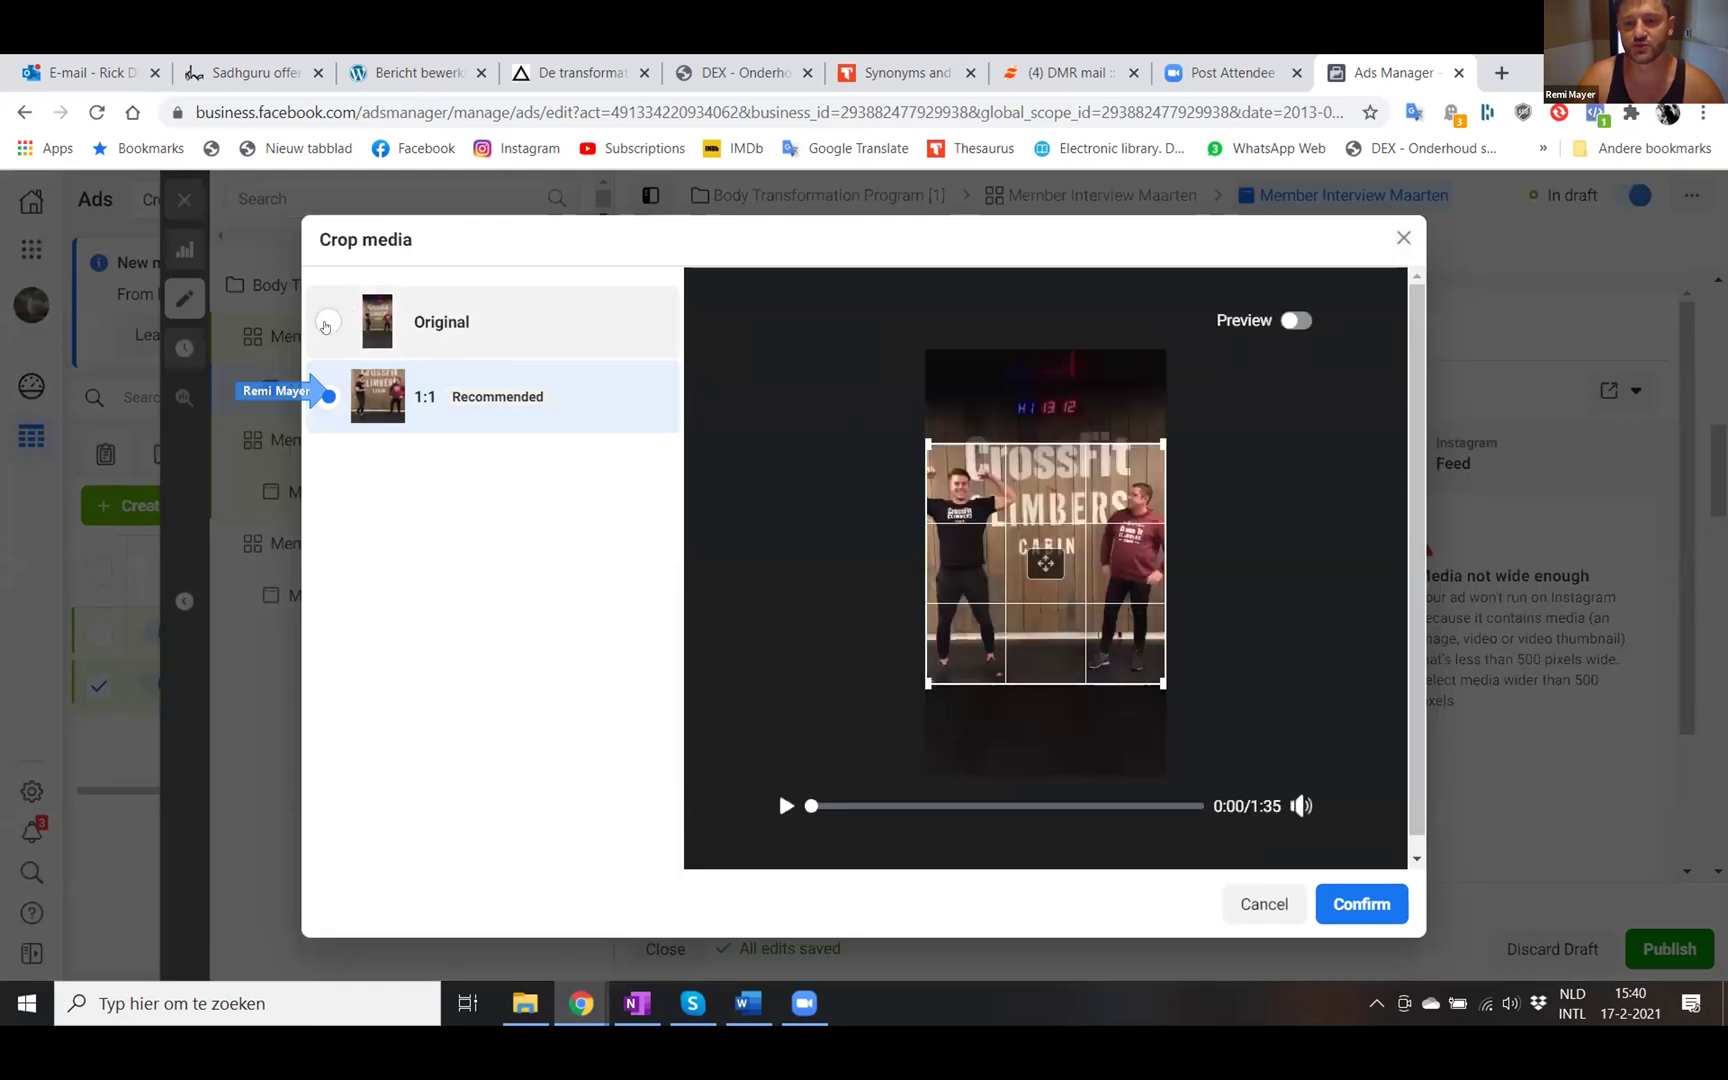
click(327, 322)
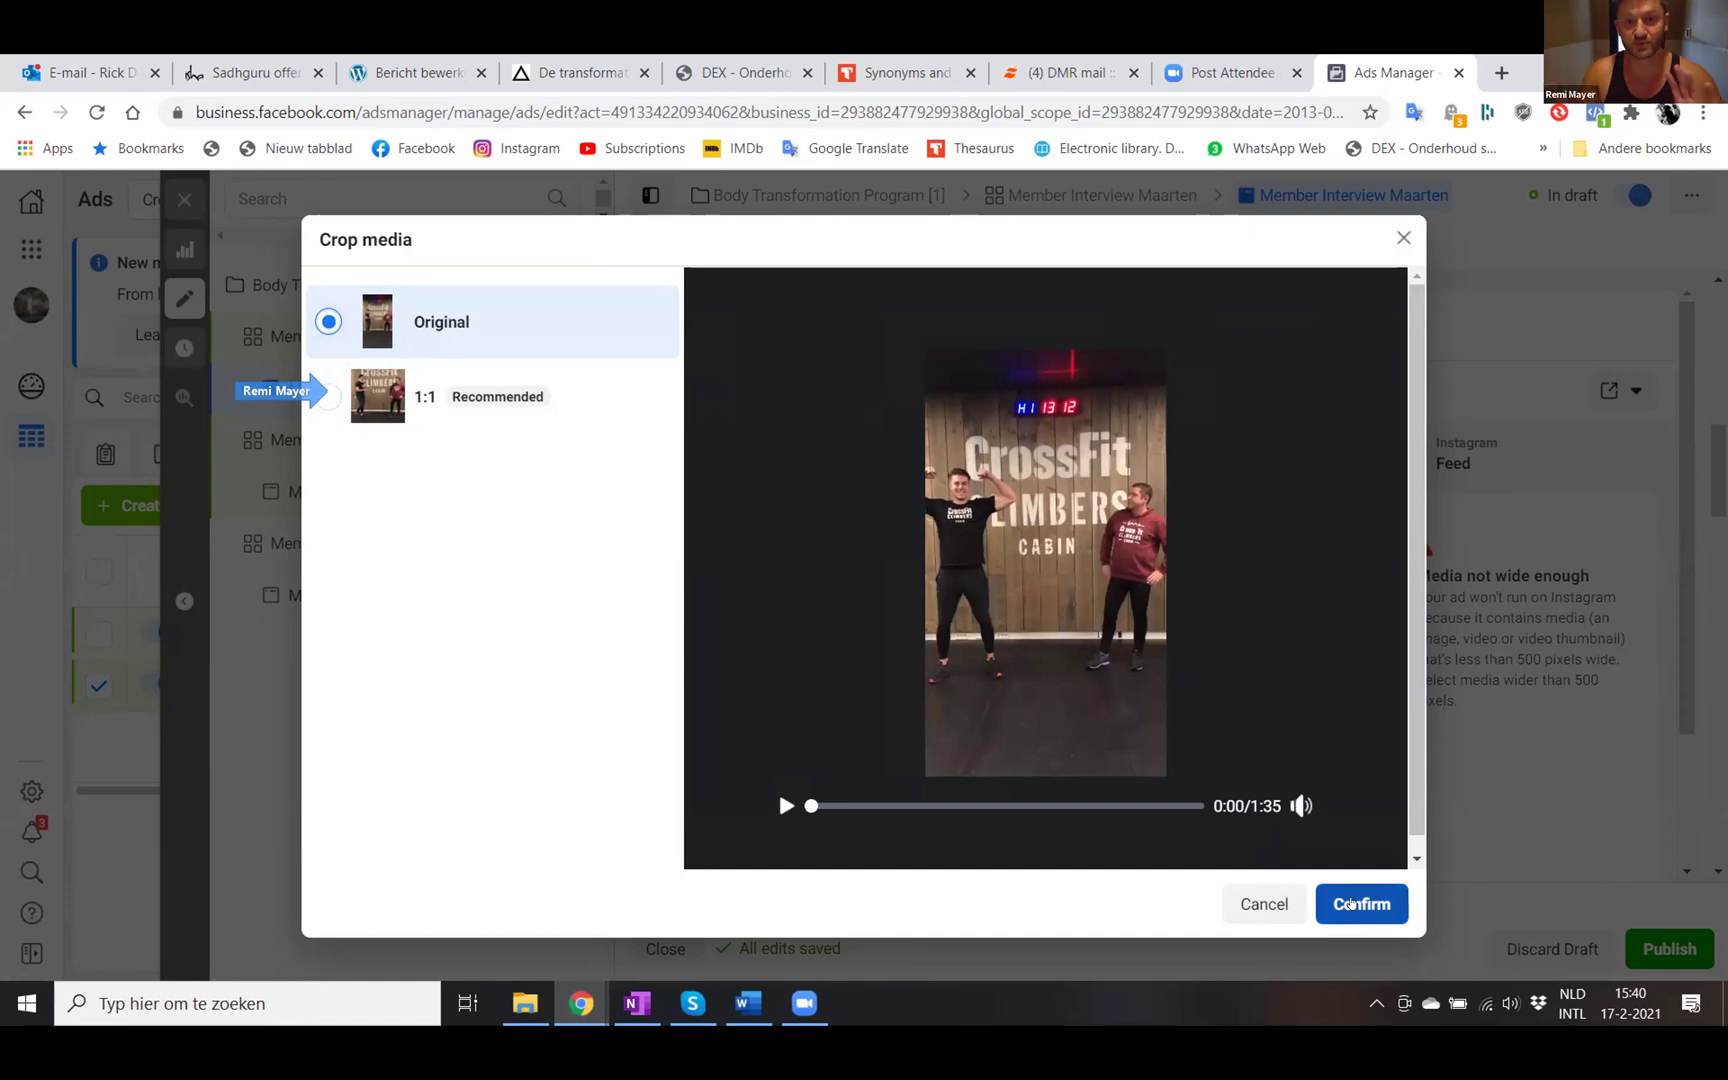
click(328, 396)
drag(1035, 506, 1035, 451)
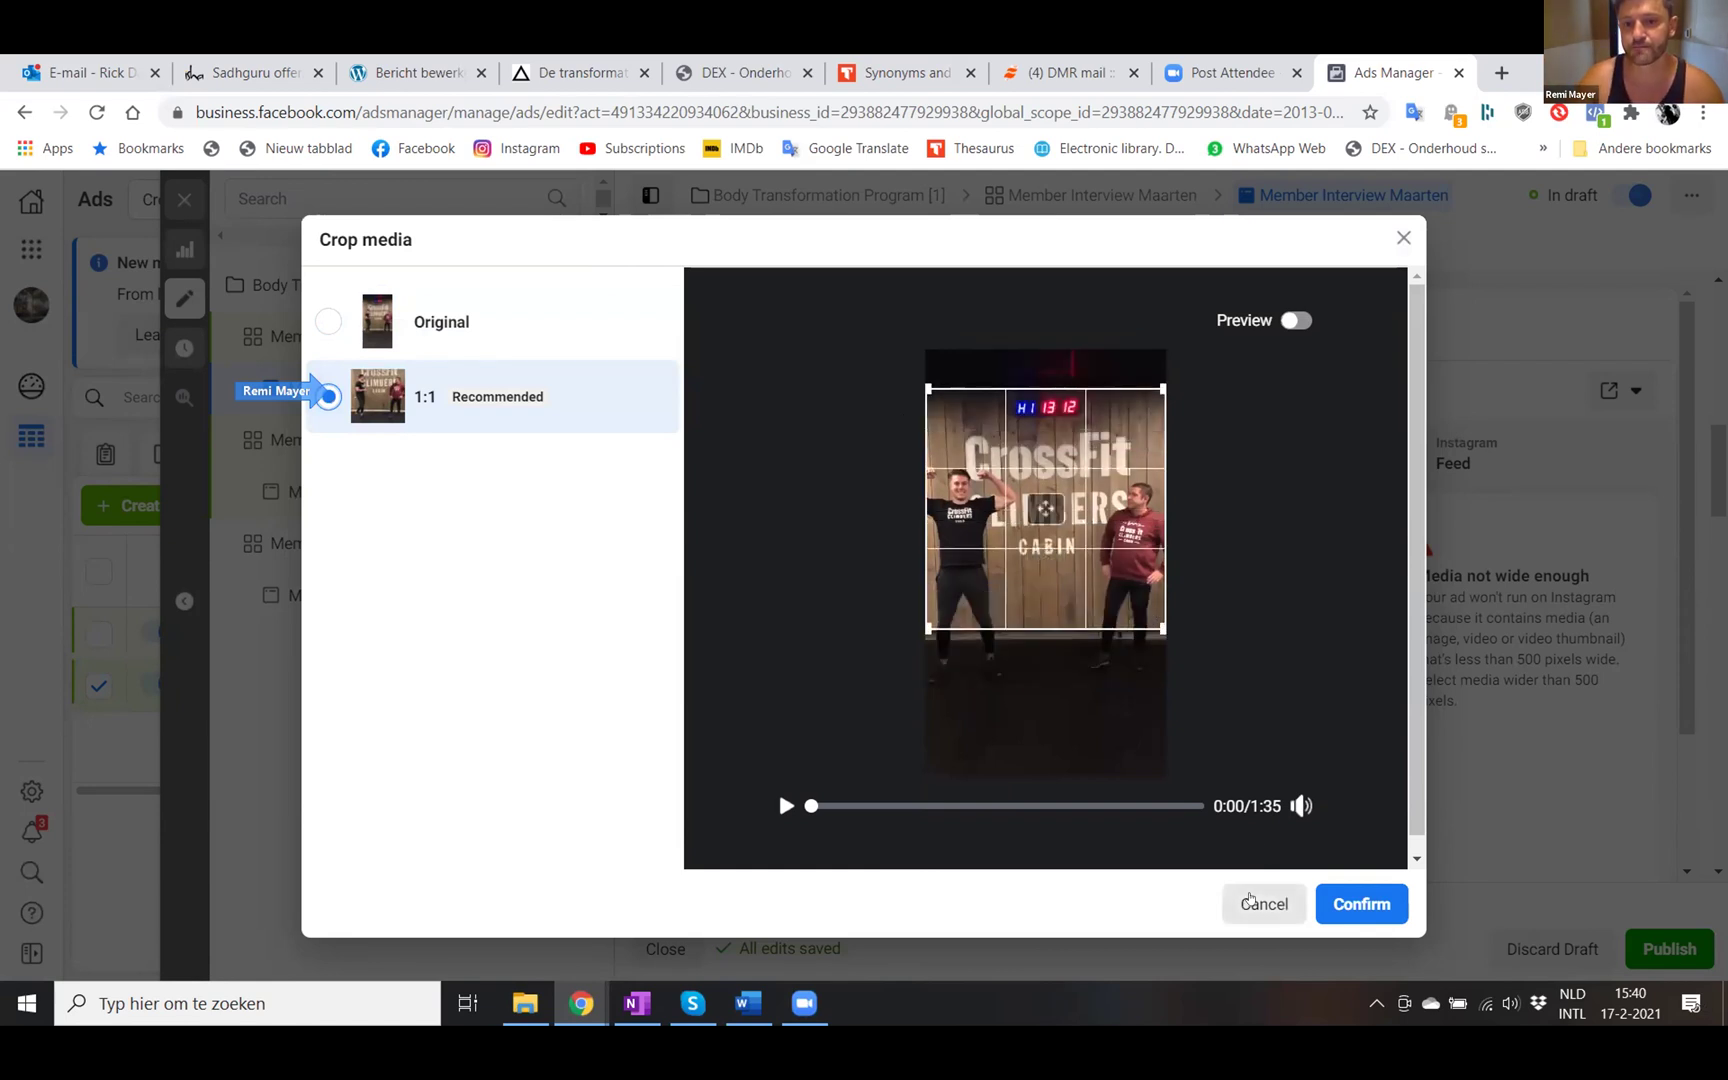
click(450, 323)
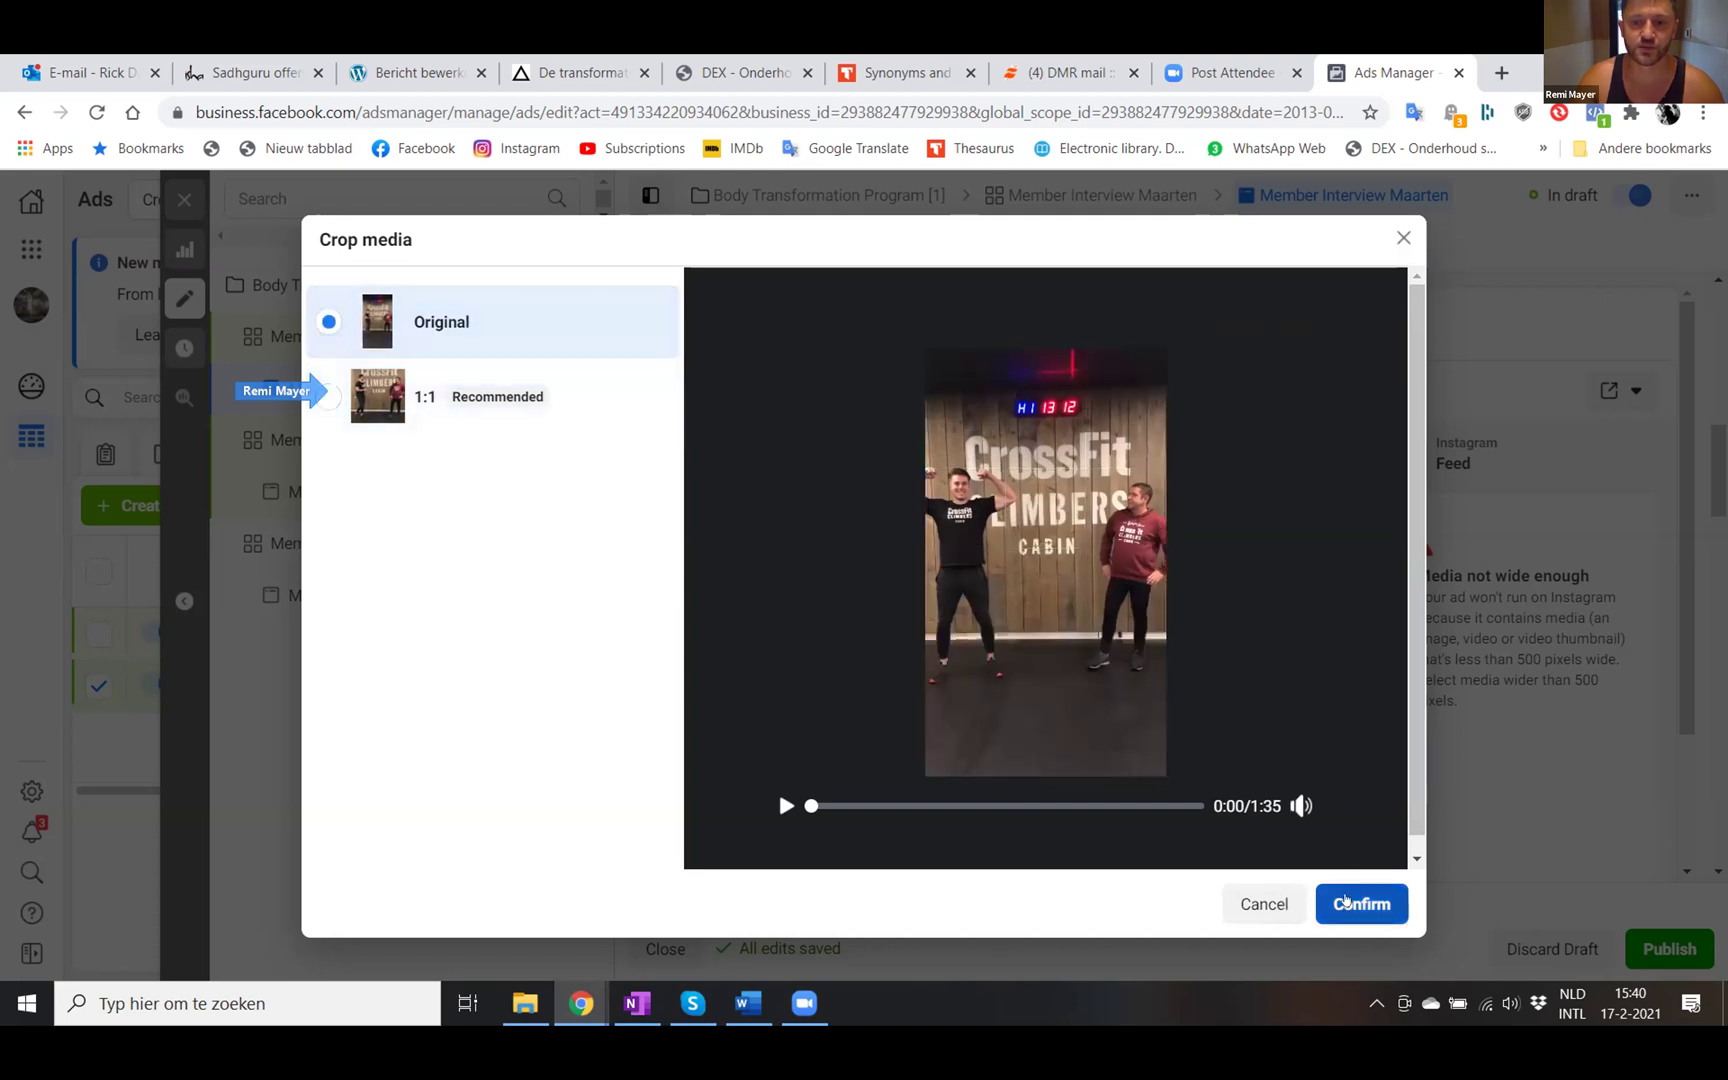
click(1340, 902)
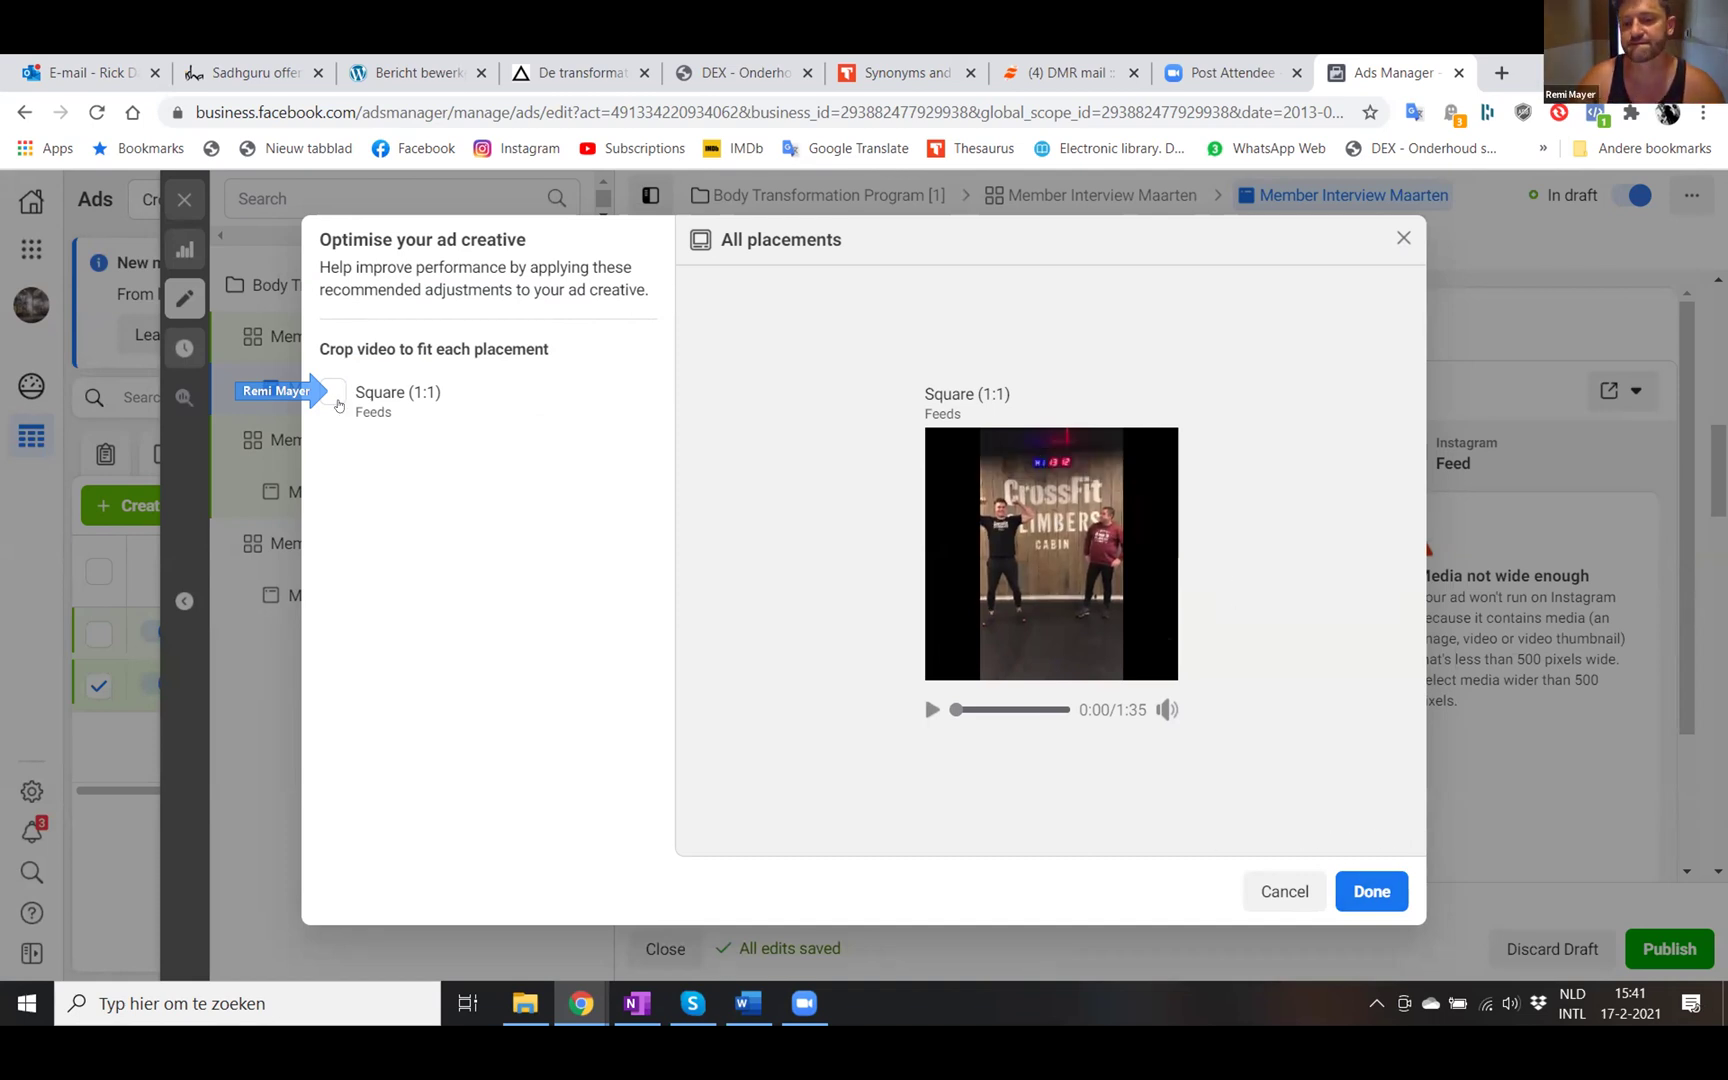
- Leave Square (1:1) feed cropping unchecked and finish creative optimisation
click(331, 392)
click(331, 392)
click(331, 392)
click(331, 392)
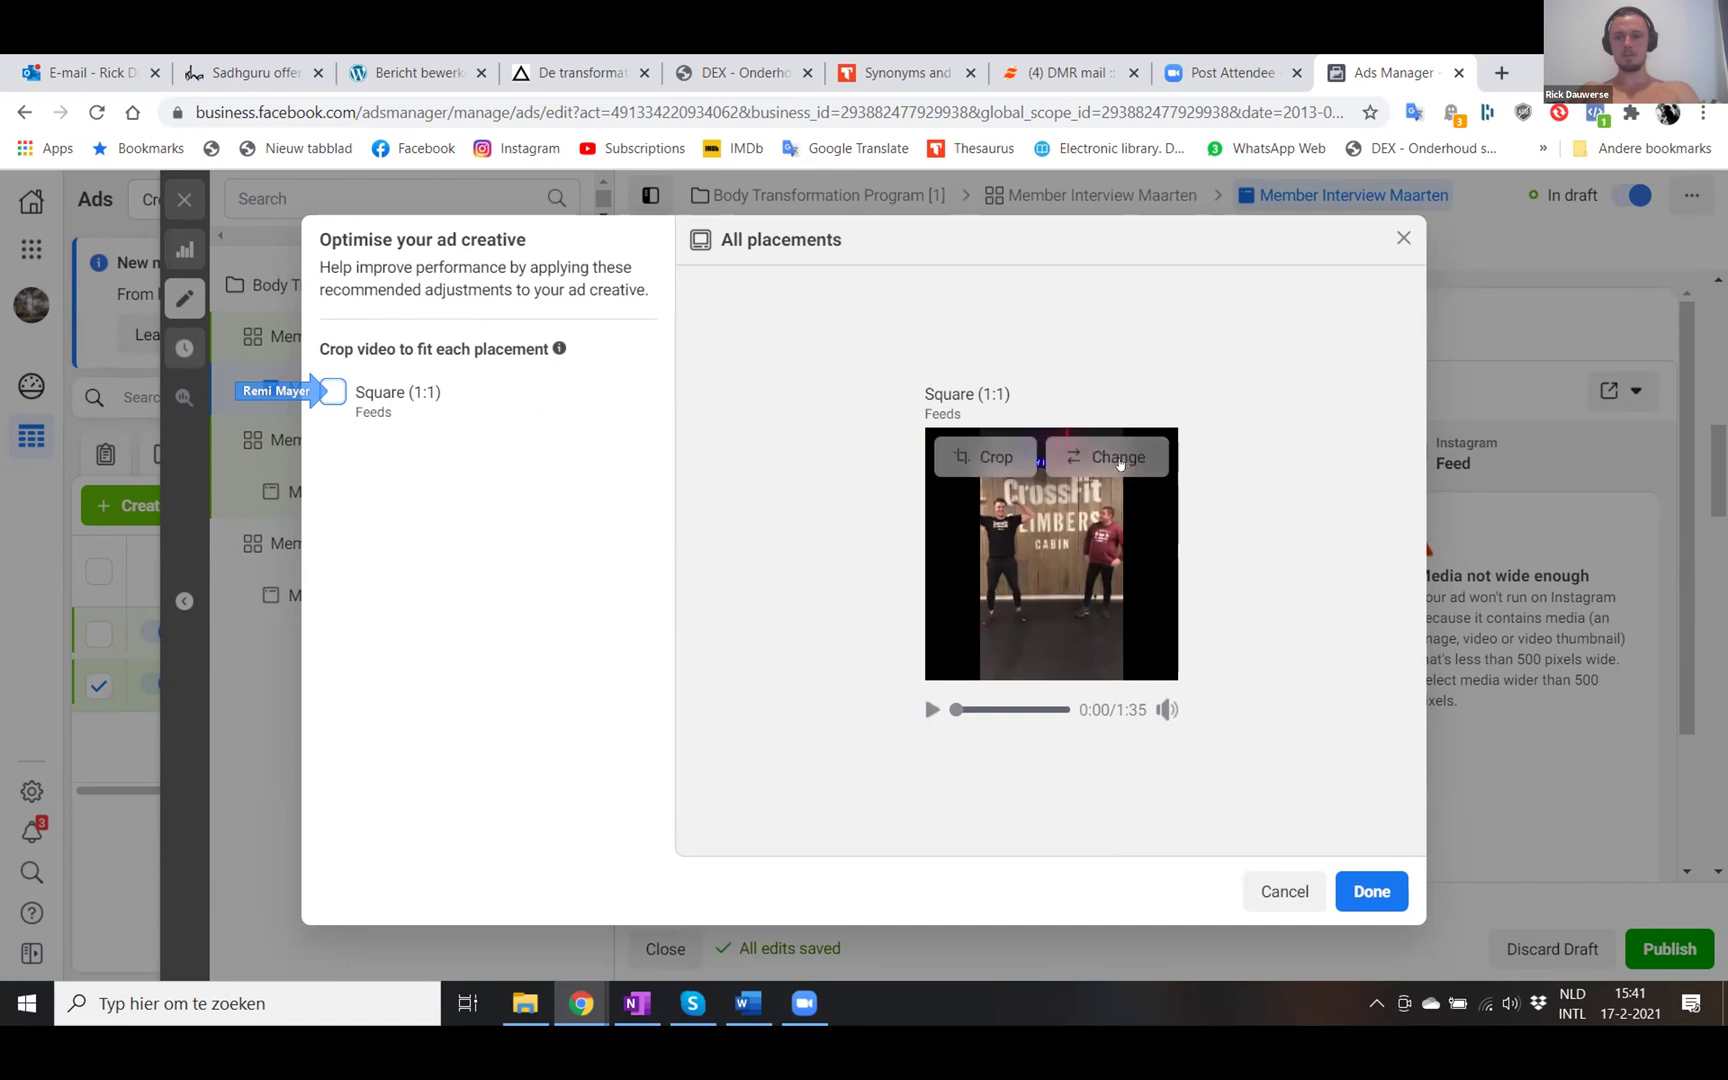
click(1360, 893)
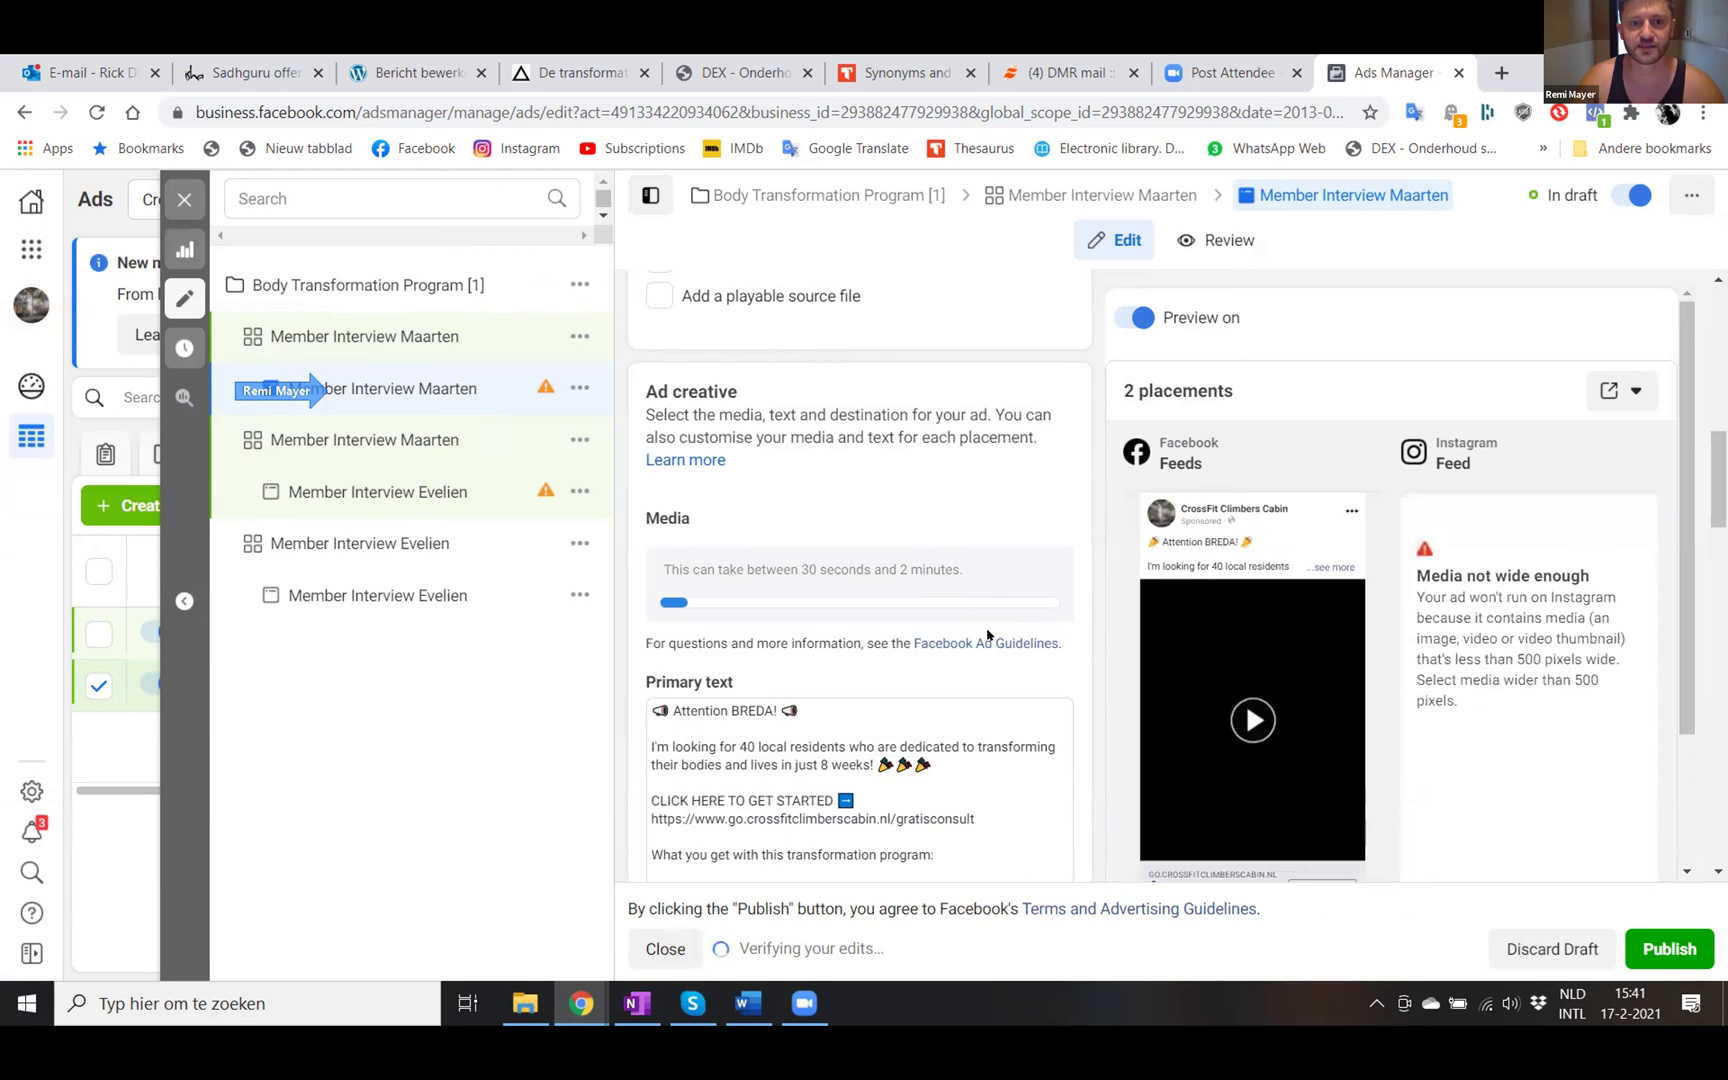
- Open the Member Interview Evelien ad under the second Maarten ad set
scroll(986, 682, down, 2)
scroll(986, 682, down, 2)
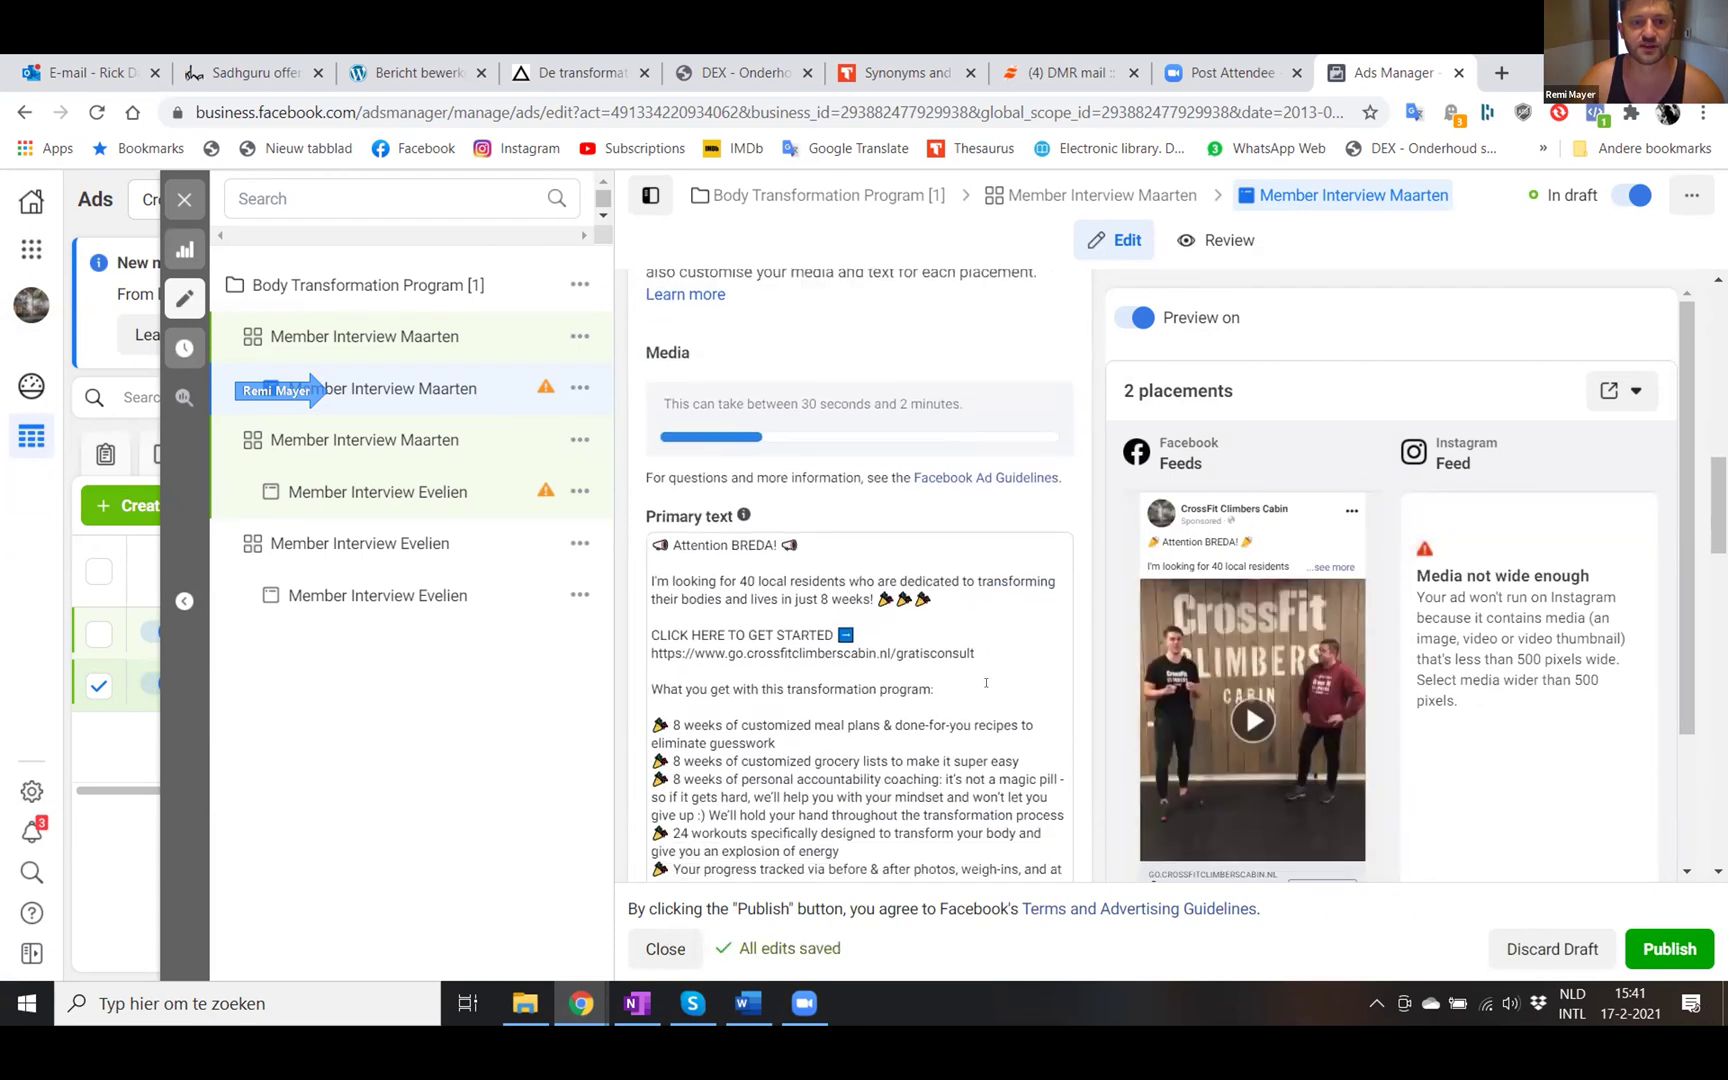
scroll(986, 682, down, 4)
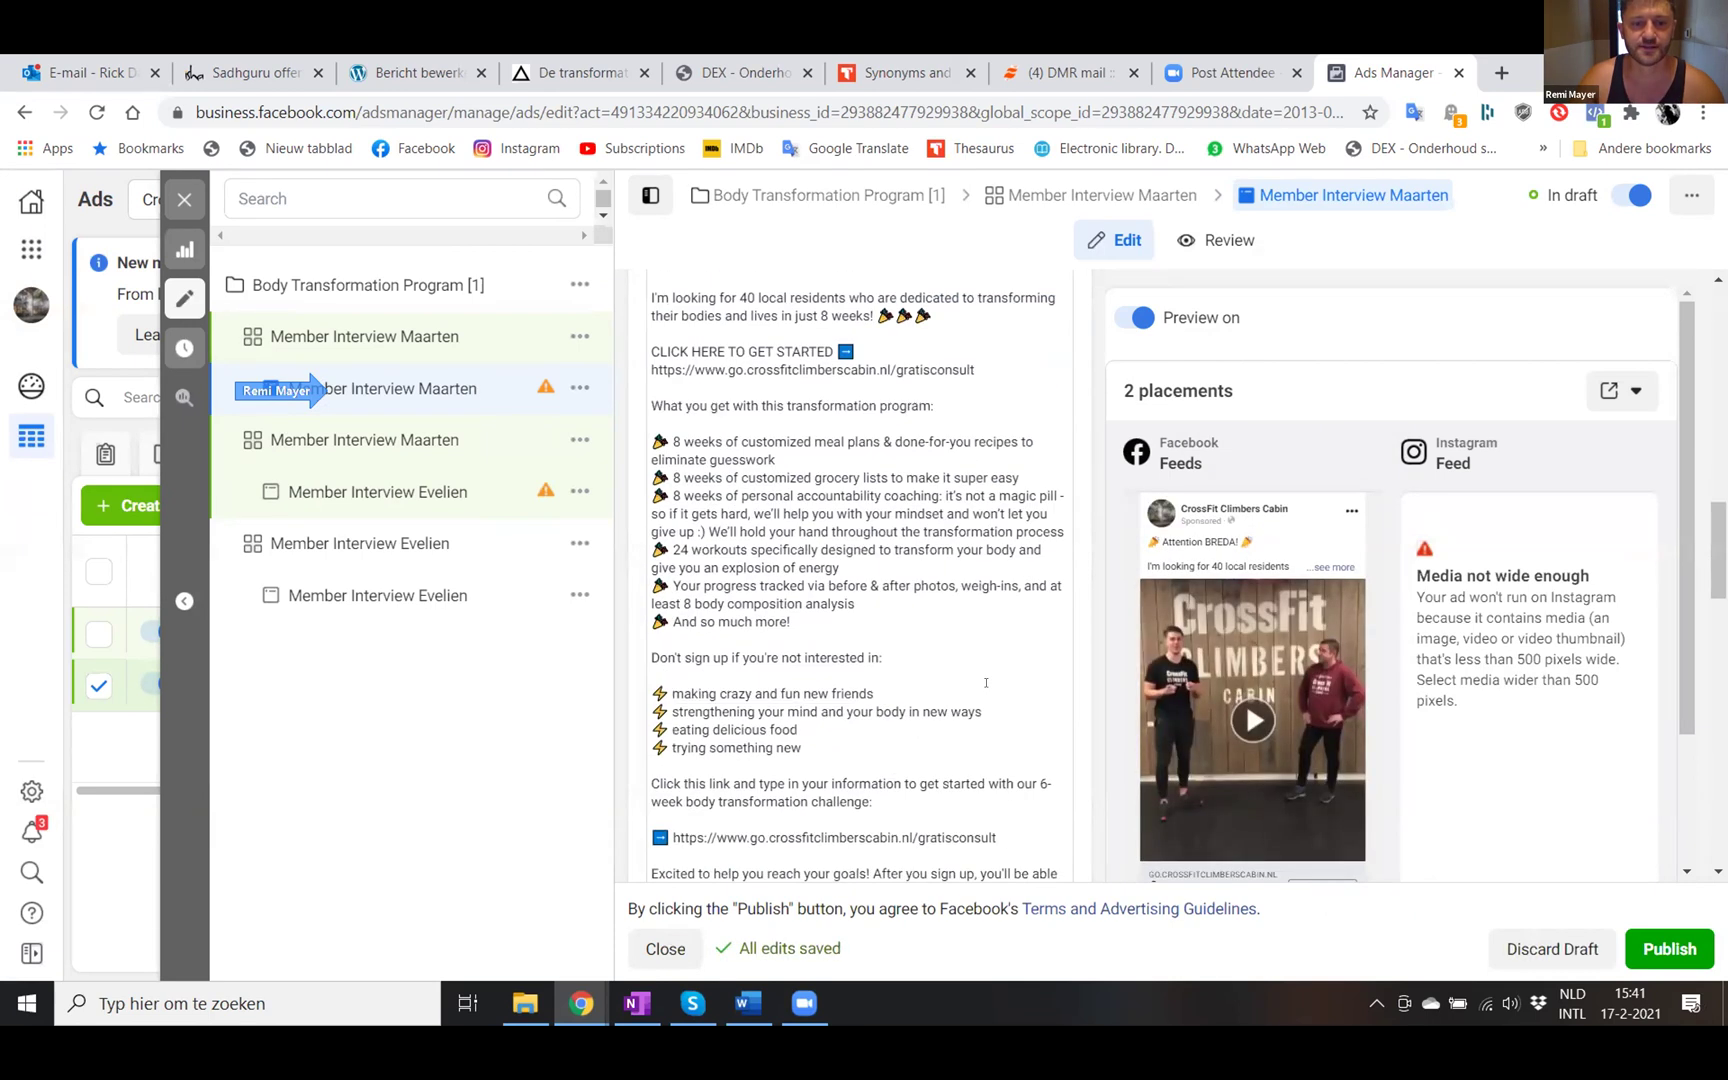
click(440, 492)
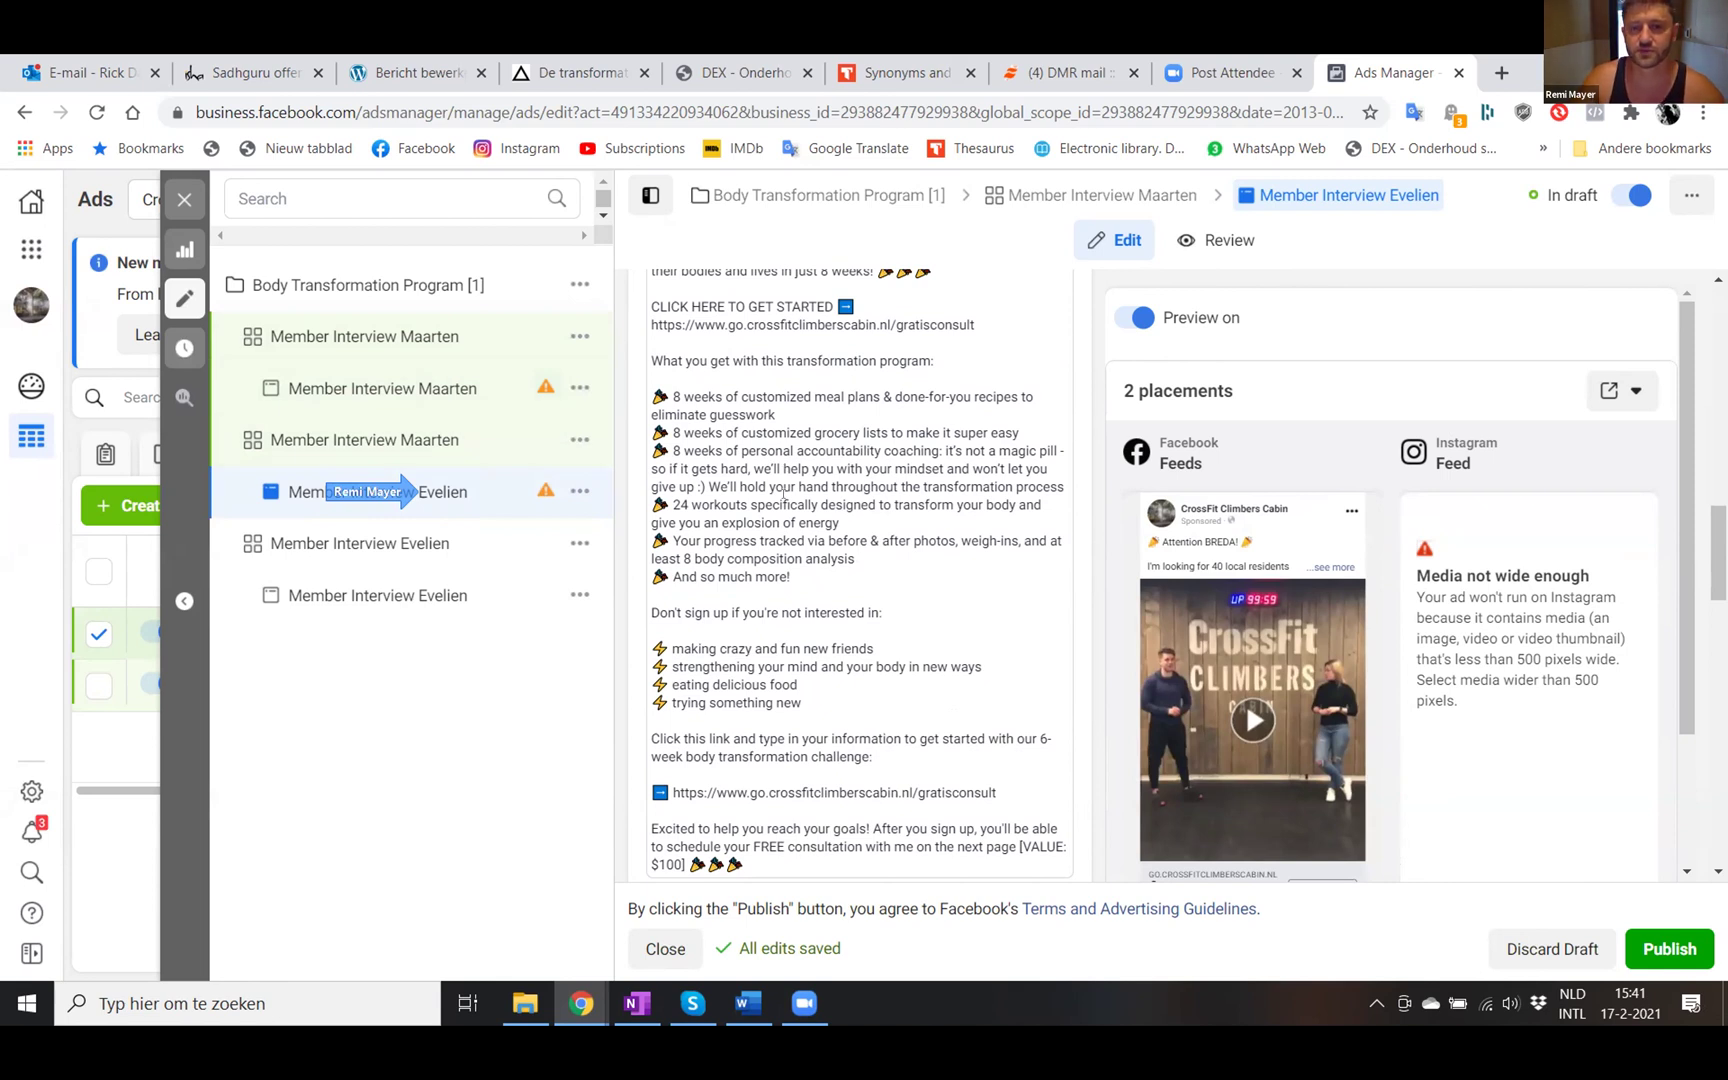
- Rename this ad to 'Member Interview Dennis'
scroll(783, 497, up, 5)
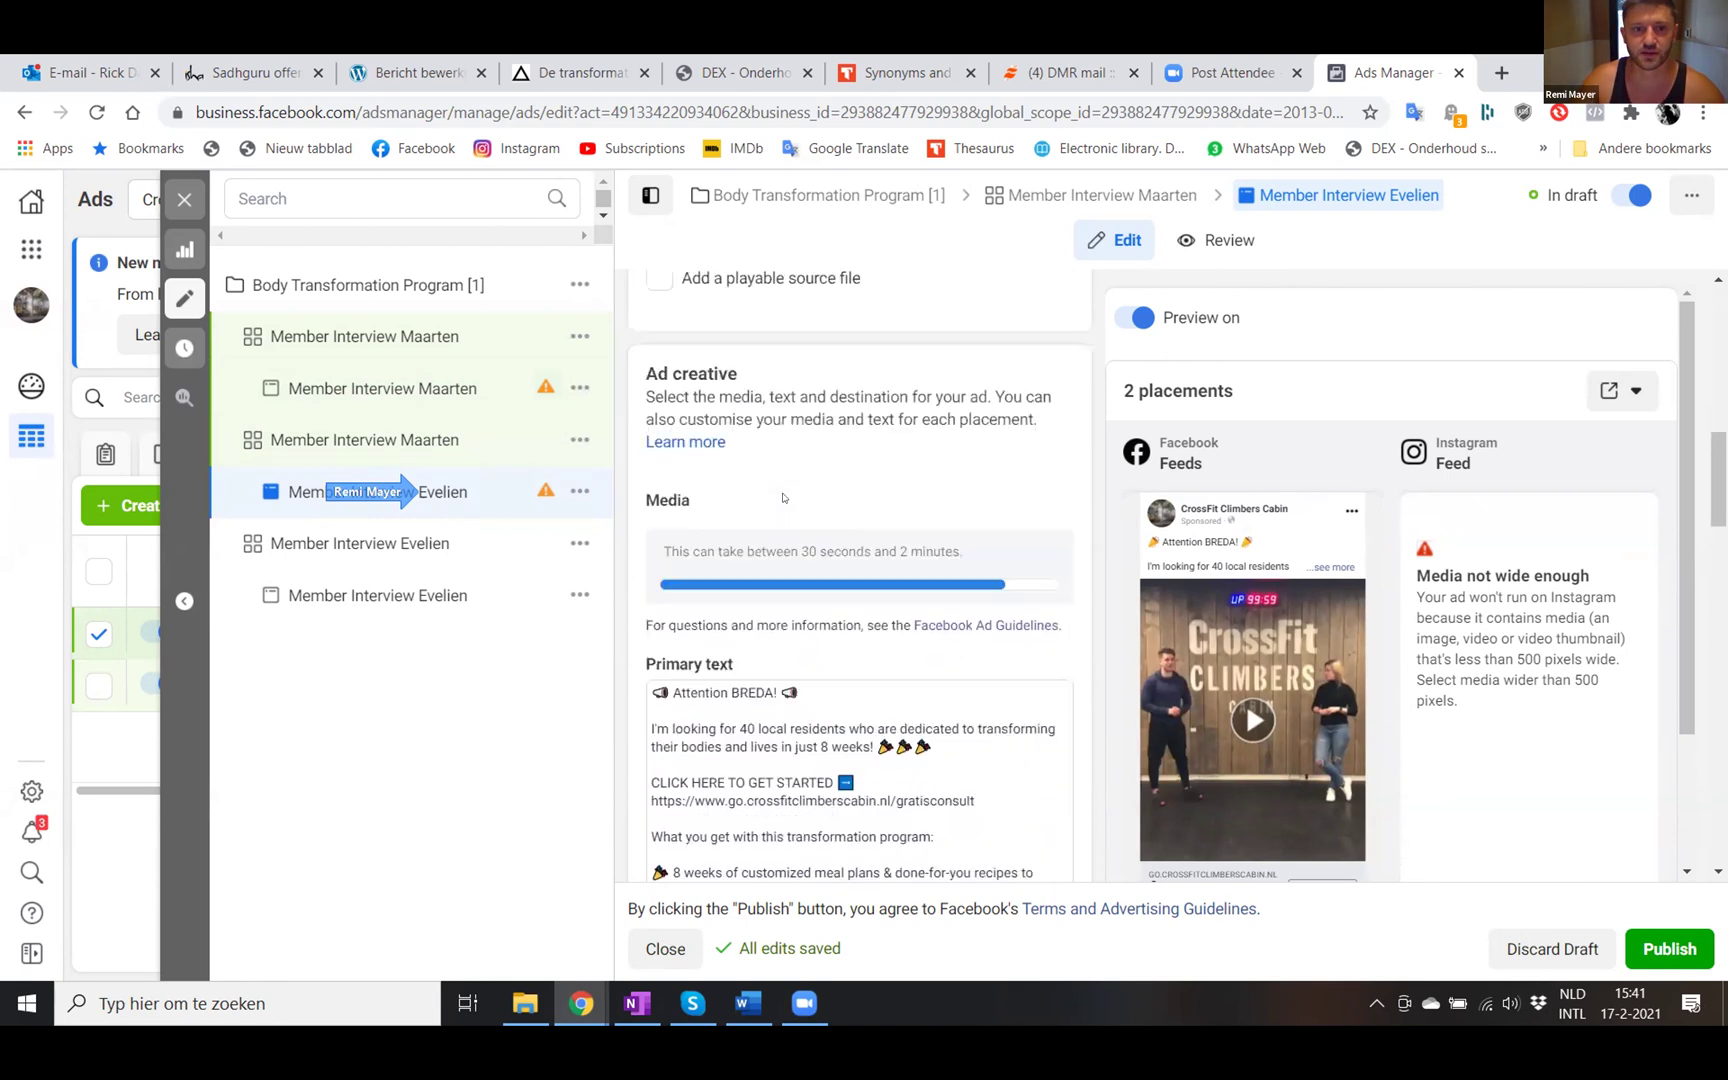
scroll(783, 497, up, 5)
scroll(783, 497, up, 4)
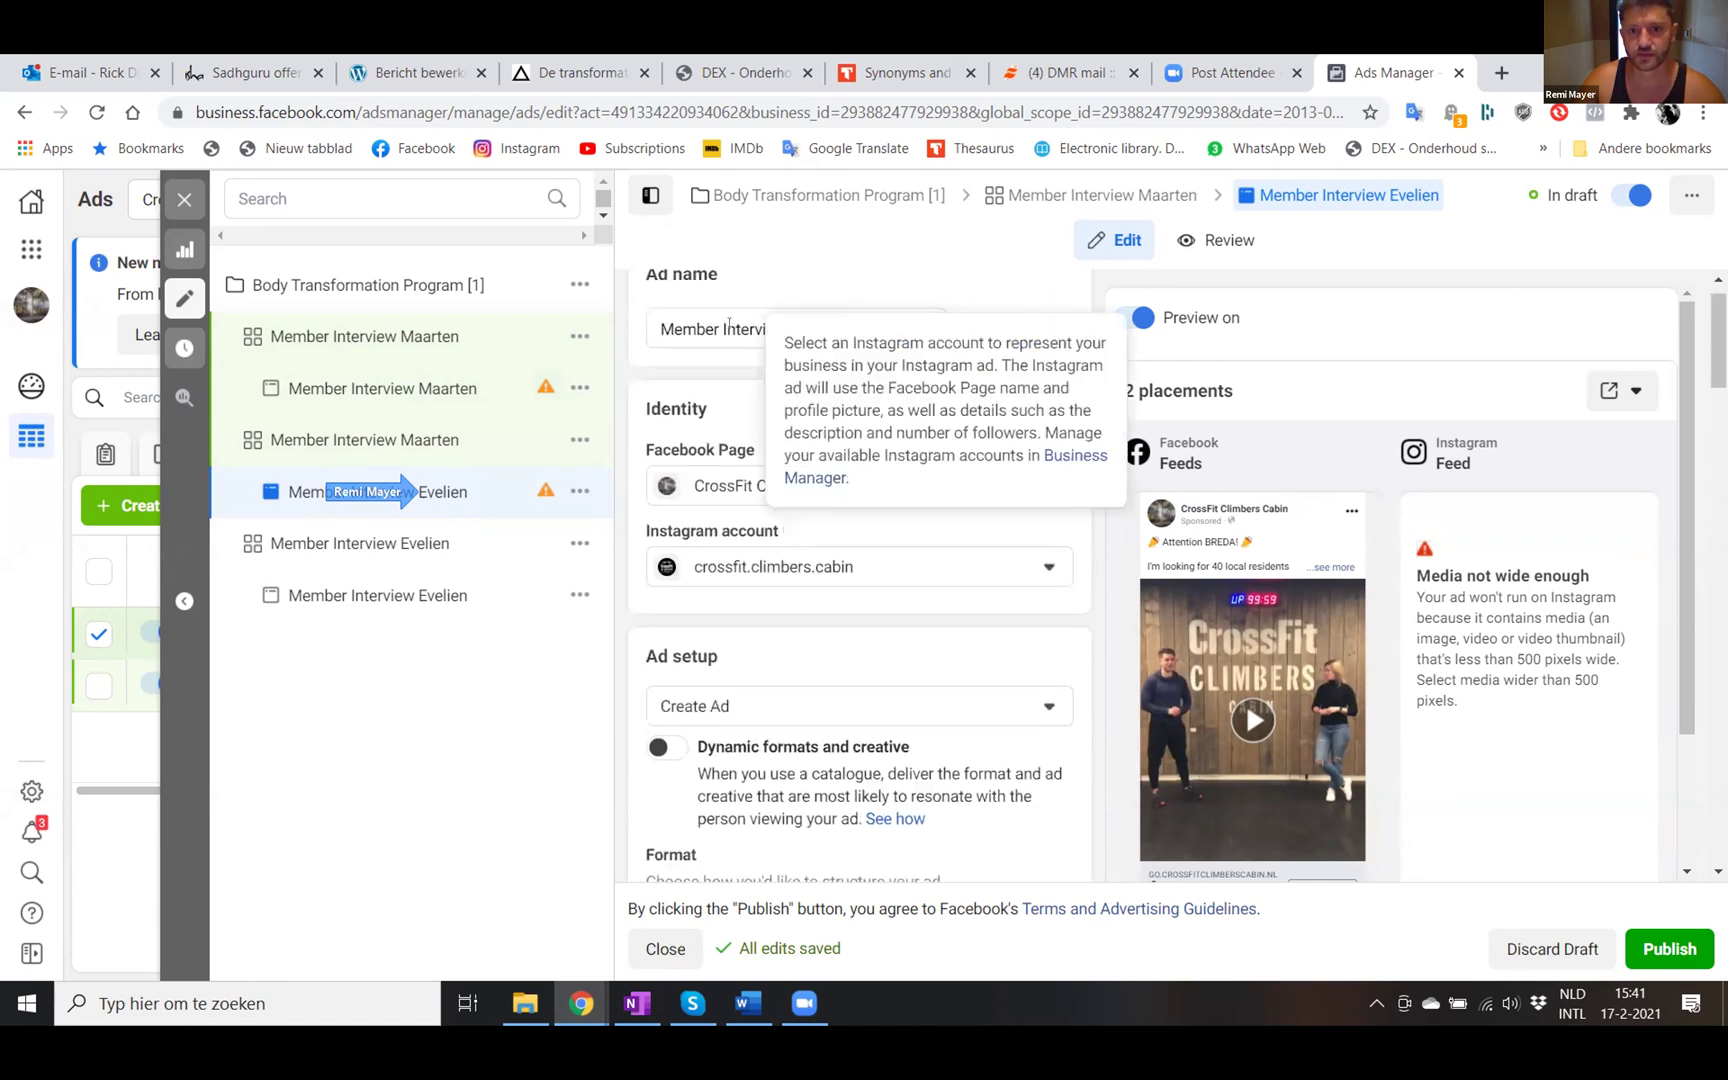
click(846, 324)
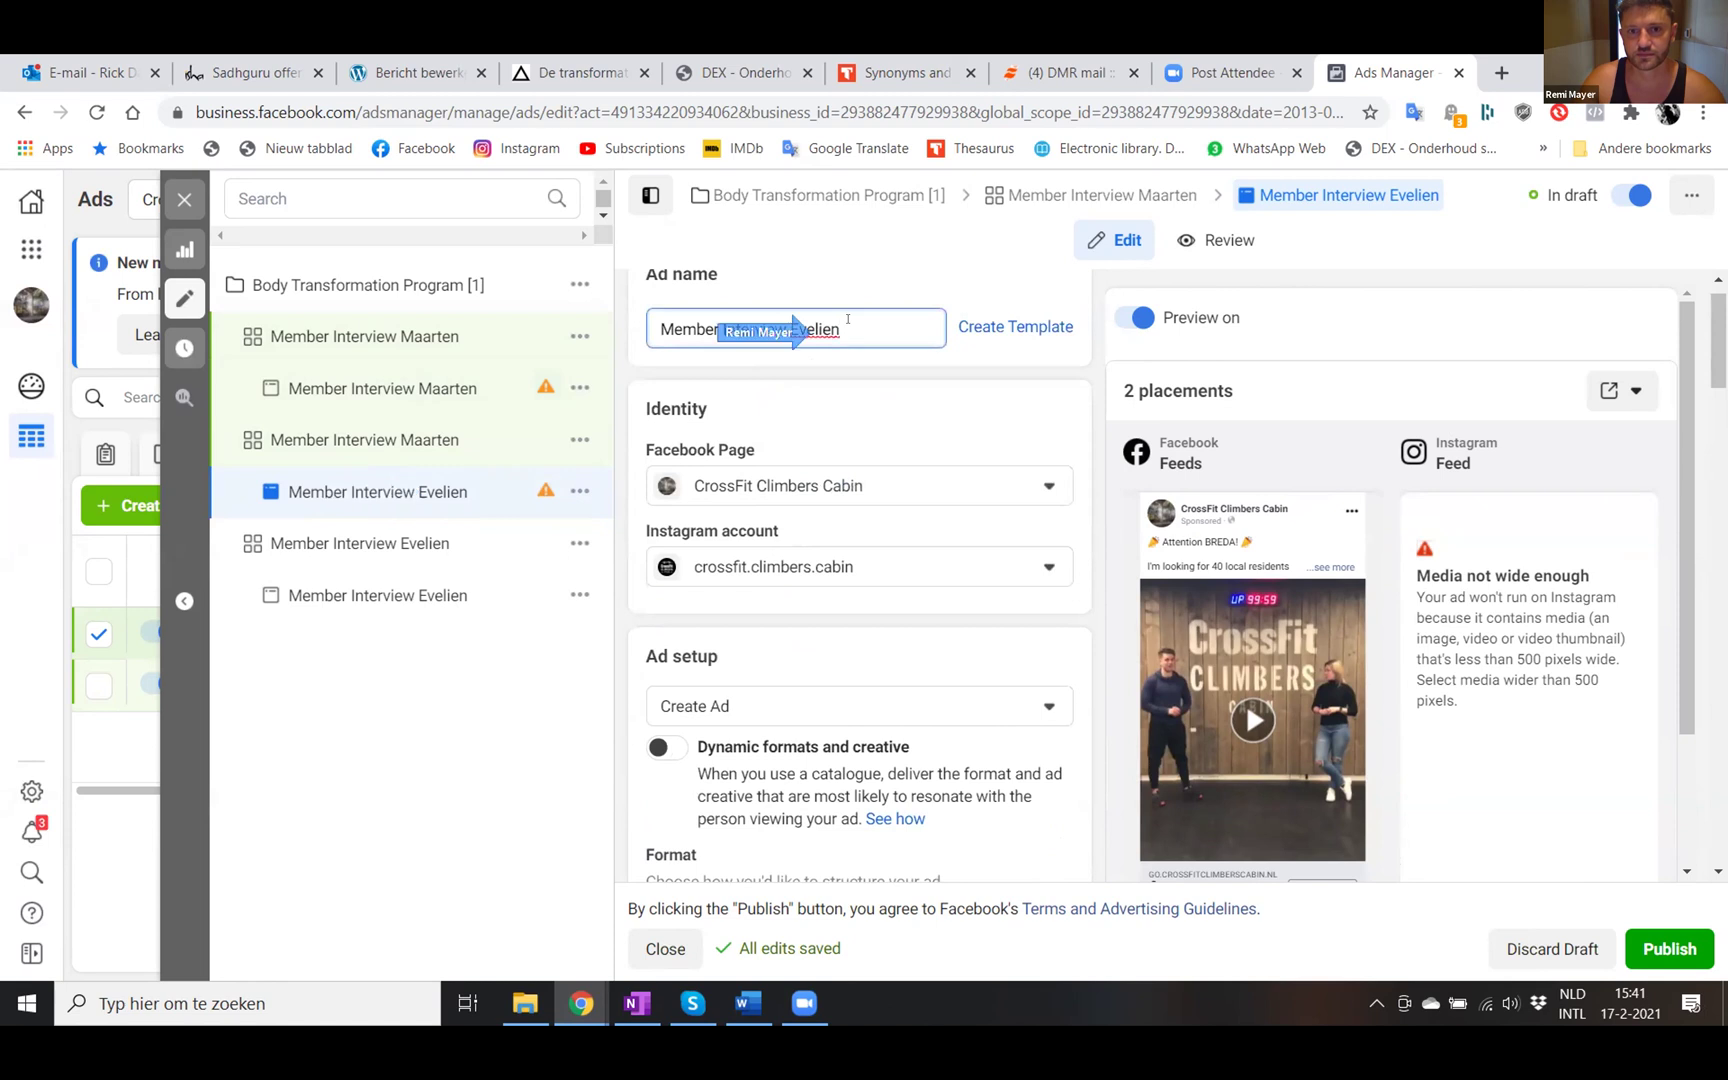
key(BackSpace)
key(BackSpace)
key(BackSpace)
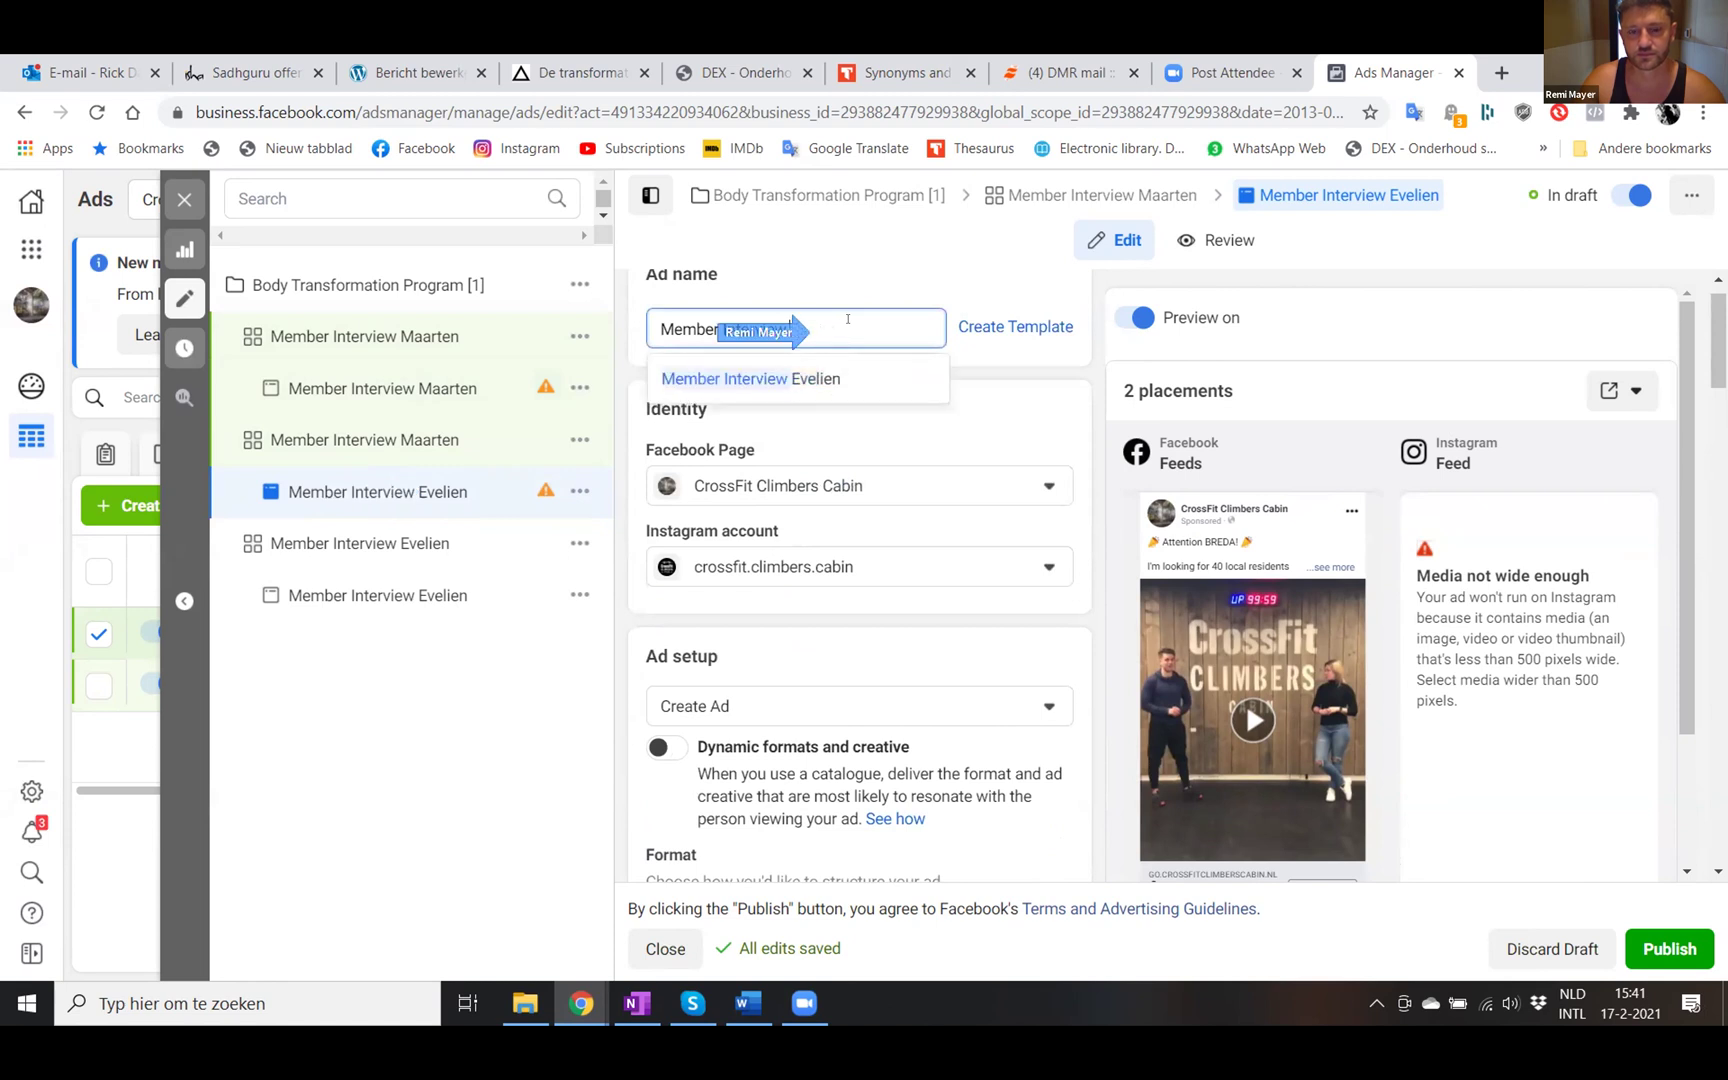
text(Dennis)
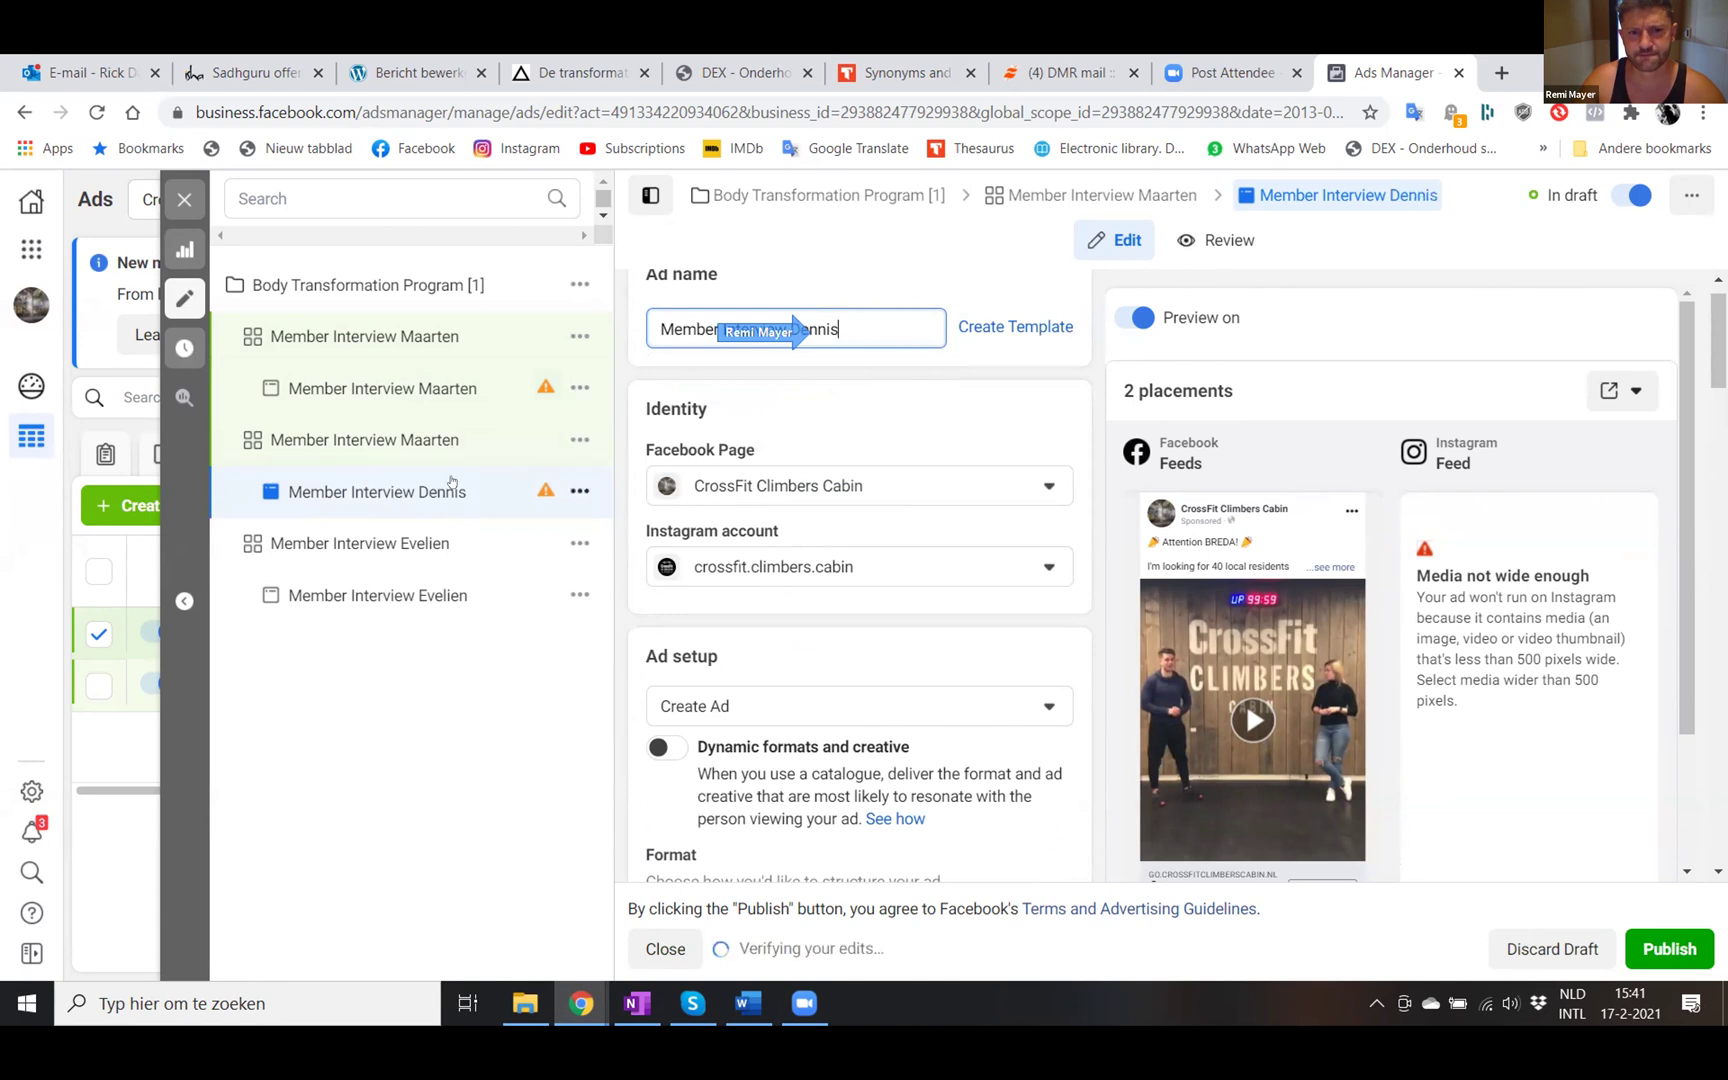
- Open its parent ad set, still named Member Interview Maarten
scroll(886, 608, down, 6)
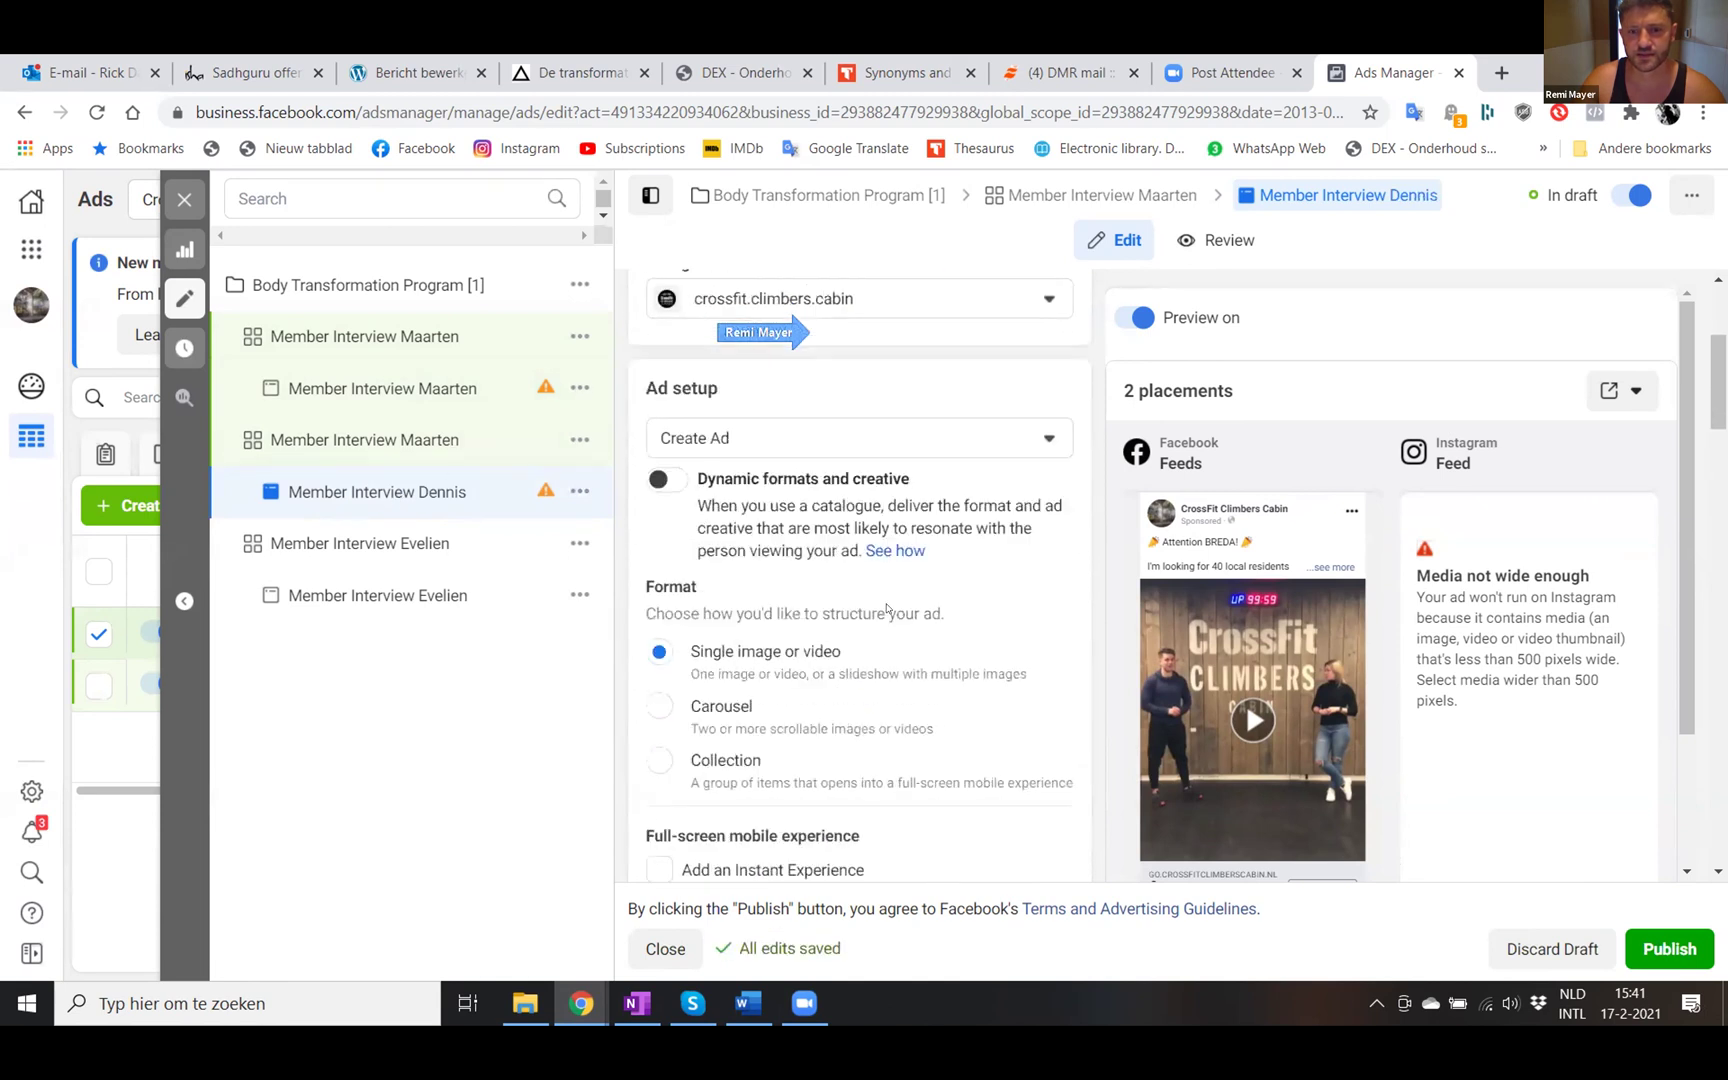
scroll(886, 608, down, 1)
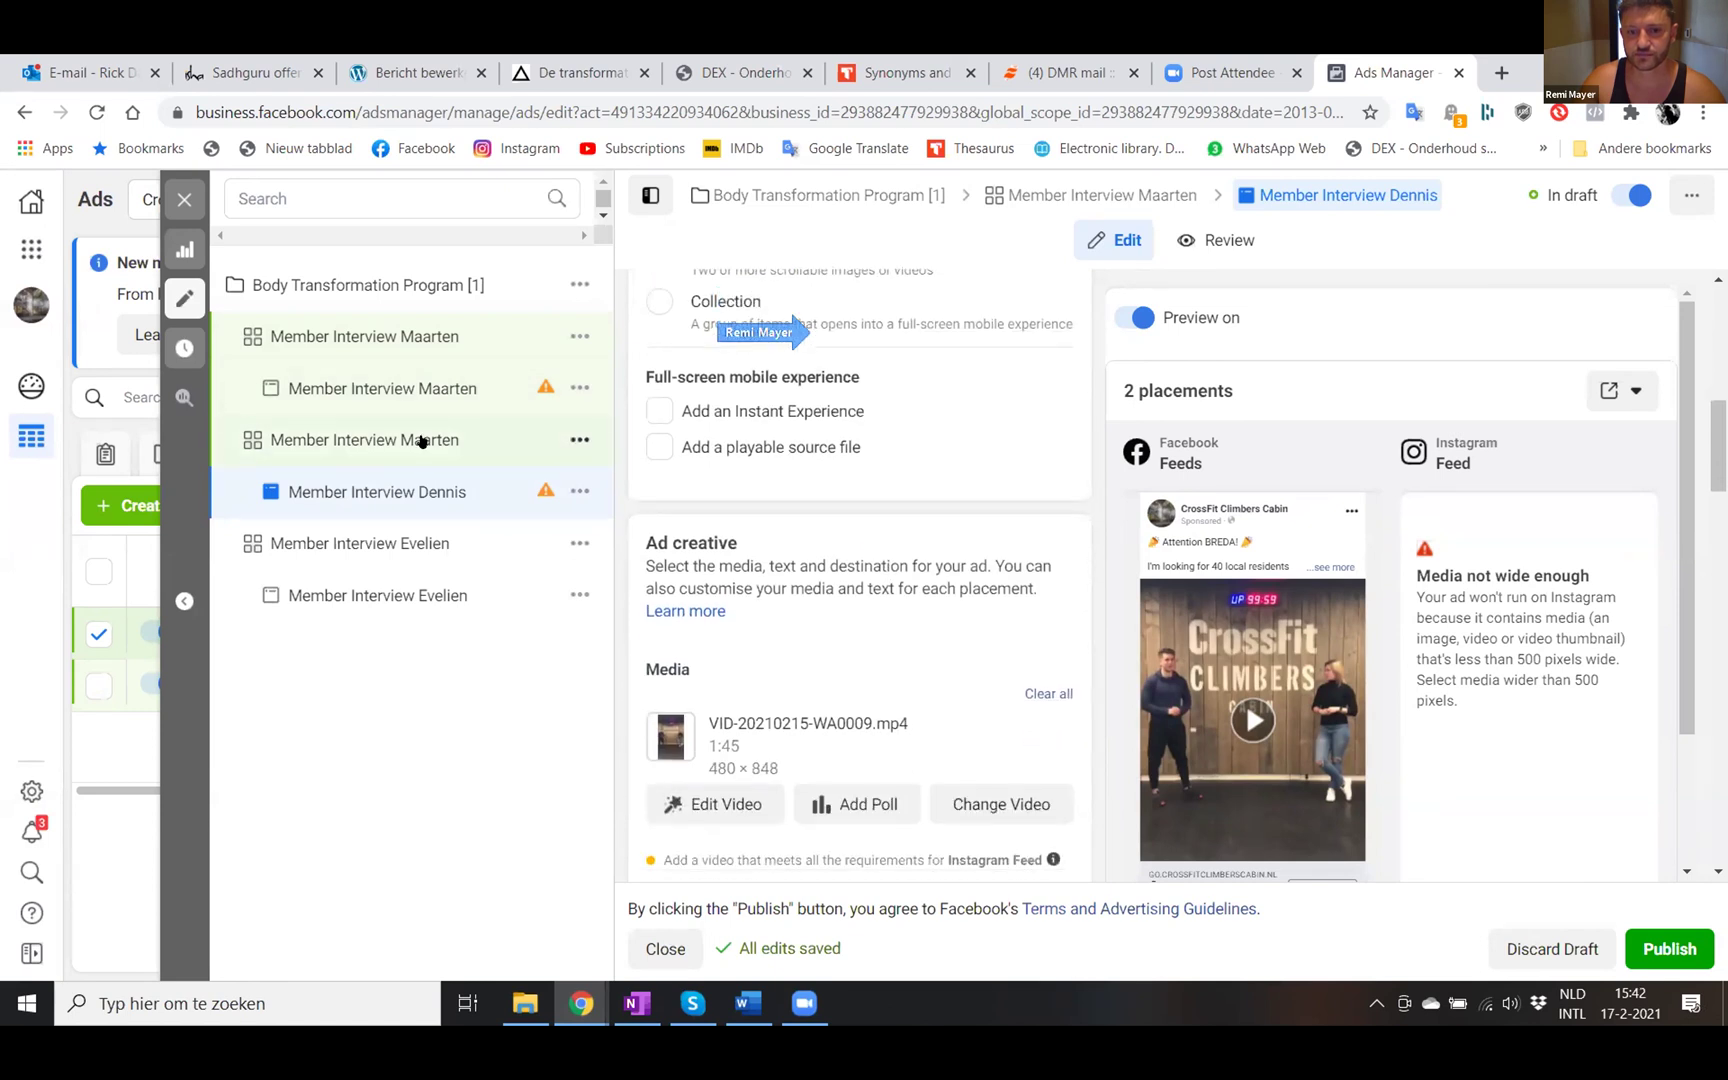
click(421, 441)
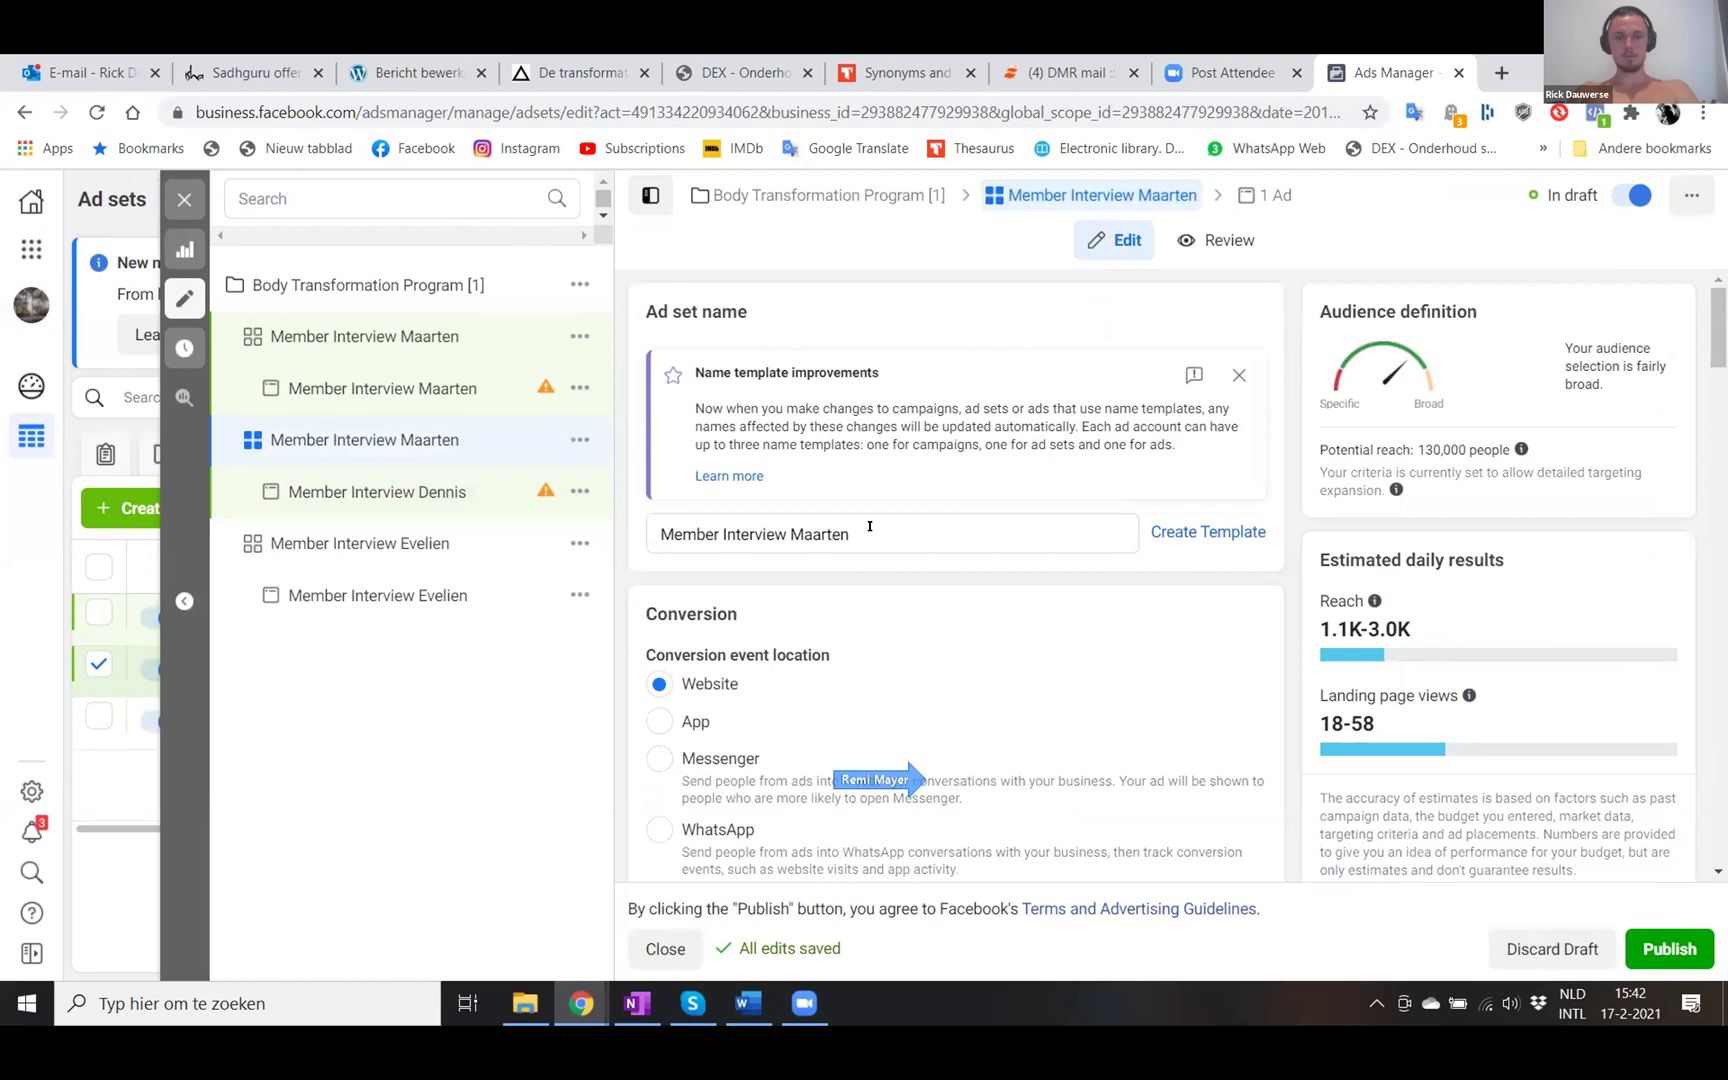
- Rename the ad set to 'Member Interview Dennis' and return to its Dennis ad
click(866, 525)
key(BackSpace)
key(BackSpace)
key(BackSpace)
key(BackSpace)
key(BackSpace)
key(BackSpace)
key(BackSpace)
text(Dennis)
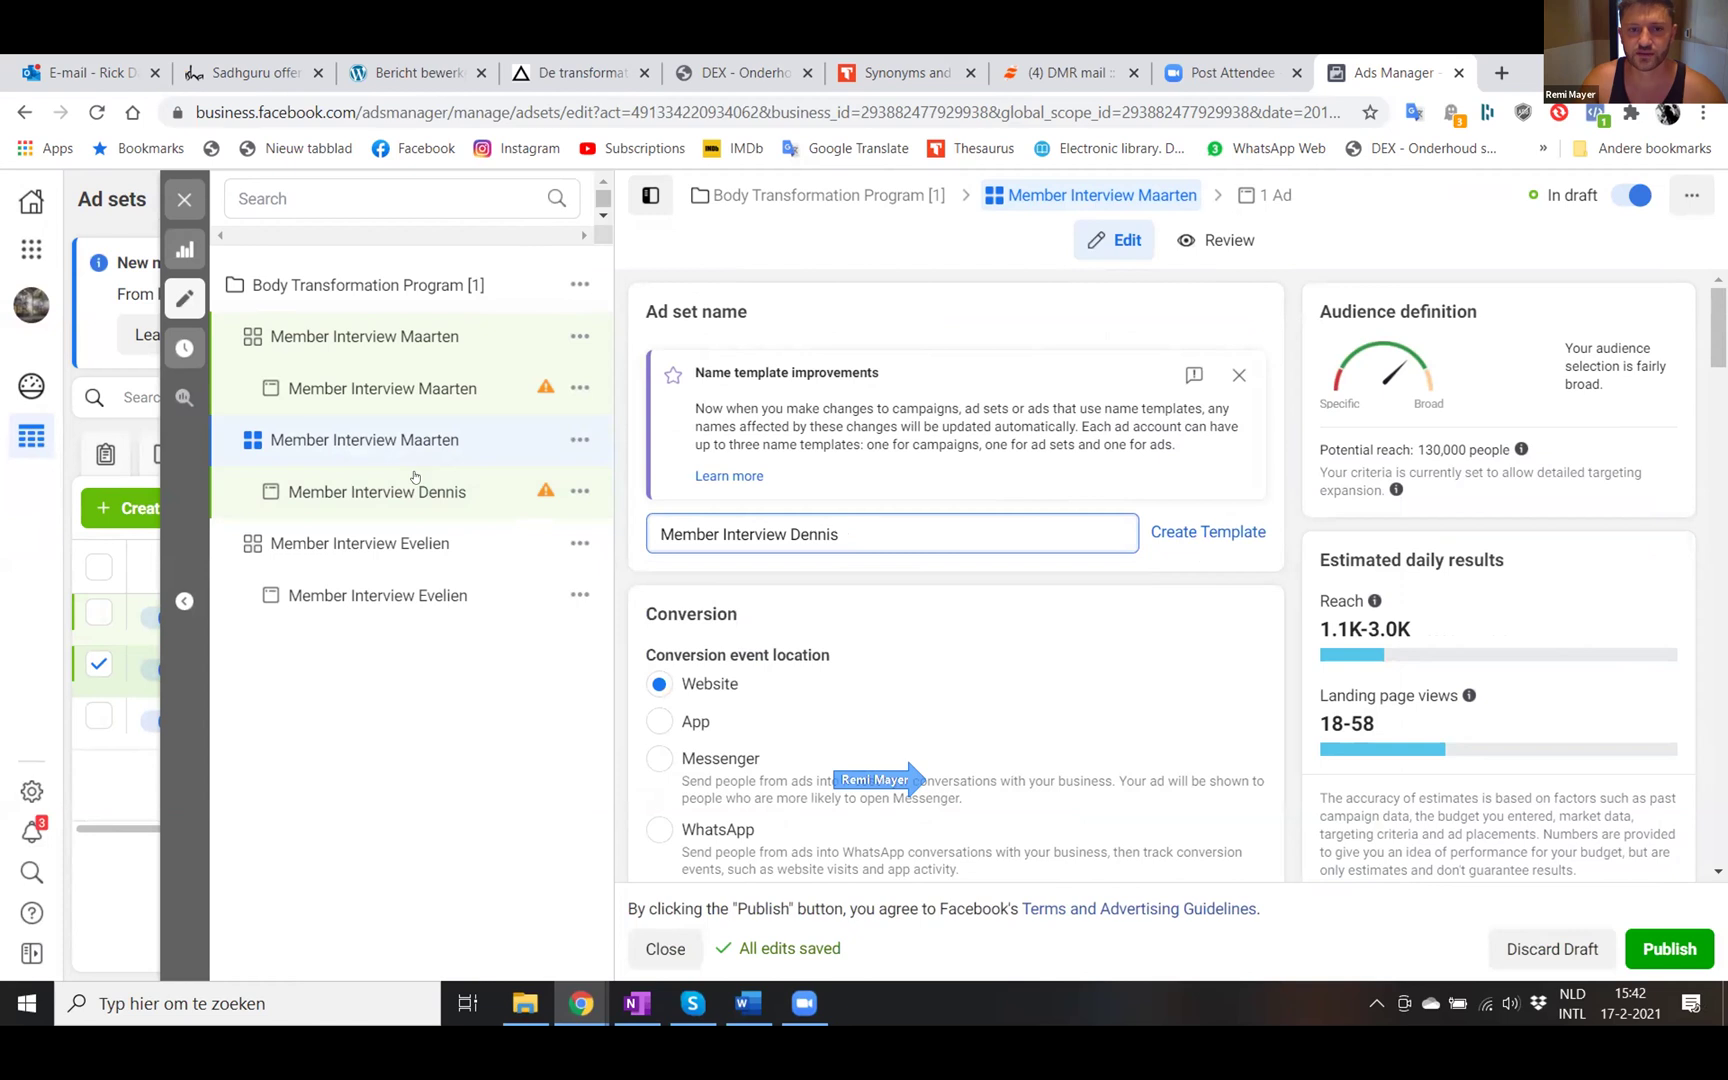
click(907, 593)
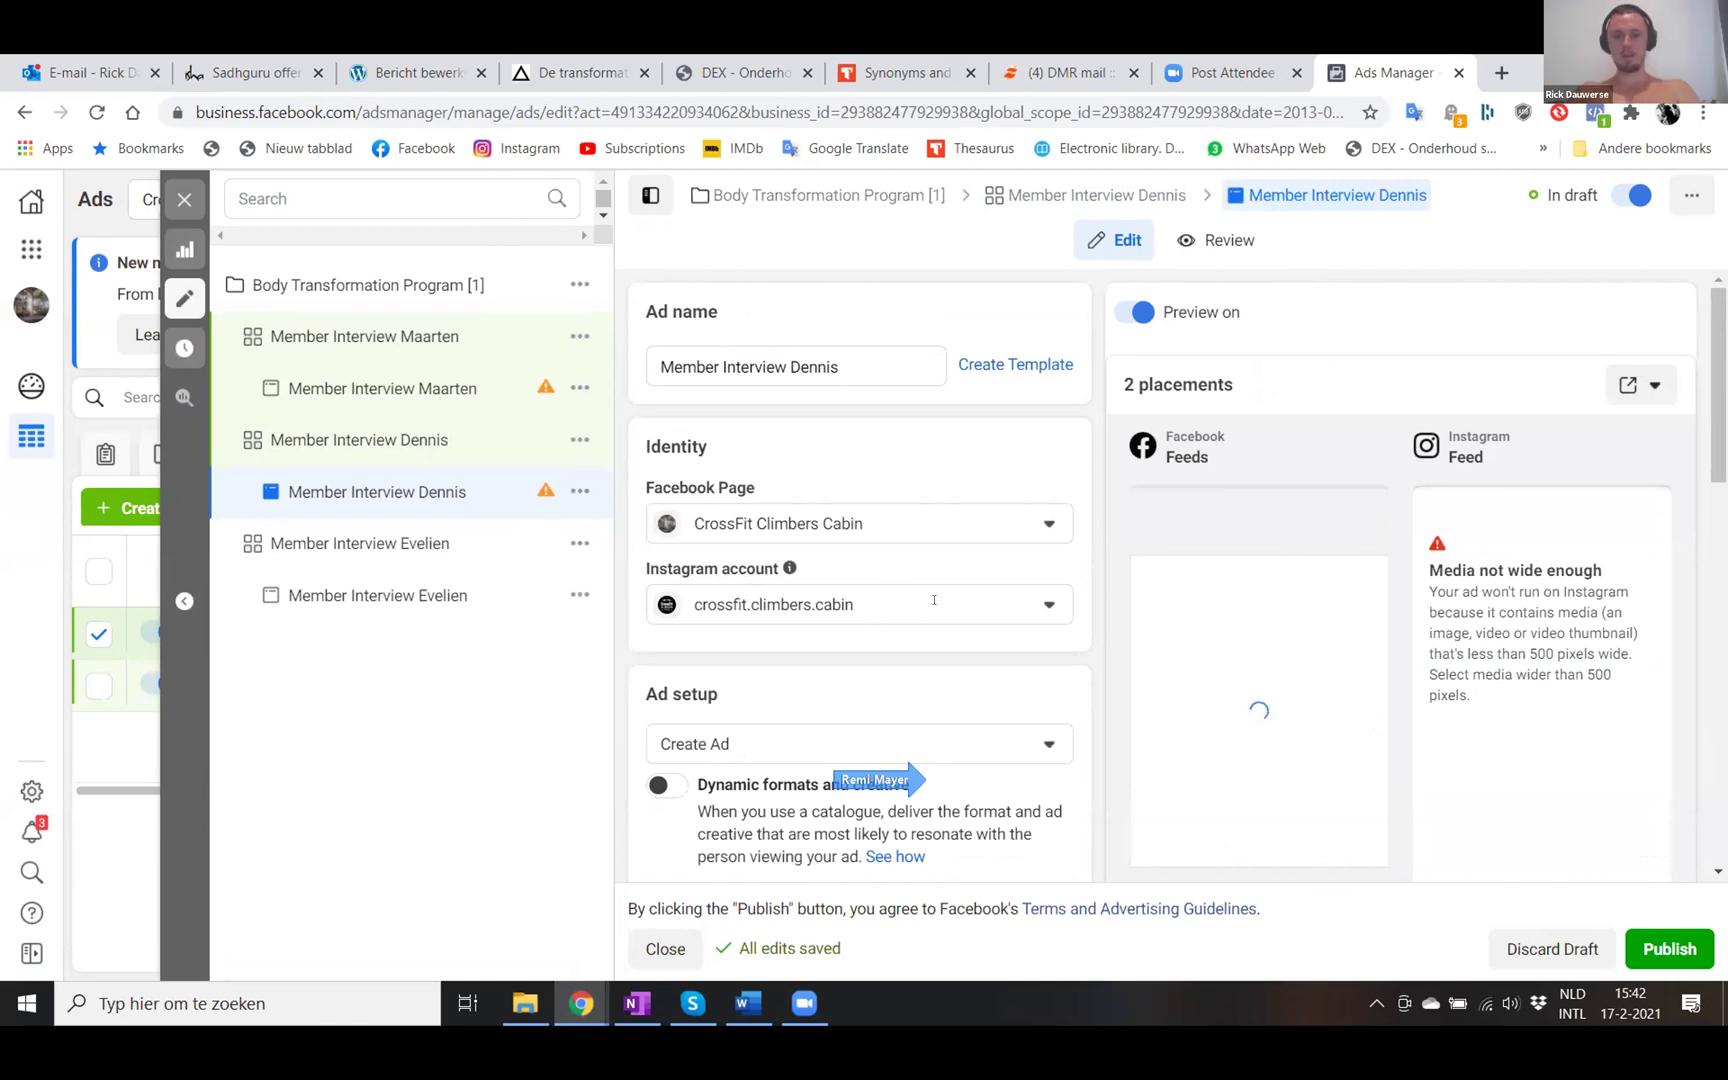
- Check the Dennis ad's format and media, then publish the ad set and ad
scroll(934, 600, down, 4)
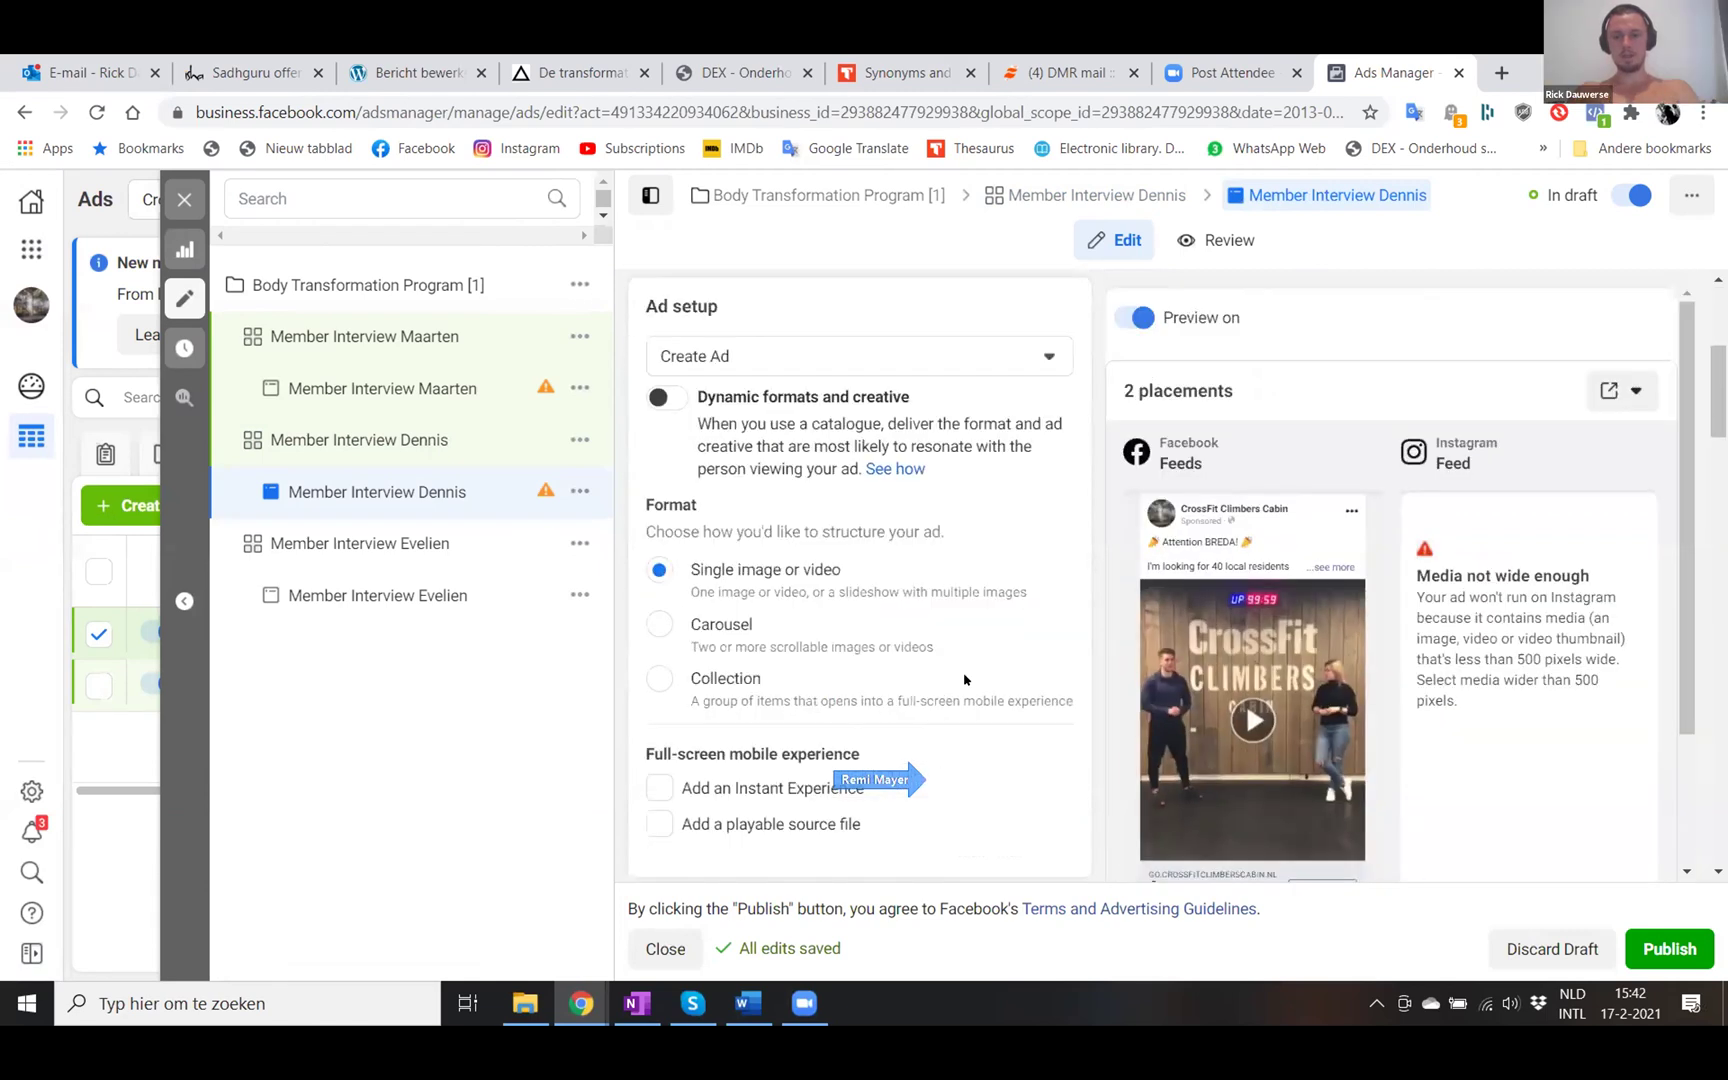
scroll(965, 680, down, 1)
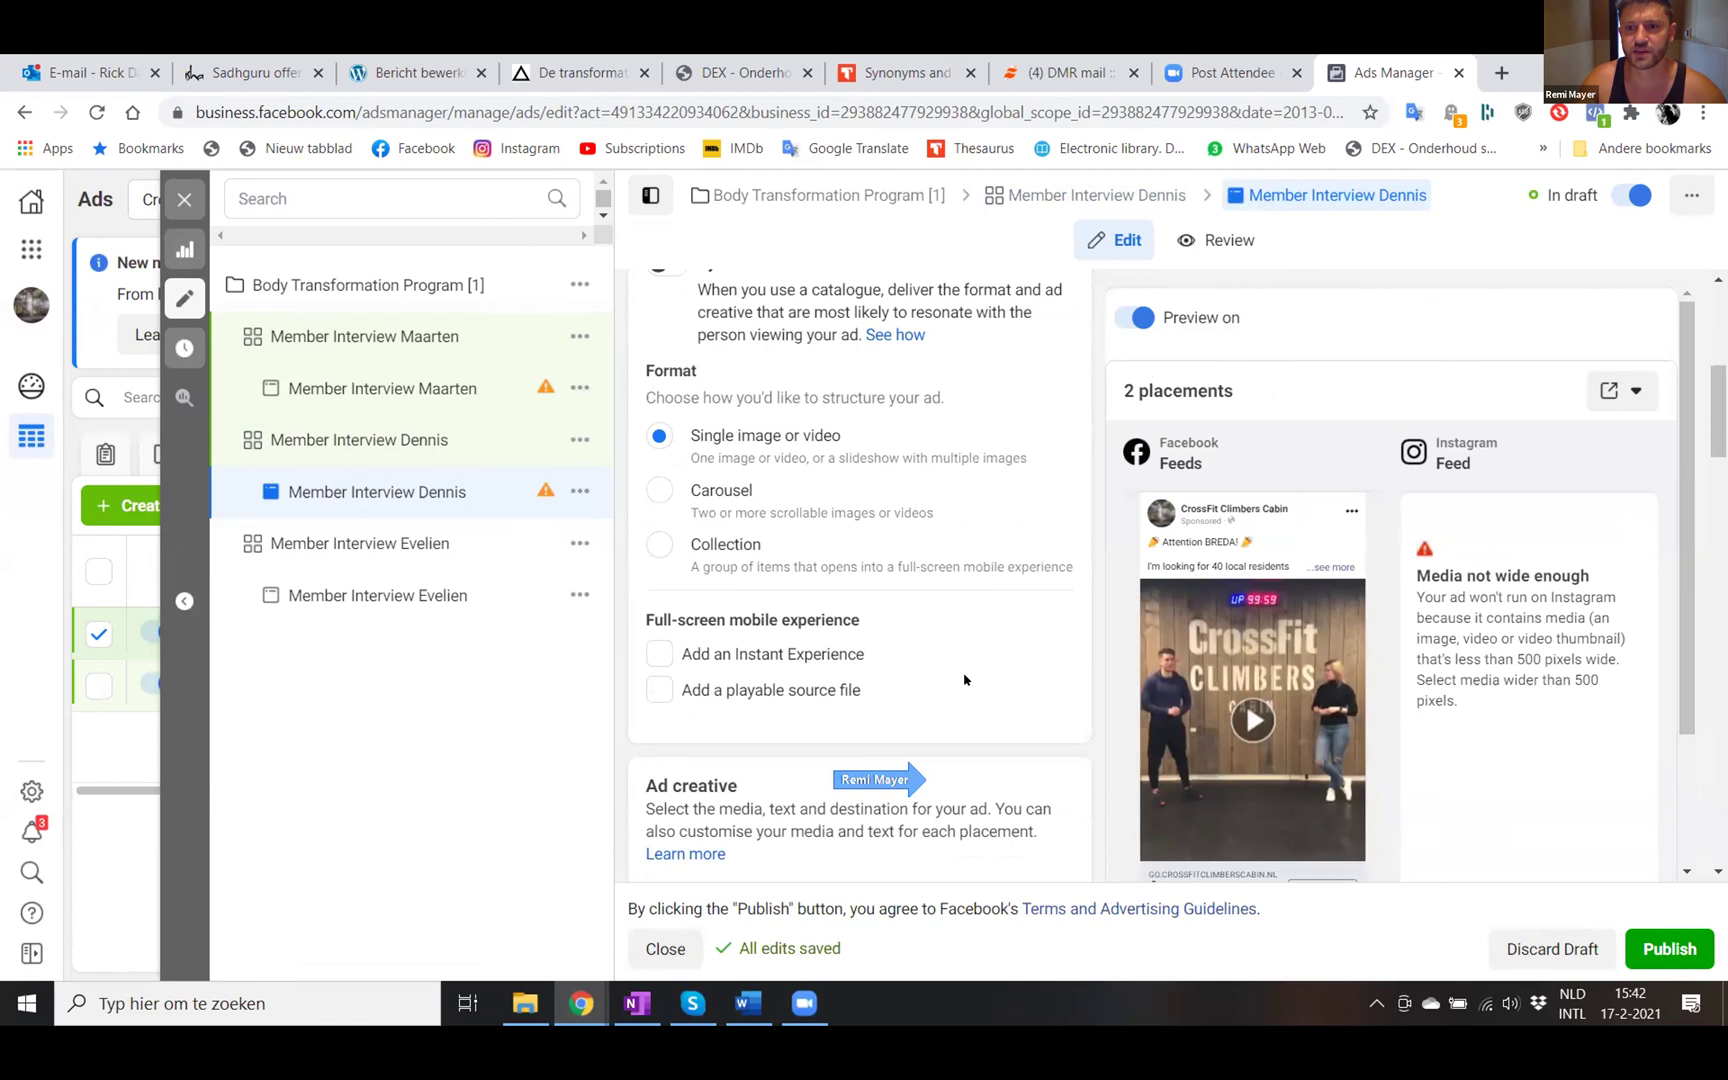
scroll(965, 680, down, 1)
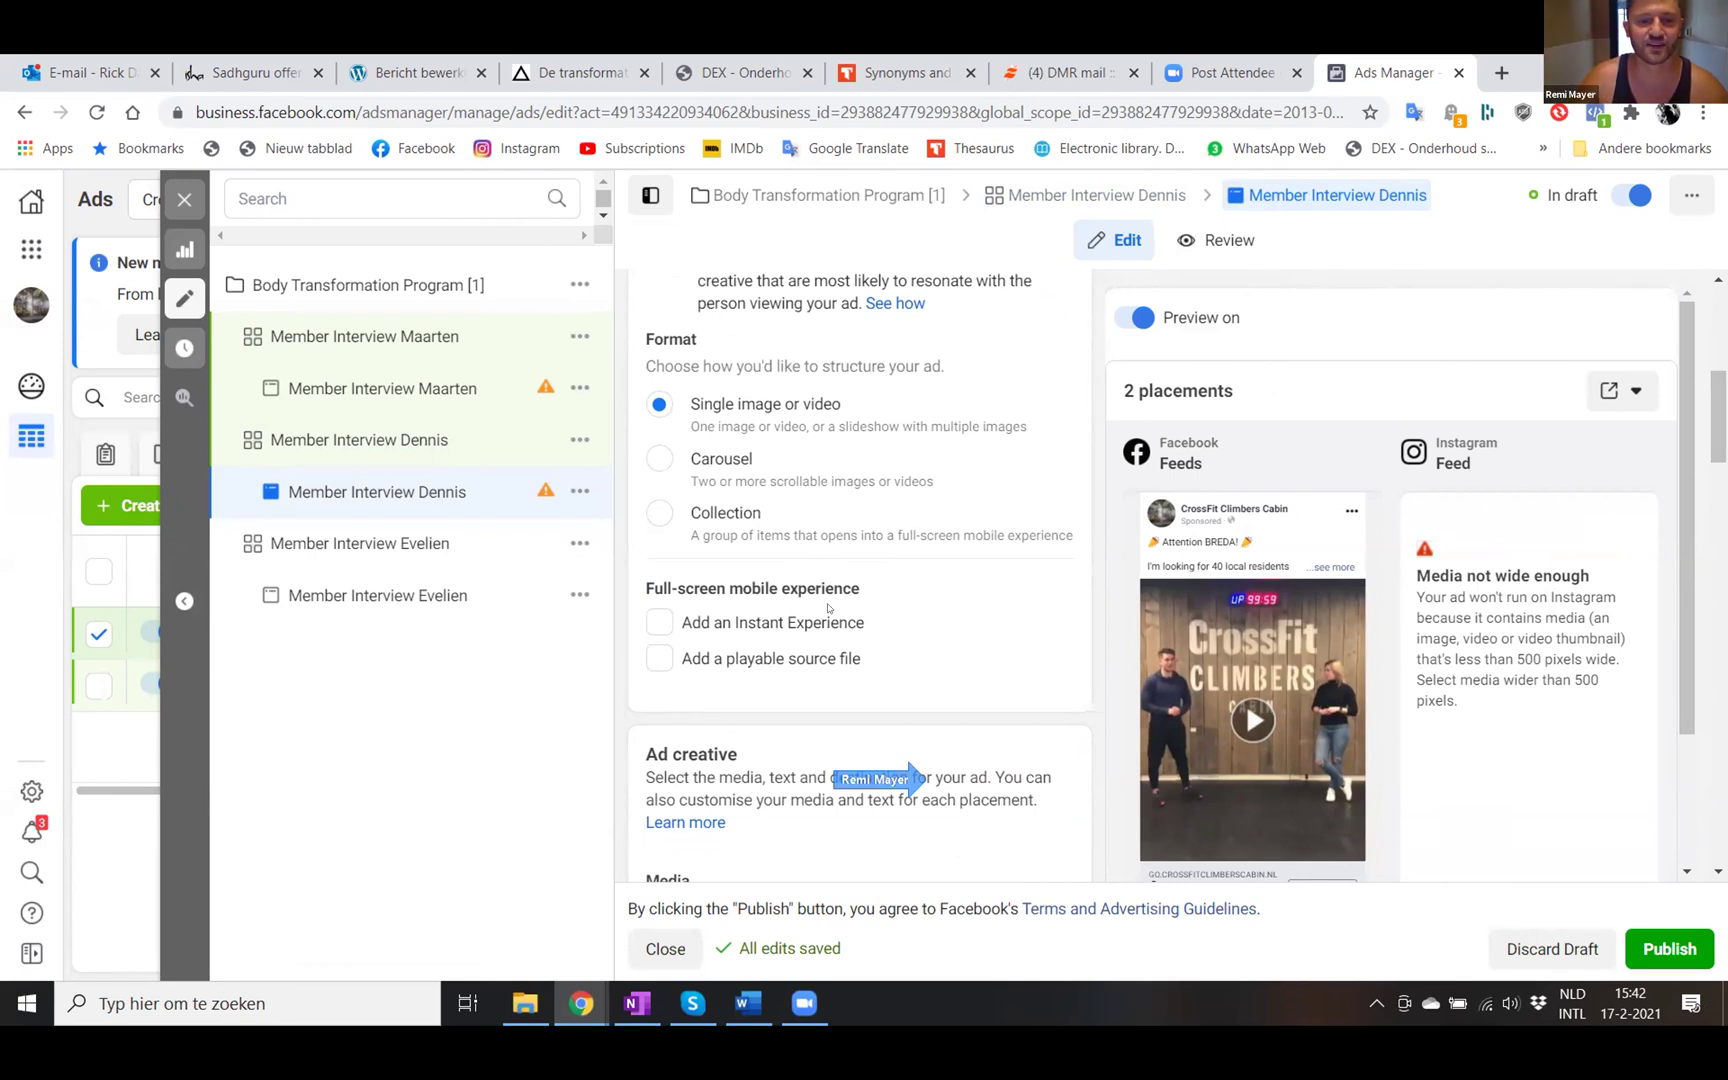
scroll(930, 626, down, 2)
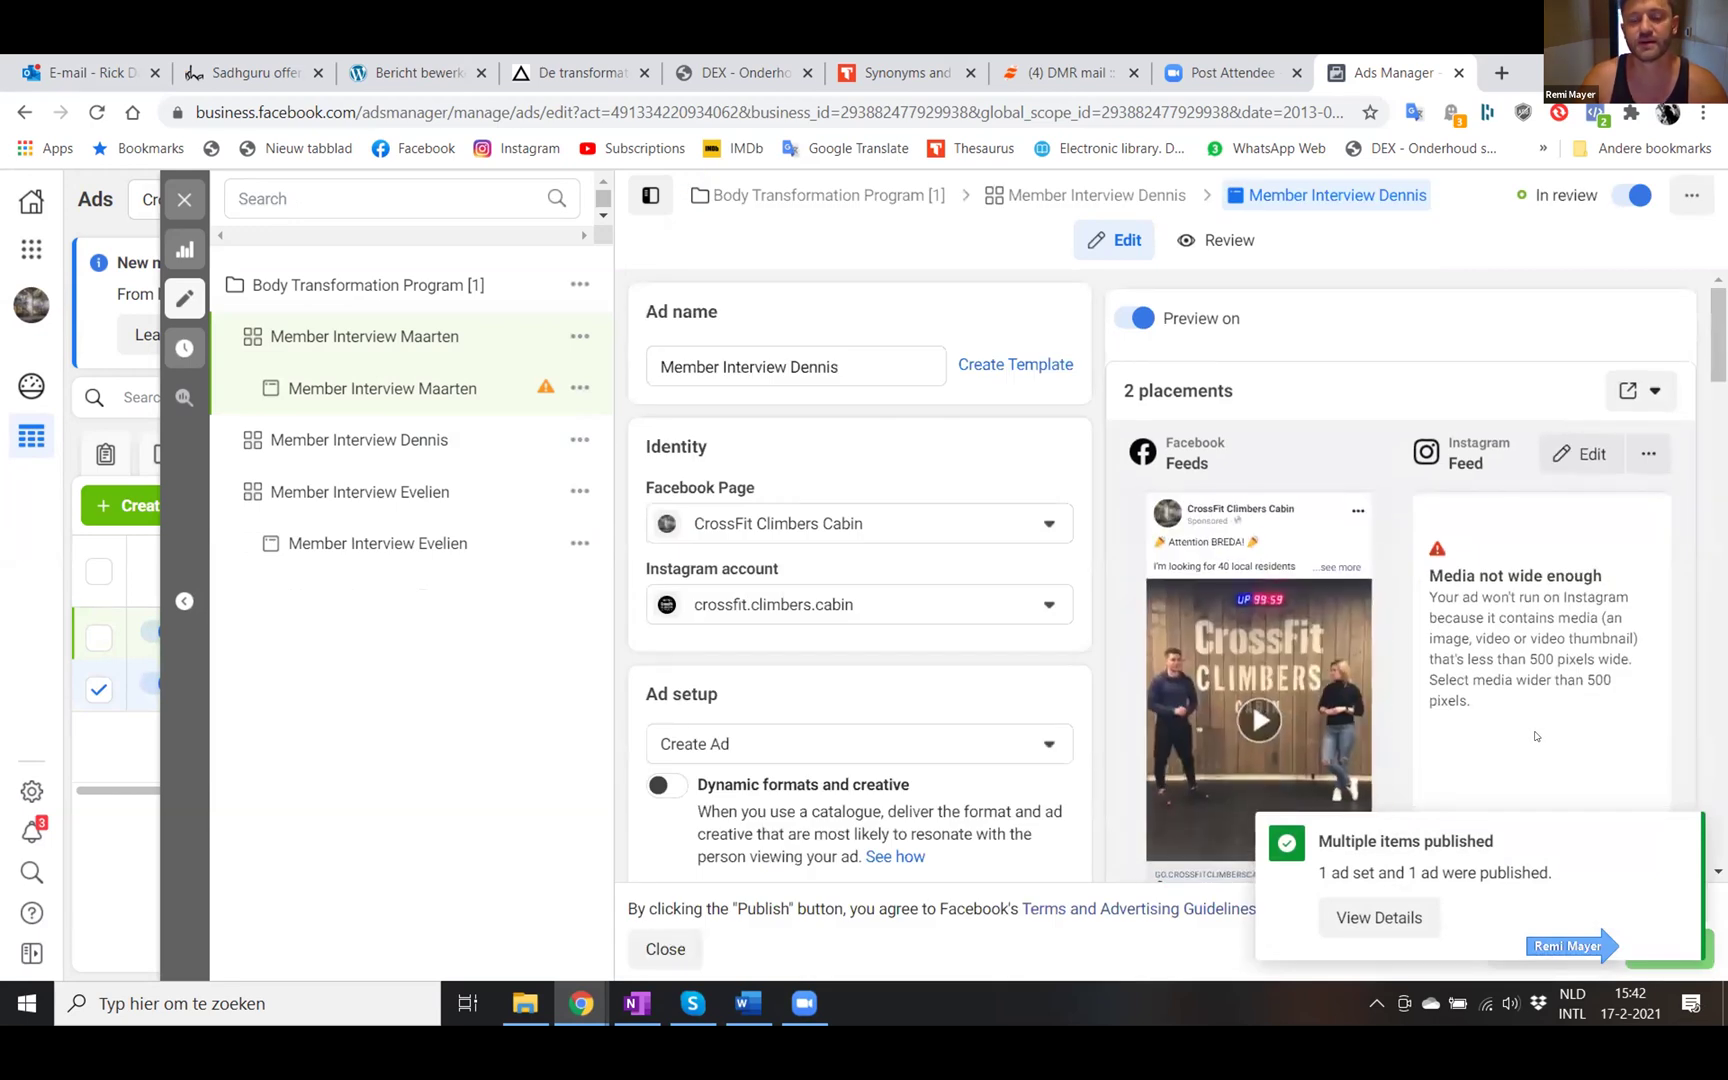
- Close the ad editor so the Ads table shows Member Interview Dennis in review
mouse_move(539, 385)
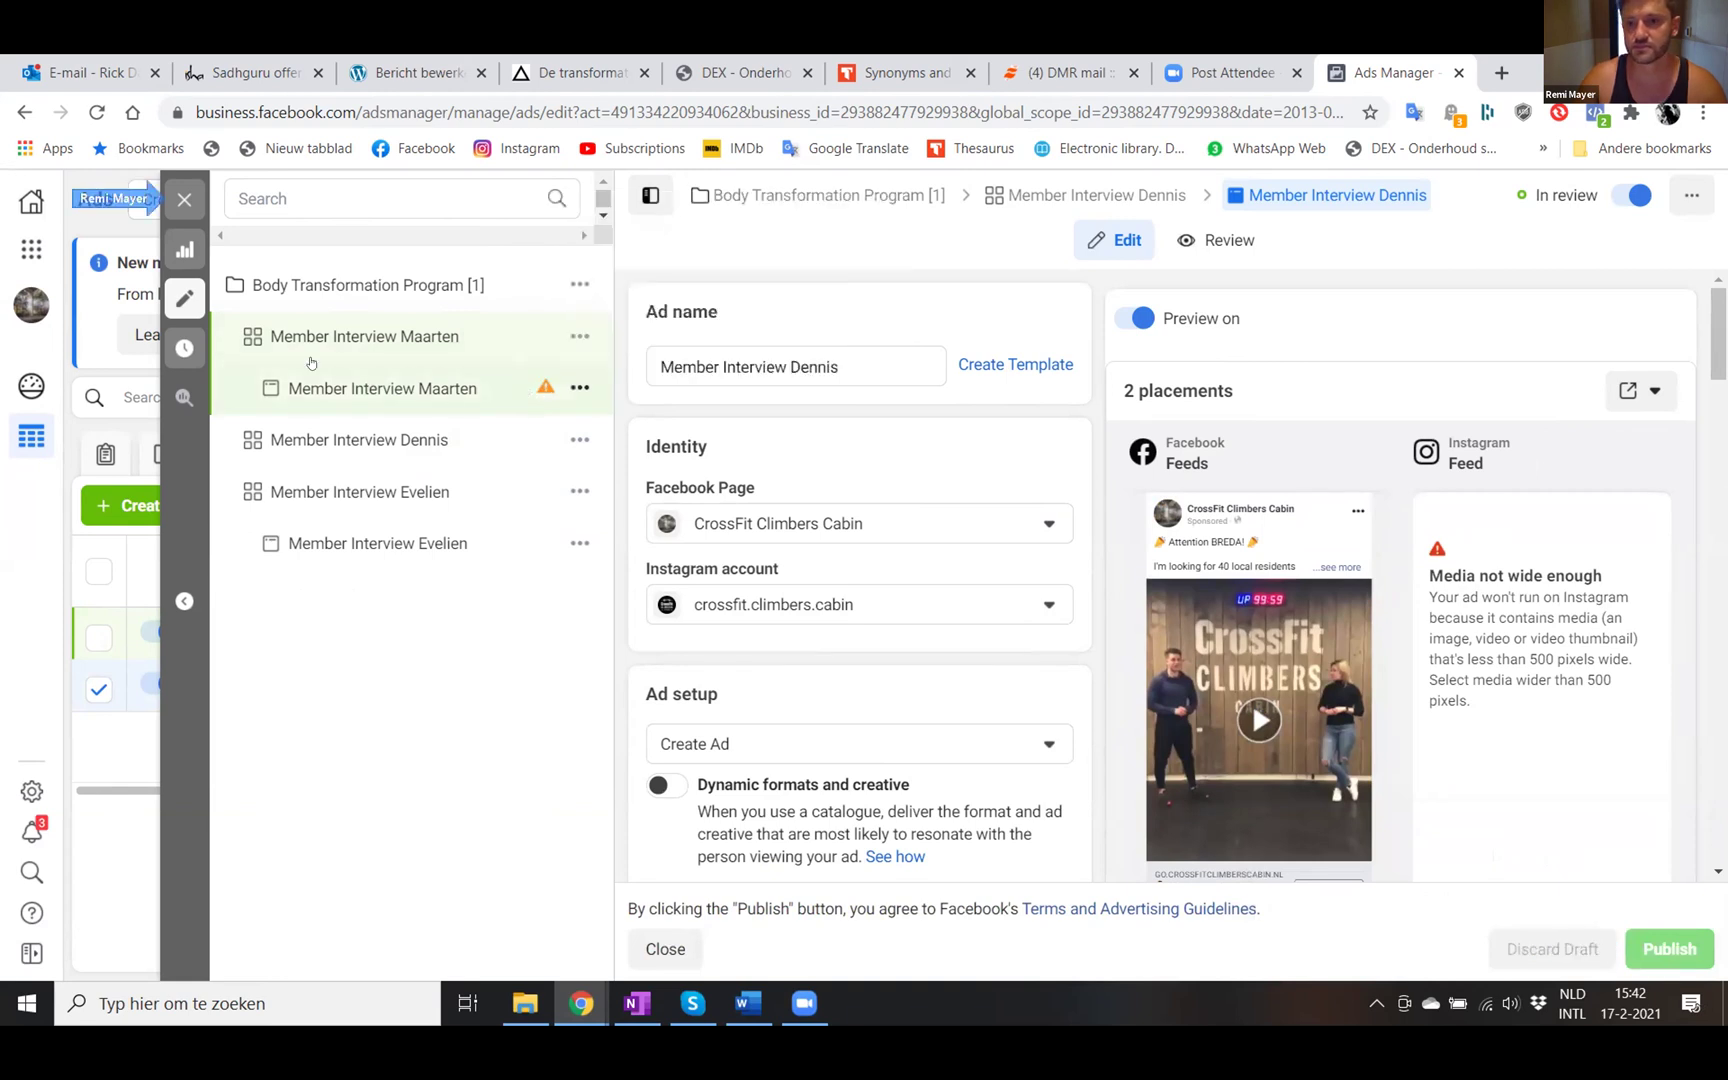
click(184, 198)
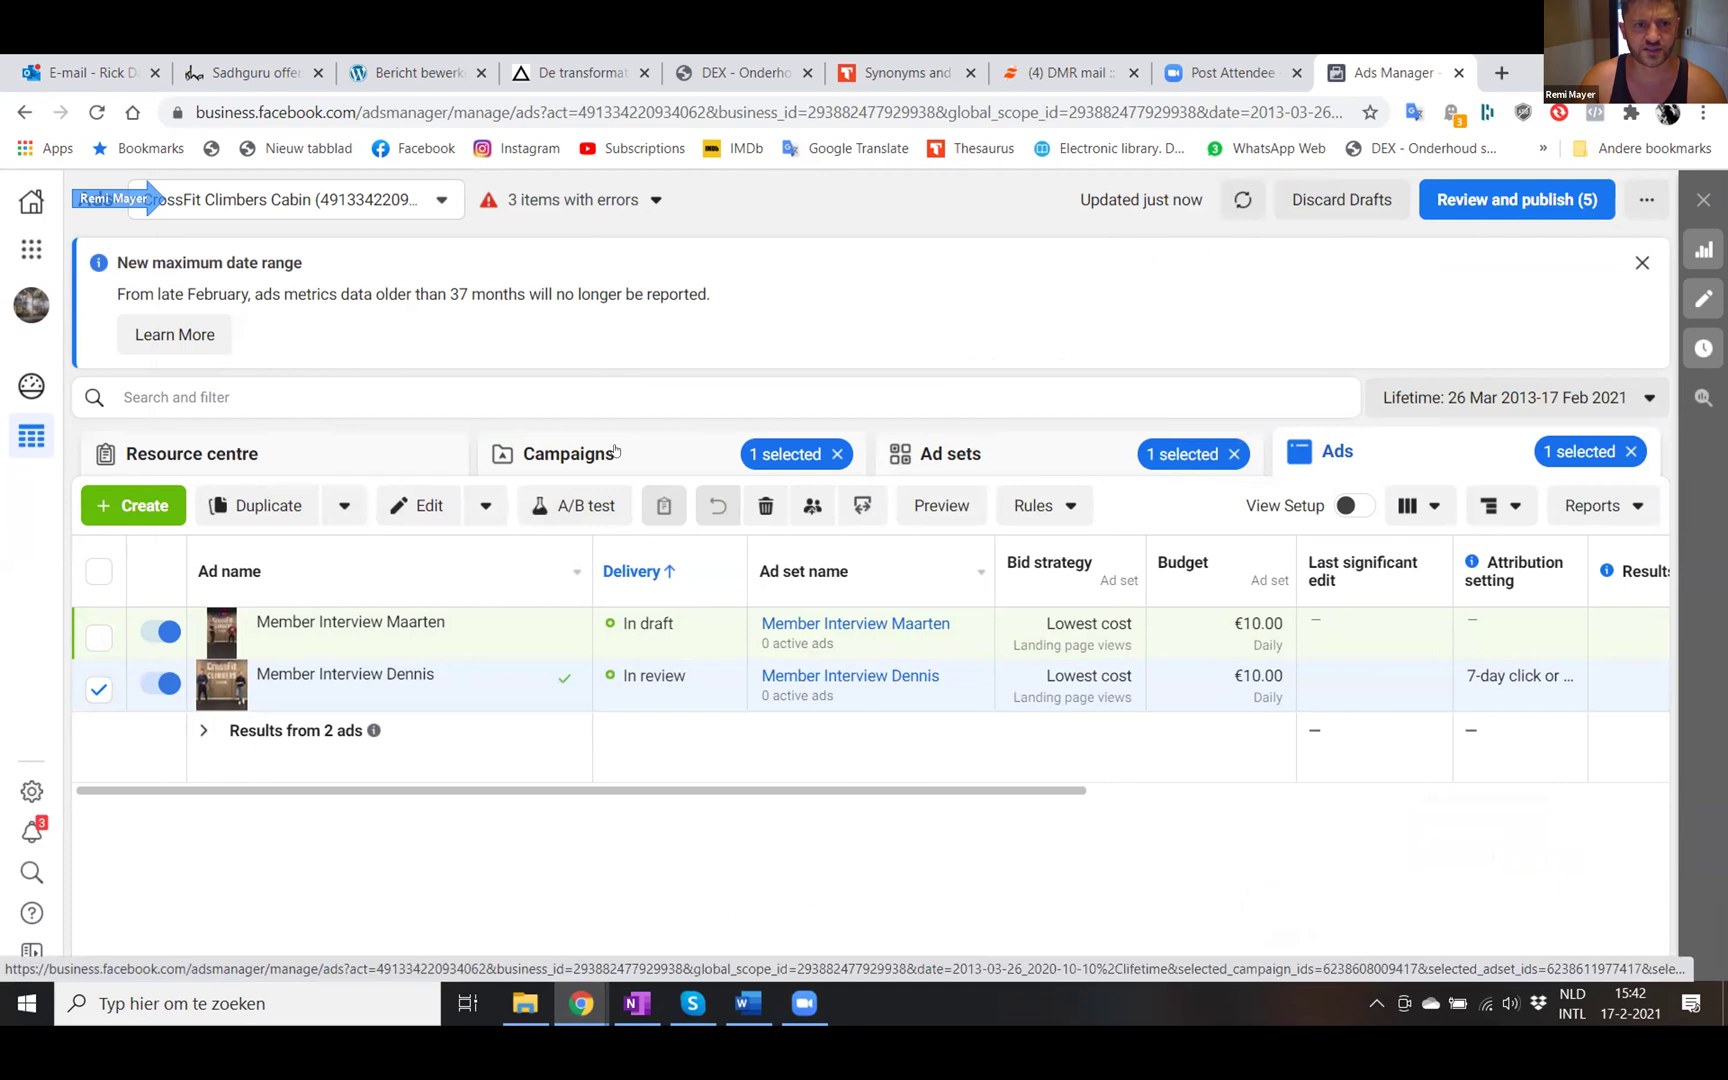
- Reload Ads Manager and cycle Ad sets, Campaigns, Ad sets to refresh the Maarten, Dennis and Evelien ad sets
click(700, 436)
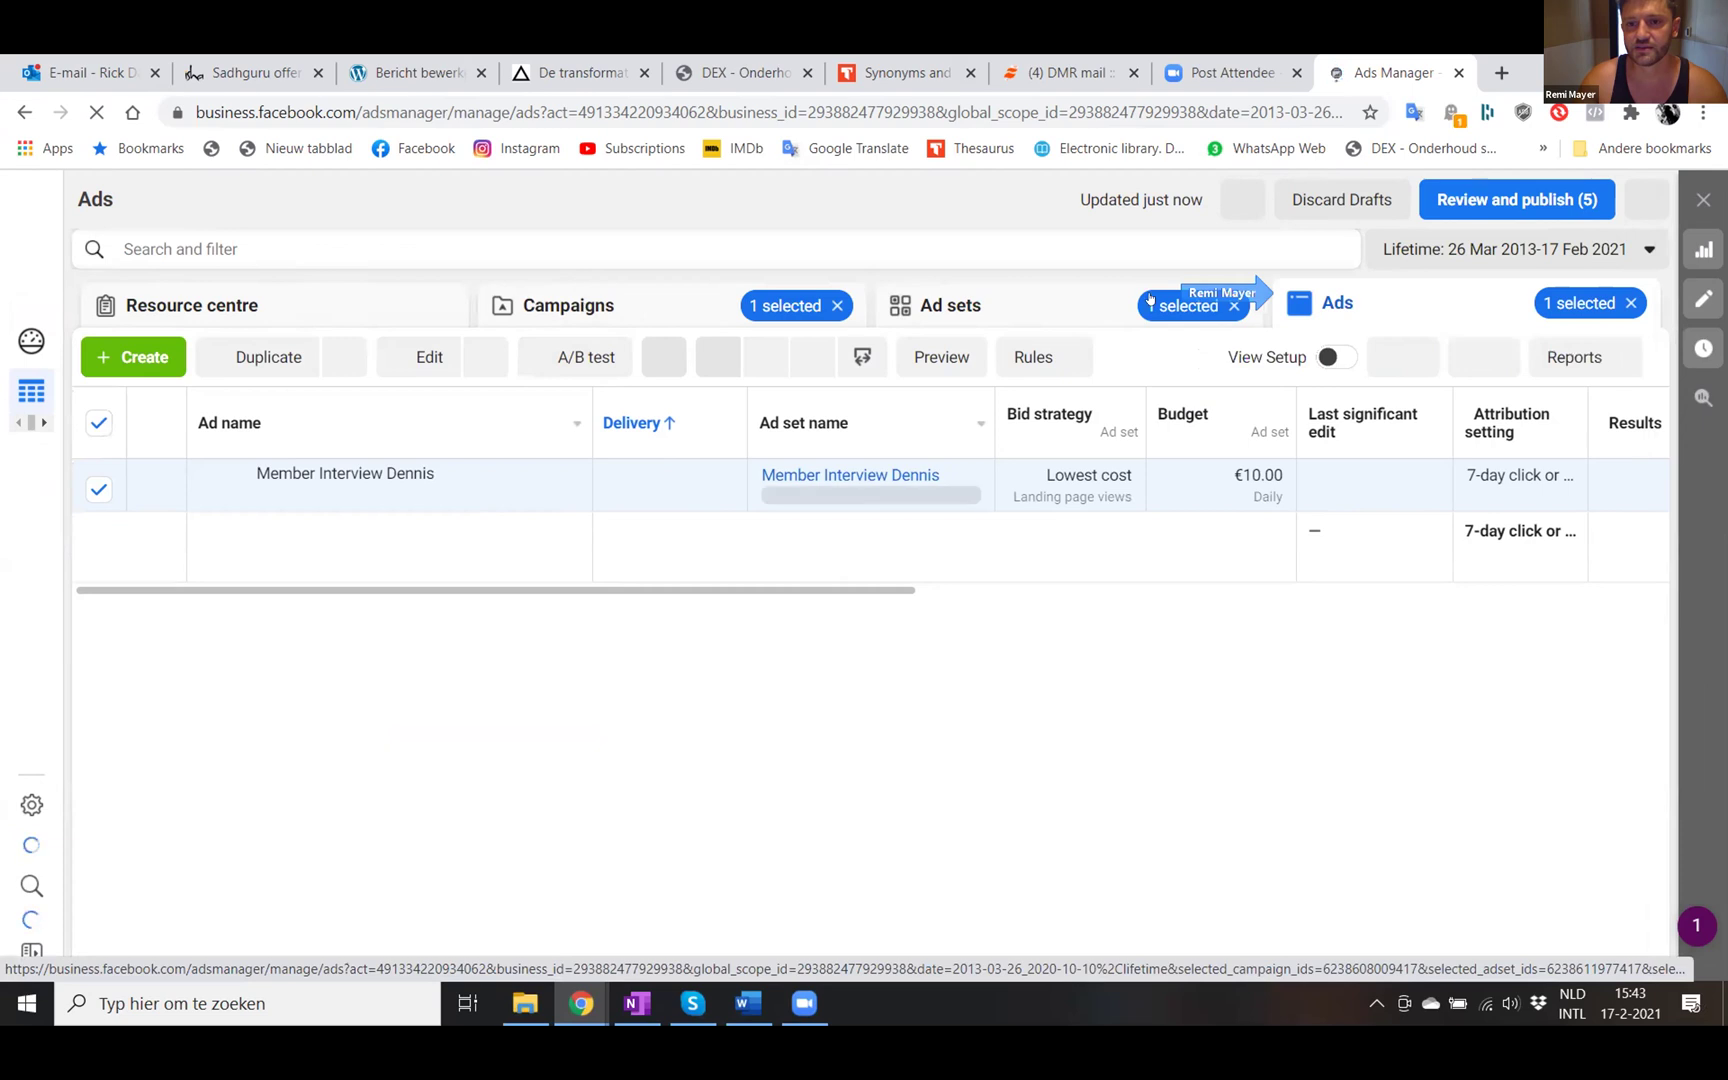
click(961, 307)
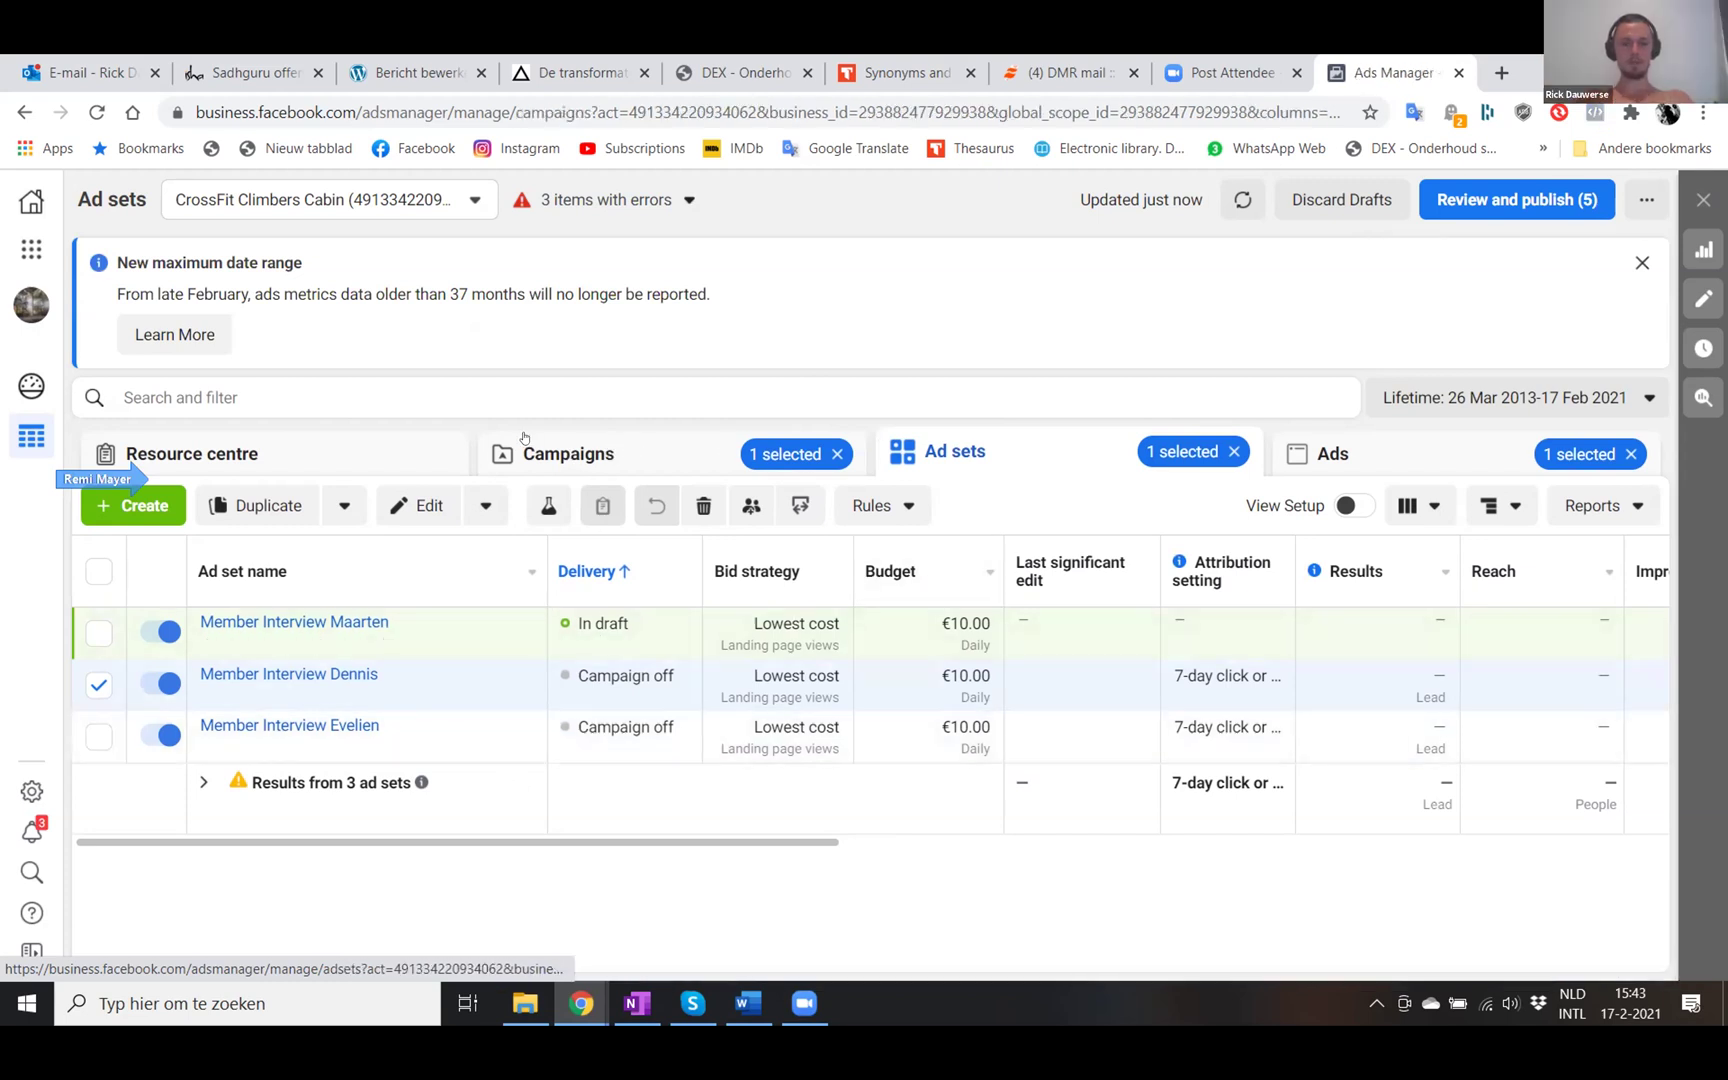
click(631, 452)
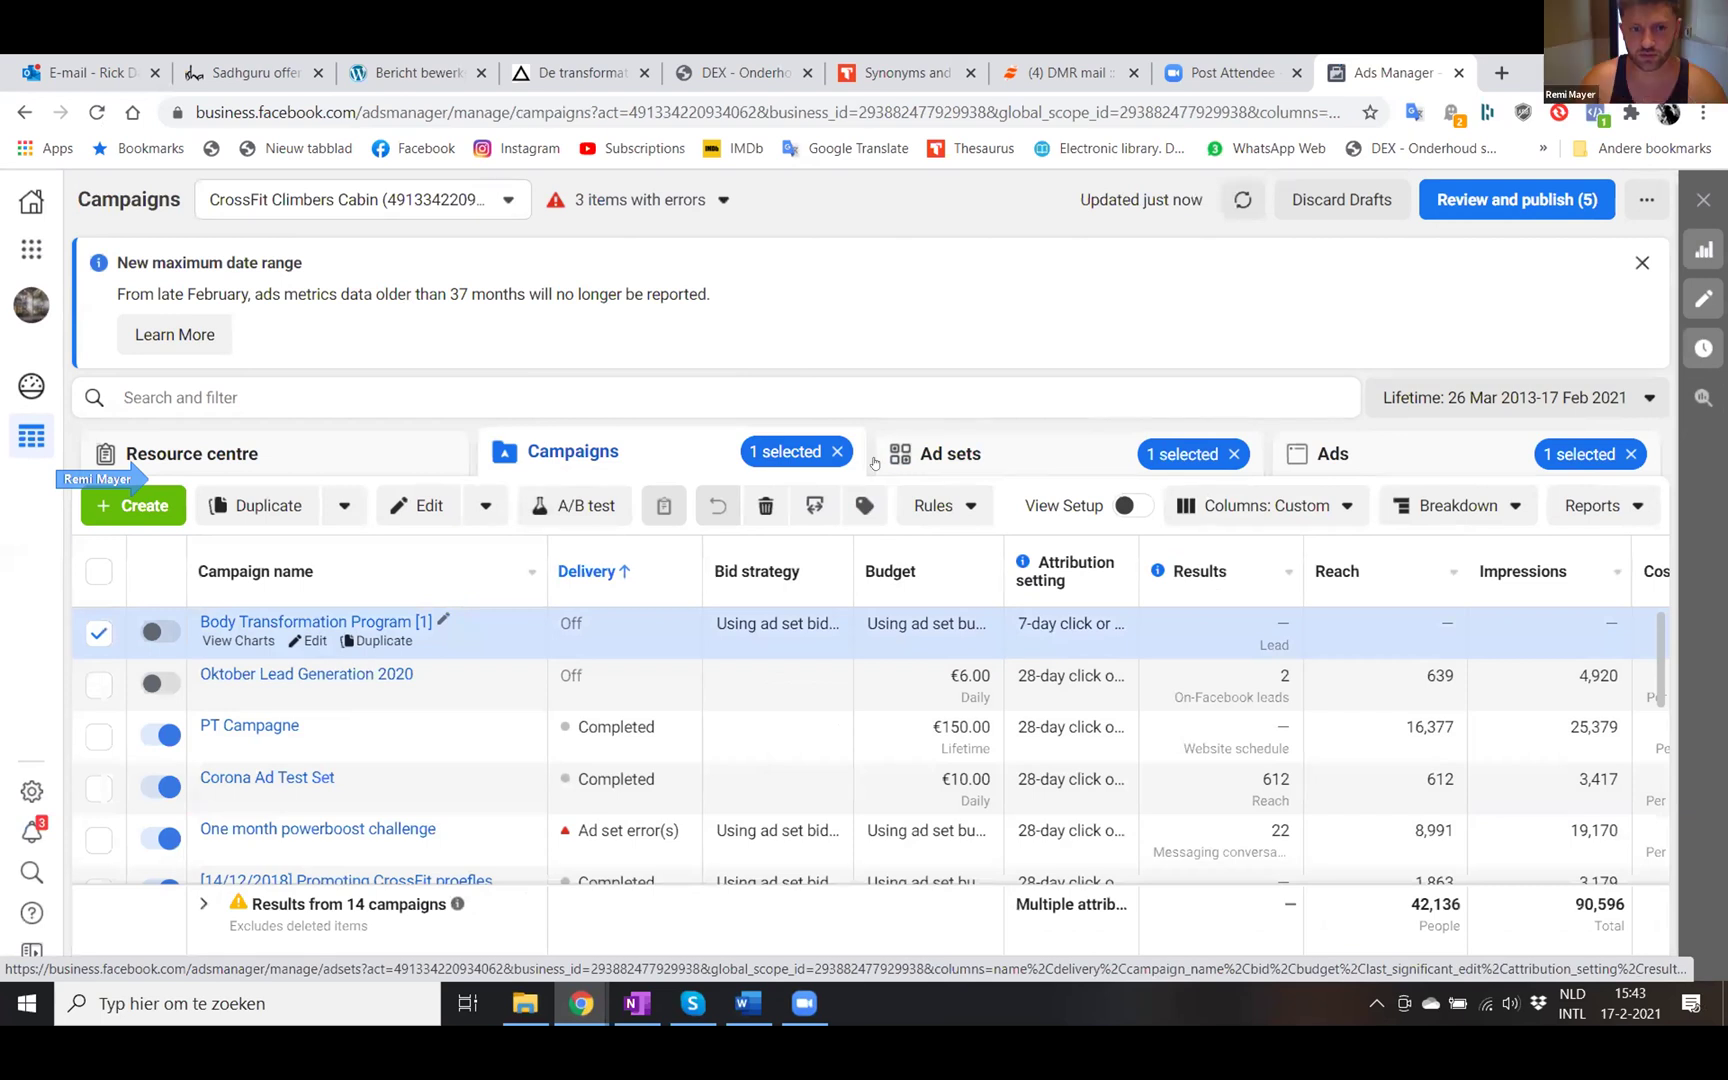
click(945, 452)
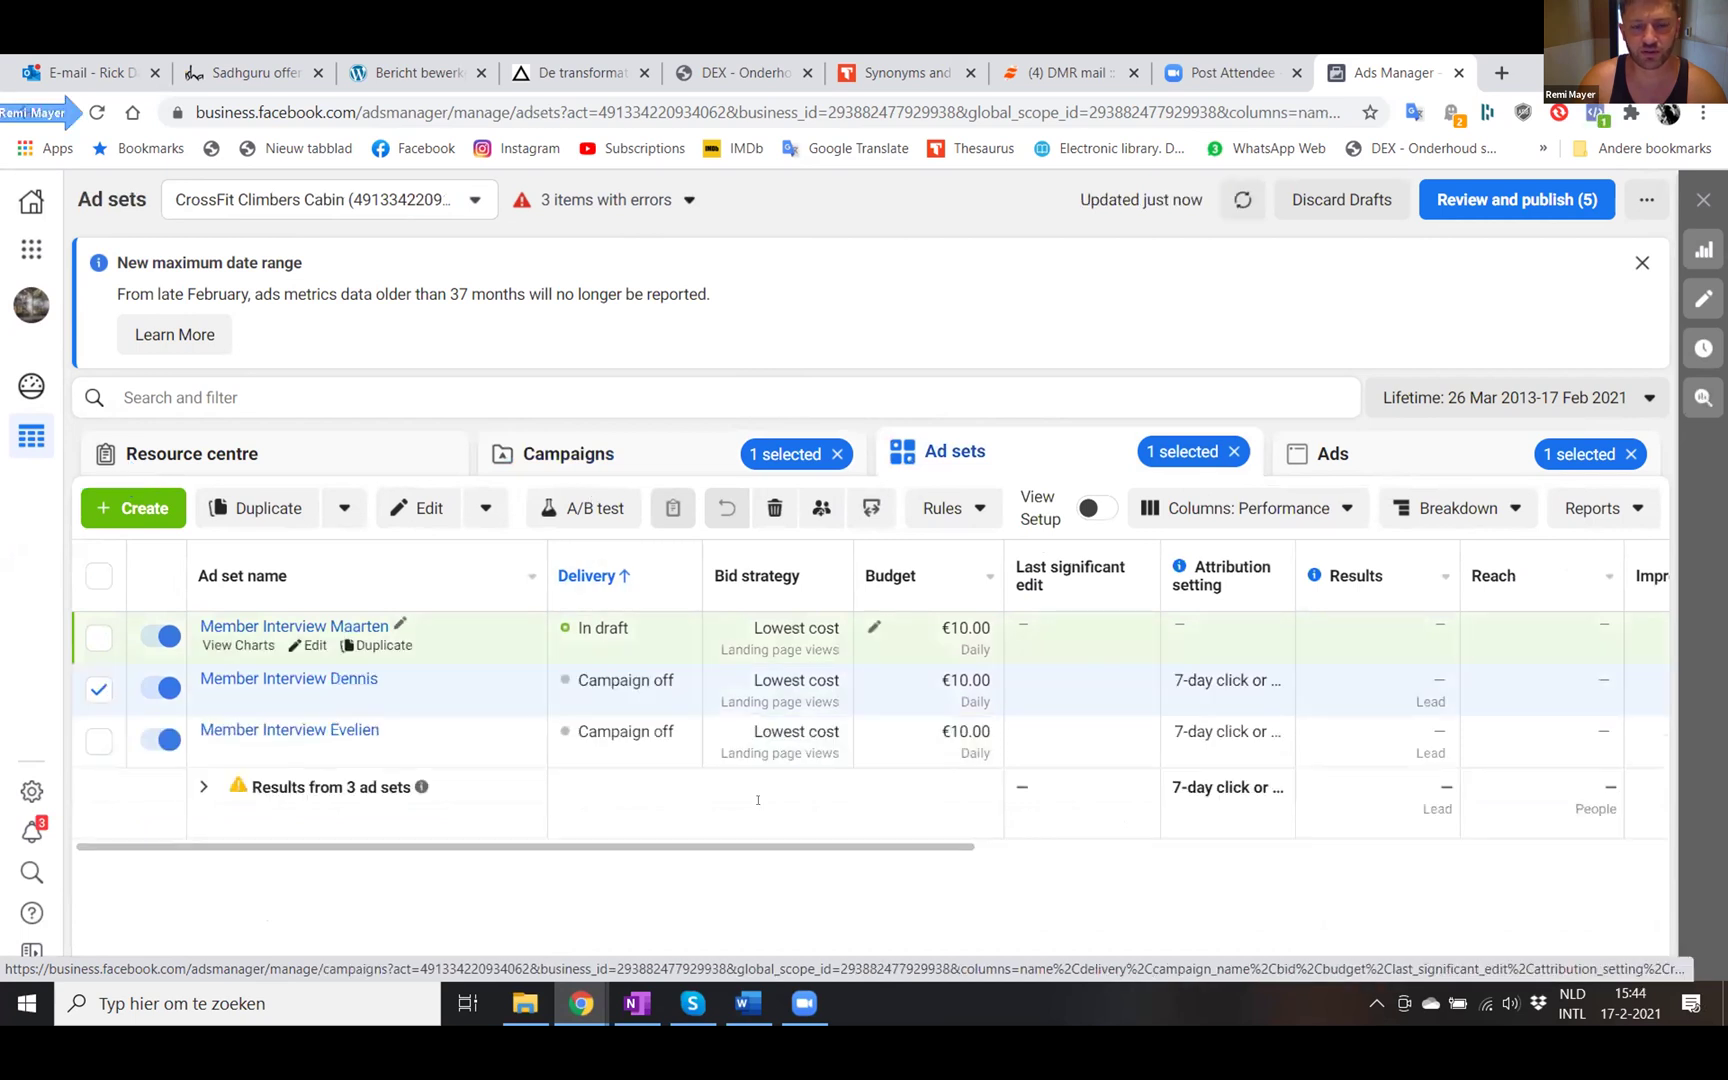
mouse_move(1334, 556)
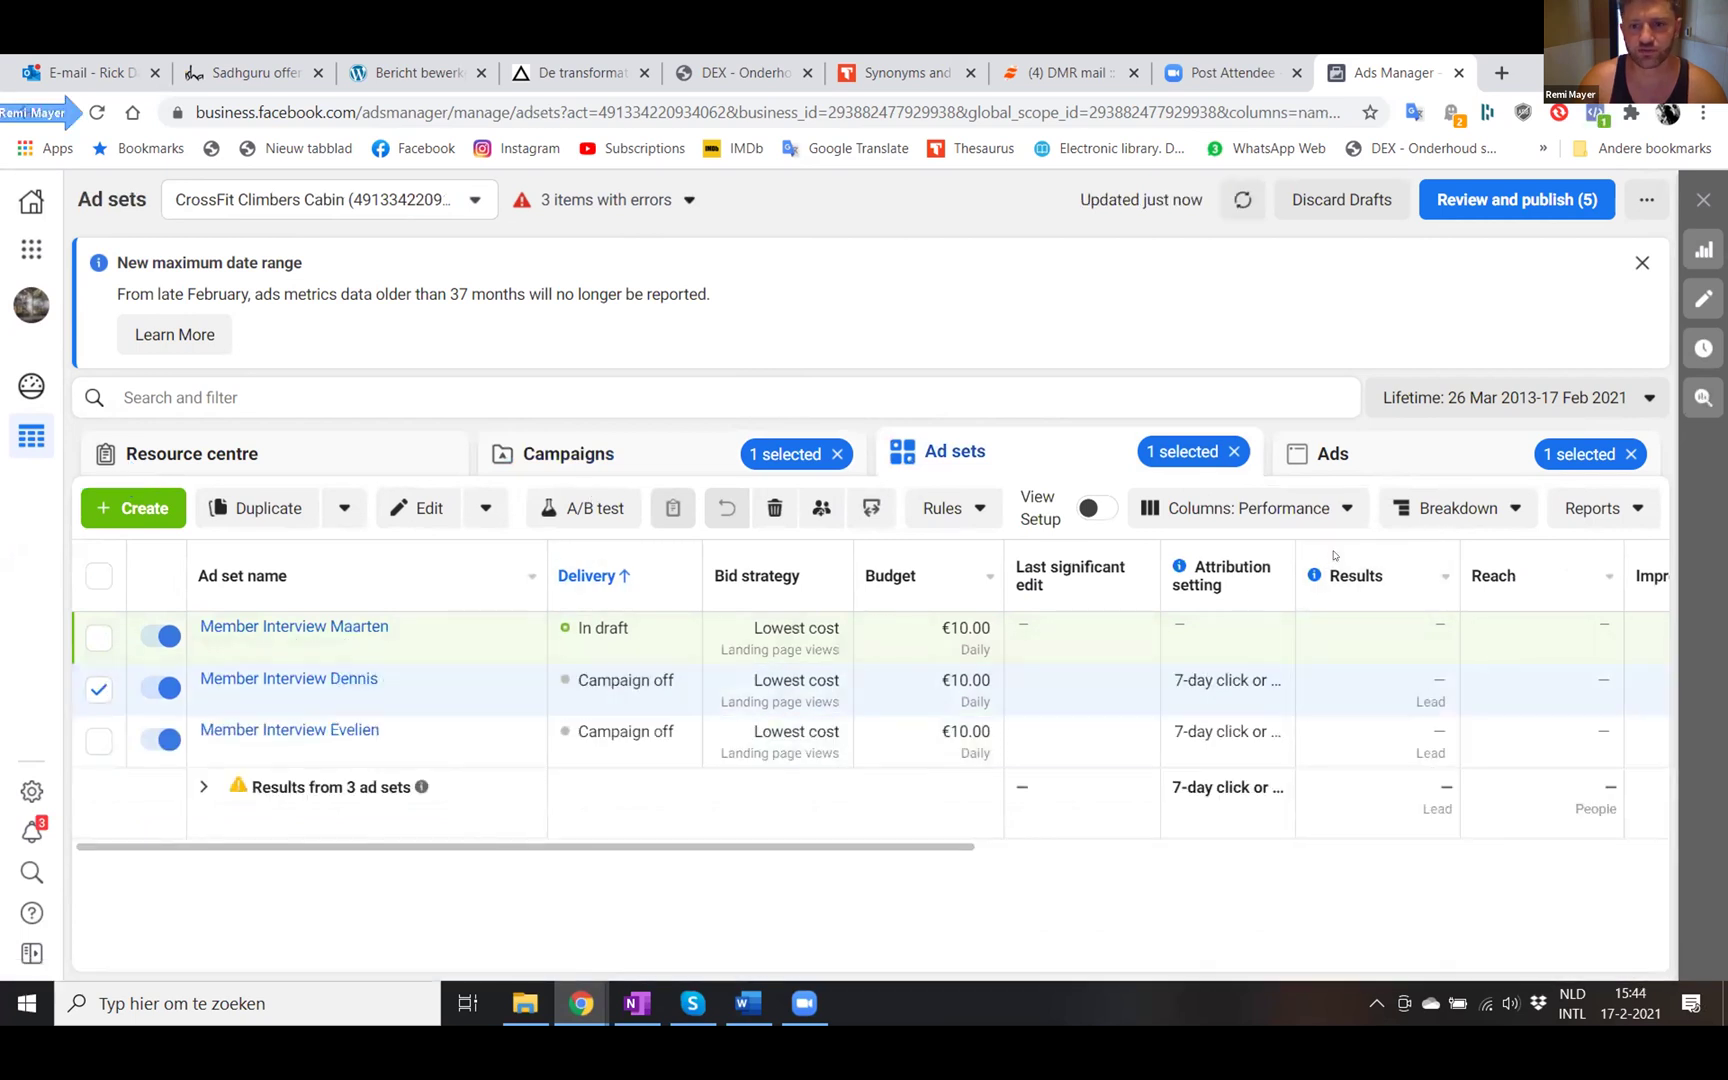
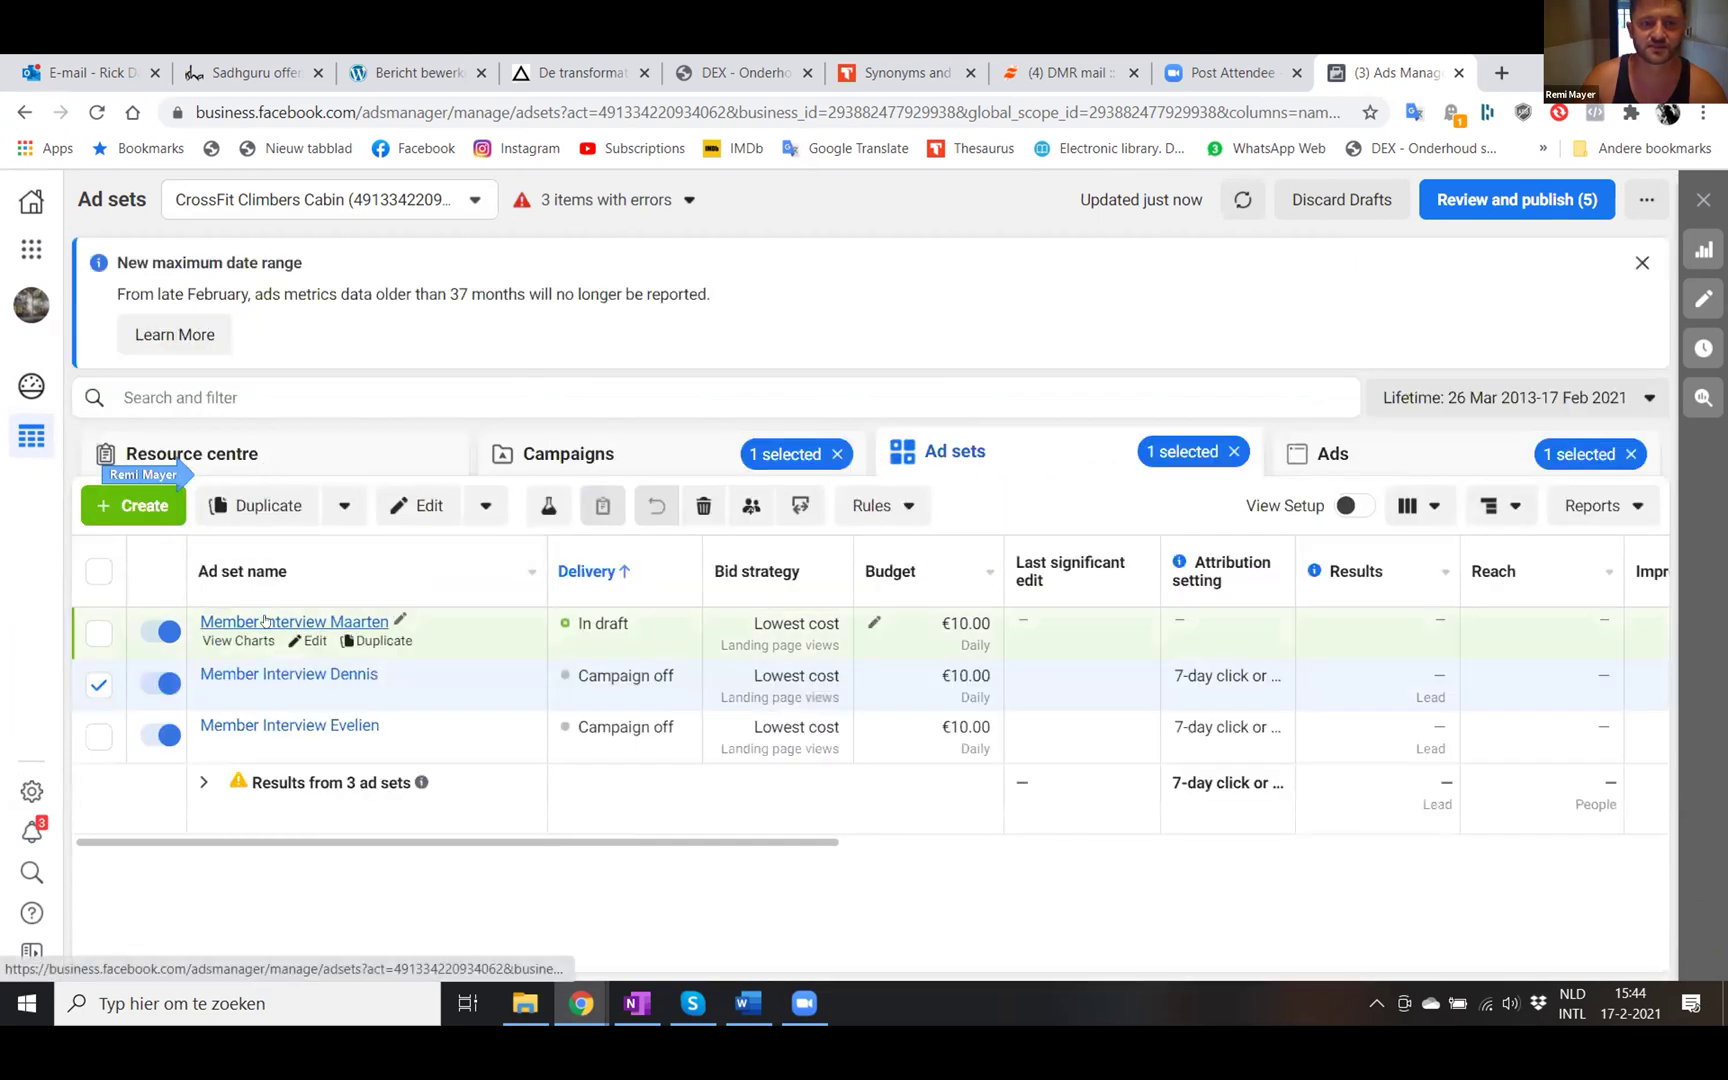
- Drill into the Member Interview Maarten ad set's ads, return to Ad sets, and drill in again
click(265, 621)
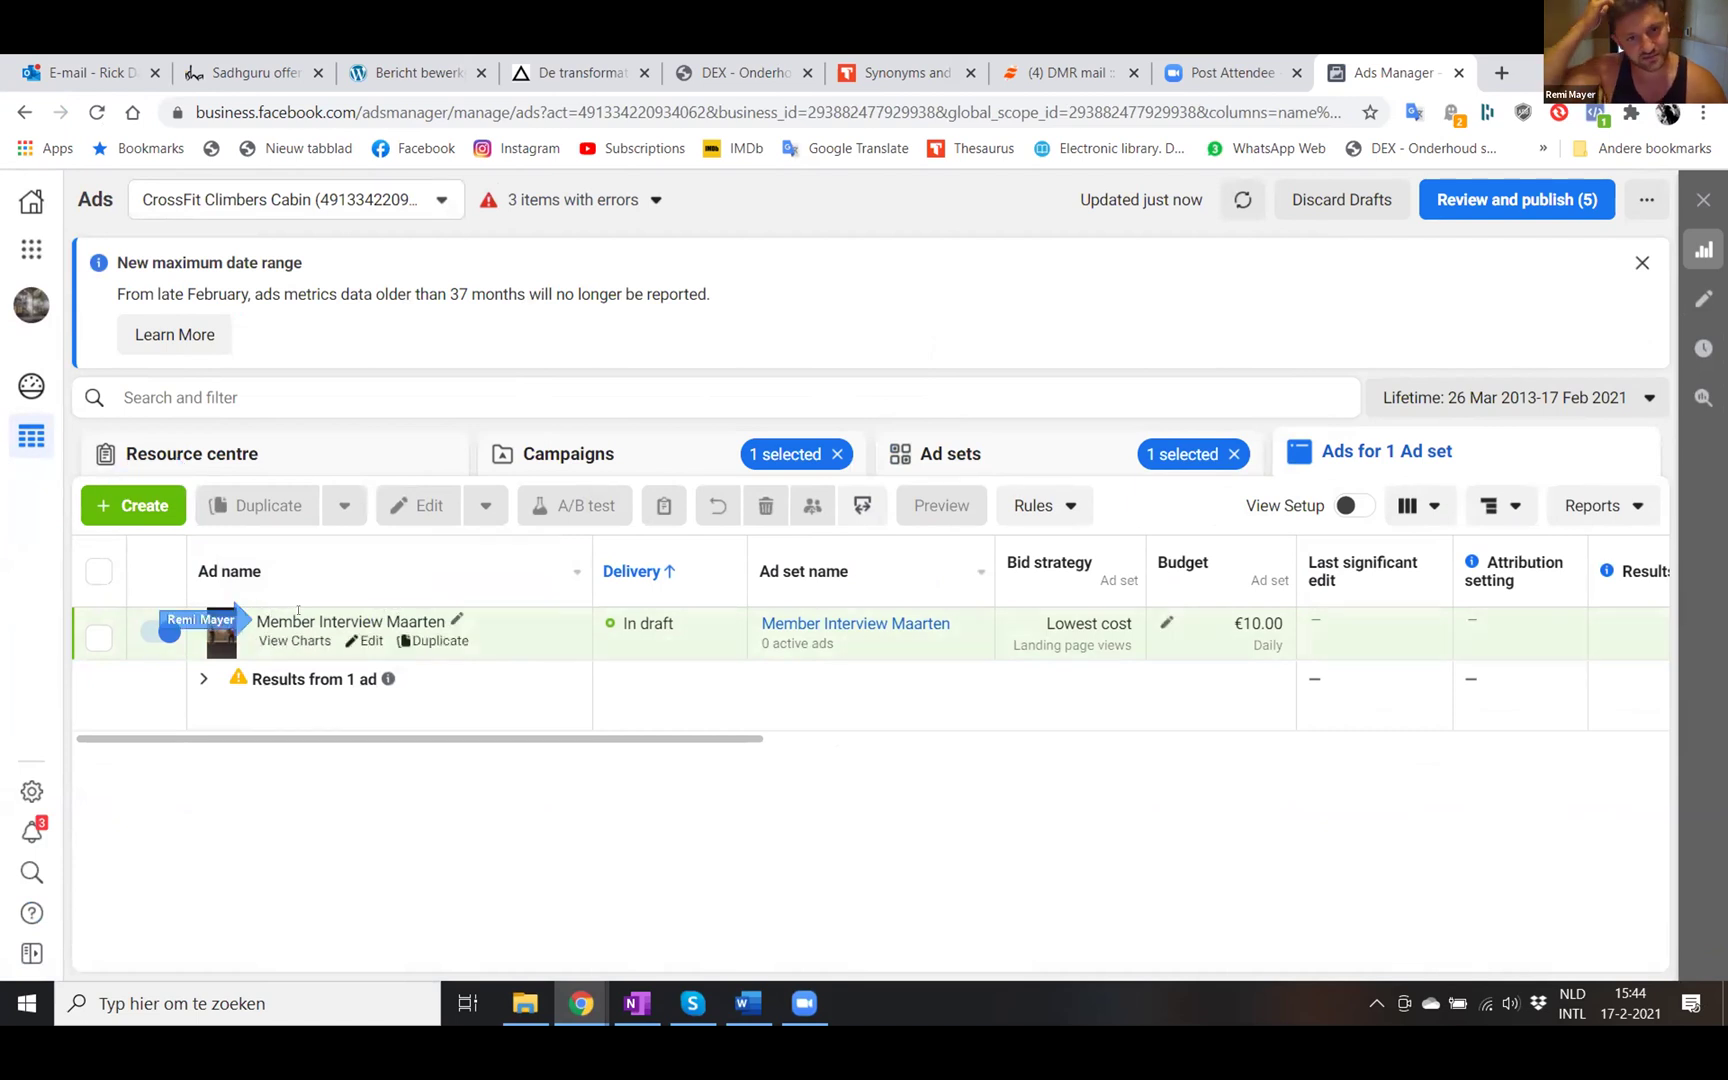
click(300, 619)
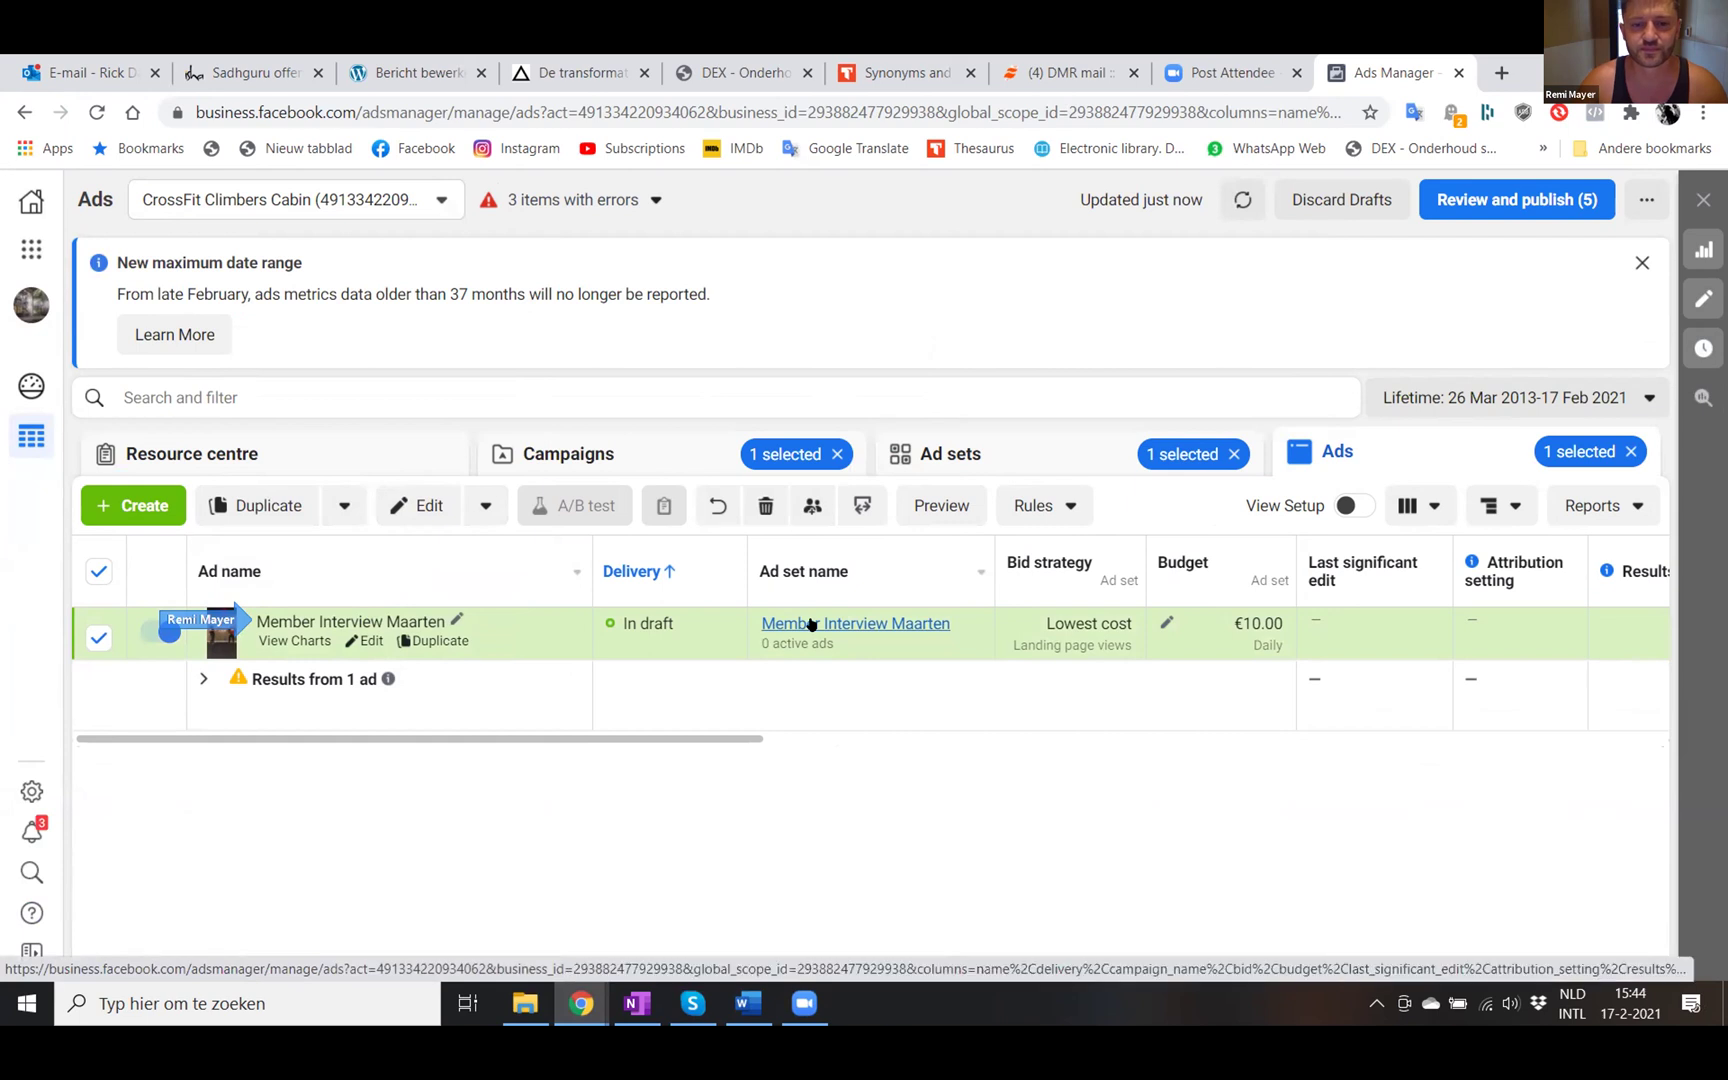
click(810, 623)
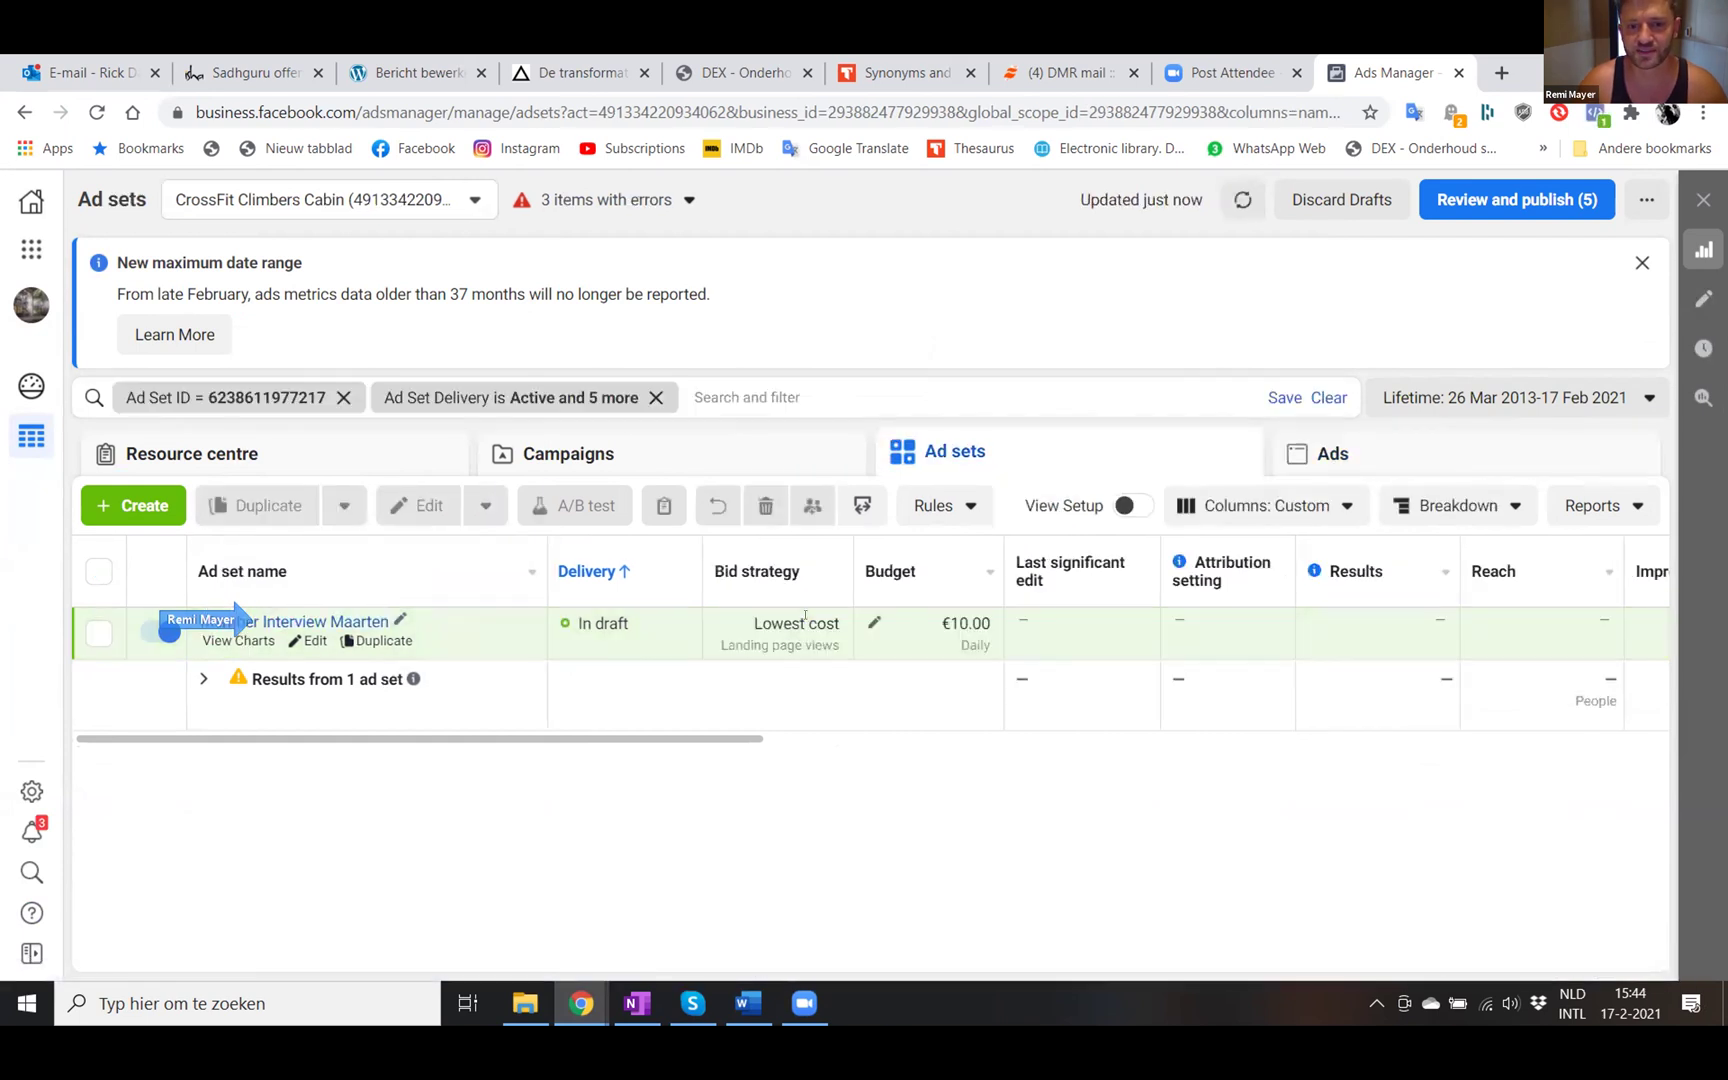
click(296, 622)
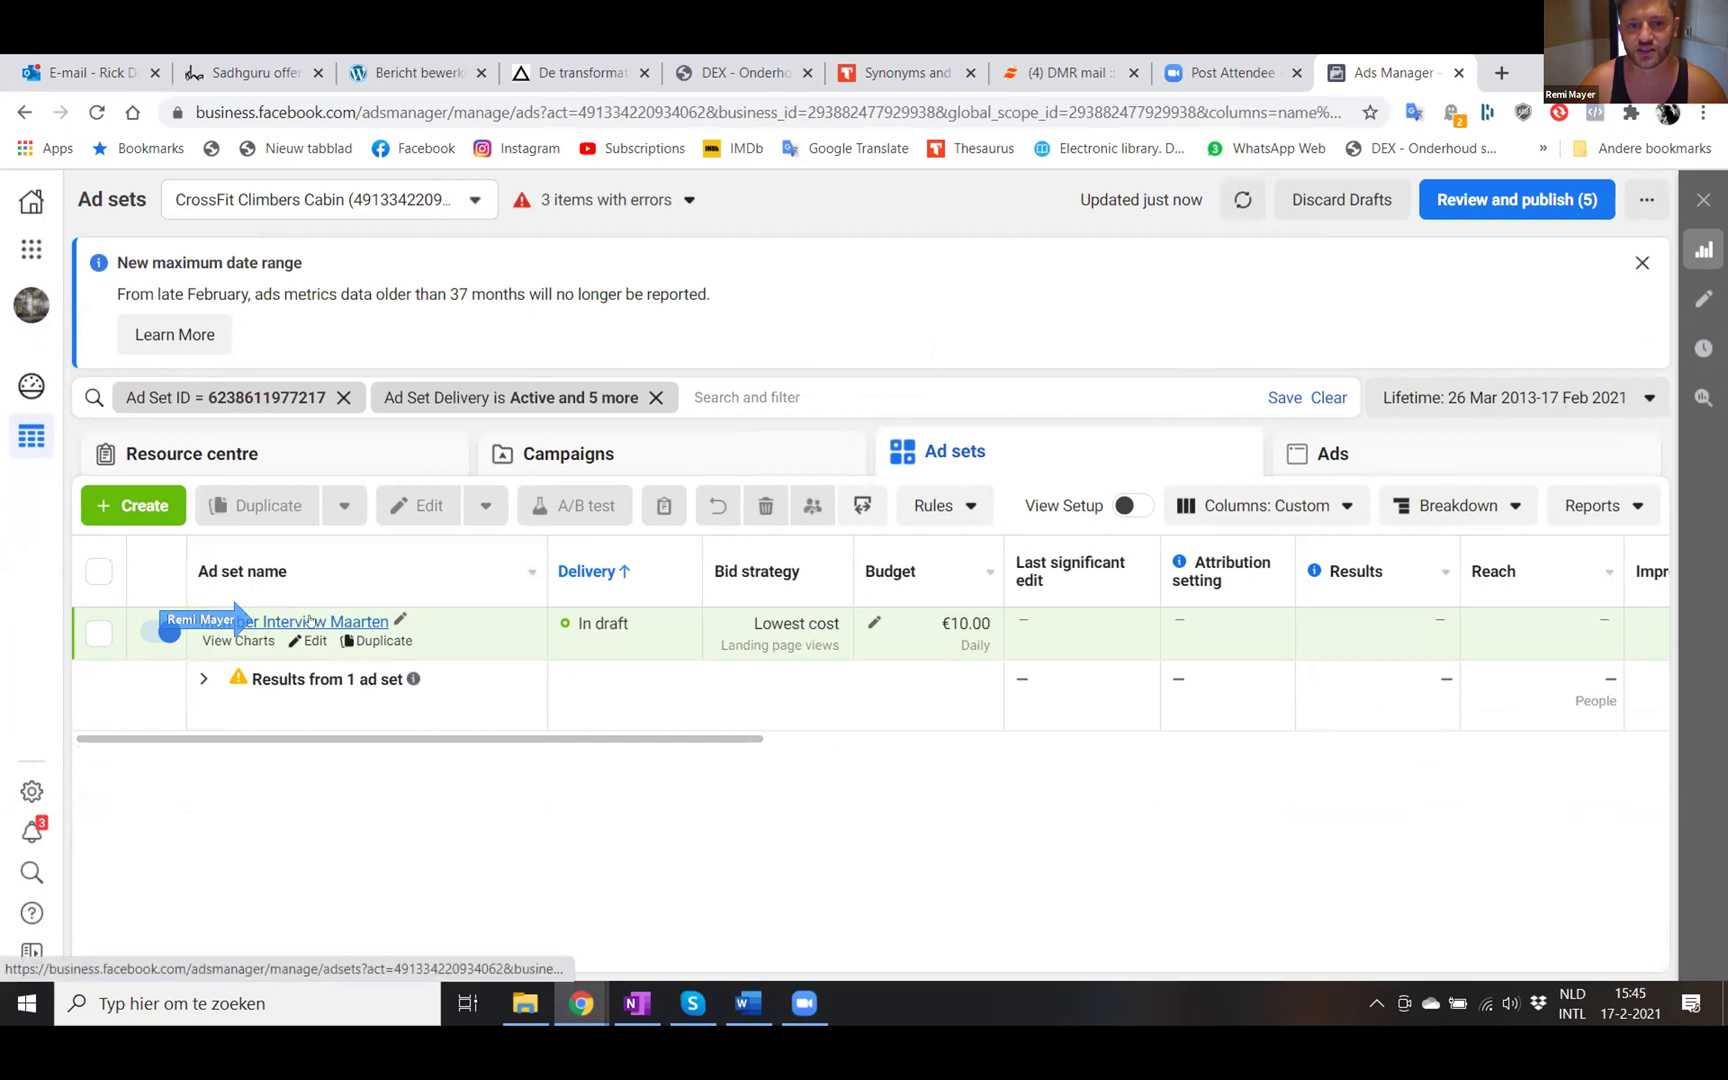
mouse_move(376, 640)
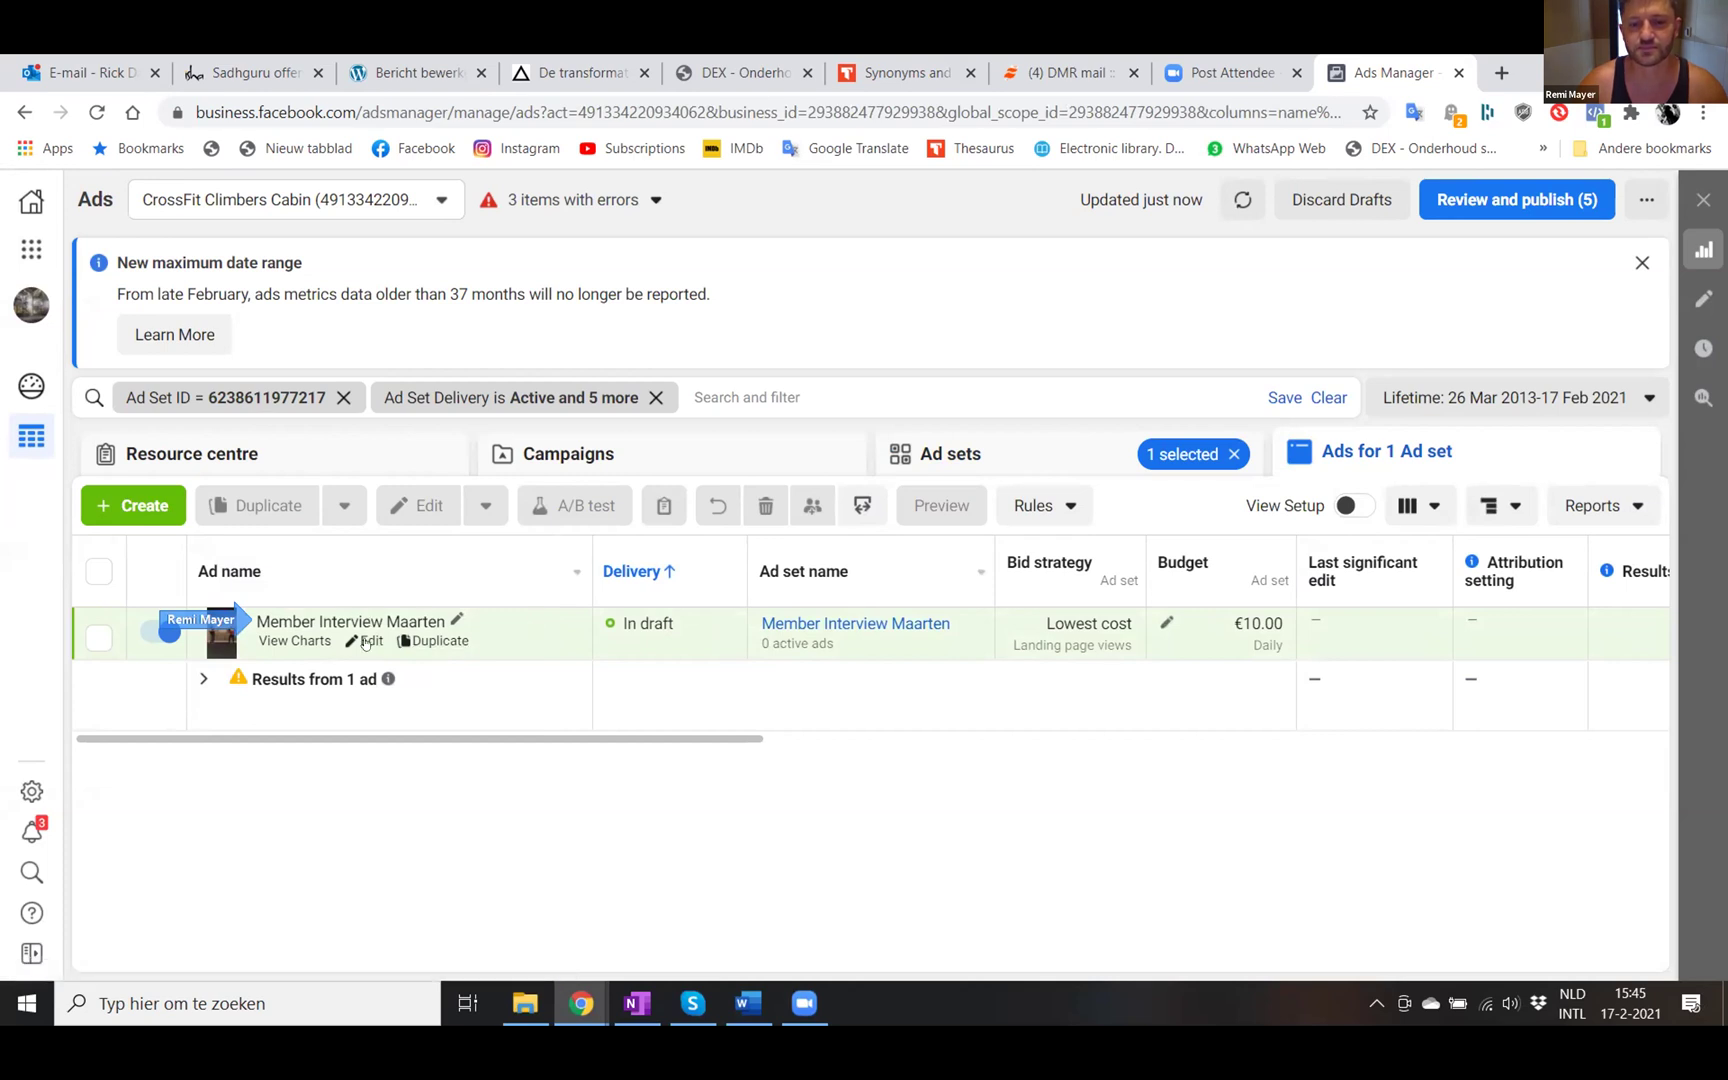
- Open the Member Interview Maarten draft ad in the editor and review its primary text and headline
click(366, 641)
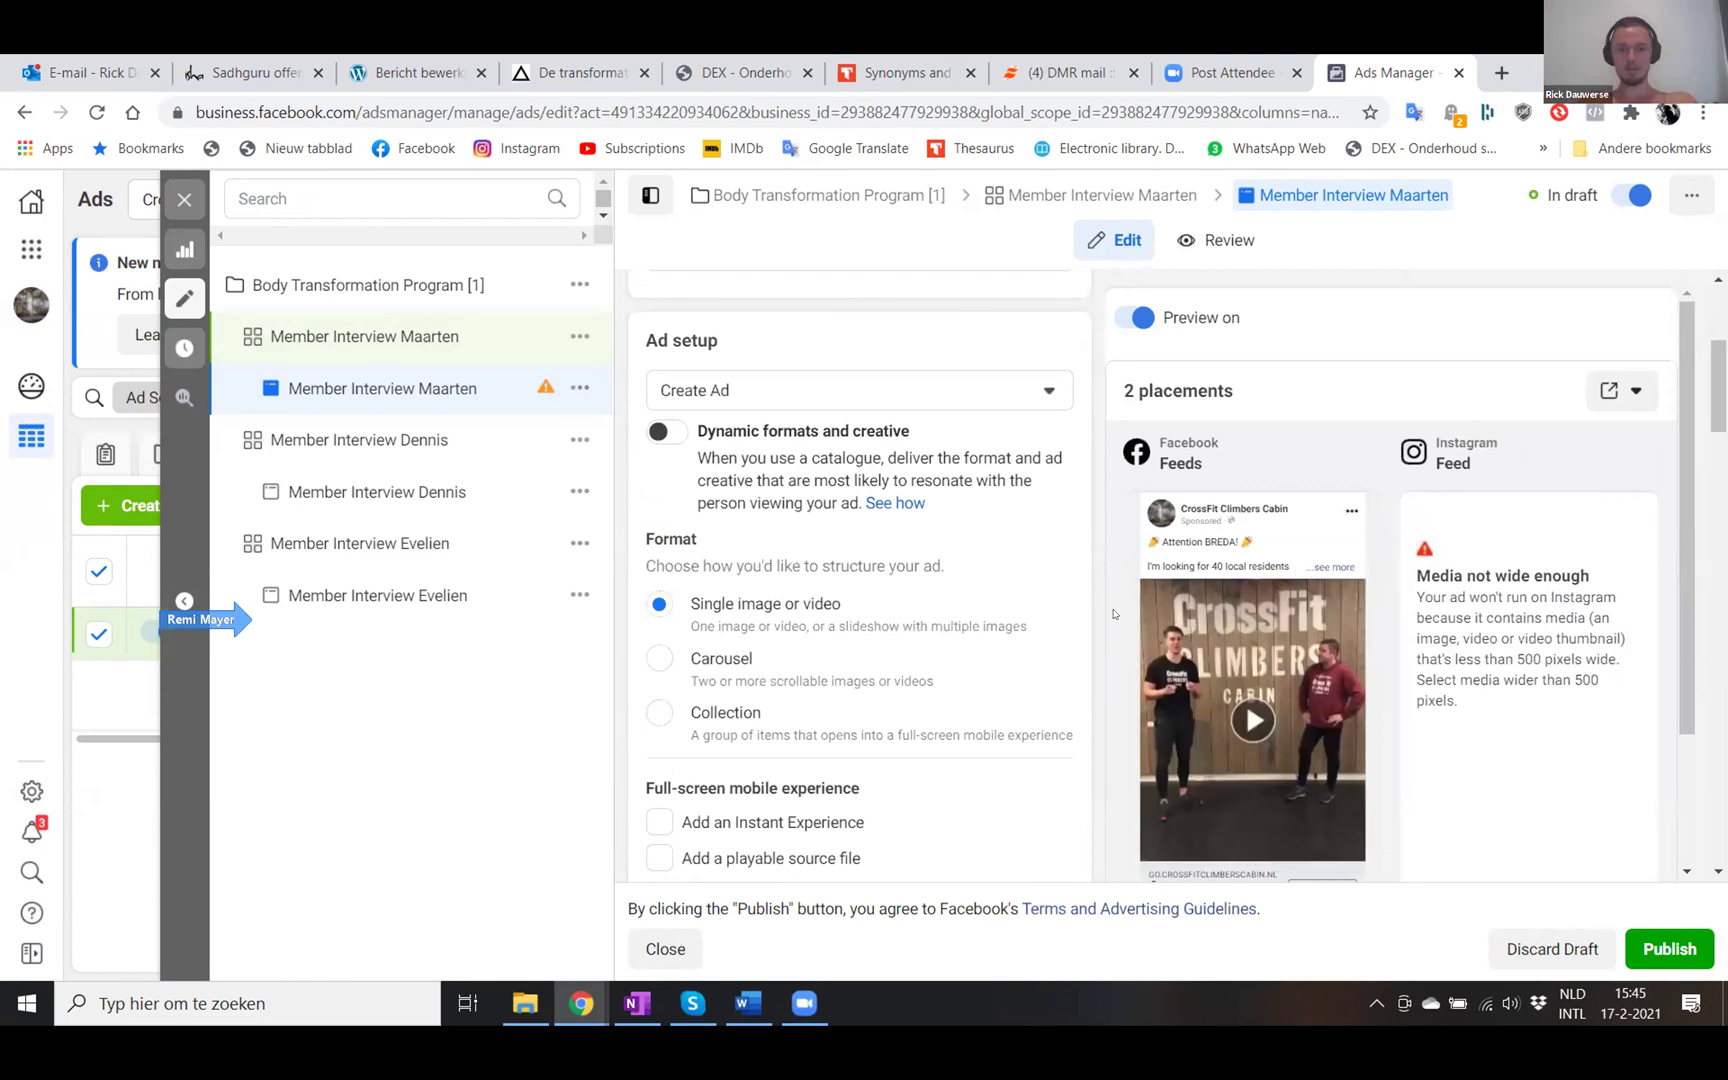
scroll(1113, 613, down, 6)
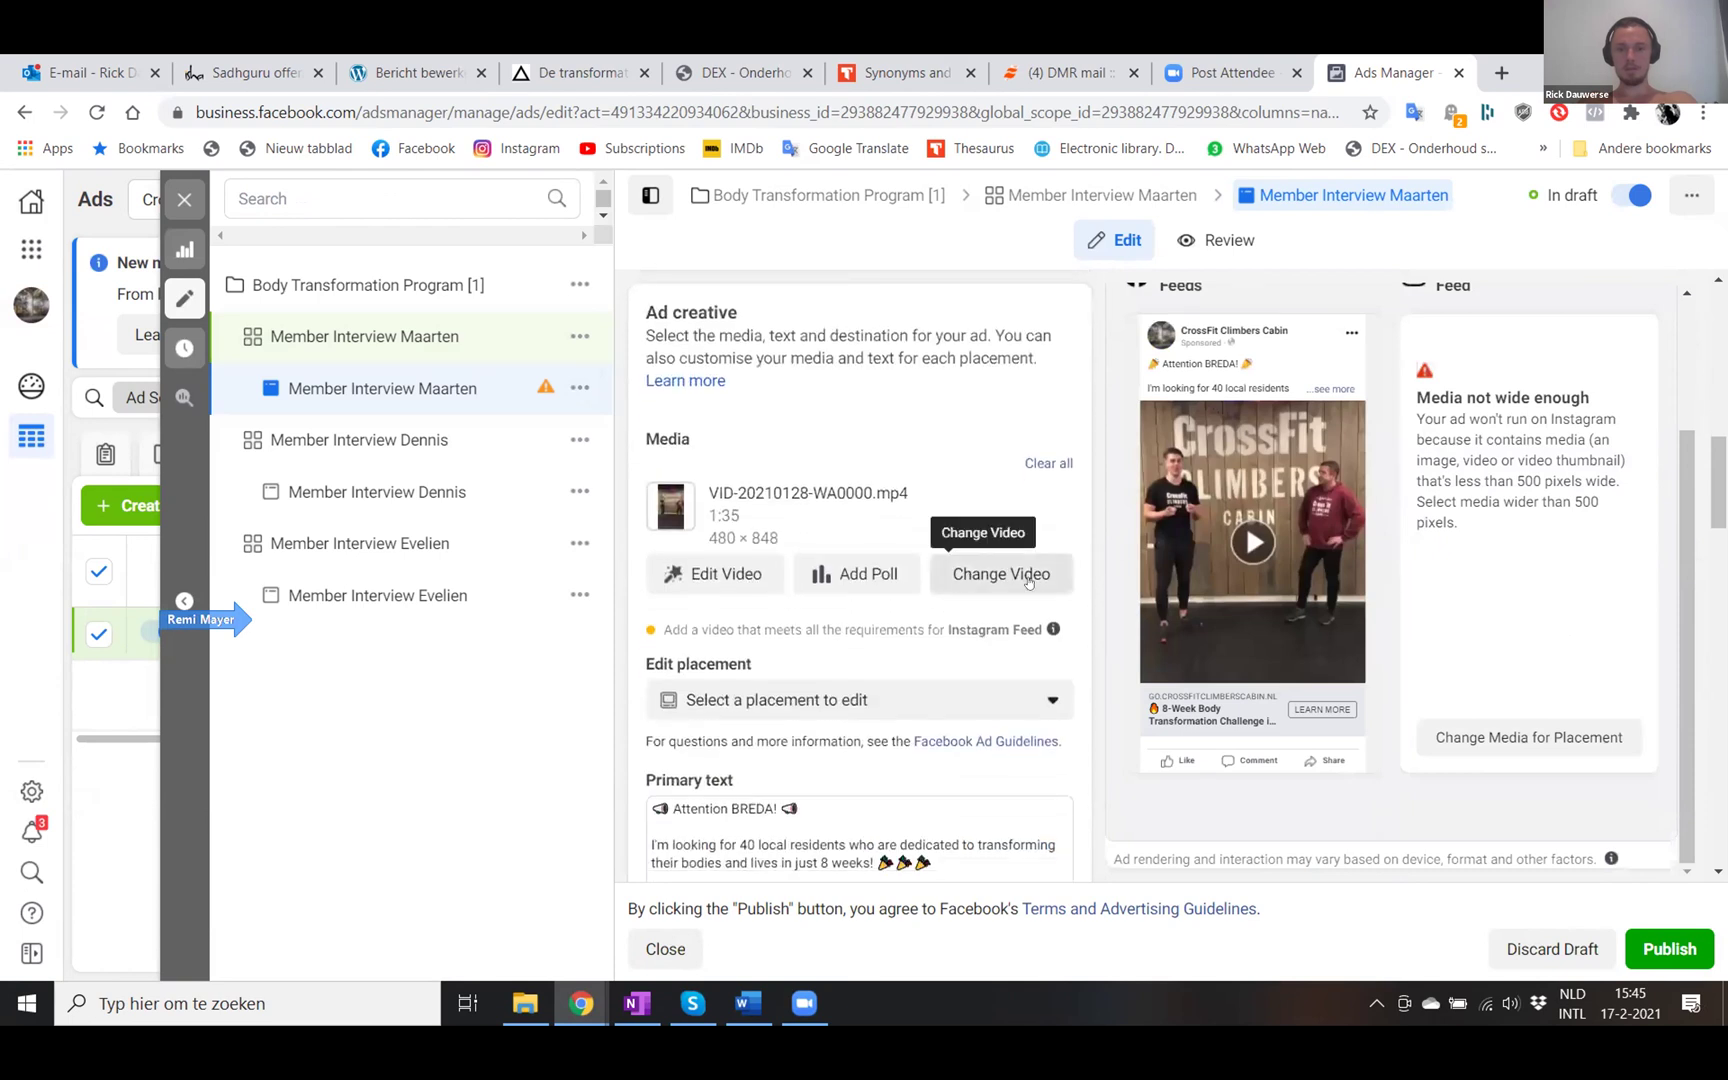
scroll(1025, 585, down, 1)
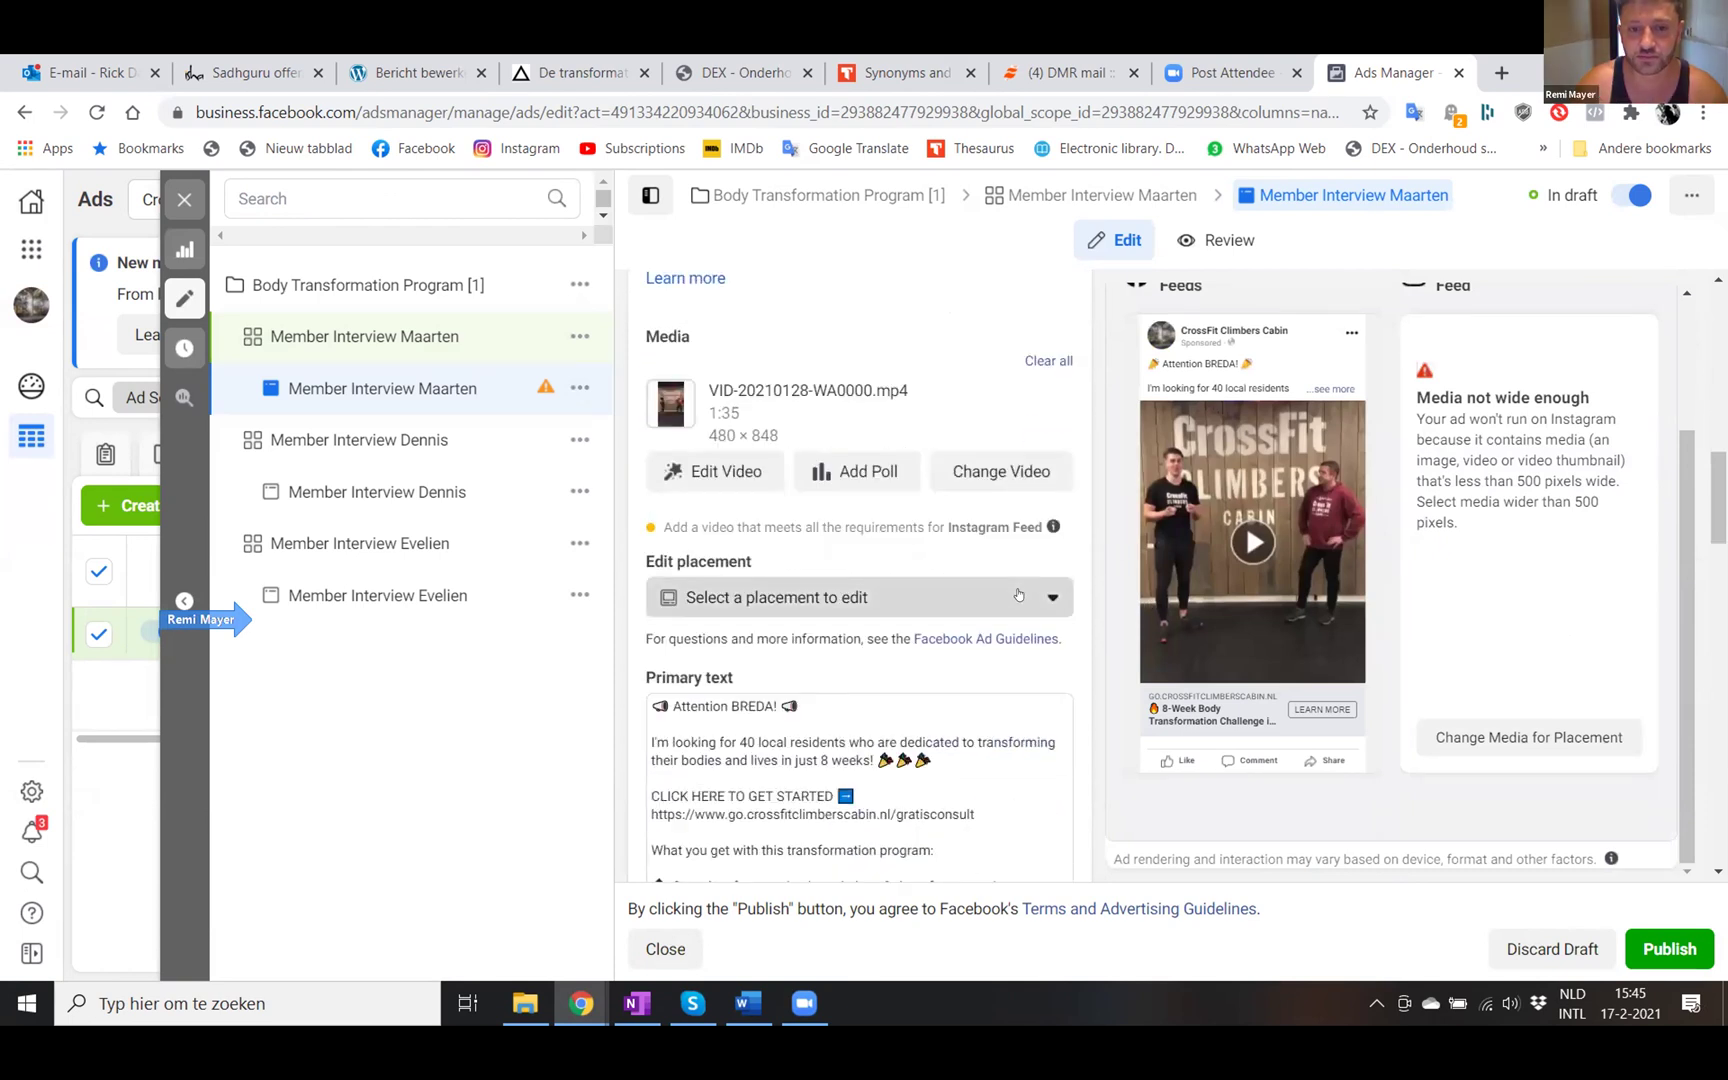
- Inspect the placement list and Instagram media editor, closing both without changes
click(1018, 595)
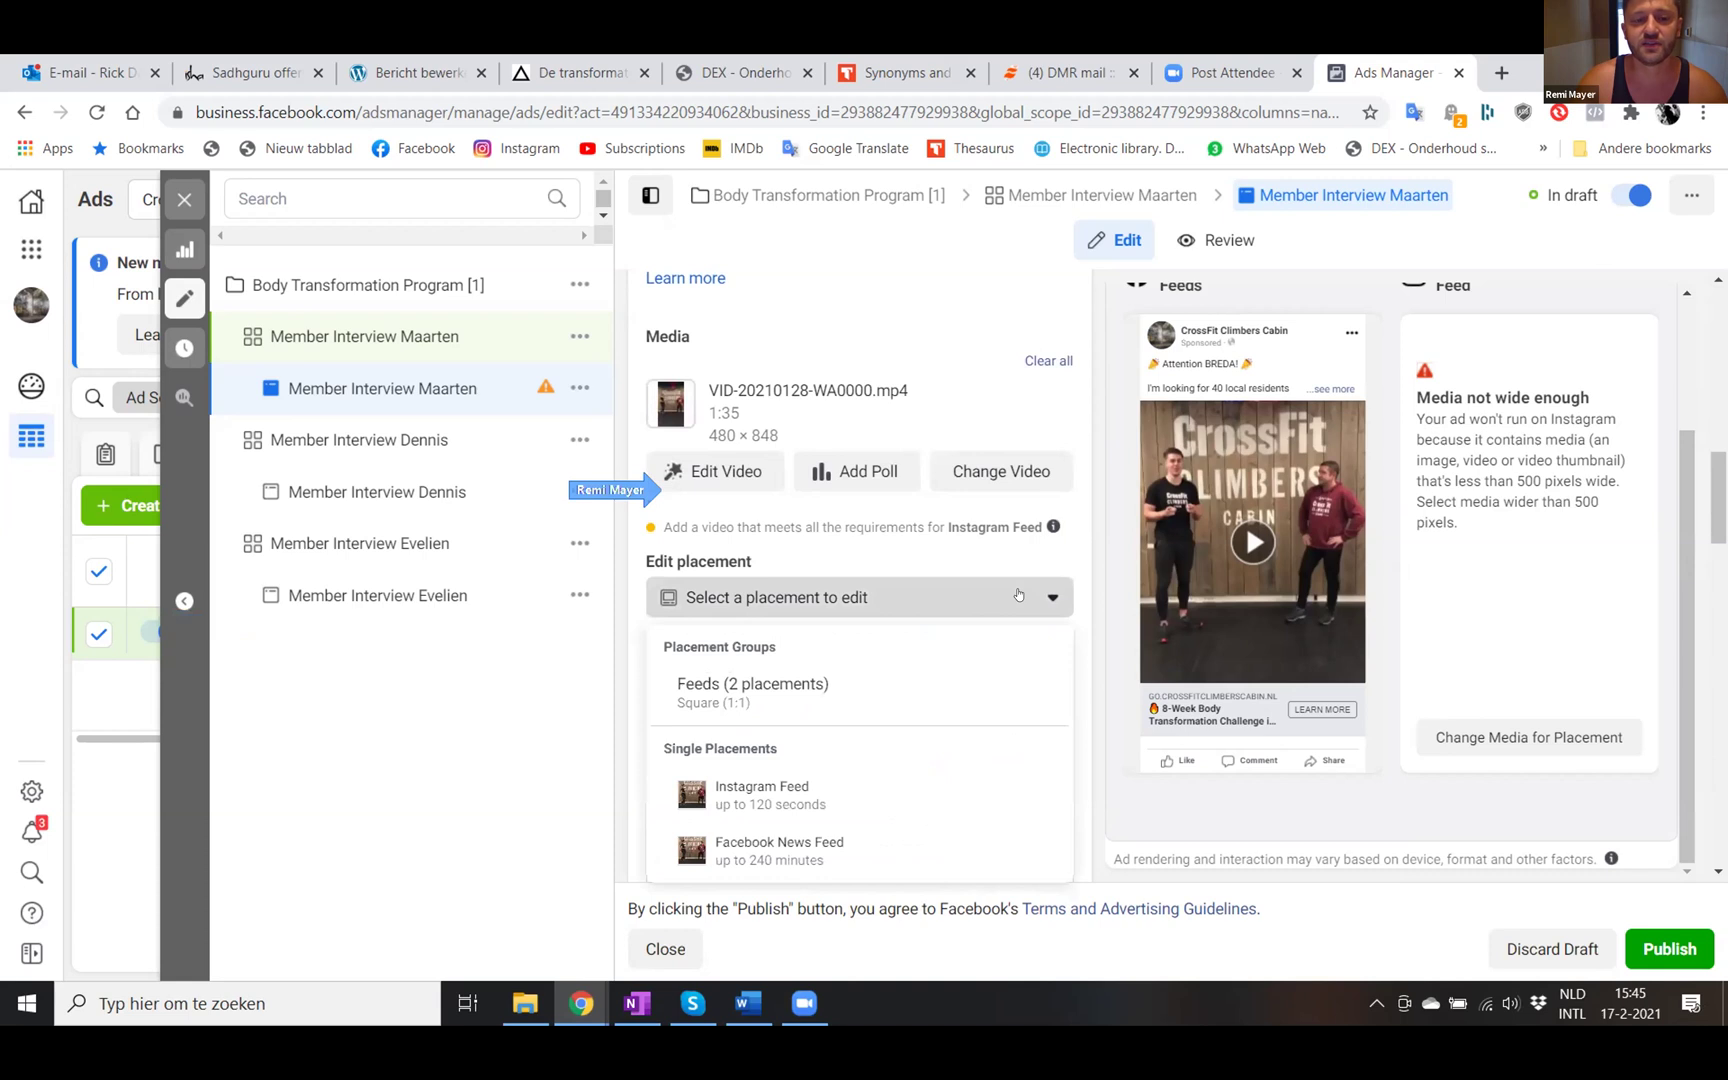
scroll(1018, 595, down, 1)
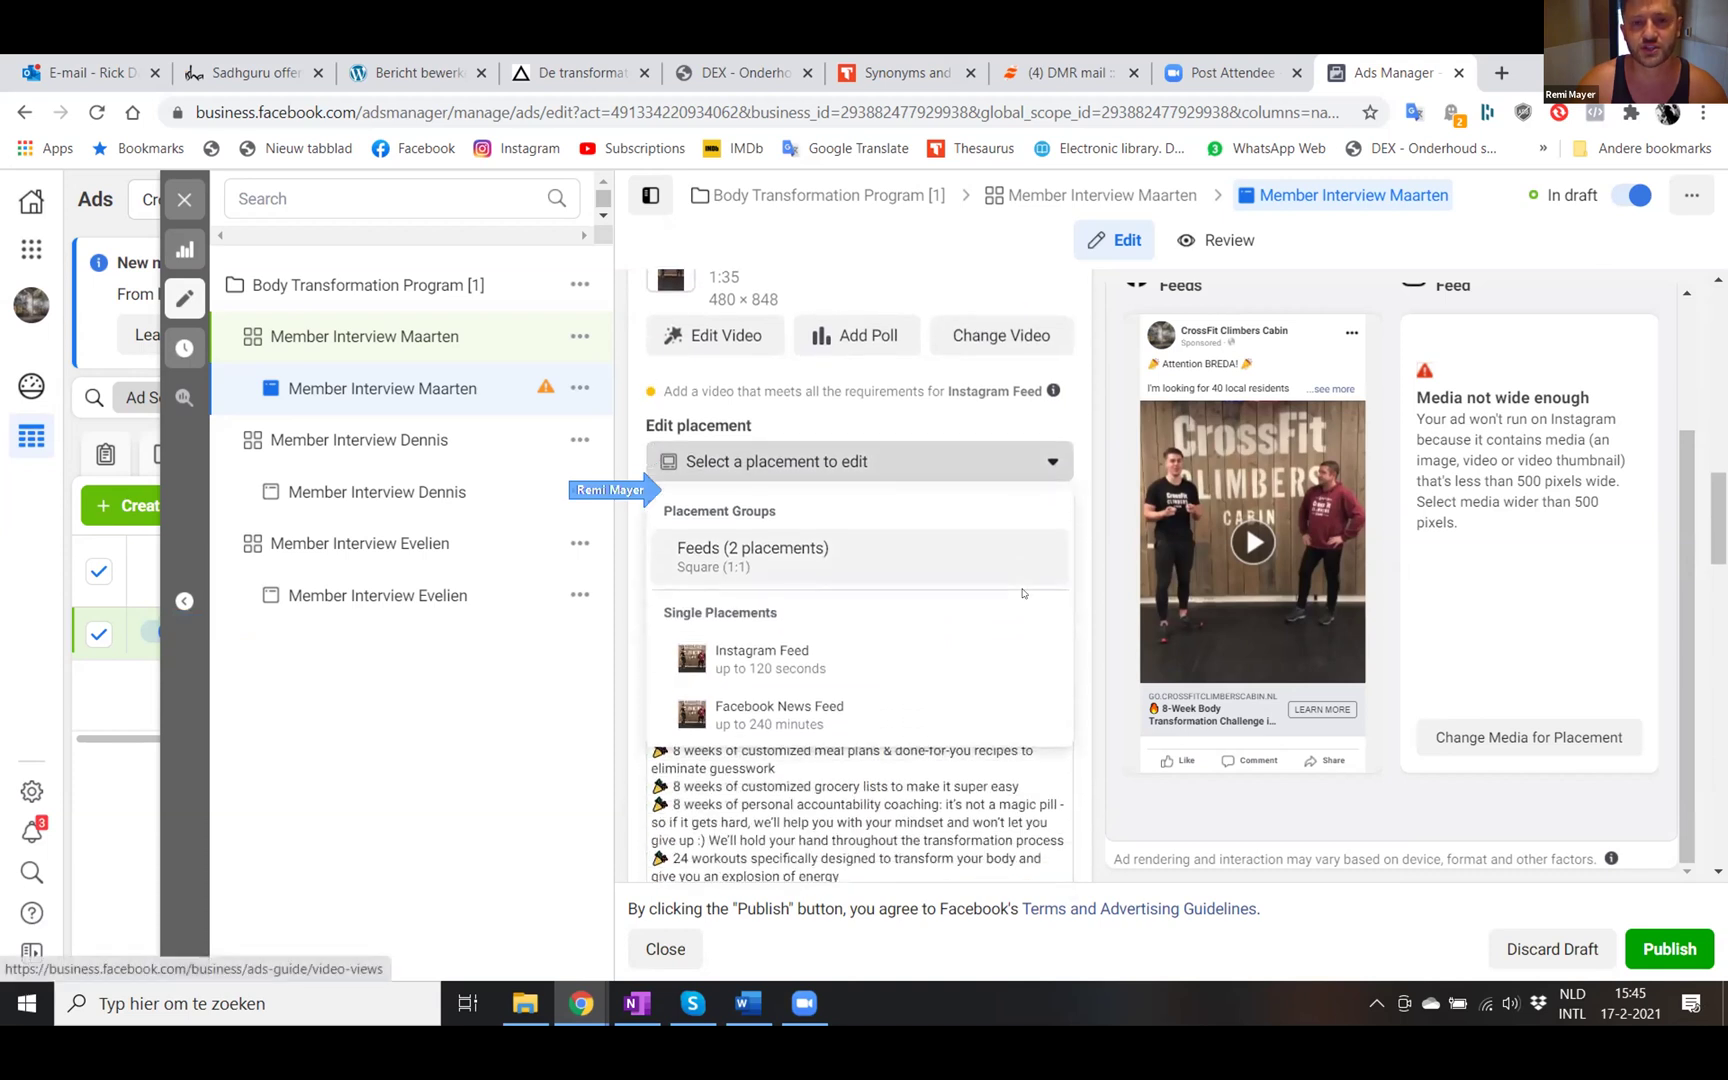
click(987, 450)
scroll(1018, 410, down, 1)
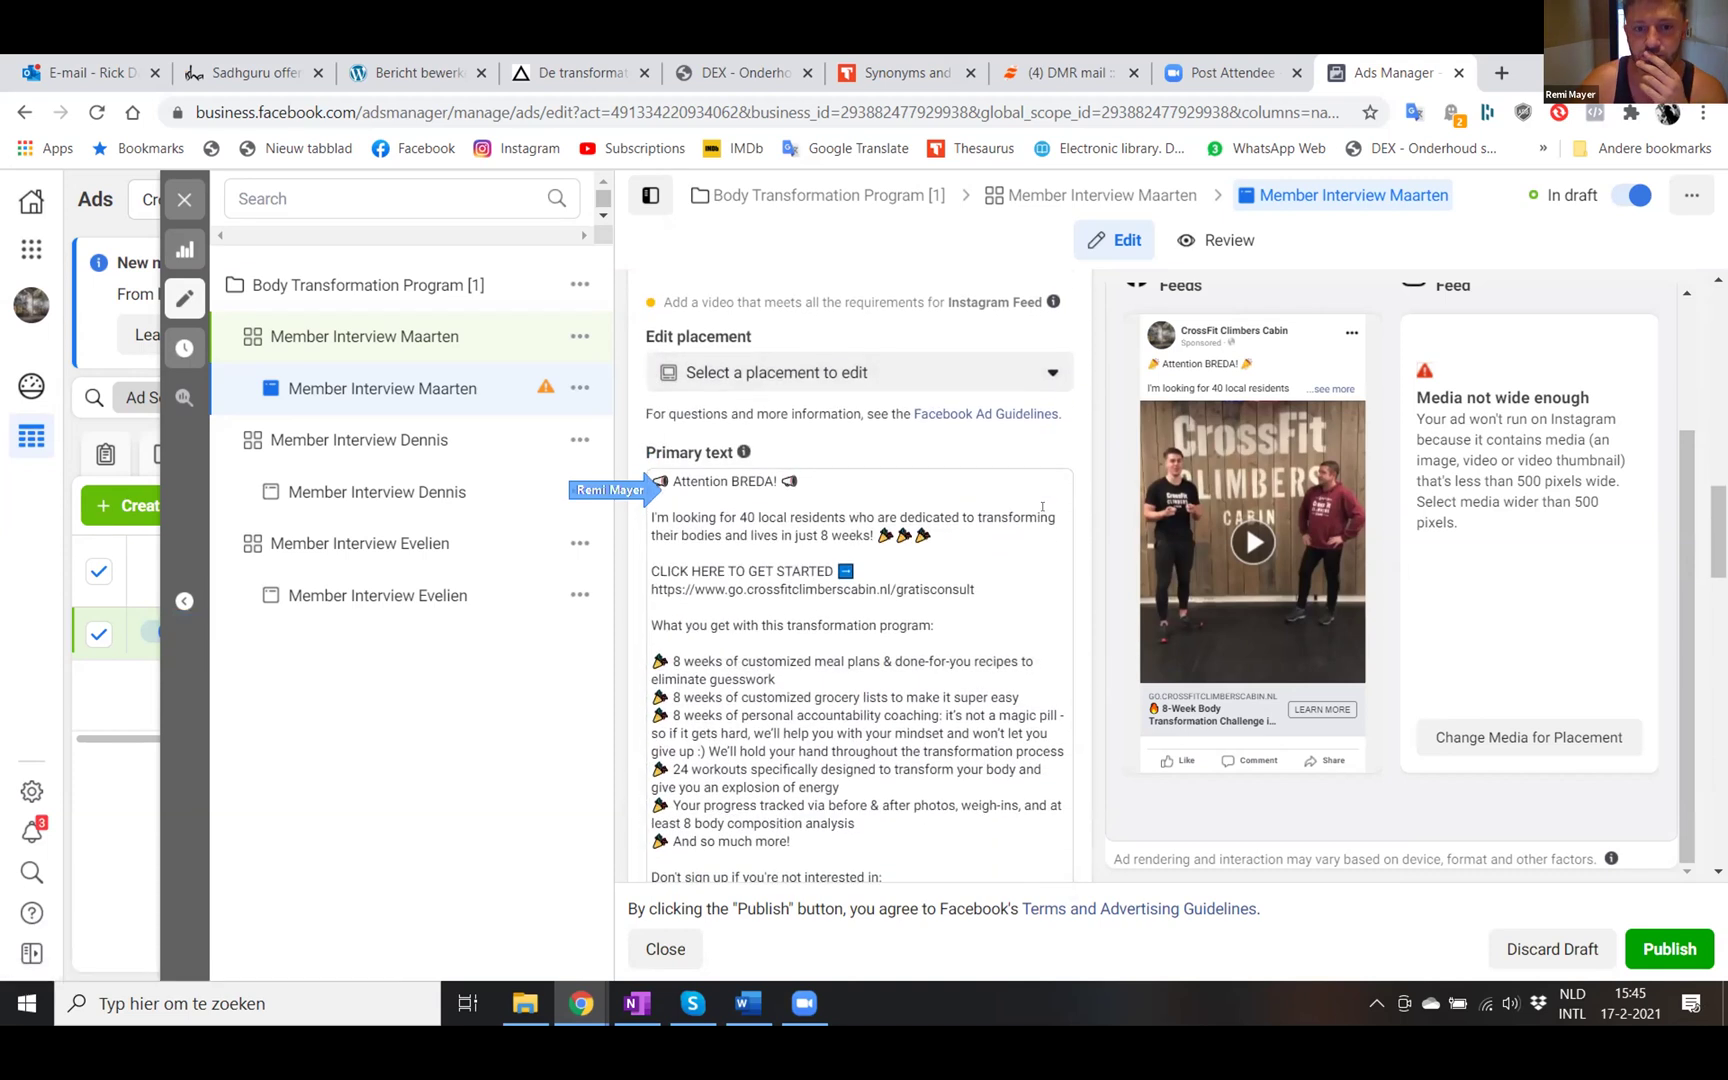
click(1017, 396)
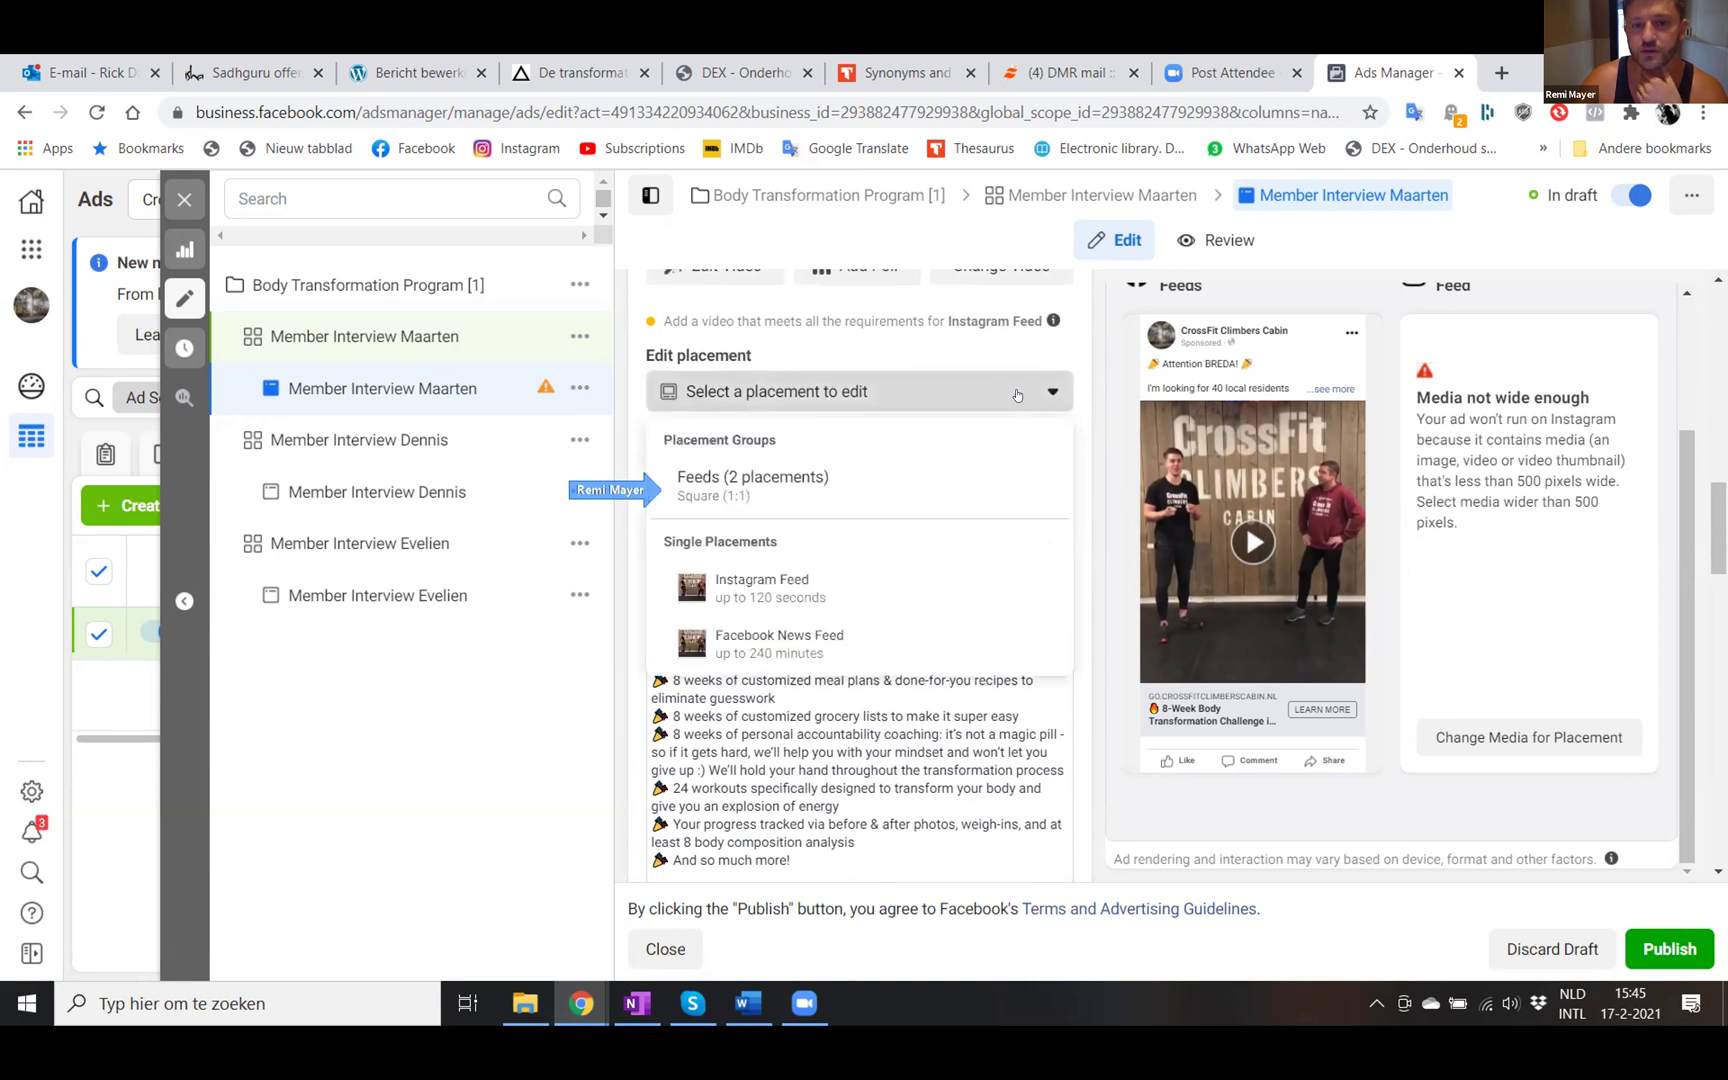
click(1017, 396)
scroll(1017, 400, down, 2)
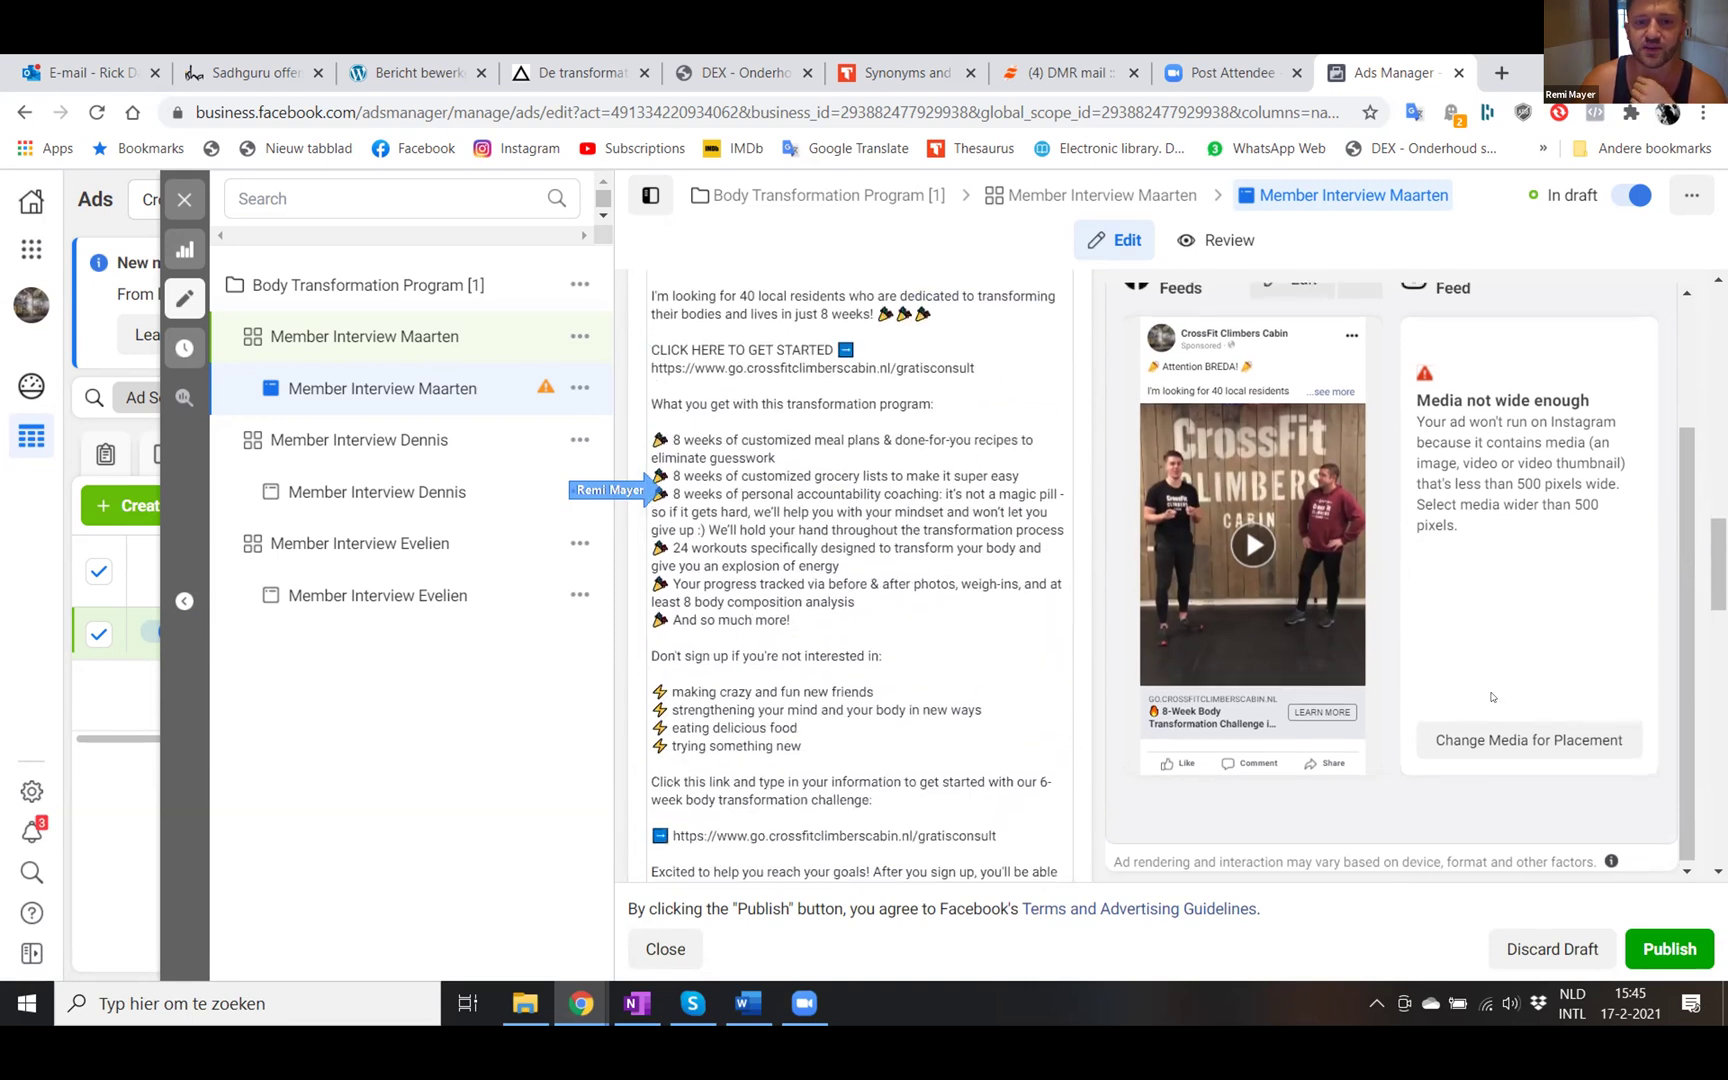
click(1507, 742)
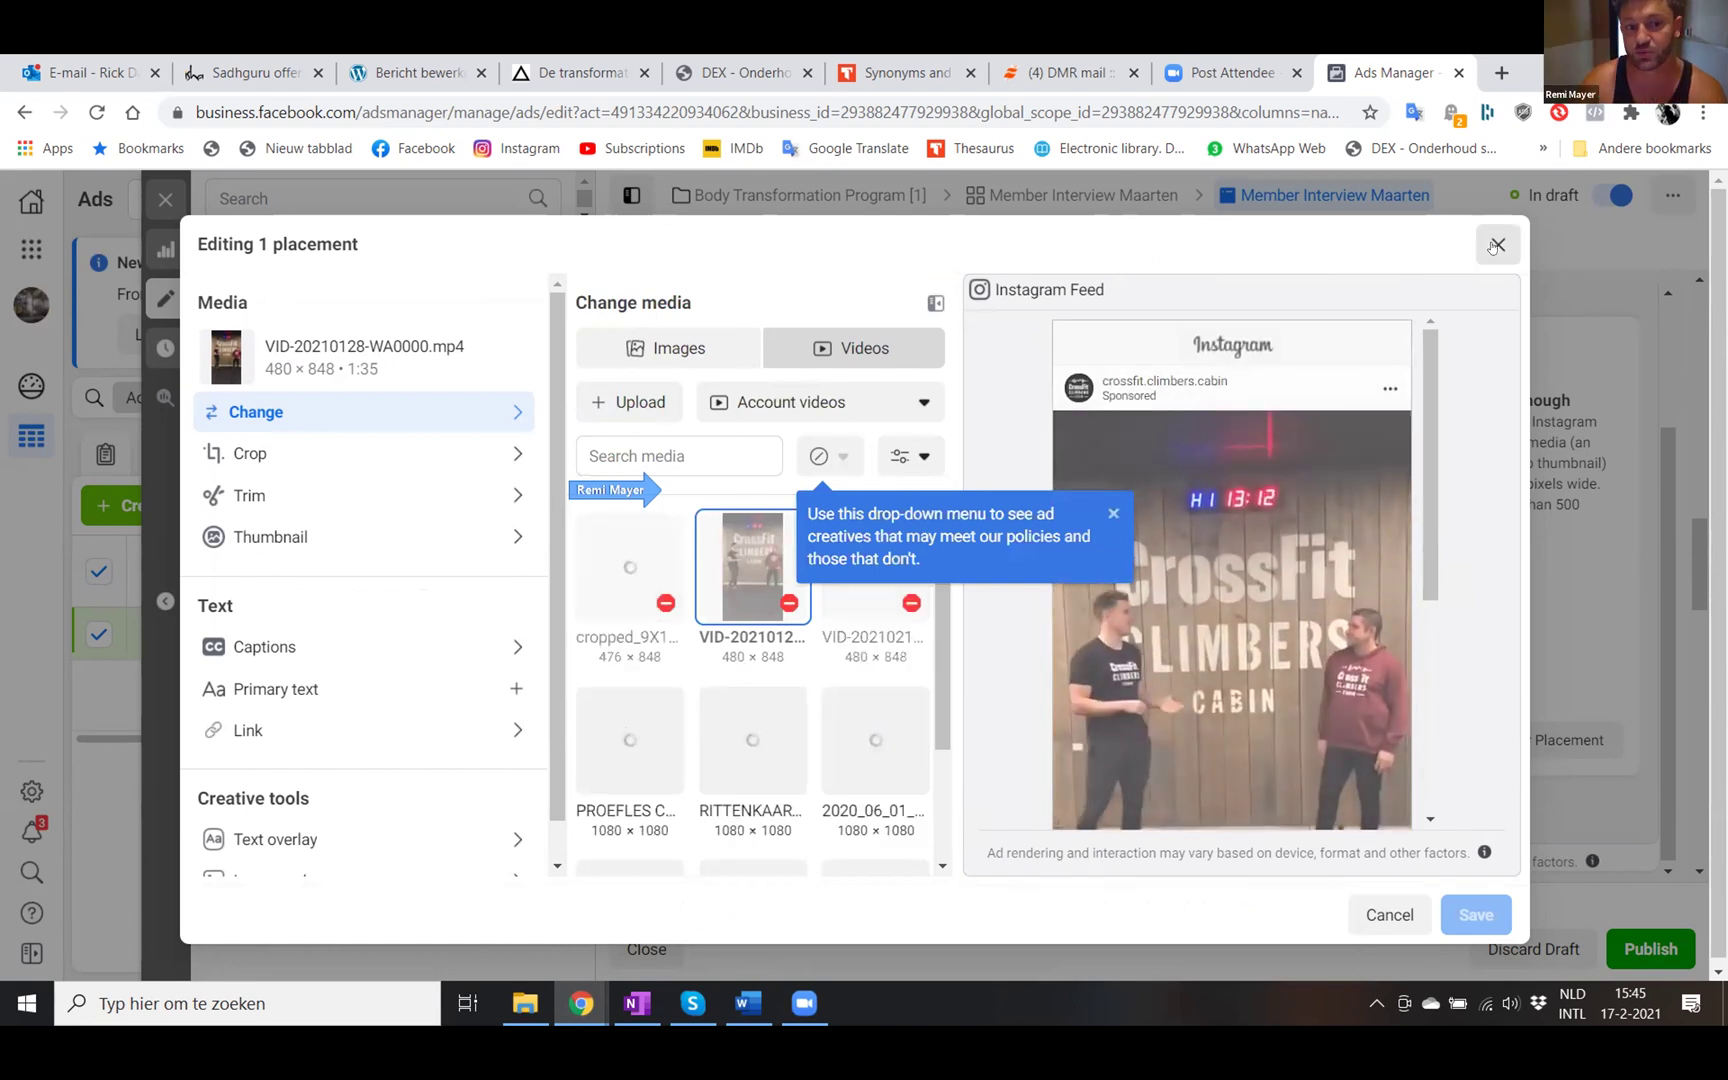
click(1496, 245)
scroll(786, 549, down, 3)
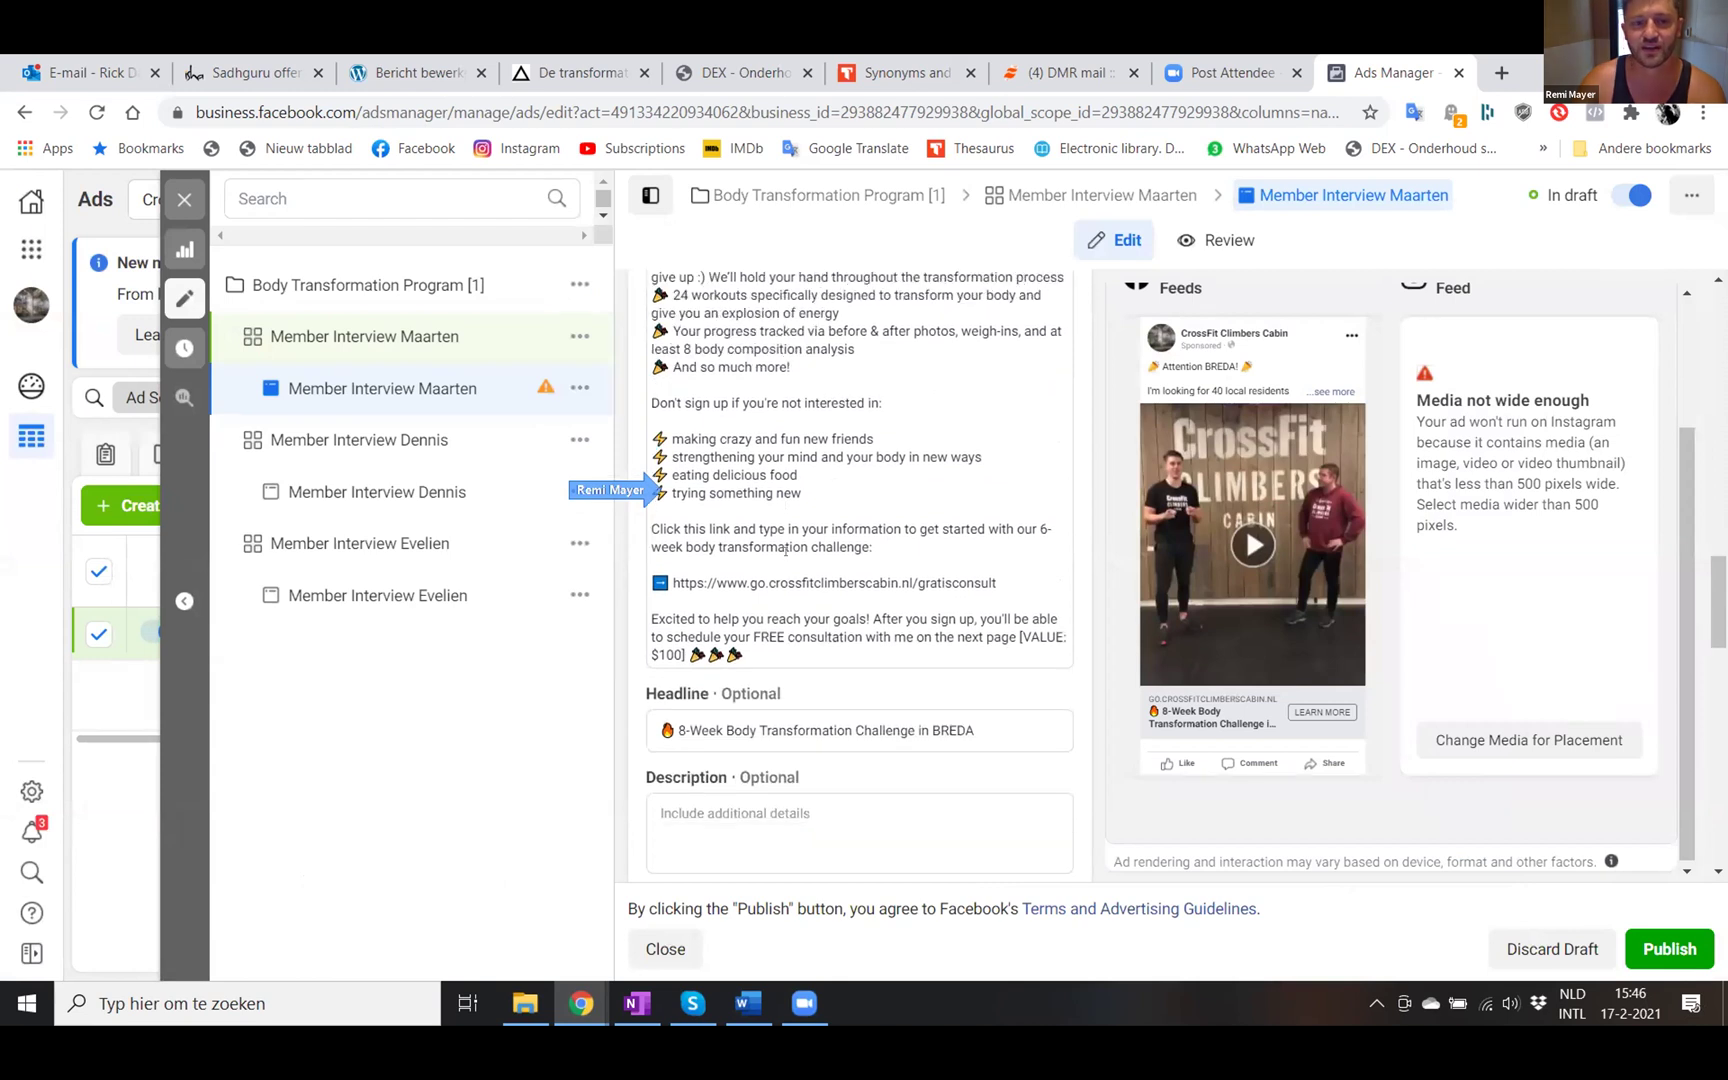
- Open the Member Interview Maarten ad set settings and go to Placements
click(424, 336)
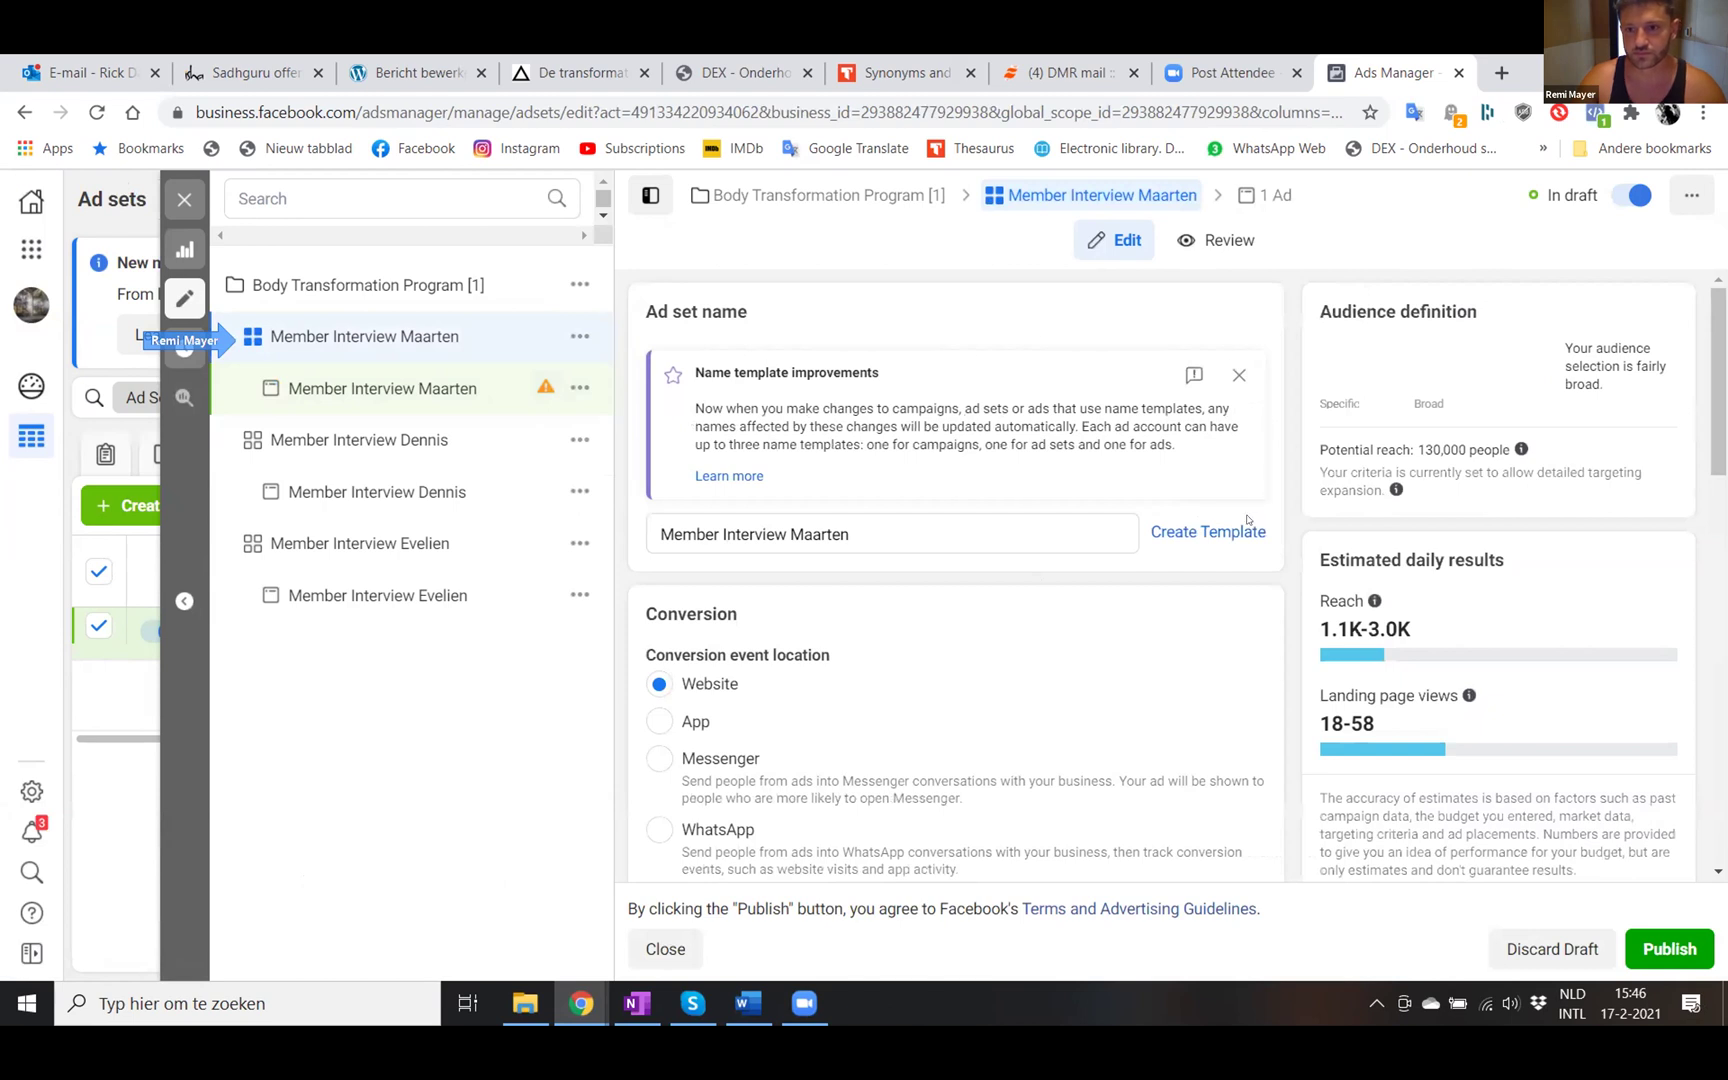
scroll(1248, 520, down, 10)
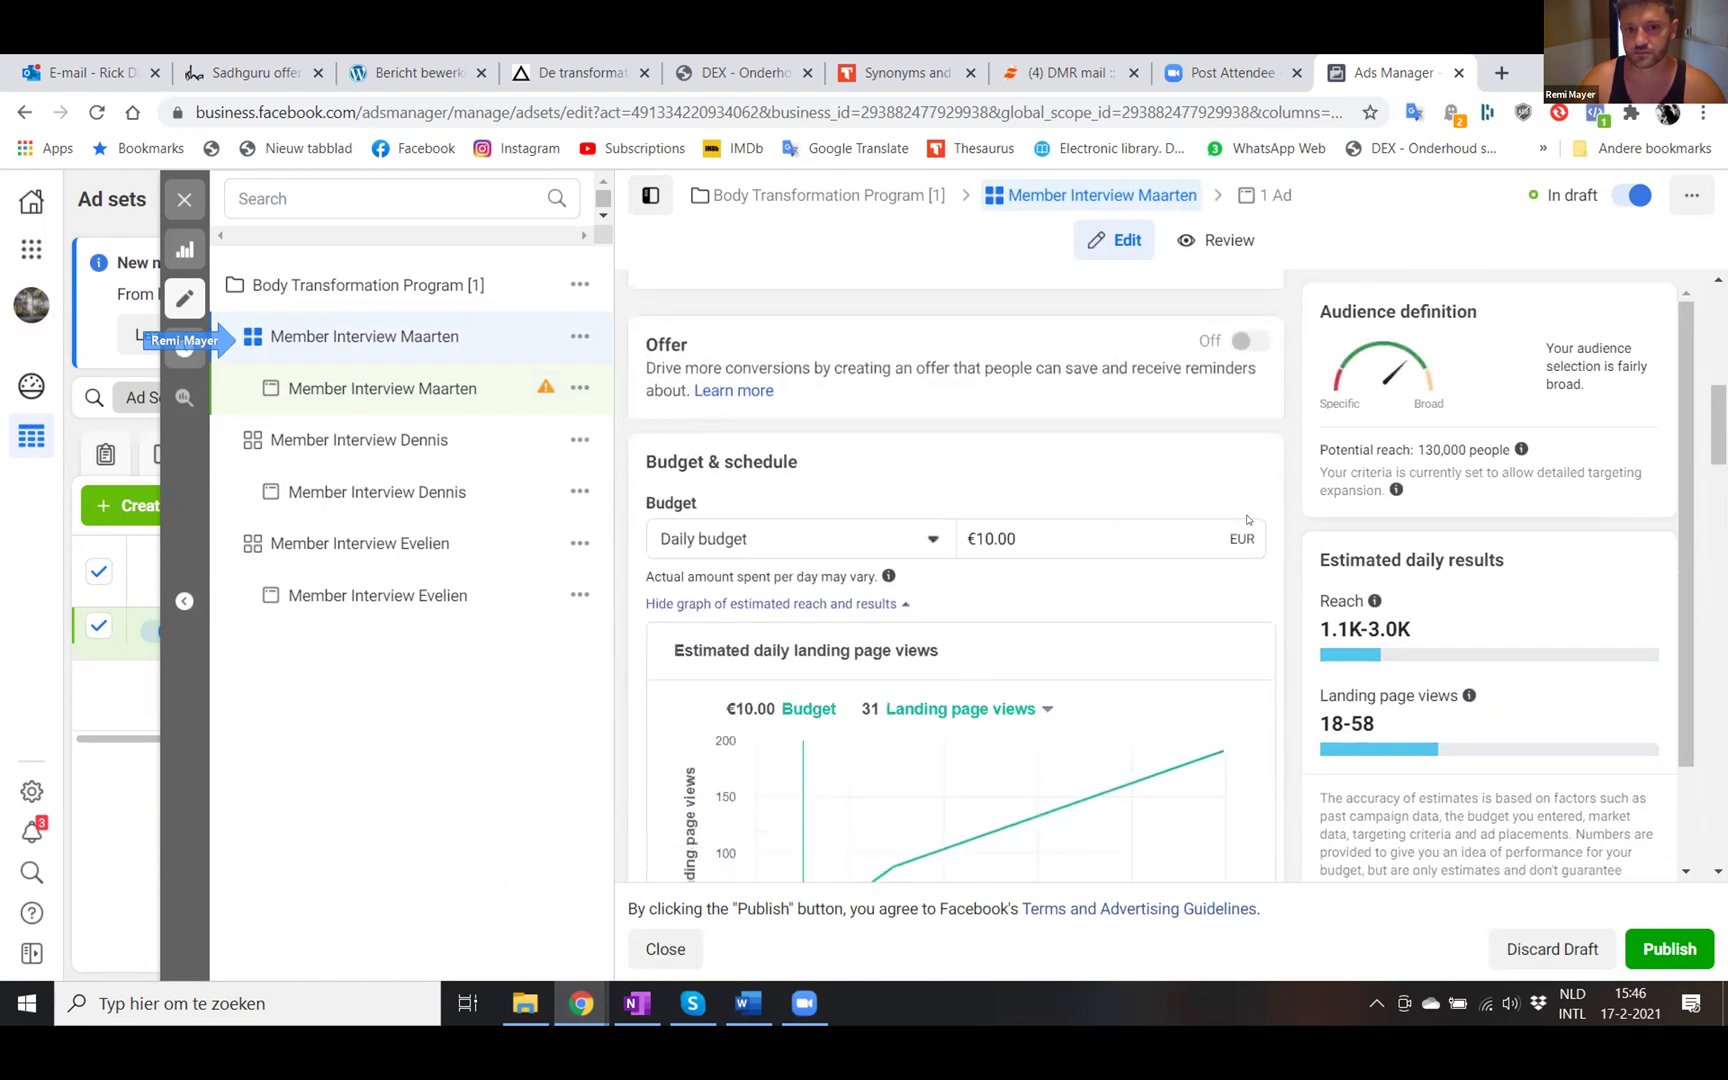
scroll(1137, 598, down, 1)
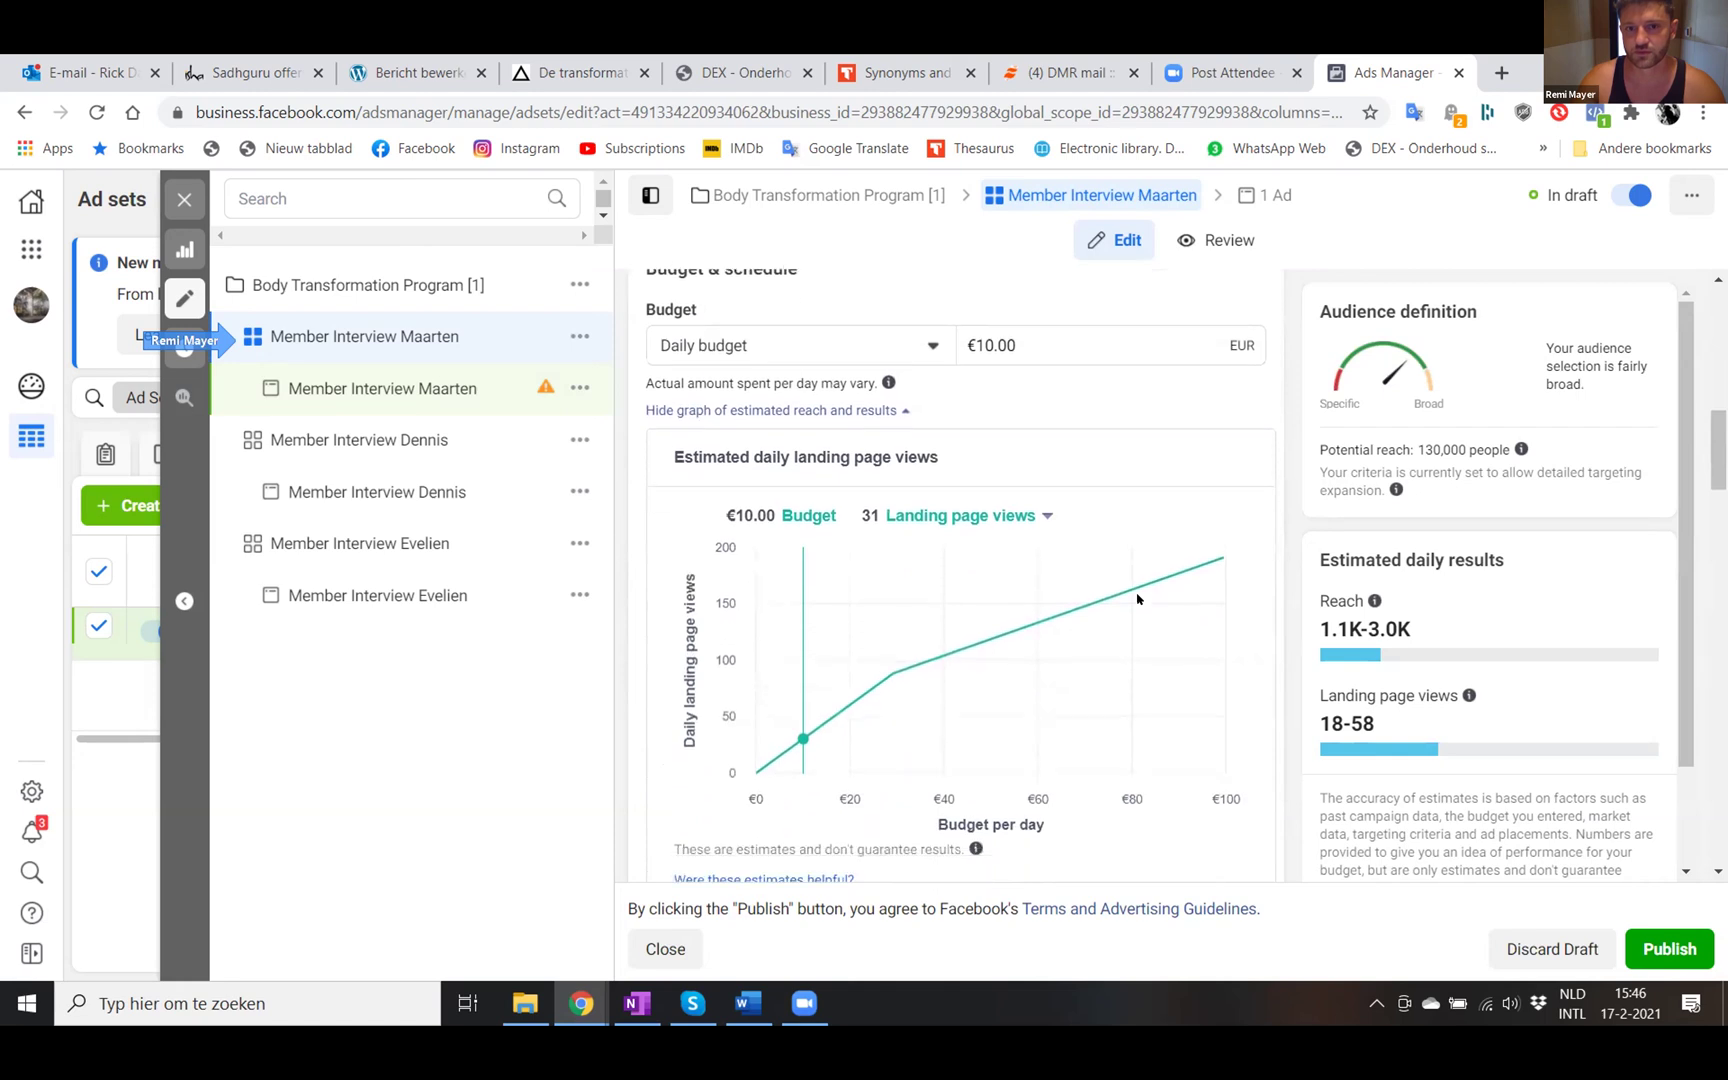
scroll(1137, 598, down, 10)
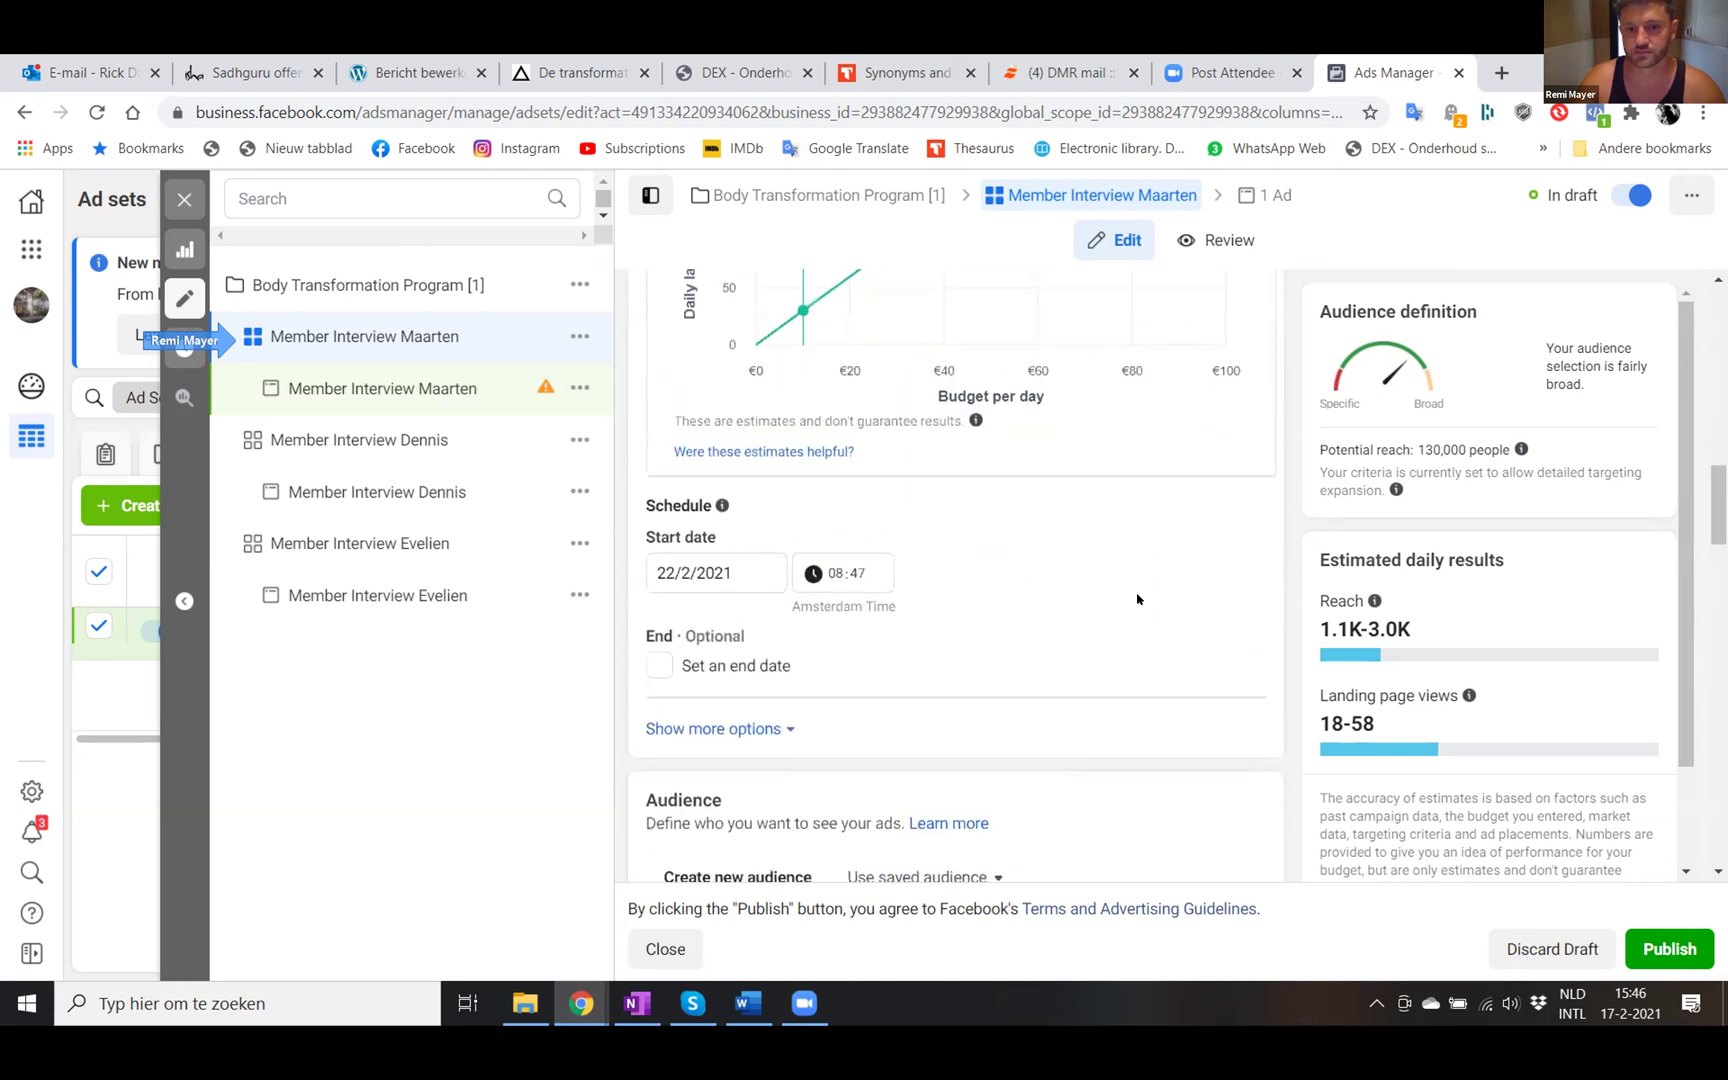
scroll(1135, 598, down, 5)
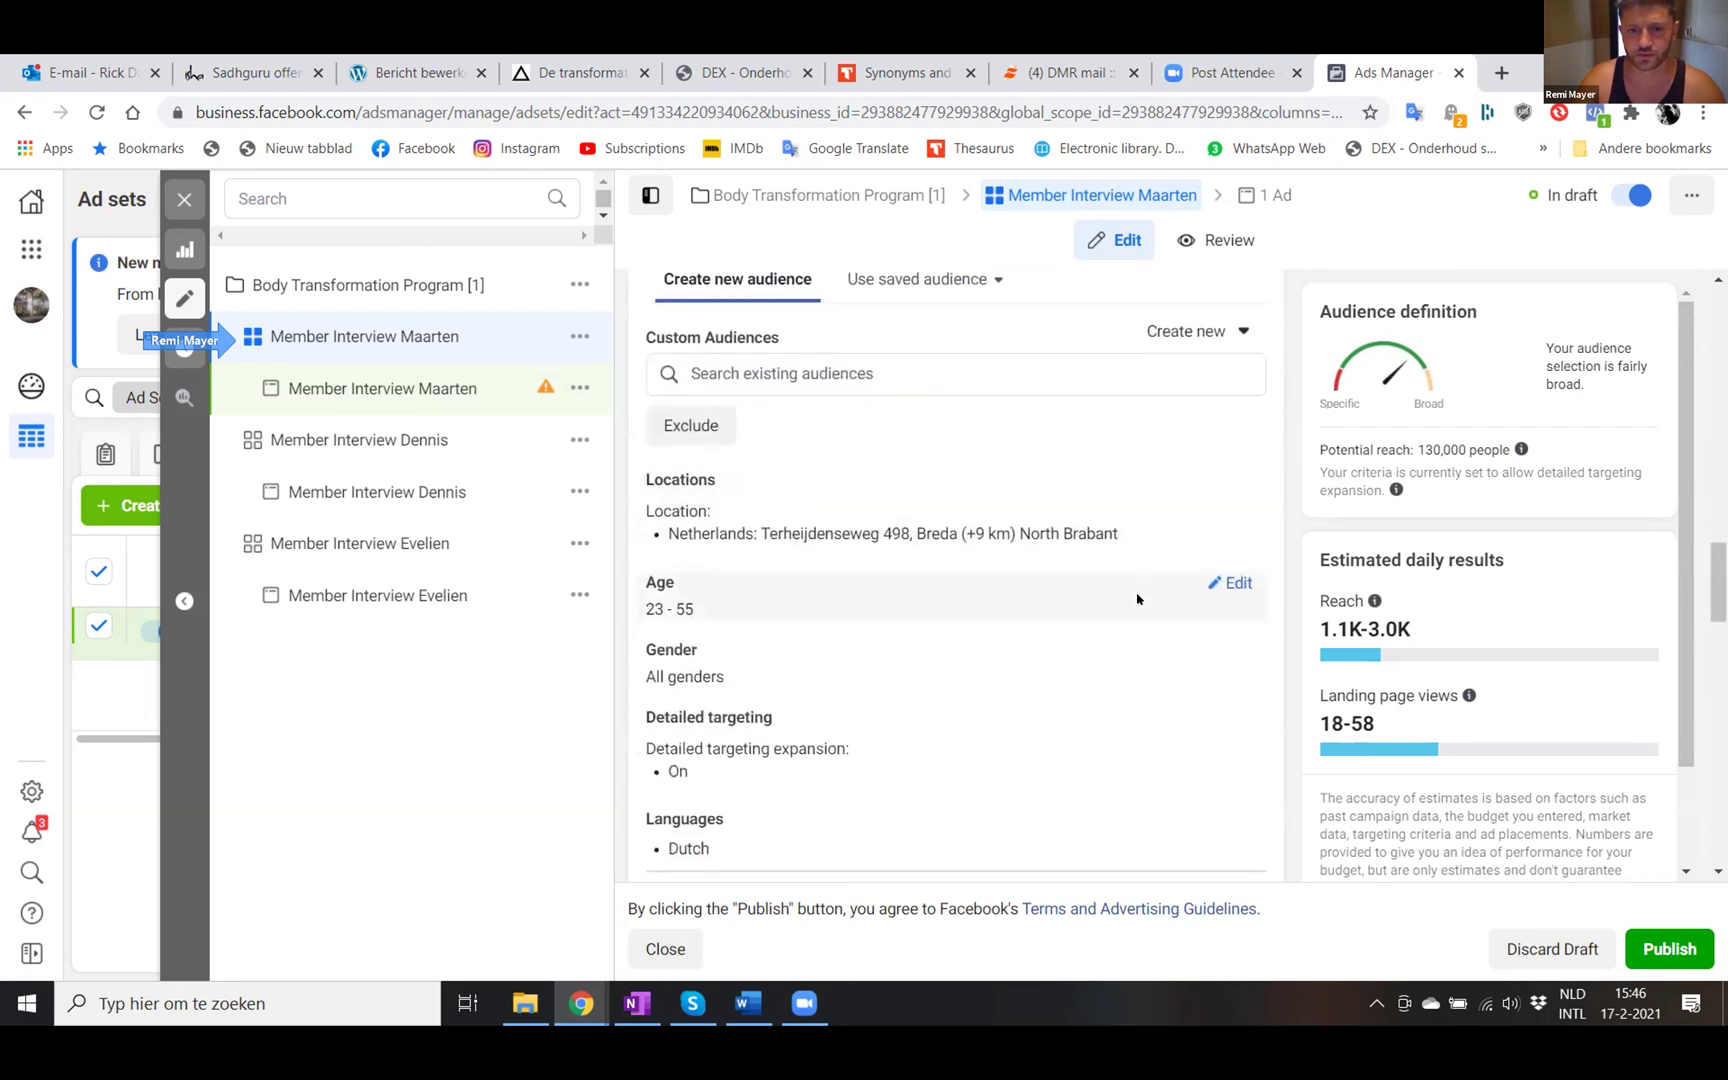
scroll(1137, 598, down, 7)
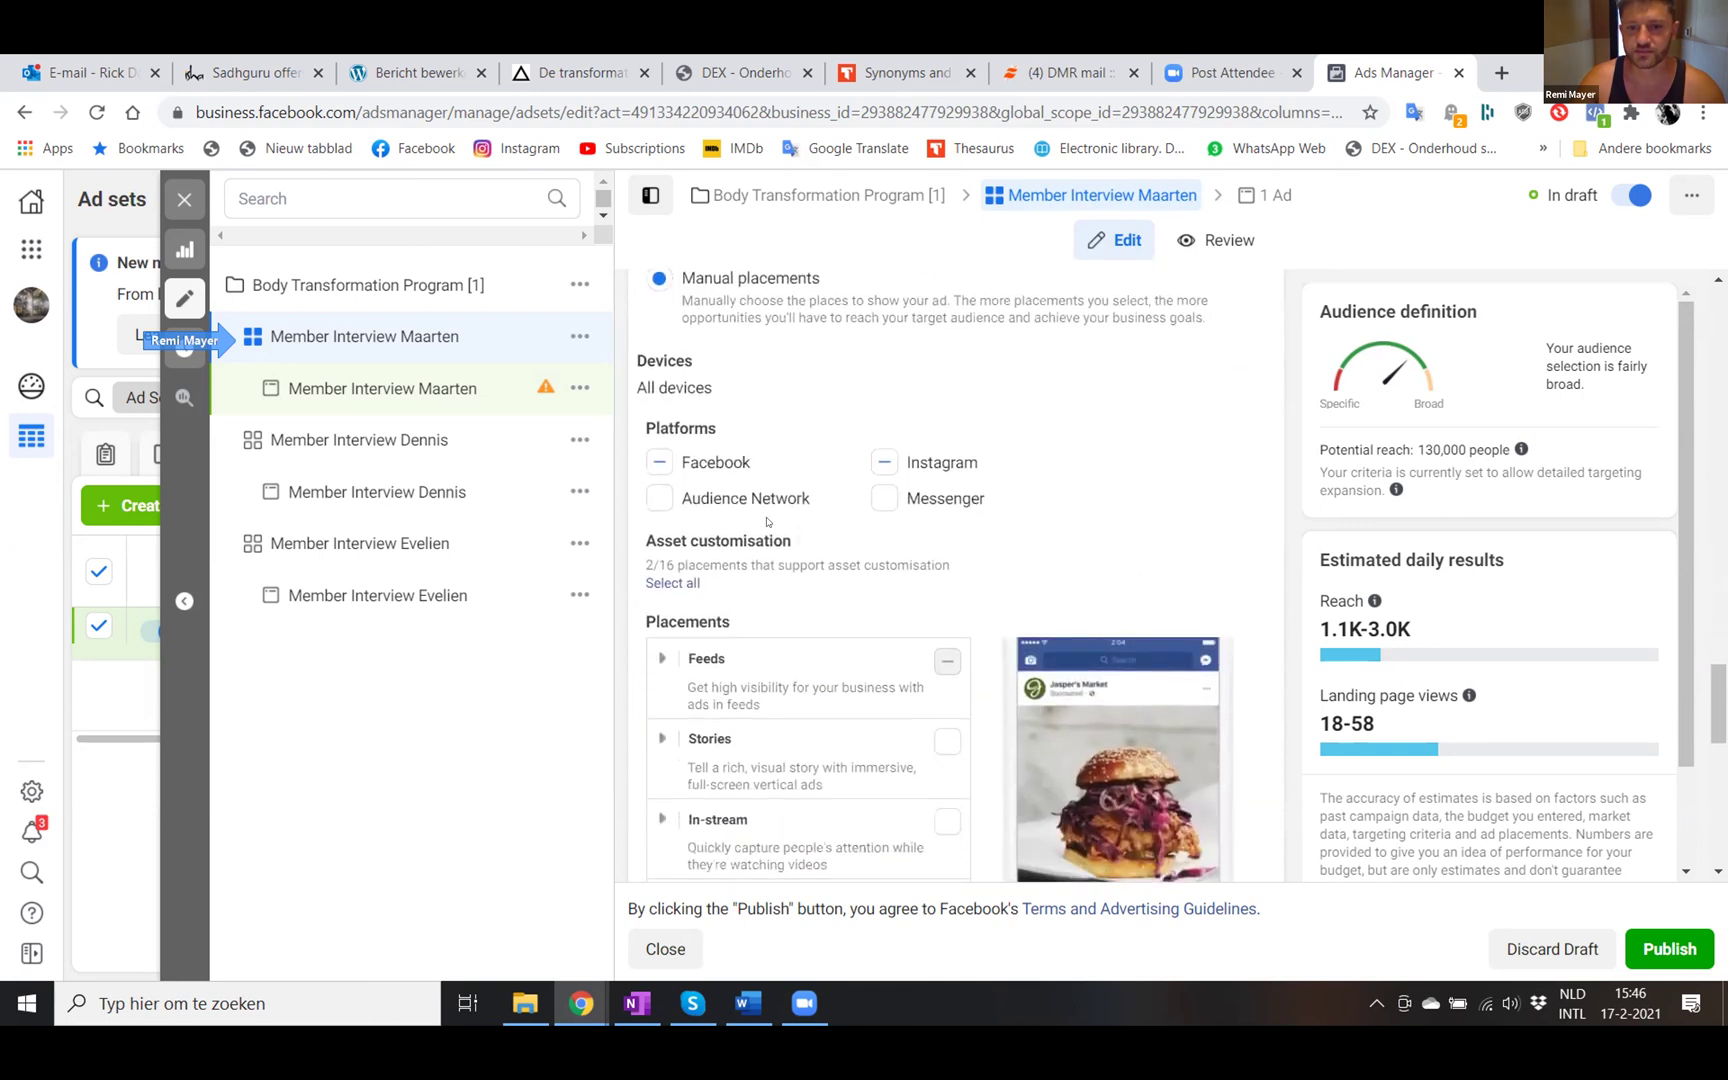
scroll(811, 585, down, 2)
scroll(942, 351, up, 1)
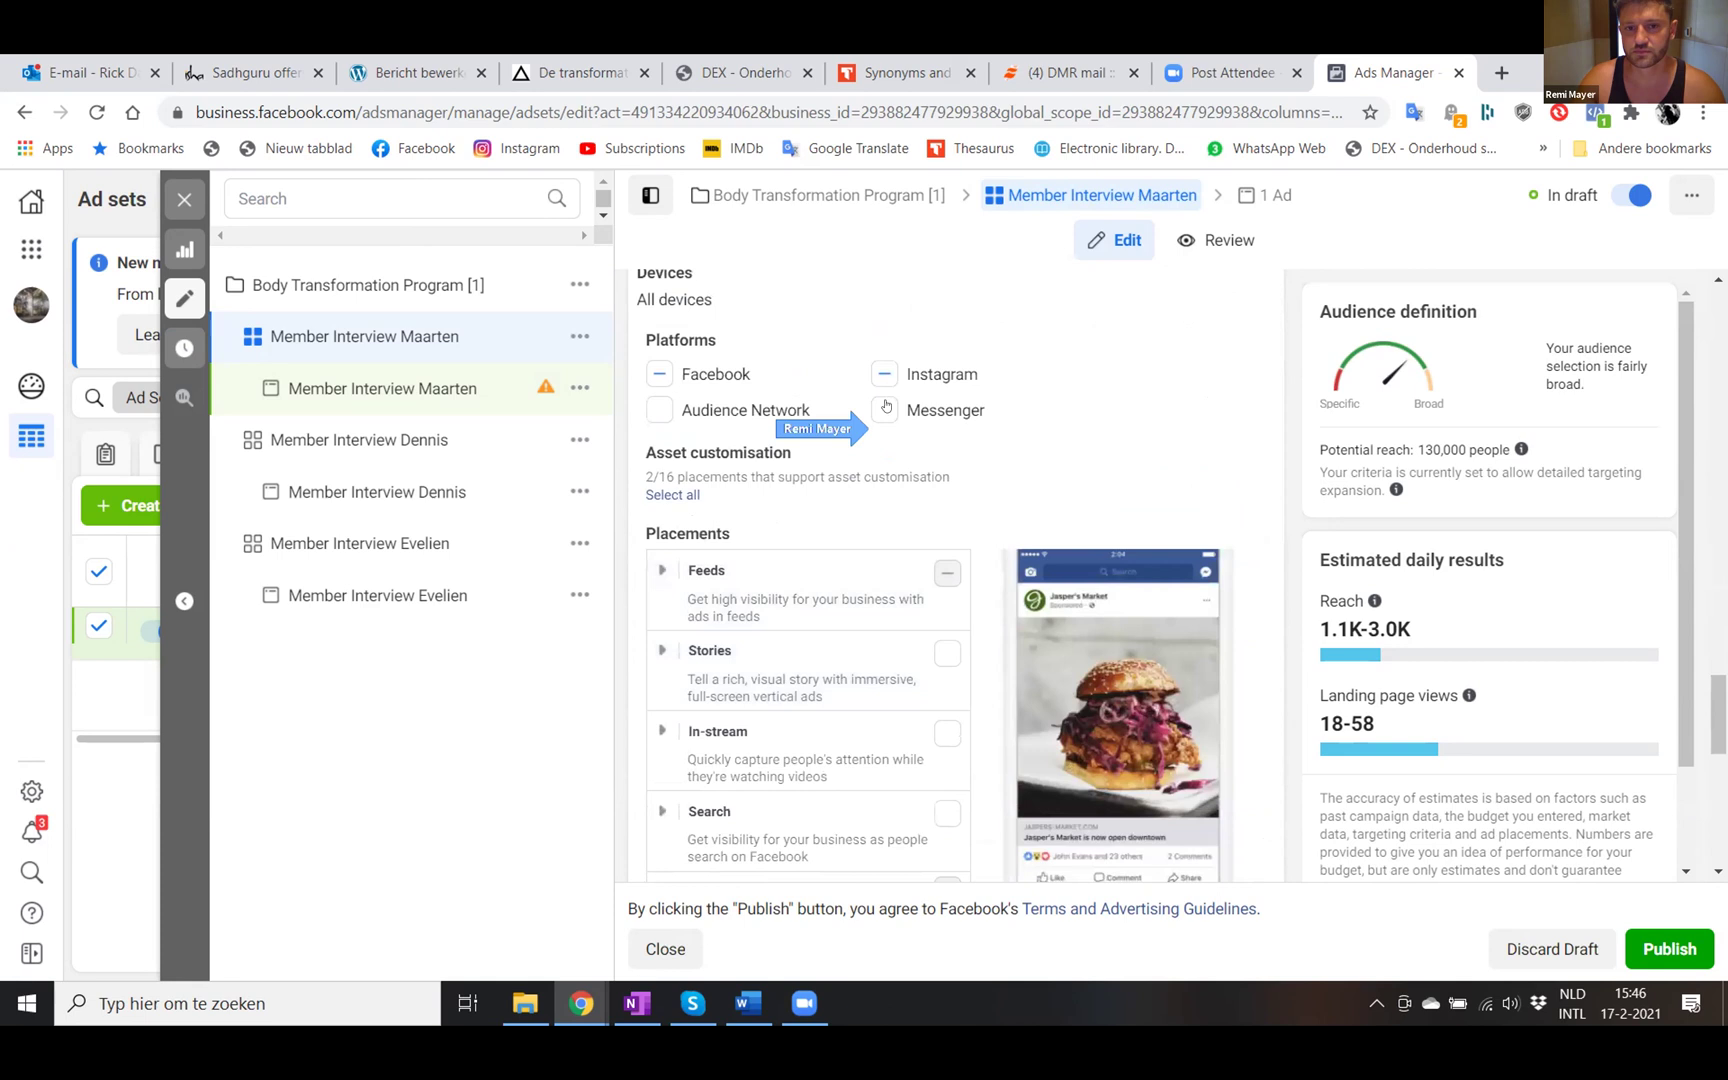
- Untick Instagram so the ad set runs on Facebook only, with edits saved
click(885, 373)
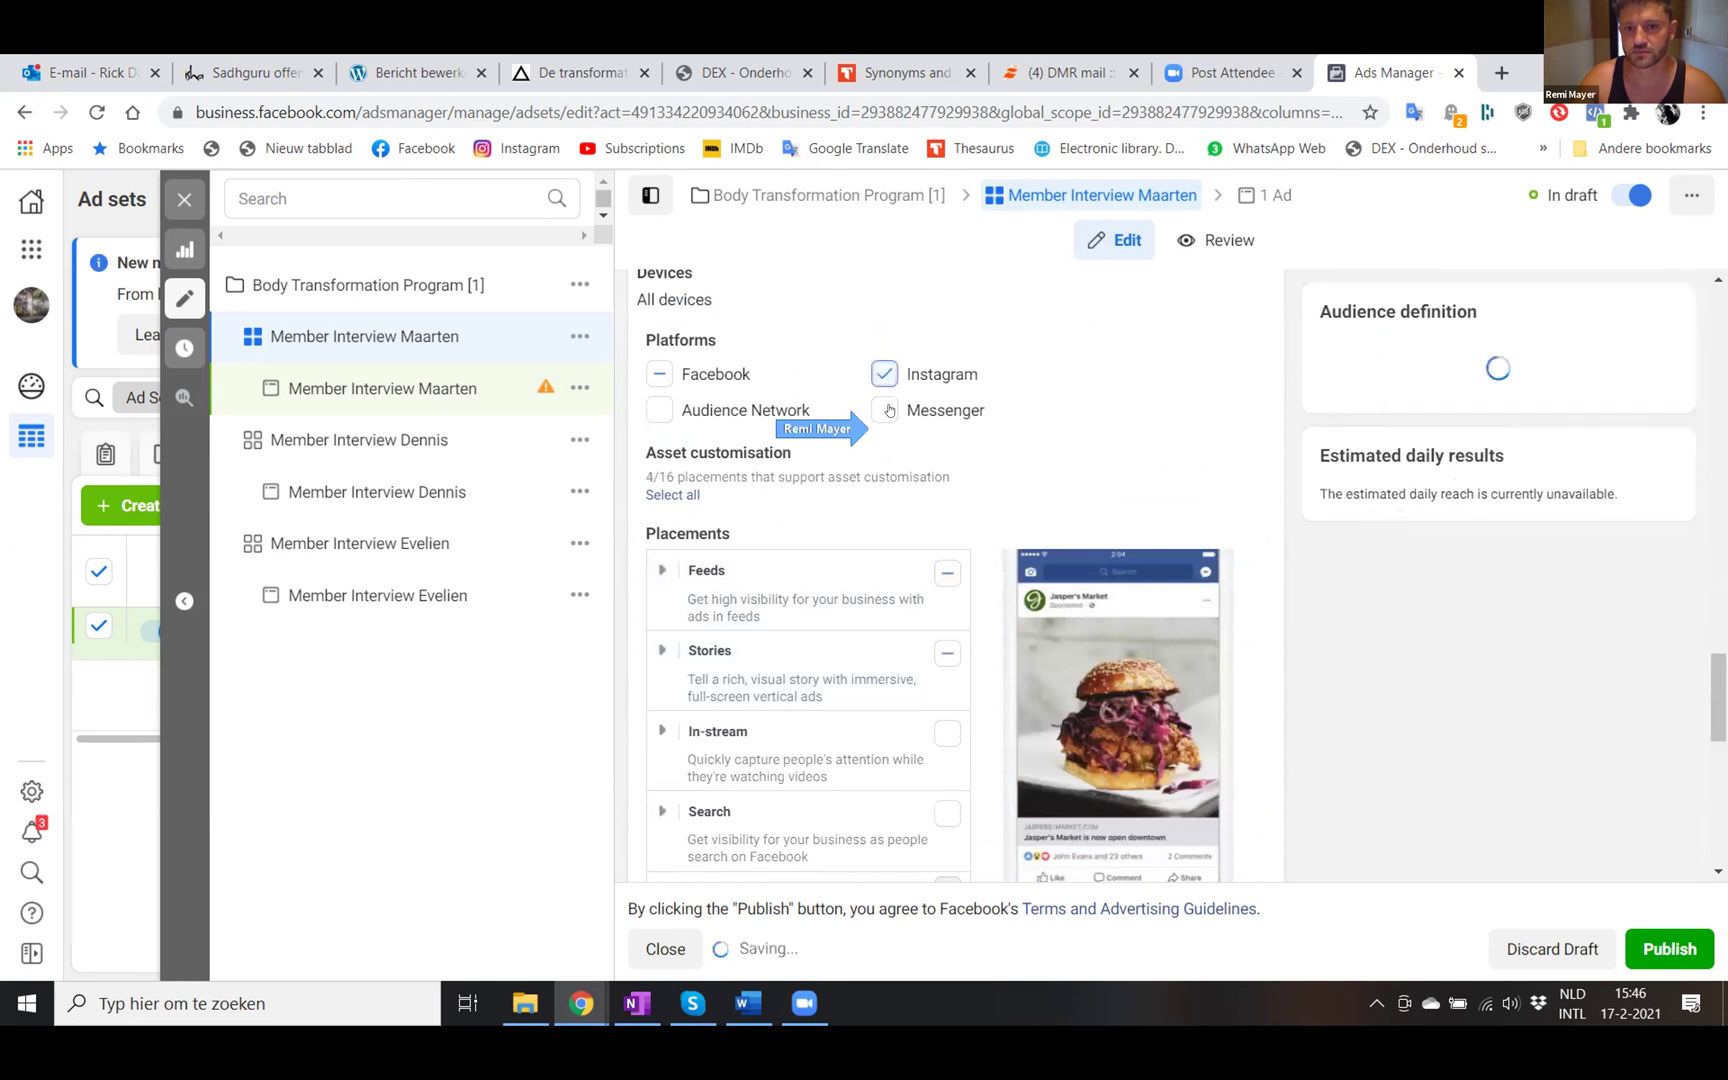
click(885, 373)
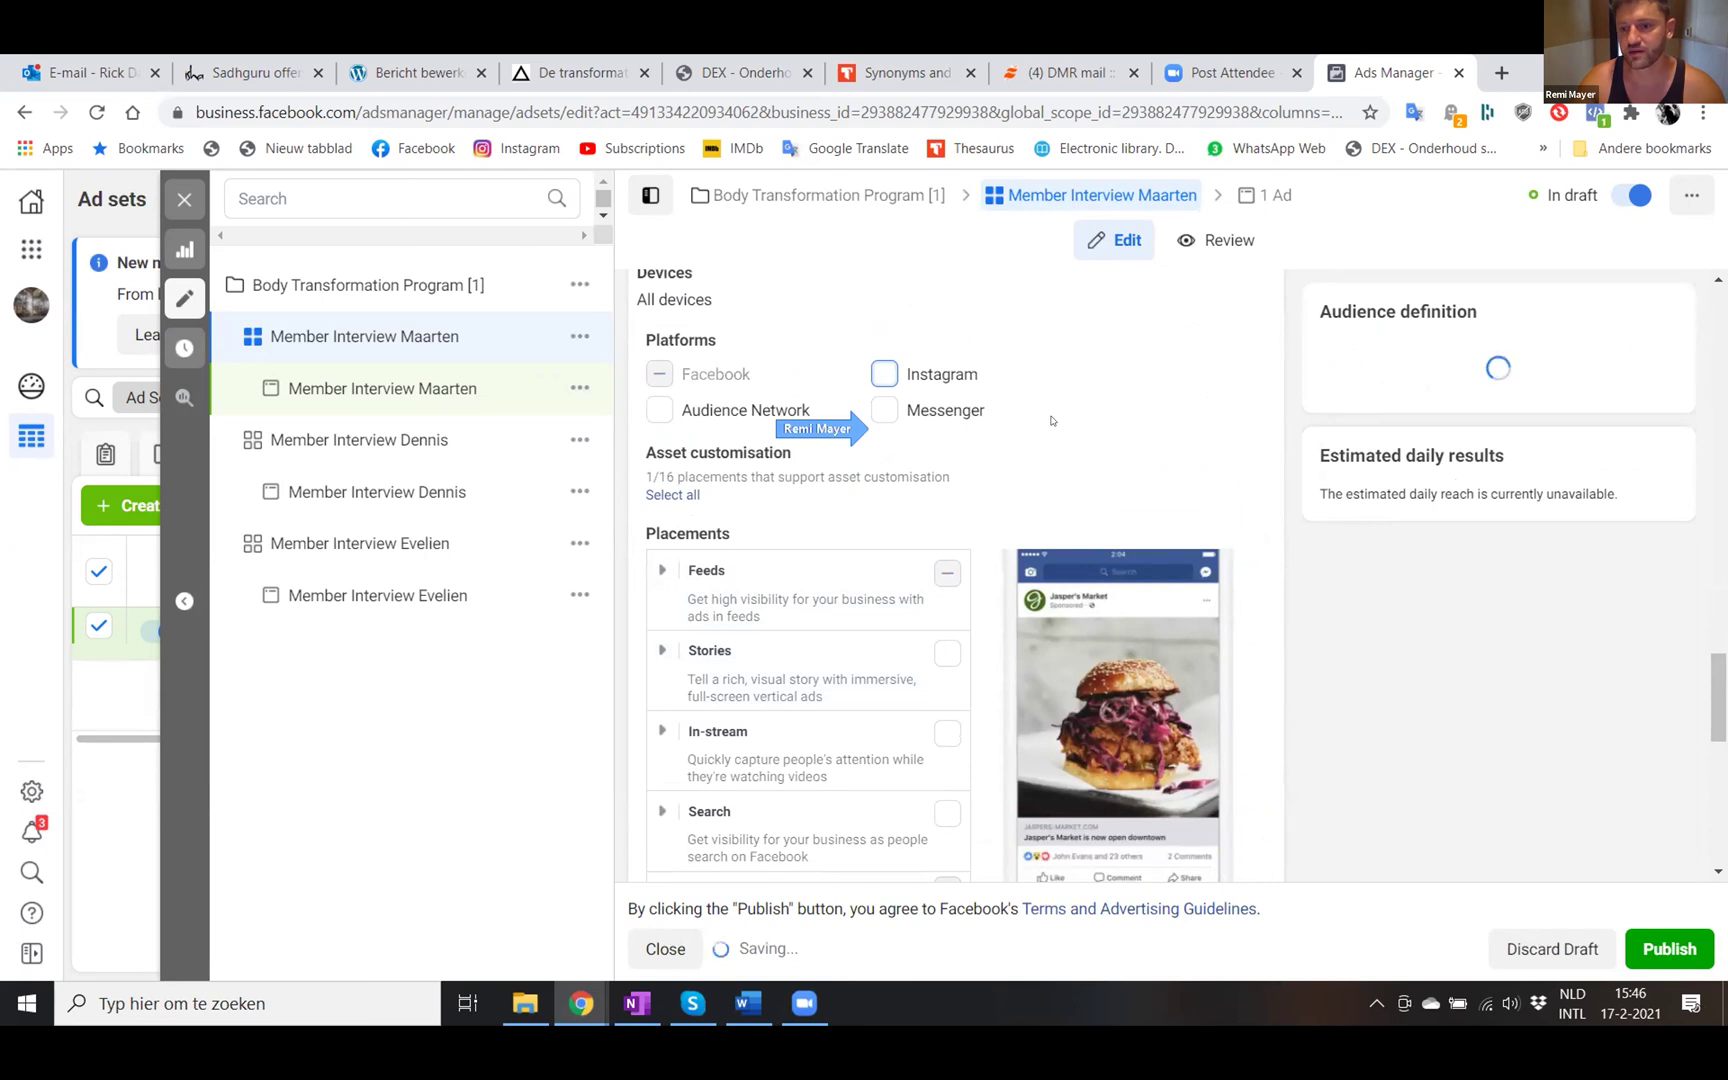
scroll(1050, 421, down, 2)
scroll(1050, 421, down, 3)
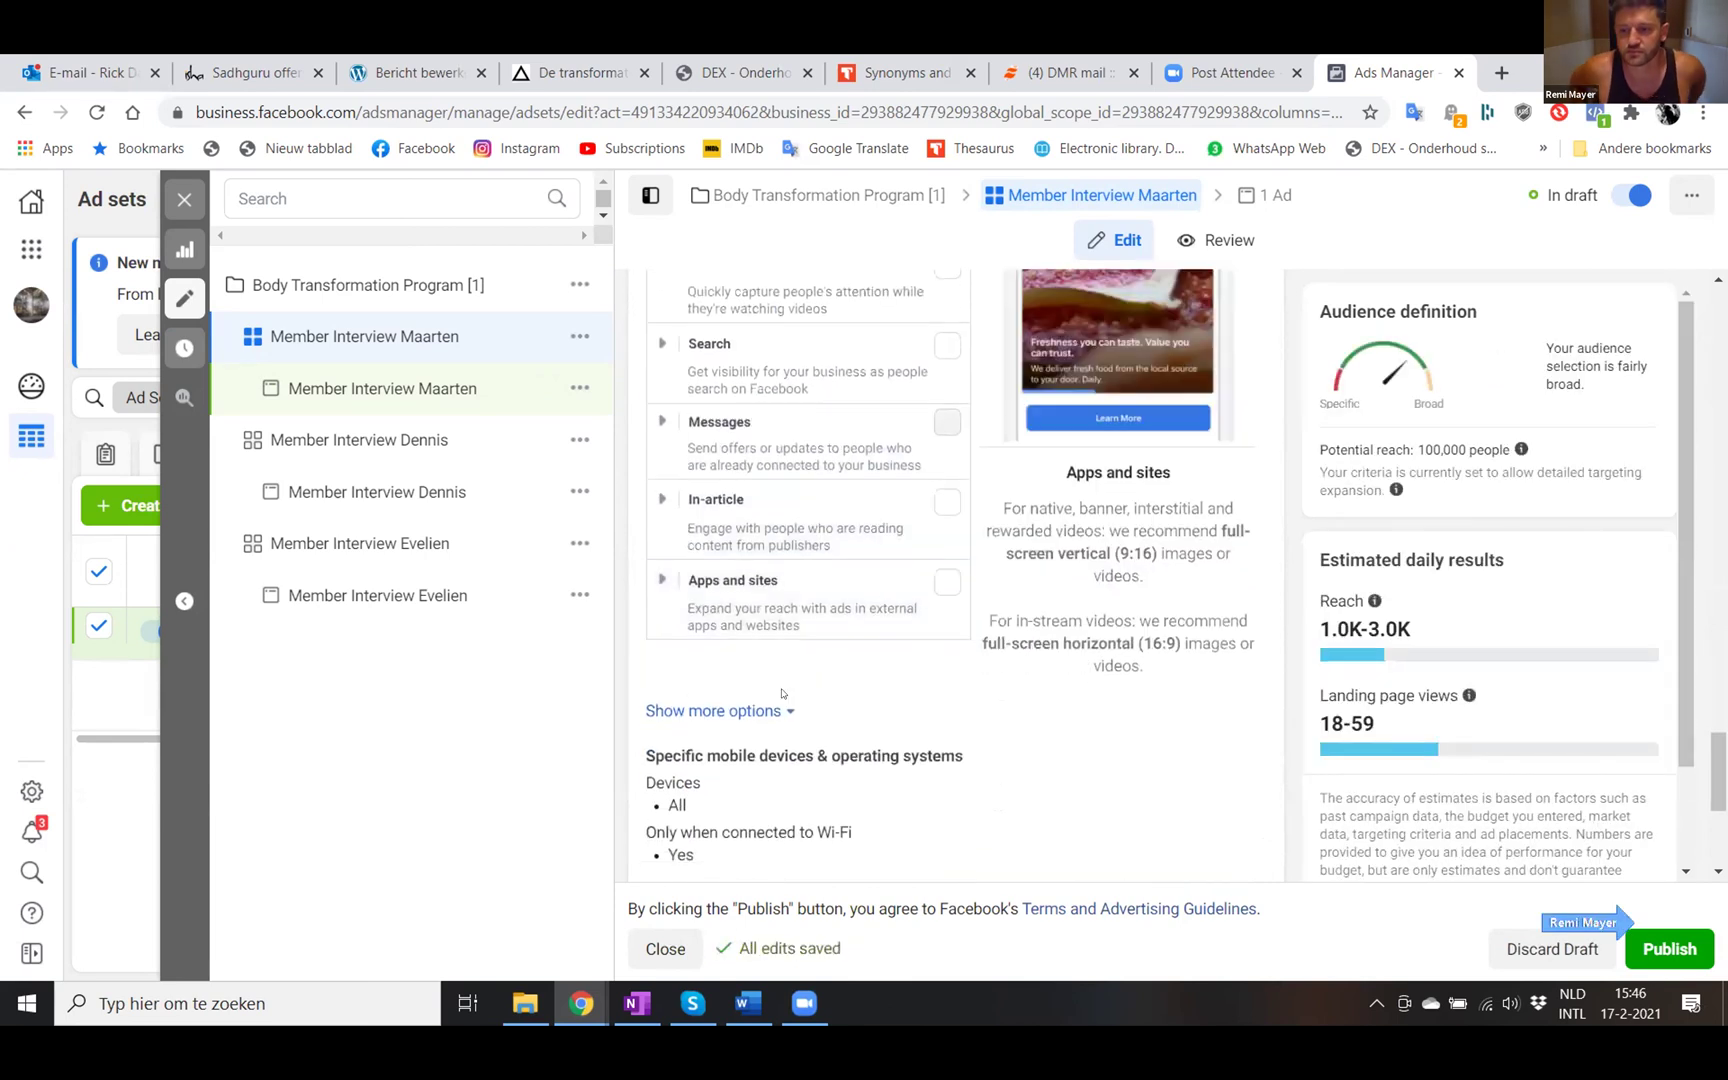
scroll(743, 710, down, 3)
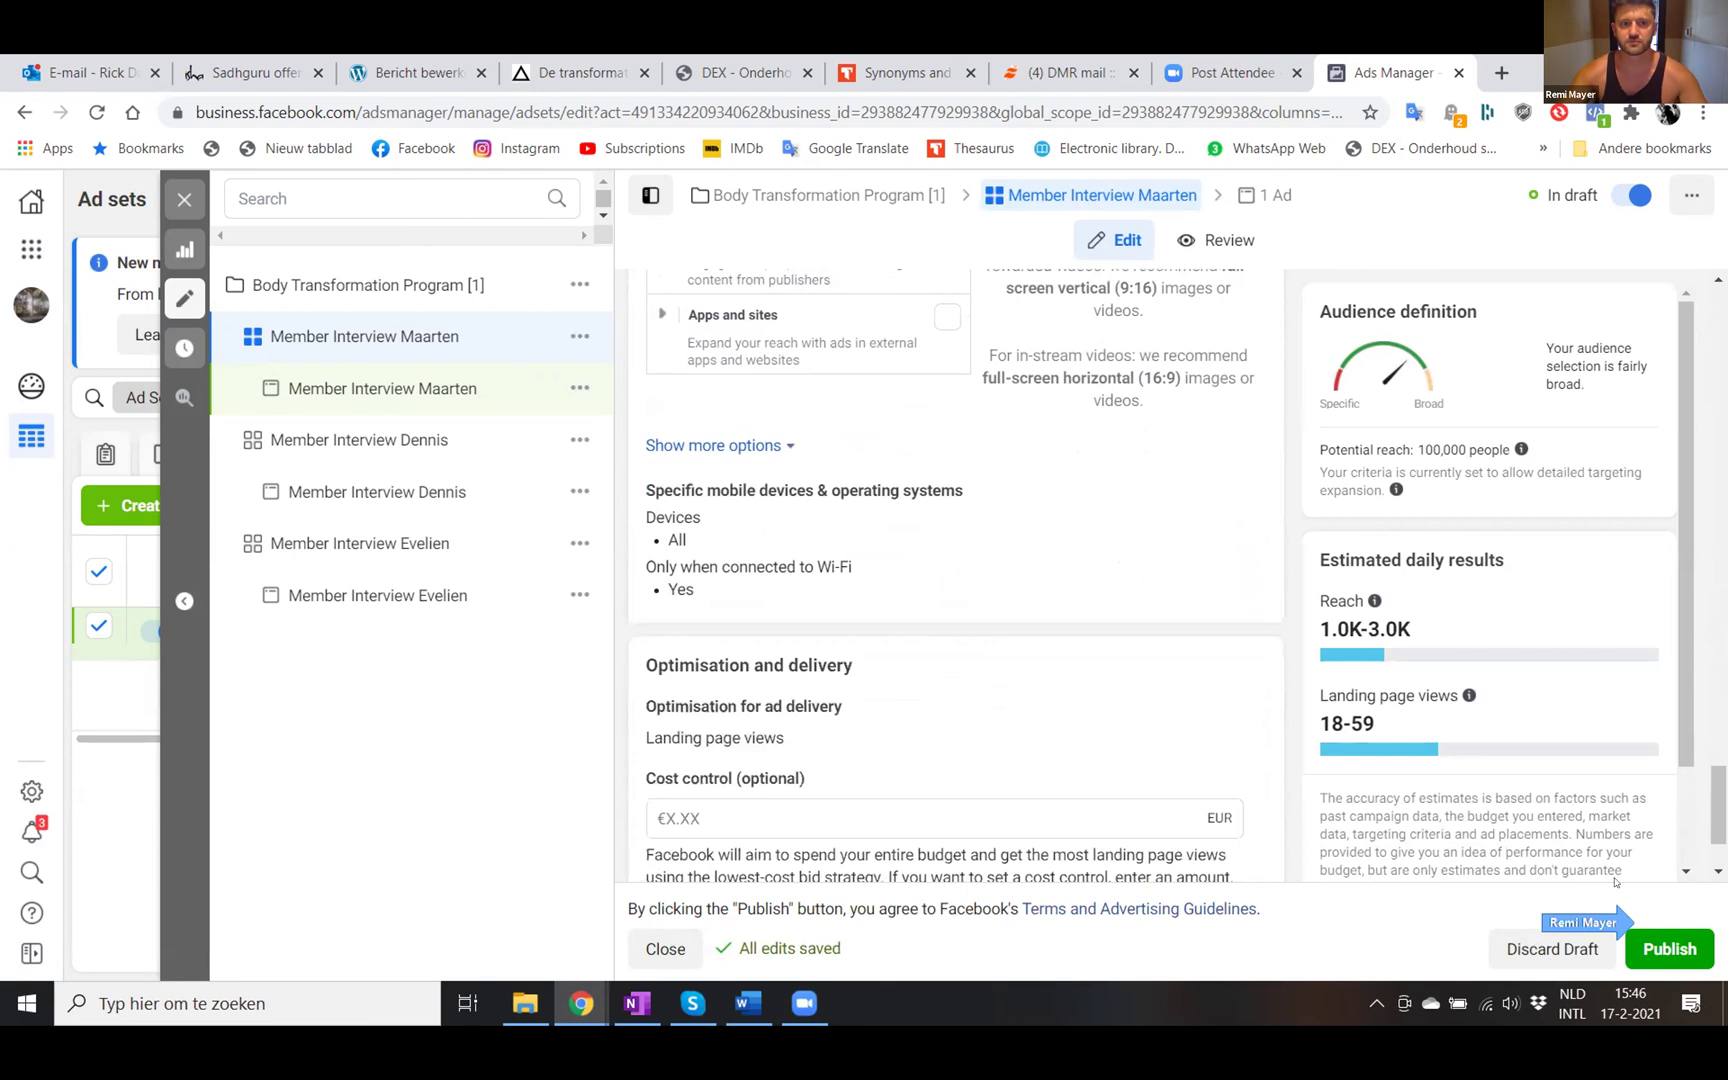
- Publish the Maarten ad set and its ad, then close the ad set editor
click(1652, 946)
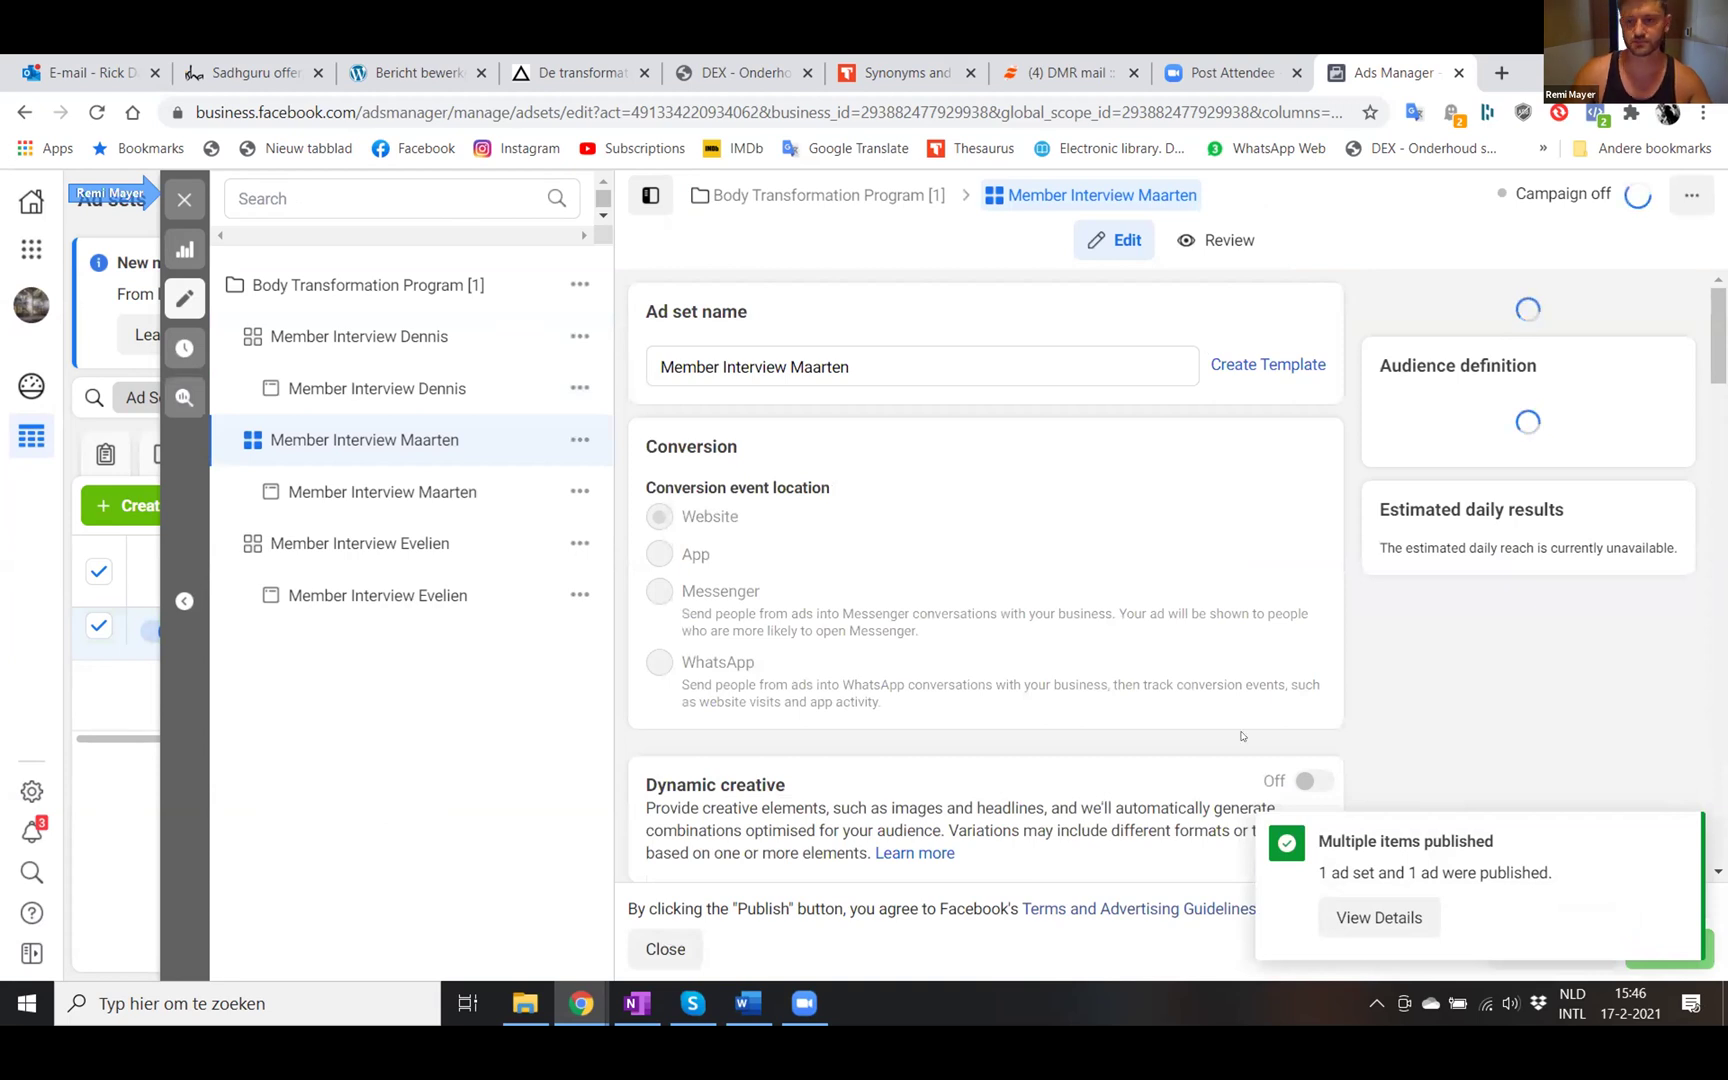
click(183, 202)
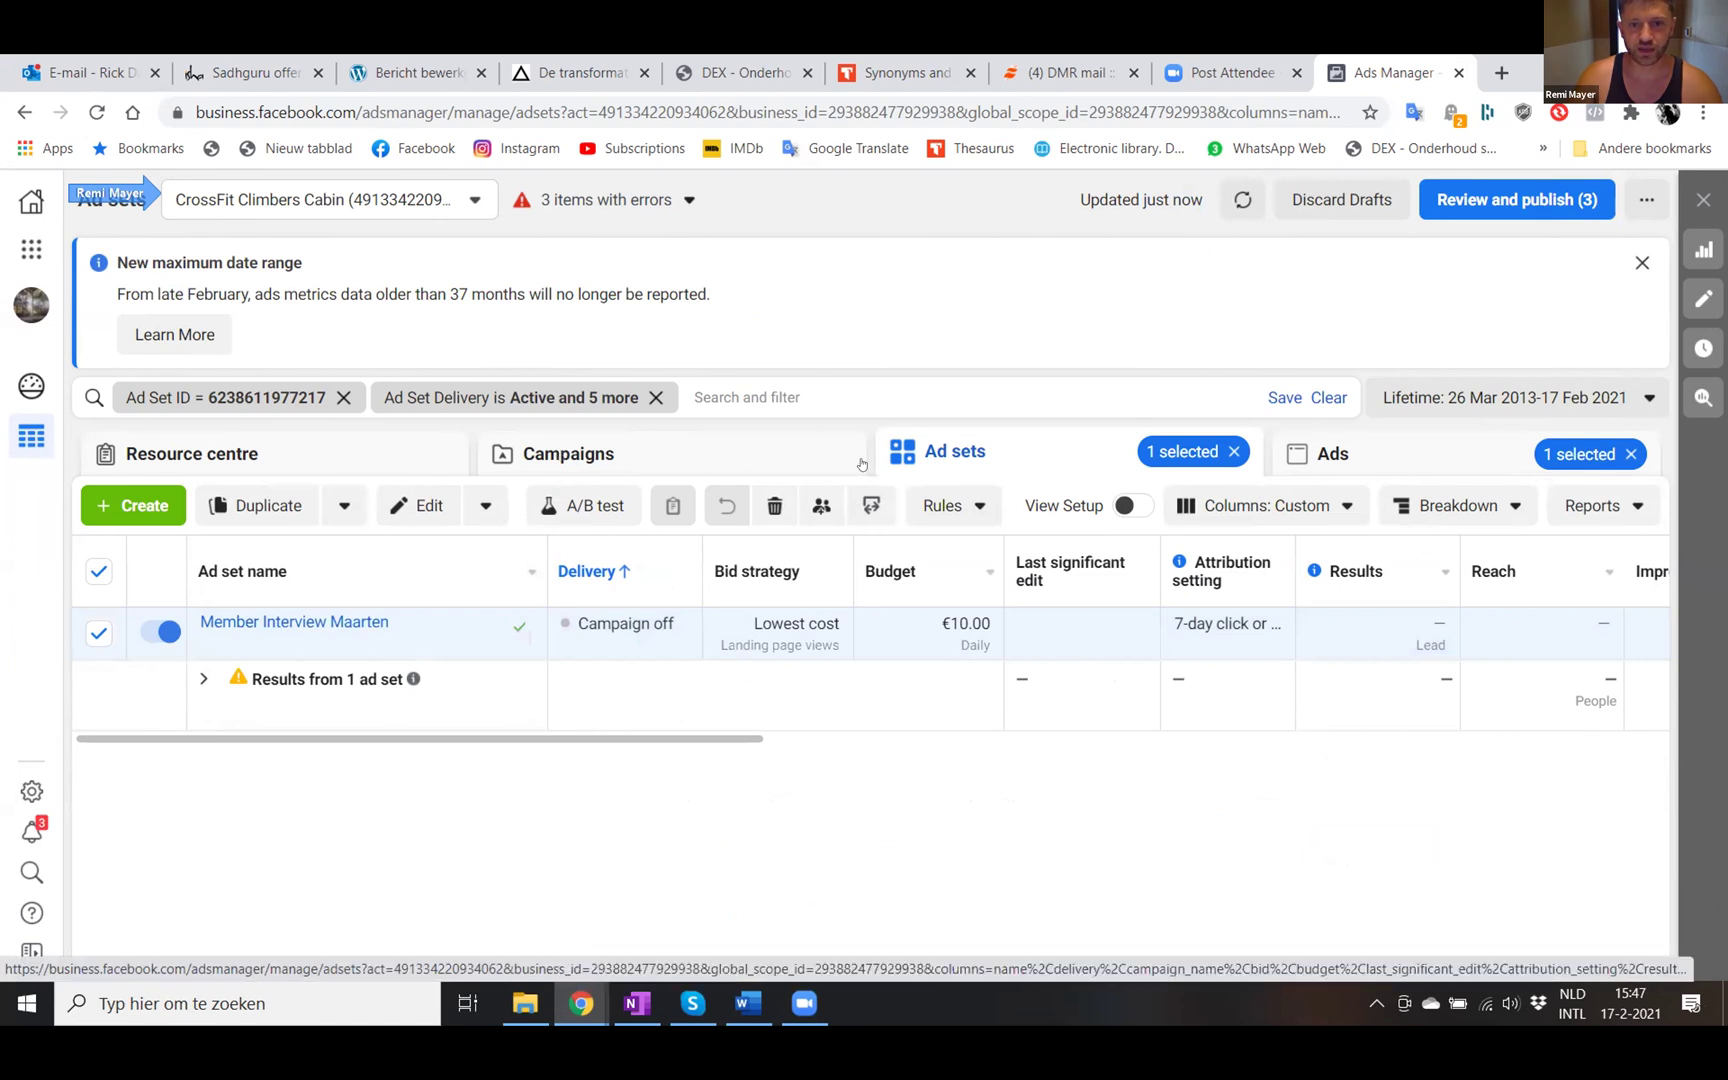
- Open the Body Transformation Program campaign and remove the delivery and ad set ID filters
click(540, 453)
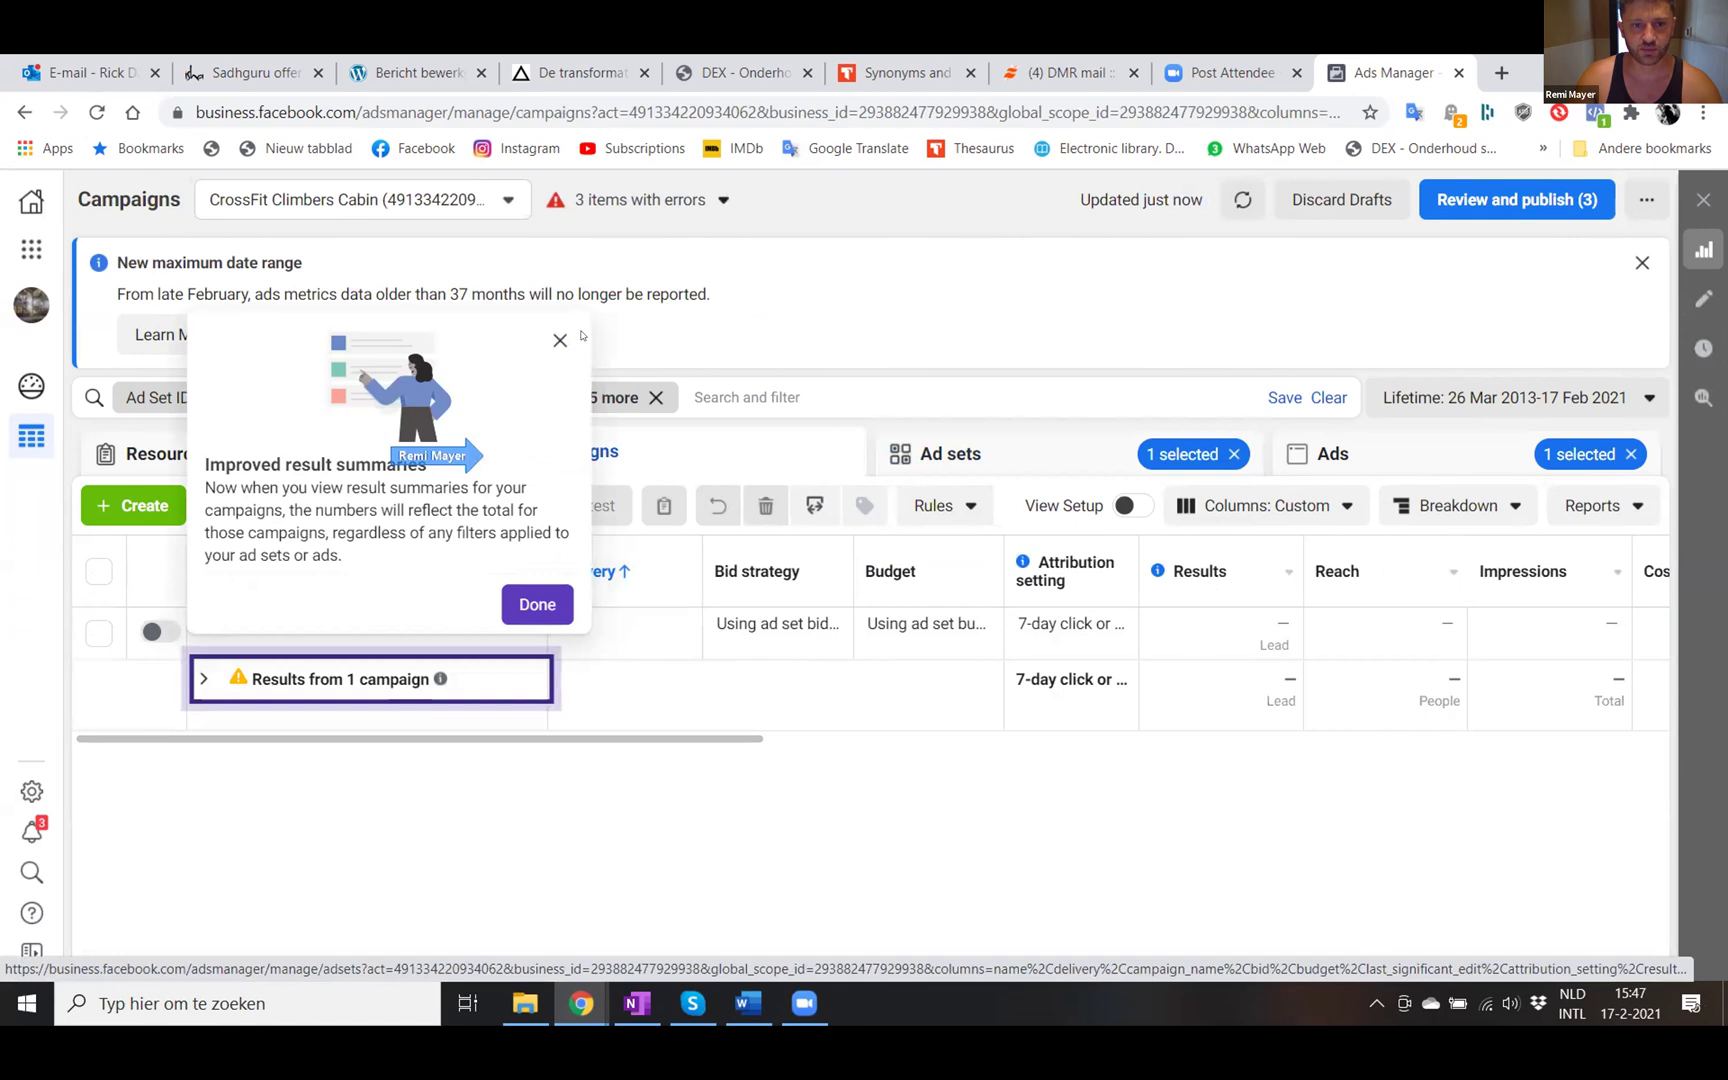
click(535, 606)
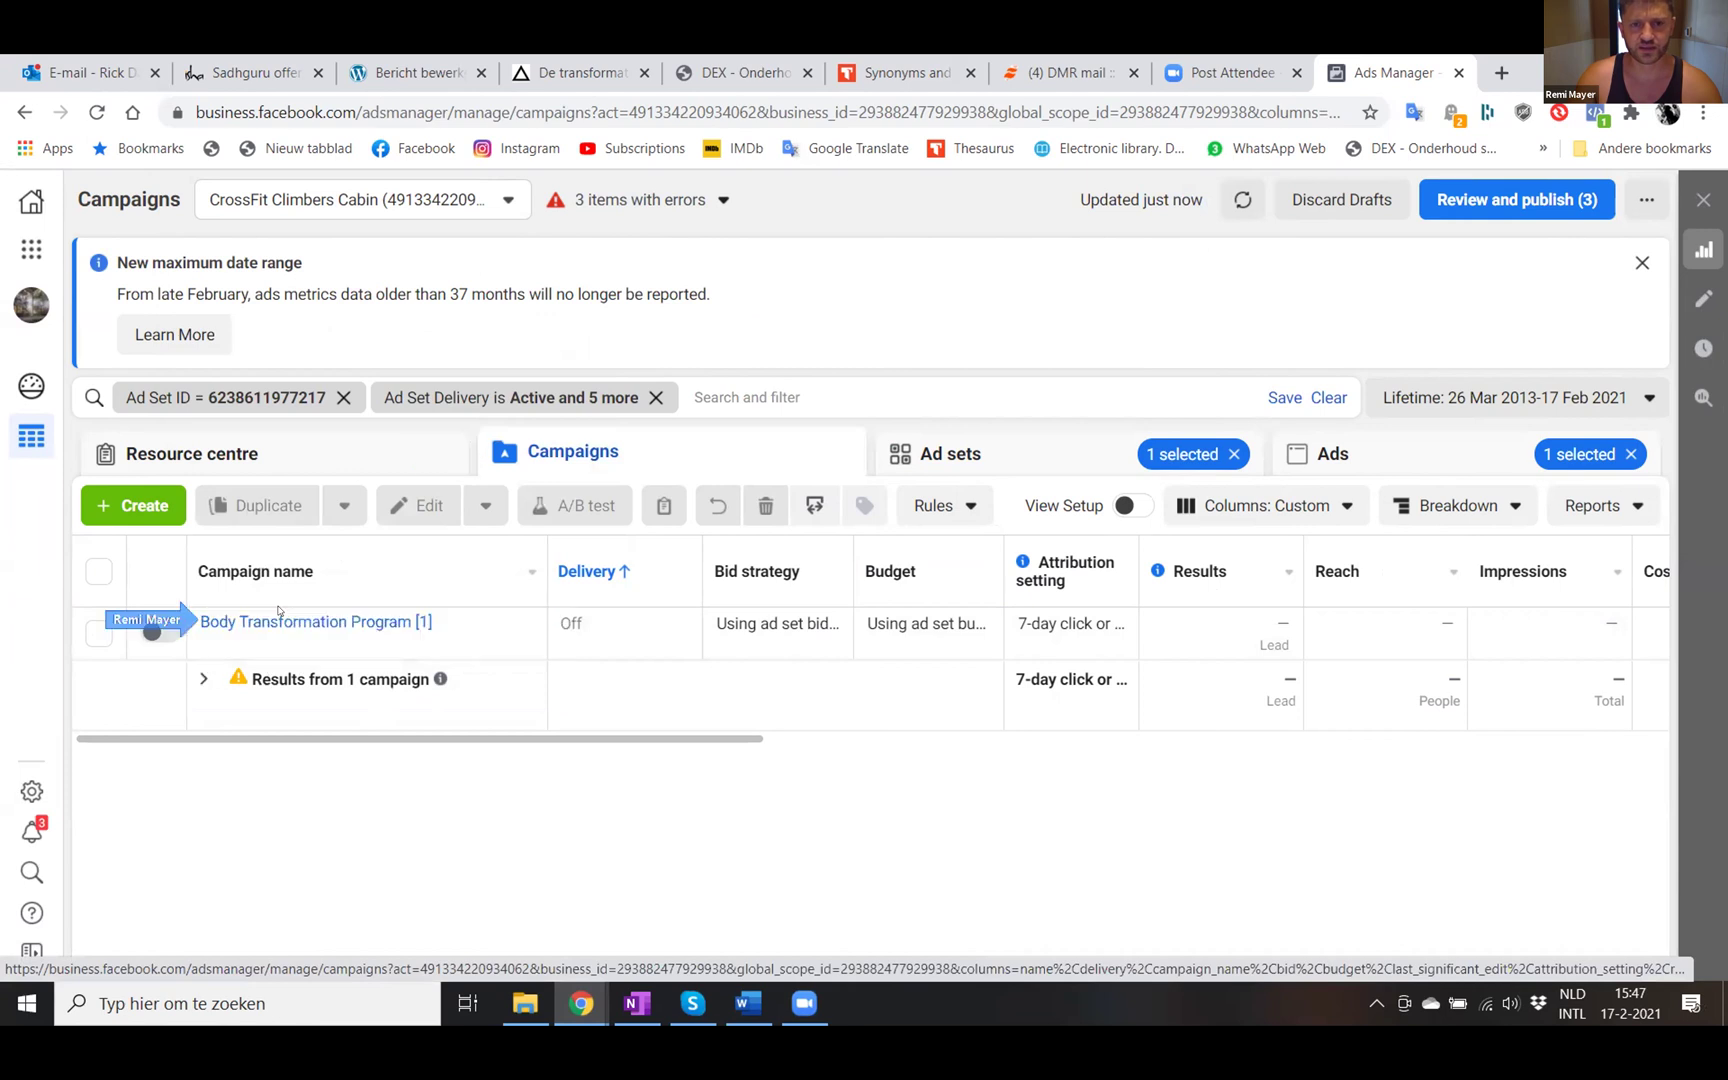
click(197, 621)
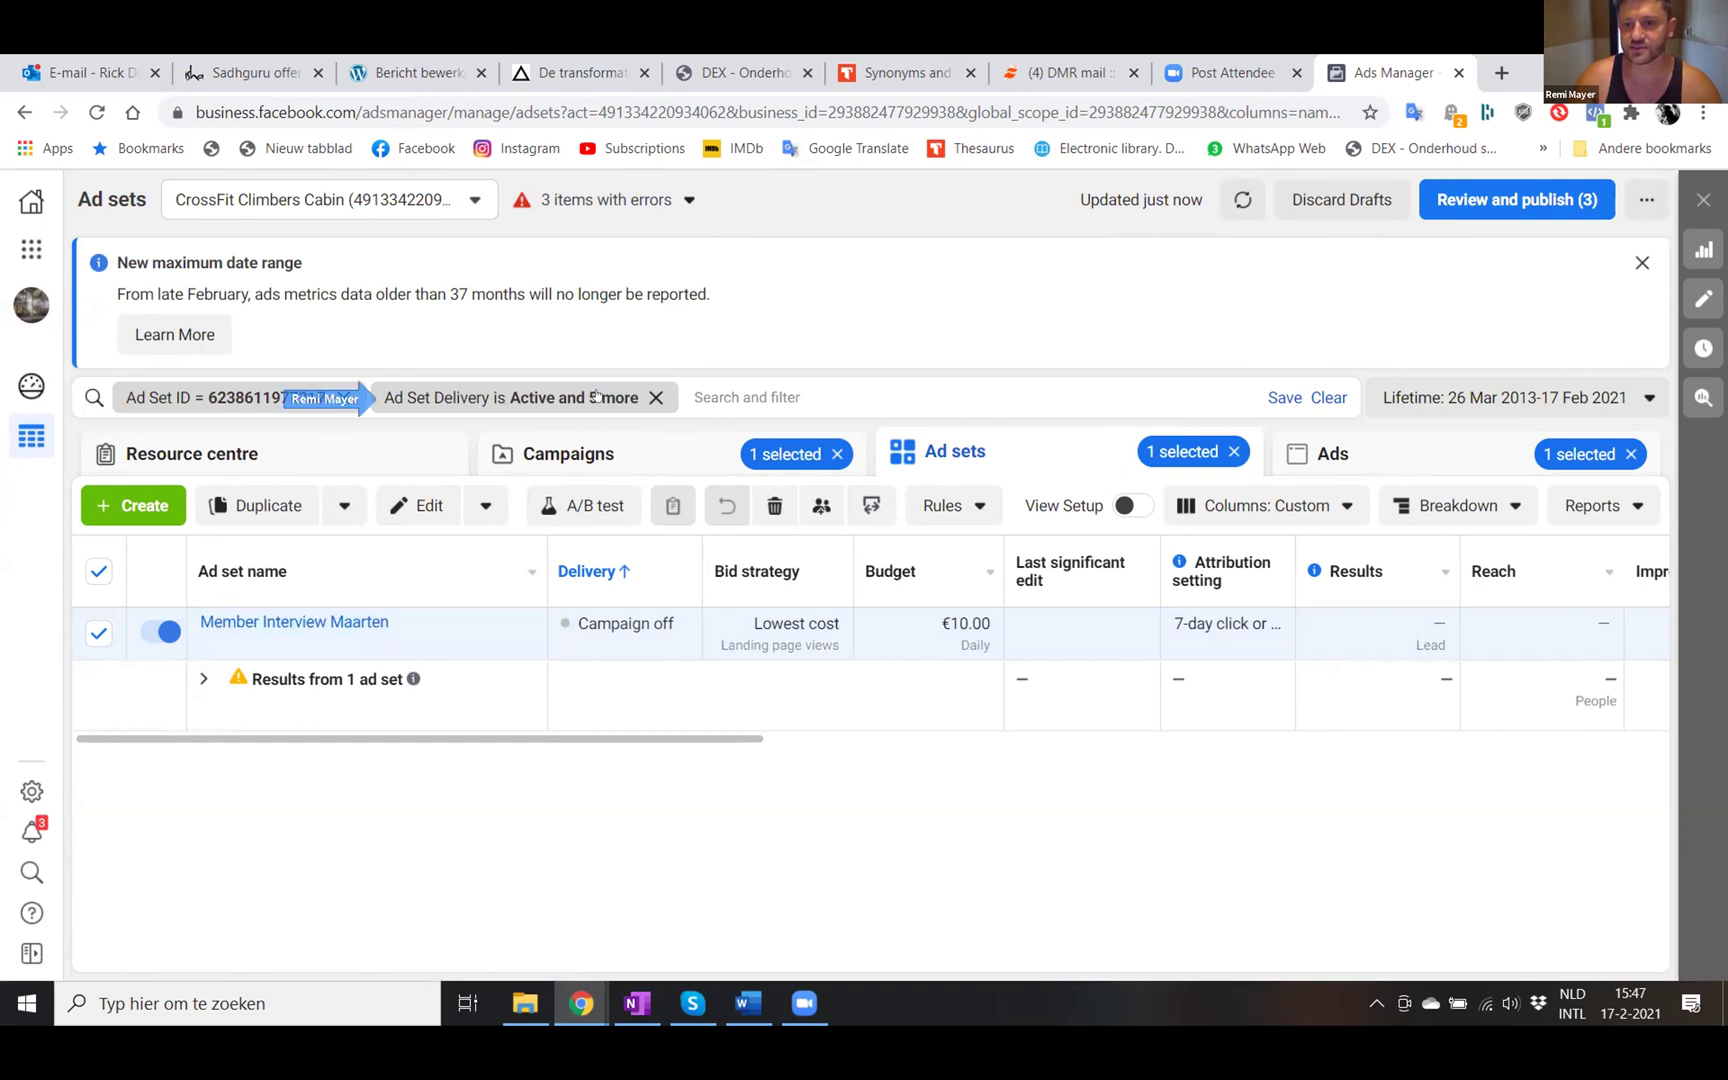
click(655, 397)
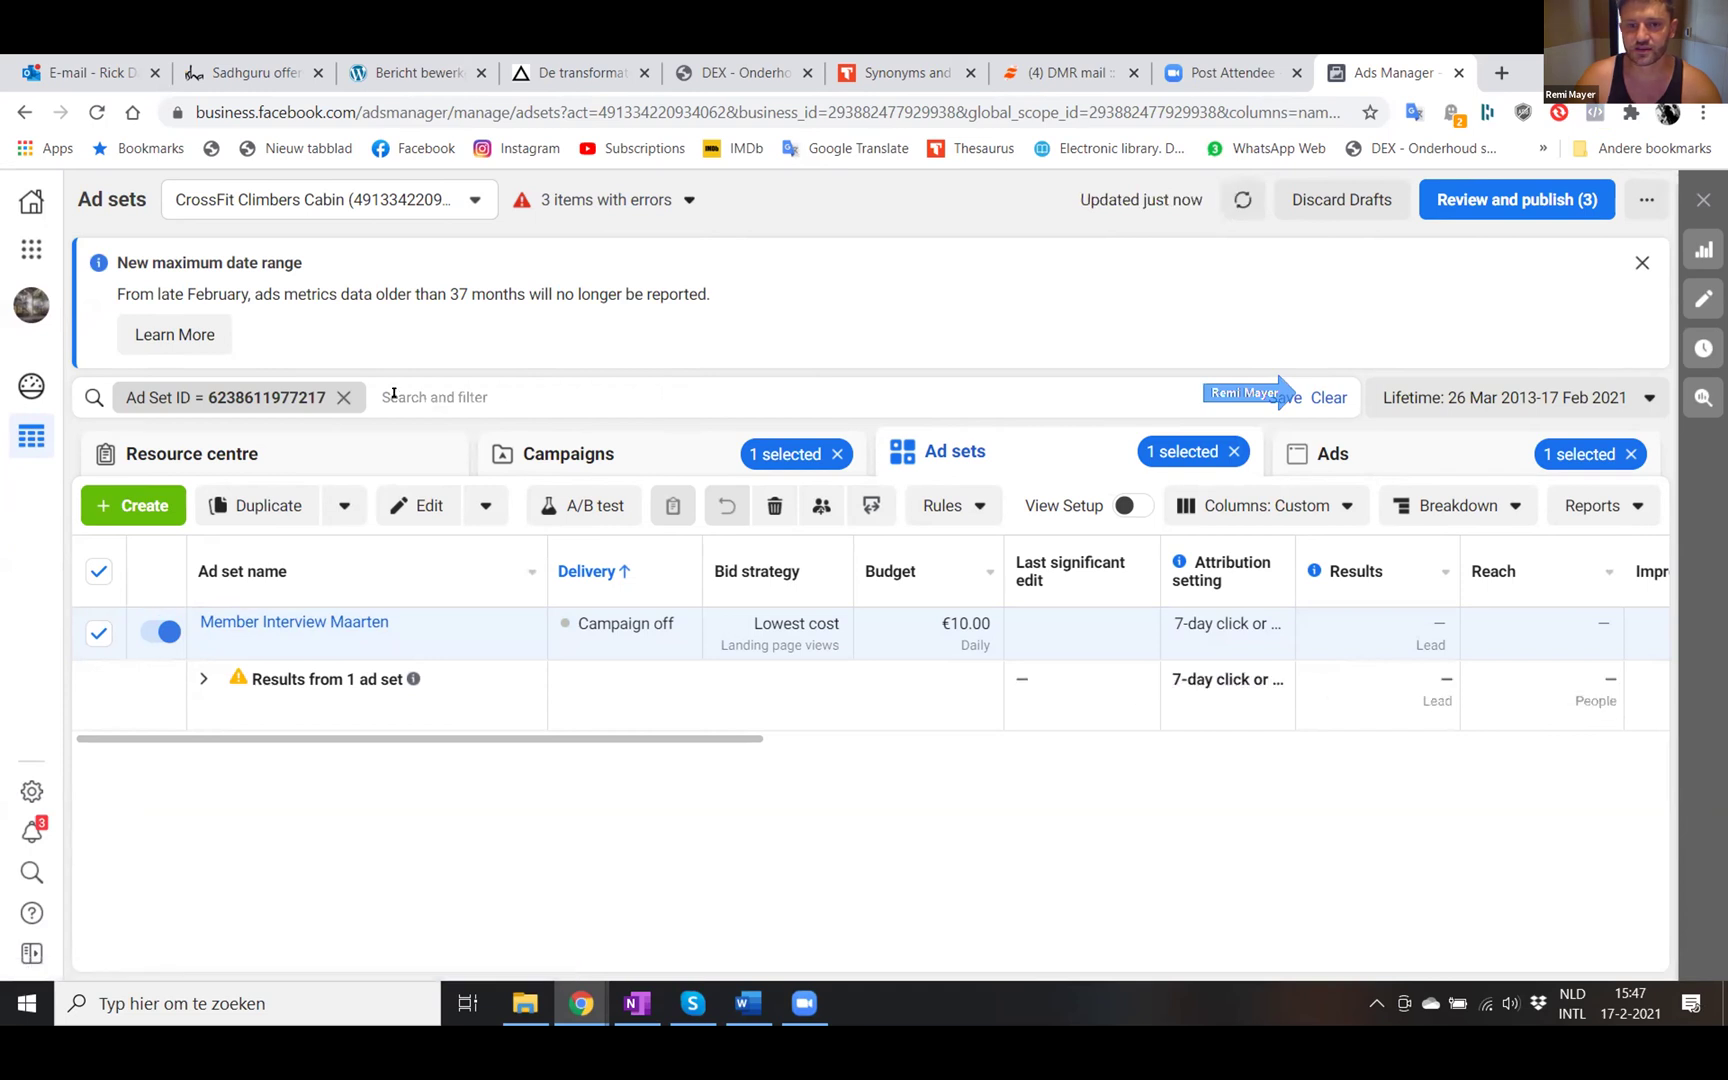
click(349, 399)
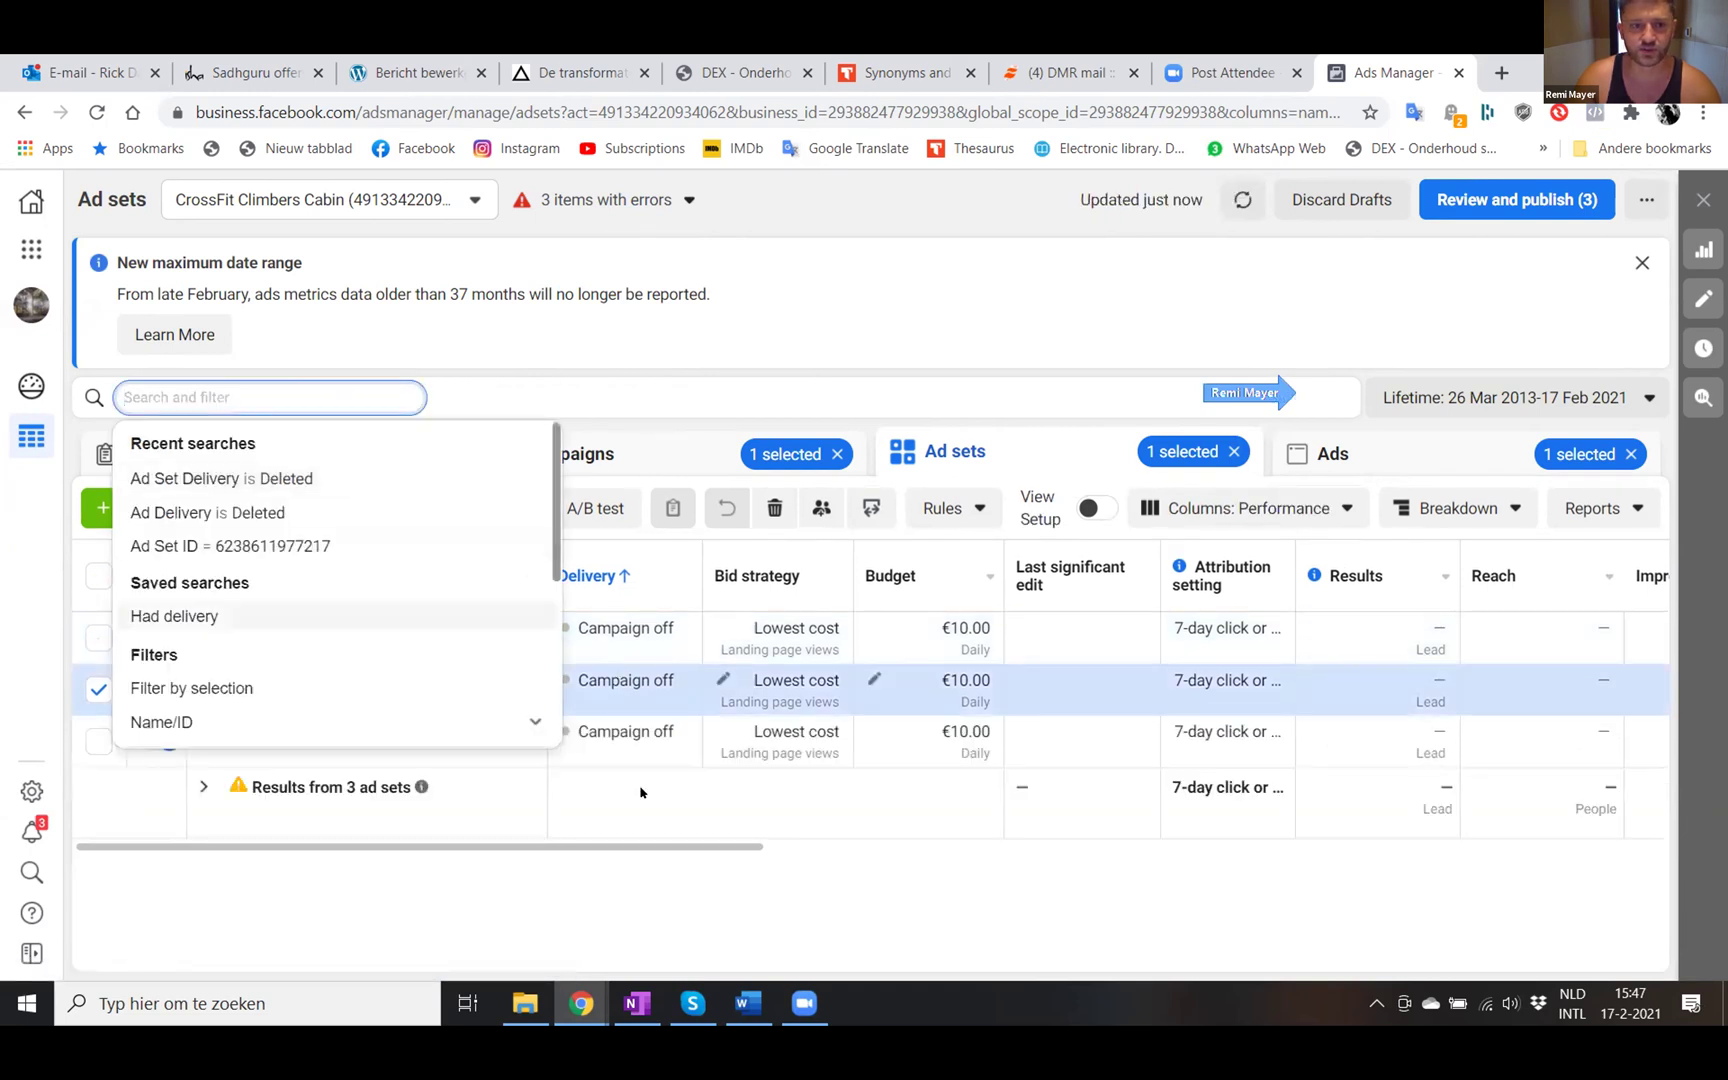
click(598, 898)
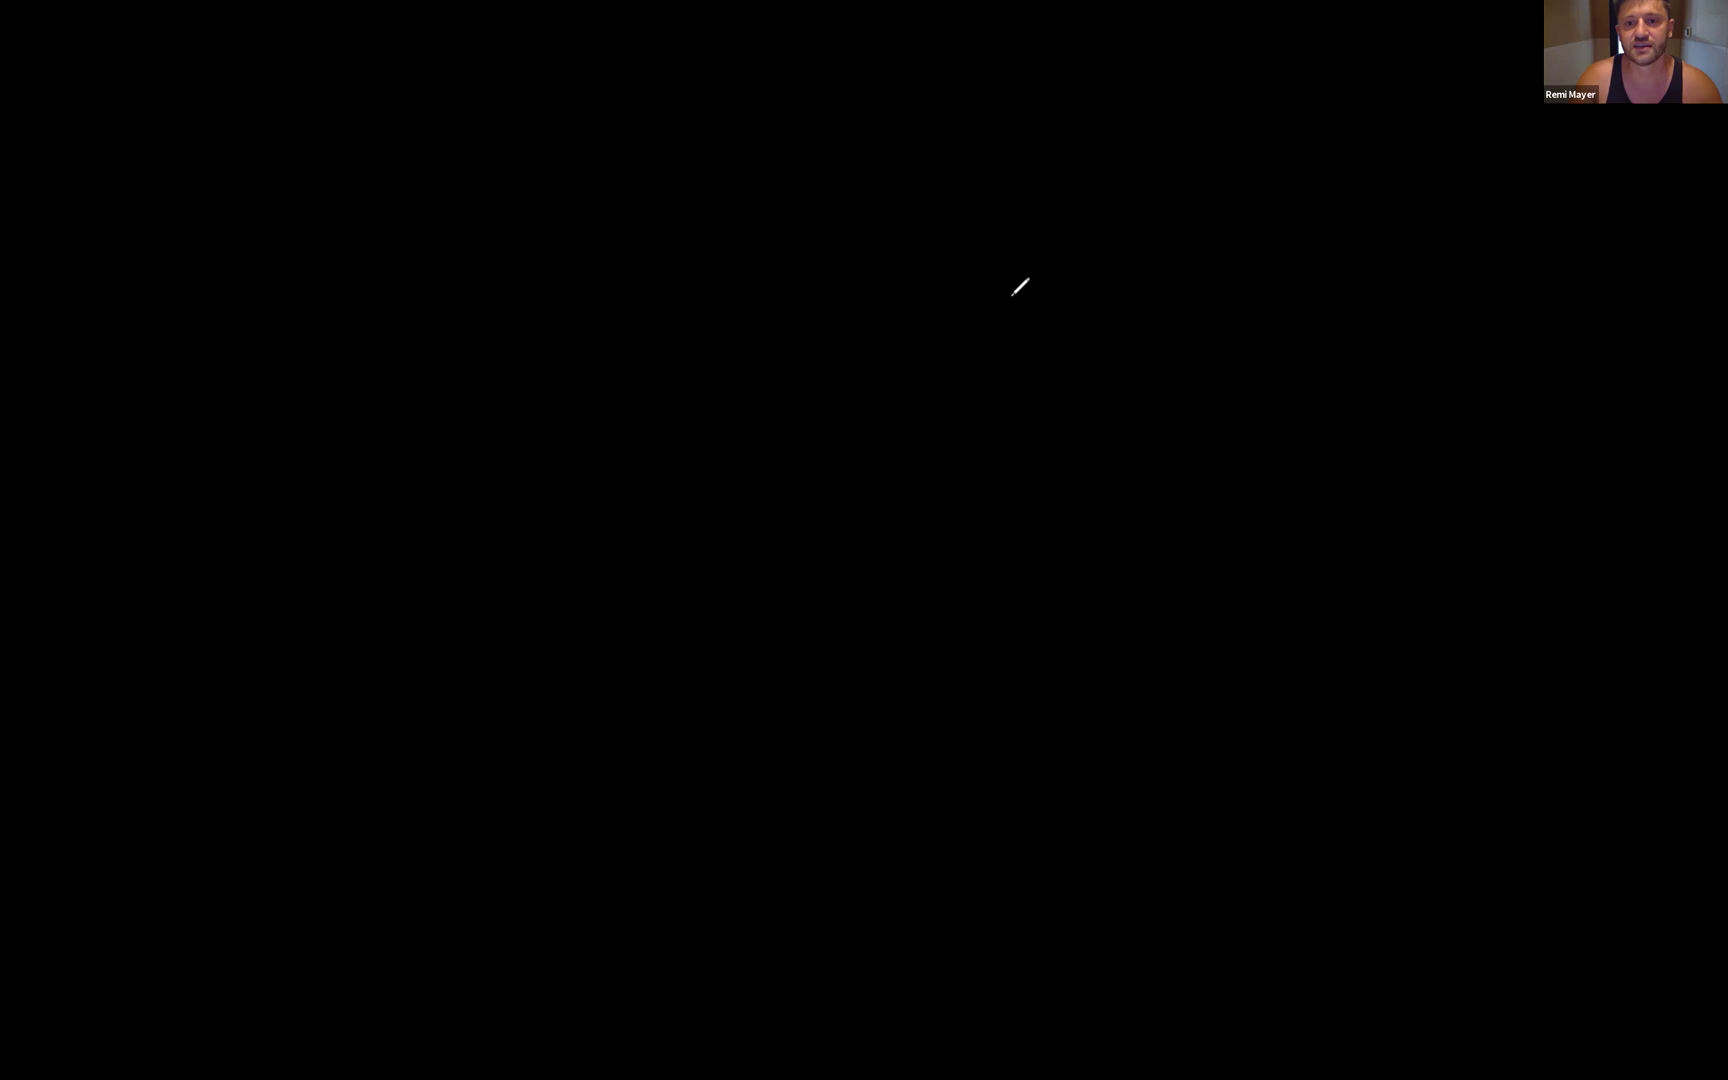
- Draw branch lines down from the top box
drag(1147, 316, 1144, 468)
drag(809, 320, 810, 445)
drag(636, 330, 612, 490)
mouse_move(381, 360)
mouse_down()
mouse_move(407, 476)
mouse_move(539, 614)
mouse_move(325, 543)
mouse_up()
- Draw five boxes under the branches, starting a child box under the fifth
mouse_move(567, 493)
mouse_down()
mouse_move(695, 517)
mouse_move(598, 613)
mouse_up()
drag(569, 523, 579, 613)
mouse_move(745, 489)
mouse_down()
mouse_move(949, 598)
mouse_move(801, 598)
mouse_up()
mouse_move(752, 512)
mouse_down()
mouse_move(779, 548)
mouse_move(779, 605)
mouse_up()
mouse_move(1061, 483)
mouse_down()
mouse_move(1120, 588)
mouse_move(1069, 583)
mouse_up()
mouse_move(1298, 457)
mouse_down()
mouse_move(1450, 513)
mouse_move(1438, 582)
mouse_move(1280, 578)
mouse_up()
mouse_move(1297, 476)
mouse_down()
mouse_move(1300, 597)
mouse_move(1373, 727)
mouse_move(1237, 866)
mouse_up()
drag(1289, 762, 1298, 875)
- Add a connected child box beneath each of the remaining four boxes
mouse_move(1106, 610)
mouse_down()
mouse_move(1188, 607)
mouse_move(1149, 720)
mouse_move(1219, 787)
mouse_move(1100, 836)
mouse_move(1097, 745)
mouse_up()
mouse_move(869, 593)
mouse_down()
mouse_move(869, 688)
mouse_move(827, 832)
mouse_up()
drag(818, 737, 821, 836)
mouse_move(617, 604)
mouse_down()
mouse_move(631, 688)
mouse_move(597, 858)
mouse_up()
drag(566, 757, 574, 855)
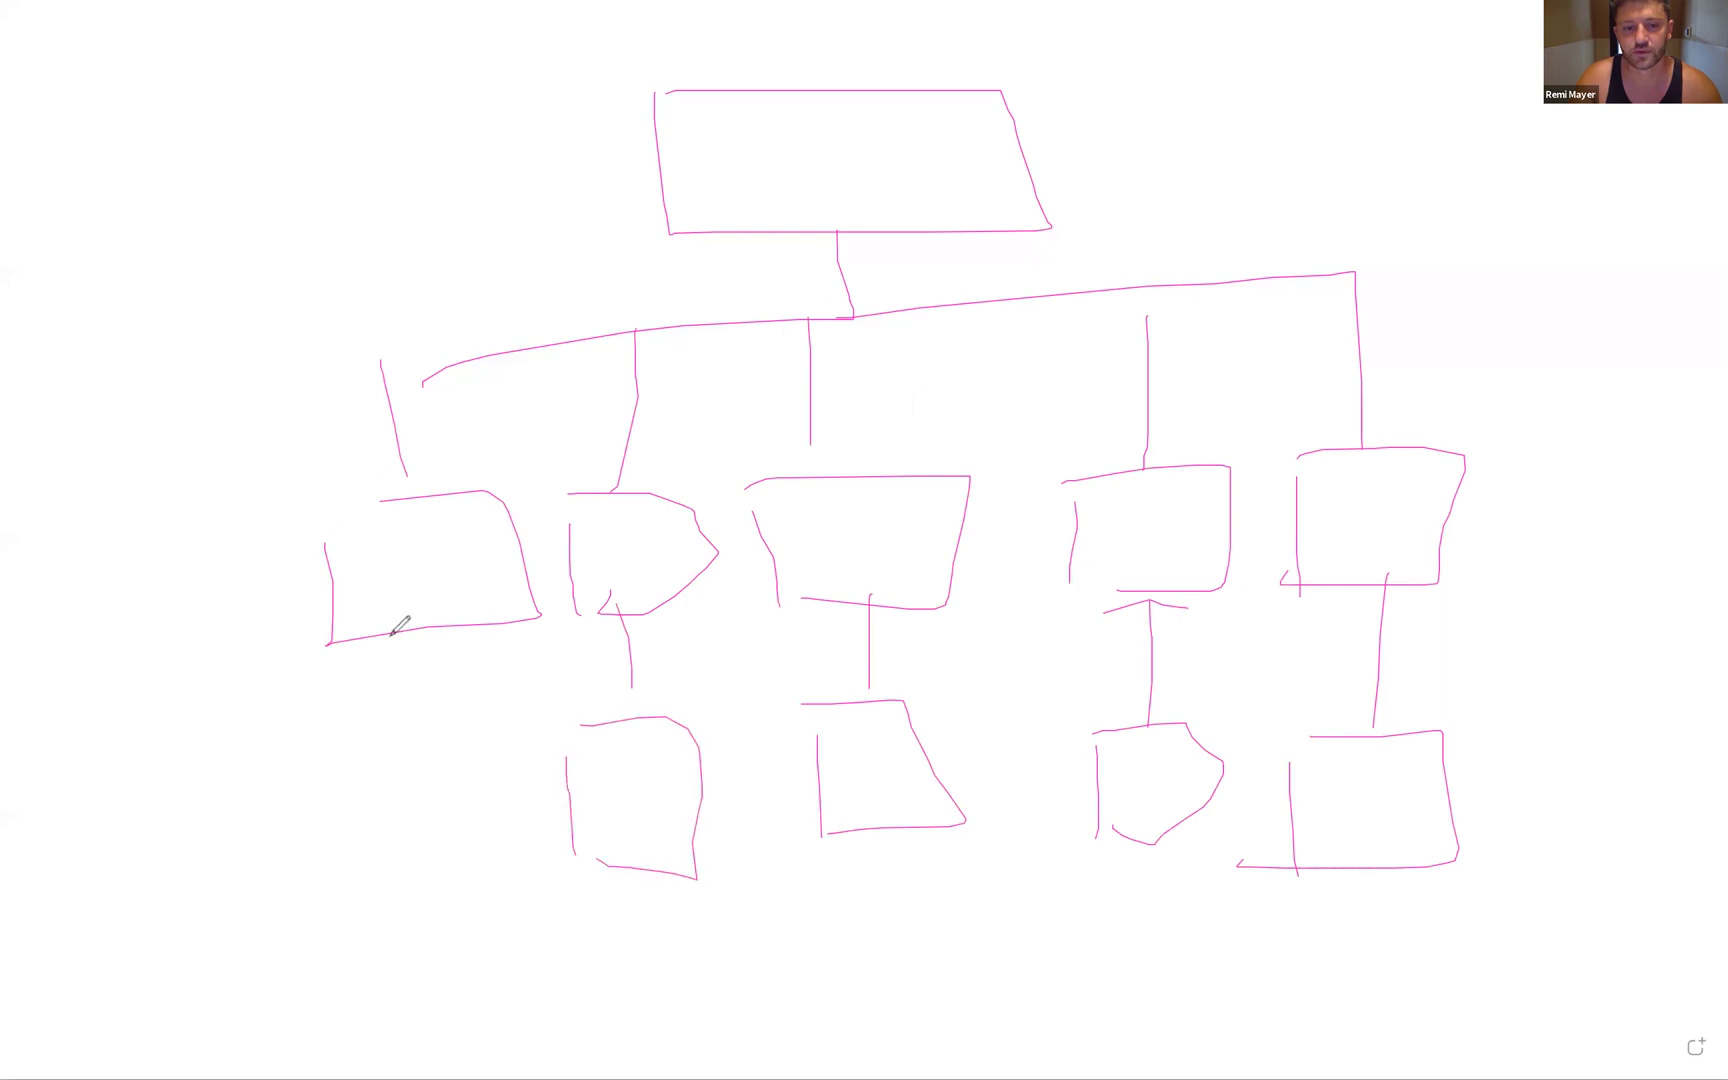
drag(408, 632, 416, 722)
mouse_move(373, 760)
mouse_down()
mouse_move(483, 740)
mouse_move(315, 812)
mouse_move(318, 757)
mouse_move(426, 801)
mouse_move(350, 806)
mouse_move(374, 811)
mouse_up()
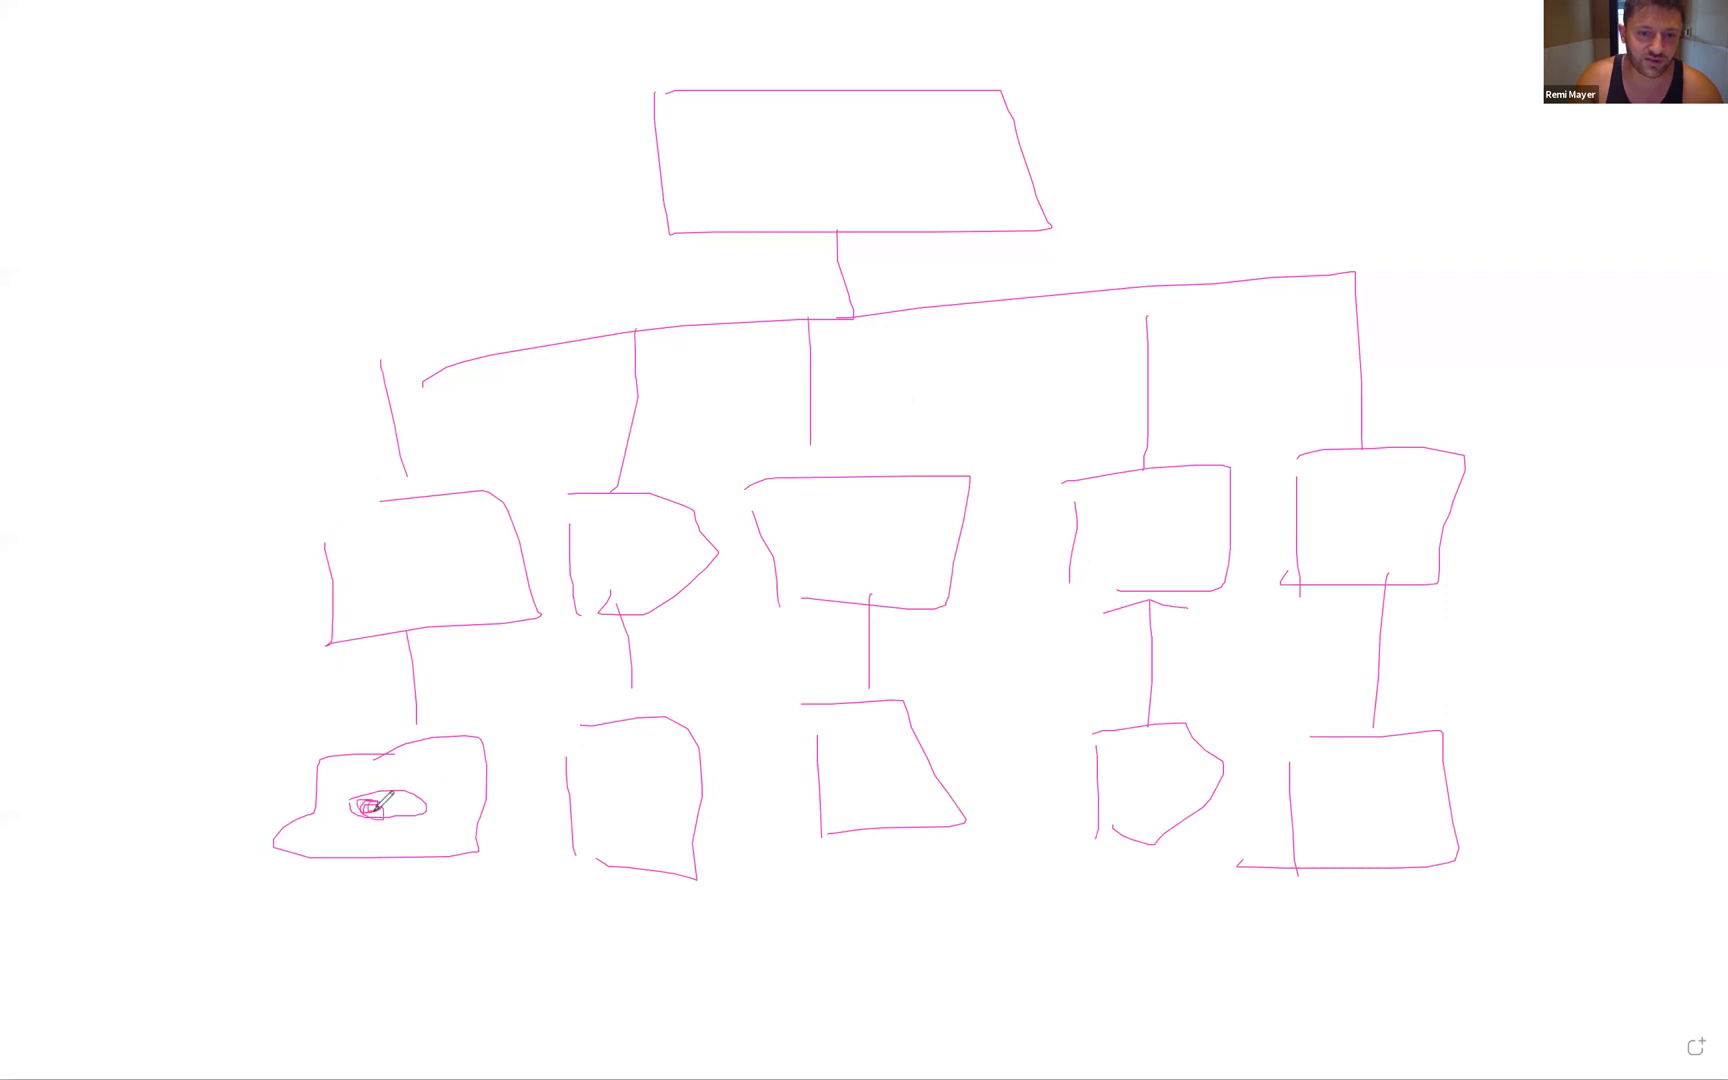
- Sketch eye doodles in the second bottom box, two upper boxes and the top box
mouse_move(600, 786)
mouse_down()
mouse_move(636, 768)
mouse_move(592, 795)
mouse_up()
mouse_move(404, 584)
mouse_down()
mouse_move(420, 568)
mouse_move(398, 578)
mouse_up()
drag(660, 552, 588, 556)
mouse_move(872, 142)
mouse_down()
mouse_move(771, 162)
mouse_move(790, 152)
mouse_up()
- Draw three arrows pointing at the top, rightmost upper and bottom-right boxes
mouse_move(1373, 114)
mouse_down()
mouse_move(1142, 120)
mouse_move(1187, 153)
mouse_up()
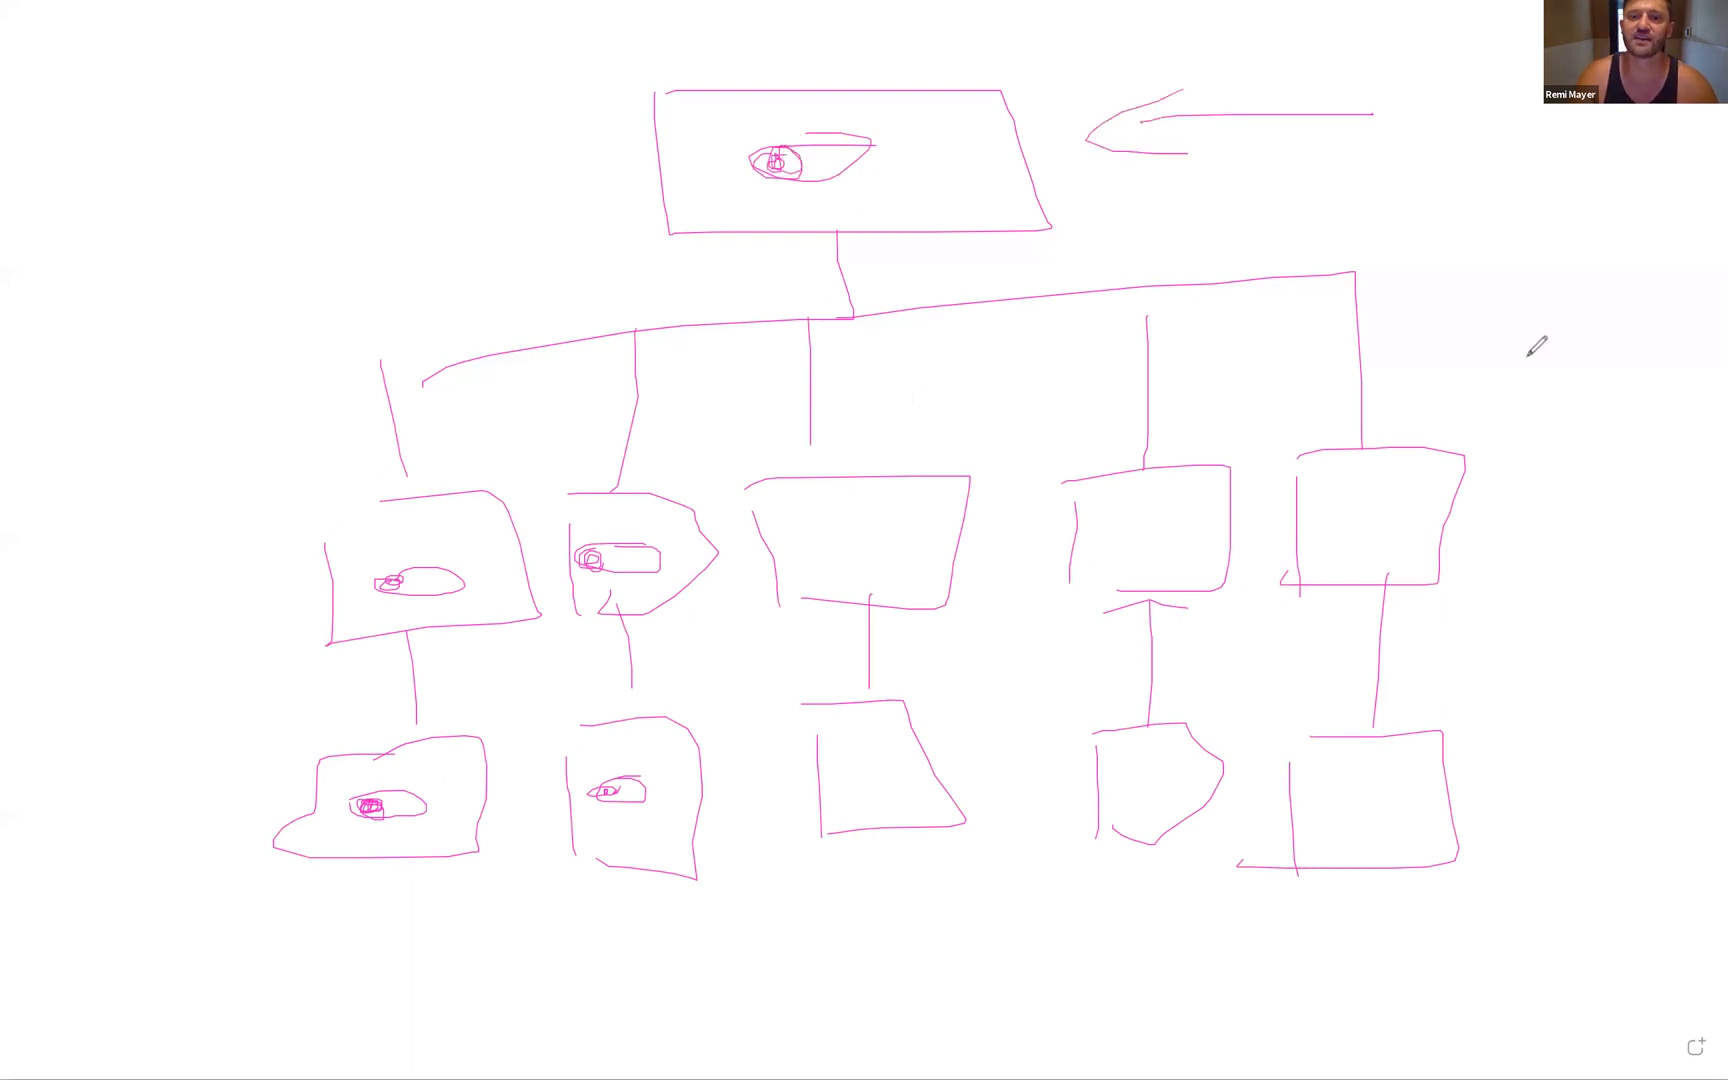
drag(1625, 530, 1487, 536)
mouse_move(1548, 501)
mouse_down()
mouse_move(1442, 537)
mouse_move(1532, 576)
mouse_up()
mouse_move(1612, 786)
mouse_down()
mouse_move(1493, 783)
mouse_move(1548, 826)
mouse_up()
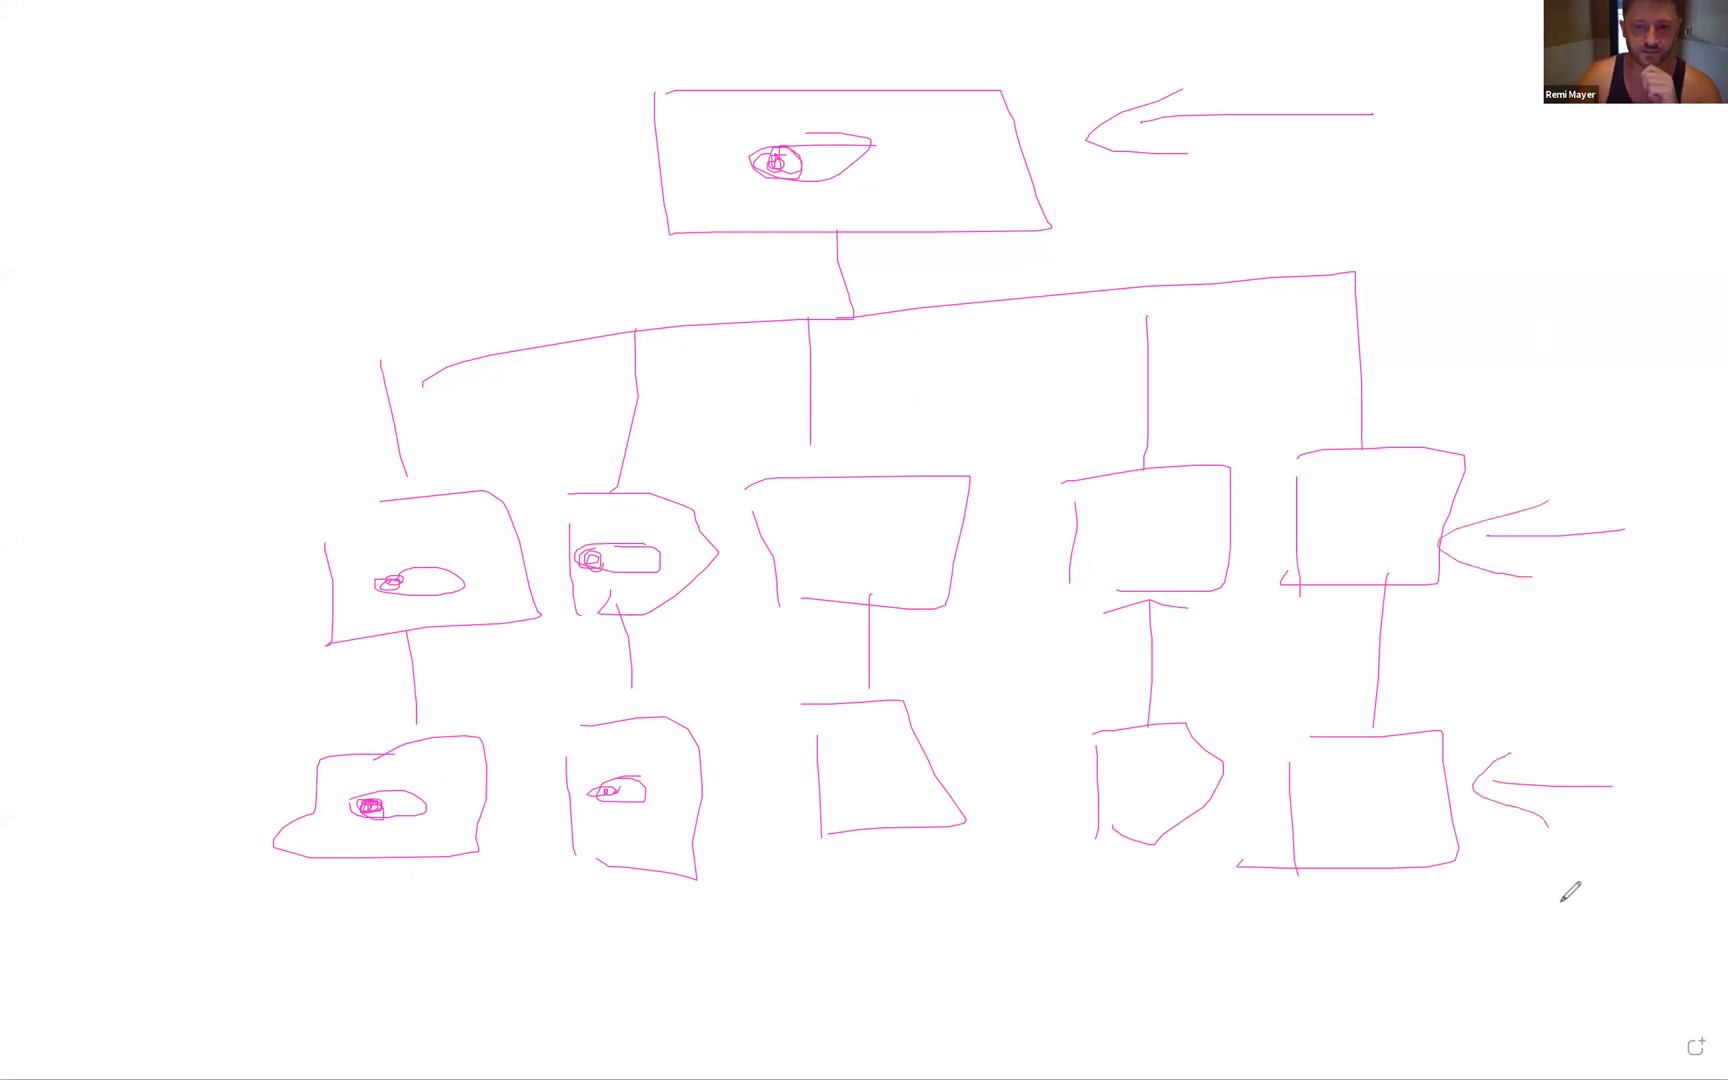